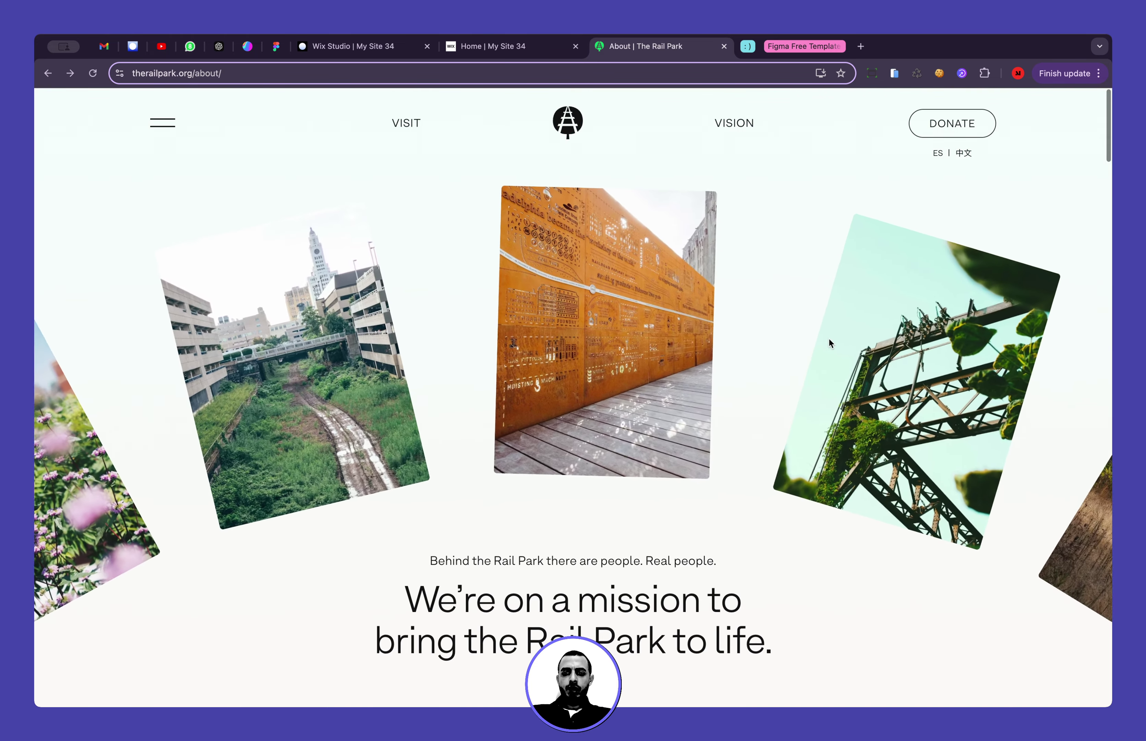
Examine how the circular image gallery on the Rail Park About page rotates as the page moves
scroll(729, 450, down, 10)
scroll(729, 451, up, 10)
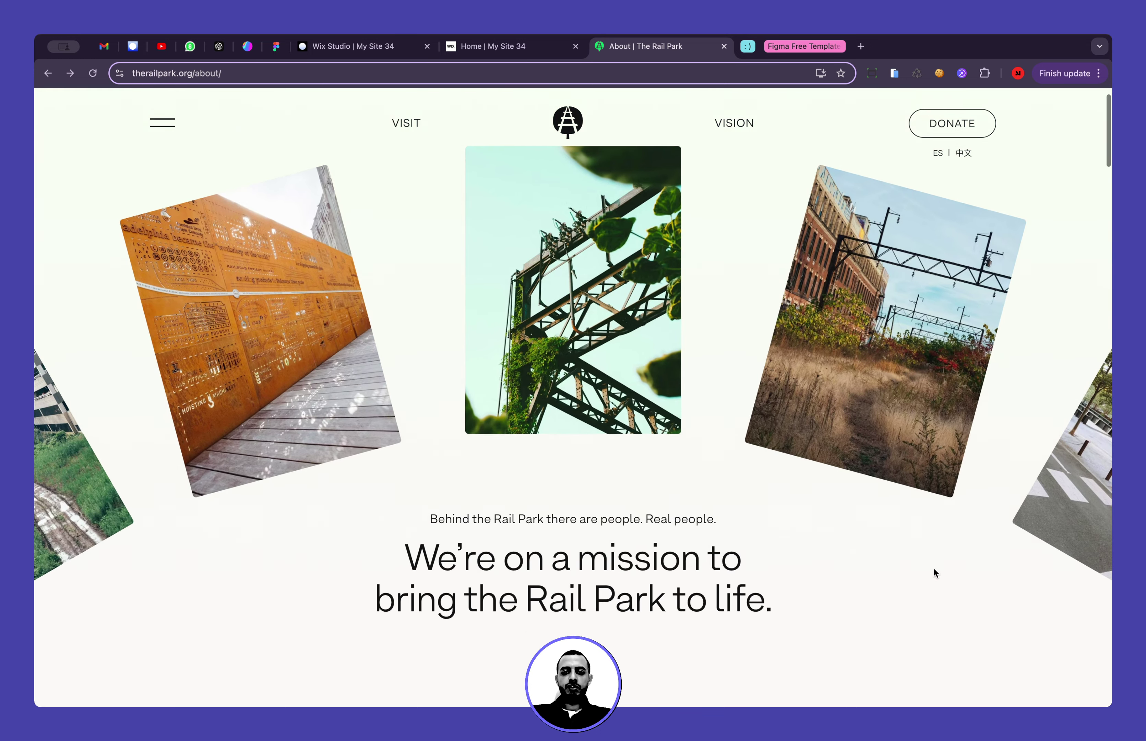
scroll(935, 572, down, 10)
scroll(935, 572, up, 10)
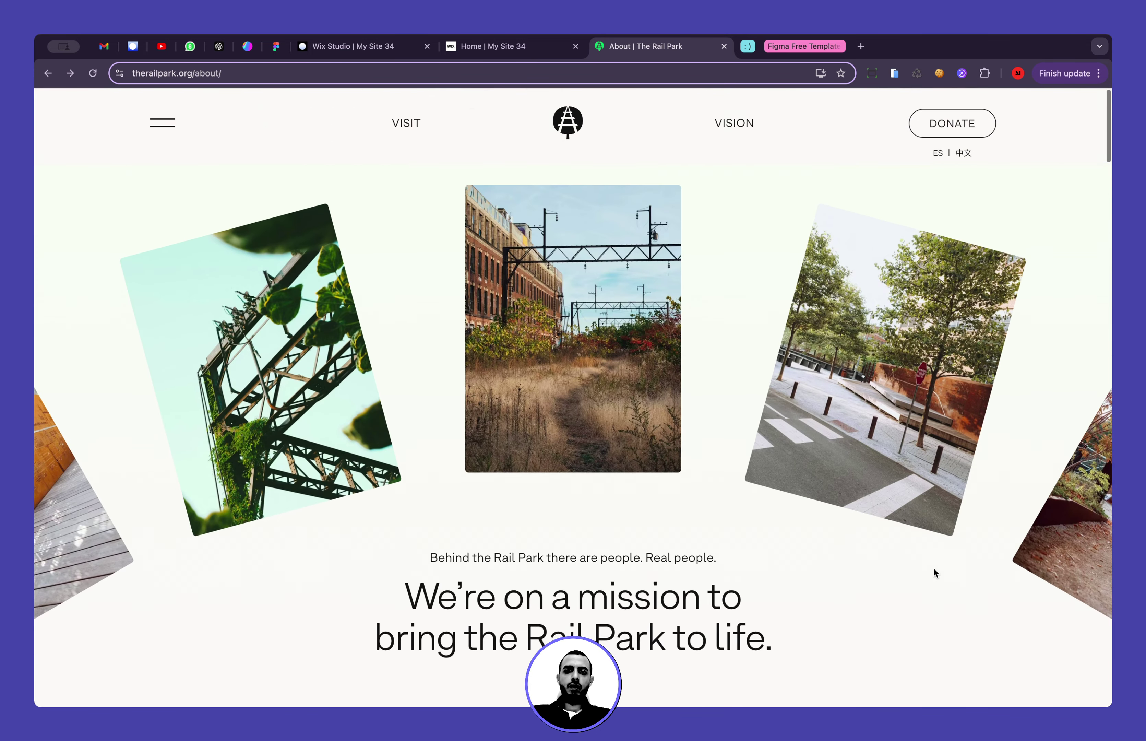
Switch to the published My Site 34 page and examine the scroll behaviour of its circular gallery
click(487, 44)
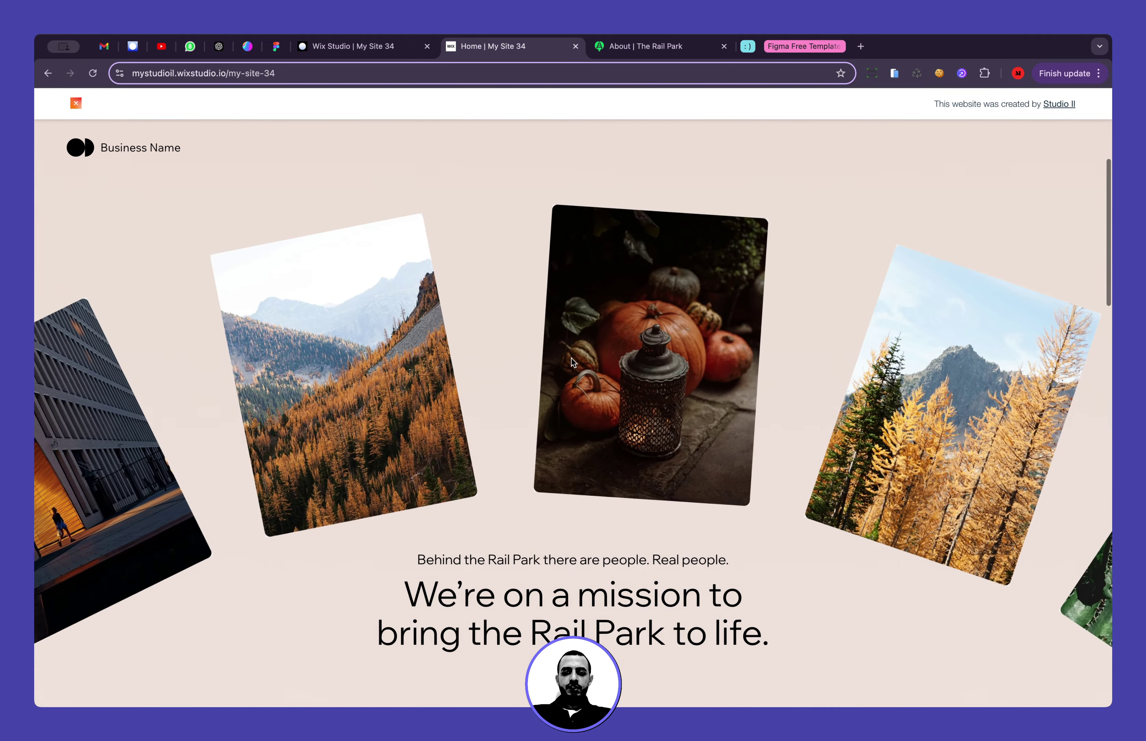
scroll(571, 357, down, 5)
scroll(571, 358, up, 5)
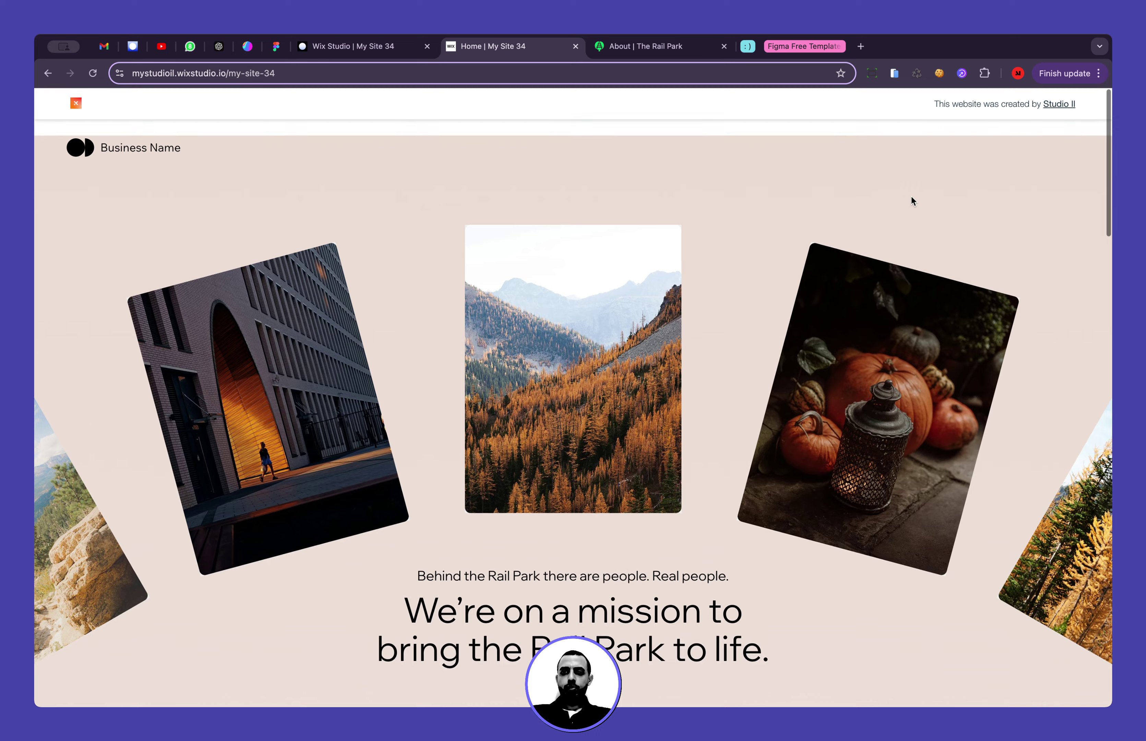
Preview the published My Site 34 page in a phone simulator and examine how the gallery rotates at mobile size
click(894, 73)
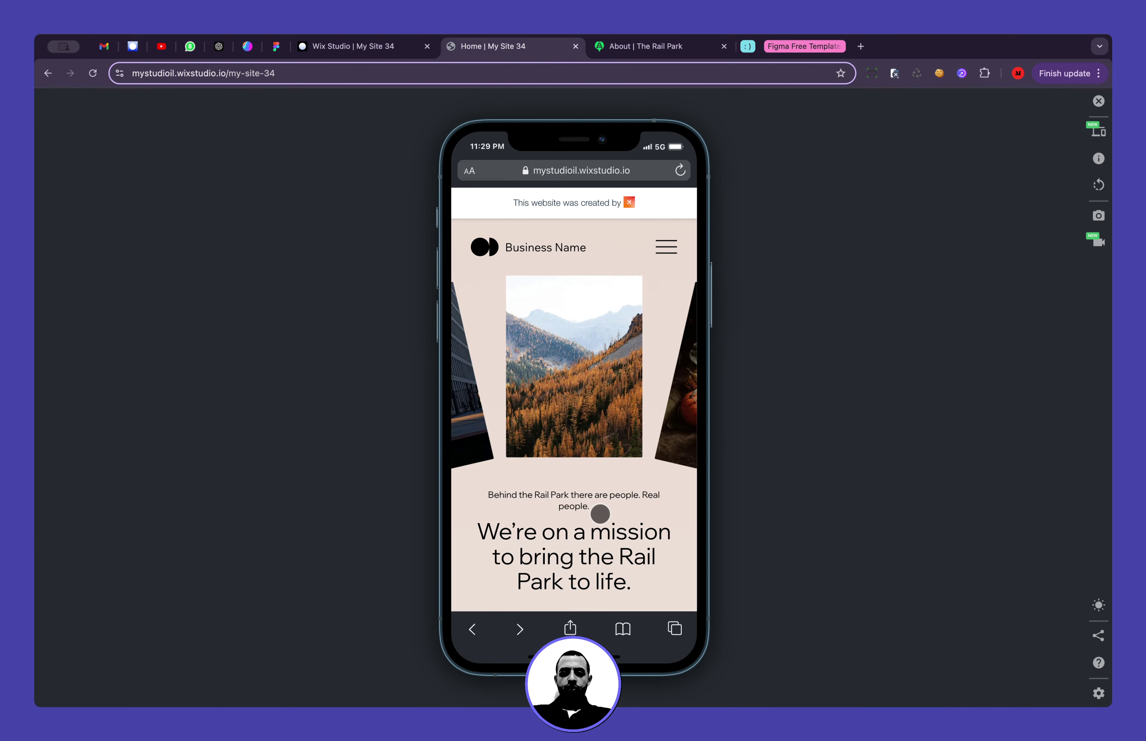
scroll(601, 514, down, 1)
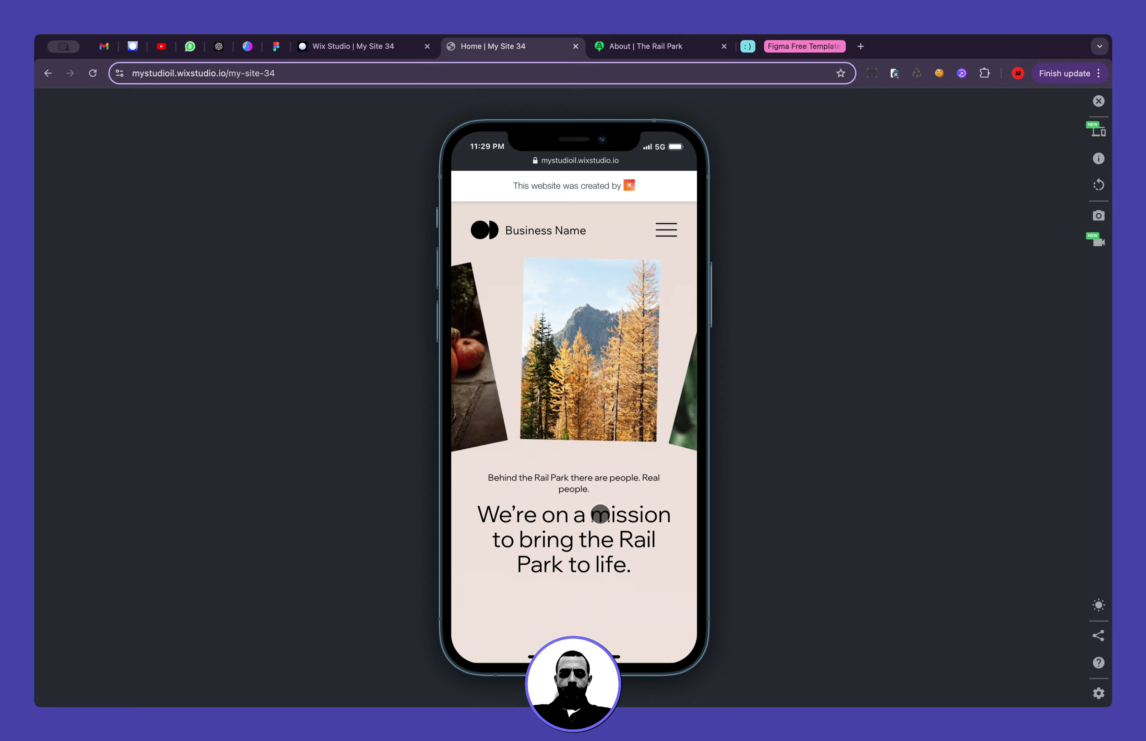
scroll(600, 514, down, 3)
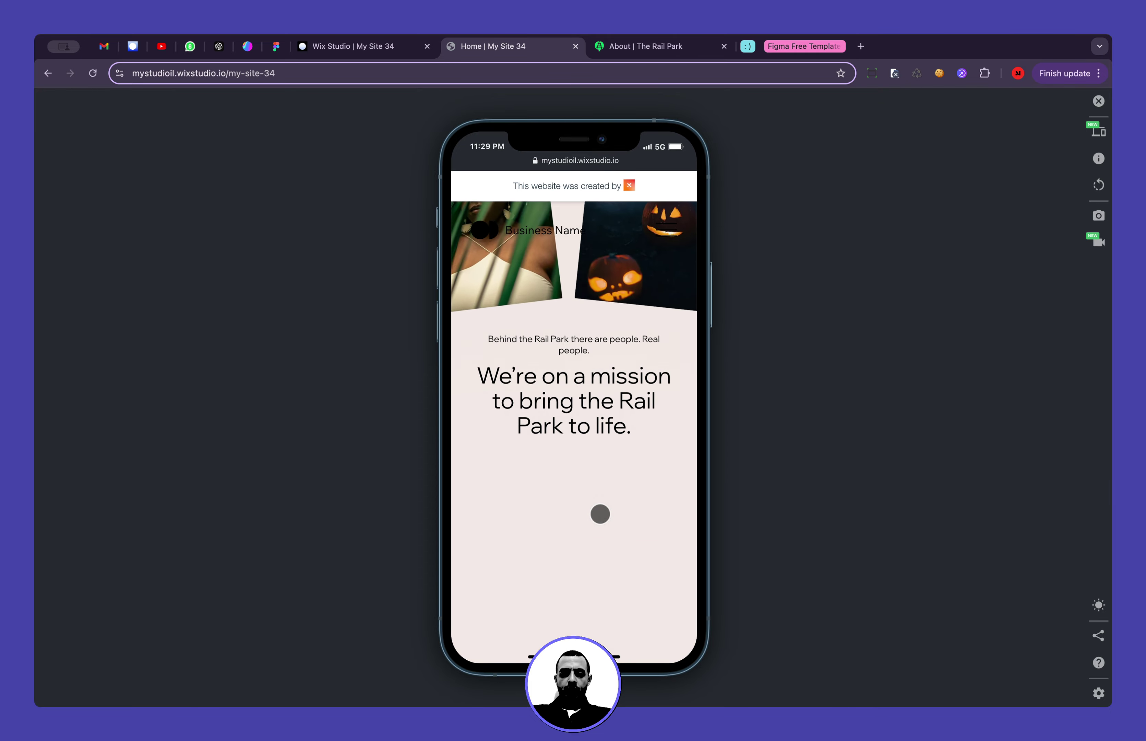
drag(594, 367, 588, 537)
click(587, 537)
scroll(591, 517, up, 3)
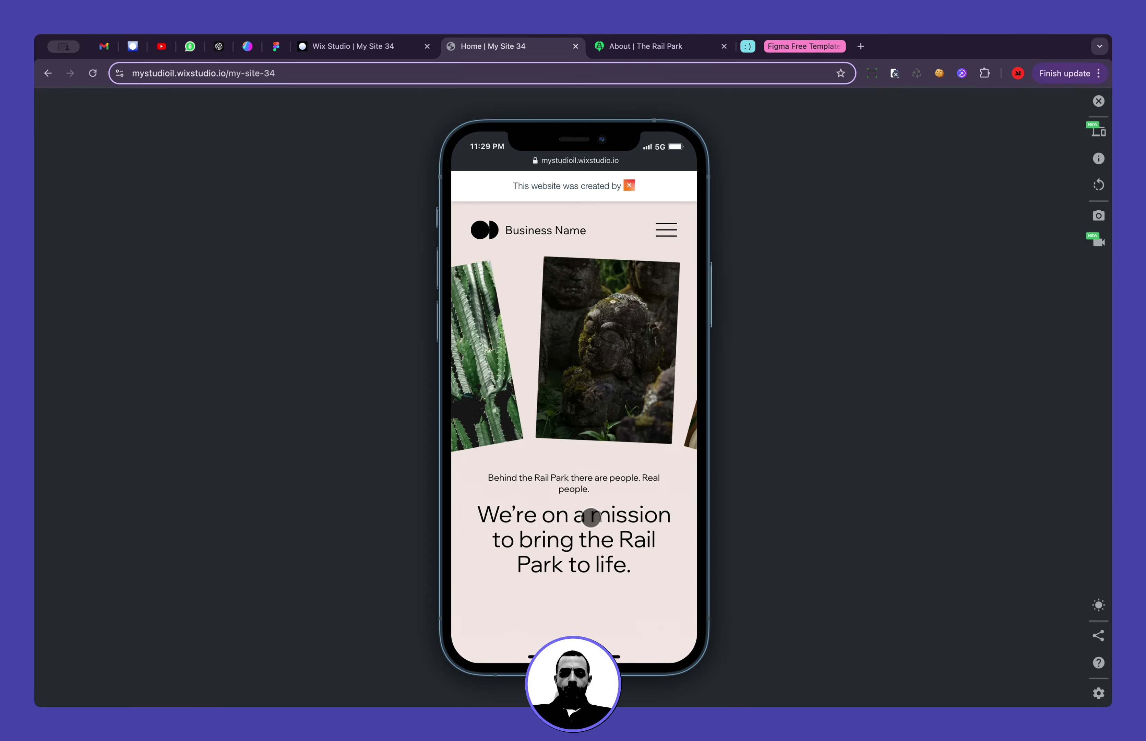
scroll(550, 324, up, 1)
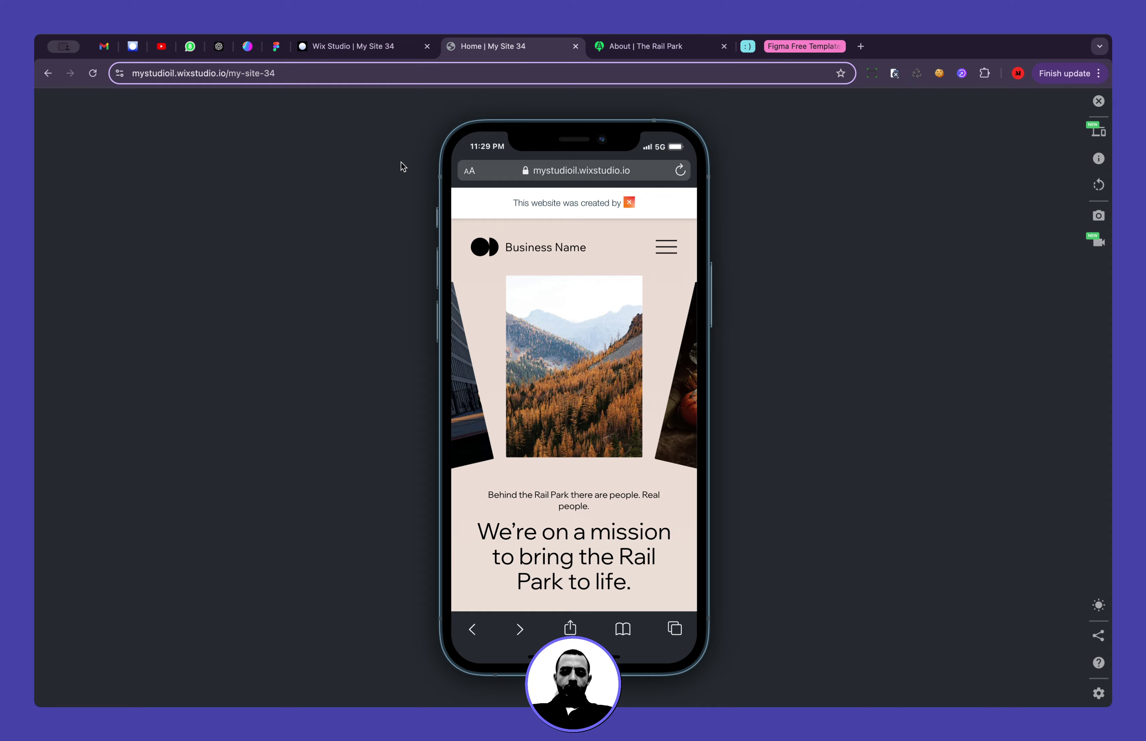
Close the phone simulator on the published My Site 34 page to return to its desktop view
click(375, 48)
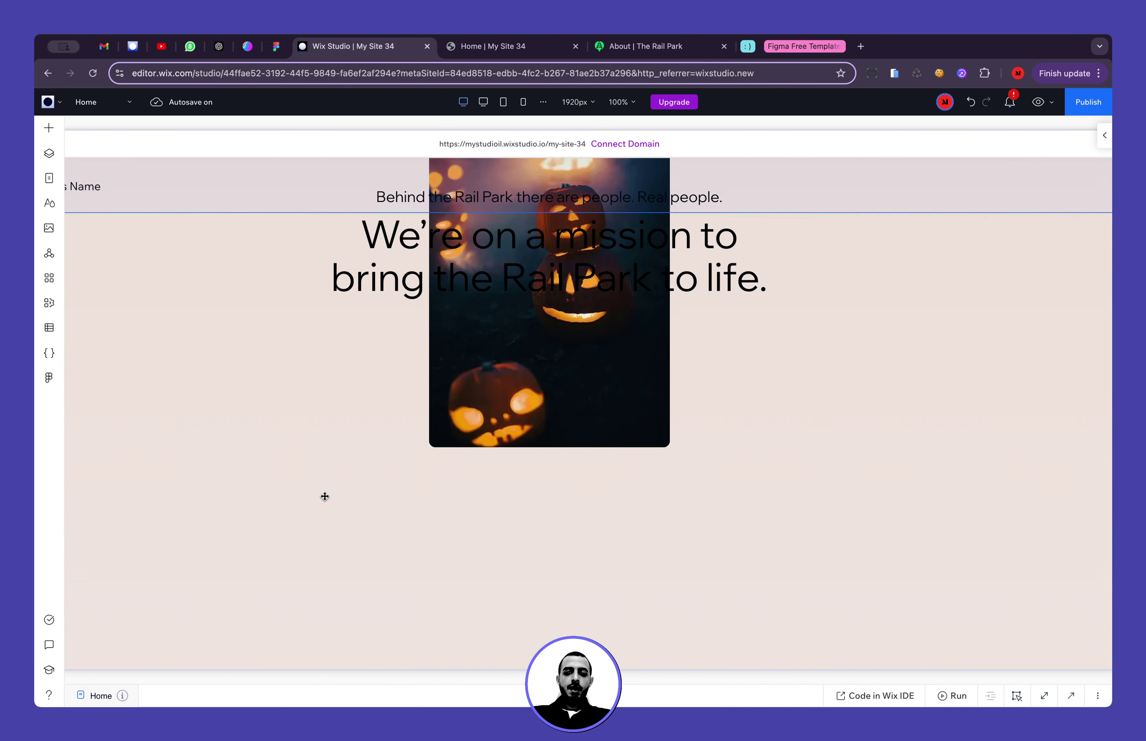
click(483, 48)
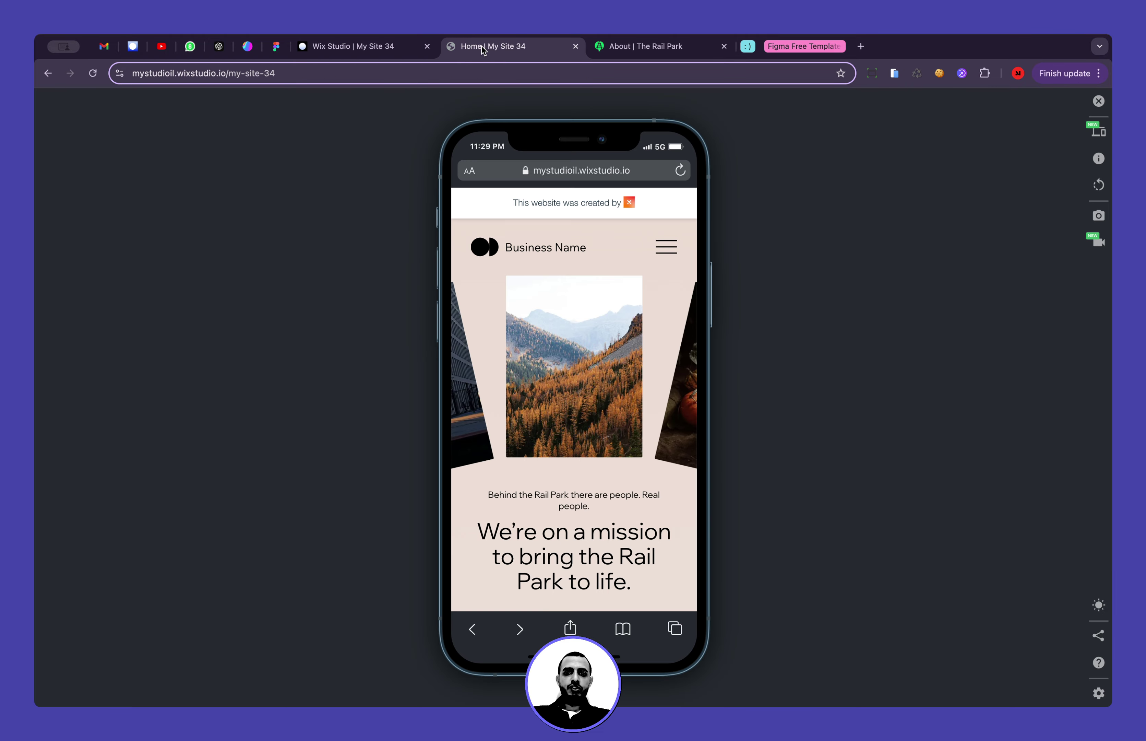
click(1098, 103)
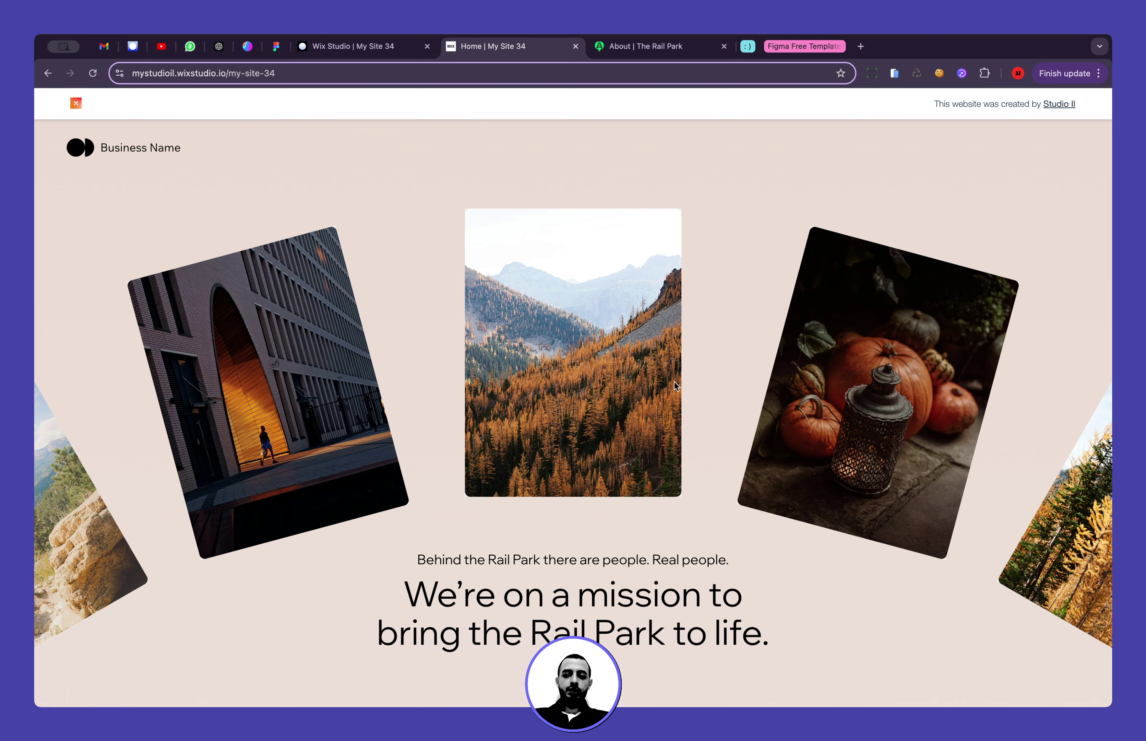
Switch to the Wix Studio editor and examine how the gallery image and heading text are laid out on the Home page
click(368, 48)
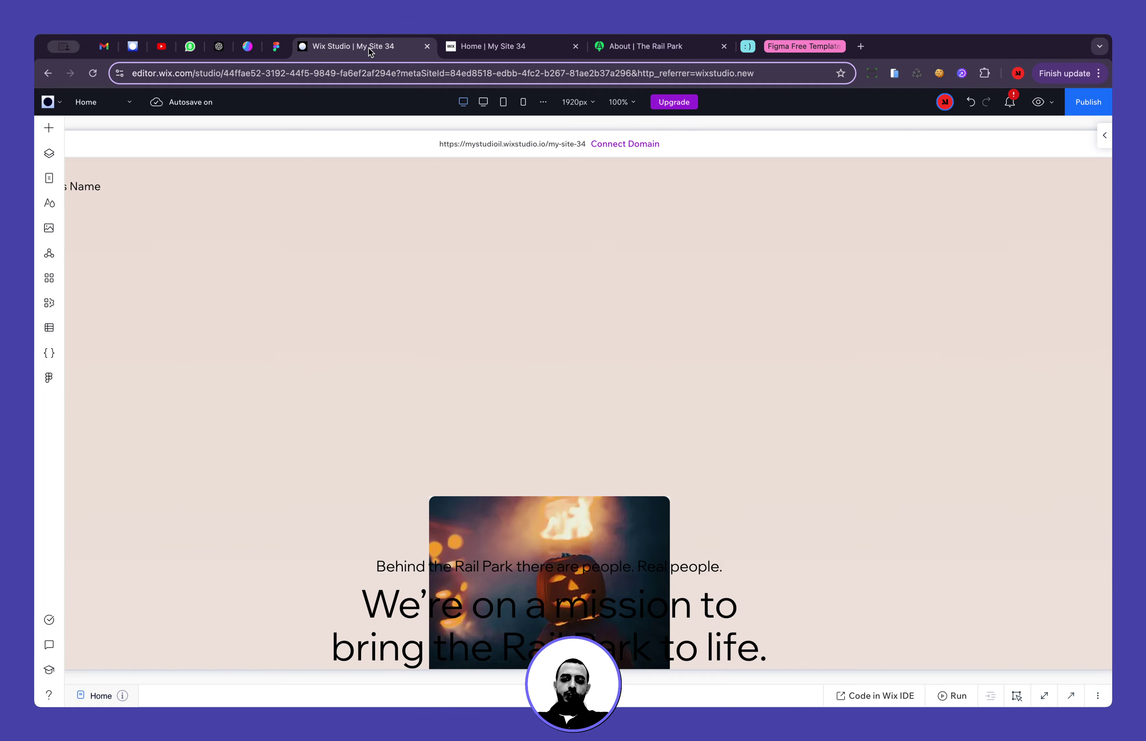
scroll(387, 240, down, 4)
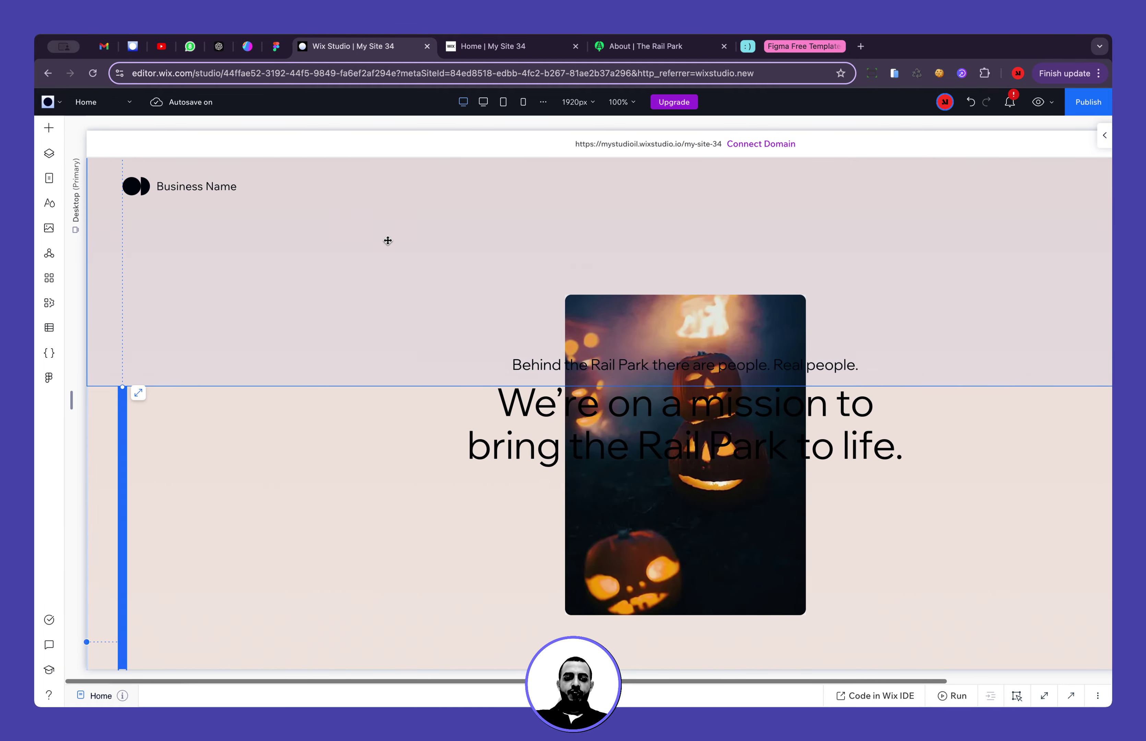
scroll(387, 241, down, 2)
scroll(388, 240, up, 2)
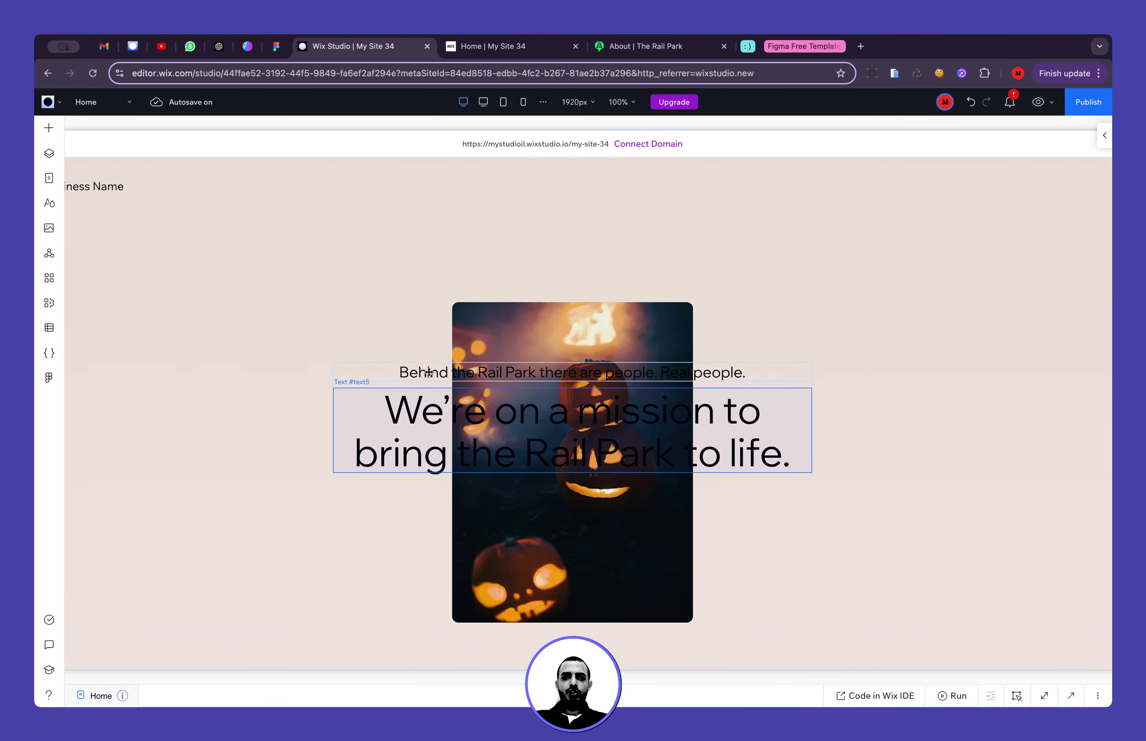
Compare the published My Site 34 gallery with the original gallery on the Rail Park About page
click(496, 46)
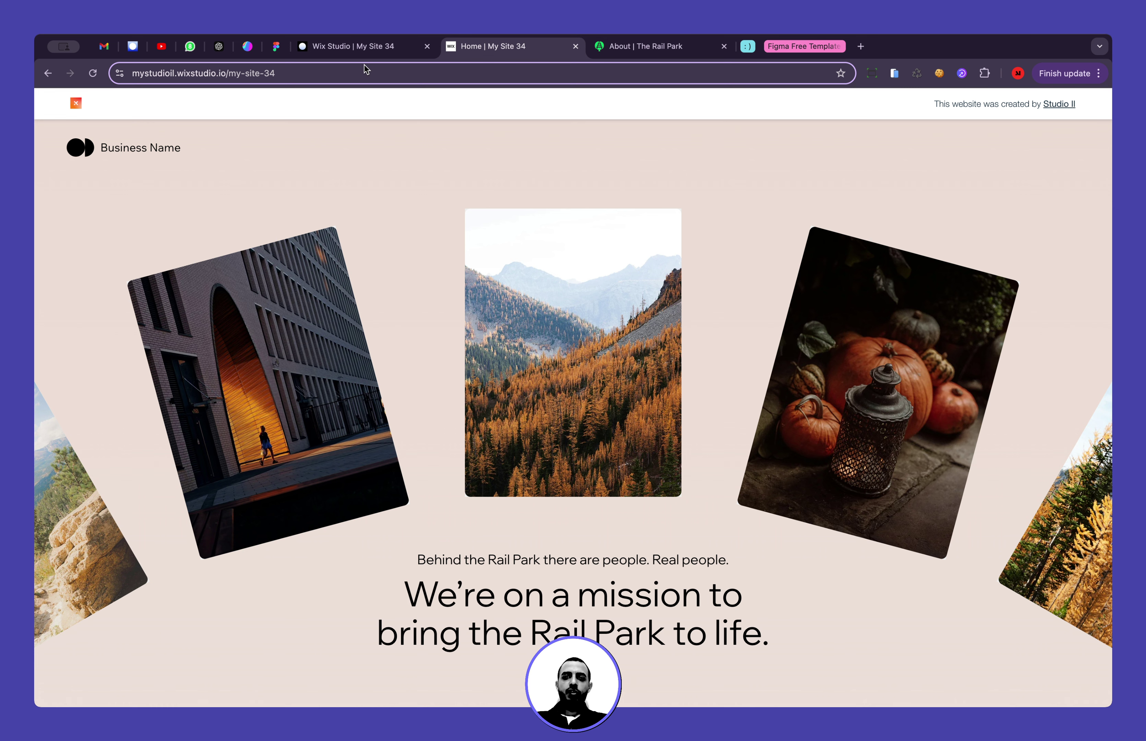
click(623, 53)
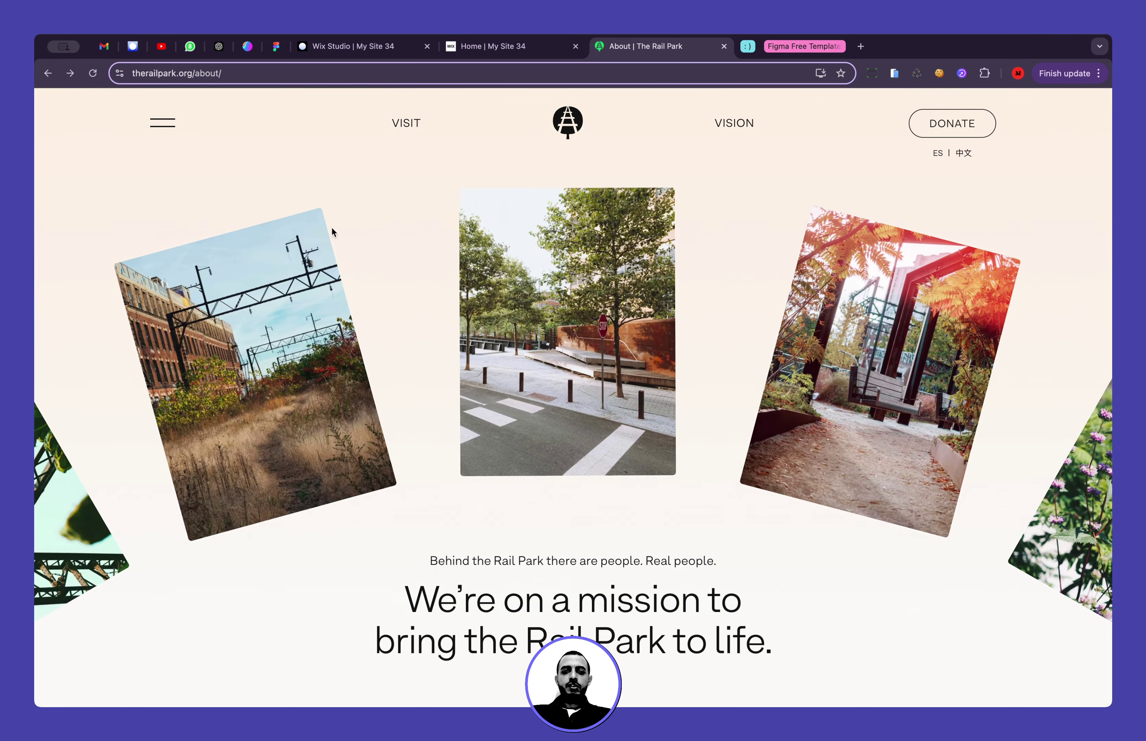
scroll(439, 266, down, 3)
scroll(439, 263, up, 3)
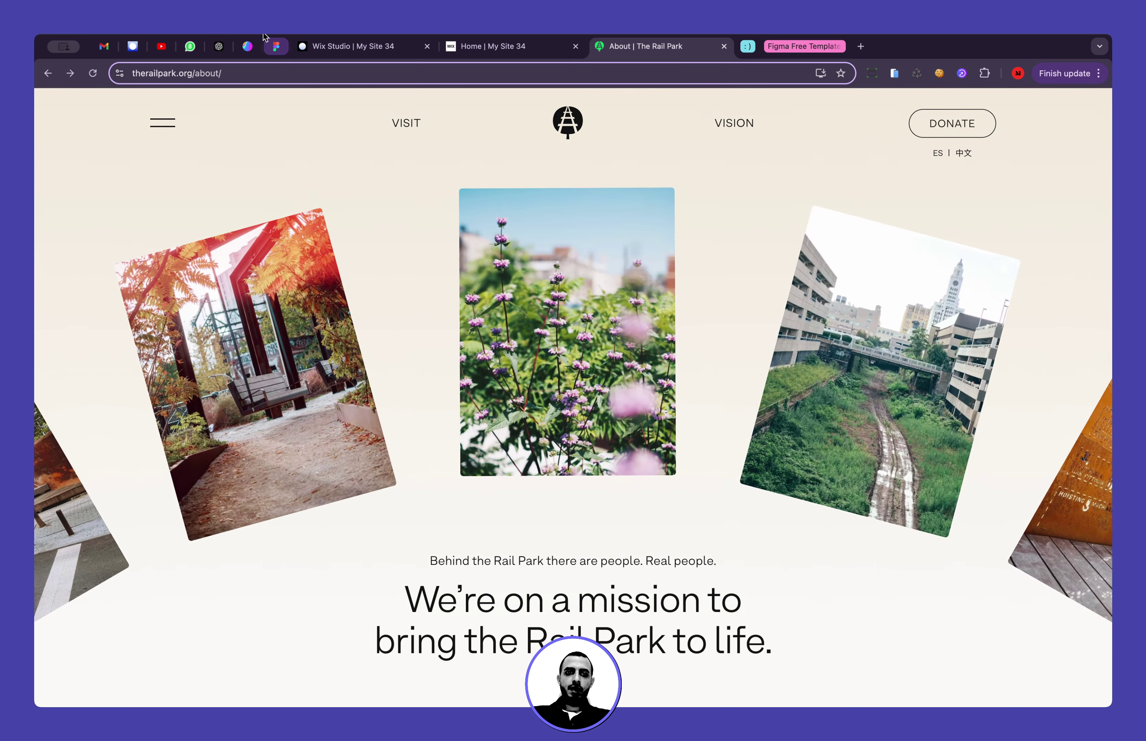
Switch to Figma and look over the gallery screenshot and the circle mock-up on the Circle Gallery page
click(277, 46)
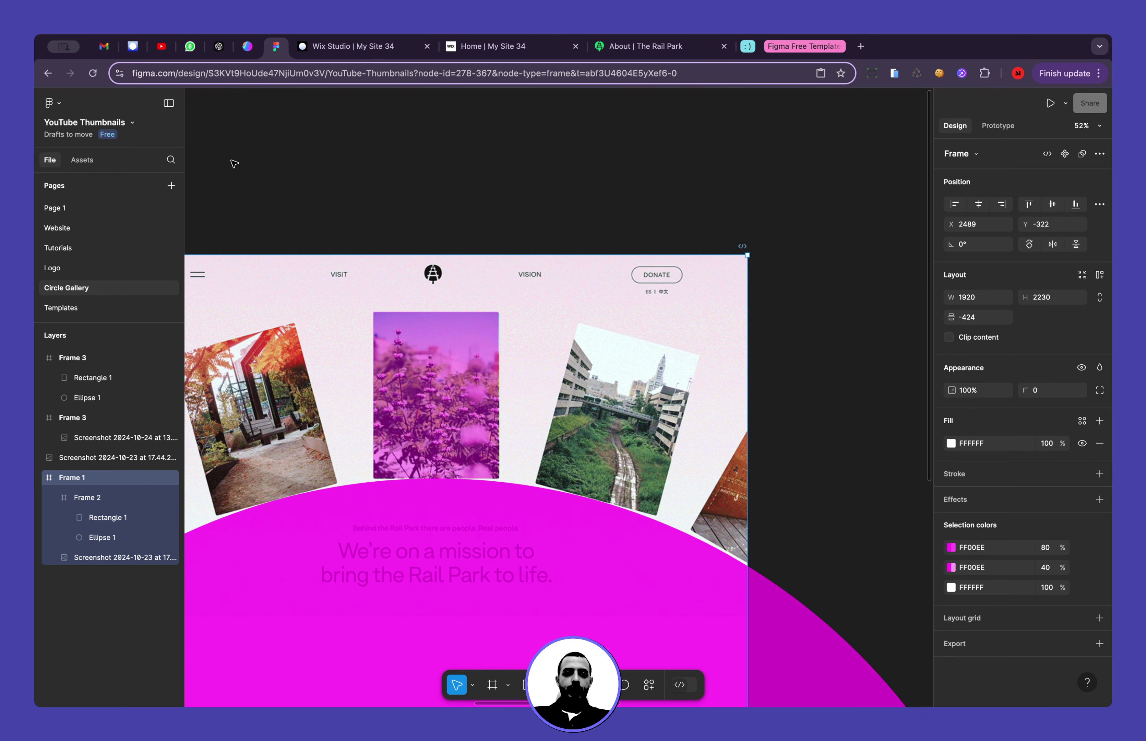
scroll(228, 148, left, 5)
scroll(228, 148, down, 2)
click(228, 148)
scroll(228, 148, right, 1)
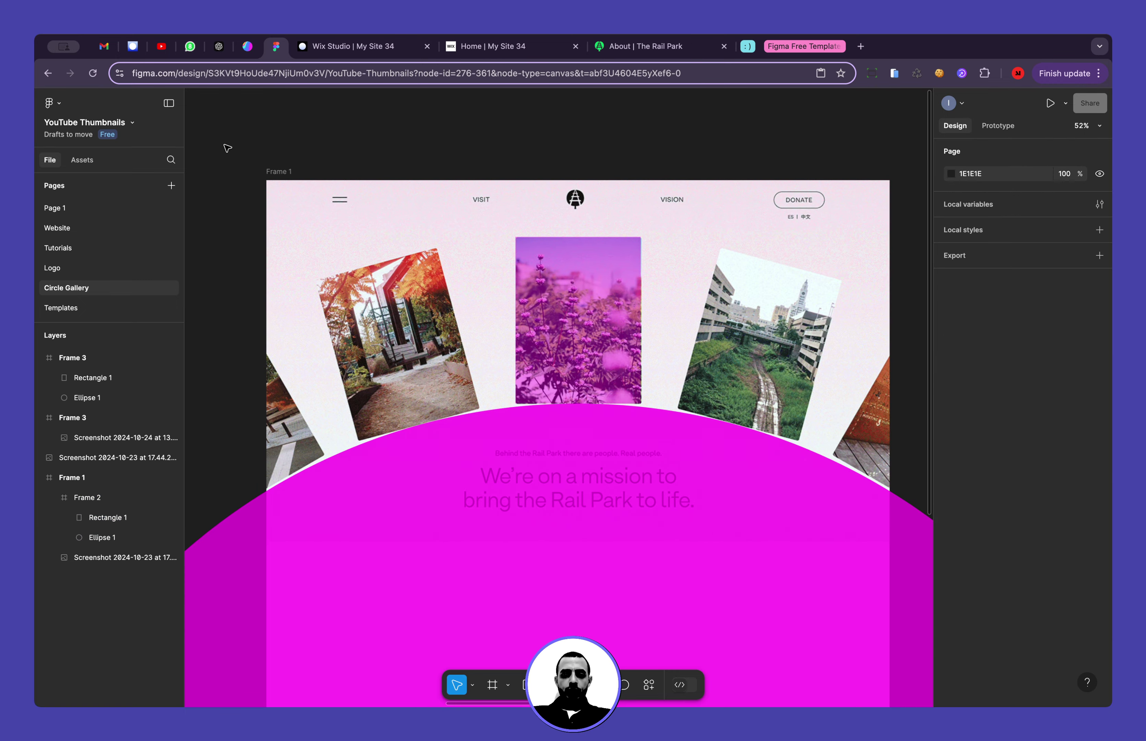
scroll(227, 148, down, 5)
scroll(228, 148, left, 15)
scroll(228, 148, right, 5)
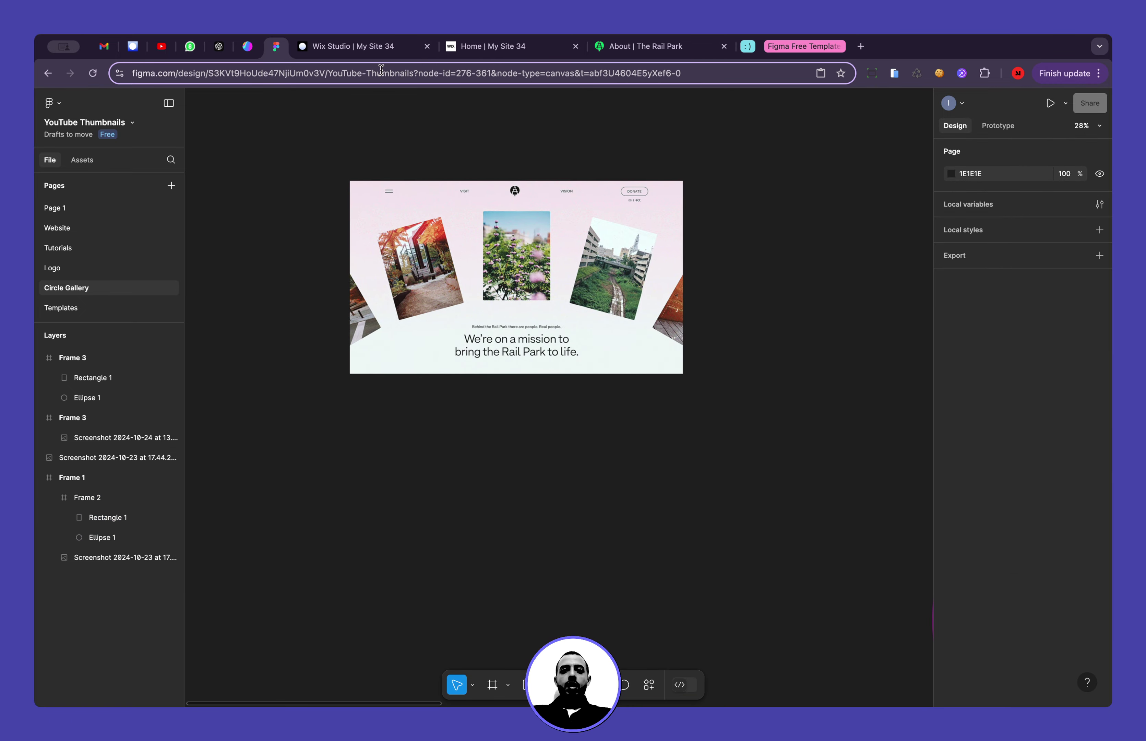
Rename the Figma frame holding the large circle mock-up, Frame 1, as Desktop
click(377, 51)
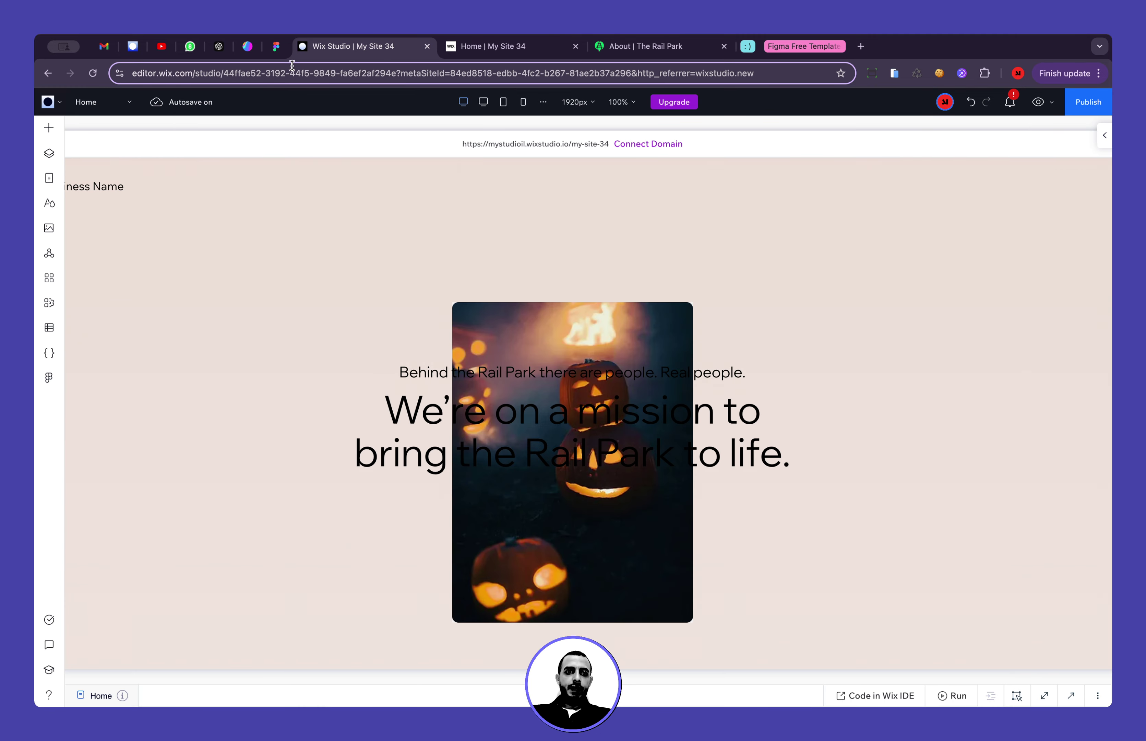
click(276, 46)
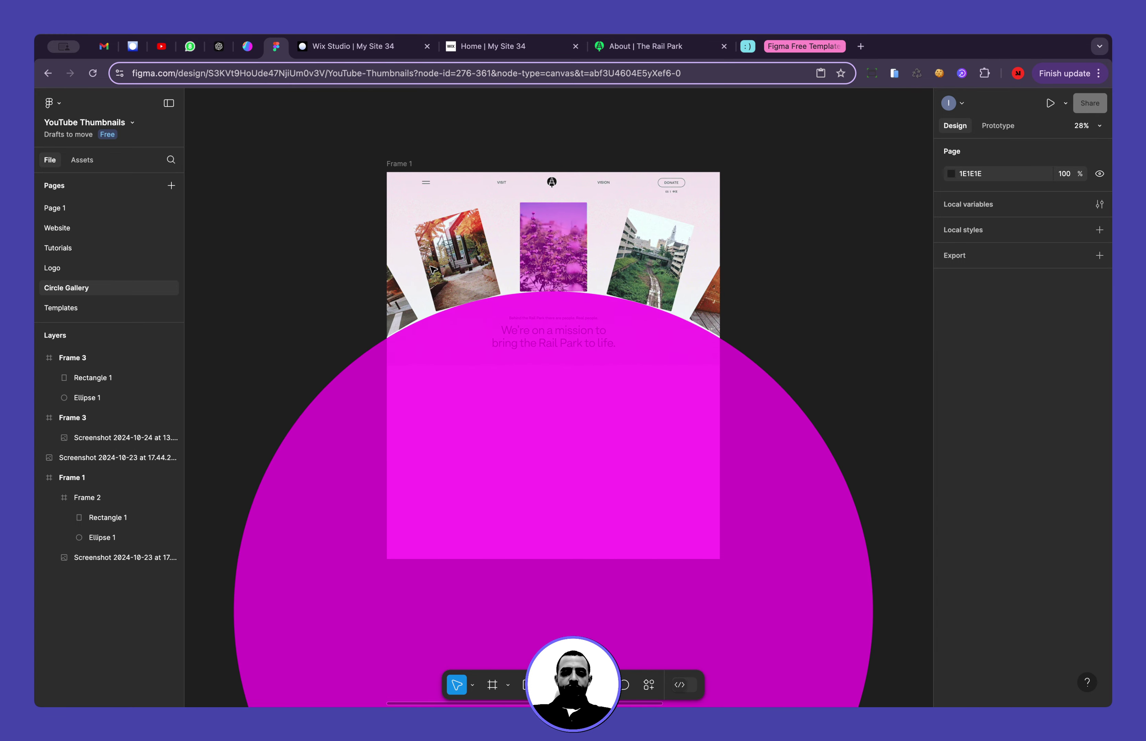
double_click(407, 164)
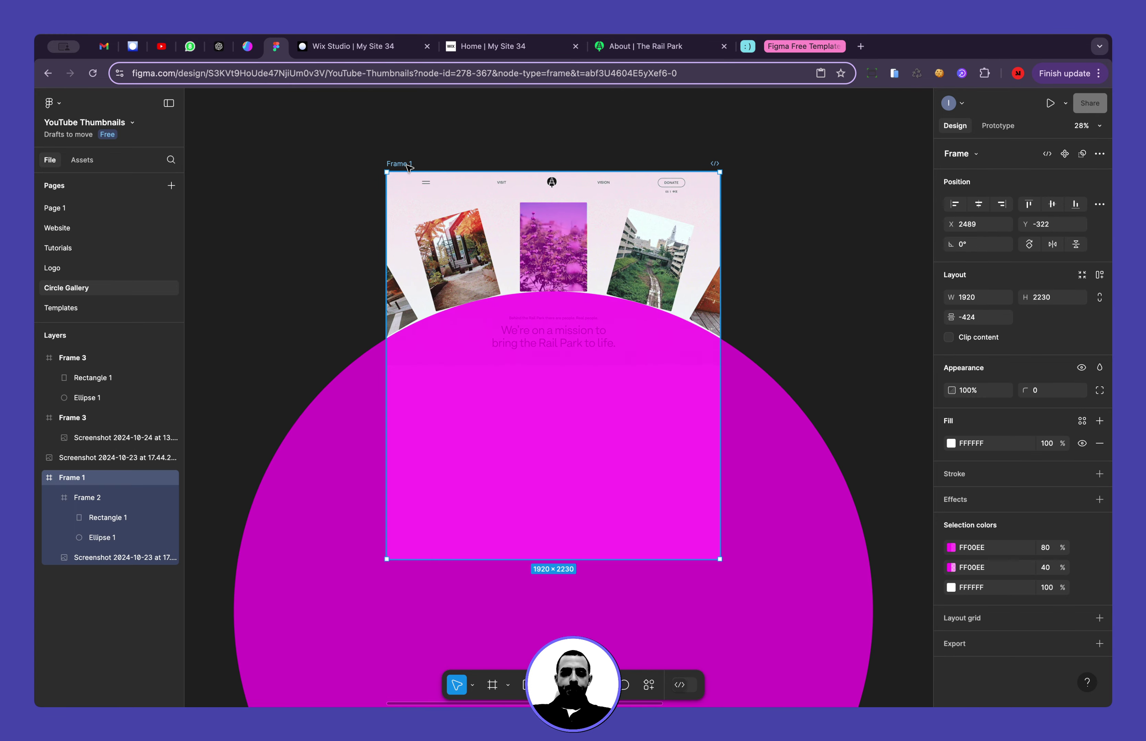
text(D)
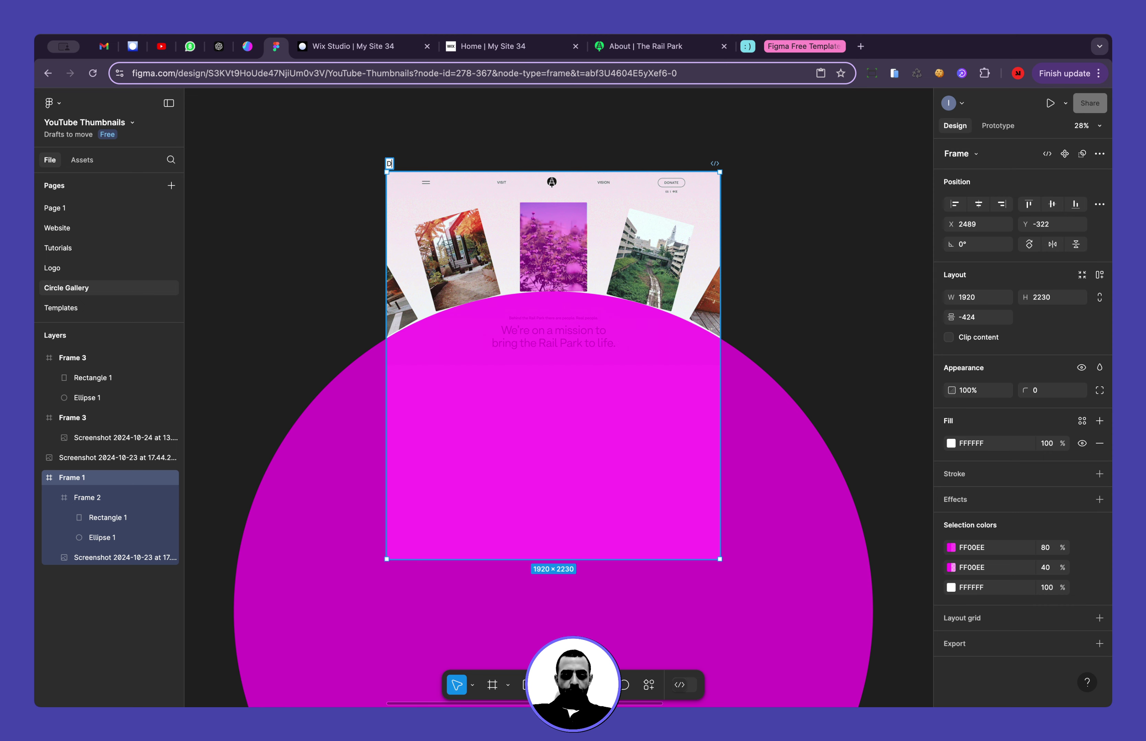
text(esktop)
key(Return)
click(465, 143)
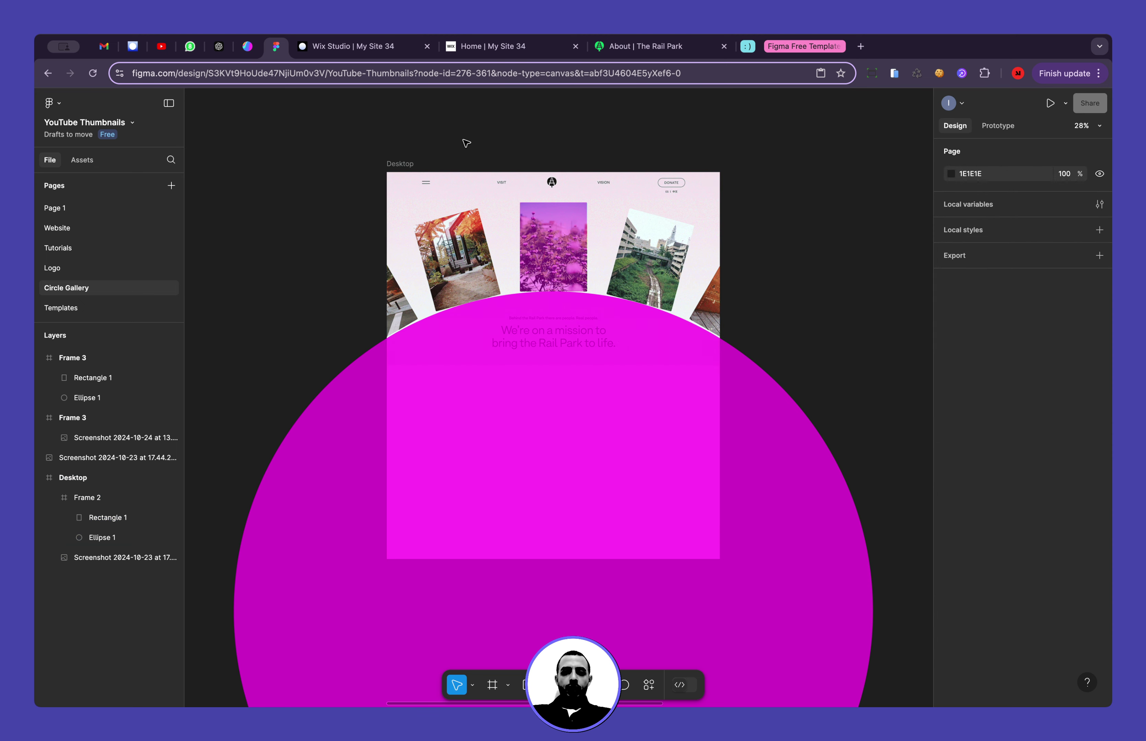
Inspect the Desktop frame's width and the dimensions of the website screenshot placed inside it
click(412, 164)
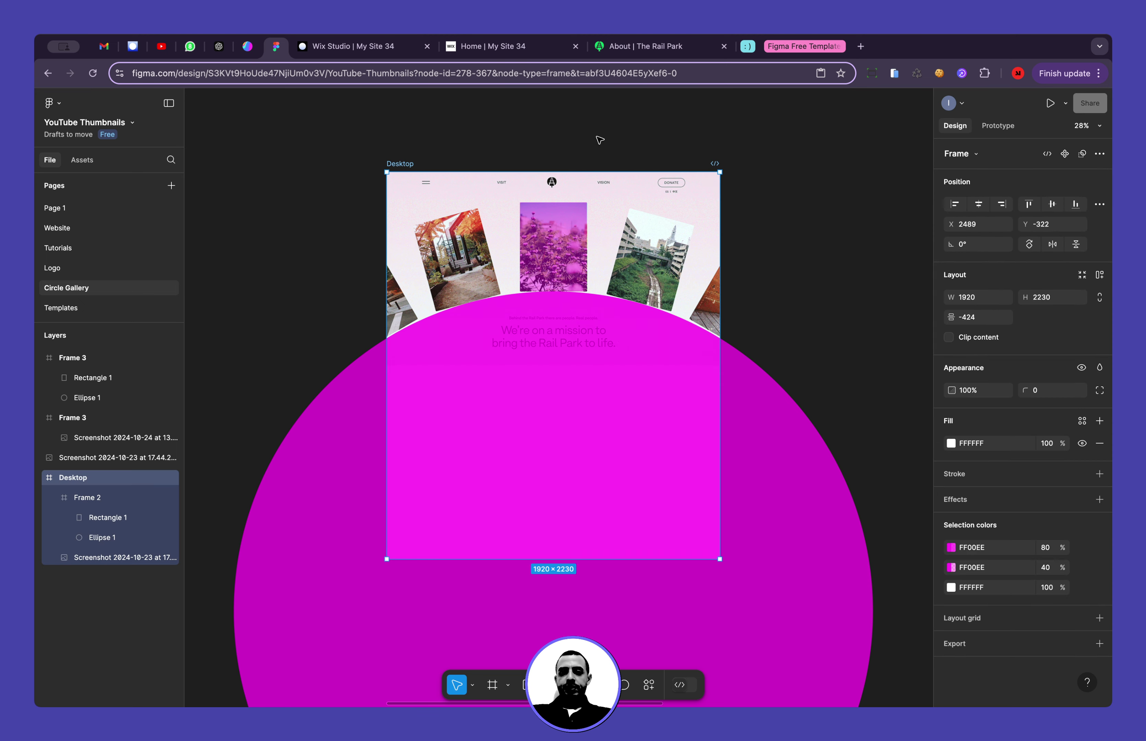
click(982, 304)
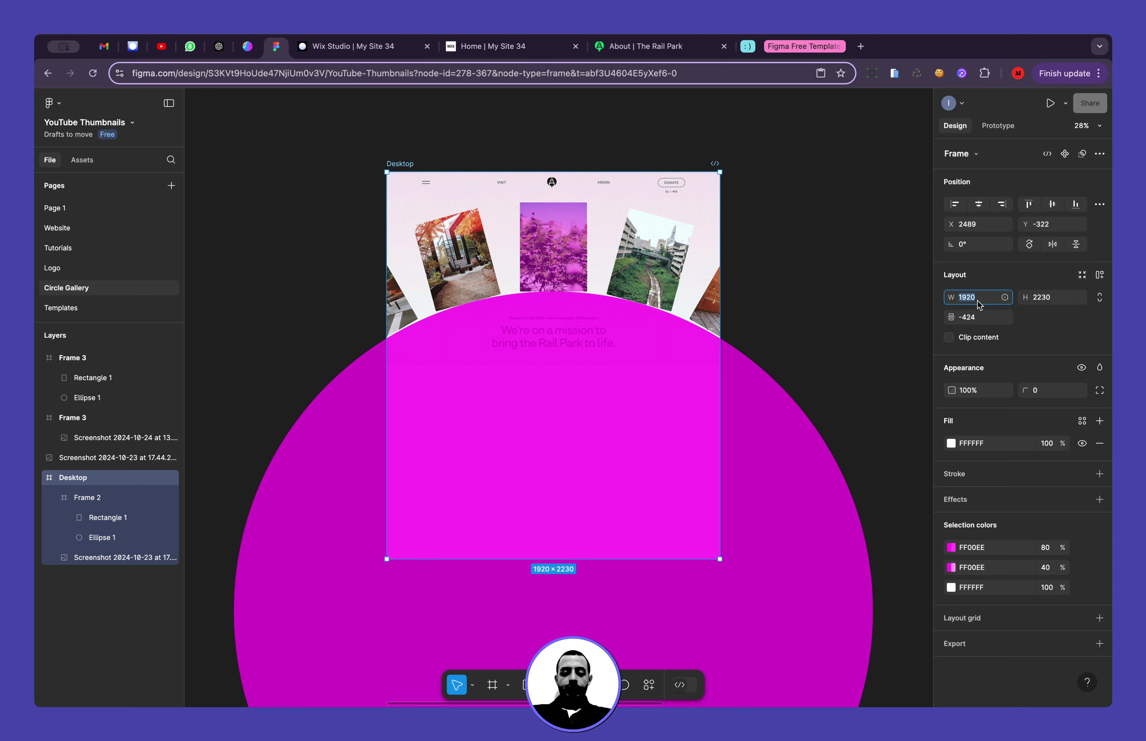
scroll(778, 257, down, 2)
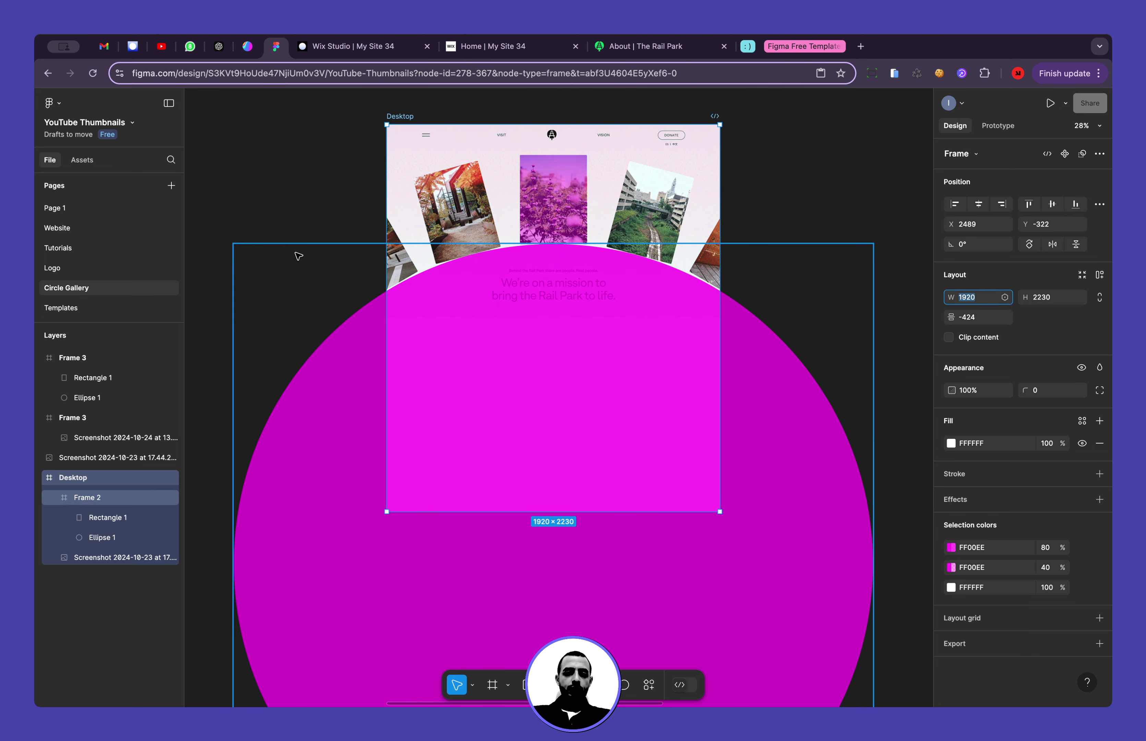
scroll(304, 179, left, 8)
scroll(305, 179, right, 6)
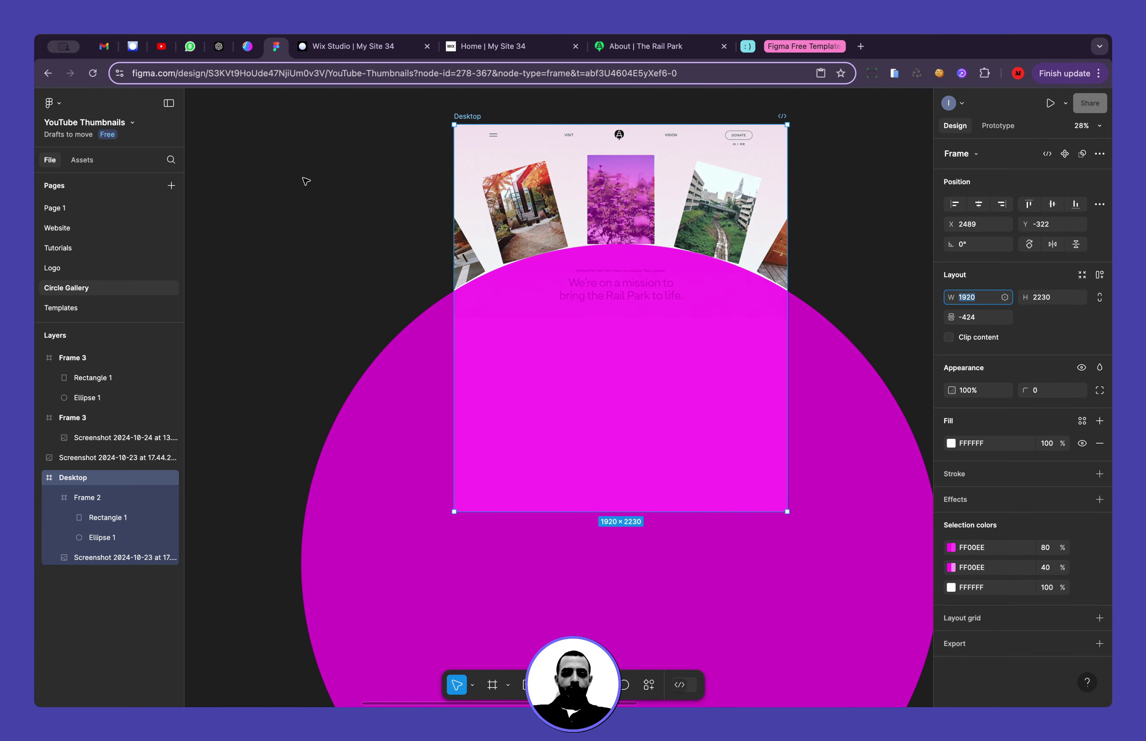
click(553, 182)
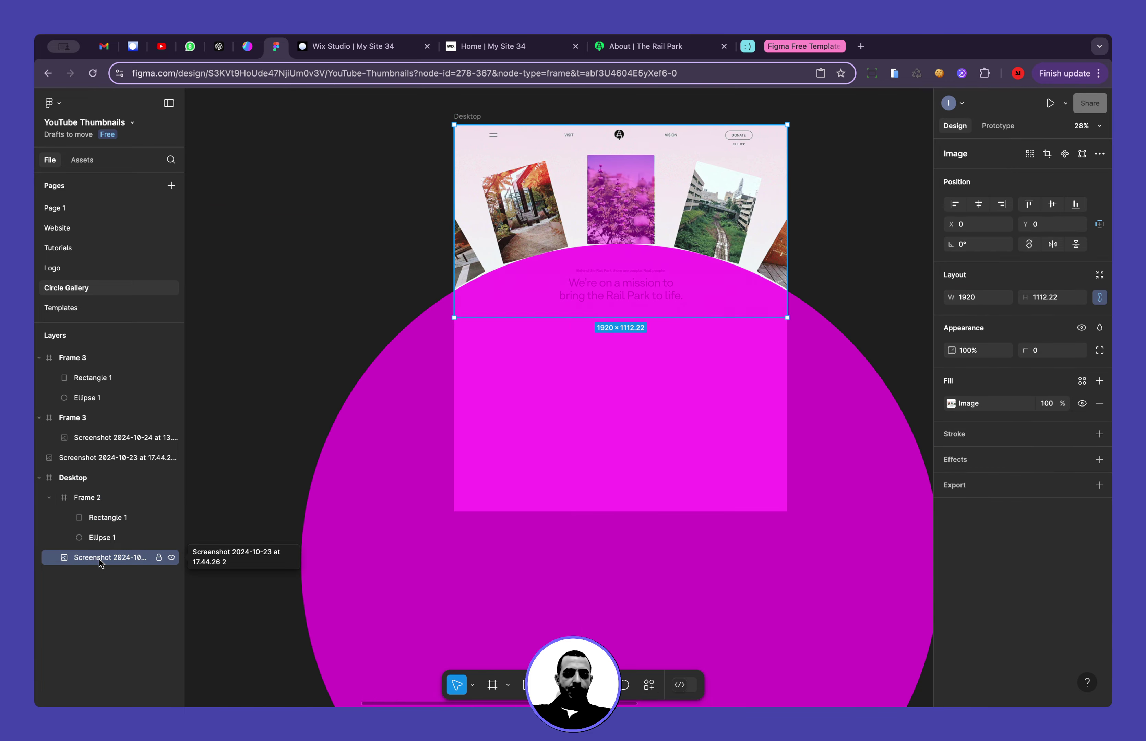
scroll(602, 220, right, 2)
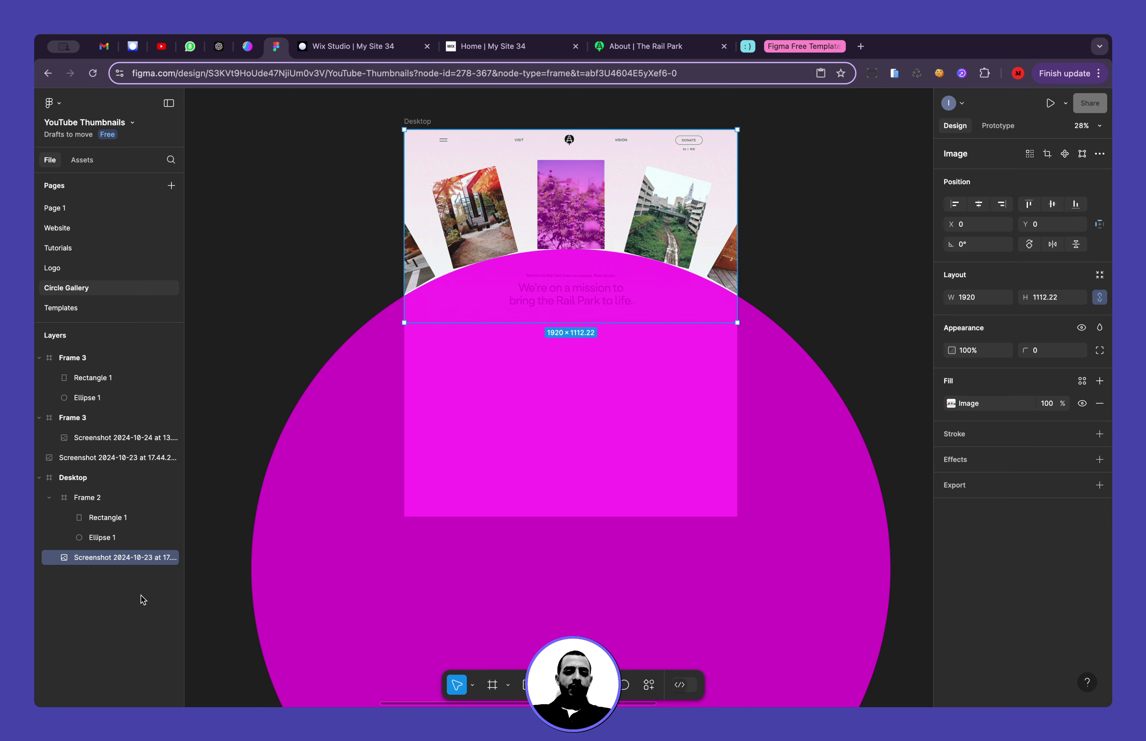
Inspect the rectangle and ellipse inside Frame 2, and hide the rectangle covering the middle photo
click(144, 520)
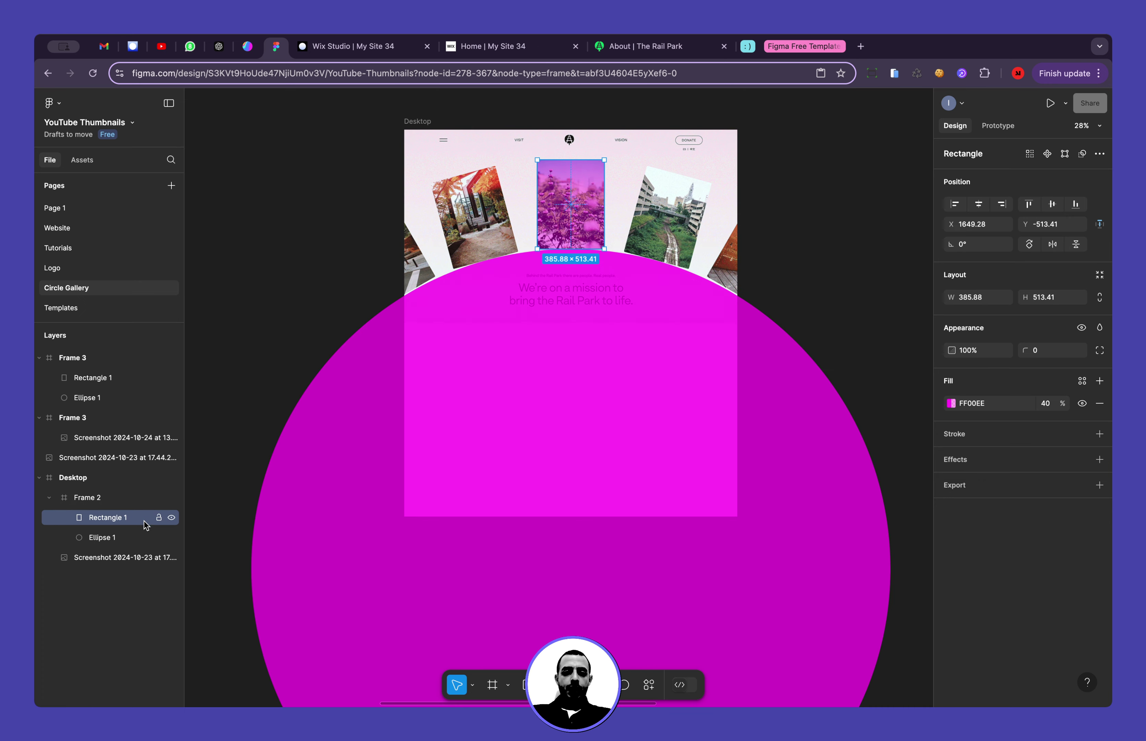
click(159, 537)
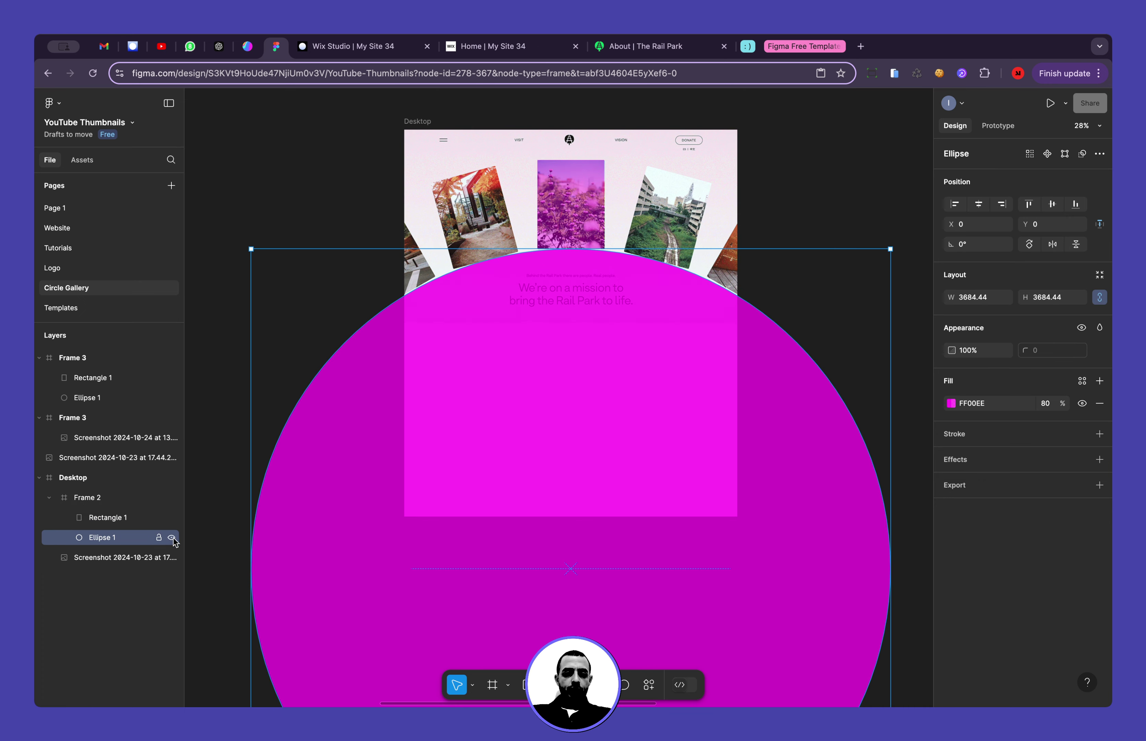
click(171, 517)
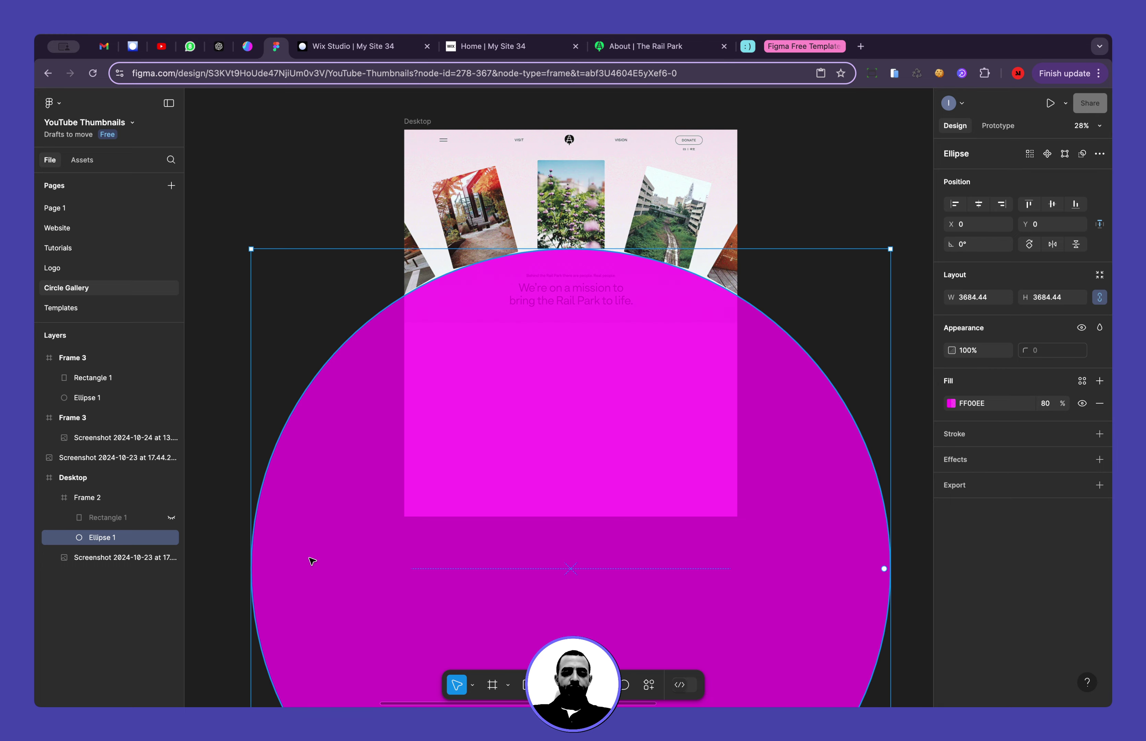
Try shifting the magenta ellipse against the photos while comparing the arc with the gallery on the Rail Park site
mouse_move(638, 391)
mouse_down()
mouse_move(514, 467)
mouse_move(640, 396)
mouse_up()
scroll(632, 334, up, 5)
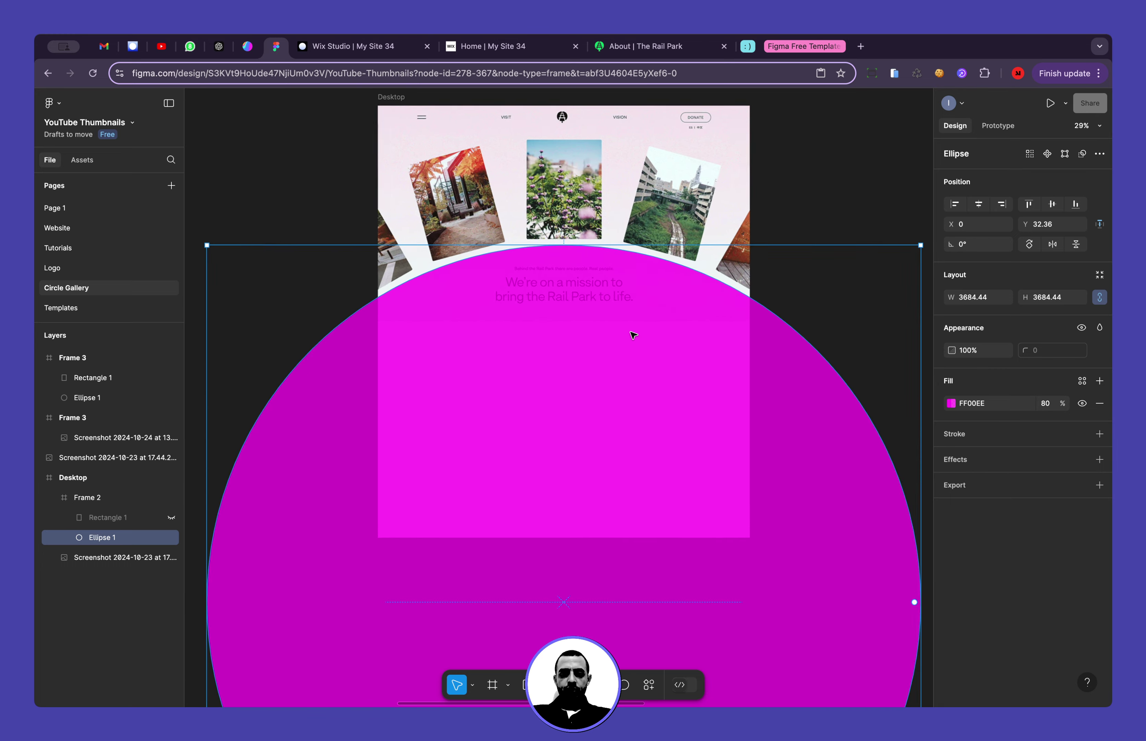
scroll(632, 334, down, 5)
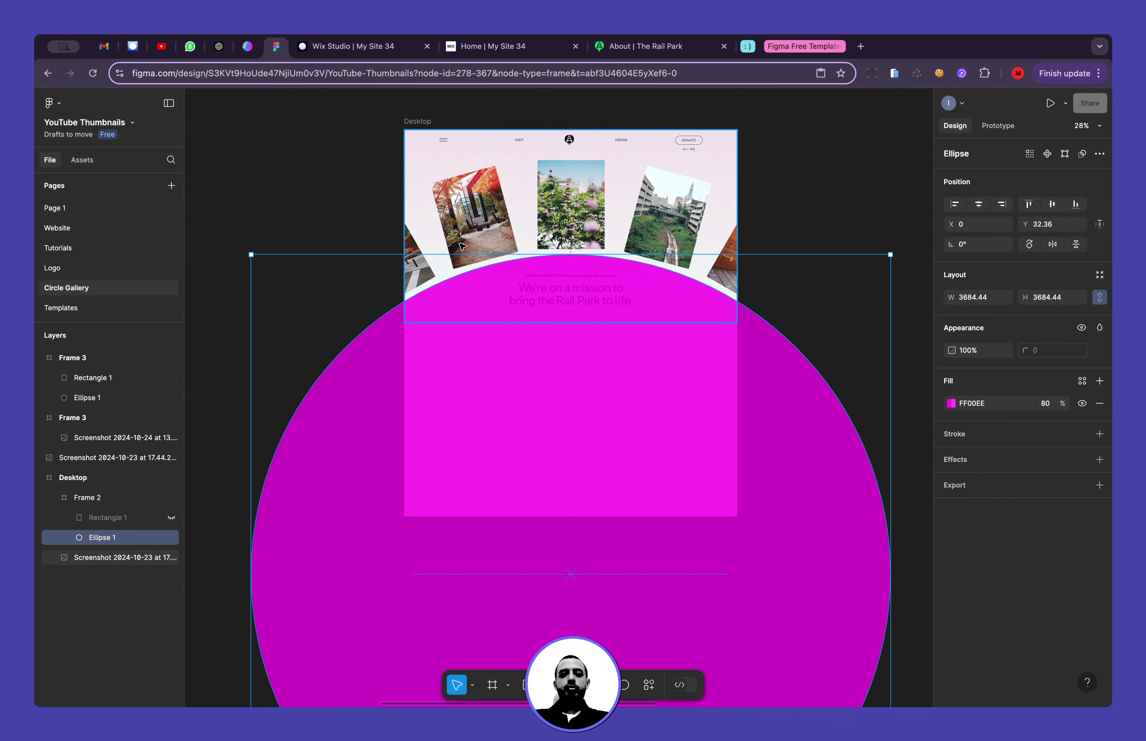
click(635, 48)
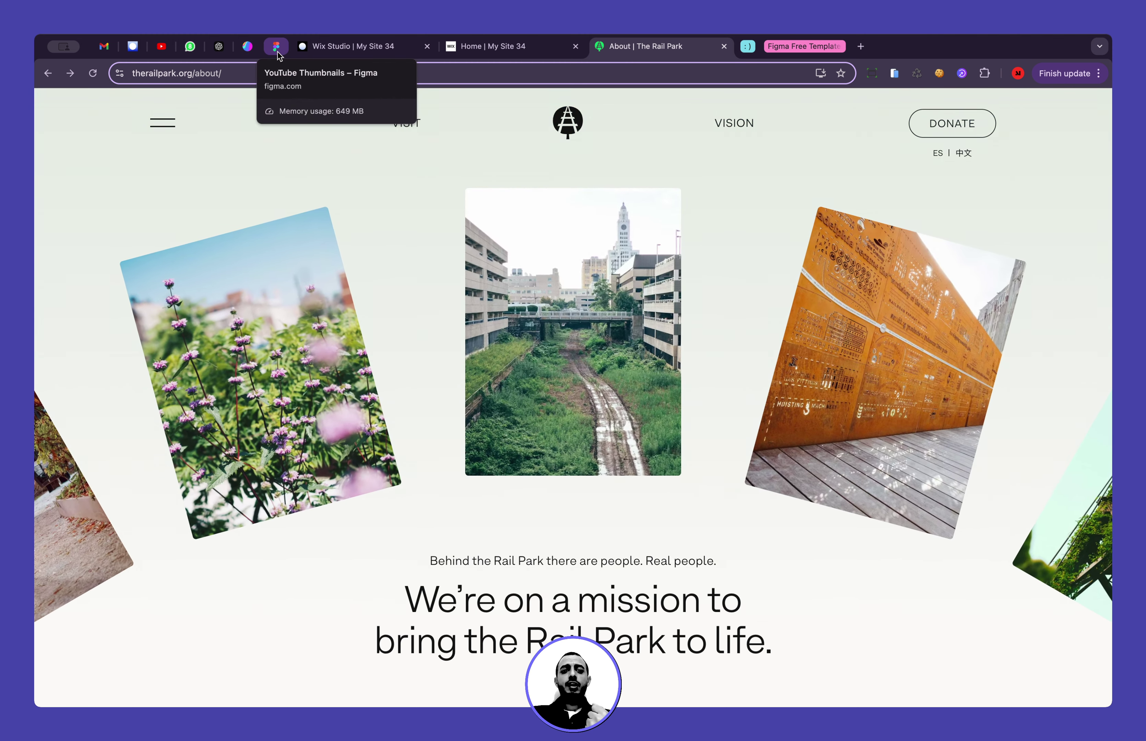
click(276, 47)
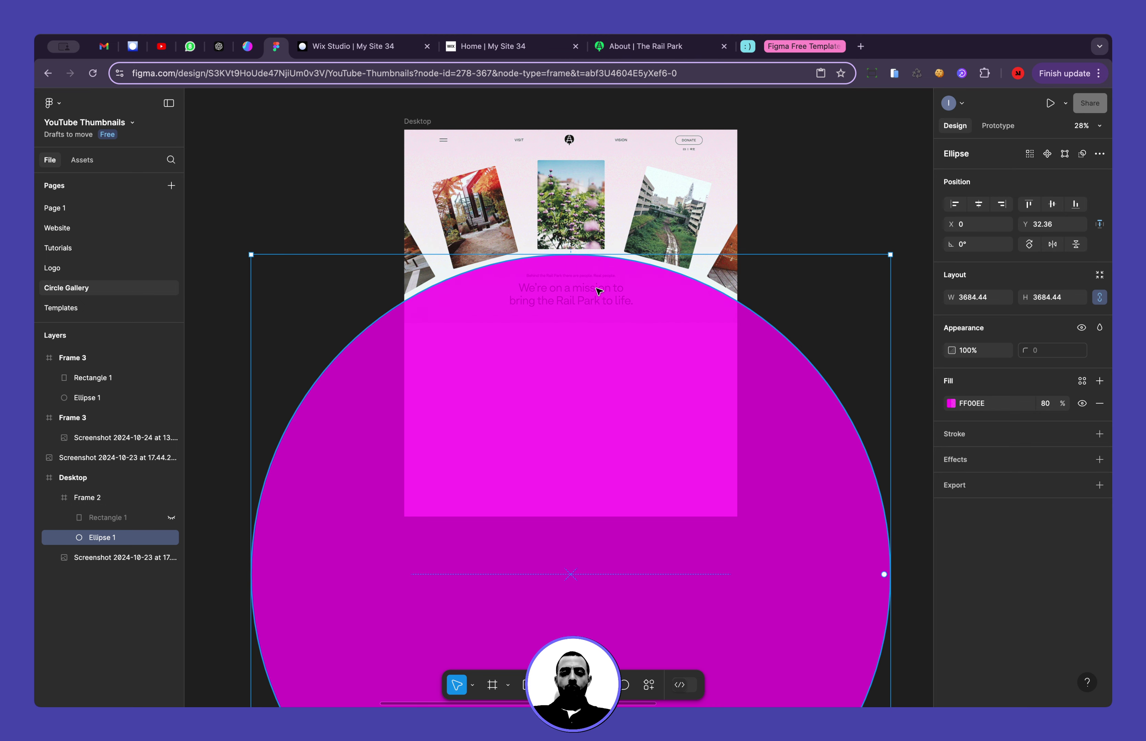
drag(598, 291, 601, 285)
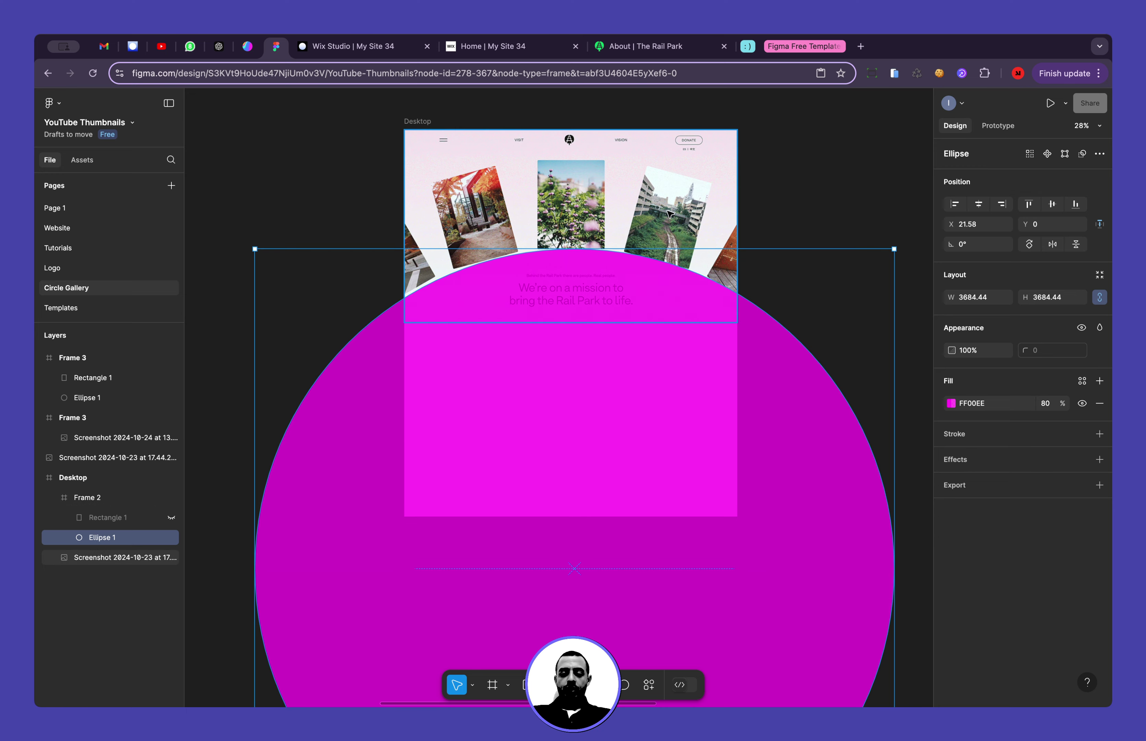
scroll(463, 230, down, 5)
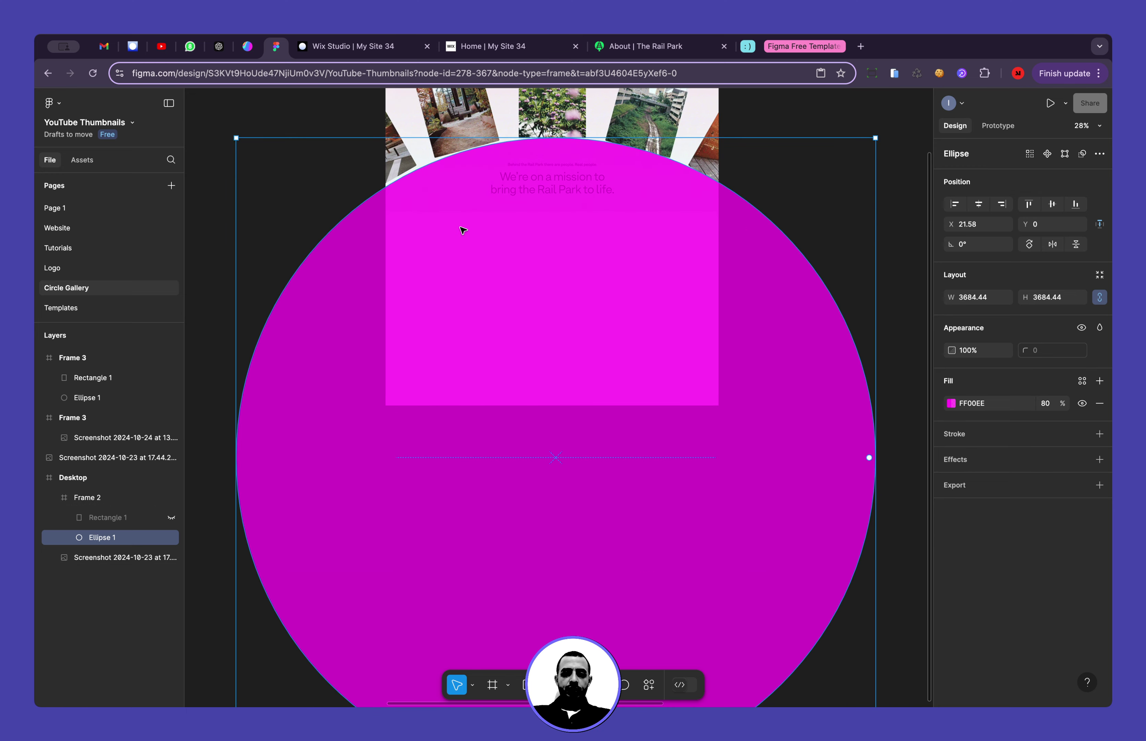
scroll(528, 340, up, 5)
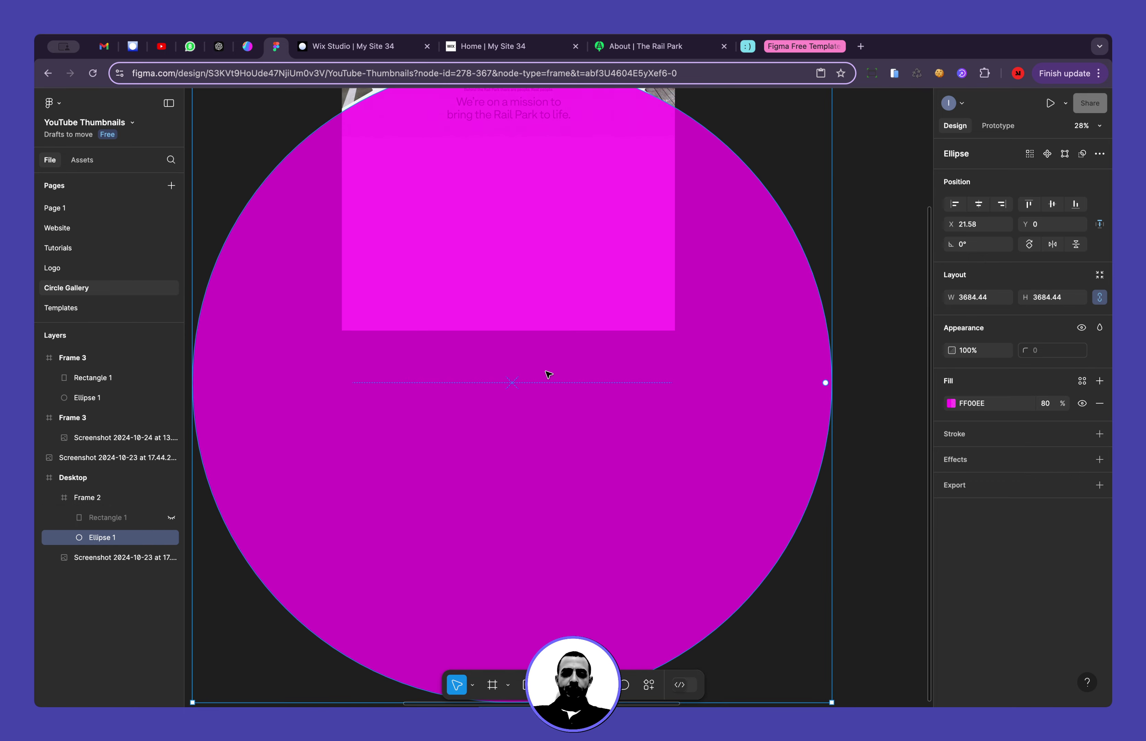
Undo the ellipse moves and the hiding of the rectangle over the middle photo
key(super+z)
key(super+z)
key(super+z)
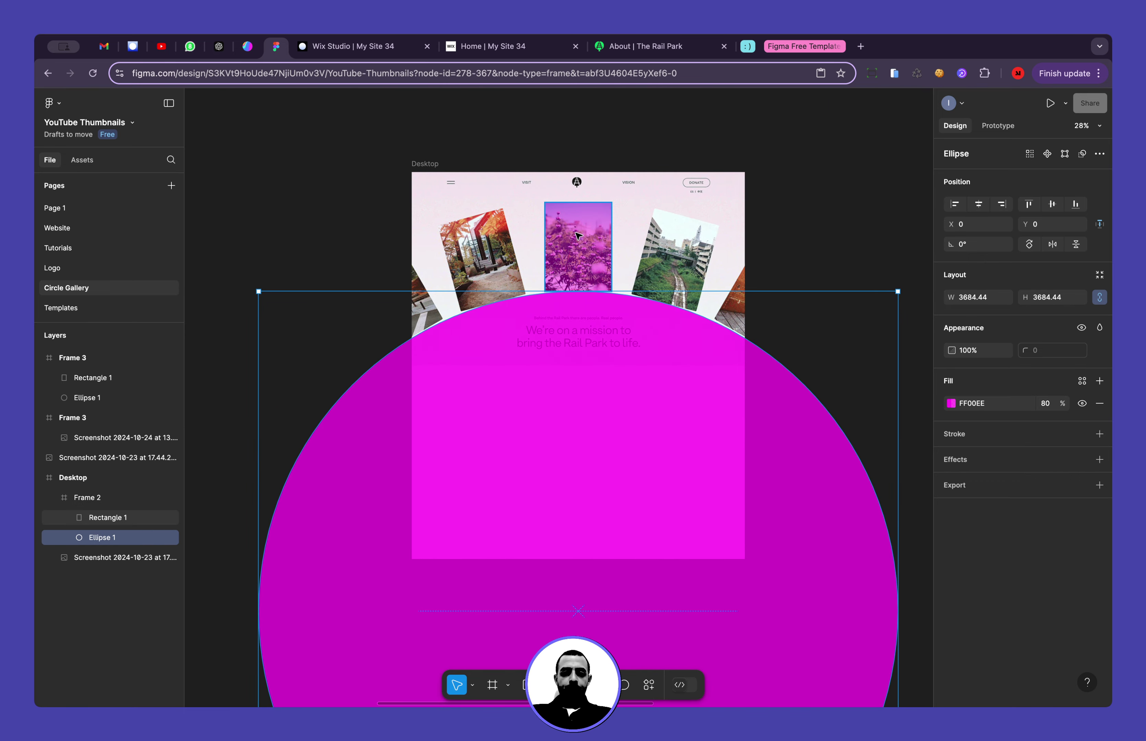
Examine how the rectangle and circle line up with the photos, and inspect the position and size of Frame 2
scroll(578, 236, up, 8)
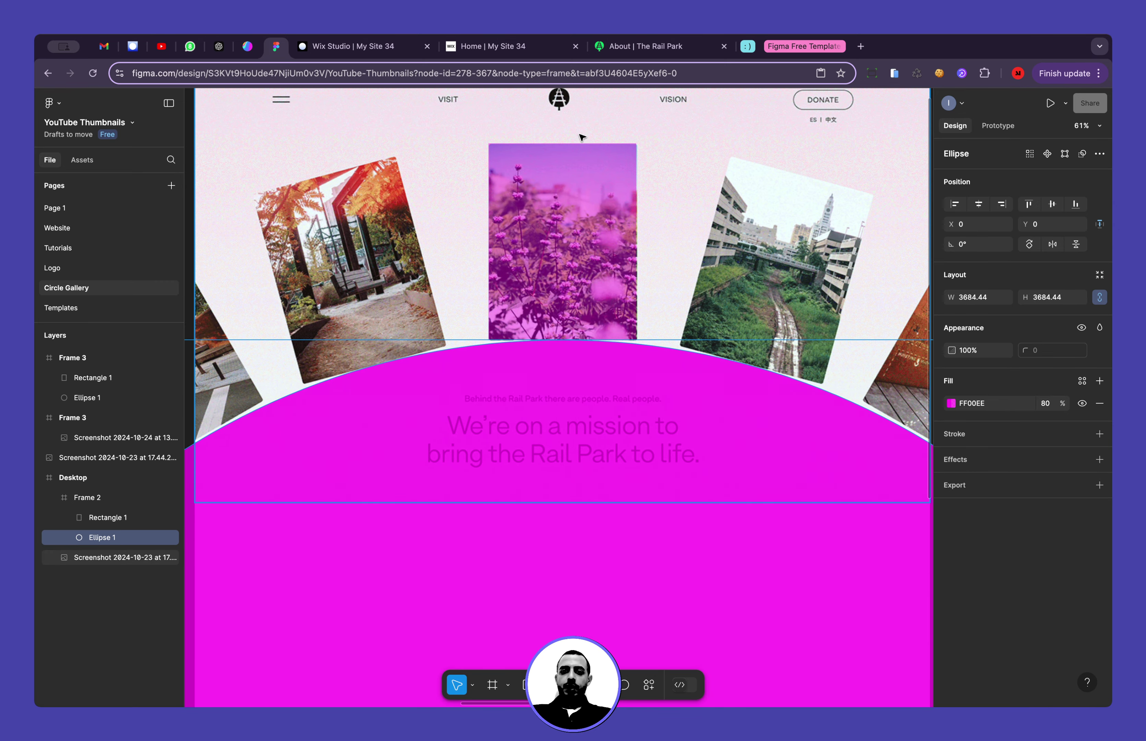
scroll(574, 168, down, 6)
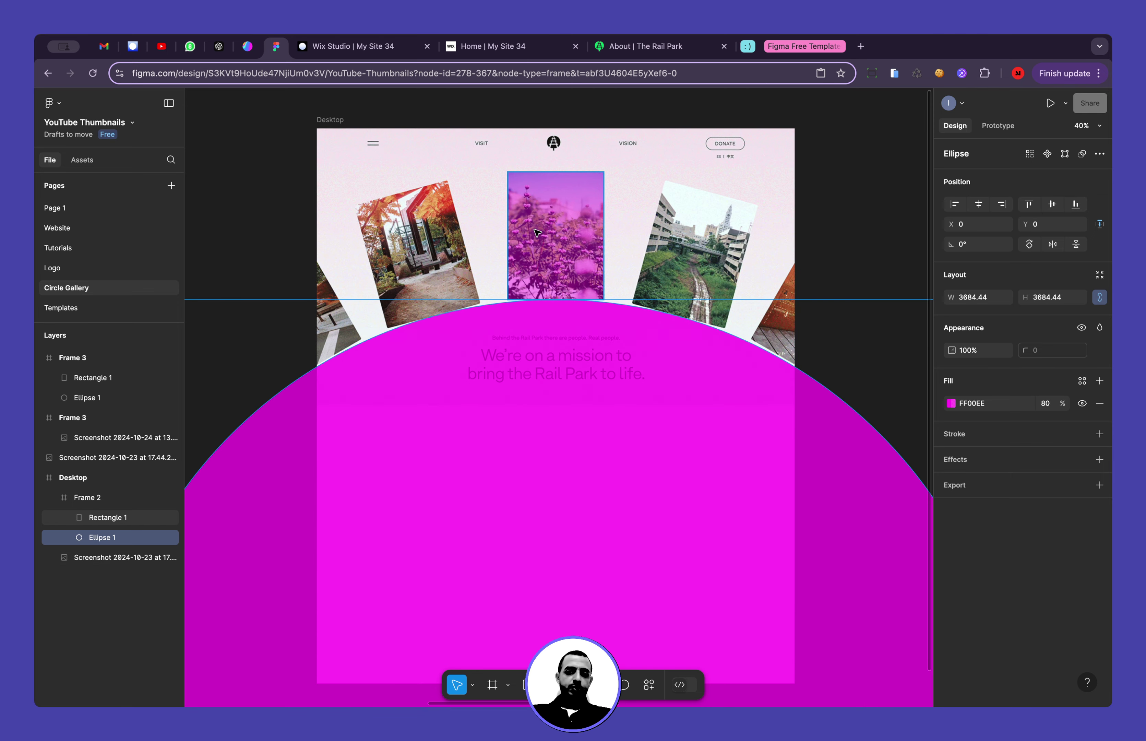
scroll(538, 232, up, 3)
scroll(504, 254, down, 1)
scroll(499, 258, left, 2)
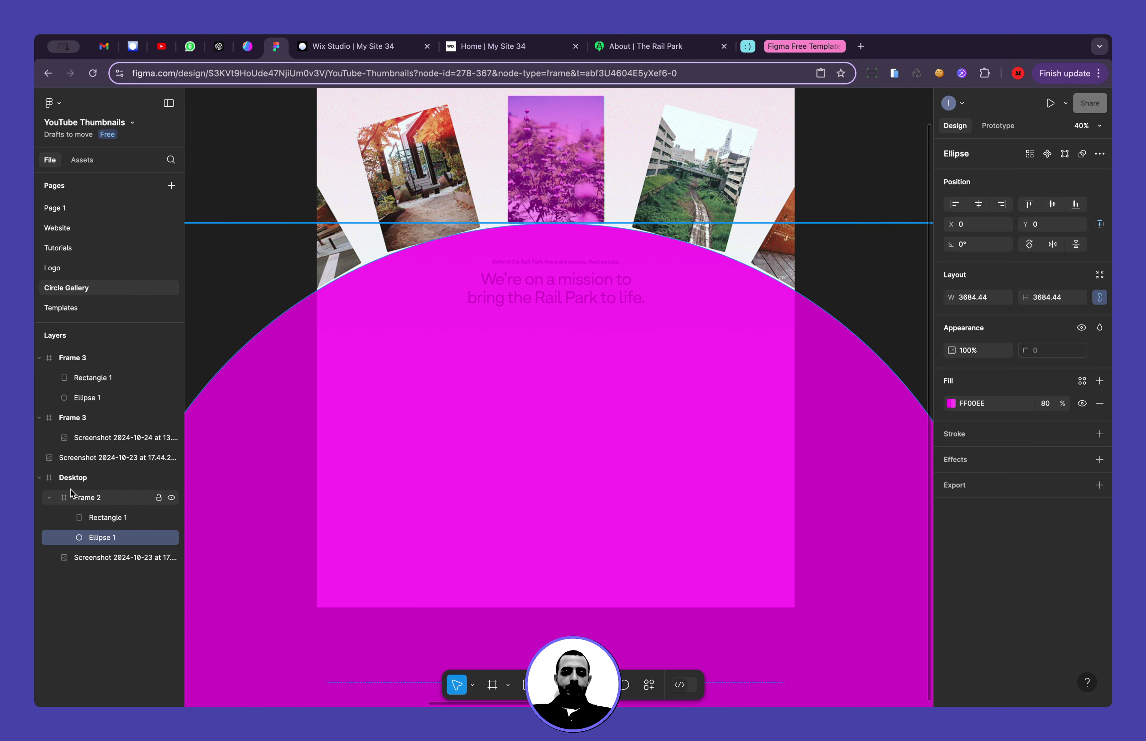
click(92, 497)
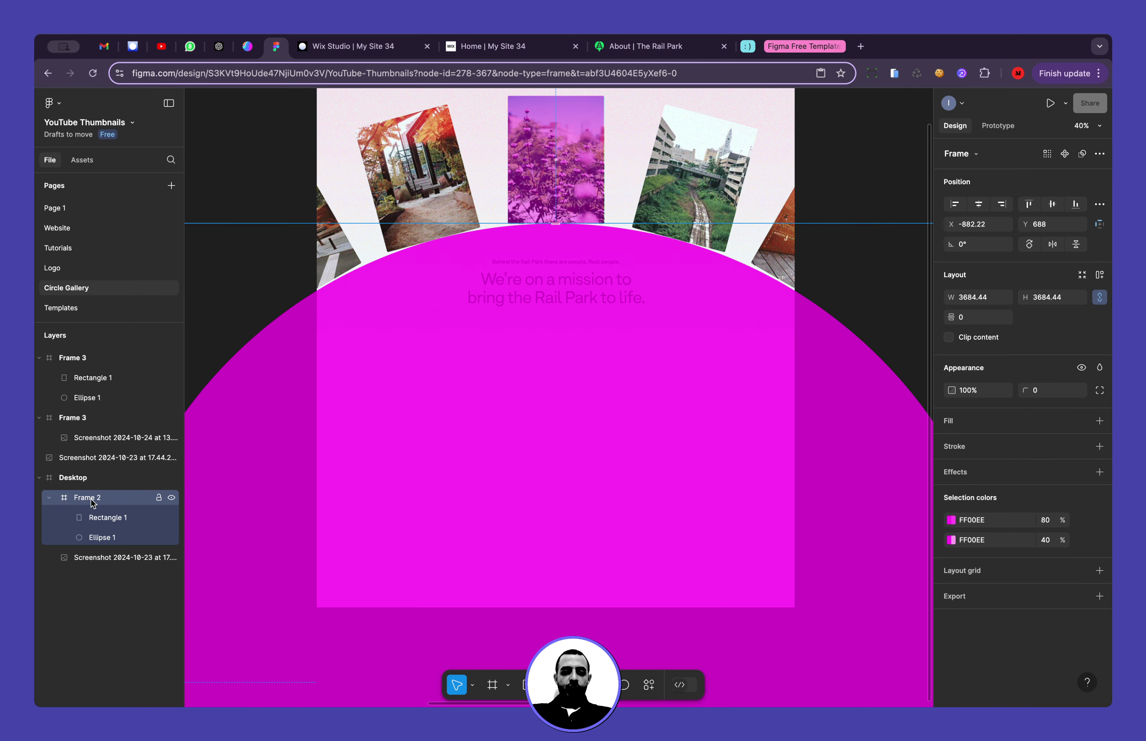
scroll(368, 442, up, 3)
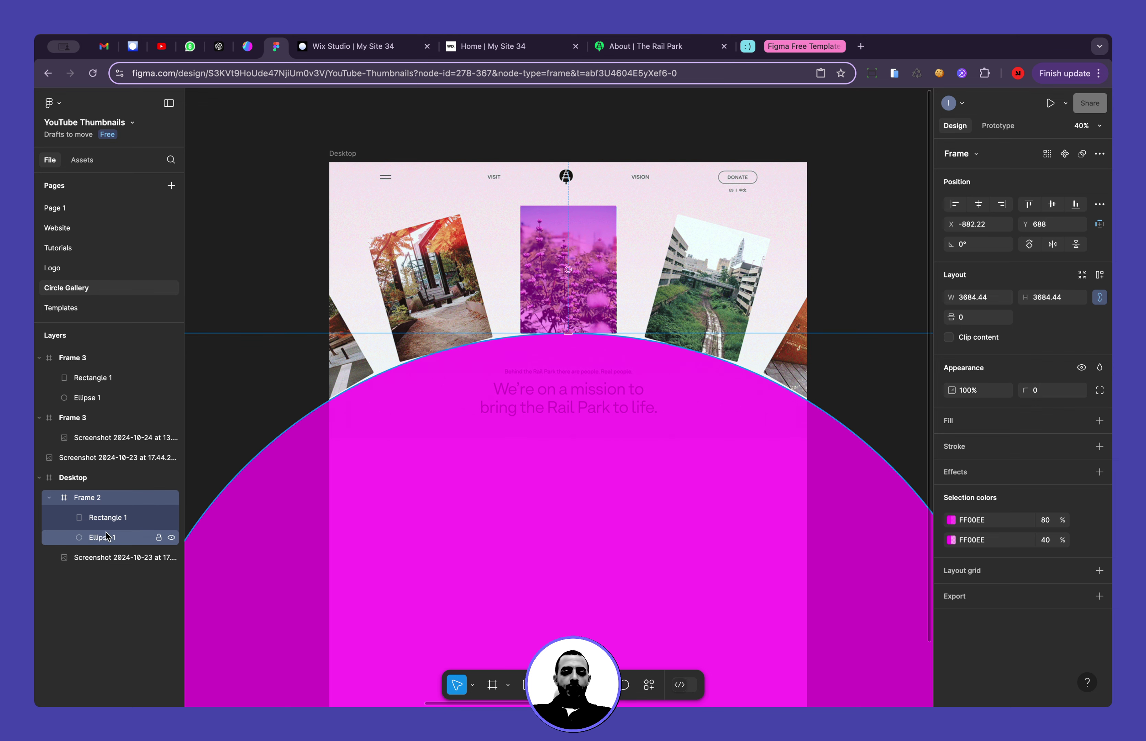
Inspect the size and Y position of the rectangle over the middle photo, trying it slightly lower
click(110, 520)
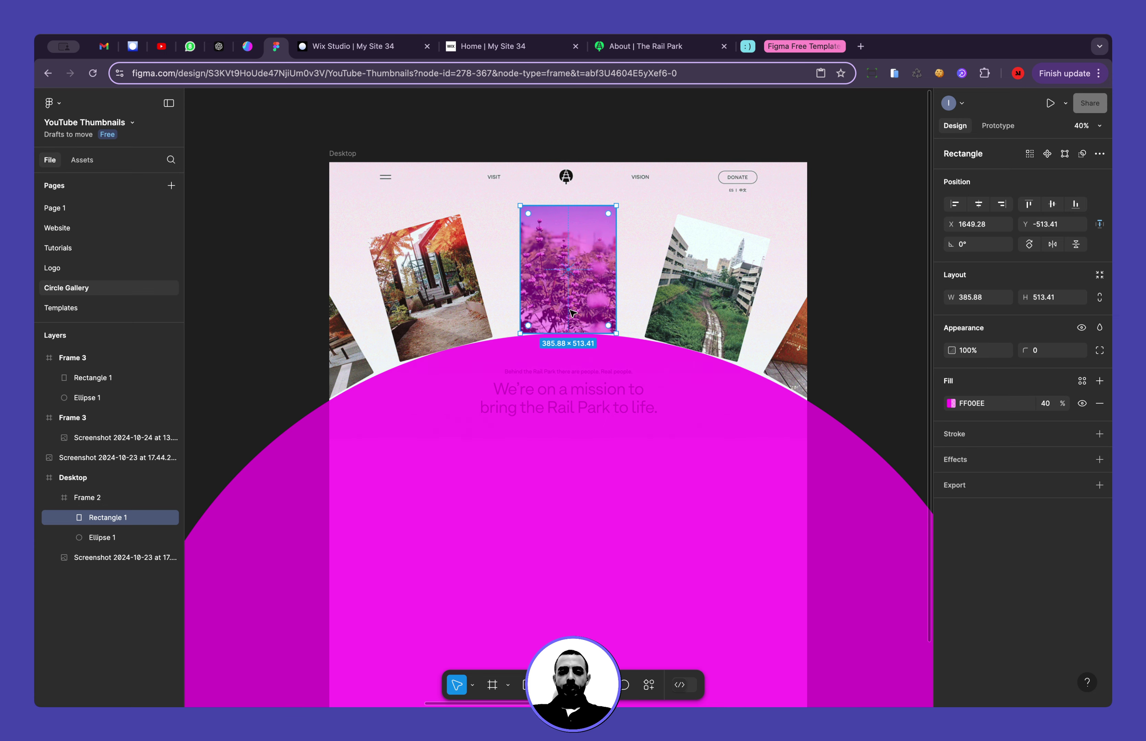
scroll(586, 265, up, 5)
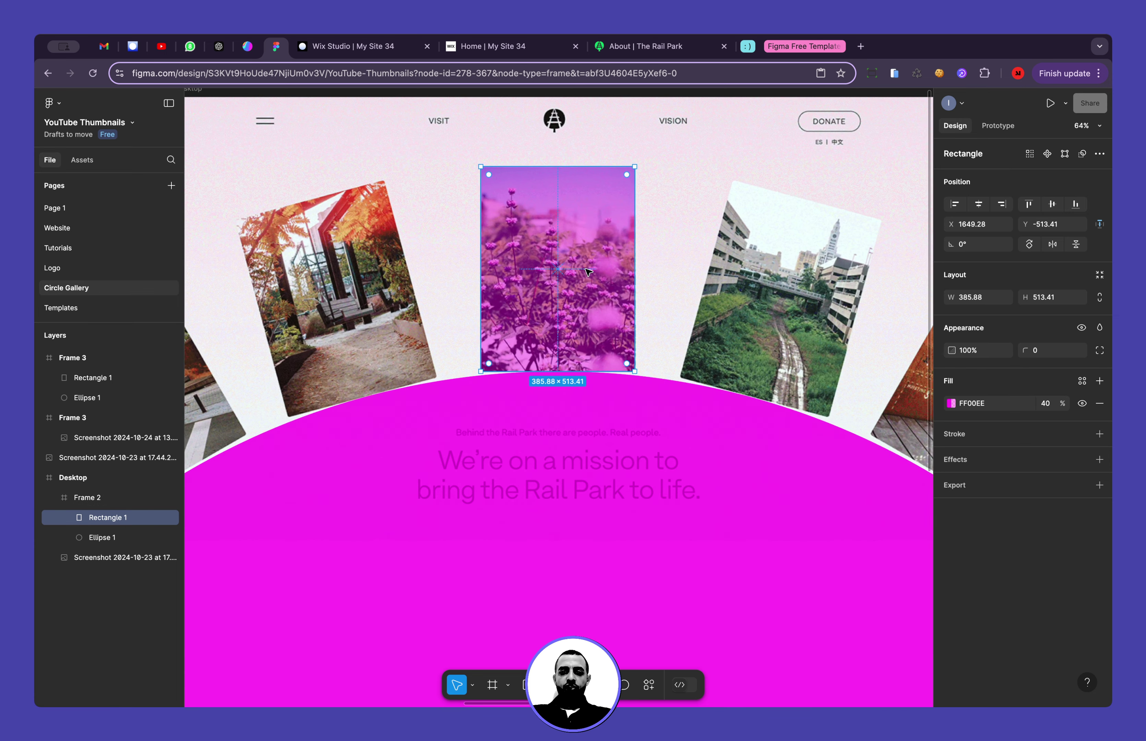
scroll(589, 272, up, 2)
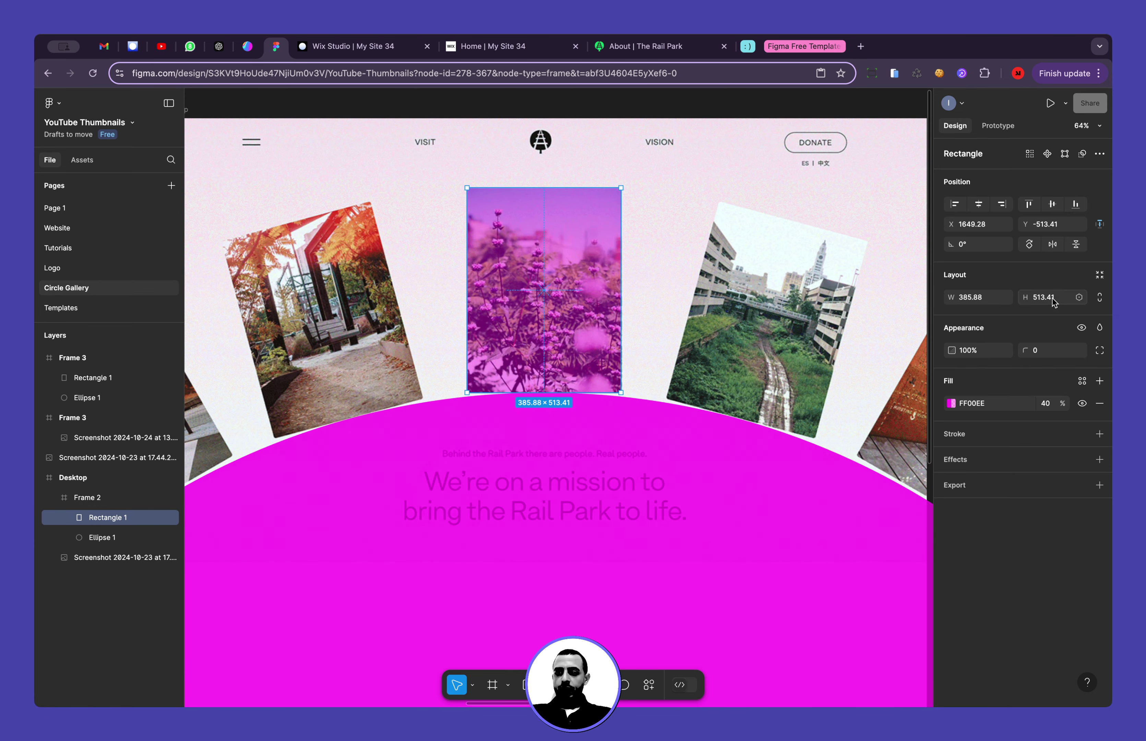
click(1040, 224)
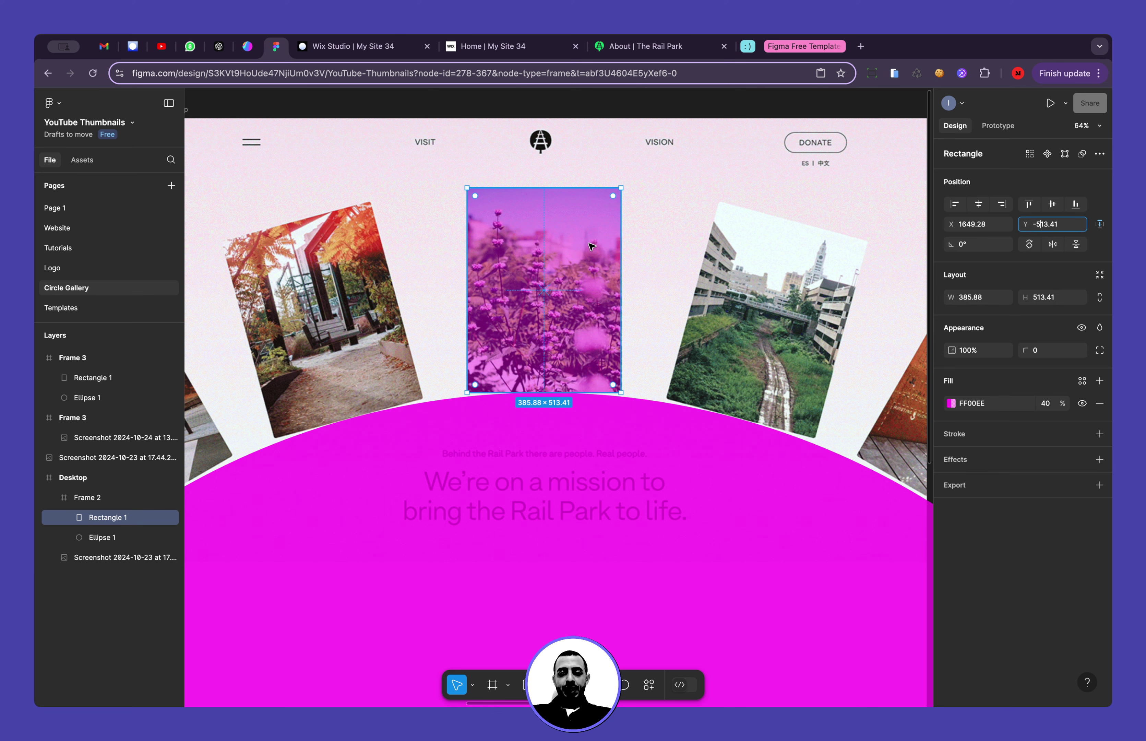
click(587, 215)
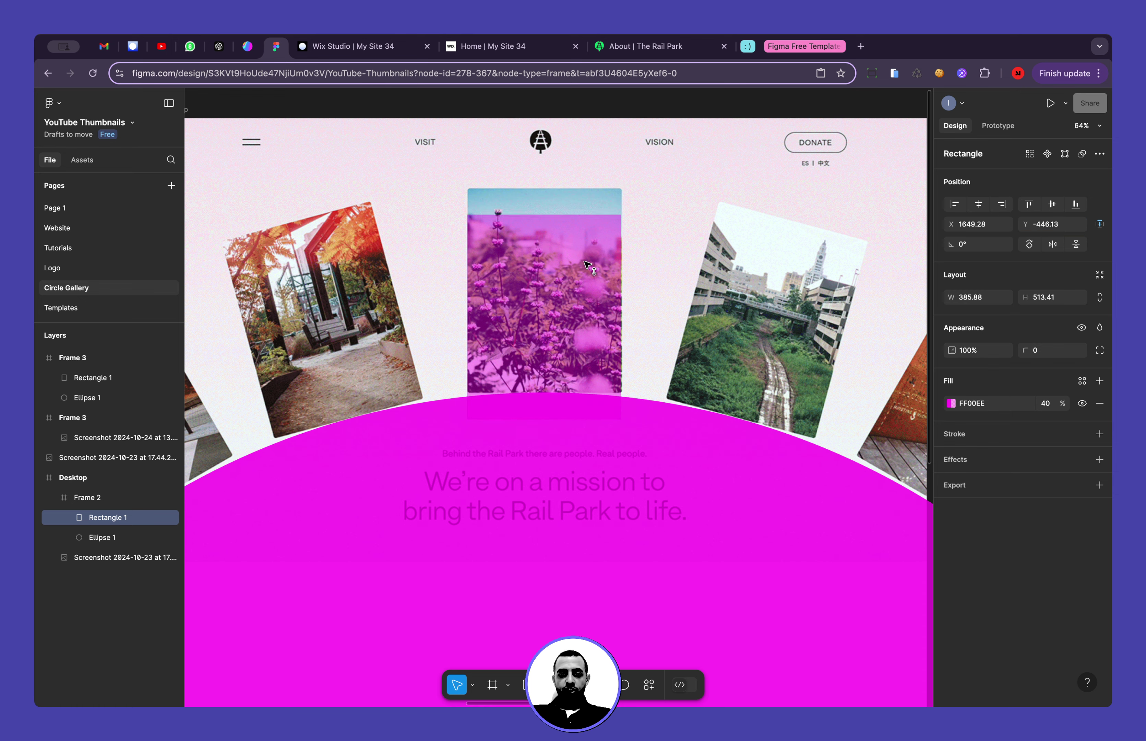
Set the fill colour of the rectangle over the middle photo to 3300FF
click(950, 403)
click(891, 558)
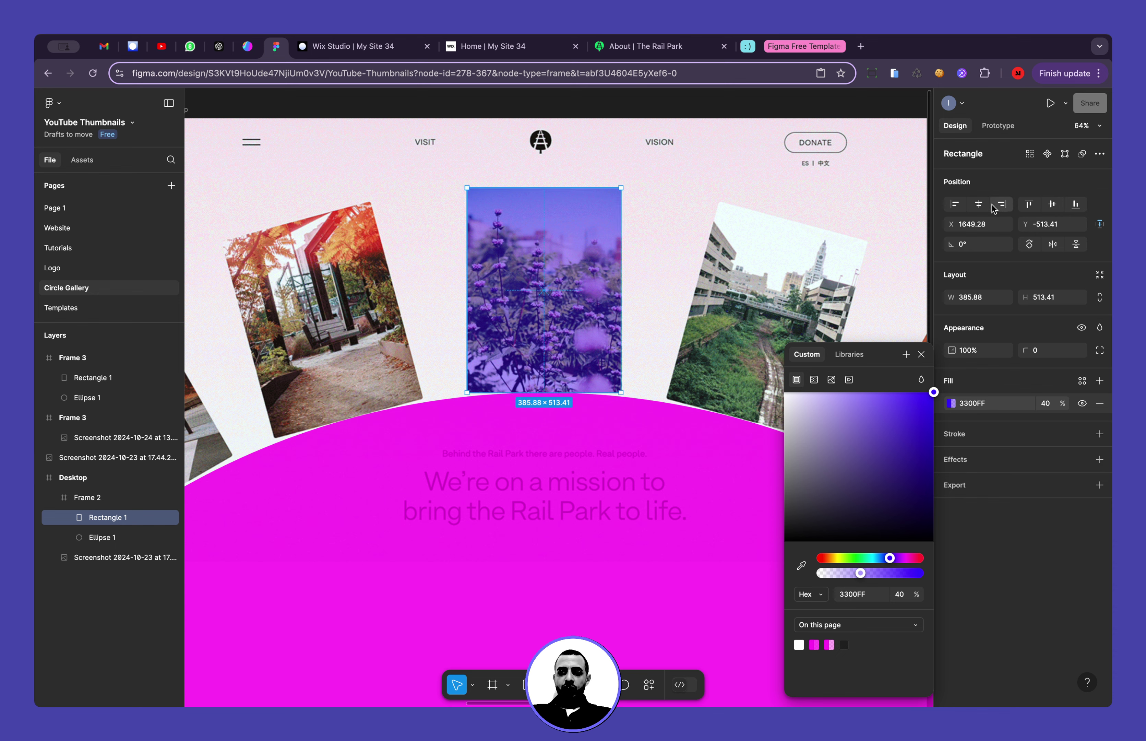
Align the rectangle to the top of Frame 2, and set its Y position to -513.41
click(1029, 206)
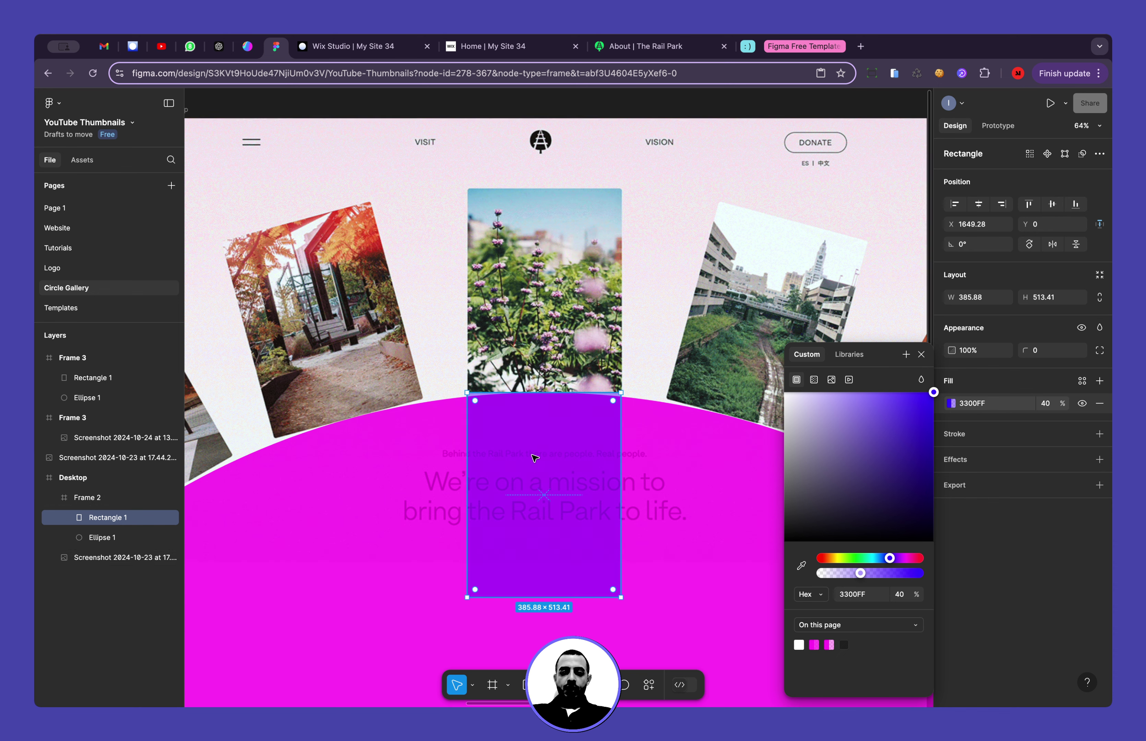
click(1053, 299)
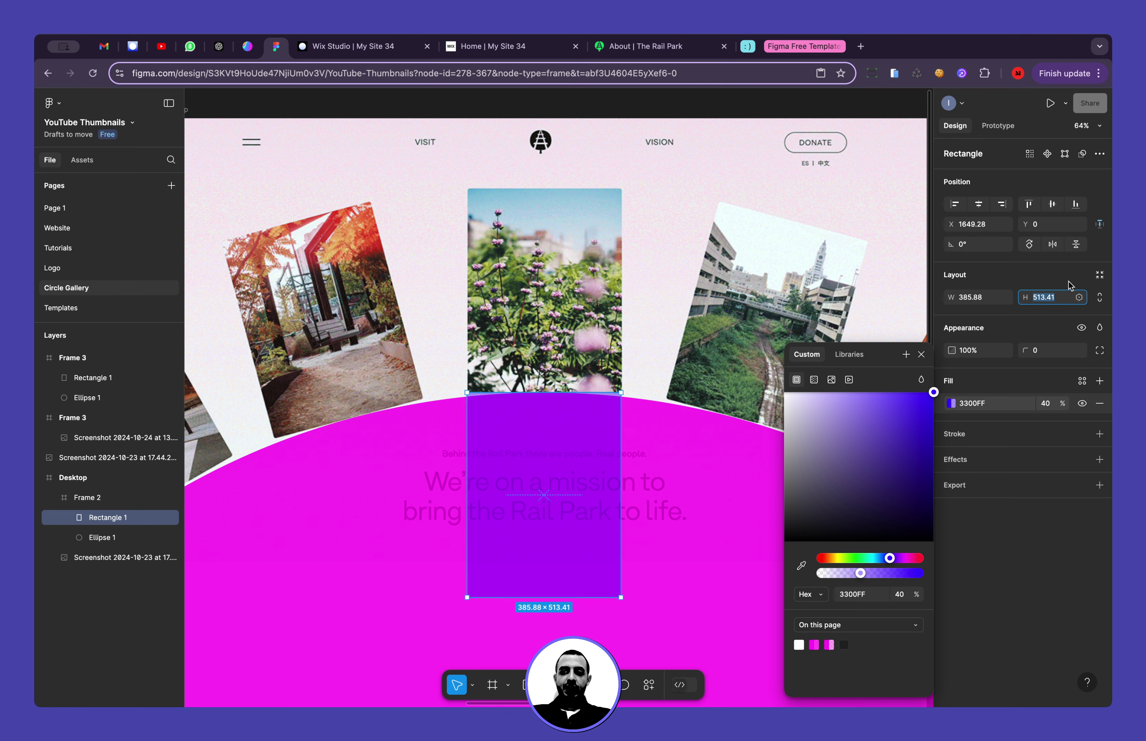
click(1054, 227)
text(-513.41)
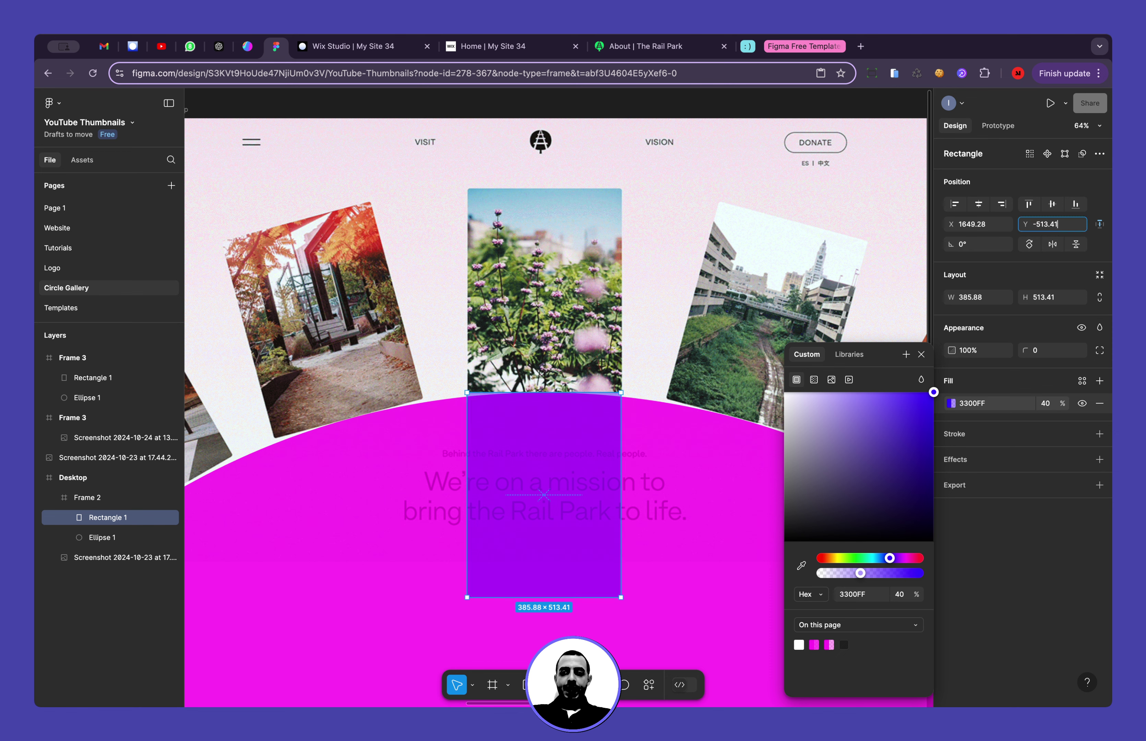
key(Return)
Try rotating Frame 2 with the circle and rectangle, and reset its rotation to 0°
scroll(571, 361, down, 5)
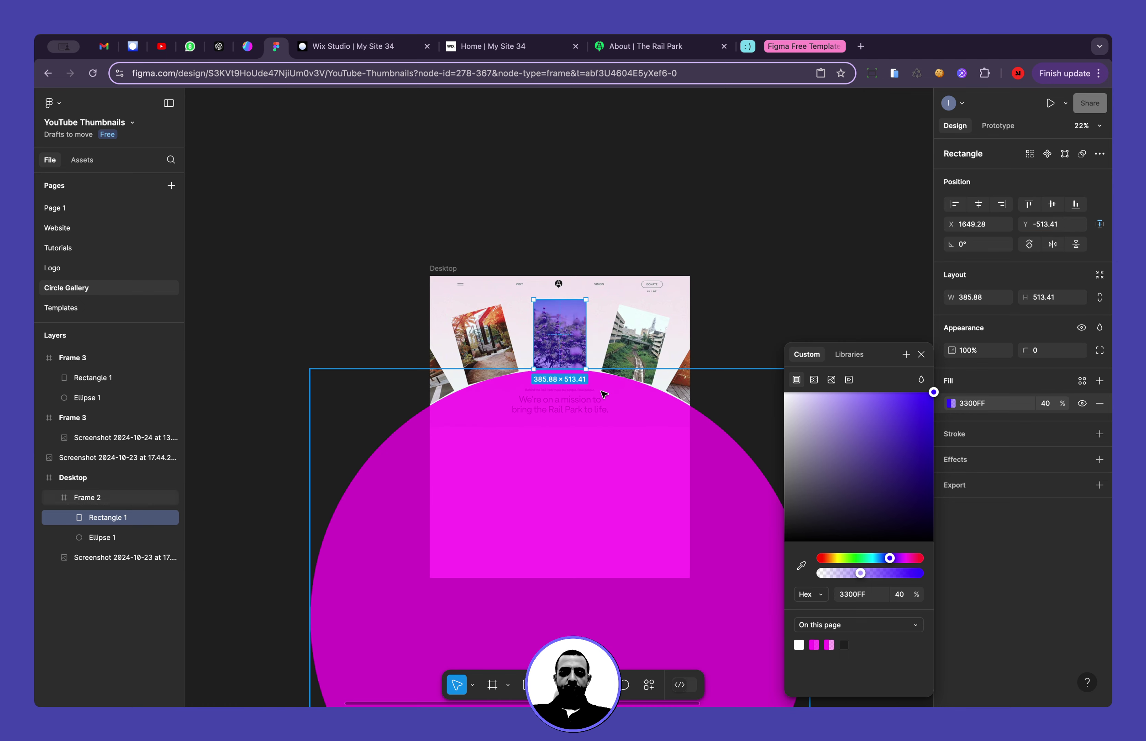
scroll(561, 334, up, 5)
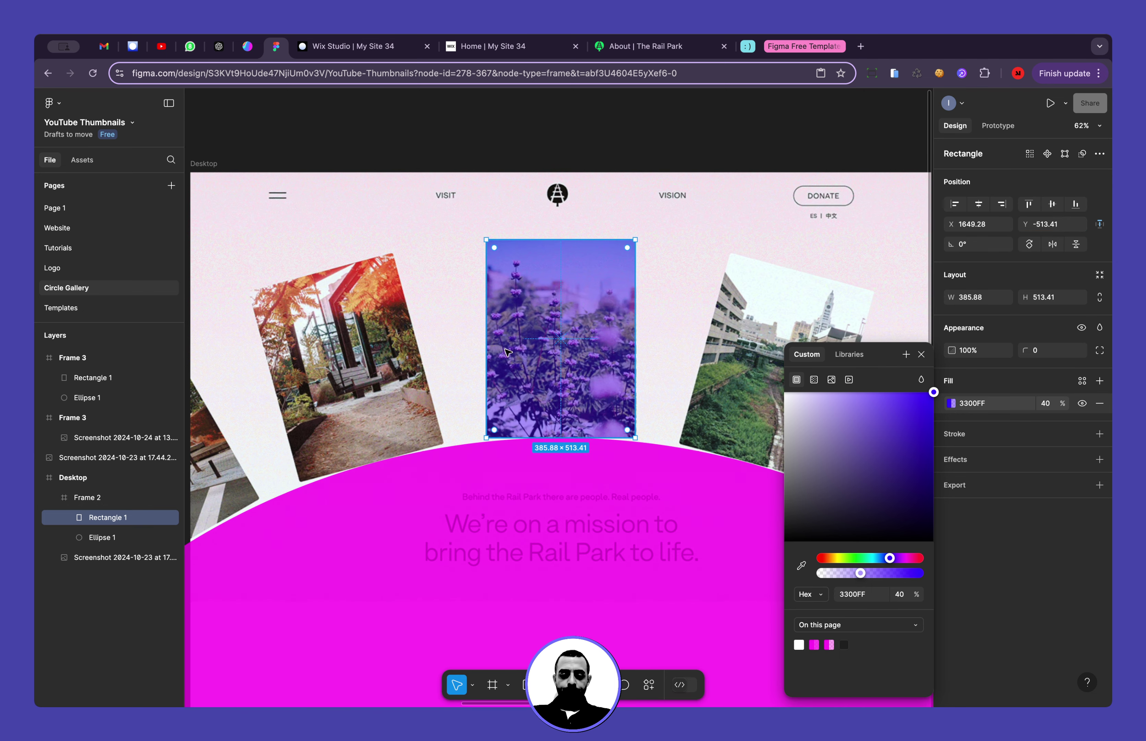
scroll(548, 357, down, 5)
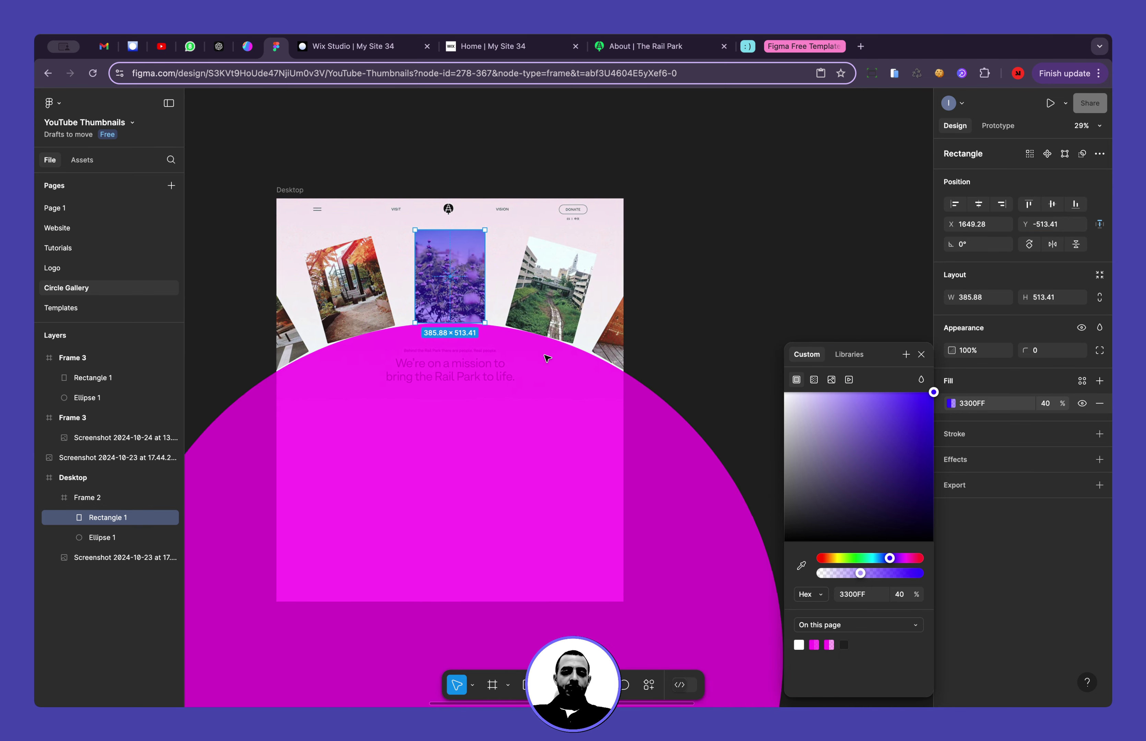
click(114, 500)
scroll(340, 444, left, 2)
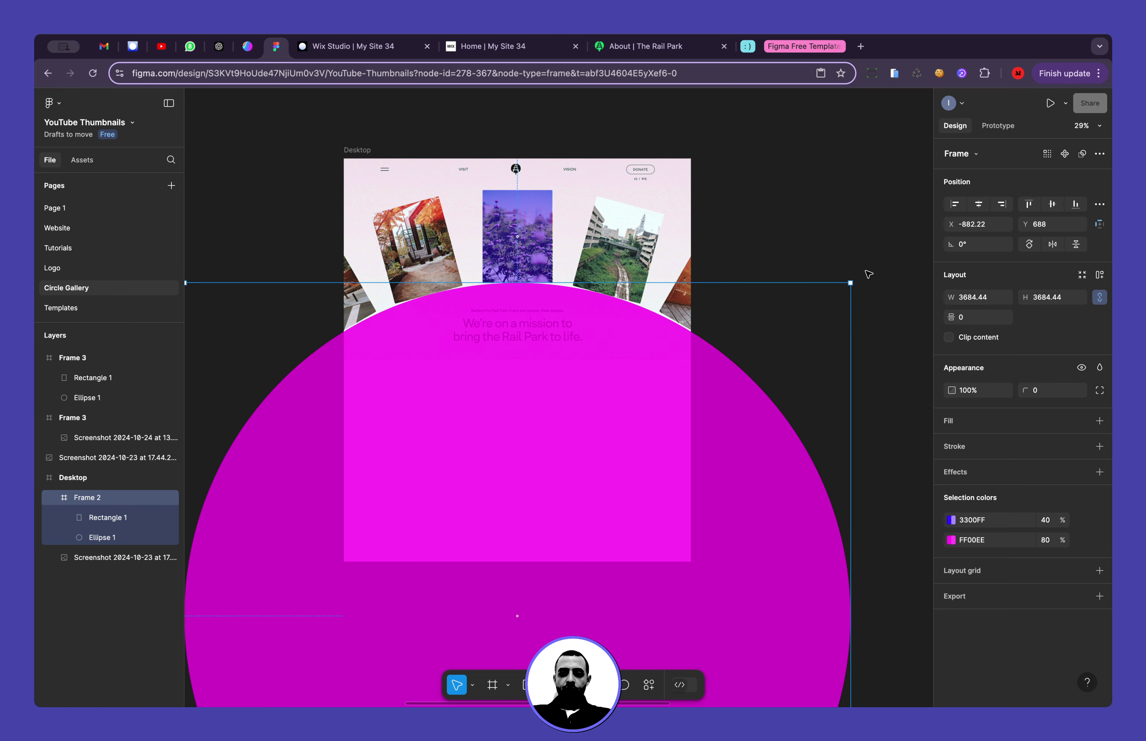
drag(853, 278, 822, 310)
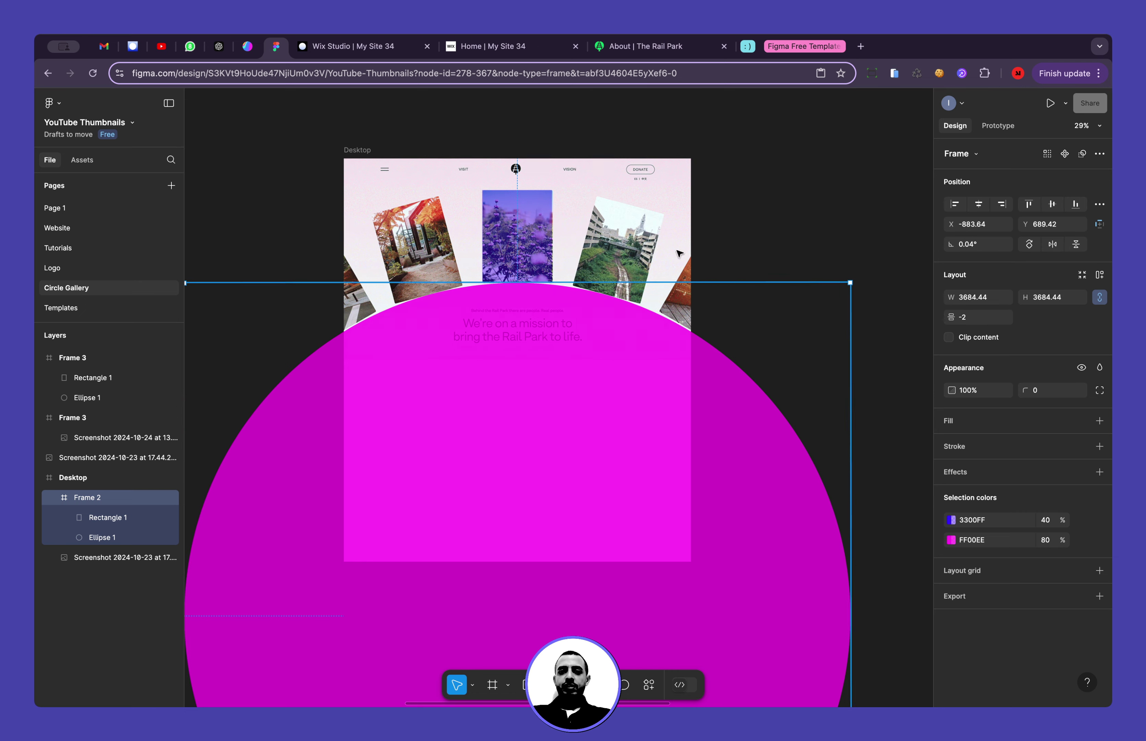
click(998, 247)
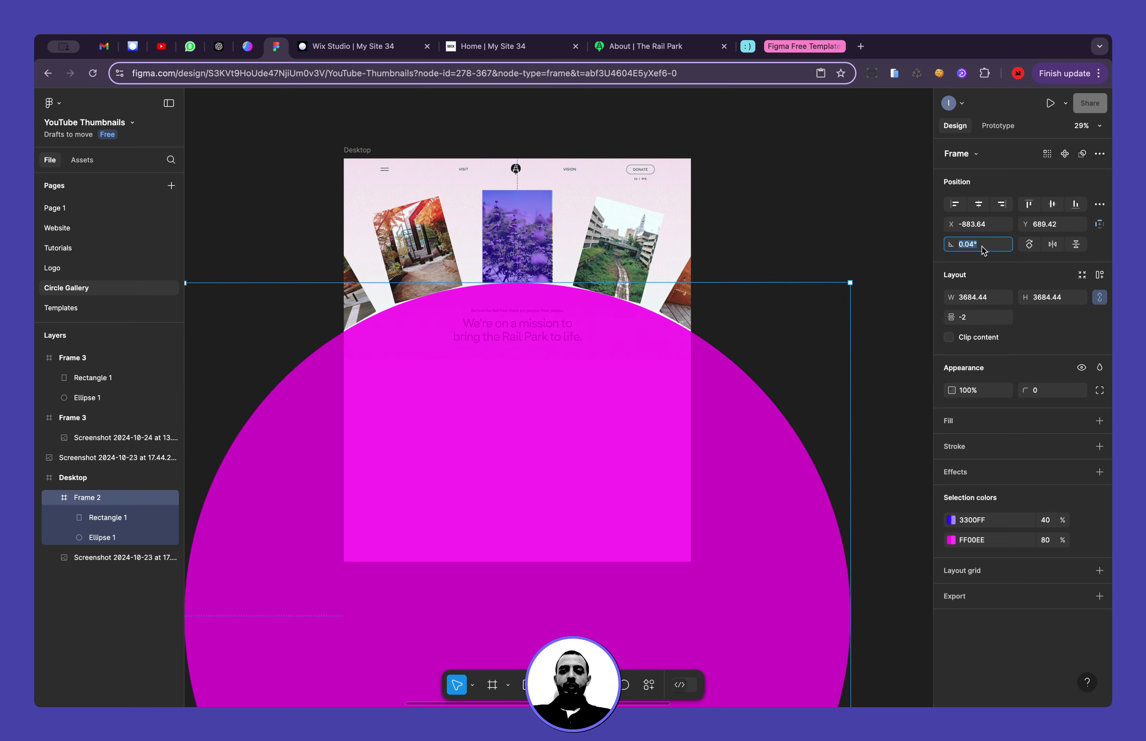
text(0)
key(Return)
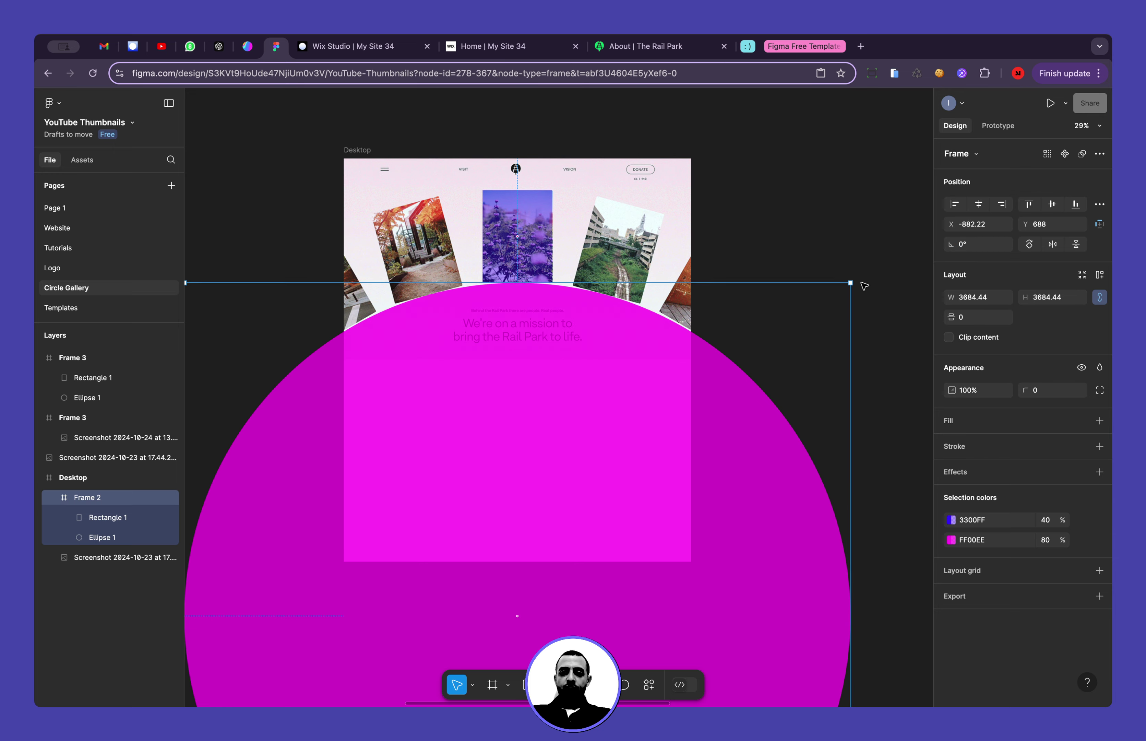
Try rotating Frame 2 to about -15°, -31° and 30° to match the rectangle against the neighbouring photos
drag(857, 279, 926, 385)
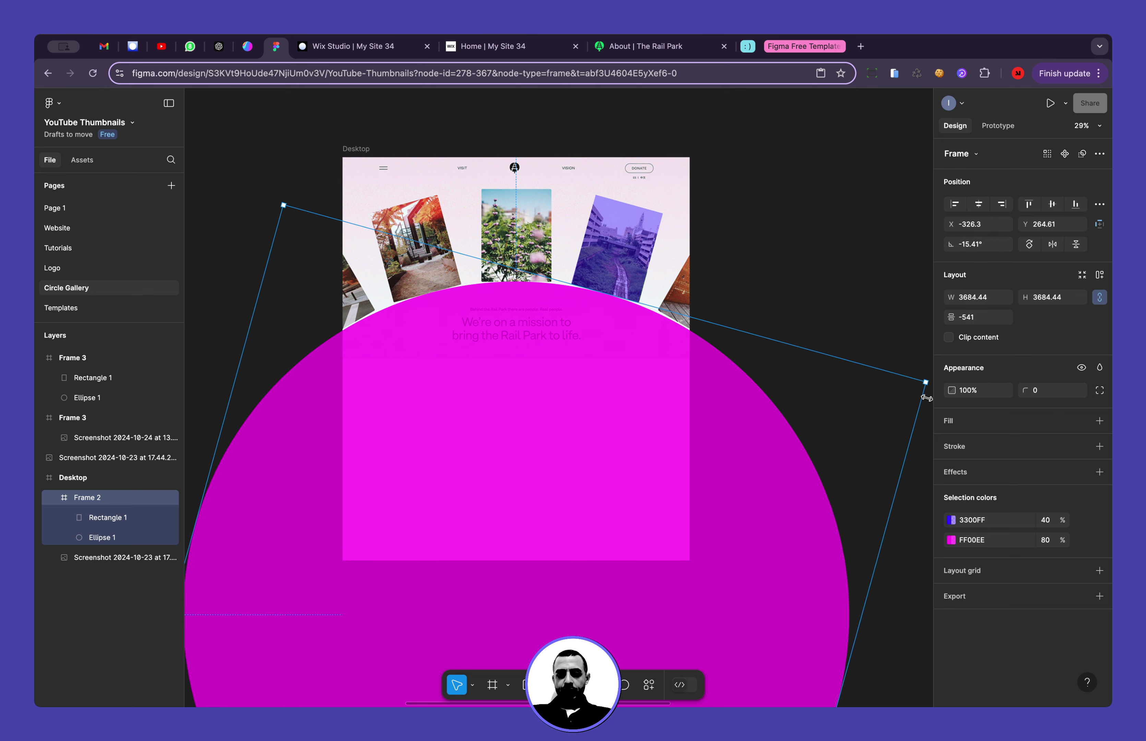
scroll(926, 388, right, 5)
scroll(926, 389, down, 2)
drag(824, 340, 917, 445)
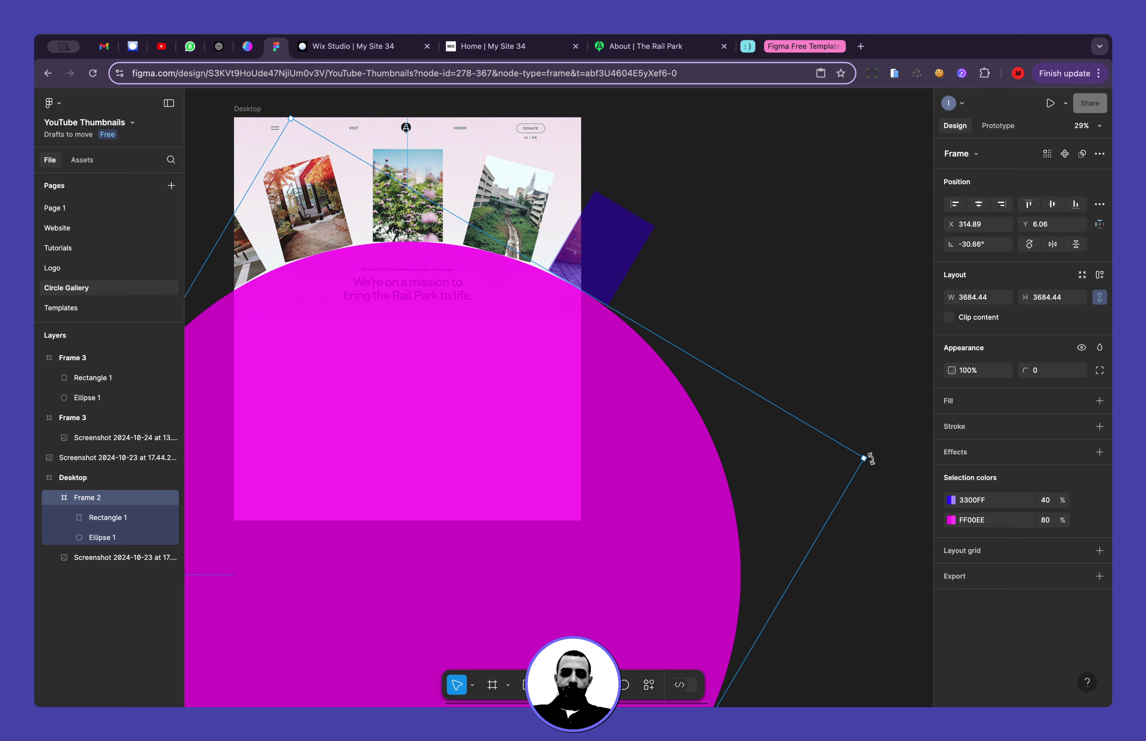
drag(870, 458, 475, 332)
scroll(881, 248, left, 5)
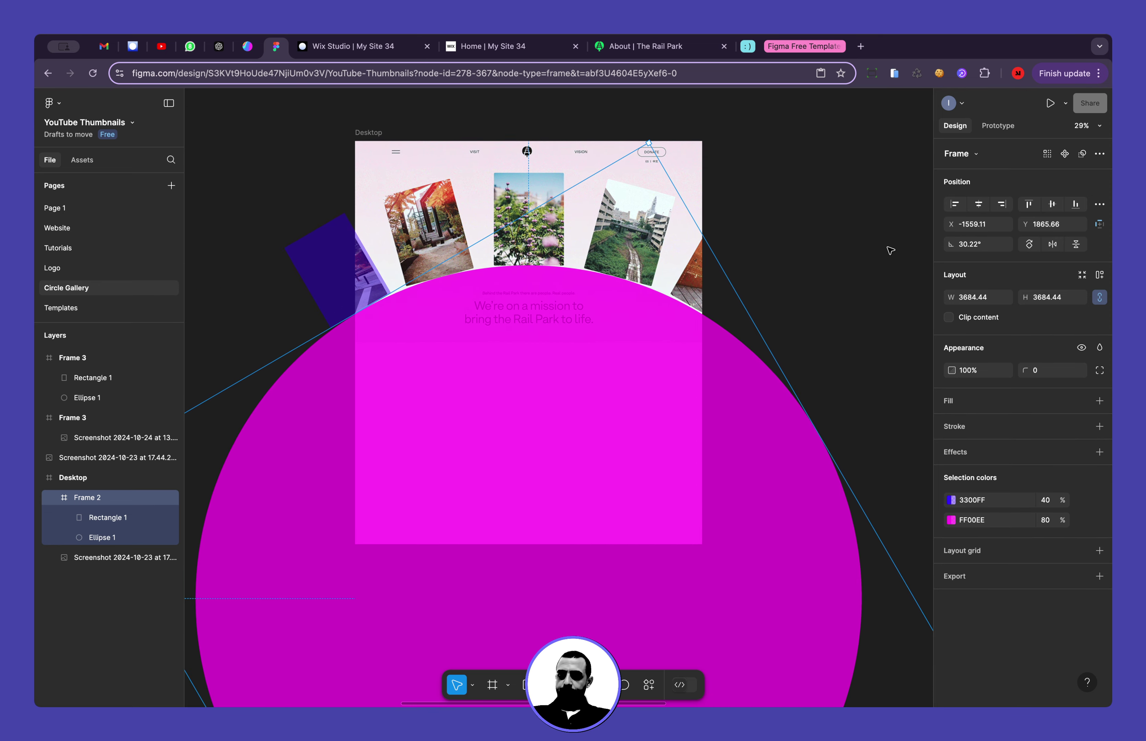
Undo the trial rotations of Frame 2 and clear the selection
click(852, 254)
key(super+z)
key(super+z)
key(super+z)
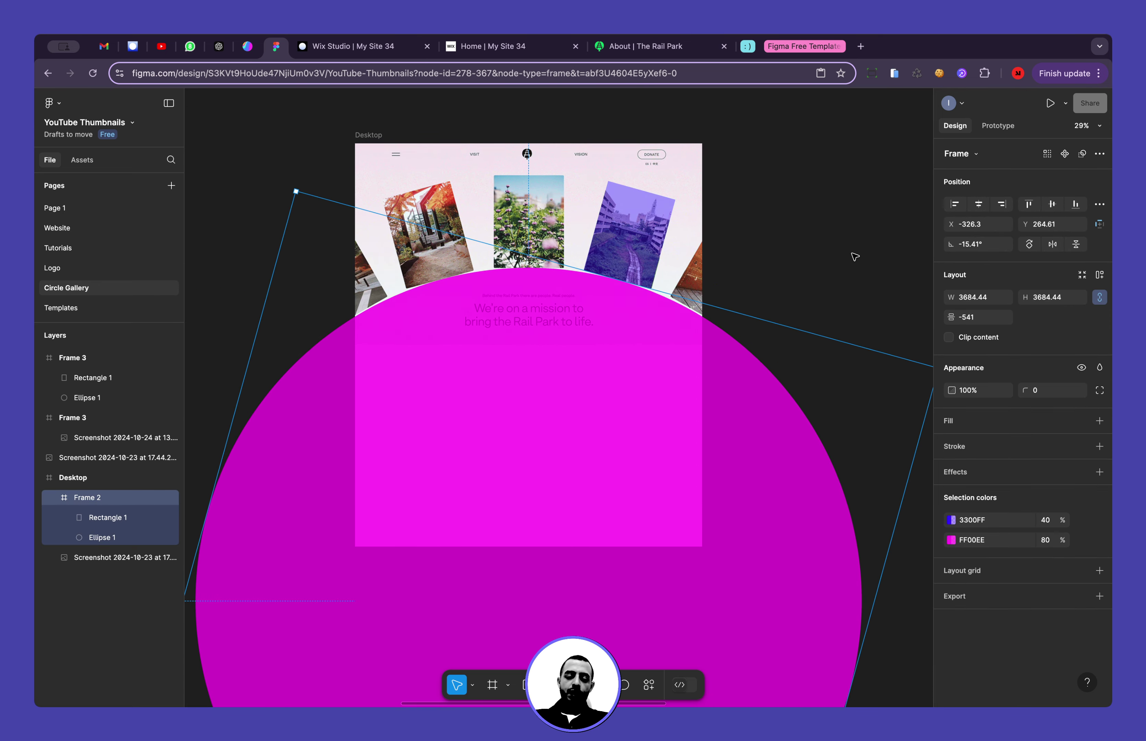
key(super+z)
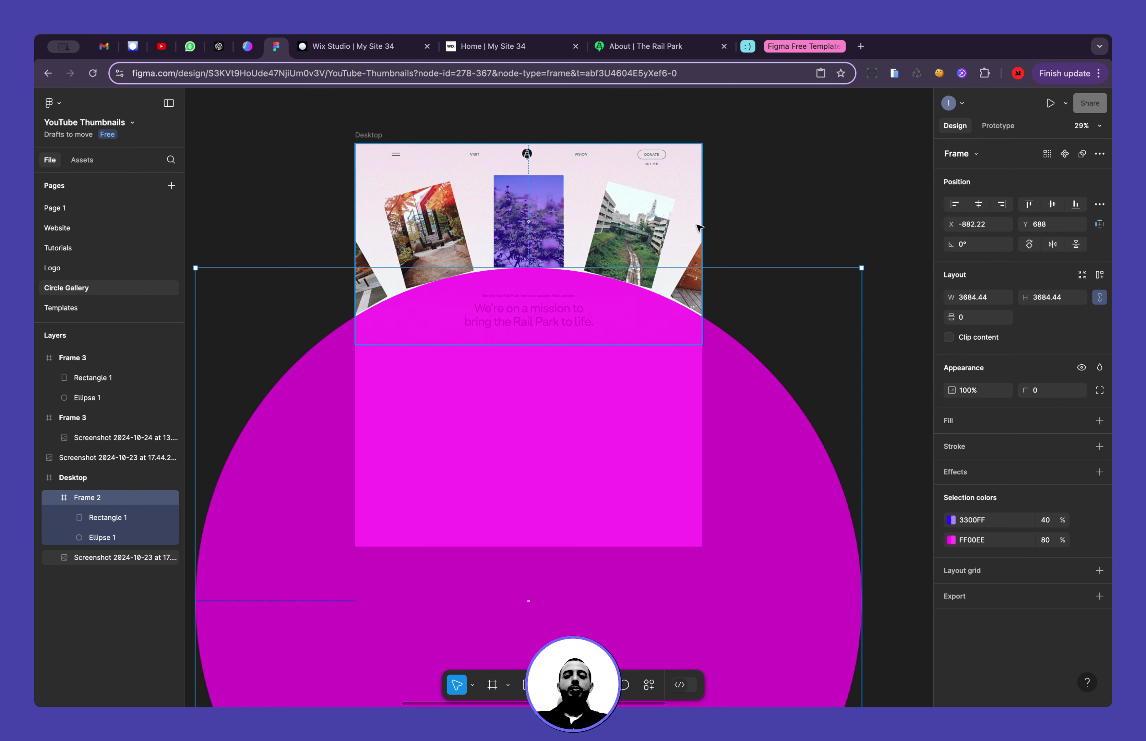
click(747, 215)
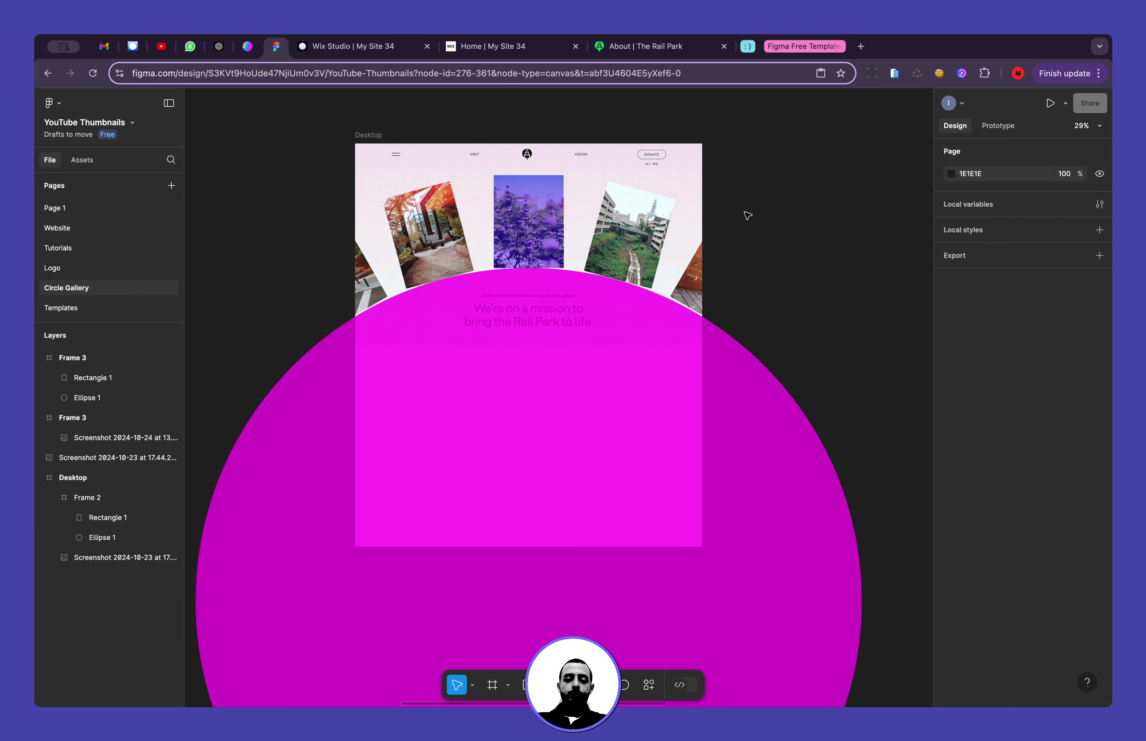
Switch to the Wix Studio editor and add a blank section above the existing gallery section on the Home page
ctrl+scroll(569, 231, up, 3)
scroll(566, 231, up, 2)
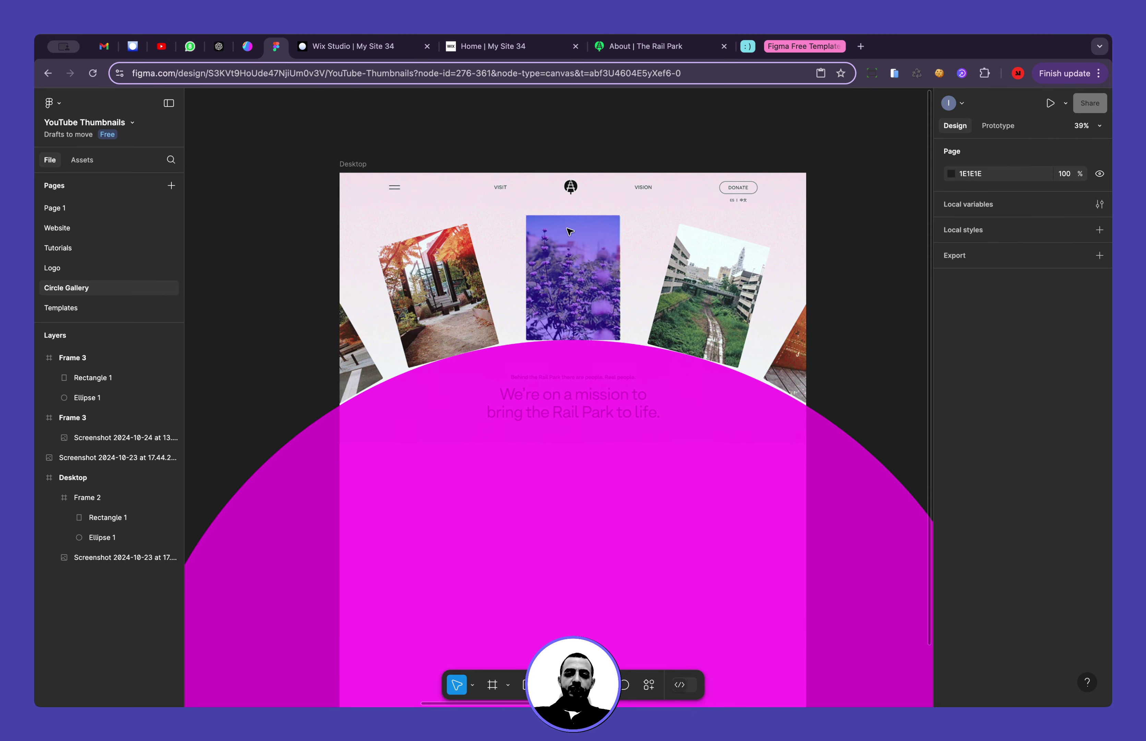
click(340, 47)
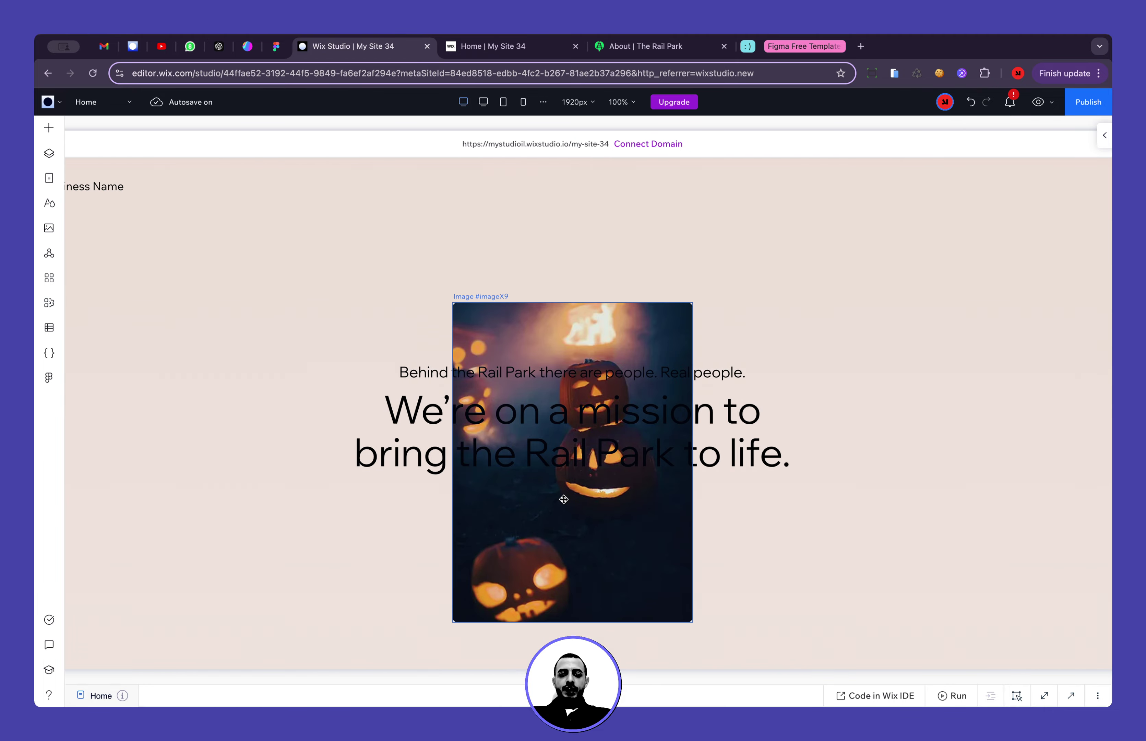
scroll(679, 521, down, 10)
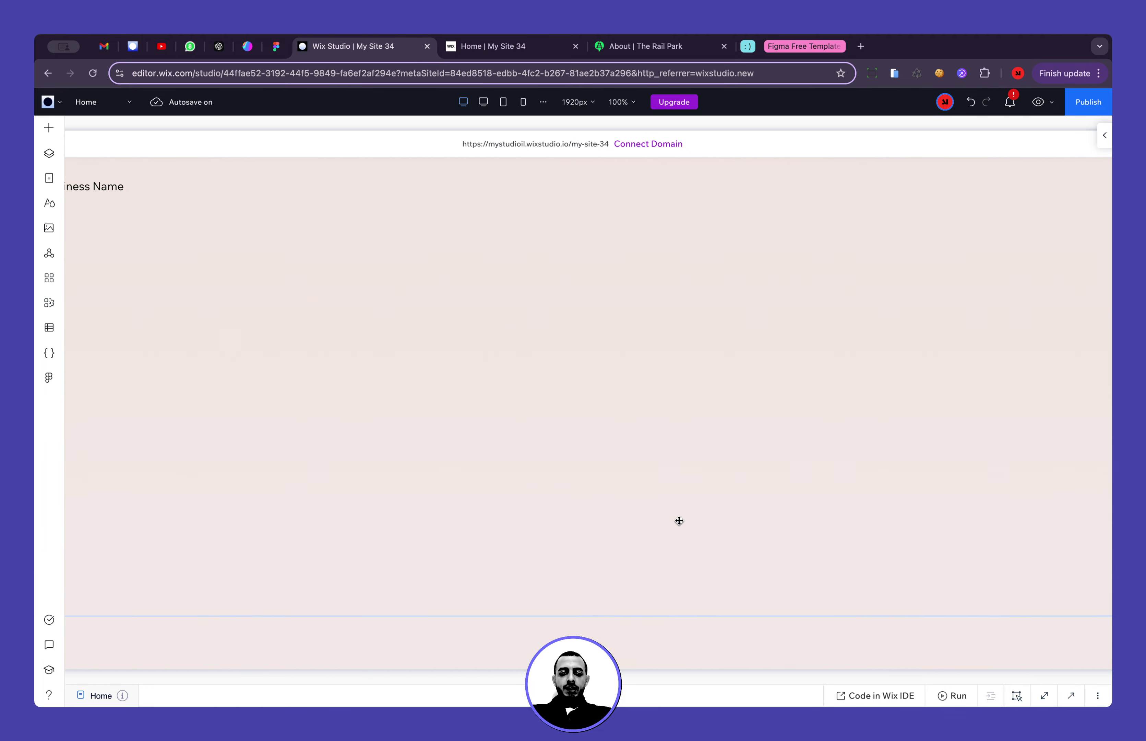
scroll(678, 522, up, 3)
click(243, 333)
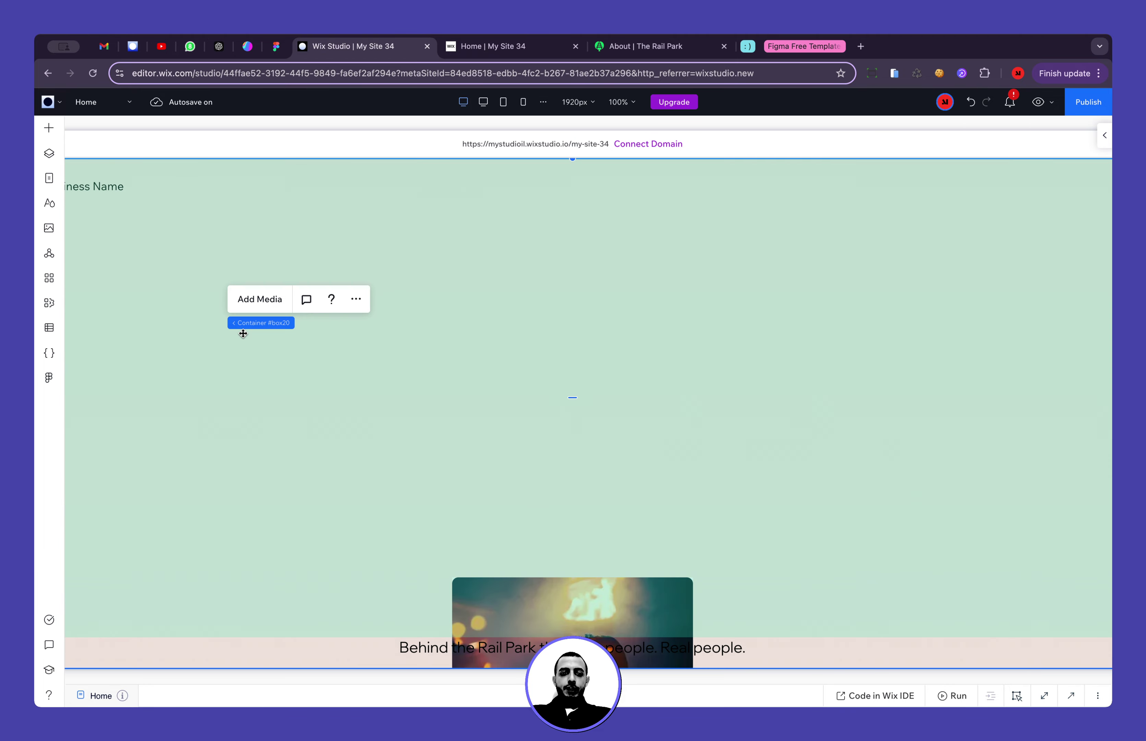
click(573, 164)
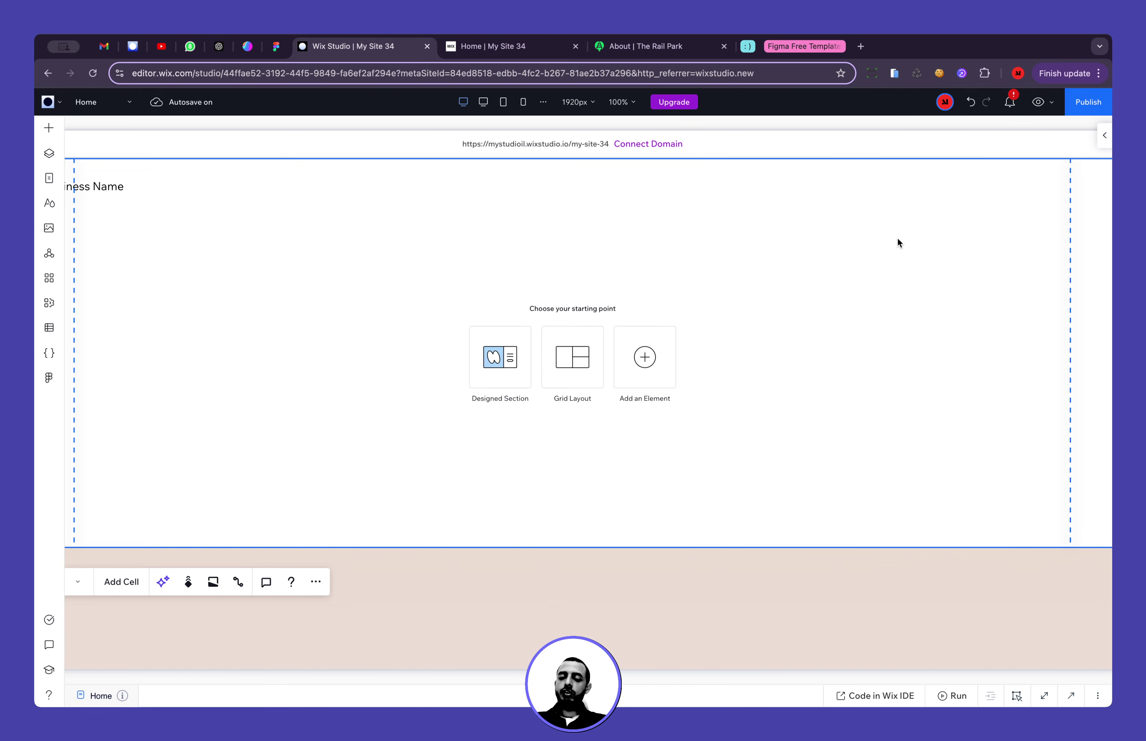
Open the new section's design settings and turn off its 1600 px max width
click(1105, 135)
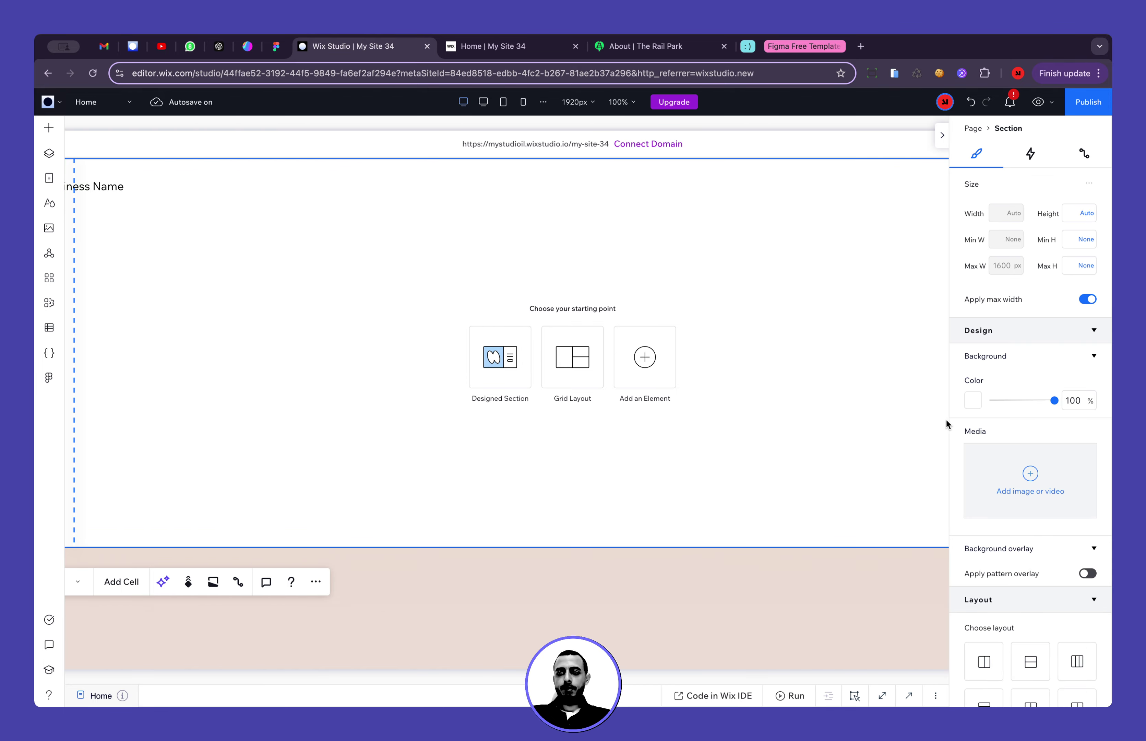
scroll(525, 377, left, 3)
scroll(525, 377, right, 5)
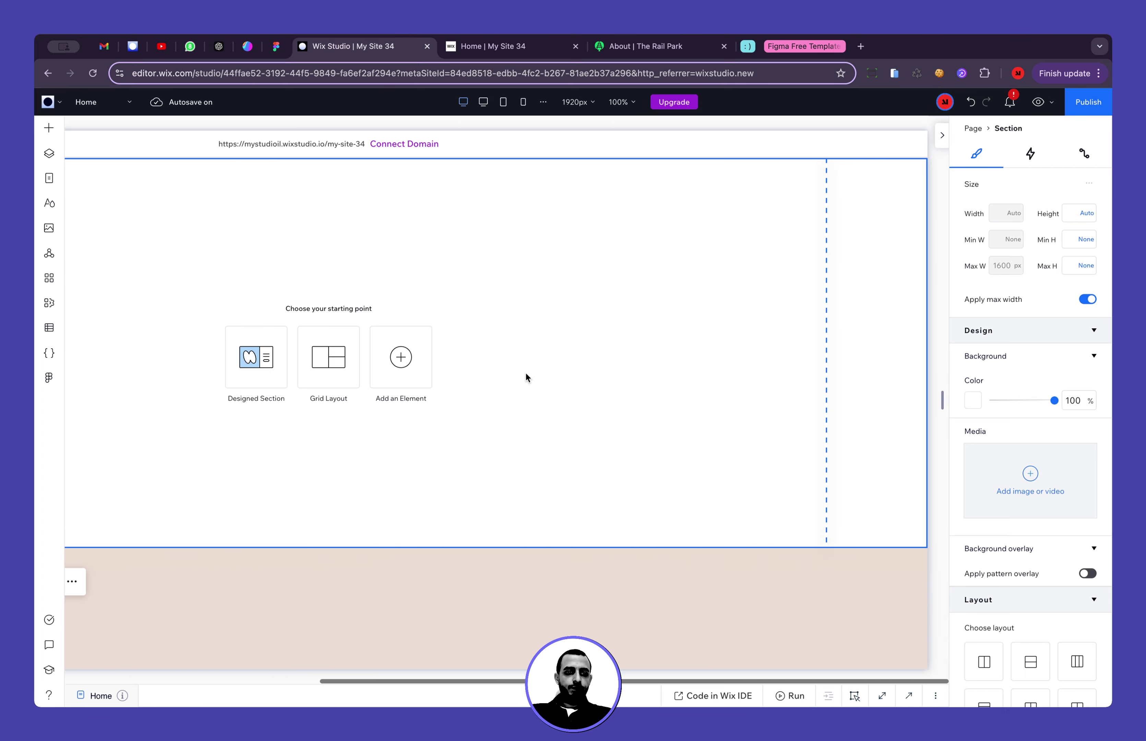
scroll(525, 373, left, 3)
scroll(561, 376, right, 3)
scroll(525, 374, left, 1)
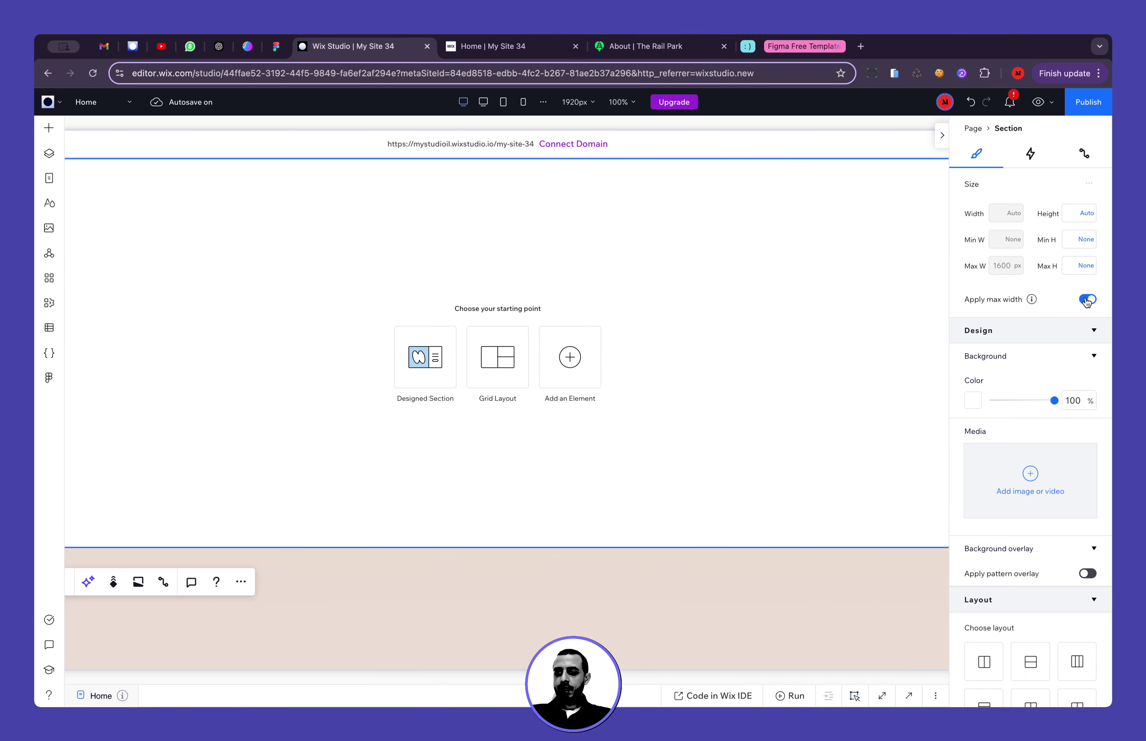
scroll(353, 332, left, 3)
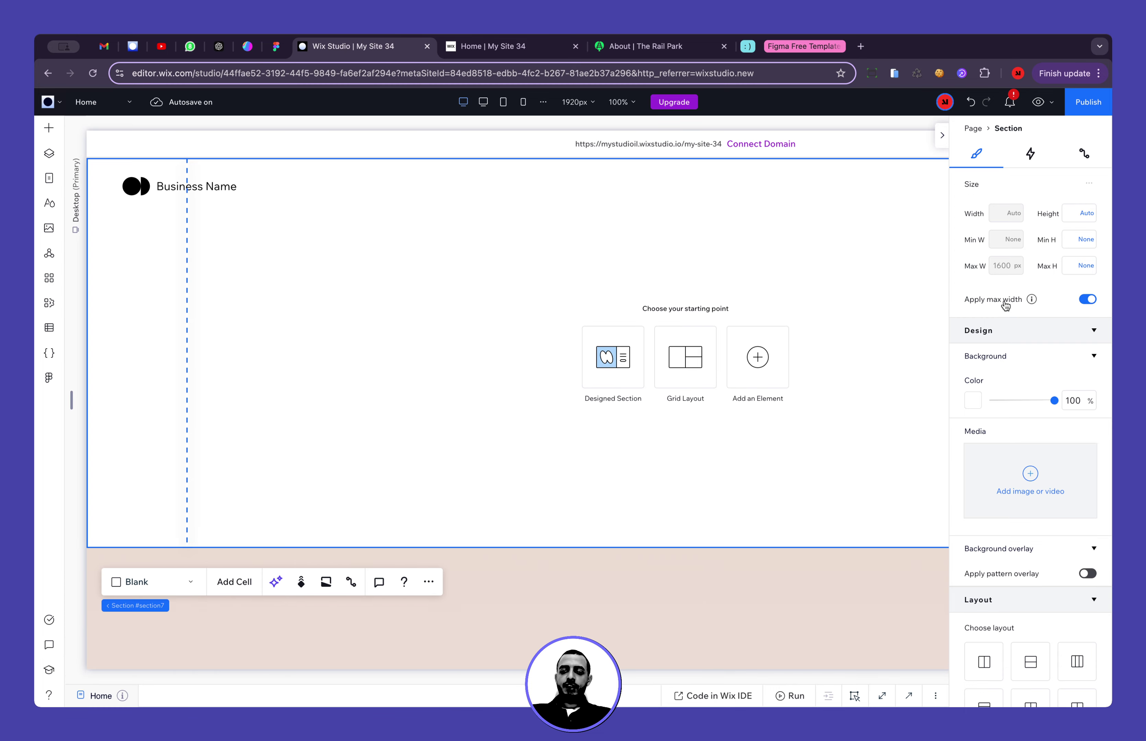
click(1089, 299)
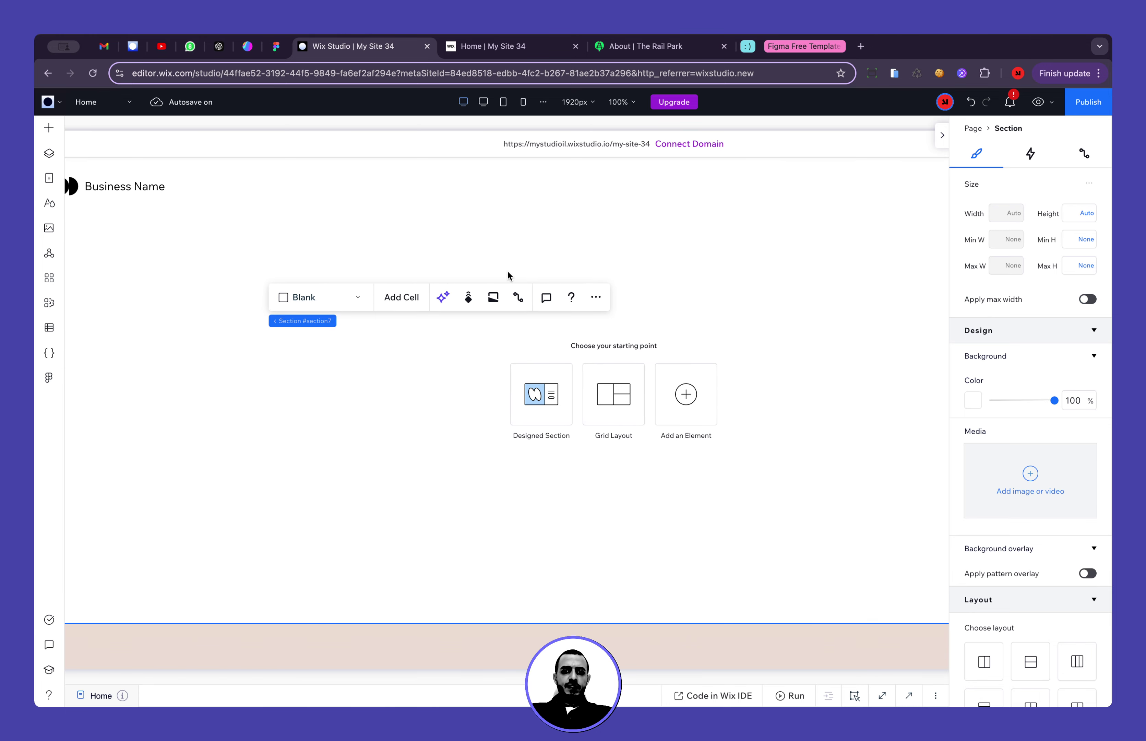
Review the gallery's scroll rotation on the published My Site 34 page, and return to the Wix Studio editor
click(472, 47)
scroll(485, 328, down, 5)
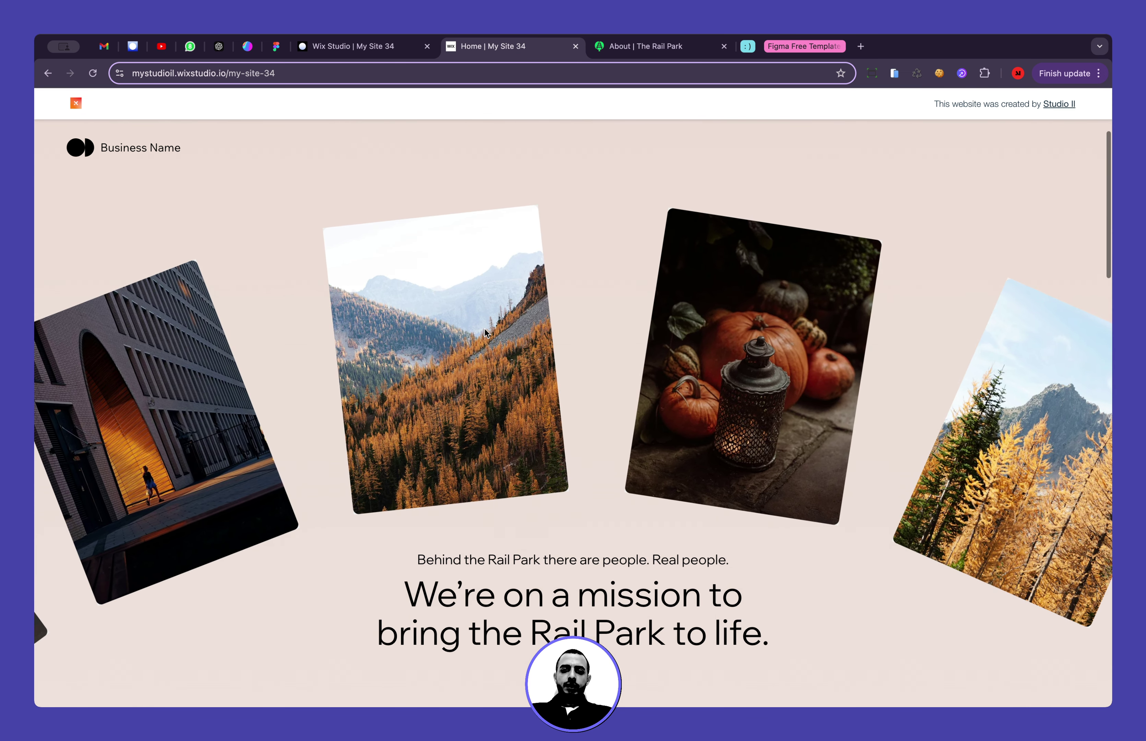
scroll(484, 329, down, 5)
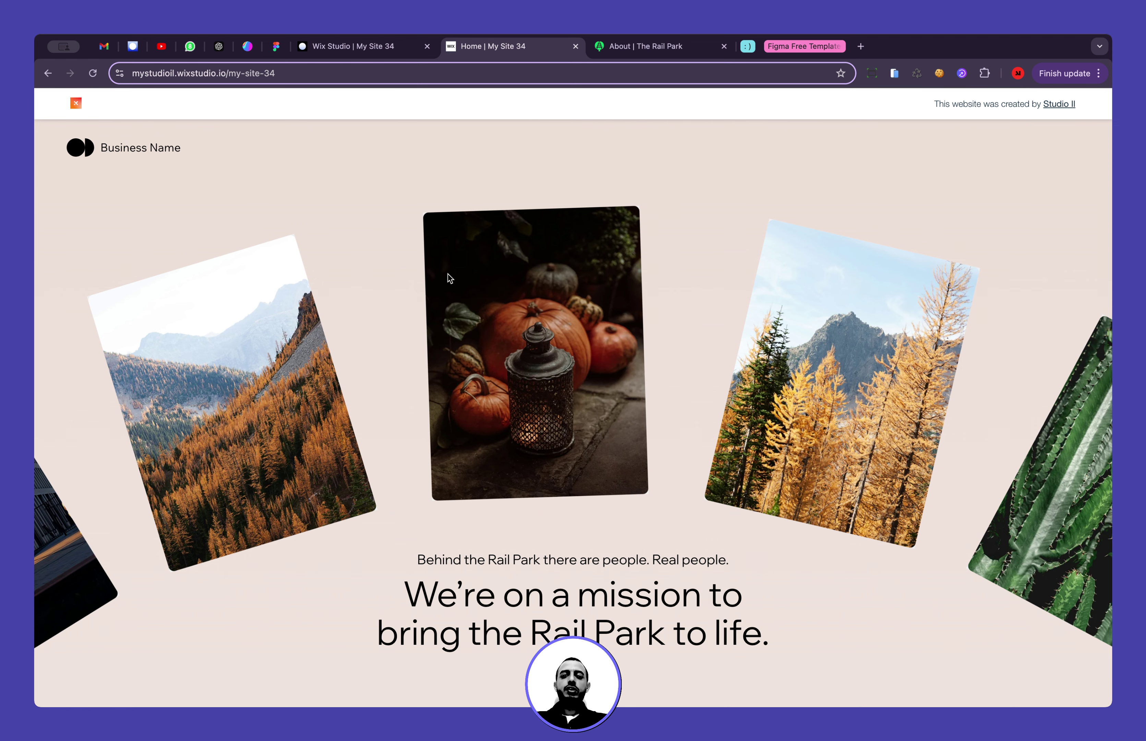
click(368, 46)
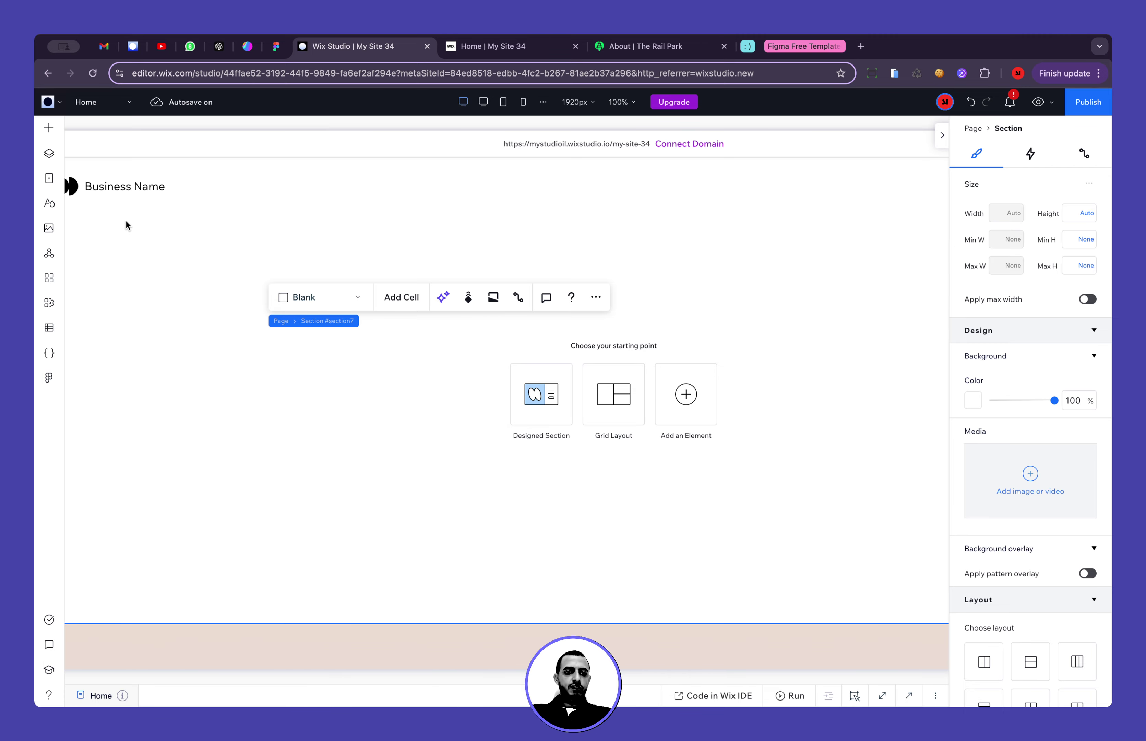
Add a container to the blank section, set its width to 100% and align it to the section's left edge
click(49, 129)
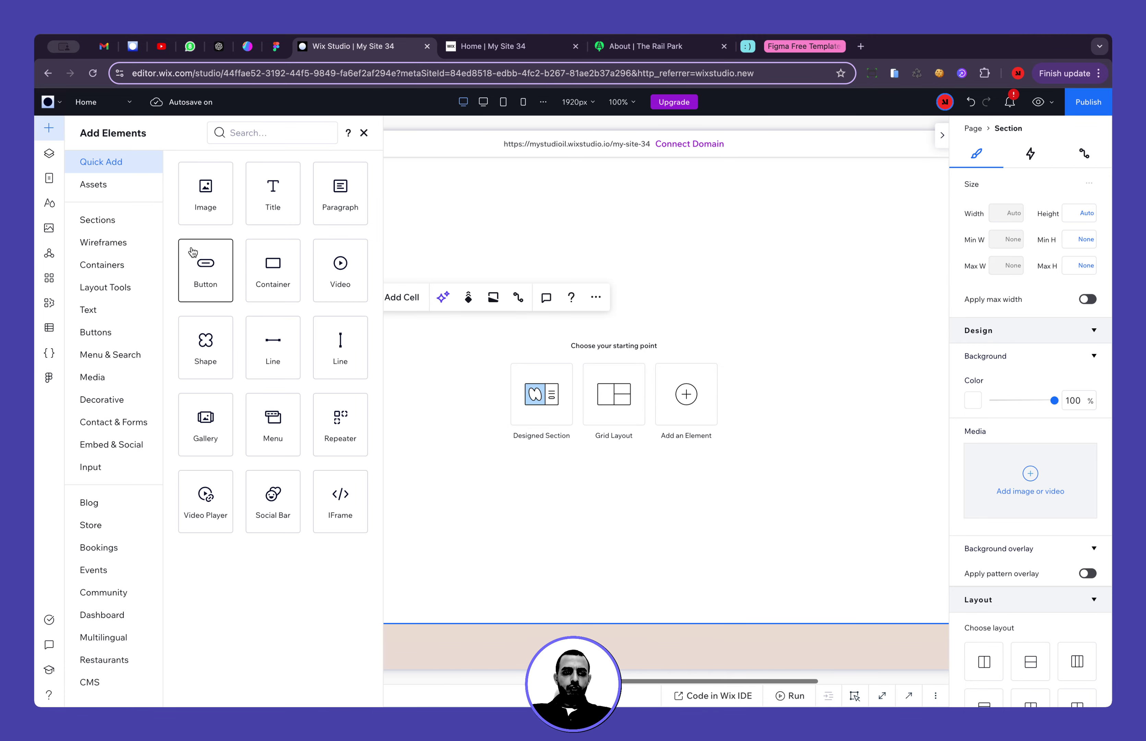
drag(271, 260, 555, 286)
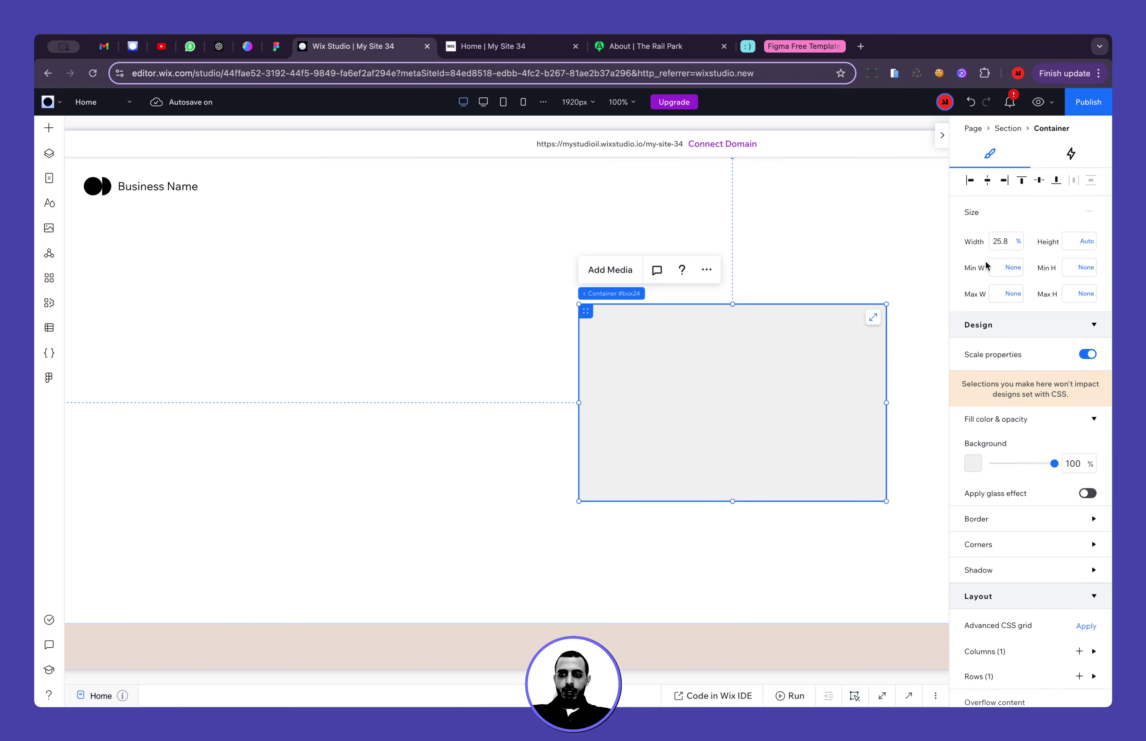
click(1001, 241)
text(100)
key(Return)
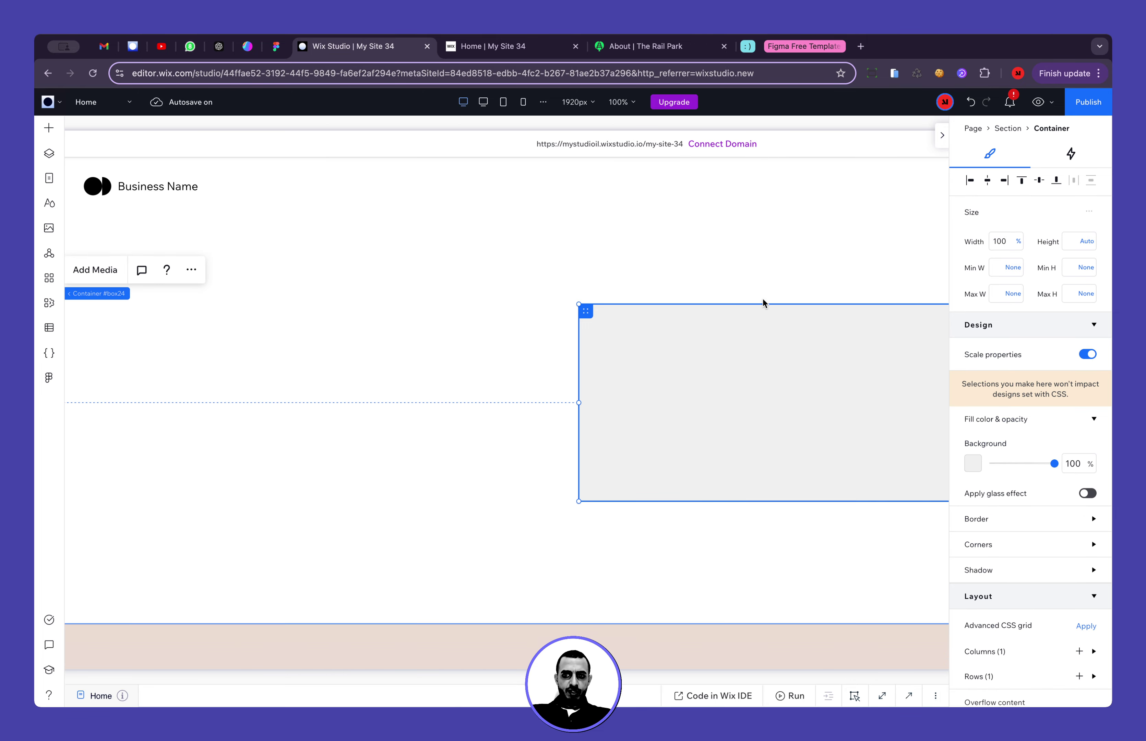
click(970, 180)
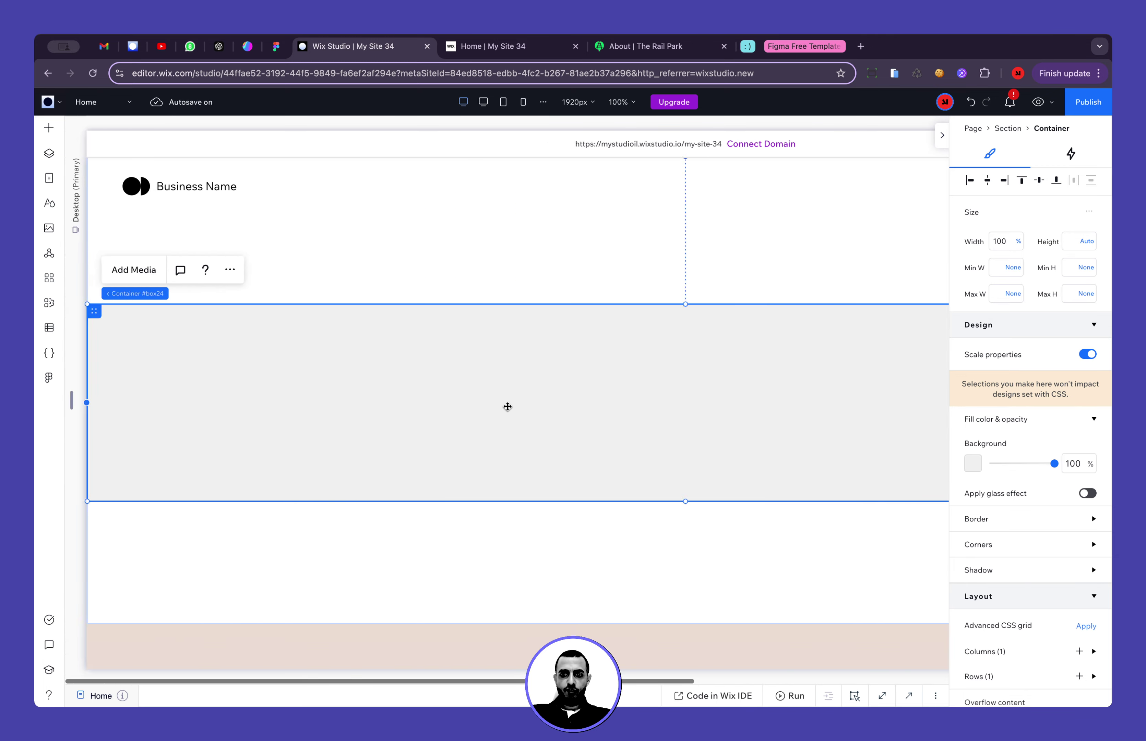
Set the container's width to 100 vw
scroll(507, 406, right, 5)
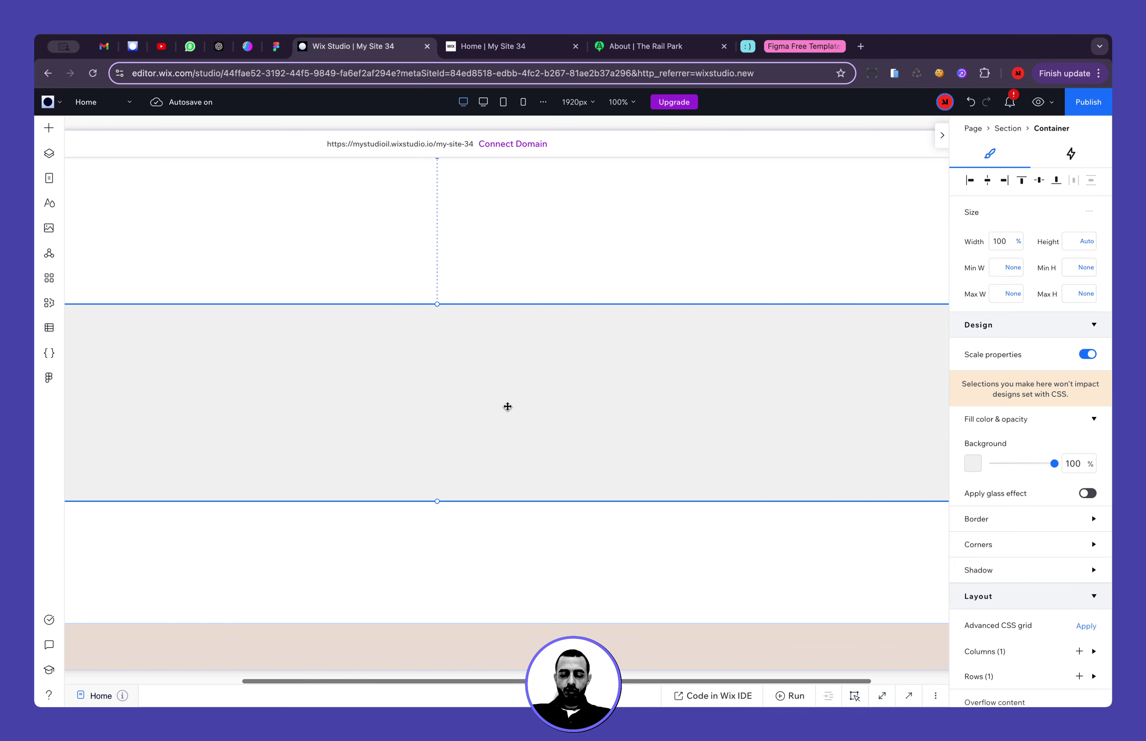
click(1009, 246)
key(Right)
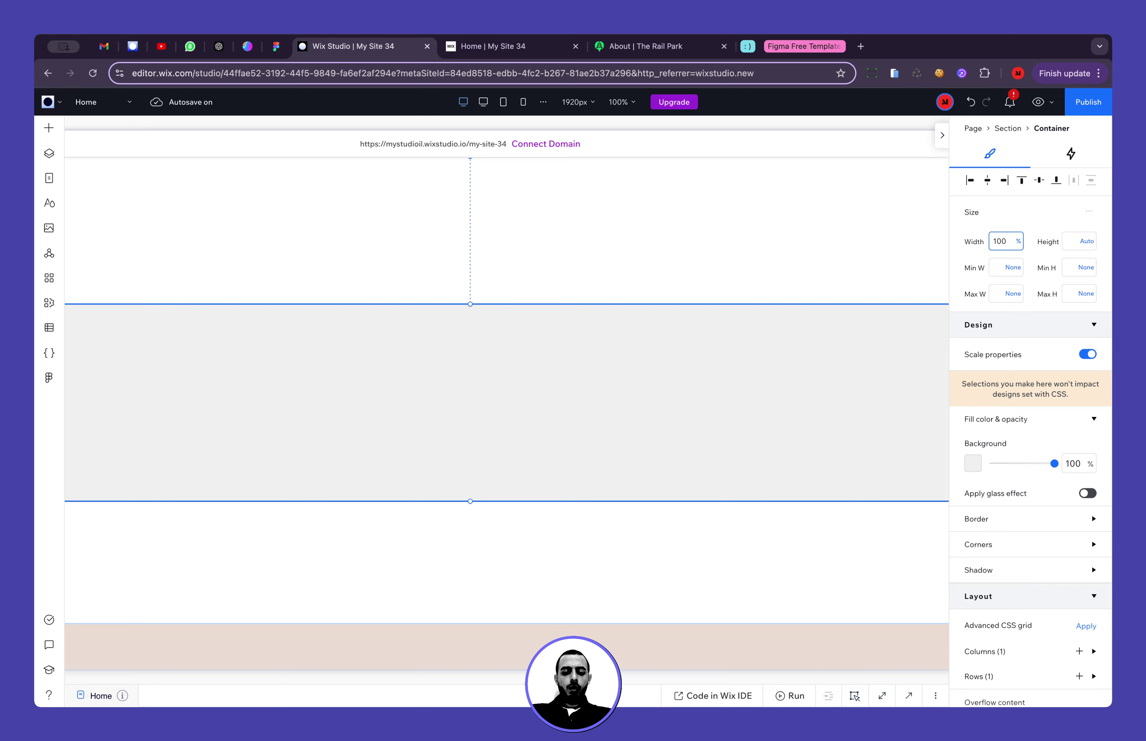
key(Return)
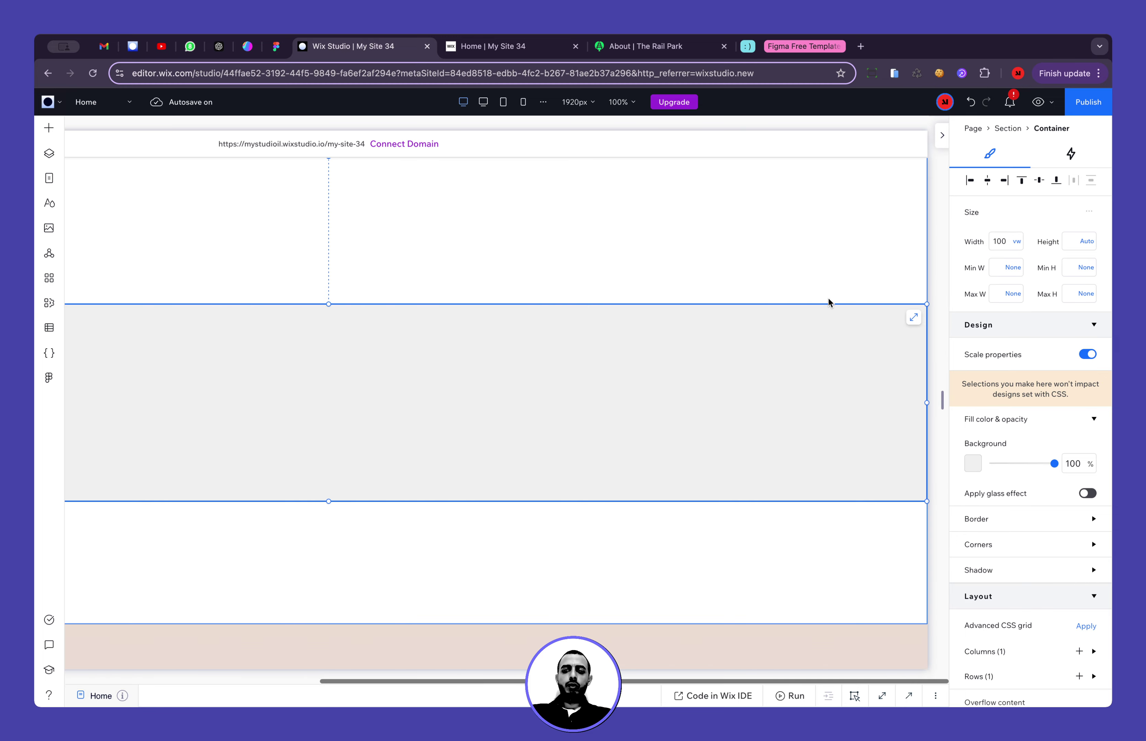
scroll(829, 302, left, 10)
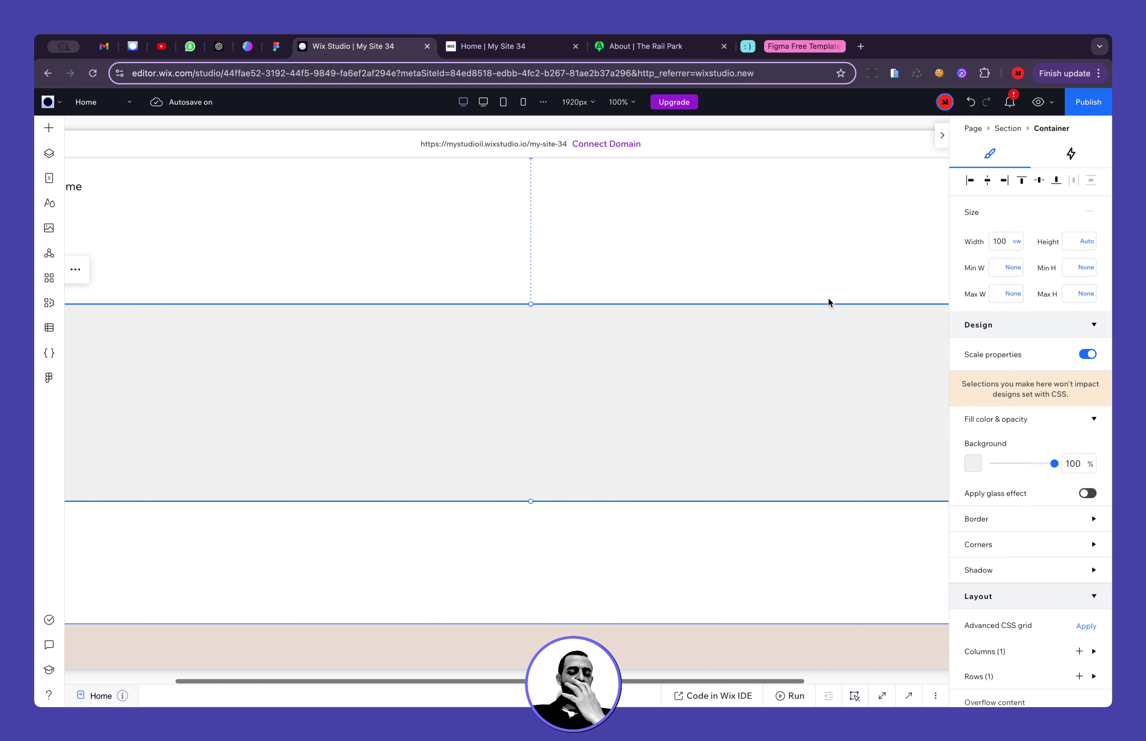
Try the section with max width applied to compare the container's horizontal extent, and switch max width off again
click(746, 277)
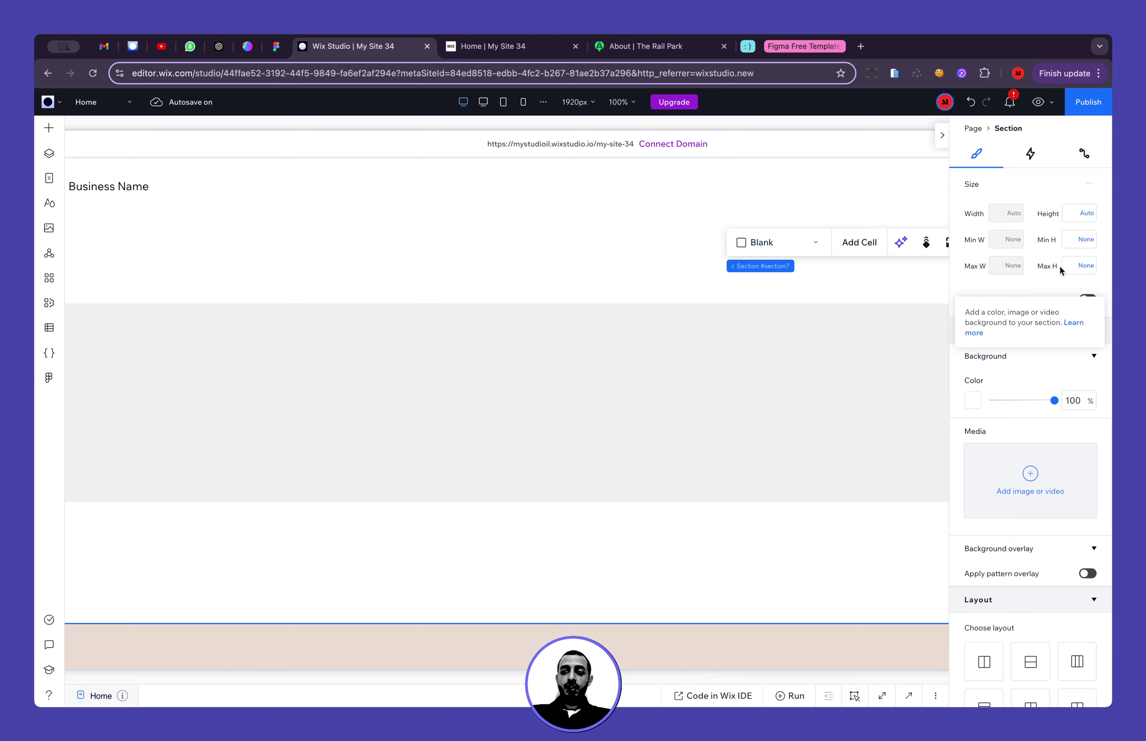
click(1088, 299)
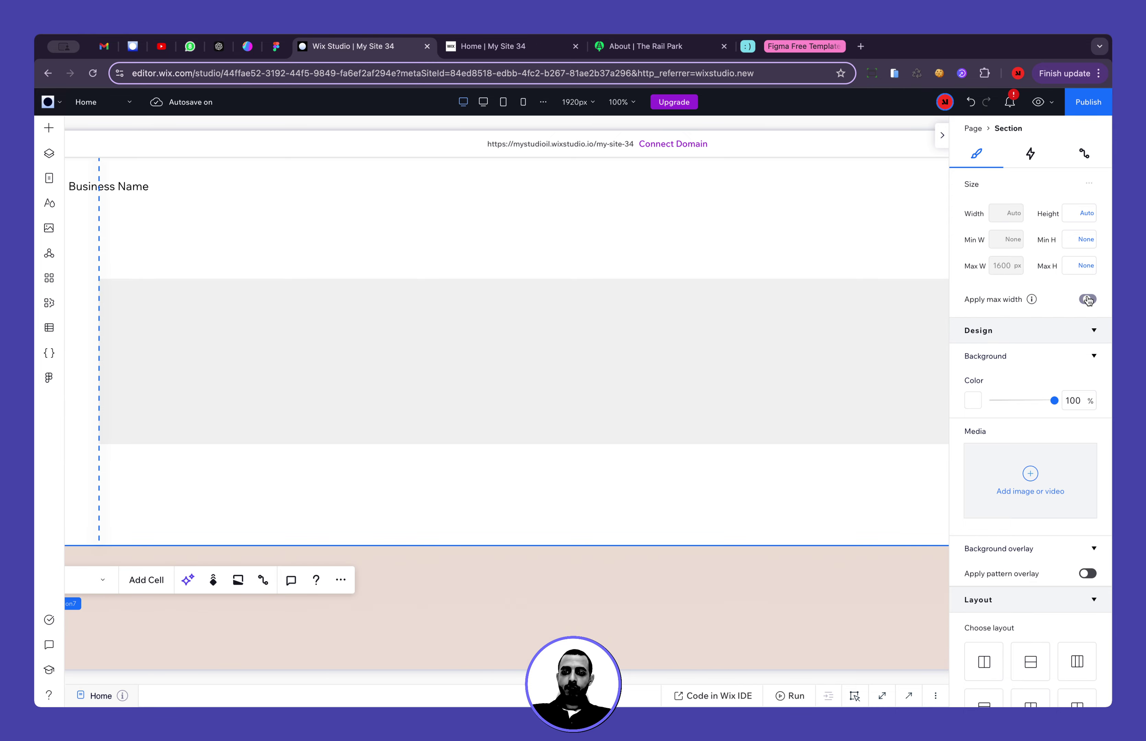
click(505, 346)
scroll(829, 329, right, 12)
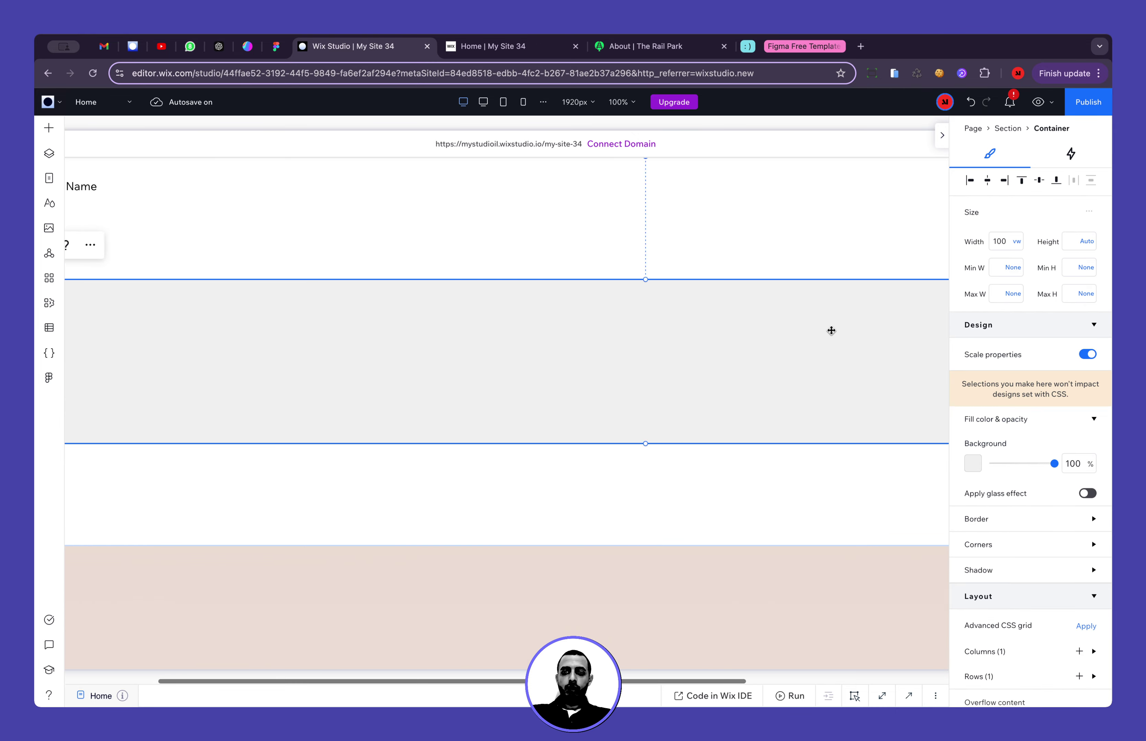
scroll(831, 330, left, 15)
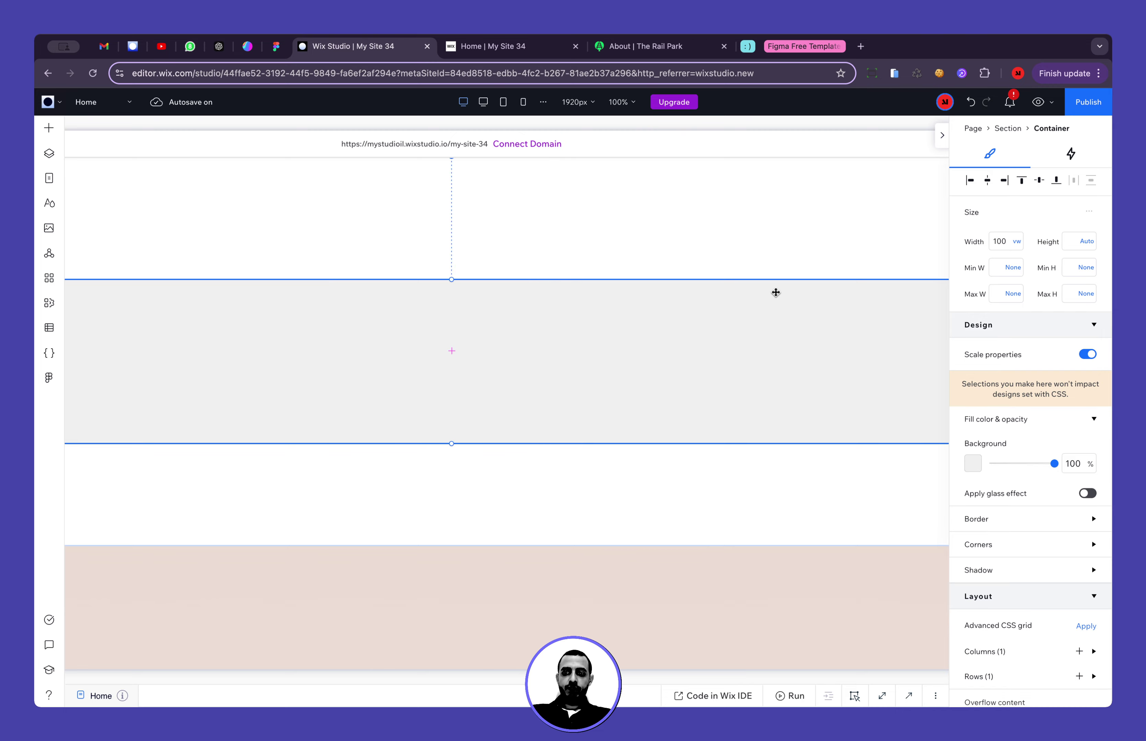
scroll(776, 292, right, 12)
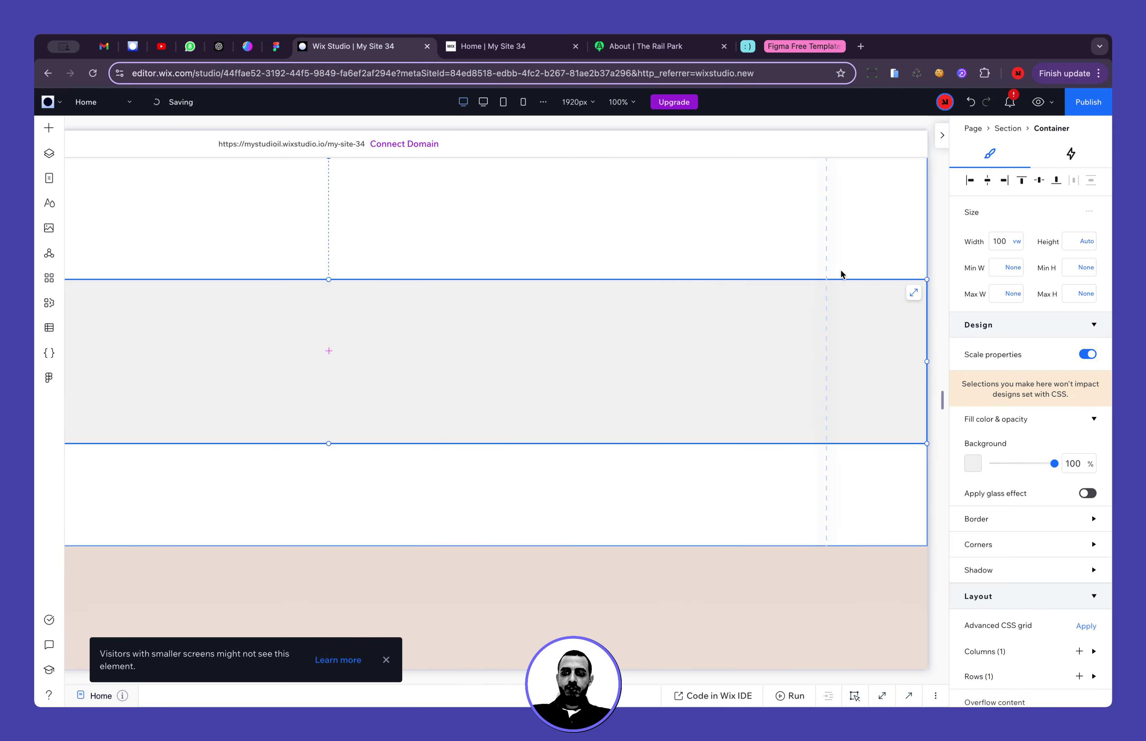
click(778, 253)
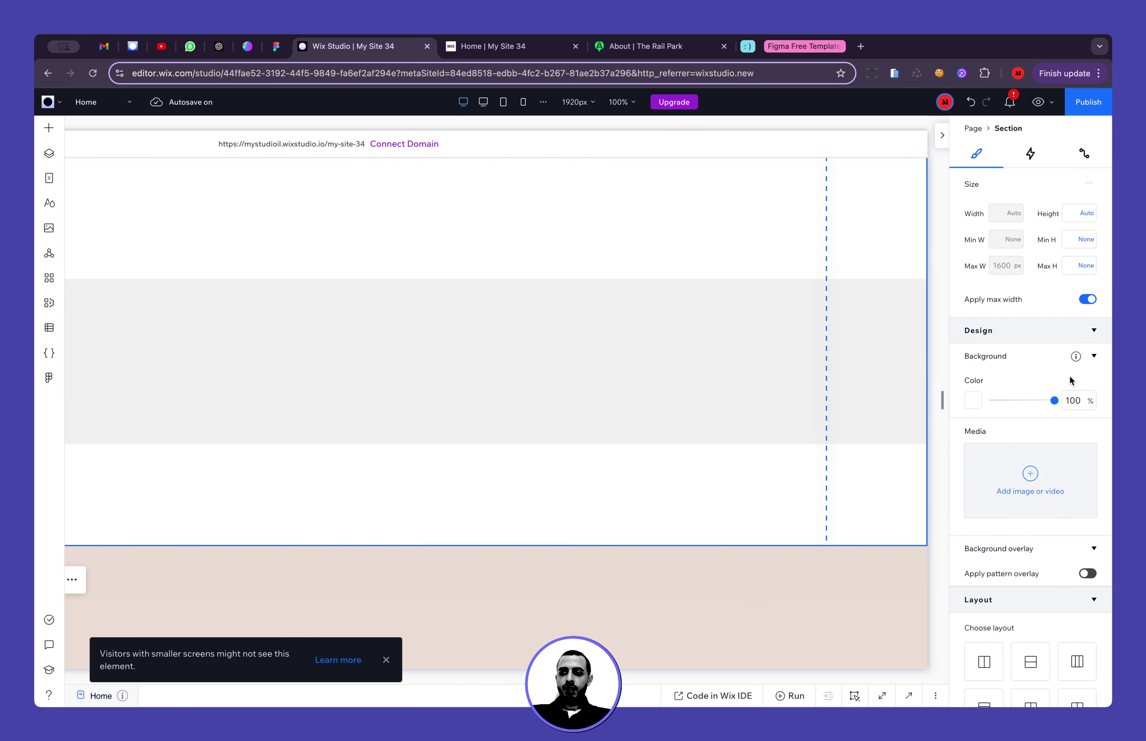
click(1088, 300)
Set the container's height to 100 vh and align it to the top of the section
click(591, 353)
scroll(591, 353, left, 9)
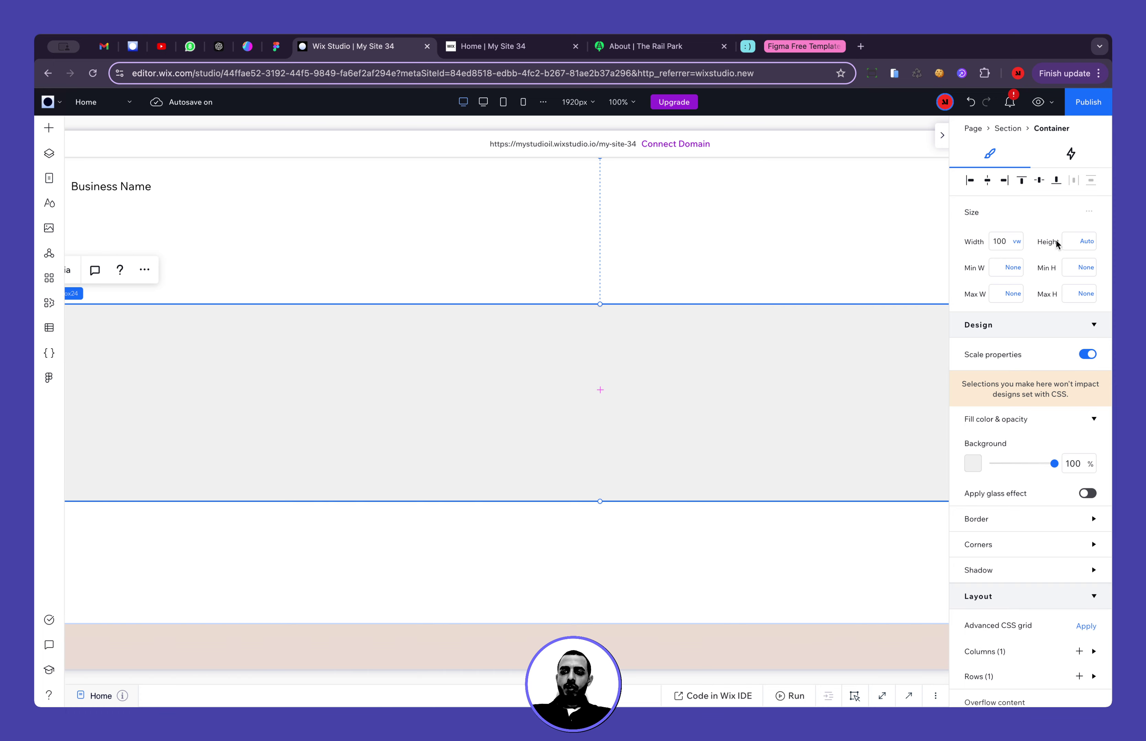
click(1072, 242)
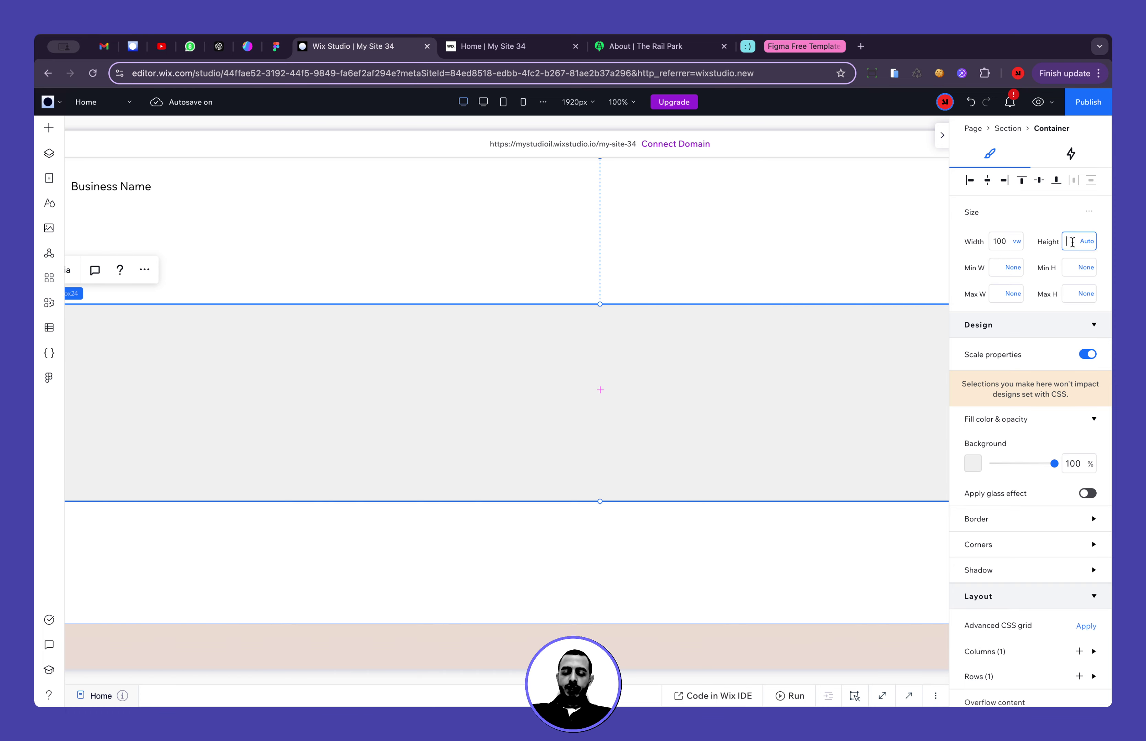
key(Return)
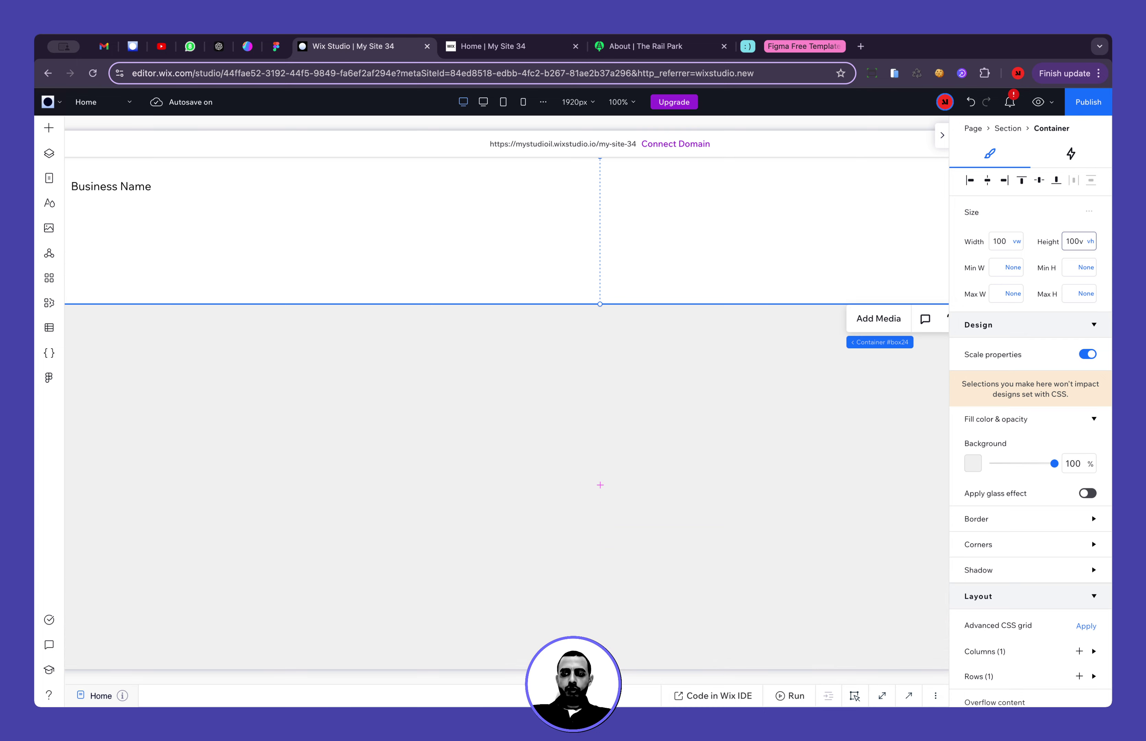
click(1022, 182)
scroll(566, 266, left, 2)
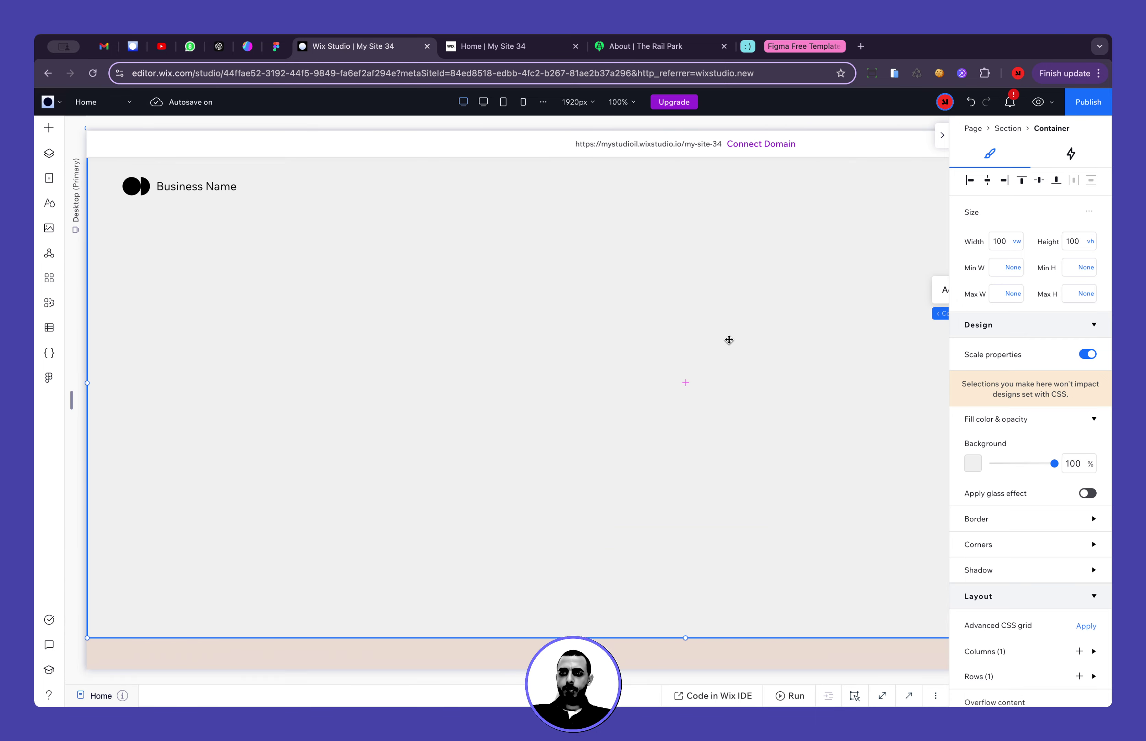
Set the size of the full-screen container's single grid row to 1 fr
scroll(711, 357, right, 1)
scroll(711, 357, right, 2)
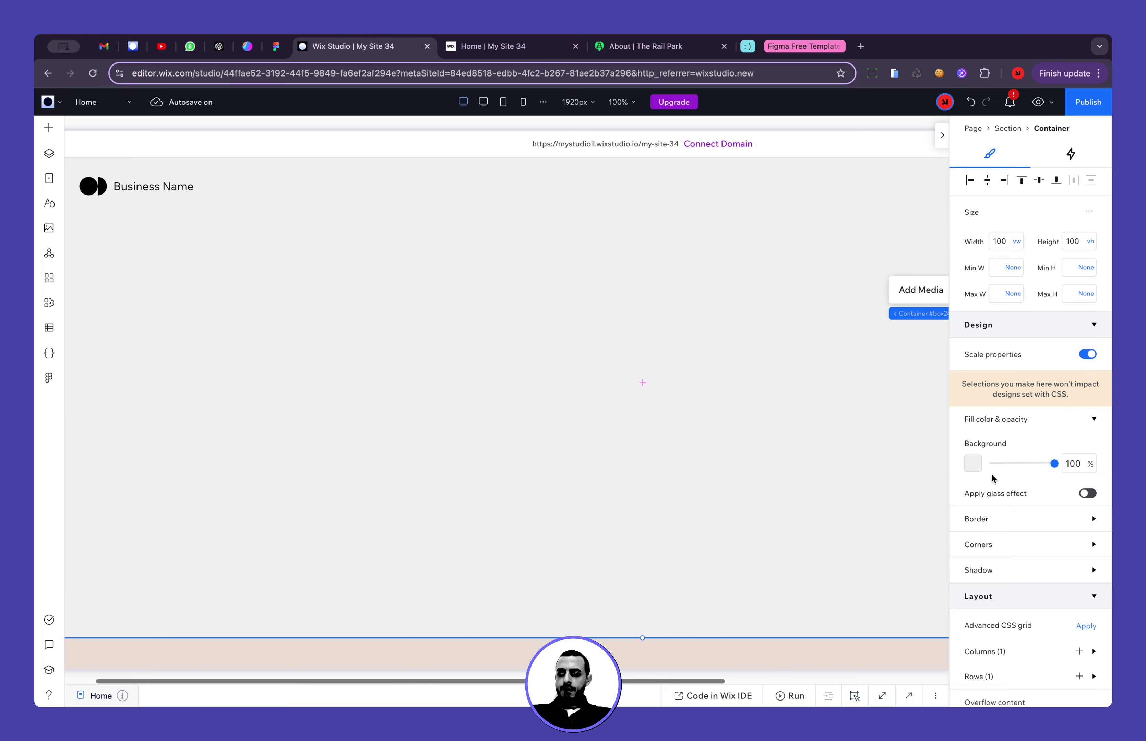
scroll(992, 482, down, 2)
scroll(994, 487, down, 1)
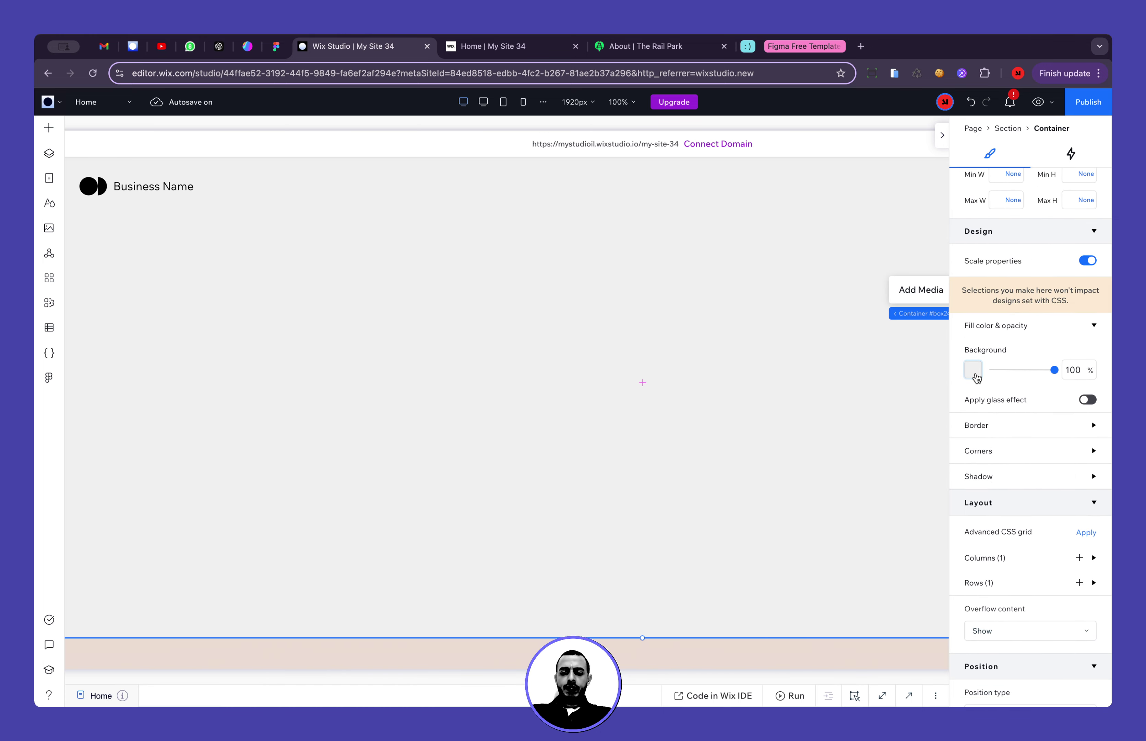
scroll(1004, 486, down, 5)
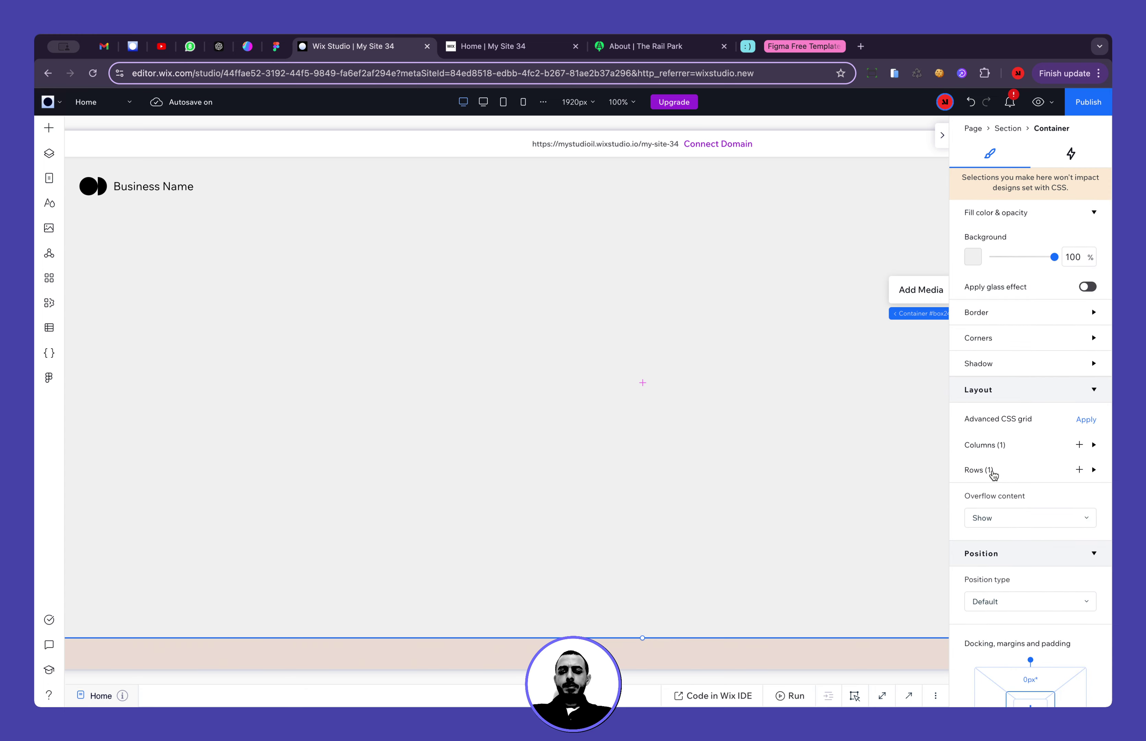
click(993, 474)
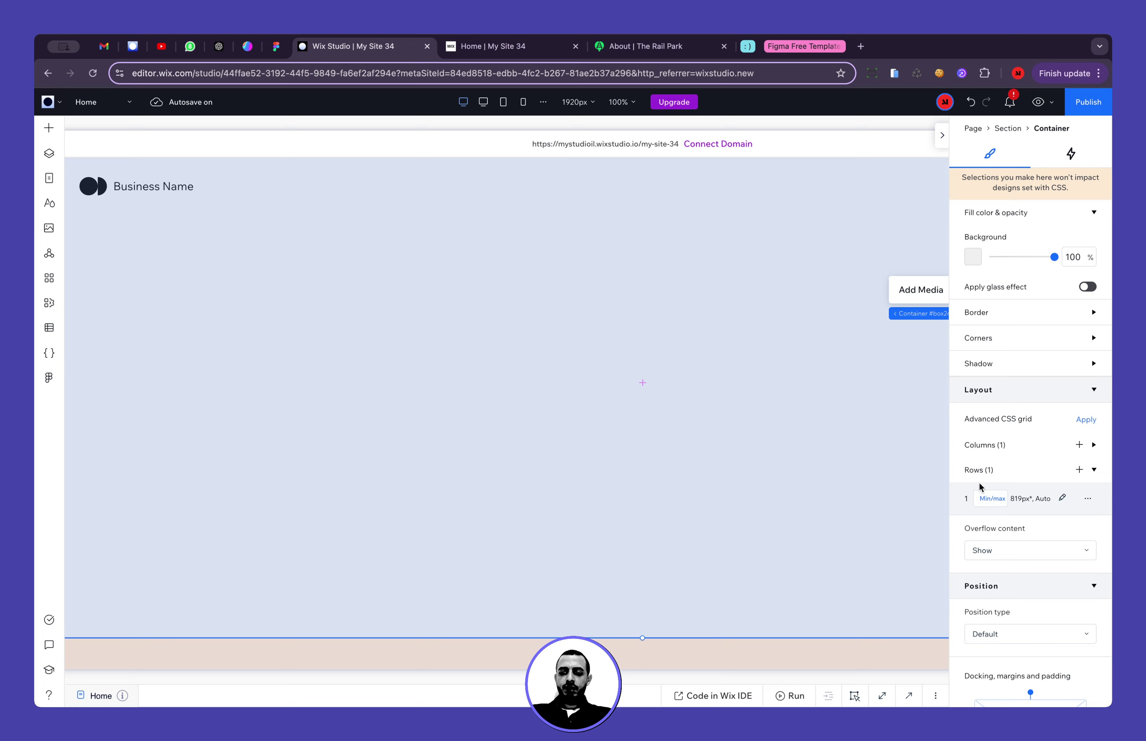
click(996, 501)
click(1009, 298)
scroll(396, 376, left, 2)
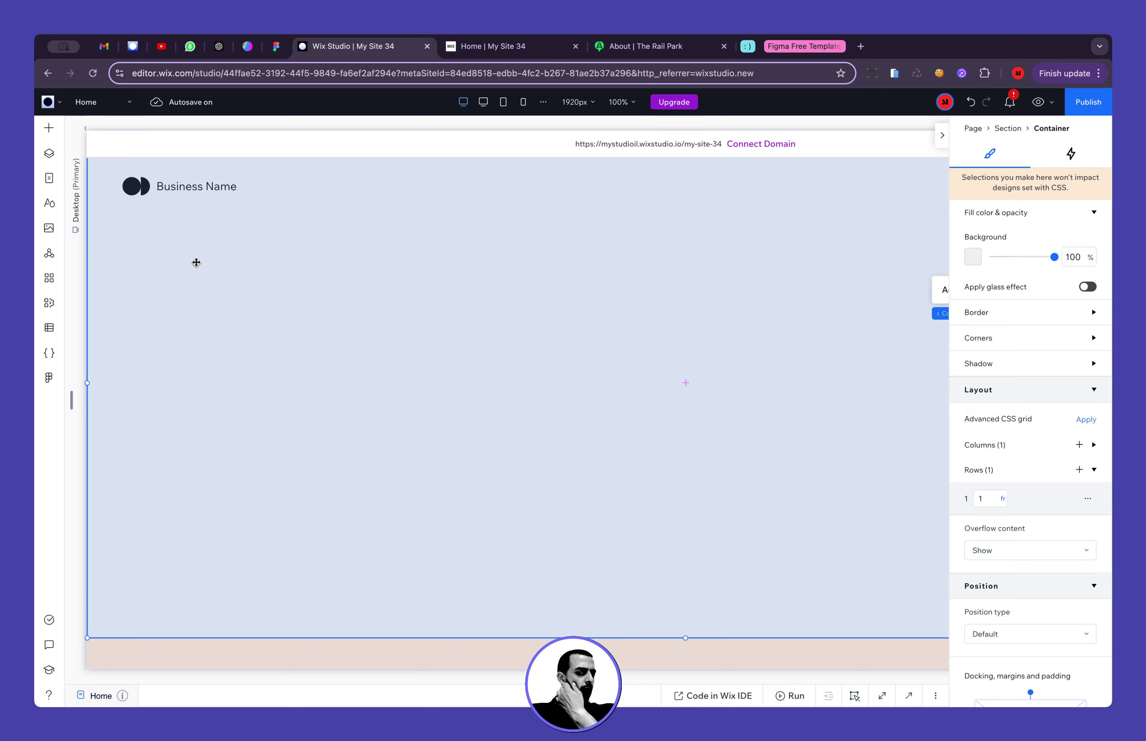
scroll(196, 263, down, 2)
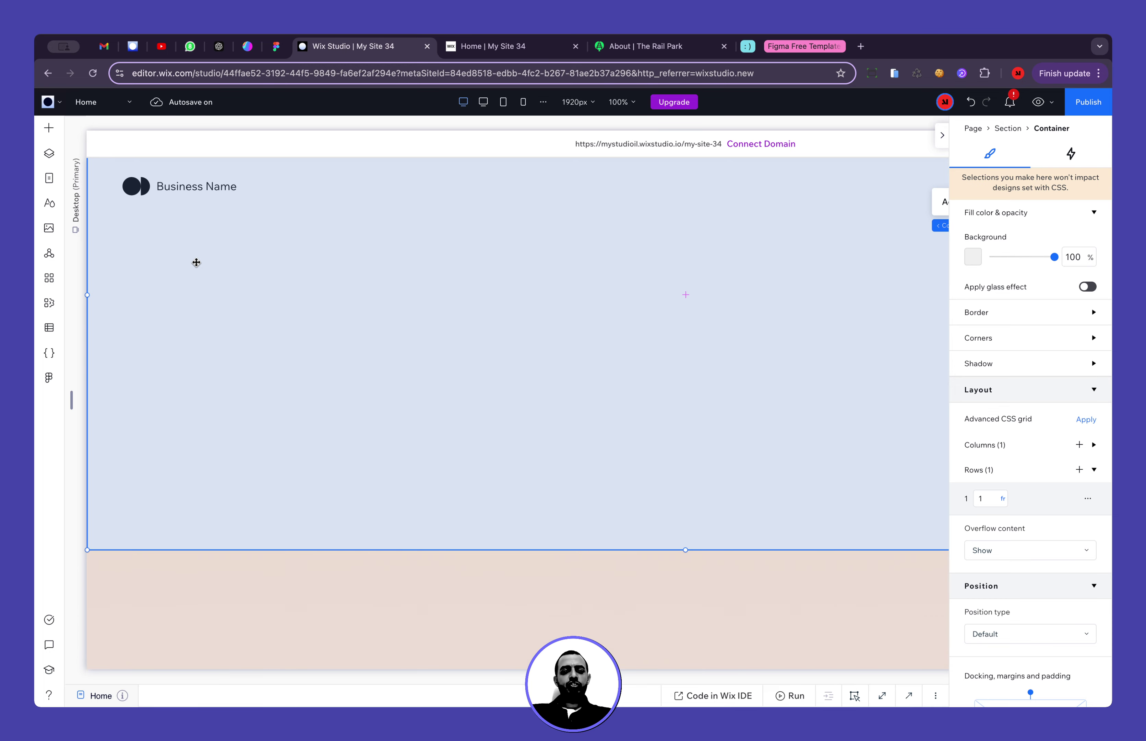
scroll(196, 263, down, 2)
scroll(197, 263, up, 4)
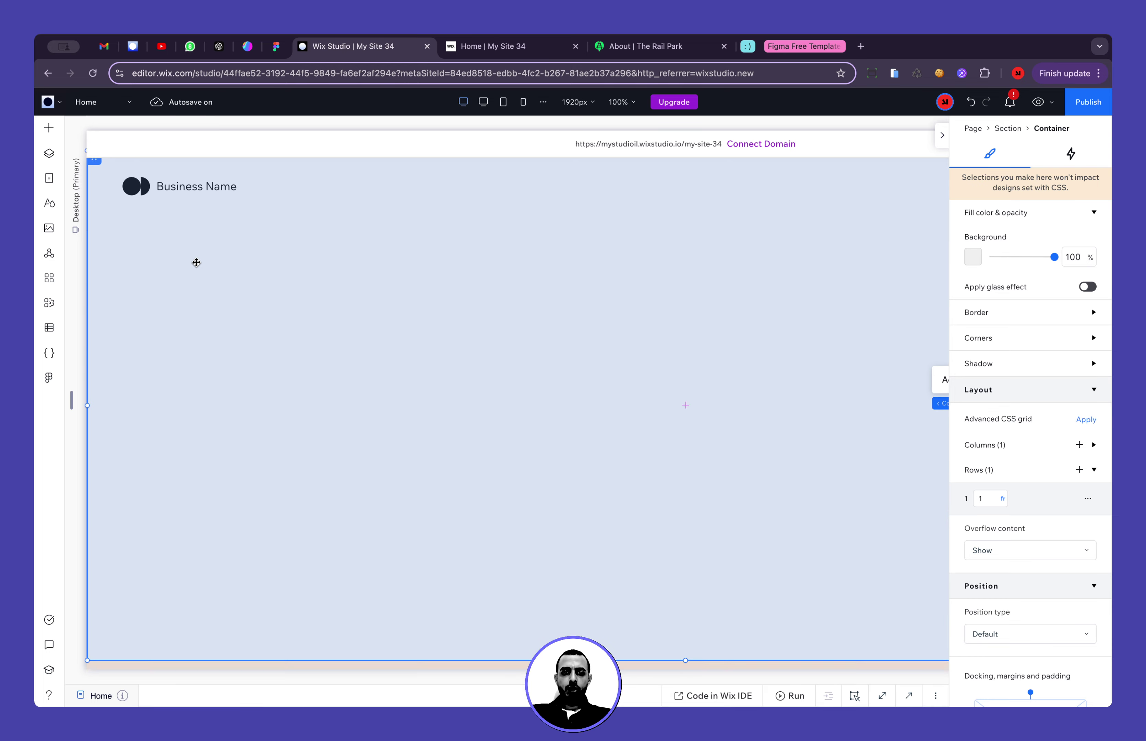
scroll(196, 263, down, 3)
scroll(196, 262, up, 3)
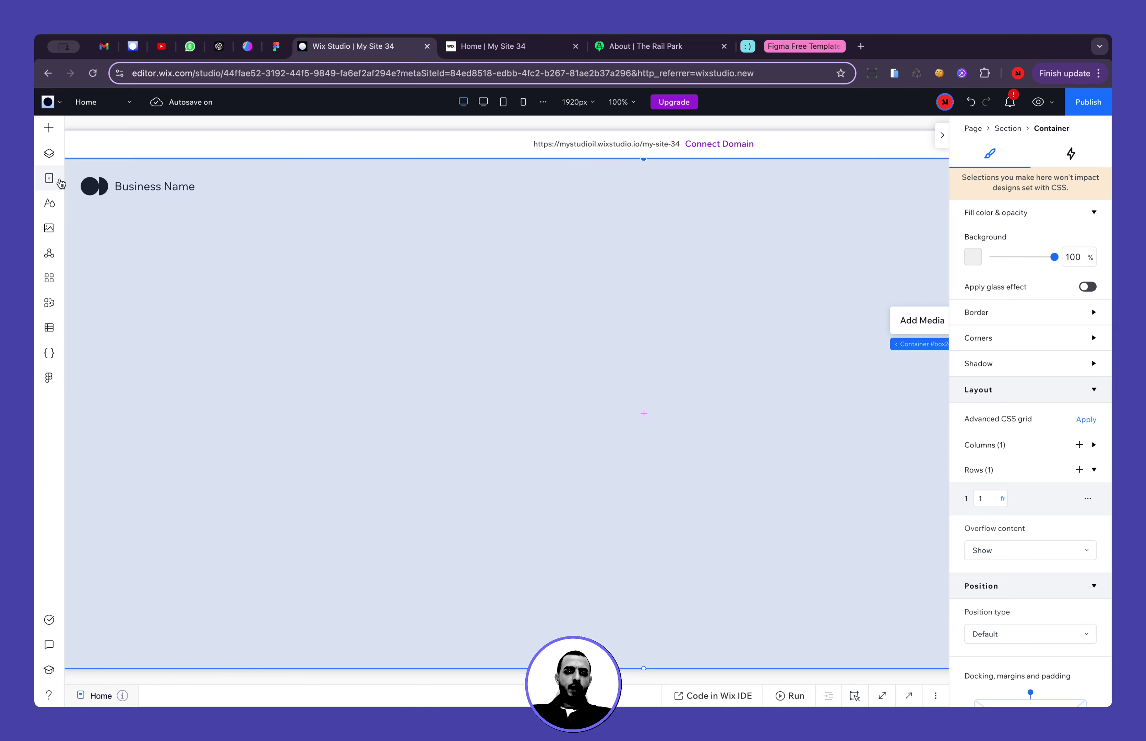
Expand the Welcome section in the layer tree and widen the list to read its elements' full names
click(48, 153)
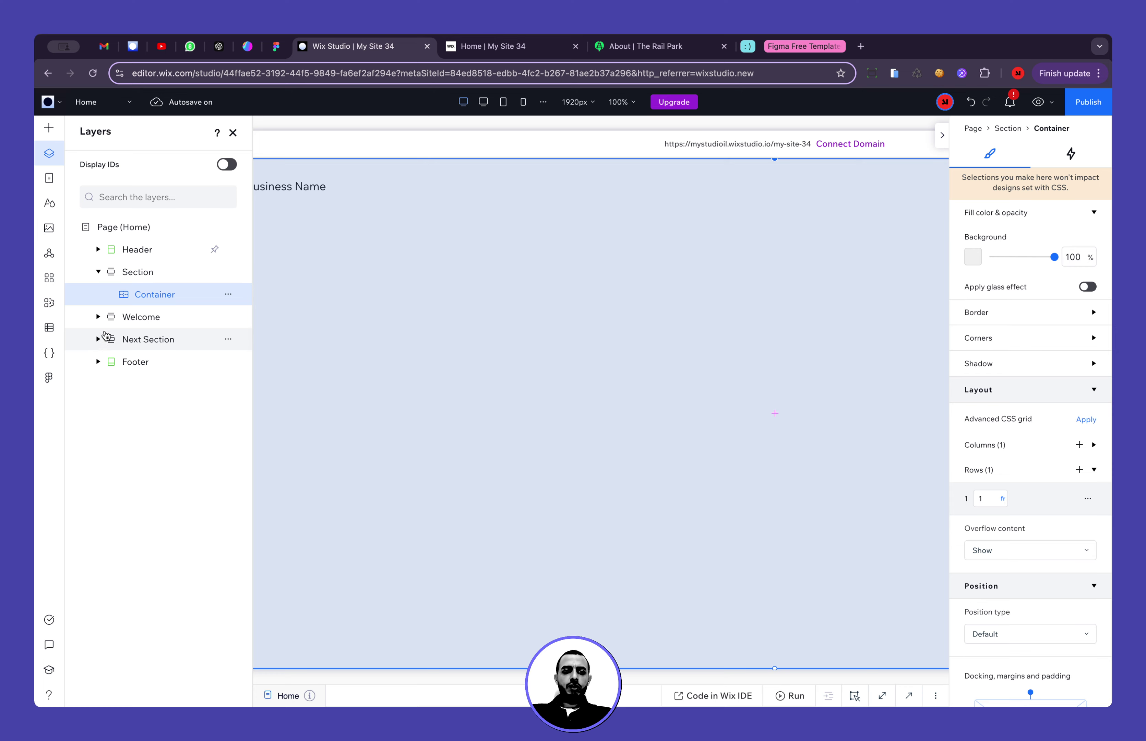
click(99, 318)
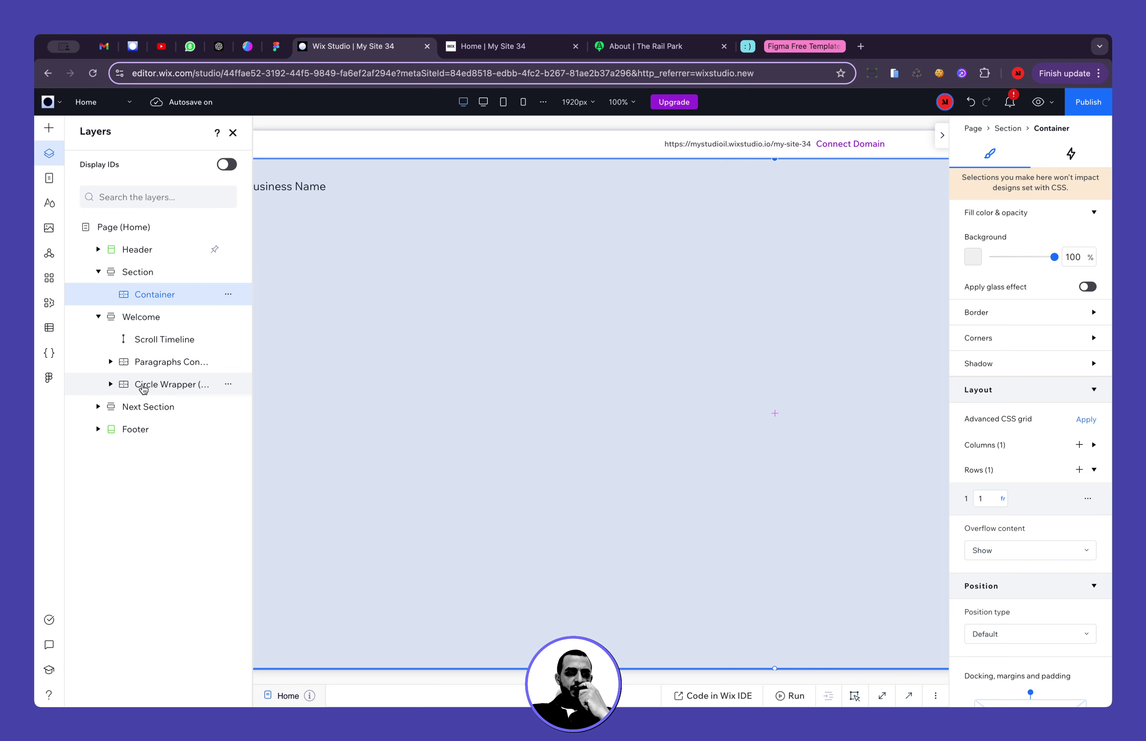
drag(251, 376, 374, 376)
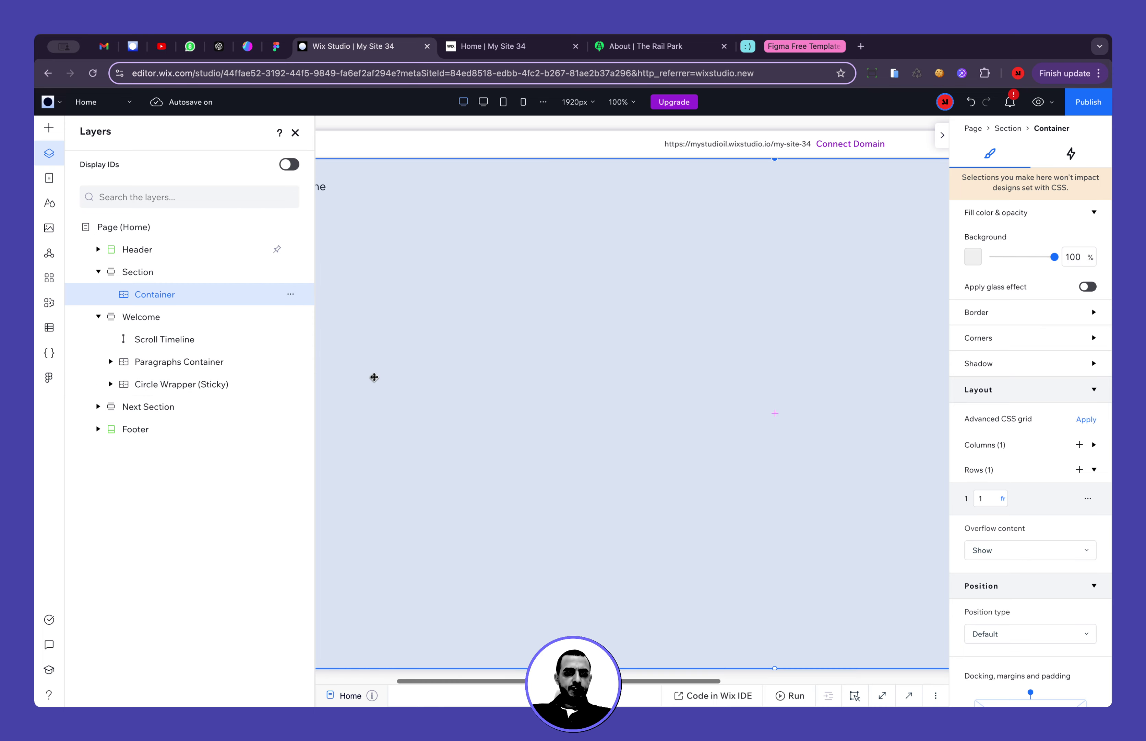
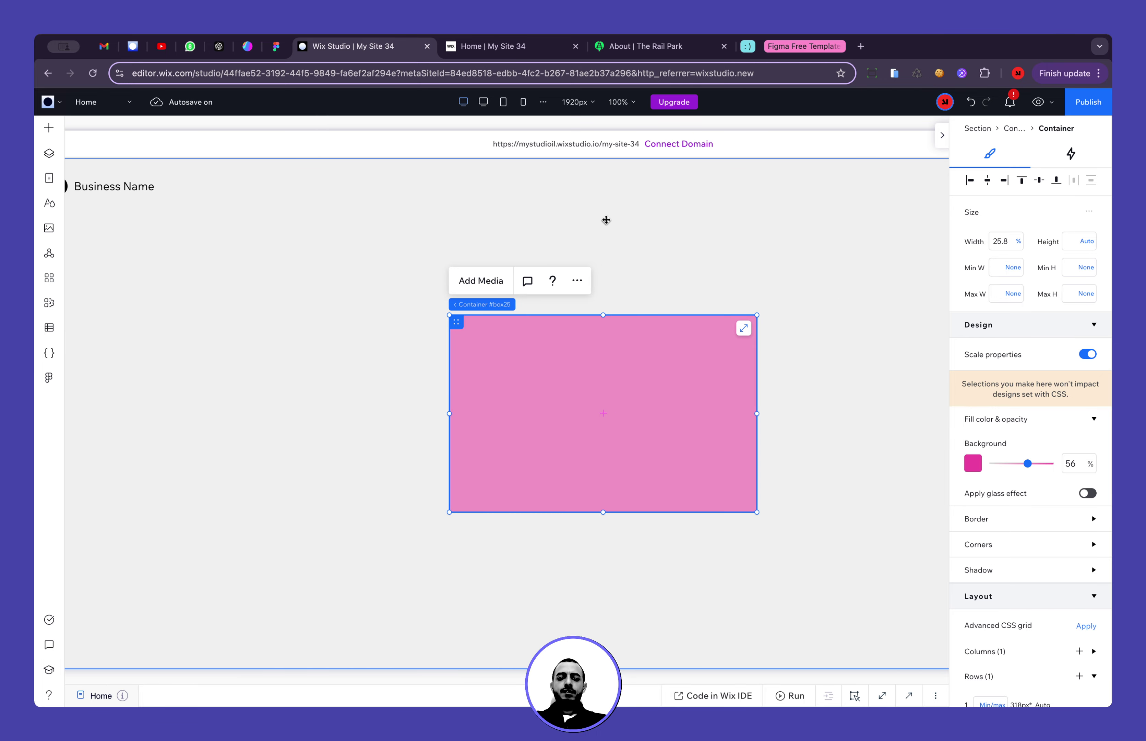
Switch to Figma and check the Desktop frame's width against the page width in Wix Studio
click(276, 46)
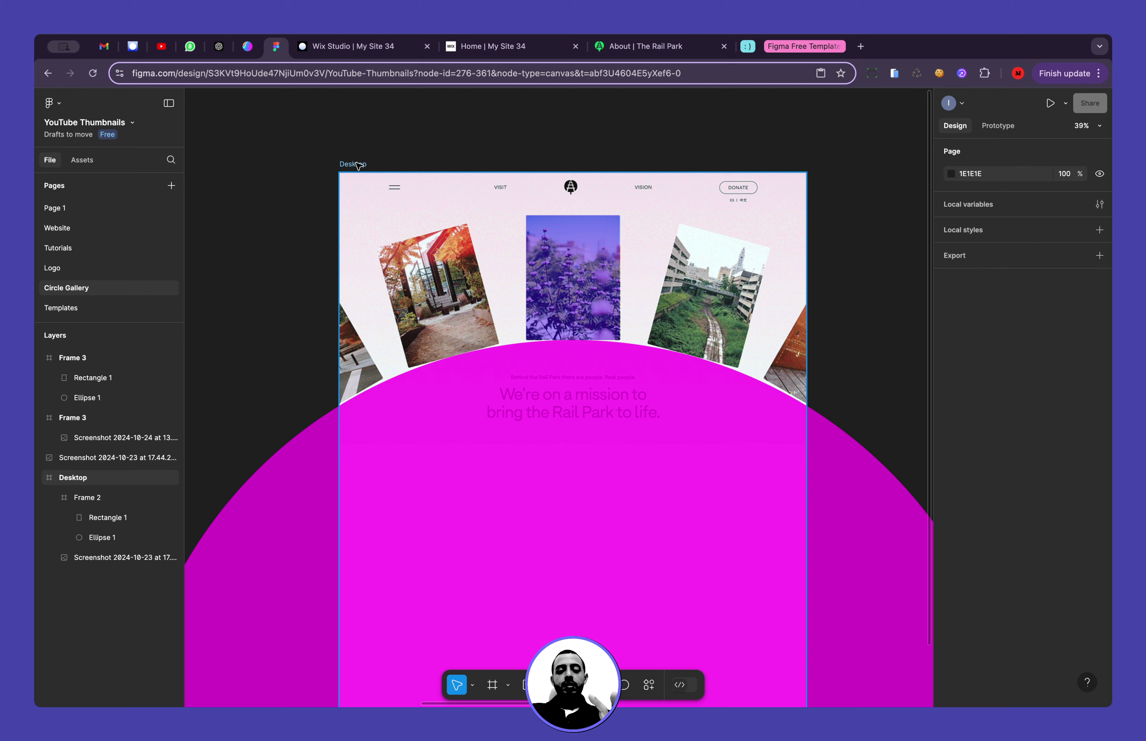
click(357, 165)
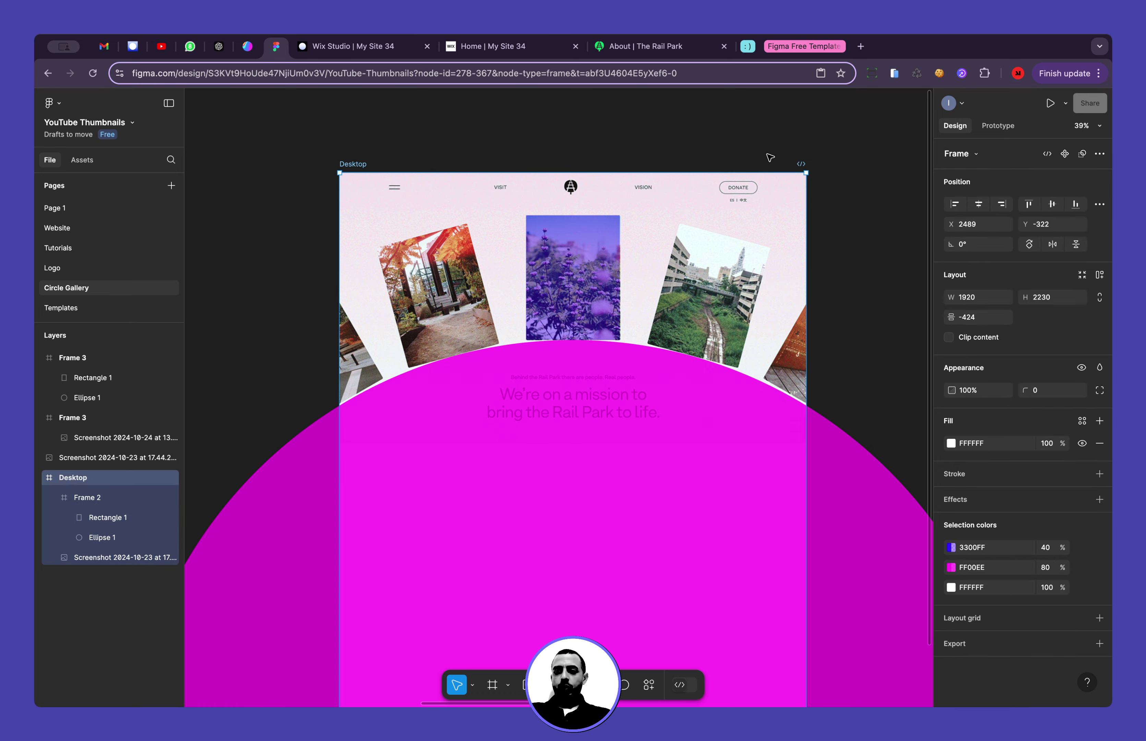
click(982, 300)
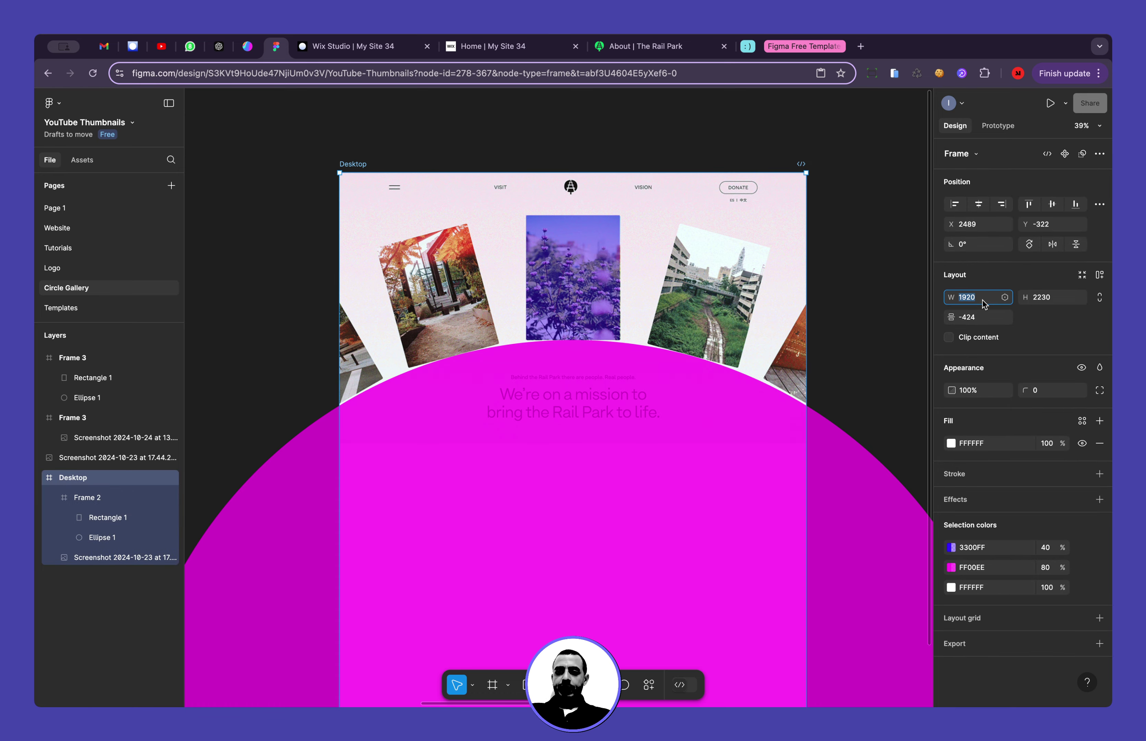
click(376, 46)
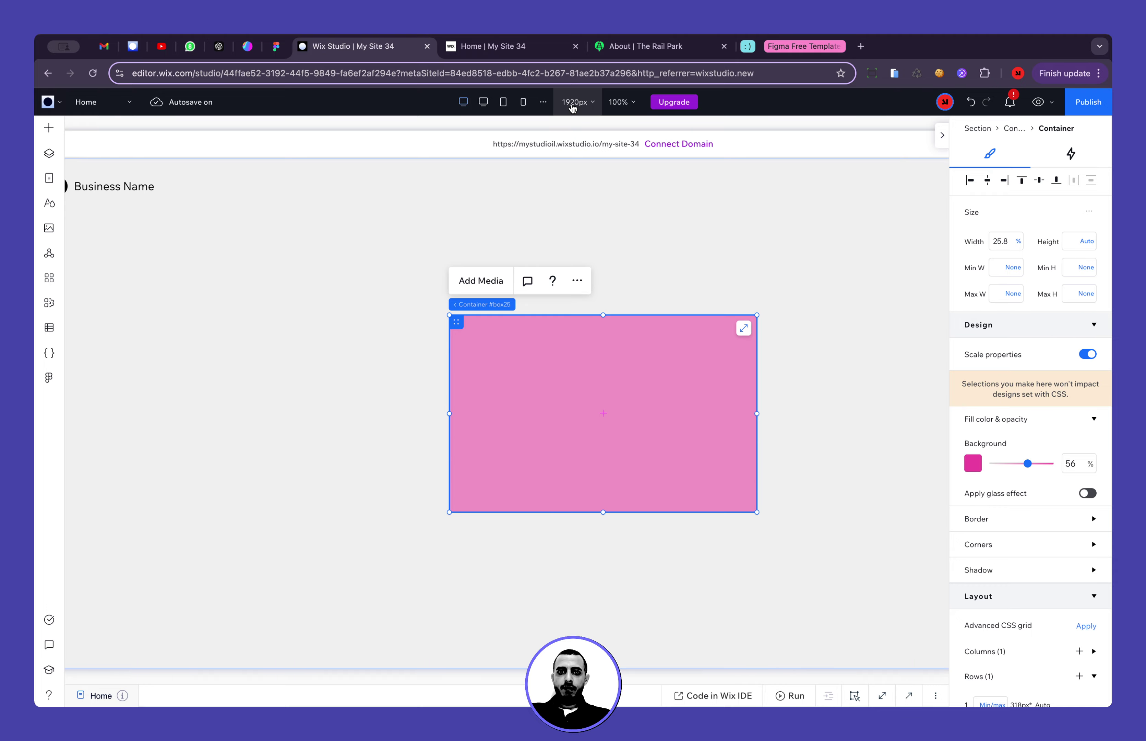
Return to Figma and look up the width of Ellipse 1 inside Frame 2 of the Desktop frame
click(276, 47)
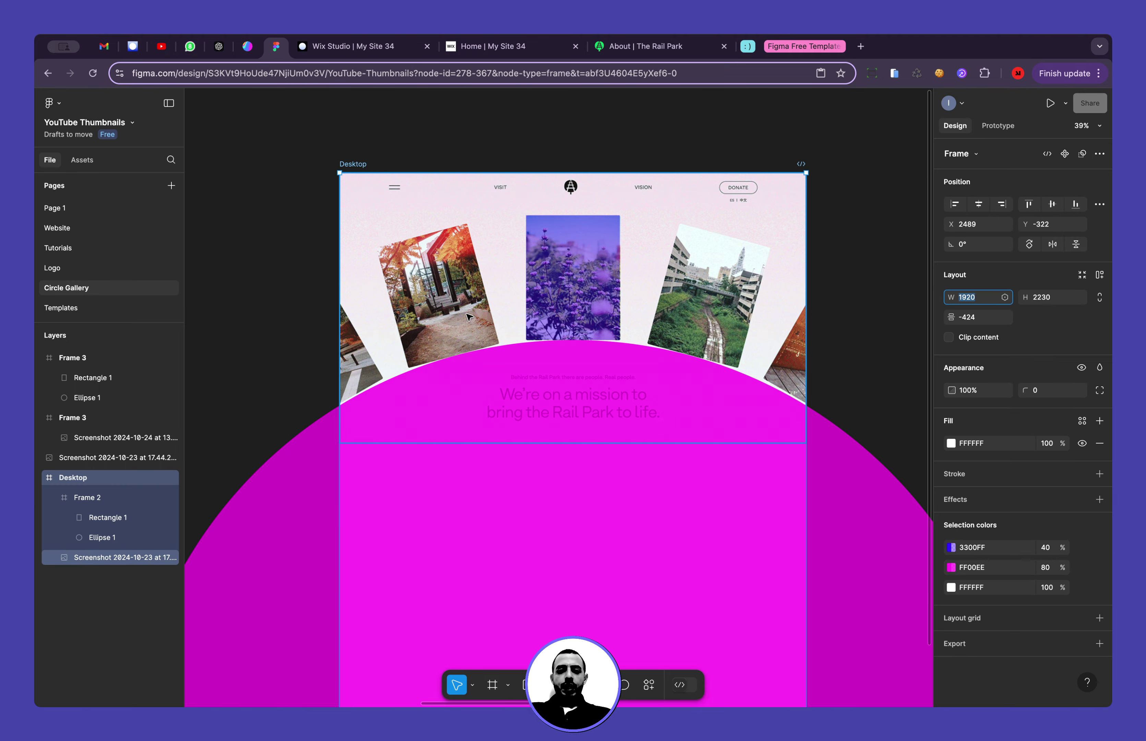
scroll(461, 495, down, 5)
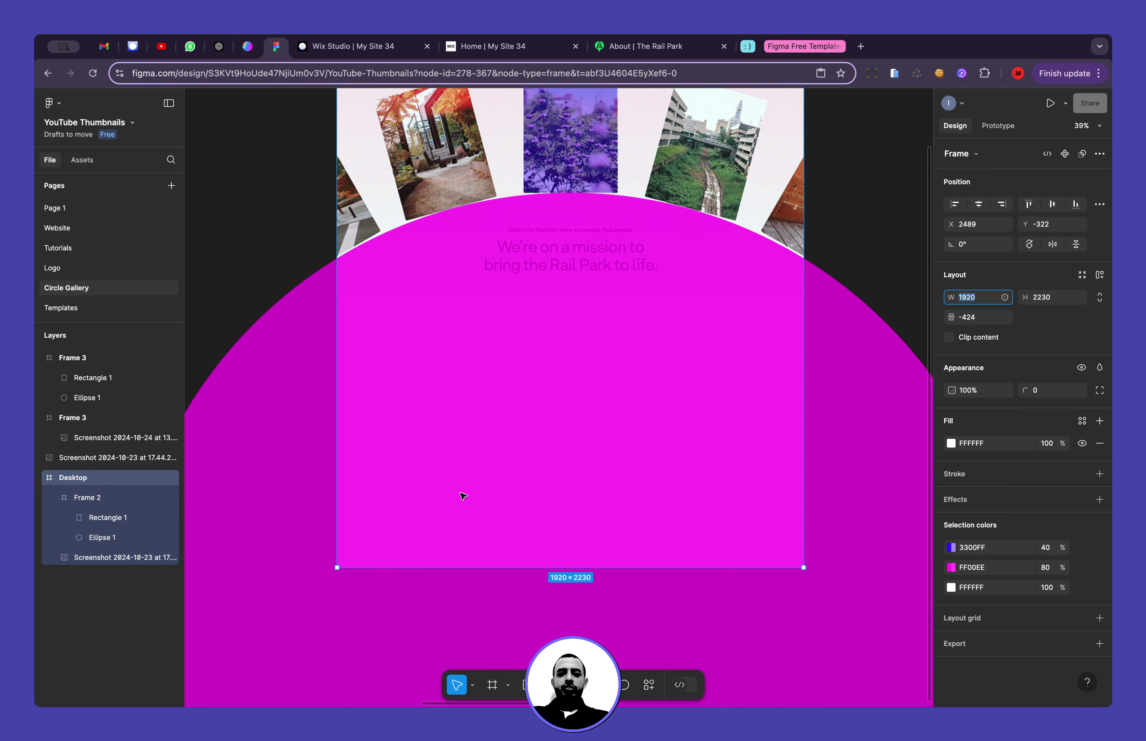
click(254, 446)
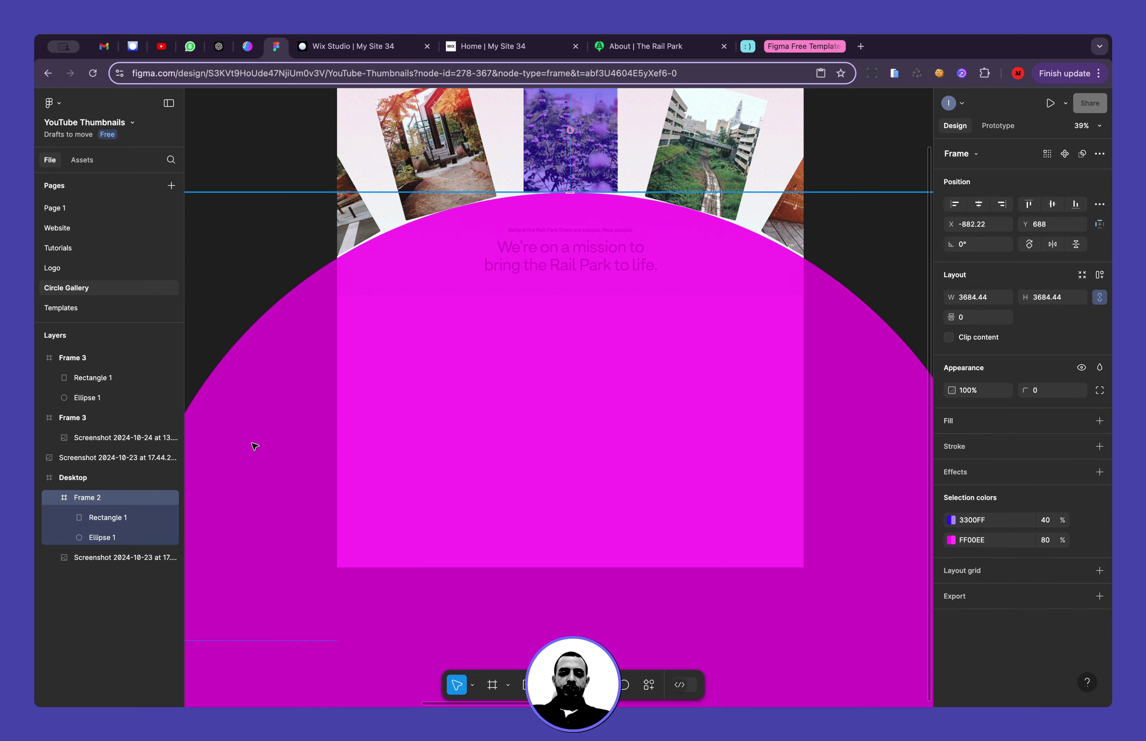
click(102, 537)
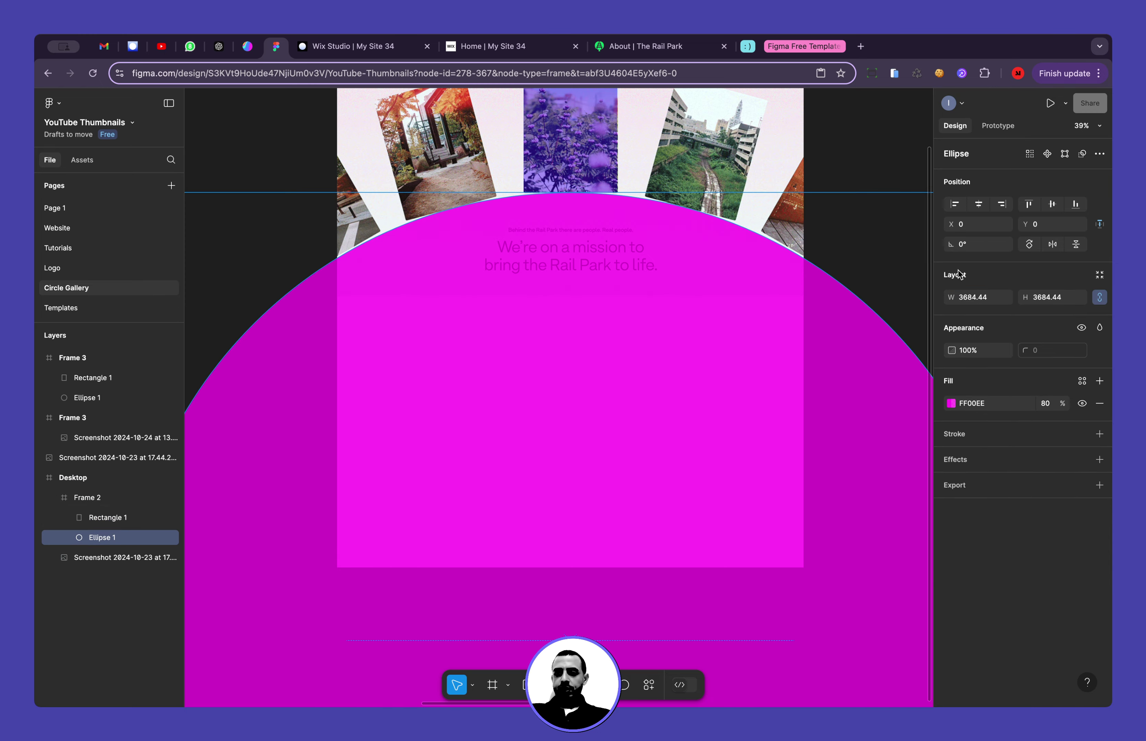
click(974, 299)
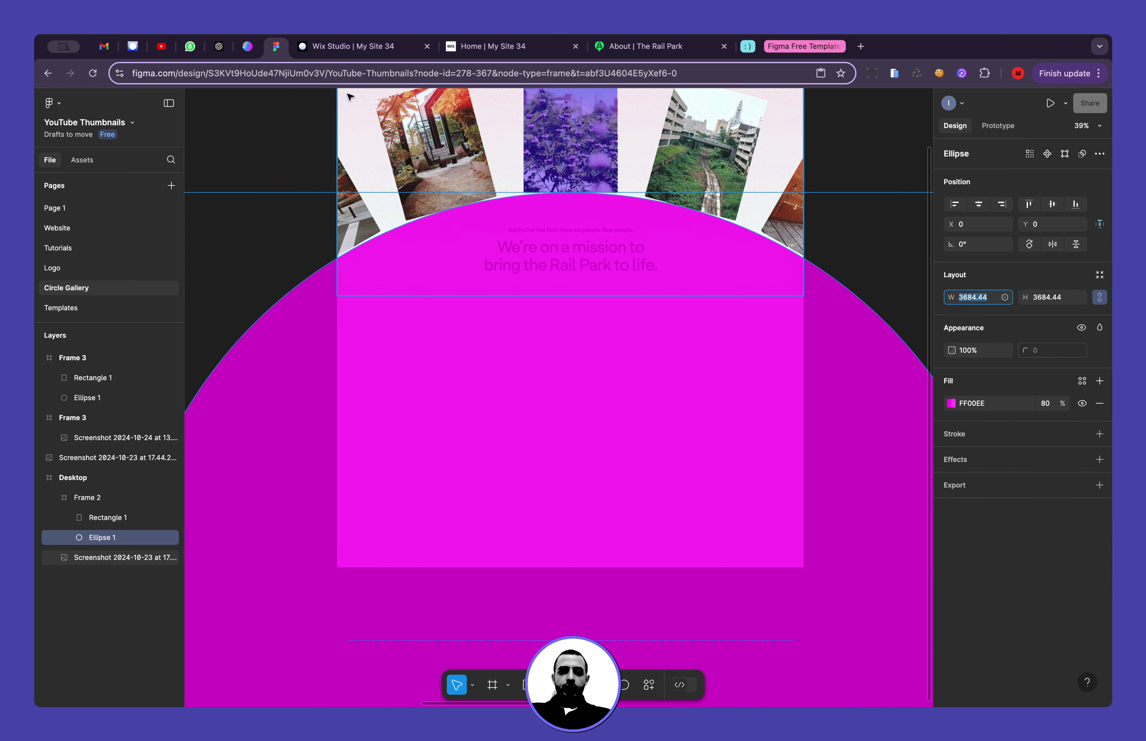
Switch to Wix Studio, turn off scale properties for the pink inner container and set its width to 3684 px
click(353, 46)
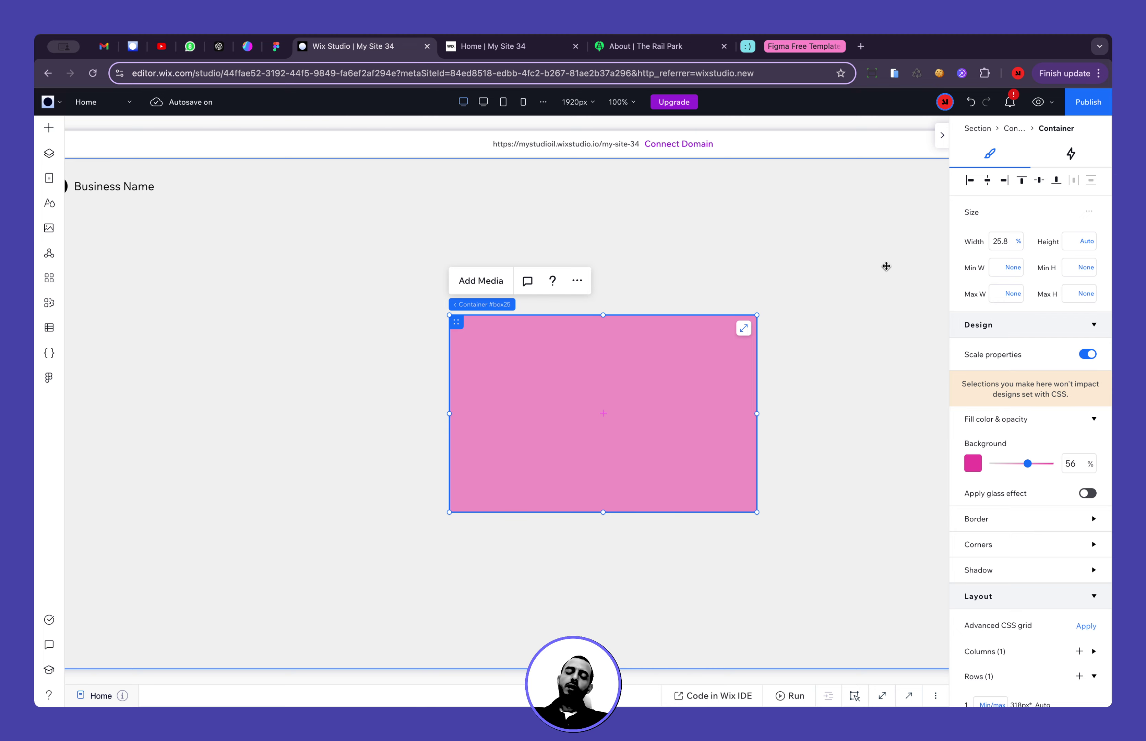
click(1004, 242)
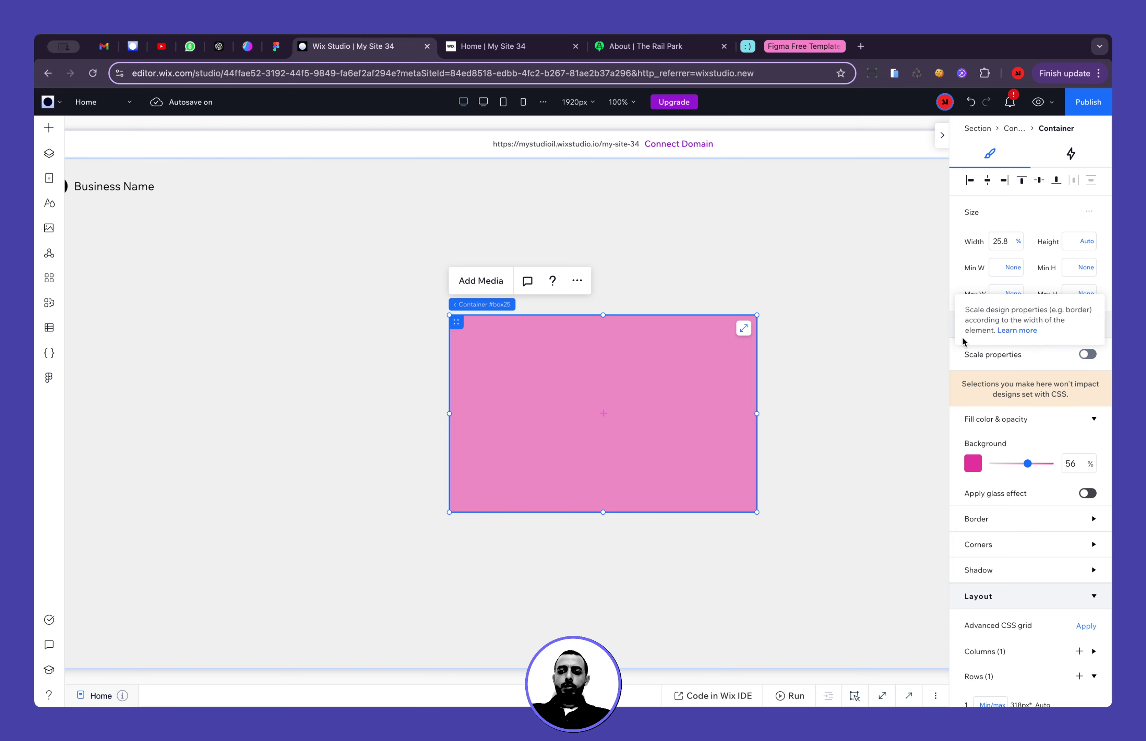
click(1088, 353)
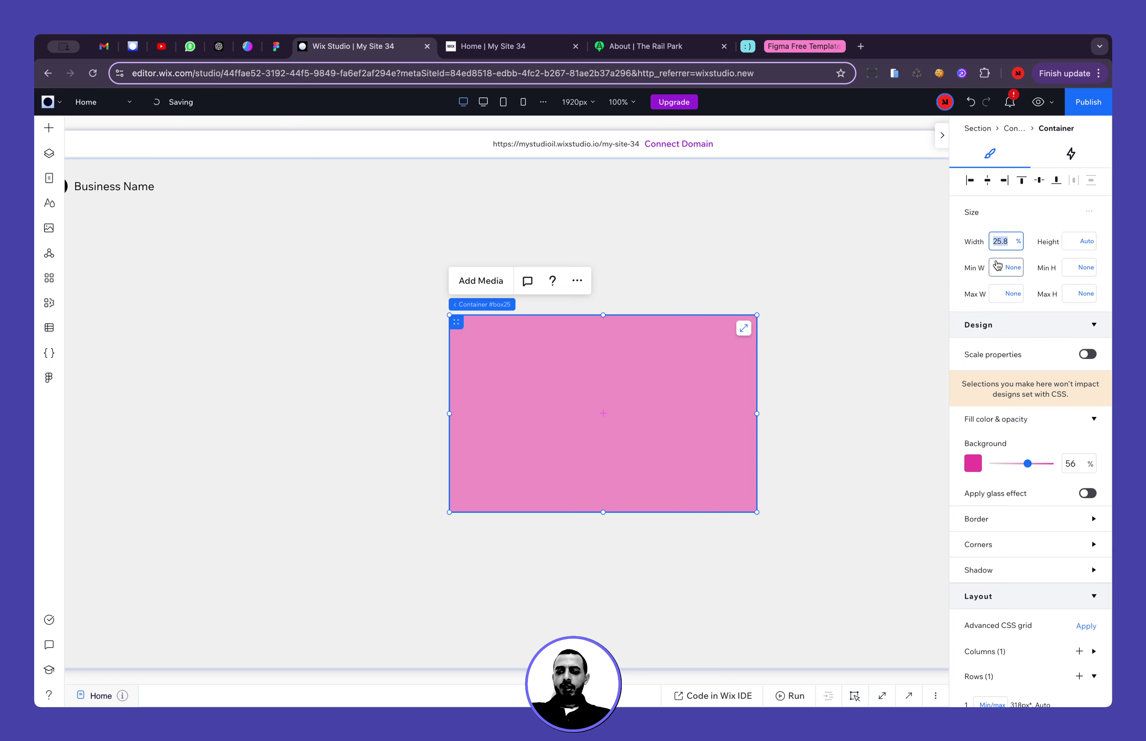
text(44.44)
key(Return)
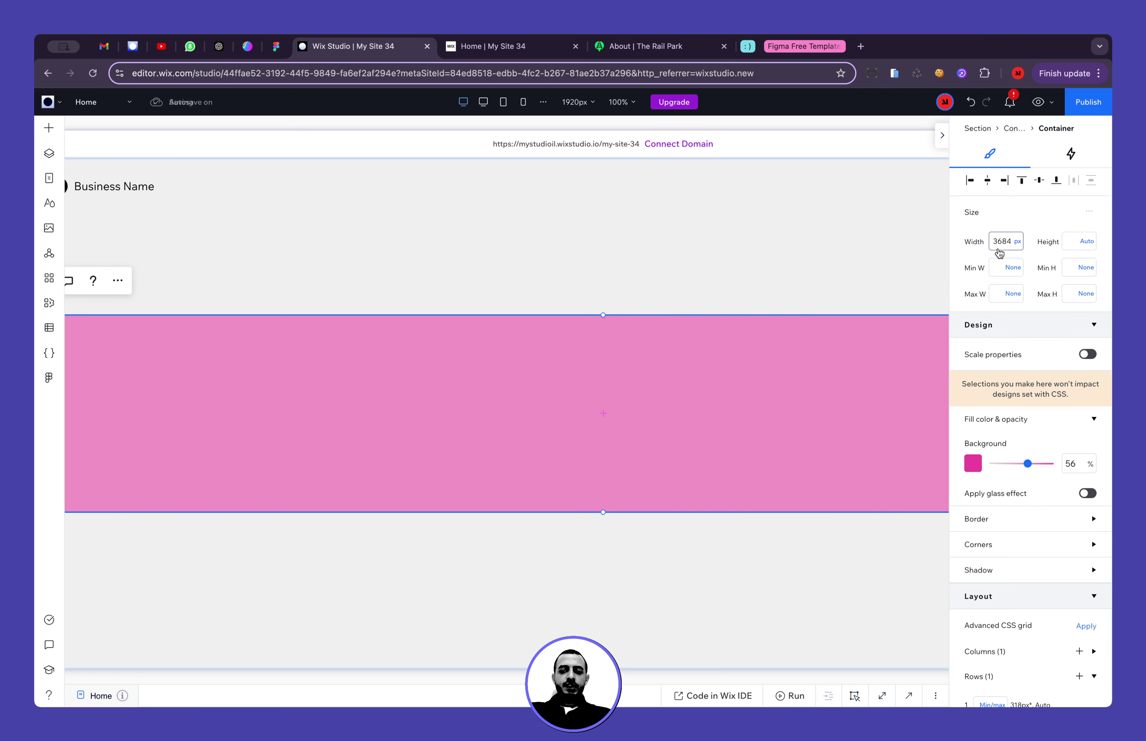
scroll(869, 316, right, 1)
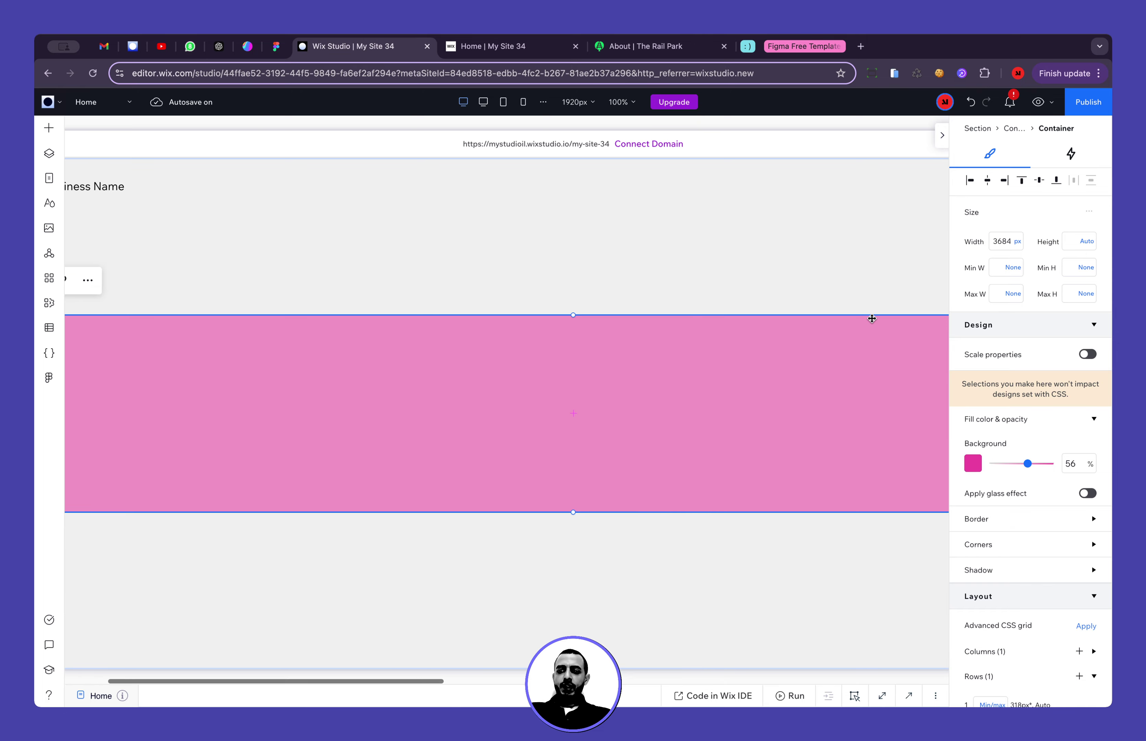
Set the pink inner container's height to 3684 px
click(1079, 241)
text(3684)
key(Return)
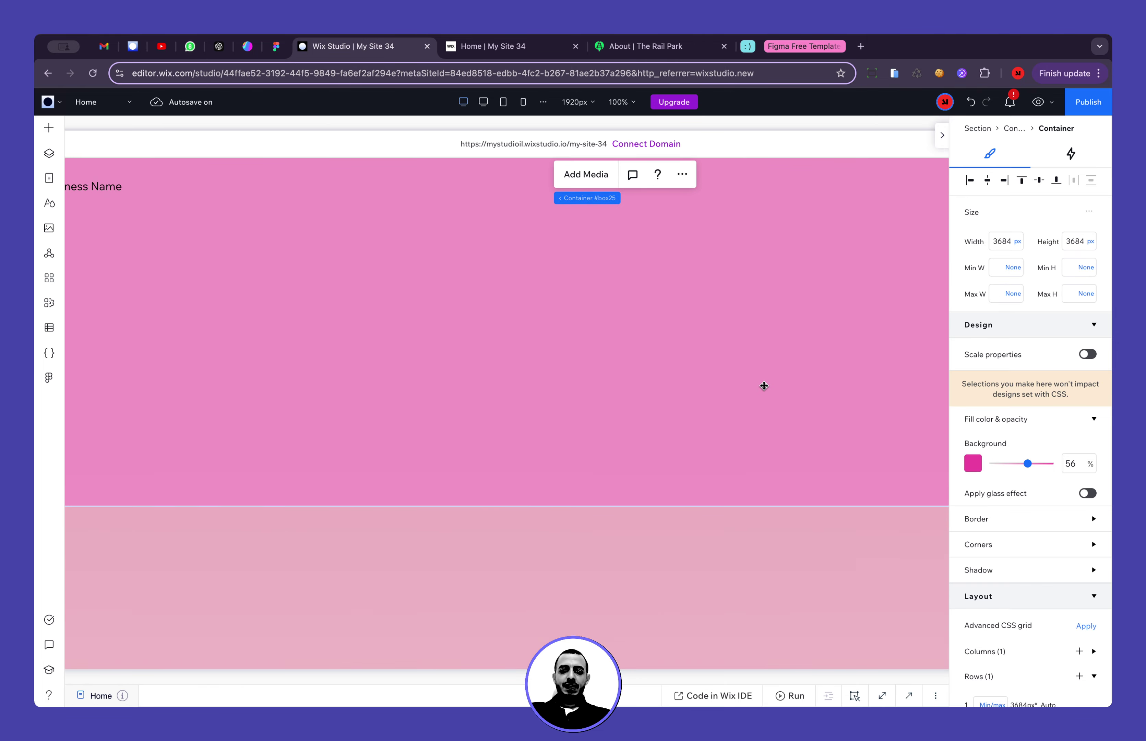
scroll(764, 385, left, 3)
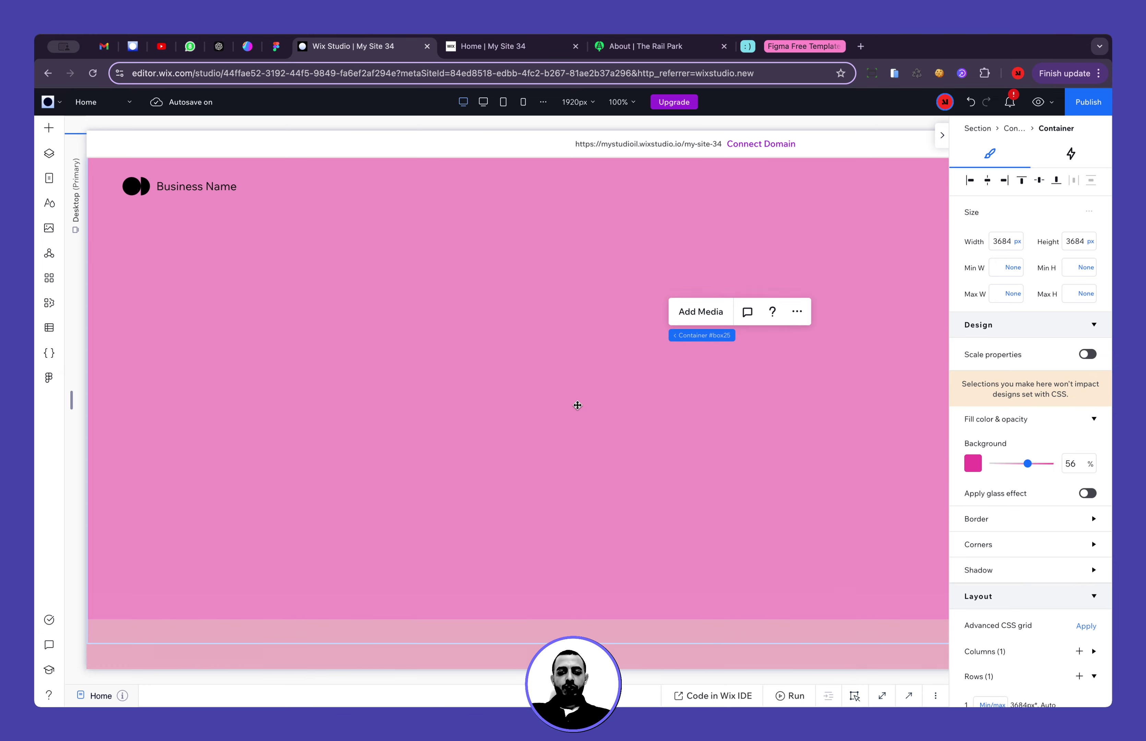
Turn off scale properties for the outer Circle Wrapper (Sticky) container and set its height to Auto
click(721, 221)
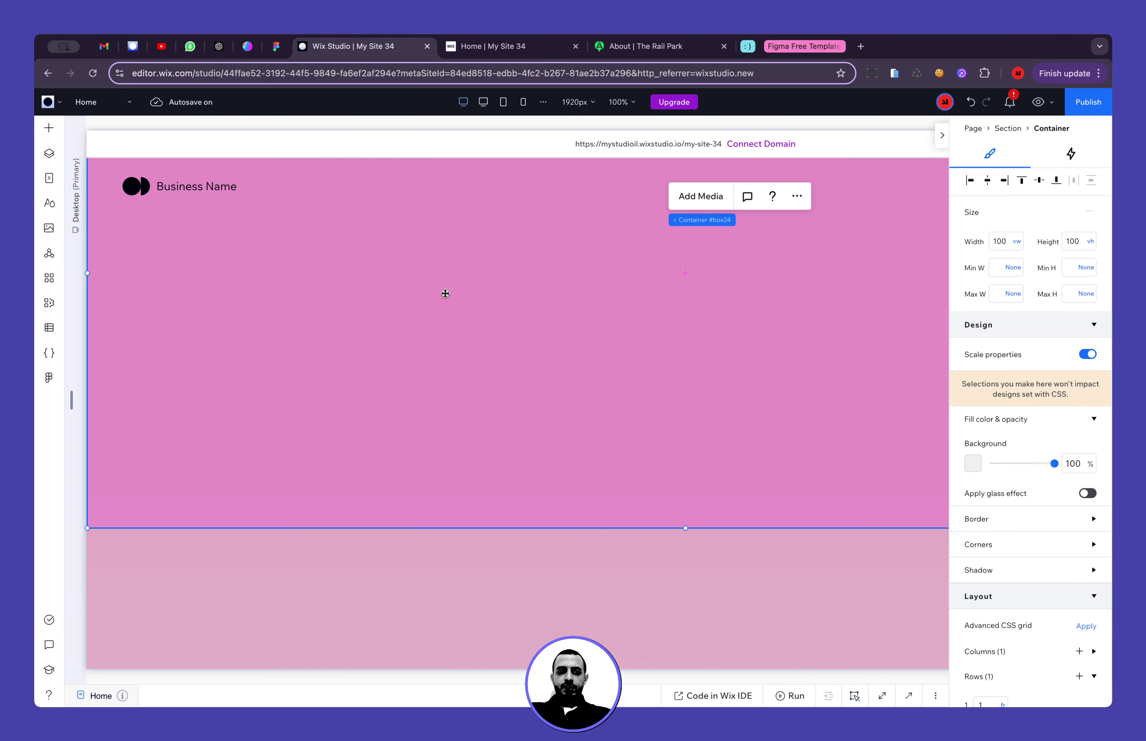
click(49, 153)
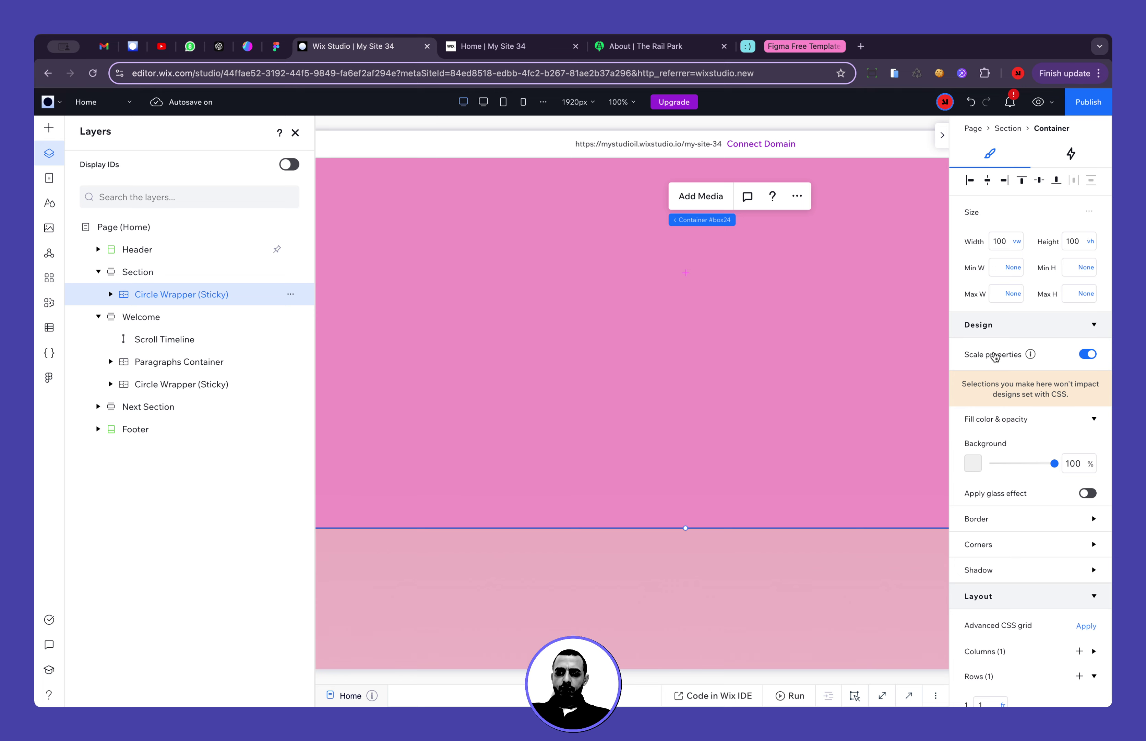
click(1088, 354)
click(1090, 241)
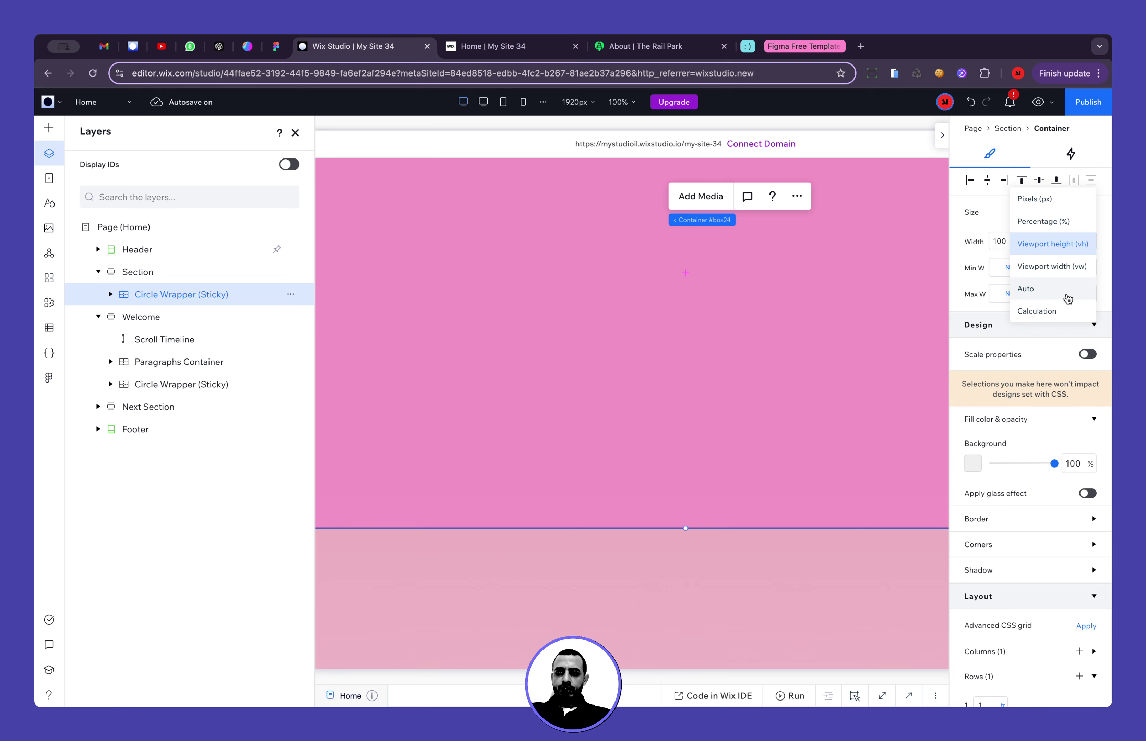
click(1067, 297)
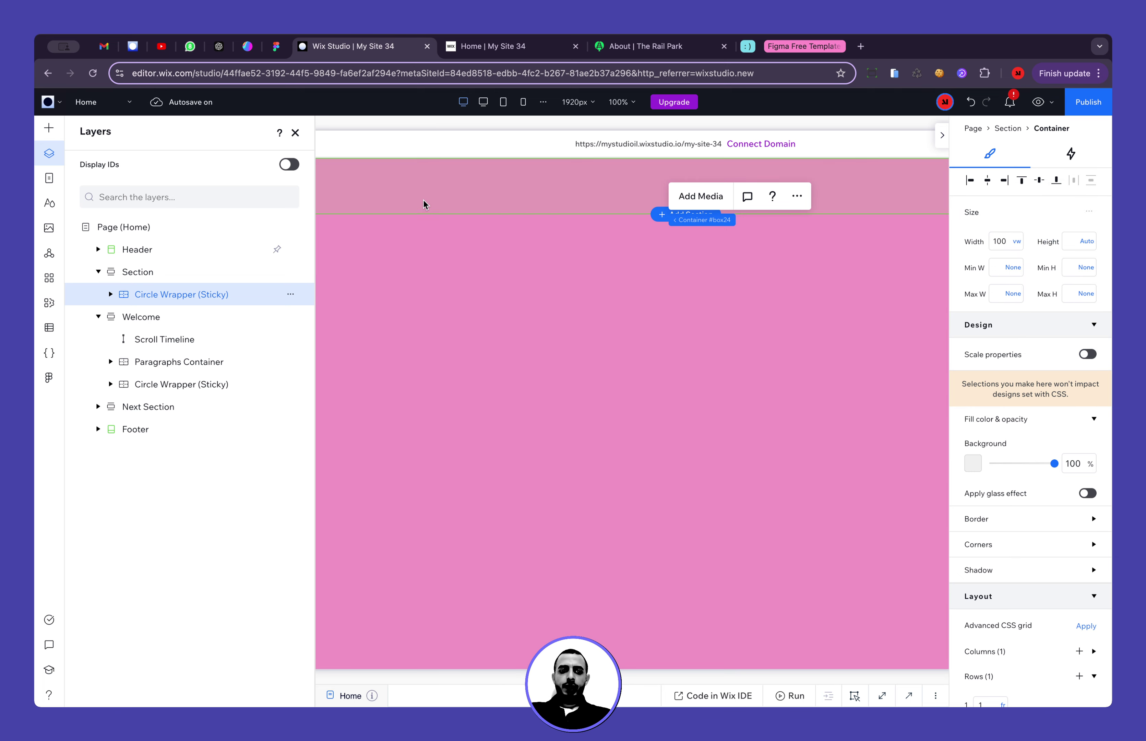
Free up the canvas on both sides of the page and select the outer container
click(294, 133)
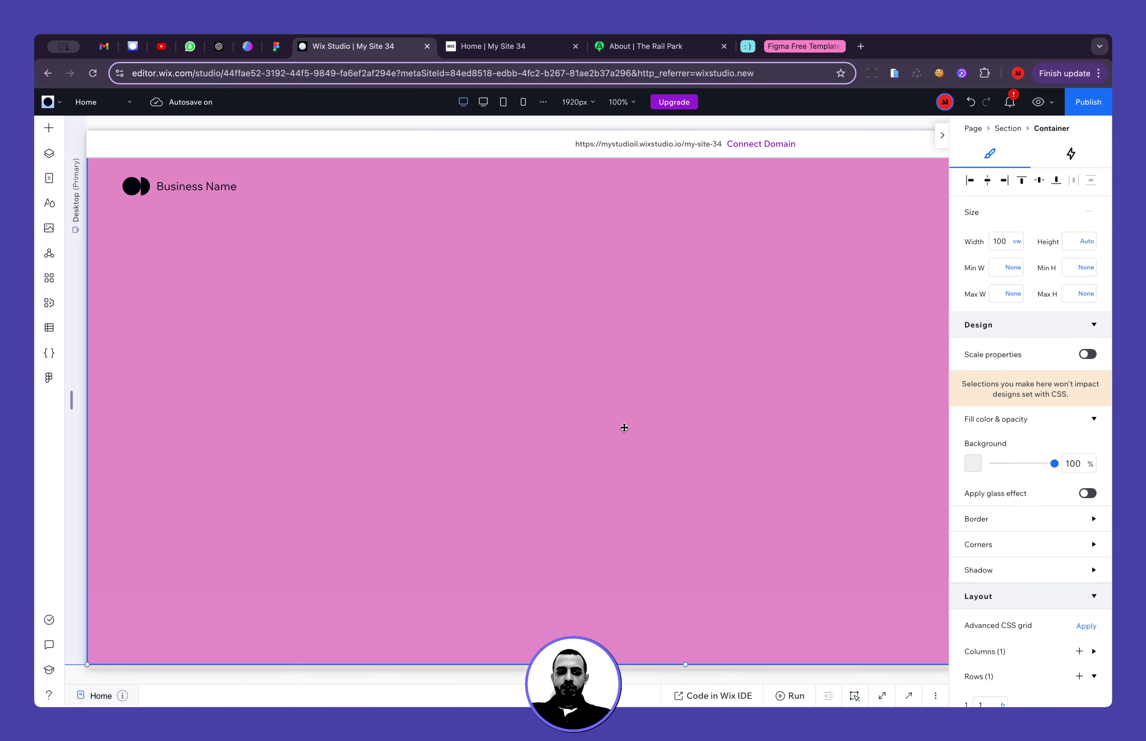
click(943, 135)
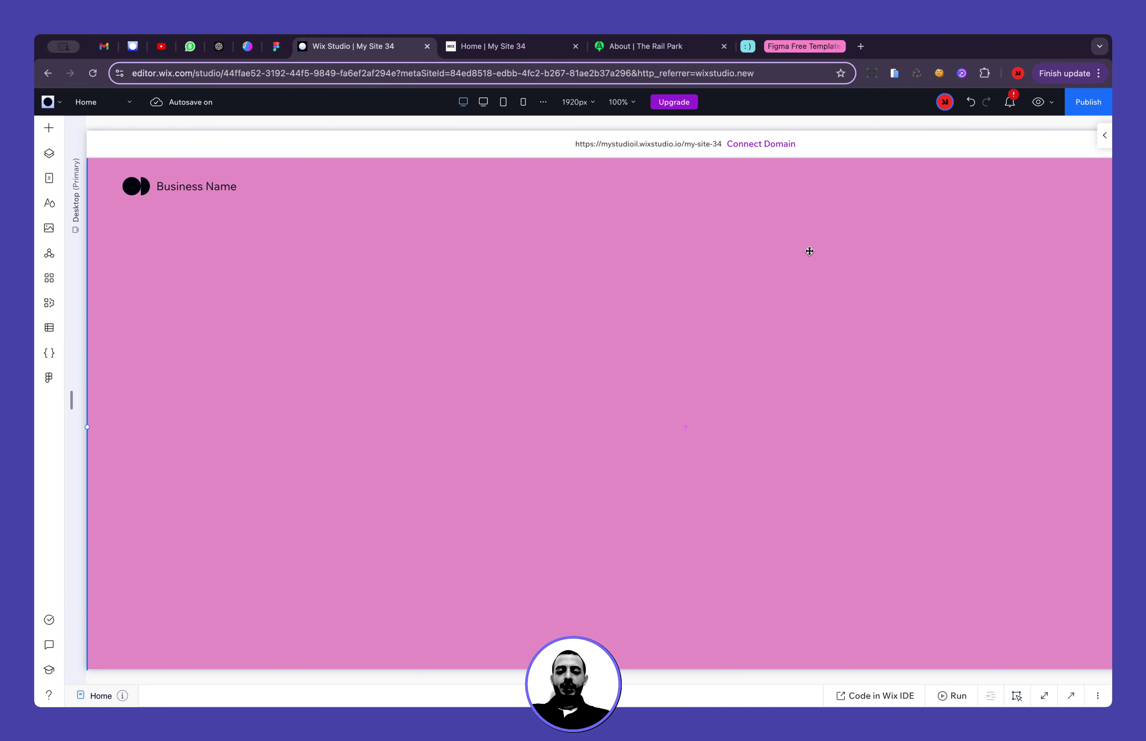
click(810, 251)
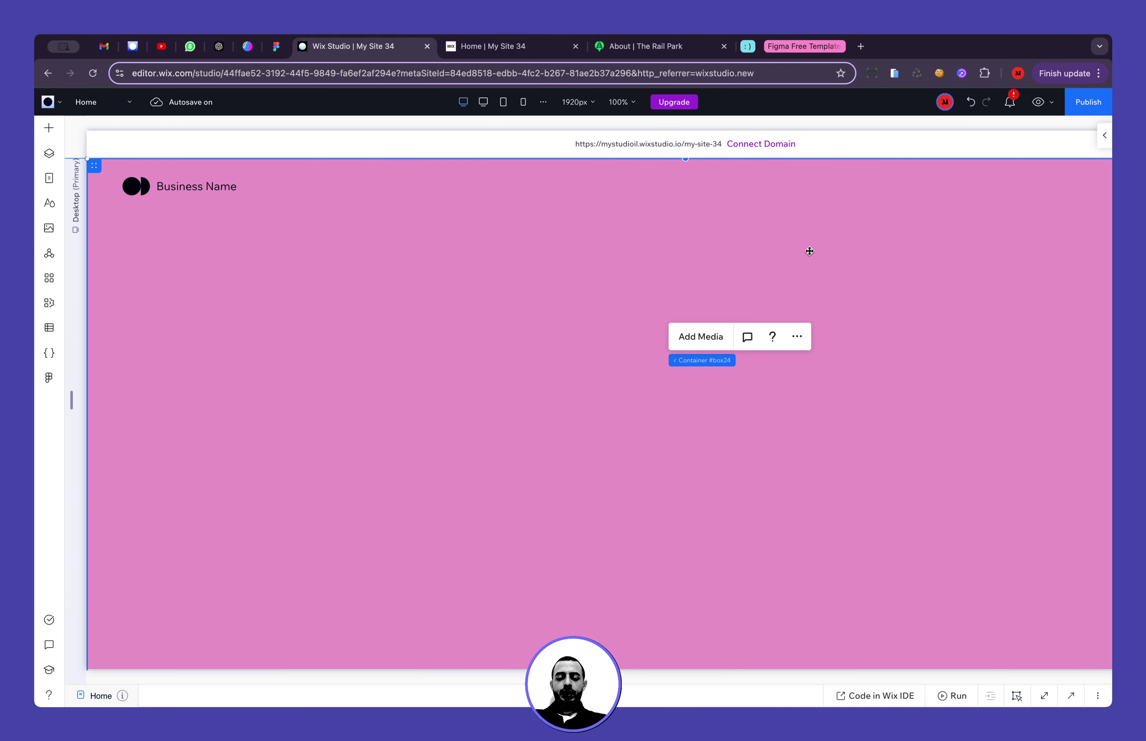
Set the pink inner container's corner radius to 999 px on all four corners
click(455, 343)
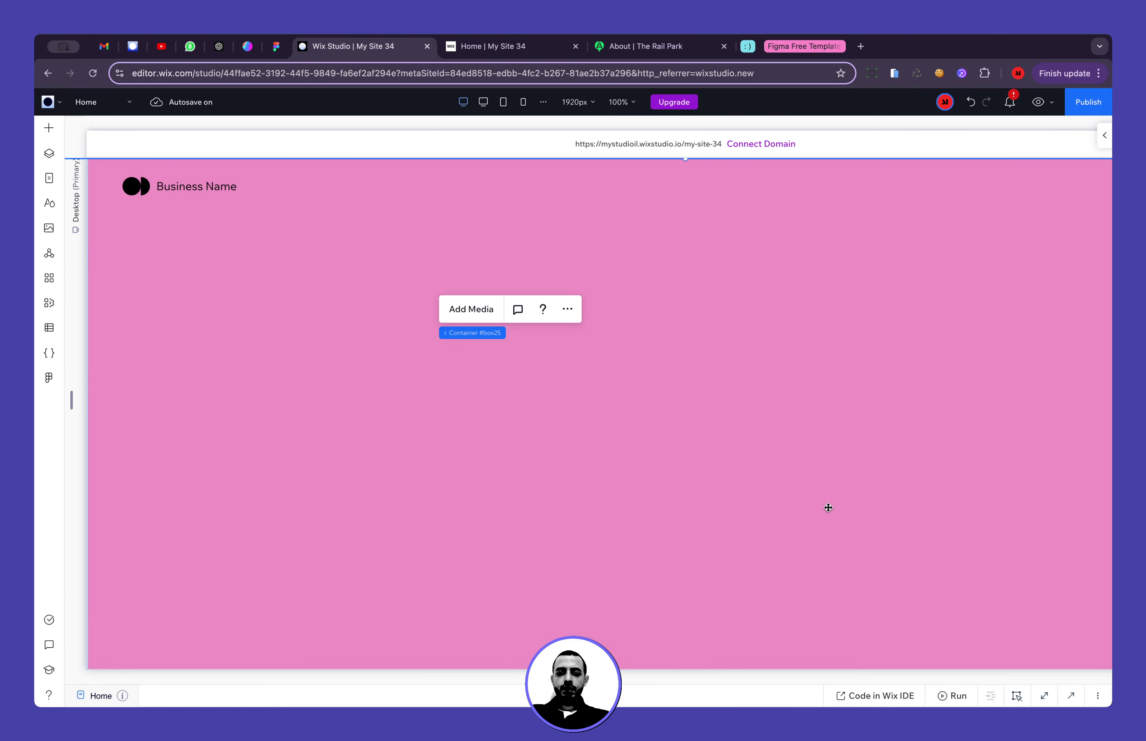
click(1072, 696)
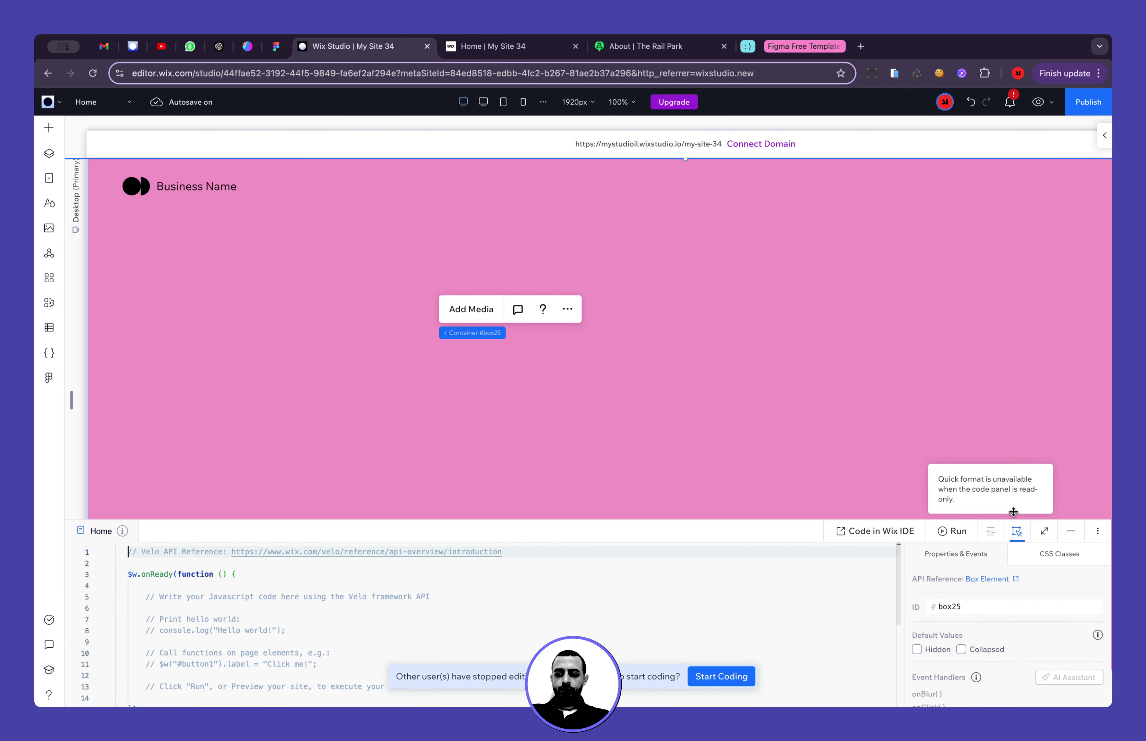
click(1063, 534)
click(1105, 135)
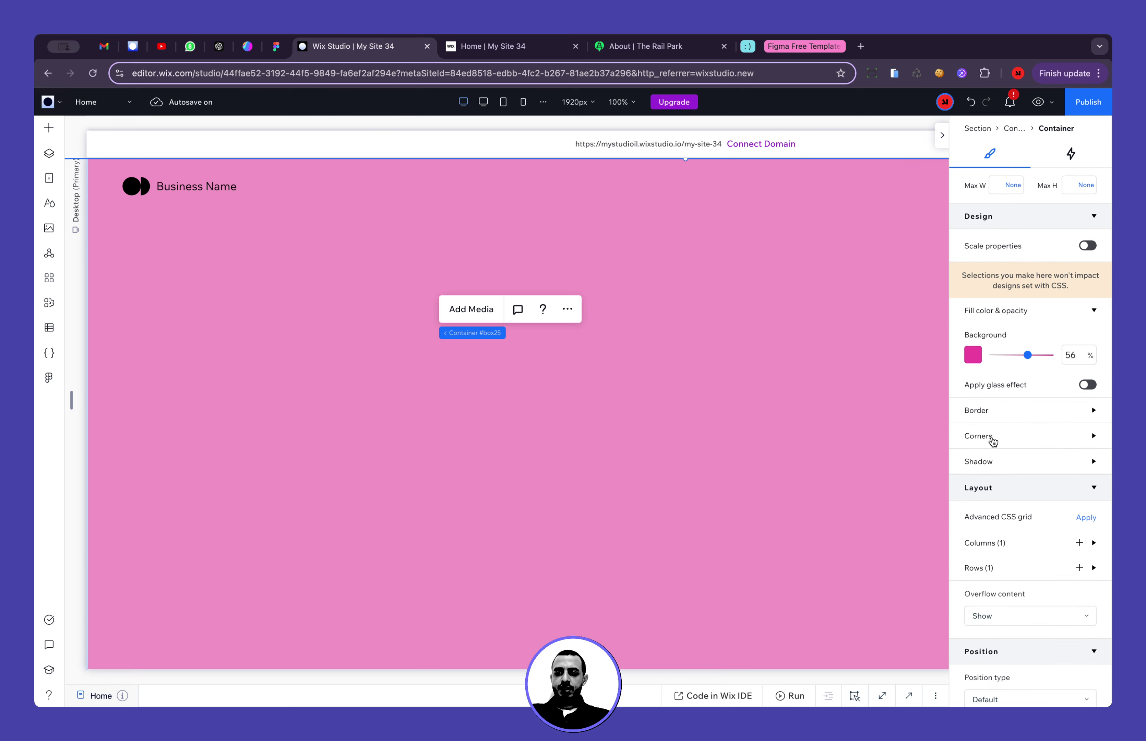
click(993, 441)
click(978, 478)
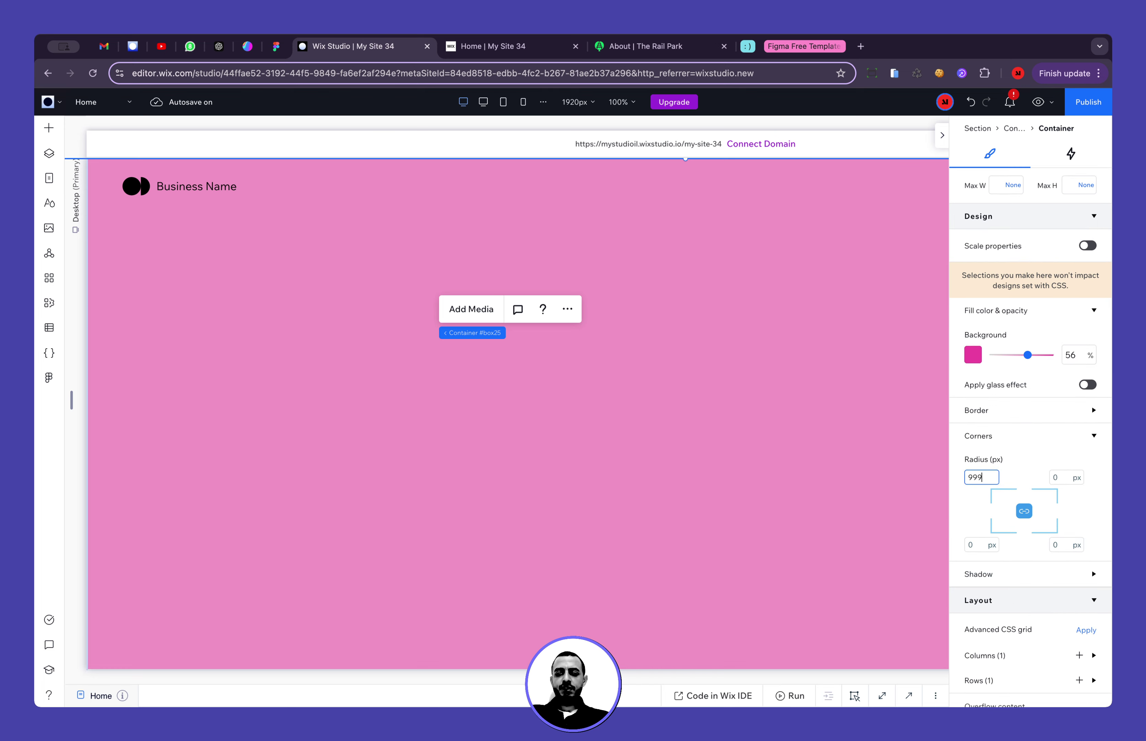
text(9999)
key(Return)
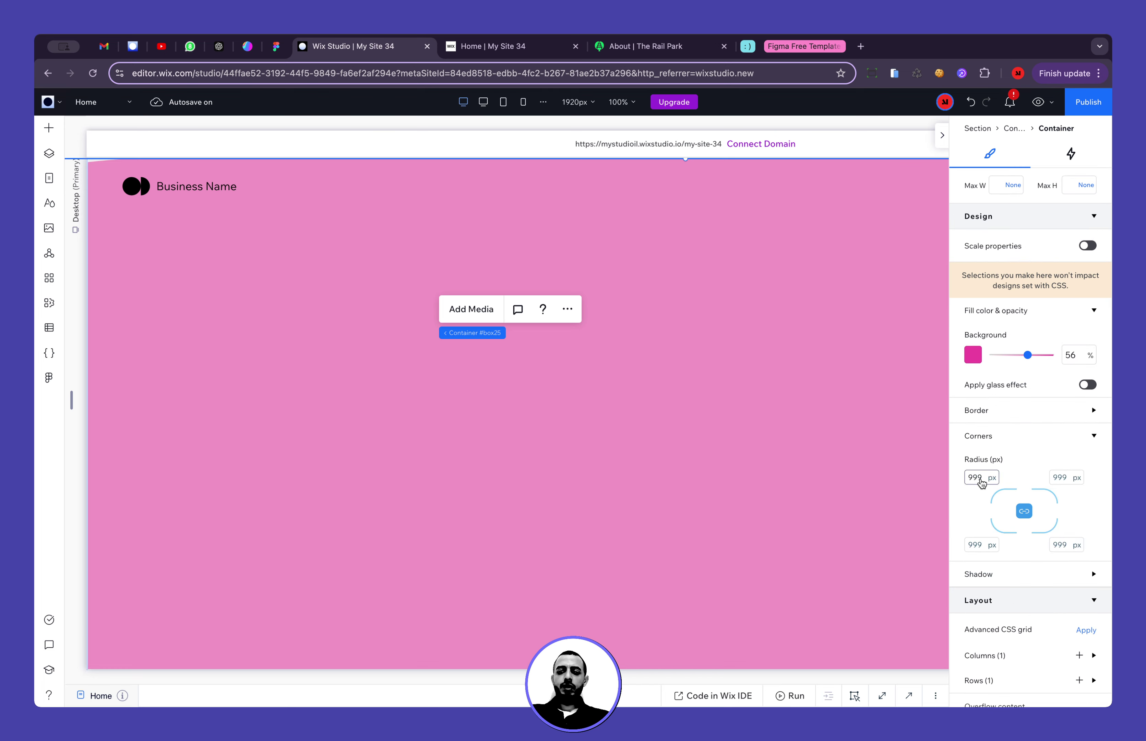
scroll(986, 482, up, 2)
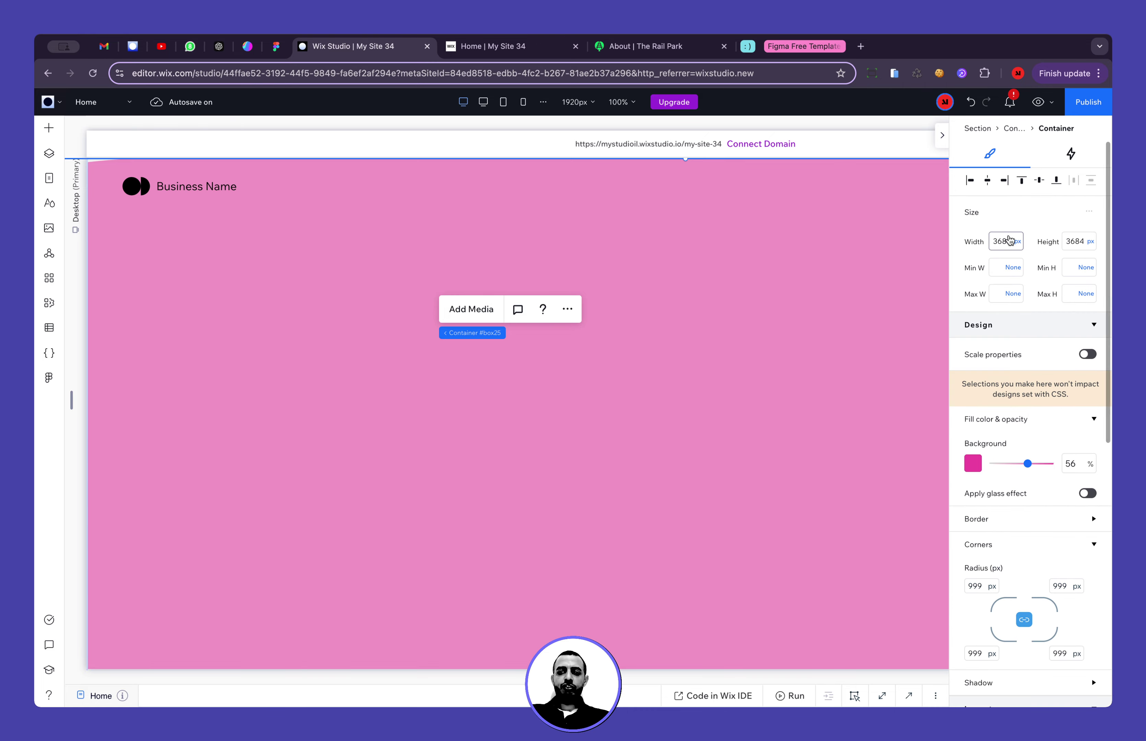
scroll(997, 245, down, 2)
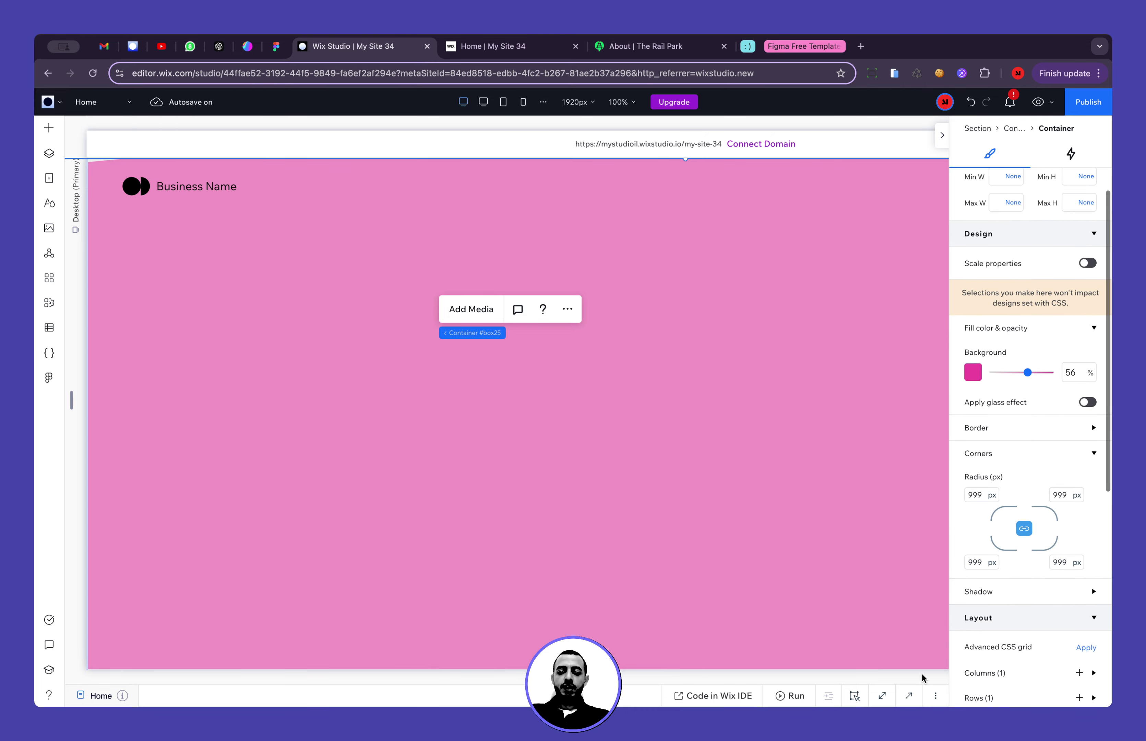
Start coding on the site and open global.css to examine the border-radius rule of the .my-circle class
click(910, 697)
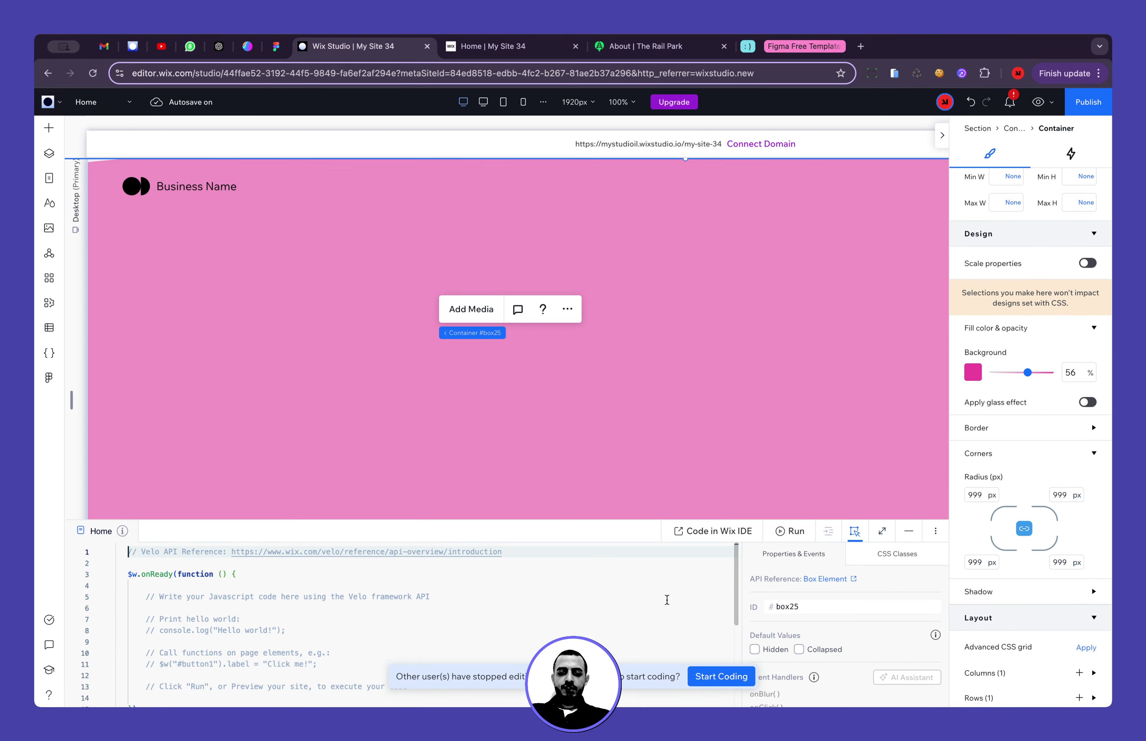
click(720, 680)
click(872, 556)
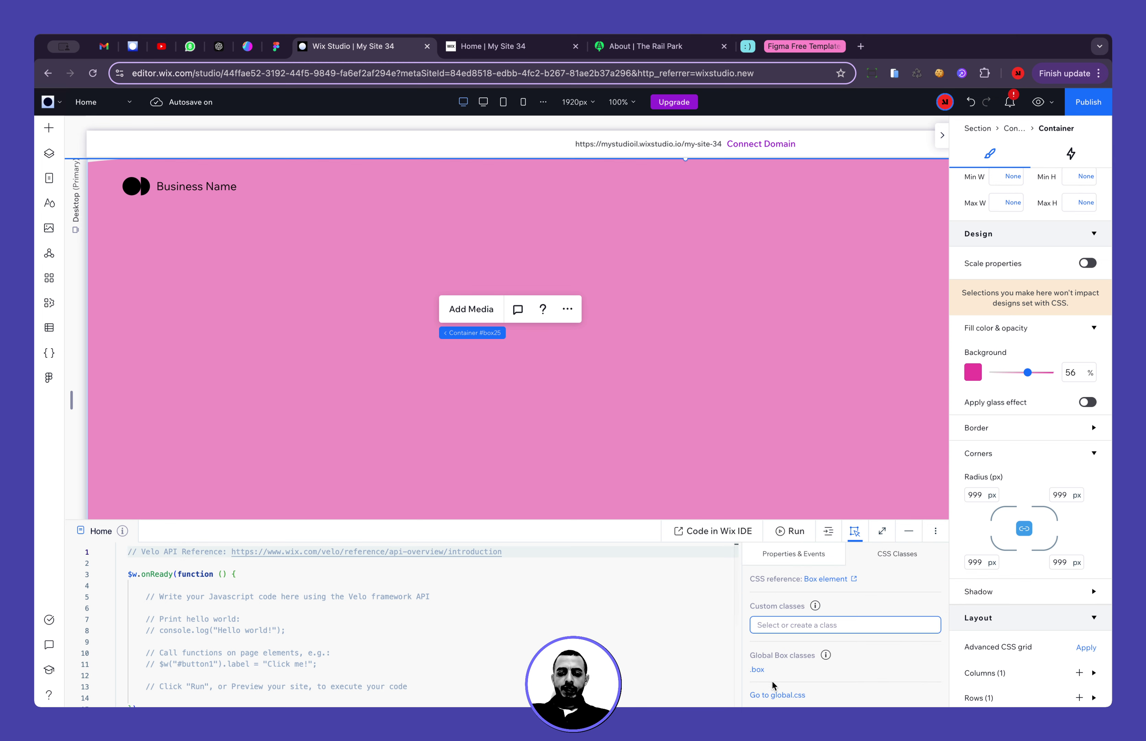
click(777, 695)
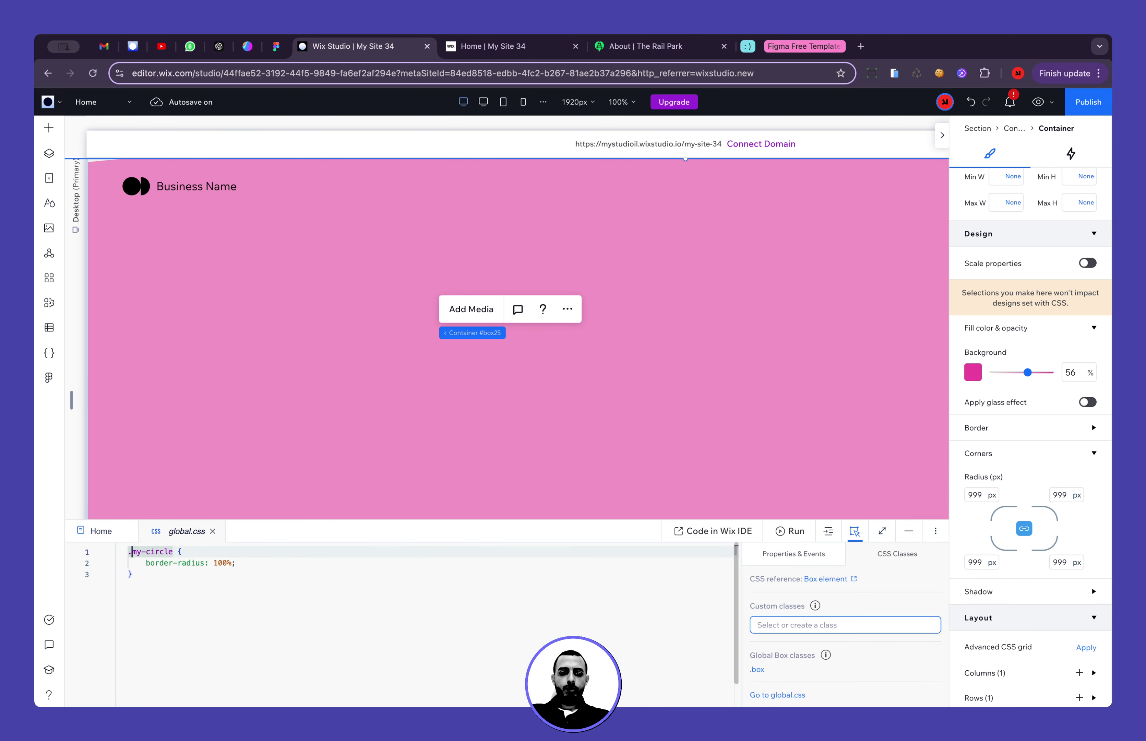
drag(131, 551, 266, 563)
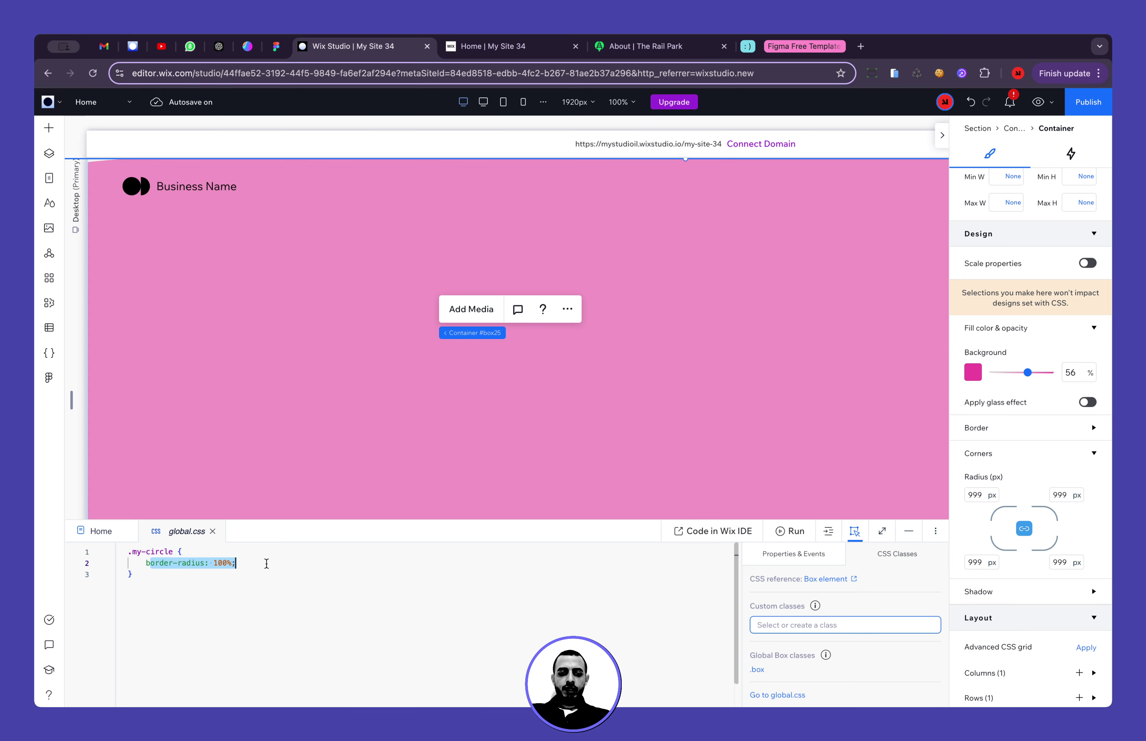
click(170, 552)
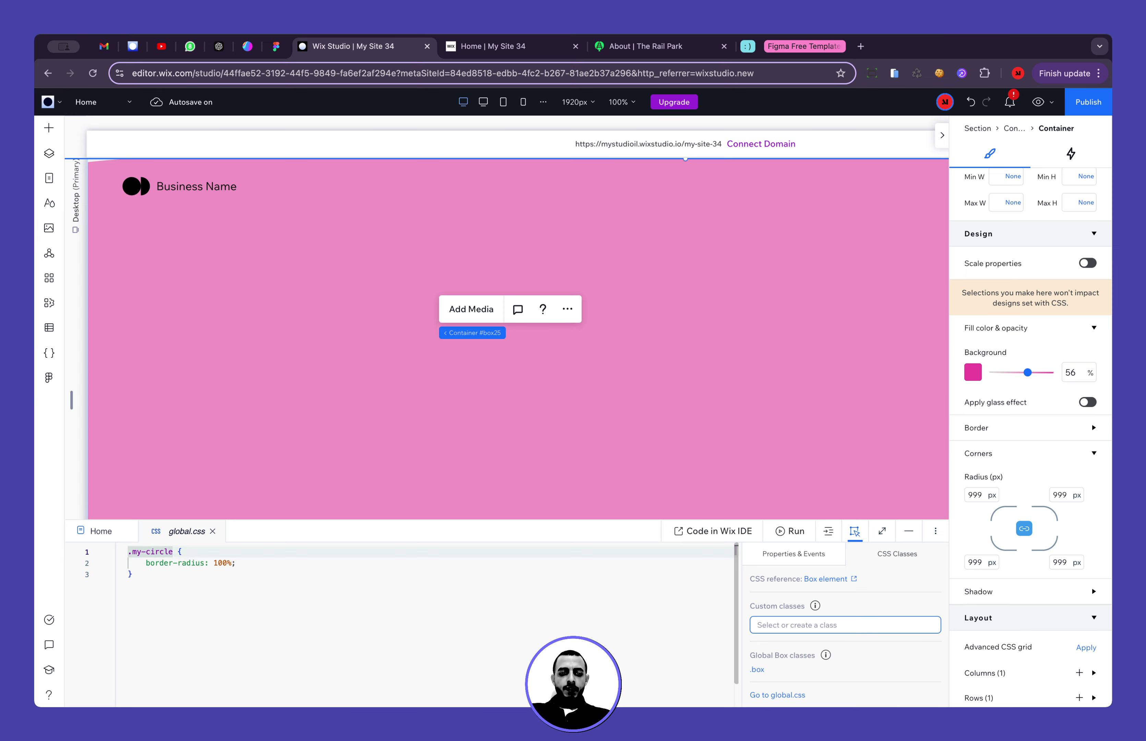
Assign the custom CSS class my-circle to the pink inner container and collapse the code area
click(795, 625)
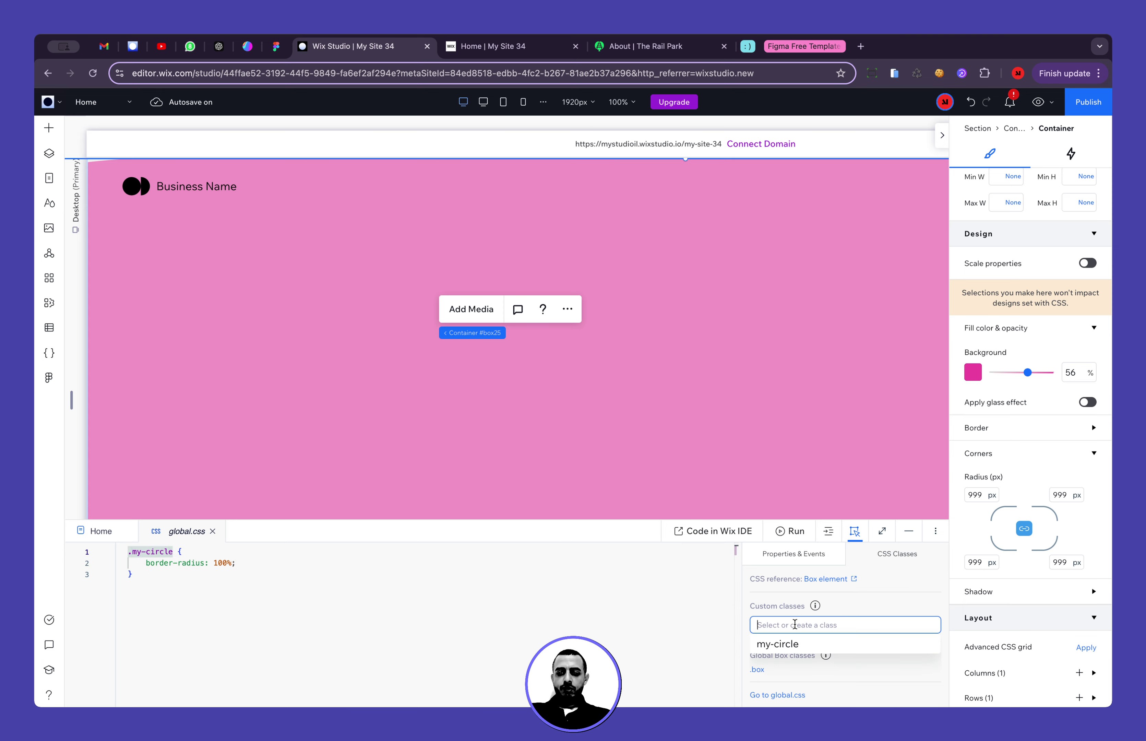
click(797, 644)
click(909, 531)
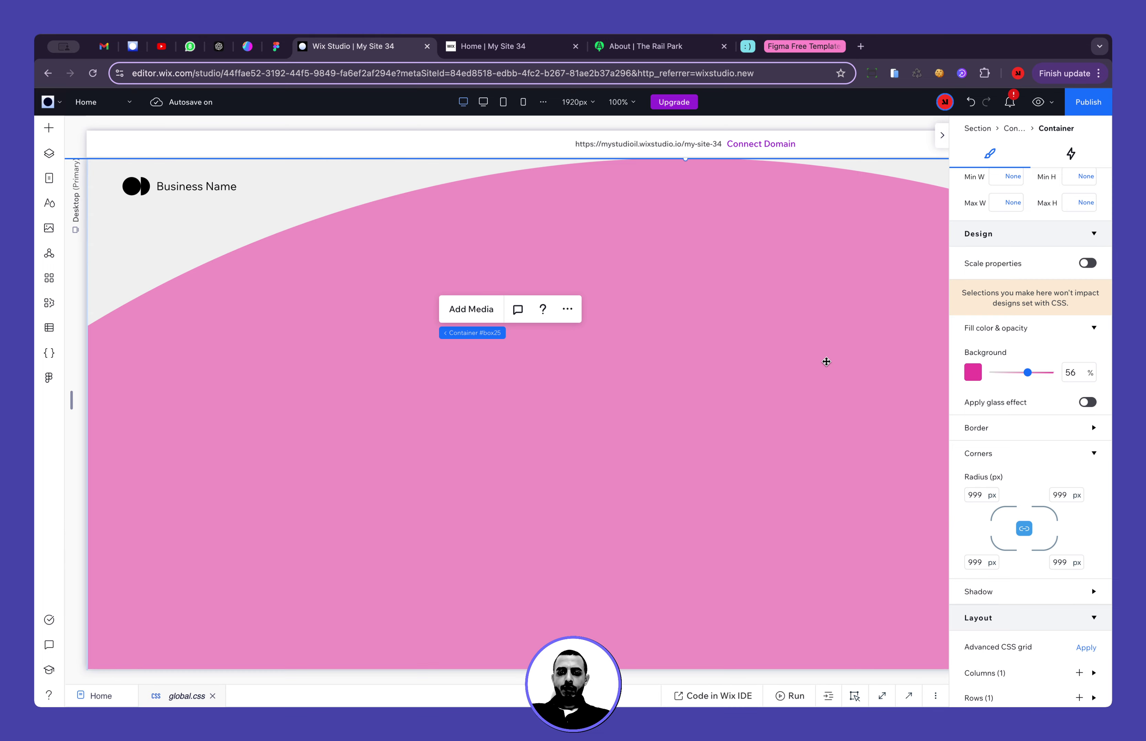
Set the page's overflow content to Show, and return it to Hide after checking the canvas
scroll(826, 362, right, 10)
scroll(713, 305, left, 10)
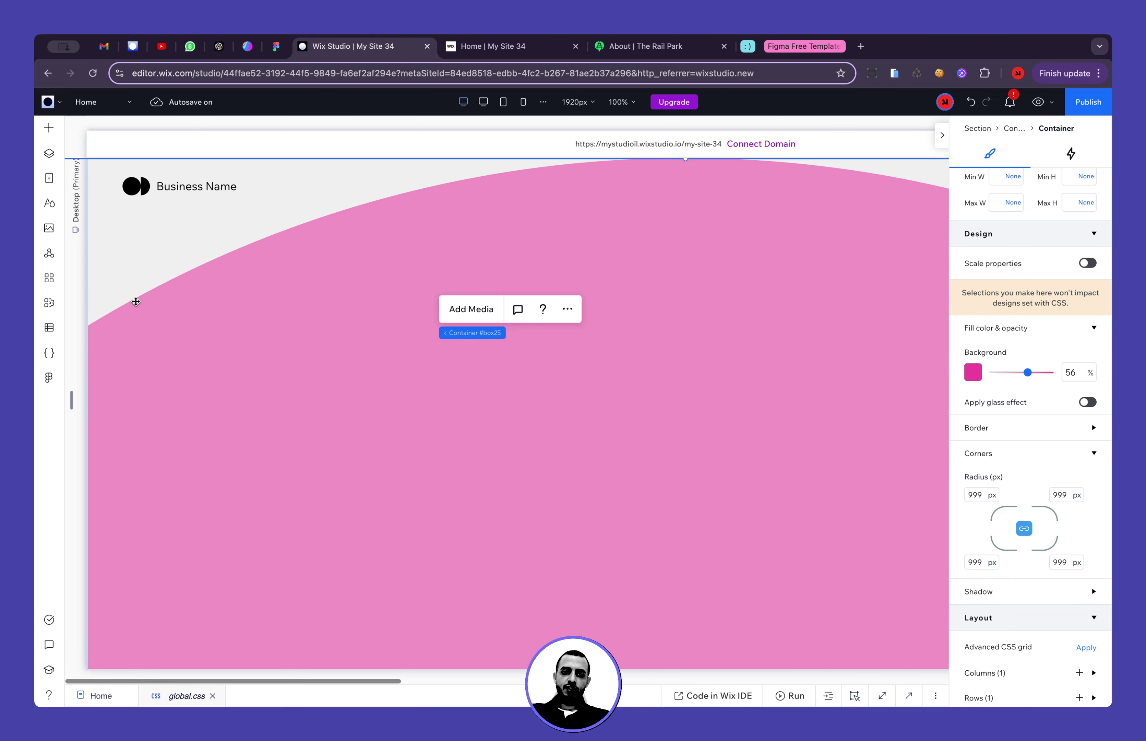
scroll(136, 301, down, 5)
scroll(136, 301, down, 5)
scroll(207, 295, up, 8)
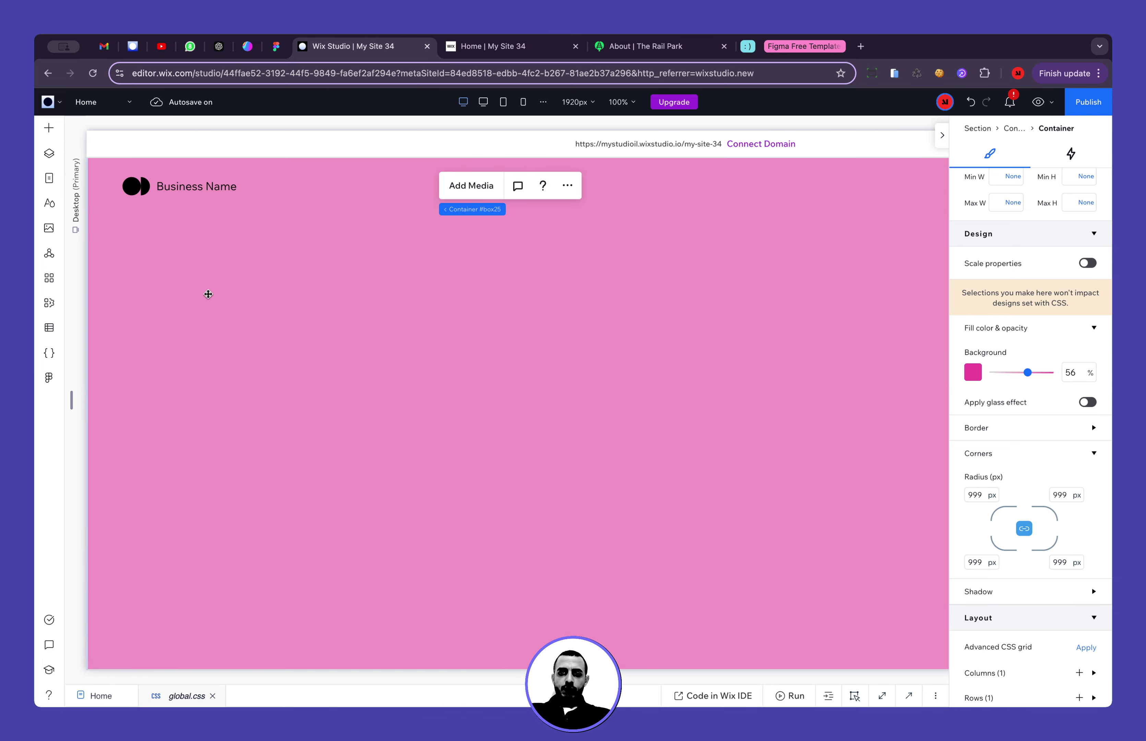
scroll(371, 267, right, 10)
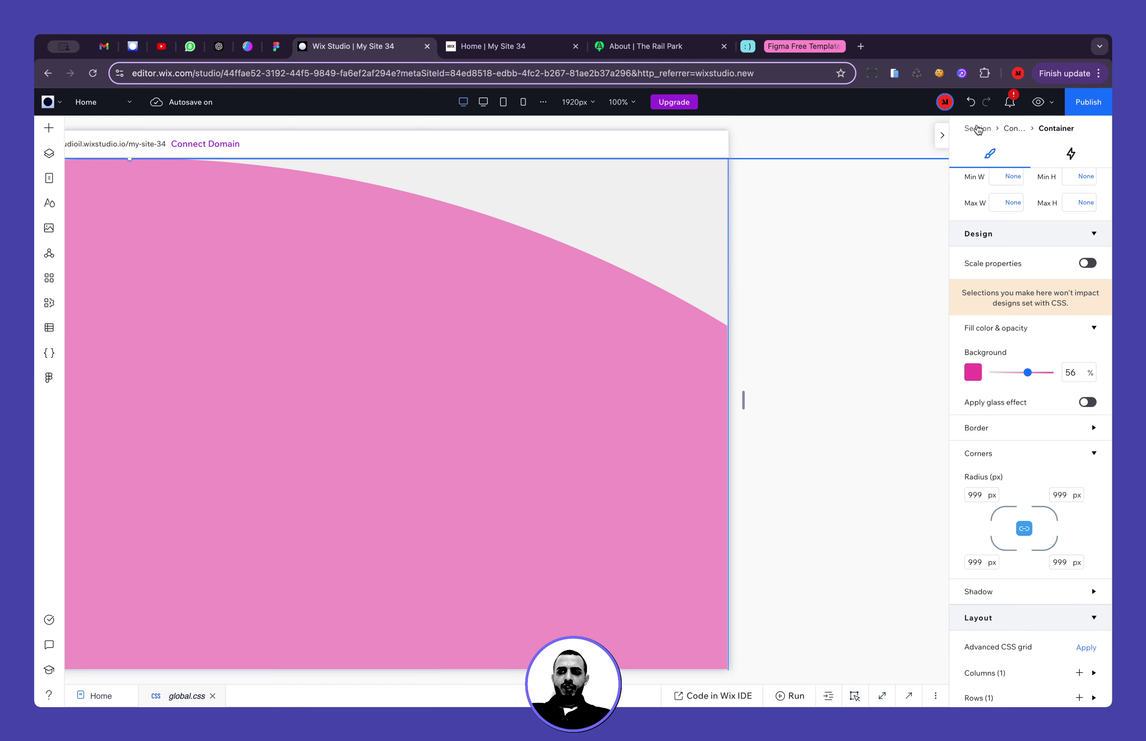
click(773, 222)
scroll(1013, 343, down, 1)
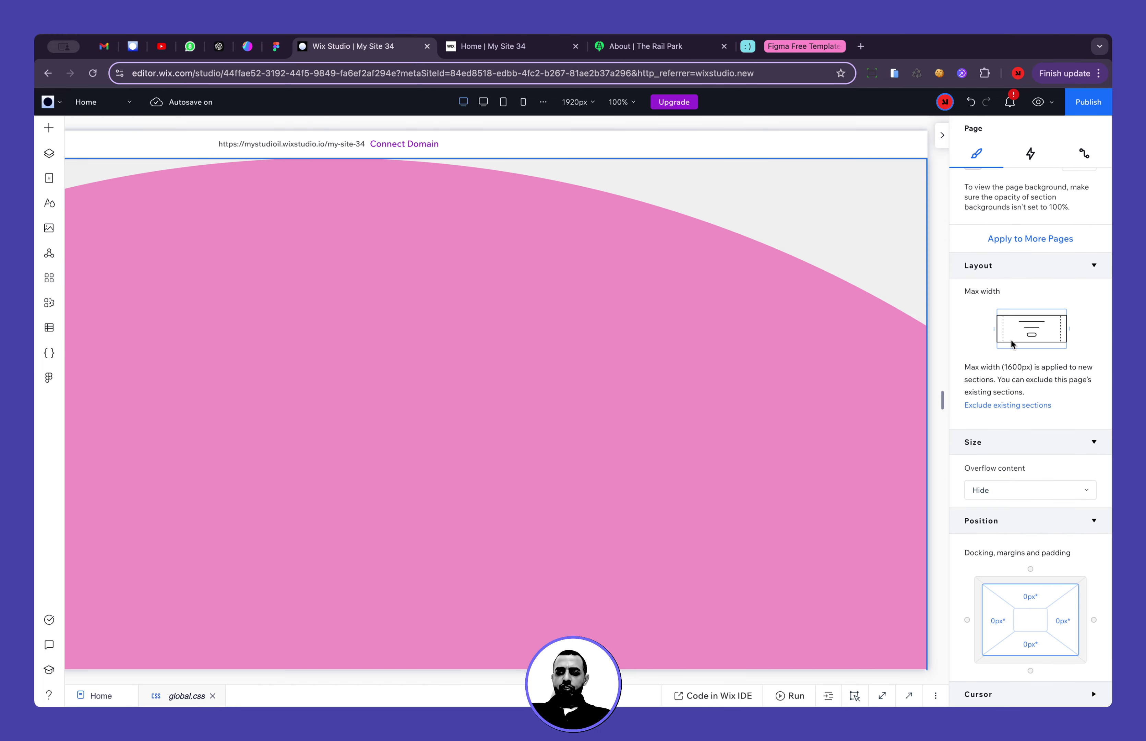
click(1003, 491)
click(1003, 471)
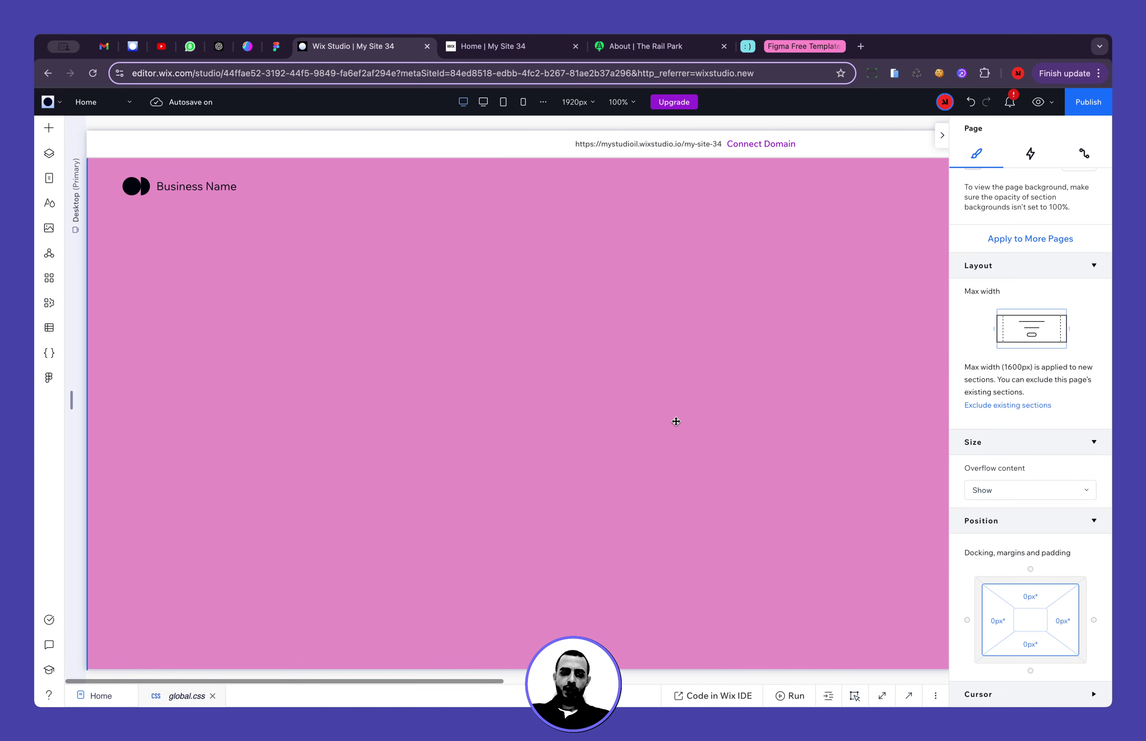
click(1040, 496)
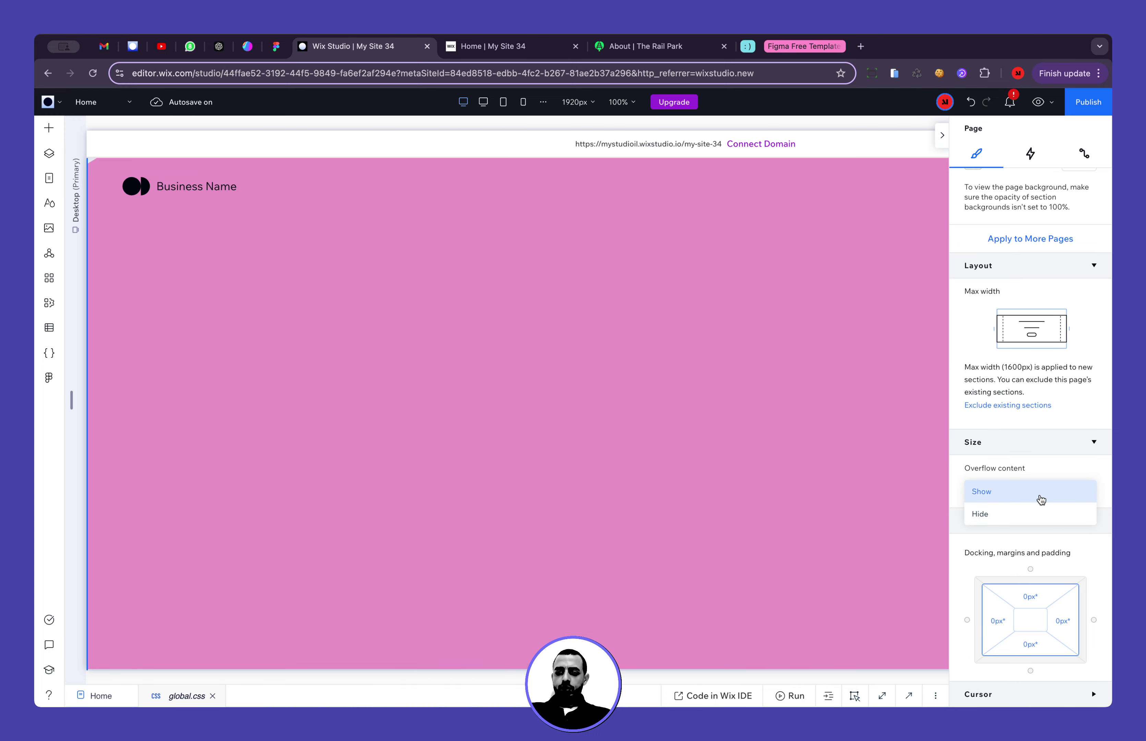
click(1036, 515)
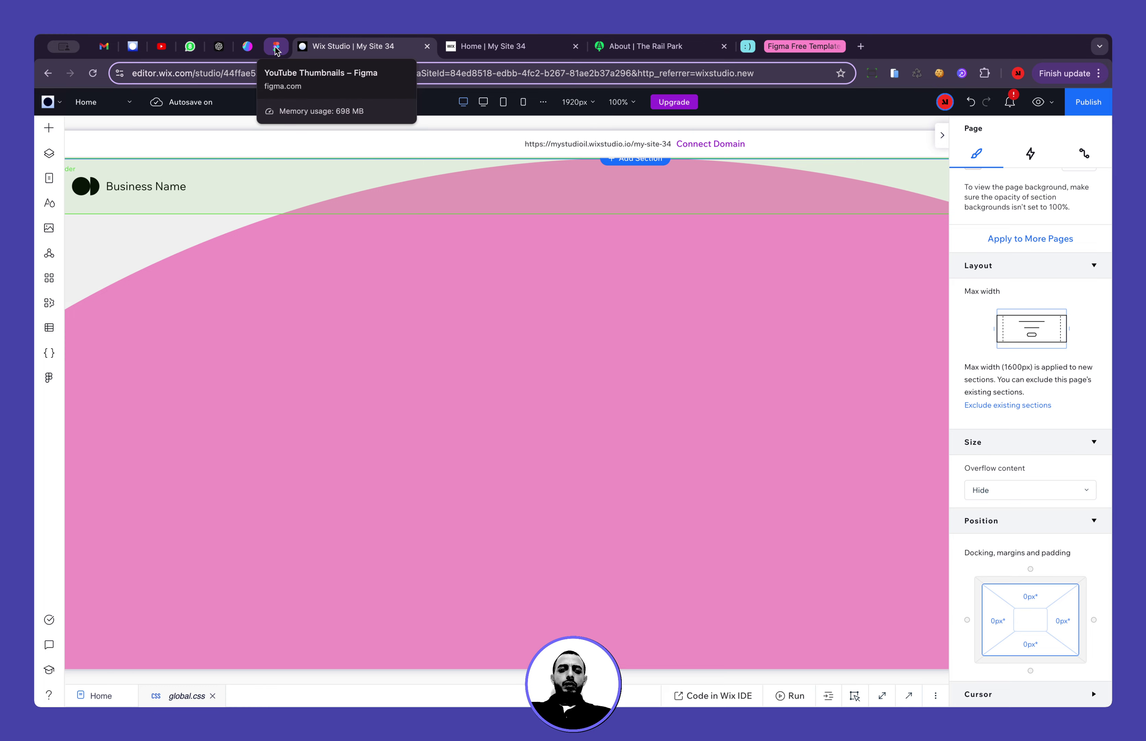
Rename the container inside the first section's Circle Wrapper (Sticky) layer as Circle
click(49, 154)
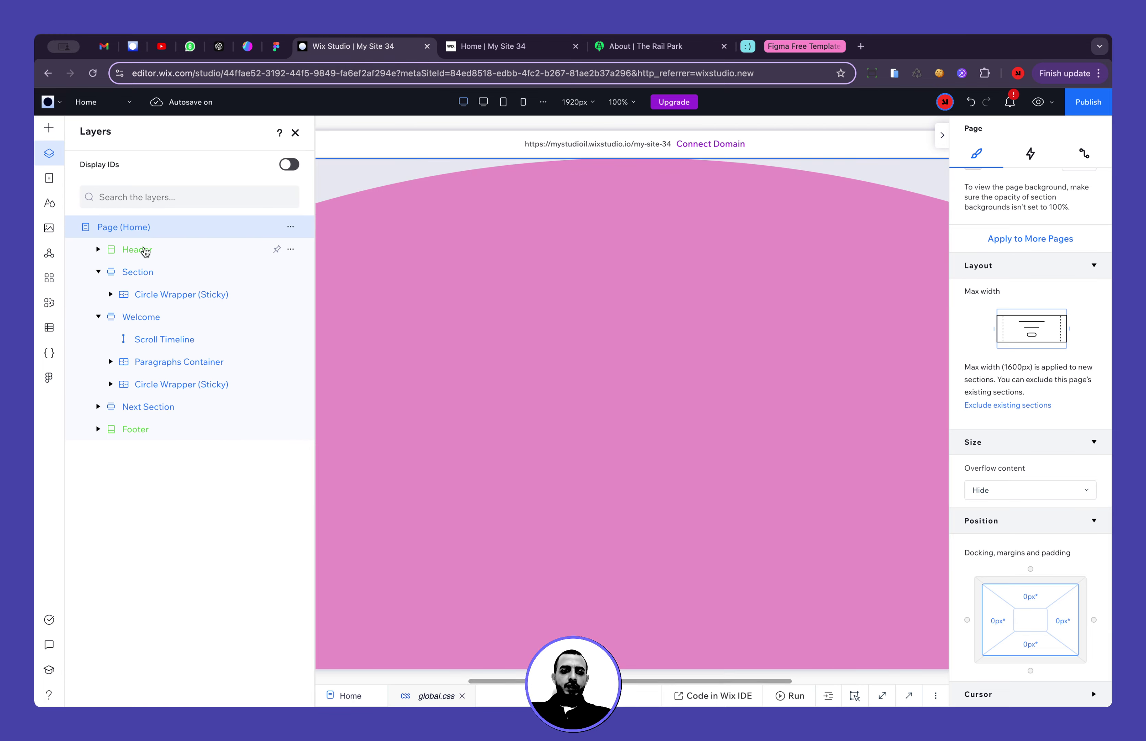
click(111, 294)
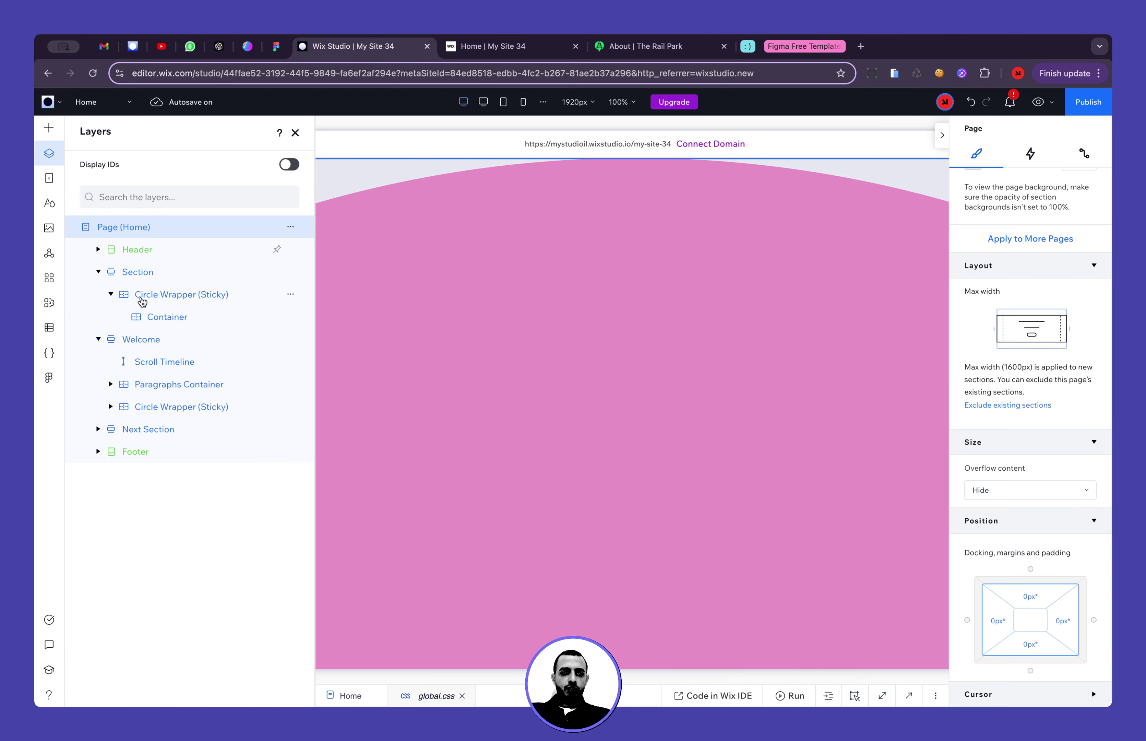
double_click(164, 316)
text(Co)
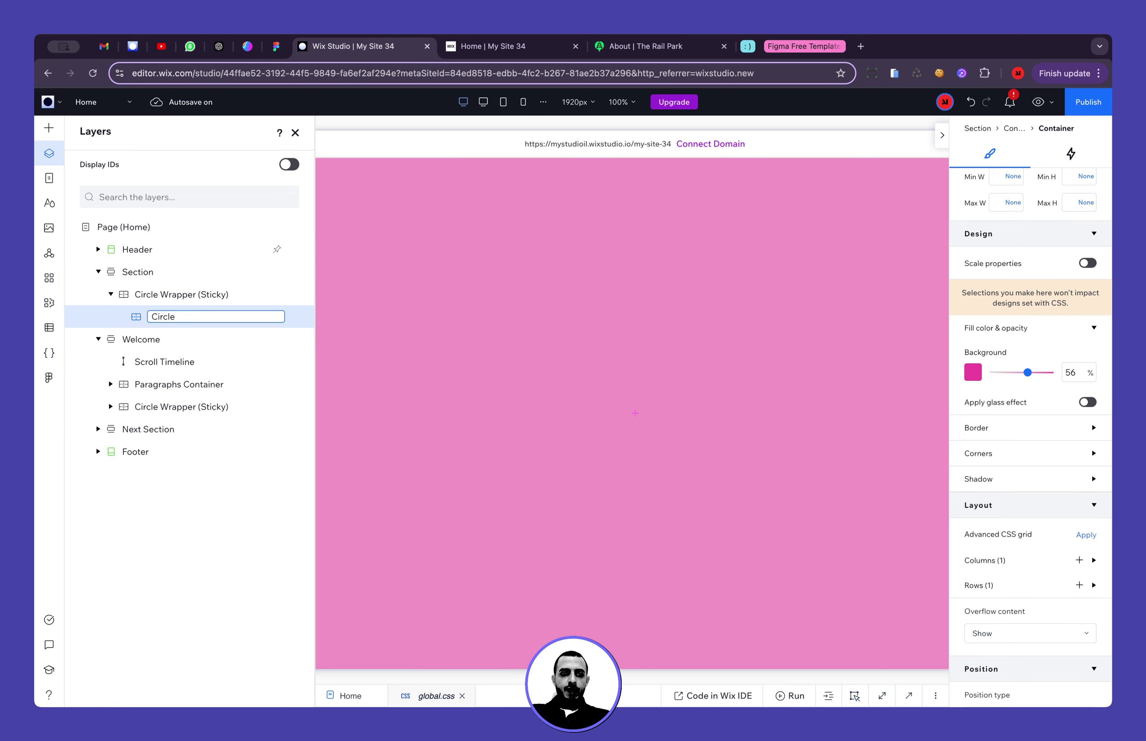
key(Return)
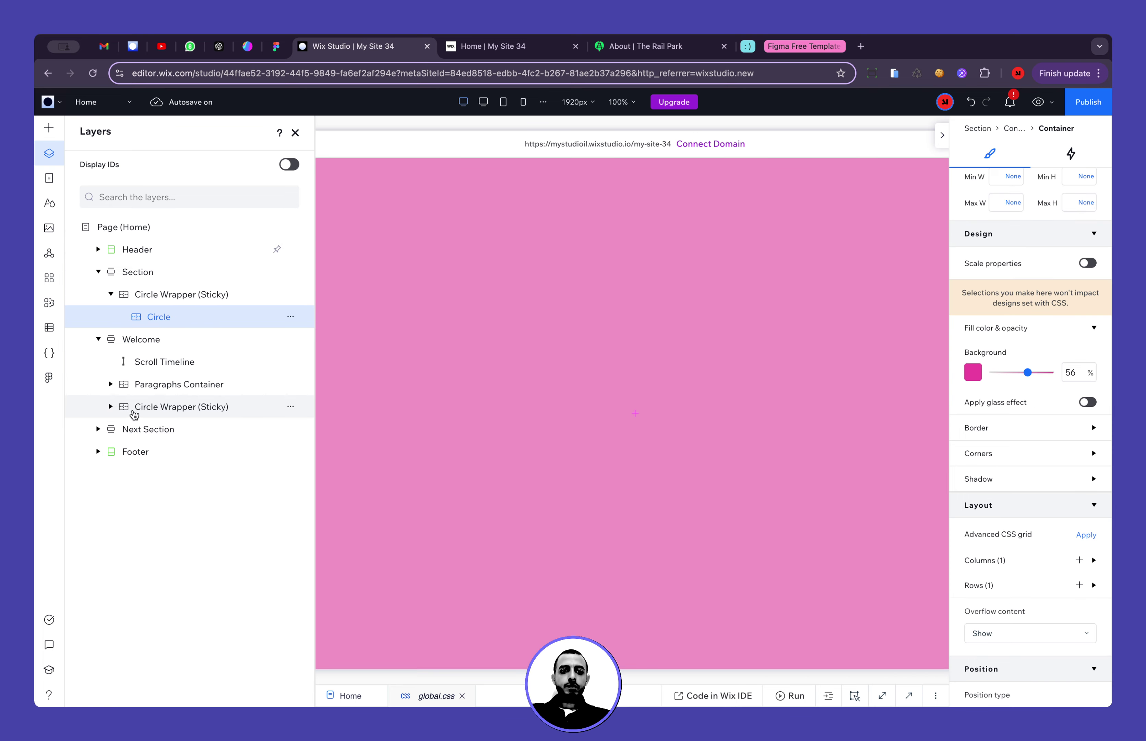
Examine the scroll effect on the Welcome section's Circle layer and the rotating gallery on the published site
click(110, 407)
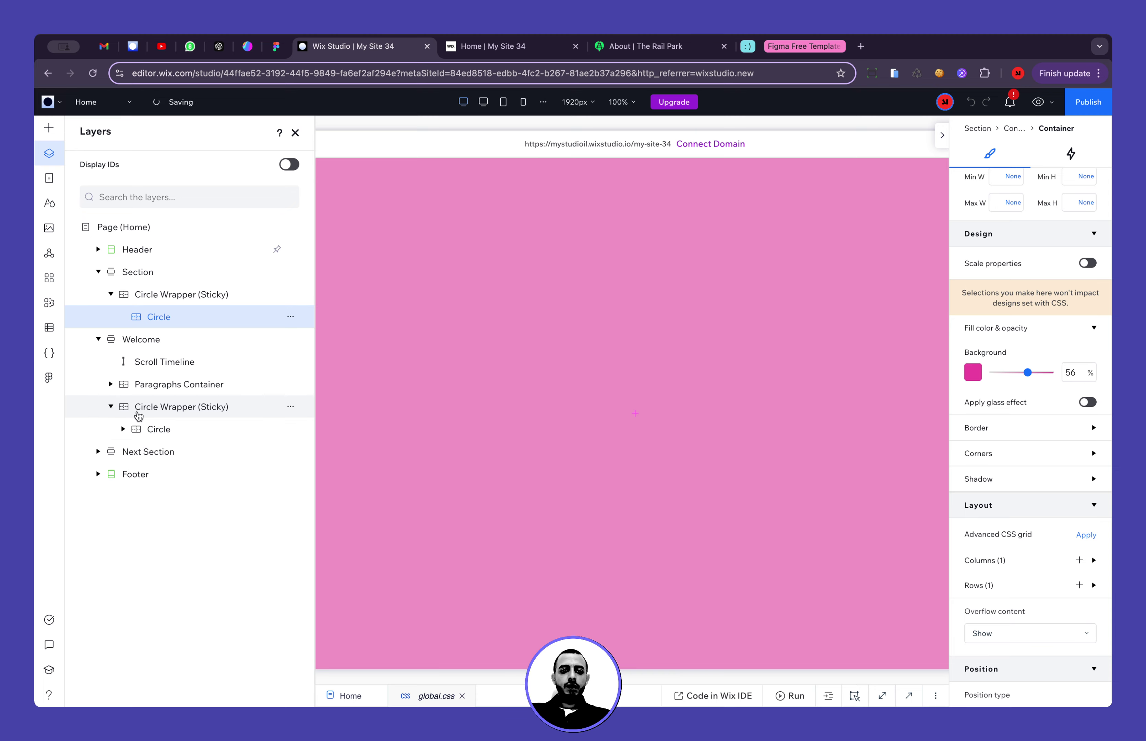
click(161, 430)
click(1071, 153)
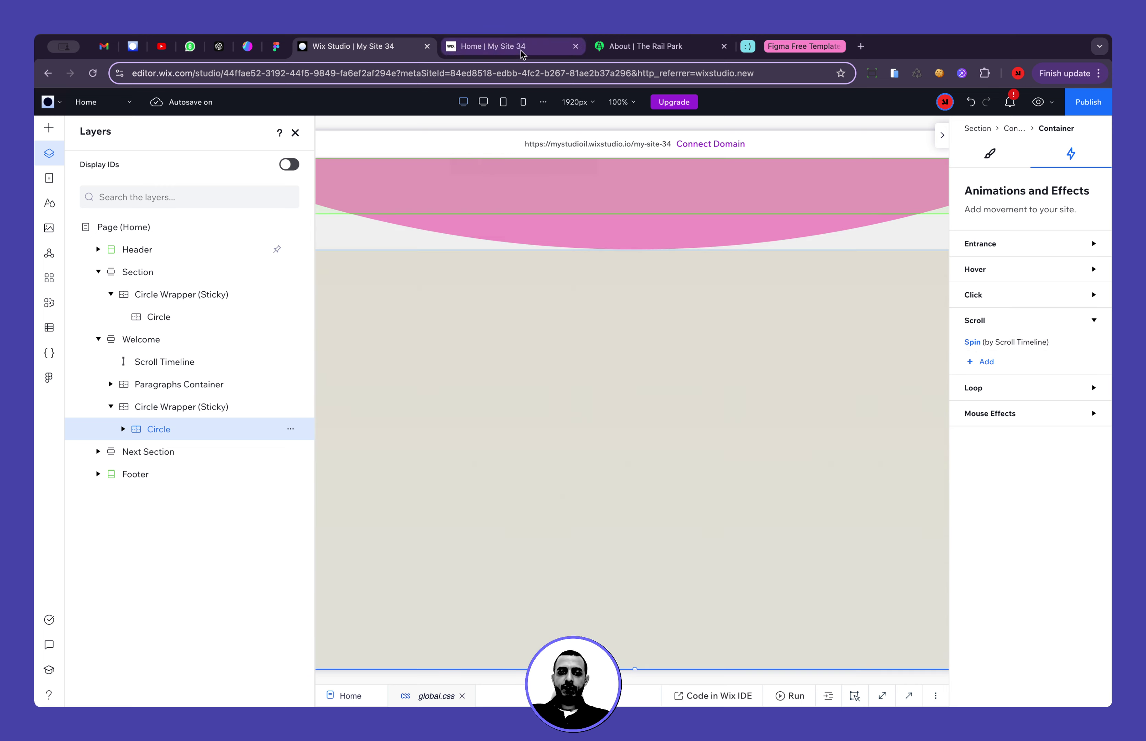
click(491, 46)
scroll(587, 294, down, 3)
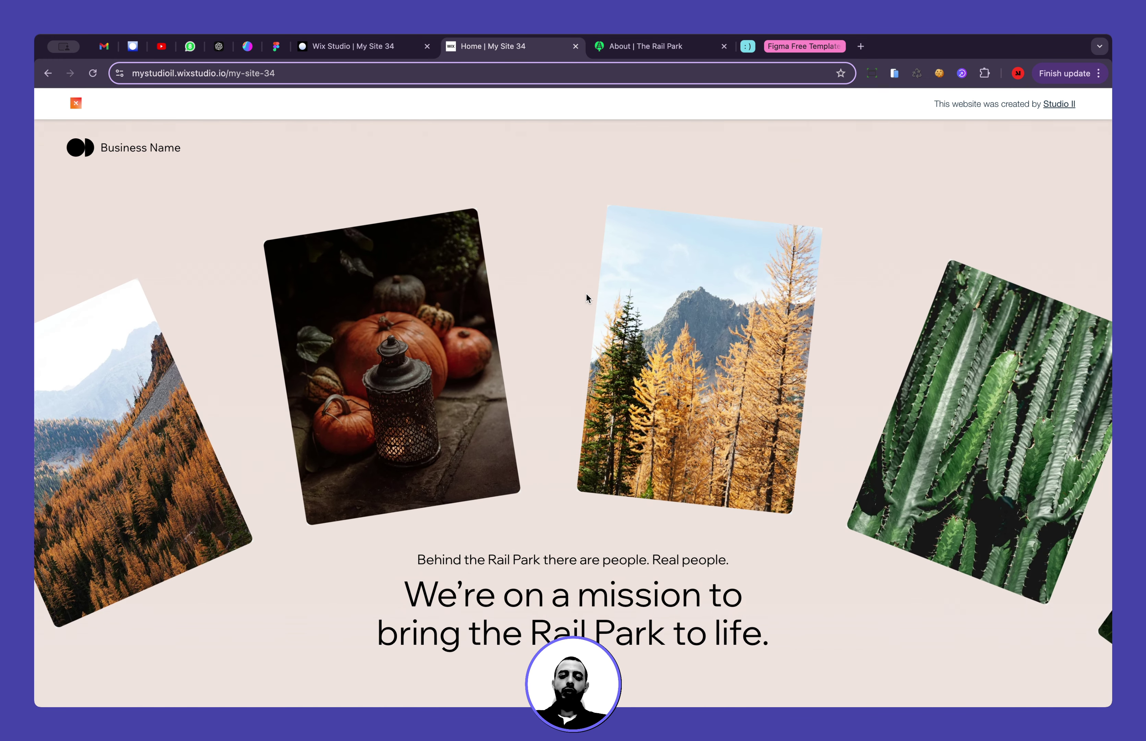
click(381, 48)
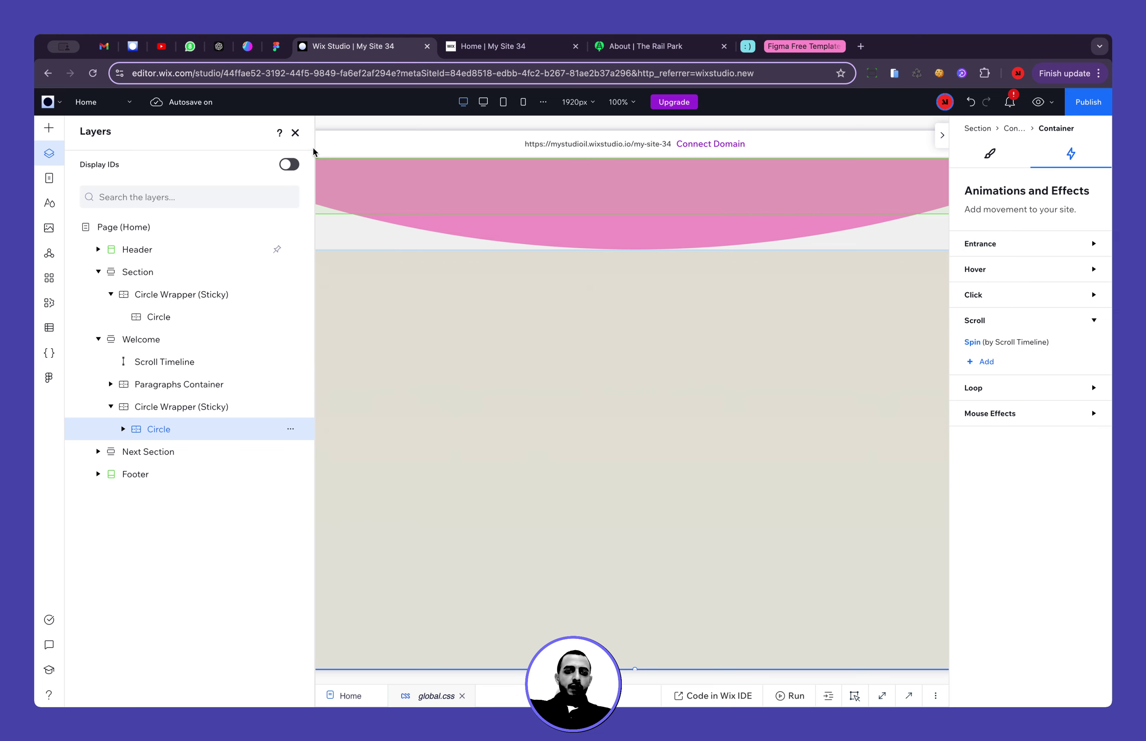
Select the pink circle container in the first section, dock it to the top and set its top margin to 500 px
click(296, 133)
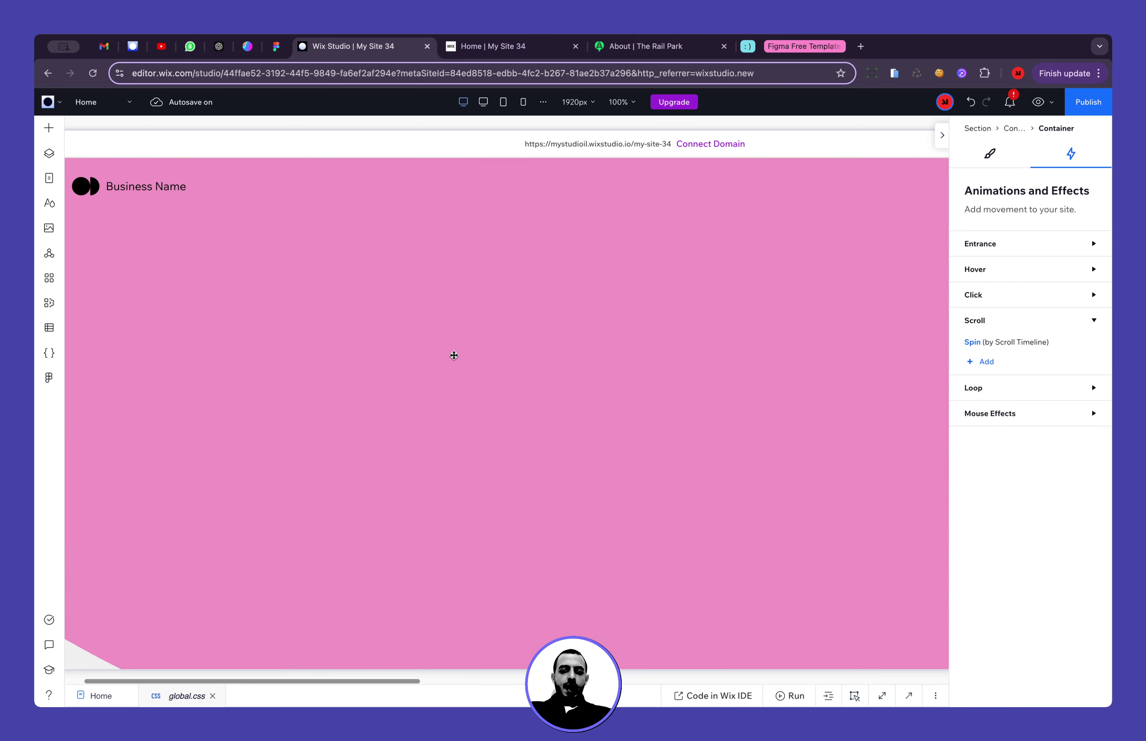
click(454, 355)
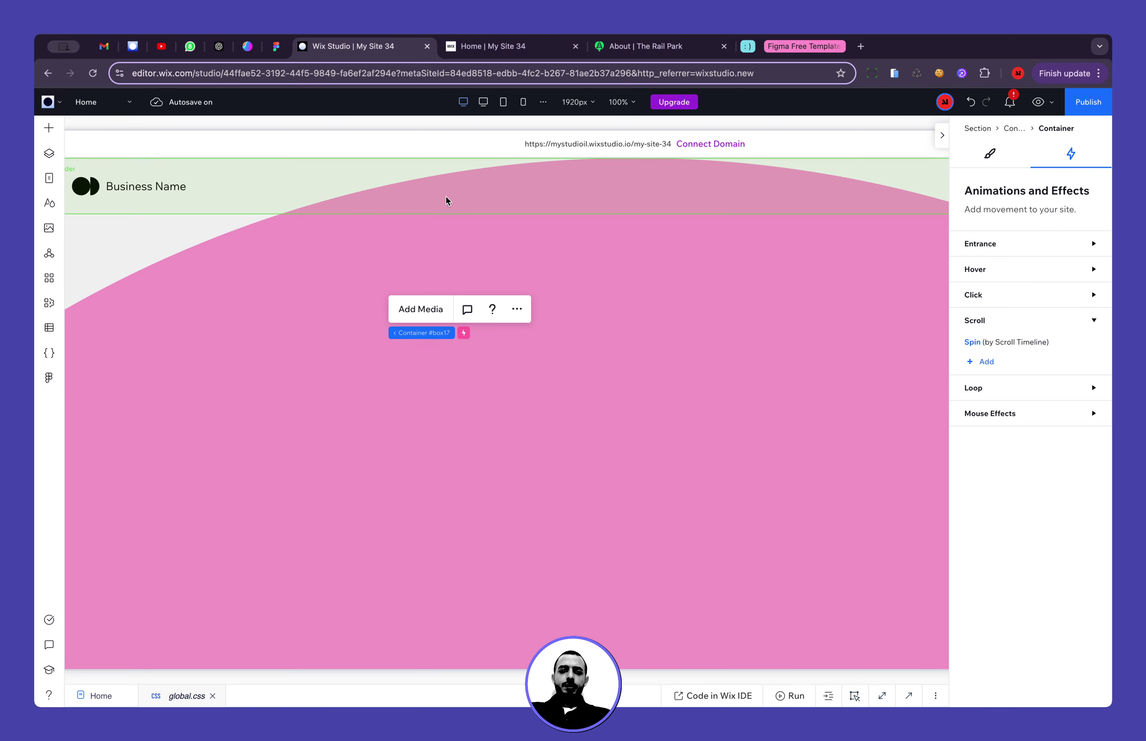
click(540, 295)
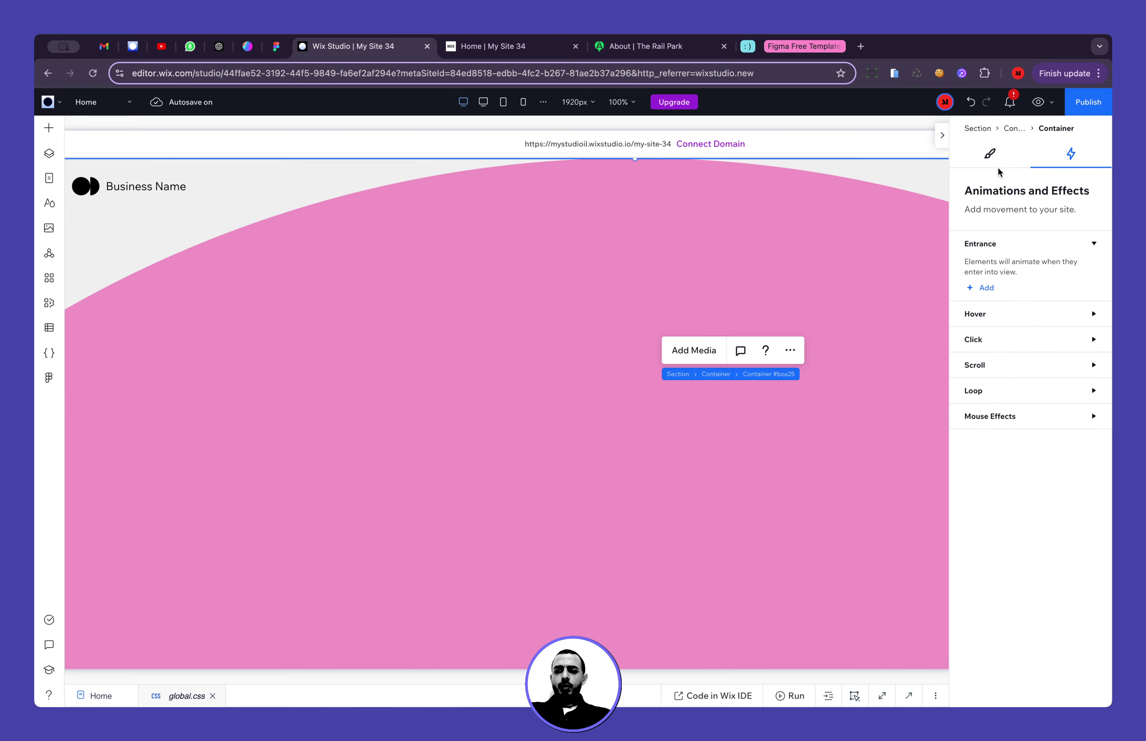
click(990, 154)
scroll(994, 261, down, 8)
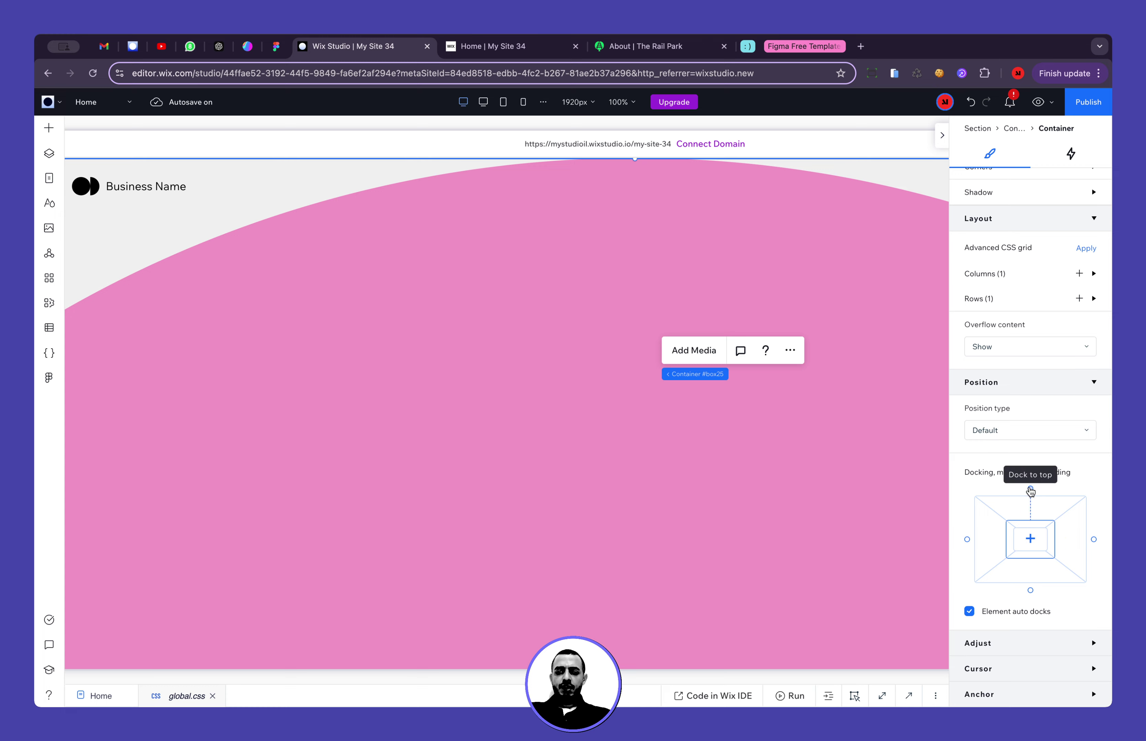
click(1037, 517)
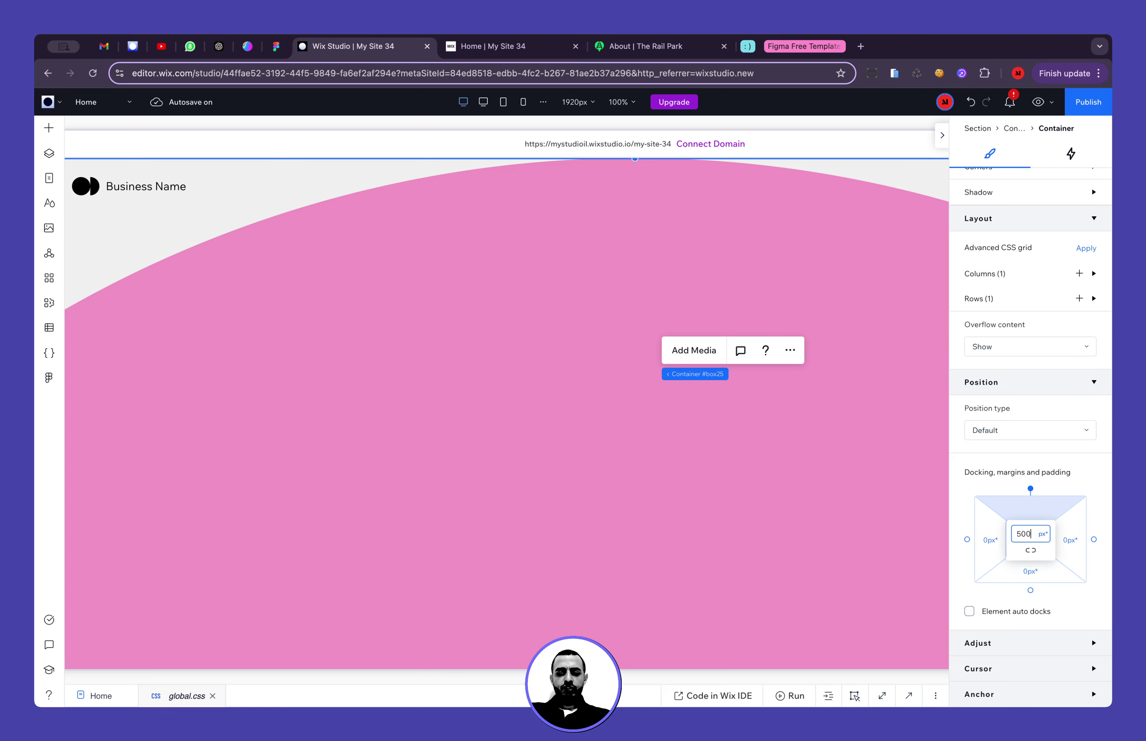
key(Return)
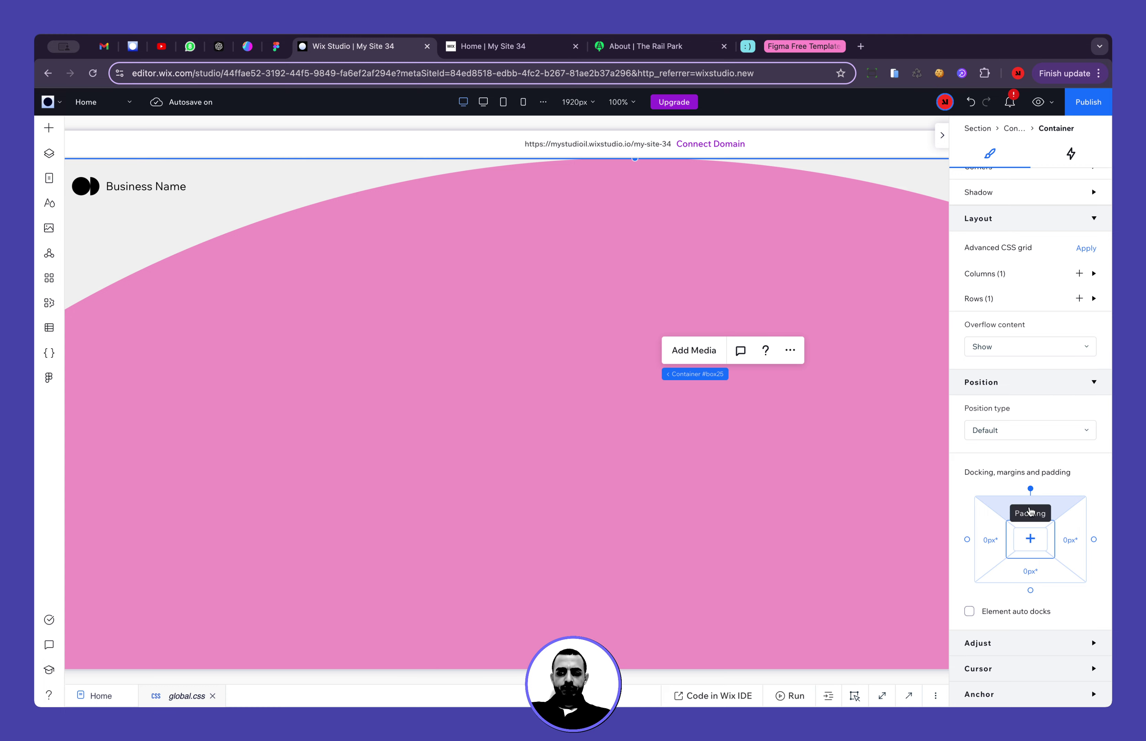
Apply a 500 px top margin to the top-docked pink circle container
click(1031, 511)
key(Return)
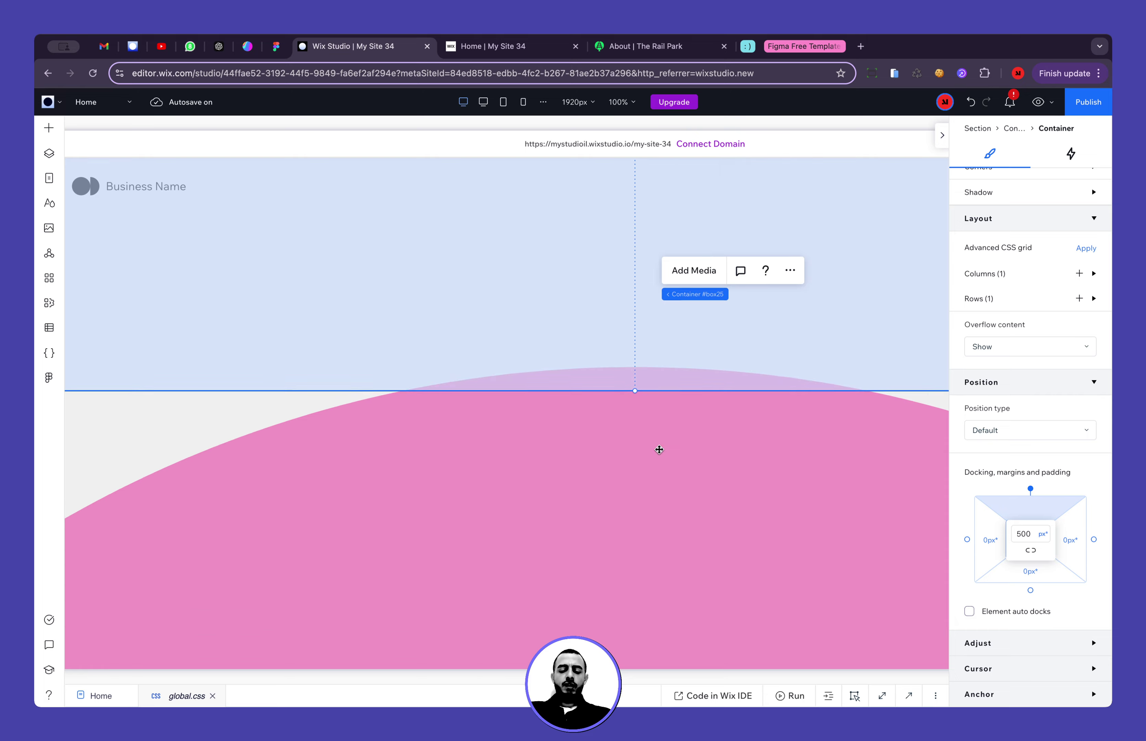
scroll(657, 450, down, 5)
scroll(659, 449, up, 3)
scroll(660, 449, left, 2)
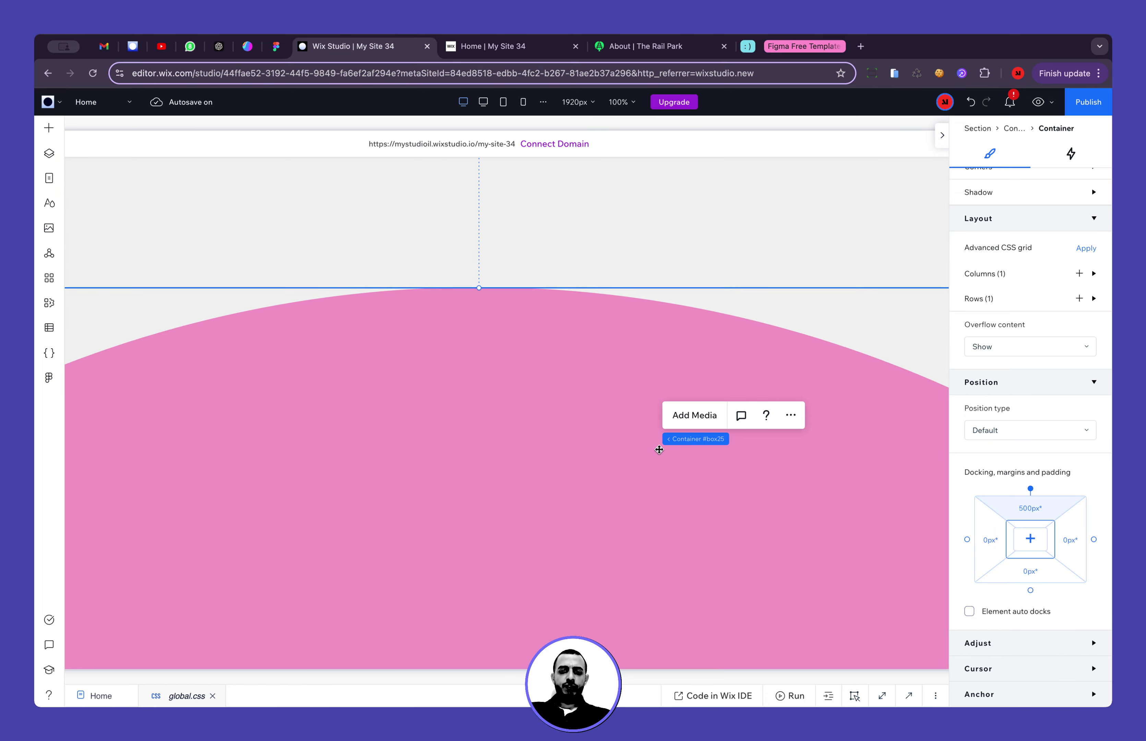
Switch to the Figma Circle Gallery design, copy the width of the purple rectangle above the ellipse, and return to Wix Studio
click(274, 46)
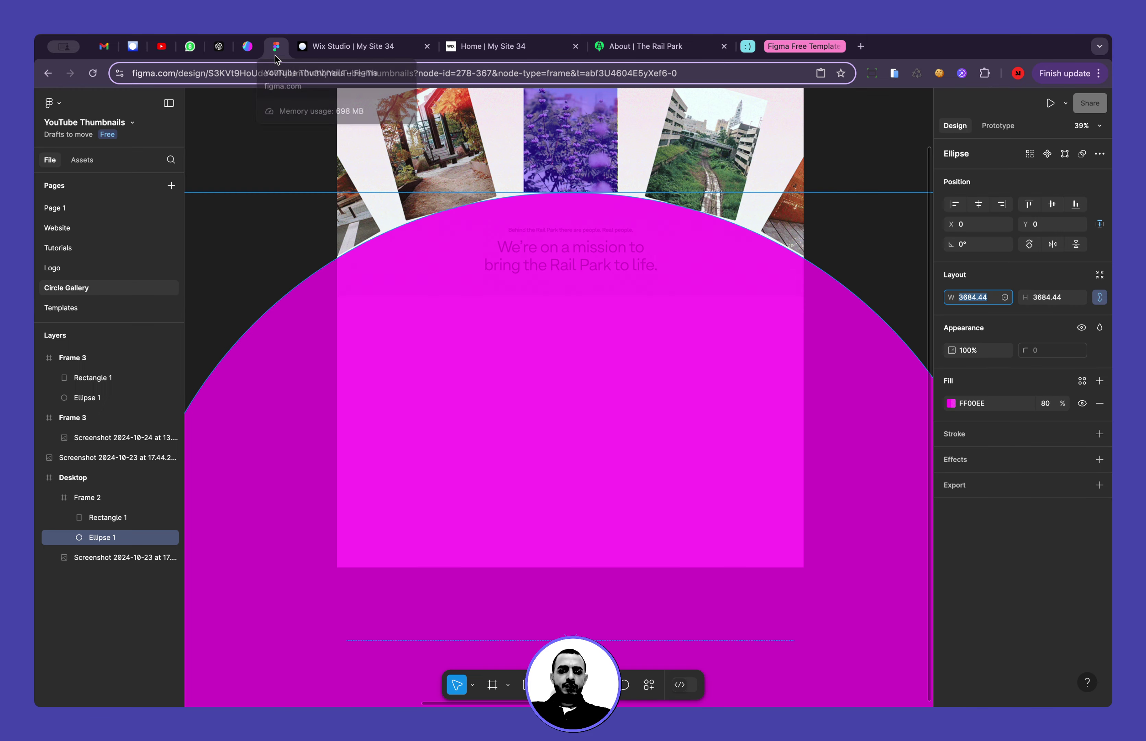
scroll(424, 291, up, 5)
click(304, 174)
scroll(528, 226, down, 2)
scroll(528, 226, right, 3)
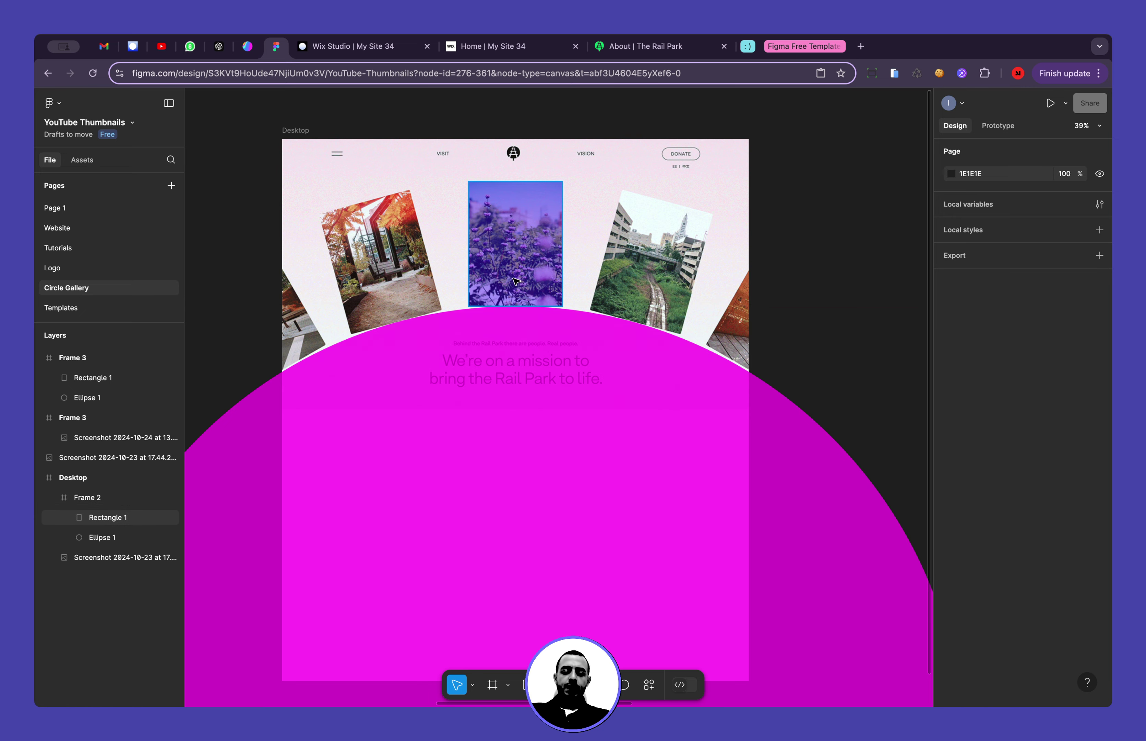
scroll(508, 284, up, 5)
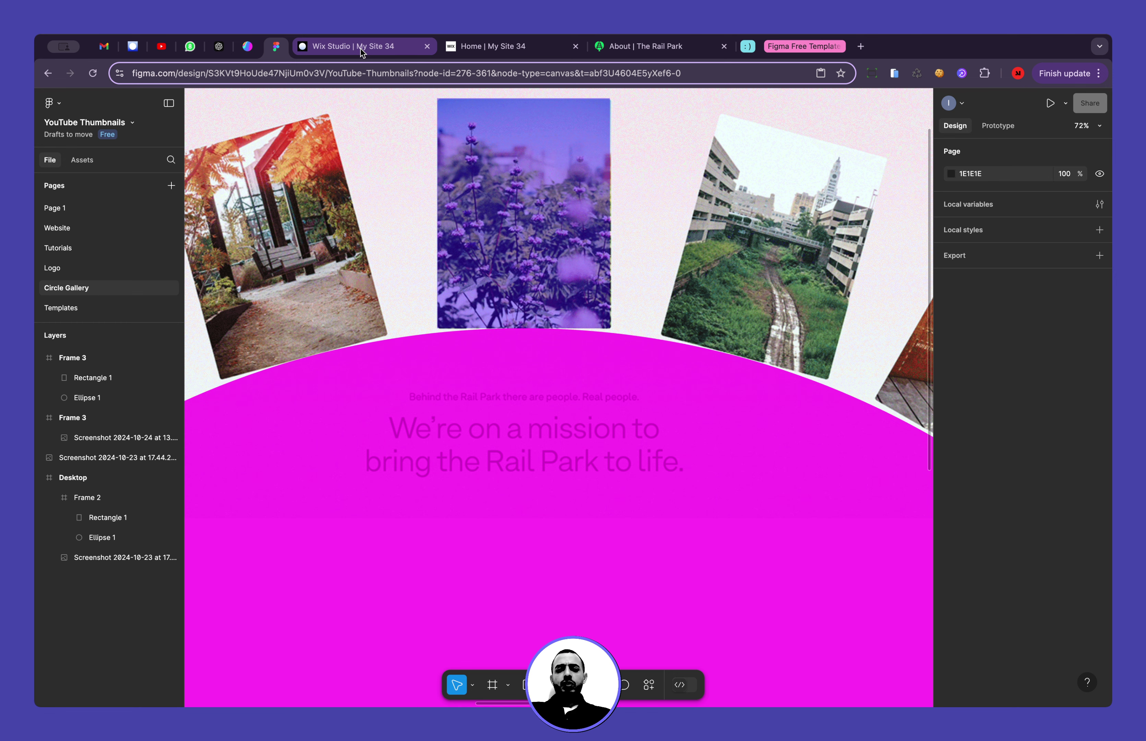
click(544, 227)
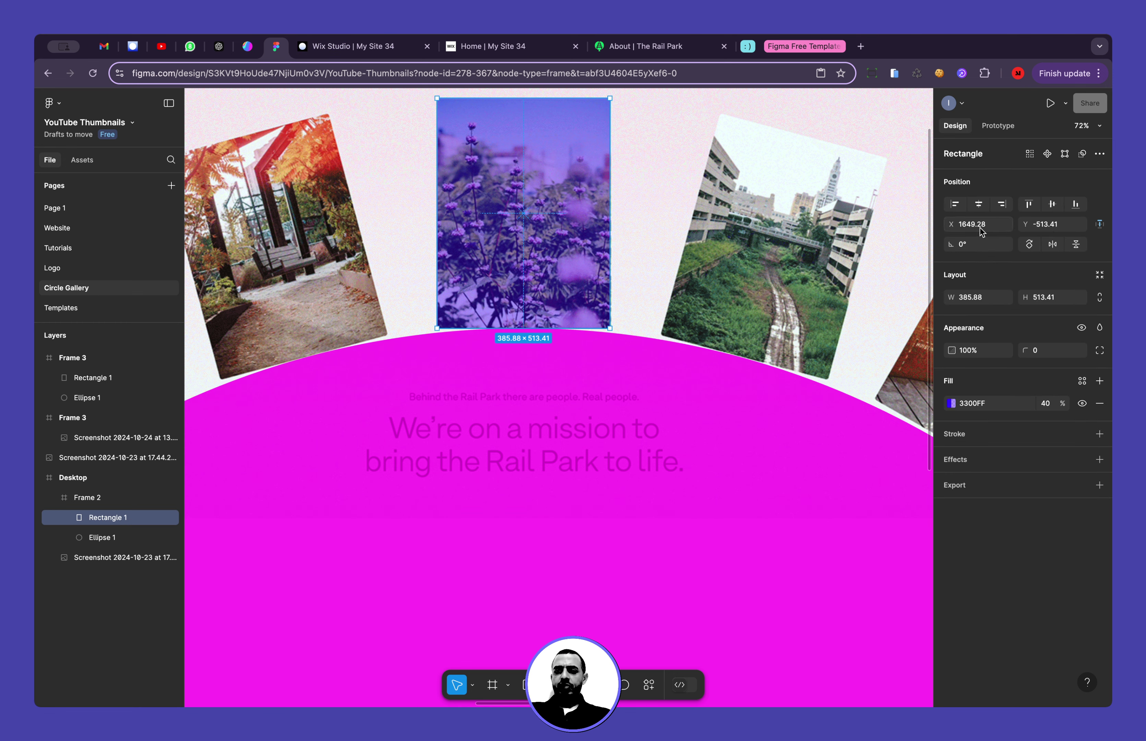
click(983, 300)
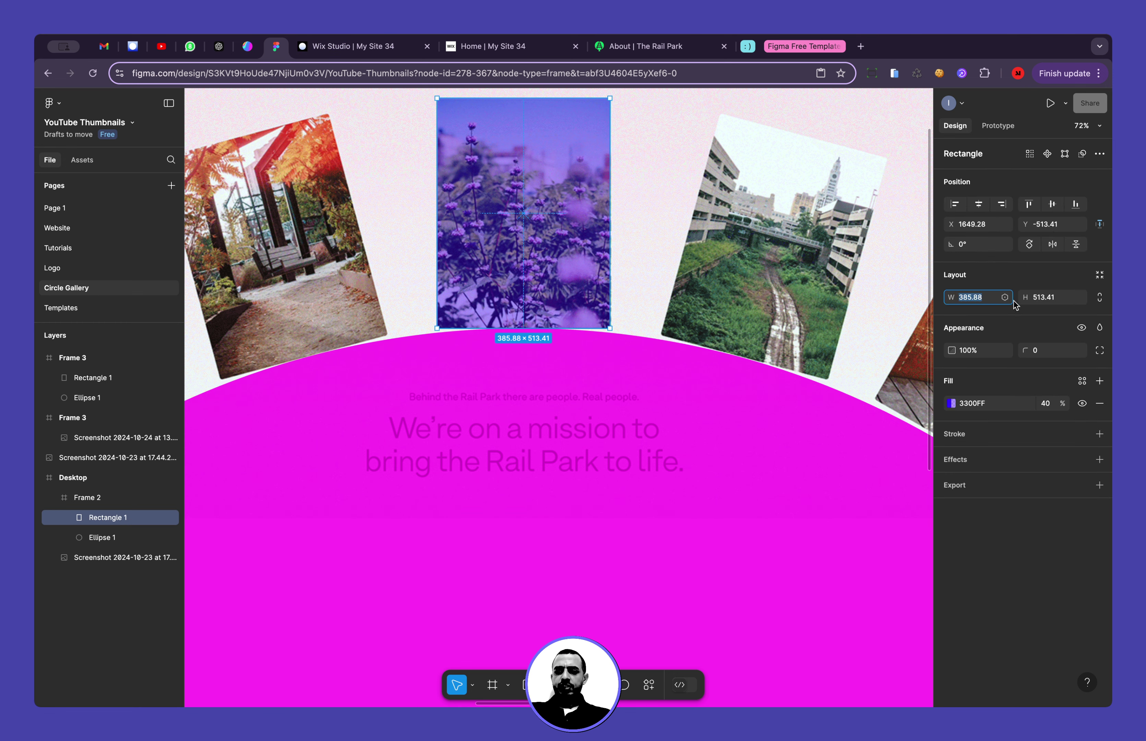
click(355, 54)
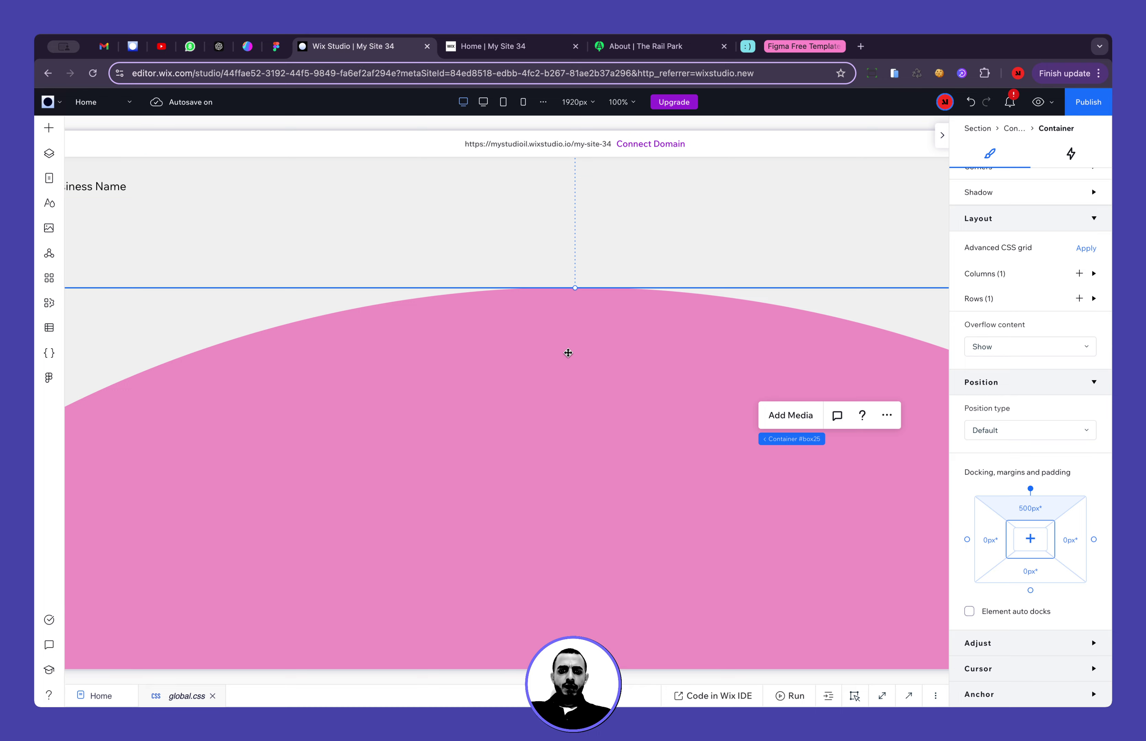
Add an image inside the pink circle container and set its width and height to 386 px
click(48, 127)
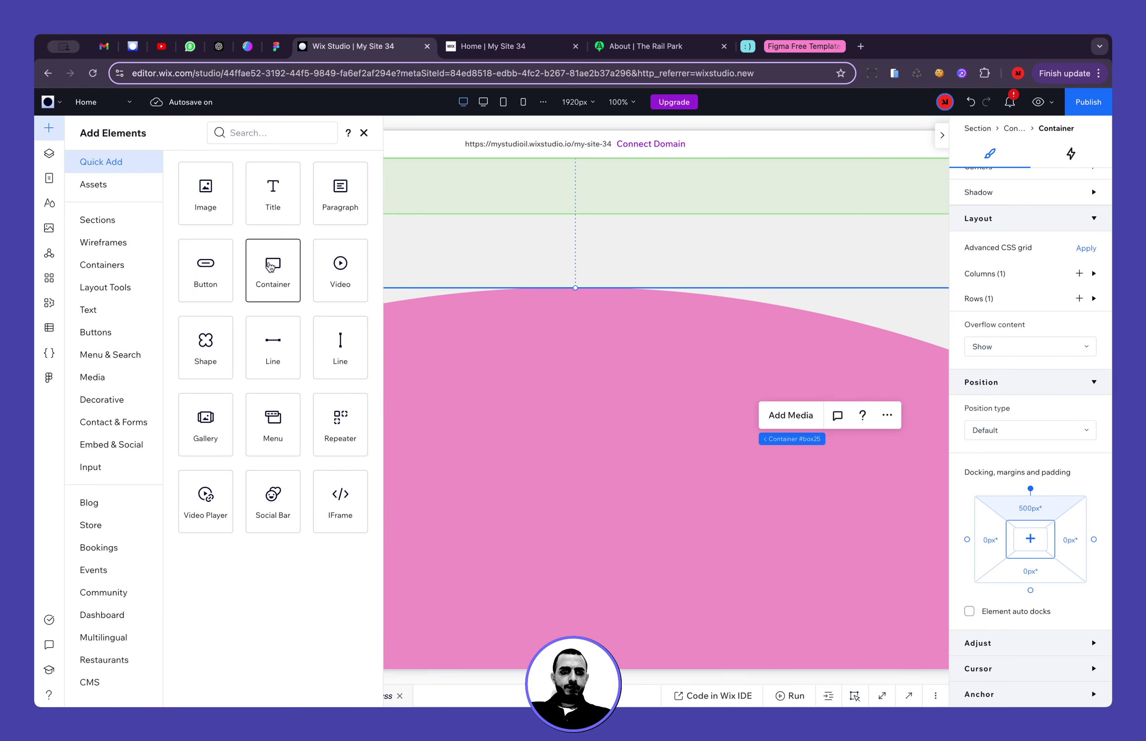
drag(206, 193, 597, 430)
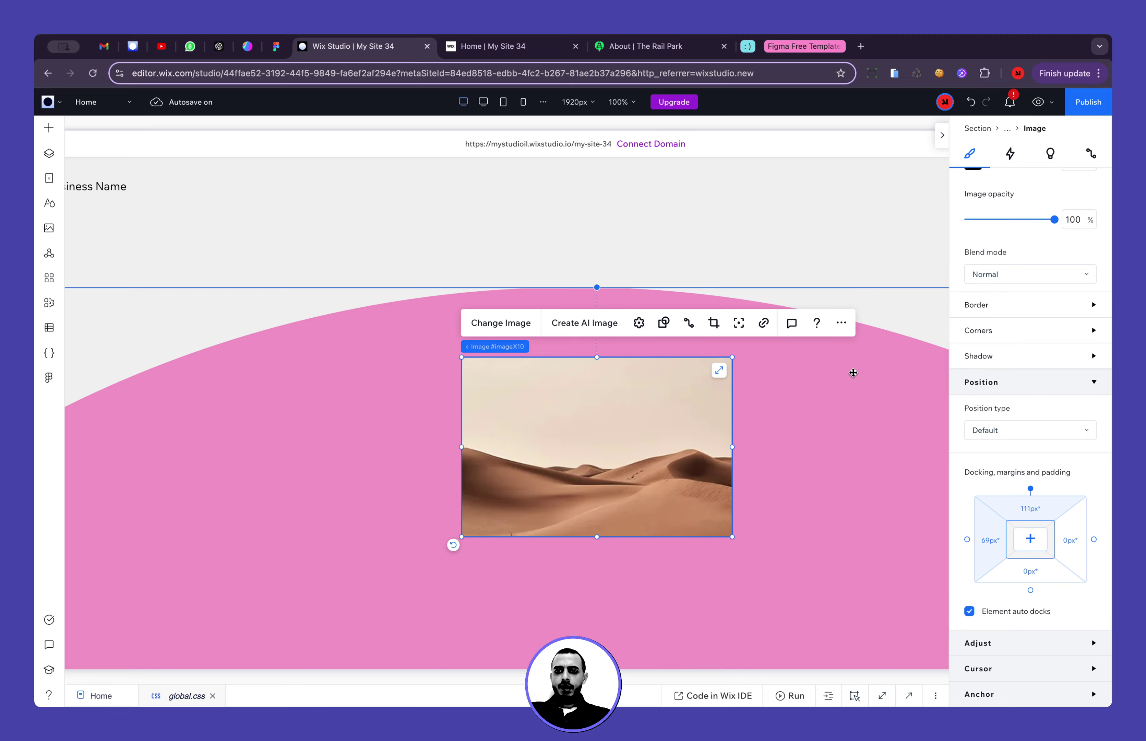
scroll(1030, 337, up, 5)
click(1007, 241)
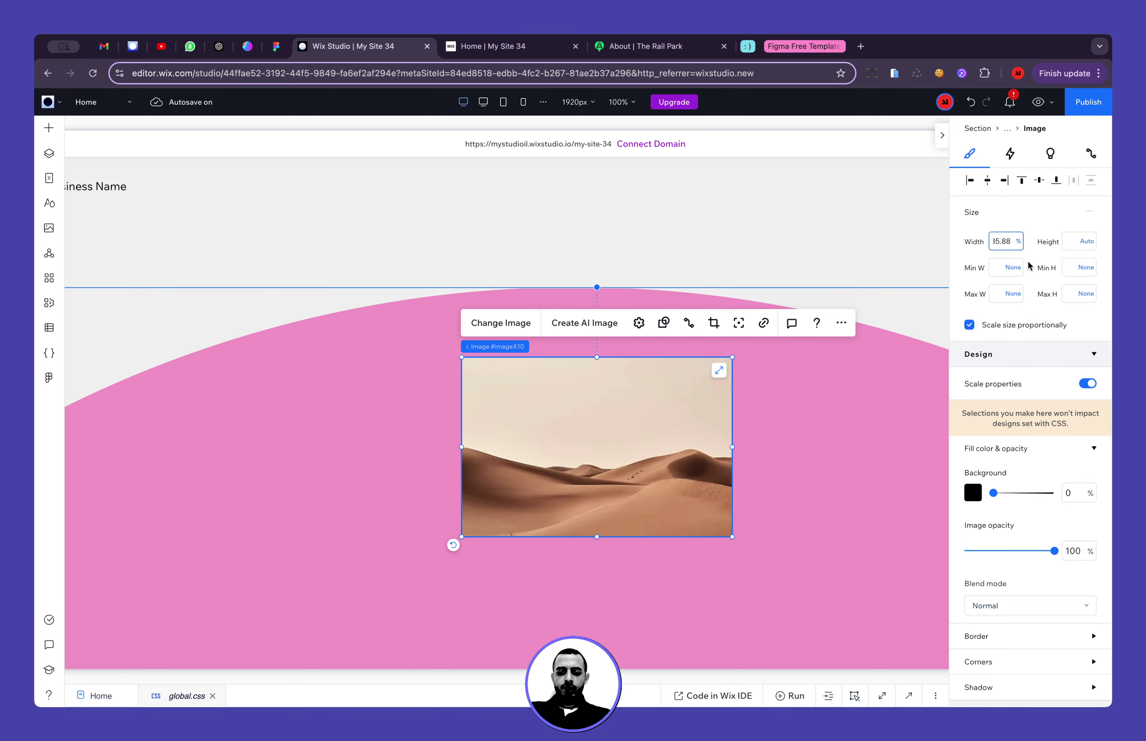
text(386px)
key(Tab)
text(386)
key(Return)
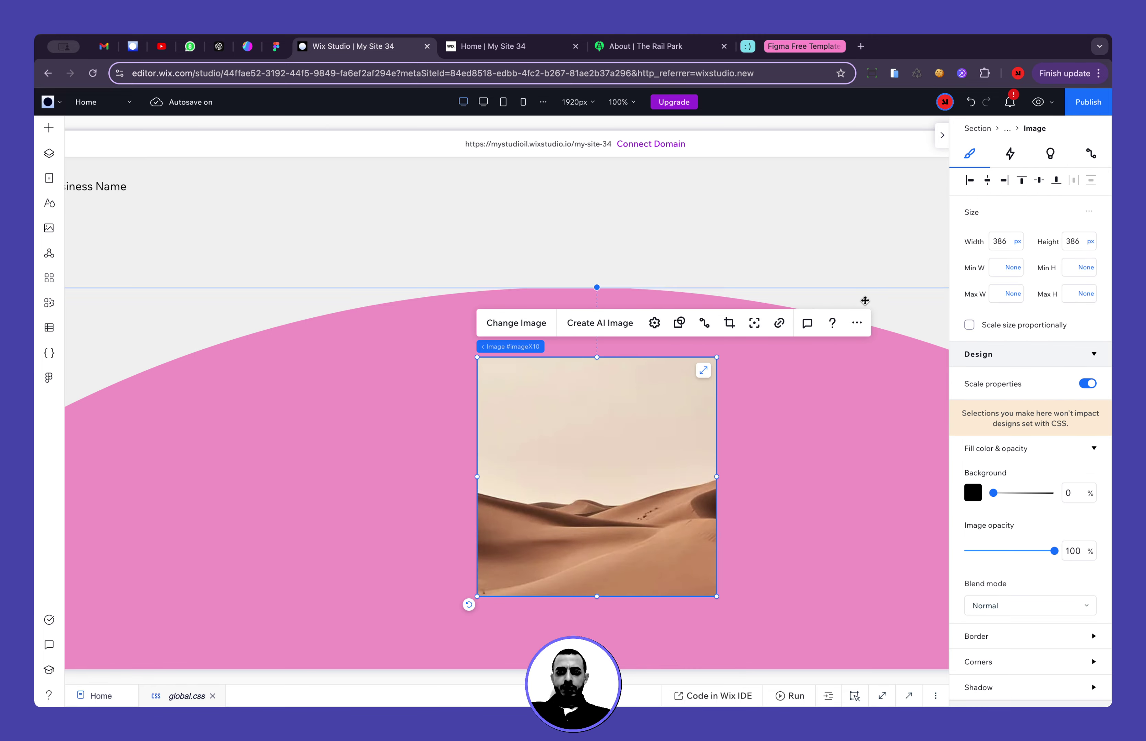
Align the image to the horizontal center and top edge of the circle container
click(988, 180)
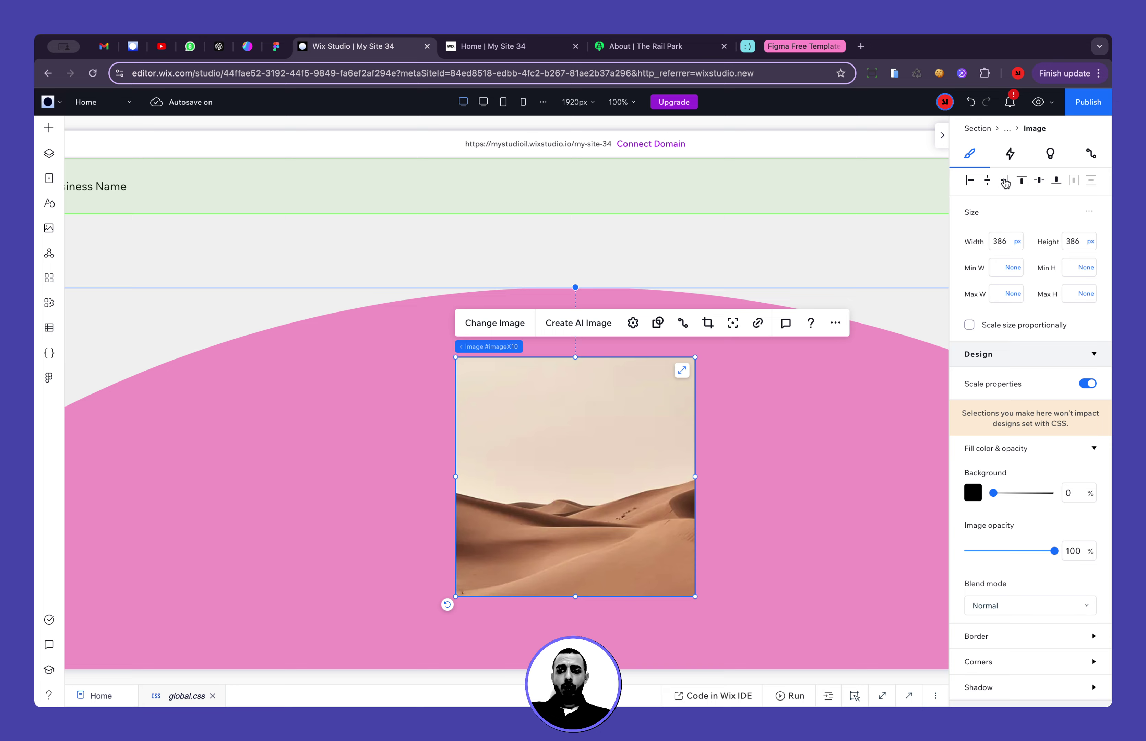
click(1028, 180)
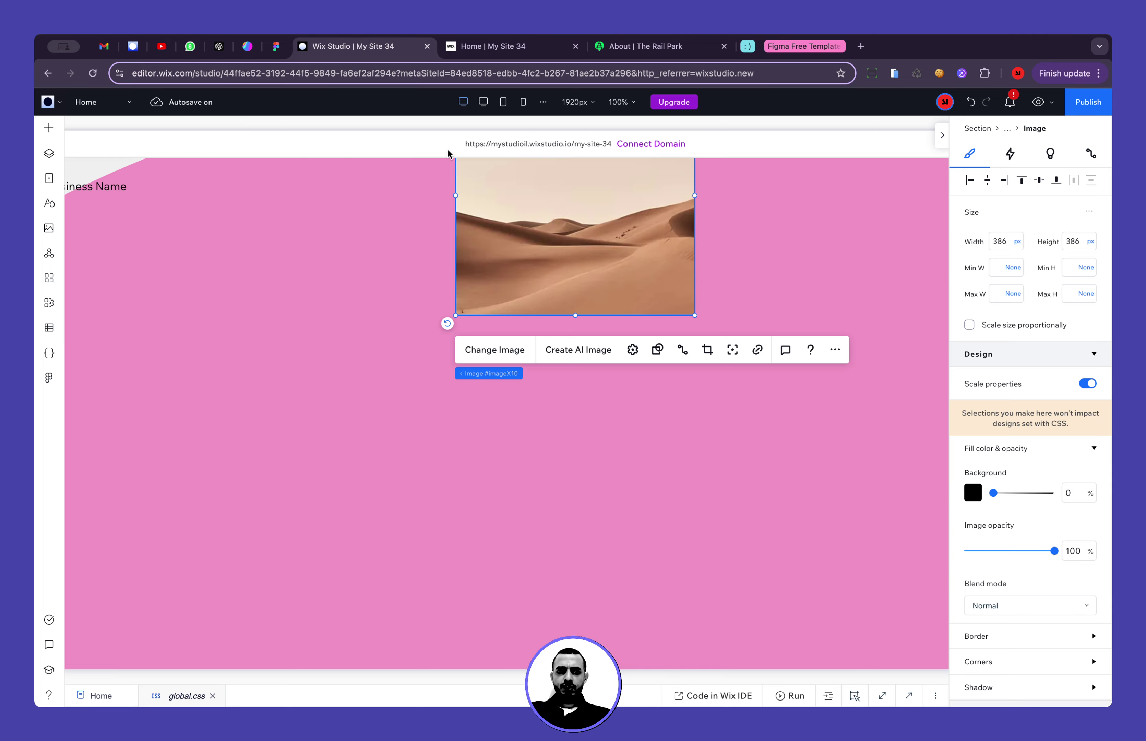
Check the purple rectangle's height in Figma, return to Wix Studio and set the image's height to 513 px
click(276, 46)
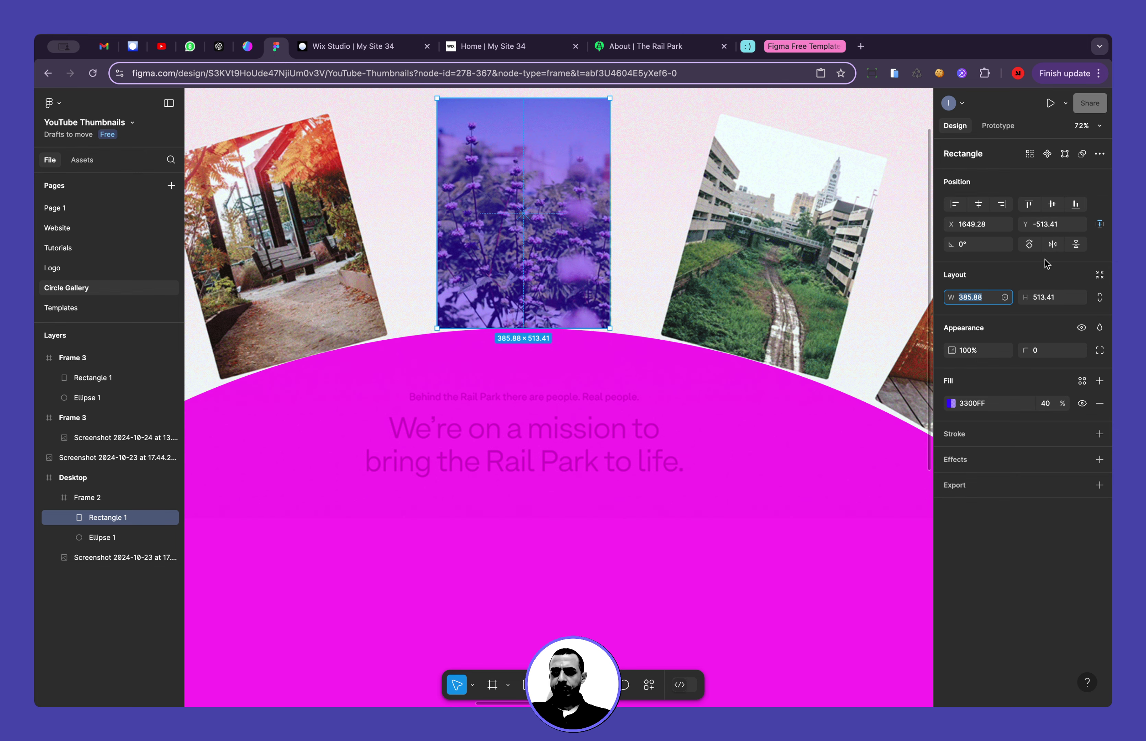
click(1049, 298)
click(351, 46)
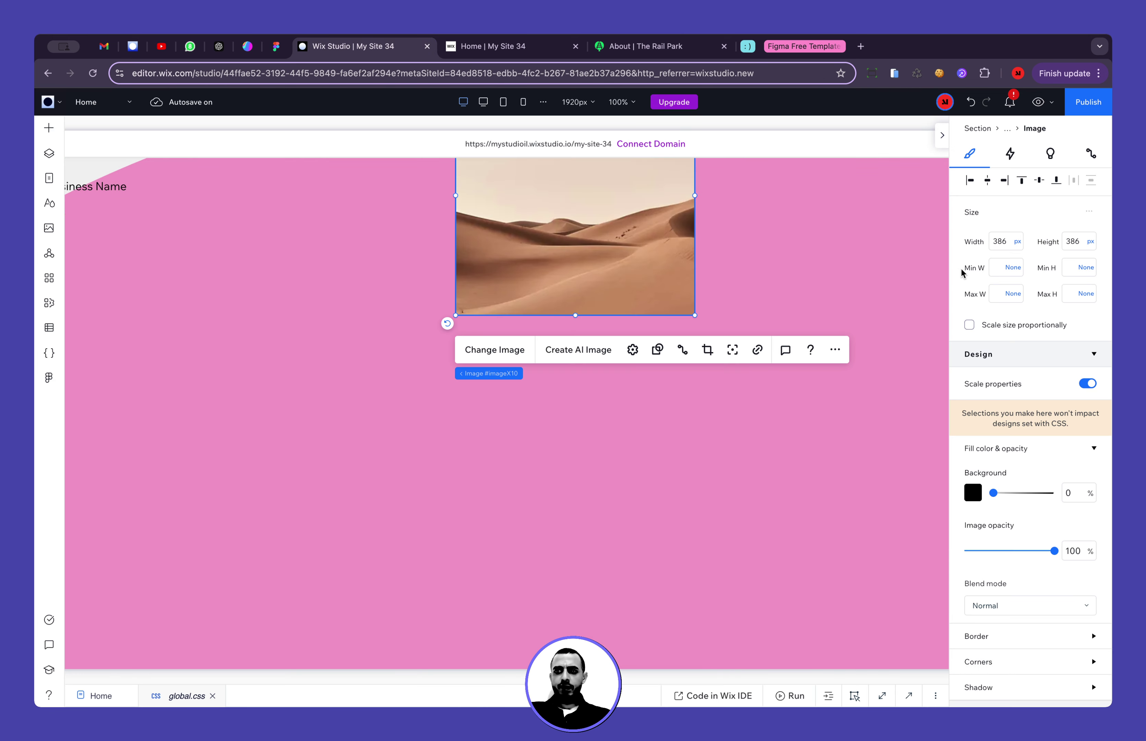
click(1074, 241)
text(513)
key(Return)
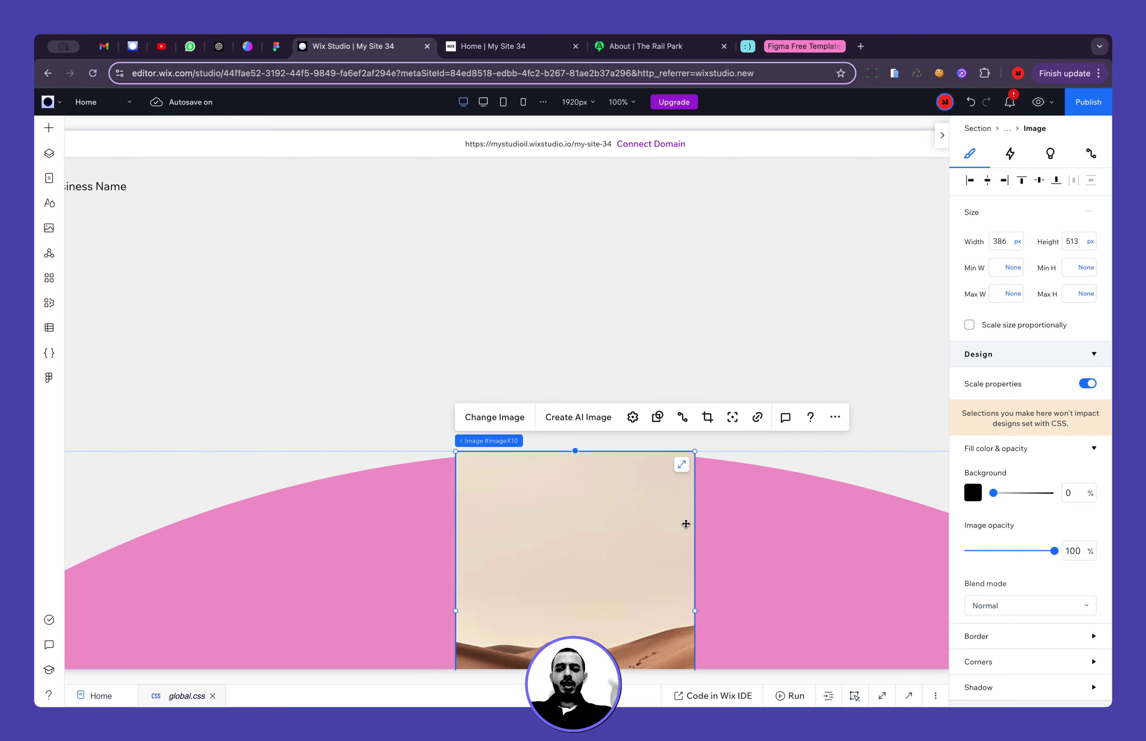
Set the image's top margin to -513 px
scroll(818, 498, down, 3)
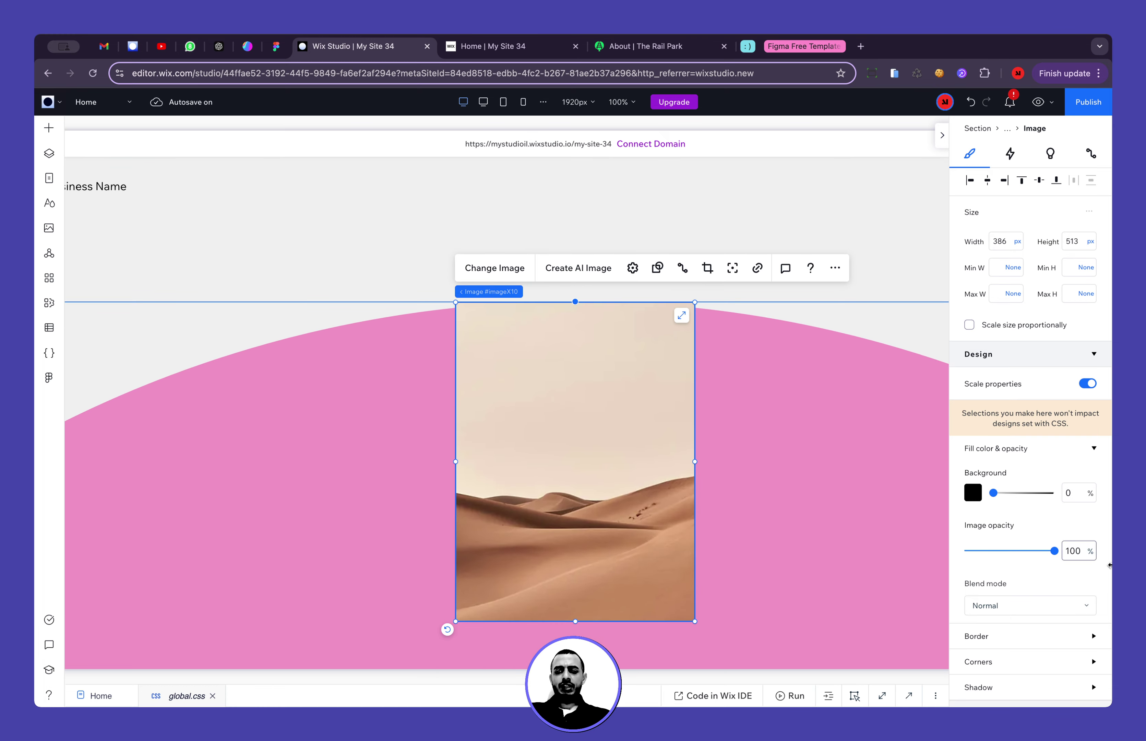
scroll(1060, 559, down, 7)
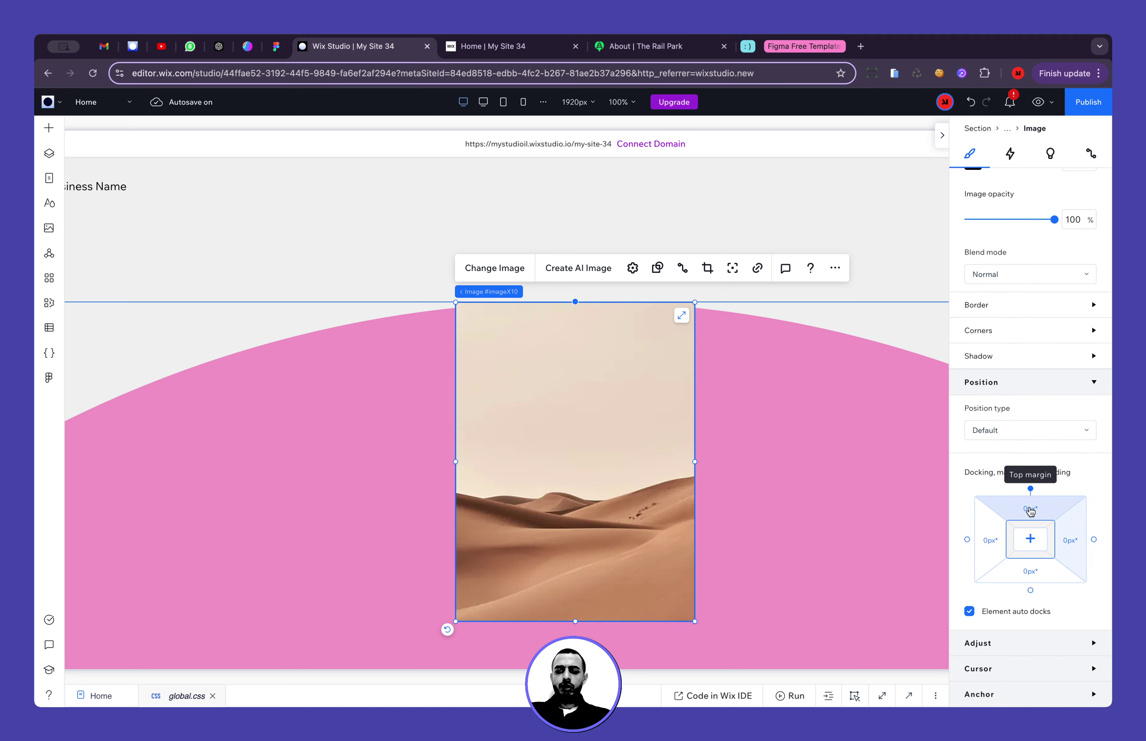
click(1031, 511)
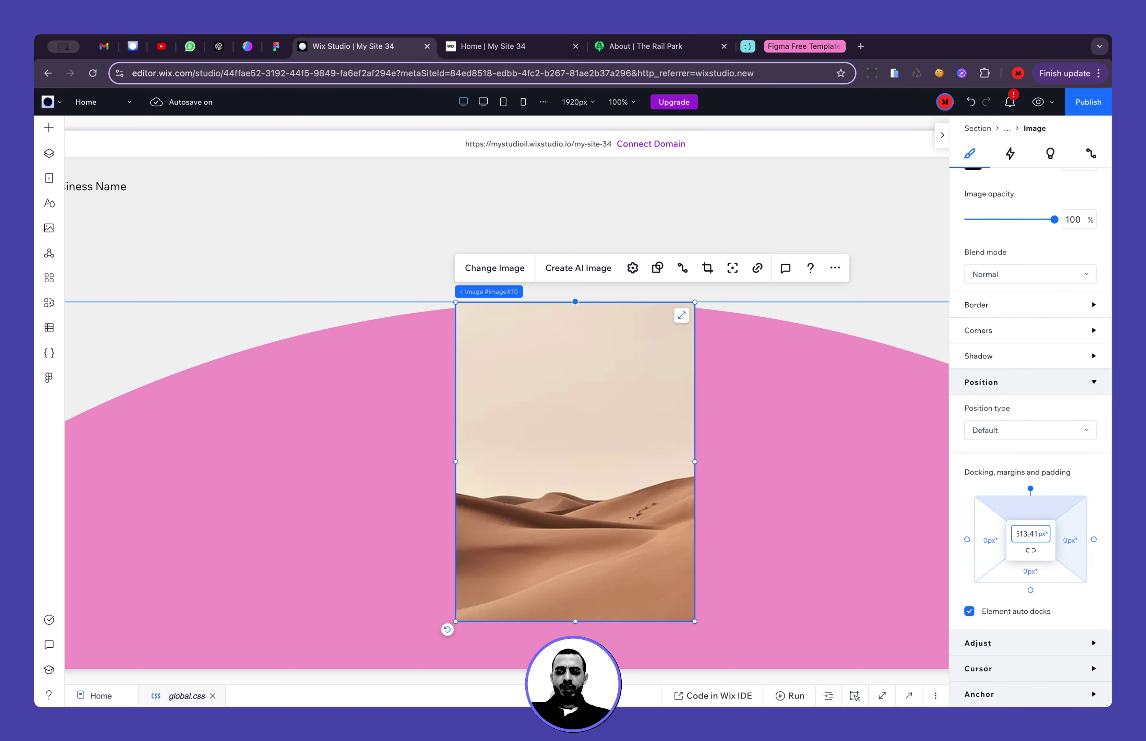
key(Return)
scroll(770, 446, up, 3)
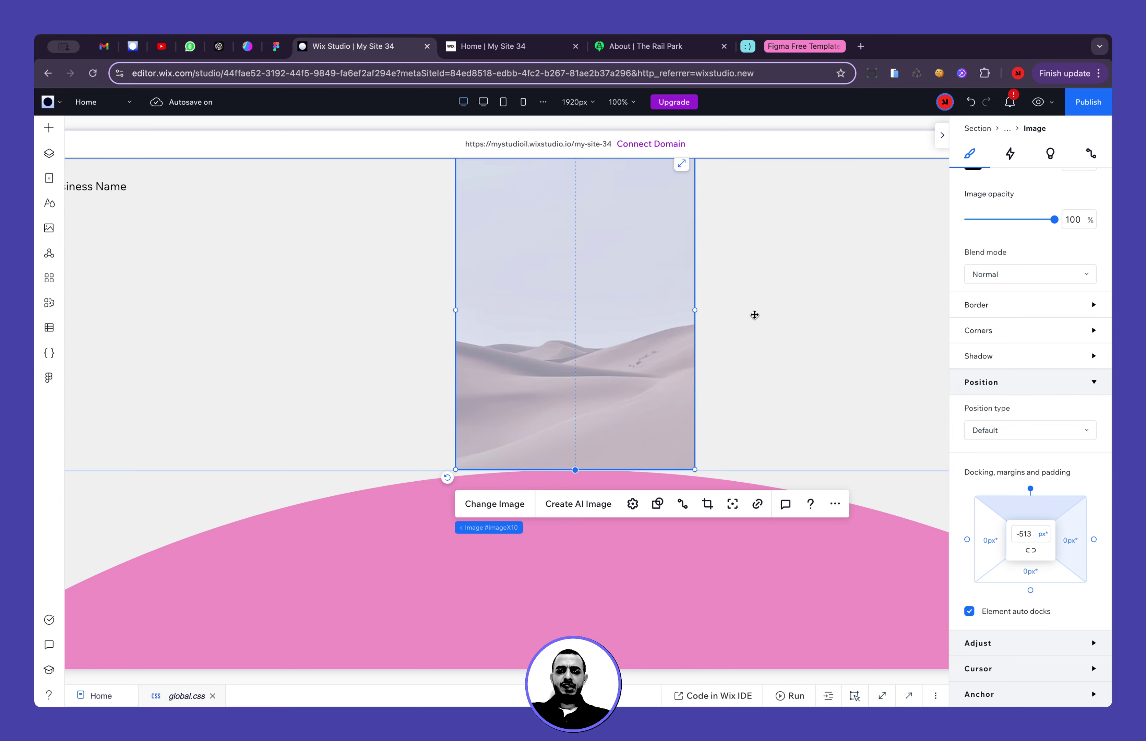
Select the pink circle container and set its top margin to 600 px
click(826, 327)
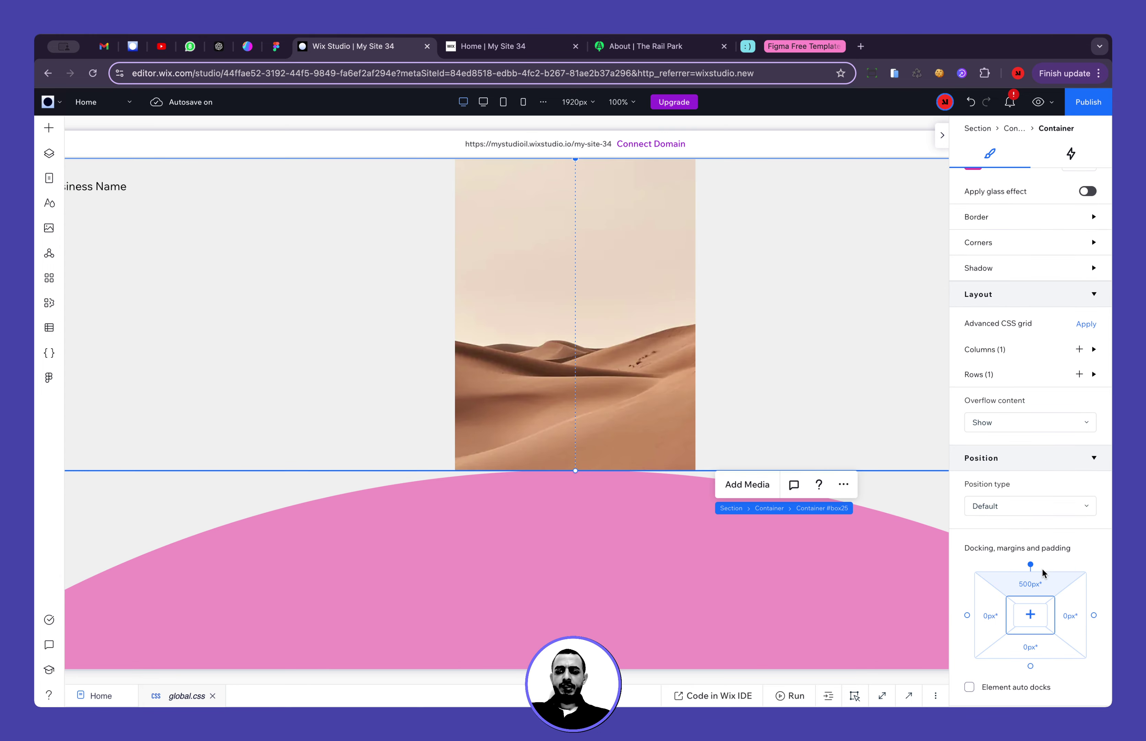
click(1030, 614)
text(600)
key(Return)
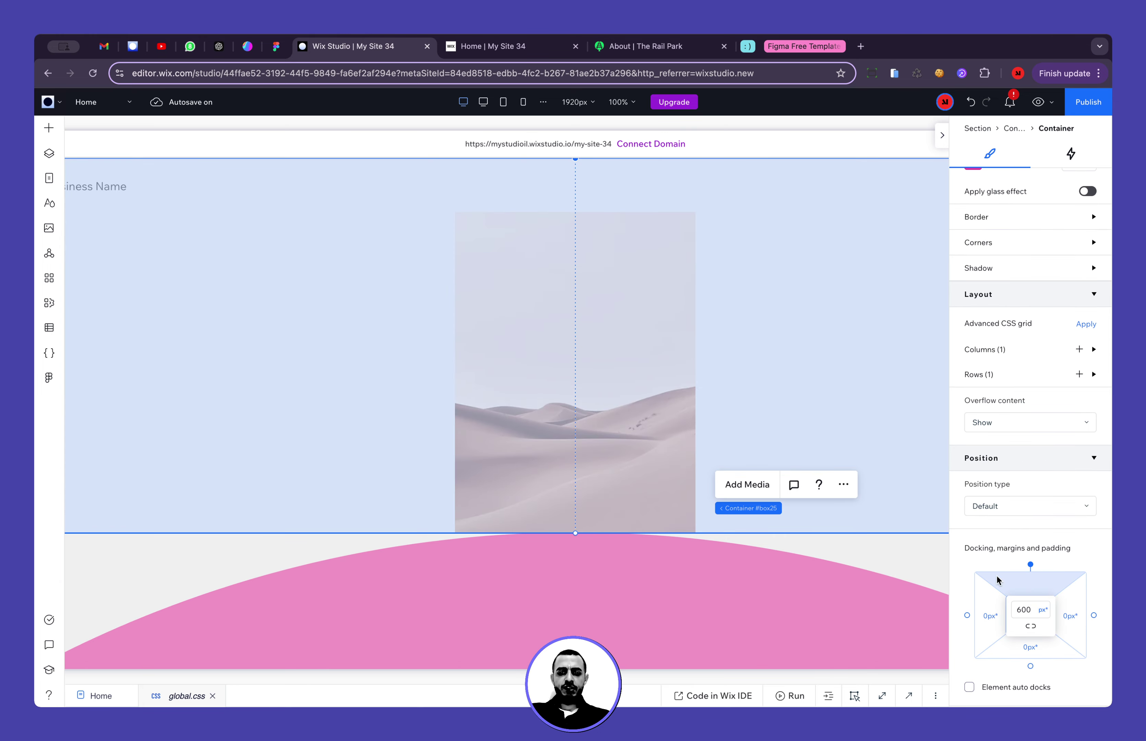
Select the desert image, expand its Adjust settings and set its top margin to 0 px
click(655, 320)
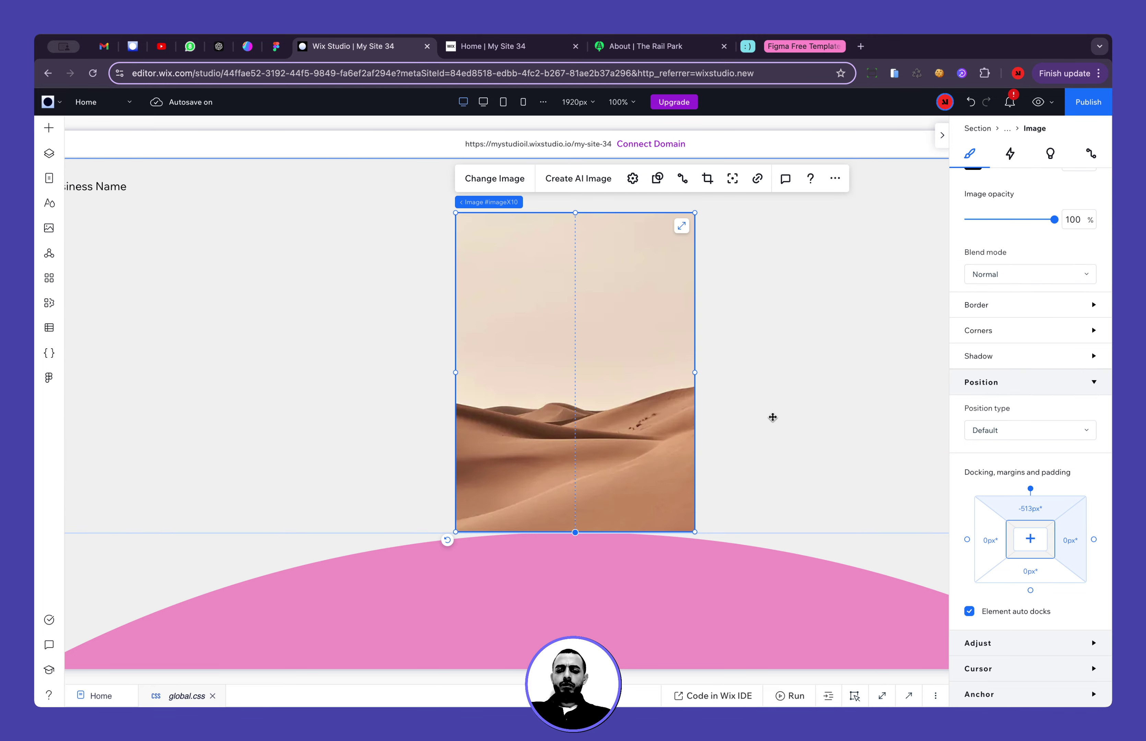
scroll(728, 495, down, 2)
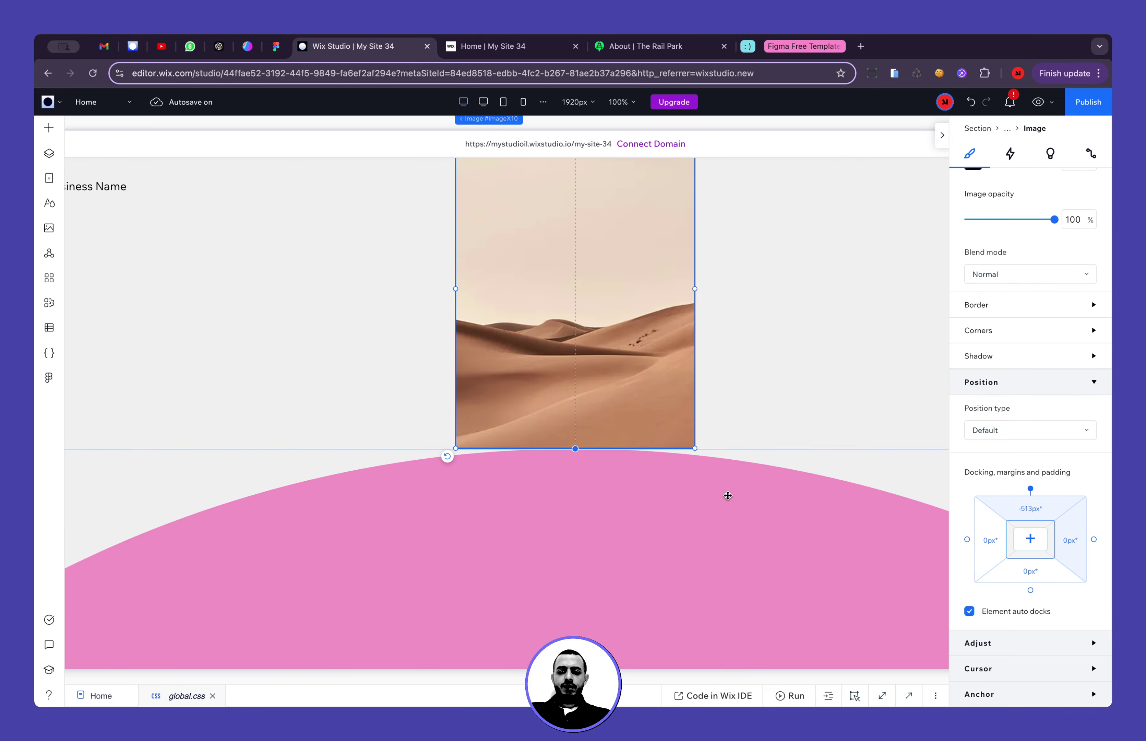
click(1014, 645)
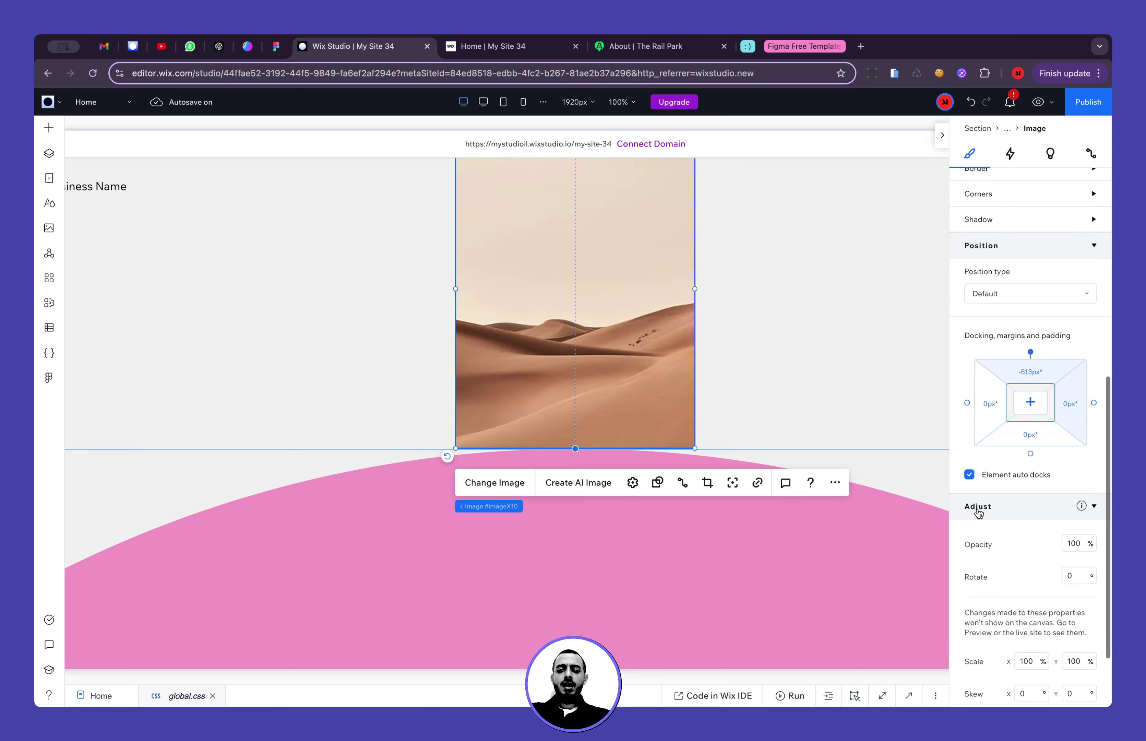
click(1035, 372)
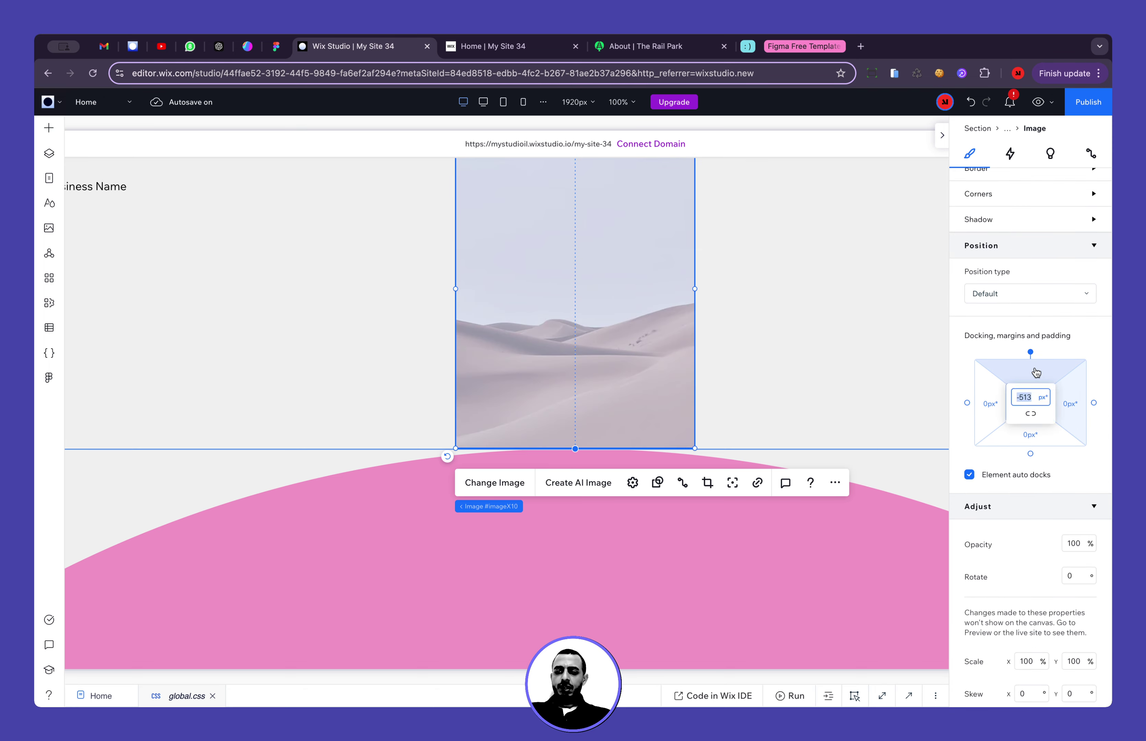
text(0)
key(Return)
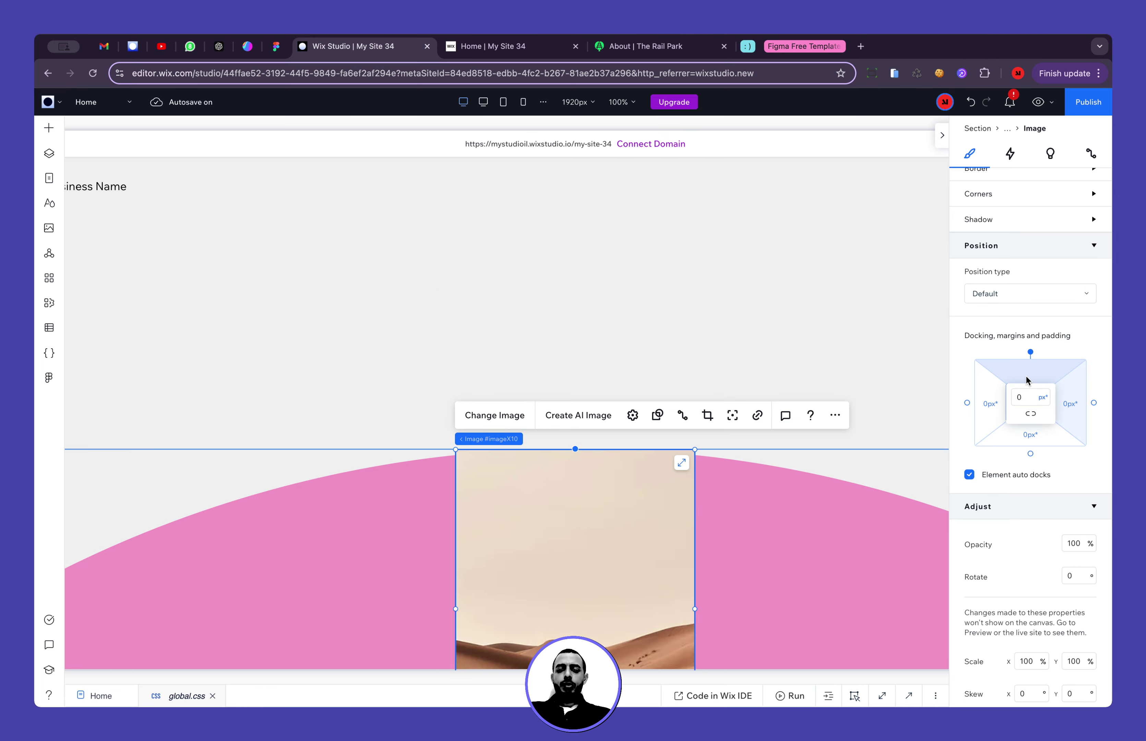
Set the image's Y translate to -100 px in its Adjust settings
scroll(1027, 380, up, 10)
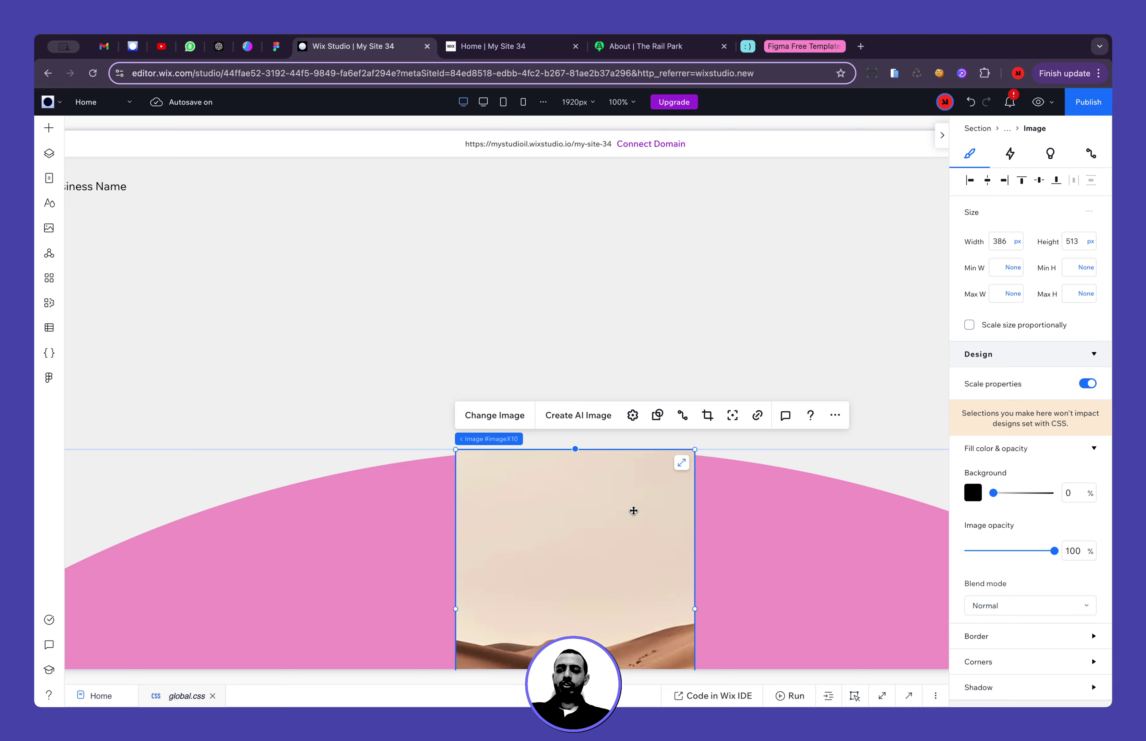
scroll(1040, 530, down, 3)
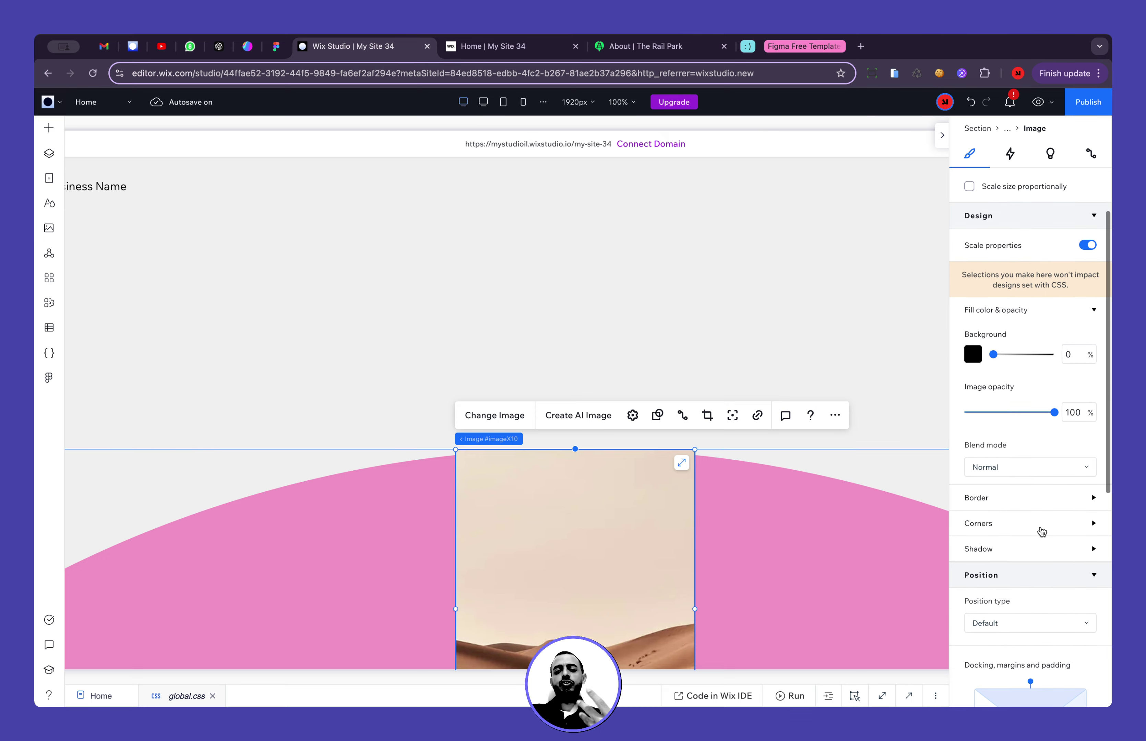
scroll(1041, 530, down, 2)
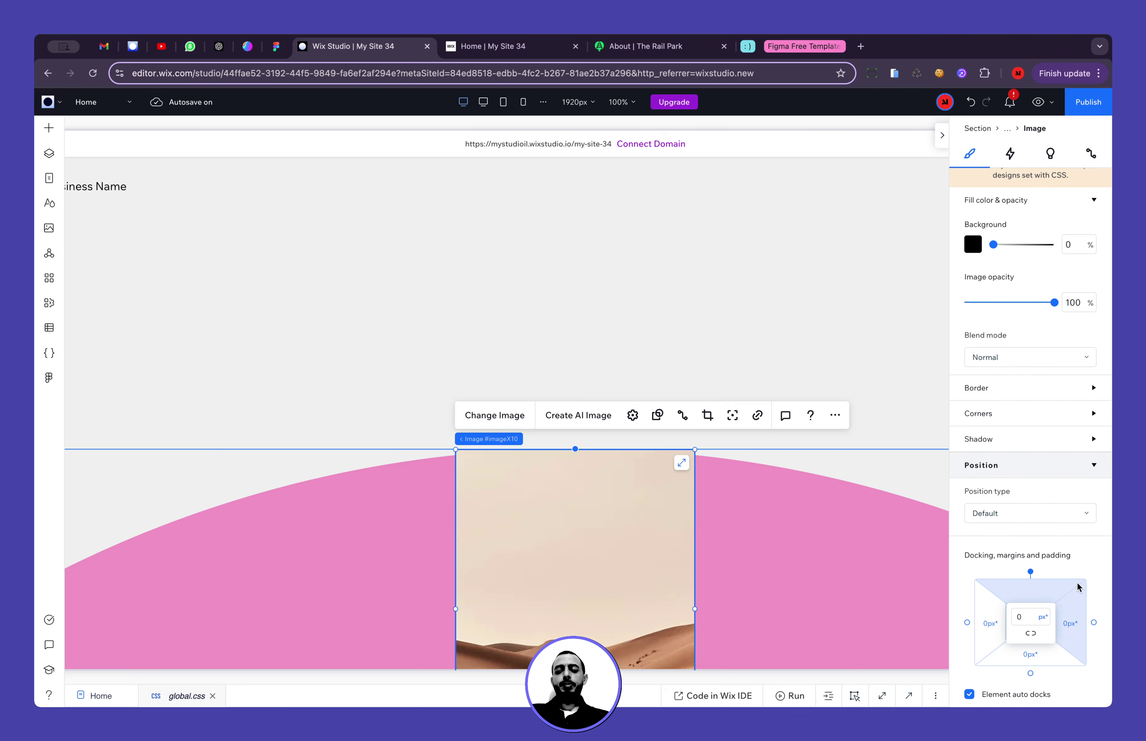
scroll(1000, 571, down, 5)
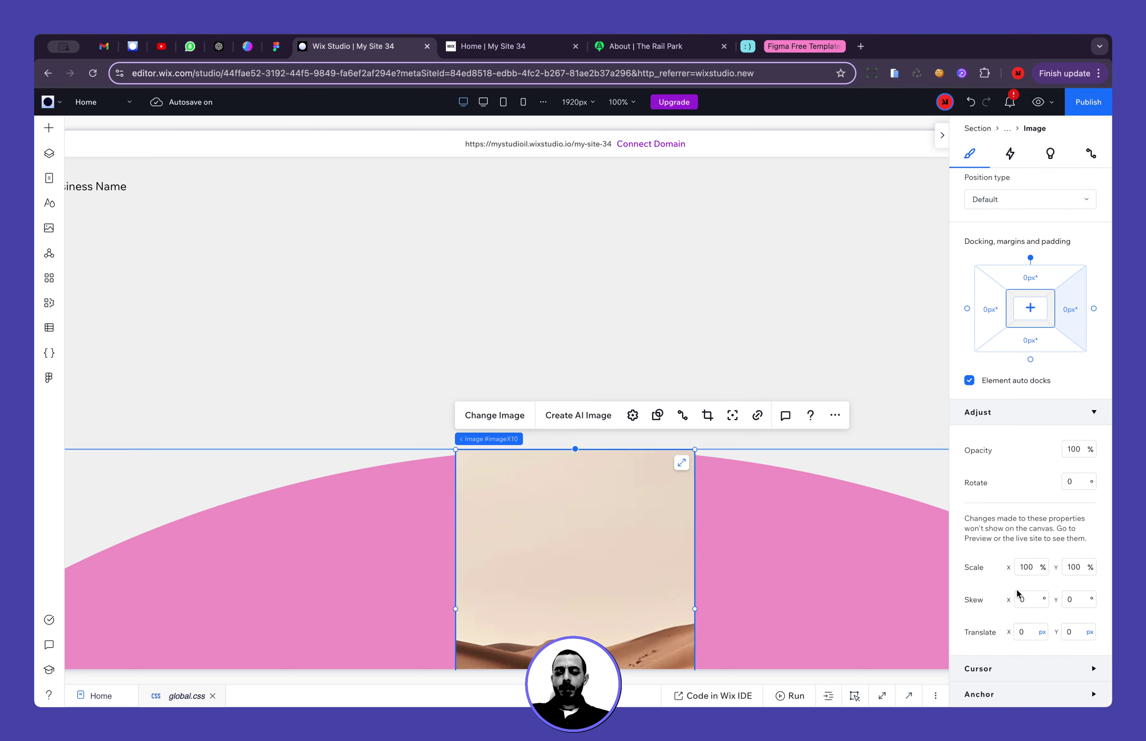
click(1081, 632)
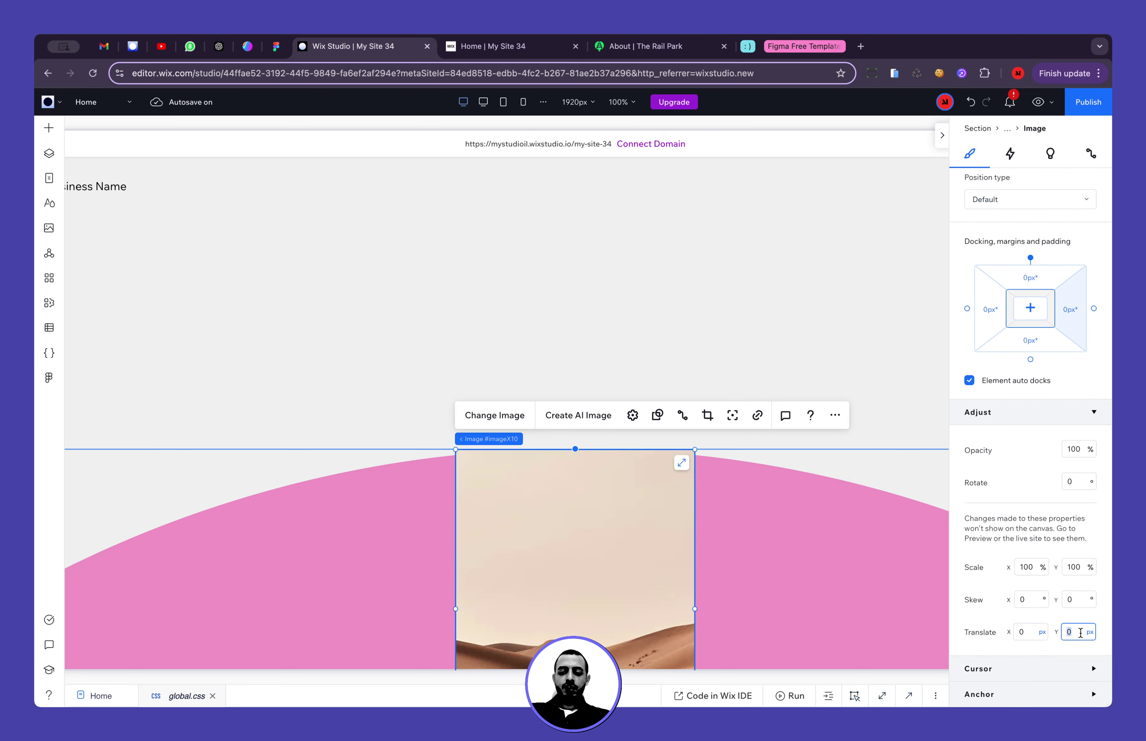
text(-100)
key(Return)
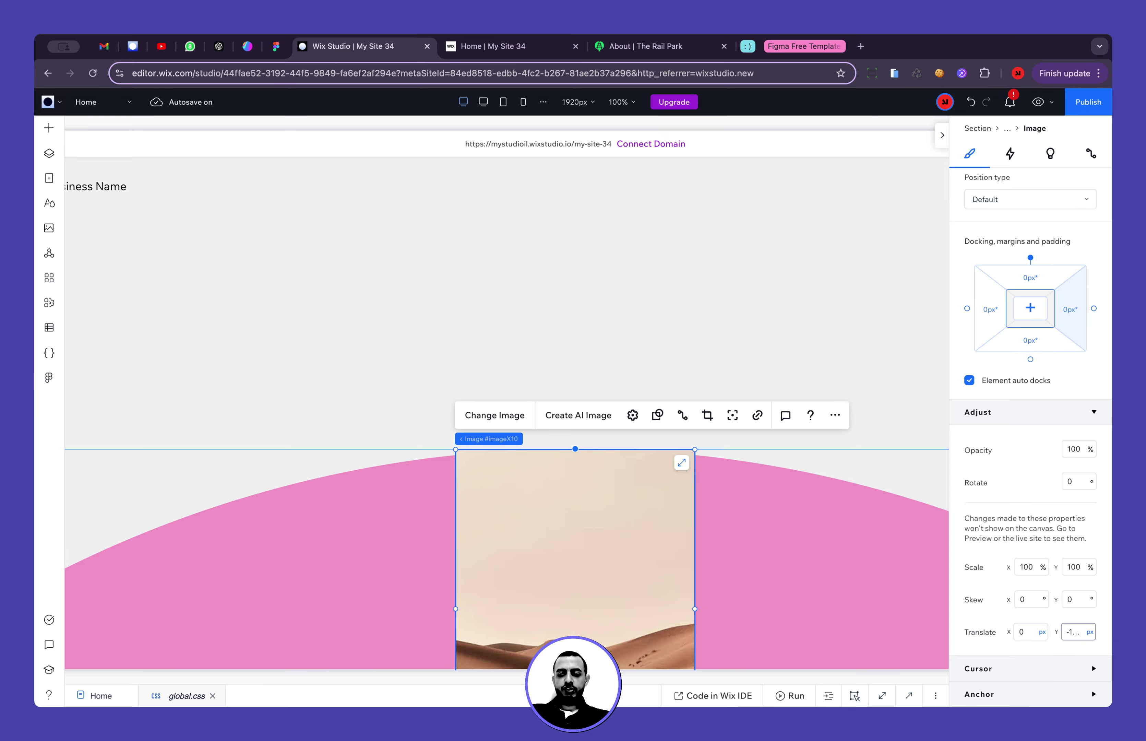
scroll(1030, 289, up, 10)
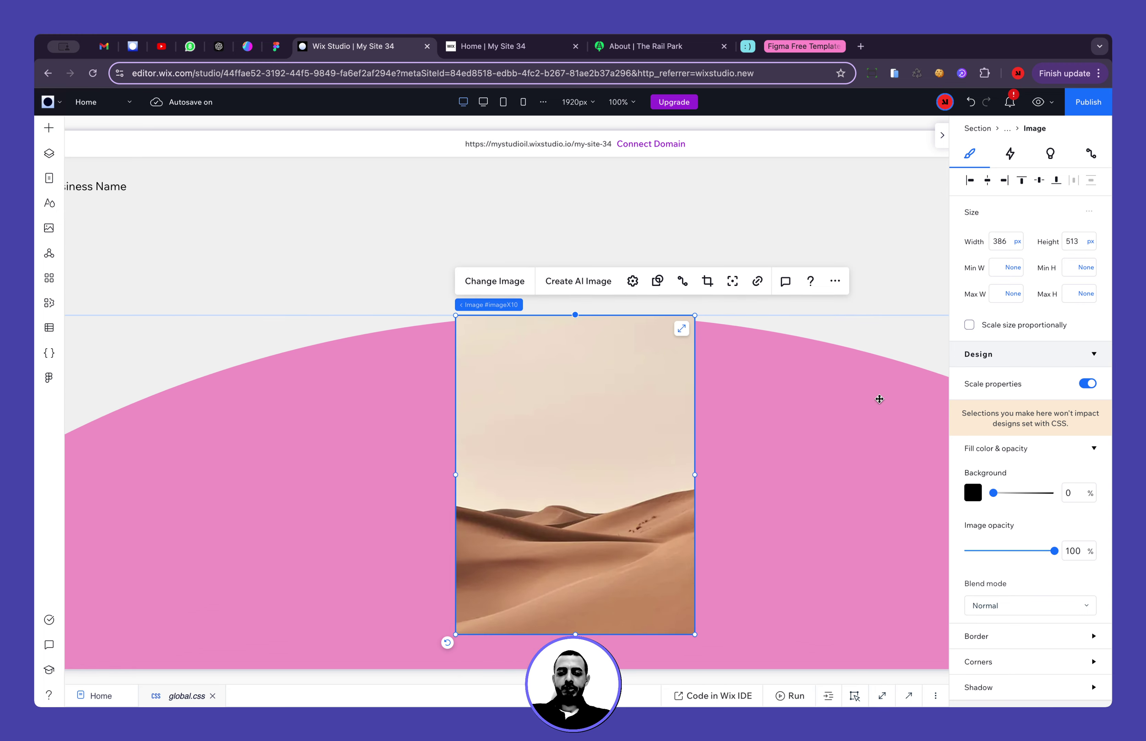
Preview the page to check the desert image's position above the pink circle, and return to the editor
click(1037, 103)
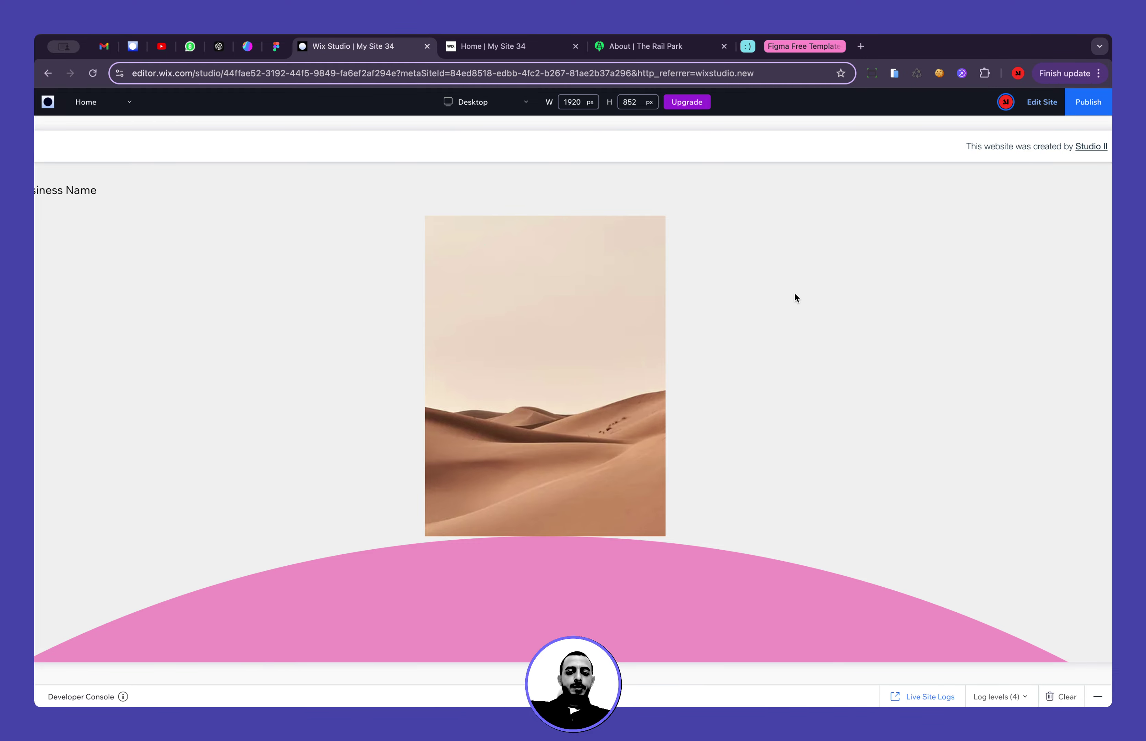
click(1035, 107)
In Figma, move the purple rectangle over the photo to the right of the centre one and rotate it to -15°
click(275, 47)
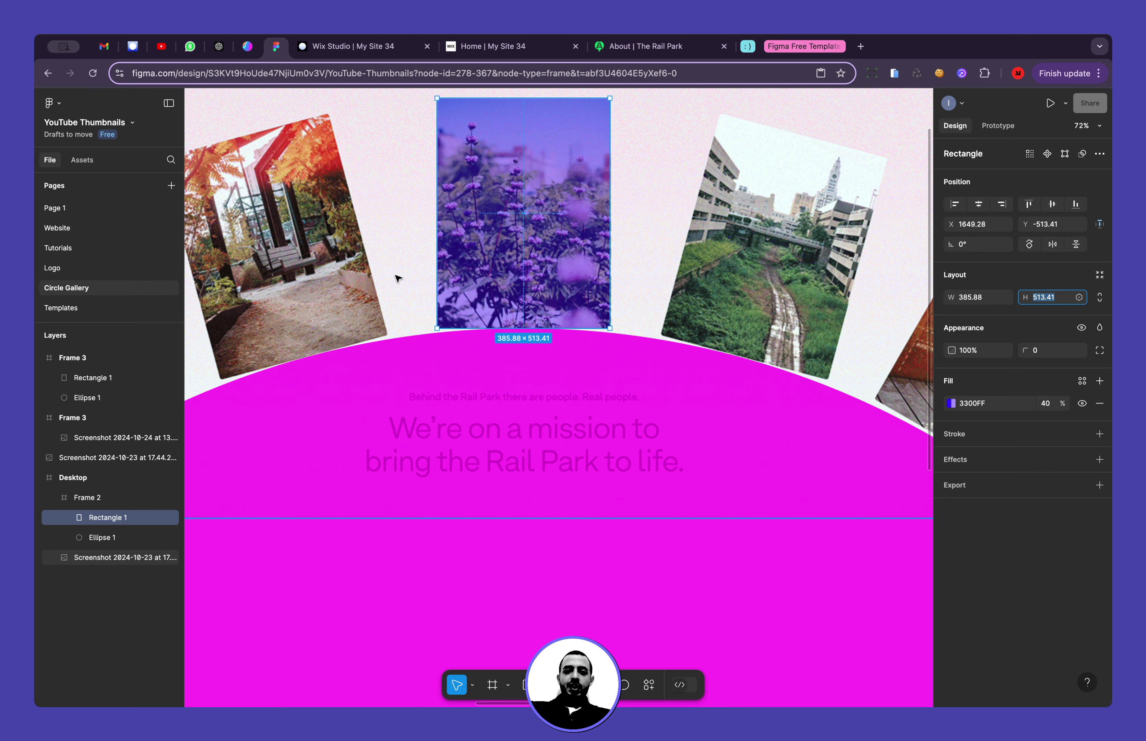
scroll(685, 475, down, 5)
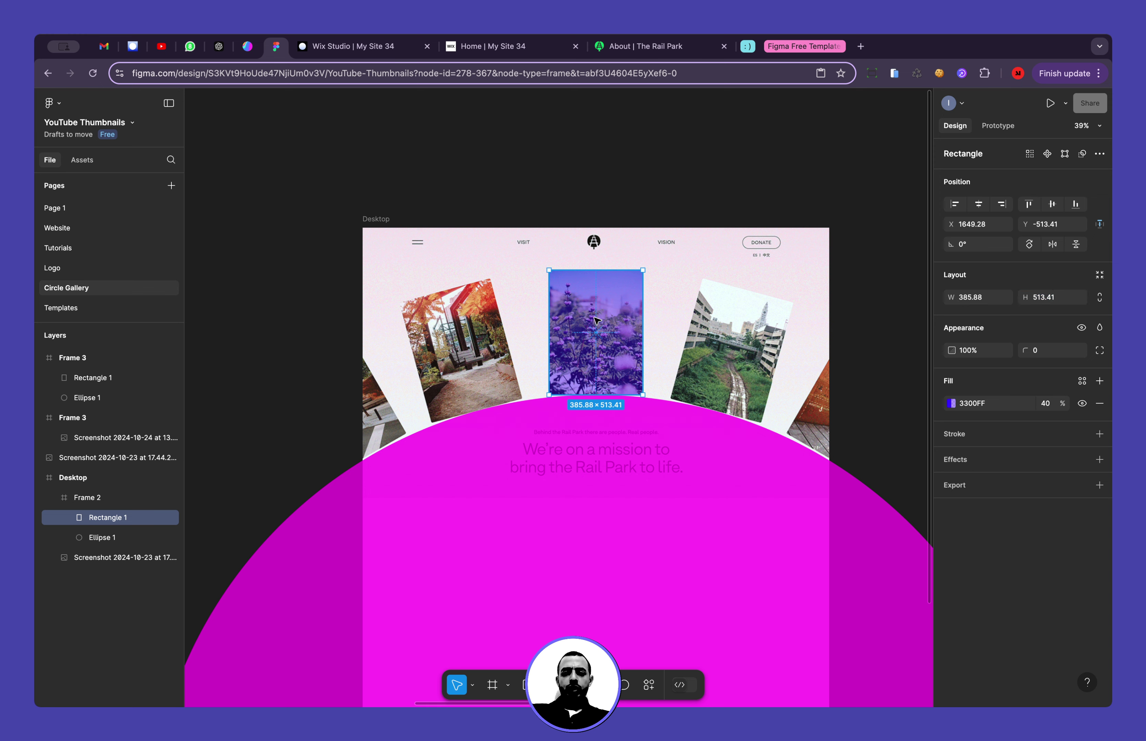
drag(598, 320, 727, 321)
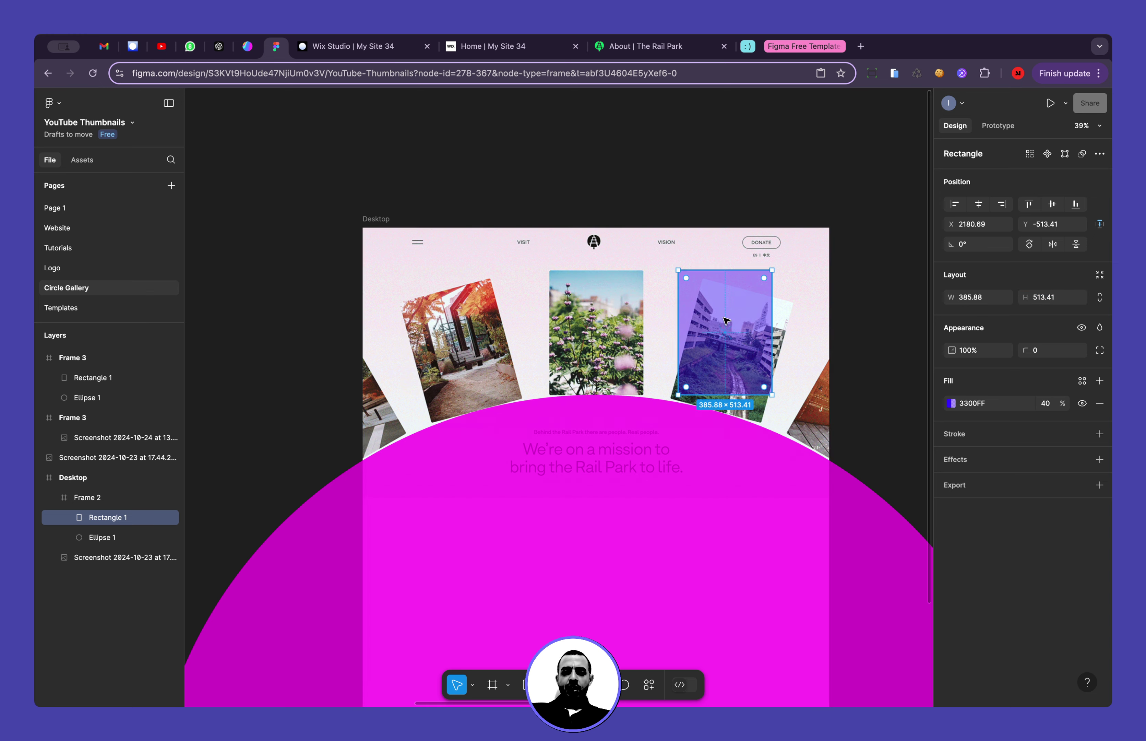
drag(777, 266, 810, 299)
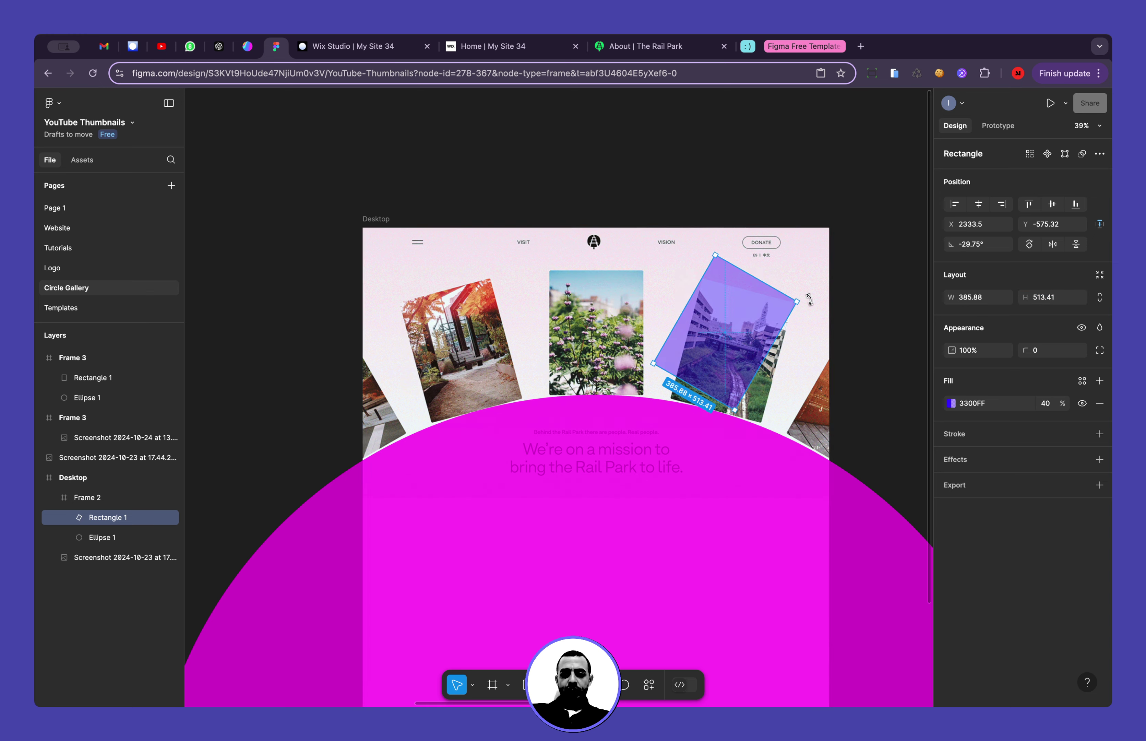
click(971, 244)
text(15)
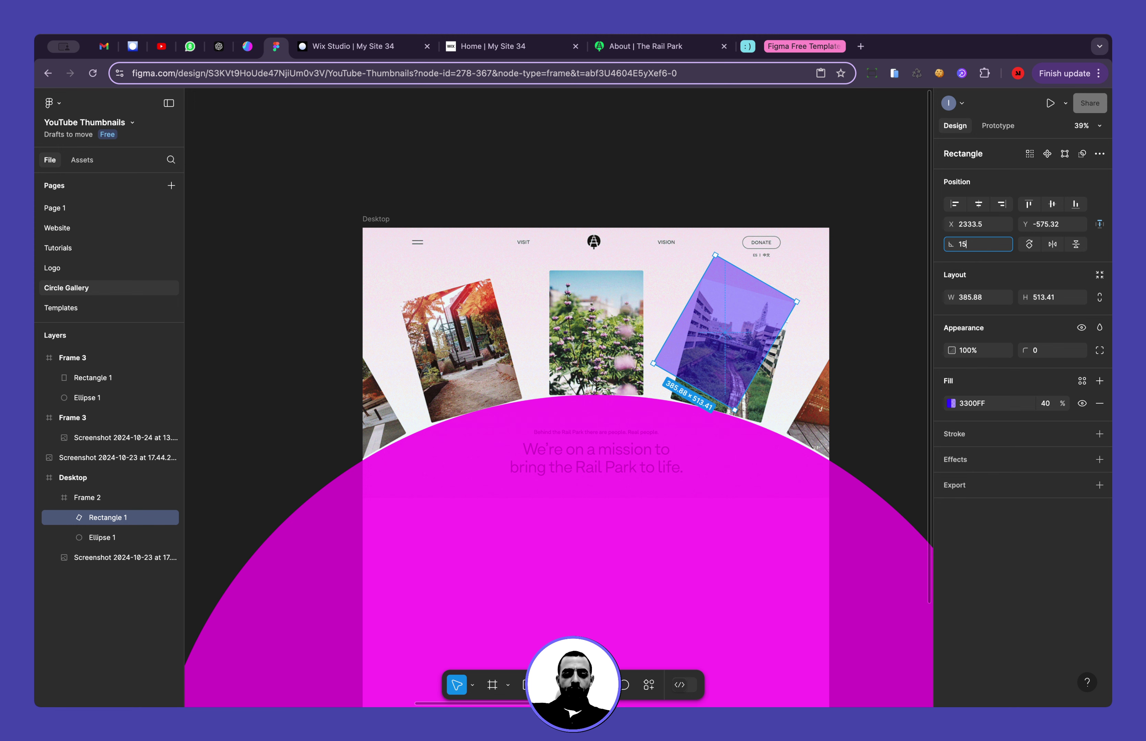
key(Return)
click(965, 245)
text(-1)
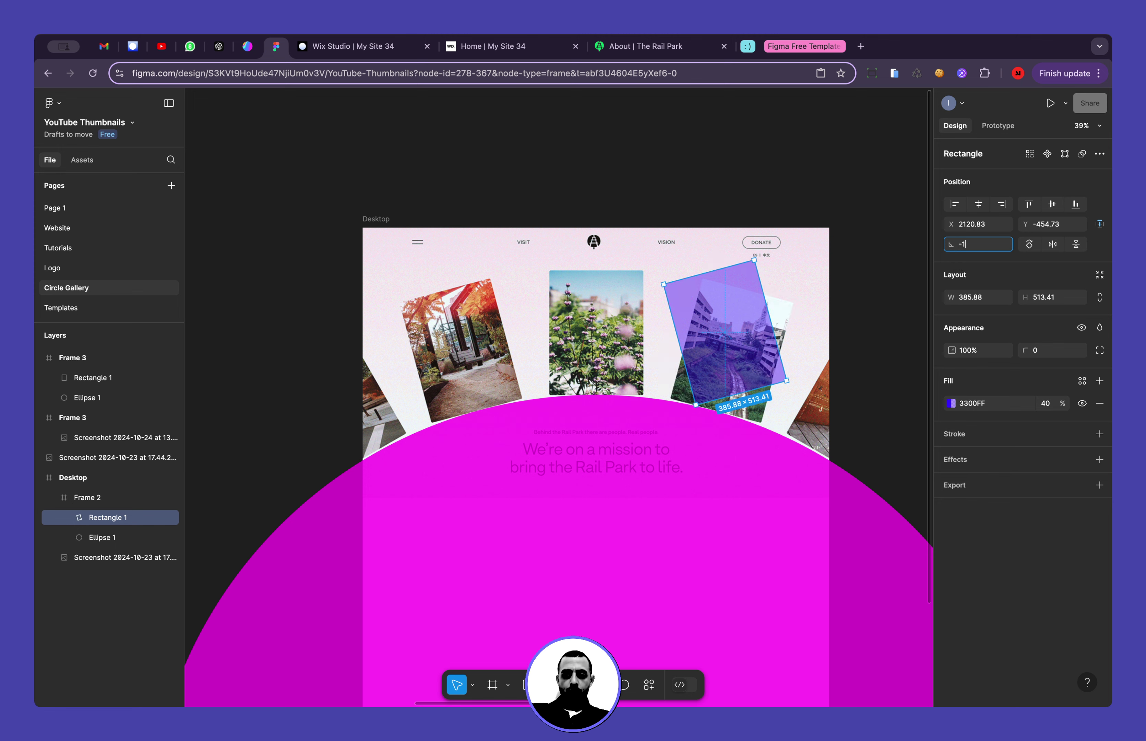
text(5)
key(Return)
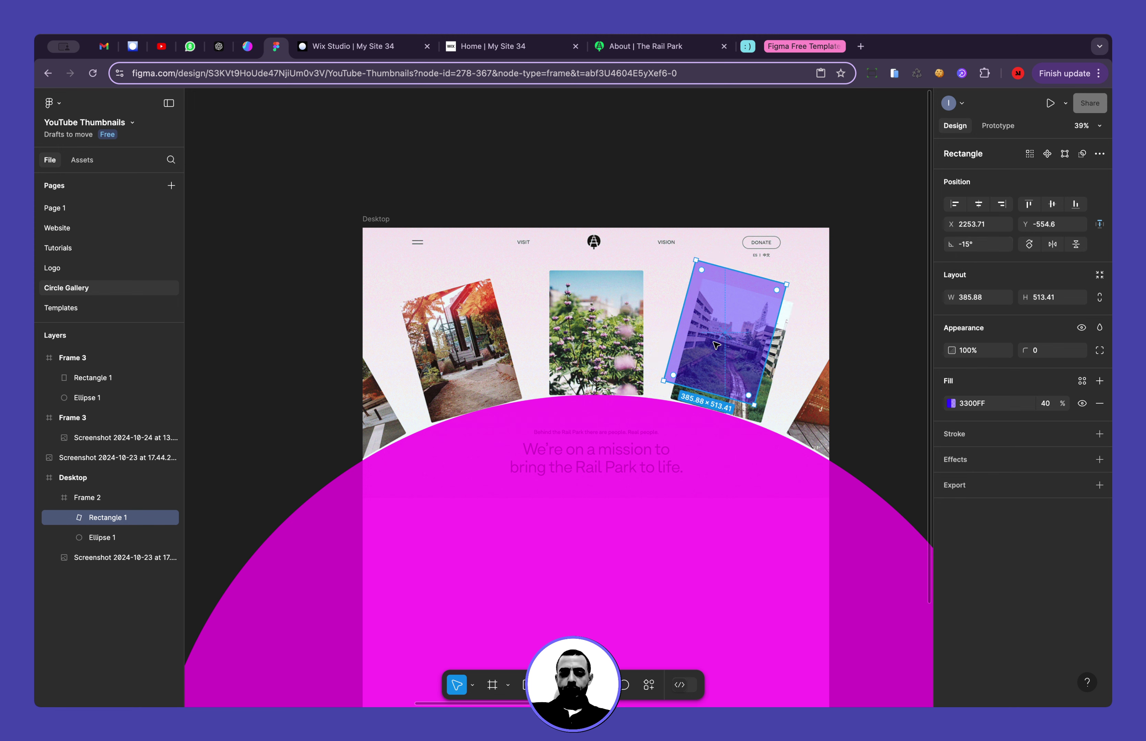
Try nudging the rotated rectangle onto the photo, and undo its moves and rotations
drag(716, 345, 724, 362)
key(ctrl+z)
key(ctrl+z)
key(ctrl+z)
key(ctrl+z)
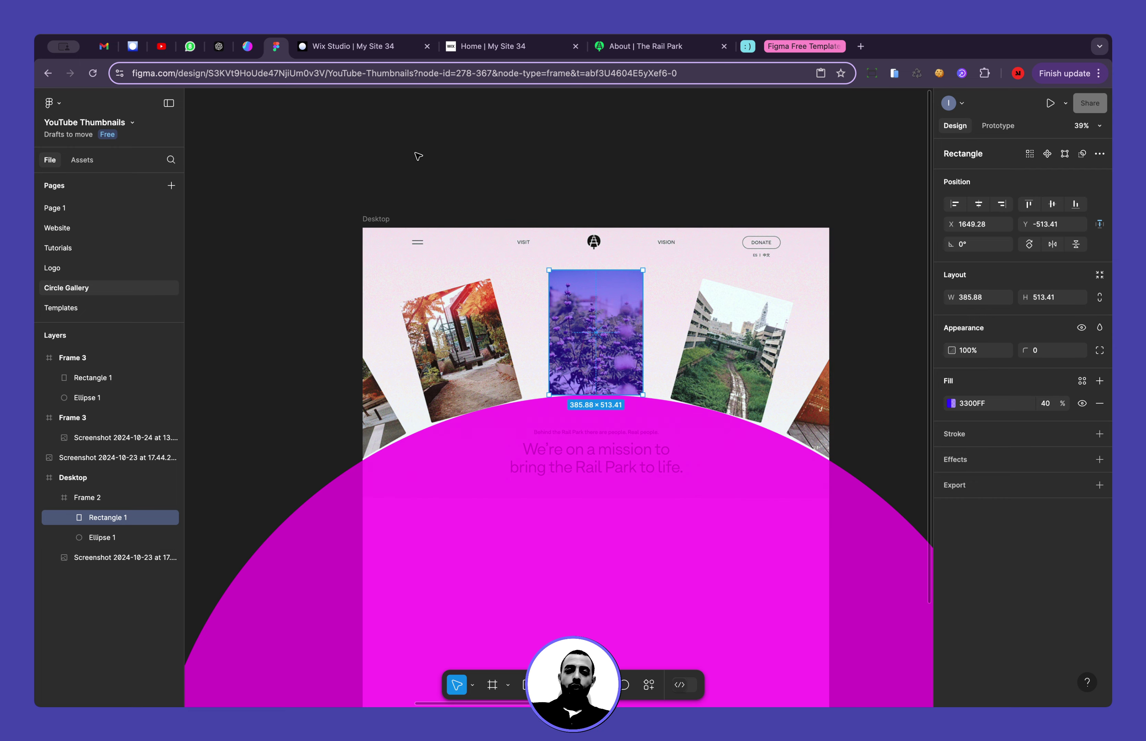
click(364, 46)
scroll(505, 331, down, 5)
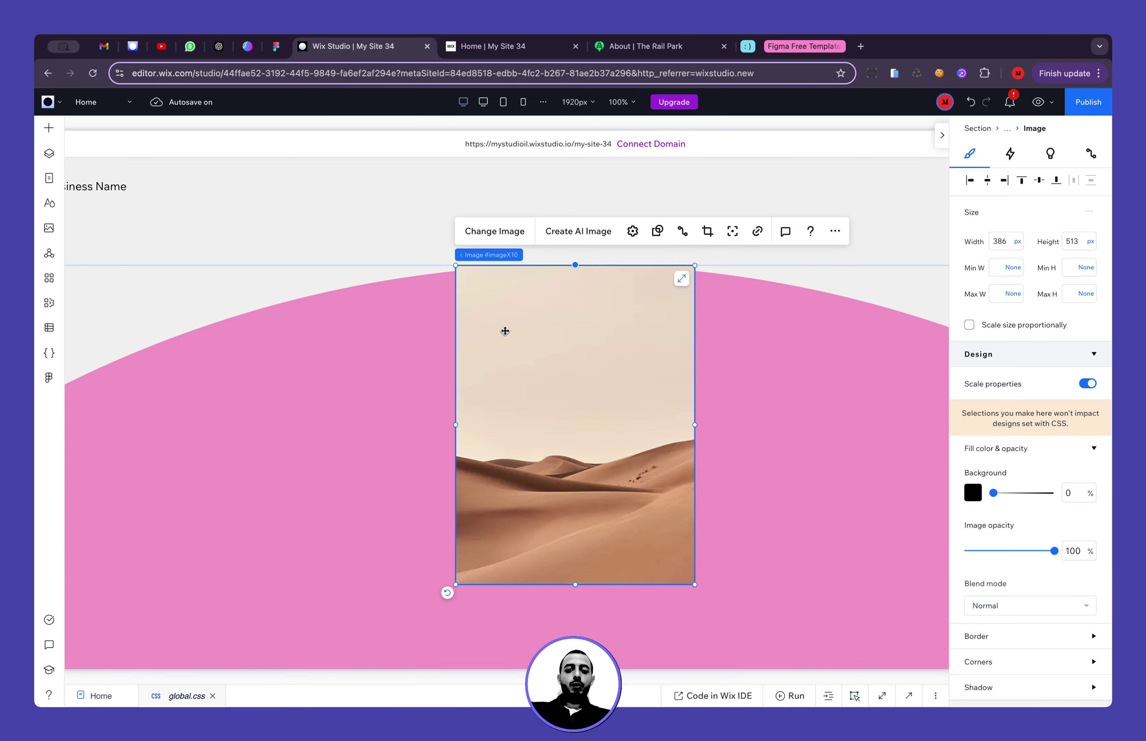
scroll(576, 375, down, 1)
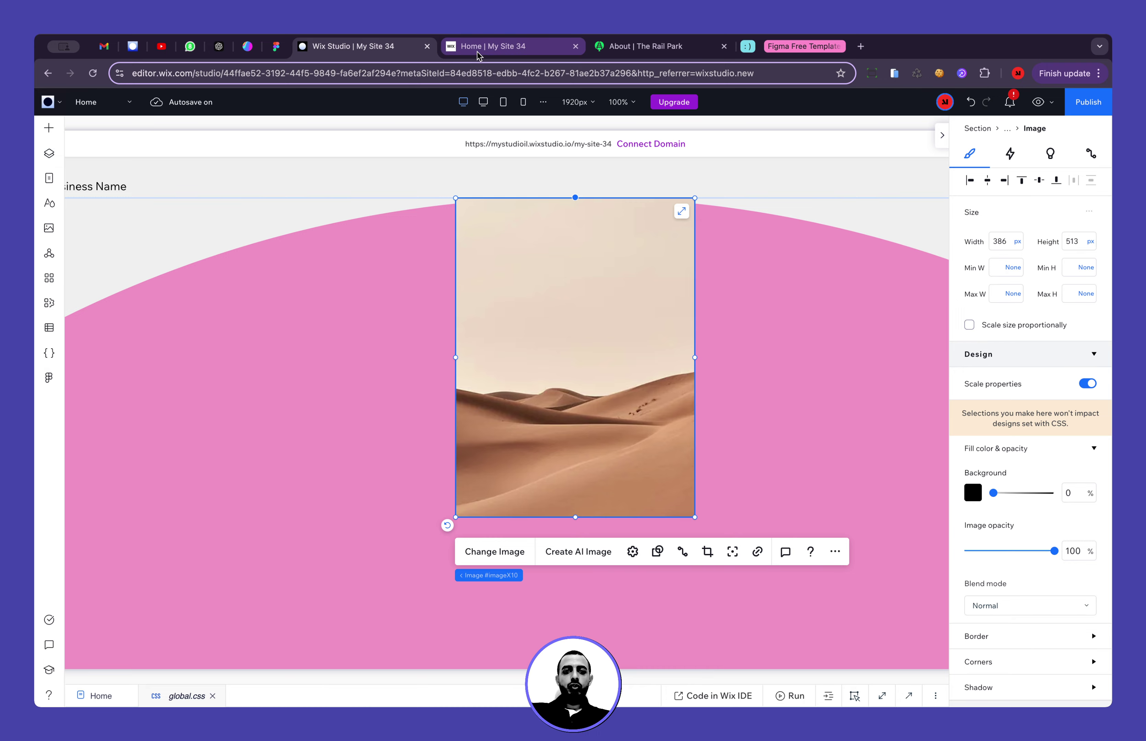
In Figma, duplicate Frame 2 containing the circle and rectangle, and rotate the copy to about -15° around the circle's centre
click(275, 52)
scroll(520, 300, down, 3)
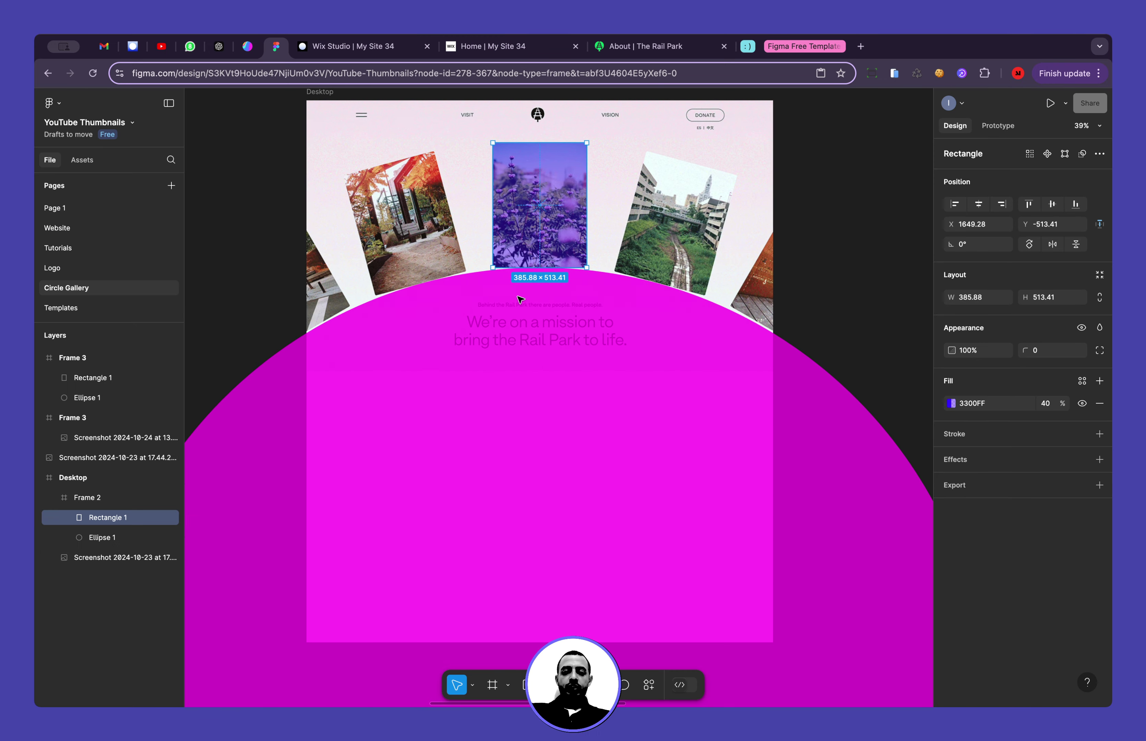
scroll(605, 352, down, 3)
scroll(605, 353, down, 2)
scroll(605, 353, down, 2)
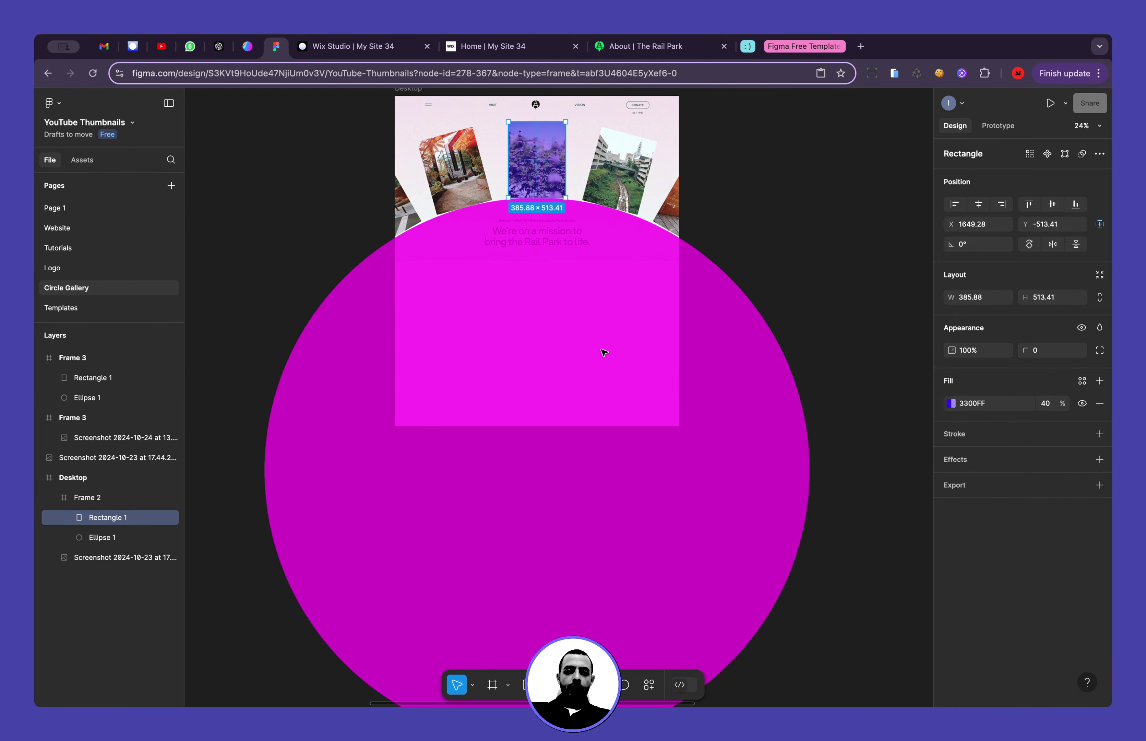
scroll(504, 325, up, 2)
scroll(504, 325, left, 2)
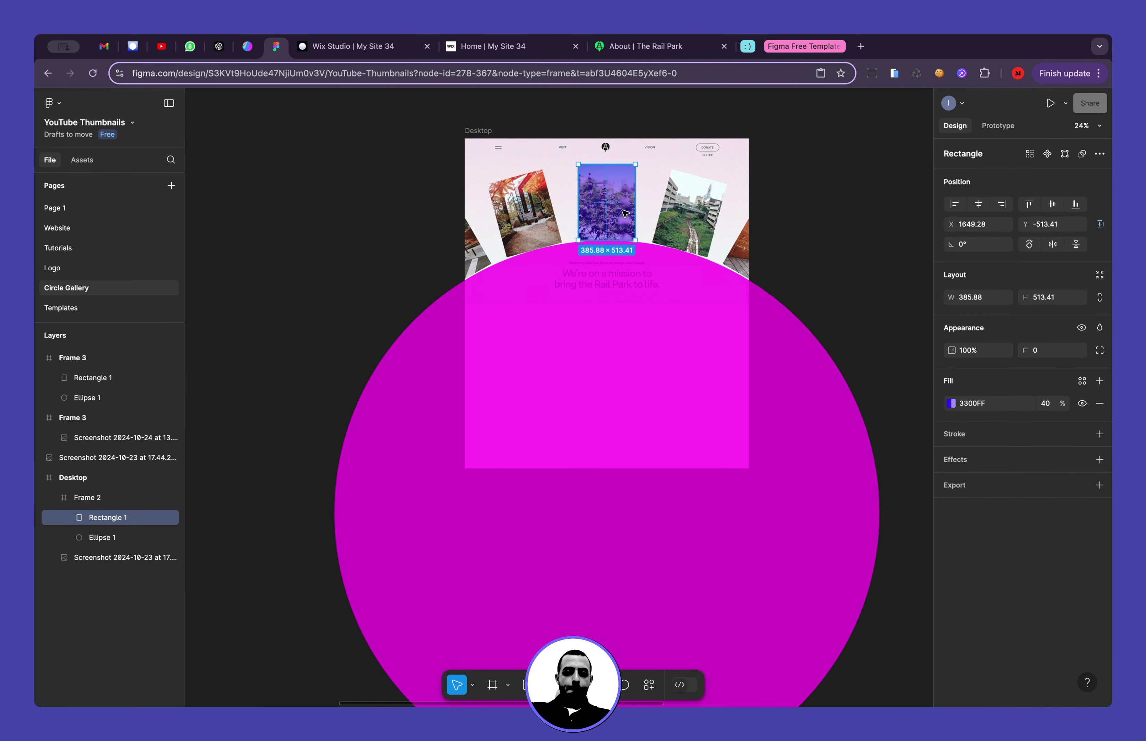
click(130, 538)
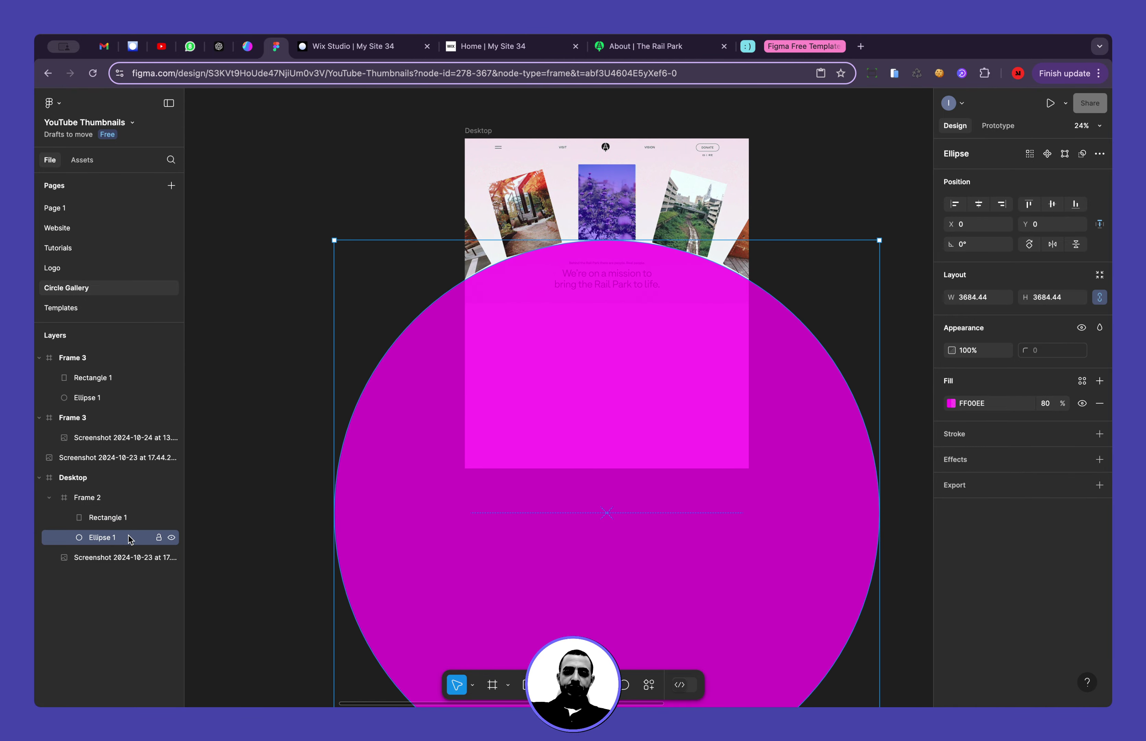
click(119, 507)
key(super+alt+g)
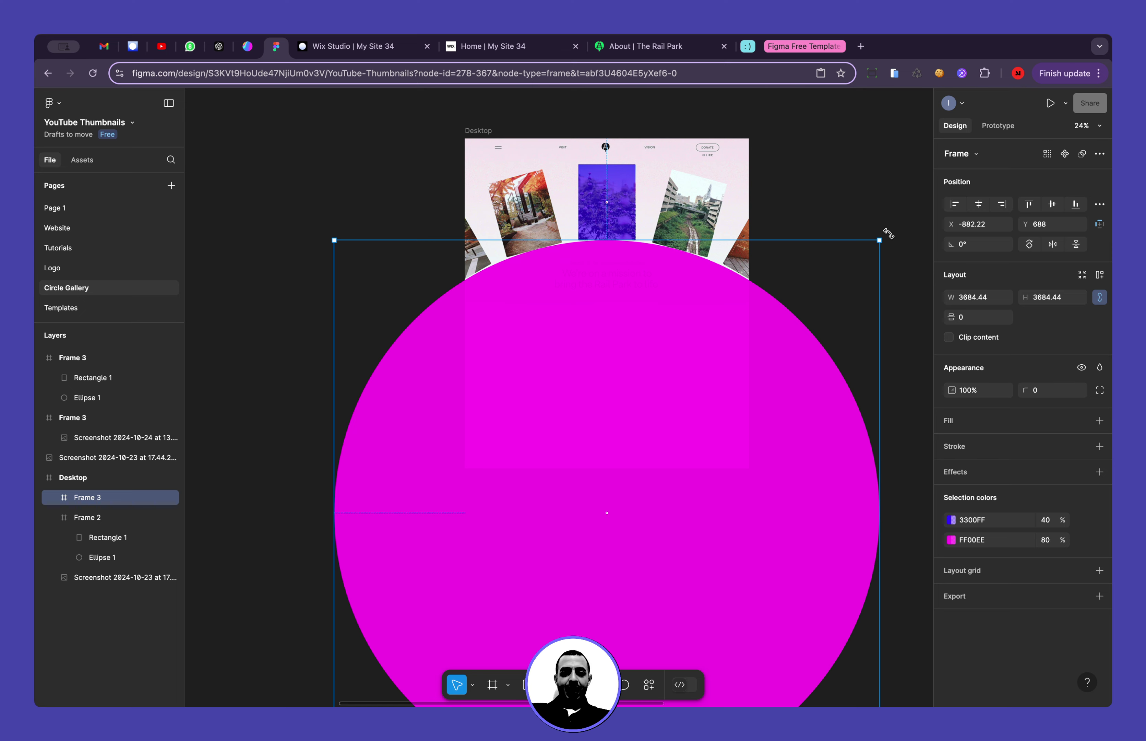
drag(914, 257, 957, 314)
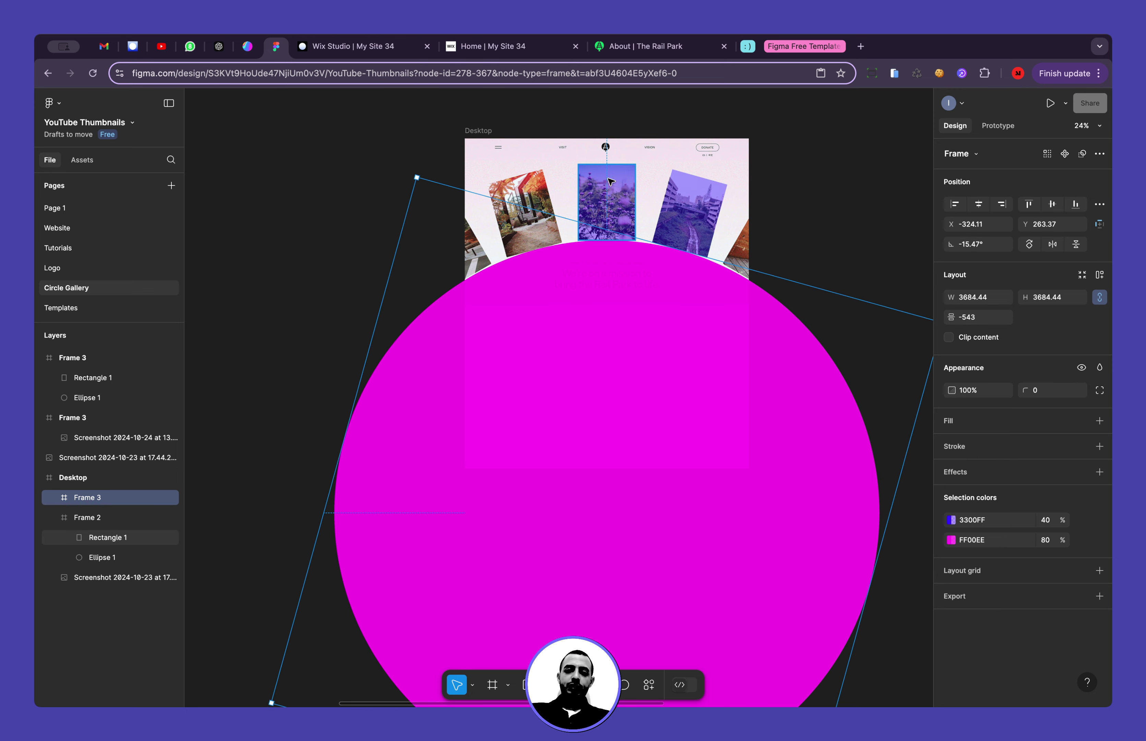
Undo the rotation and duplication of the circle frame
key(super+z)
key(super+z)
key(super+z)
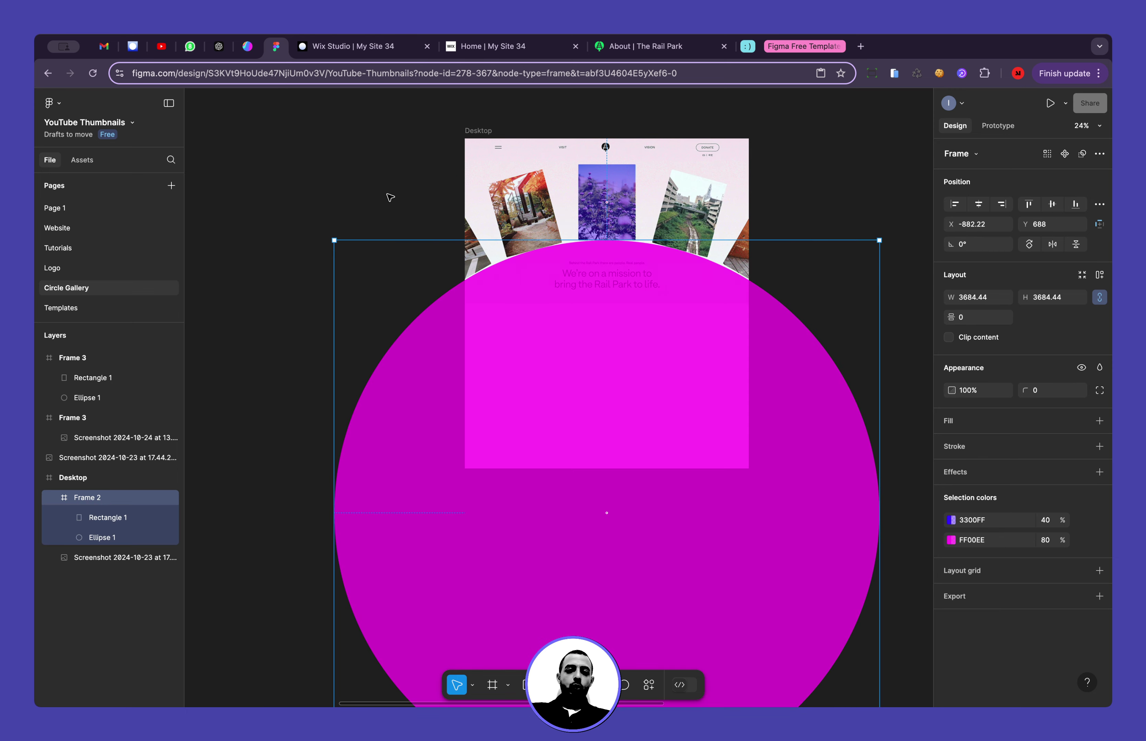
Switch to Wix Studio and place the desert image inside a new container within the Circle
click(339, 56)
scroll(567, 398, down, 2)
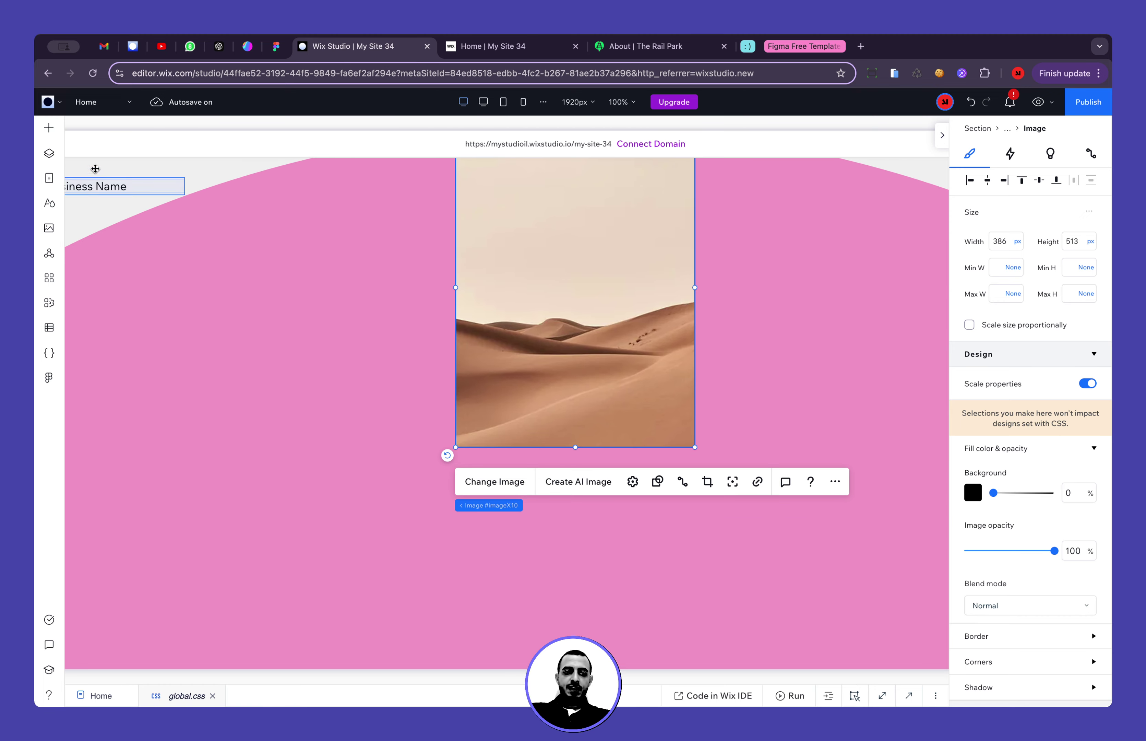
click(48, 154)
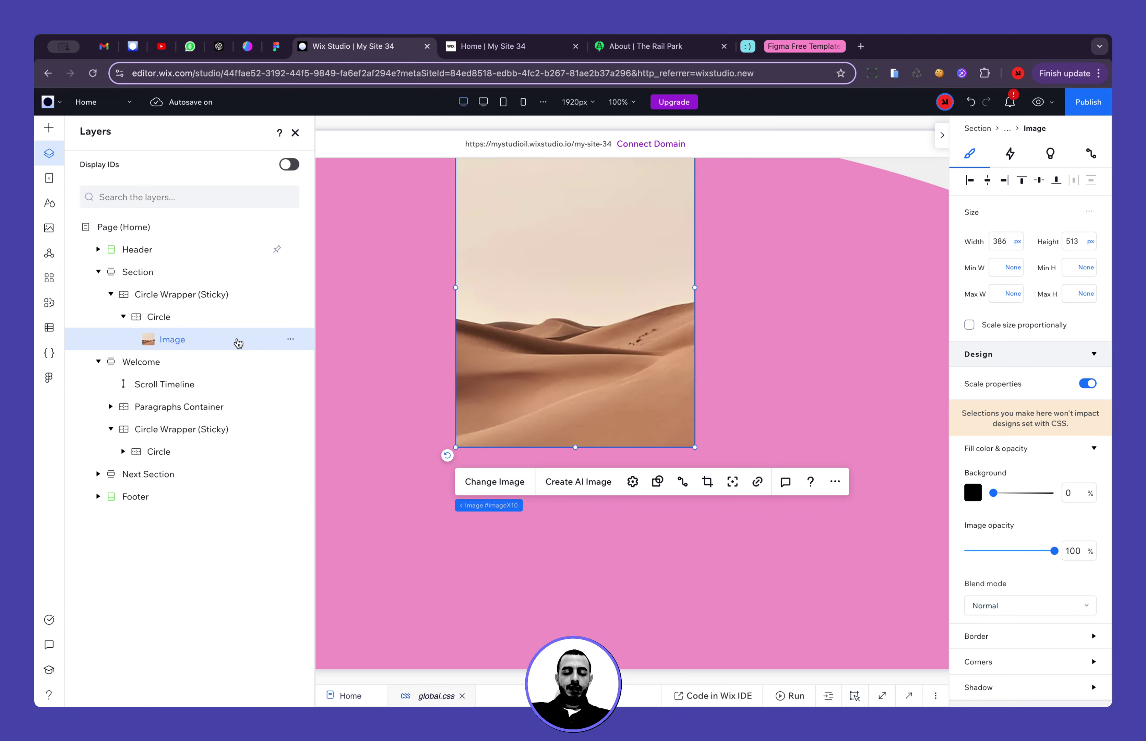
click(290, 340)
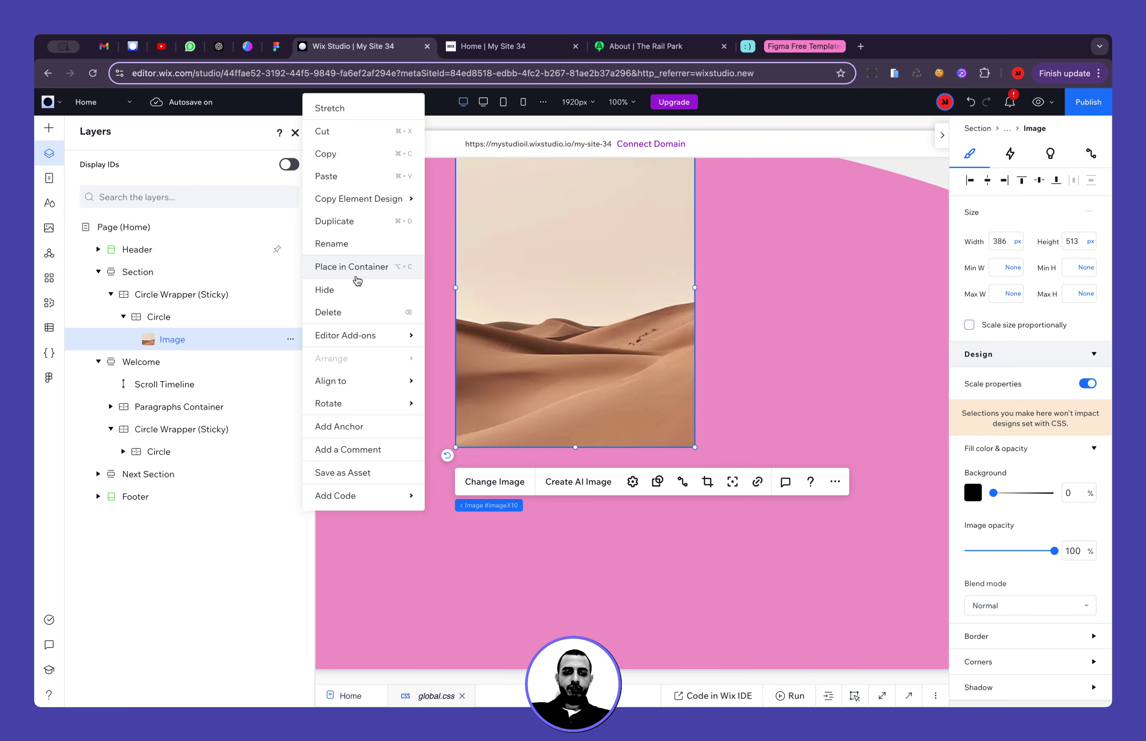
click(369, 266)
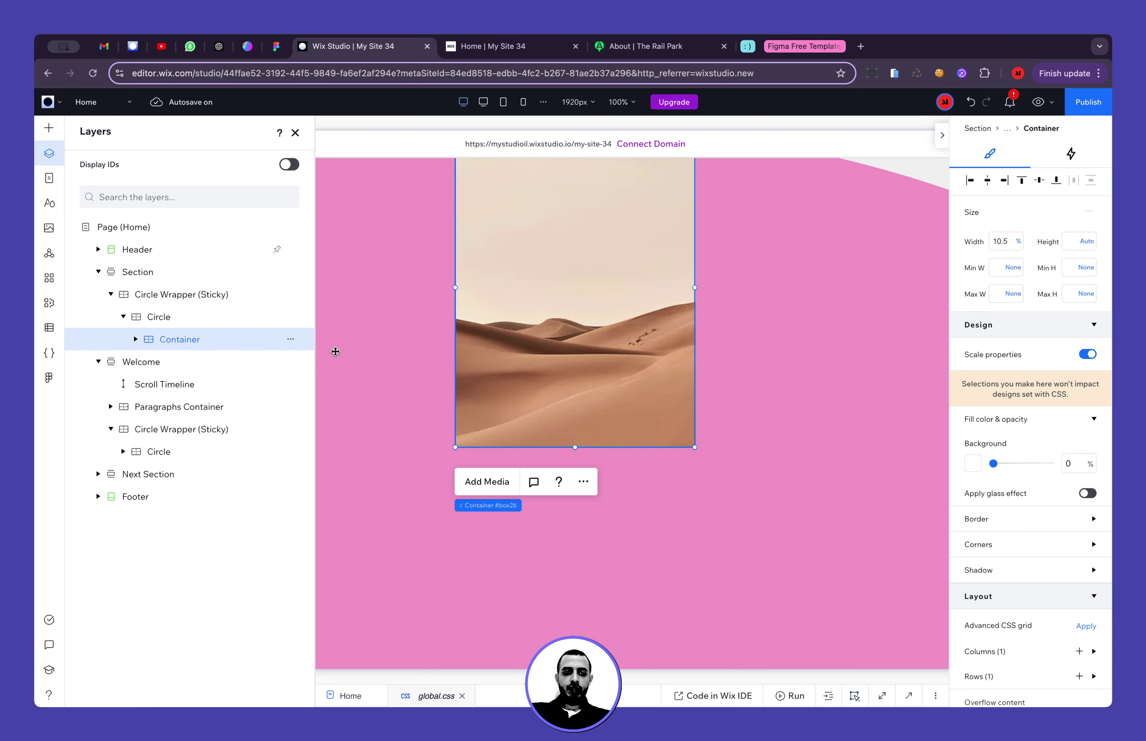
Compare with the circle frame in Figma, and stretch the new container to fill the Circle in Wix Studio
scroll(394, 351, up, 3)
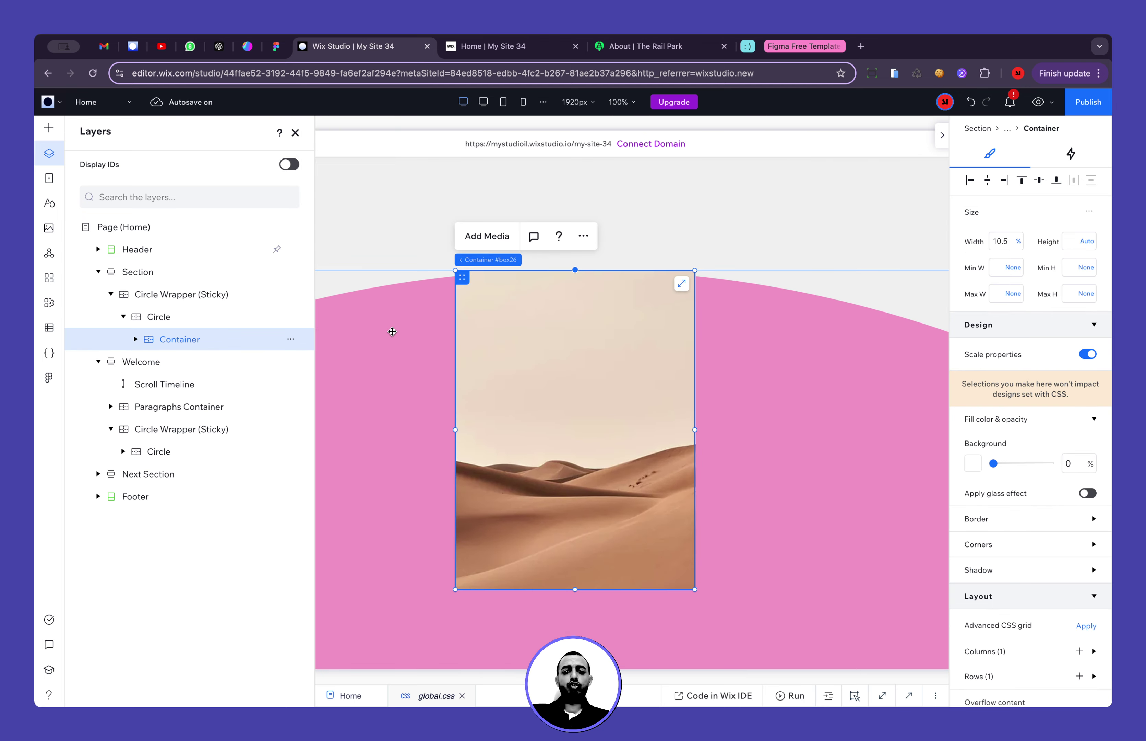
click(276, 46)
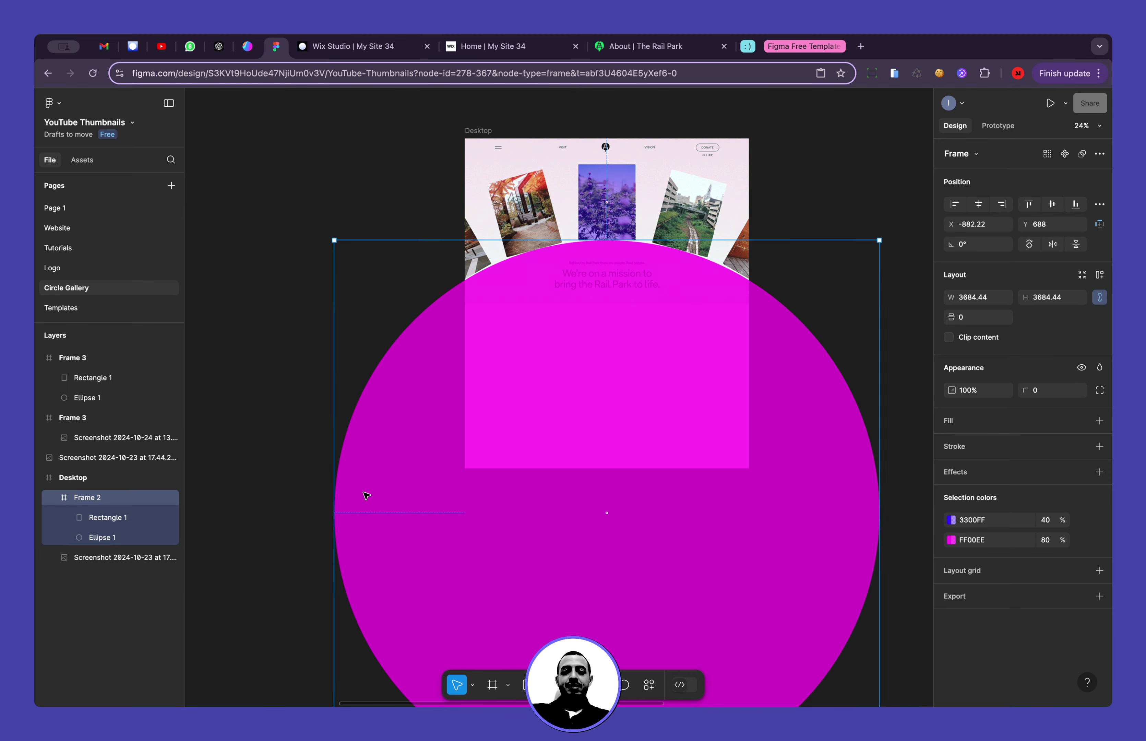
click(345, 46)
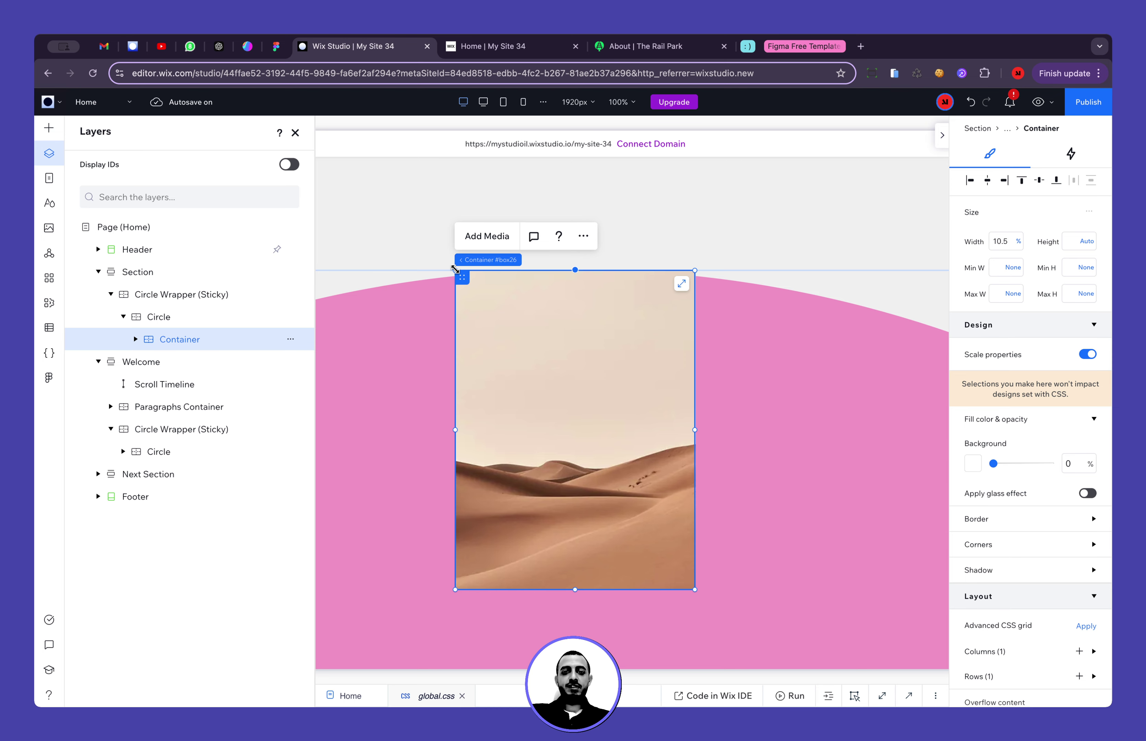
click(682, 284)
click(153, 318)
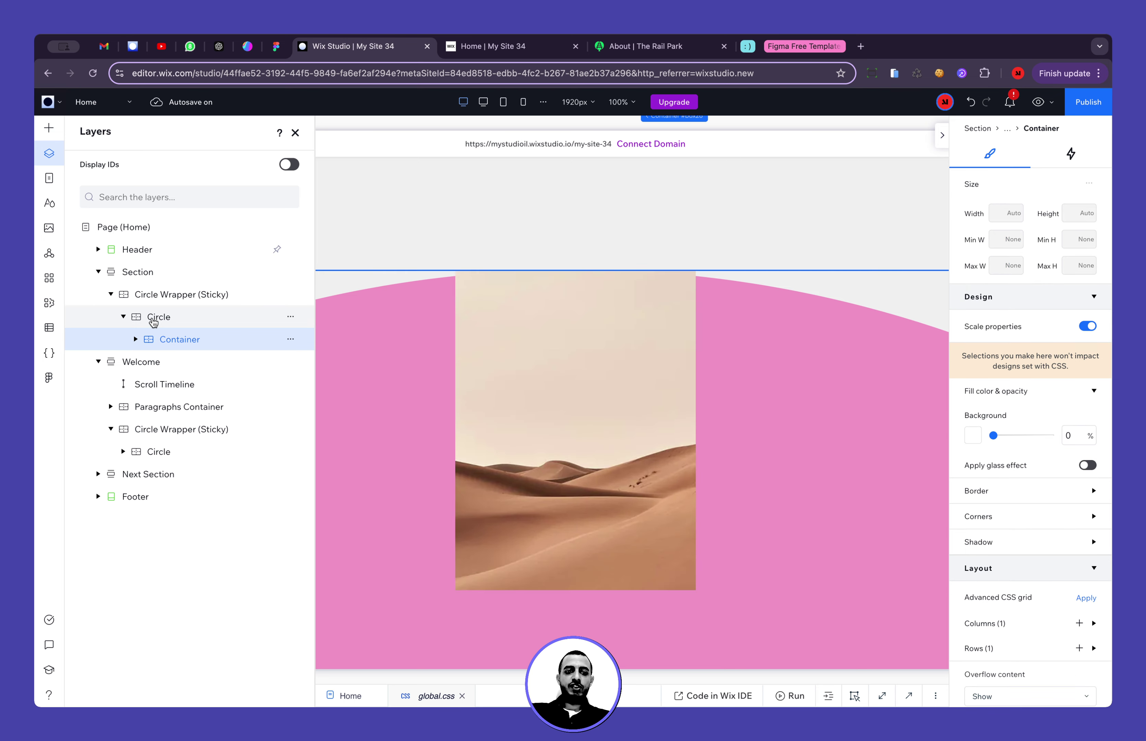
click(205, 340)
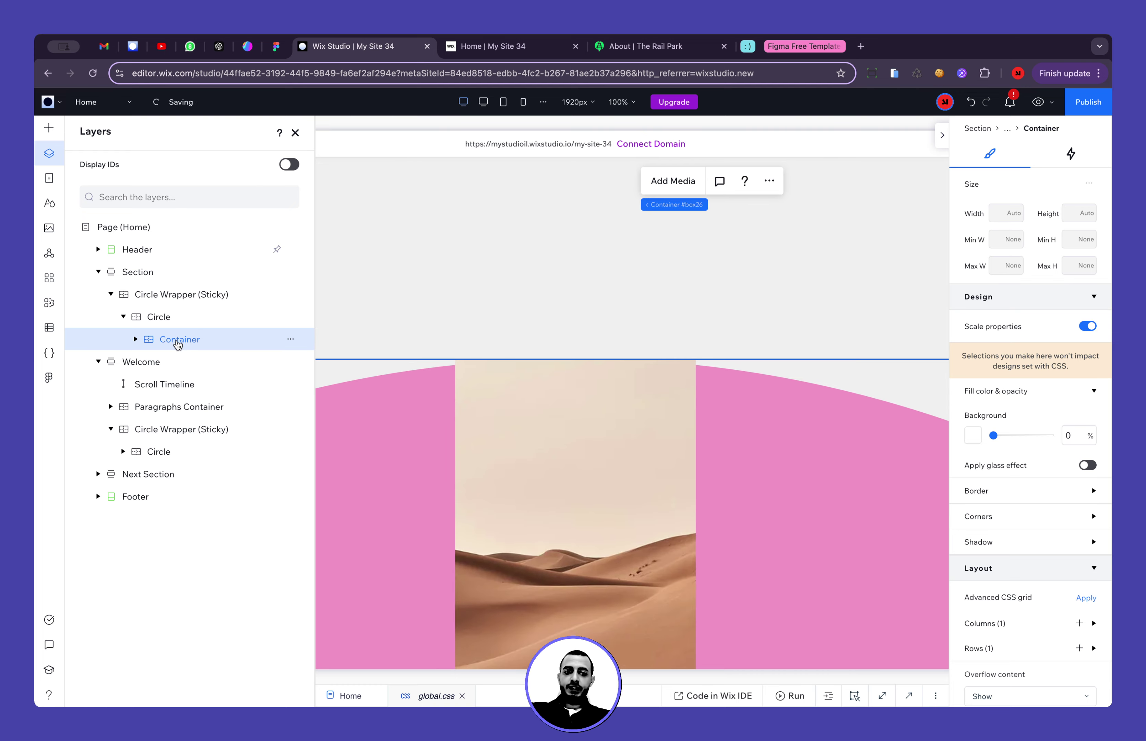
Rename the stretched container as "Item #01"
double_click(181, 339)
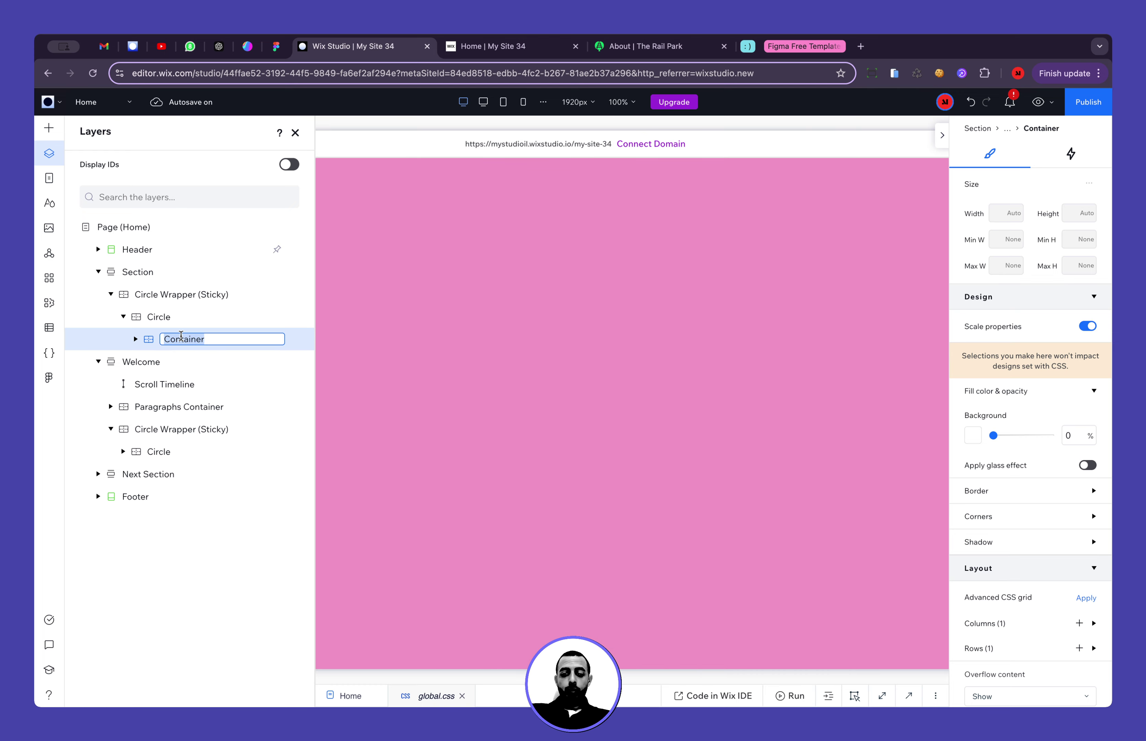
text(#01)
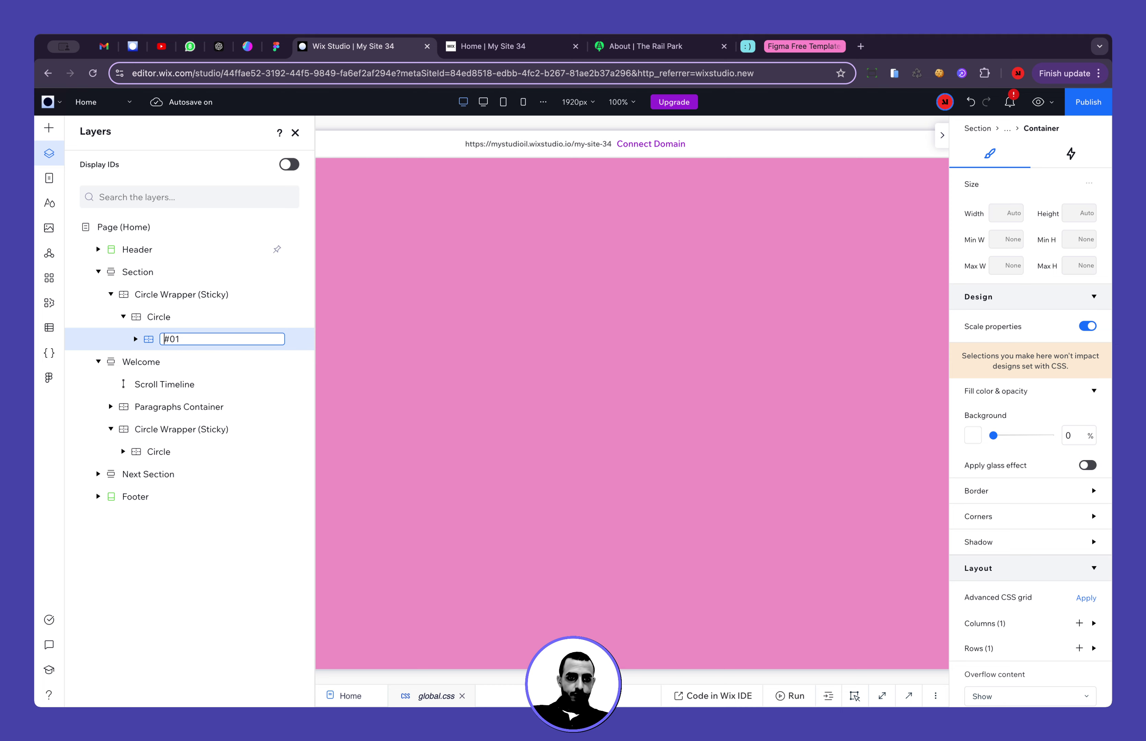
text(Item)
key(Return)
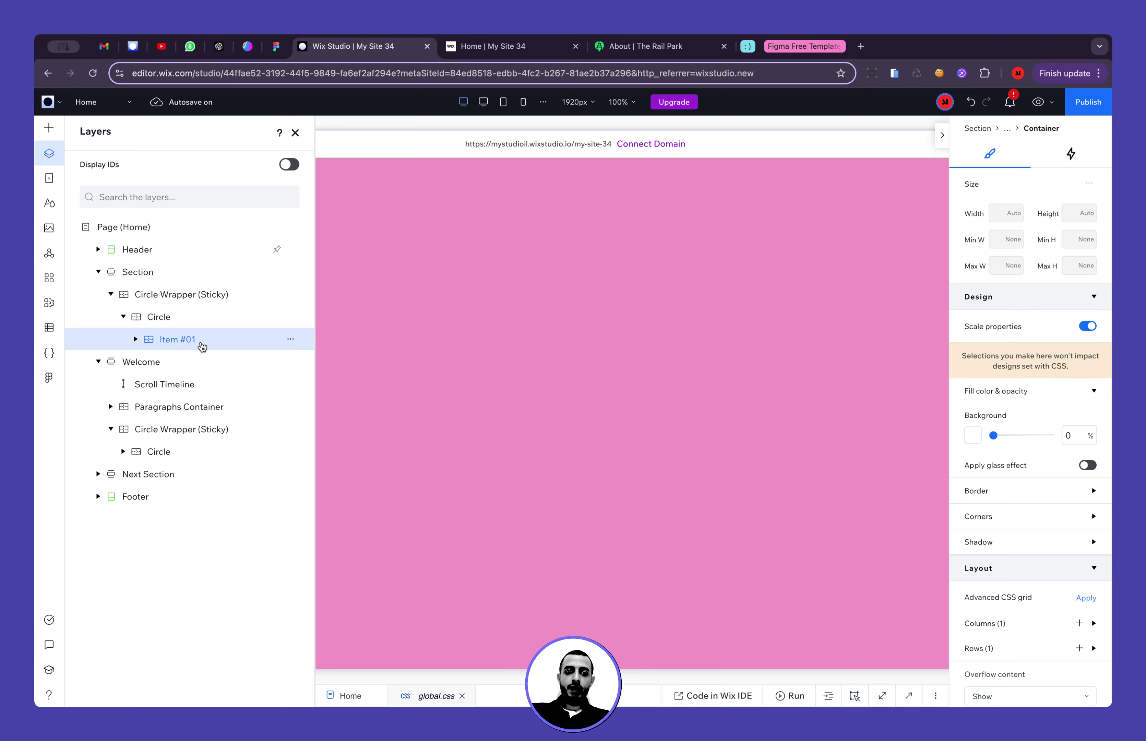
Inspect the Y translate of the image inside Item #01 and preview the page
click(136, 339)
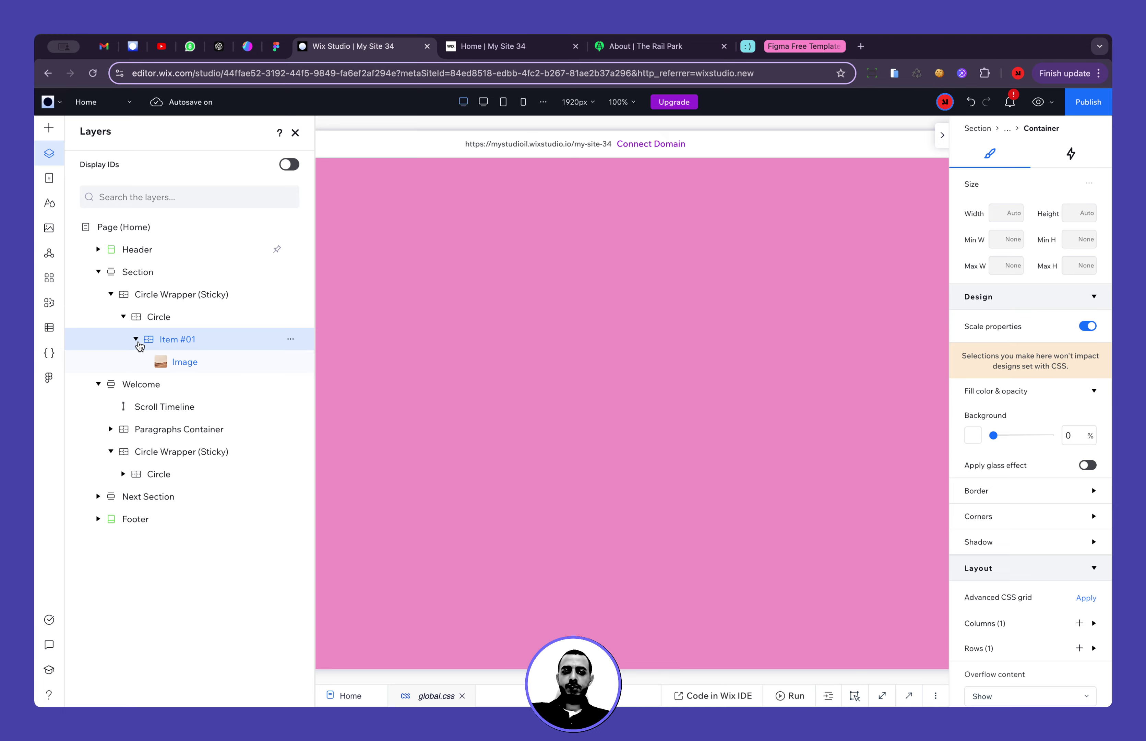
click(188, 369)
click(296, 133)
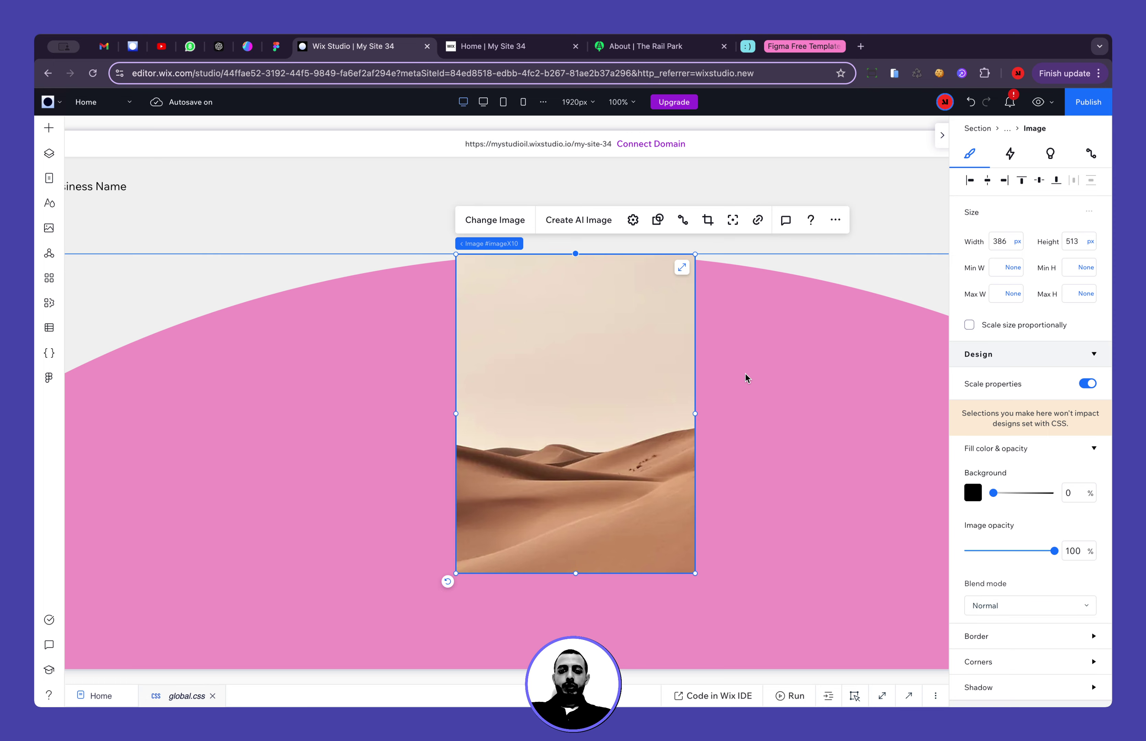
scroll(1085, 620, down, 10)
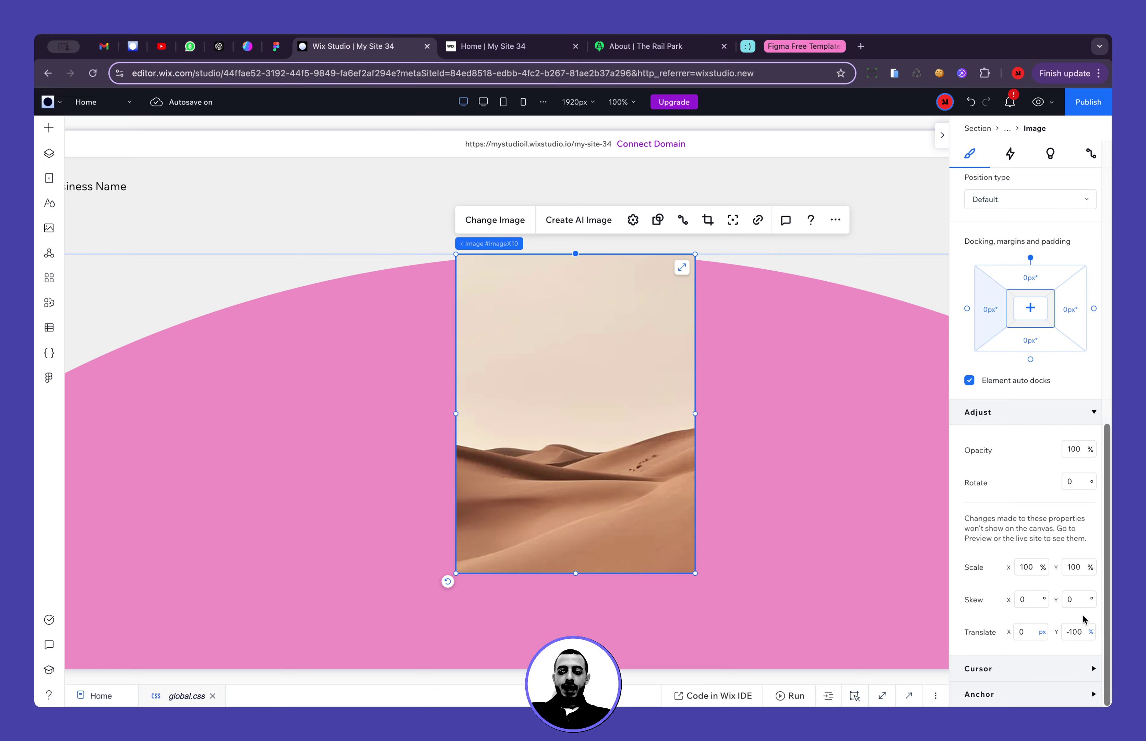
click(1077, 632)
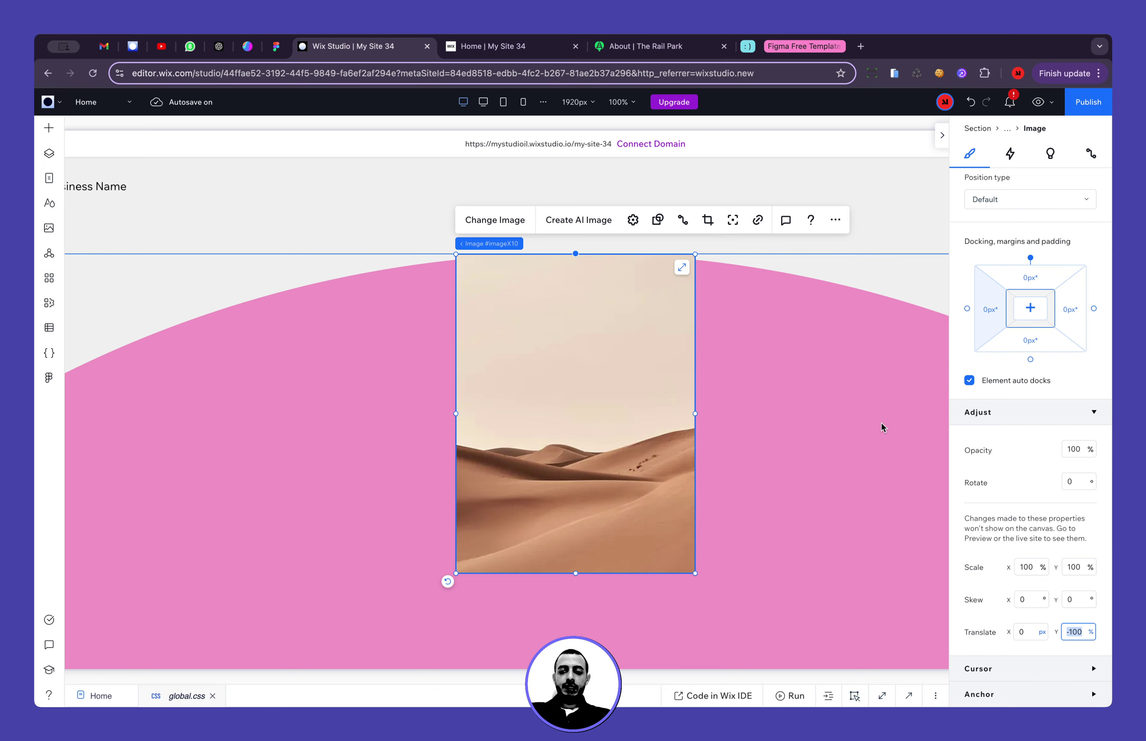
scroll(881, 423, up, 5)
click(1036, 110)
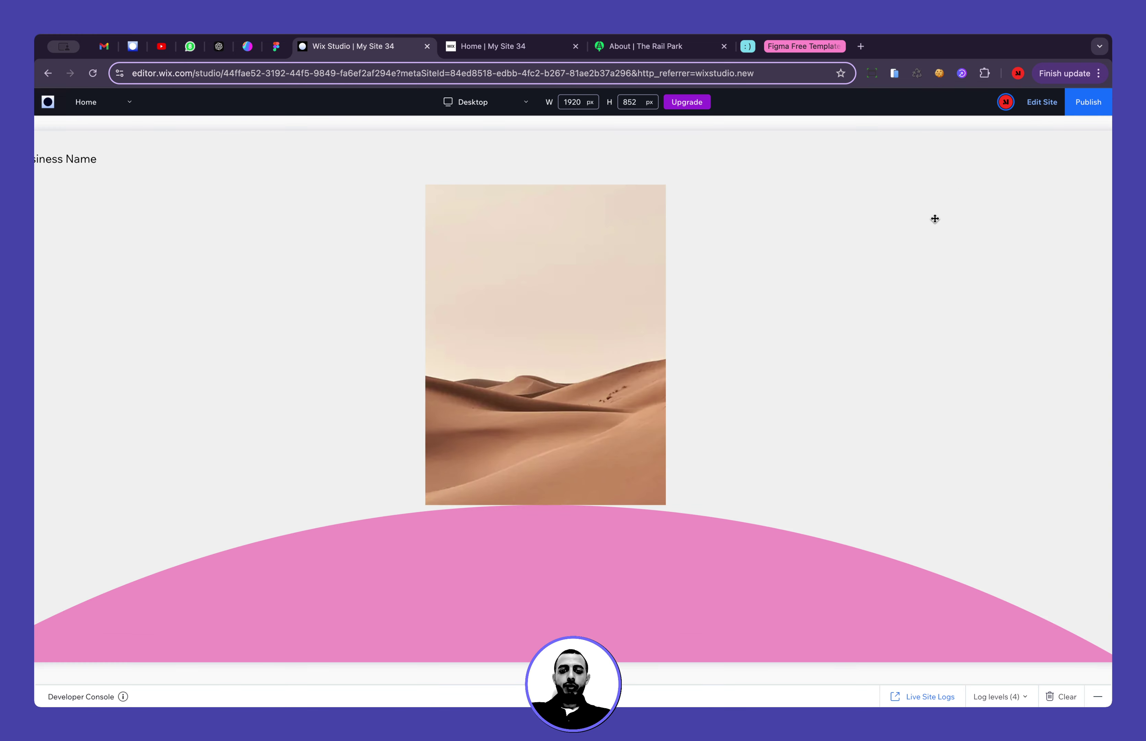
Leave the preview and set the grid row of the Circle container in the first section to 1 fr
click(1040, 103)
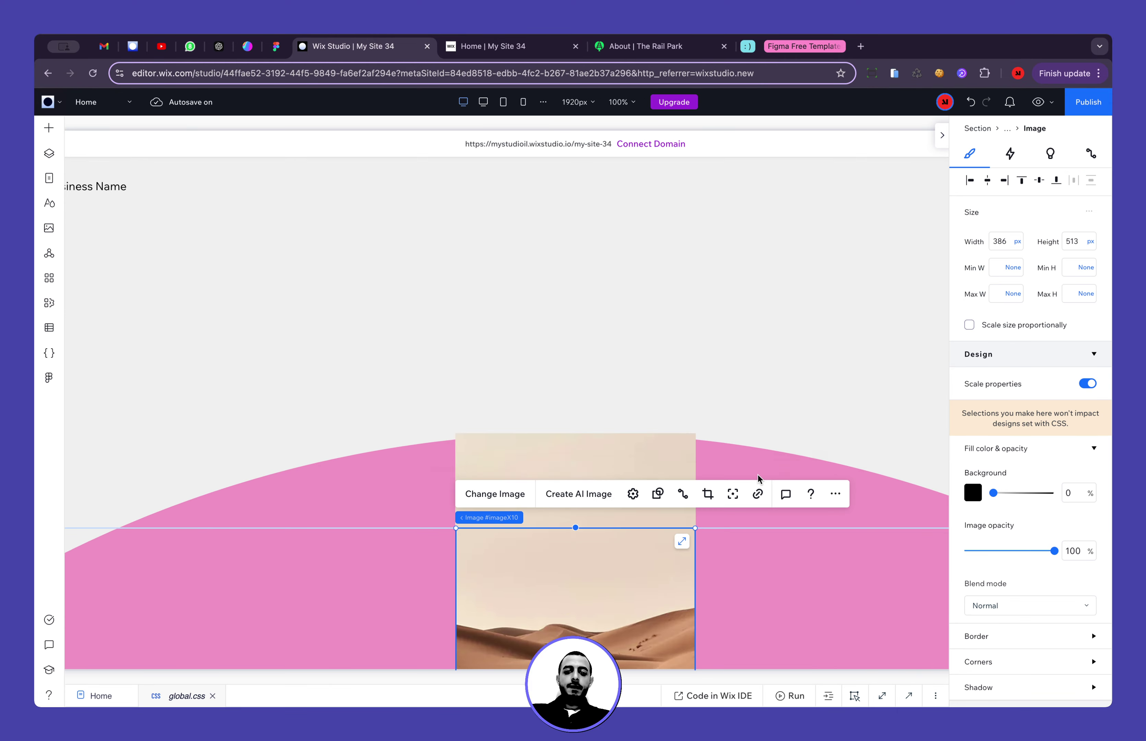
click(377, 432)
scroll(377, 432, down, 2)
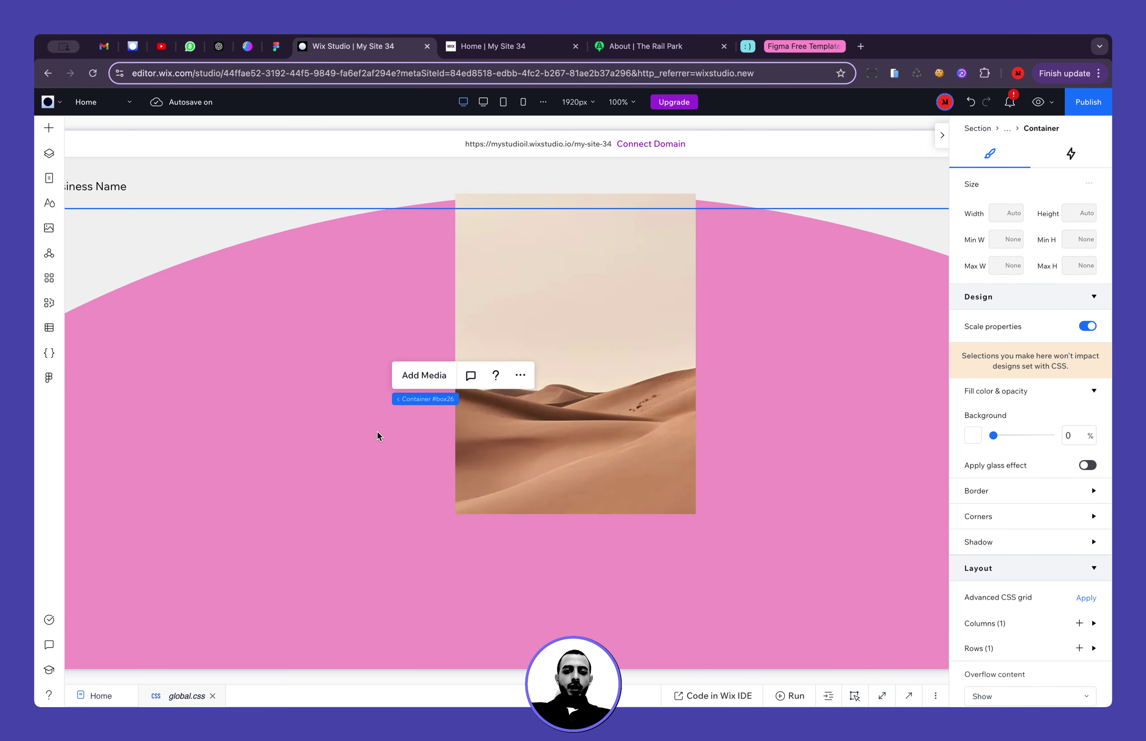
click(48, 153)
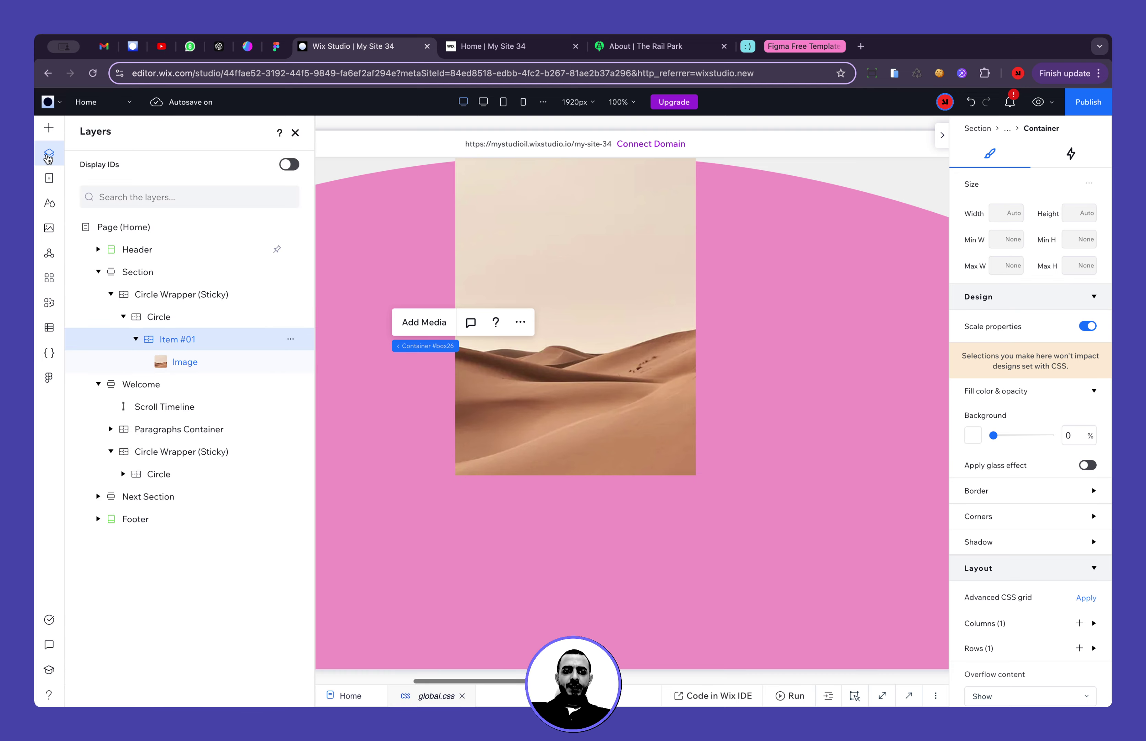
click(157, 317)
scroll(988, 433, down, 5)
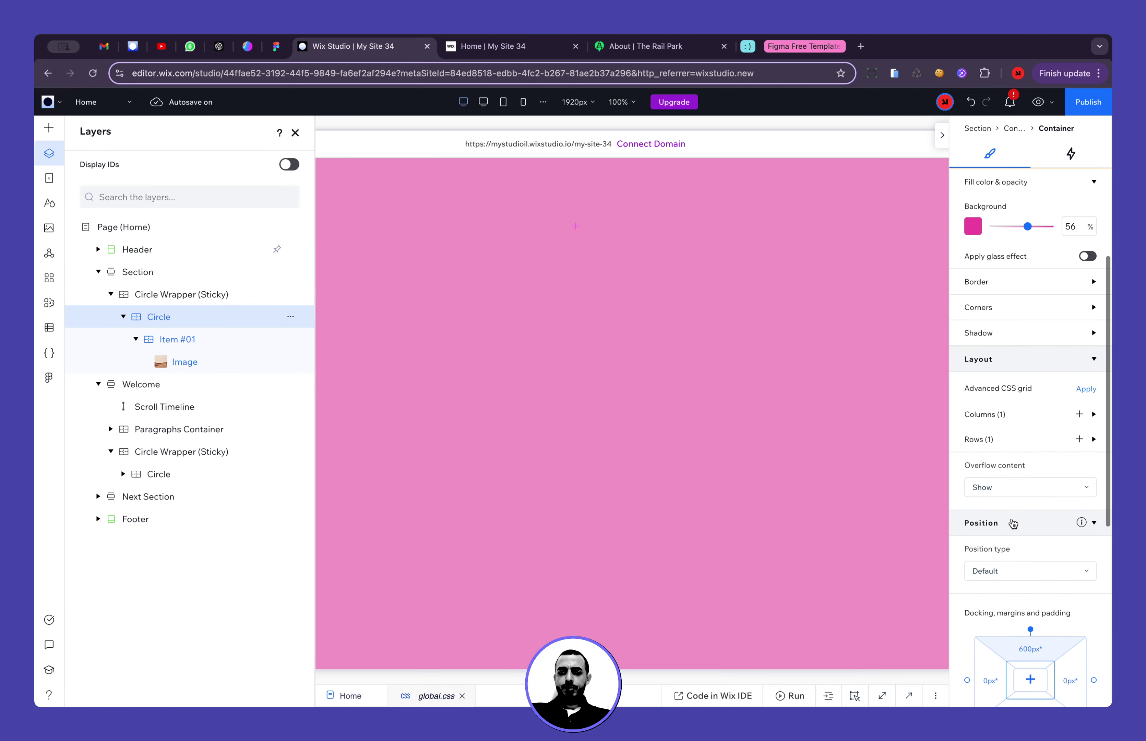
click(990, 440)
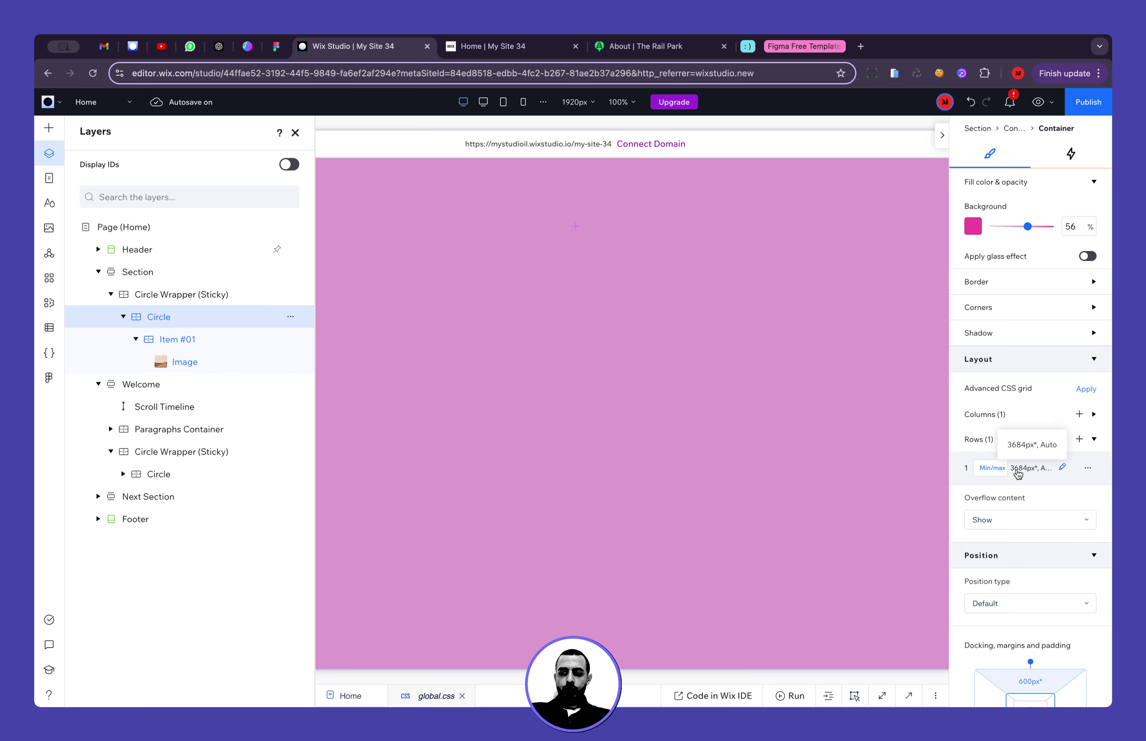
click(999, 470)
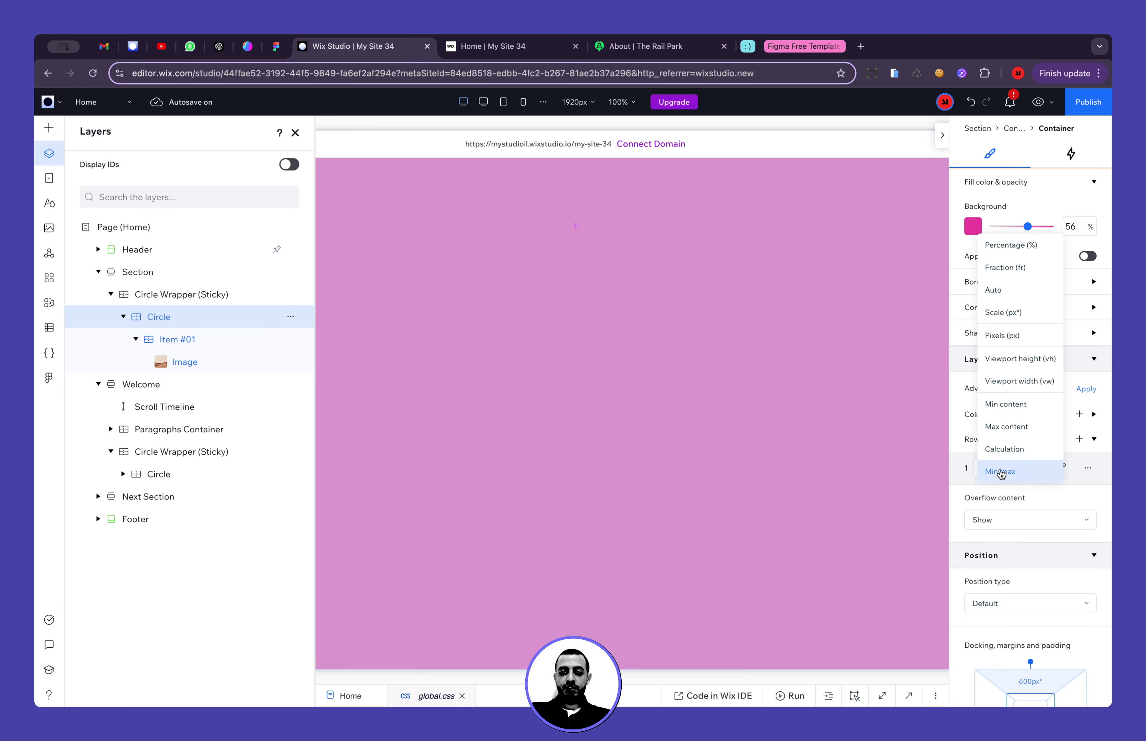
click(1020, 276)
Set the grid column of the same Circle container to 1 fr
scroll(1014, 270, up, 5)
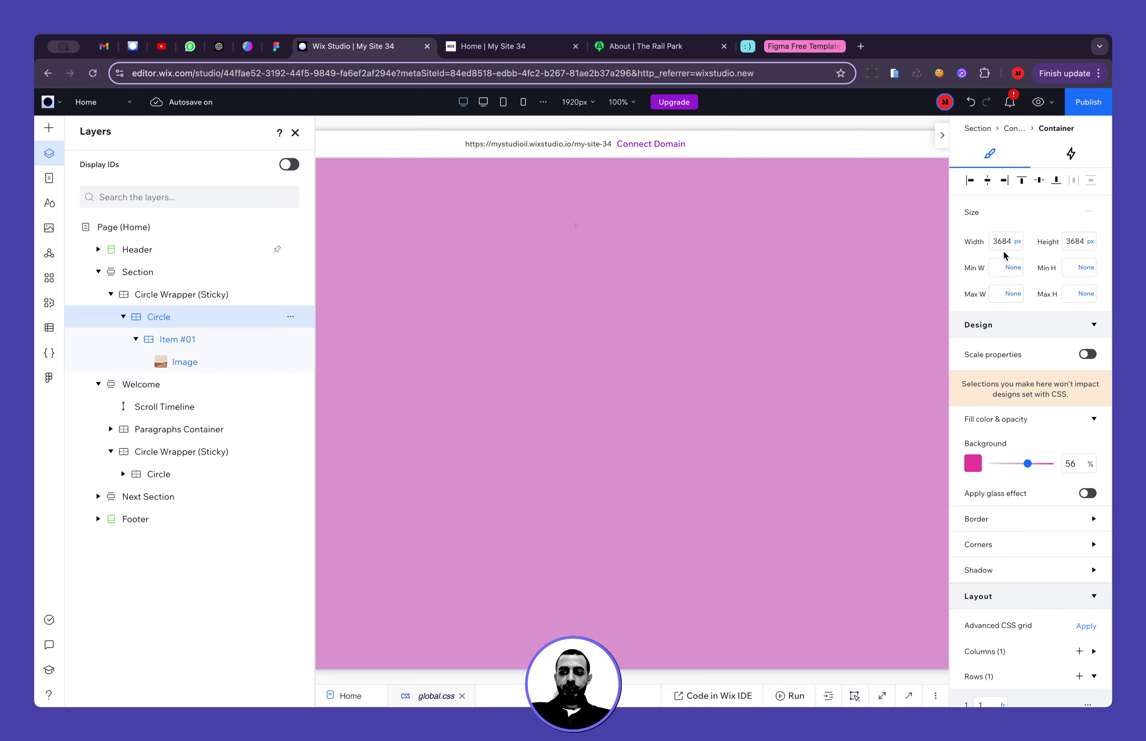
scroll(1004, 256, down, 5)
click(1007, 502)
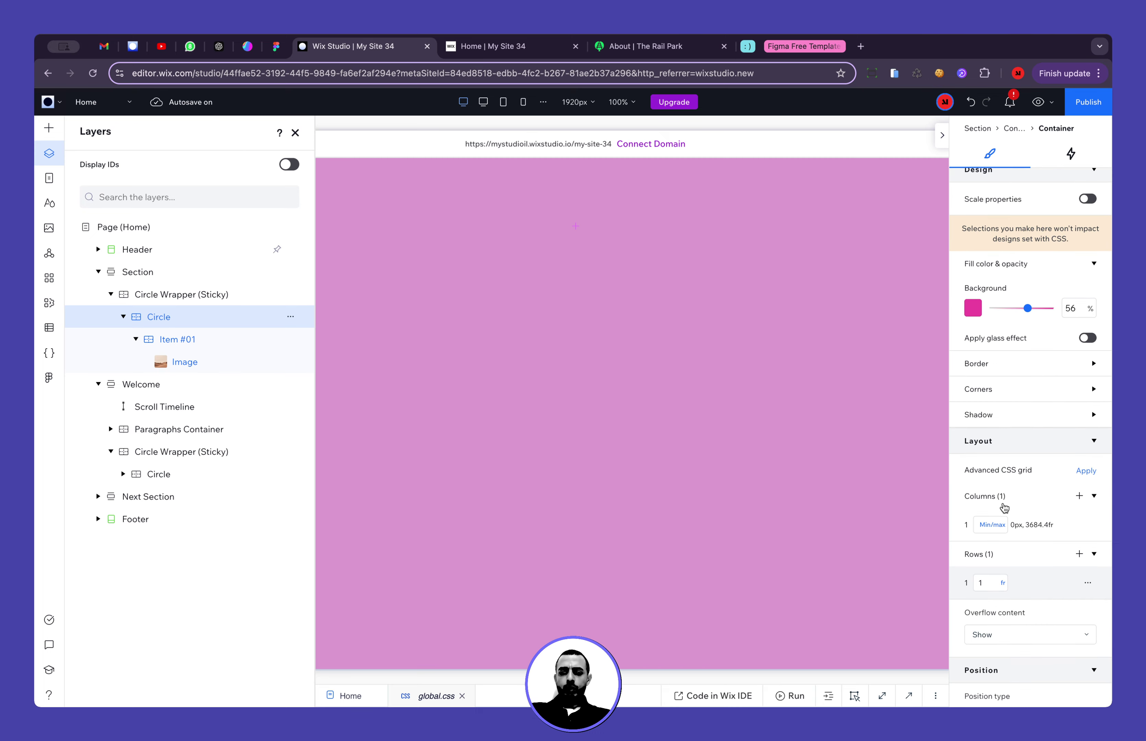
click(992, 526)
click(1024, 326)
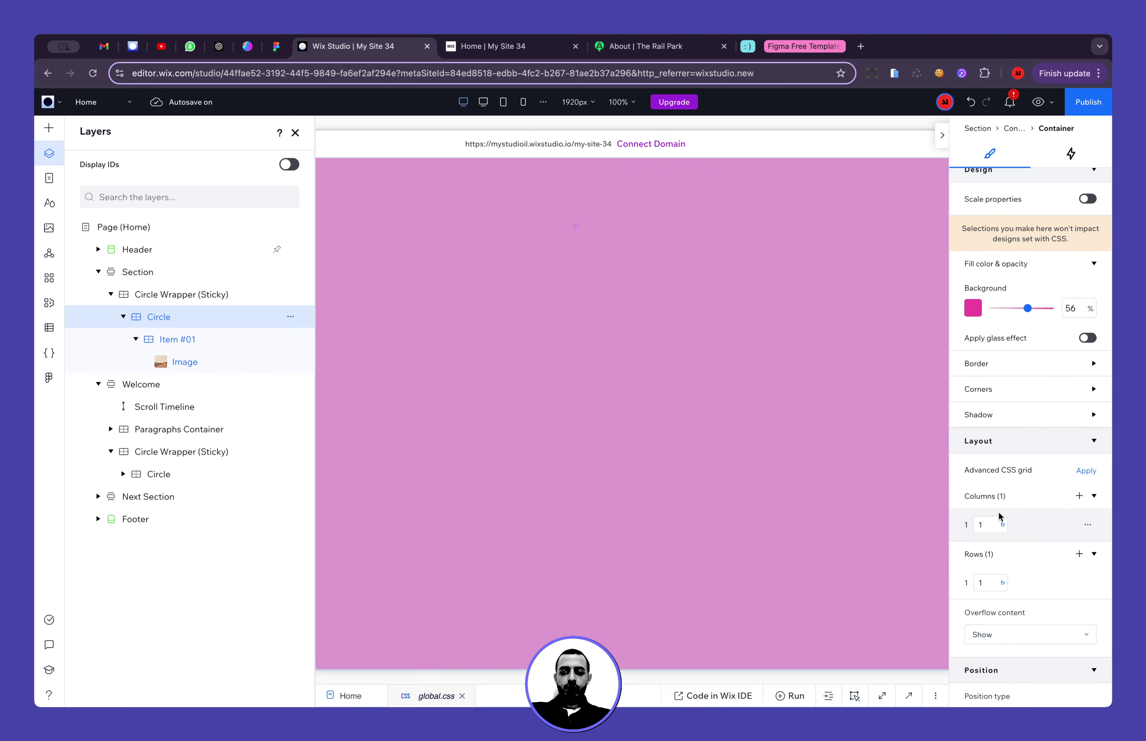
Set the grid column of the Circle Wrapper (Sticky) around this Circle to 1 fr
click(202, 296)
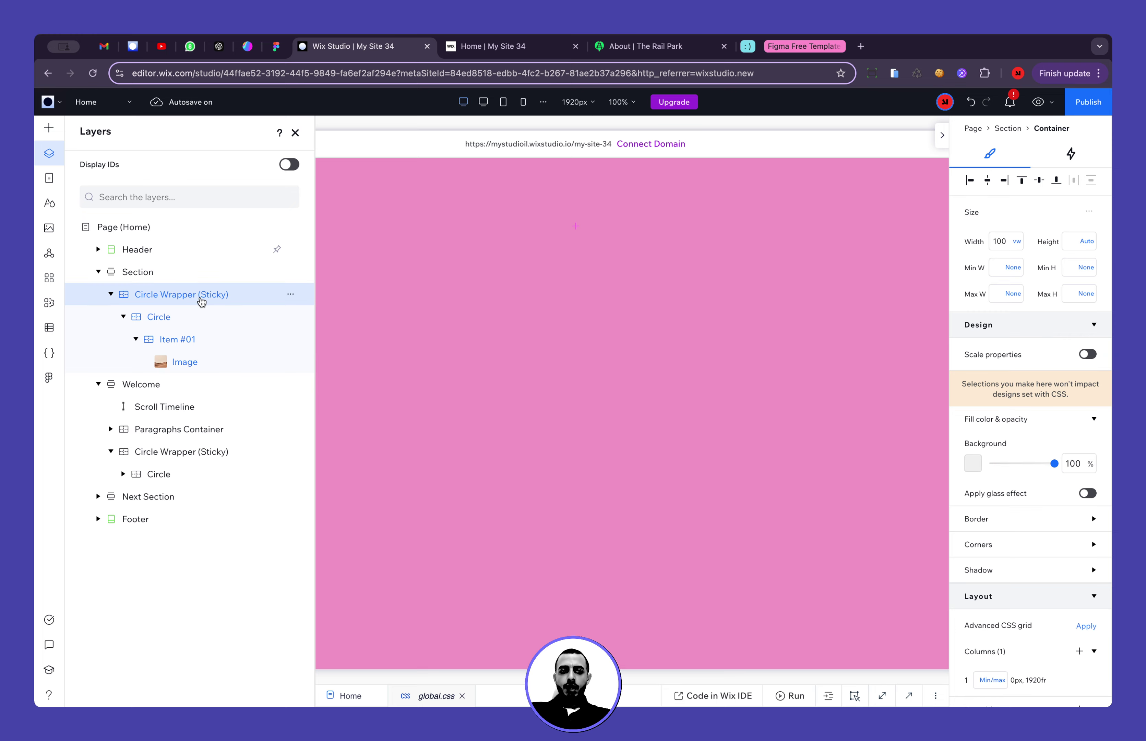
scroll(982, 303, down, 4)
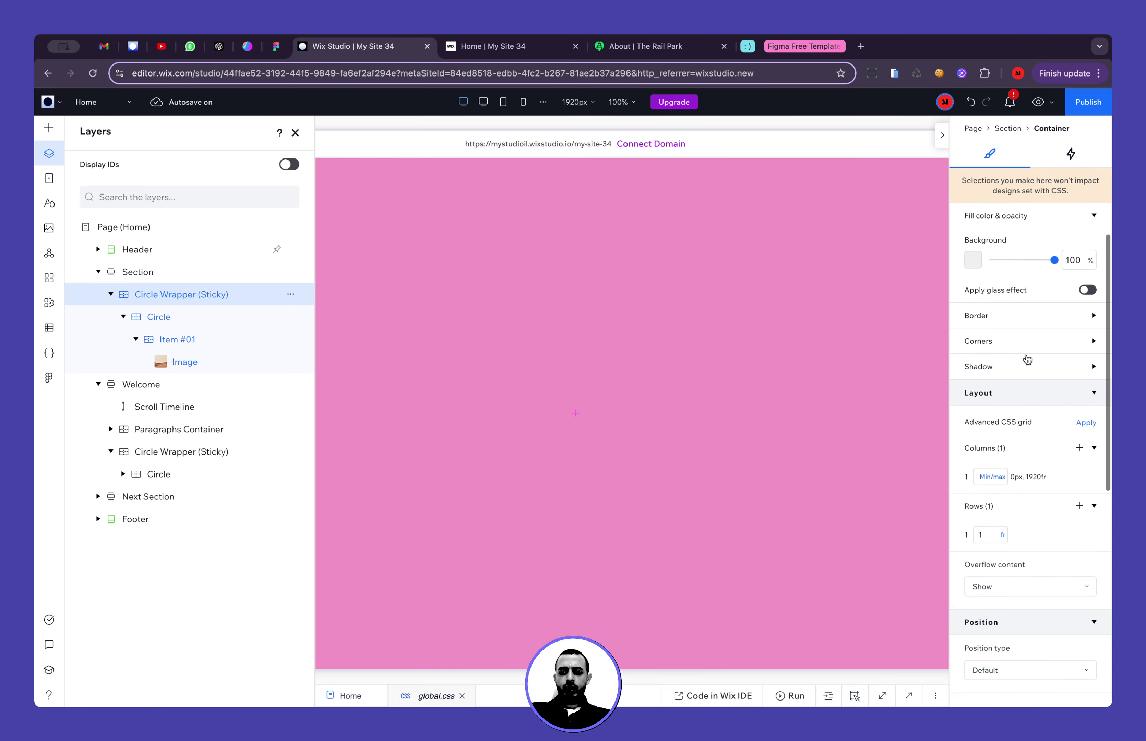
click(993, 478)
click(1029, 275)
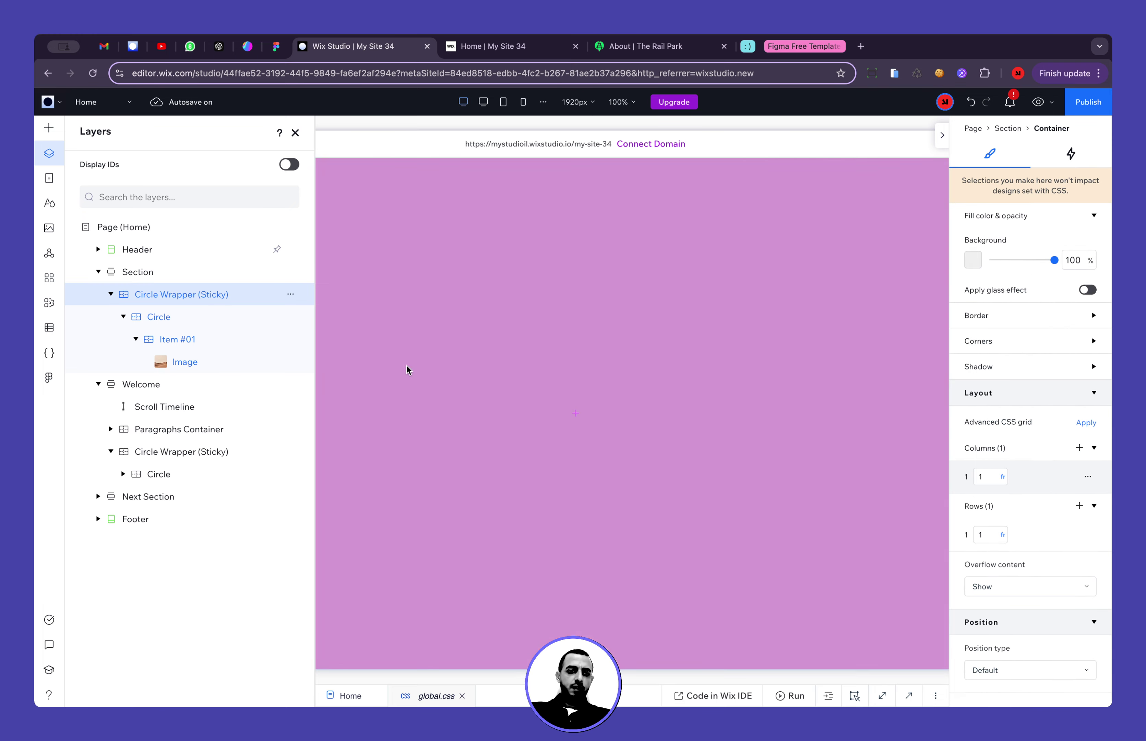
Check Item #01 and its image, and compare them with the circle frame and image rectangle in Figma
click(186, 340)
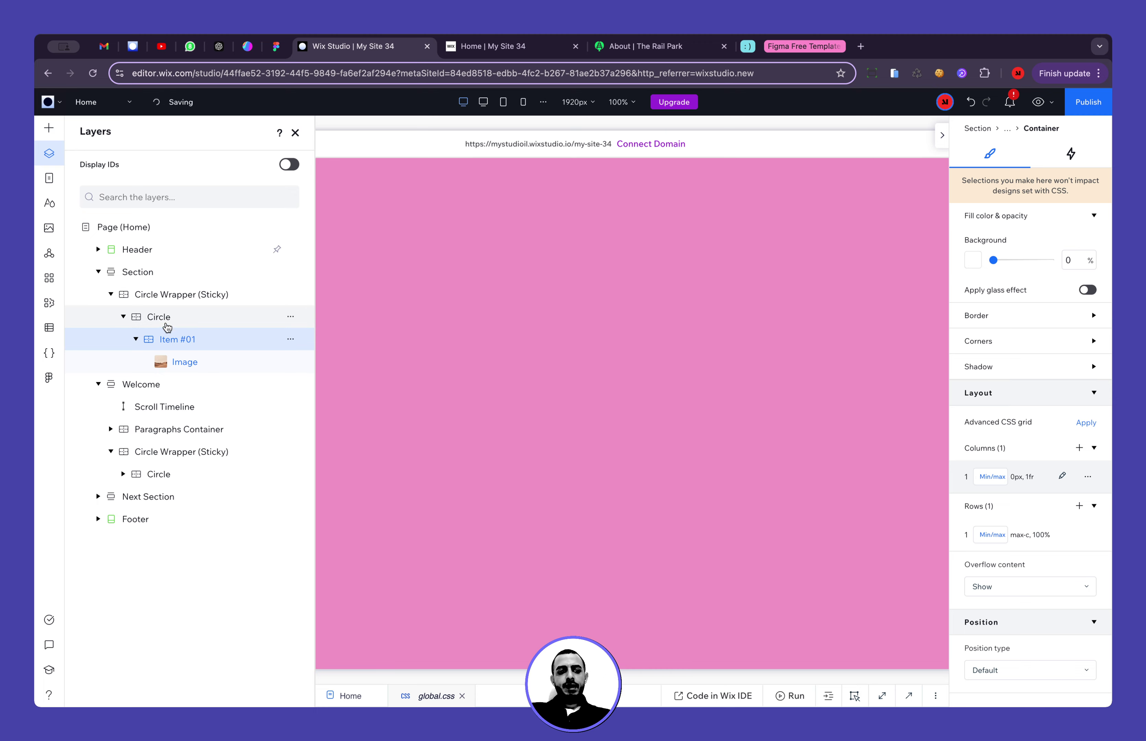
click(194, 364)
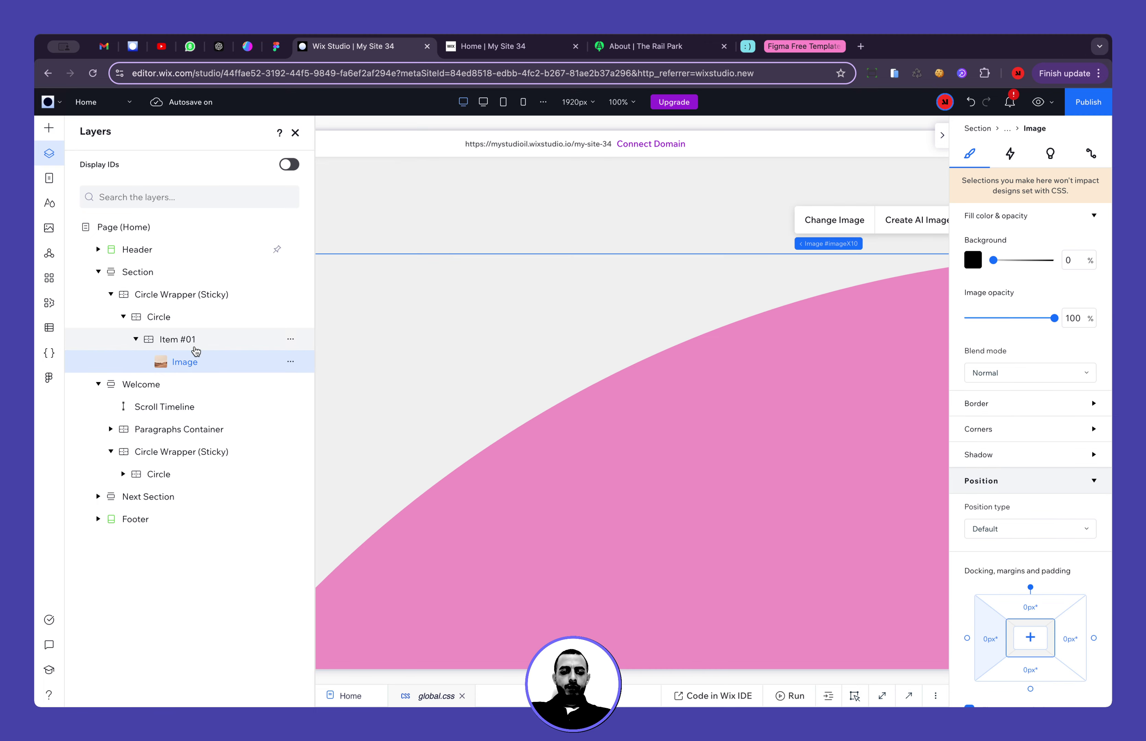
click(211, 345)
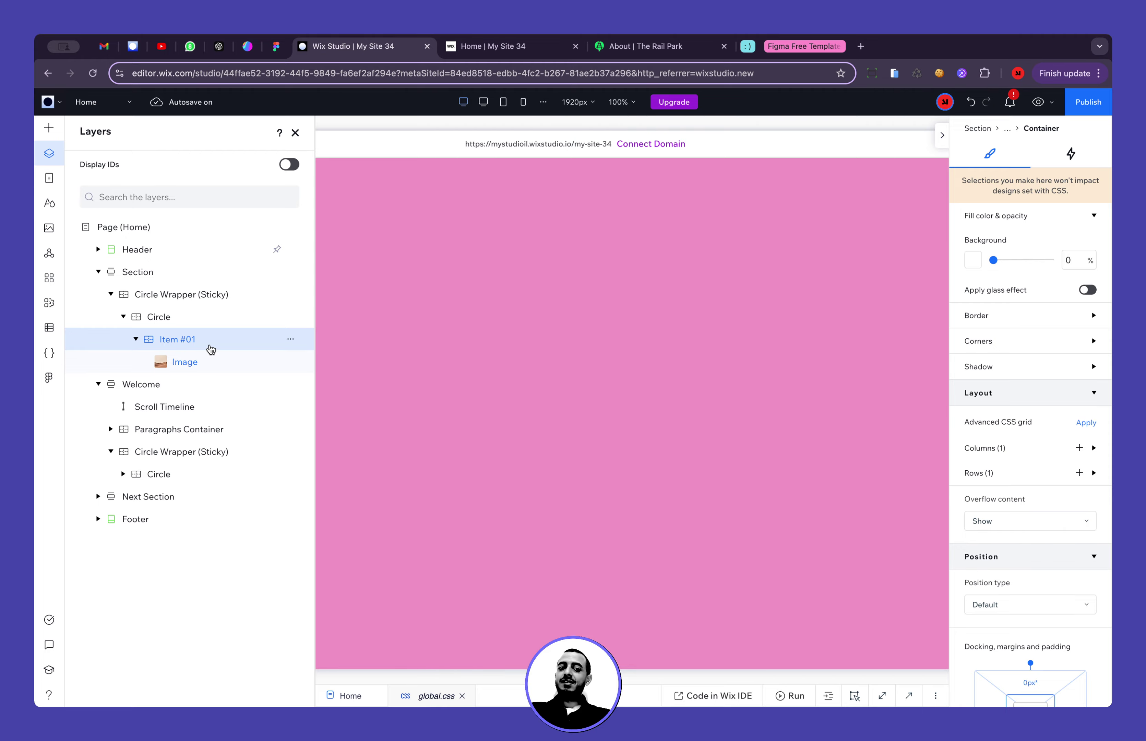
click(276, 45)
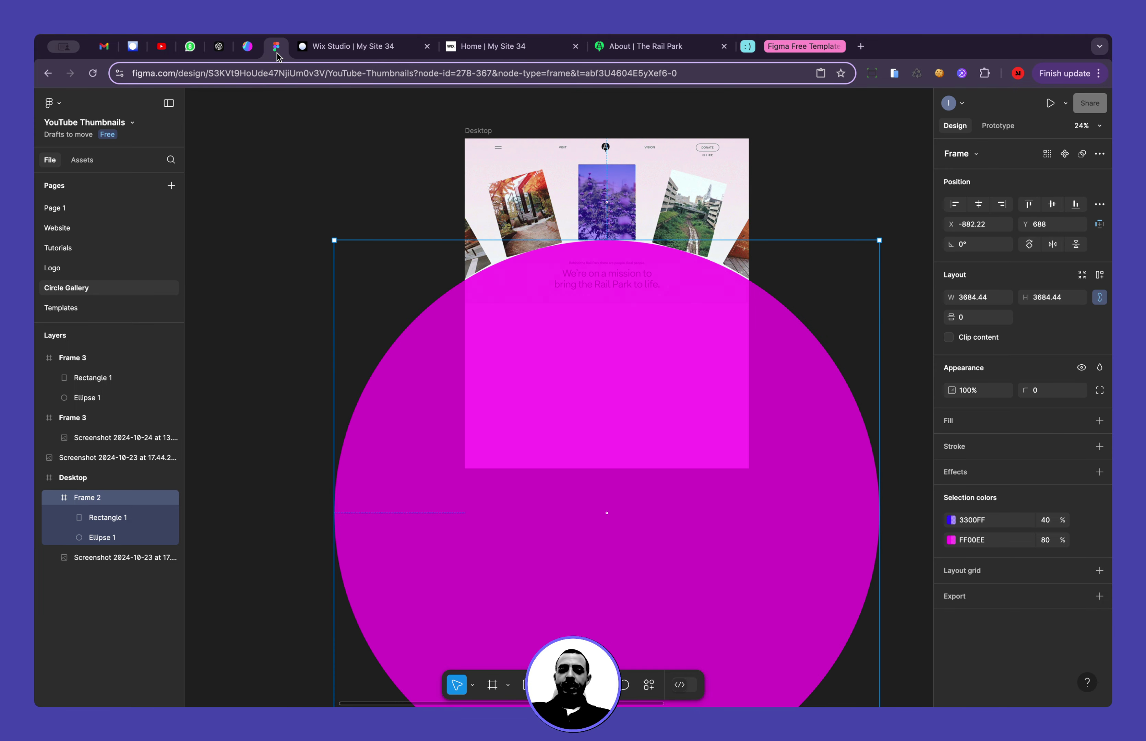
scroll(591, 255, up, 5)
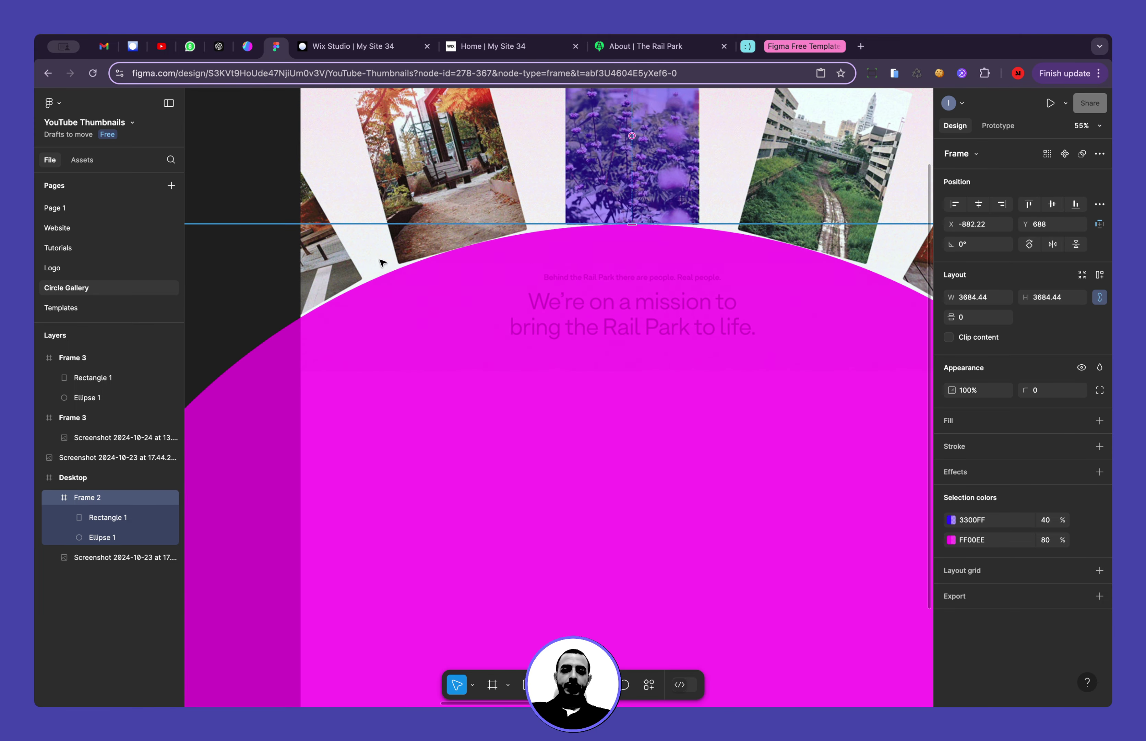
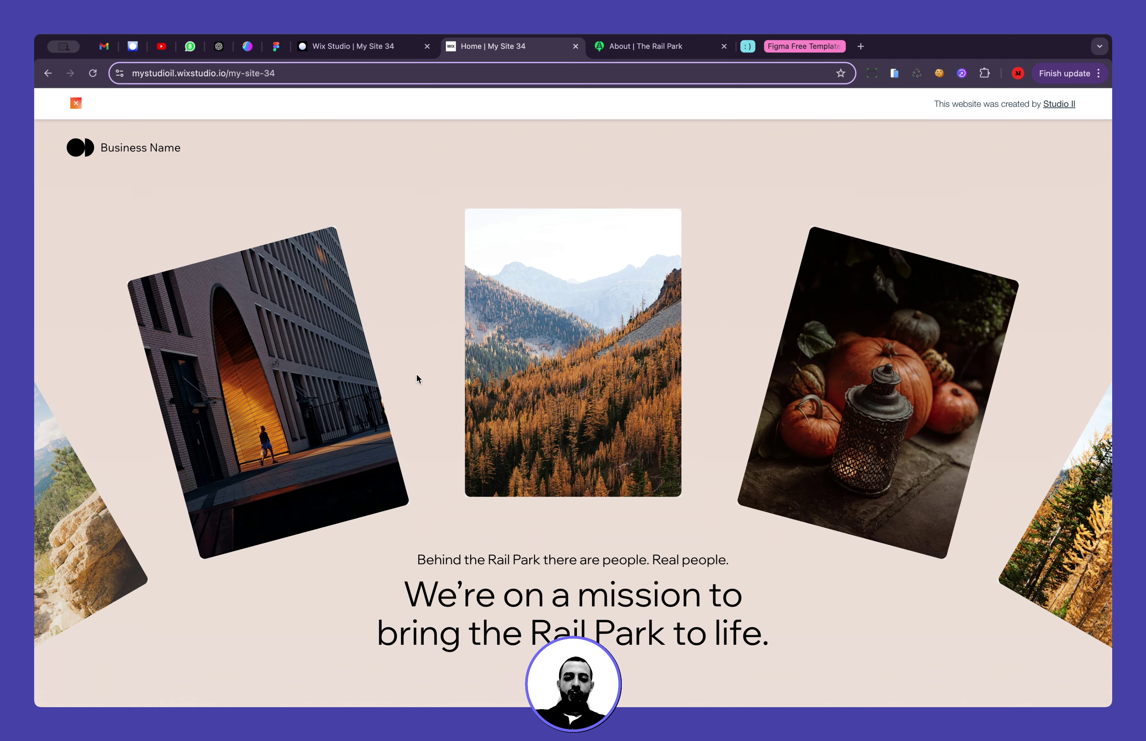
Inspect the published page's gallery in the browser developer tools at desktop size, removing the text container that covers it
key(super+alt+i)
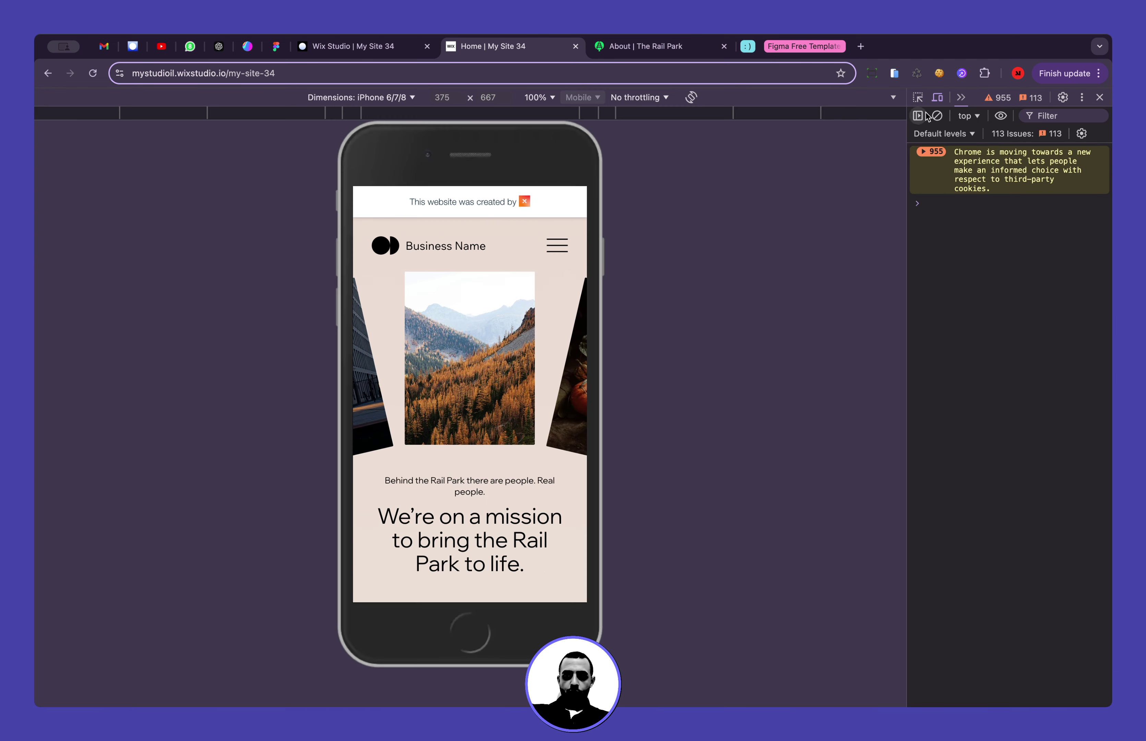
key(super+shift+m)
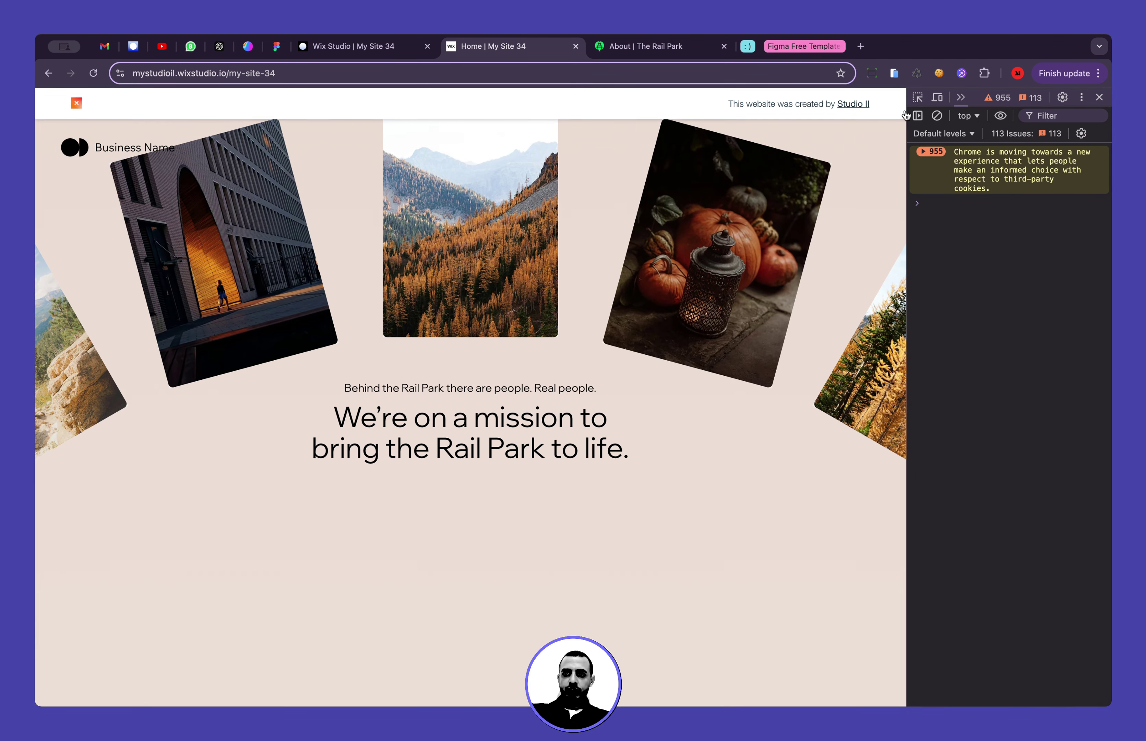
click(915, 100)
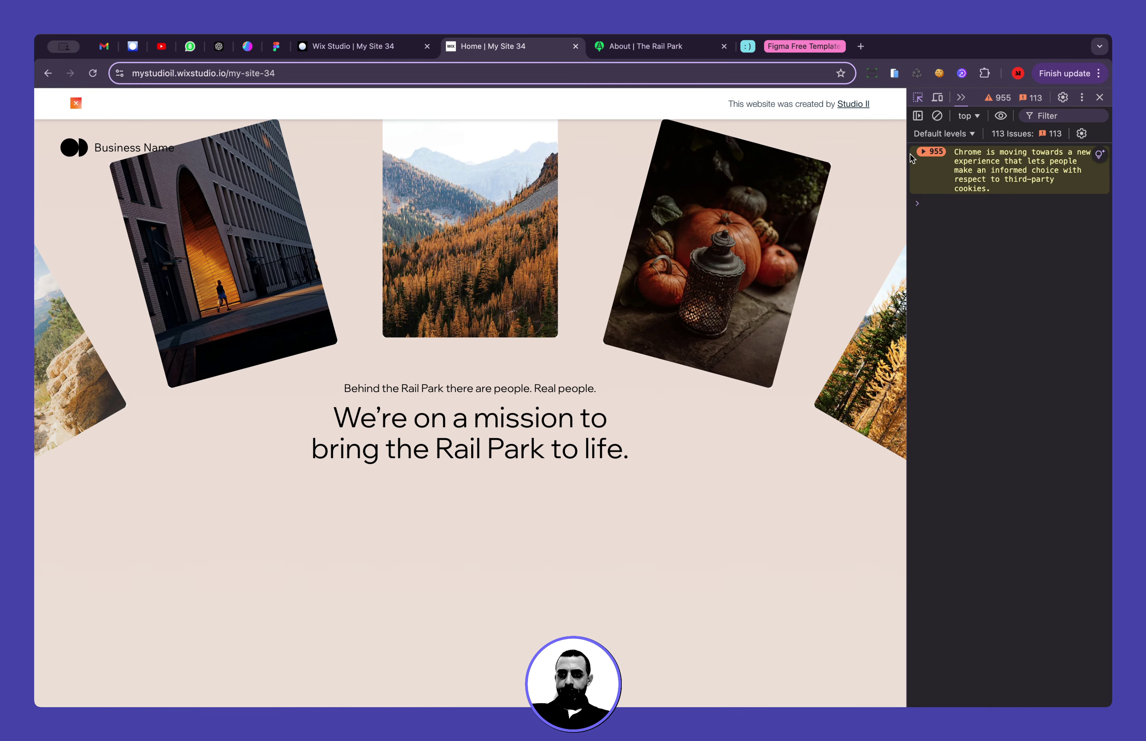
drag(908, 154, 956, 150)
click(968, 98)
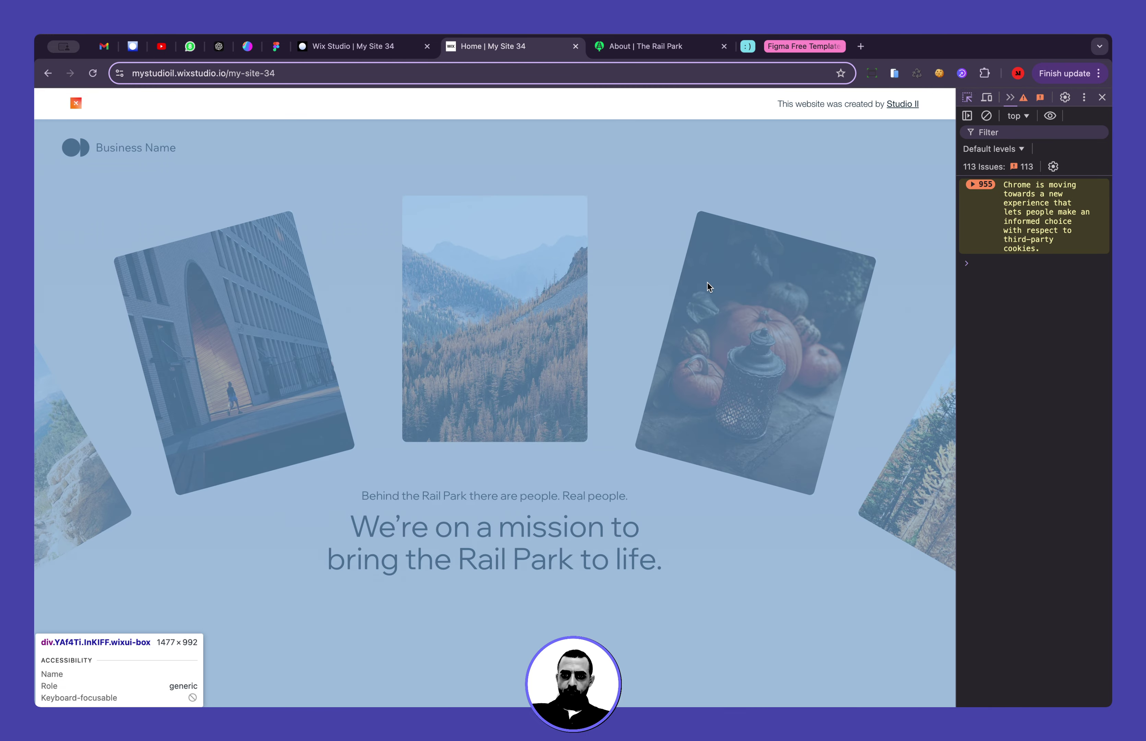
click(485, 404)
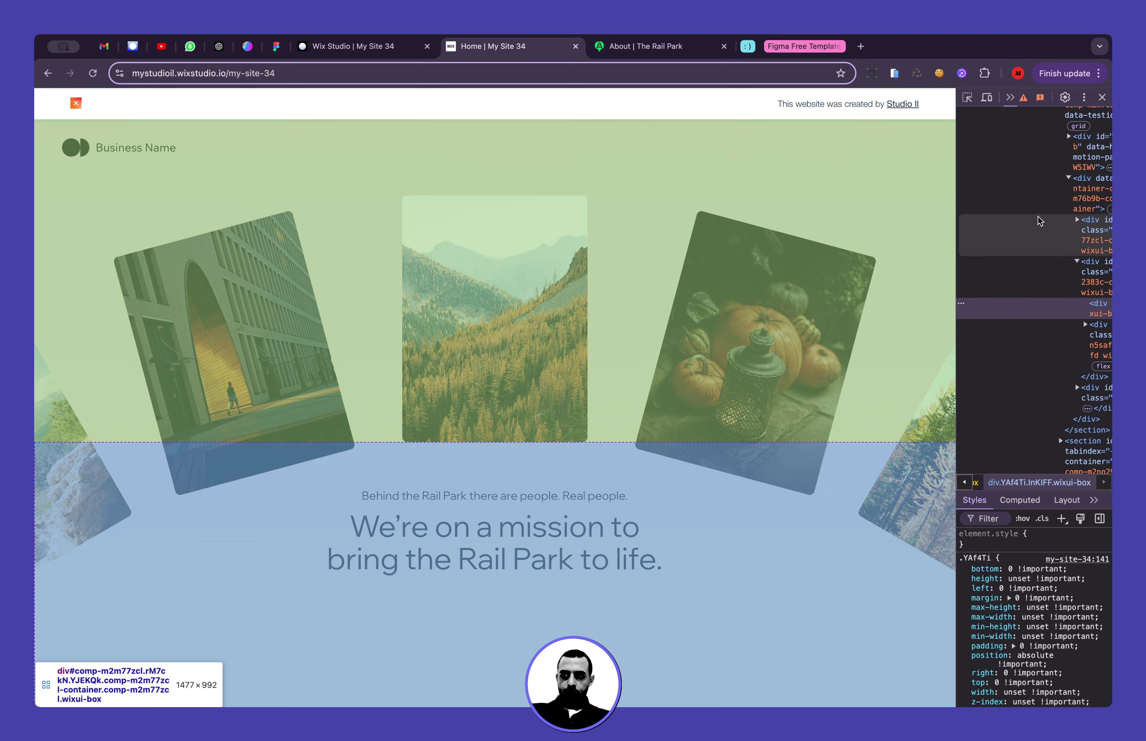
click(1045, 260)
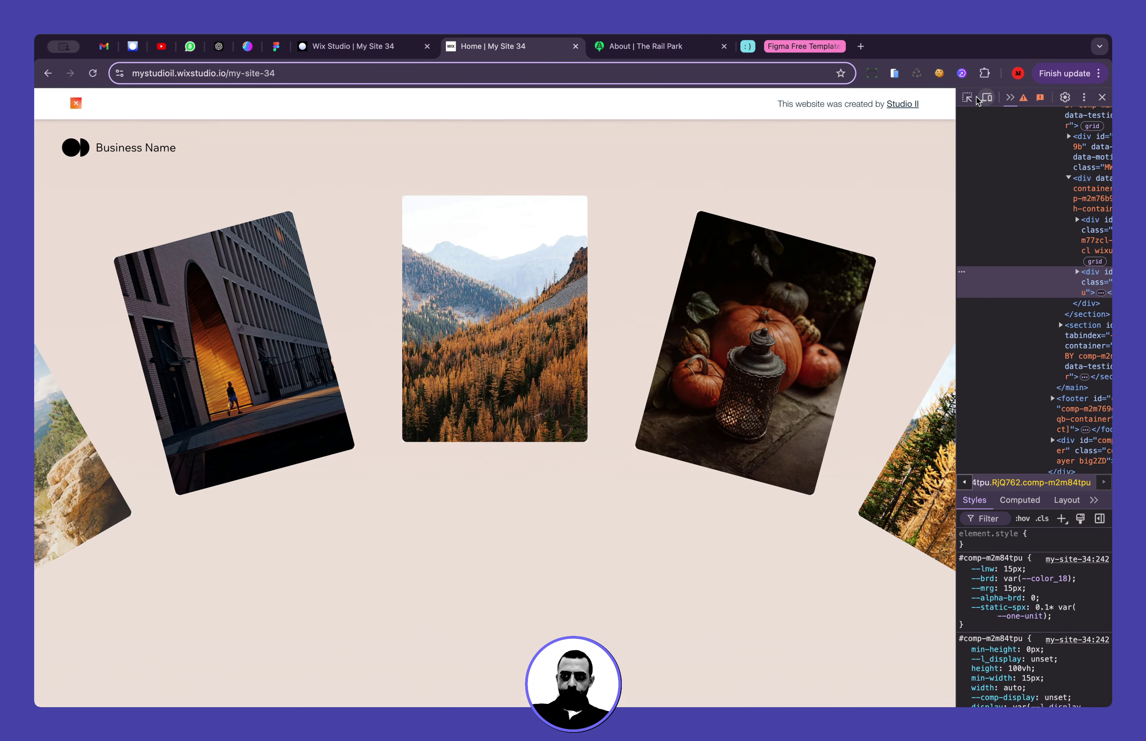
click(968, 98)
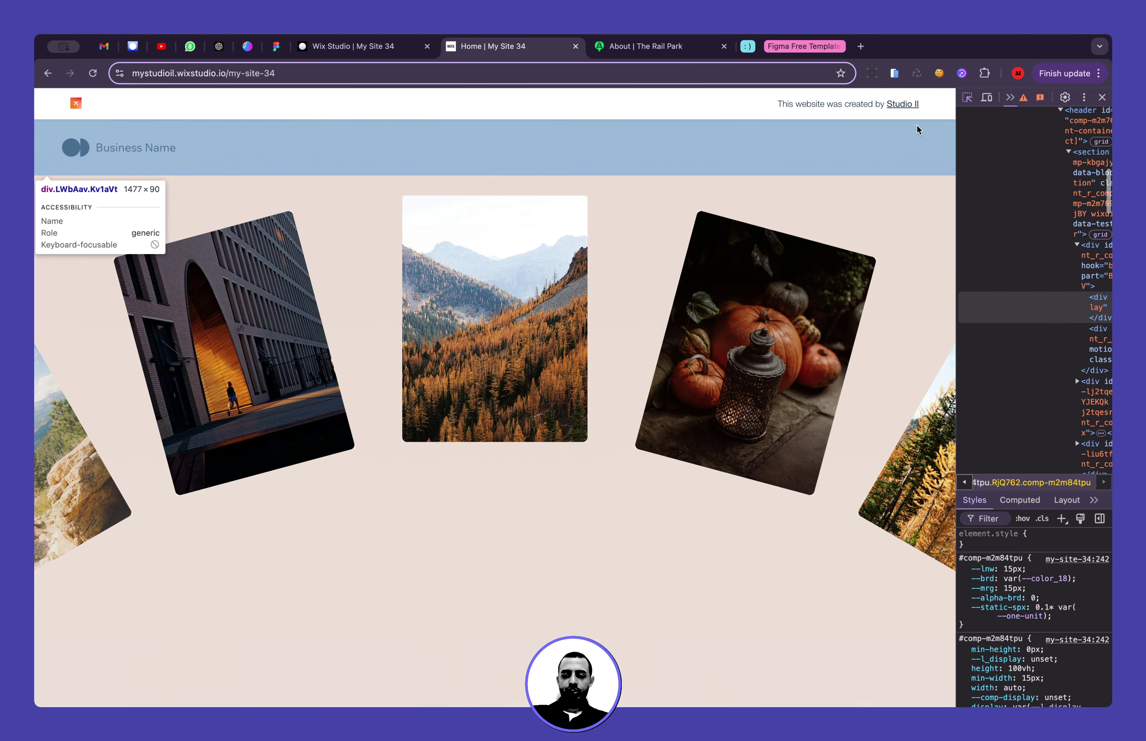
click(1102, 97)
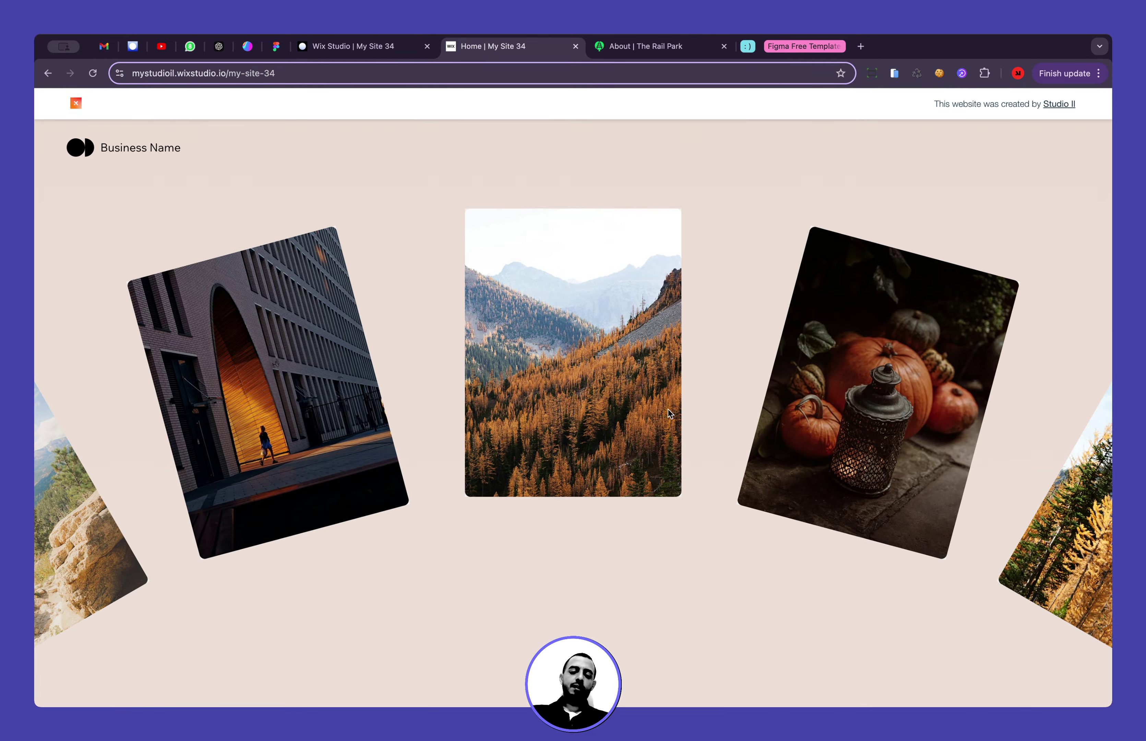
Examine how the images of the published gallery rotate around the circle while scrolling through the page and back
scroll(558, 417, down, 5)
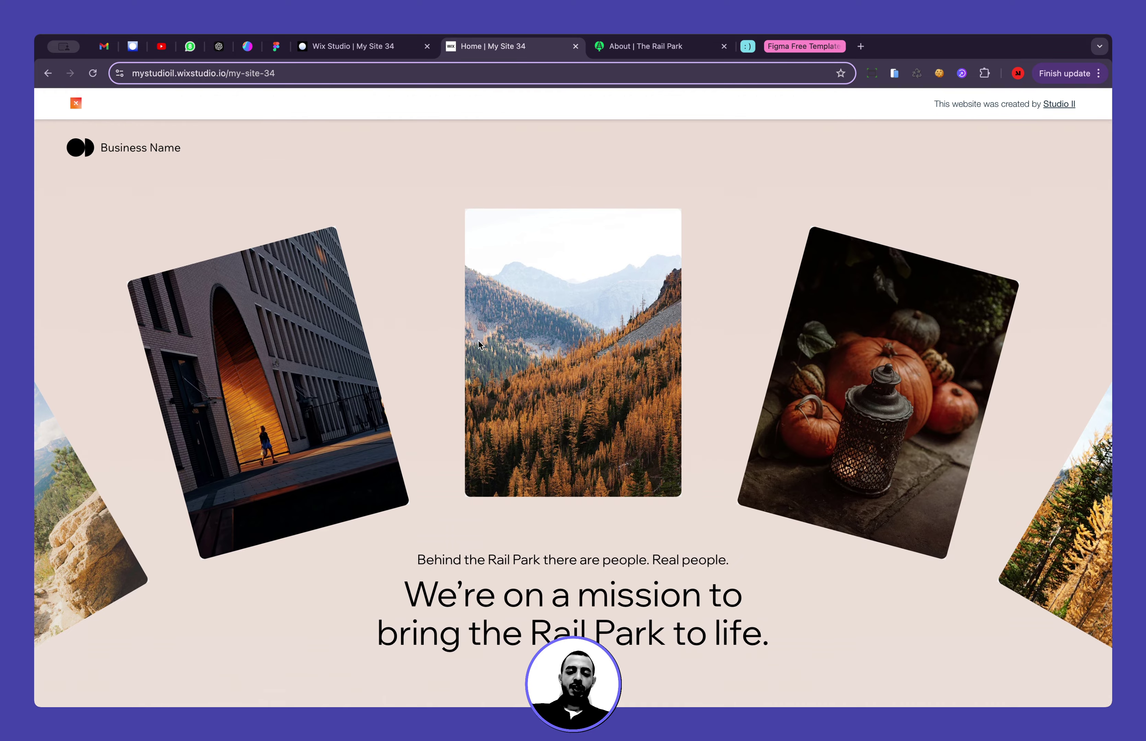
scroll(478, 340, down, 5)
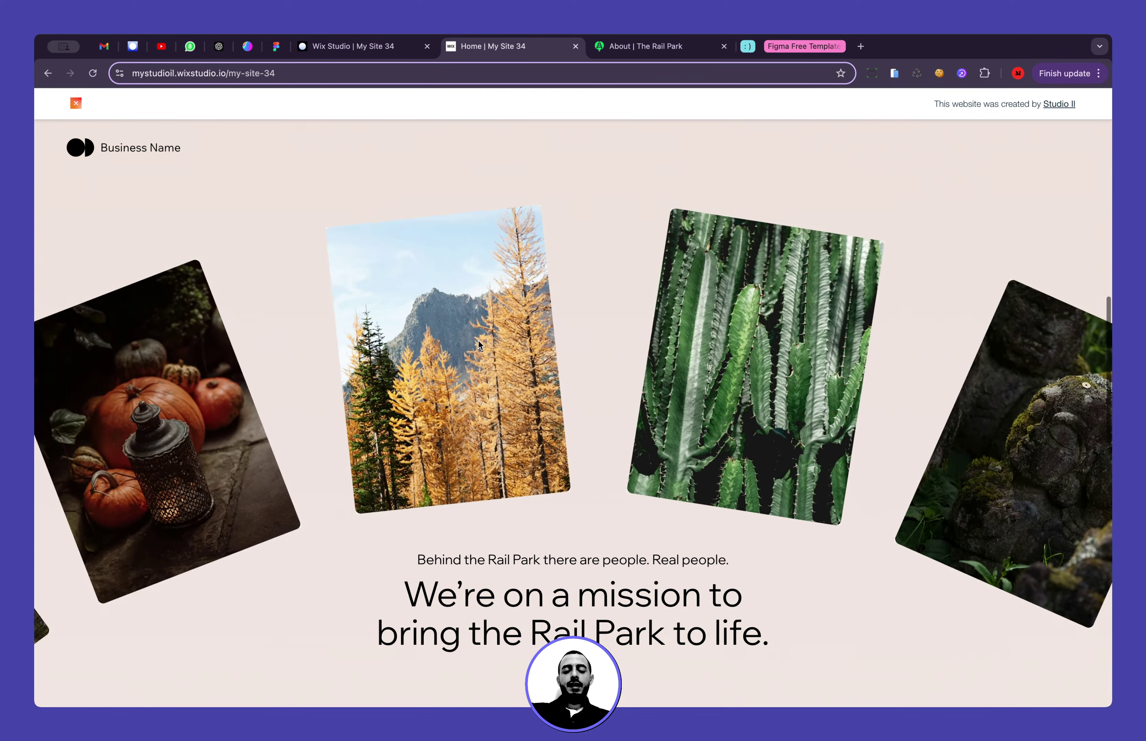
scroll(478, 340, up, 5)
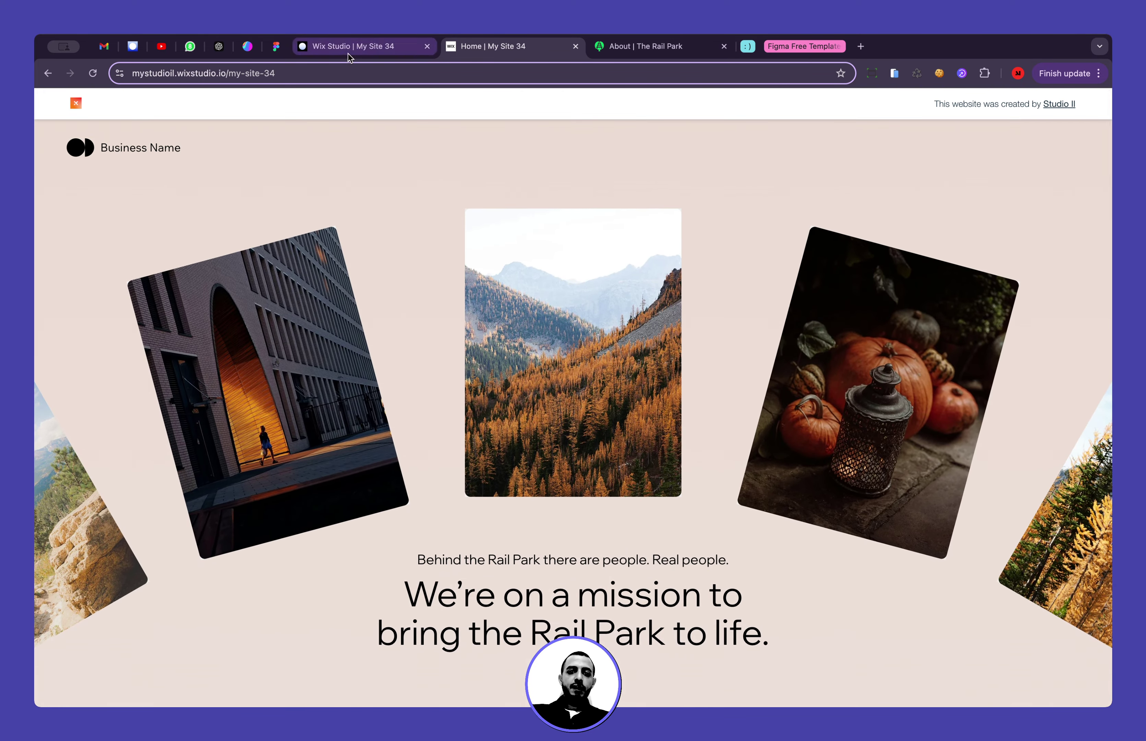
Return to Wix Studio and examine the extent of the Item #01 container around the circle on the canvas
click(347, 48)
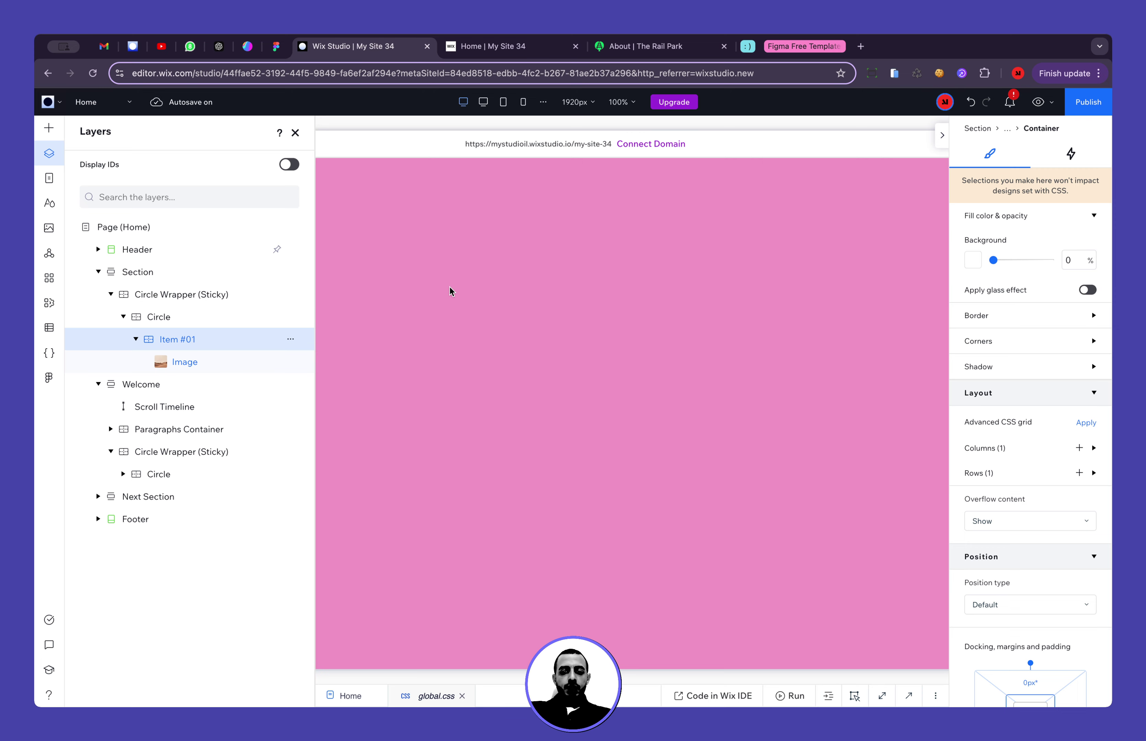
scroll(559, 457, down, 5)
scroll(560, 458, right, 3)
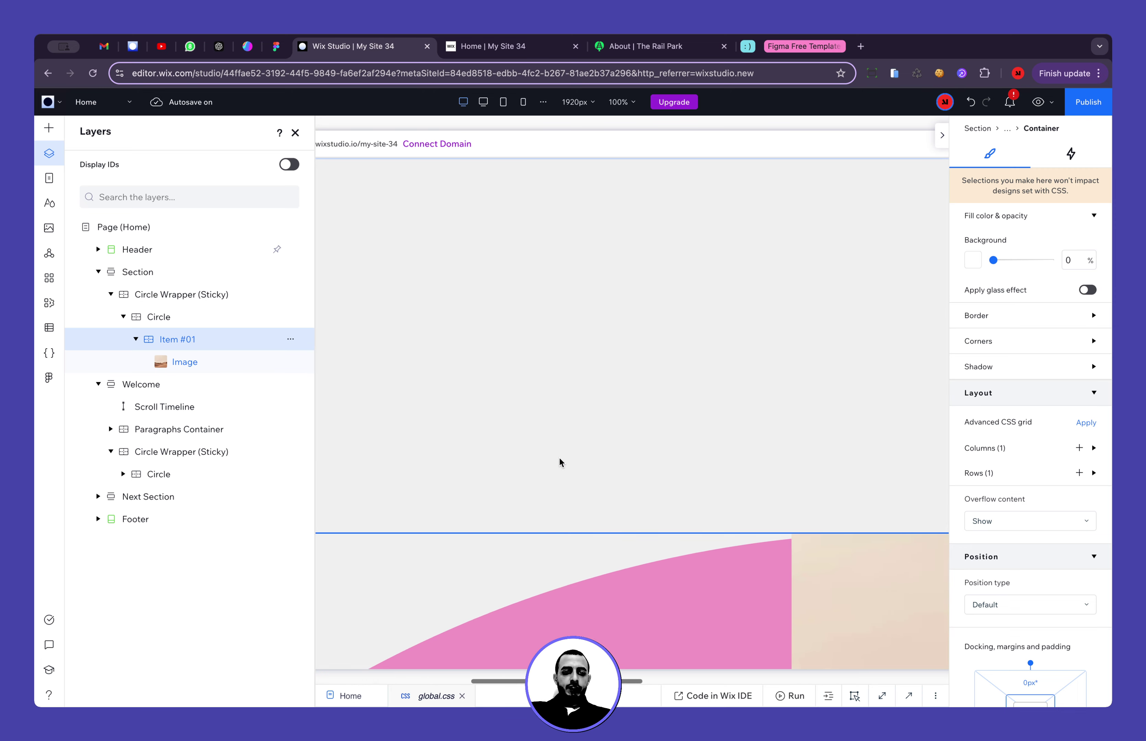
scroll(560, 457, left, 5)
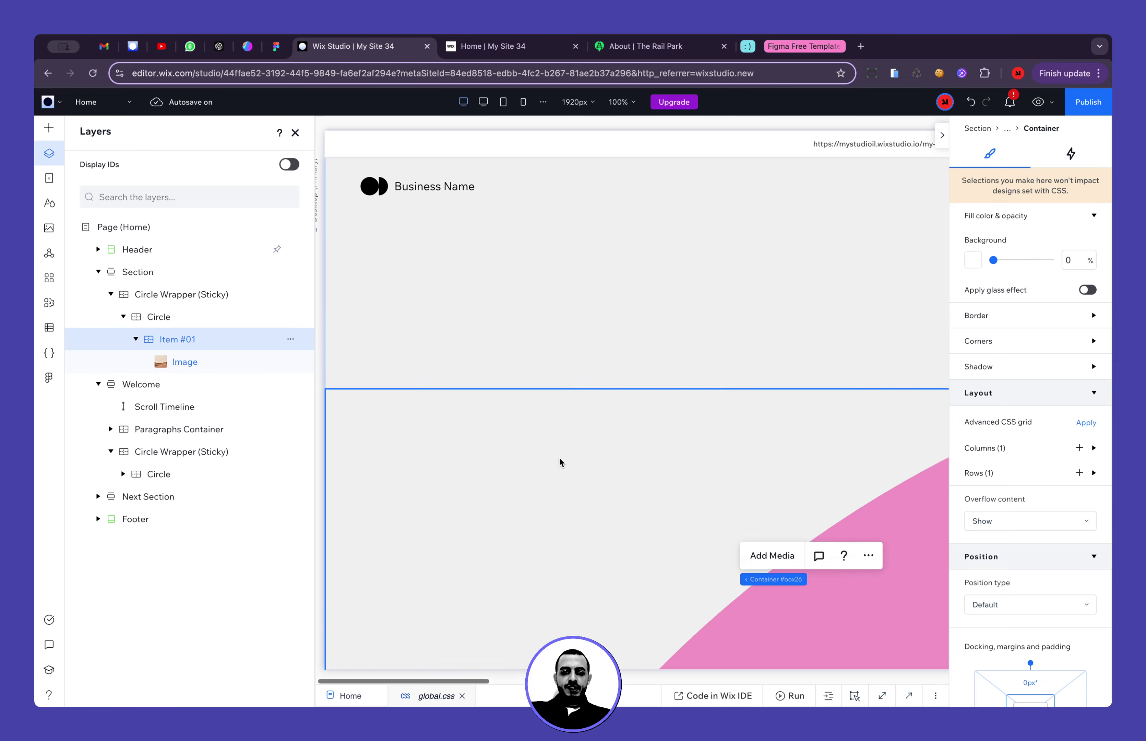
scroll(560, 458, down, 5)
scroll(560, 457, right, 6)
scroll(560, 457, left, 3)
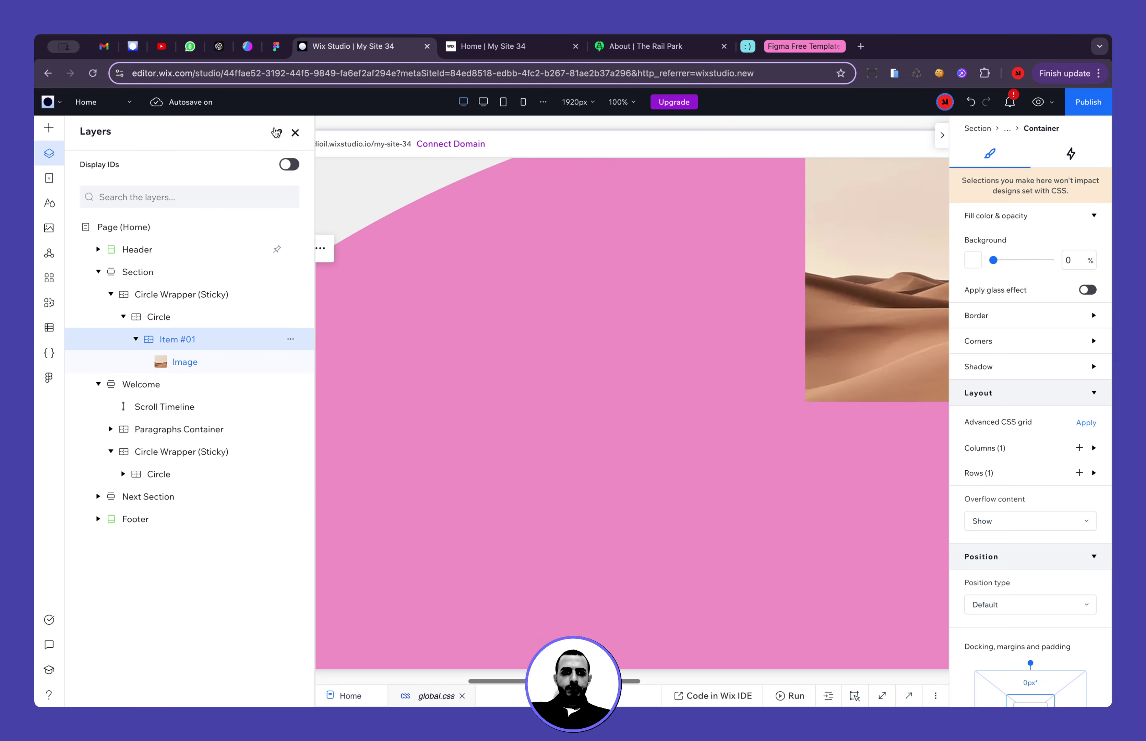
click(294, 133)
scroll(411, 374, up, 5)
scroll(411, 374, down, 6)
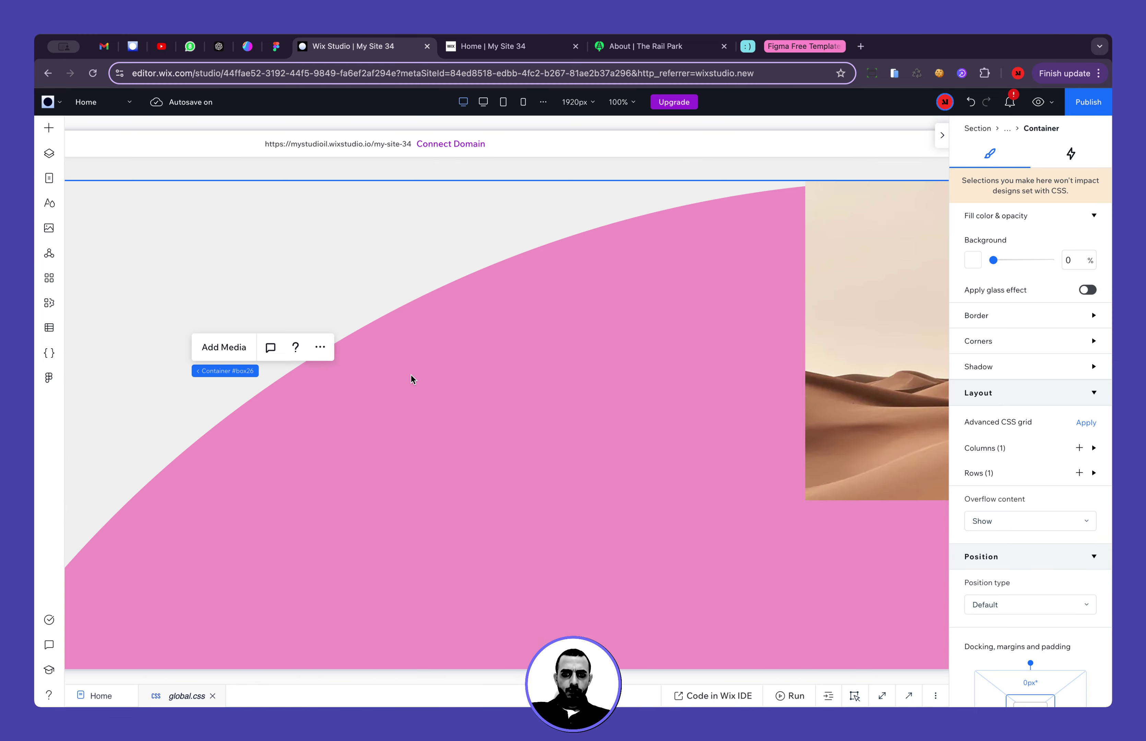
scroll(315, 407, left, 5)
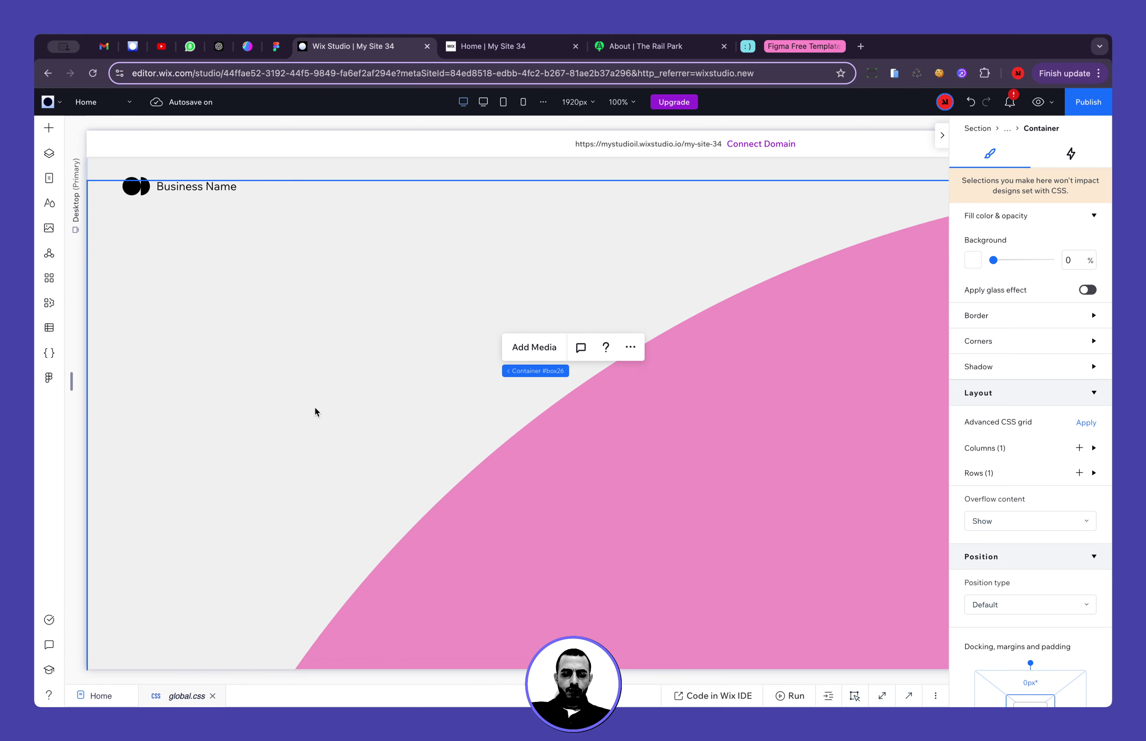
Check the docking and margin settings of the Circle container in the first section
click(49, 178)
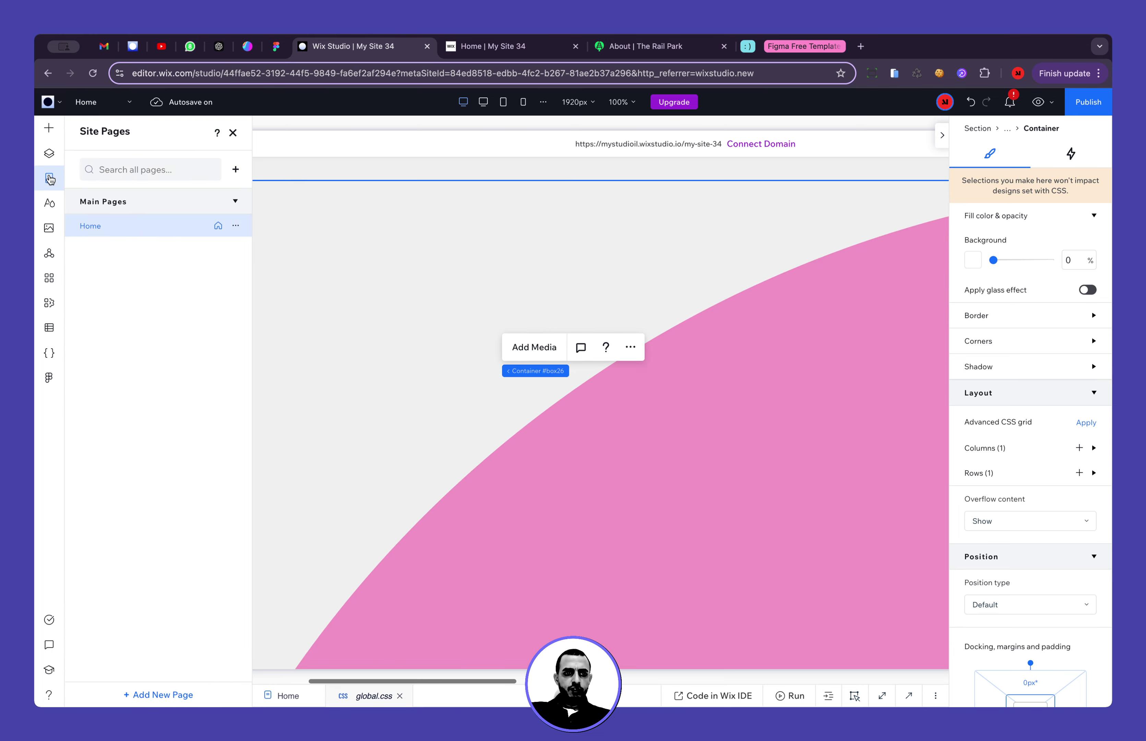
click(51, 156)
click(169, 320)
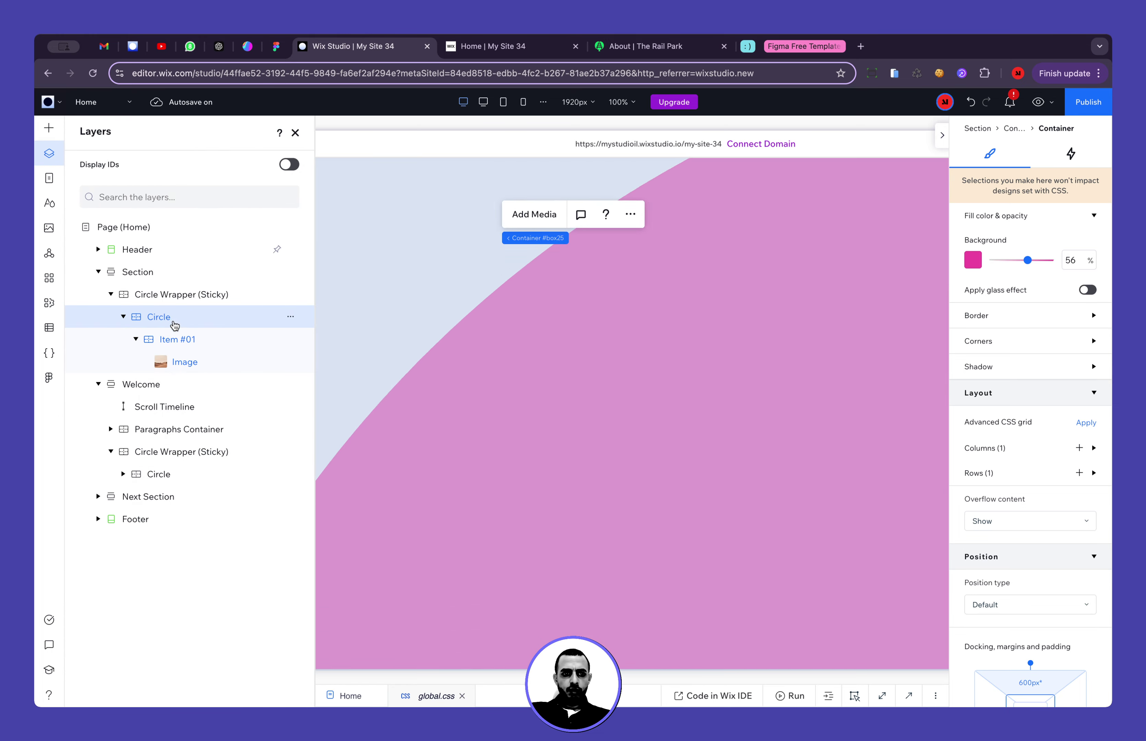
scroll(1051, 487, down, 4)
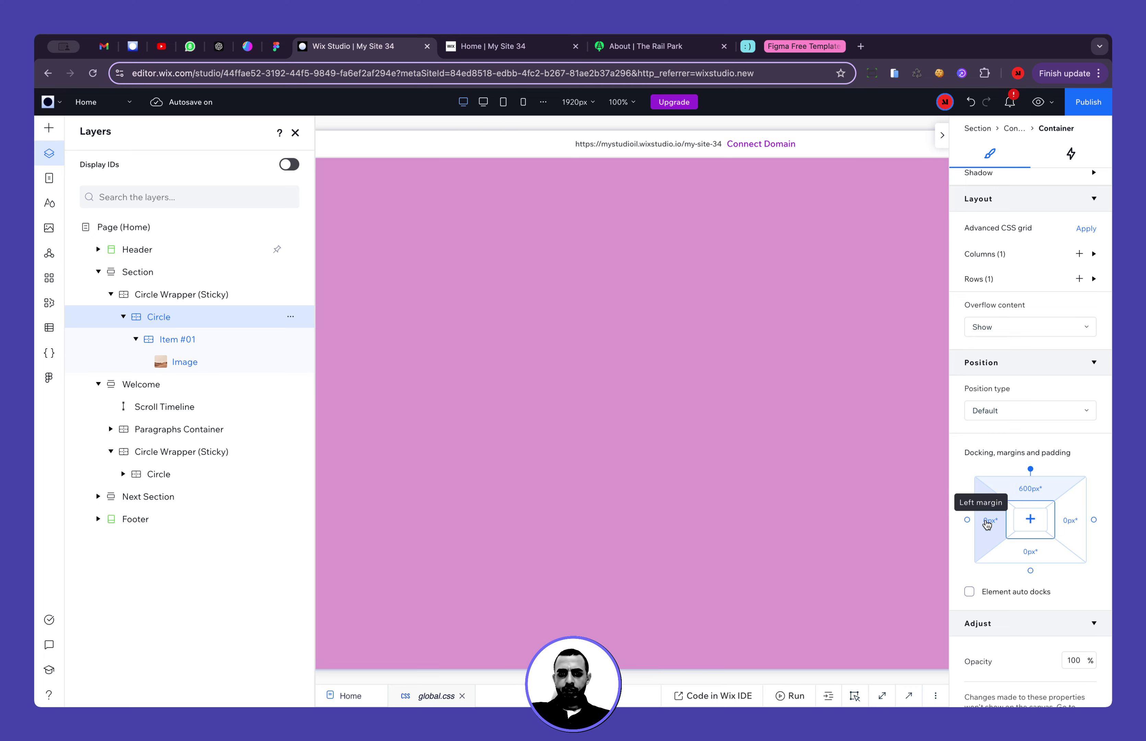
Set the grid column width of the first section's Circle Wrapper (Sticky) to 100%, after trying the Auto sizing
click(150, 296)
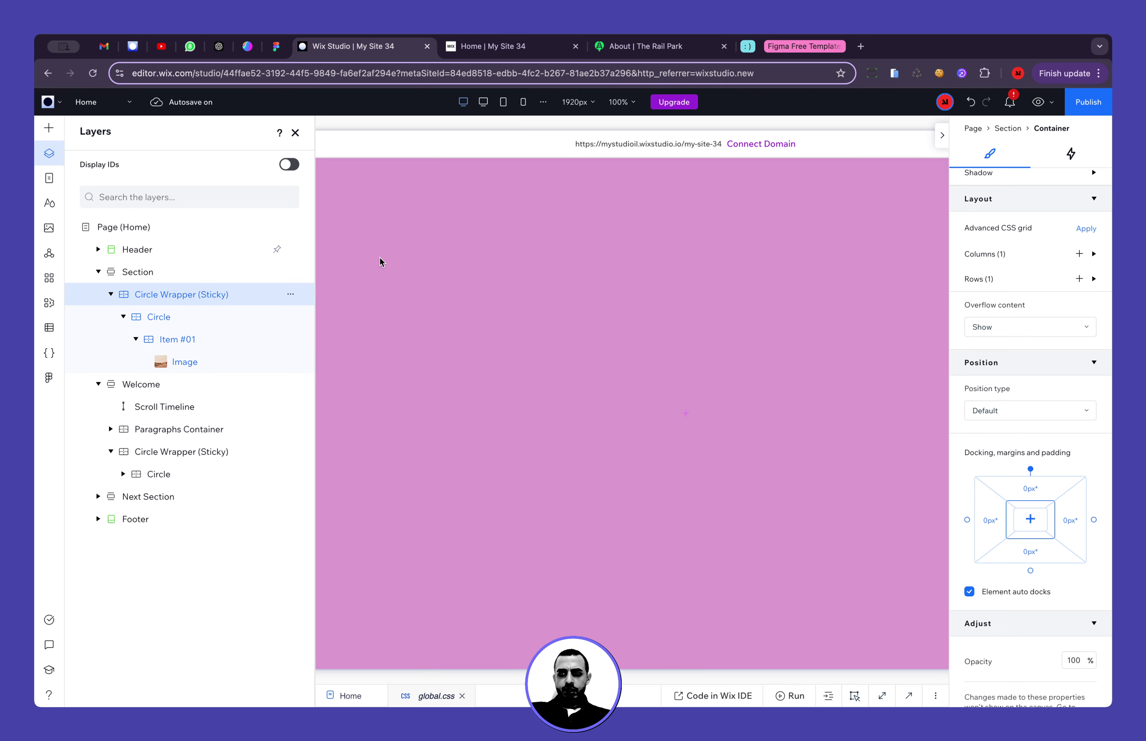
click(1007, 259)
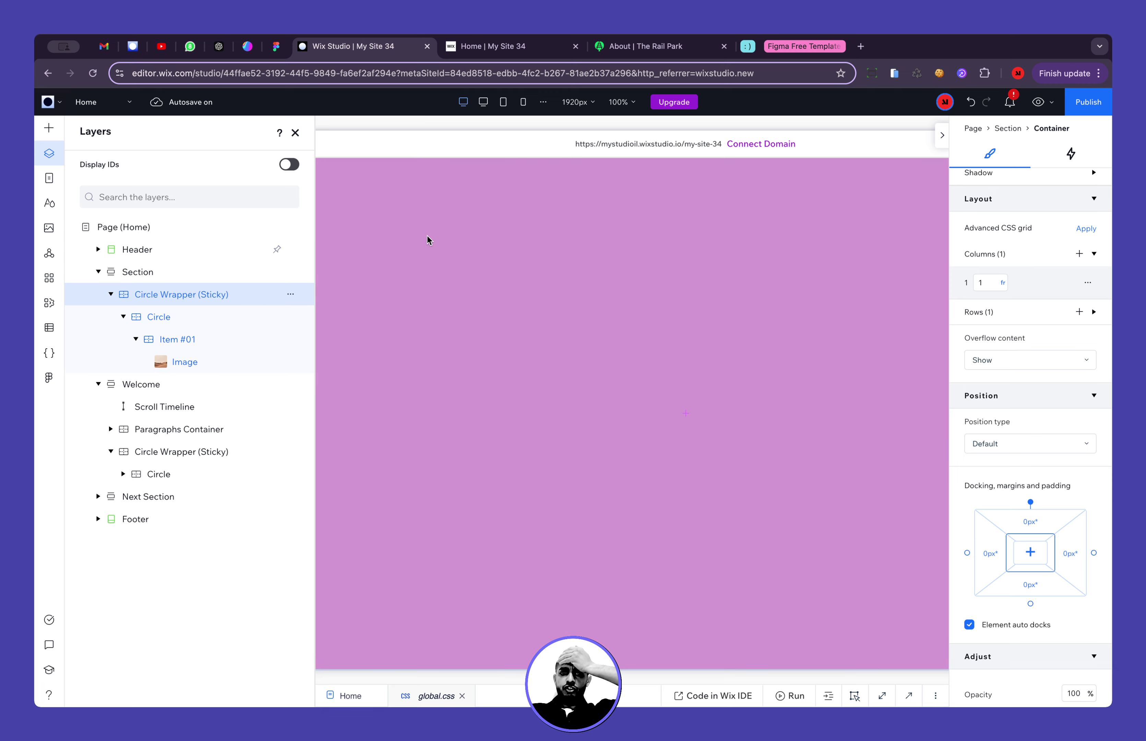
click(1001, 282)
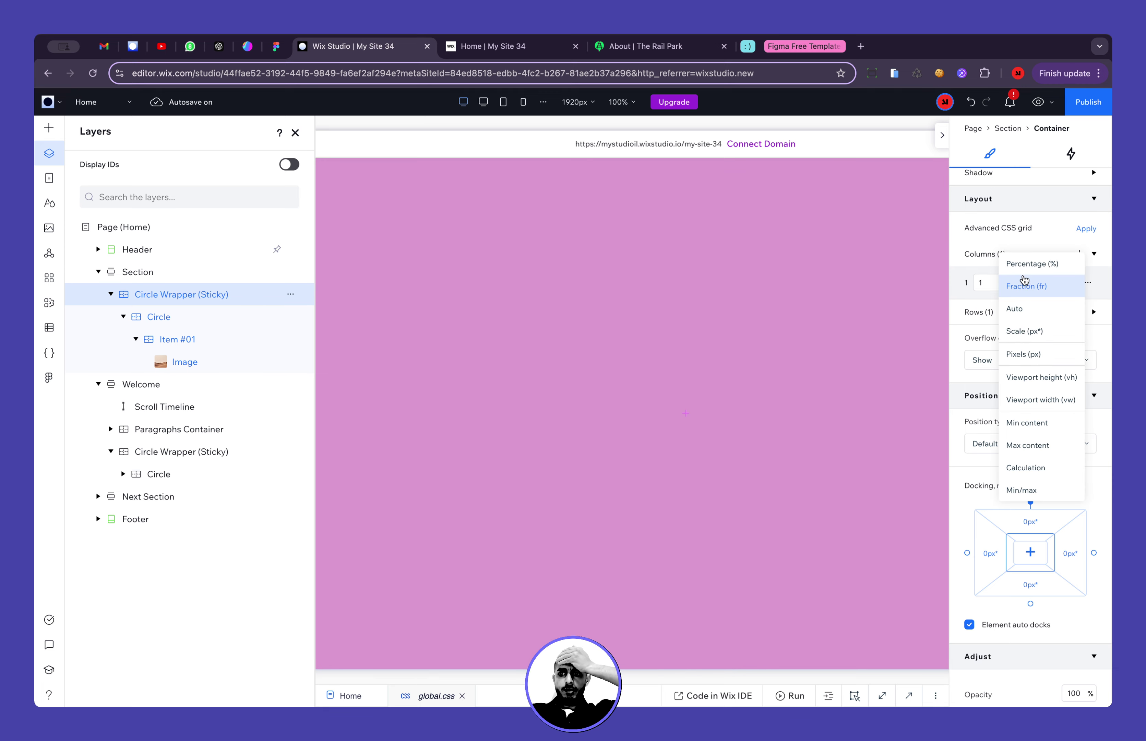
click(1029, 315)
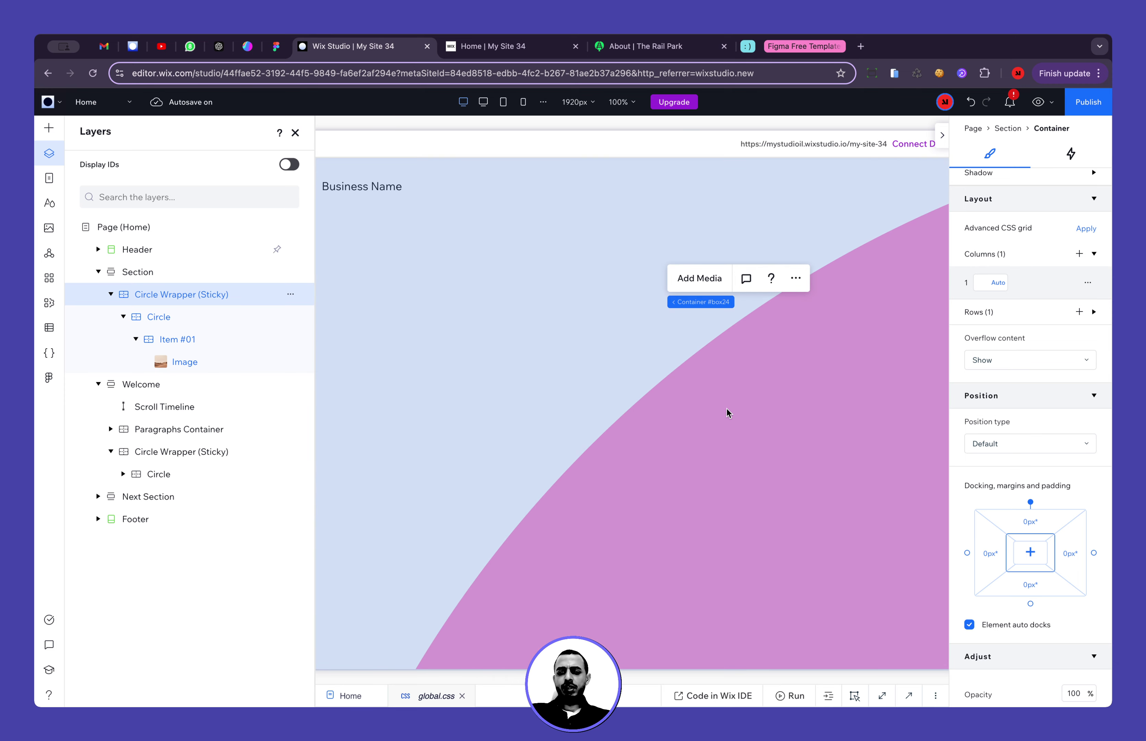
scroll(999, 344, up, 3)
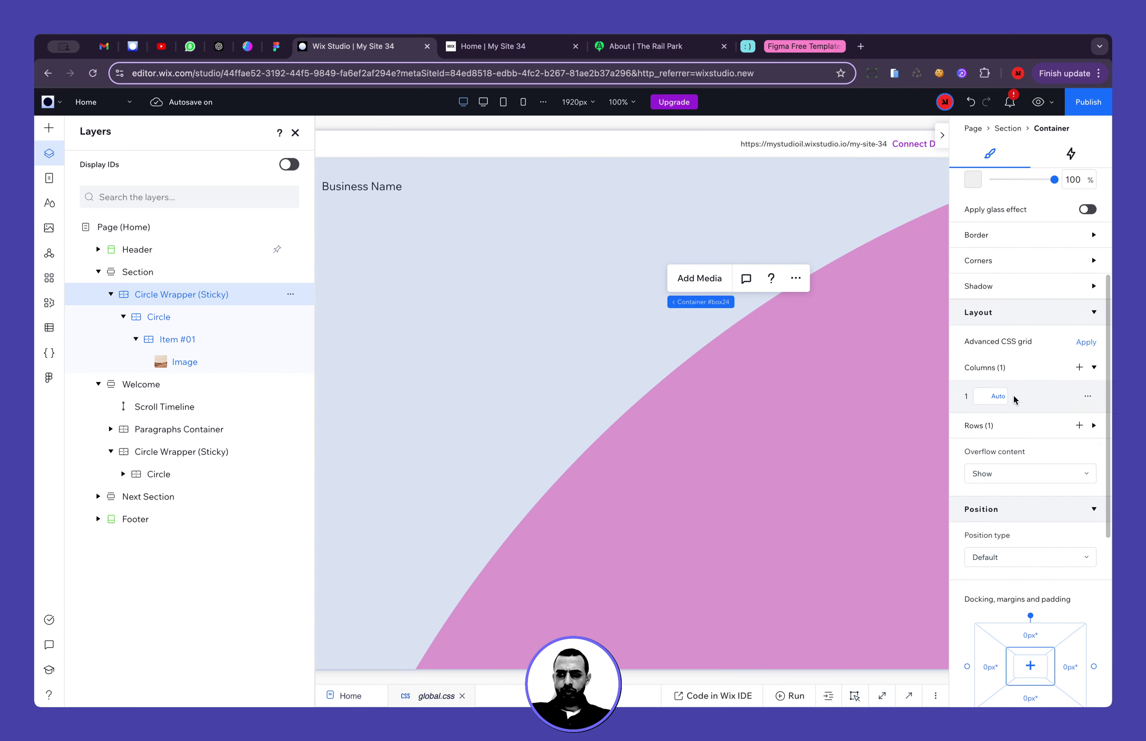
click(982, 397)
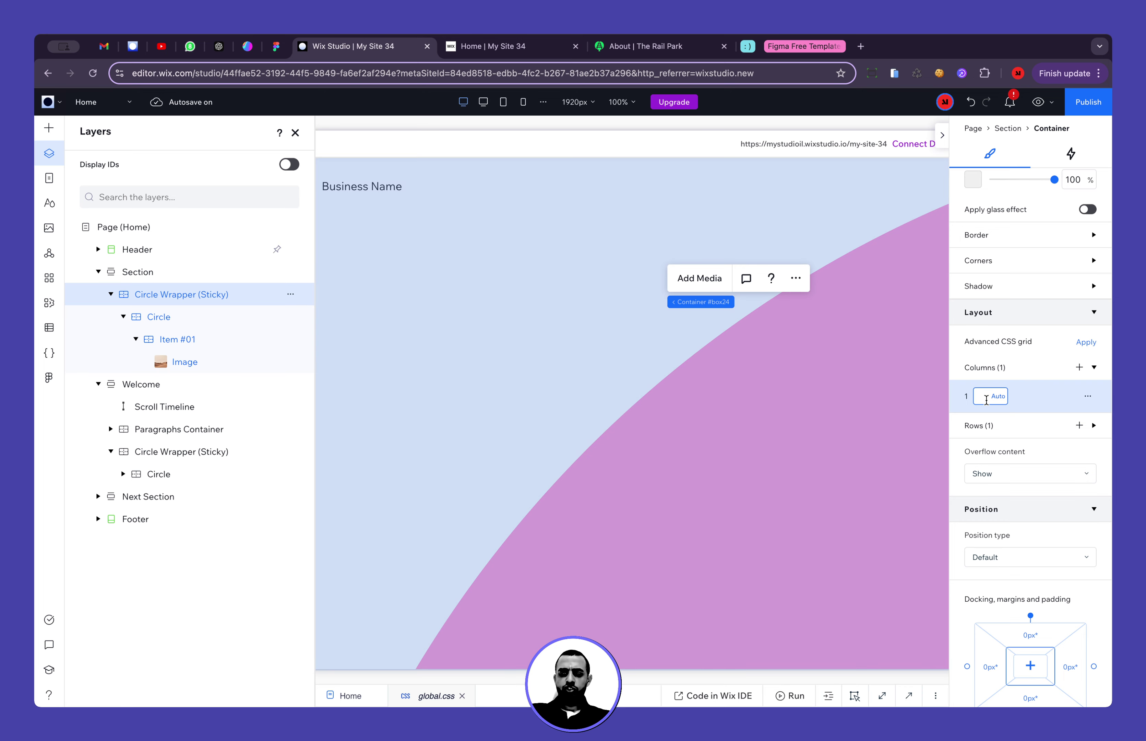
text(100)
key(Return)
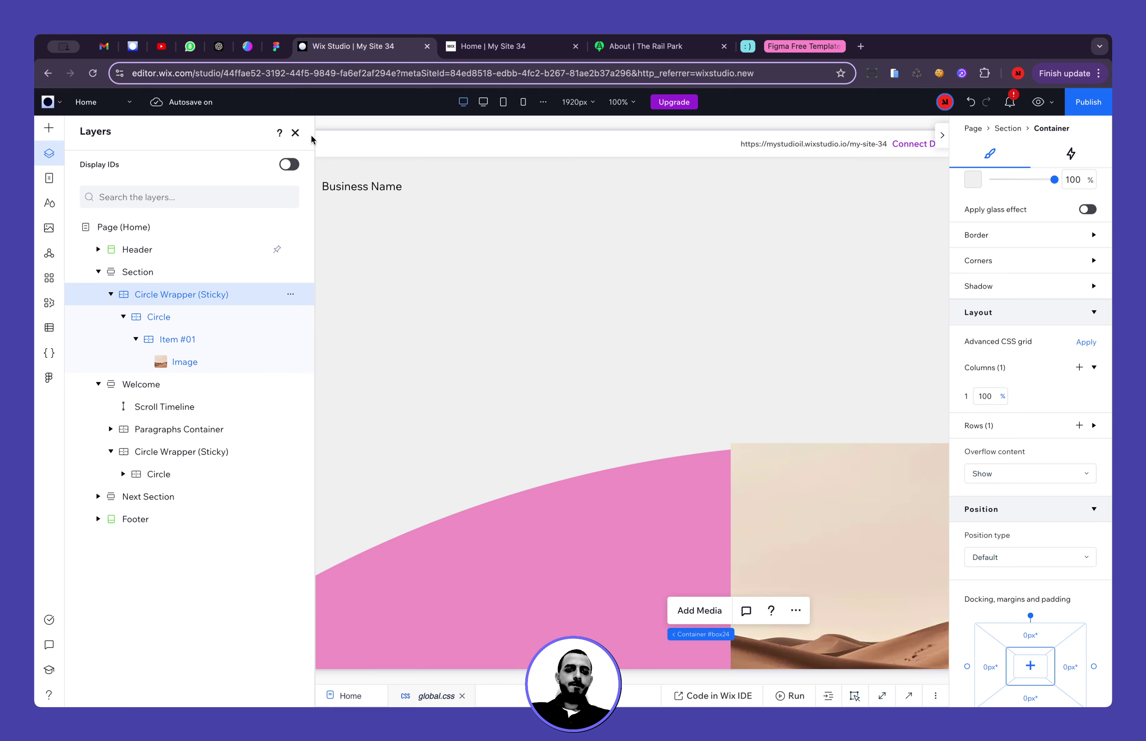
click(295, 132)
scroll(545, 344, down, 3)
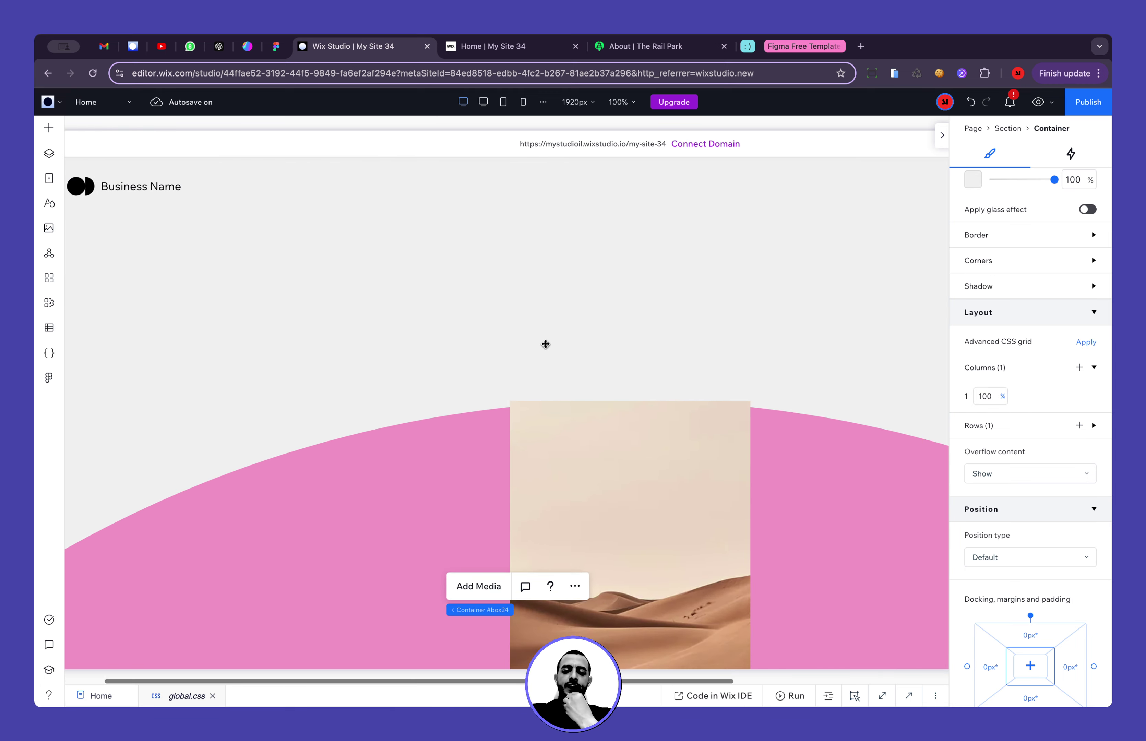
Switch to Figma and examine how the image rectangle and circle in Frame 2 align with the reference screenshot
click(276, 45)
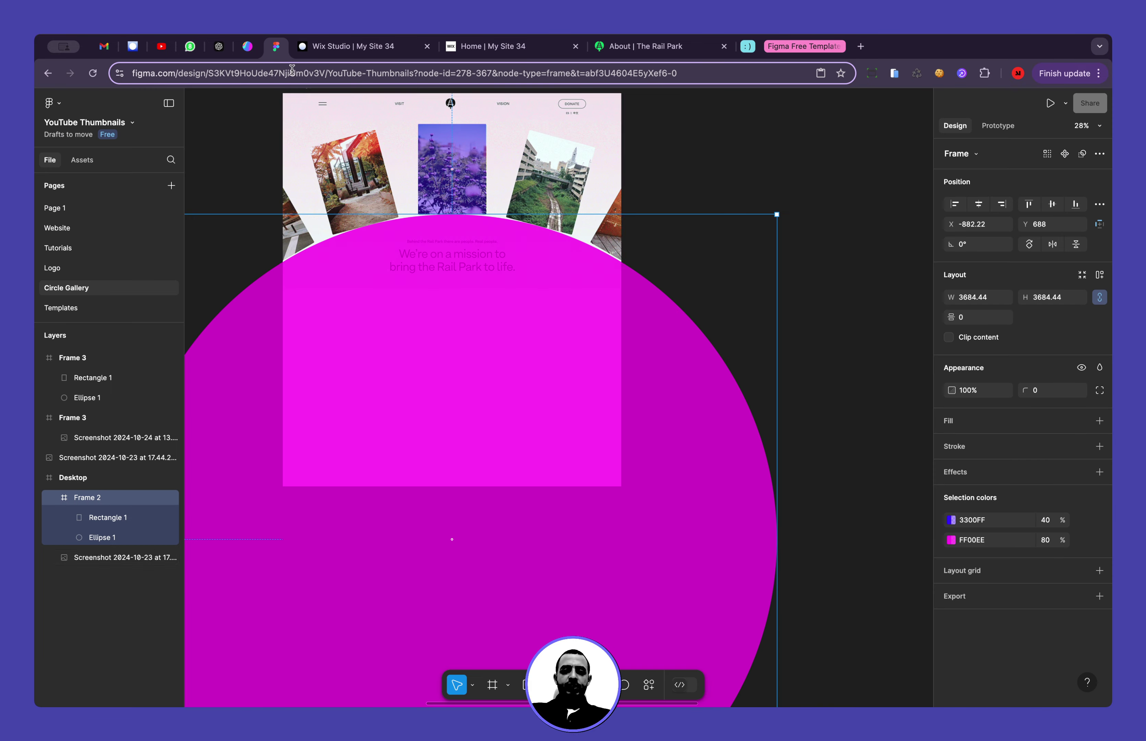
scroll(399, 238, up, 3)
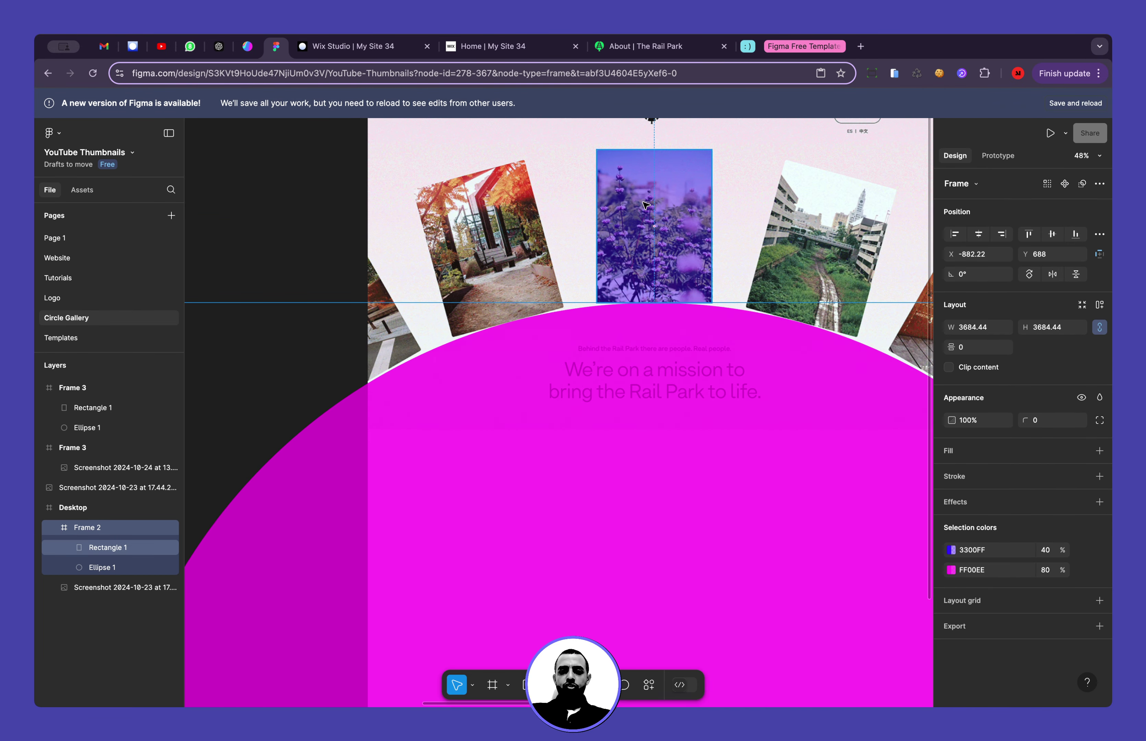
scroll(559, 356, down, 3)
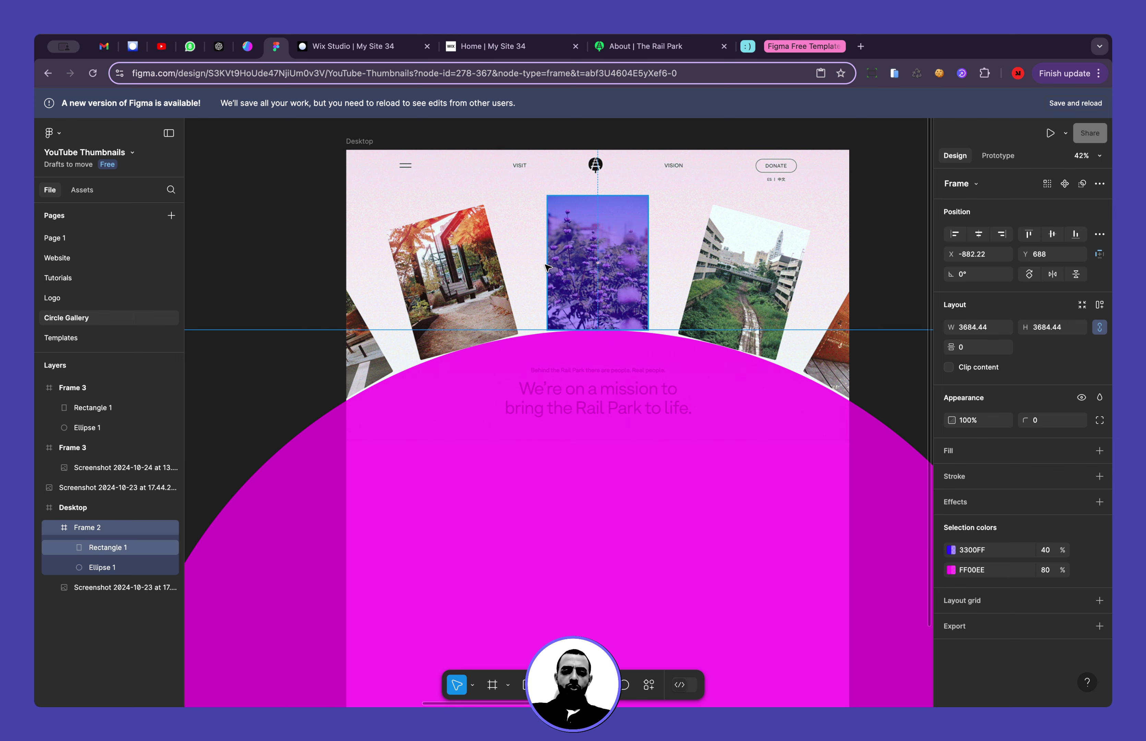
scroll(375, 366, down, 5)
scroll(438, 403, left, 2)
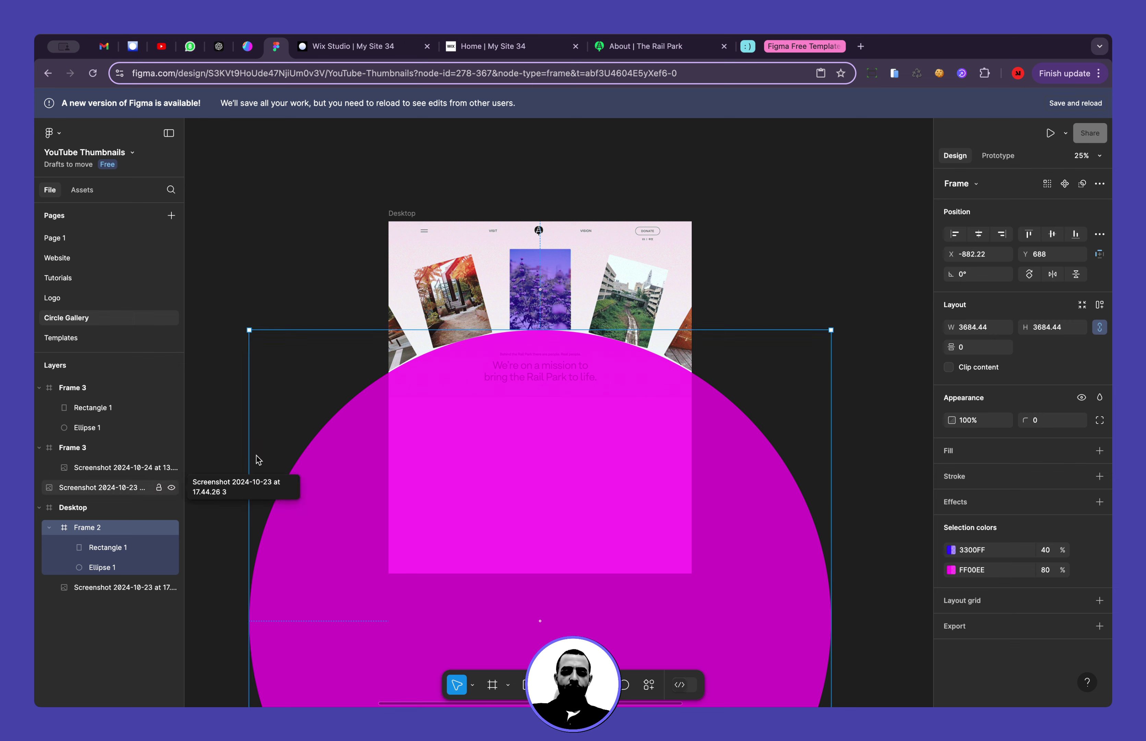
scroll(280, 340, left, 3)
scroll(280, 340, down, 1)
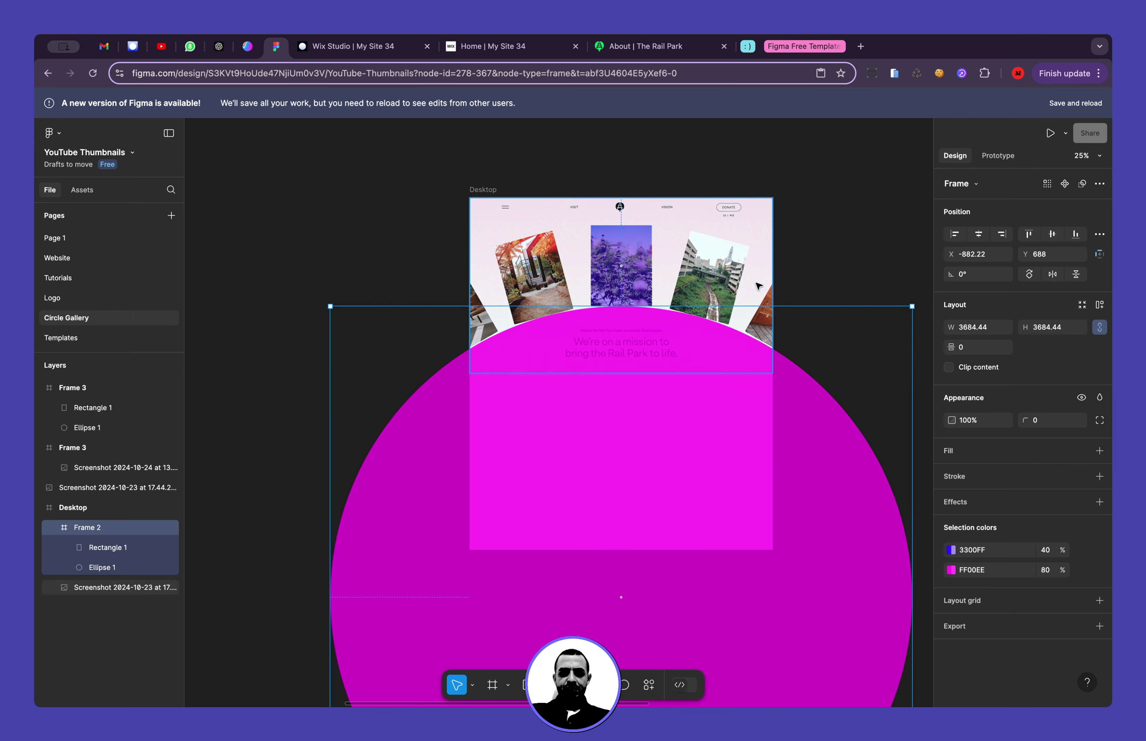
Test the item placement around the circle by rotating Frame 2 to -30° and then to 30°
click(975, 282)
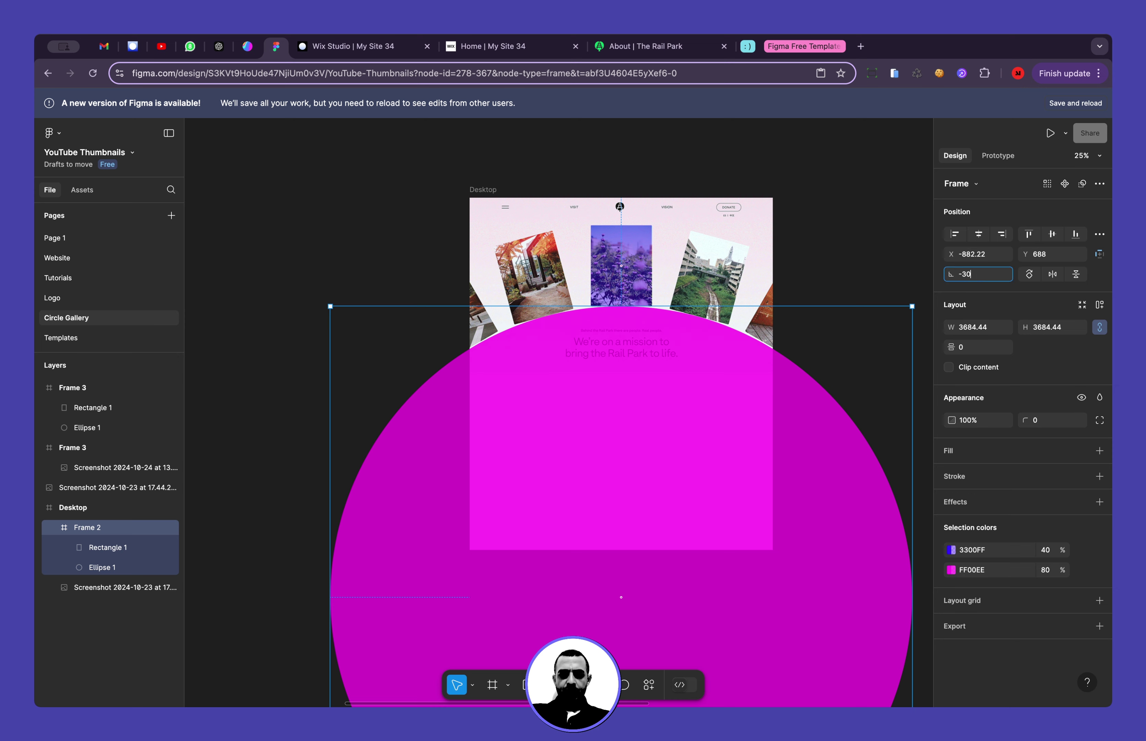
text(-30)
key(Return)
click(982, 274)
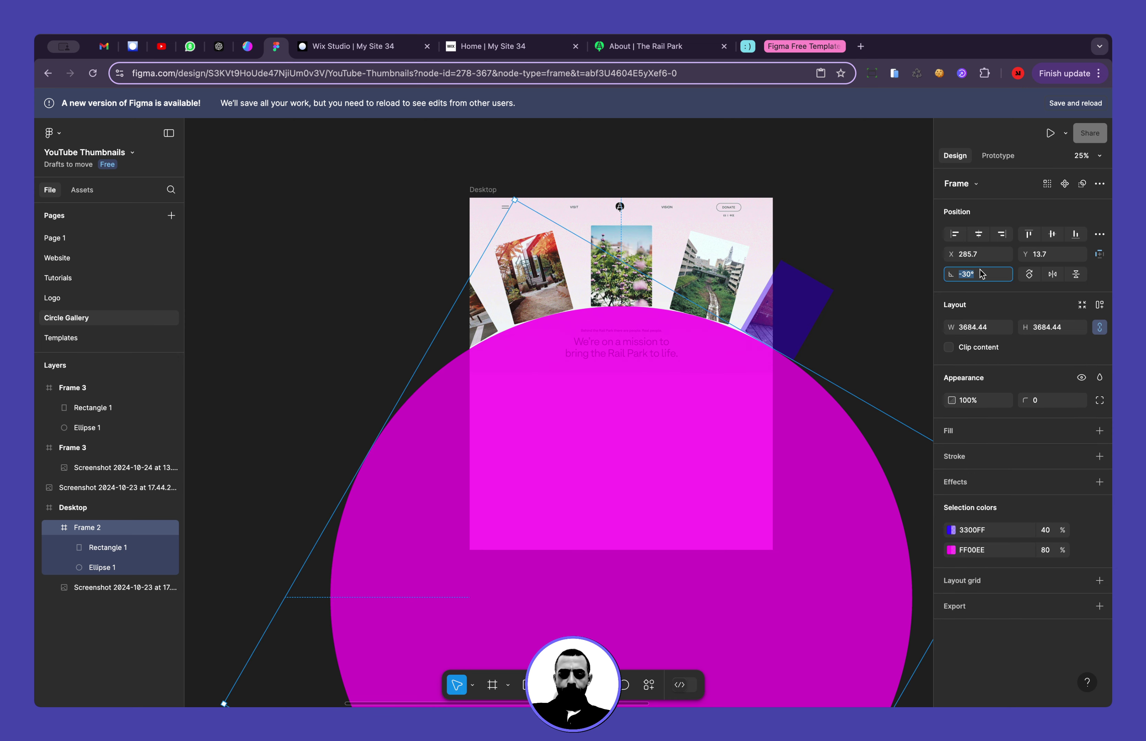
text(30)
key(Return)
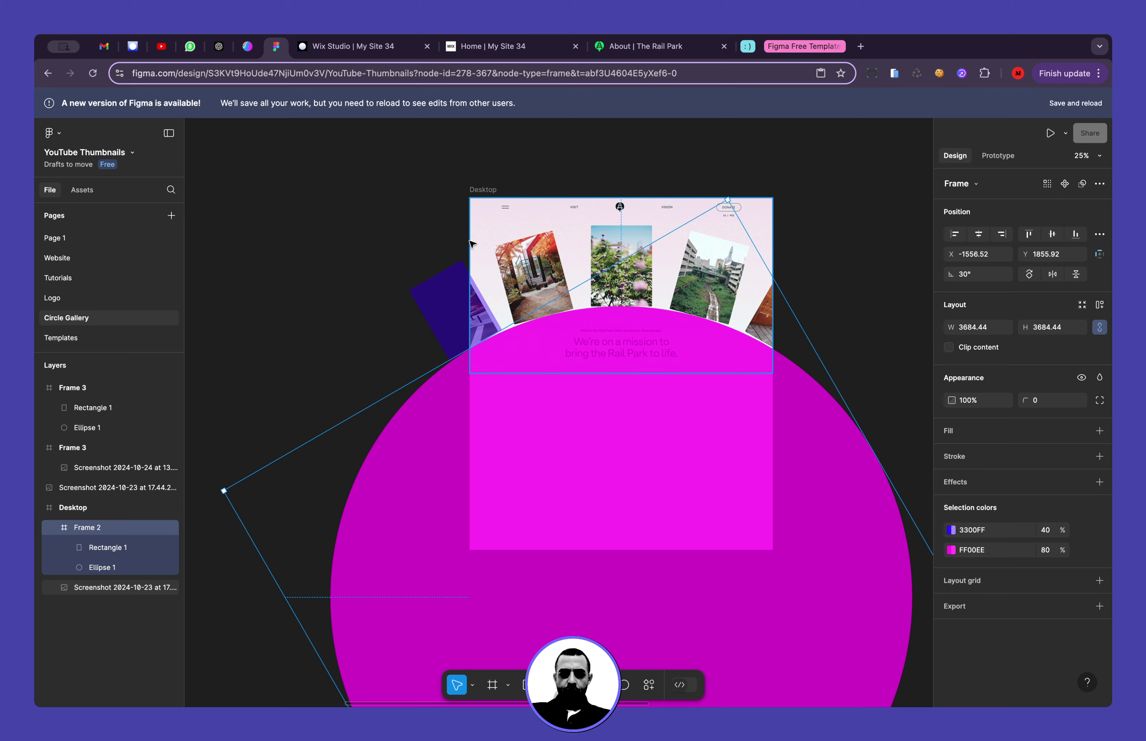
Try rotating Frame 2 slightly past 30° by hand, and undo that rotation
scroll(497, 296, up, 5)
scroll(497, 296, down, 3)
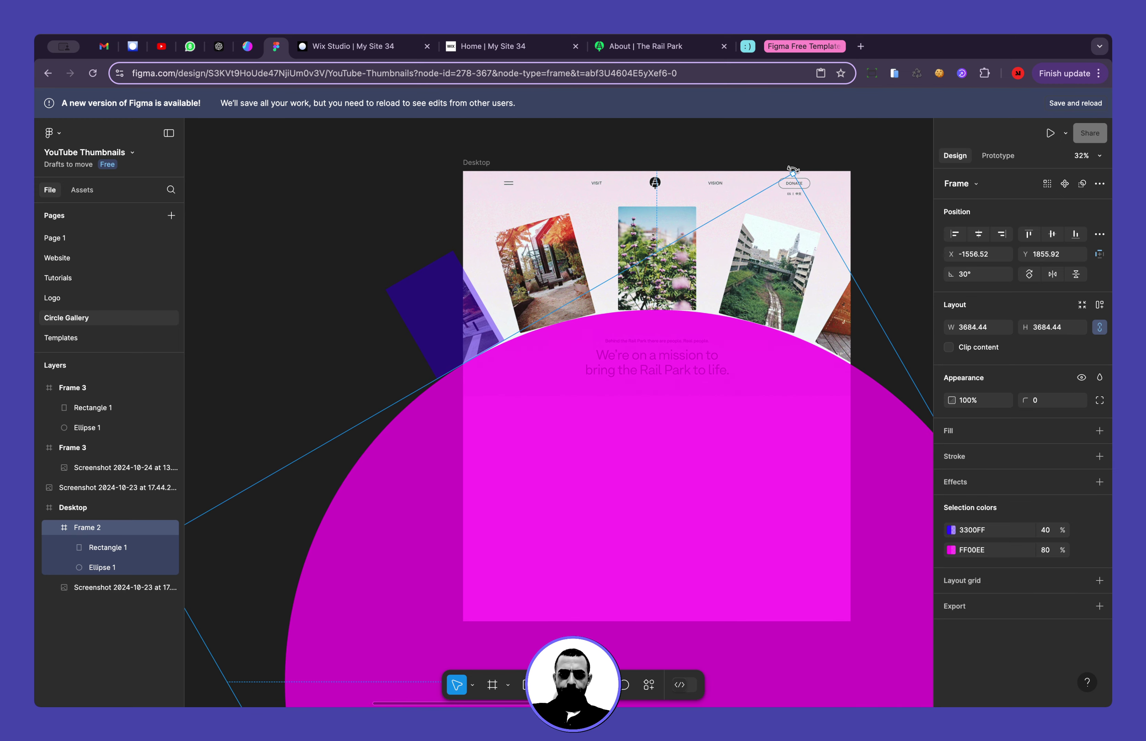
drag(788, 169, 790, 172)
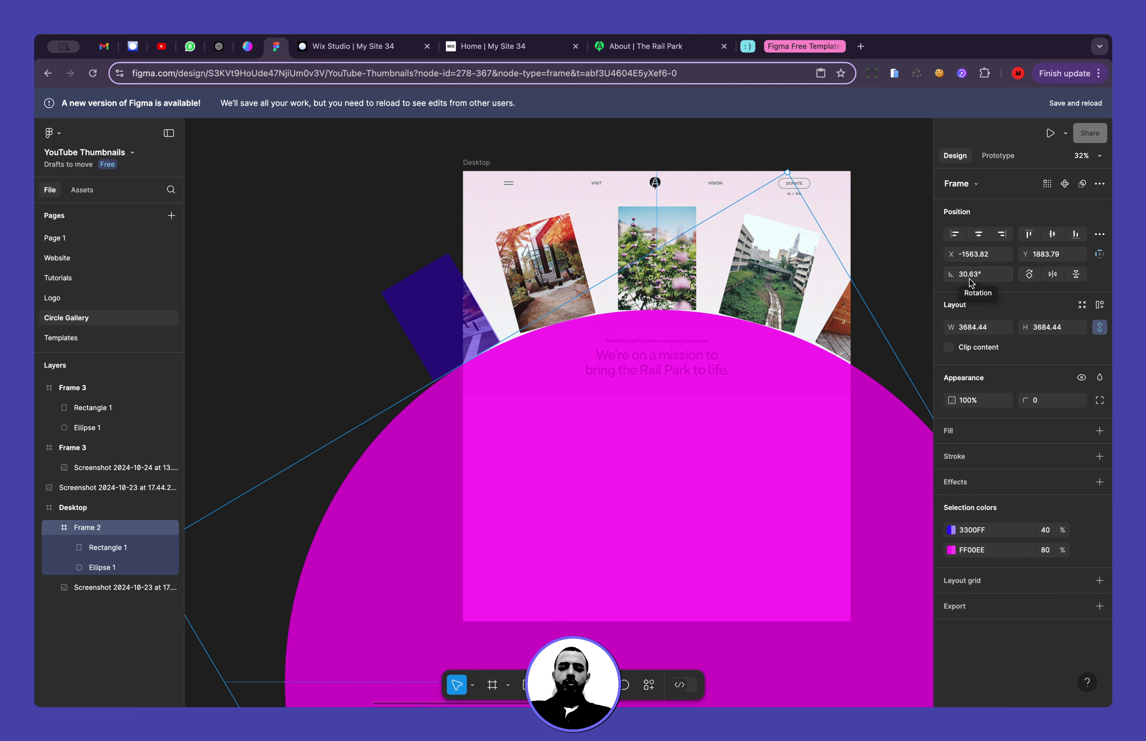
key(super+z)
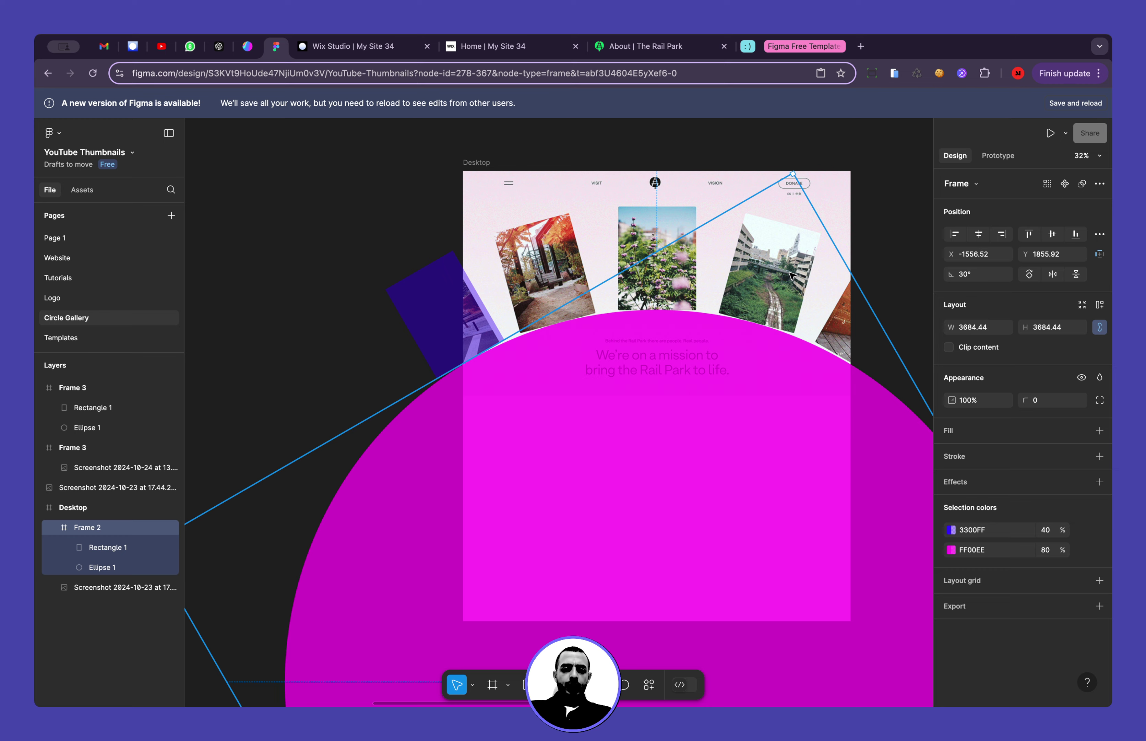
Return to Wix Studio and rename the Item #01 layer as "Item #01 (rotate -30)"
click(335, 48)
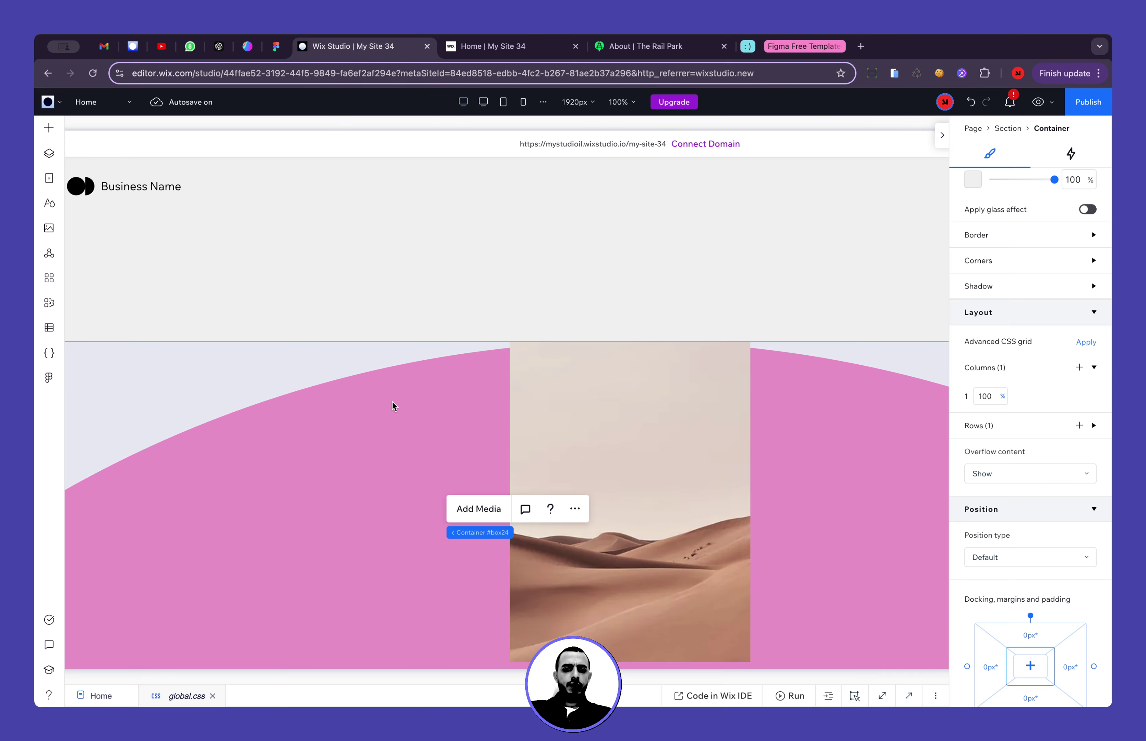
scroll(392, 404, down, 2)
click(48, 153)
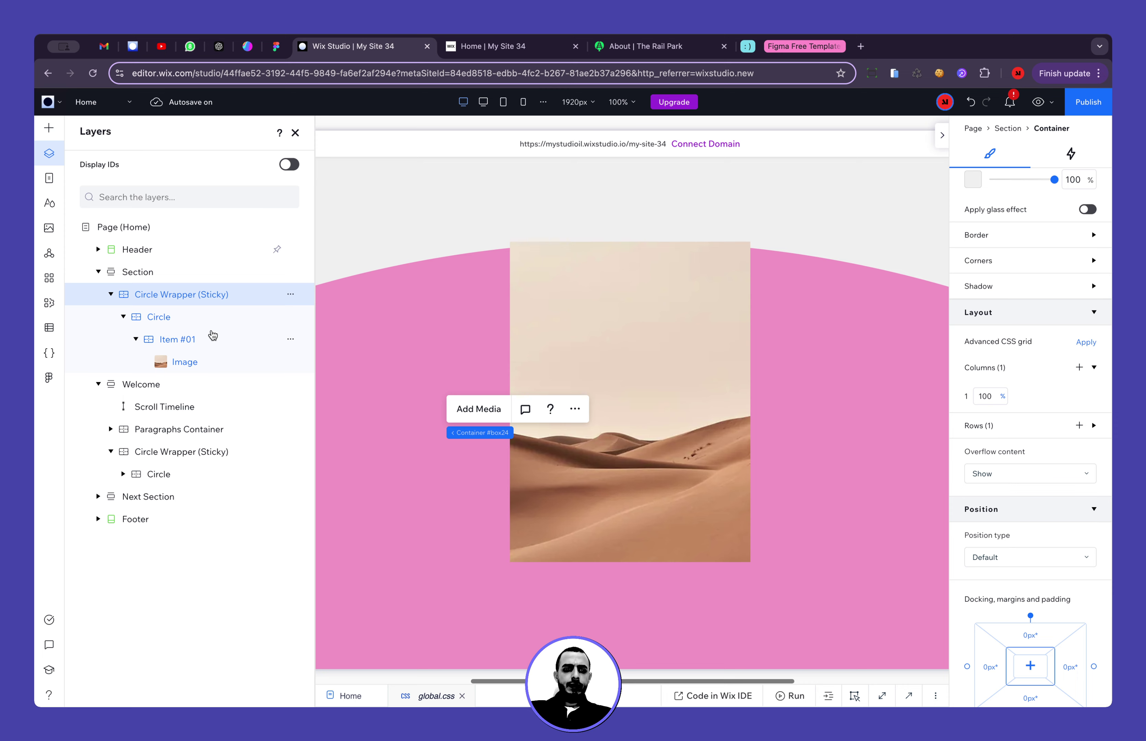
click(181, 340)
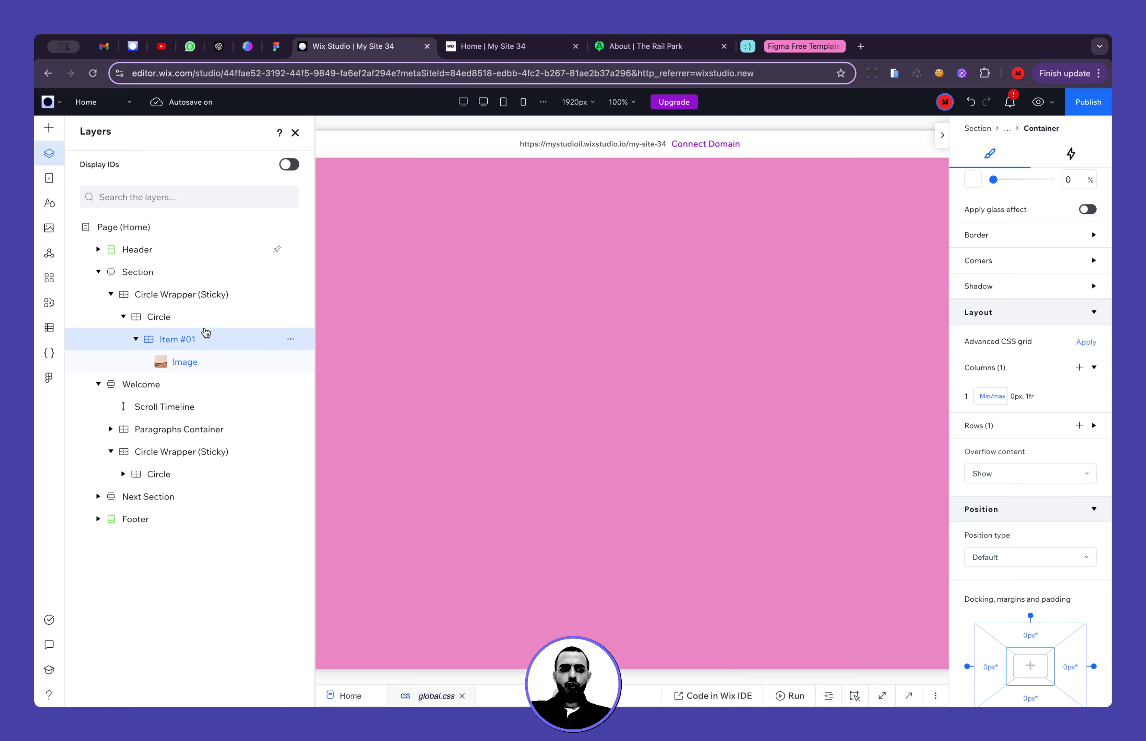
double_click(197, 342)
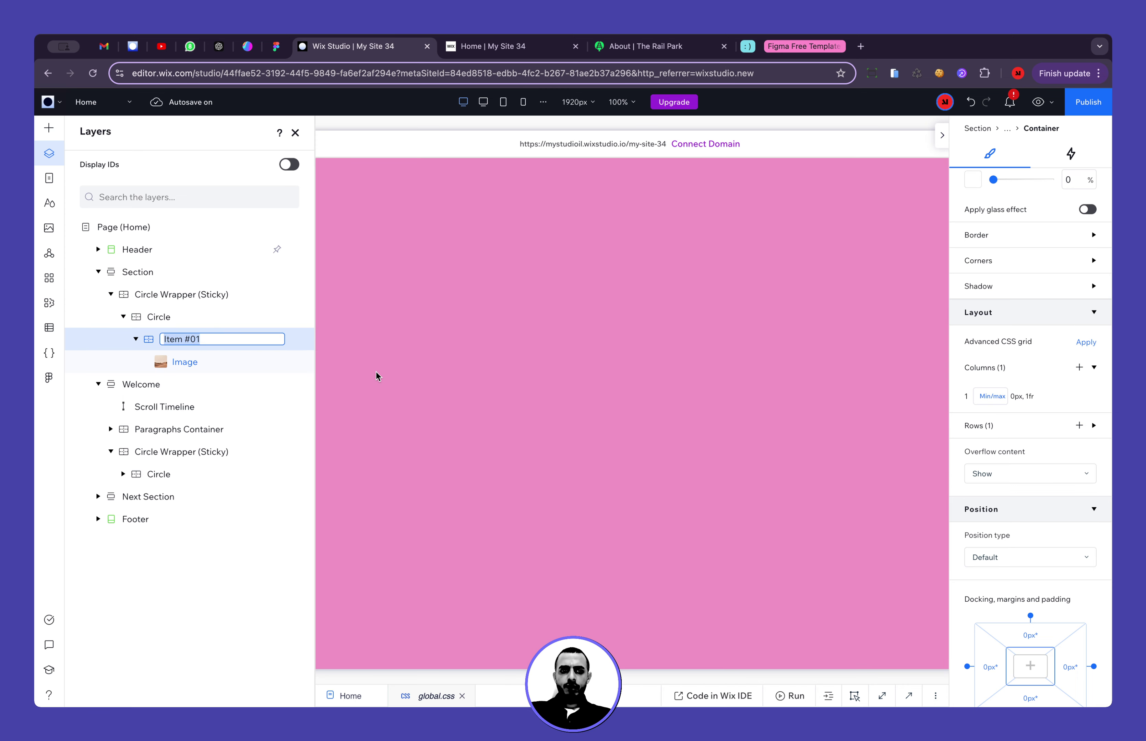
key(Right)
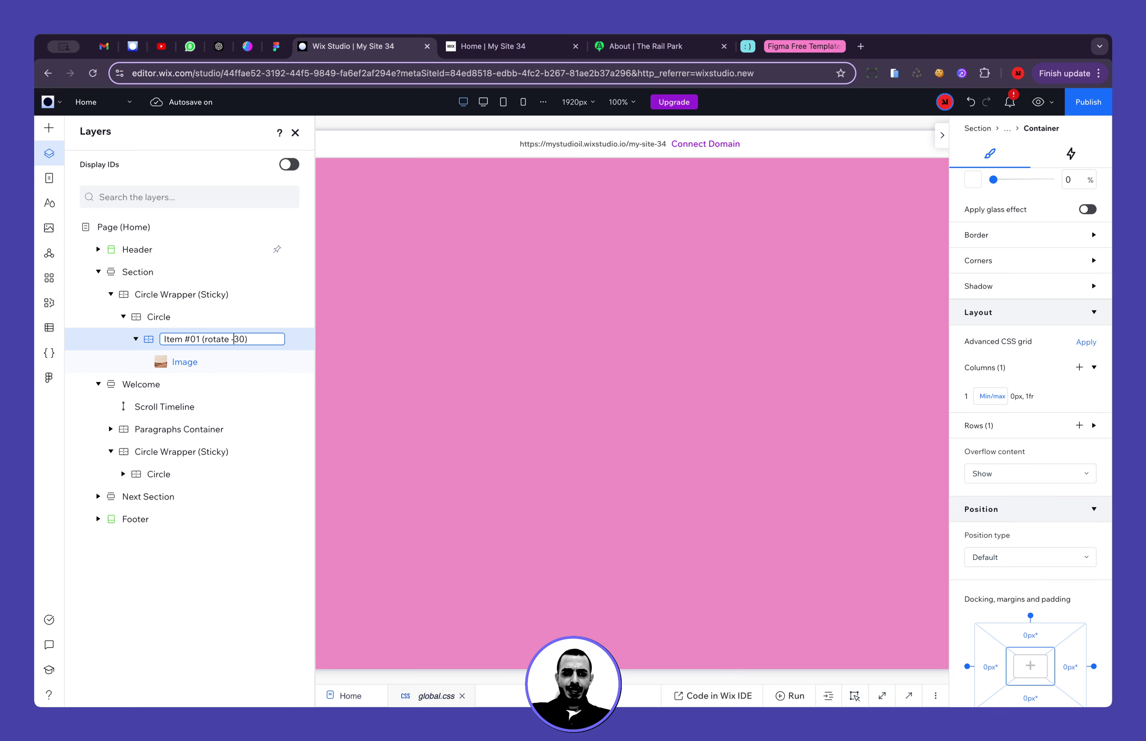
key(Return)
Set the rotation of the Item #01 (rotate -30) container to -30°
click(295, 133)
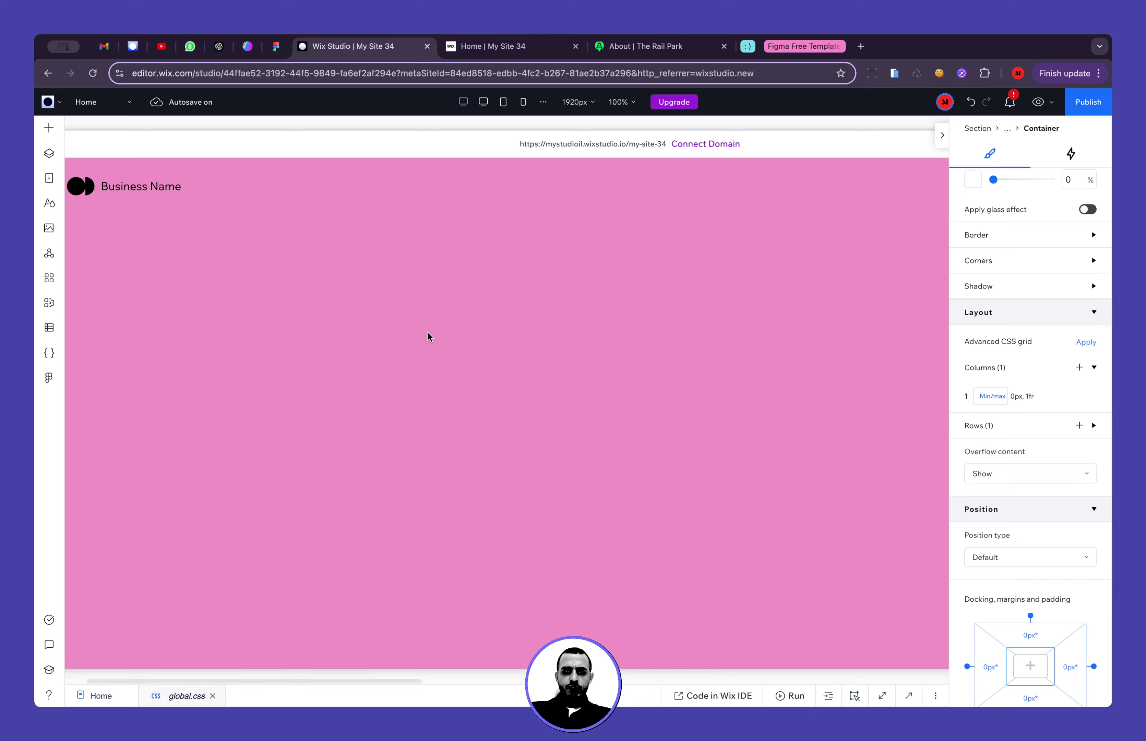
scroll(429, 338, up, 12)
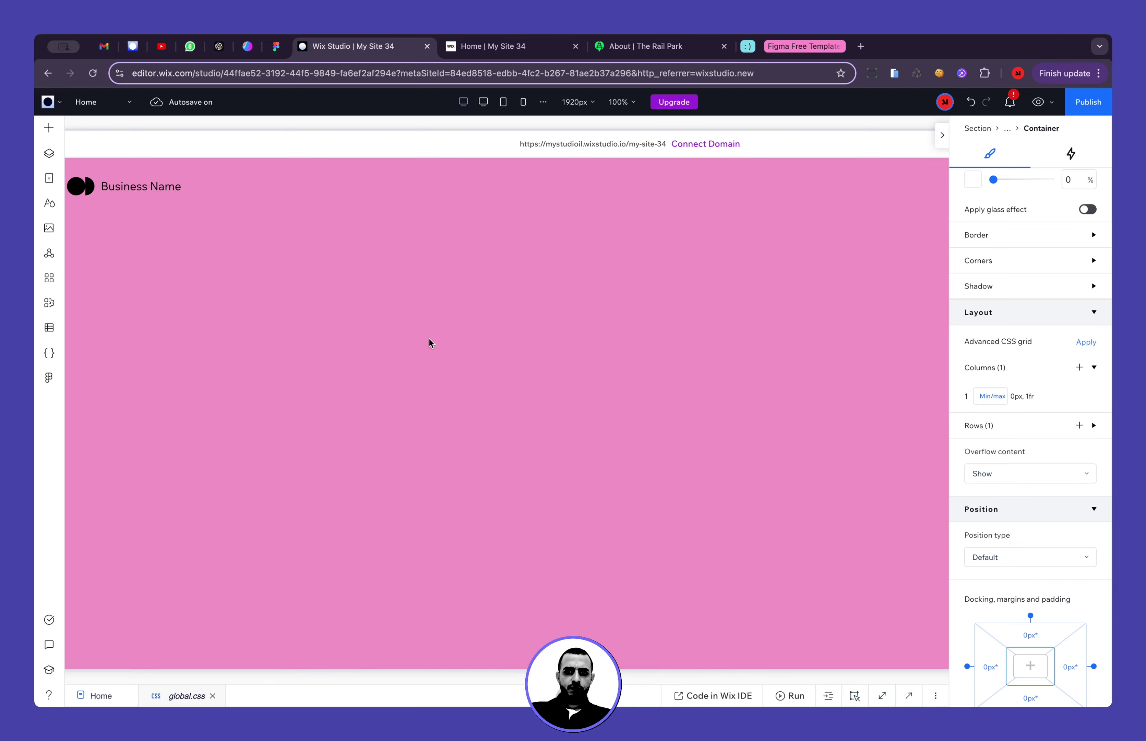
click(49, 153)
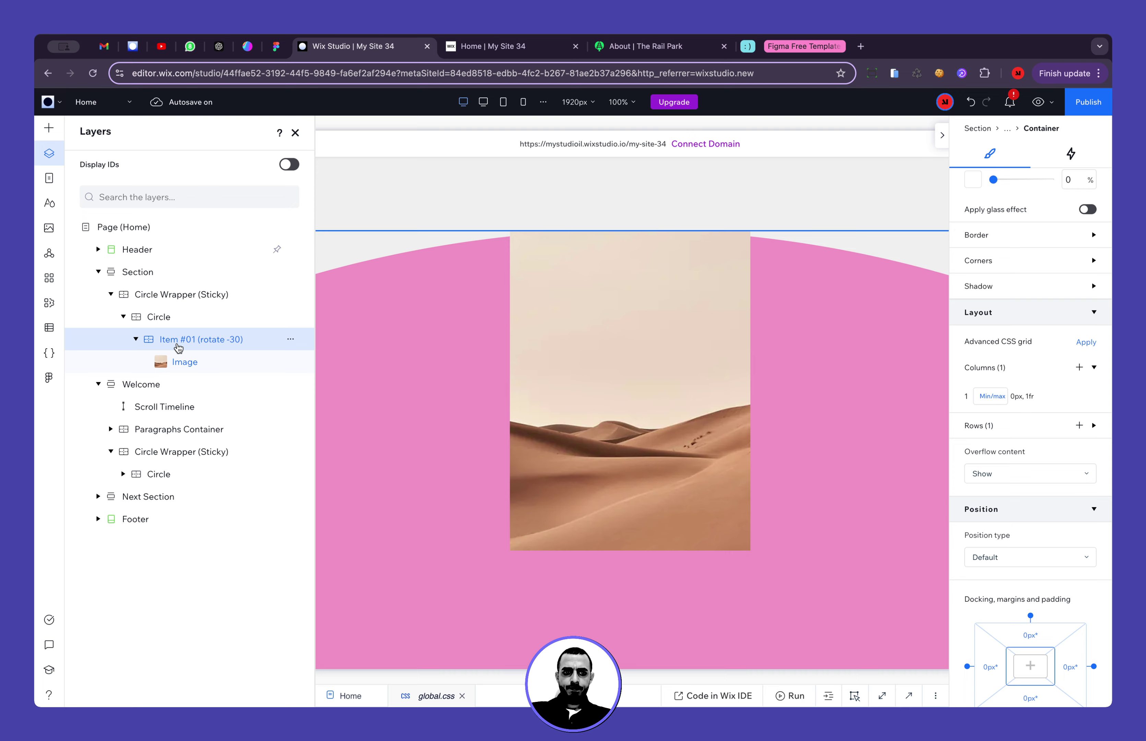
scroll(1011, 491, down, 7)
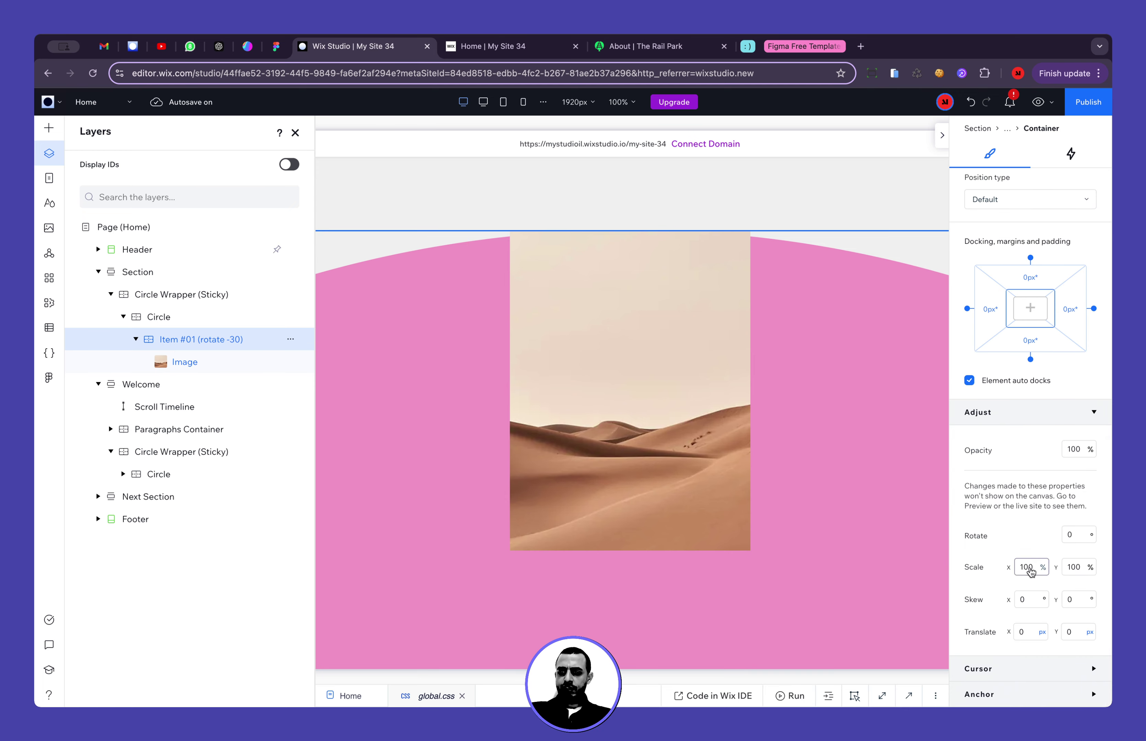
click(1073, 536)
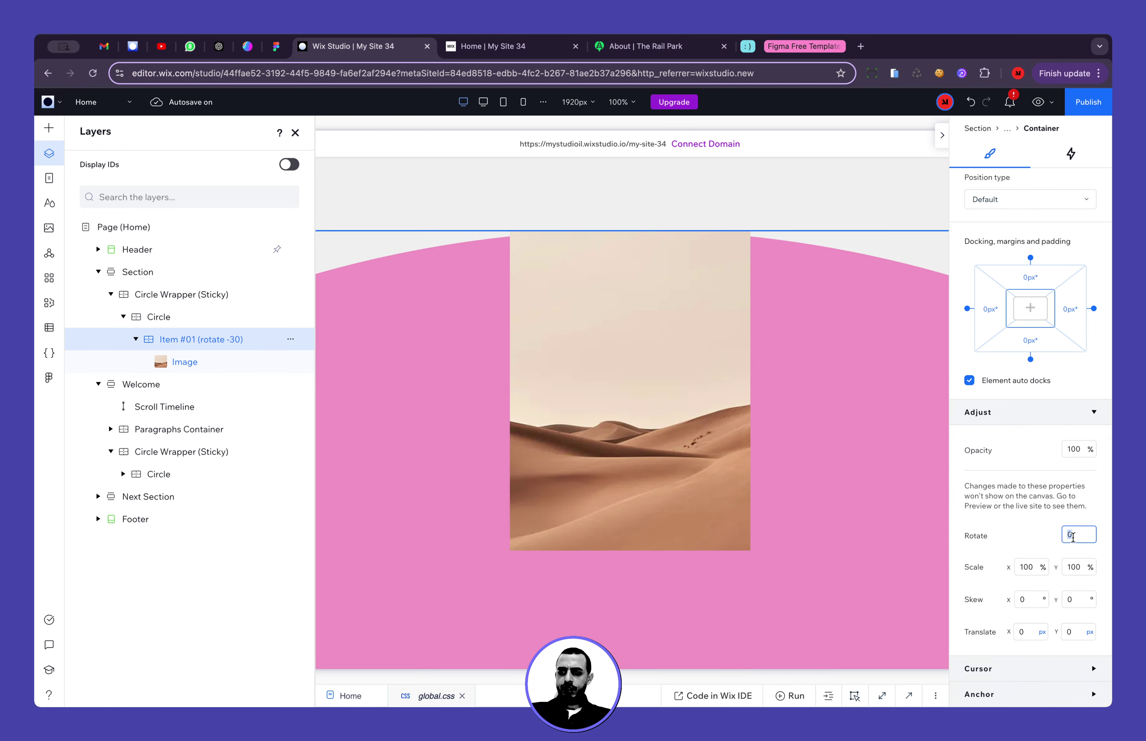
text(-30)
key(Return)
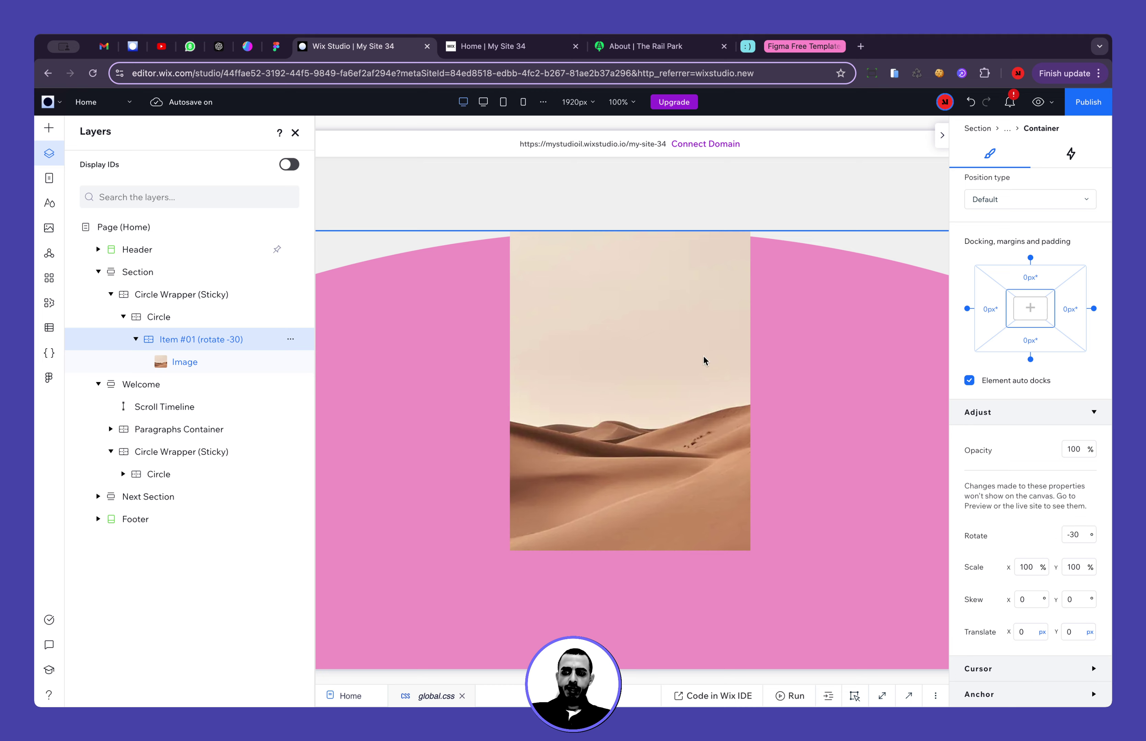
Preview the site and check where the rotated item's image sits on the circle
click(295, 132)
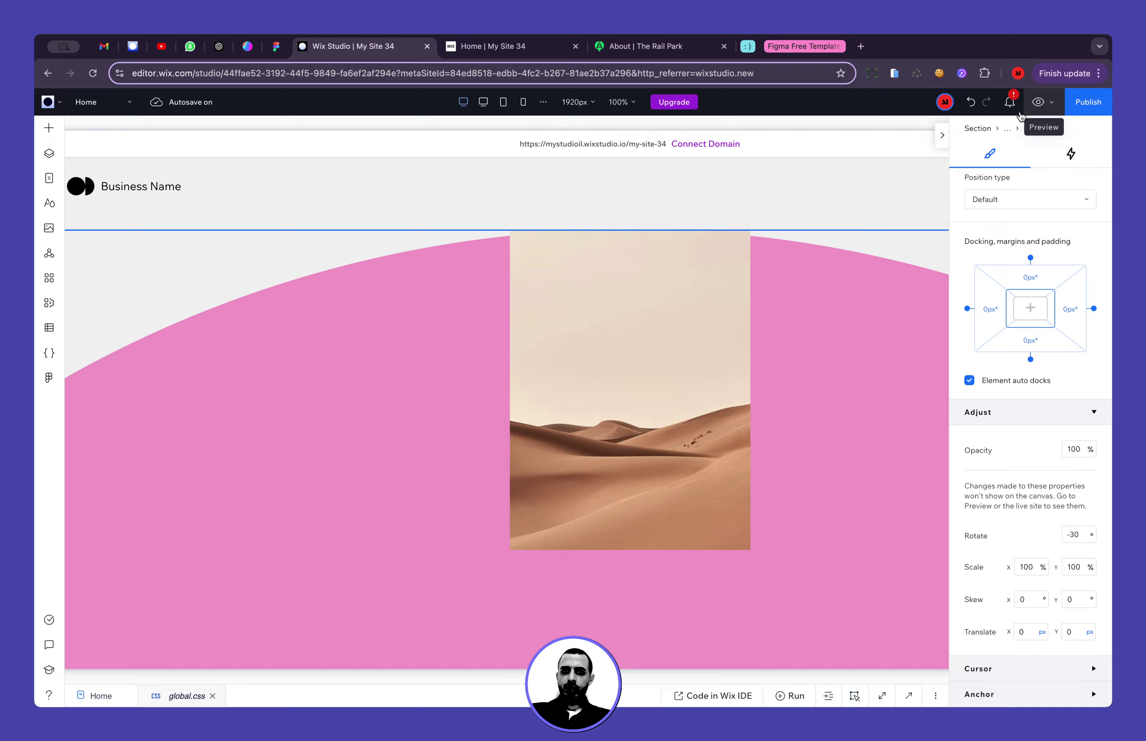
click(1038, 101)
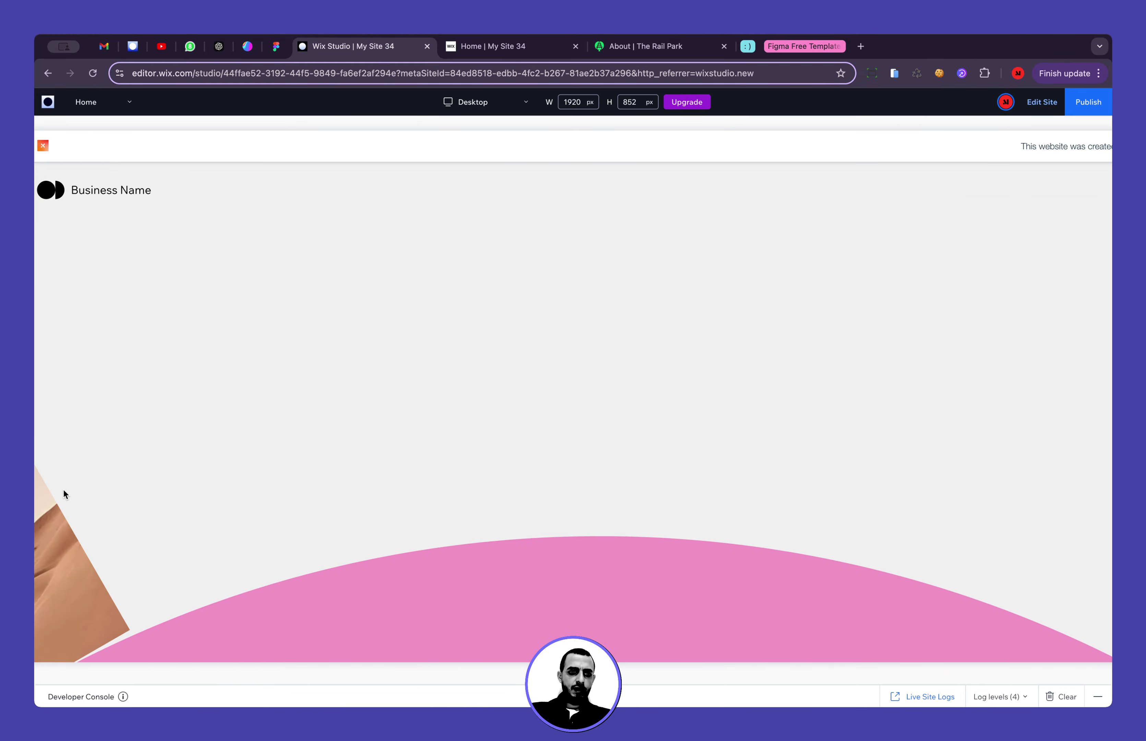
scroll(87, 529, down, 2)
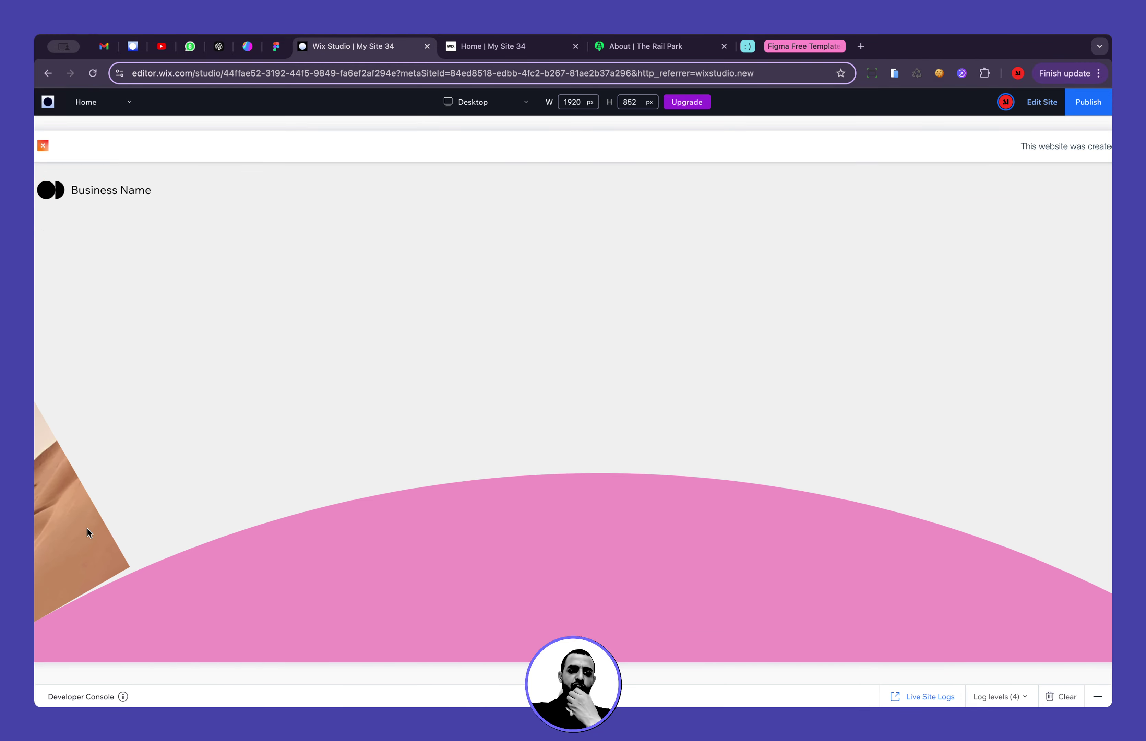
Return to editing the site and duplicate the Item #01 (rotate -30) container inside the Circle
click(1059, 101)
click(49, 154)
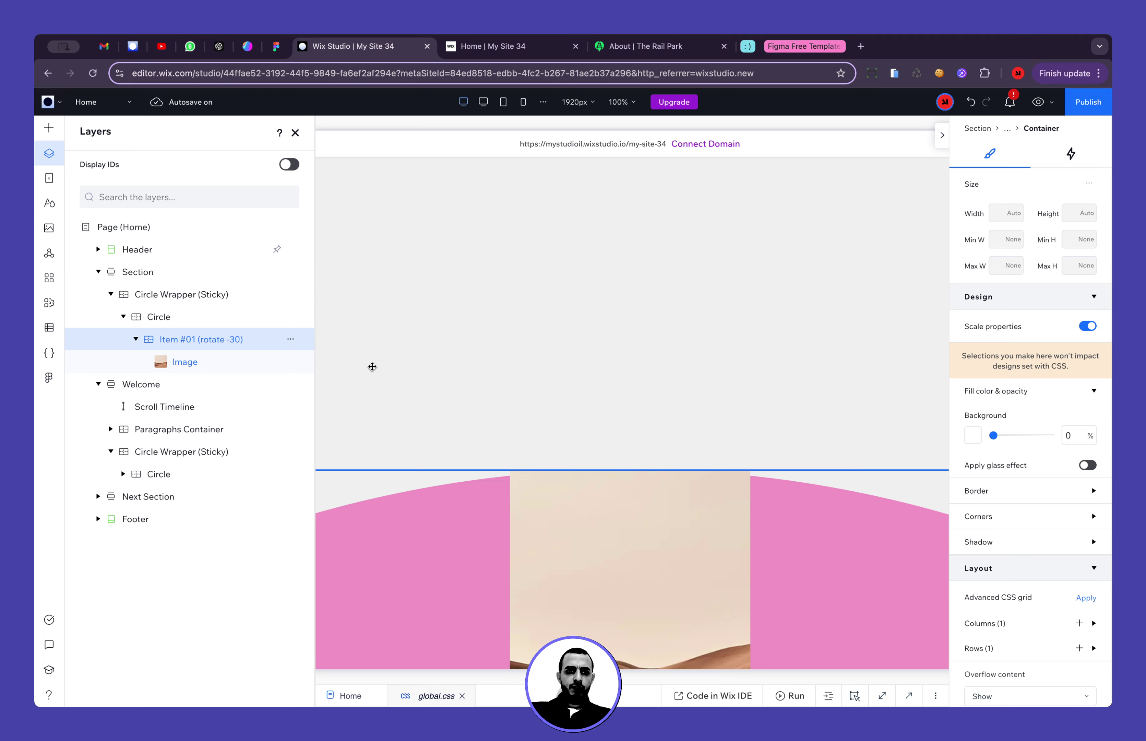
key(super+d)
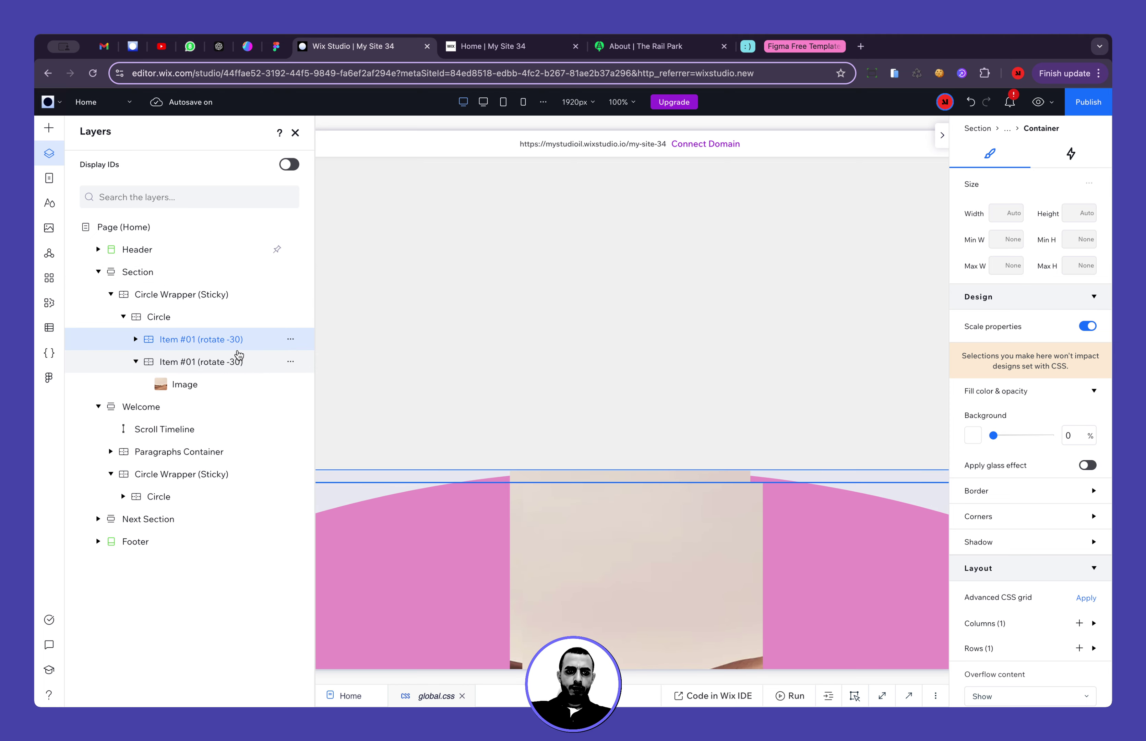
Rename the upper duplicated item in the first section's Circle to "Item #02 (rotate -15)"
click(194, 343)
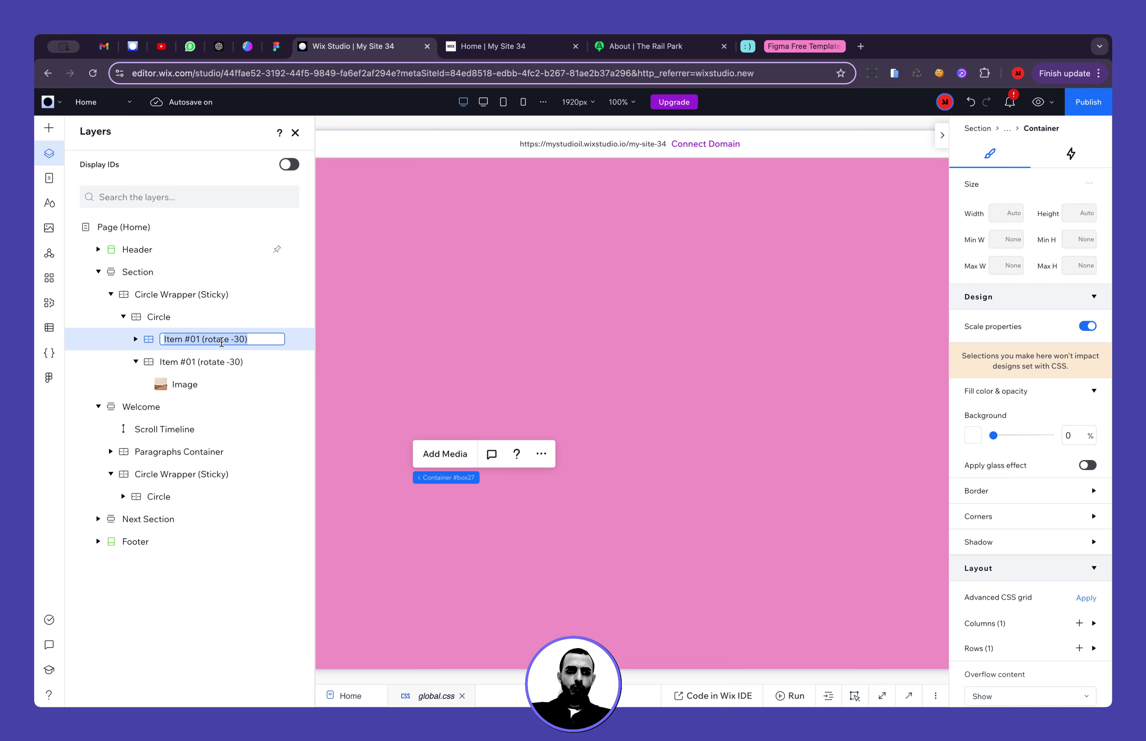
double_click(191, 341)
key(Delete)
text(3)
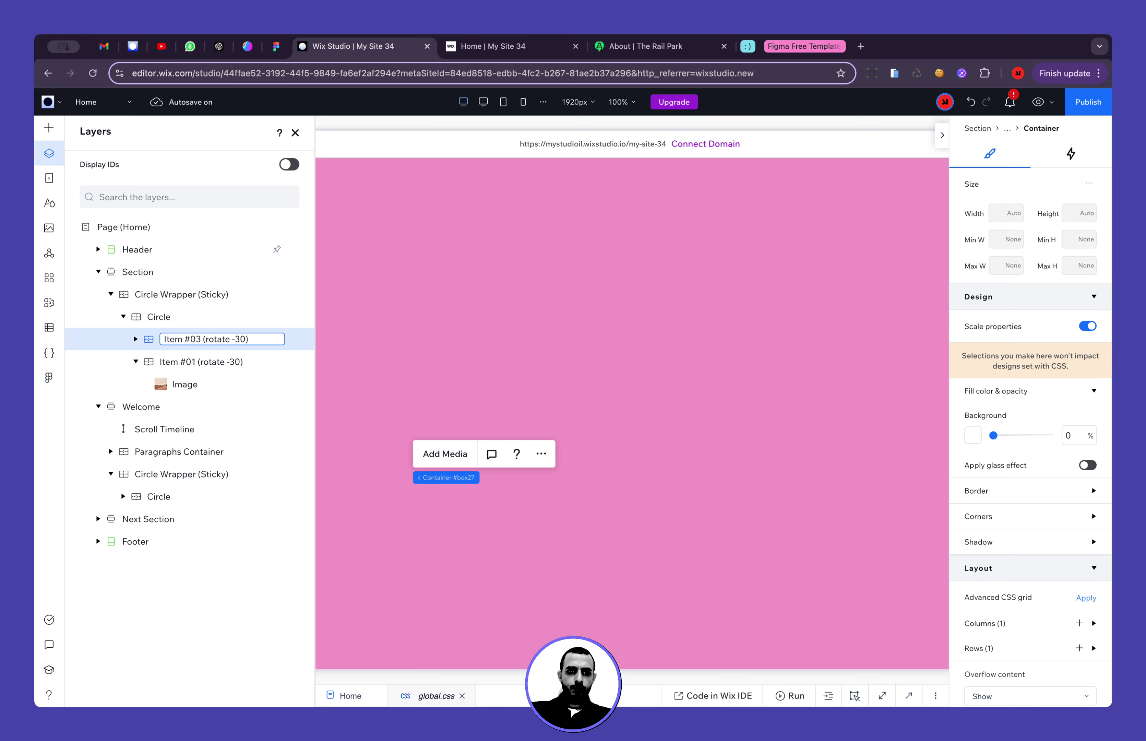
key(BackSpace)
text(2)
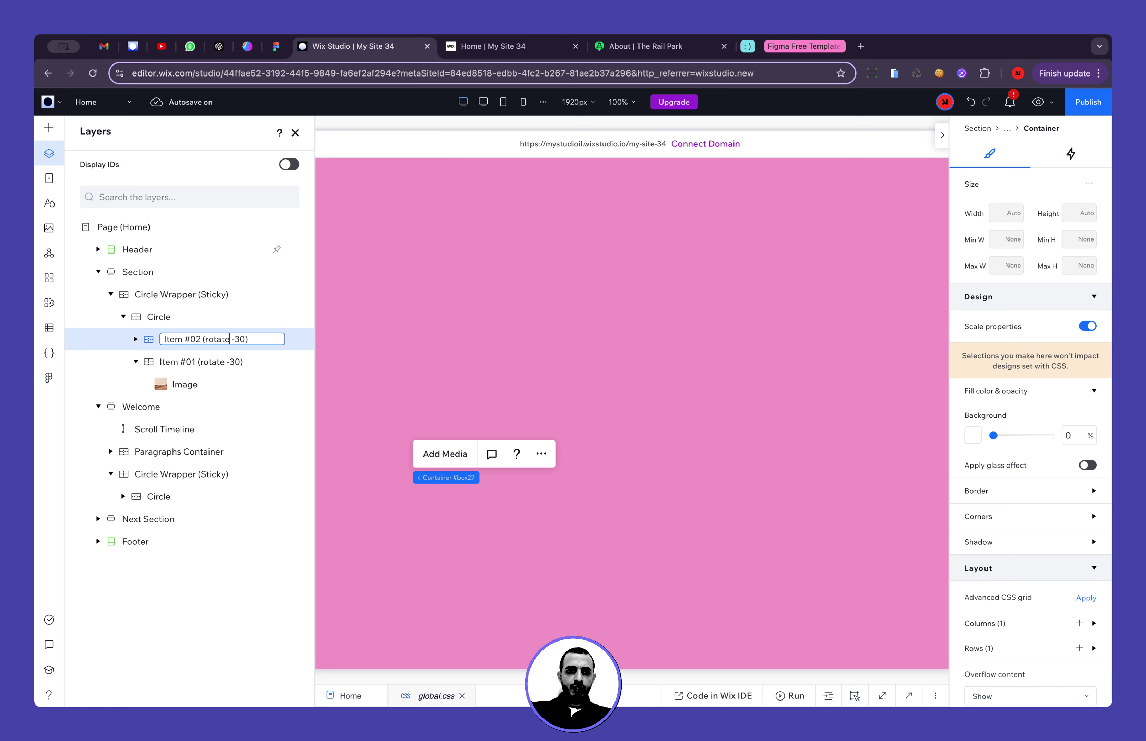
key(shift+Right)
key(shift+Right)
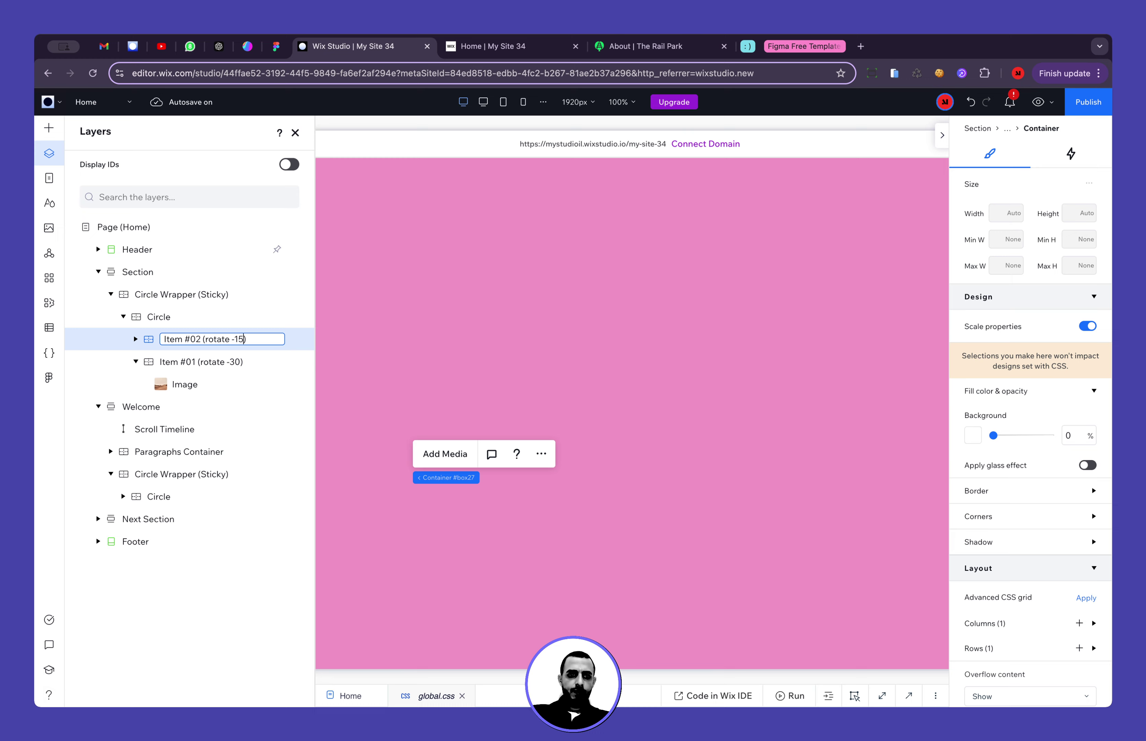
text(15)
Set the rotation of Item #02 to -15 degrees
scroll(1021, 438, down, 10)
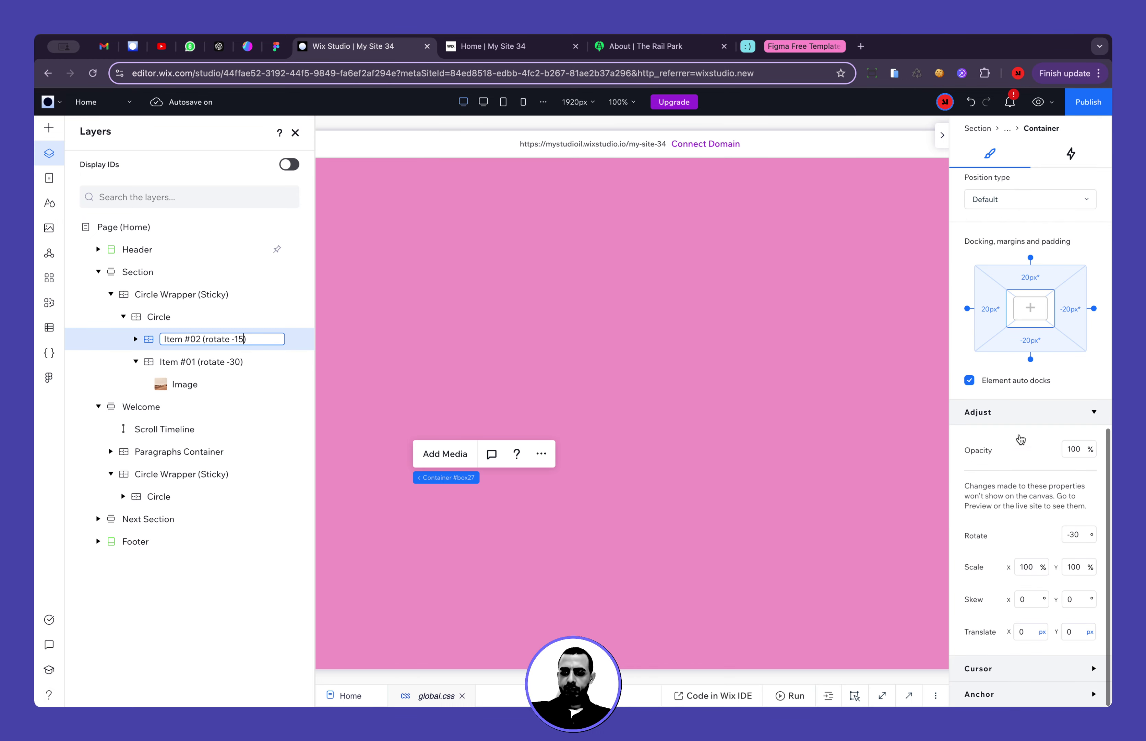
click(1082, 536)
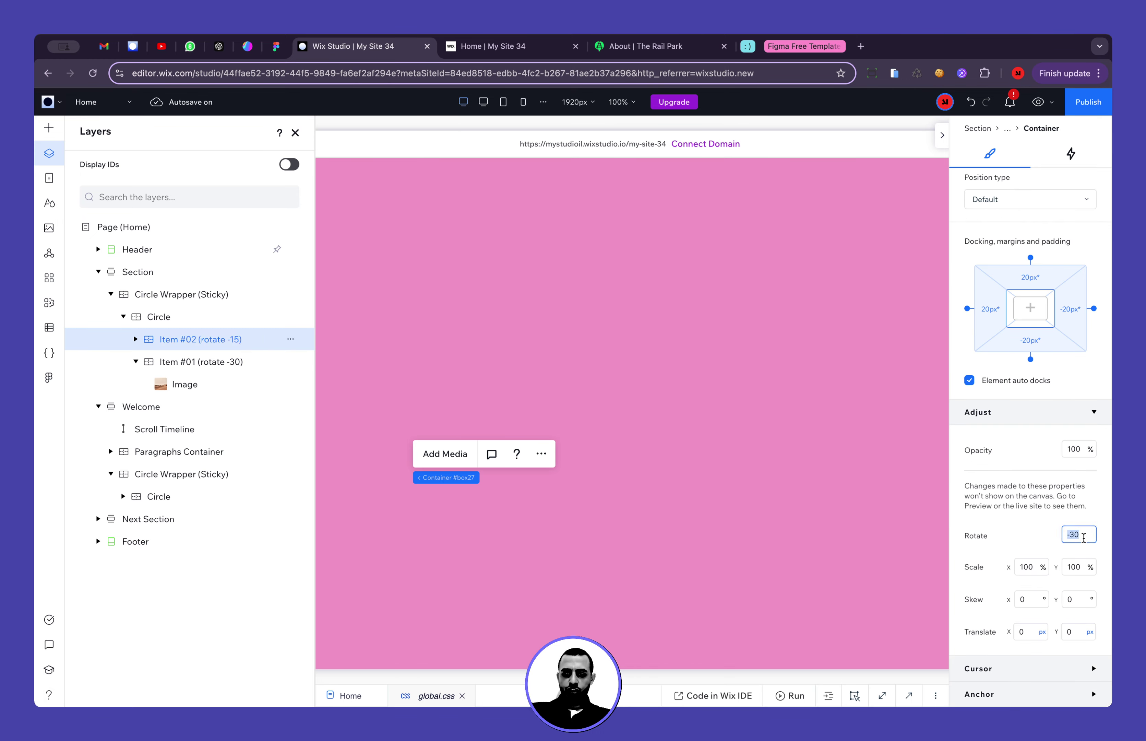
text(-15)
key(Return)
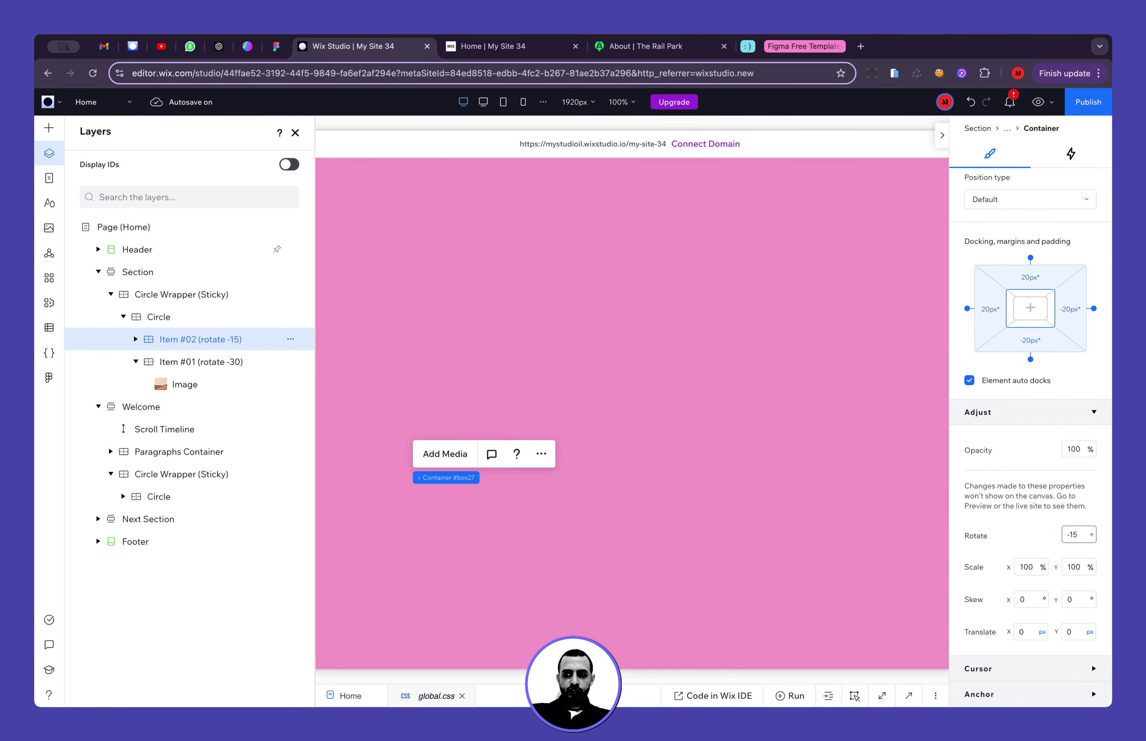
Check the circle gallery design in Figma and preview the Wix page to inspect Item #02's placement
click(276, 48)
drag(817, 272, 909, 251)
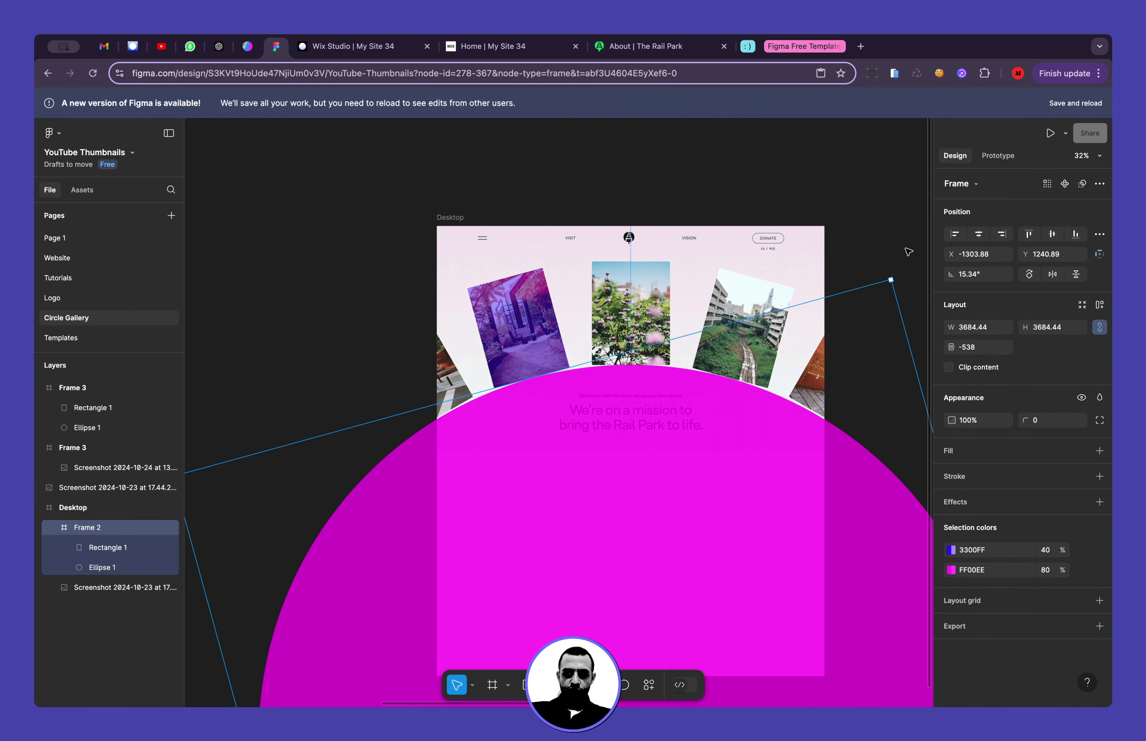
click(346, 46)
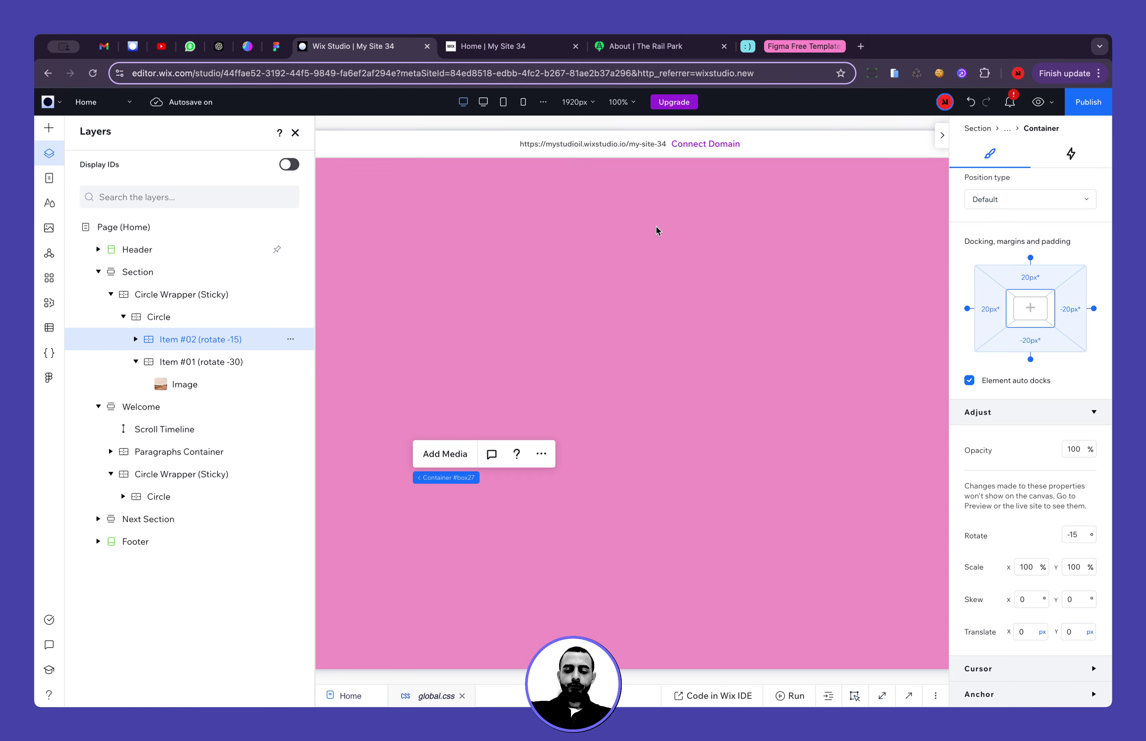
click(1039, 104)
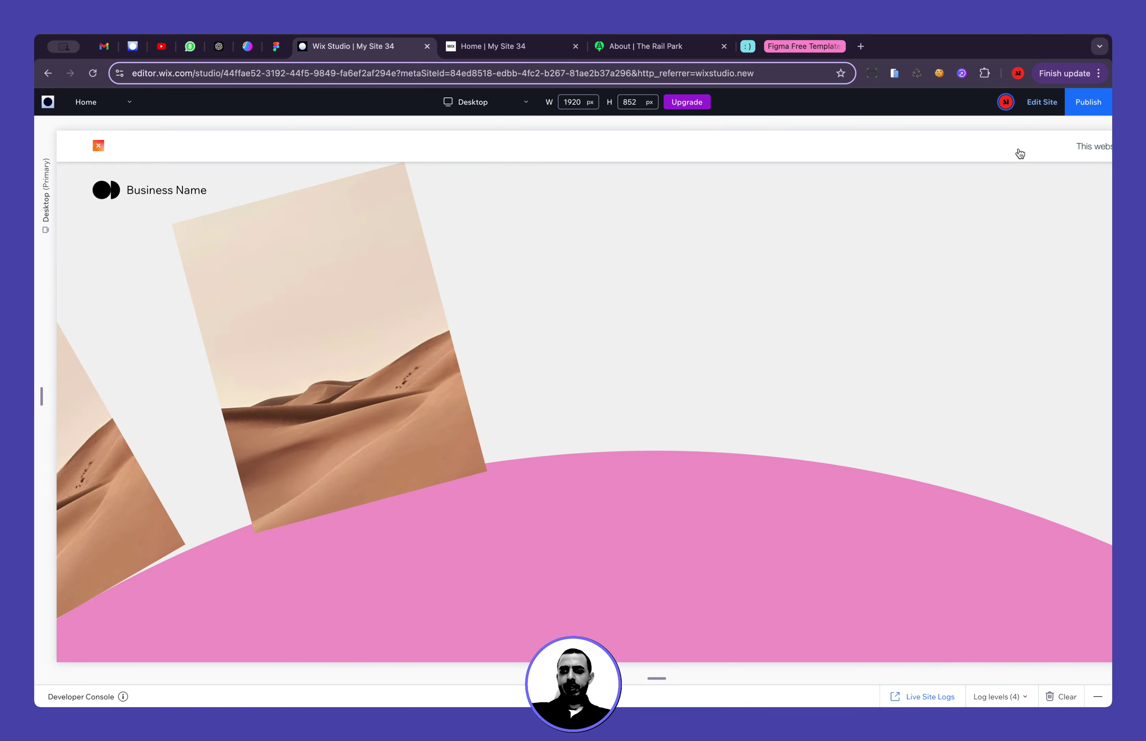
click(1041, 102)
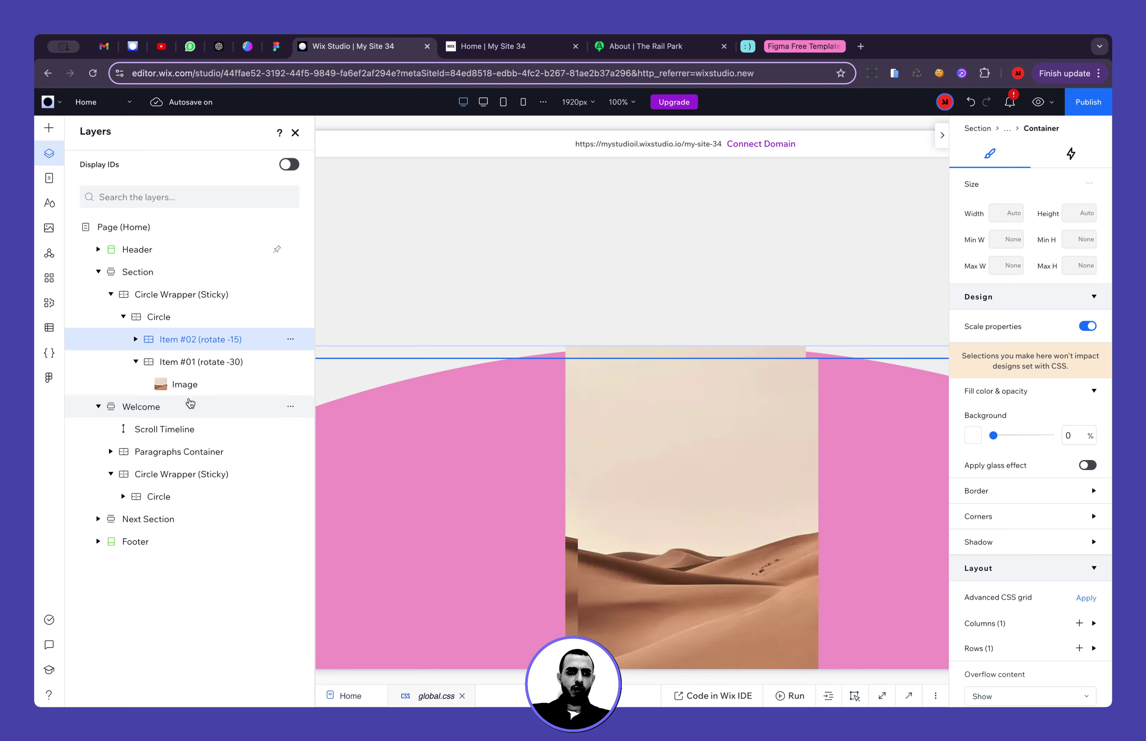
Set Item #02's margins to 0 px on all sides and preview its placement on the circle
click(197, 343)
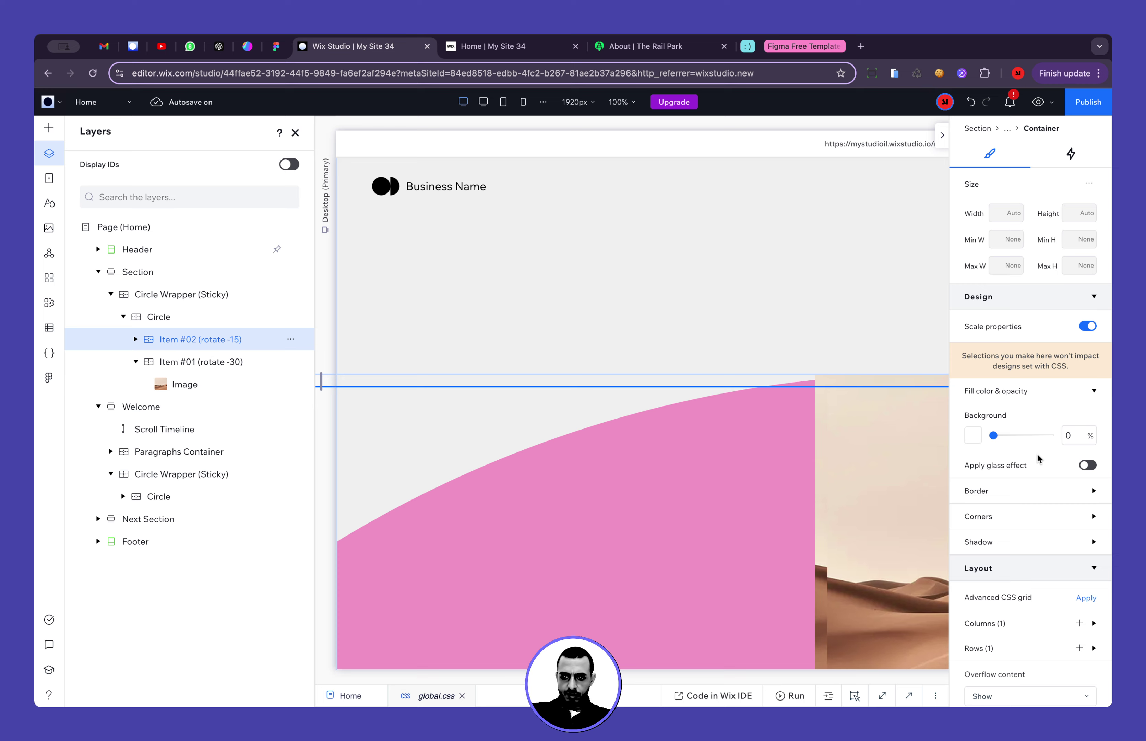
scroll(1038, 454, down, 10)
scroll(1032, 438, up, 1)
click(989, 368)
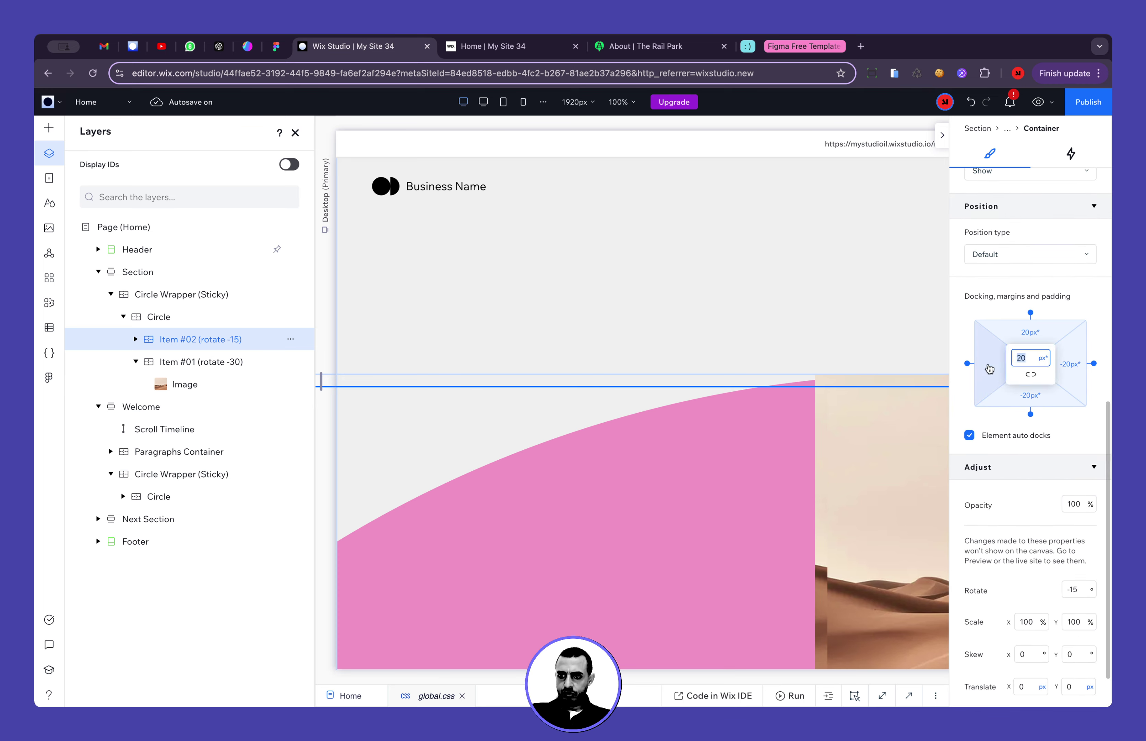
text(0)
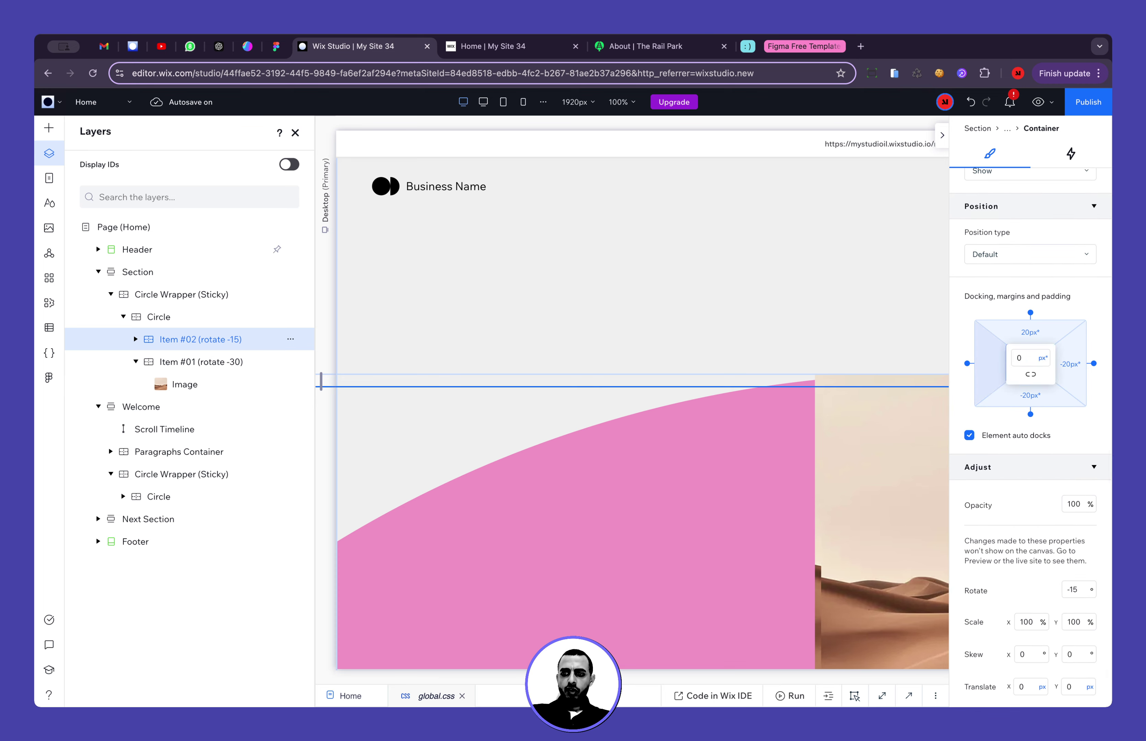
click(1037, 102)
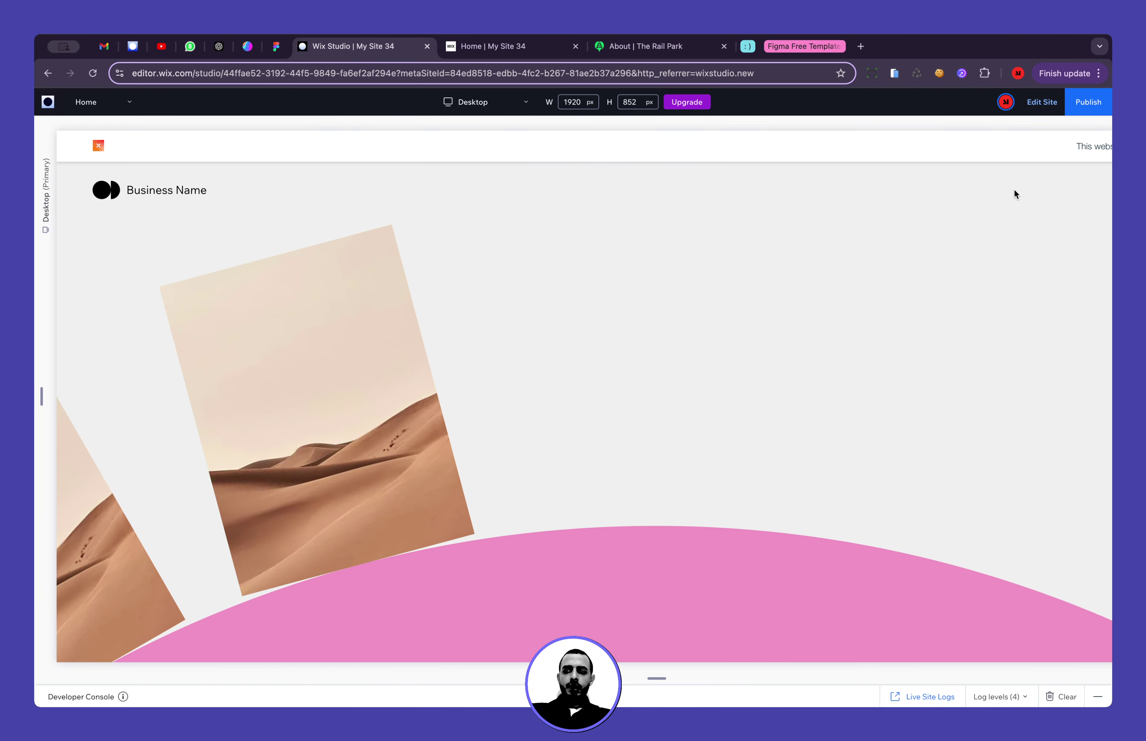
click(1041, 101)
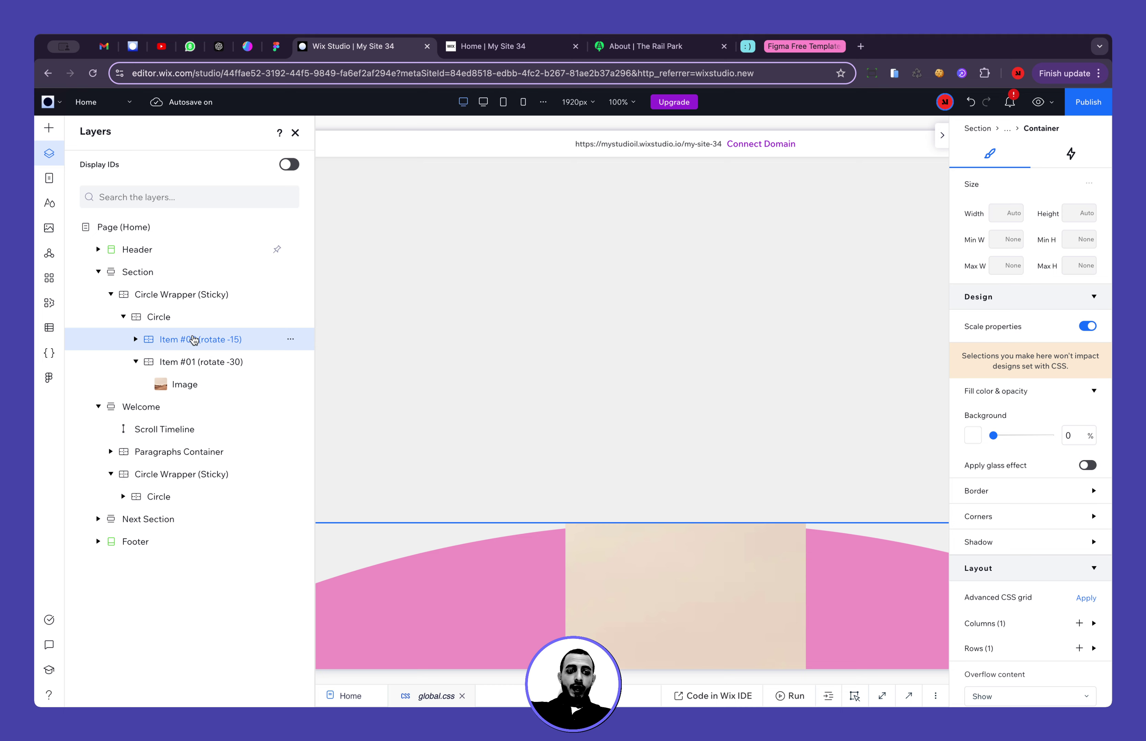
Duplicate Item #02 inside the Circle and rename the copy "Item #03 (rotate 0)"
key(super+d)
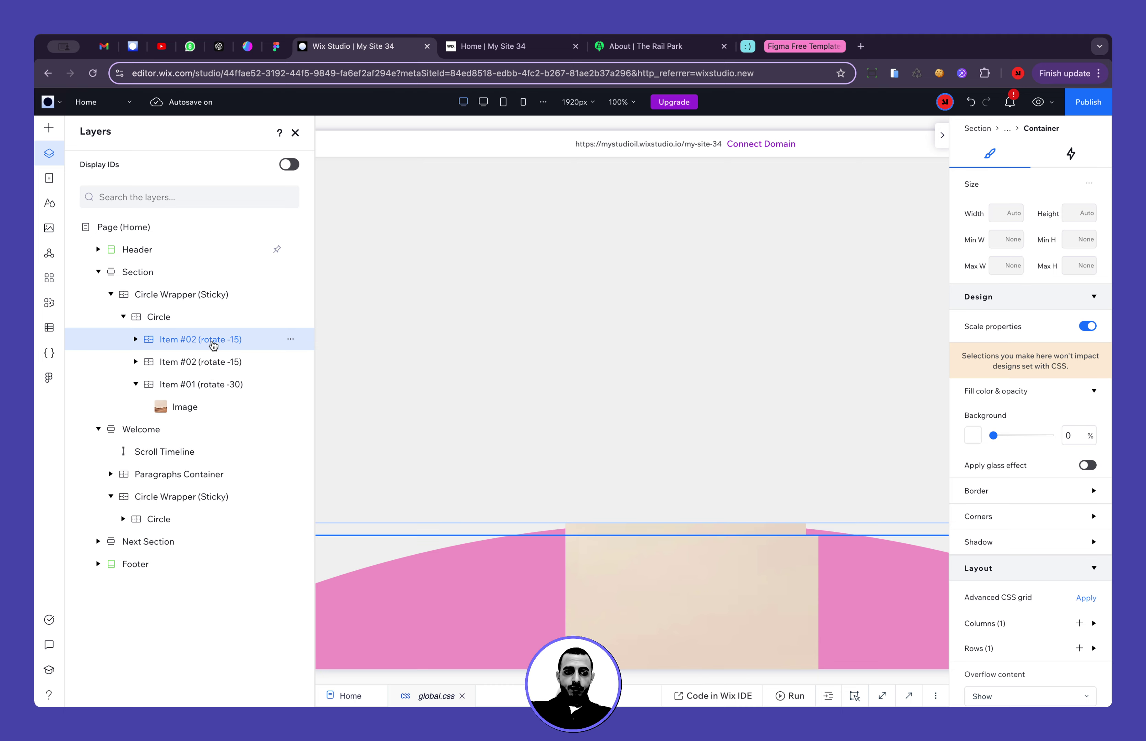
double_click(196, 341)
key(Left)
key(Right)
key(Right)
key(Right)
key(Right)
key(Right)
key(Right)
key(Right)
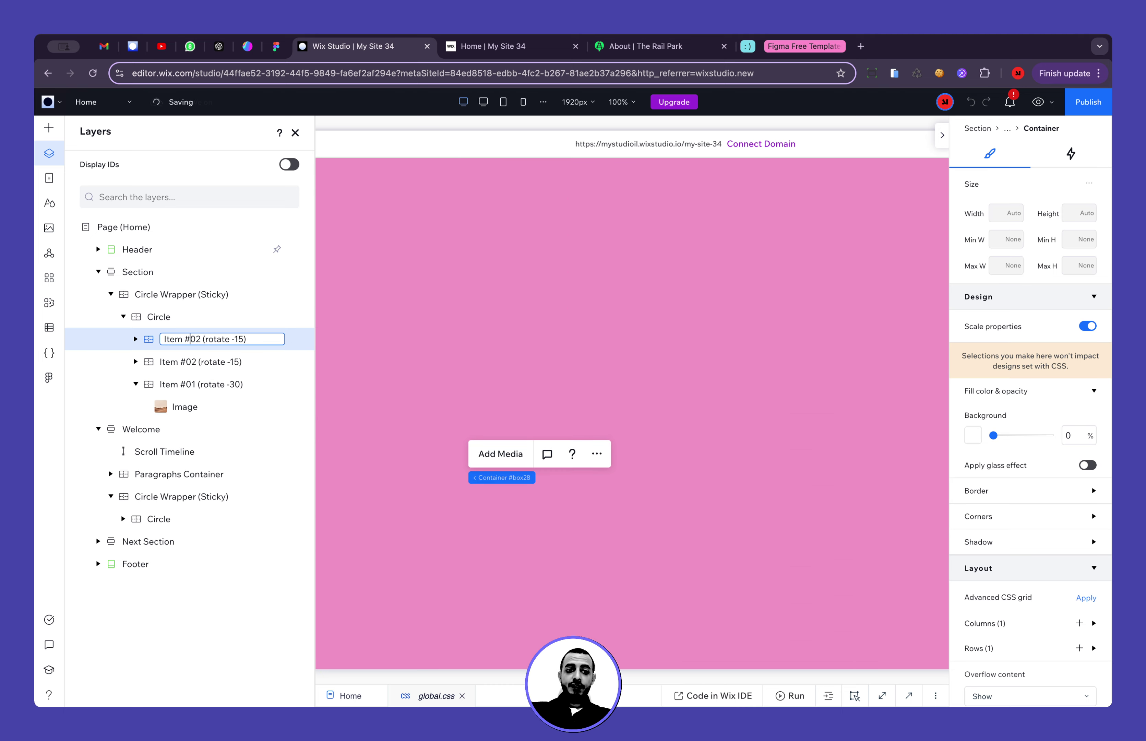
text(3)
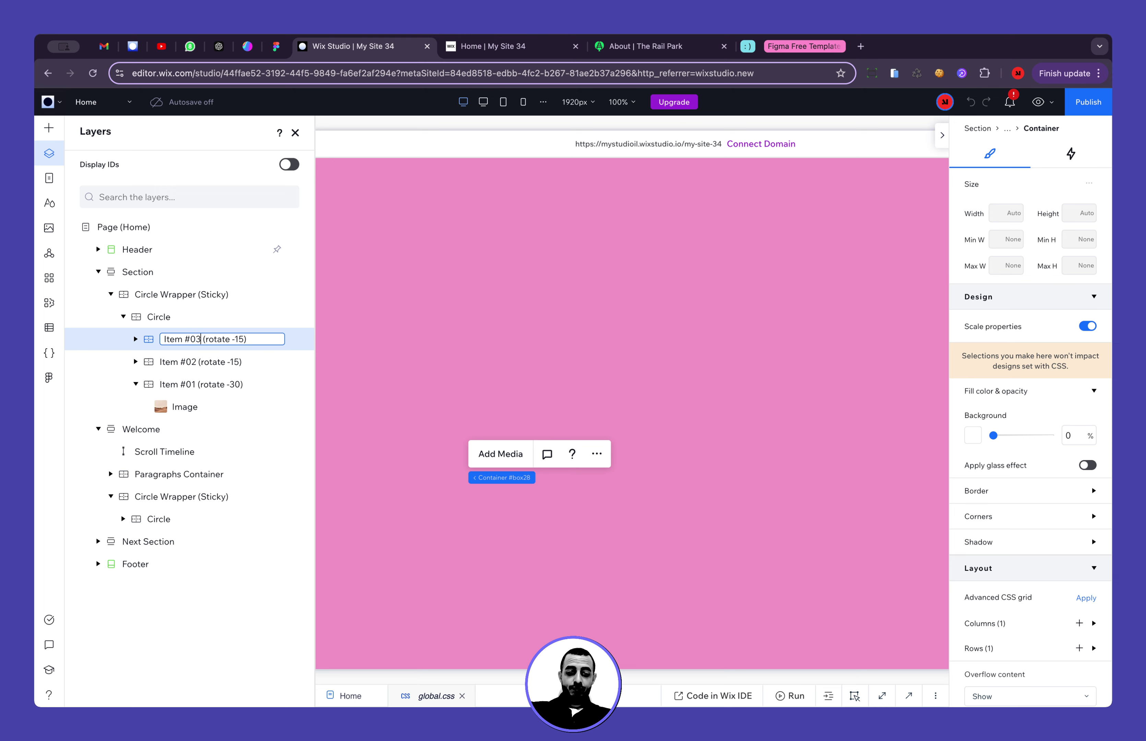
key(shift+Right)
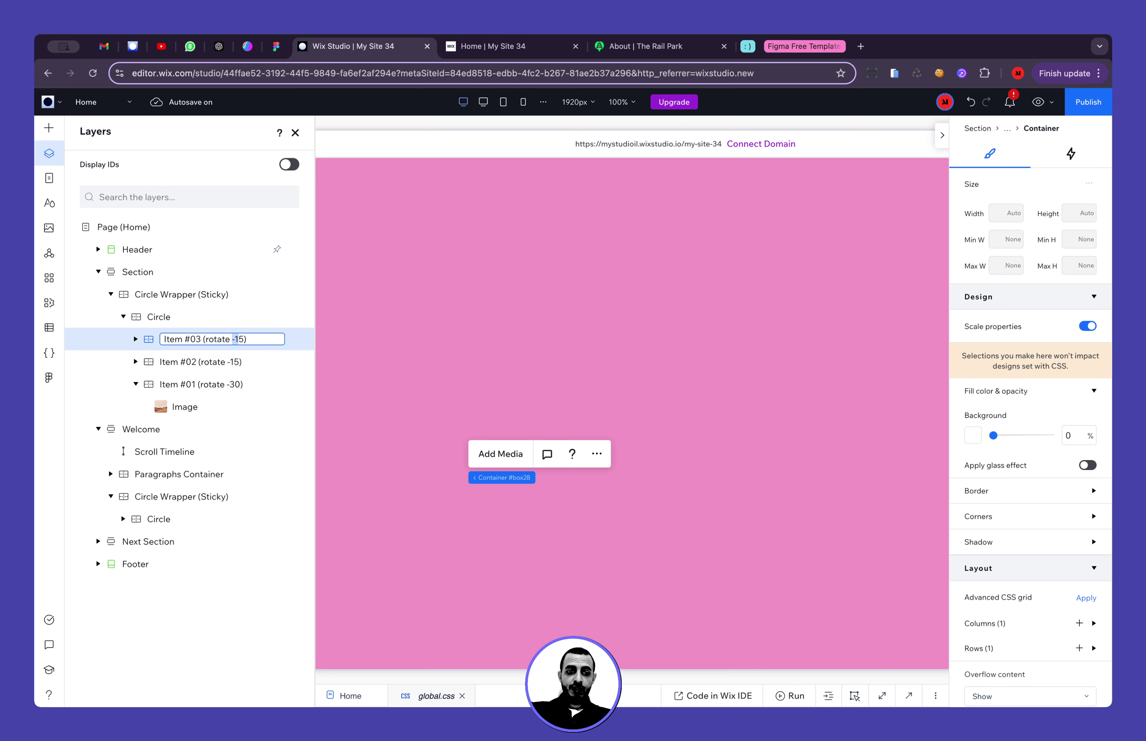
key(shift+Right)
text(0)
key(Return)
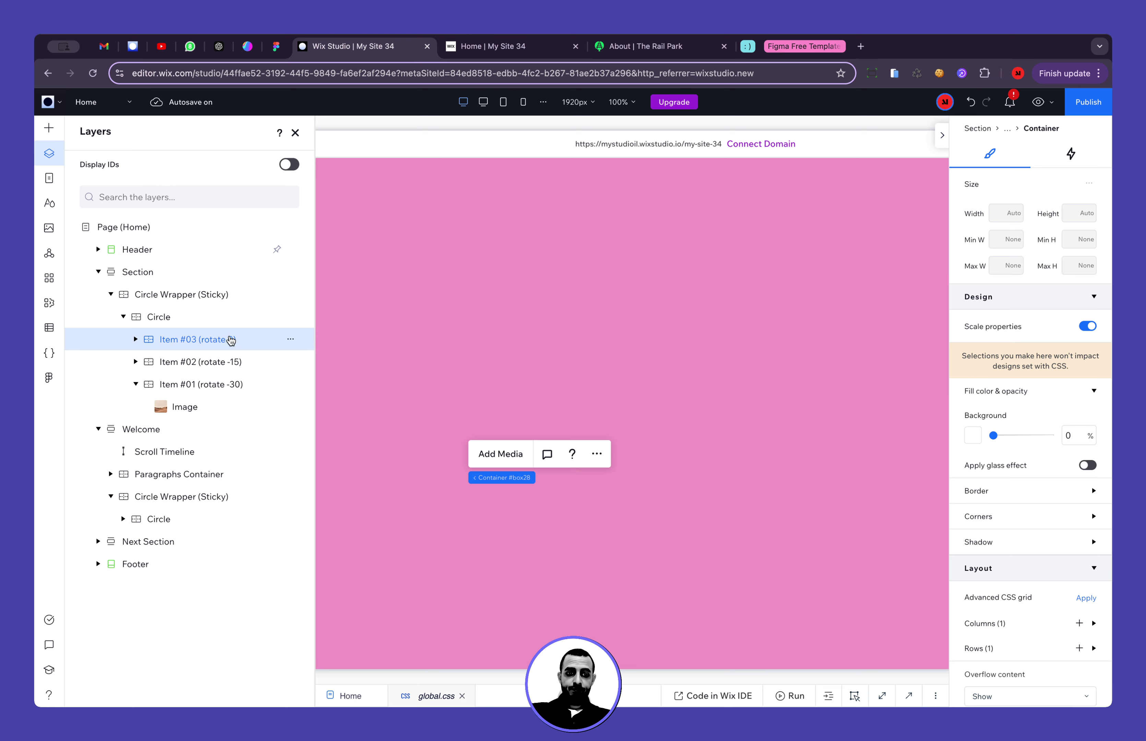
Hide the layer list and preview how the duplicated Item #03 sits on the circle
click(296, 132)
click(1038, 102)
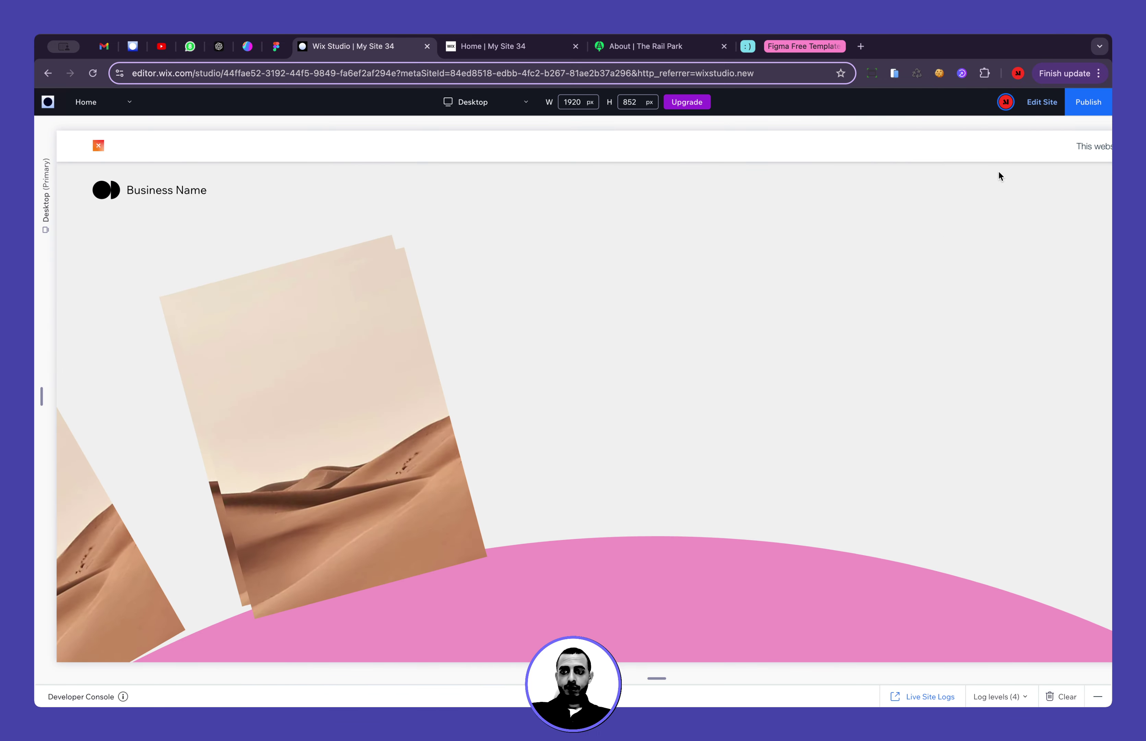
click(1041, 101)
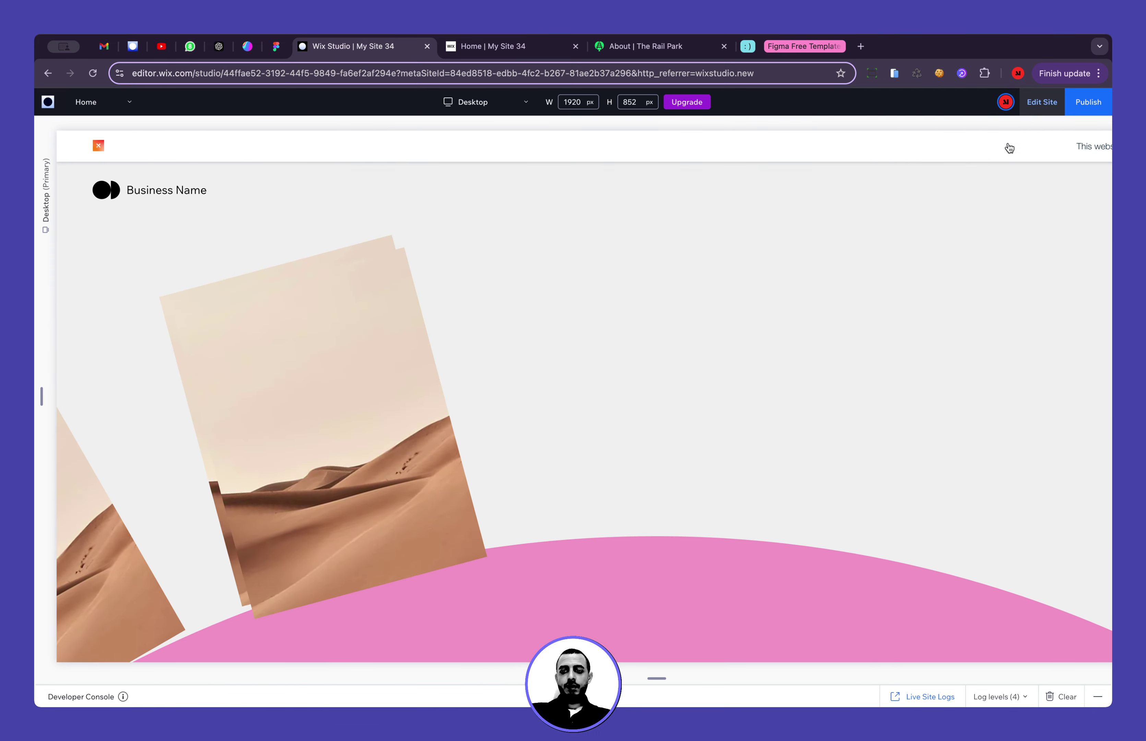
Set Item #03's margins to 0 px on all sides and its rotation to 0 degrees
scroll(754, 358, down, 8)
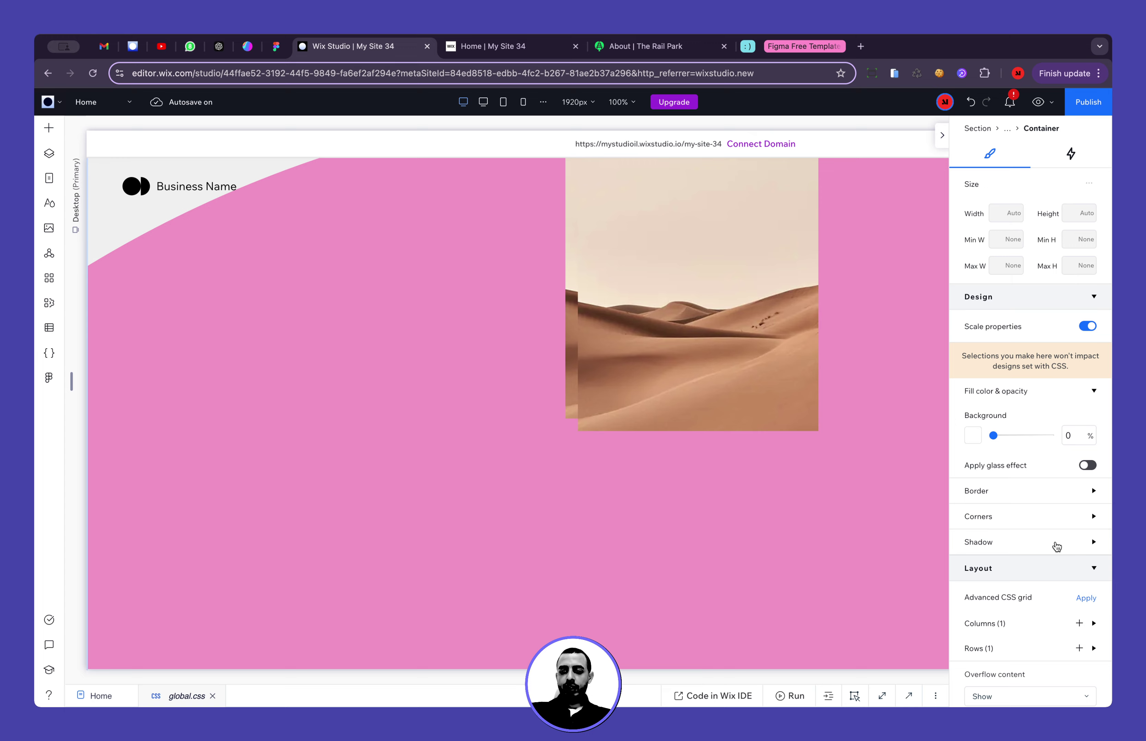
scroll(988, 429, down, 10)
click(988, 309)
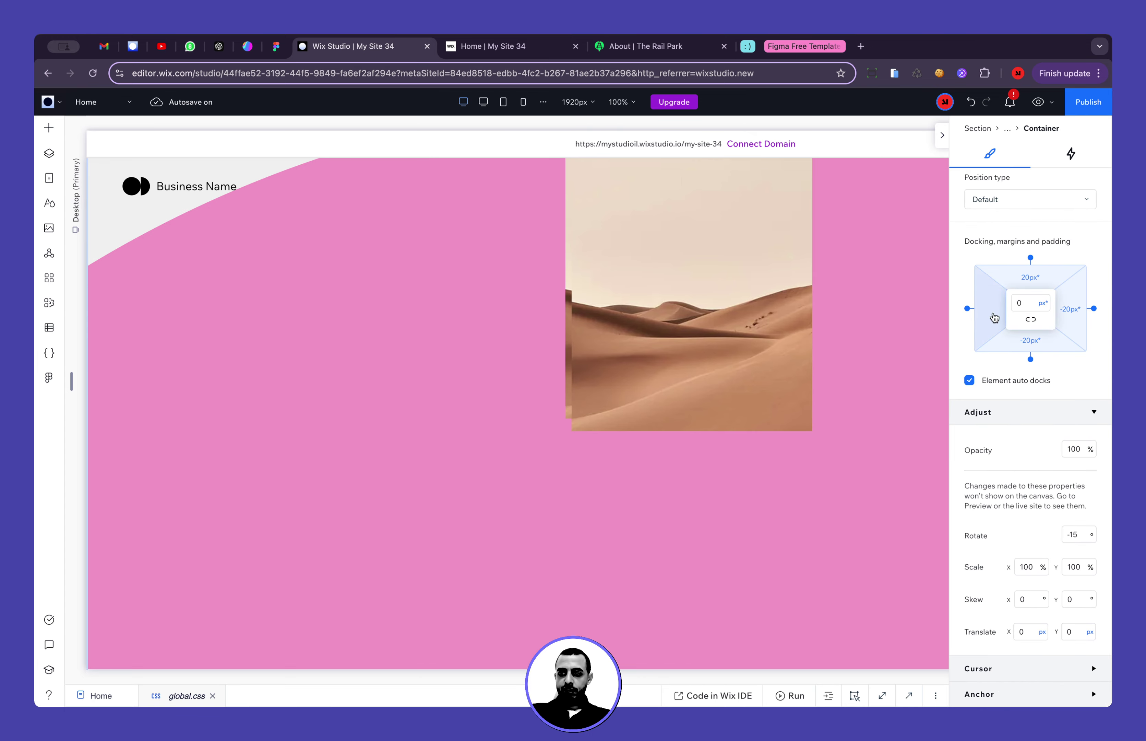
click(1031, 319)
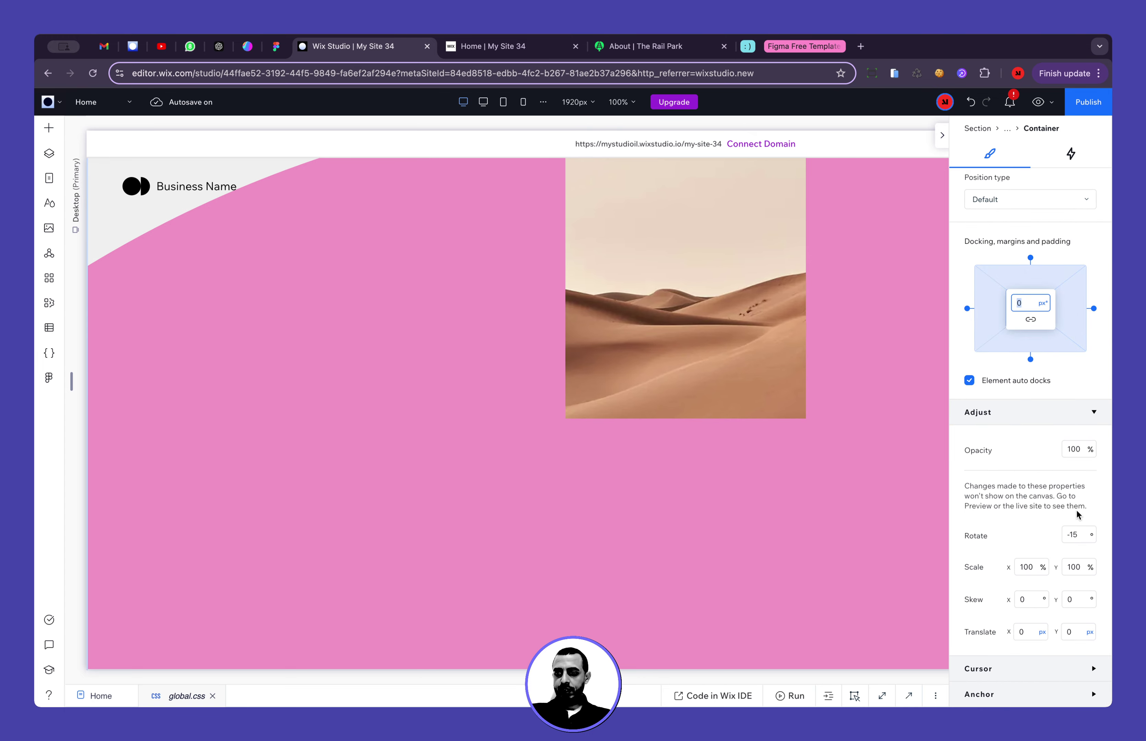
click(1073, 535)
text(0)
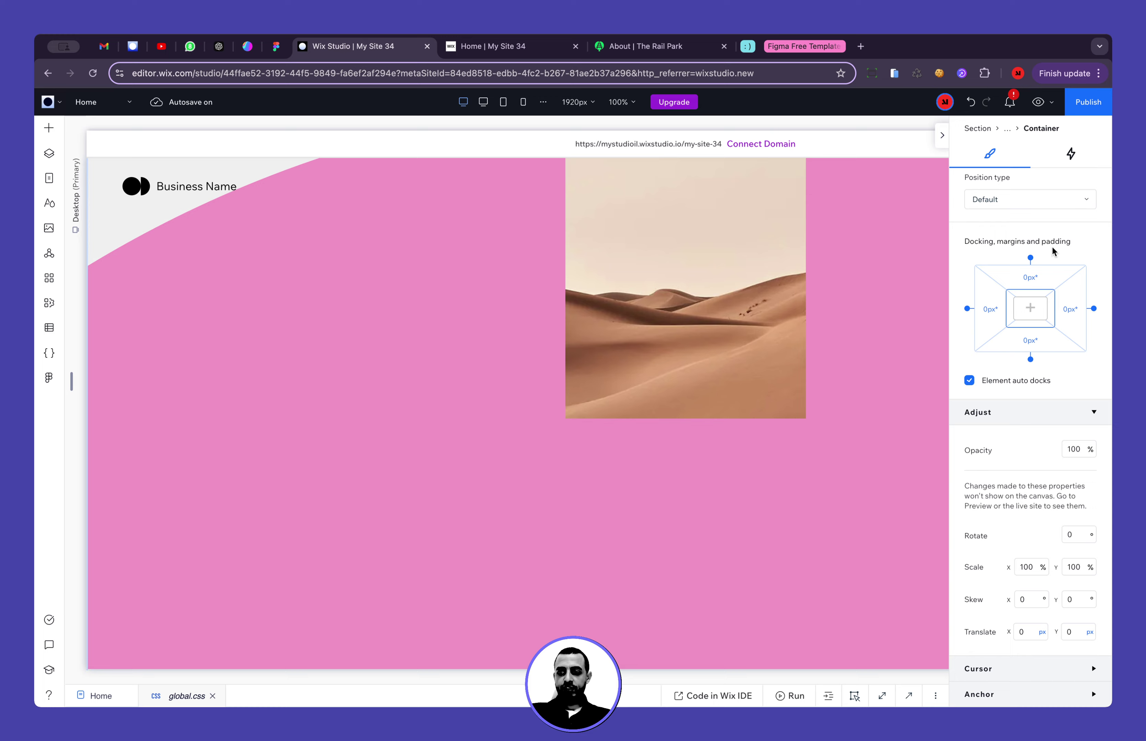
Preview the three items around the circle, compare them with the published My Site 34 page, and return to editing
click(1038, 101)
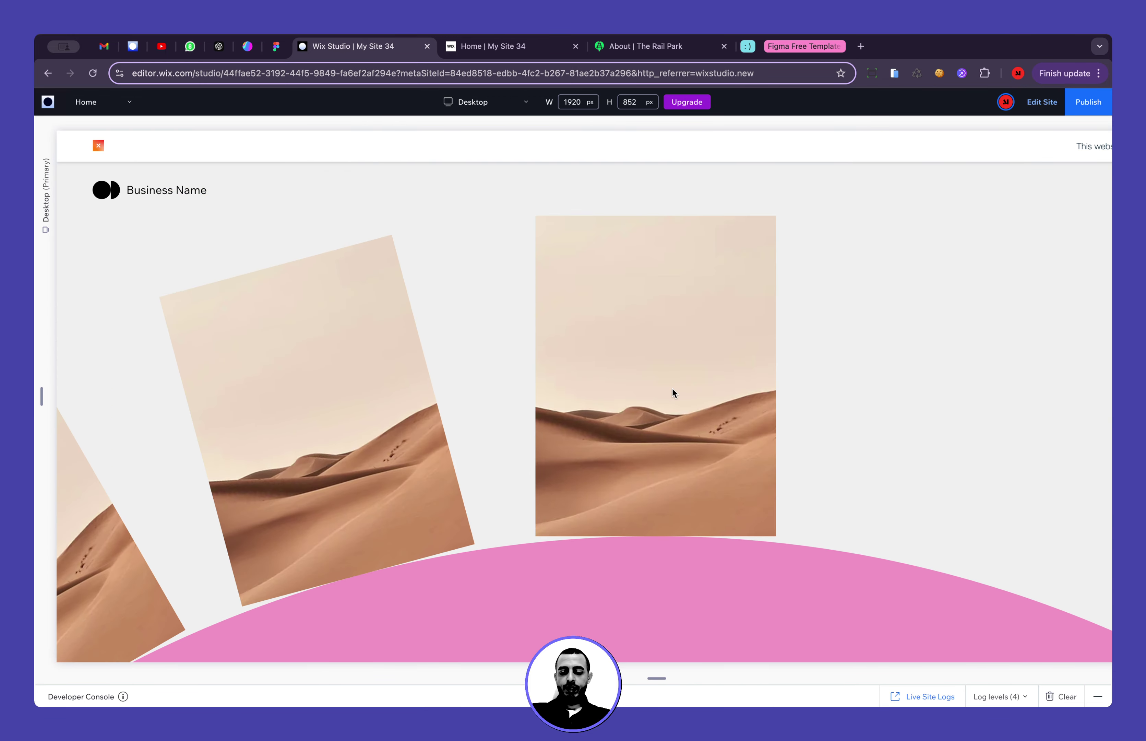
scroll(672, 389, down, 3)
scroll(672, 388, right, 3)
scroll(673, 391, left, 4)
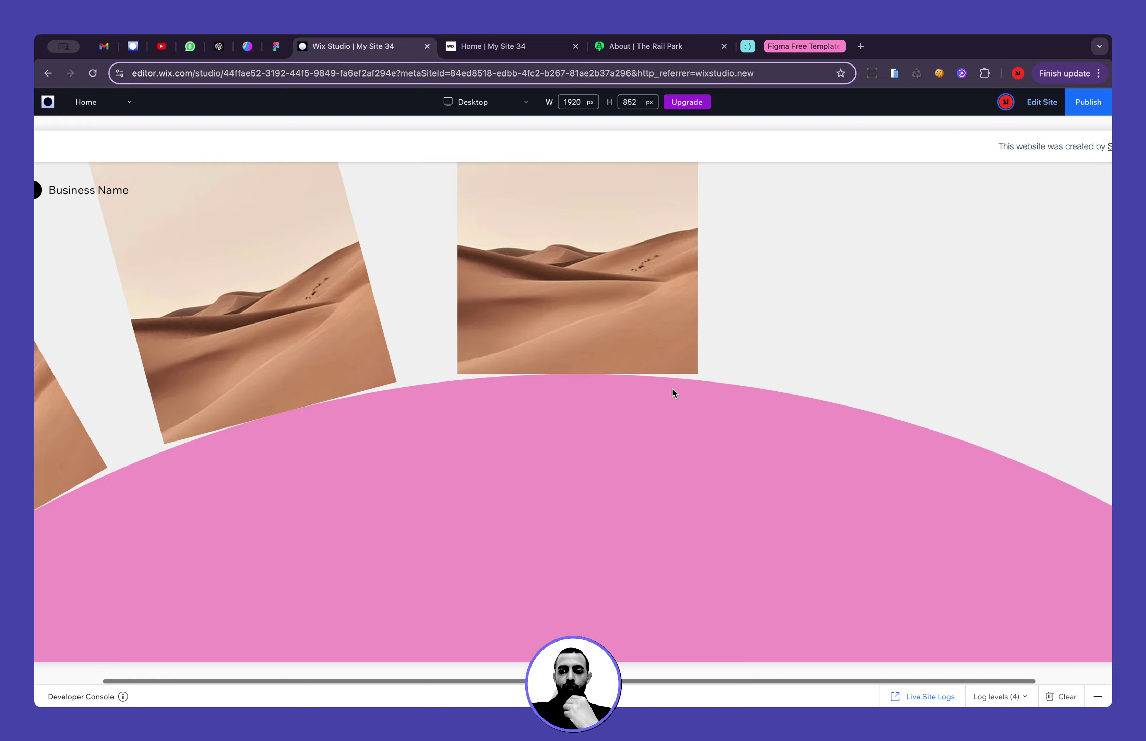
scroll(708, 239, up, 4)
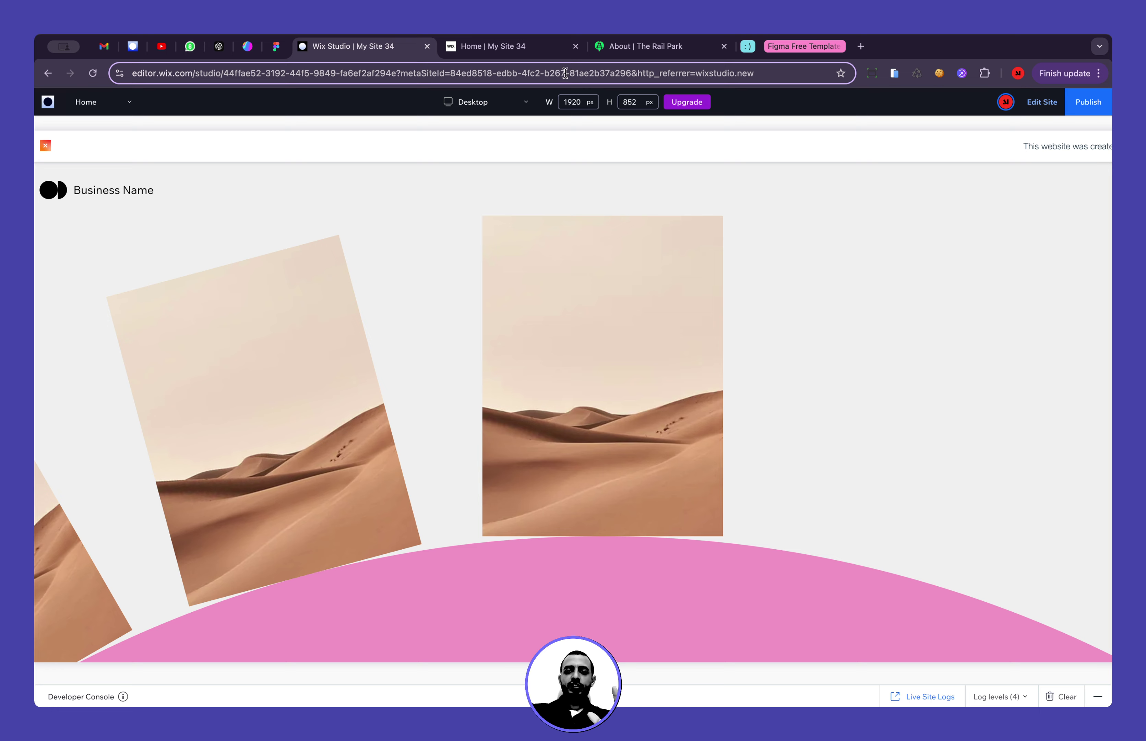
click(518, 48)
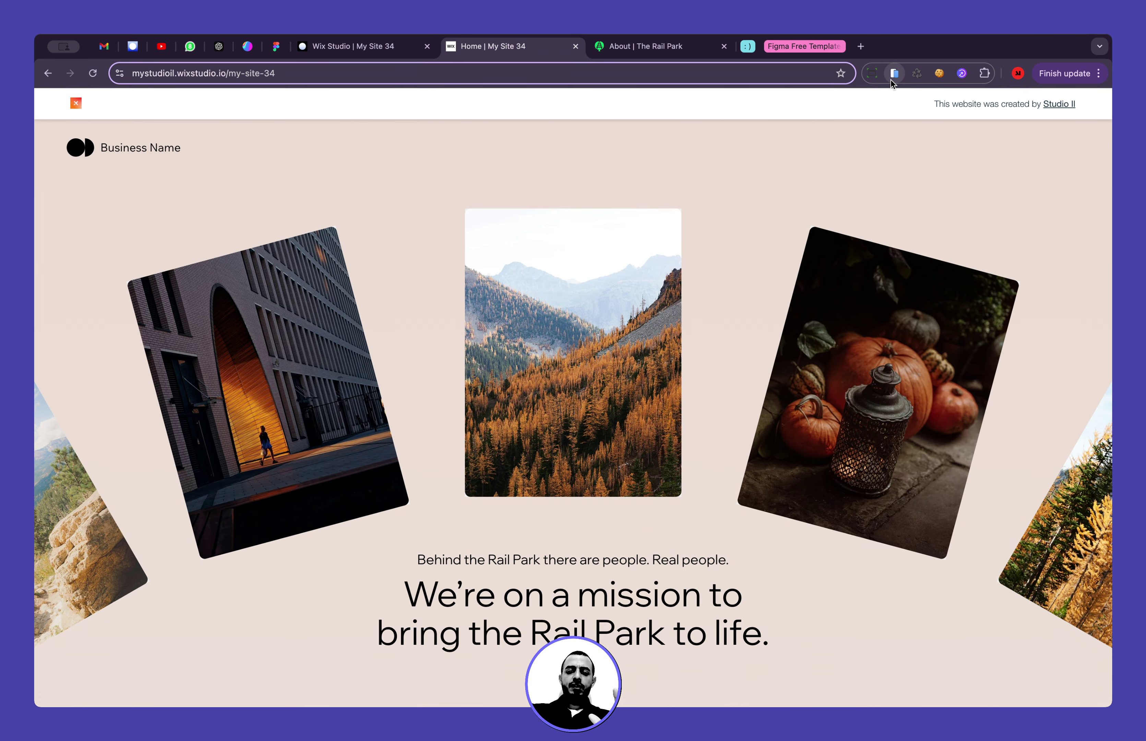
click(409, 54)
click(1040, 102)
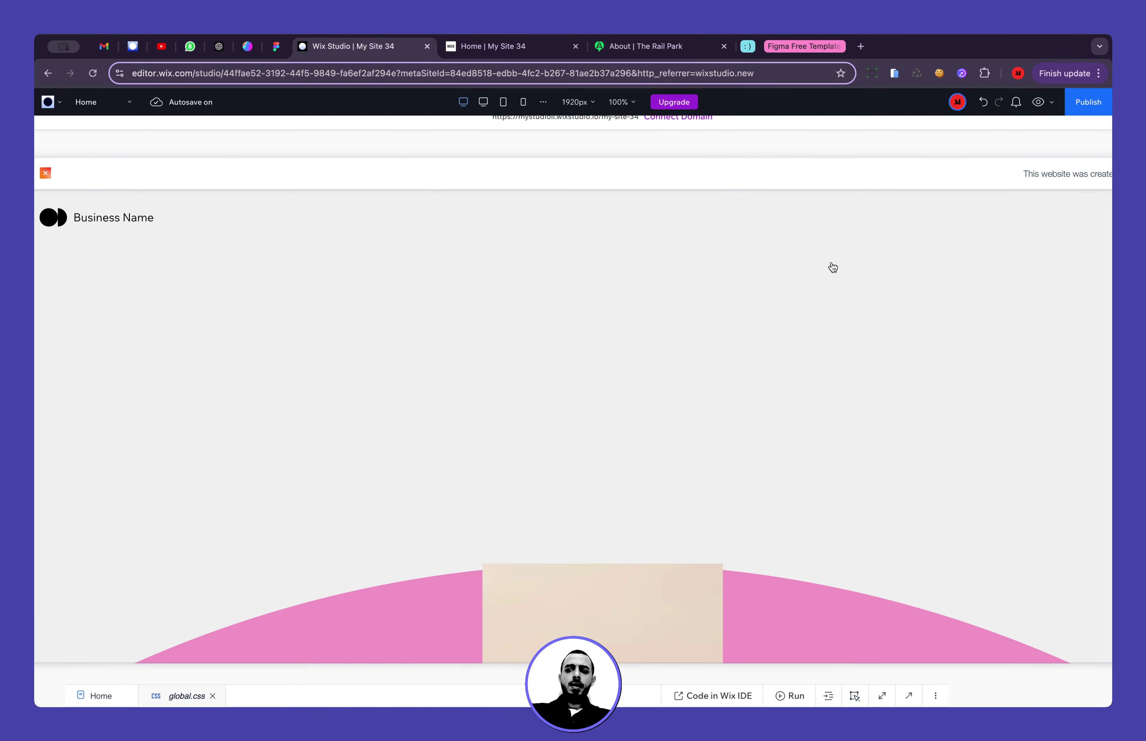
Show the layer list and look over Item #03's placement at the top of the pink circle
scroll(629, 361, down, 5)
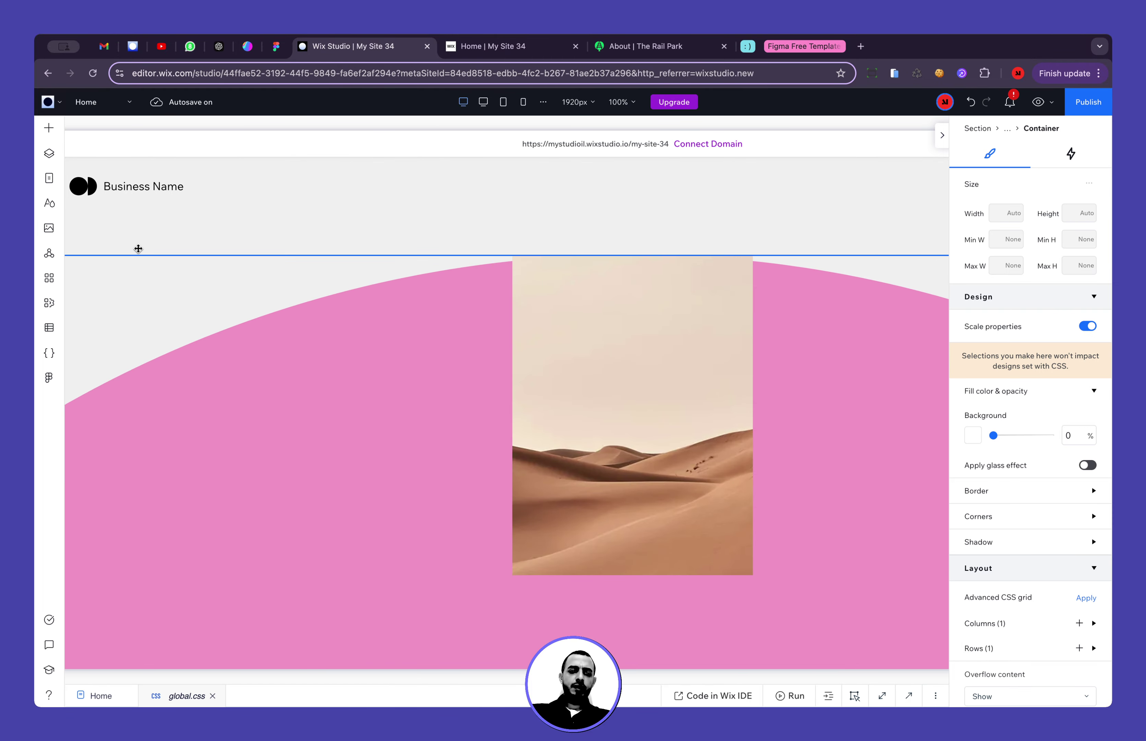
click(49, 154)
scroll(386, 380, left, 5)
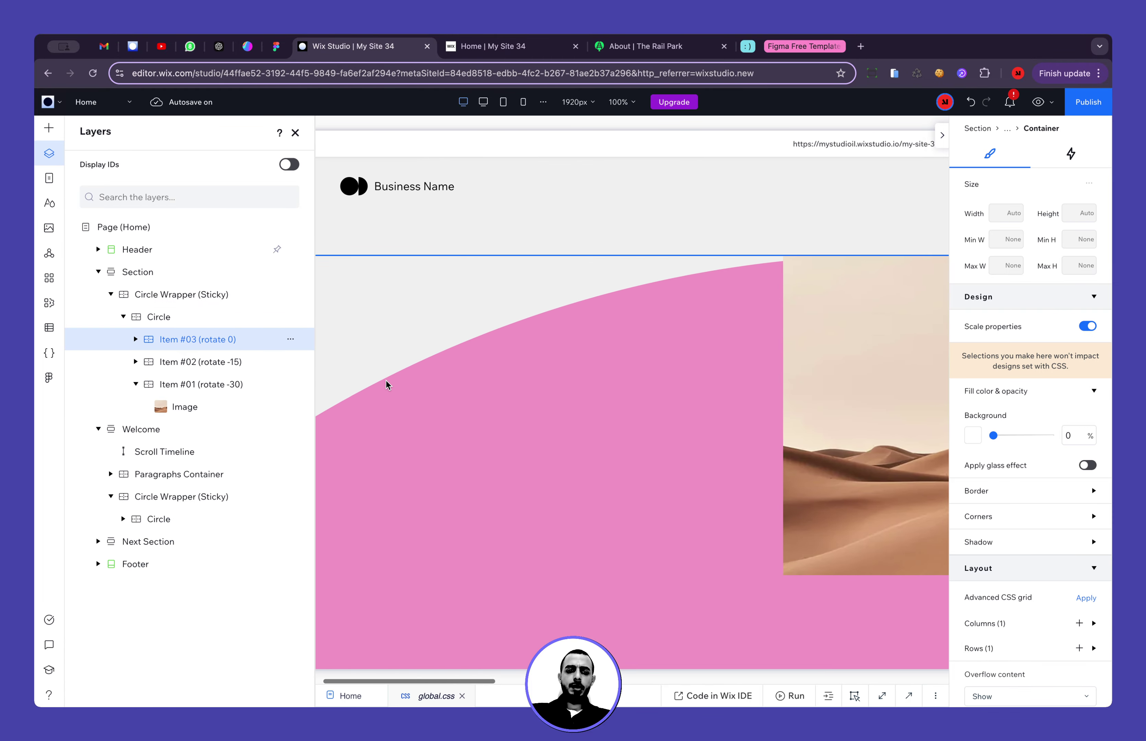
scroll(446, 398, down, 2)
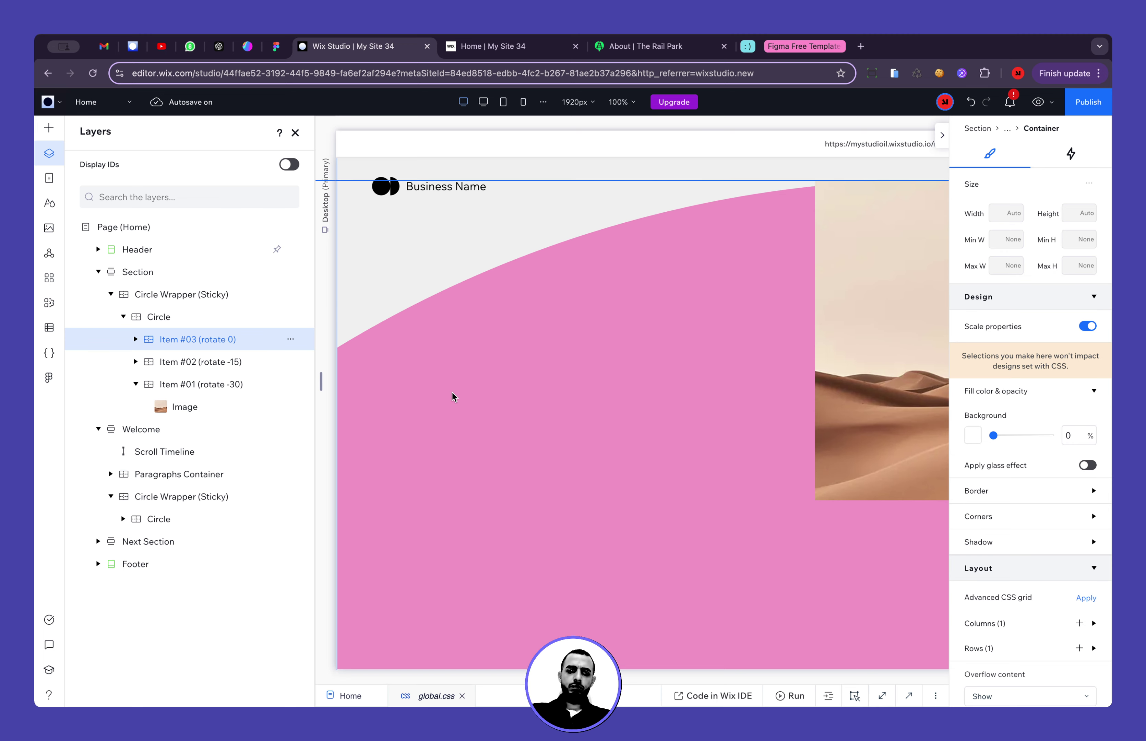
scroll(452, 392, right, 5)
scroll(452, 392, up, 2)
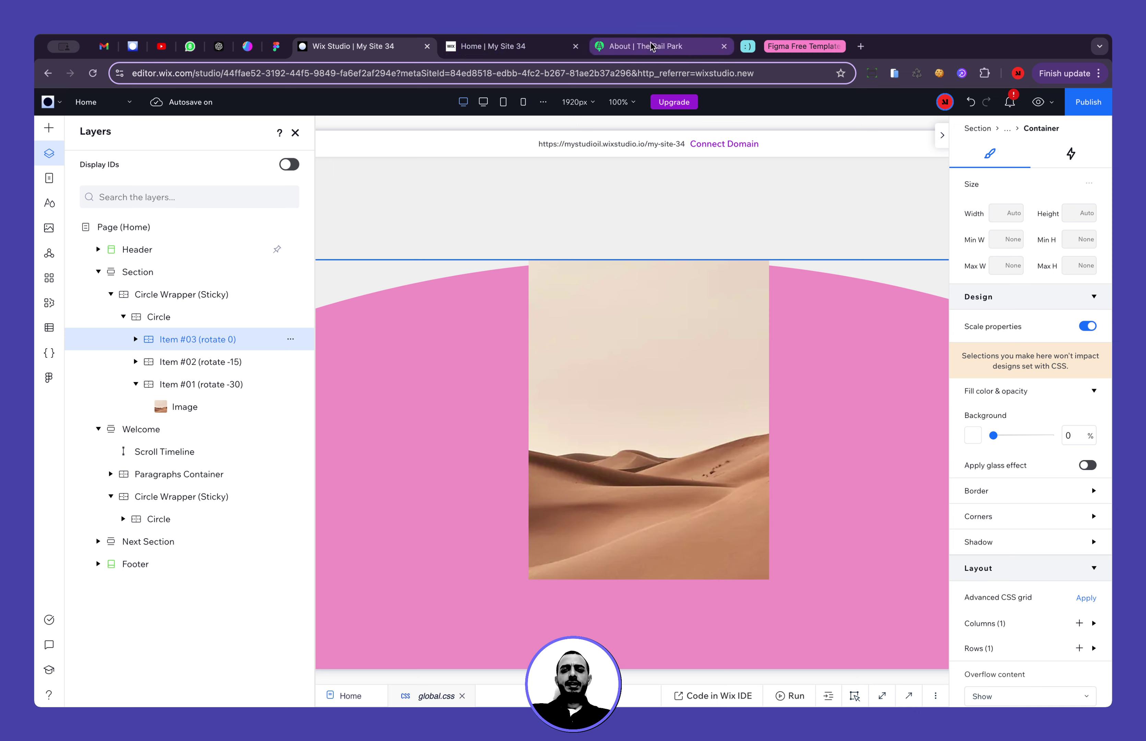
Examine how the images rotate around the circle on the published My Site 34 page, and return to the editor
click(488, 52)
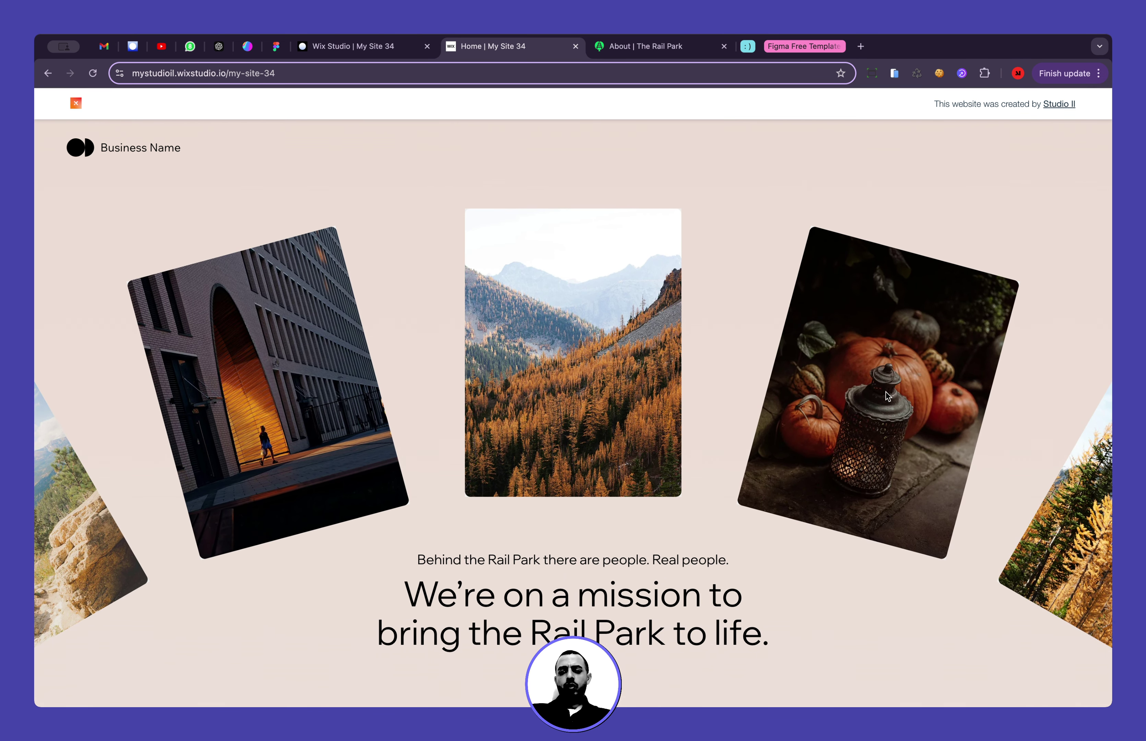
scroll(887, 395, down, 10)
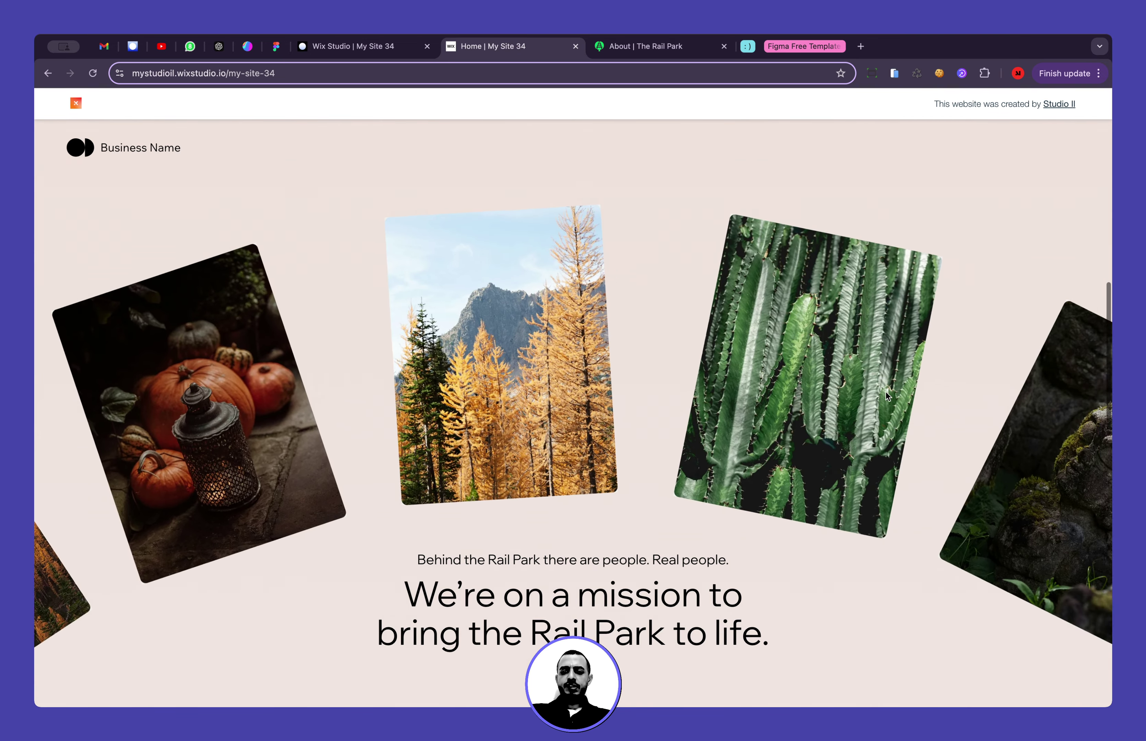
scroll(888, 395, down, 10)
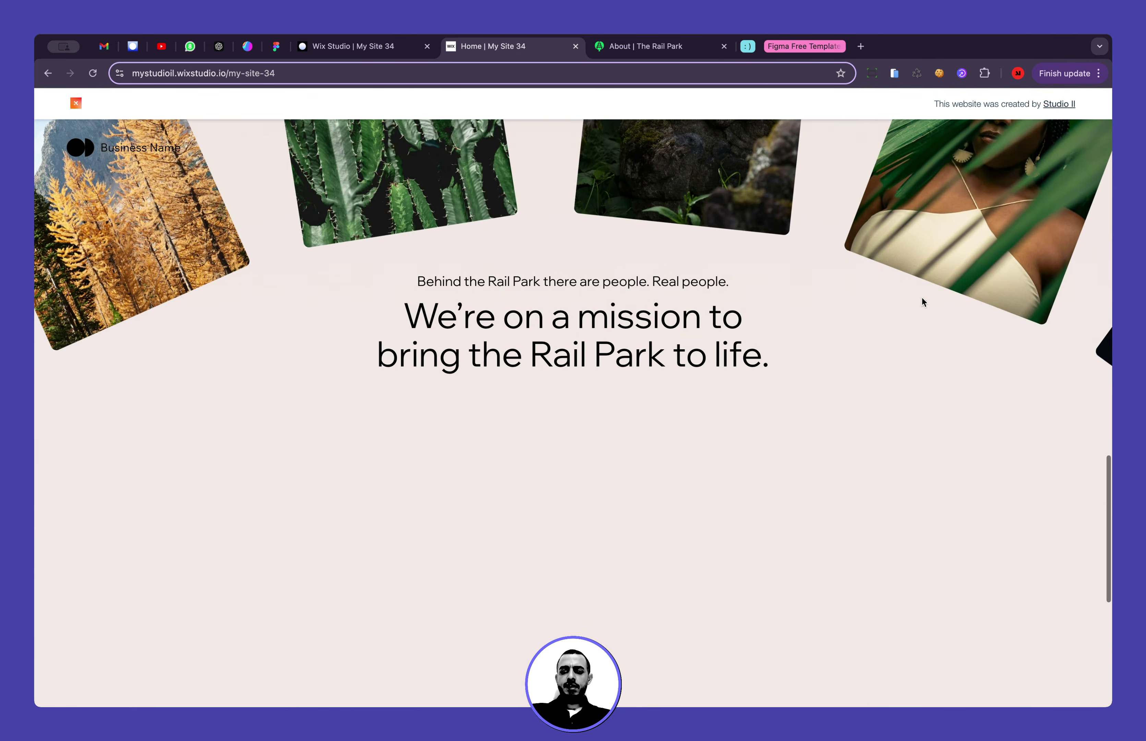
scroll(1101, 345, up, 4)
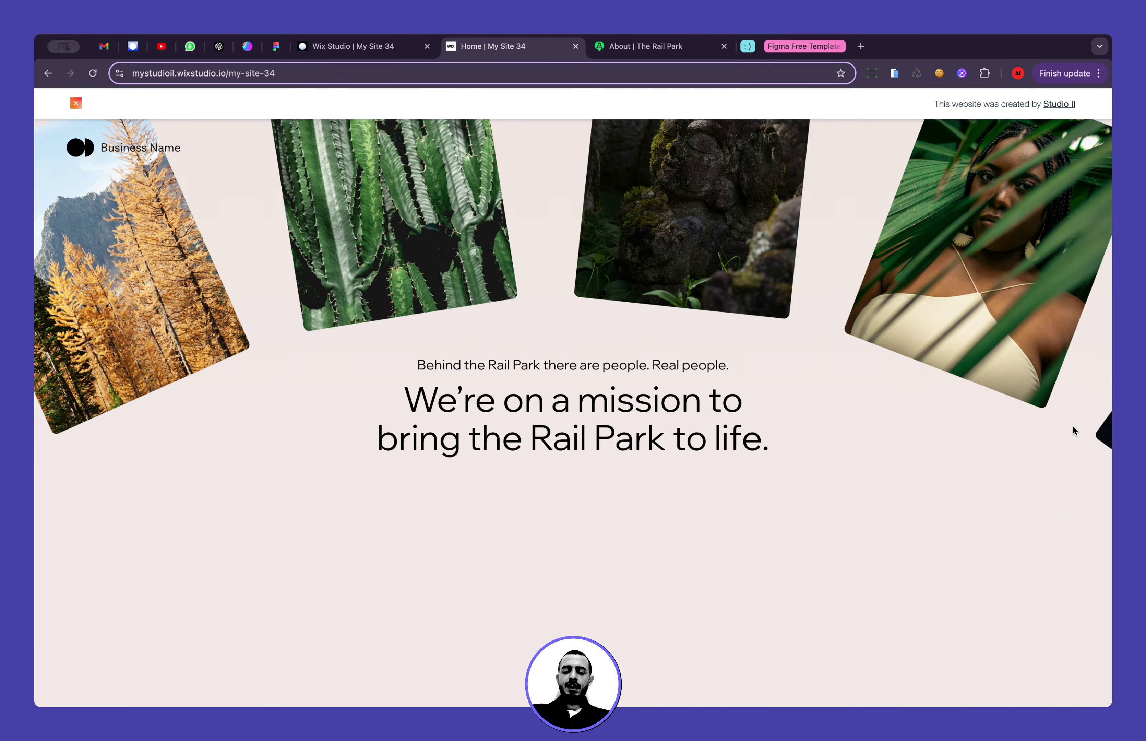
scroll(1073, 429, up, 5)
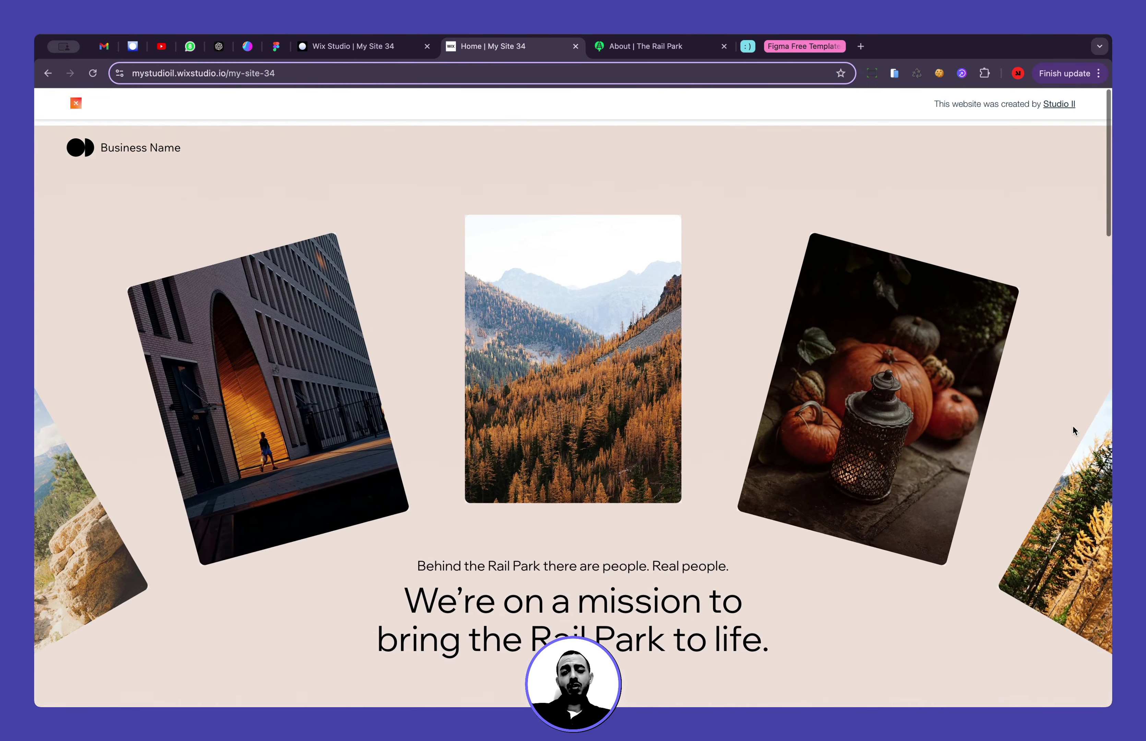
scroll(1073, 425, down, 8)
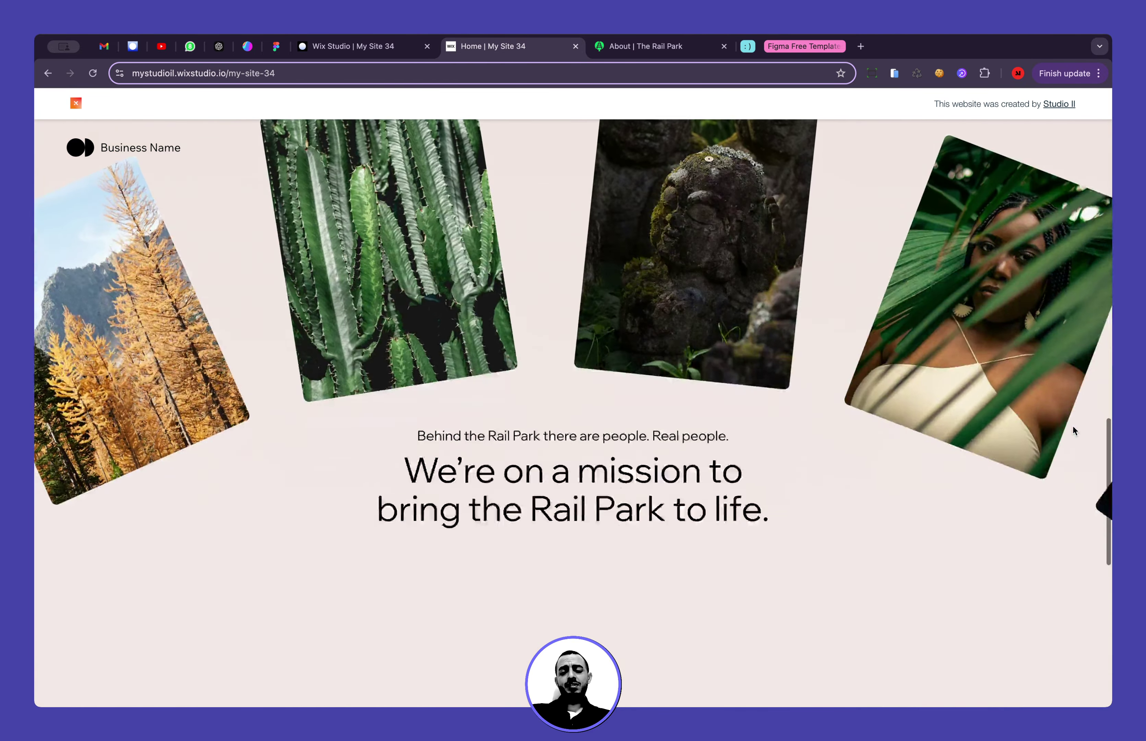
scroll(1073, 425, up, 8)
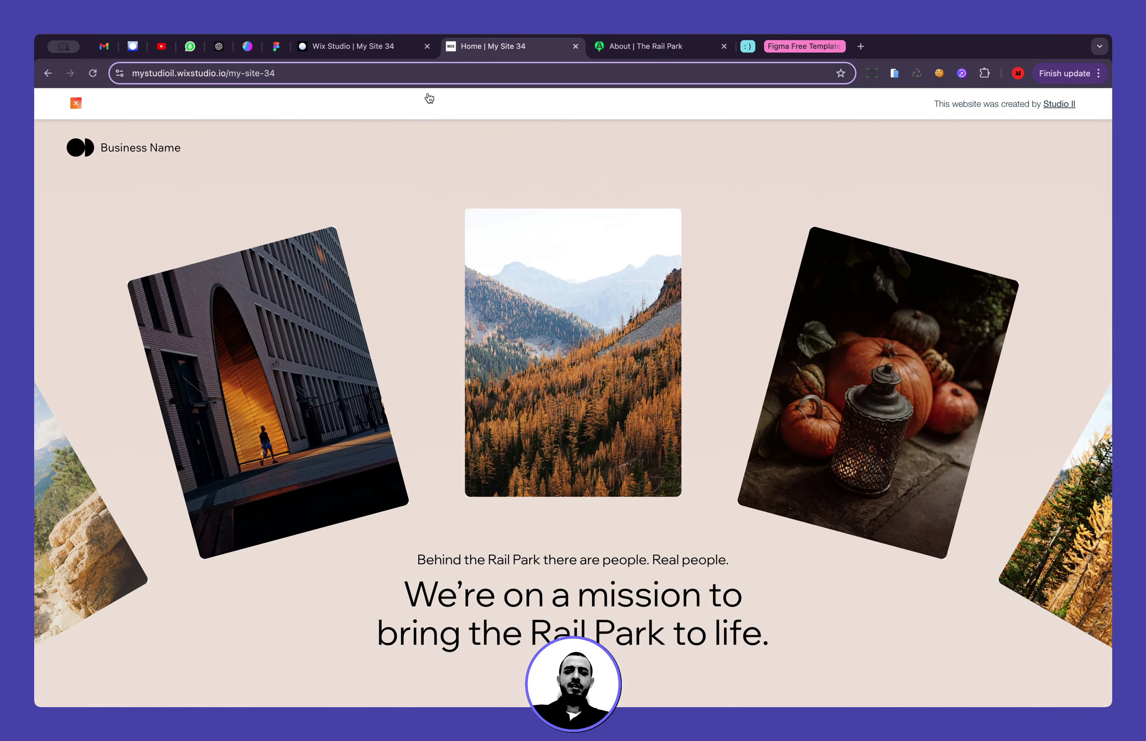
click(390, 52)
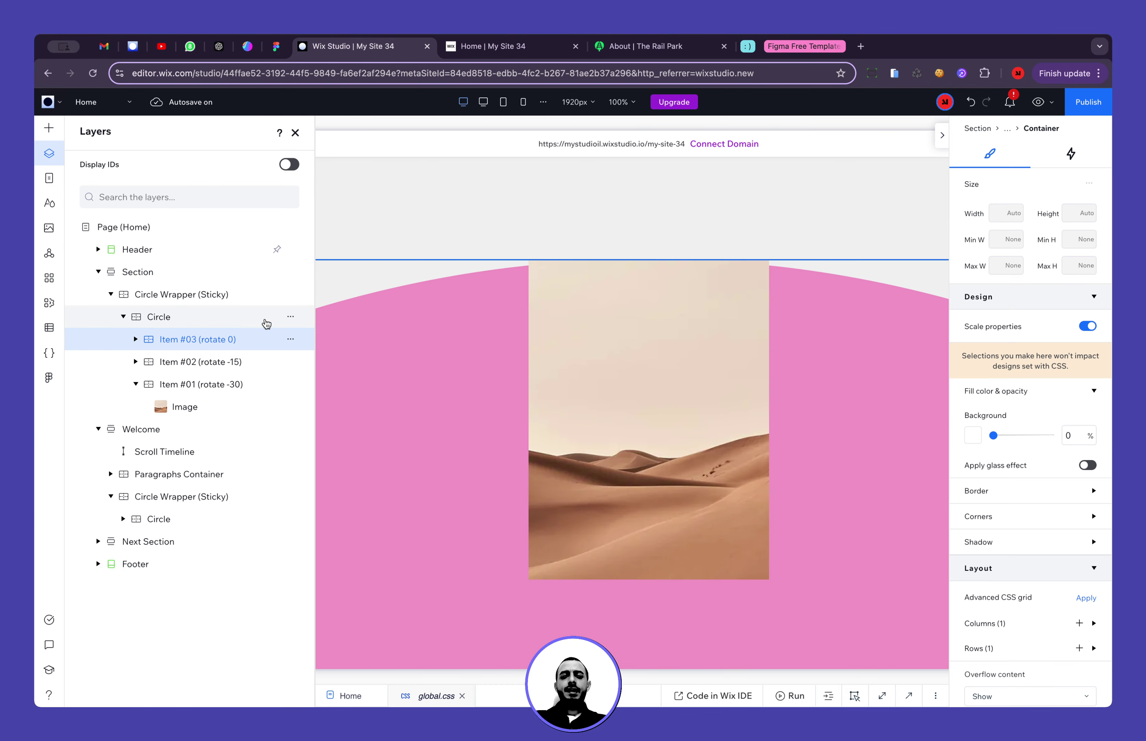
Duplicate Item #03 inside the Circle and rename the copy "Item #04 (rotate 0)"
click(248, 342)
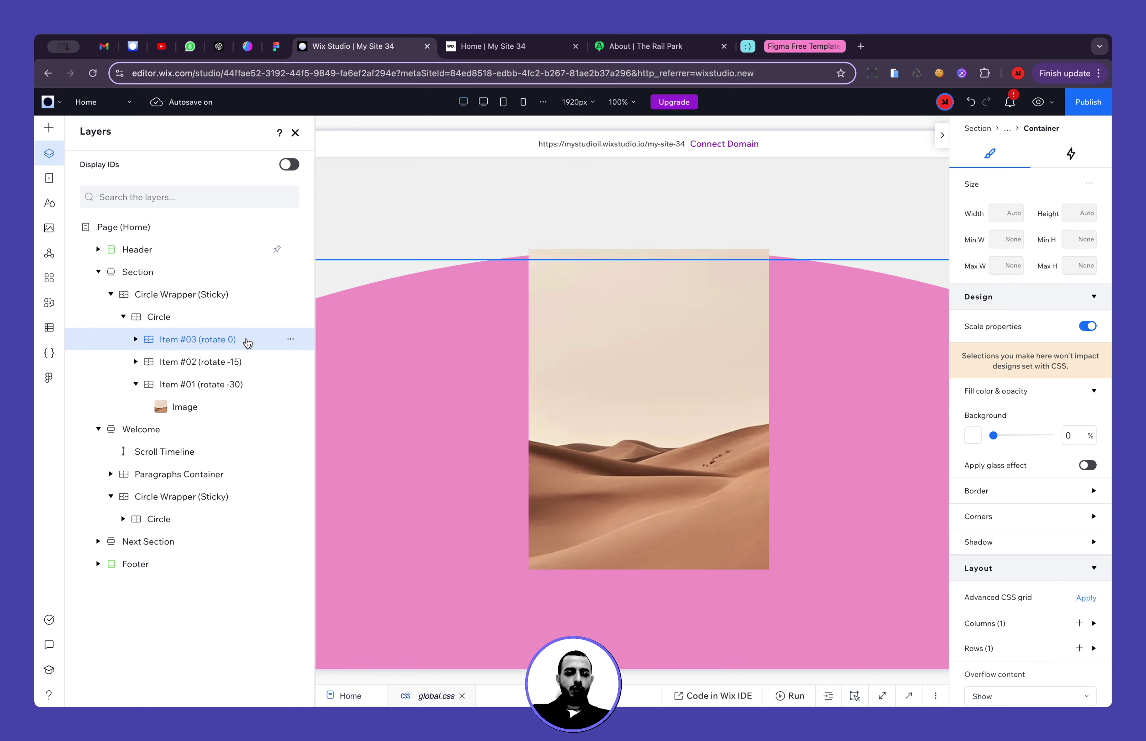
key(ctrl+d)
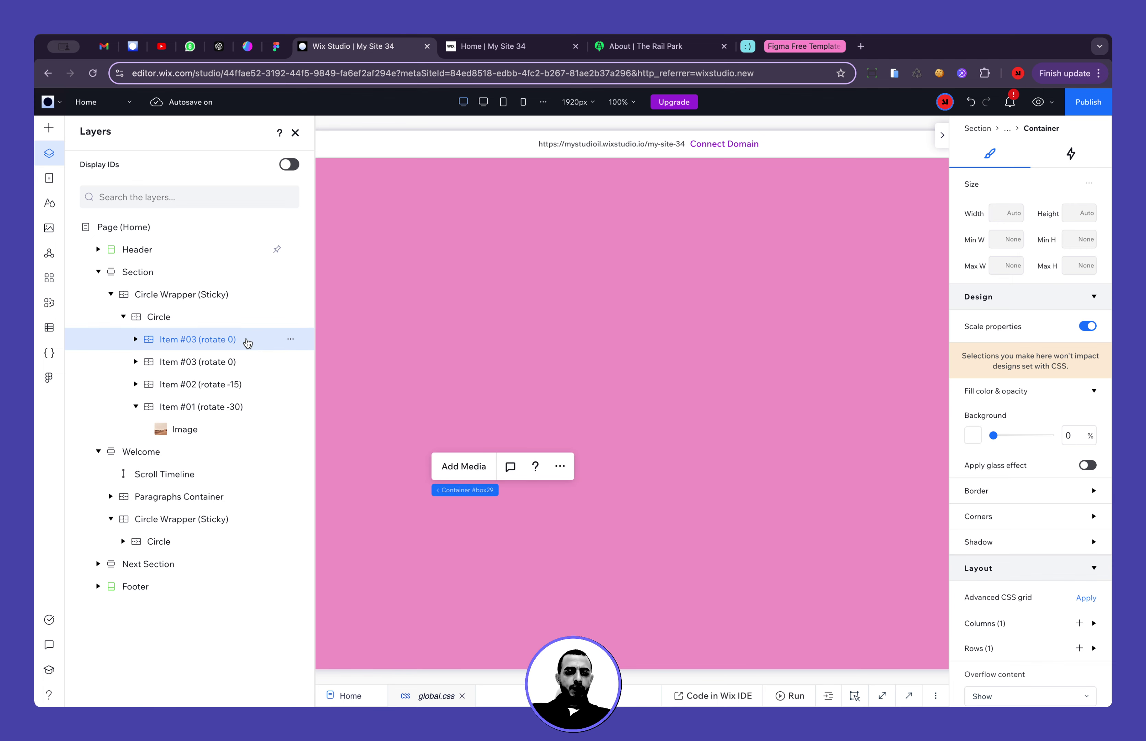
double_click(233, 339)
click(190, 340)
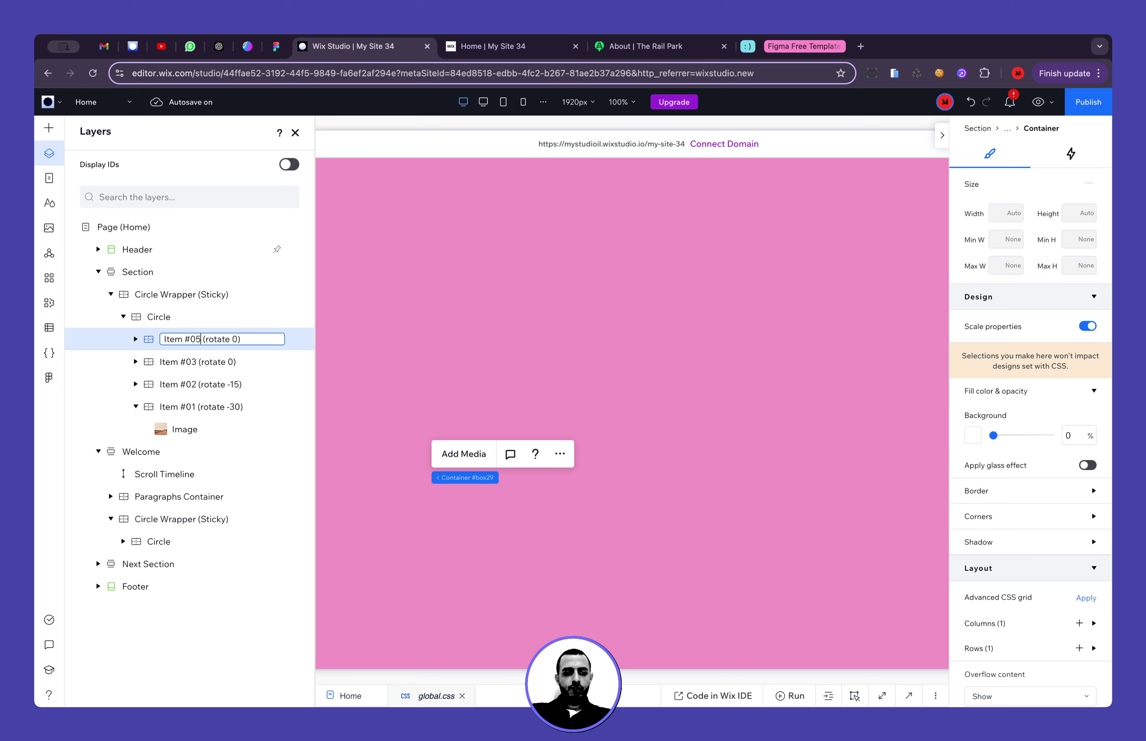
key(BackSpace)
text(4)
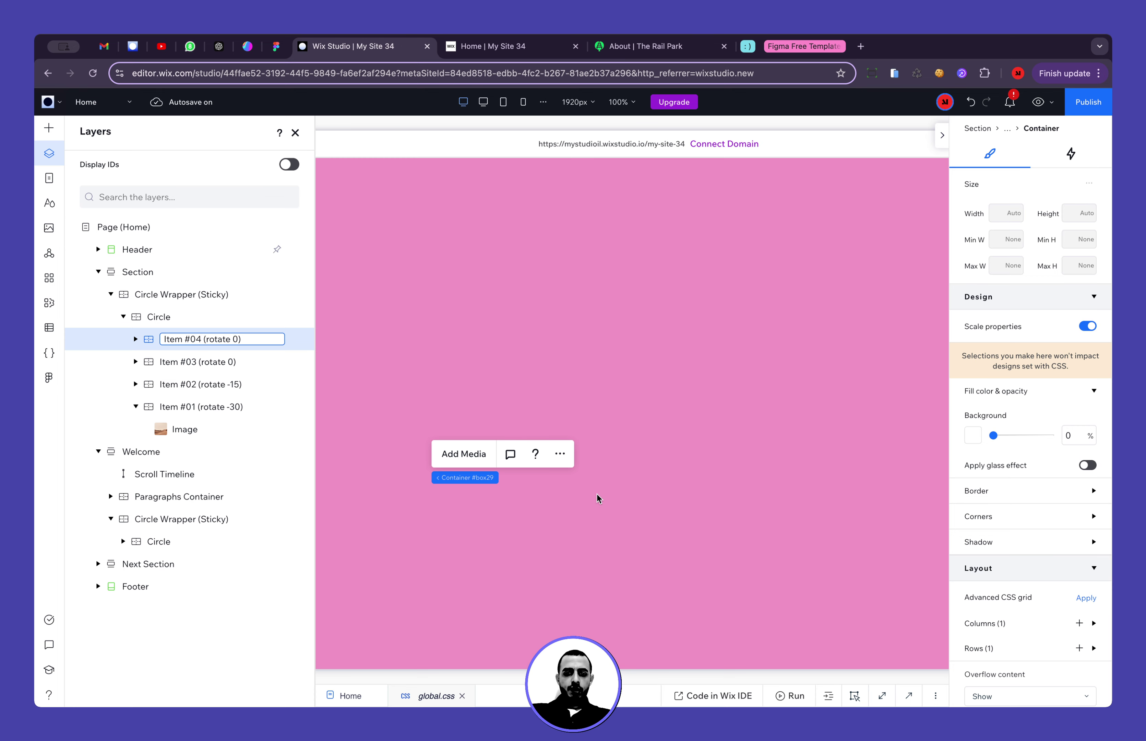
Set Item #04's margins to 0 px on all sides and its rotation to 15 degrees
scroll(1064, 449, down, 10)
click(991, 323)
text(0)
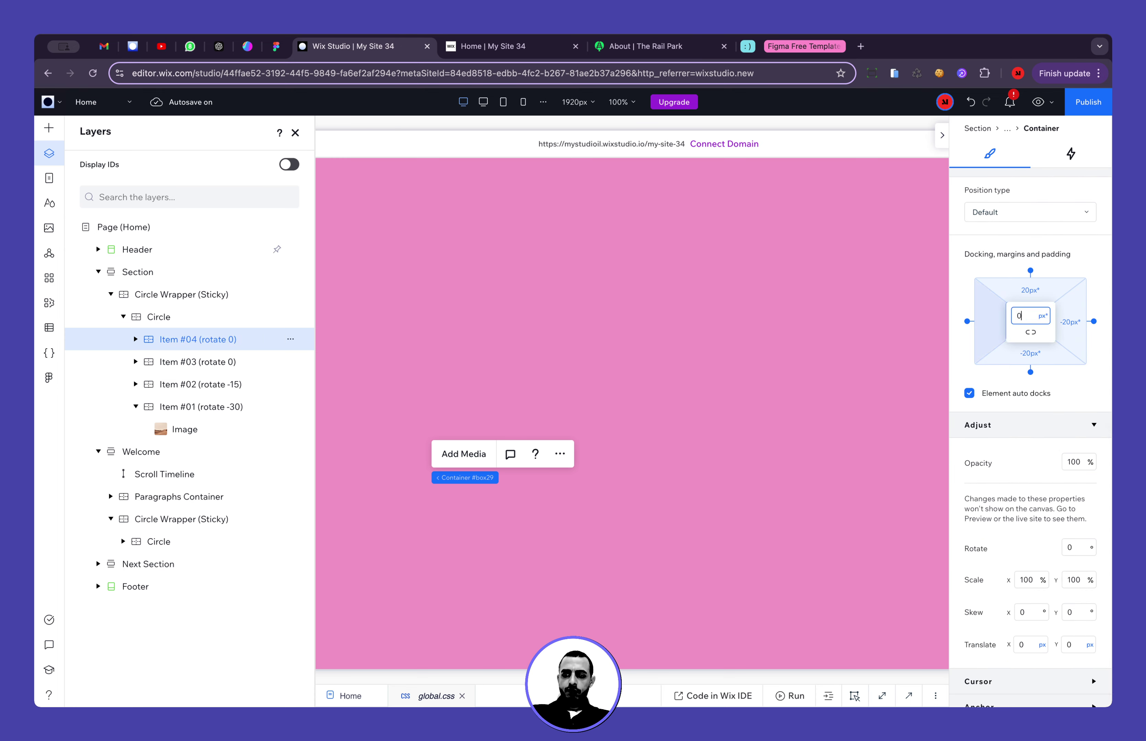
click(1031, 332)
scroll(1029, 444, down, 1)
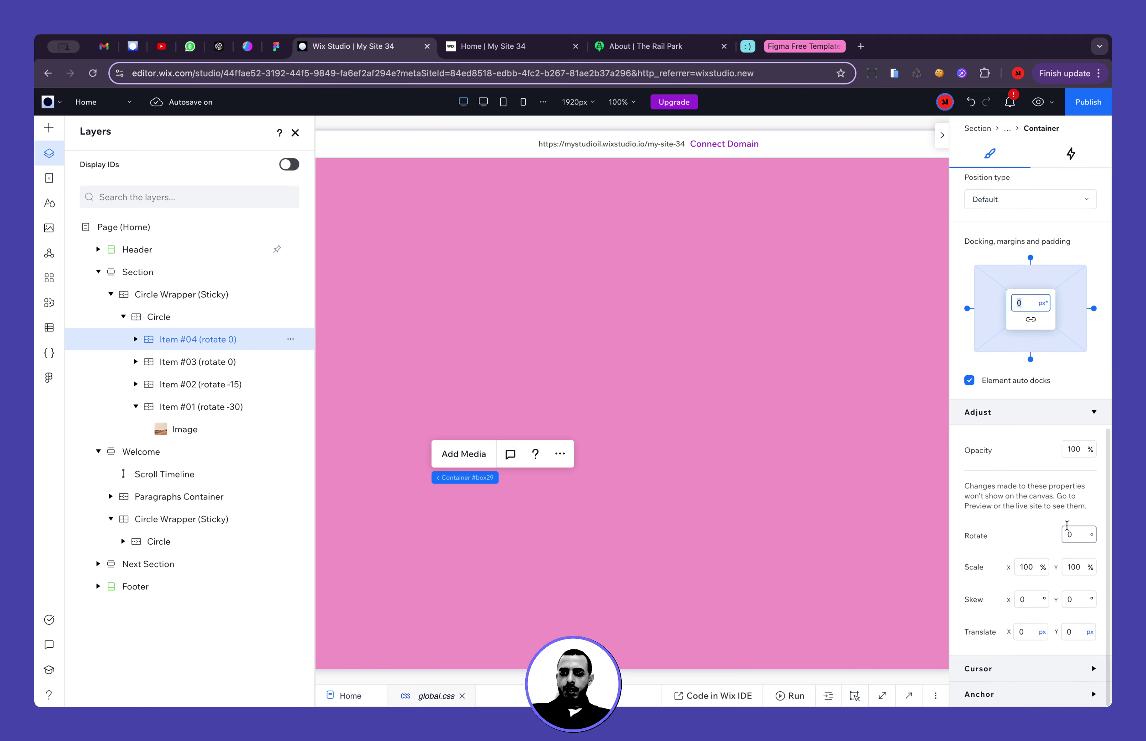
click(1075, 536)
text(15)
key(Return)
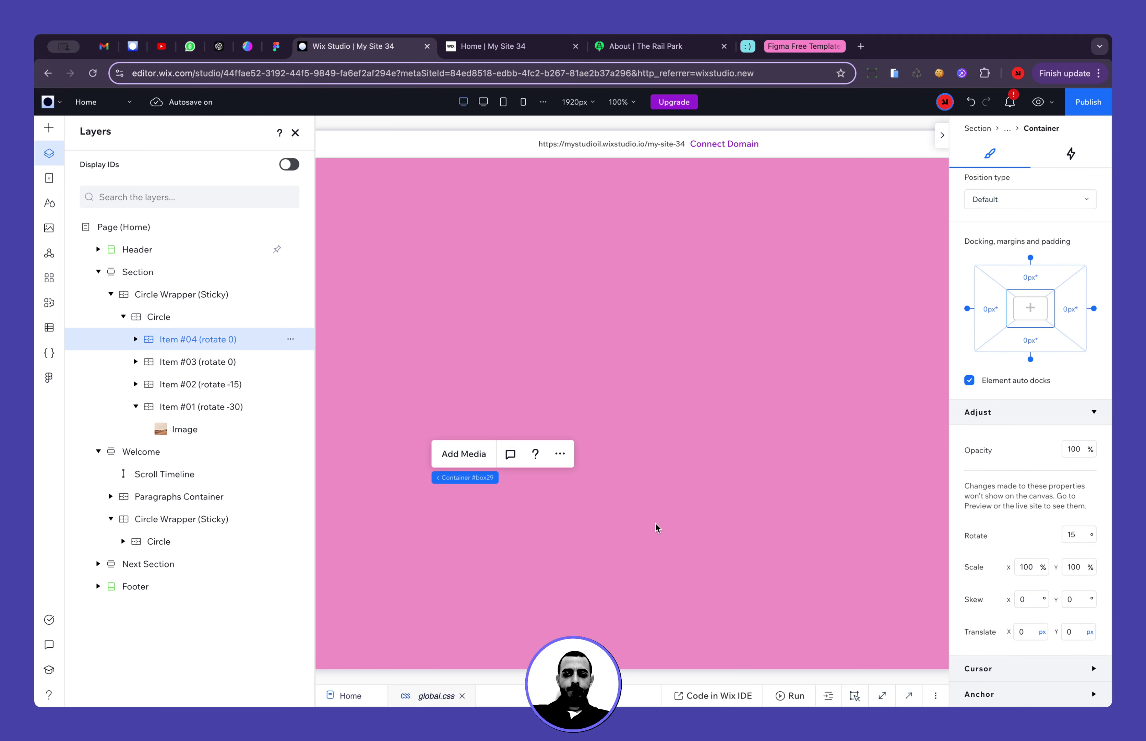
Rename the Item #04 layer as "Item #04 (rotate 15)" to match its rotation
double_click(226, 339)
key(Right)
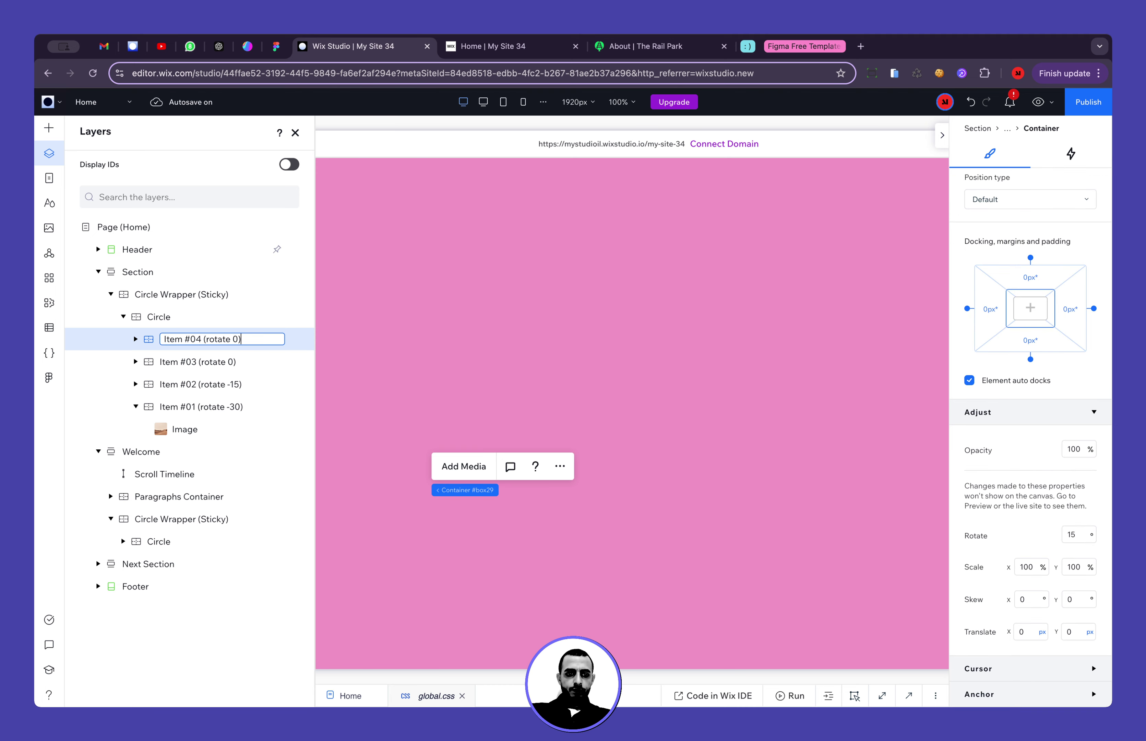
text(15)
key(Return)
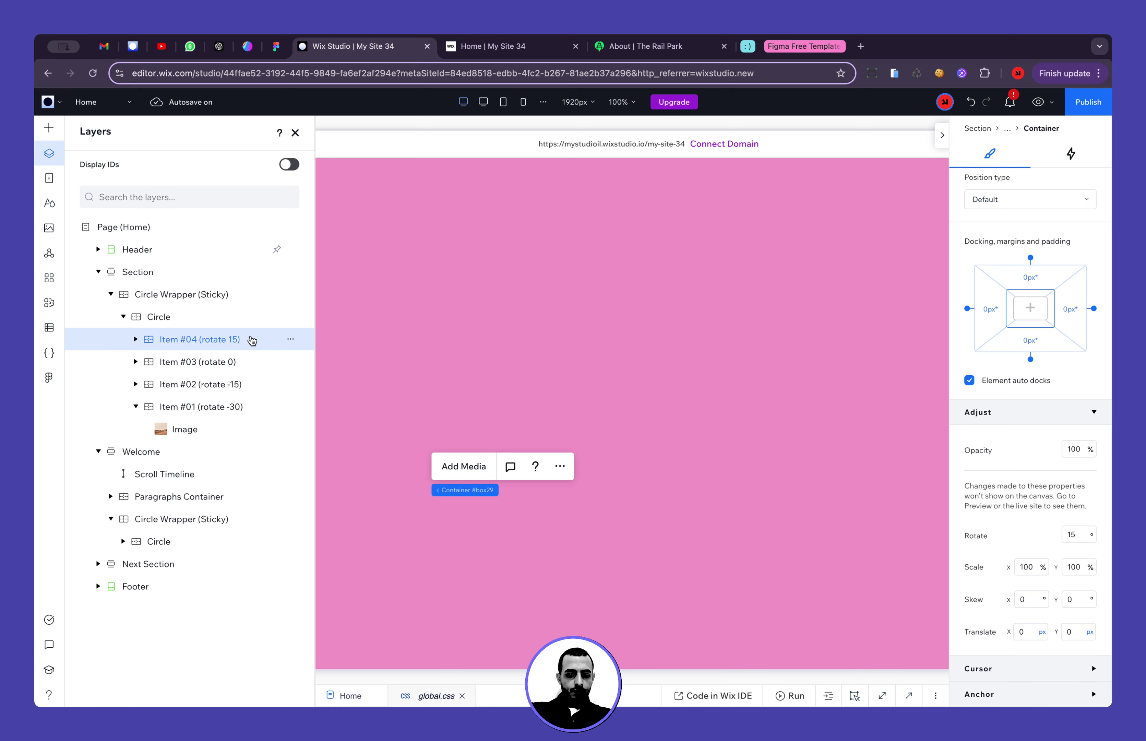
Duplicate Item #04 inside the Circle and rename the copy "Item #05 (rotate 30)"
key(super+d)
double_click(189, 339)
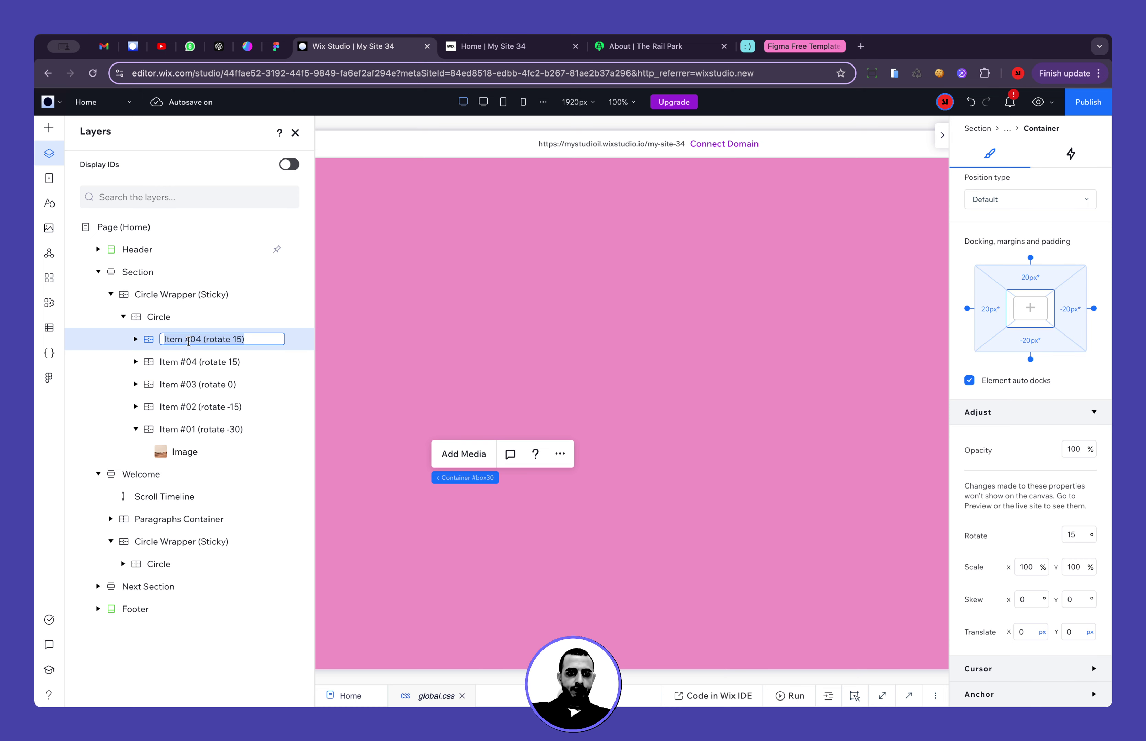
click(190, 340)
key(Right)
key(Right)
key(BackSpace)
text(5)
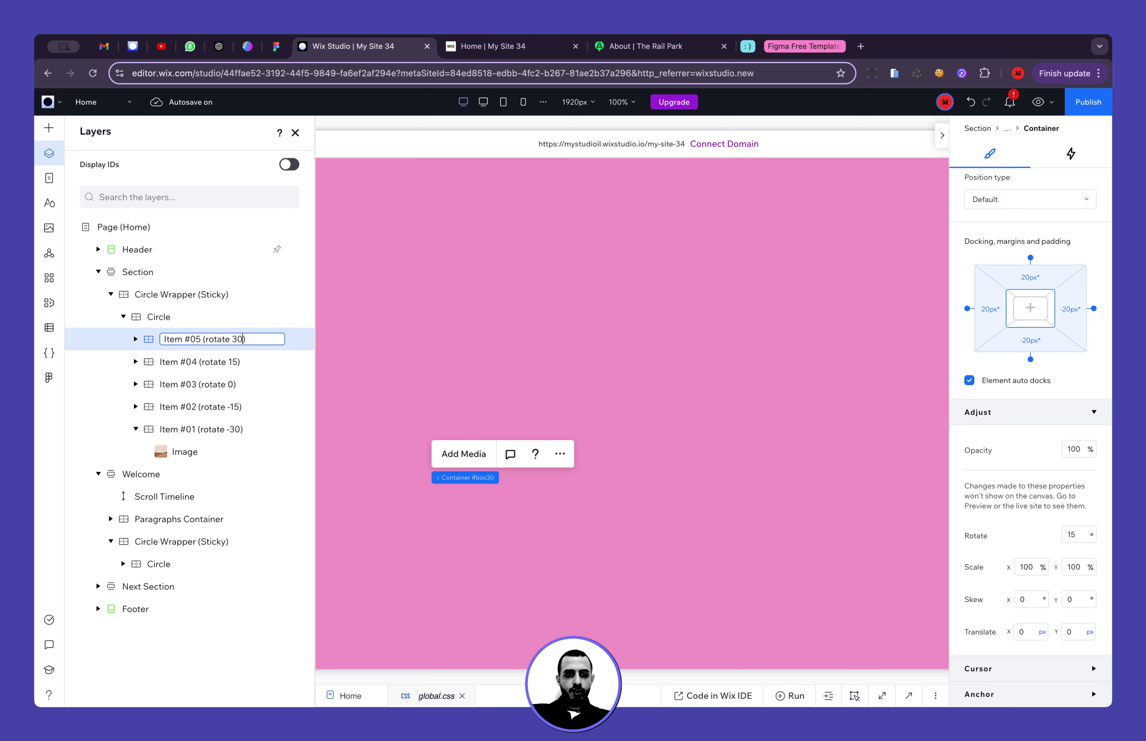
text(30)
Set Item #05's margins to 0 px on all sides and its rotation to 30 degrees, and check the circle in preview
click(986, 297)
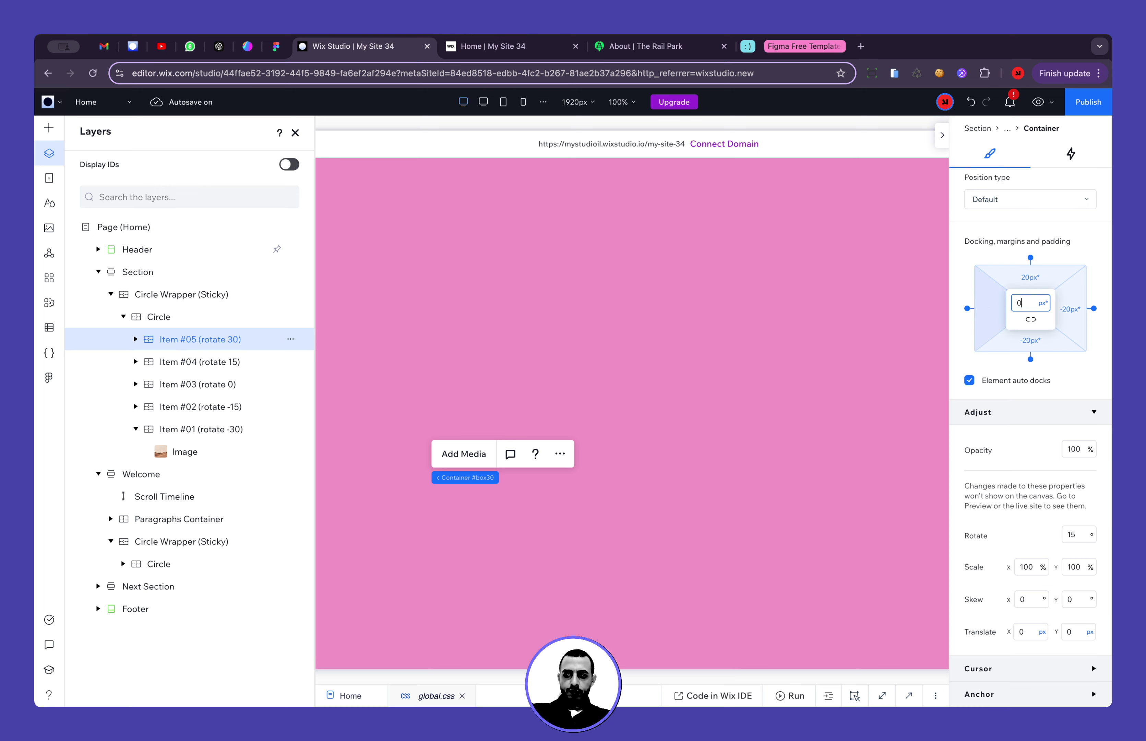
click(1030, 319)
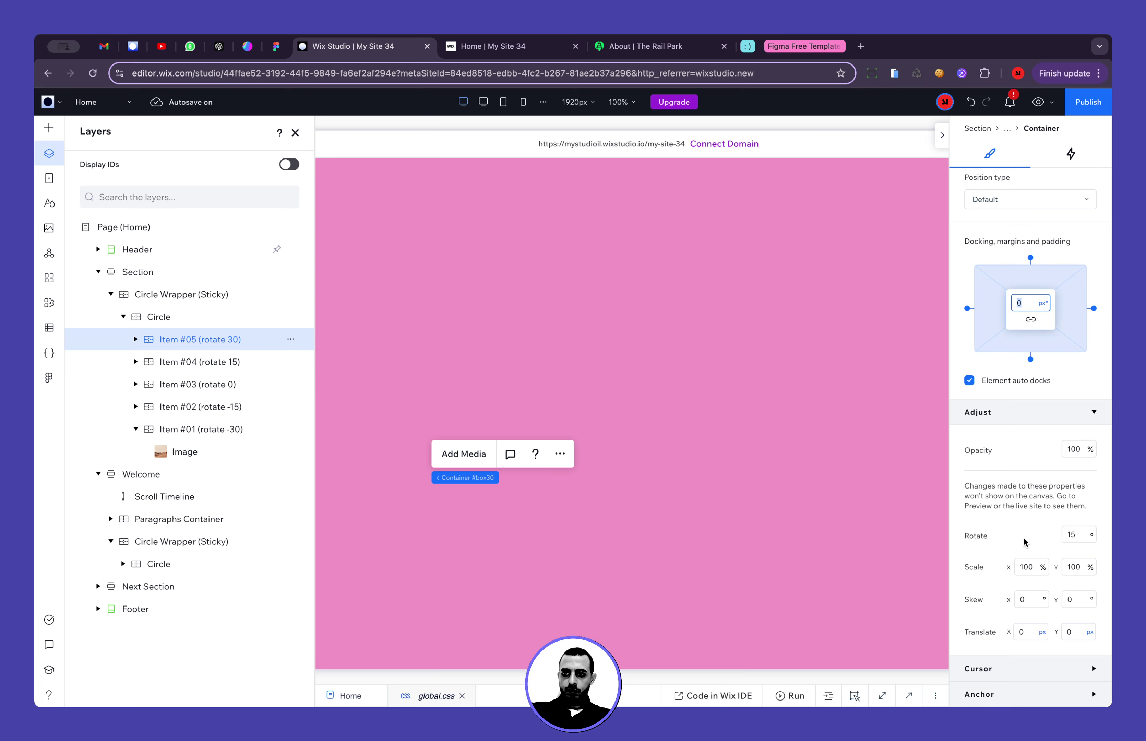
click(1075, 535)
text(30)
key(Return)
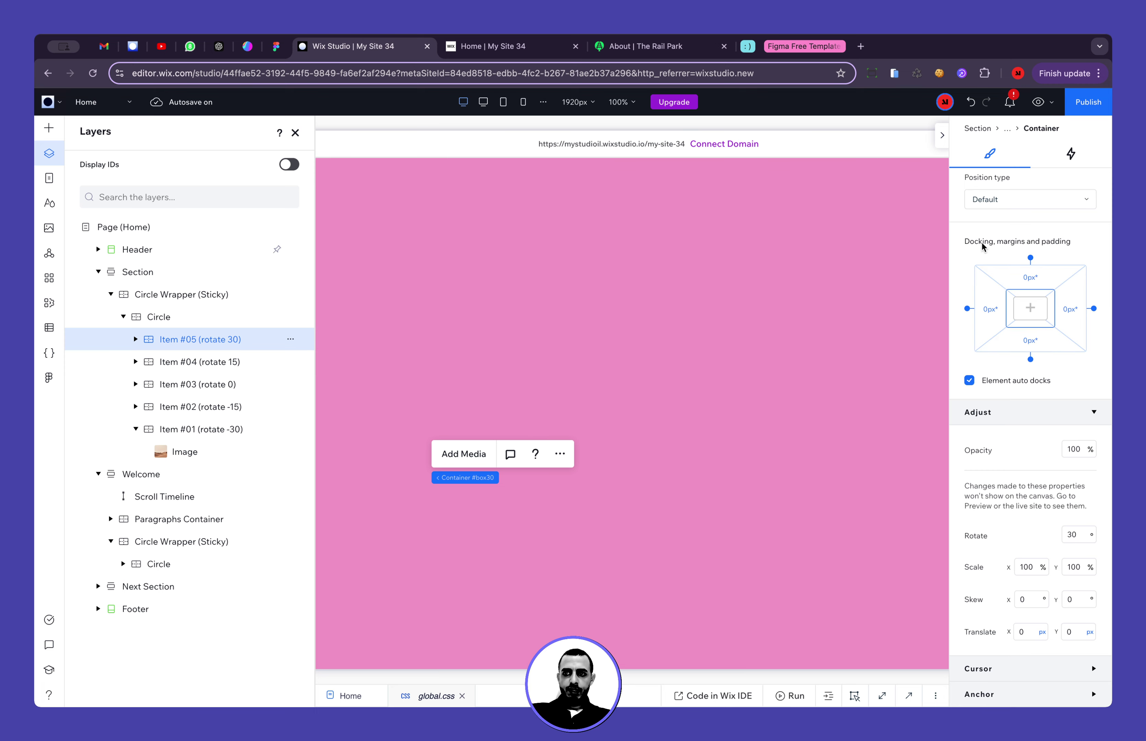
click(1039, 102)
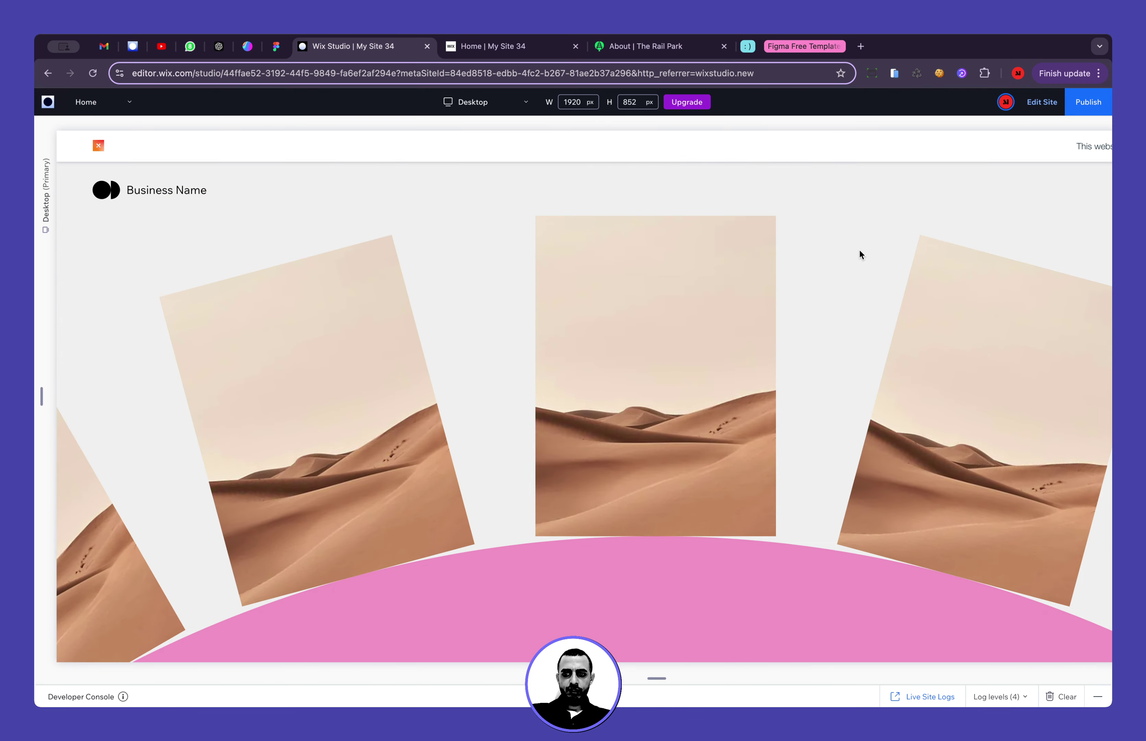
click(1041, 102)
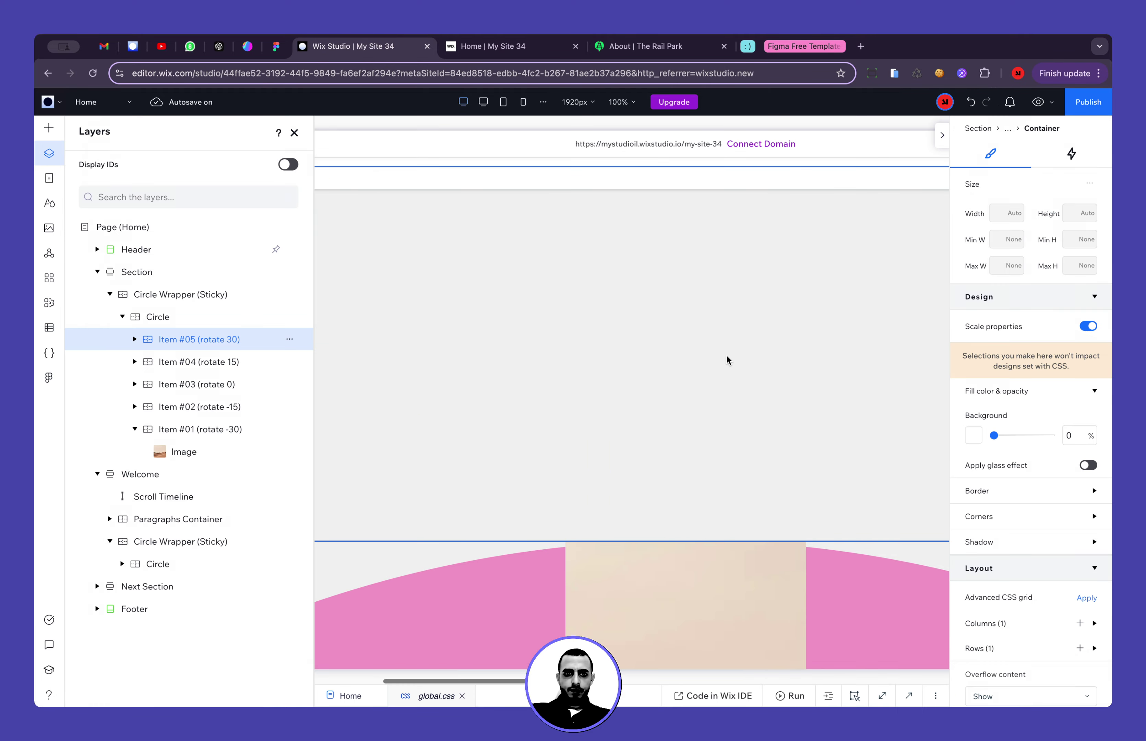
Duplicate Item #05 inside the Circle and rename the copy "Item #06 (rotate 45)"
click(244, 341)
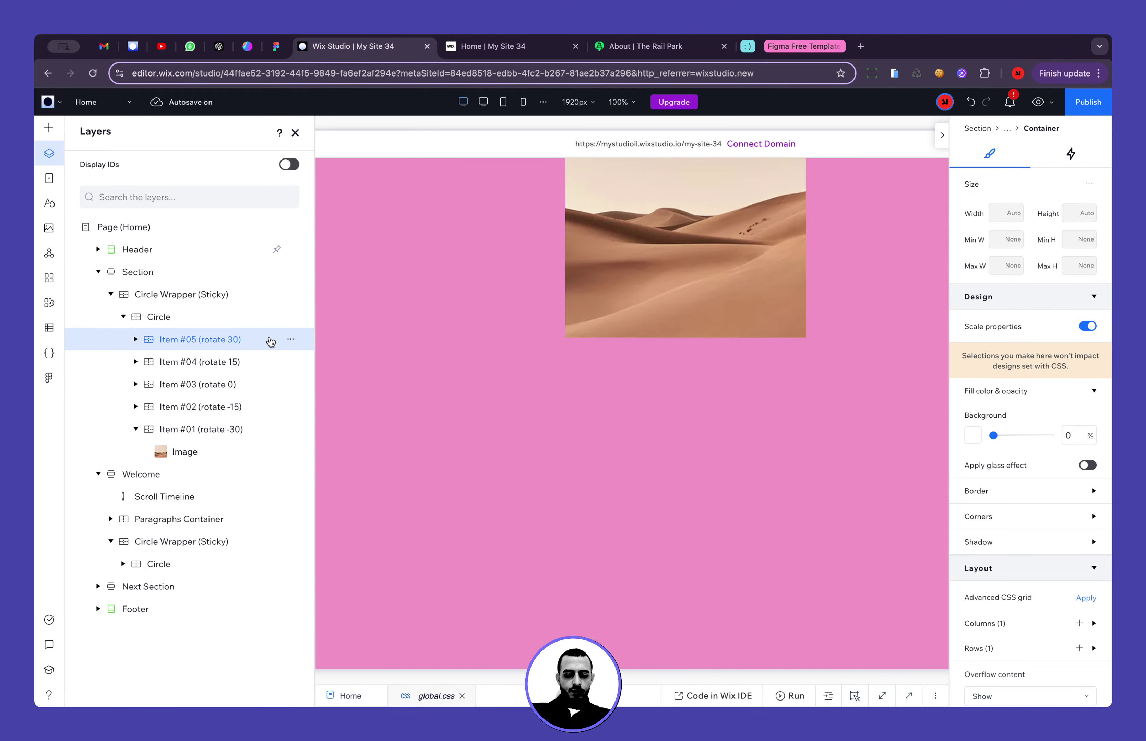
key(ctrl+d)
double_click(205, 340)
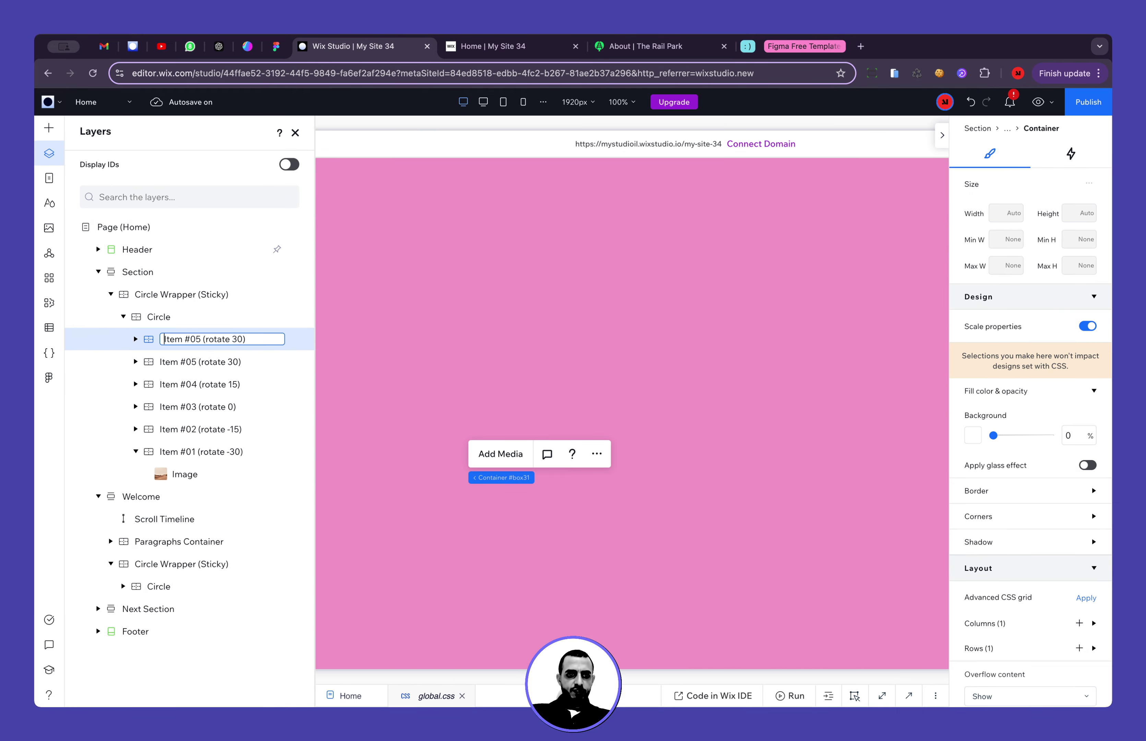
text(6)
key(super+Right)
key(Left)
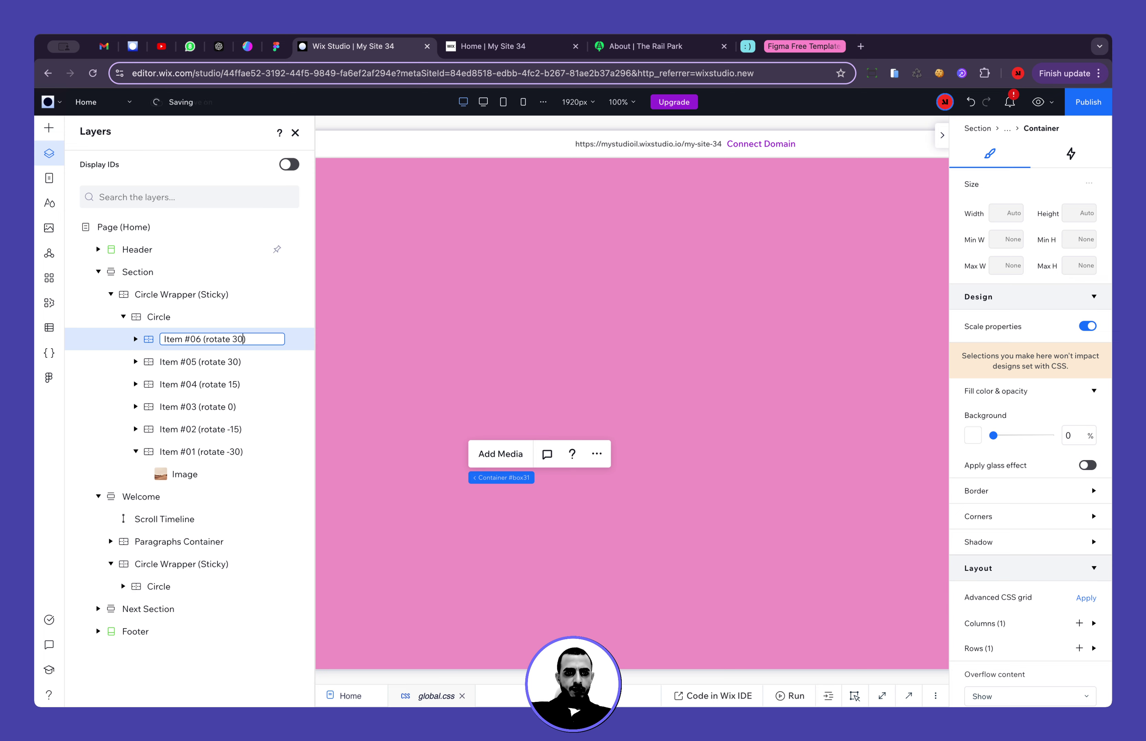
key(shift+Left)
key(shift+Left)
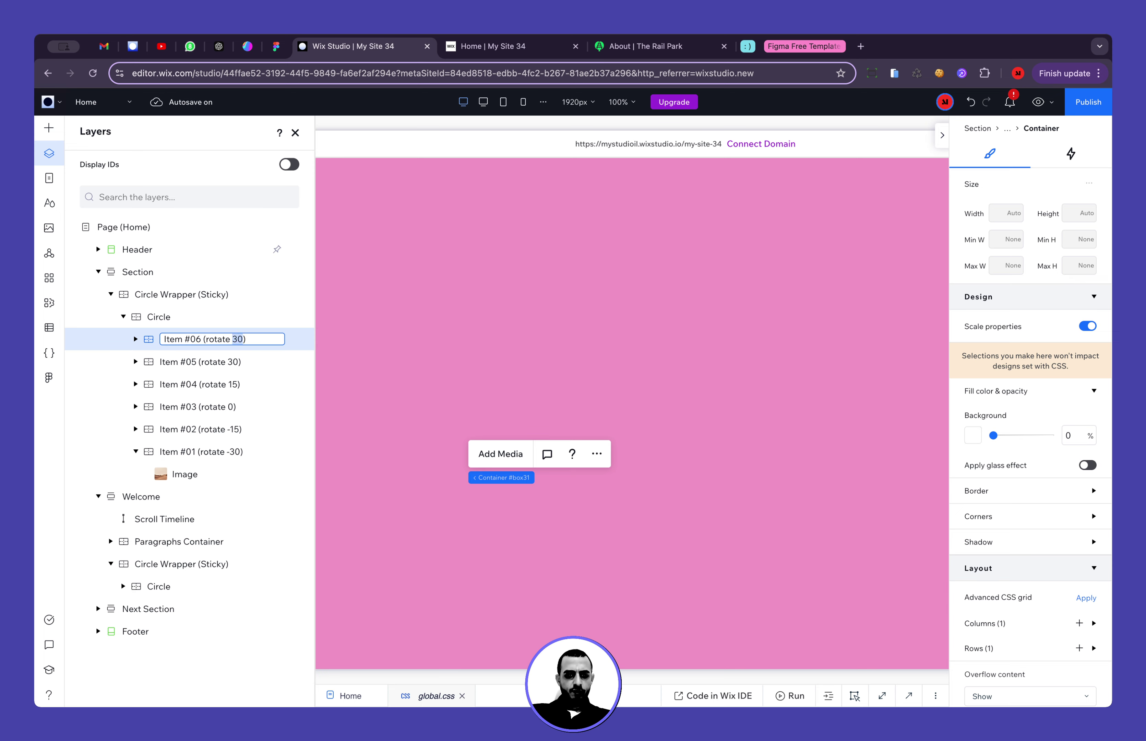
text(45)
key(Return)
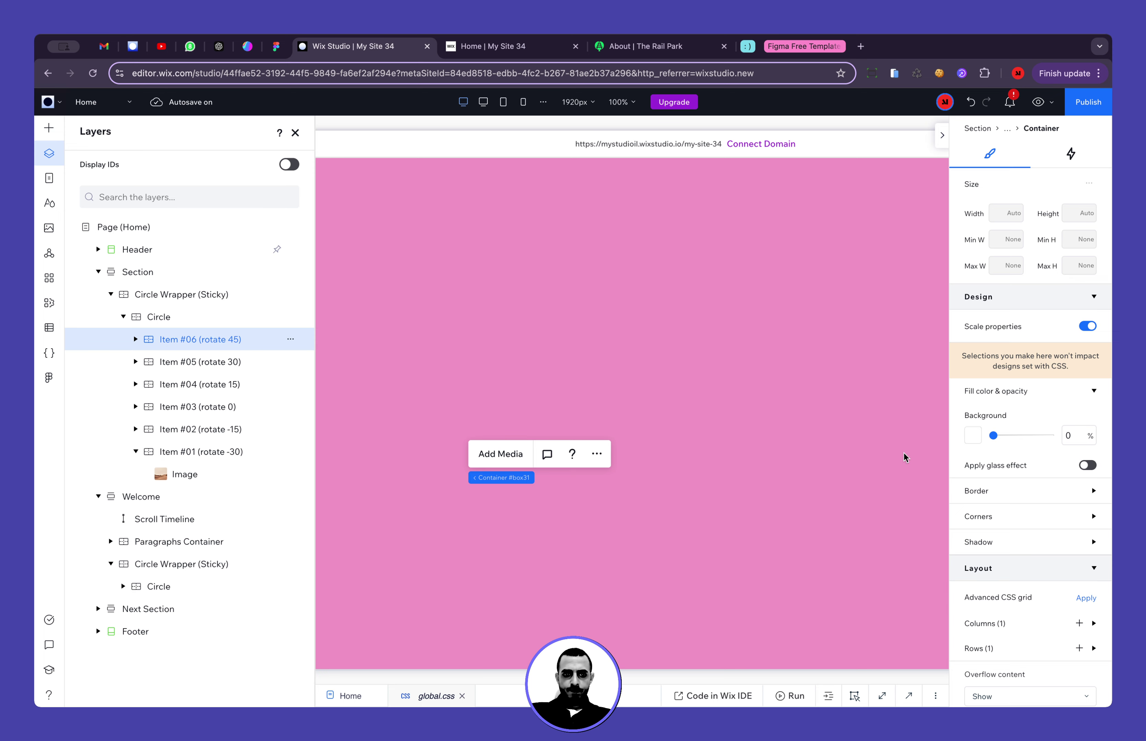
Set Item #06's margins to 0 px on all sides and its rotation to 45 degrees
scroll(1057, 608, down, 7)
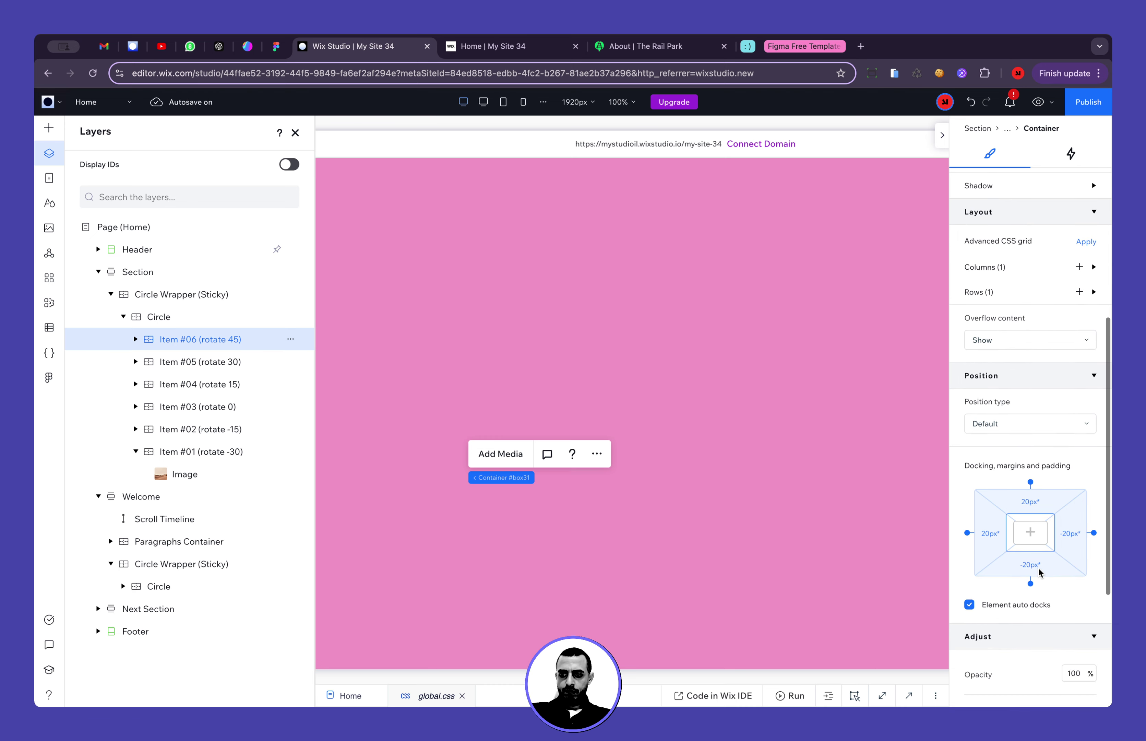
click(1039, 568)
text(0)
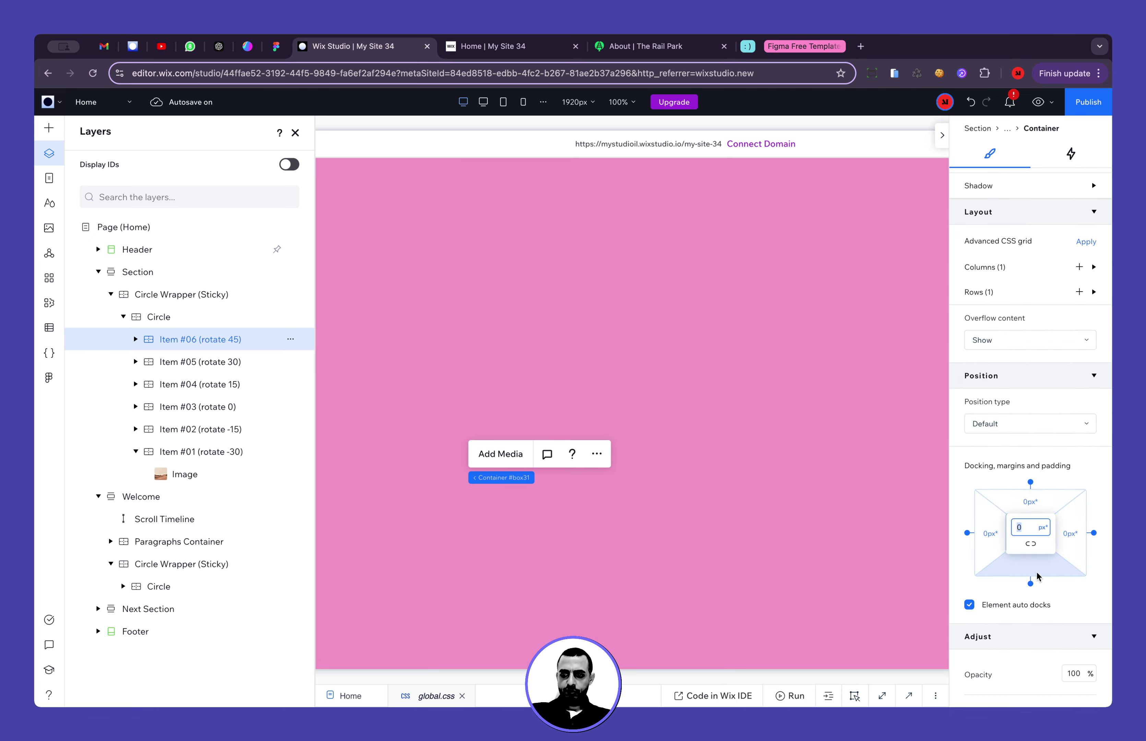
scroll(1037, 571, down, 5)
click(1078, 533)
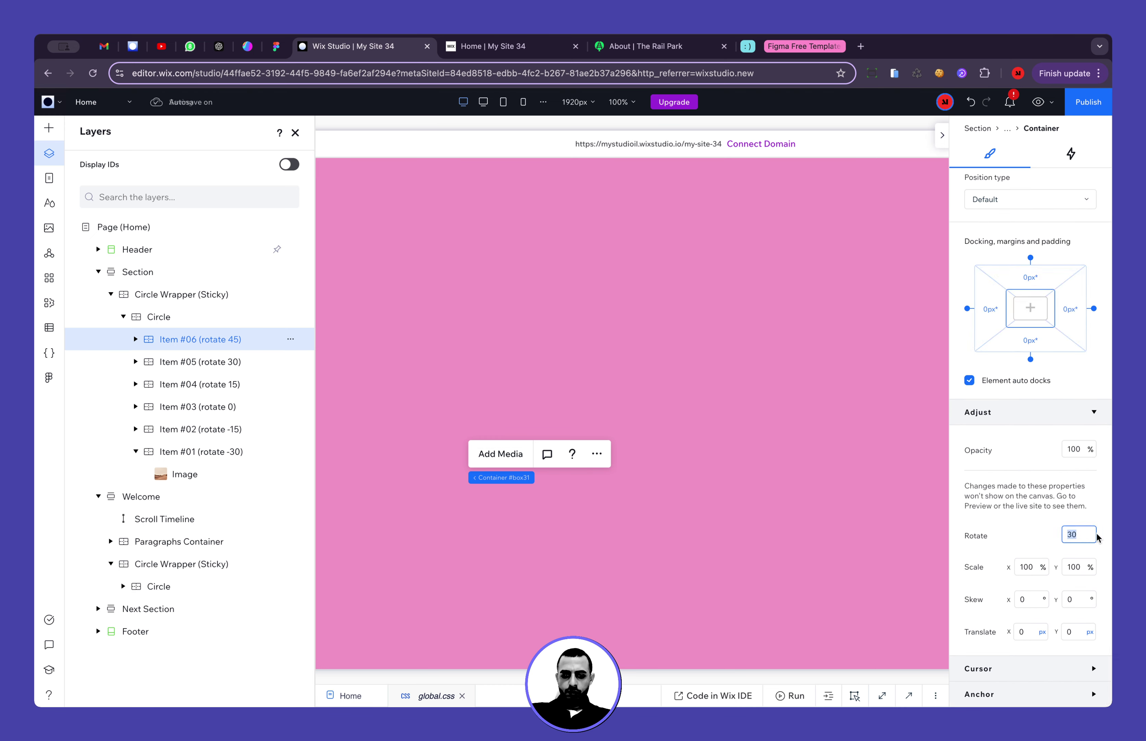
text(45)
key(Return)
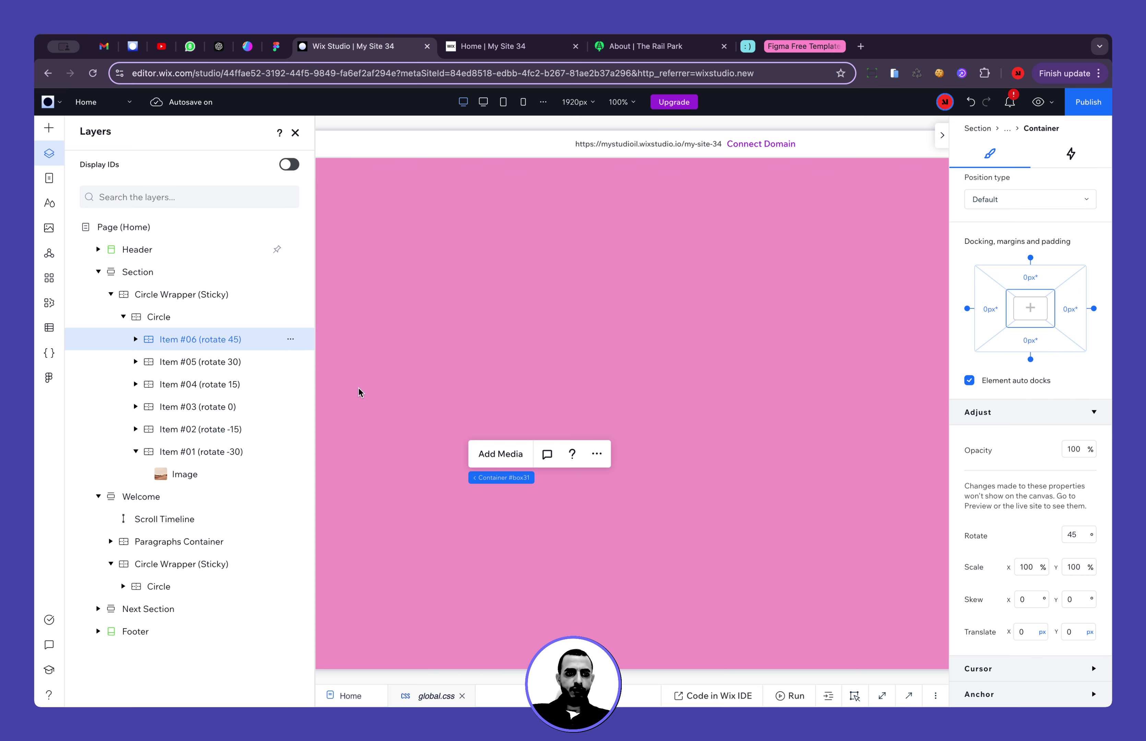
Duplicate Item #06 inside the Circle and rename the copy "Item #07 (rotate 60)"
click(261, 343)
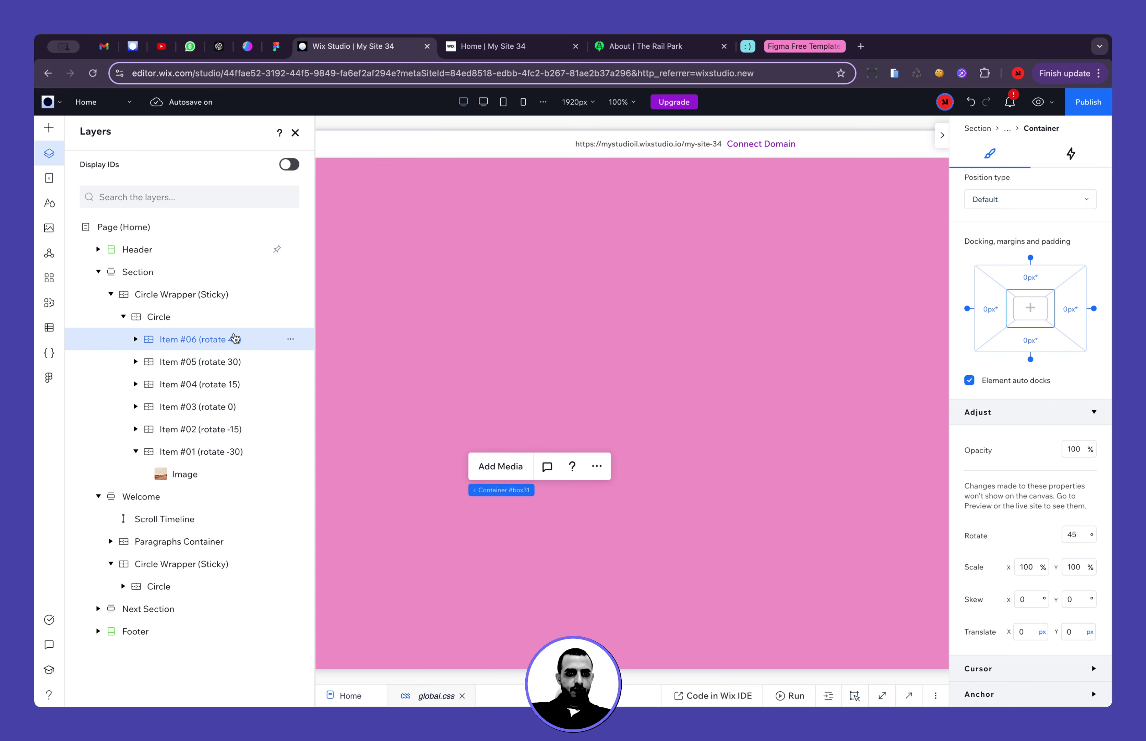
key(ctrl+d)
double_click(165, 339)
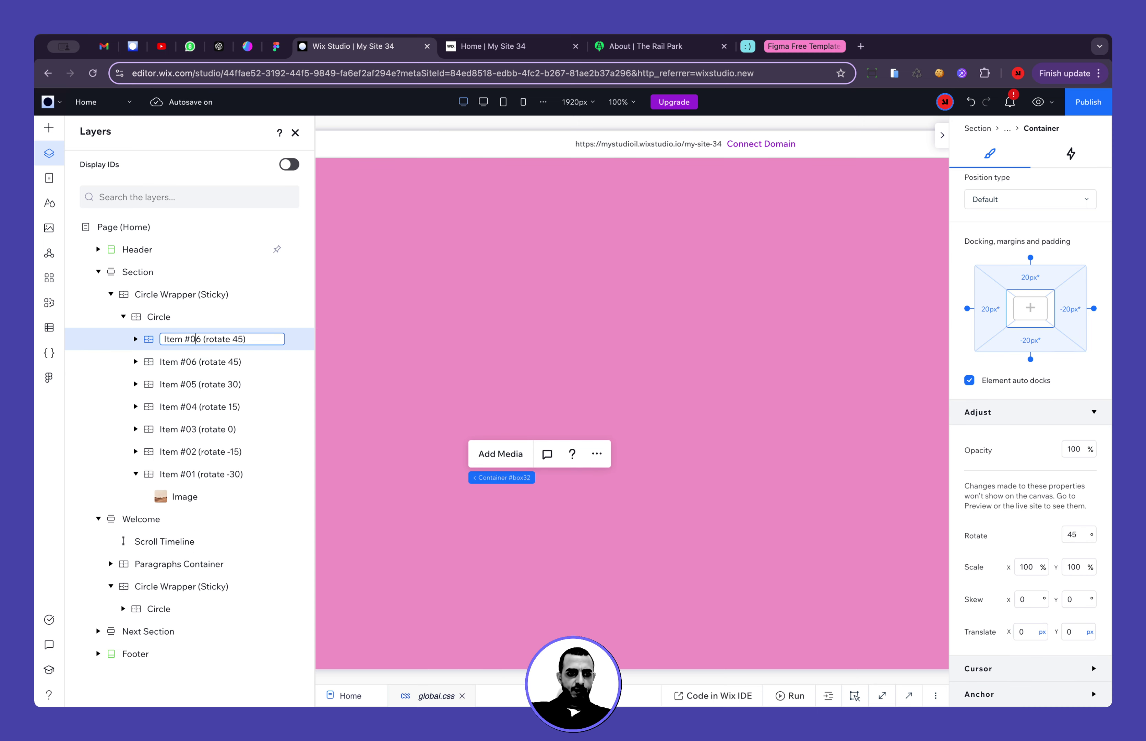
key(BackSpace)
text(7)
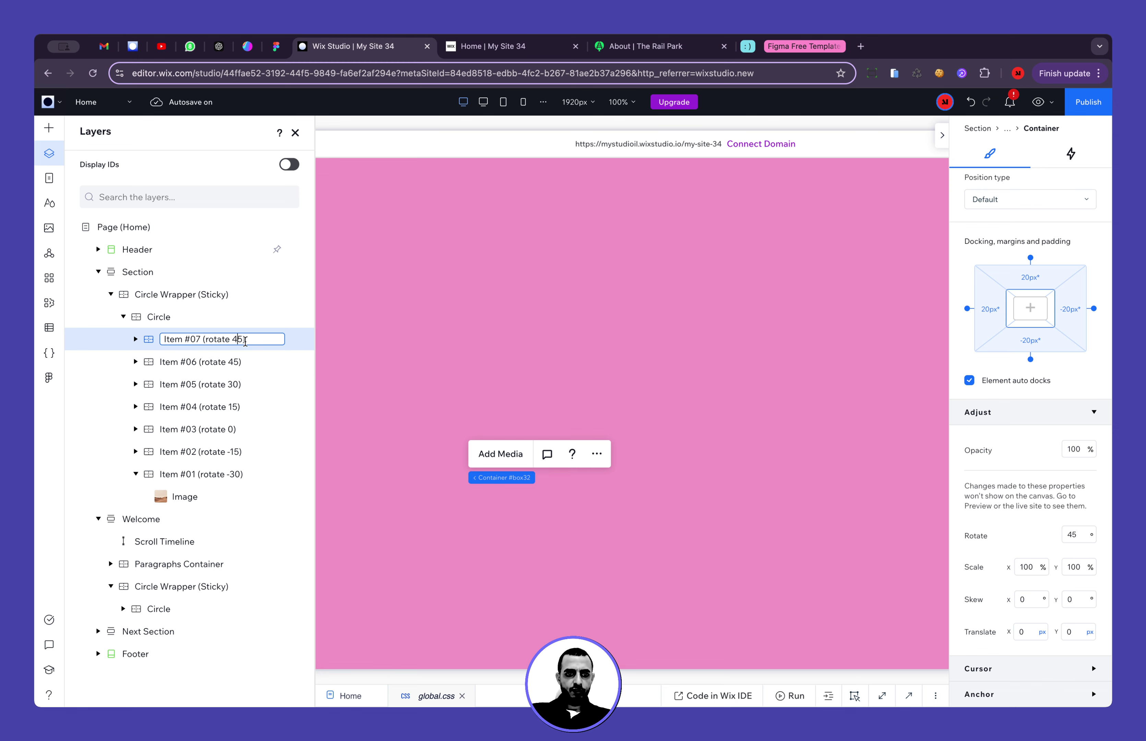
double_click(233, 339)
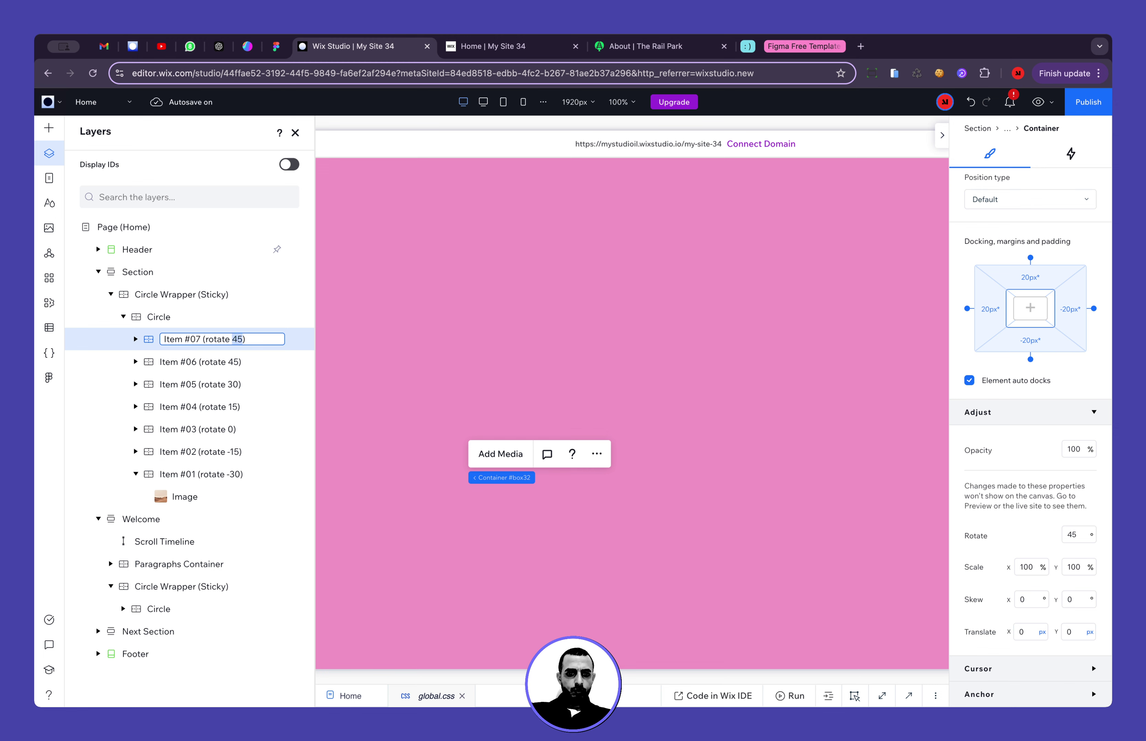
text(60)
key(Return)
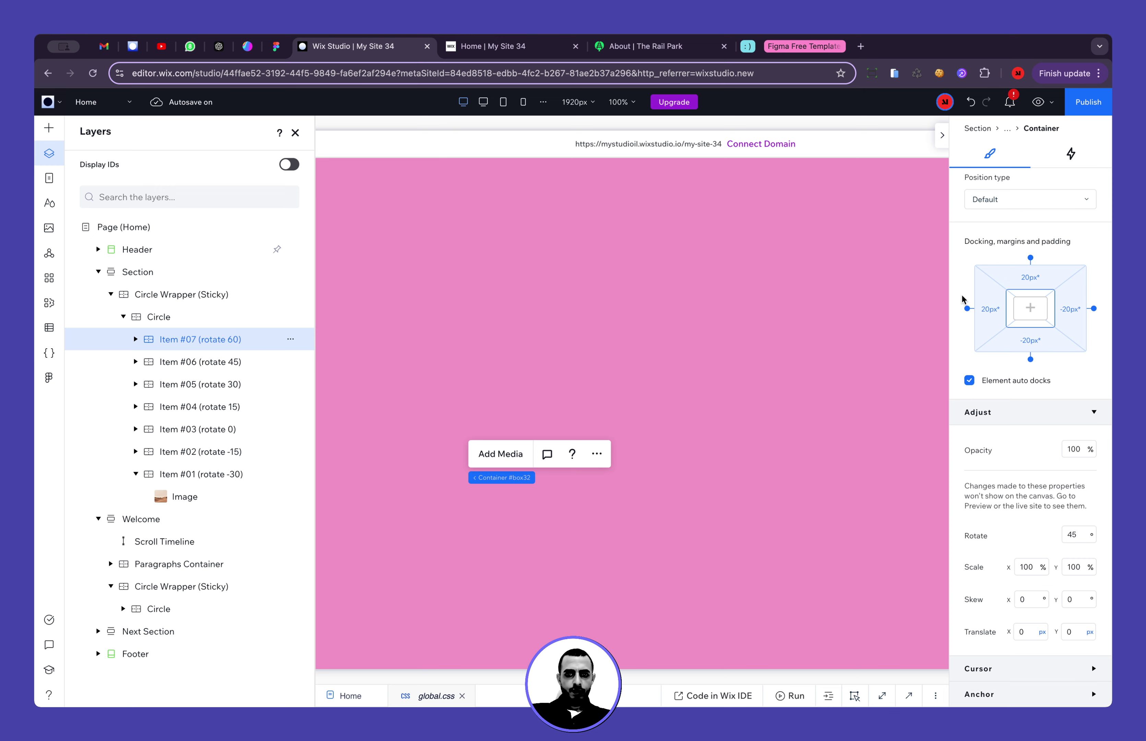
Set Item #07's margins to 0 px on all sides and its rotation to 60 degrees
click(987, 309)
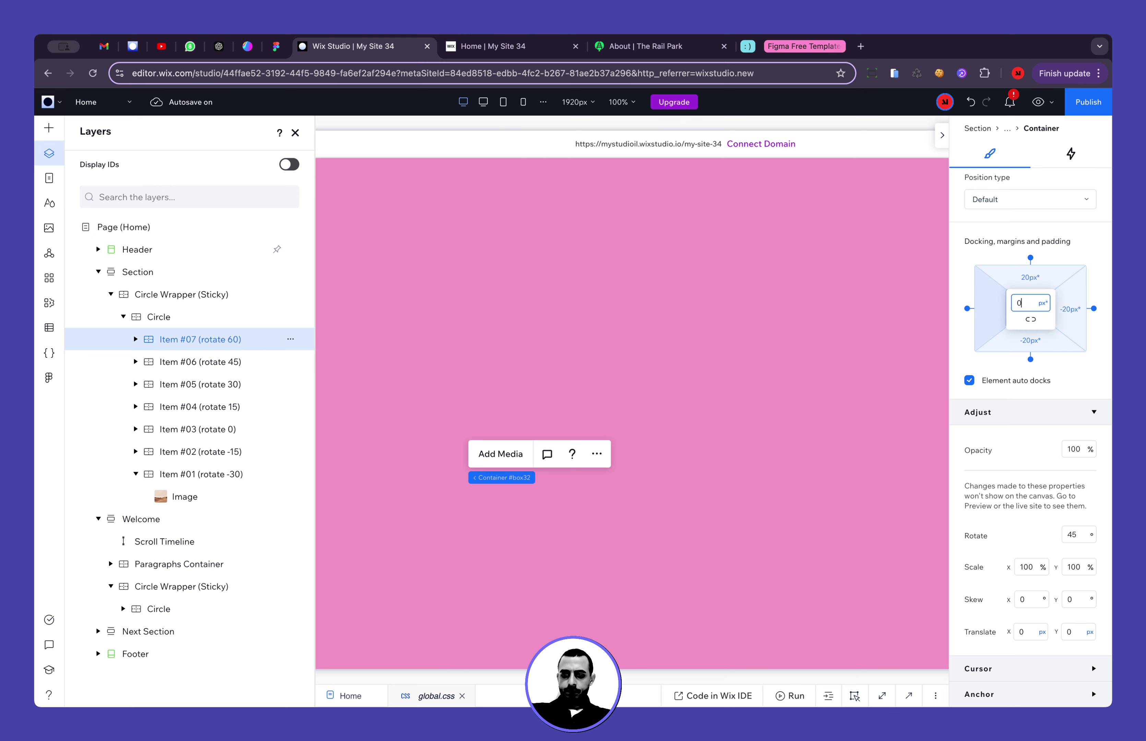
click(1031, 329)
double_click(1074, 535)
text(60)
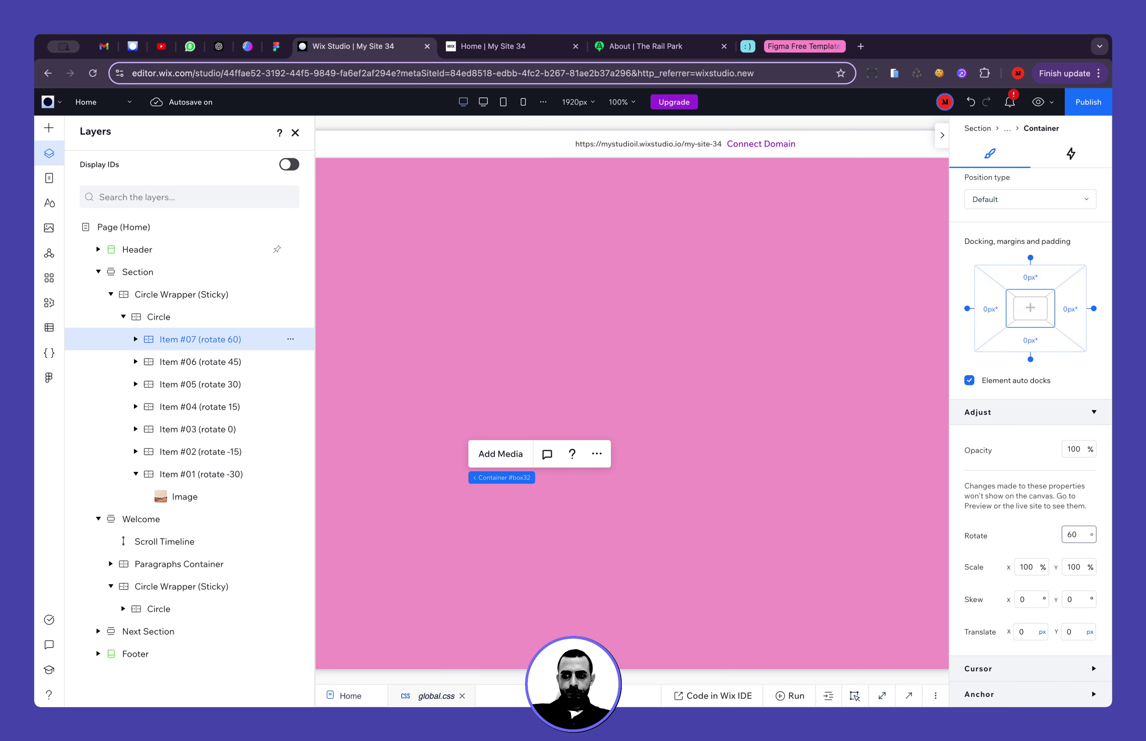
key(Return)
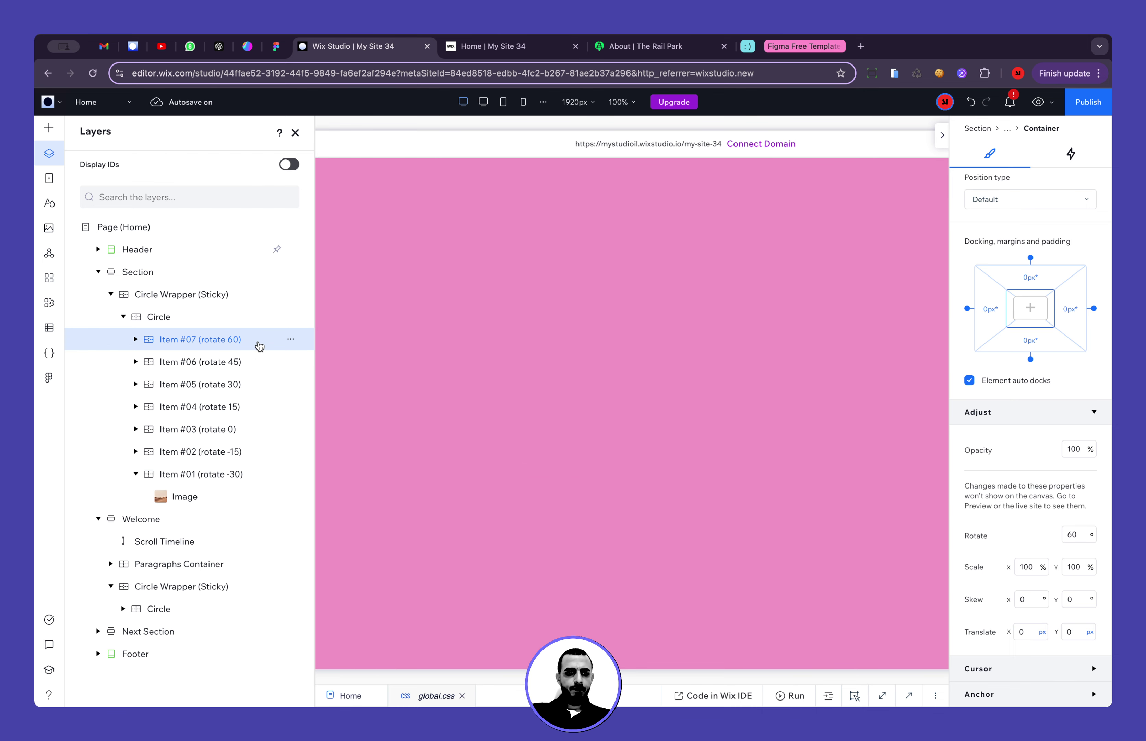
Duplicate Item #07 inside the Circle and rename the copy "Item #08 (rotate 75)"
key(super+d)
double_click(189, 340)
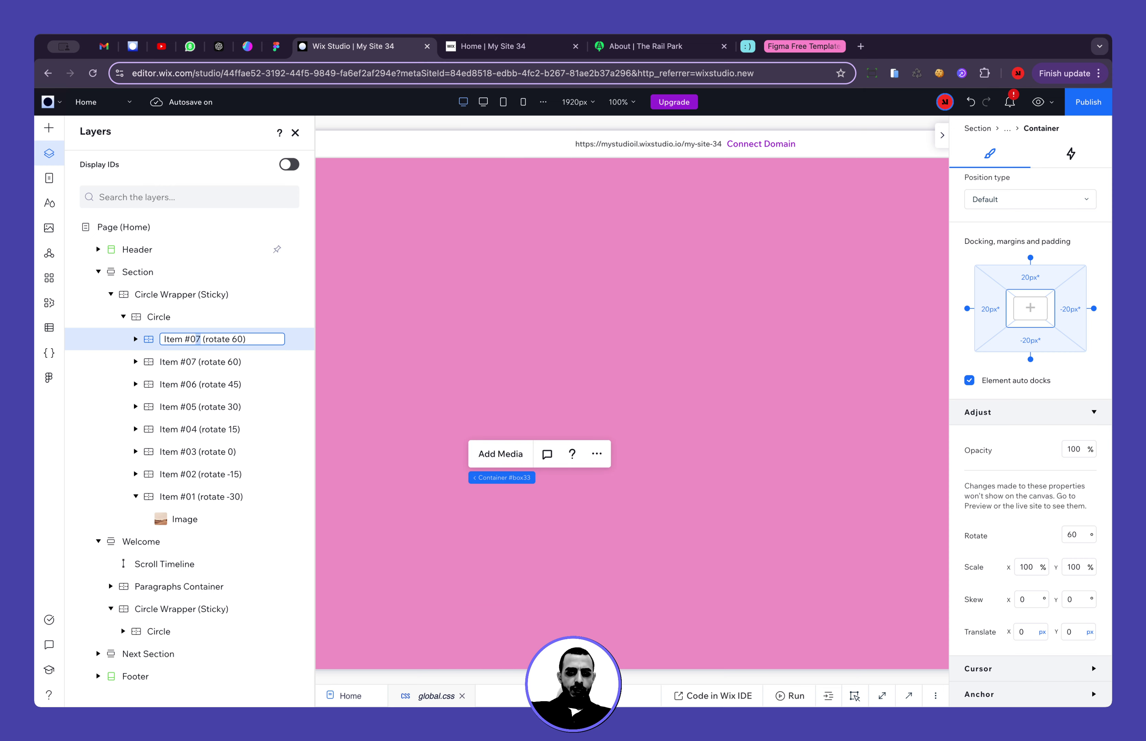
key(Delete)
text(8)
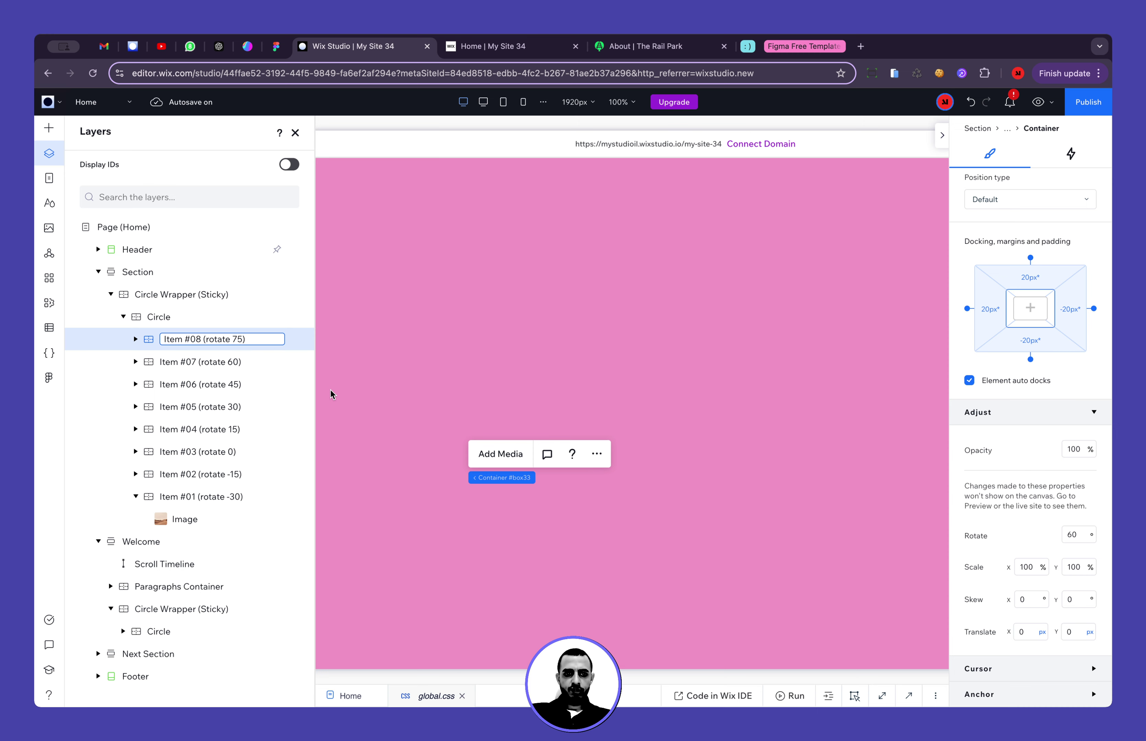
Set Item #08's margins to 0 px on all sides and its rotation to 75 degrees
click(1030, 308)
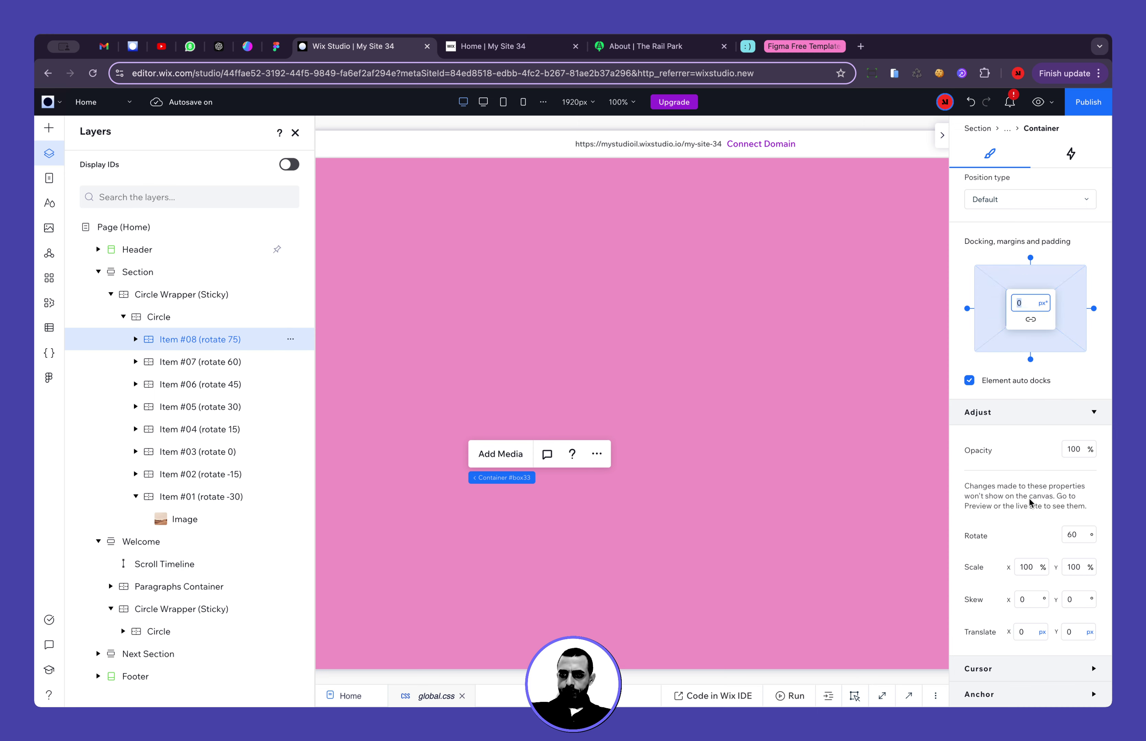
click(1079, 530)
text(75)
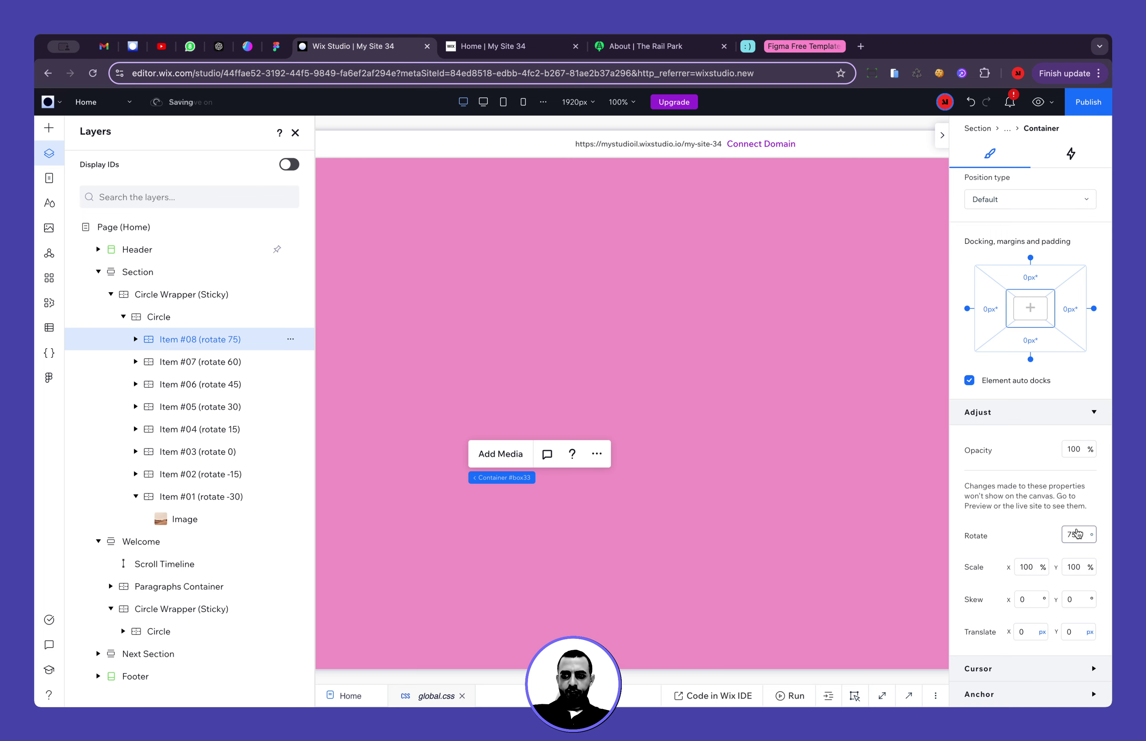
key(Return)
Preview the page, check how the rotated items sit around the circle while scrolling, and return to the editor
click(1038, 102)
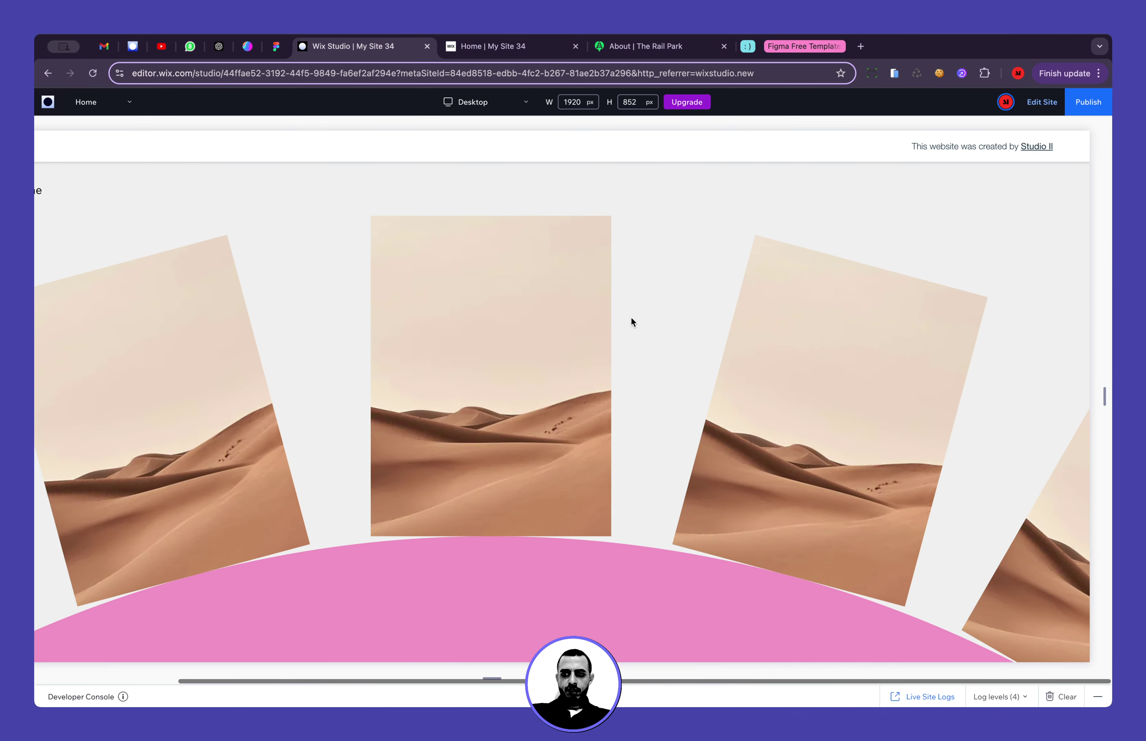
scroll(631, 318, down, 5)
scroll(632, 317, up, 3)
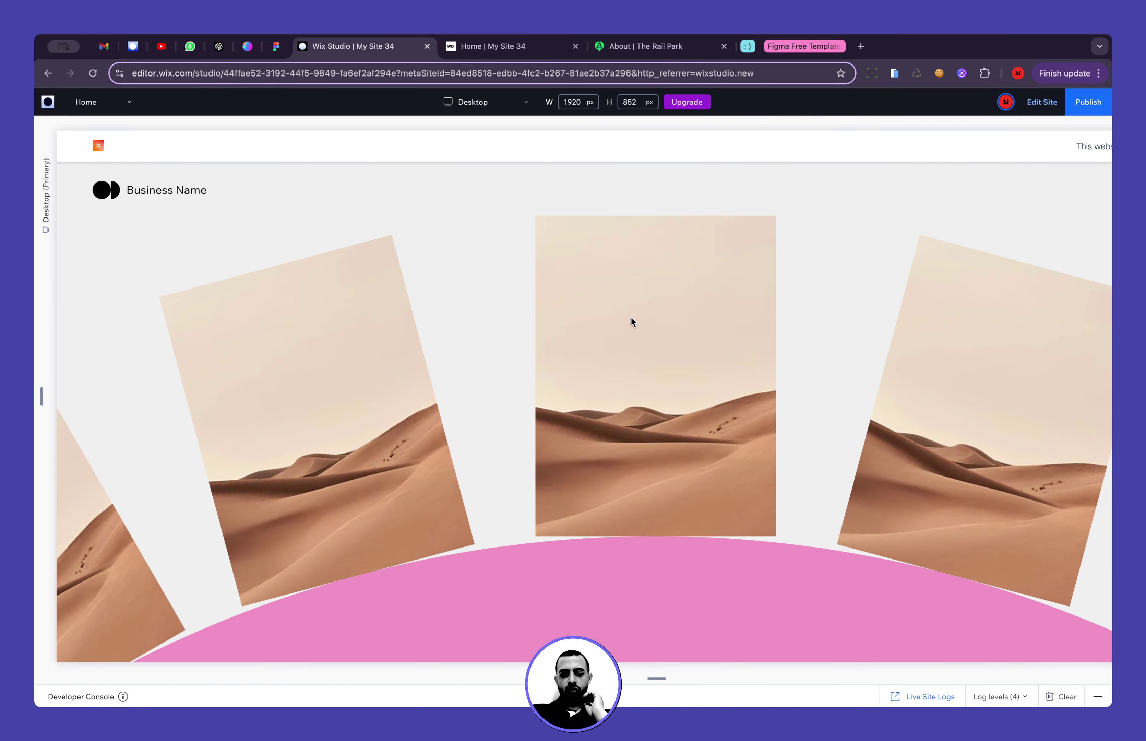
scroll(632, 317, down, 3)
scroll(631, 317, up, 5)
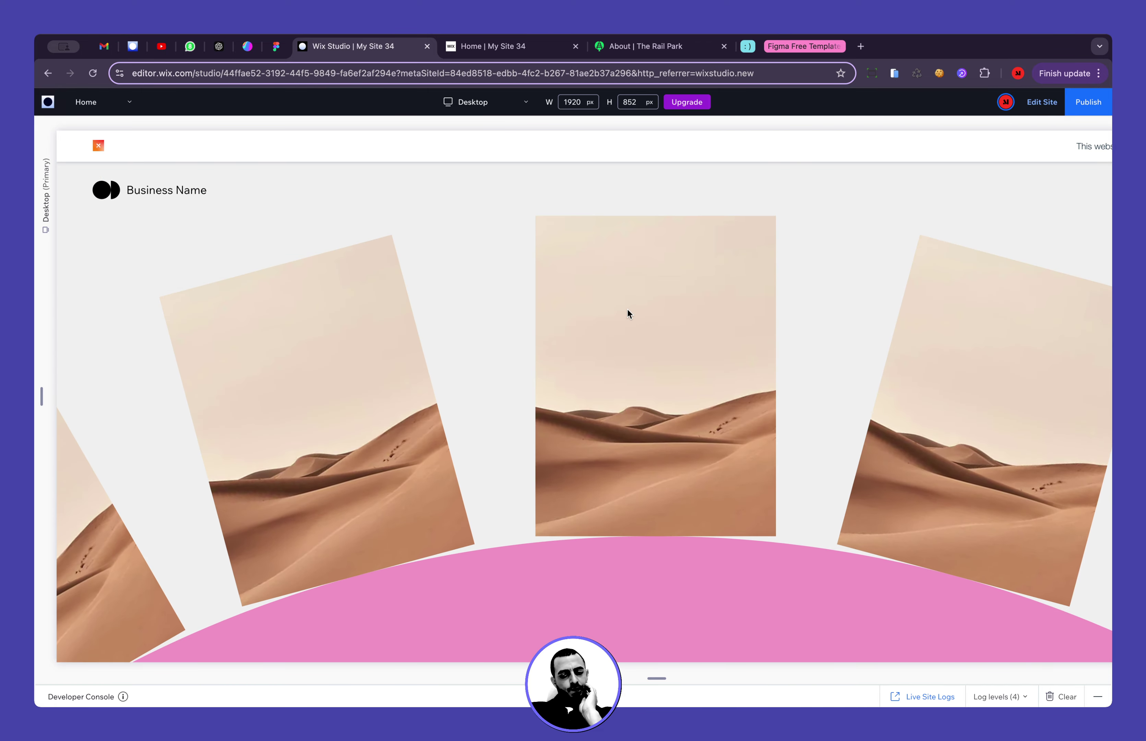
scroll(828, 241, down, 8)
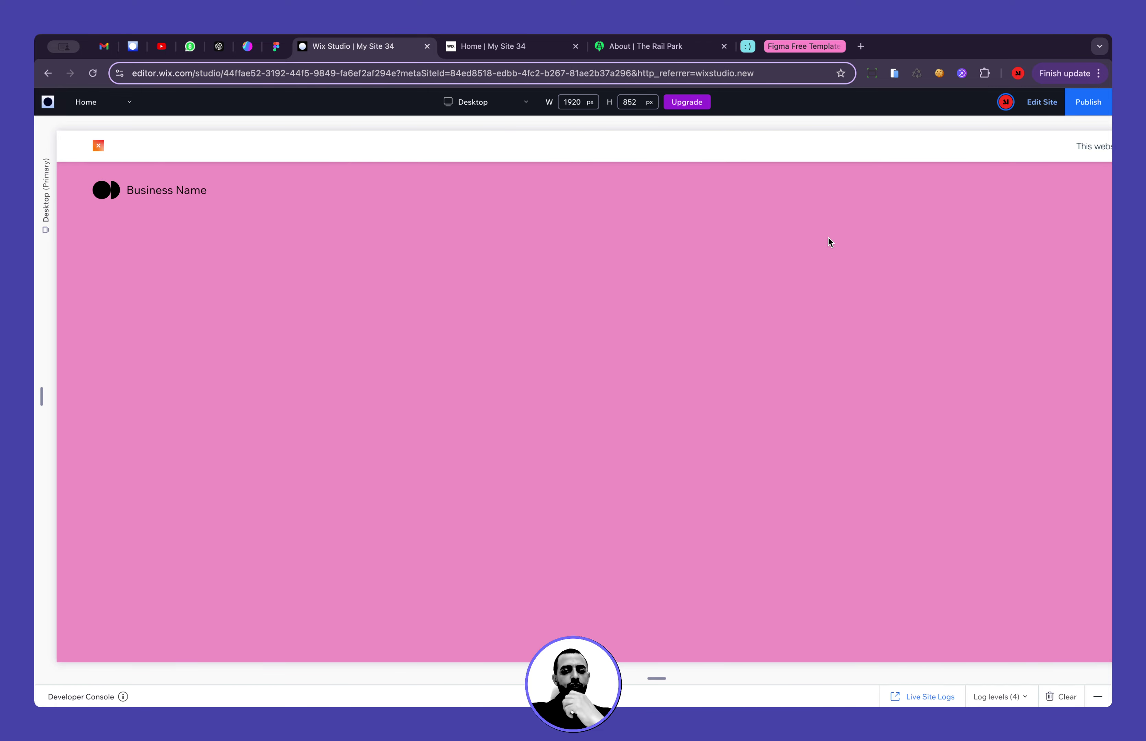
scroll(828, 241, up, 4)
scroll(829, 237, up, 4)
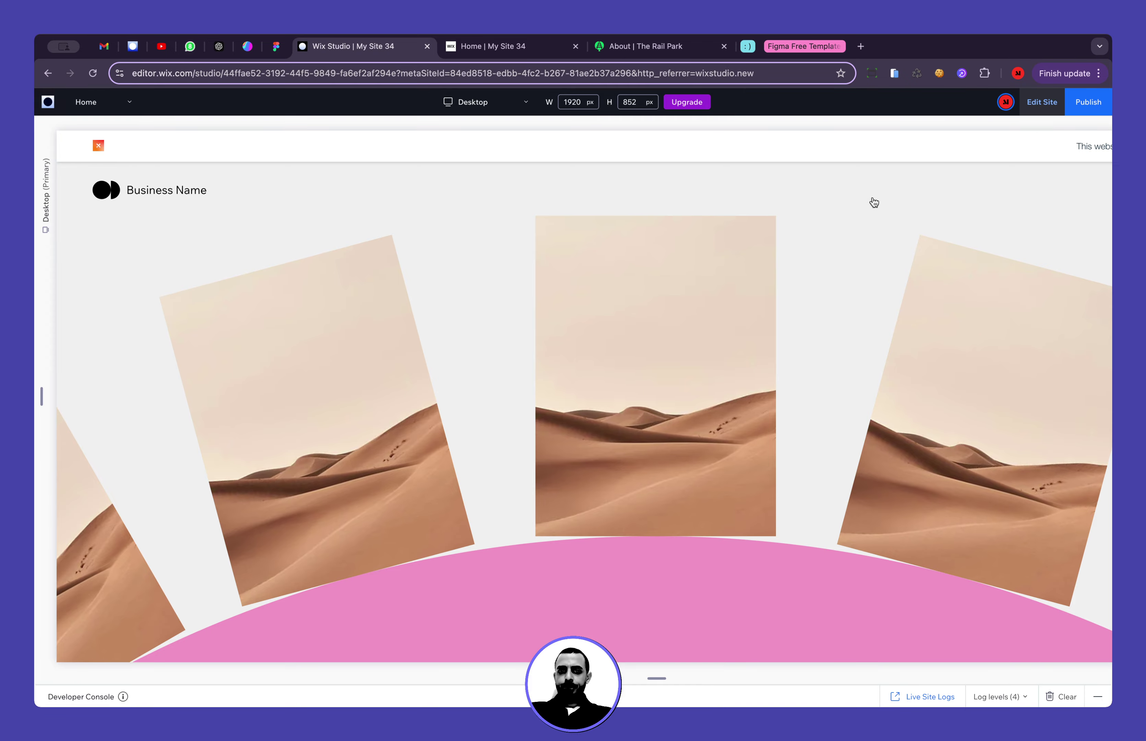
click(1043, 102)
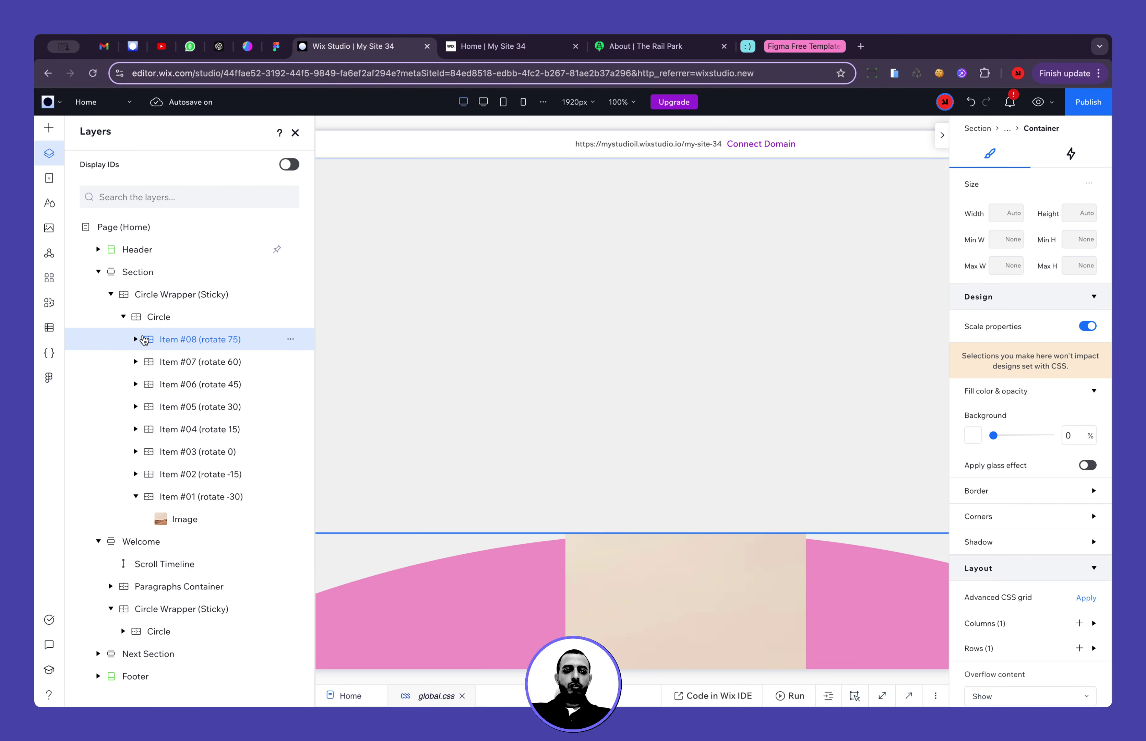
Set the height of the first section's Circle Wrapper (Sticky) to 100 vh
click(149, 297)
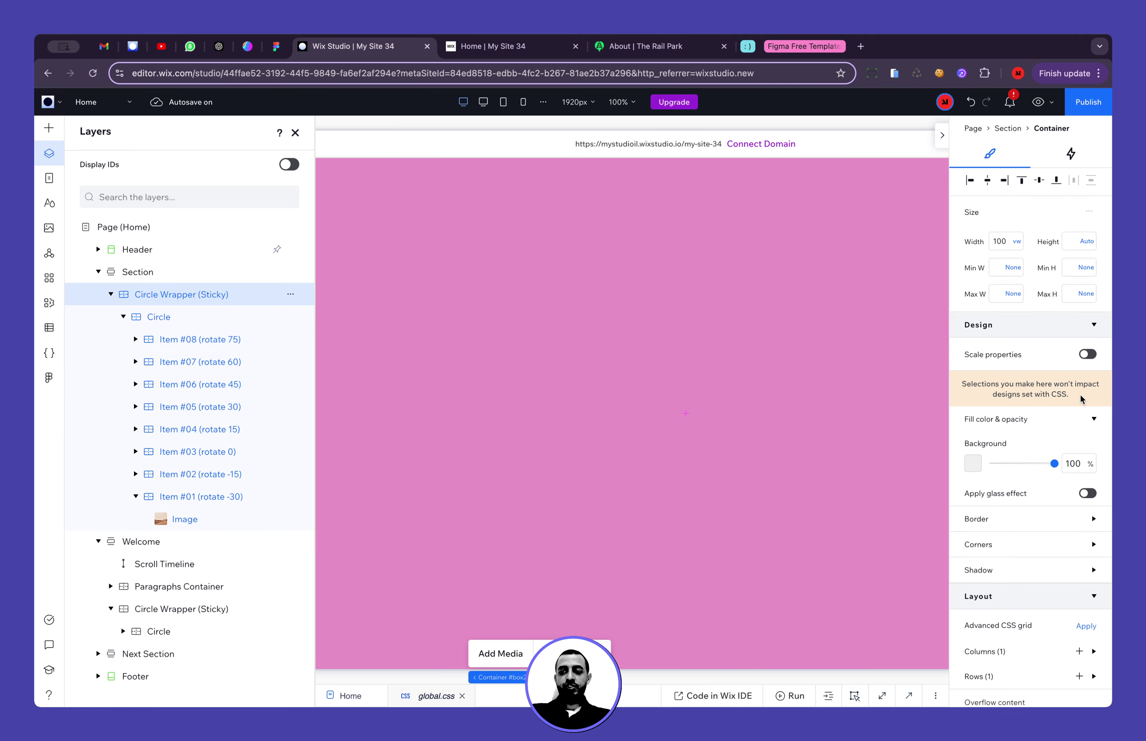
click(1086, 242)
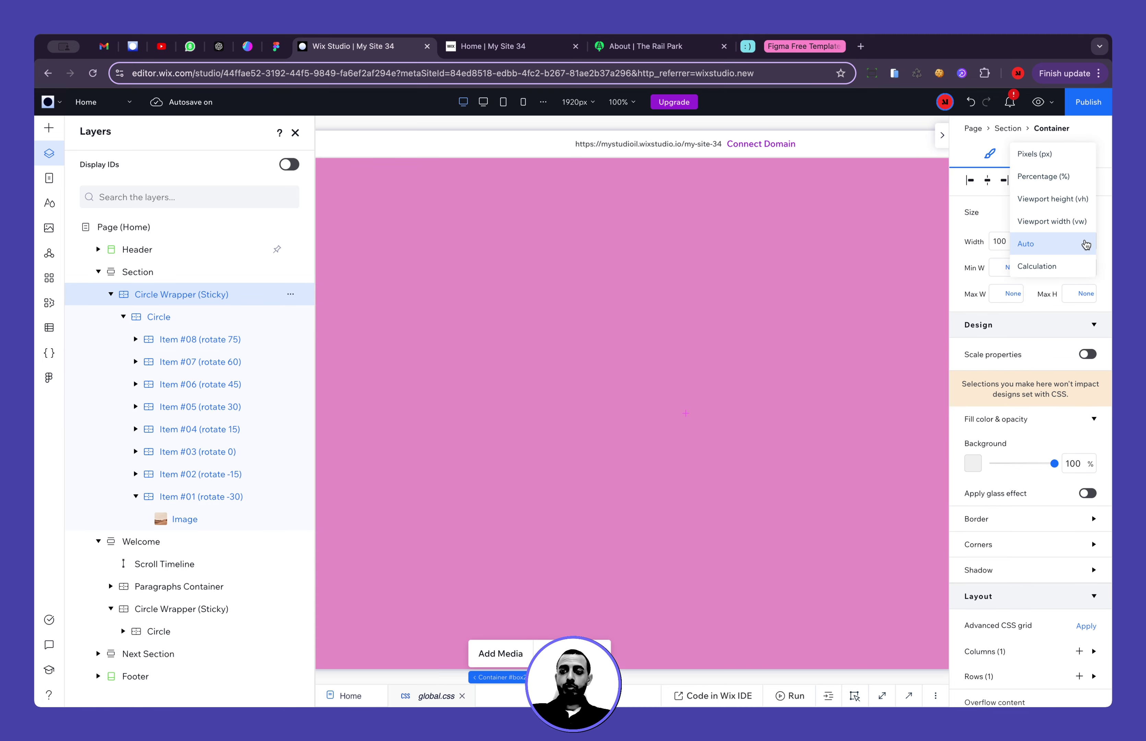
click(1070, 207)
click(1069, 242)
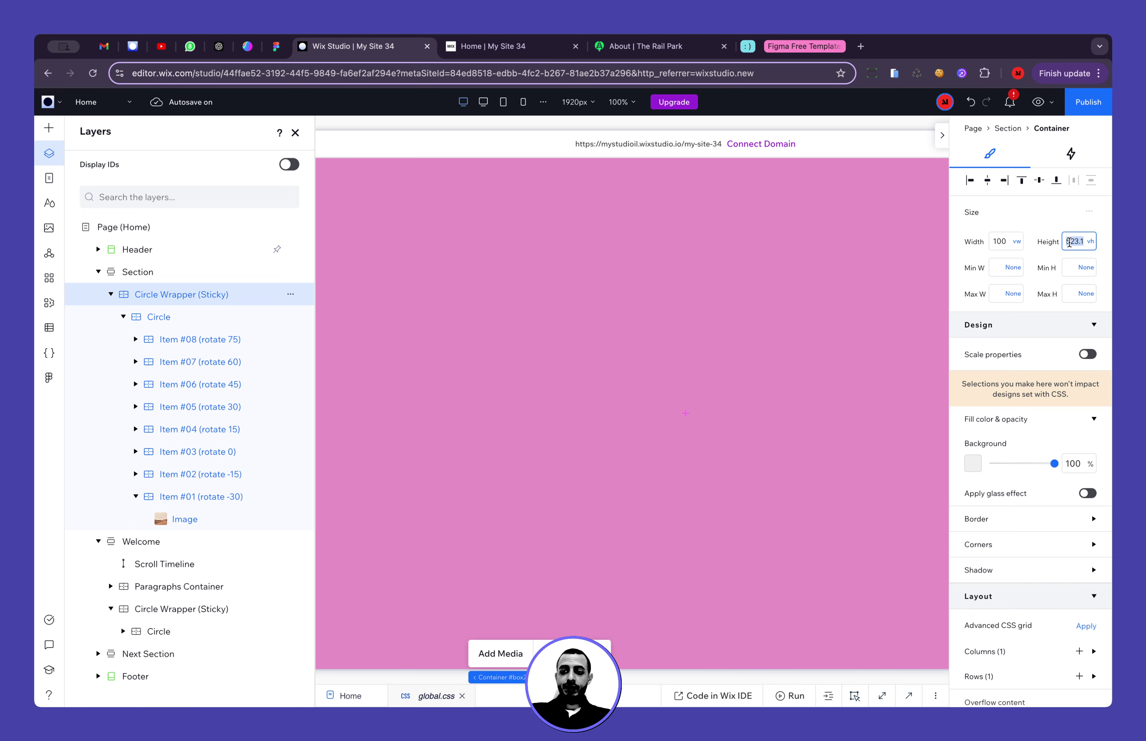
key(Return)
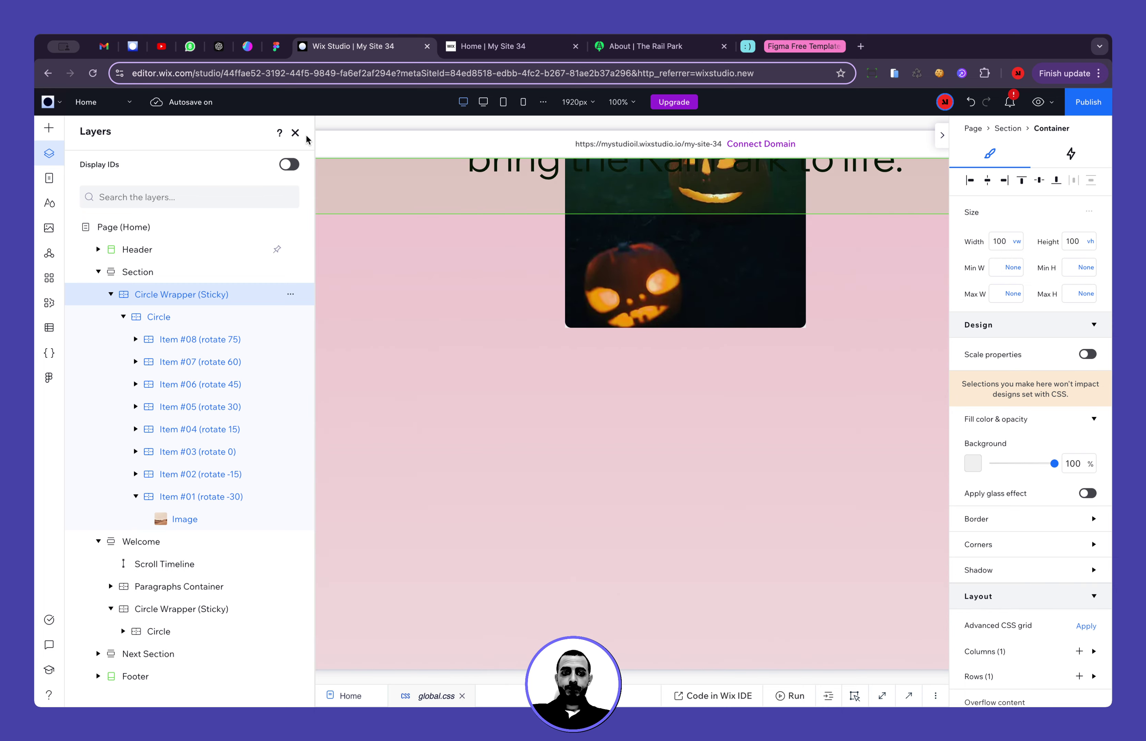
Examine on the canvas how the circle section and the Welcome section below it are laid out
click(296, 132)
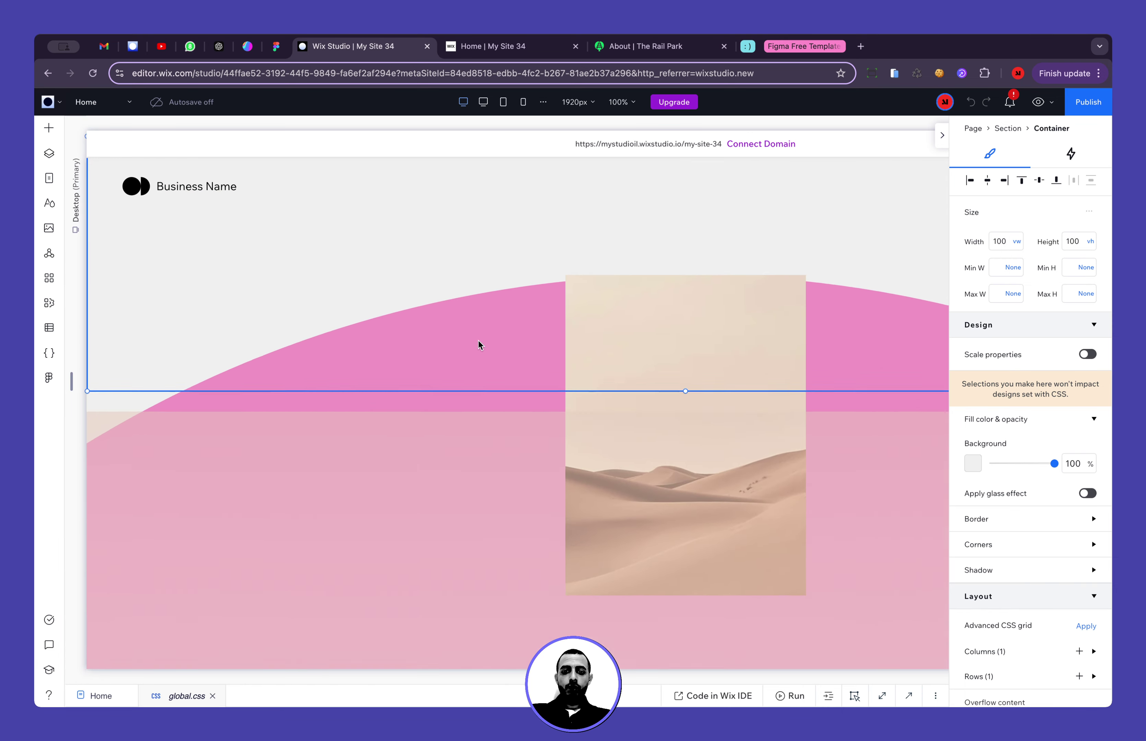
scroll(479, 344, down, 5)
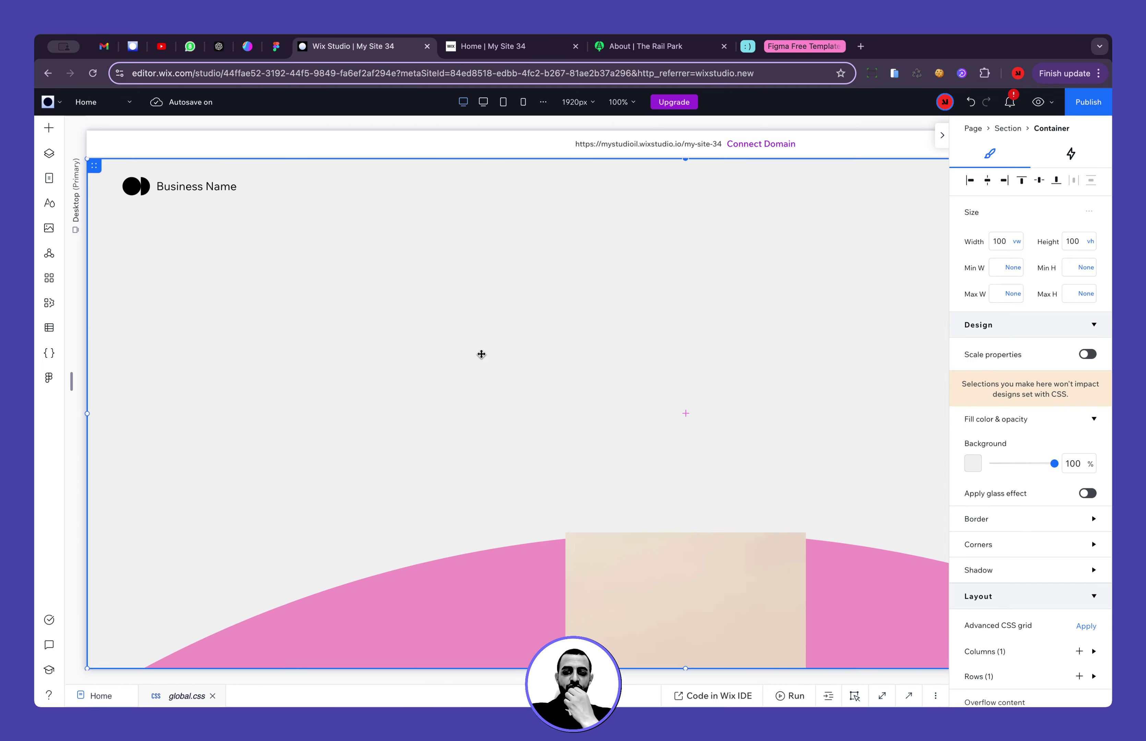
scroll(481, 354, down, 10)
scroll(481, 354, up, 7)
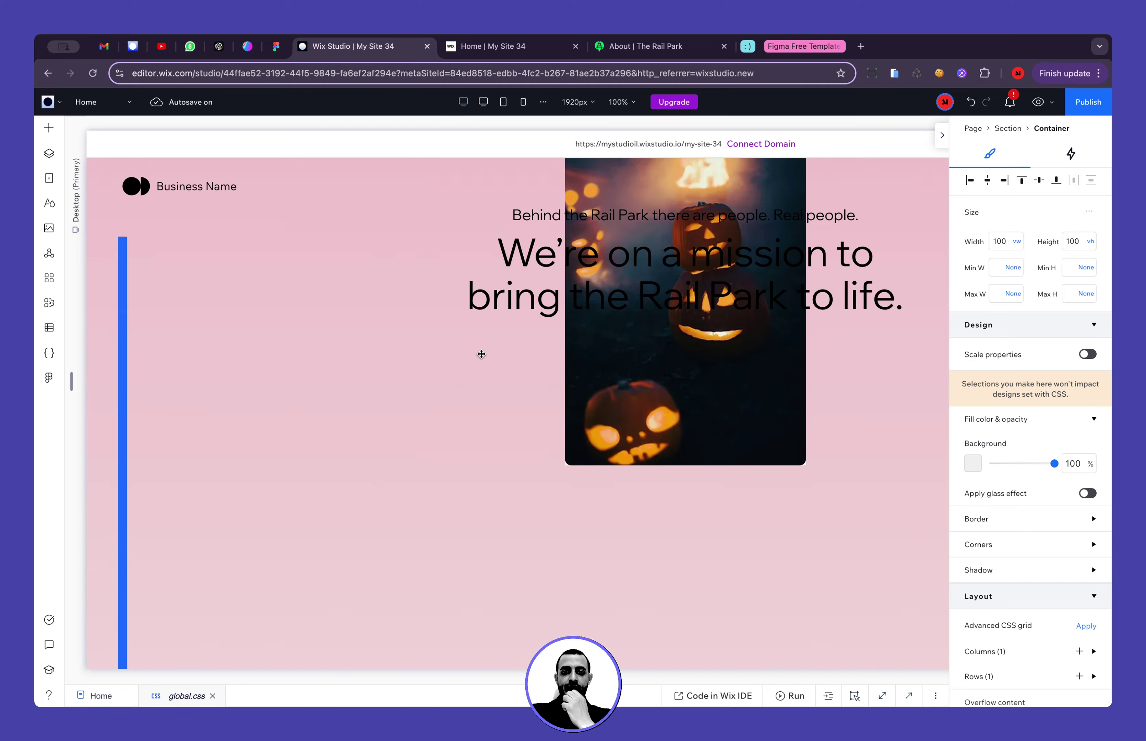
click(367, 412)
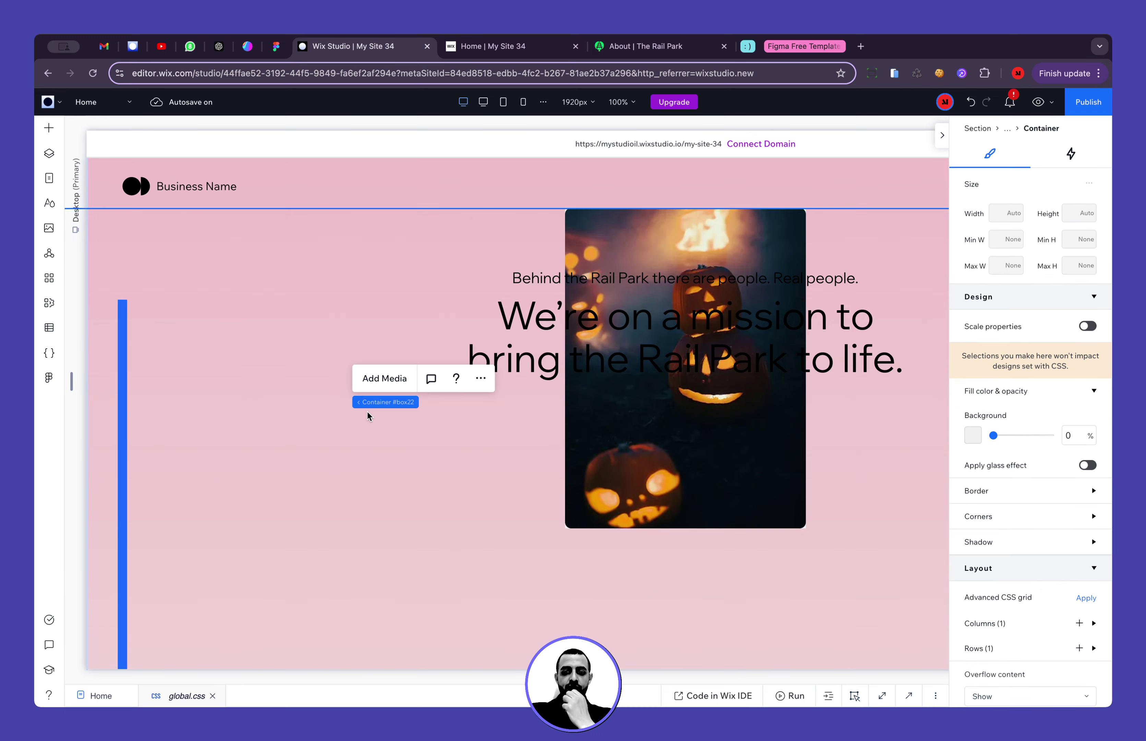
scroll(367, 412, down, 10)
scroll(367, 412, up, 7)
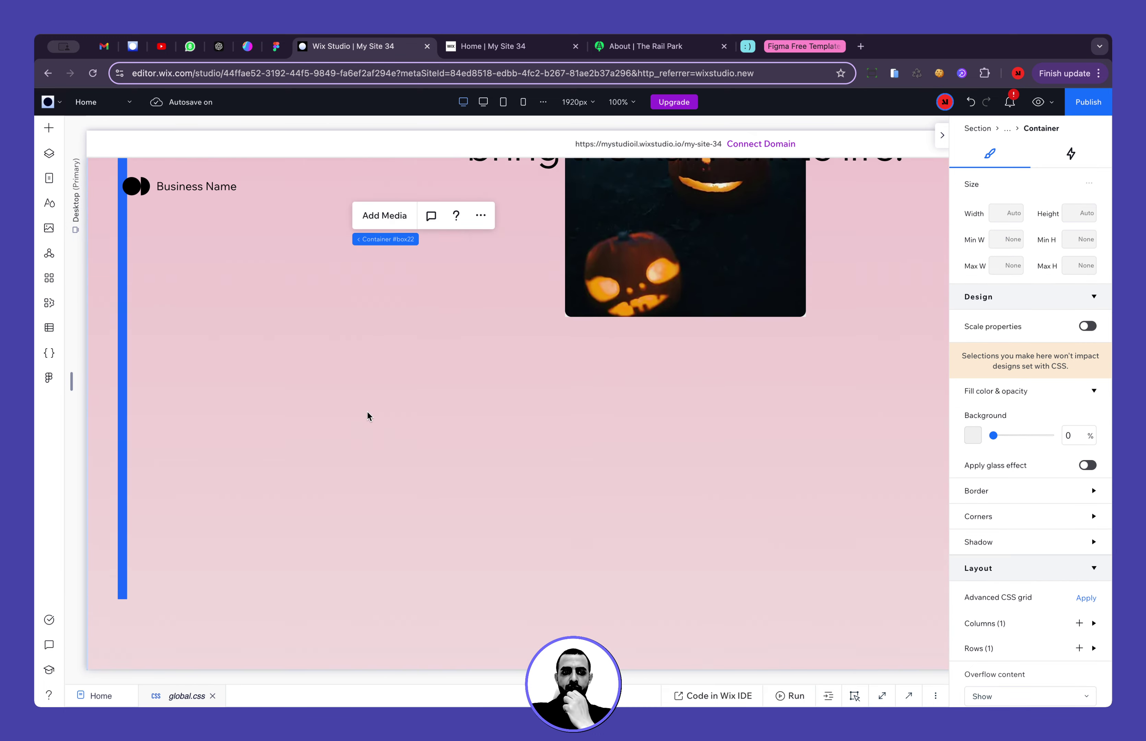
Inspect the size and position settings of the Welcome section's Circle Wrapper (Sticky)
click(46, 155)
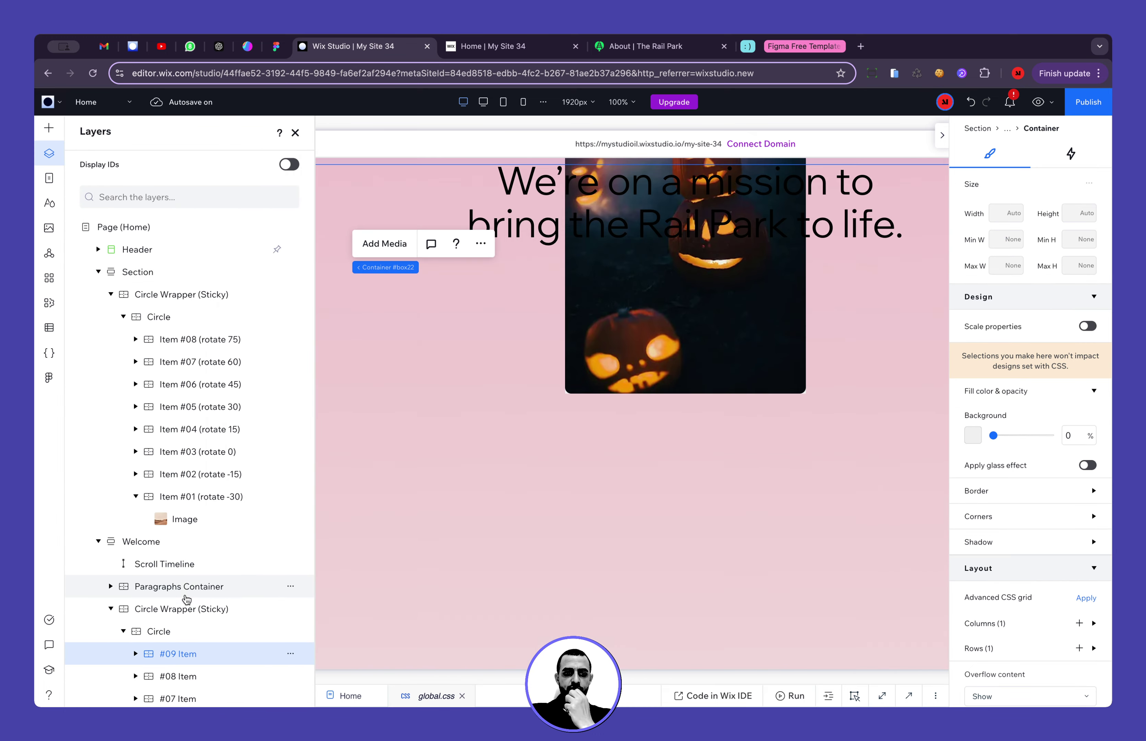
click(184, 610)
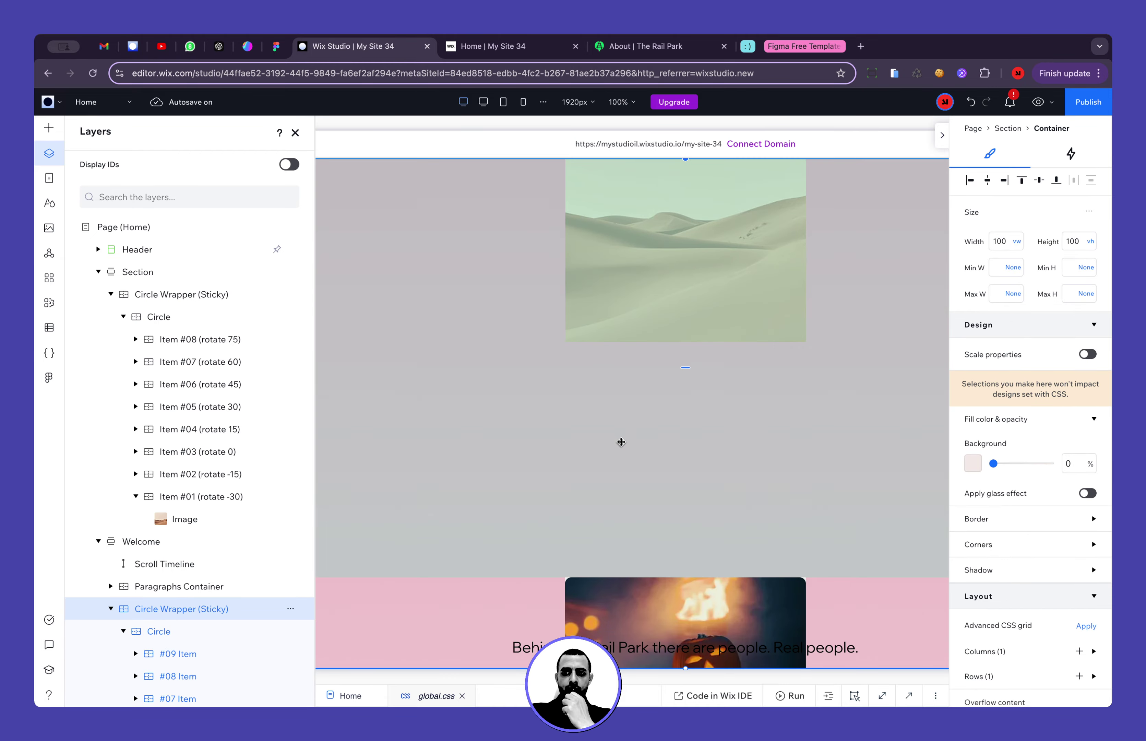
scroll(1012, 426, down, 5)
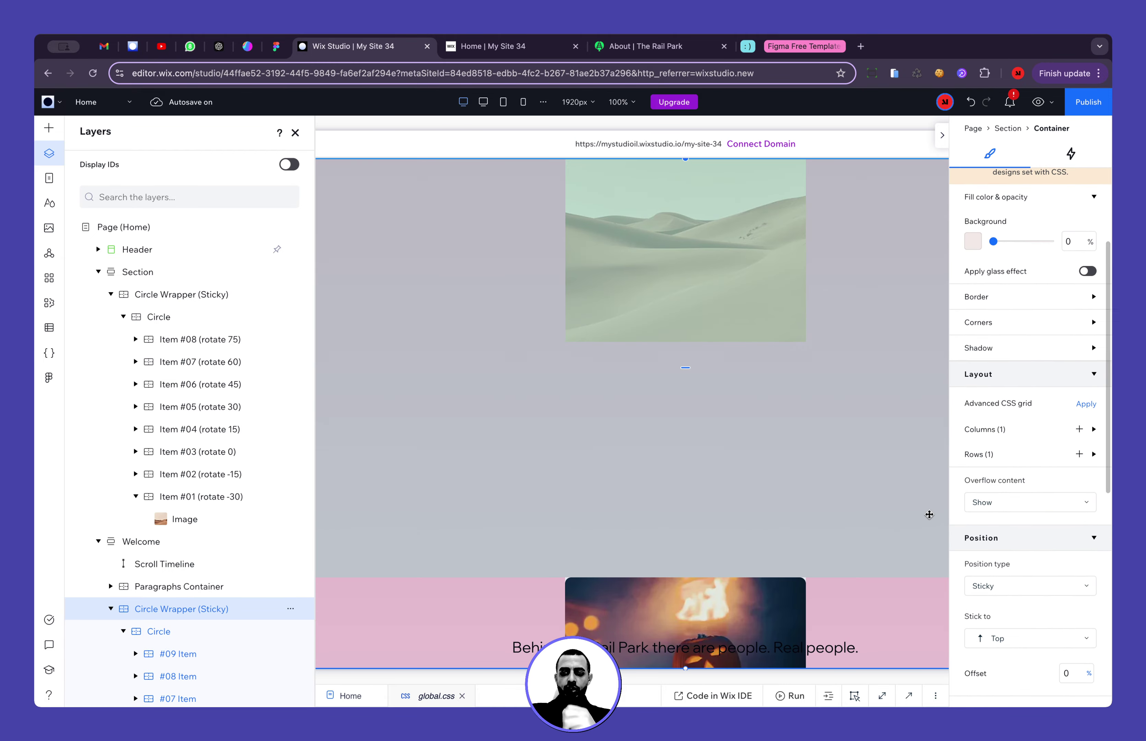
click(296, 133)
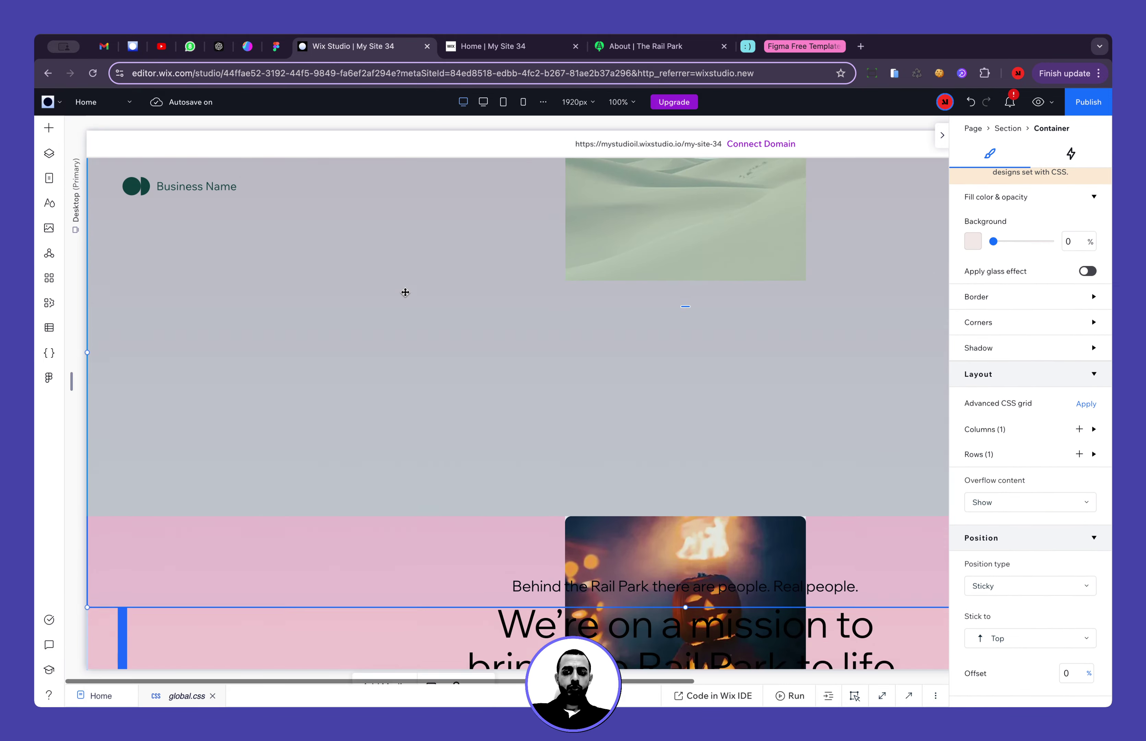
Compare the Welcome section's layout with the first section's Circle Wrapper (Sticky) and the circle inside it
scroll(405, 292, down, 5)
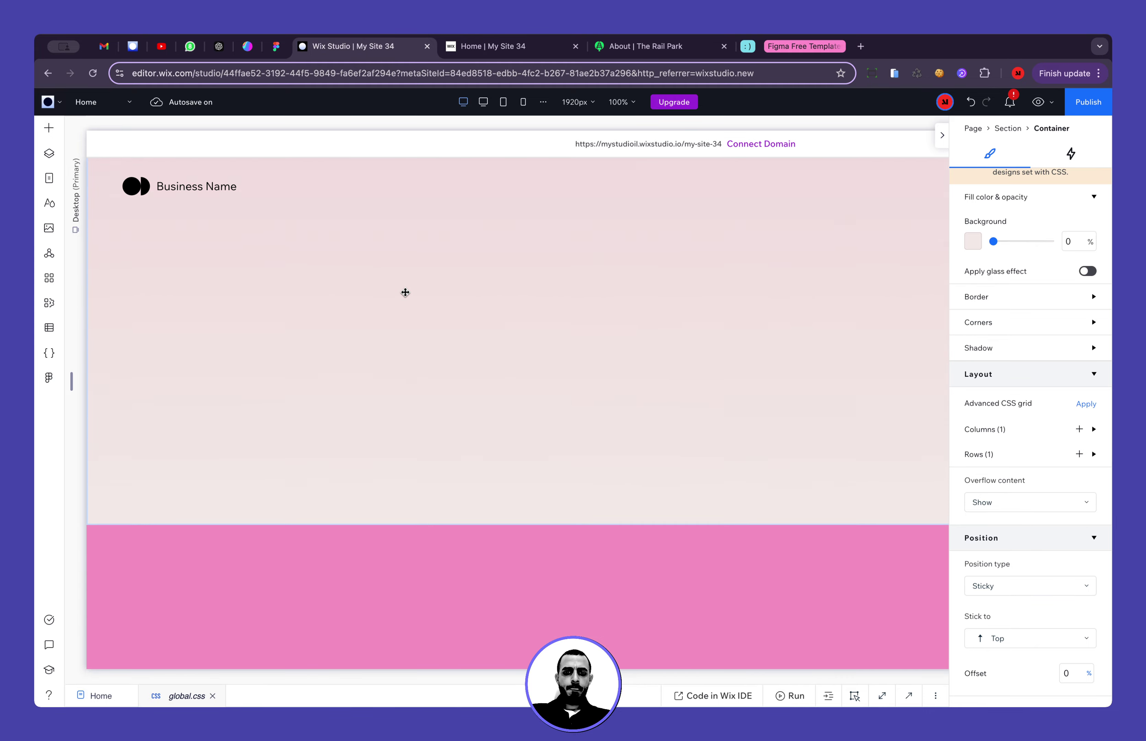
scroll(405, 292, up, 5)
scroll(405, 292, up, 2)
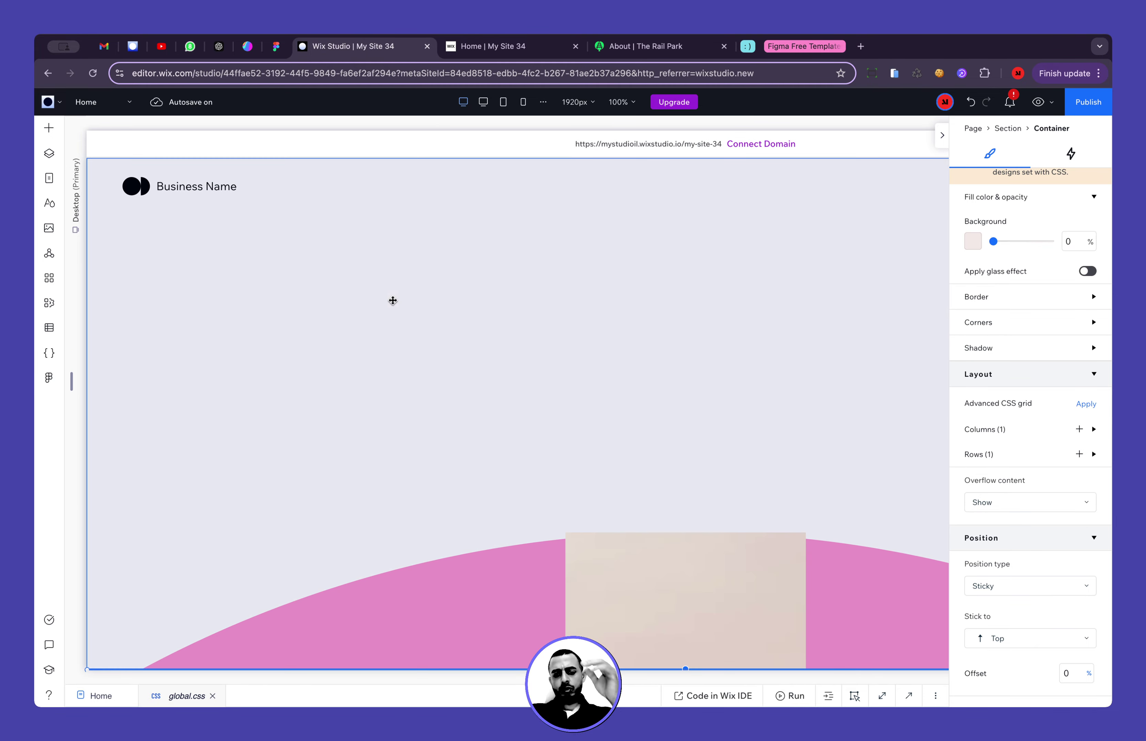
click(222, 318)
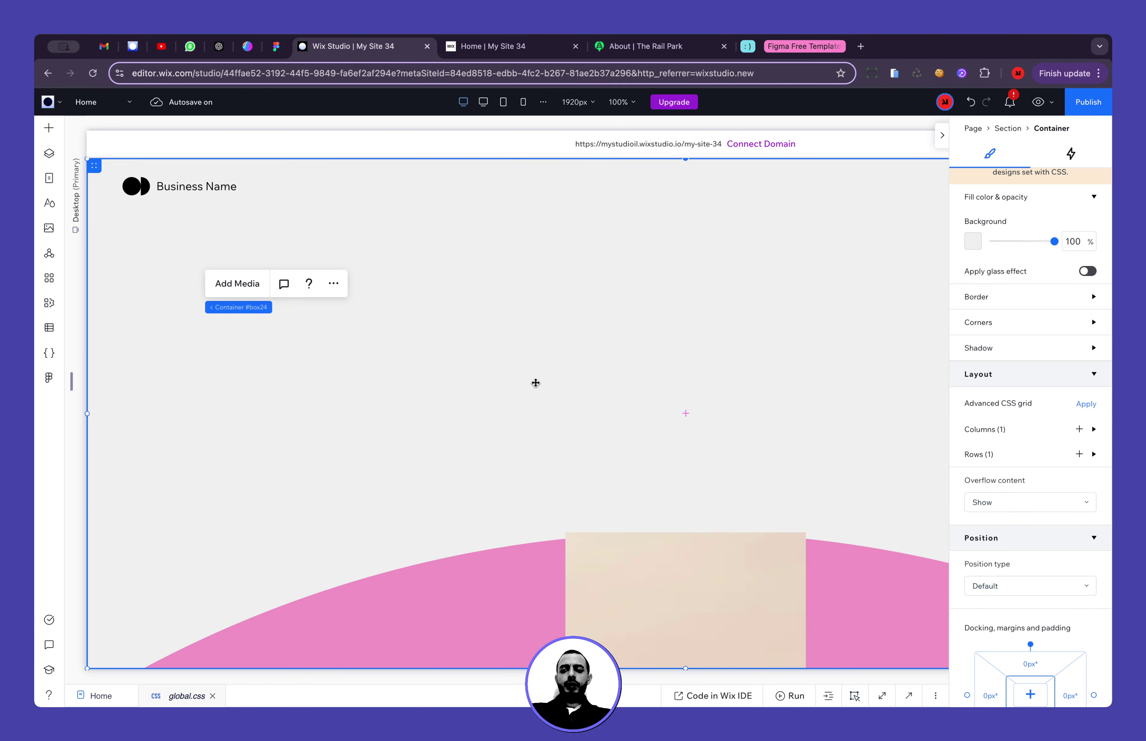
scroll(617, 409, down, 3)
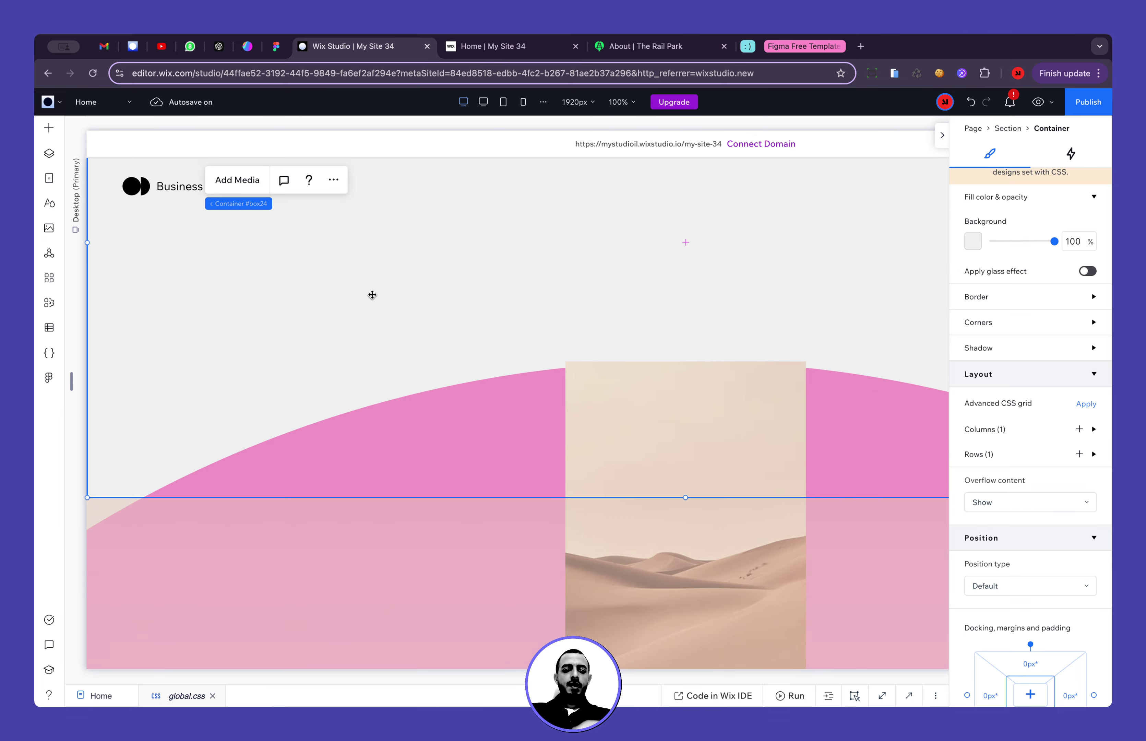
Check on the published site how the image circle rotates while scrolling, and return to the editor
click(485, 46)
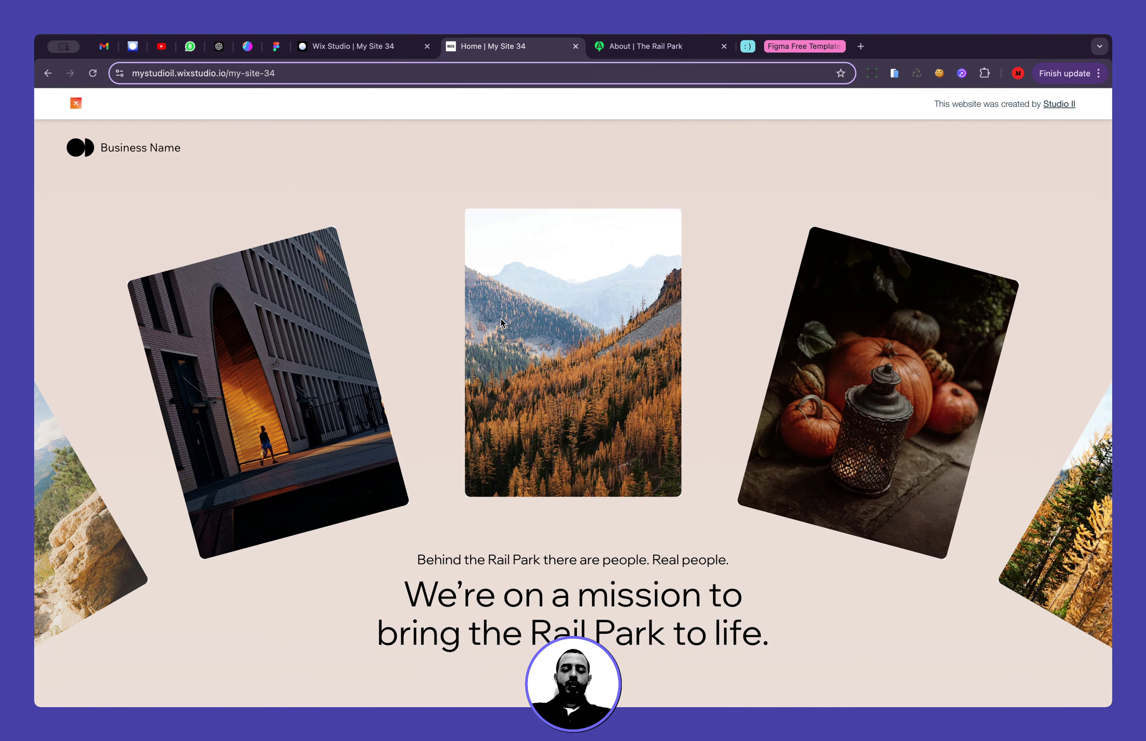
scroll(501, 321, down, 10)
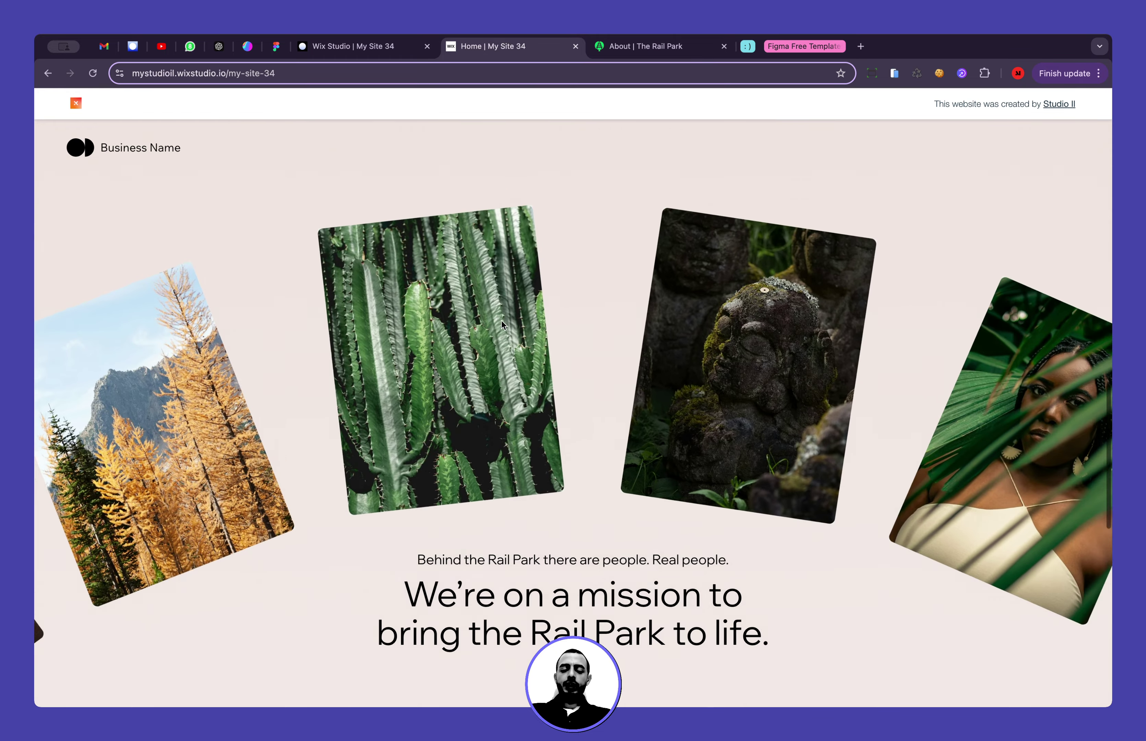
scroll(501, 320, up, 10)
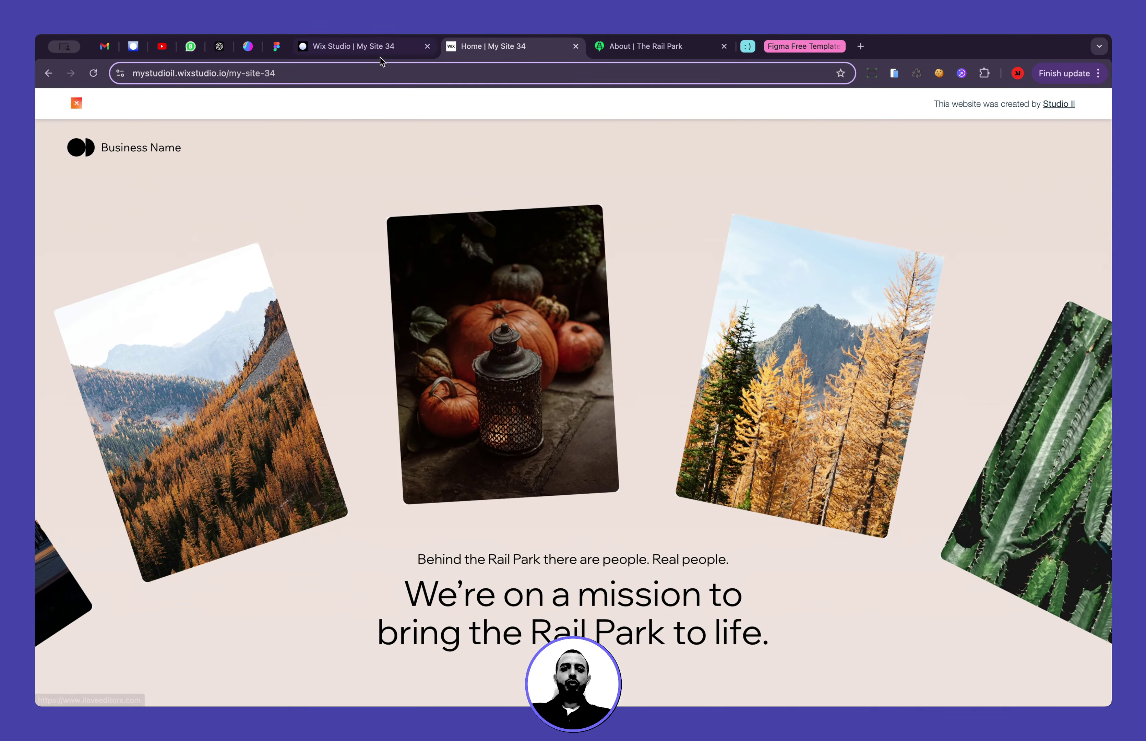
click(379, 48)
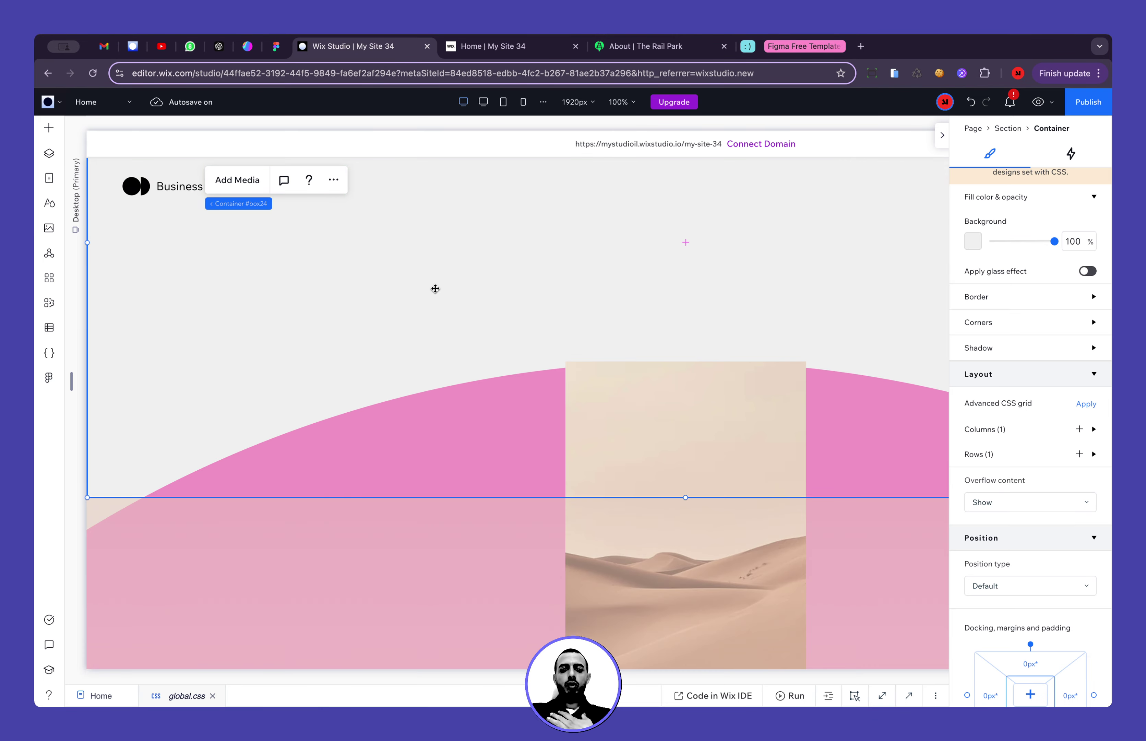
Inspect the animation and effect settings of a circle item, the Circle container and the first section
scroll(231, 332, up, 2)
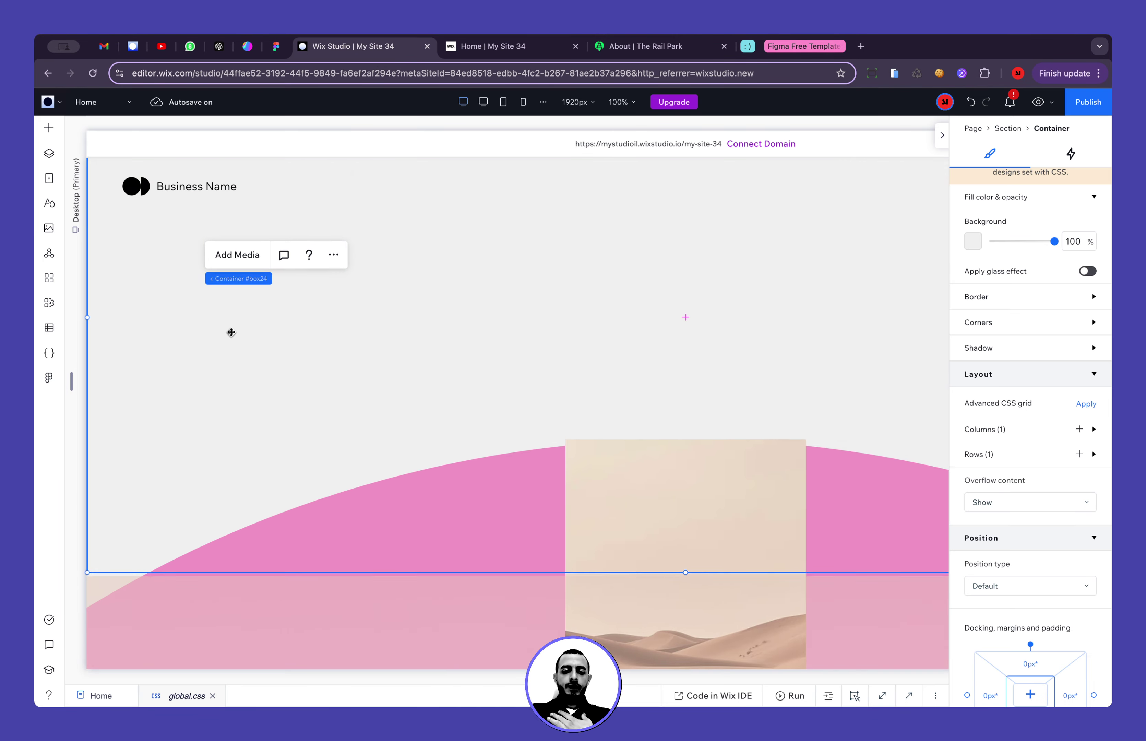
scroll(231, 332, up, 1)
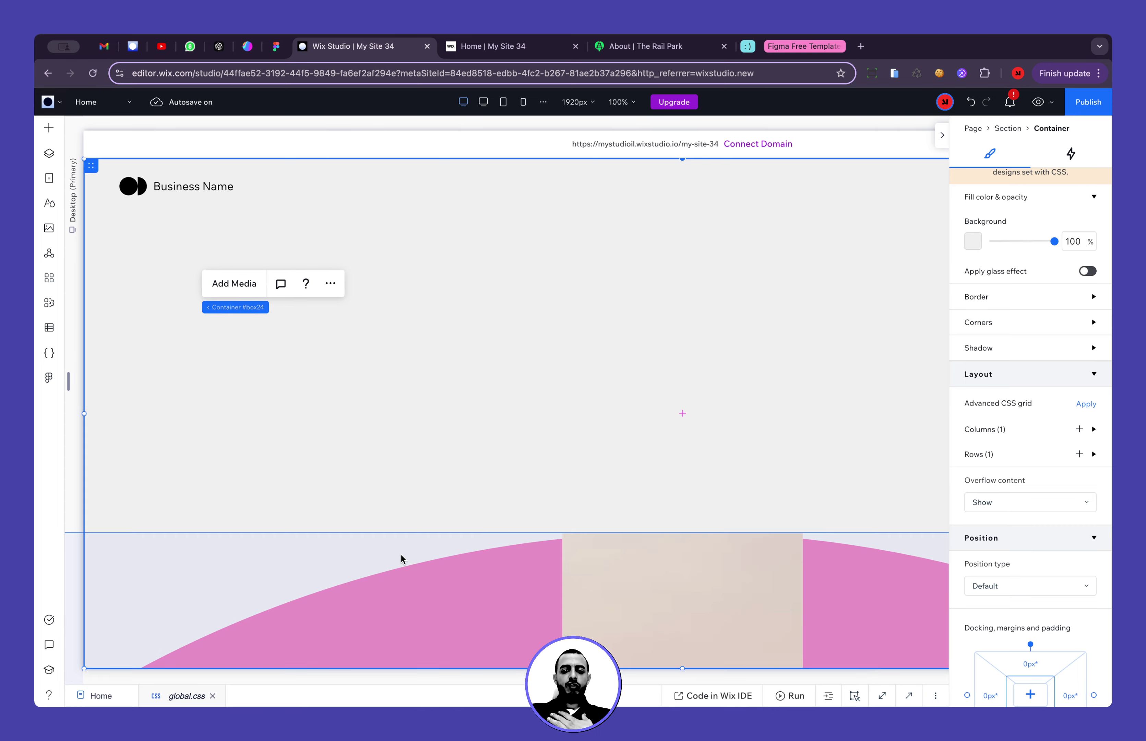
scroll(402, 557, down, 2)
click(404, 453)
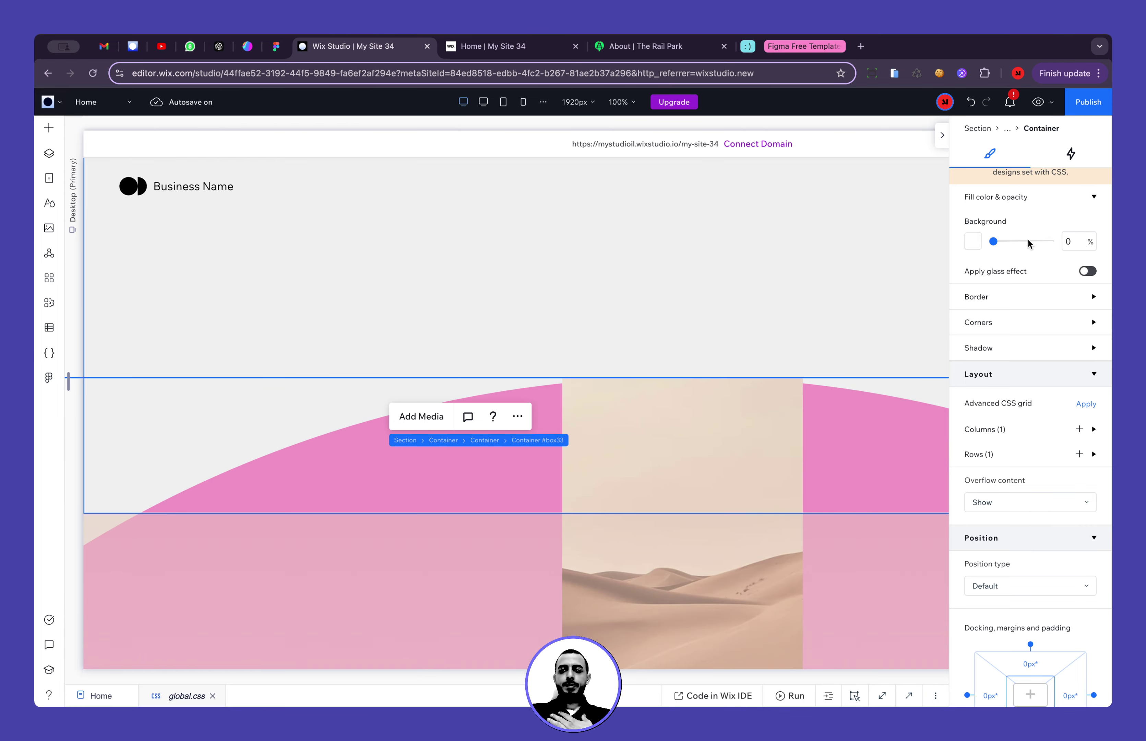
click(1071, 154)
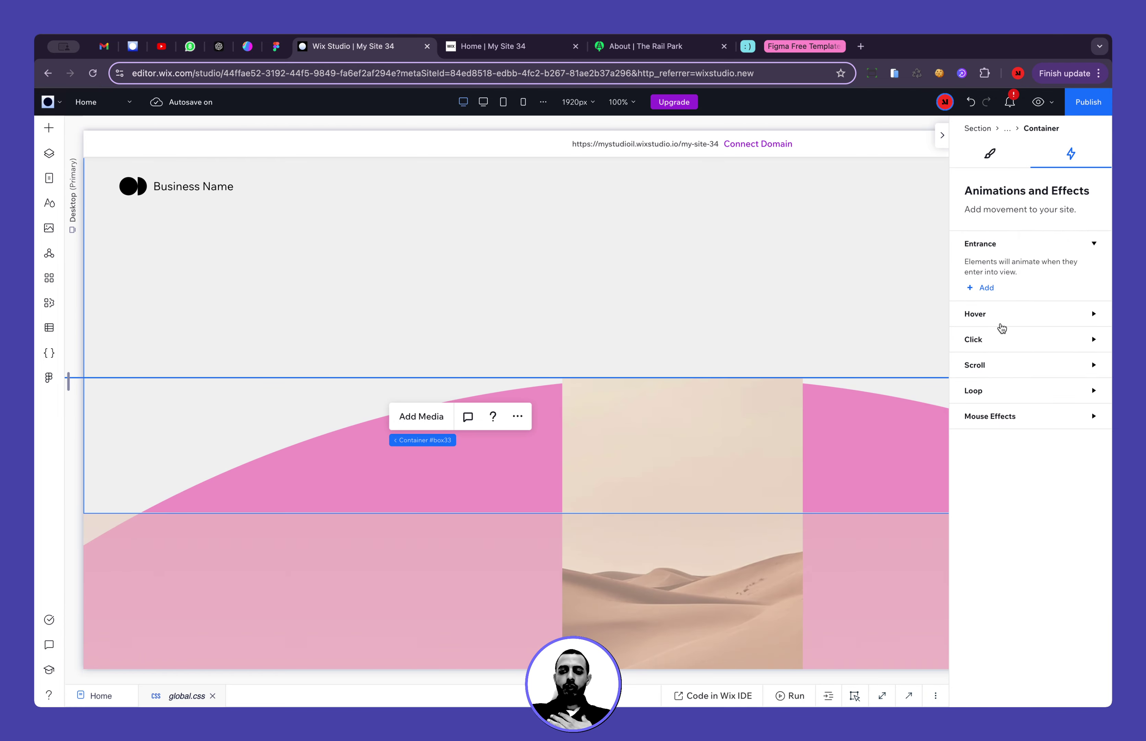
click(49, 153)
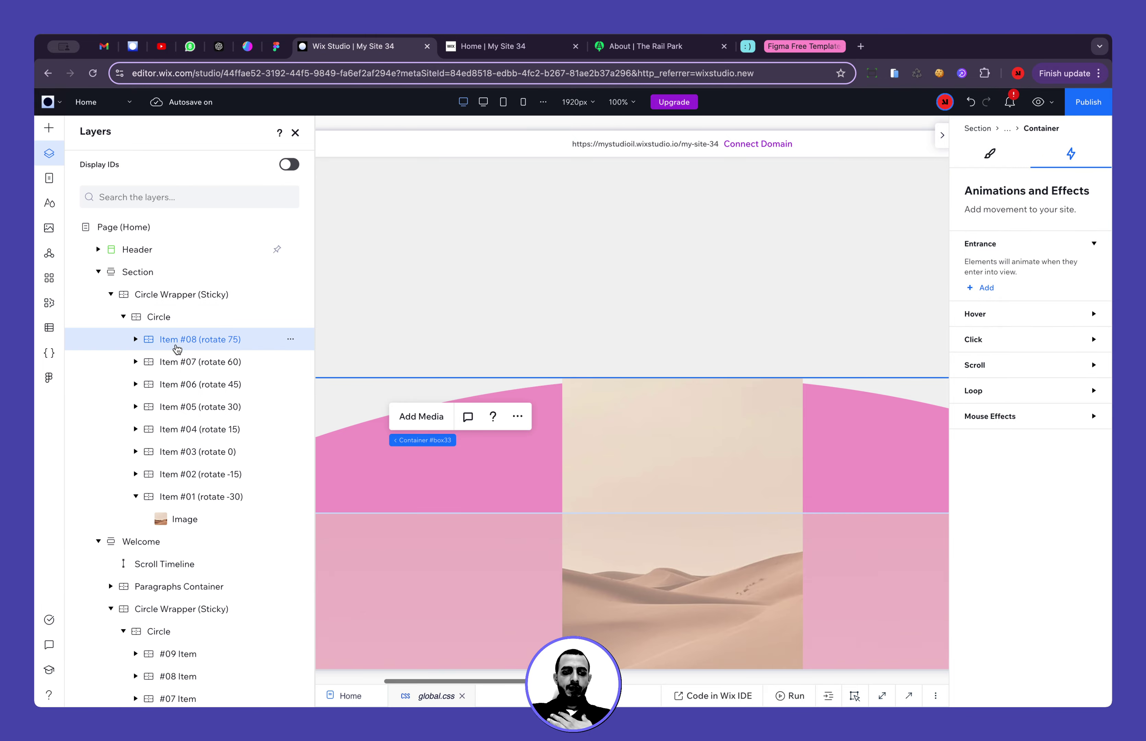
click(156, 322)
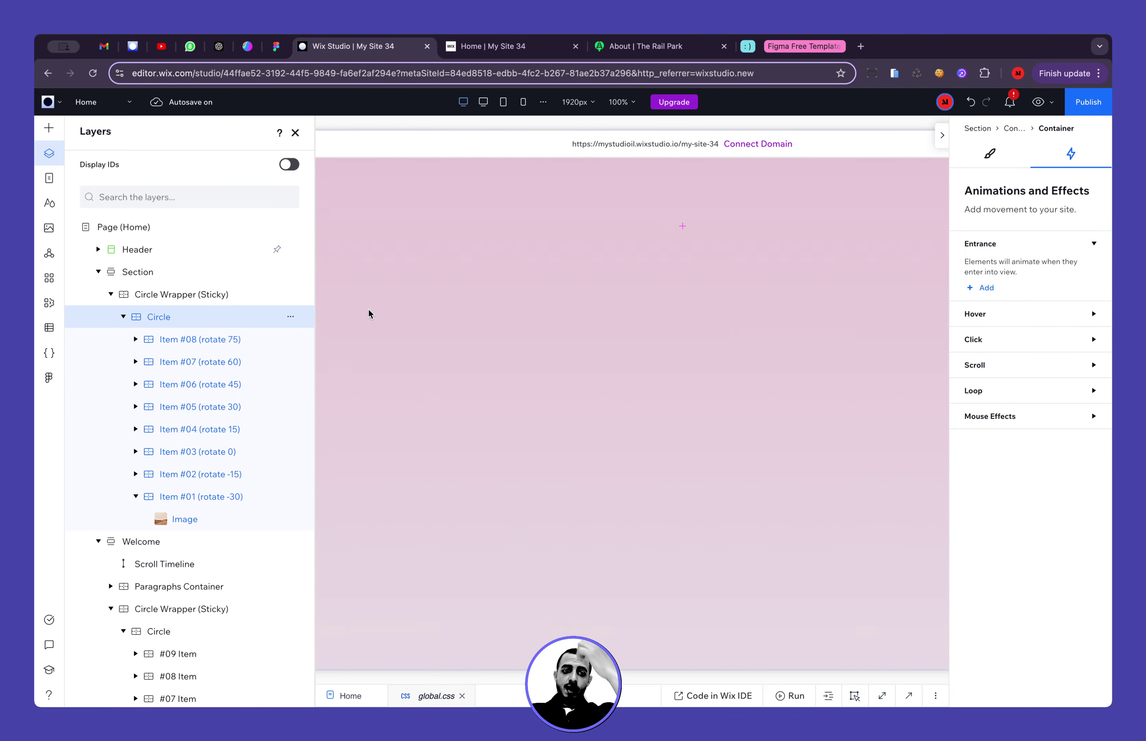
click(196, 277)
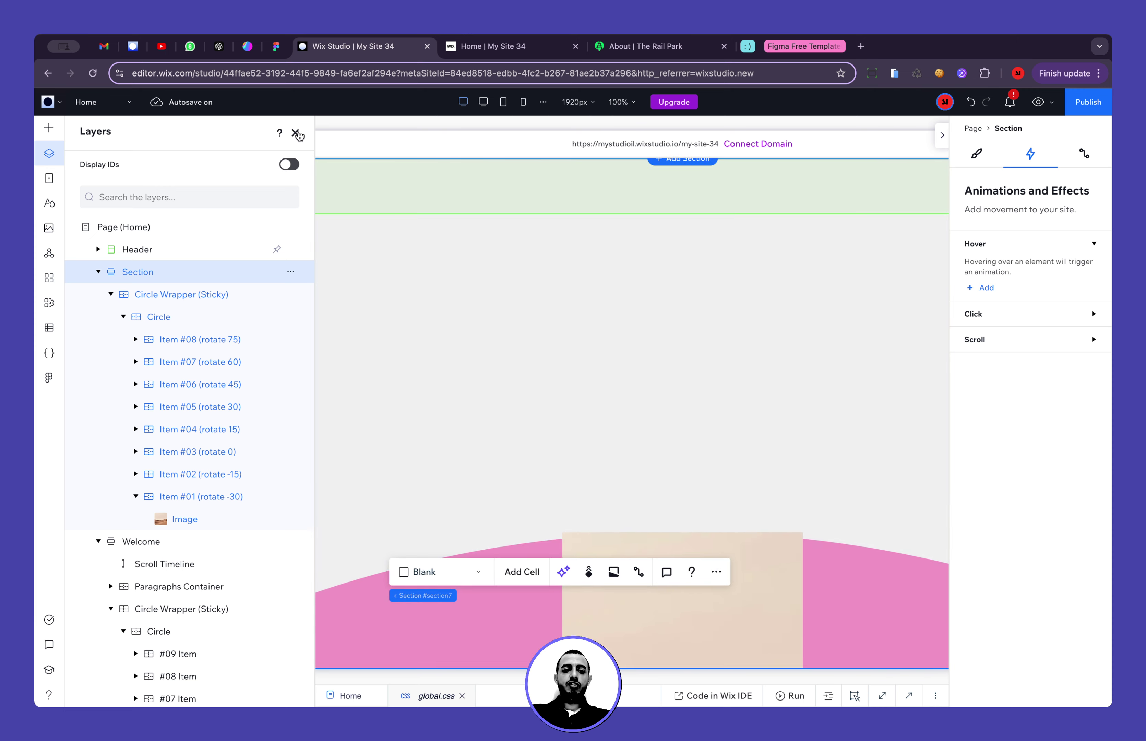
Examine on the published site how scrolling down and back up drives the circle's rotation in both directions
click(522, 48)
scroll(496, 204, down, 5)
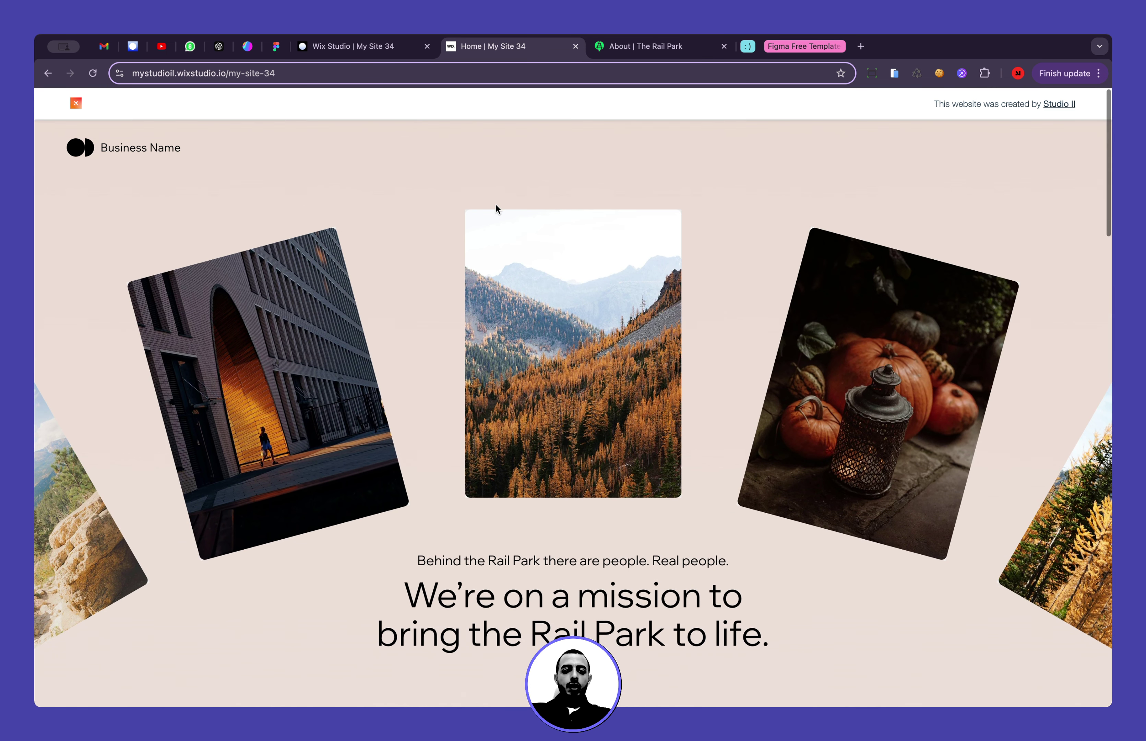
scroll(168, 660, down, 5)
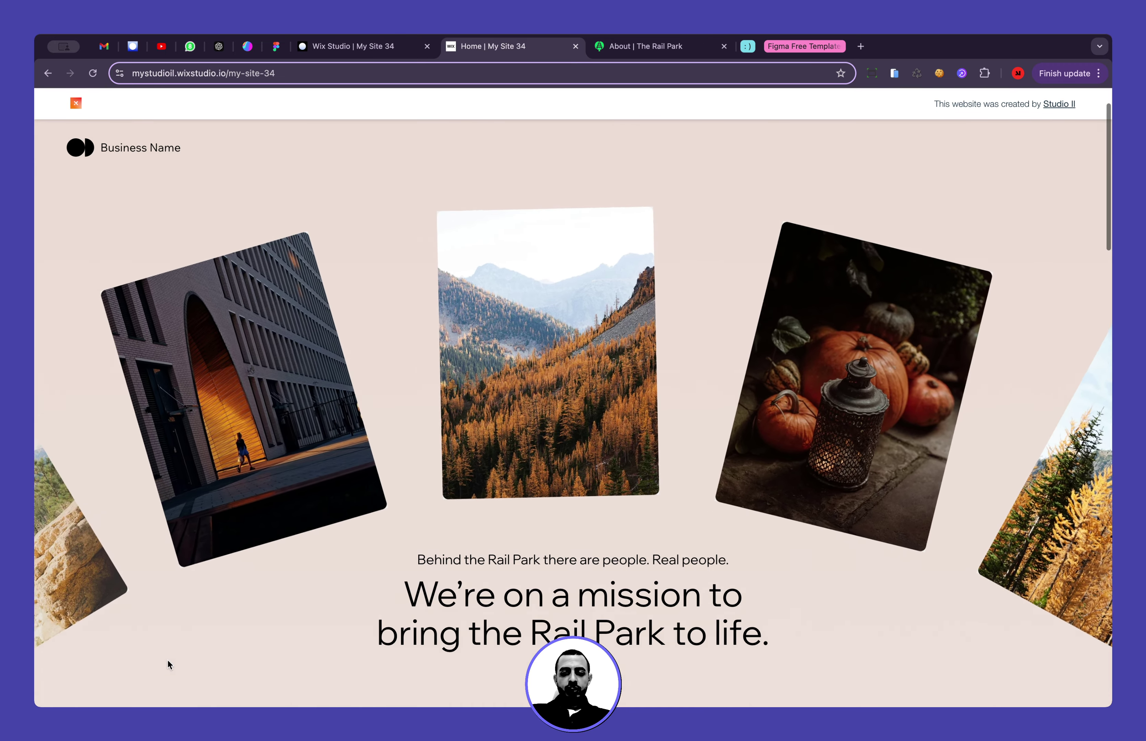
scroll(168, 660, up, 6)
scroll(167, 661, down, 6)
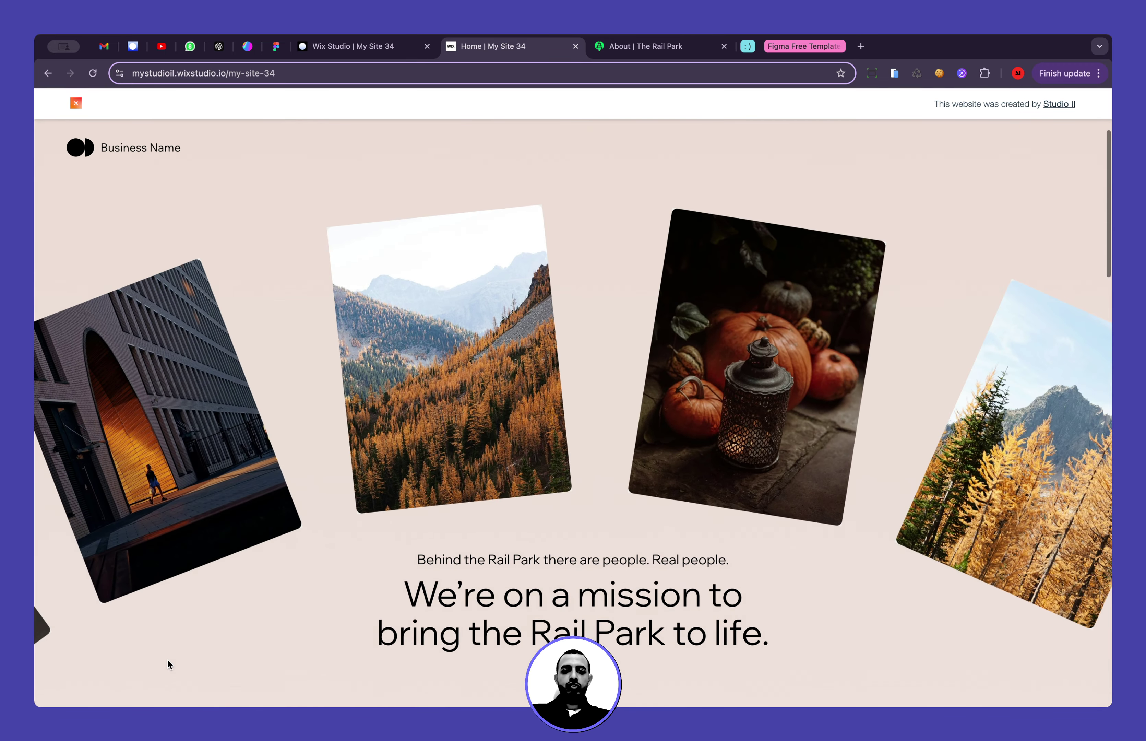
scroll(168, 660, up, 6)
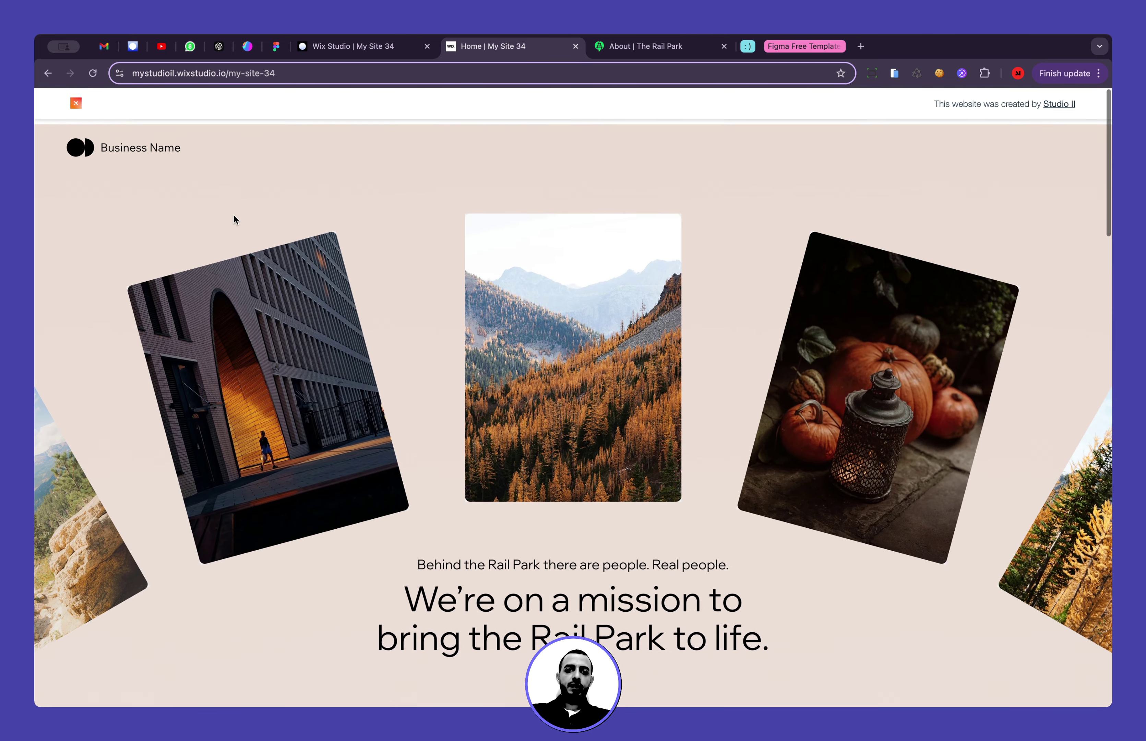
Switch back to the editor and add a vertical line to the first section
click(341, 51)
click(48, 127)
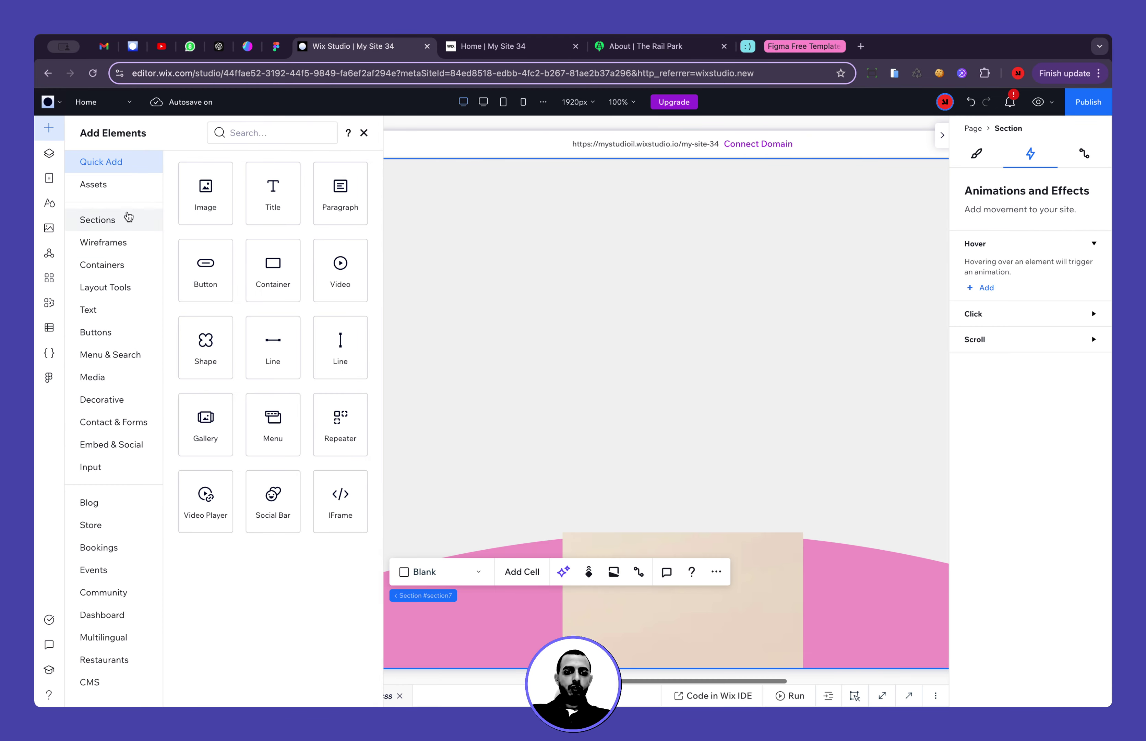
click(337, 355)
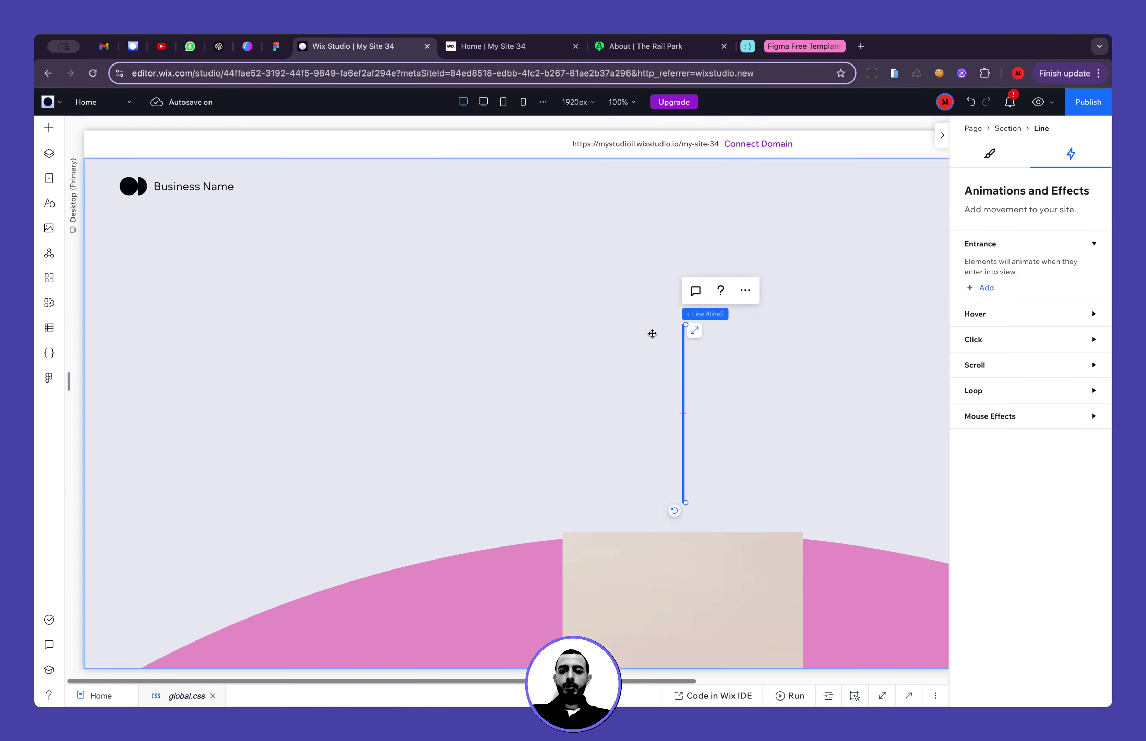
Rename the new line layer as Rotate Circle Timeline
click(49, 154)
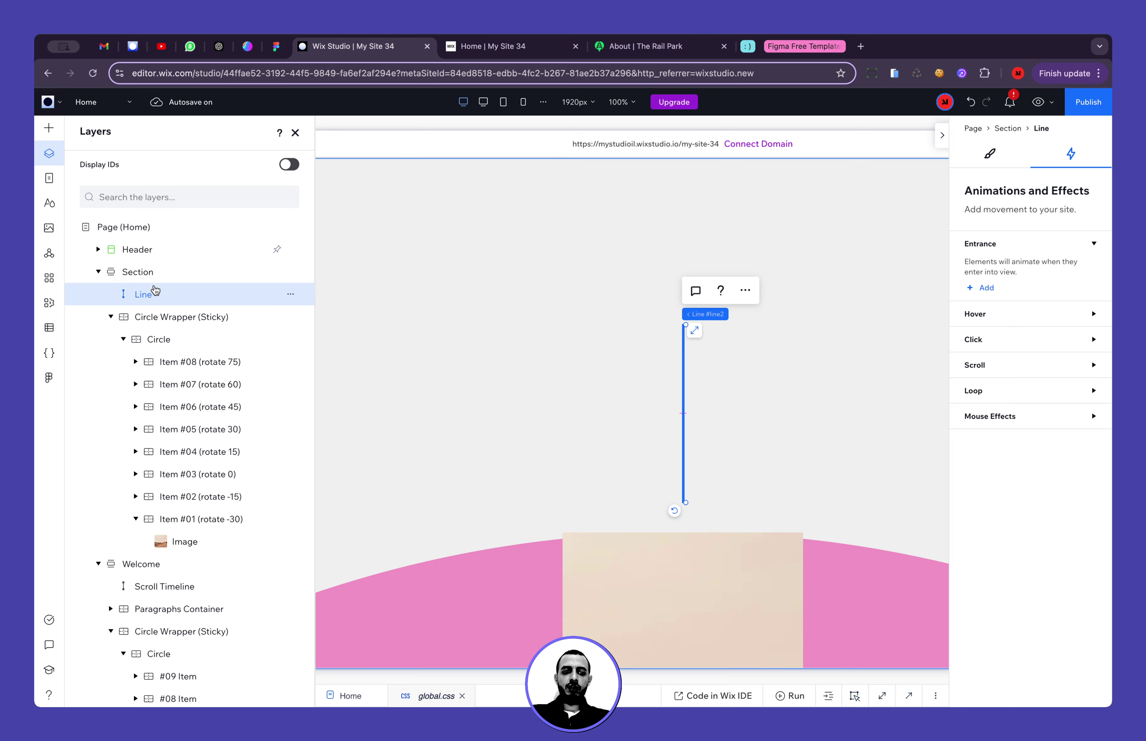
double_click(140, 295)
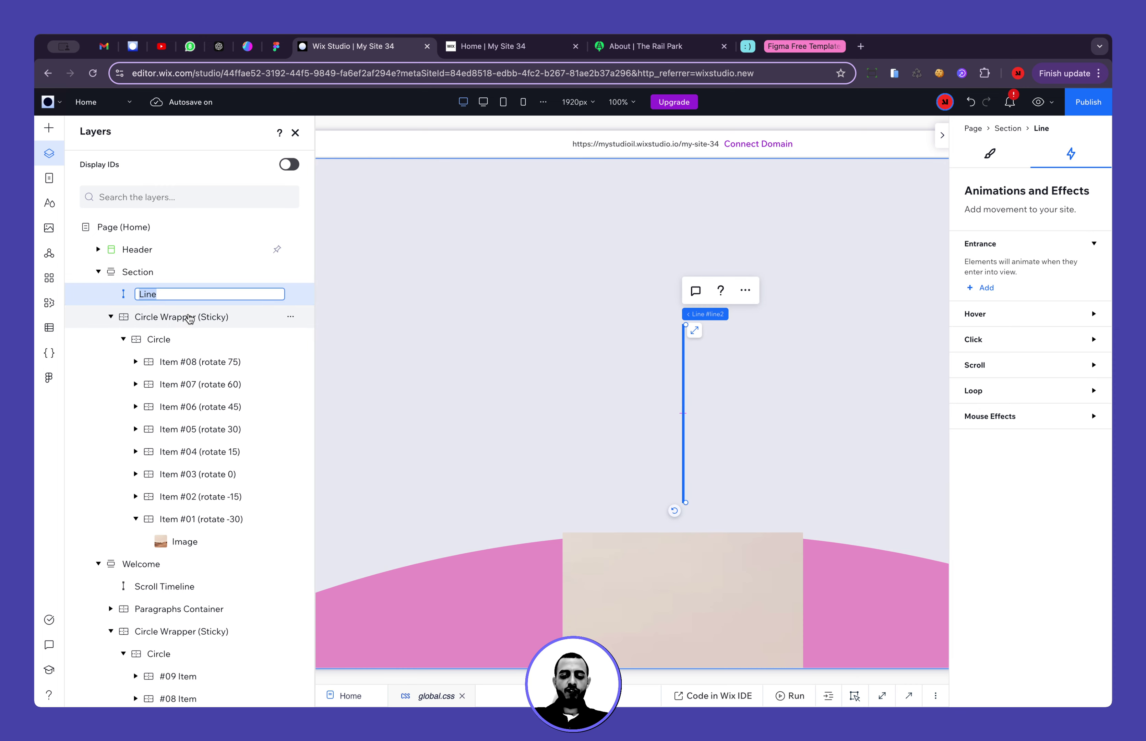
text(Timel)
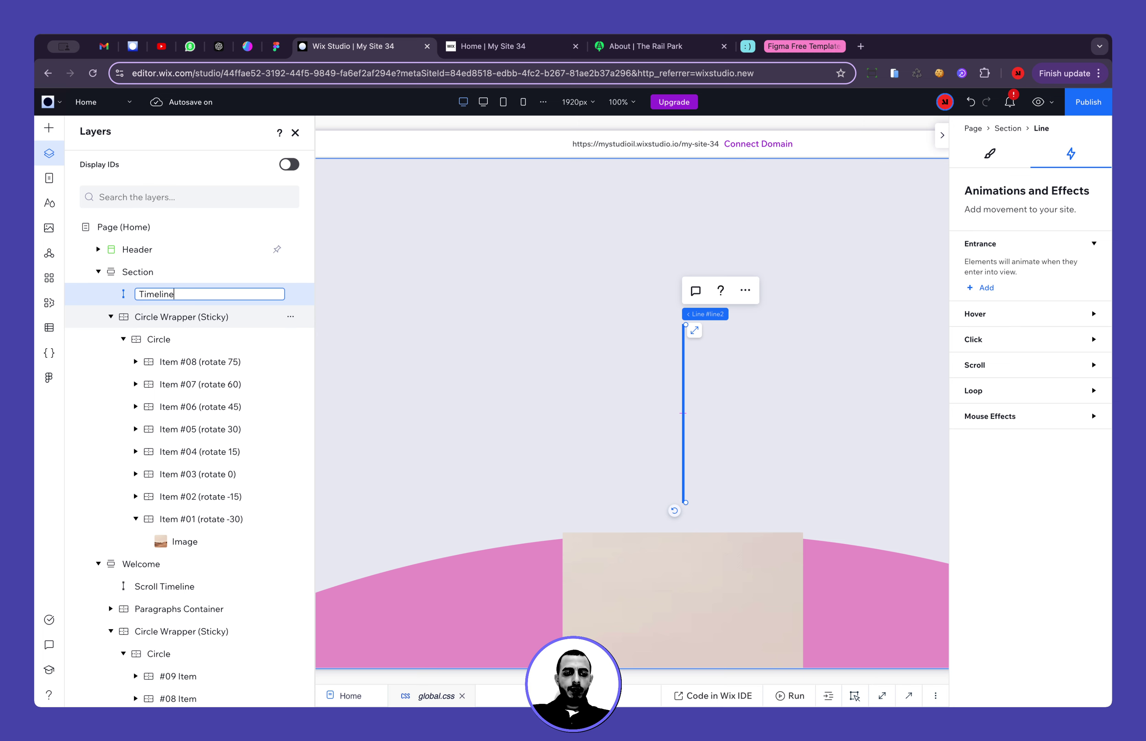
text(Rotate Ci)
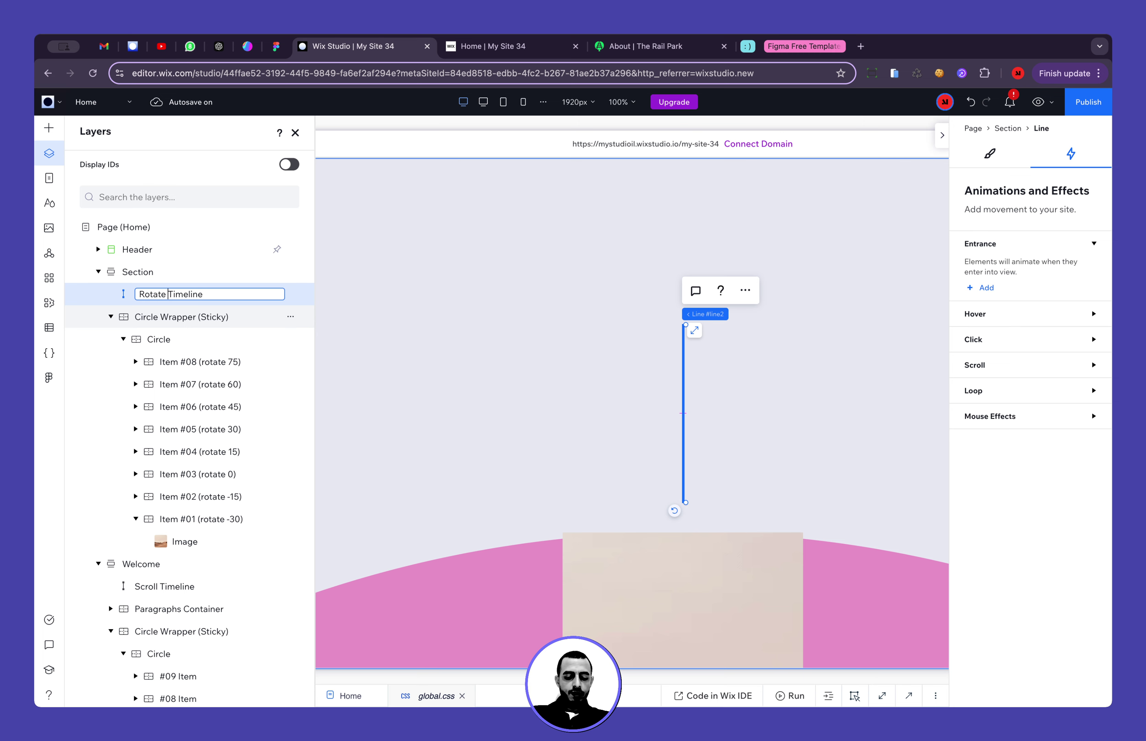
text(rcle)
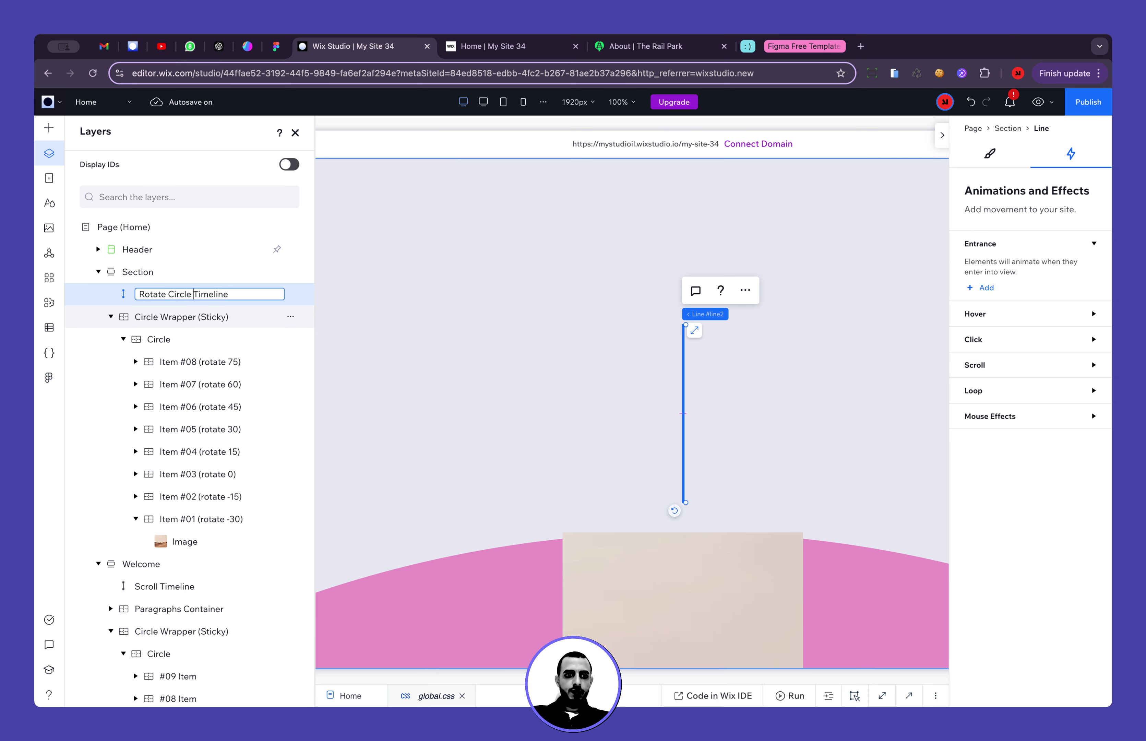
key(Return)
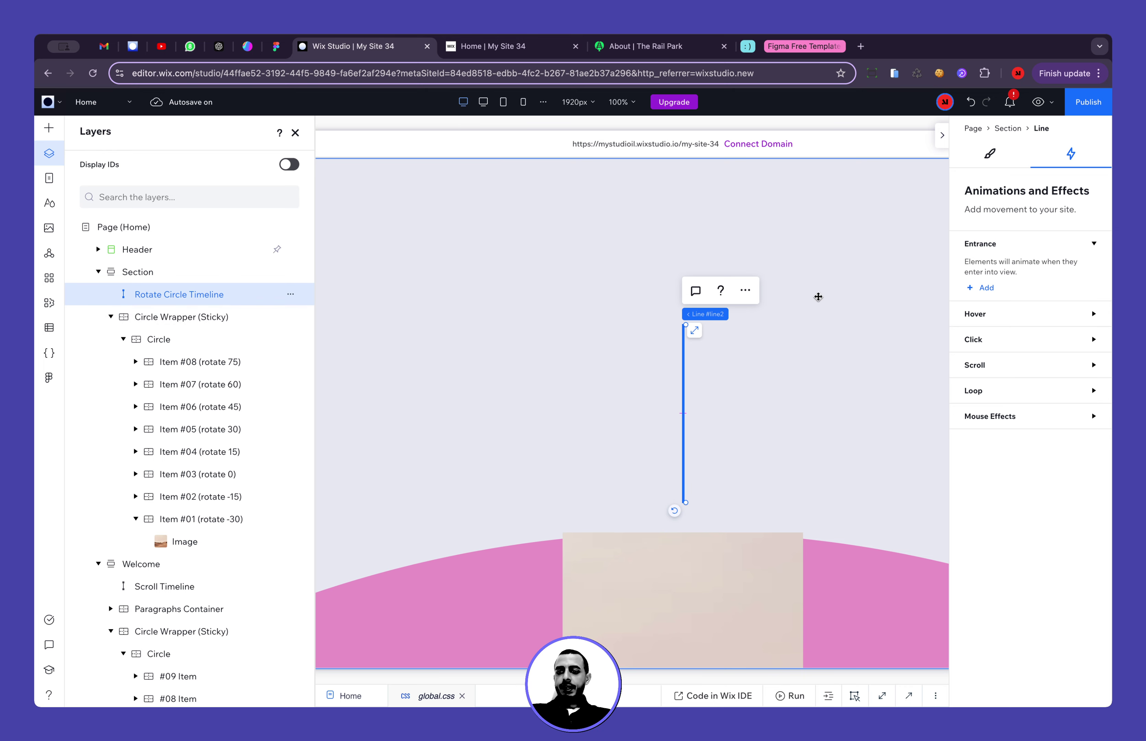
Set the Rotate Circle Timeline line's width to 15 px and its height to 100 vh
click(990, 154)
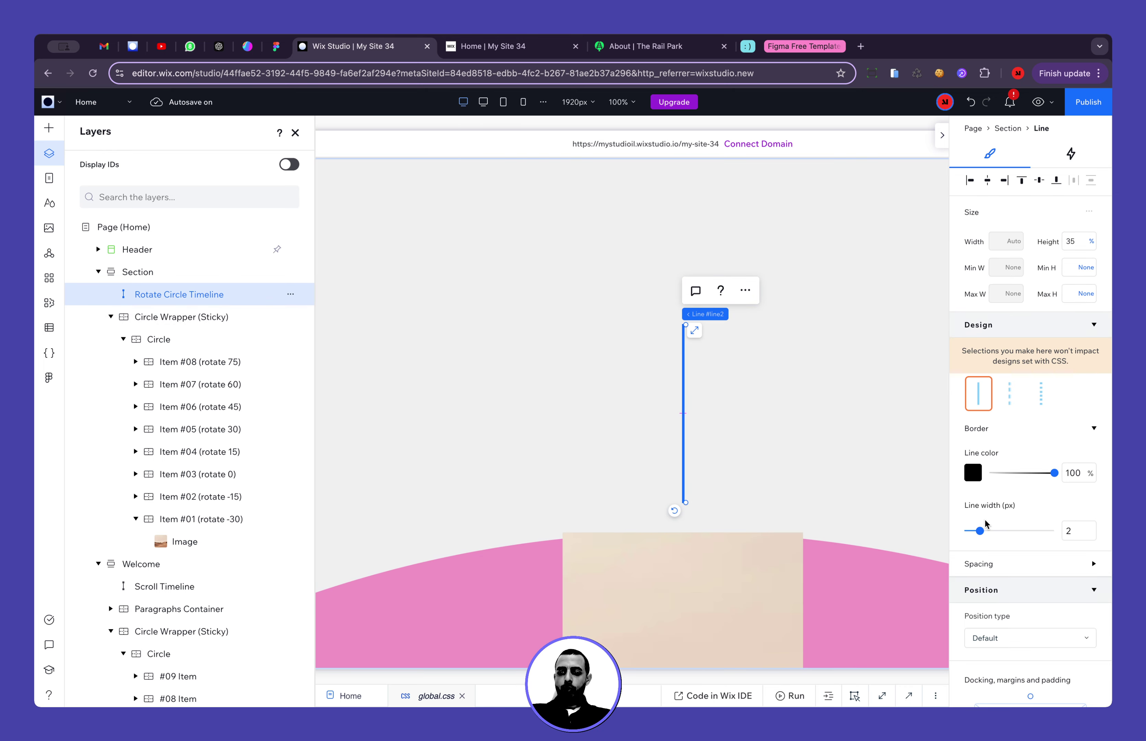
drag(981, 530, 1102, 532)
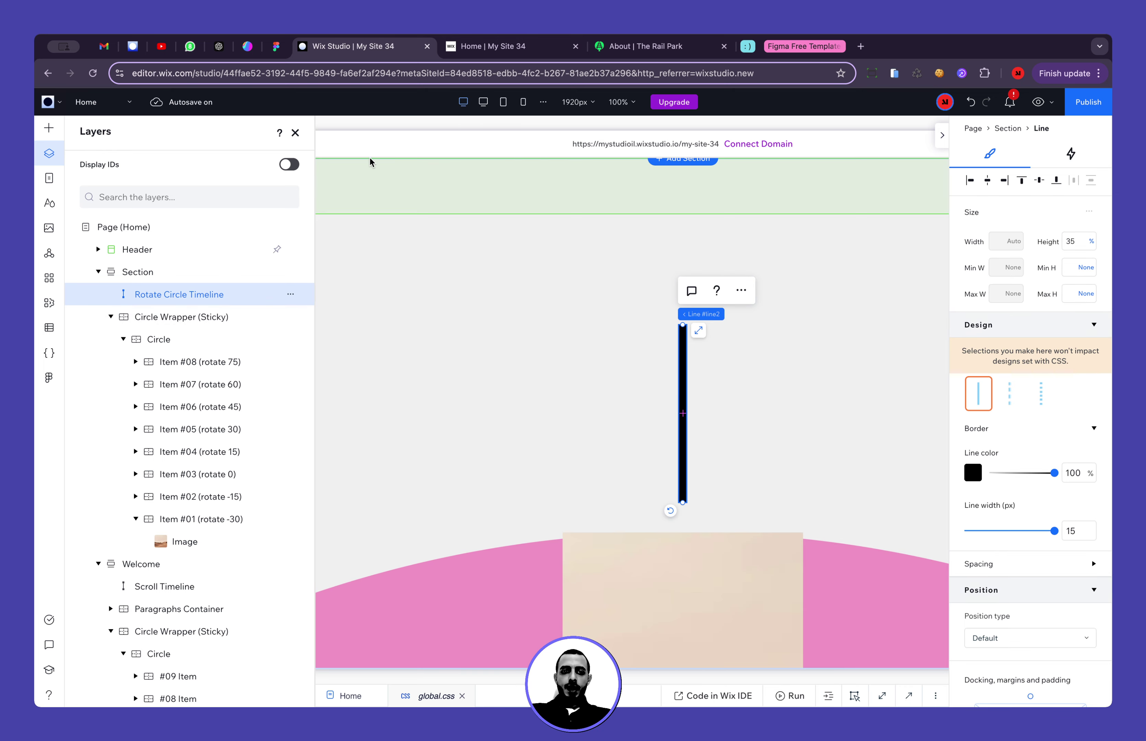
click(296, 132)
click(1080, 243)
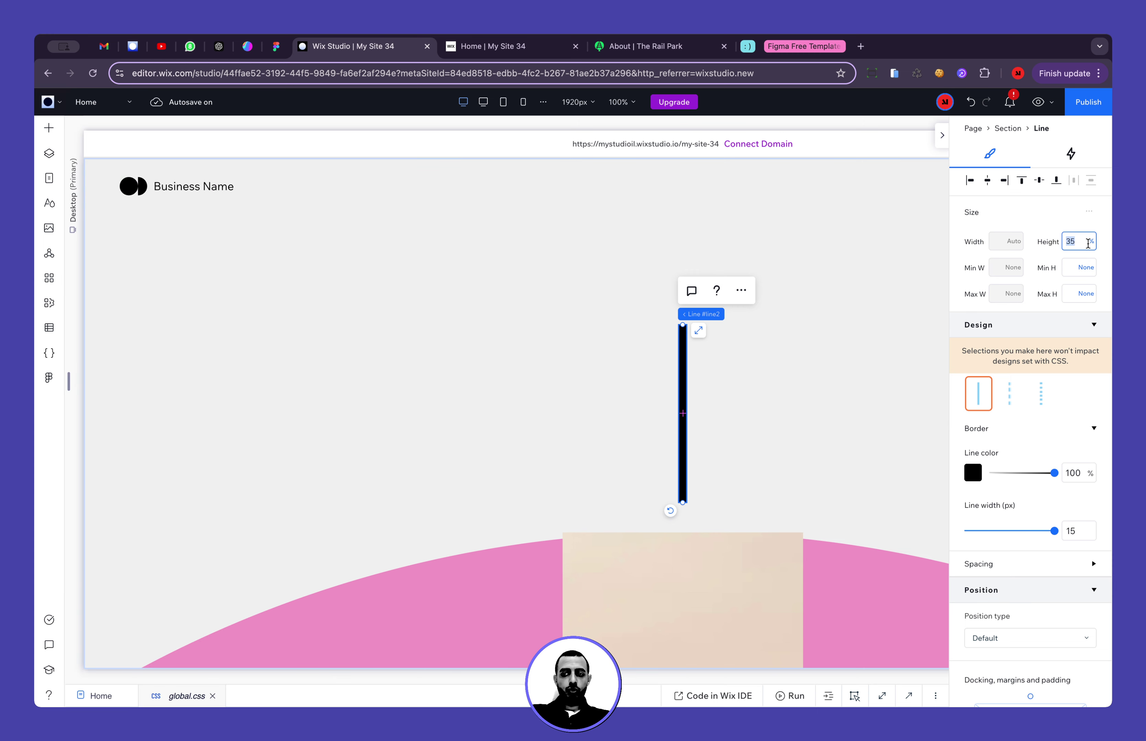
text(100v)
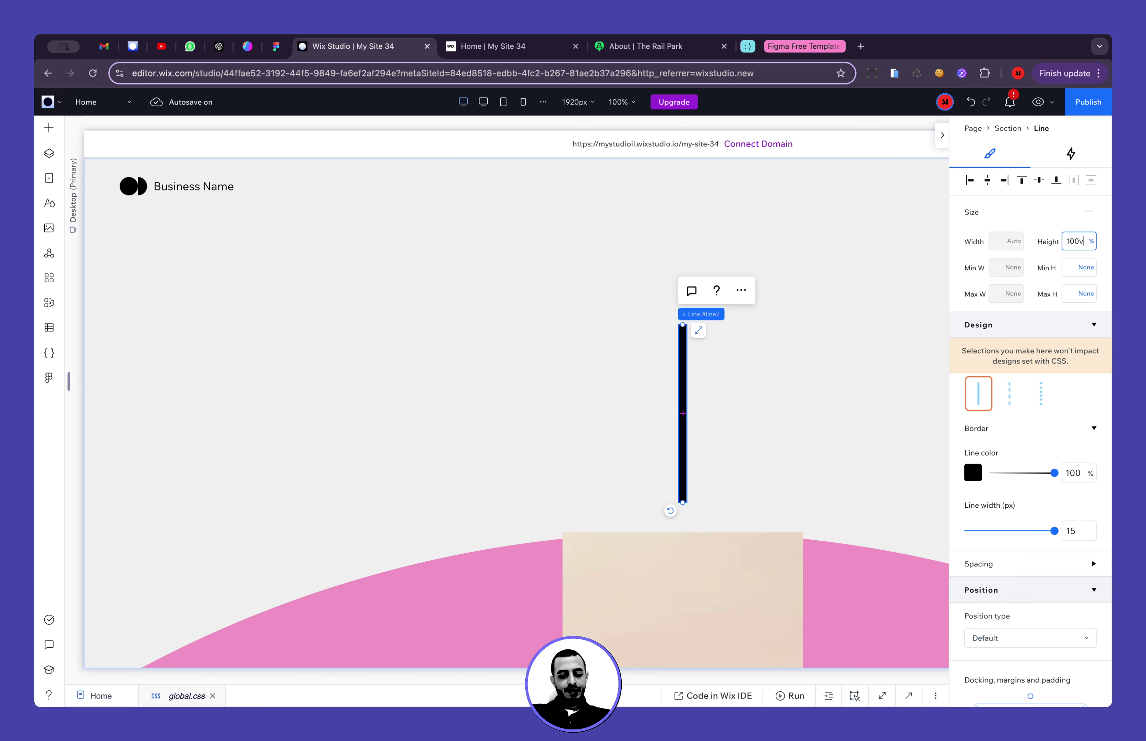
text(h)
key(Return)
Review on the published site how far the circle rotates over the scroll distance, and return to its start
click(492, 46)
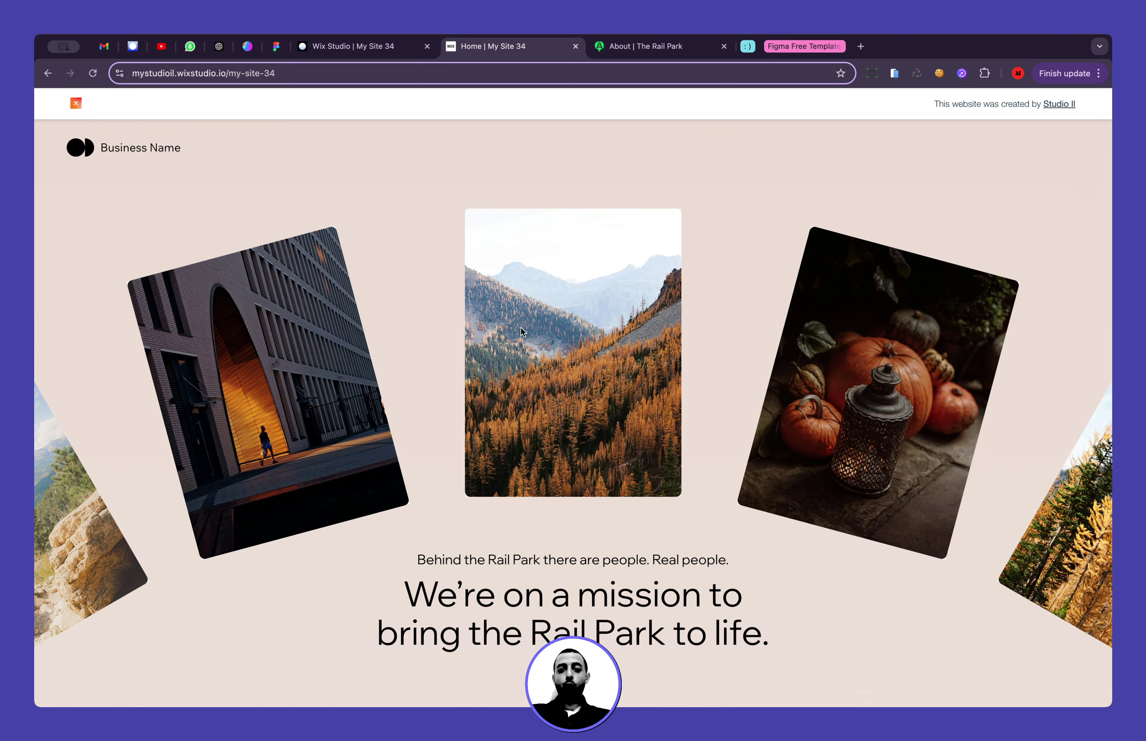
scroll(520, 328, down, 10)
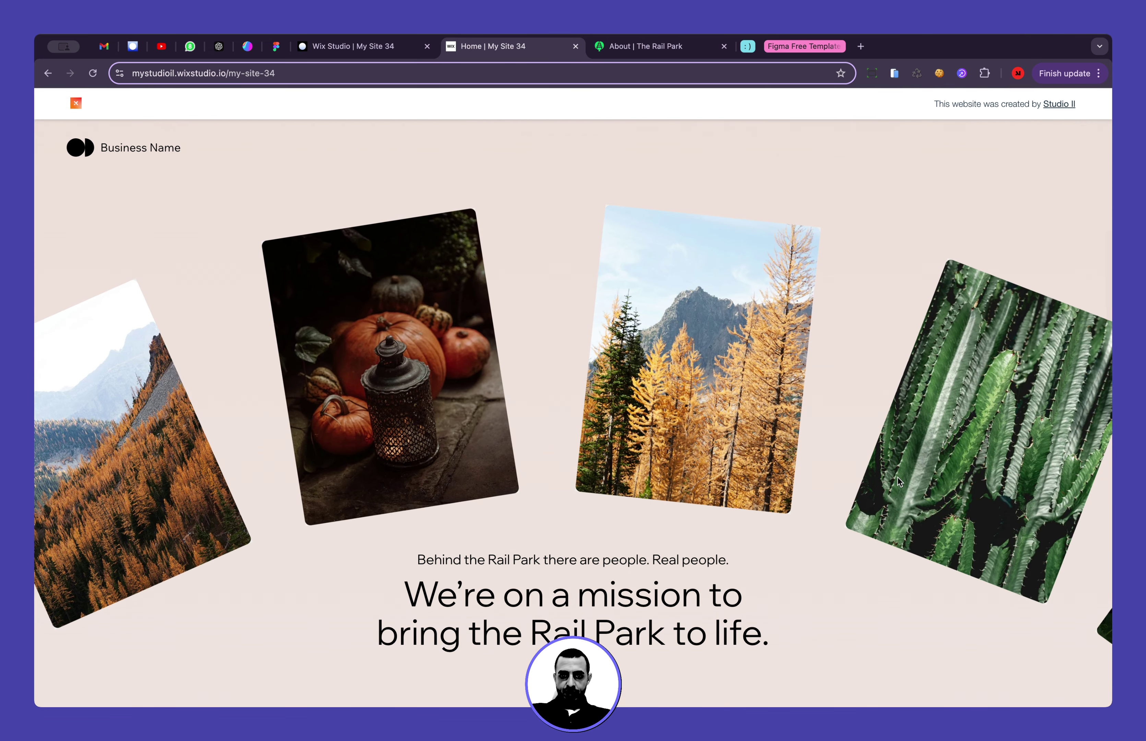
scroll(810, 464, down, 9)
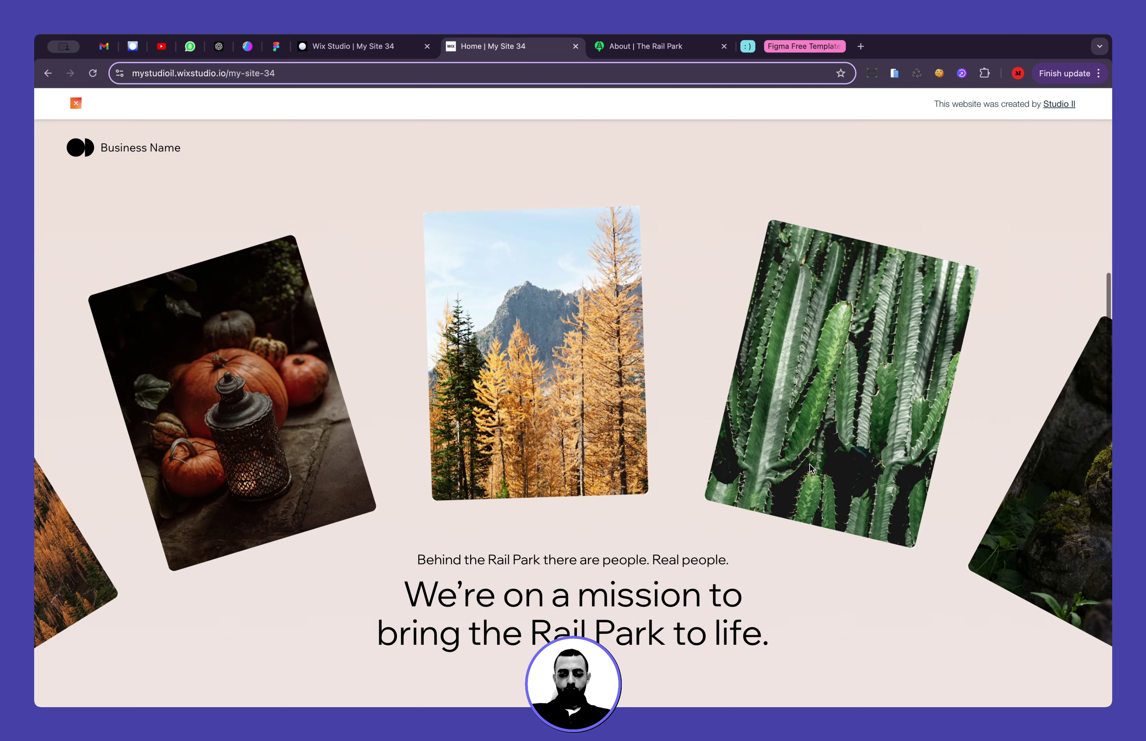
scroll(811, 464, up, 11)
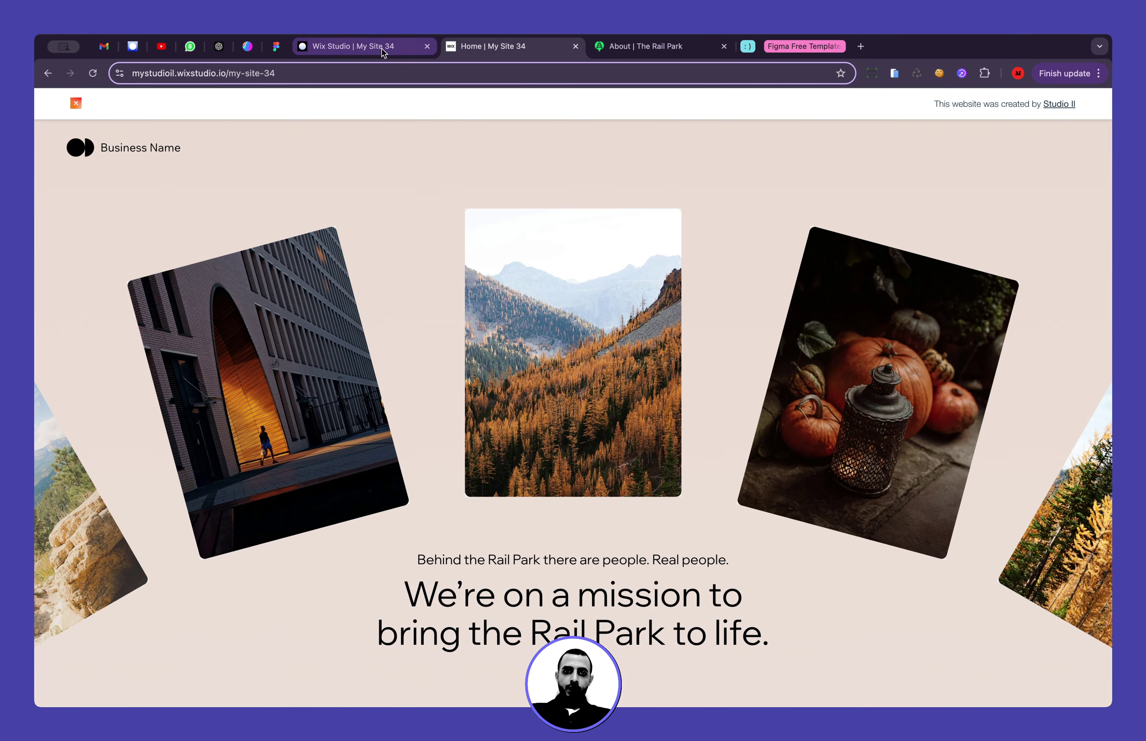
Switch back to the editor and dock the Rotate Circle Timeline line to the top of its section
click(366, 46)
click(1077, 244)
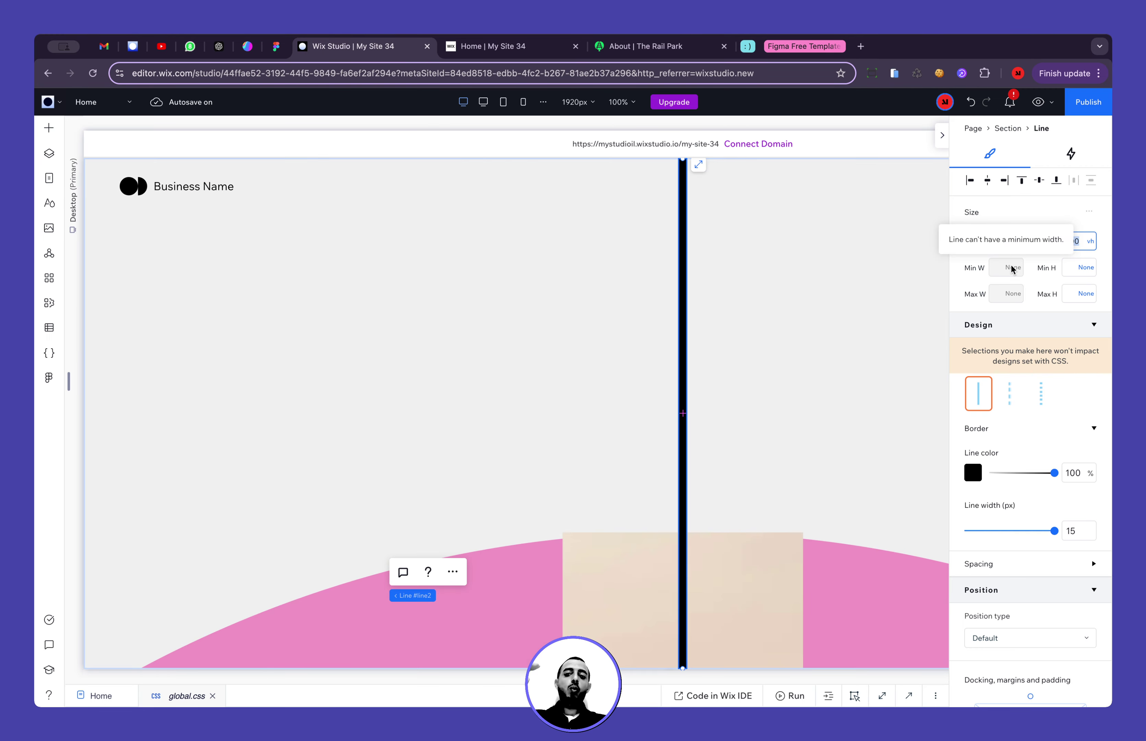
scroll(1071, 410, down, 3)
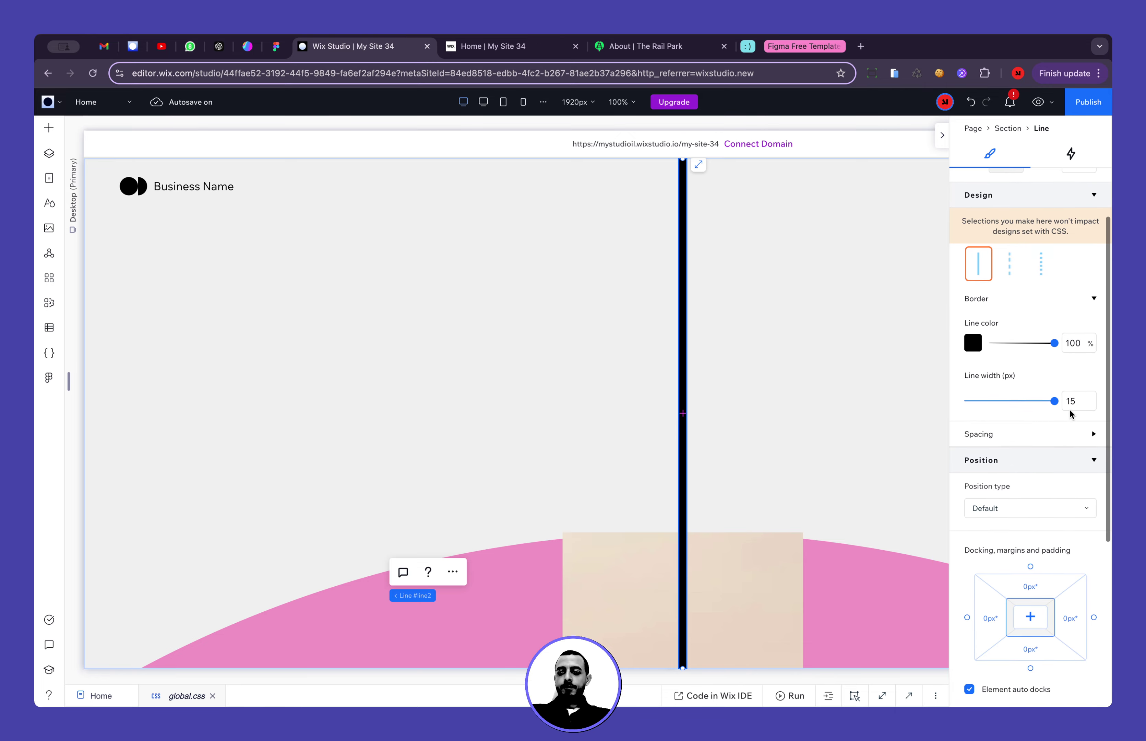
scroll(693, 365, down, 4)
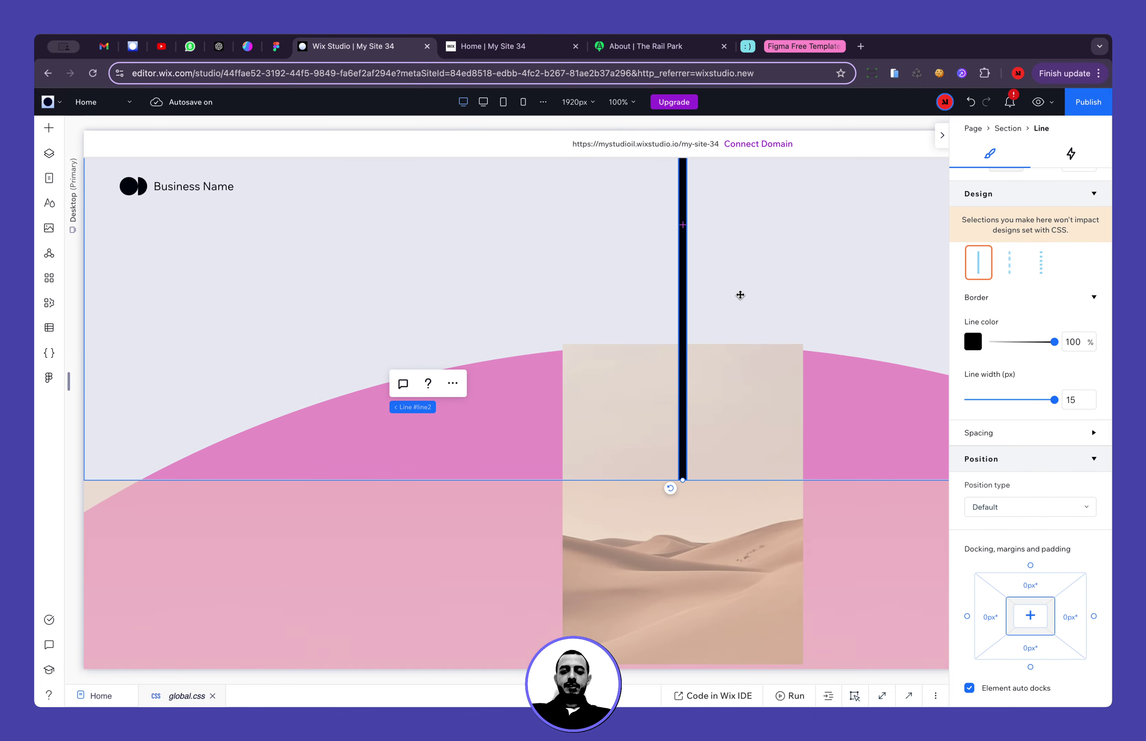
scroll(770, 337, up, 3)
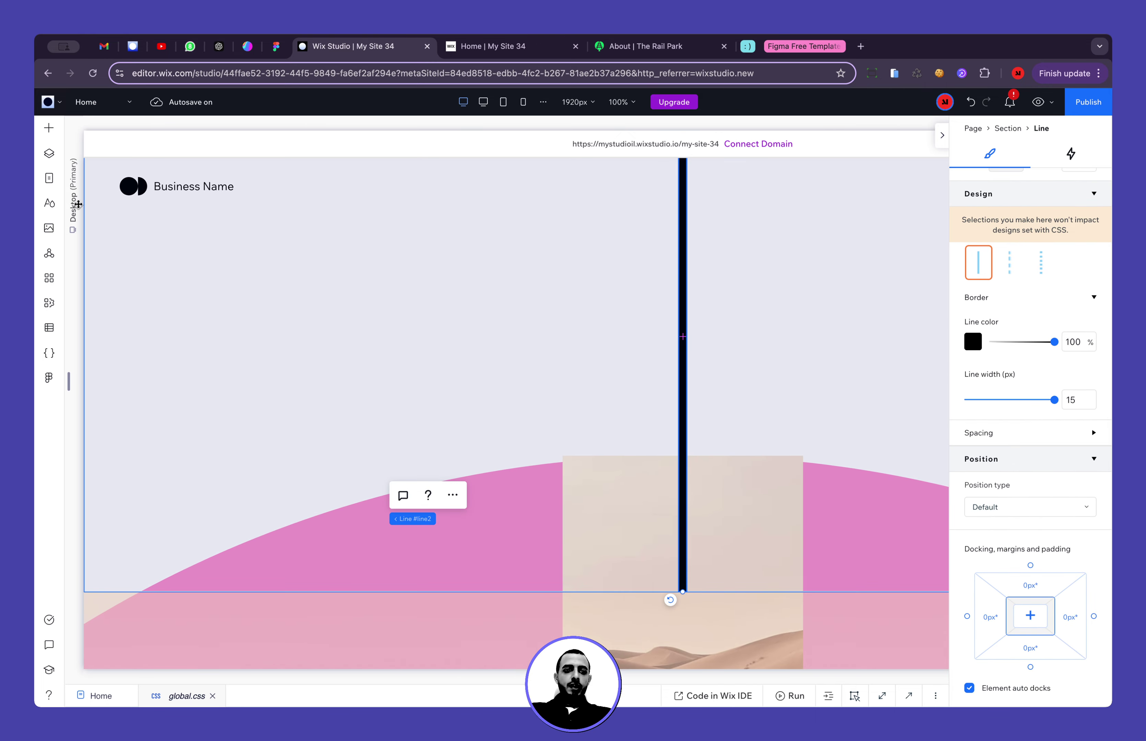
click(49, 153)
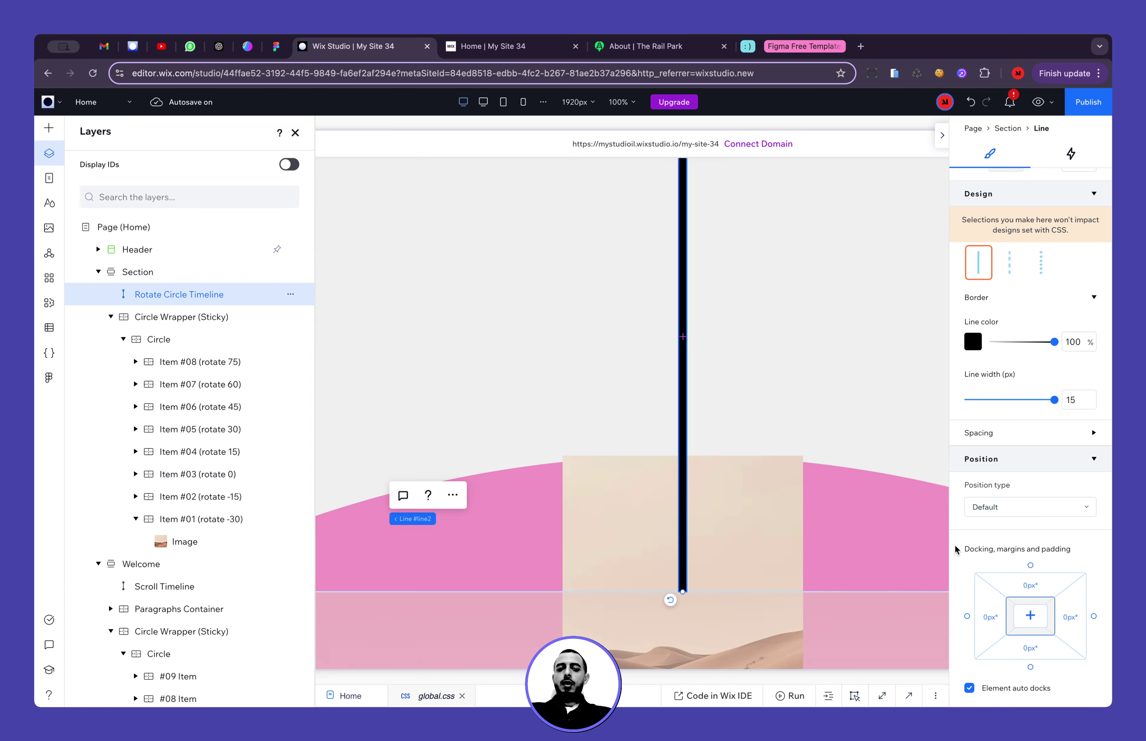
click(1030, 567)
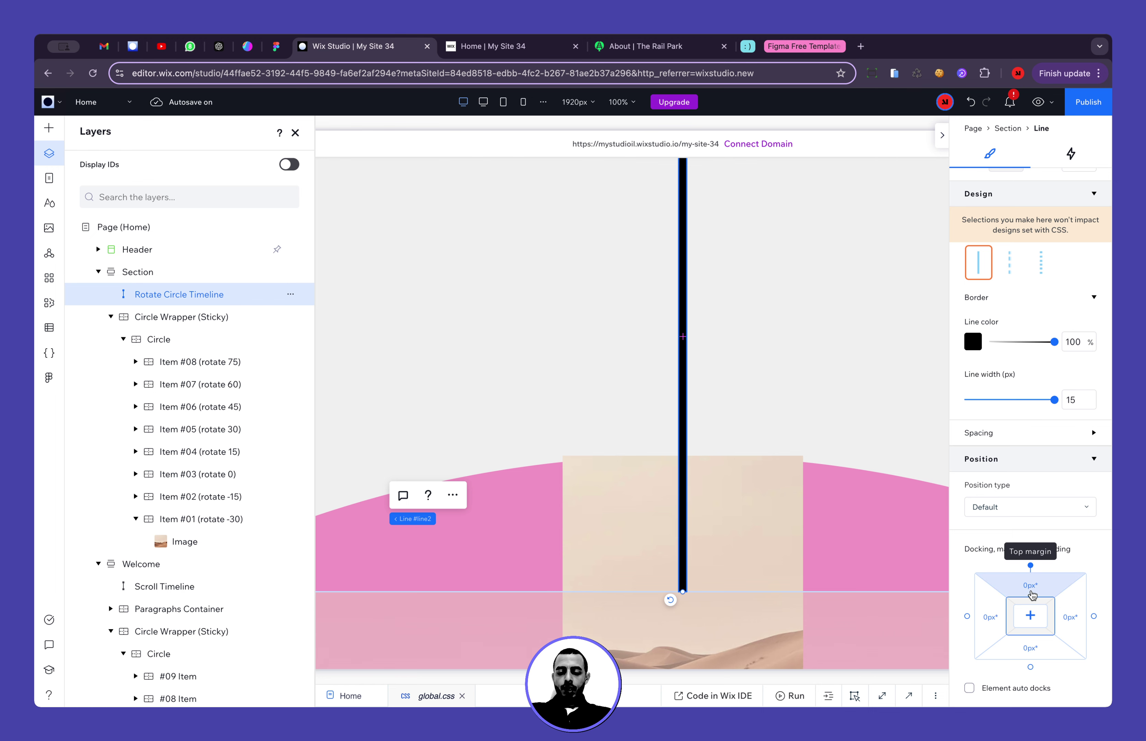
Check the circle's scroll rotation on the published site, and examine the Circle Wrapper (Sticky) and timeline line settings in the editor
click(507, 51)
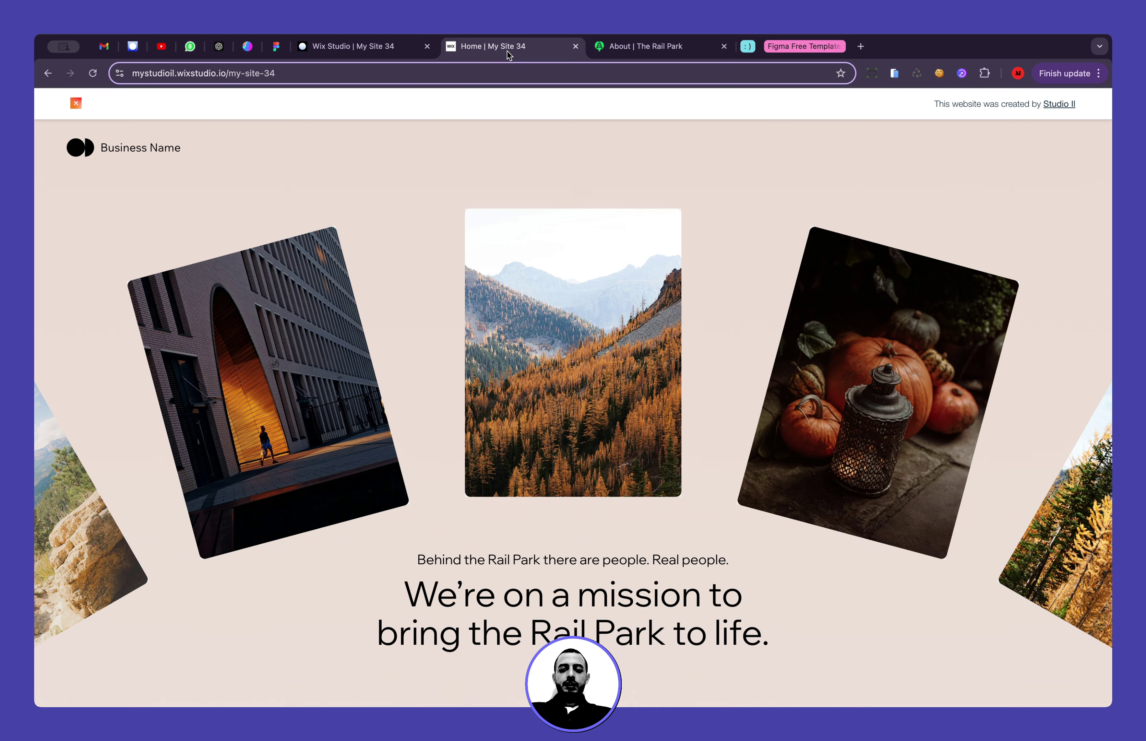
scroll(506, 423, down, 5)
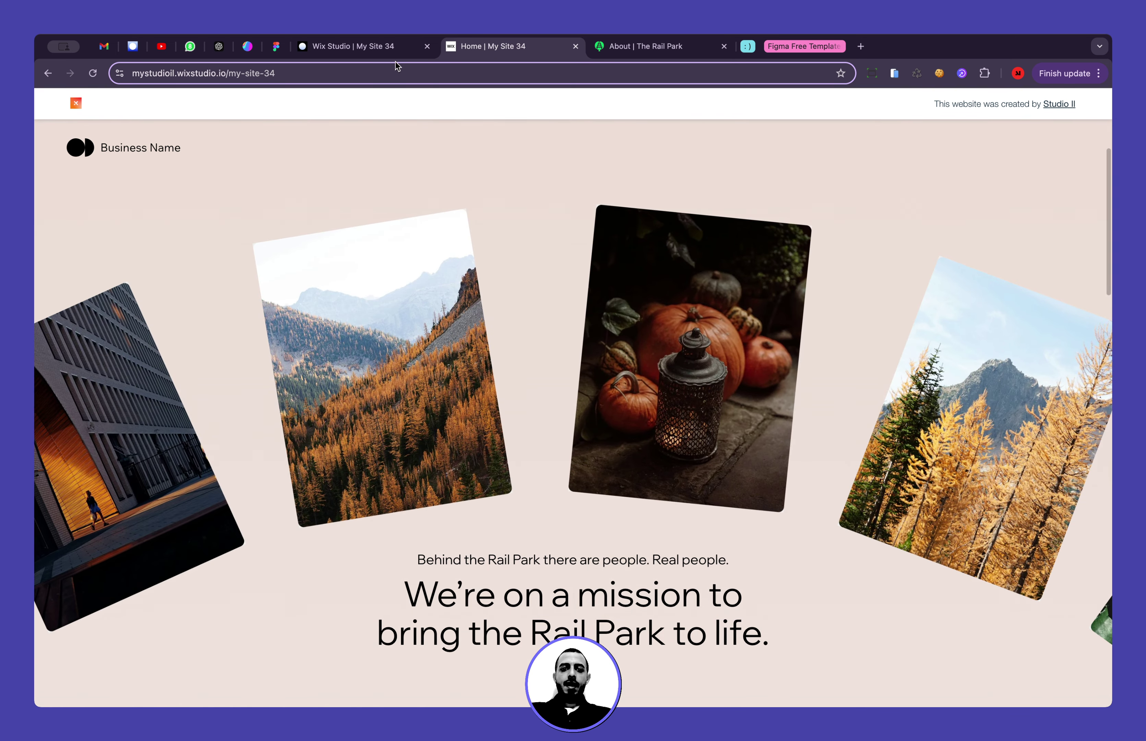
click(395, 48)
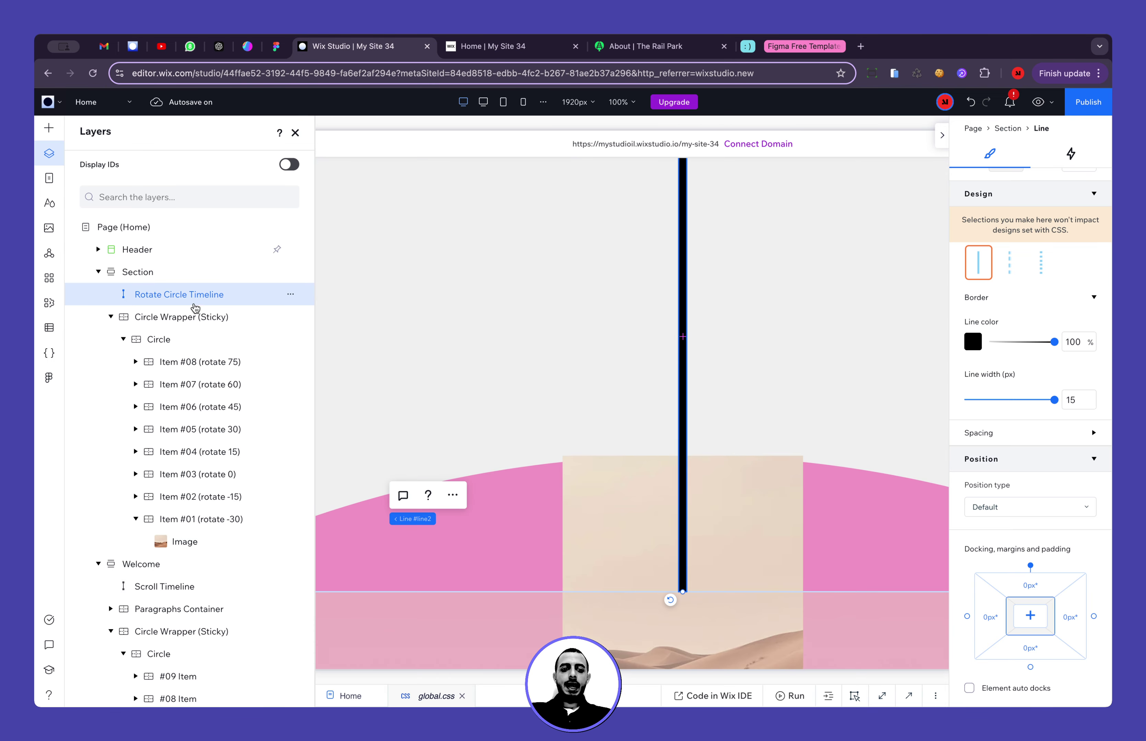
click(193, 317)
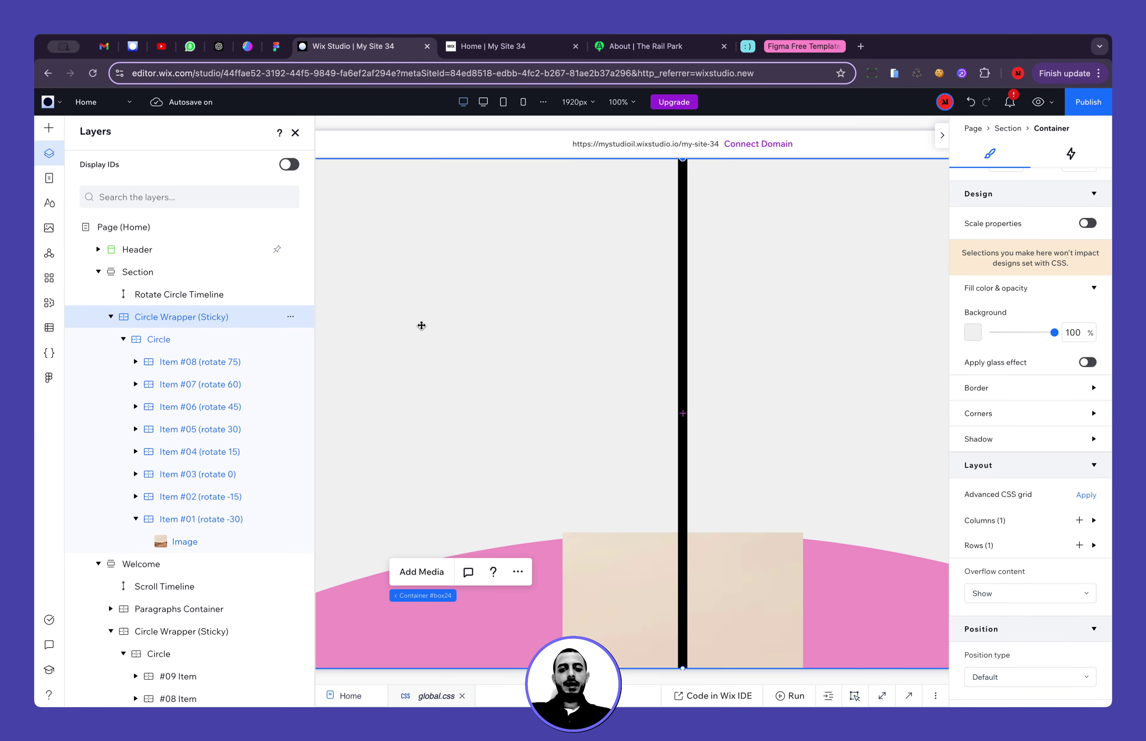
scroll(422, 326, left, 2)
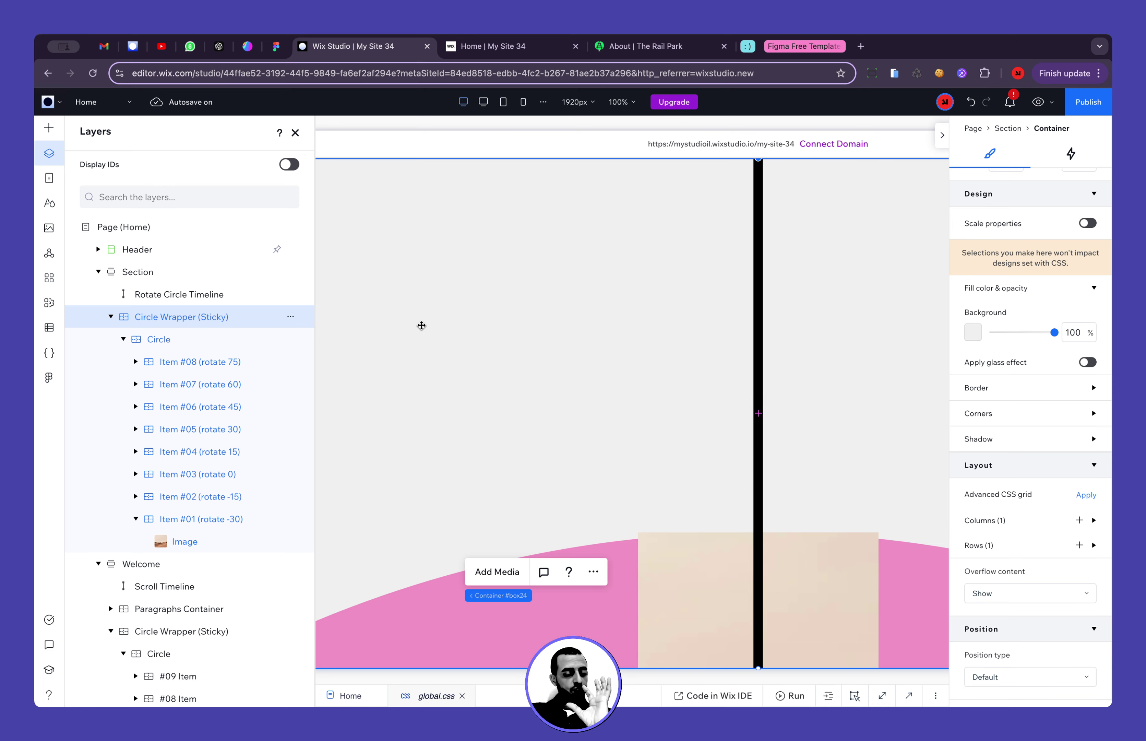
scroll(421, 326, down, 2)
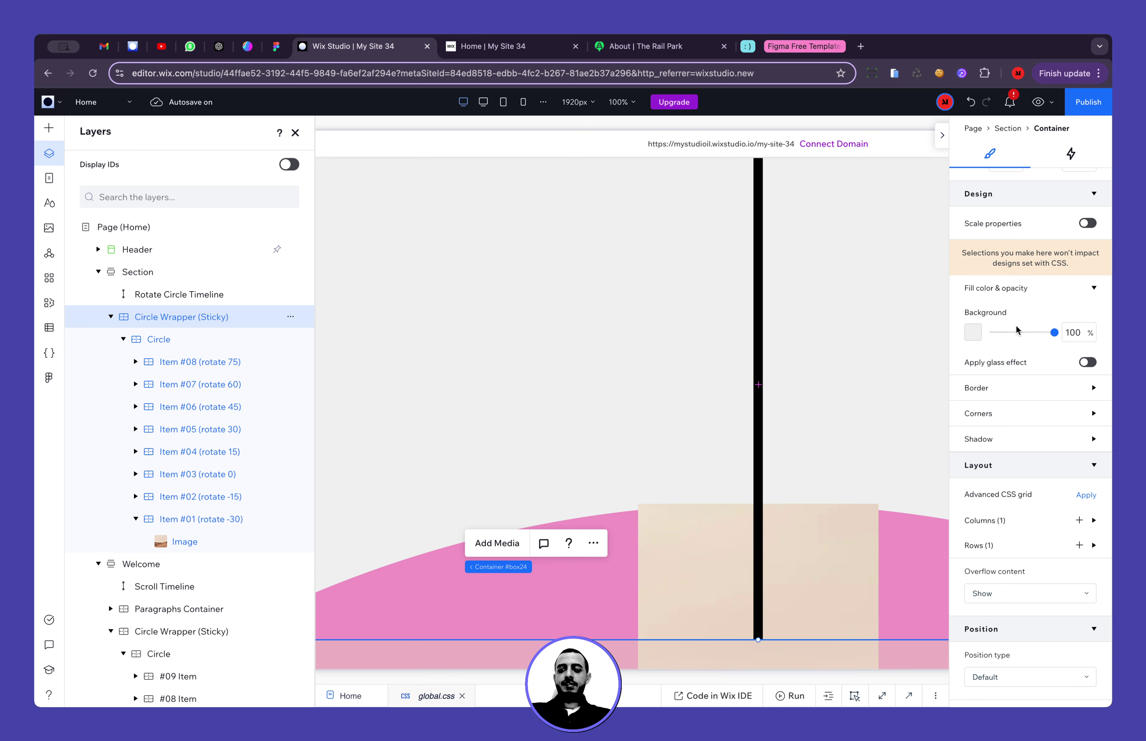
scroll(1018, 331, up, 3)
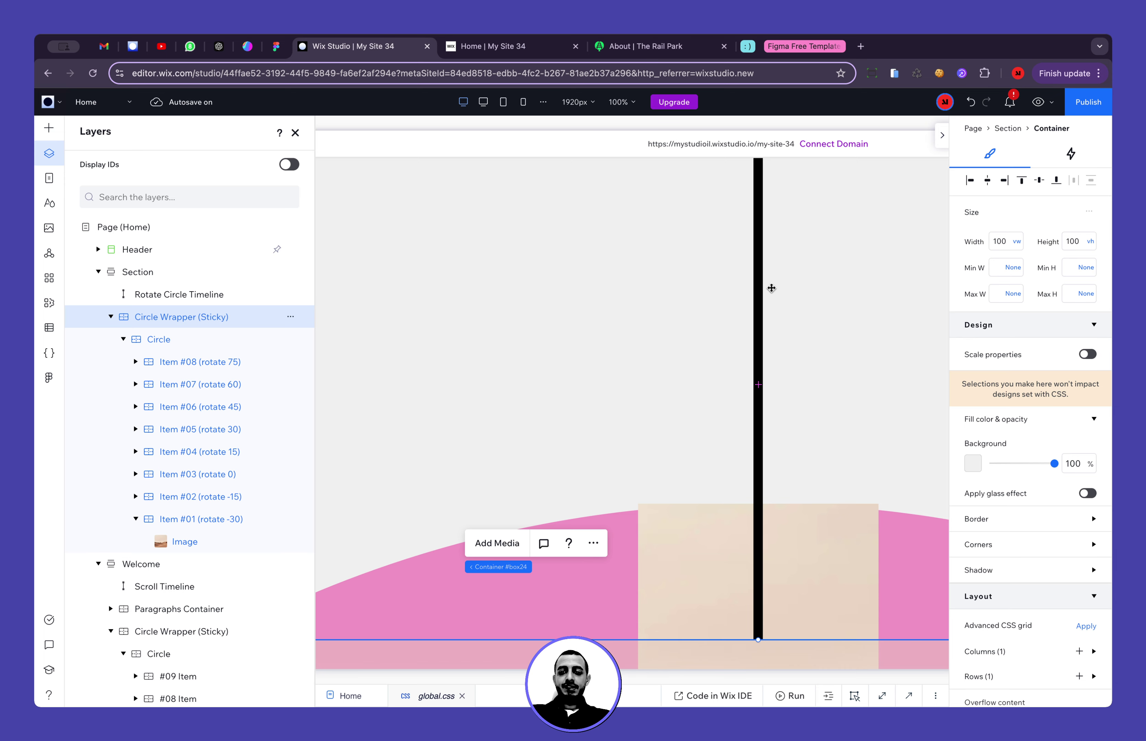
click(758, 289)
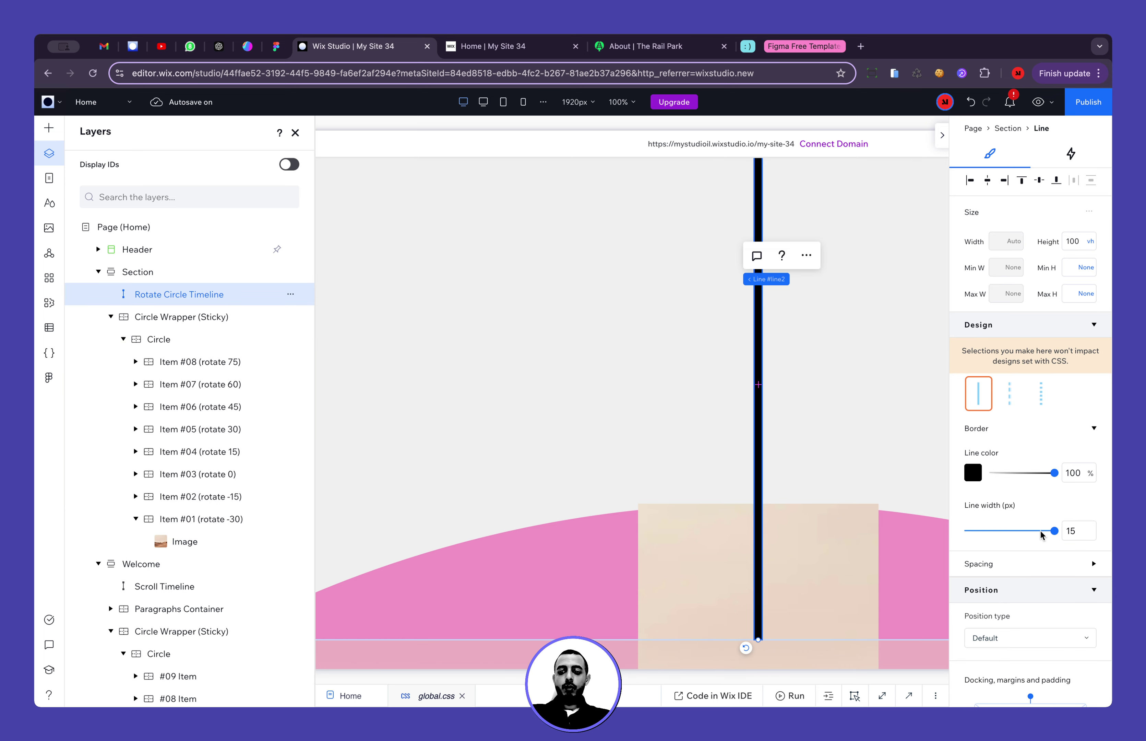
scroll(1041, 531, down, 5)
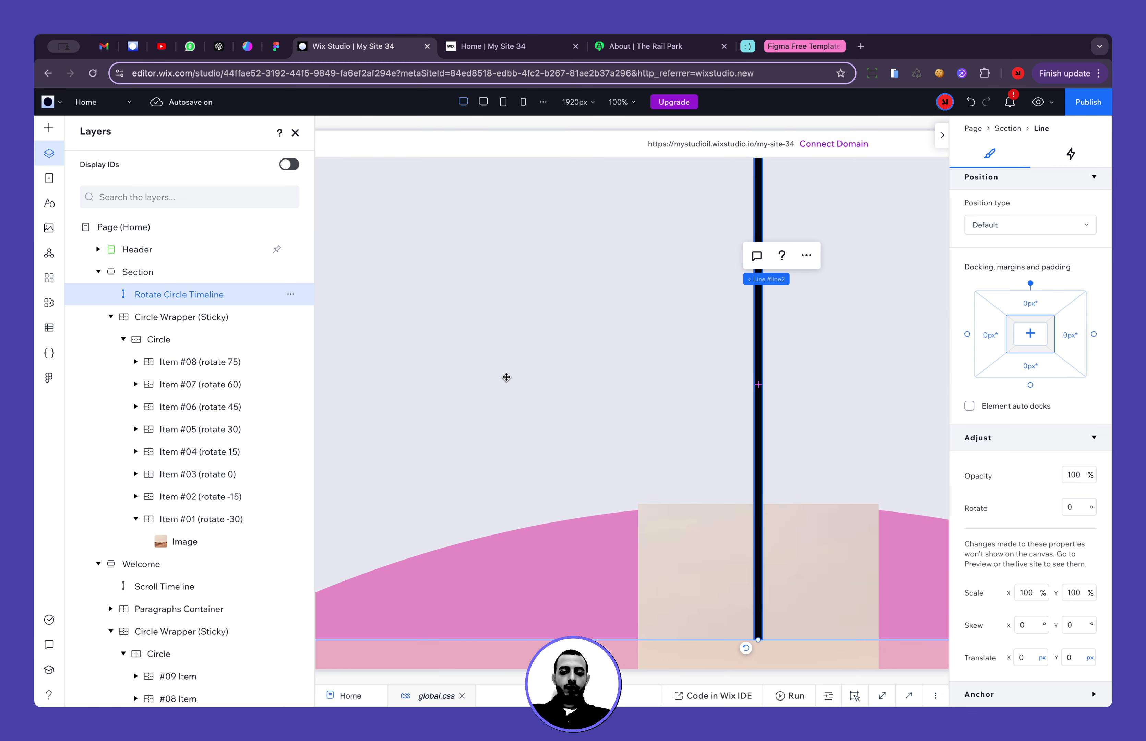
Set the first section's background color to the orange theme color #FA854F
click(191, 273)
scroll(971, 266, up, 5)
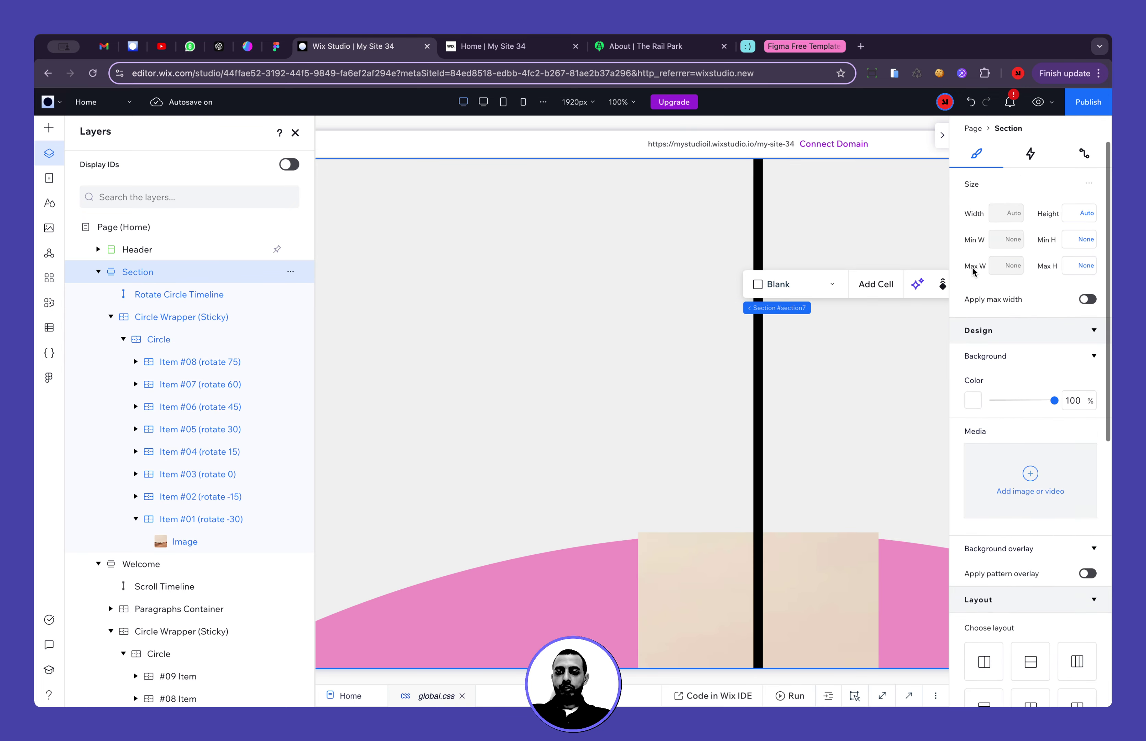
click(972, 401)
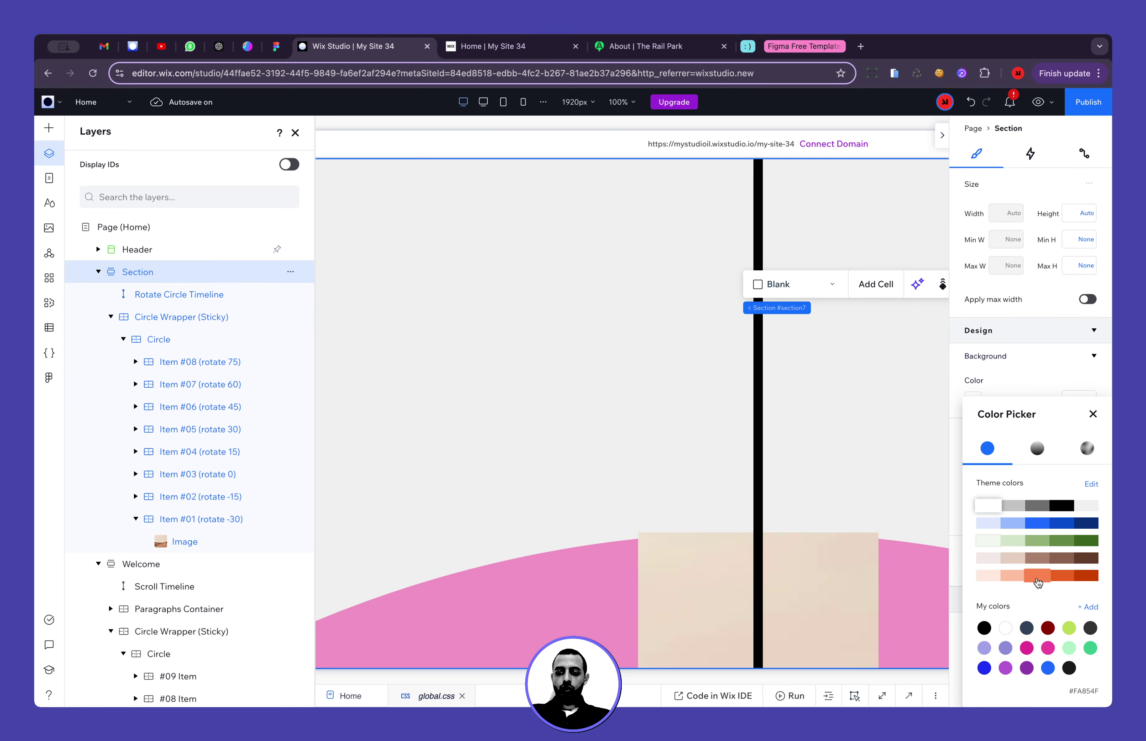
click(1032, 583)
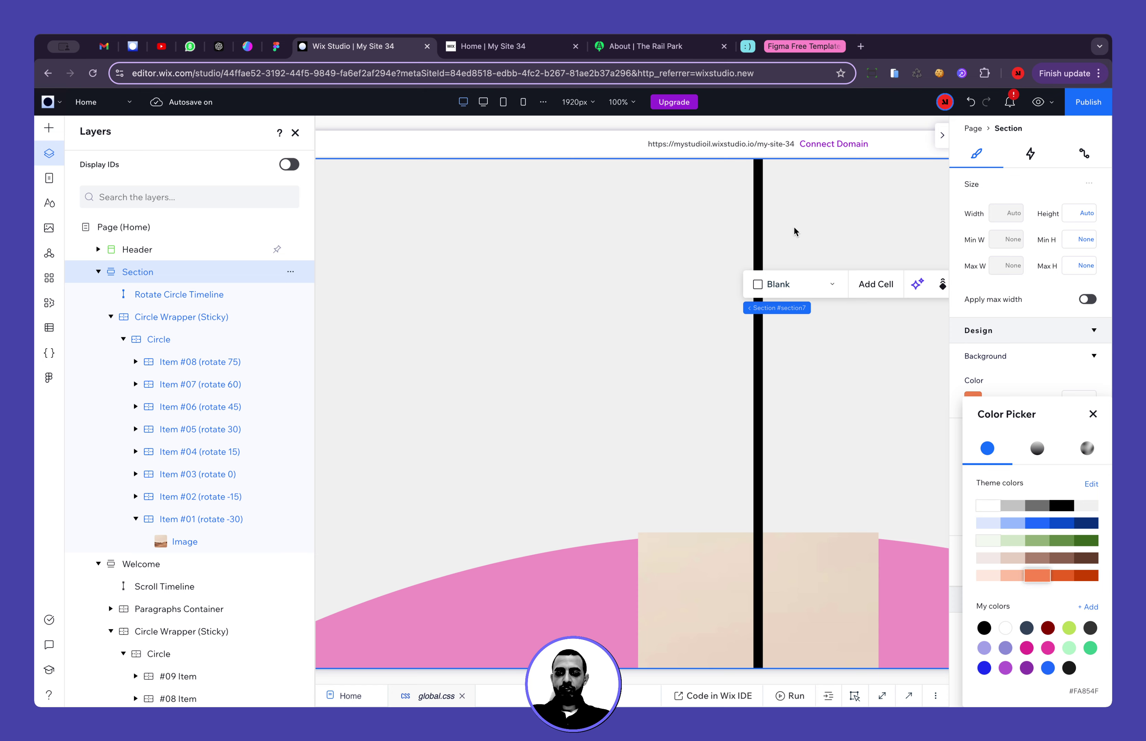
click(416, 213)
scroll(416, 212, down, 10)
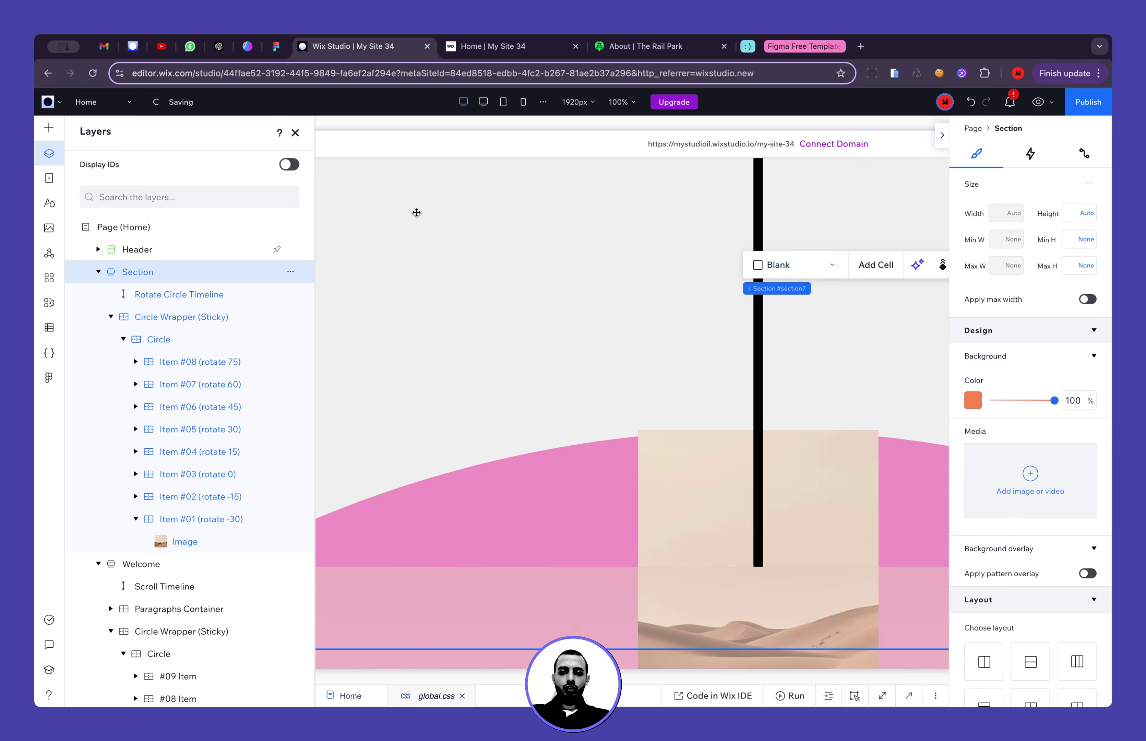
scroll(417, 212, up, 3)
scroll(417, 212, left, 4)
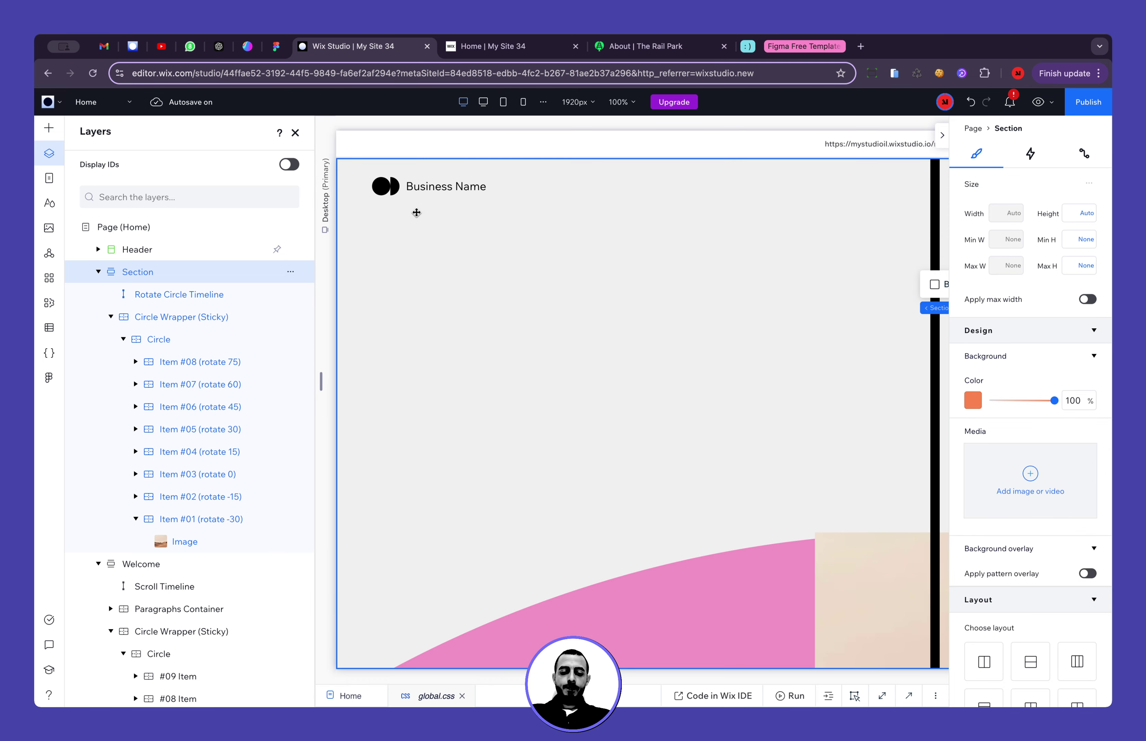
scroll(450, 251, right, 4)
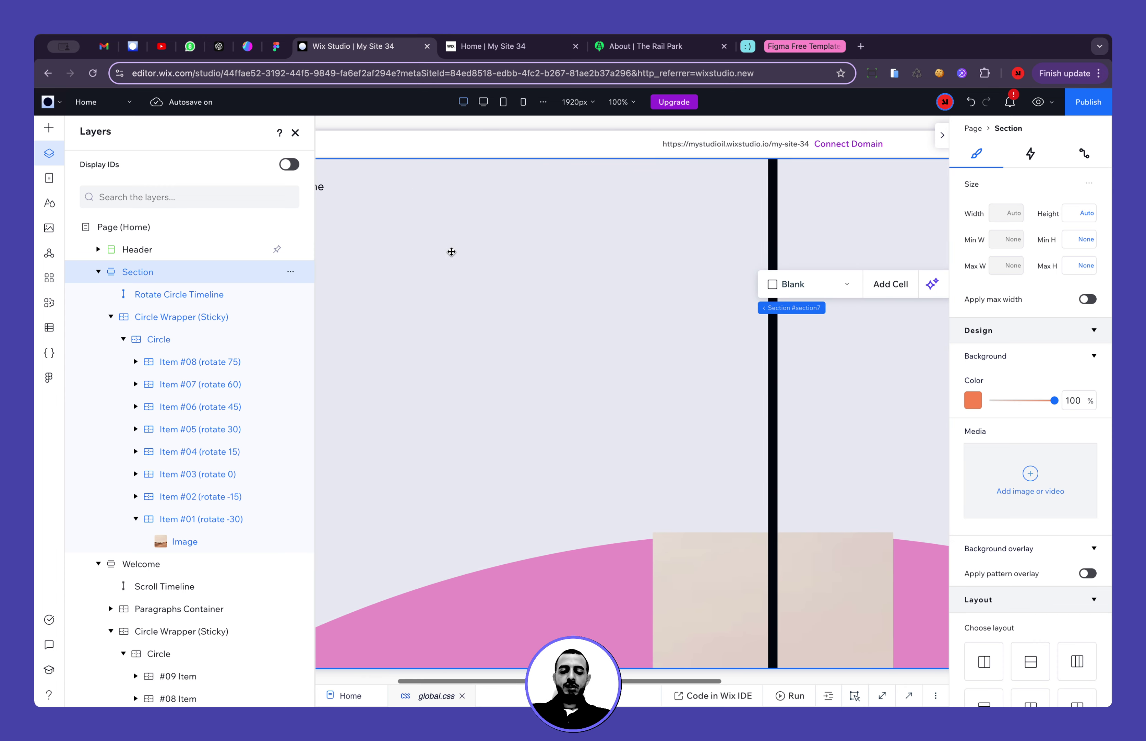
Give the Rotate Circle Timeline line a bottom margin of 100 vh
click(164, 320)
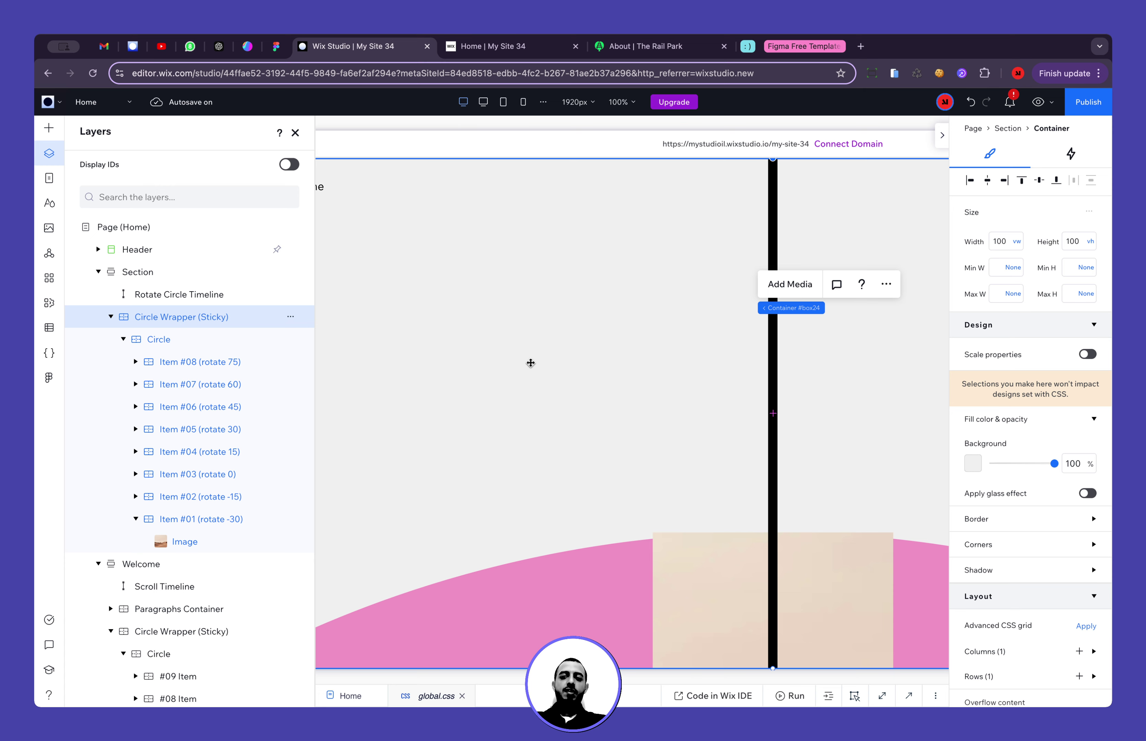
click(140, 272)
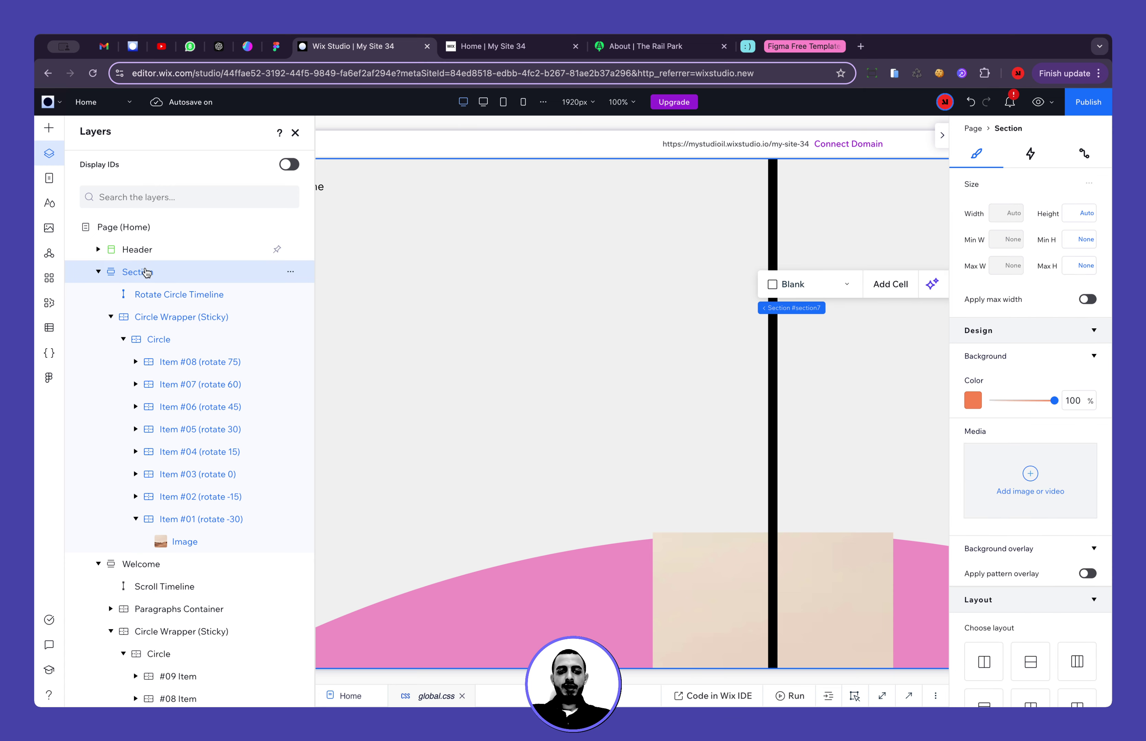
click(777, 394)
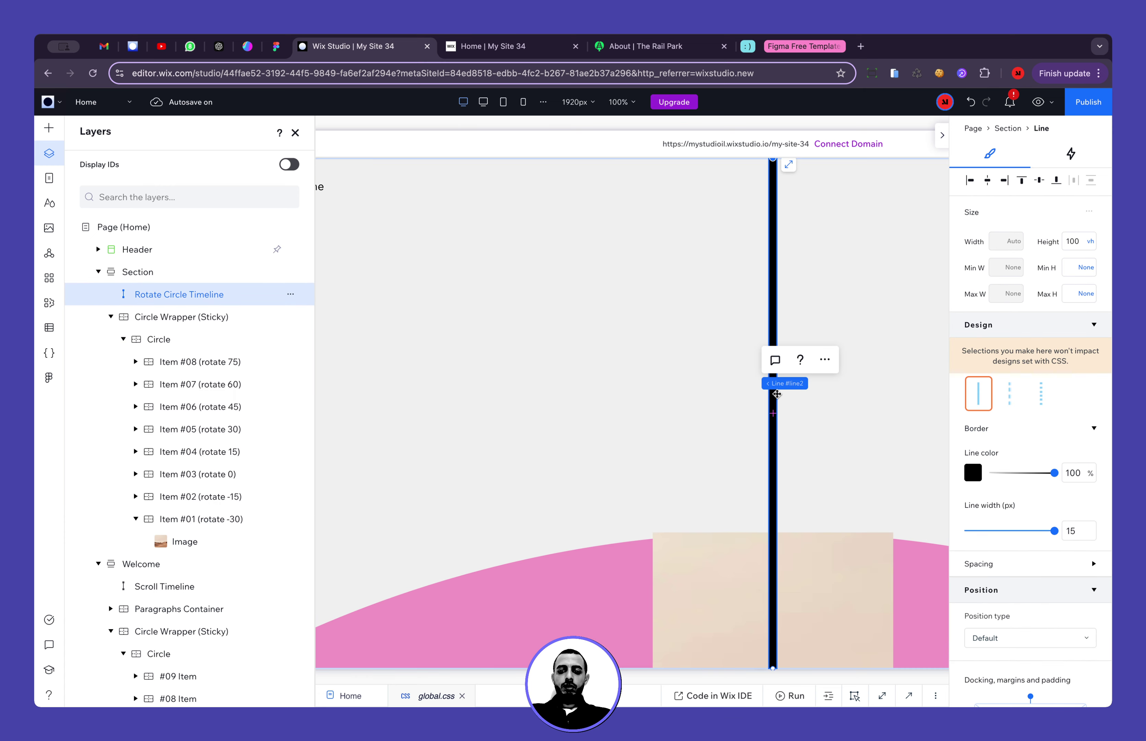
scroll(984, 519, down, 1)
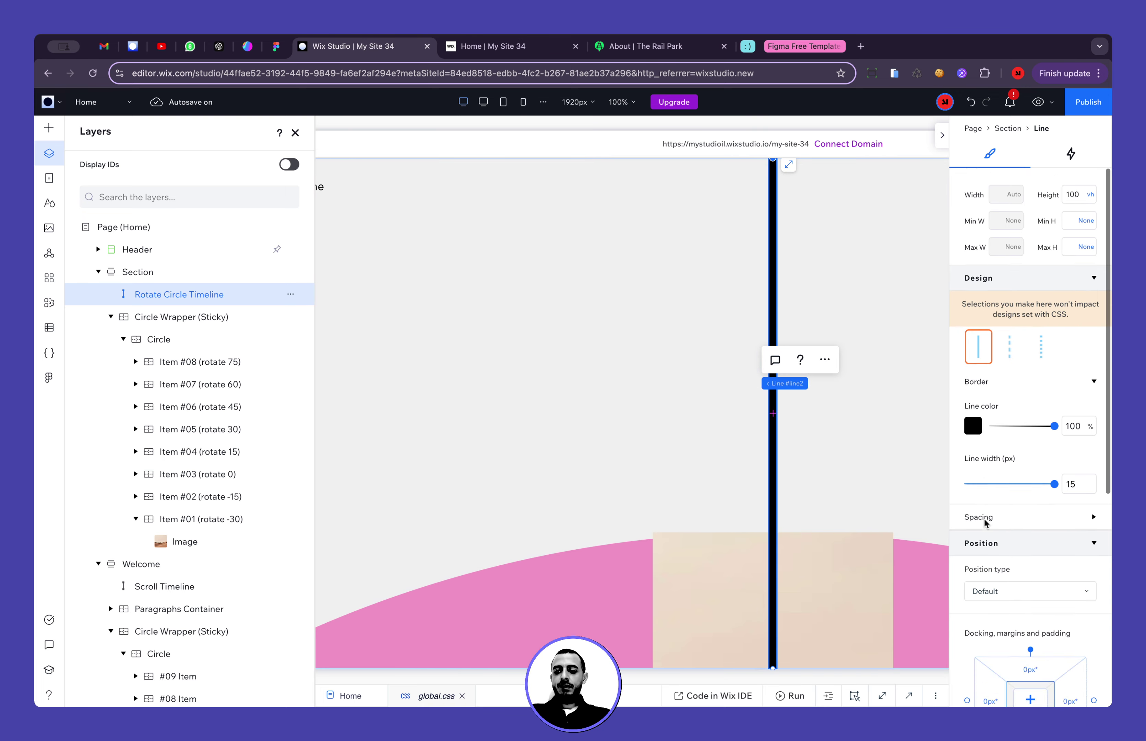
scroll(984, 519, down, 8)
click(1031, 365)
text(100v)
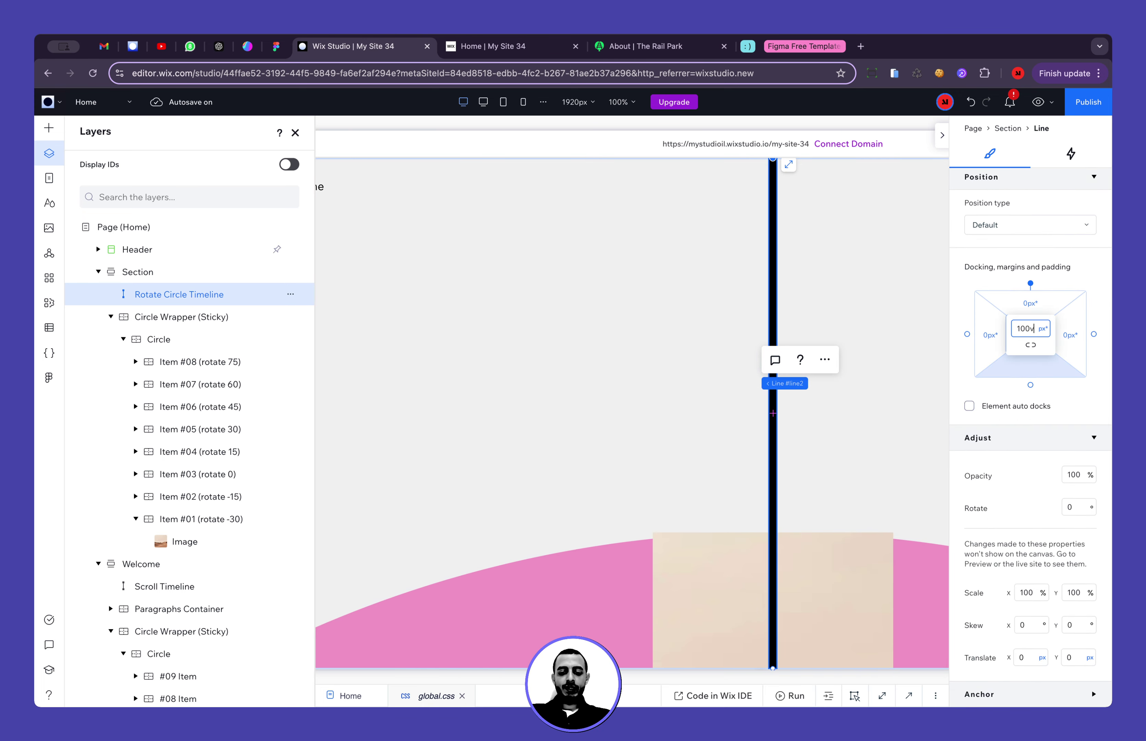
text(h)
key(Return)
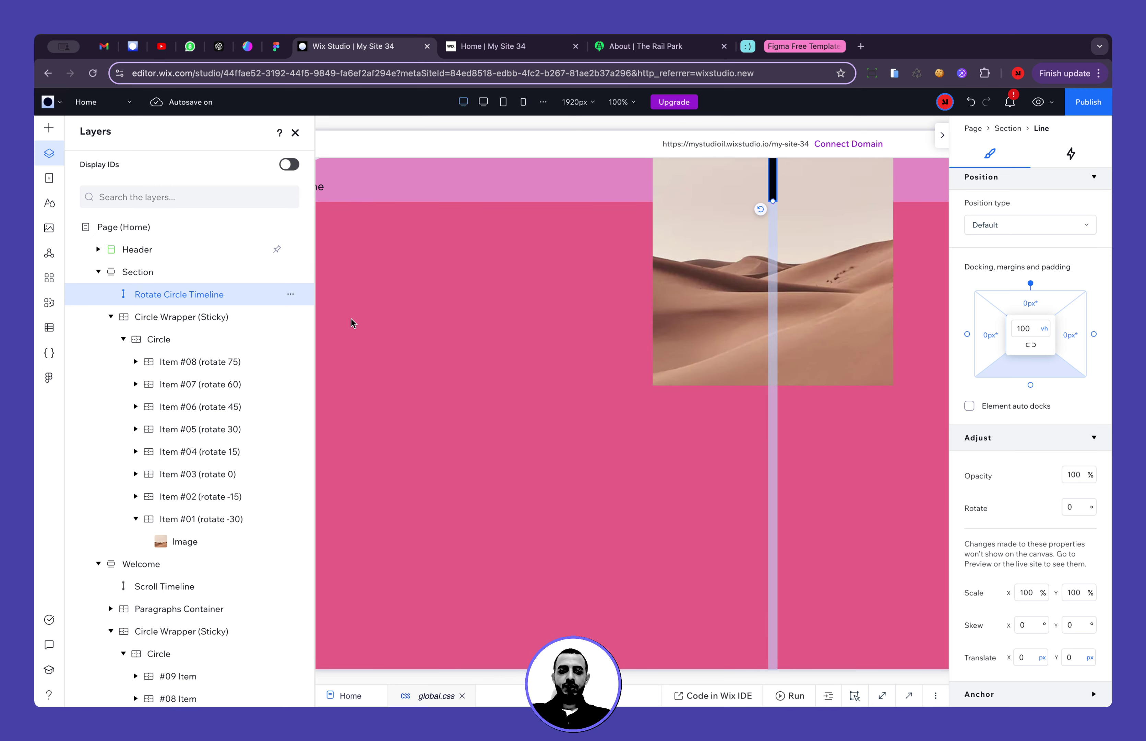
scroll(453, 327, left, 5)
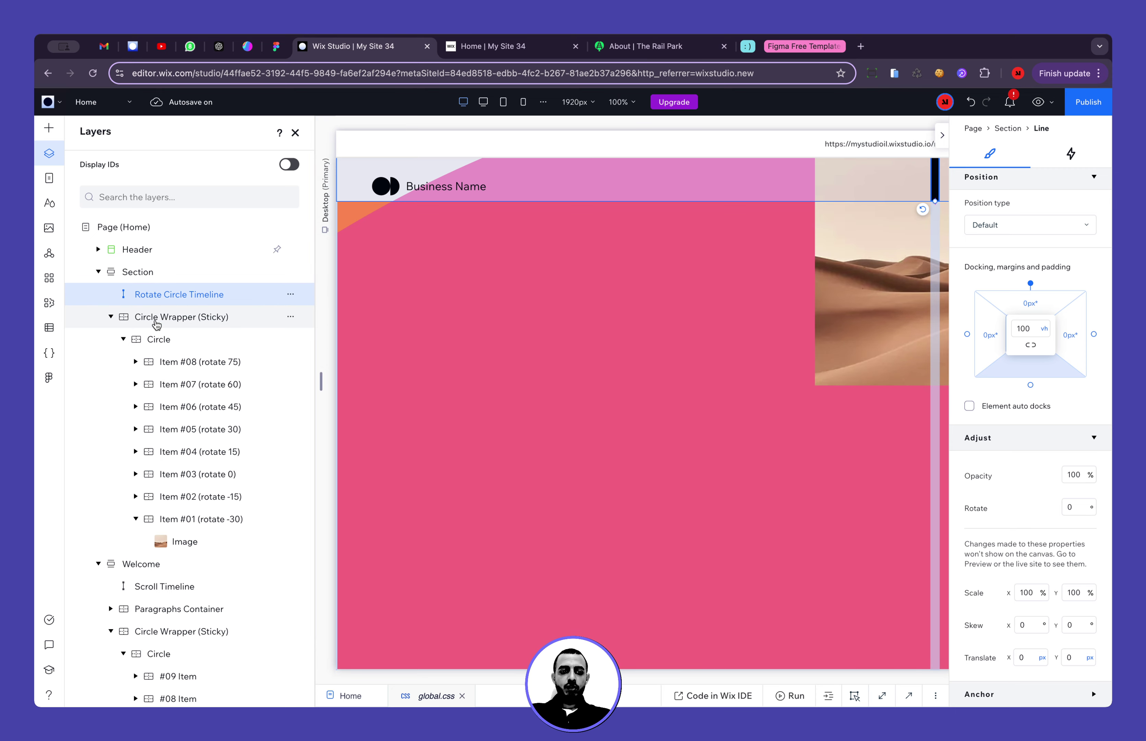
Set the overflow content of the first section's Circle Wrapper (Sticky) to Hide
click(174, 318)
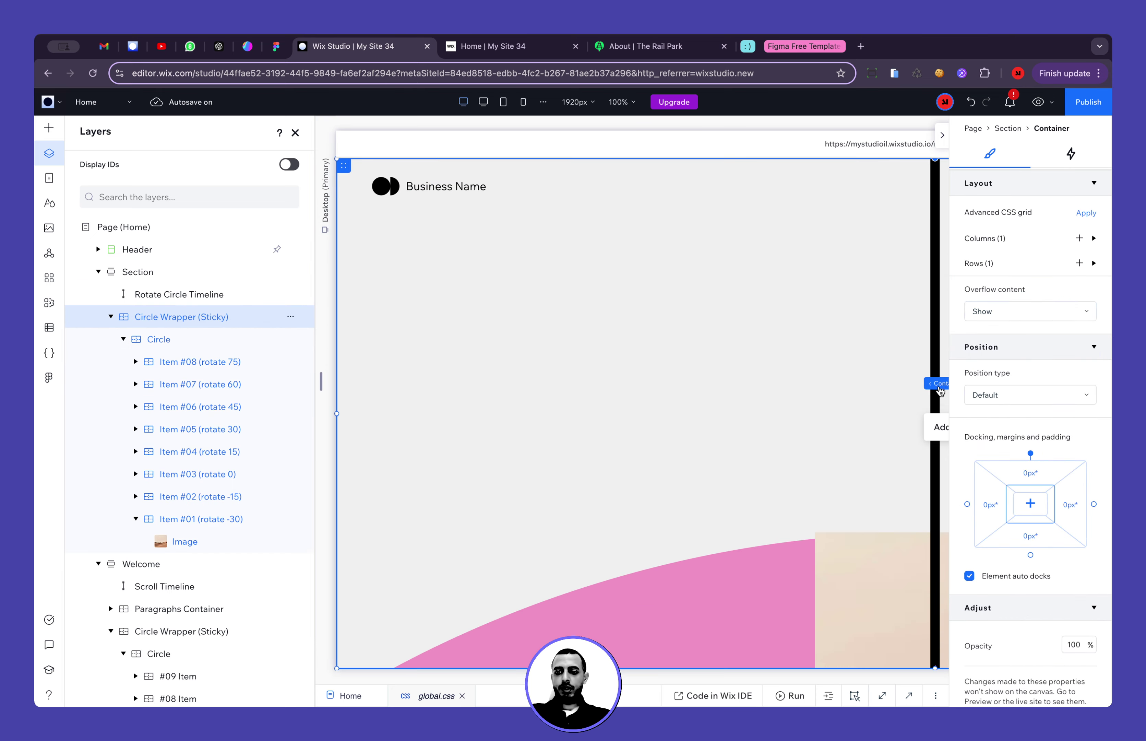
click(1038, 321)
click(1031, 335)
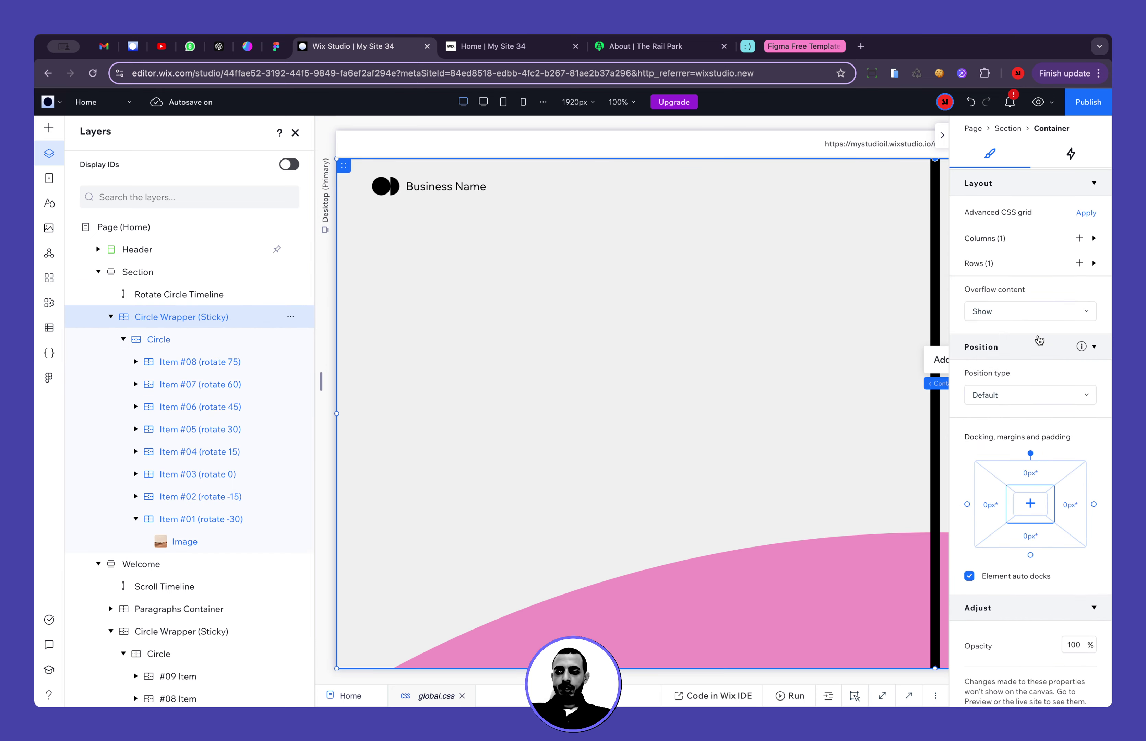
scroll(563, 392, down, 7)
scroll(564, 392, right, 2)
scroll(565, 392, up, 4)
scroll(564, 392, right, 1)
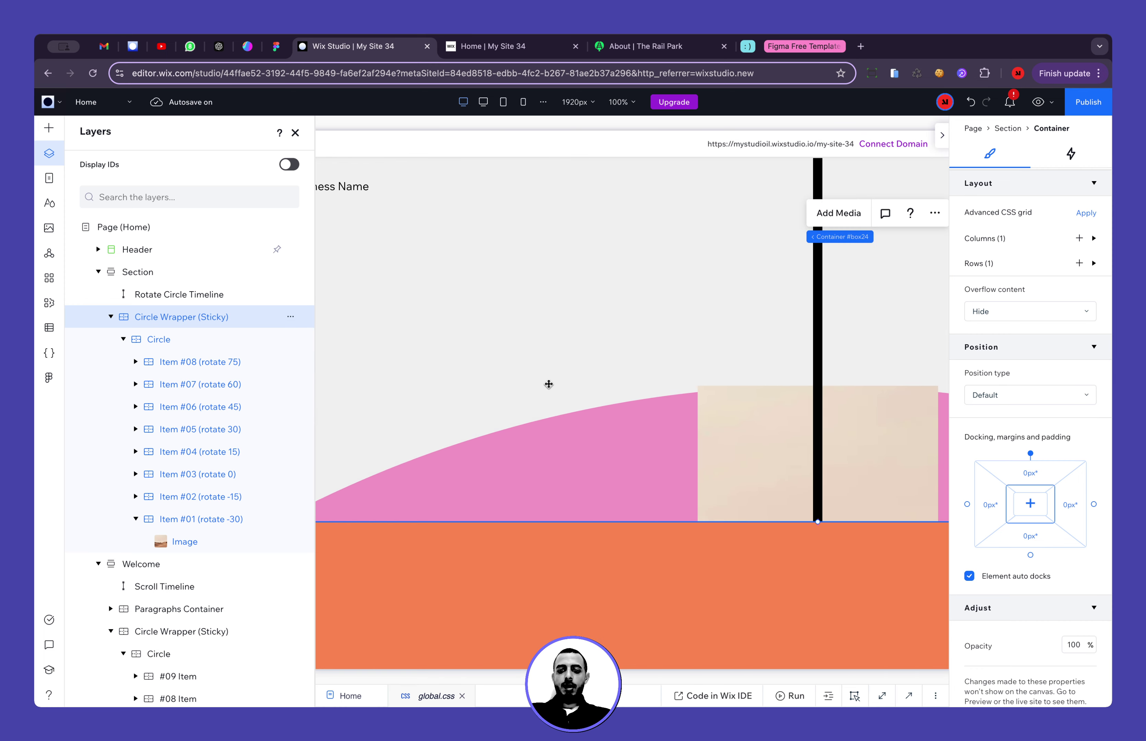
Examine the section's scroll space below the timeline line and circle wrapper, close the layers list, and return to the page's top
click(819, 376)
scroll(788, 523, down, 8)
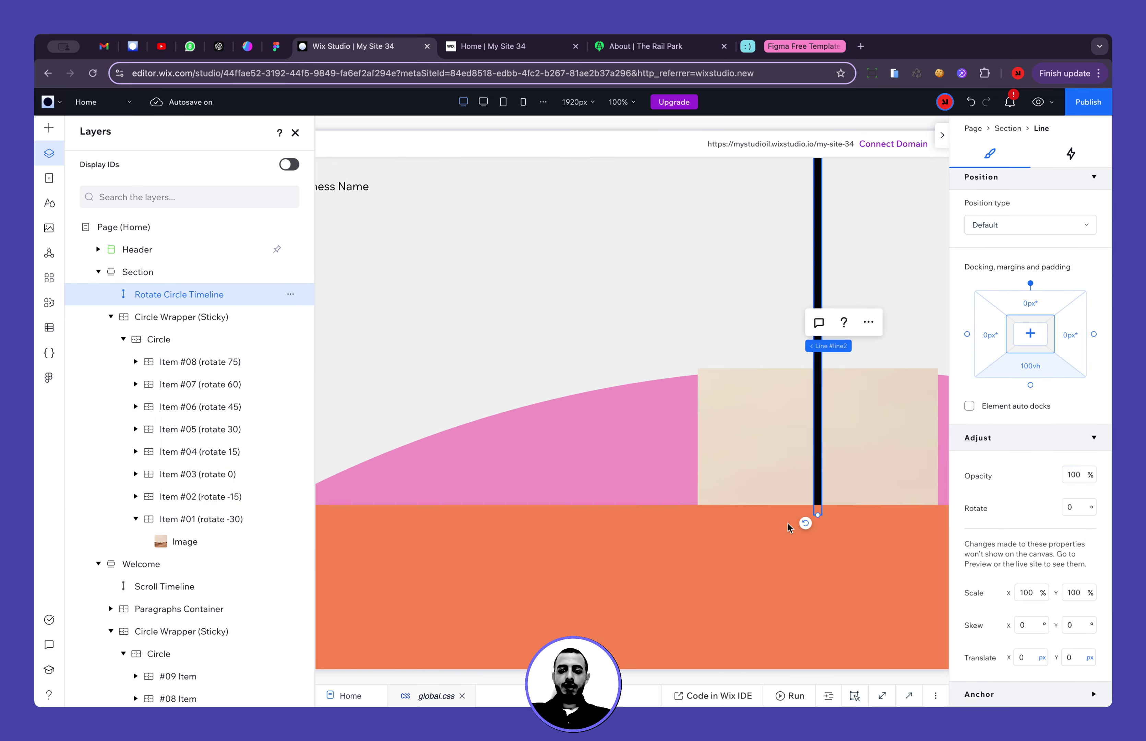
scroll(786, 305, up, 2)
scroll(787, 304, down, 3)
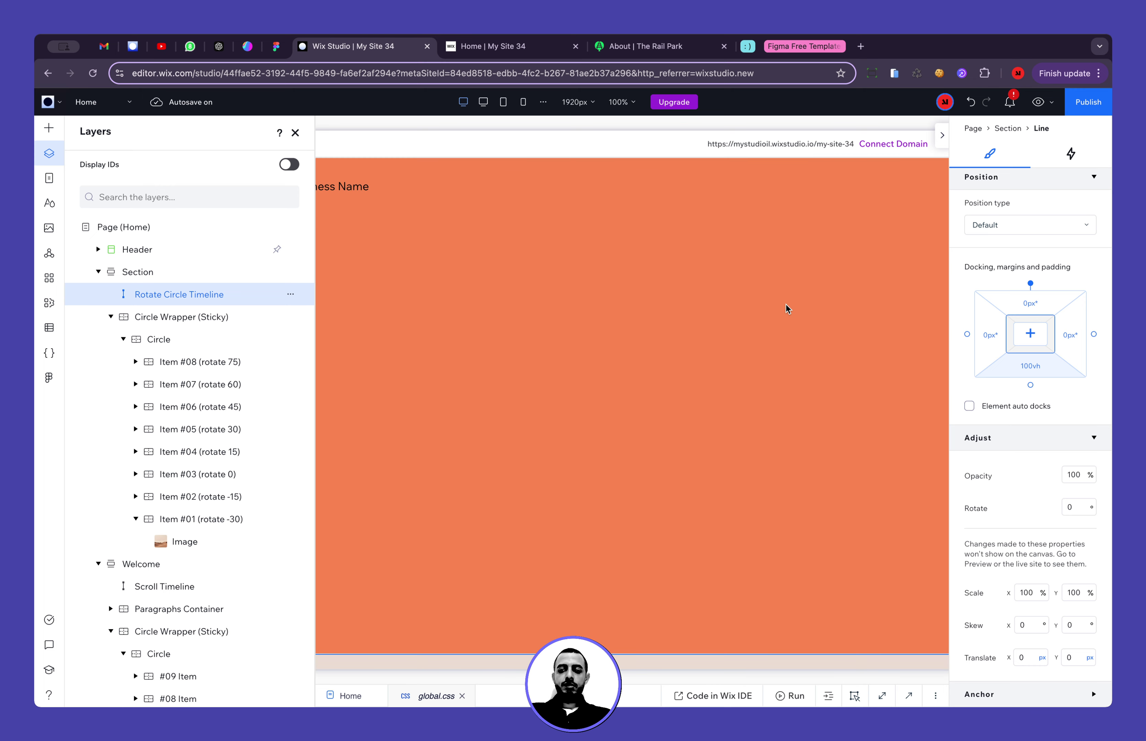
scroll(787, 305, right, 1)
scroll(787, 304, up, 4)
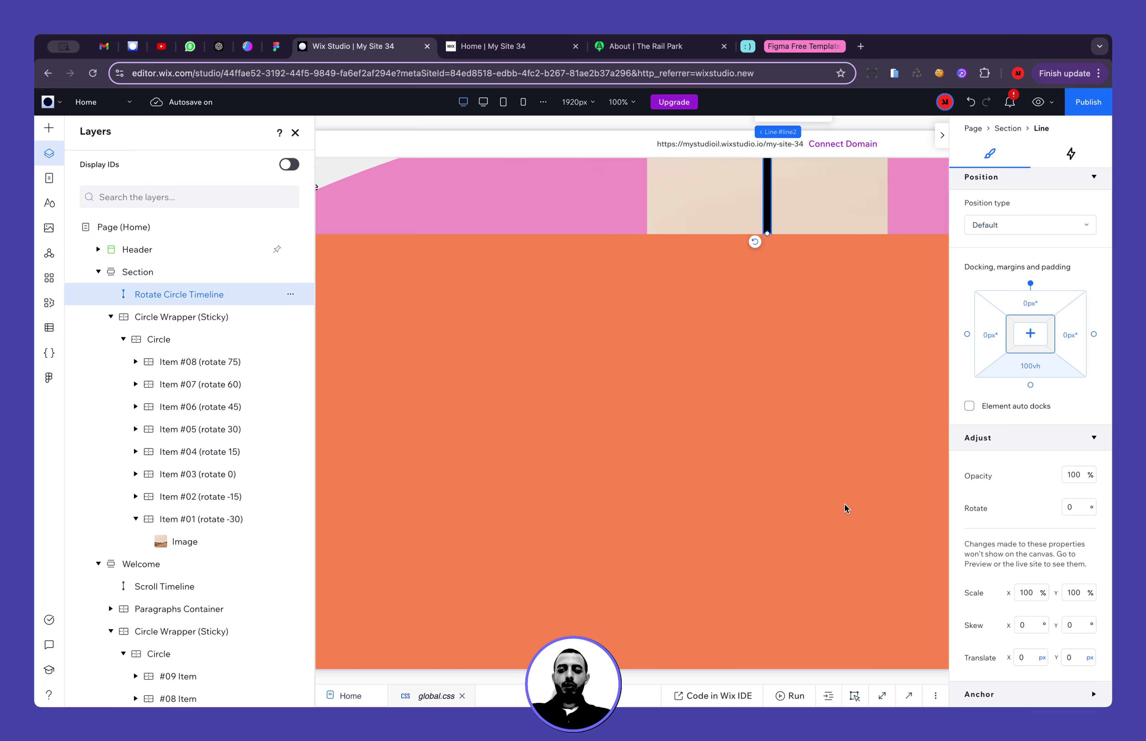
click(296, 133)
scroll(539, 347, up, 10)
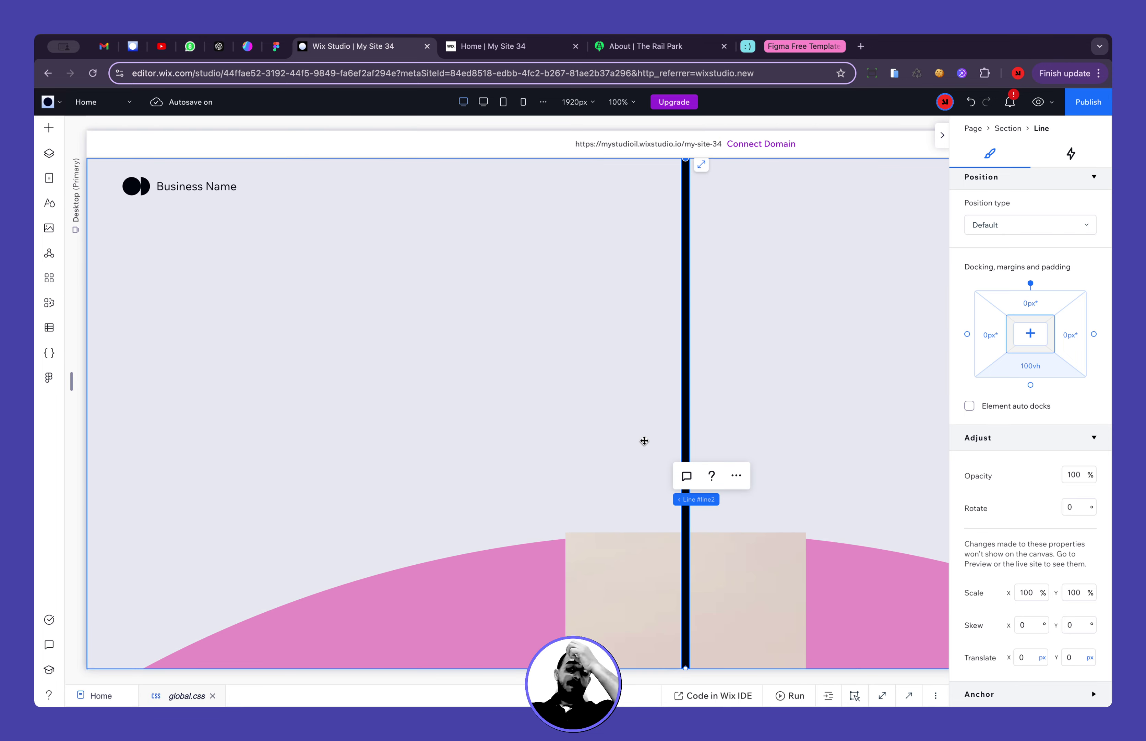
Give the Rotate Circle Timeline line a top margin of 100 vh and check its new position against the sticky circle
scroll(644, 441, down, 1)
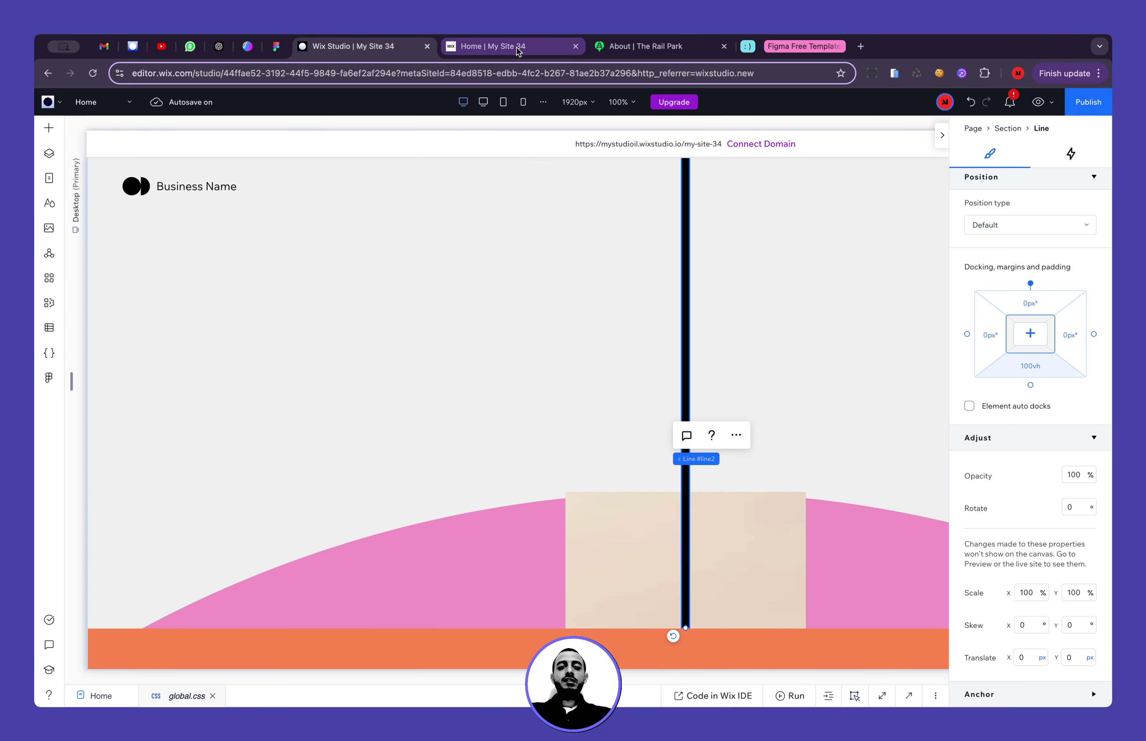
scroll(594, 240, up, 1)
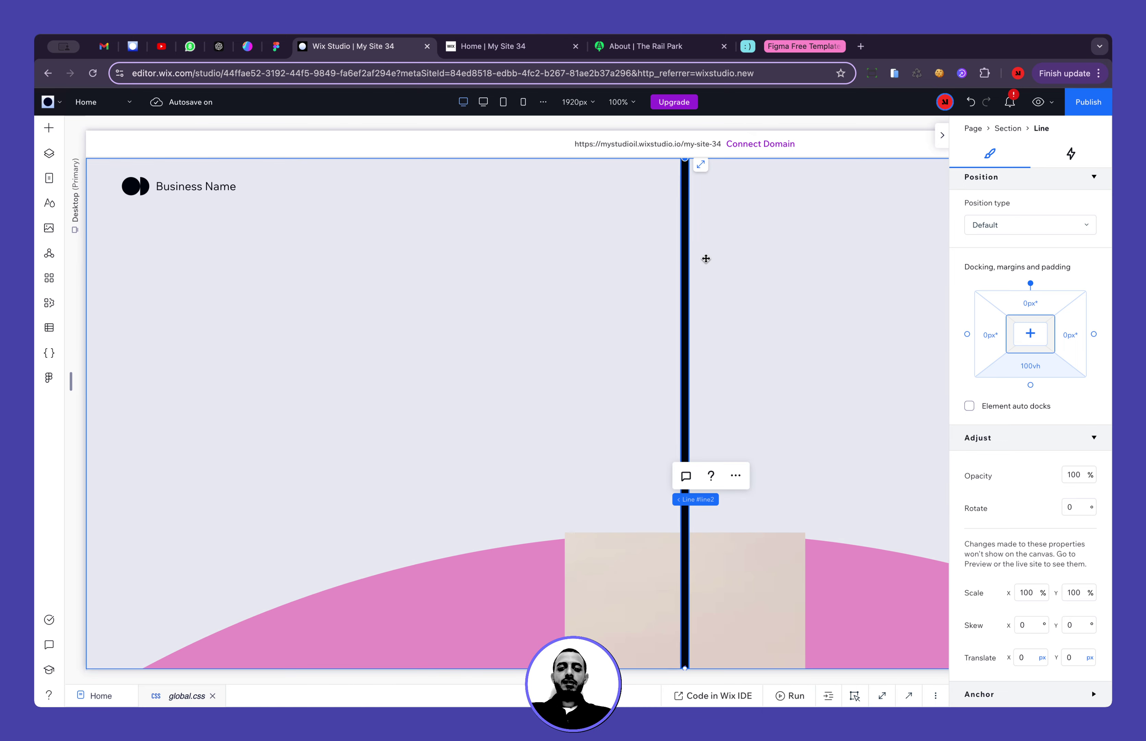
scroll(706, 258, right, 2)
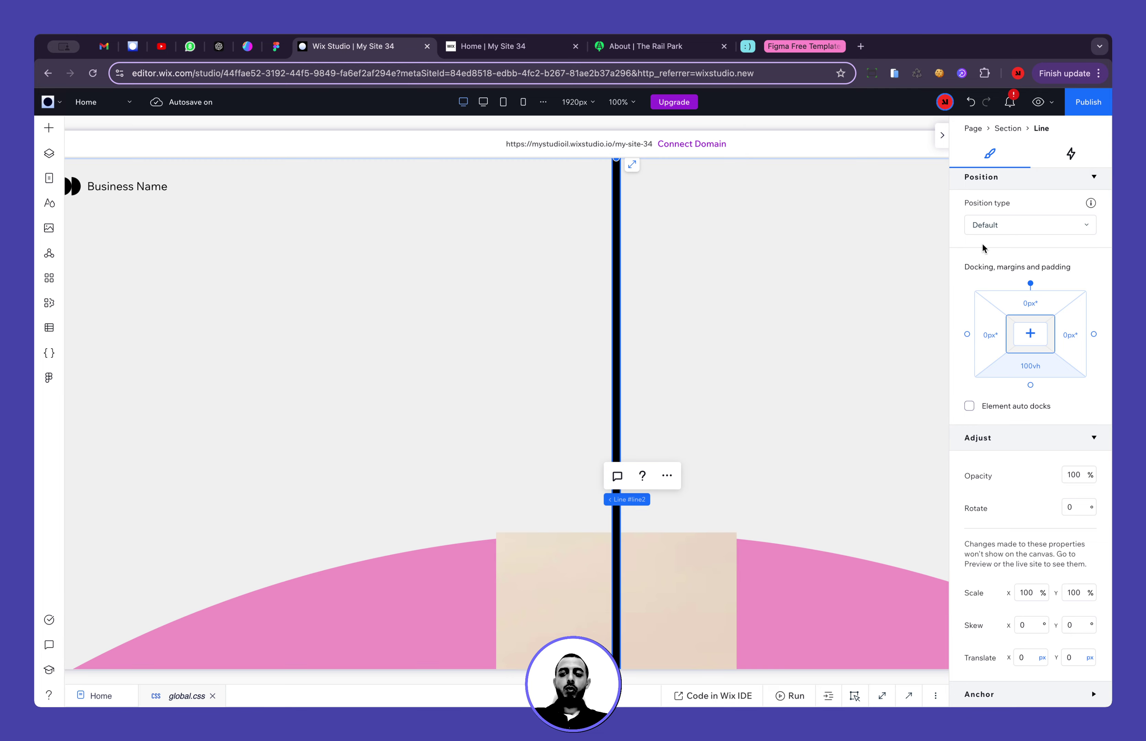
scroll(709, 412, down, 2)
scroll(711, 412, up, 2)
scroll(711, 413, down, 3)
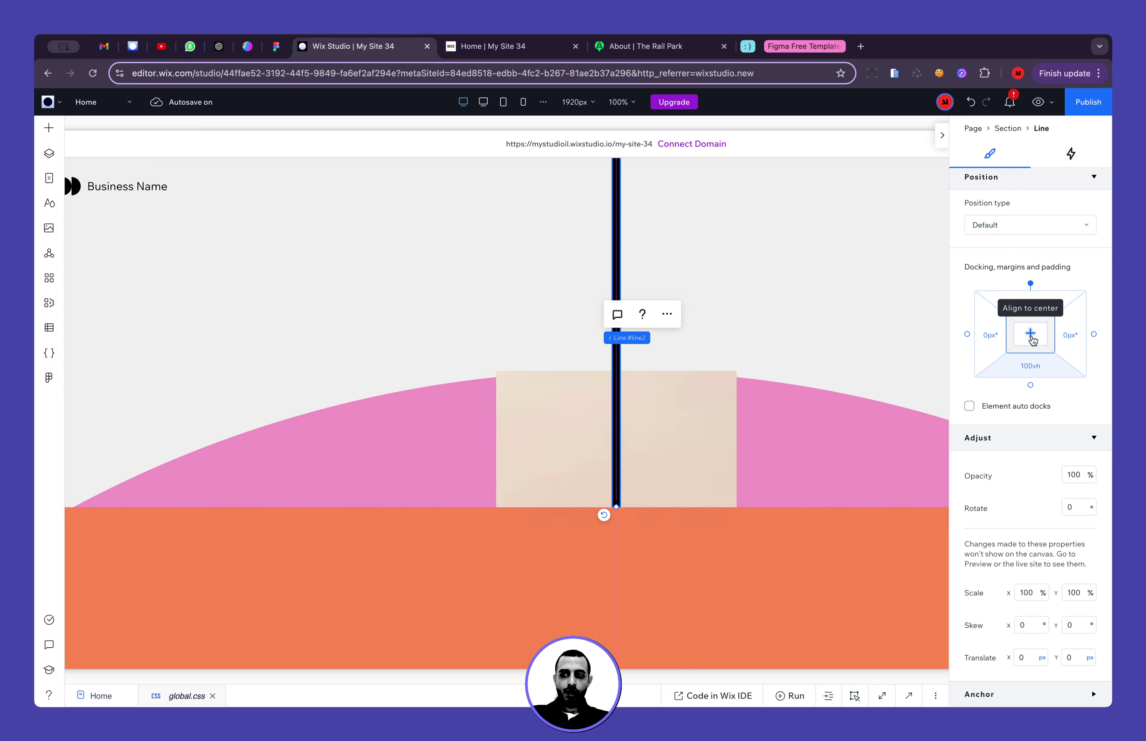
click(1035, 308)
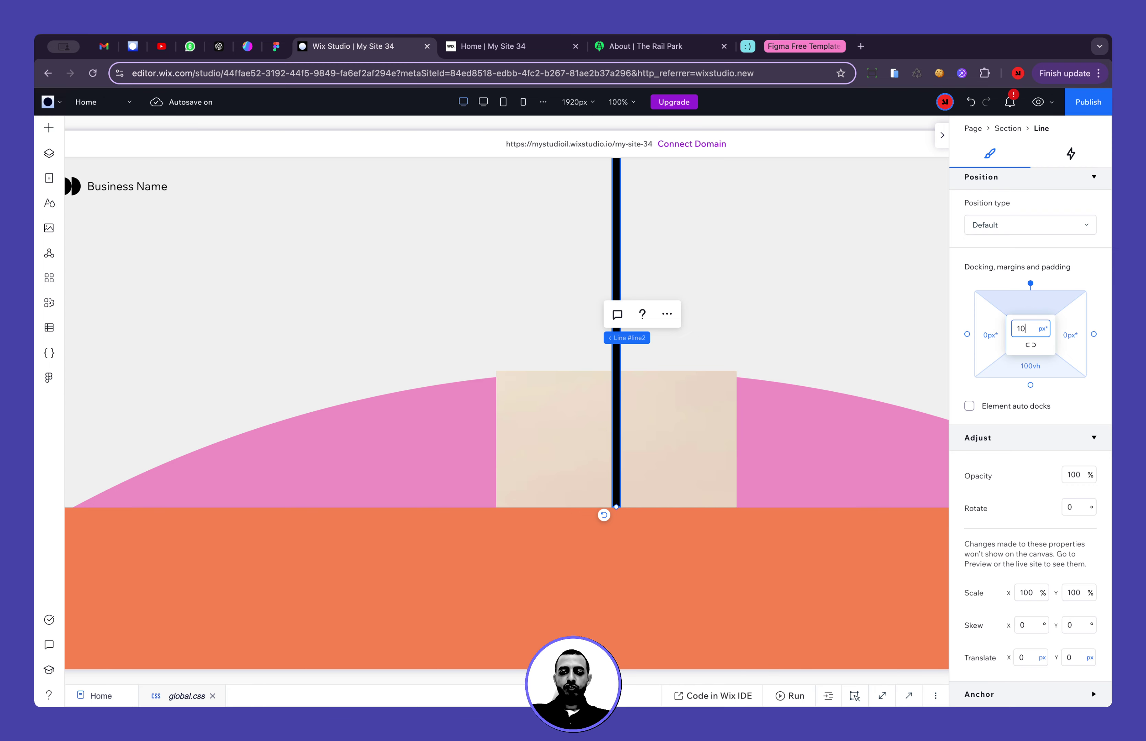
text(100vh)
key(Return)
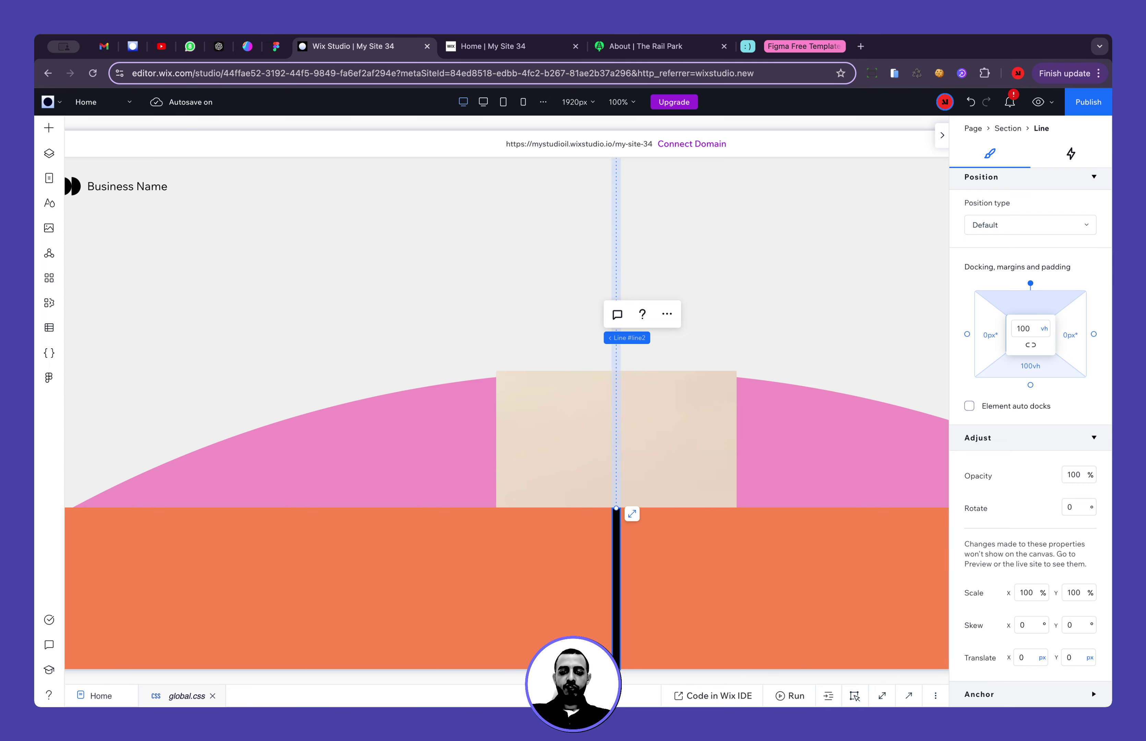
scroll(870, 352, down, 5)
scroll(708, 407, up, 8)
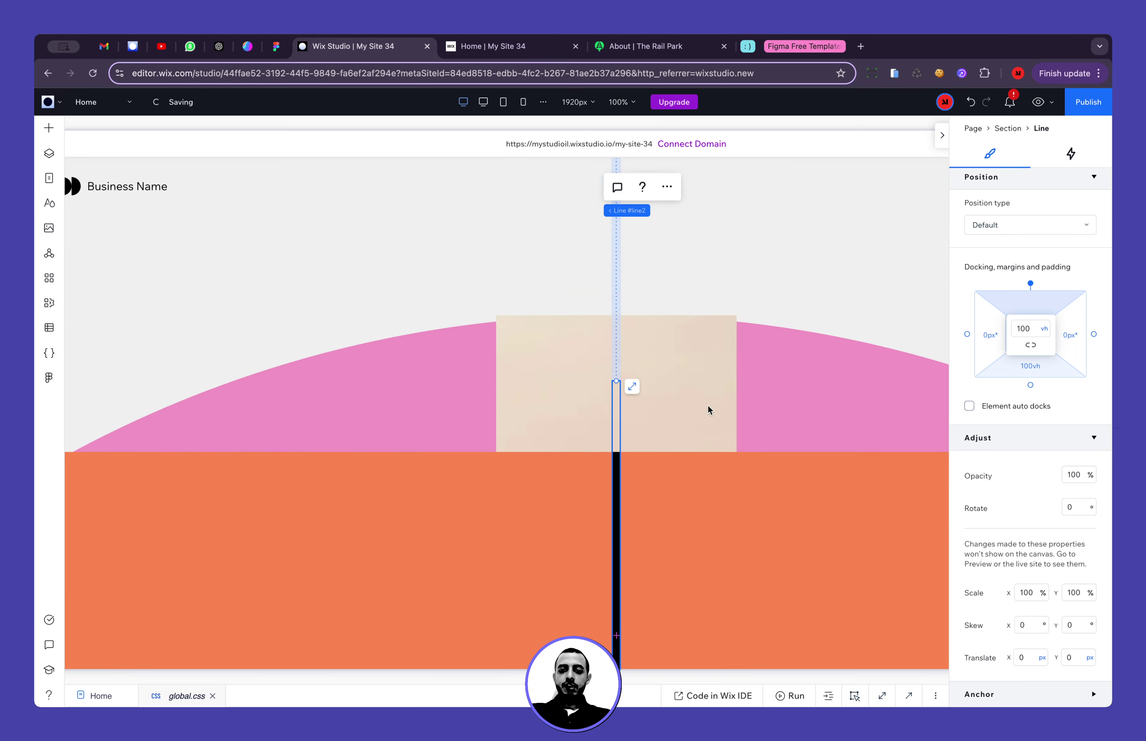
scroll(708, 406, down, 3)
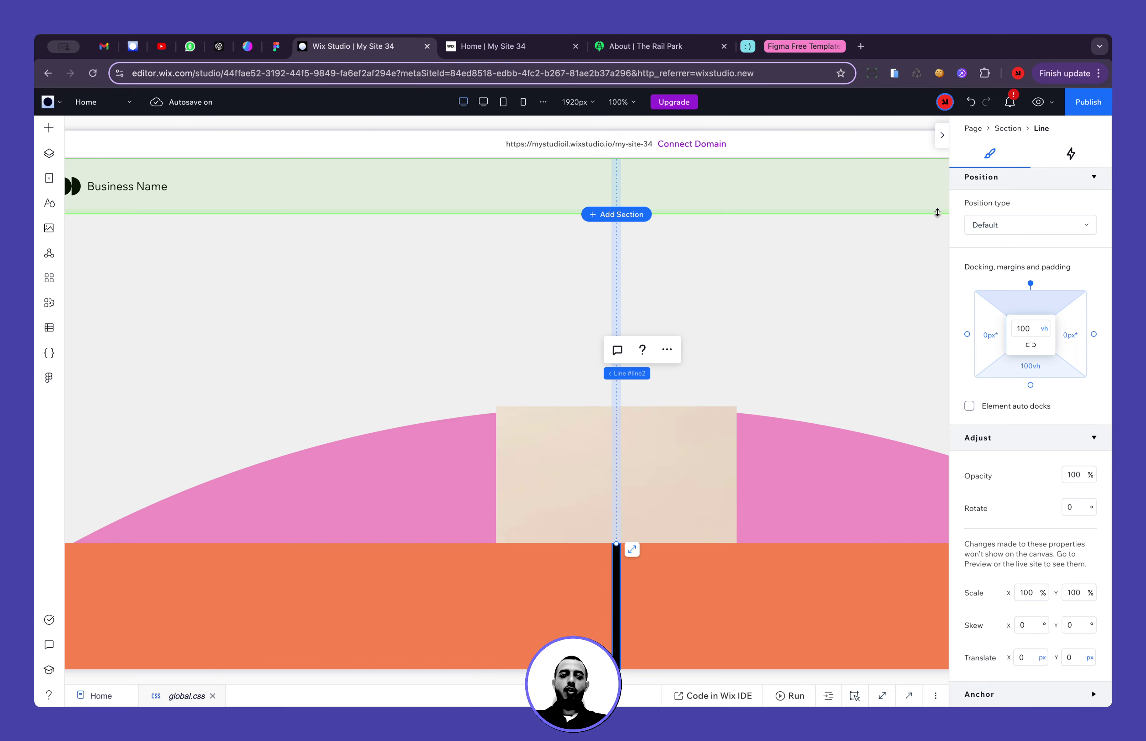
Add a scroll animation to the Rotate Circle Timeline line and set its animation type to Out
click(48, 158)
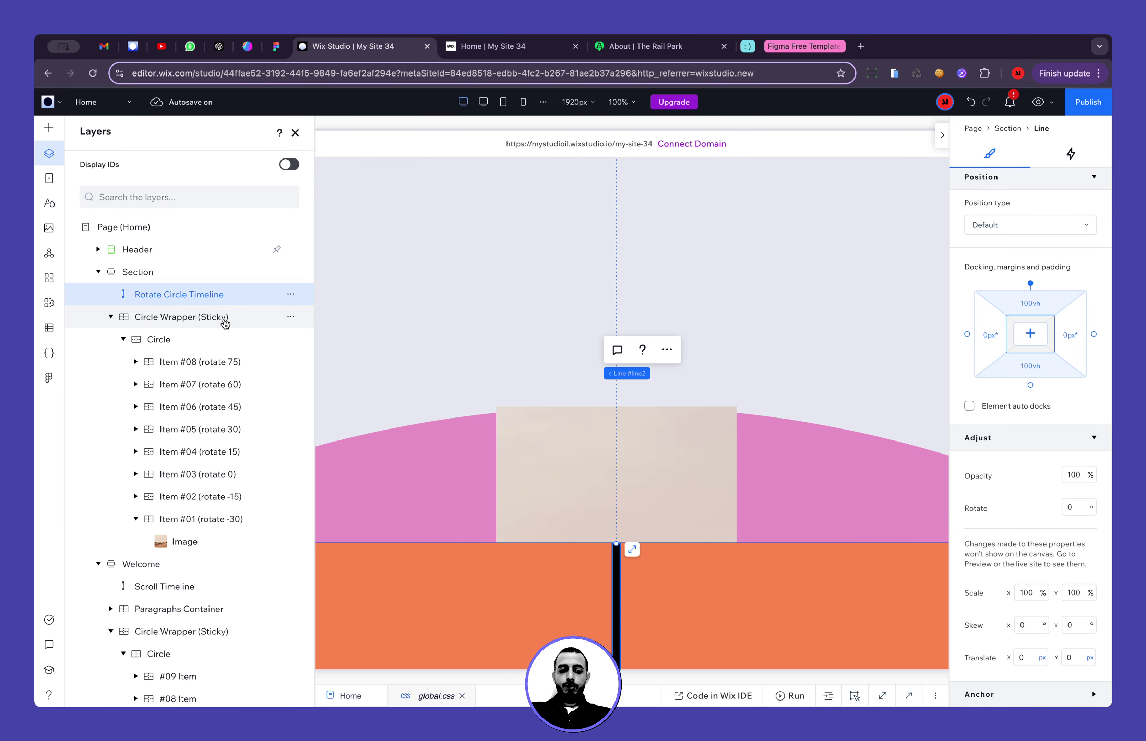
click(1072, 154)
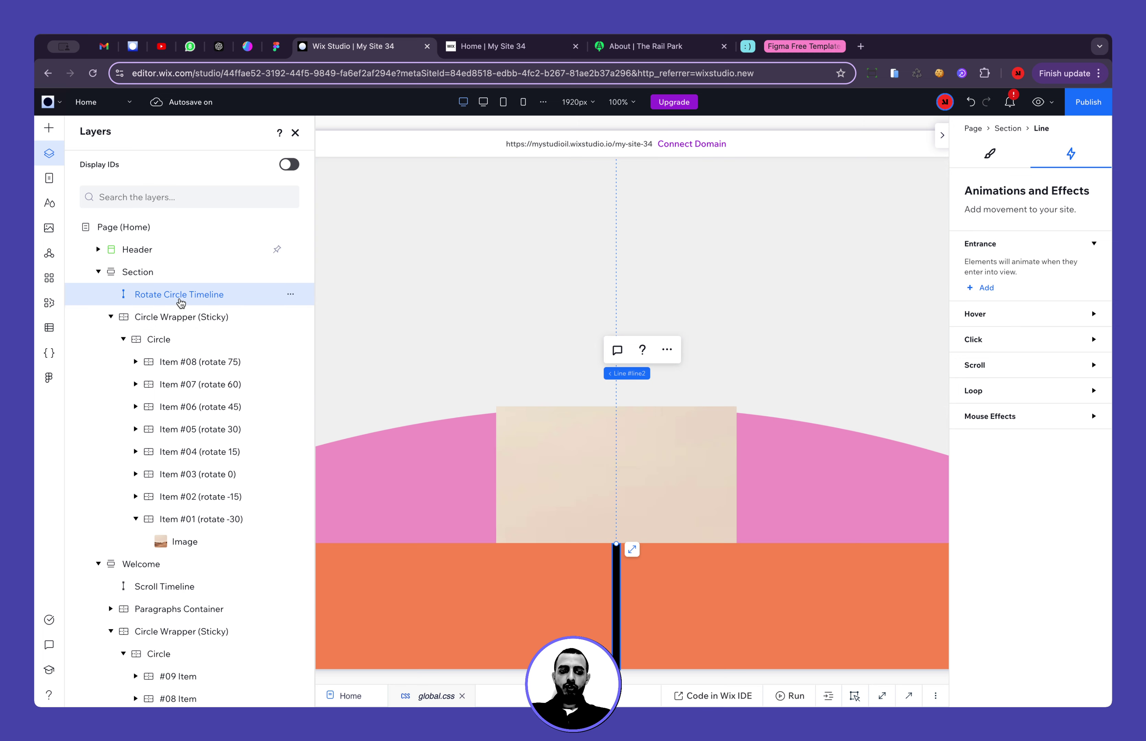
click(1010, 394)
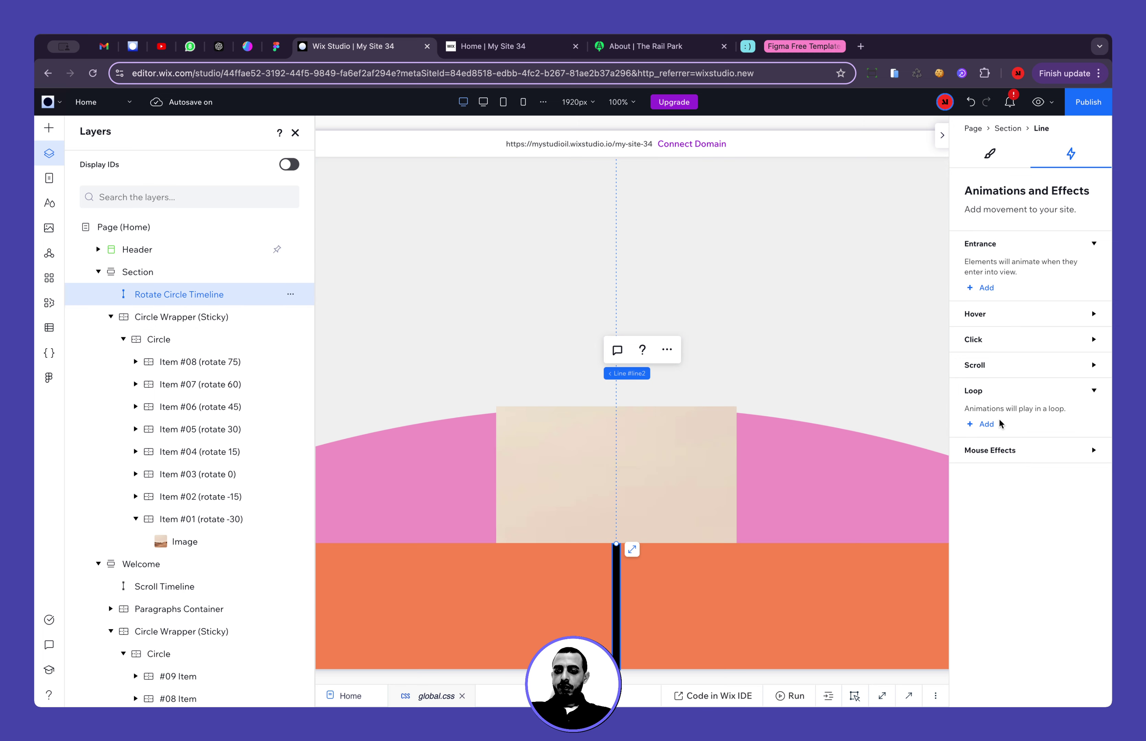
click(1011, 370)
click(992, 397)
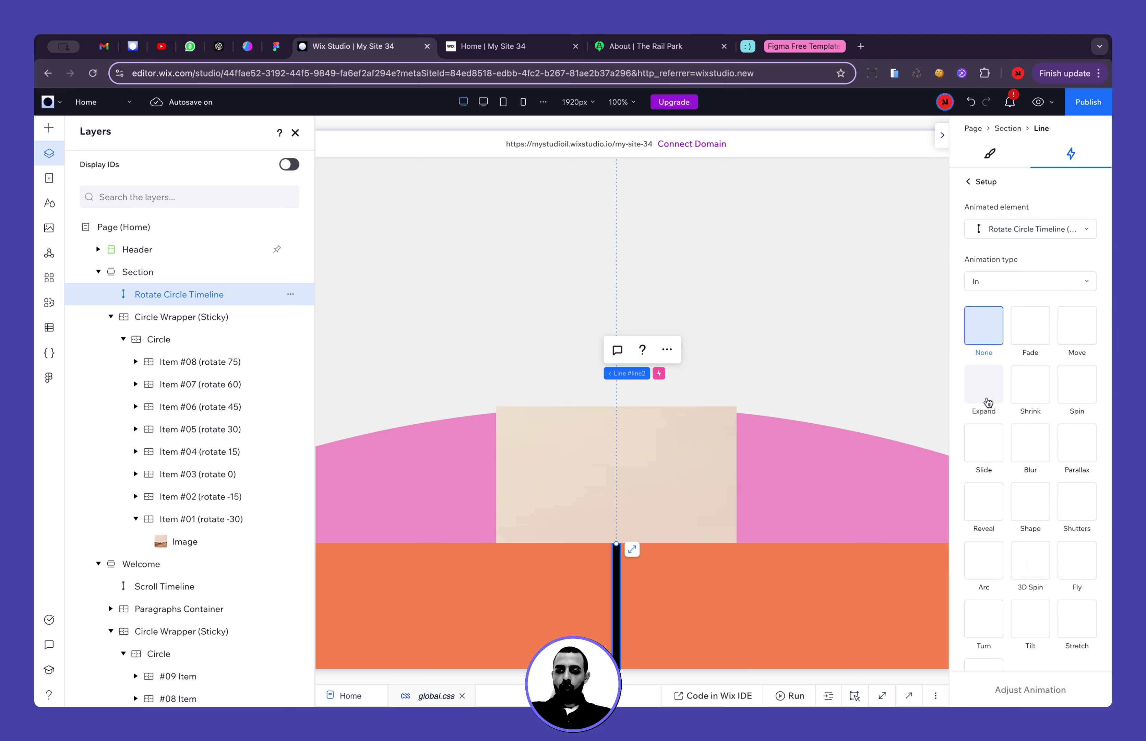
scroll(1011, 337, down, 2)
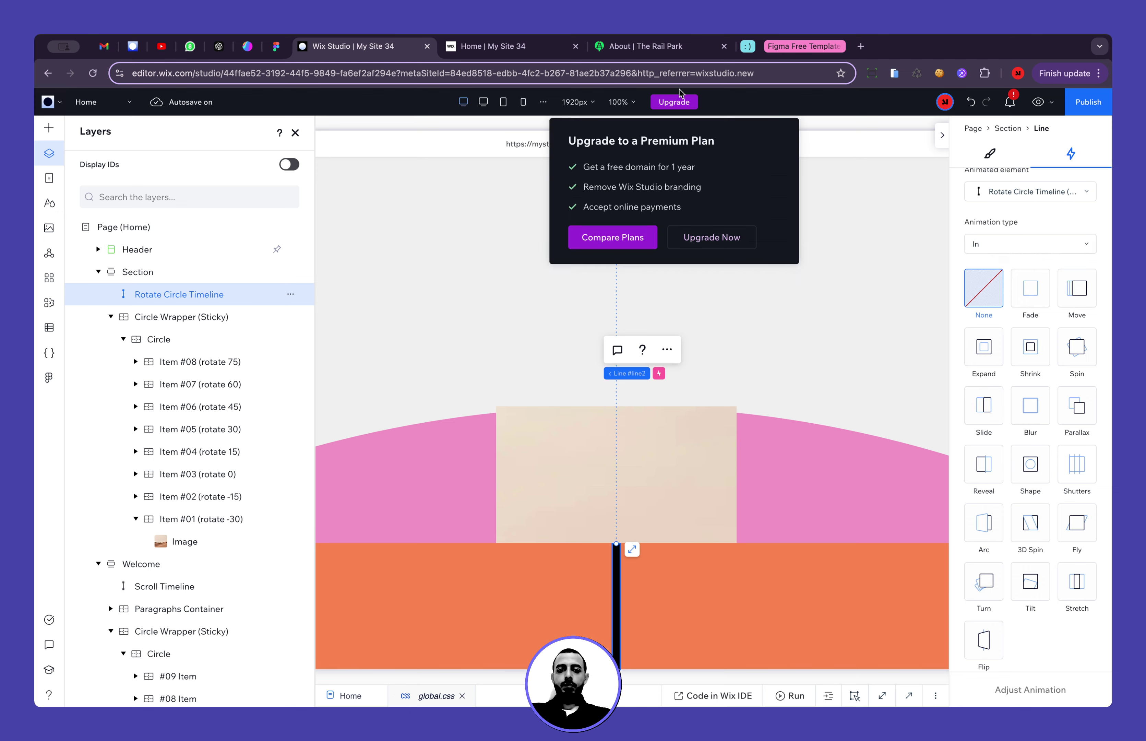
click(521, 47)
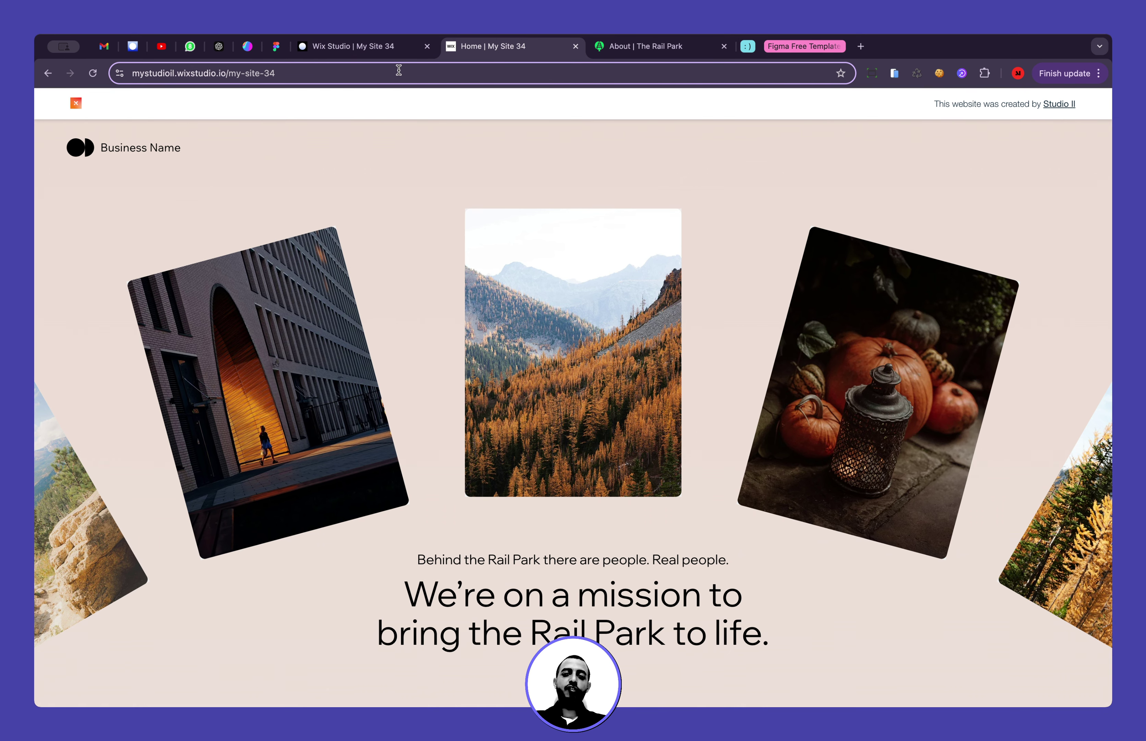
click(383, 50)
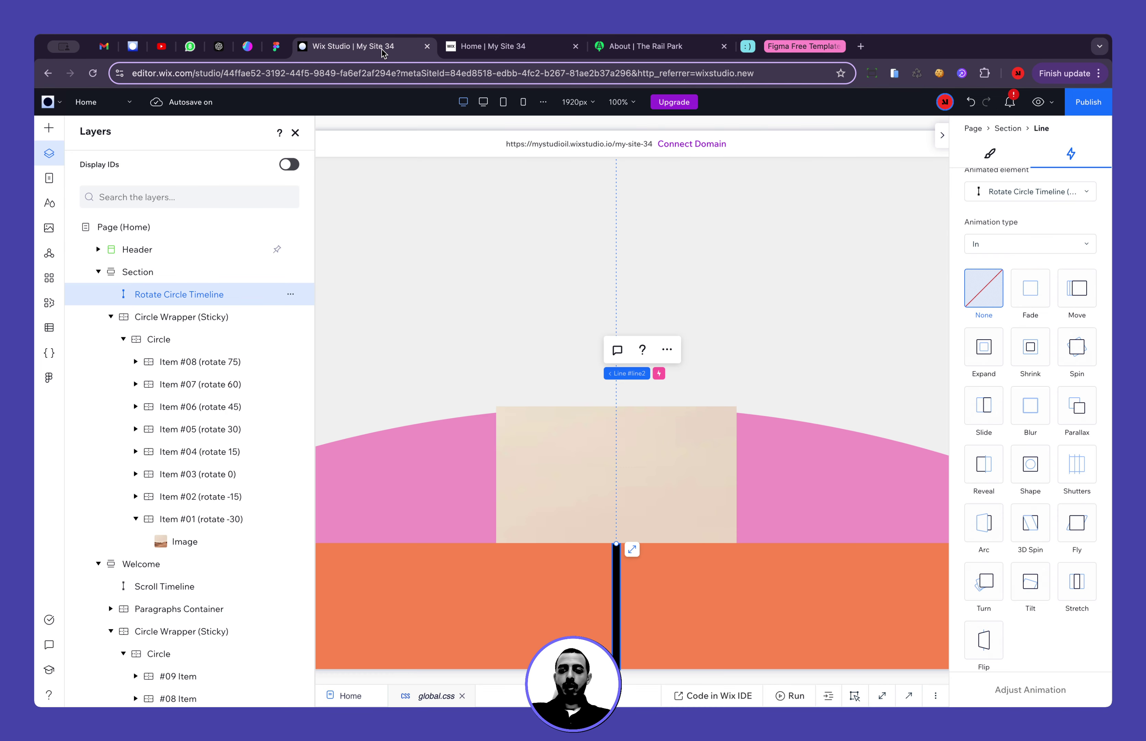
click(1020, 250)
click(1025, 284)
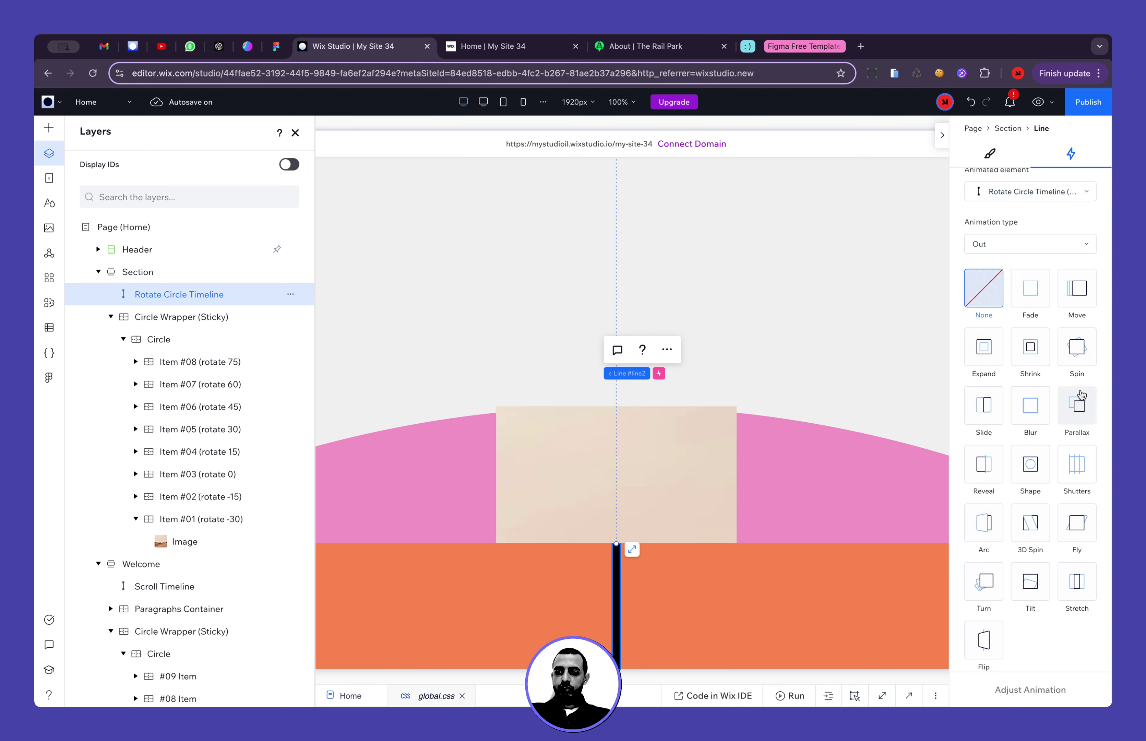
Apply a counter-clockwise Spin to the timeline line itself, with 100% scale and an animation area starting at 0%
click(1075, 359)
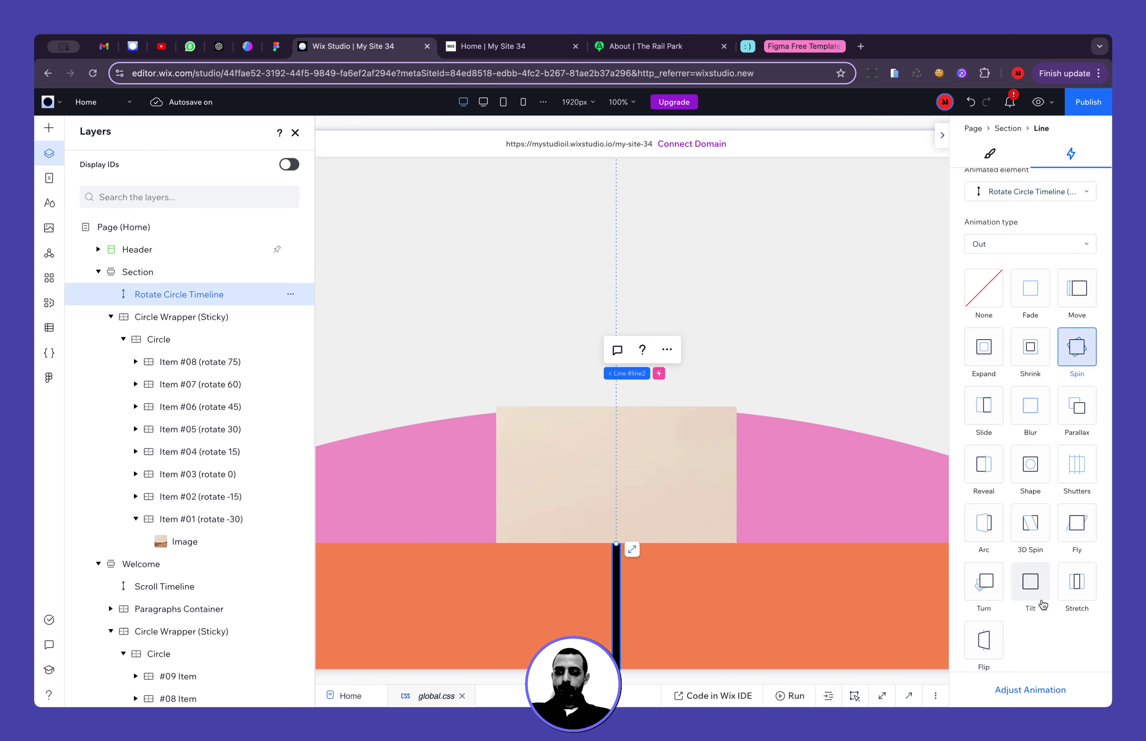
click(1020, 690)
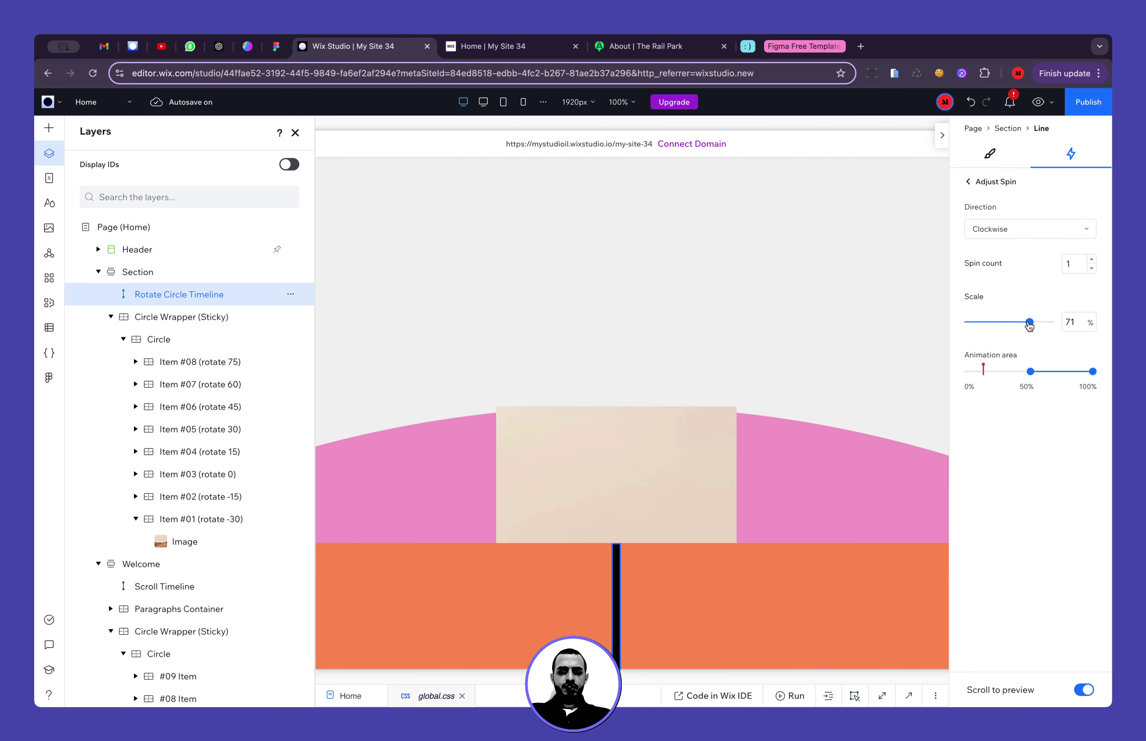
drag(1029, 326, 1074, 326)
click(1020, 227)
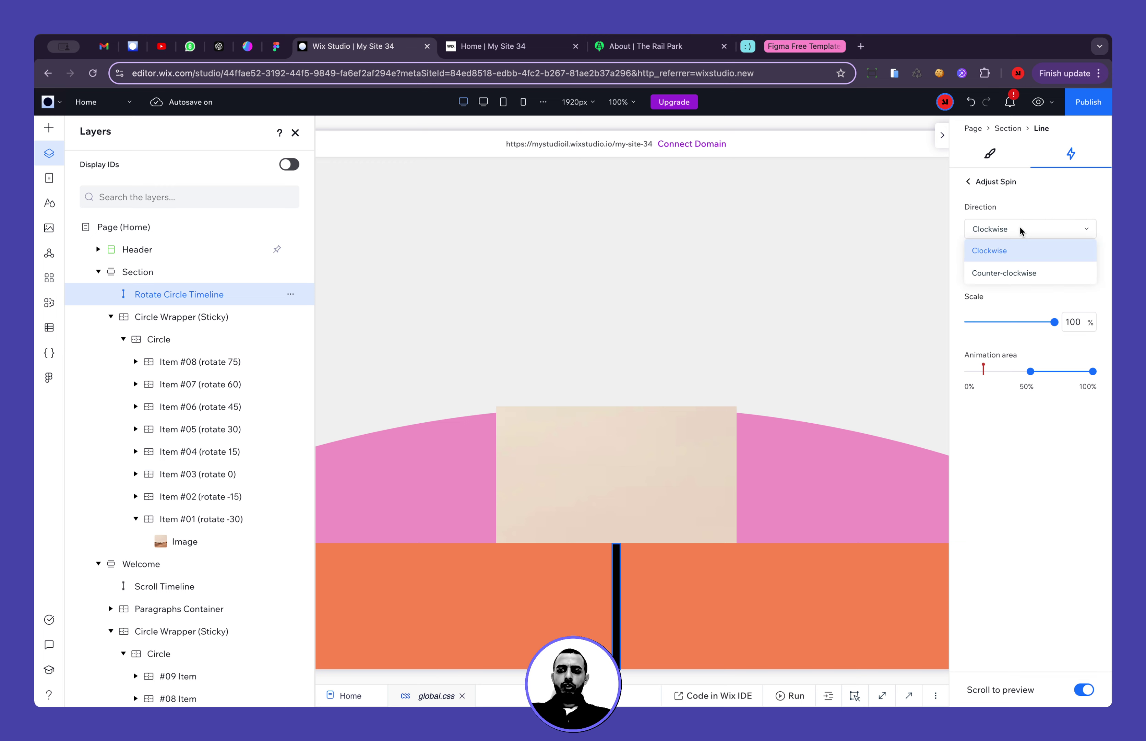
click(1026, 277)
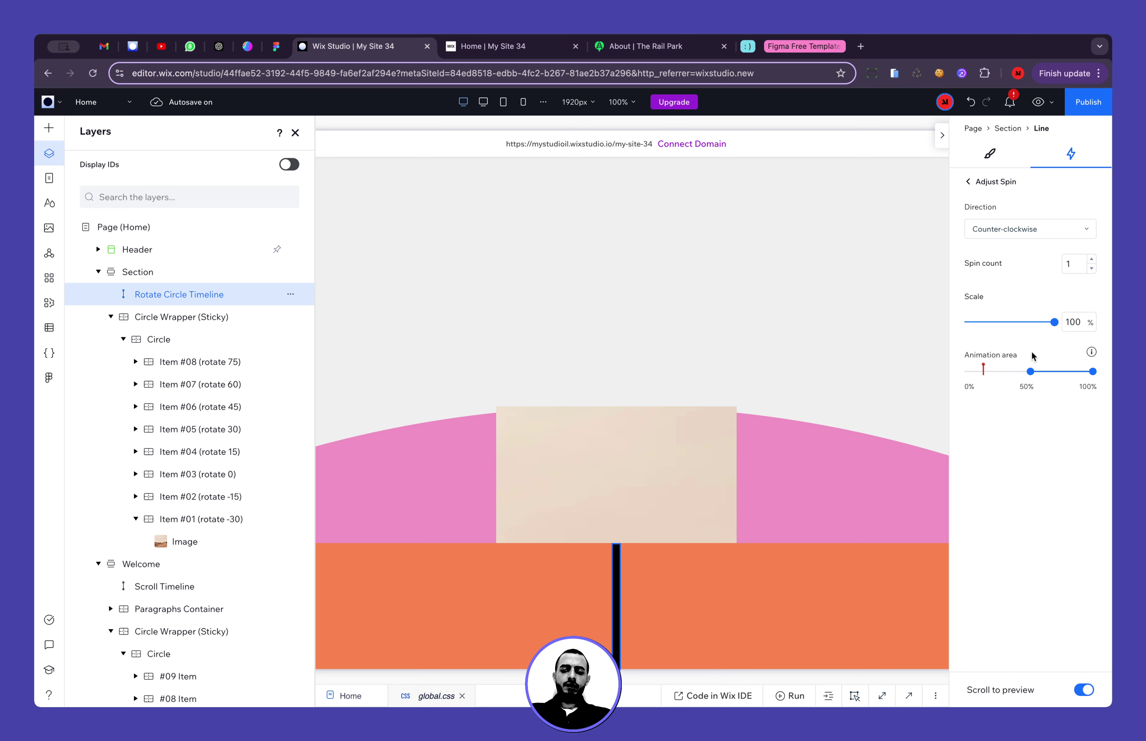
mouse_move(1031, 372)
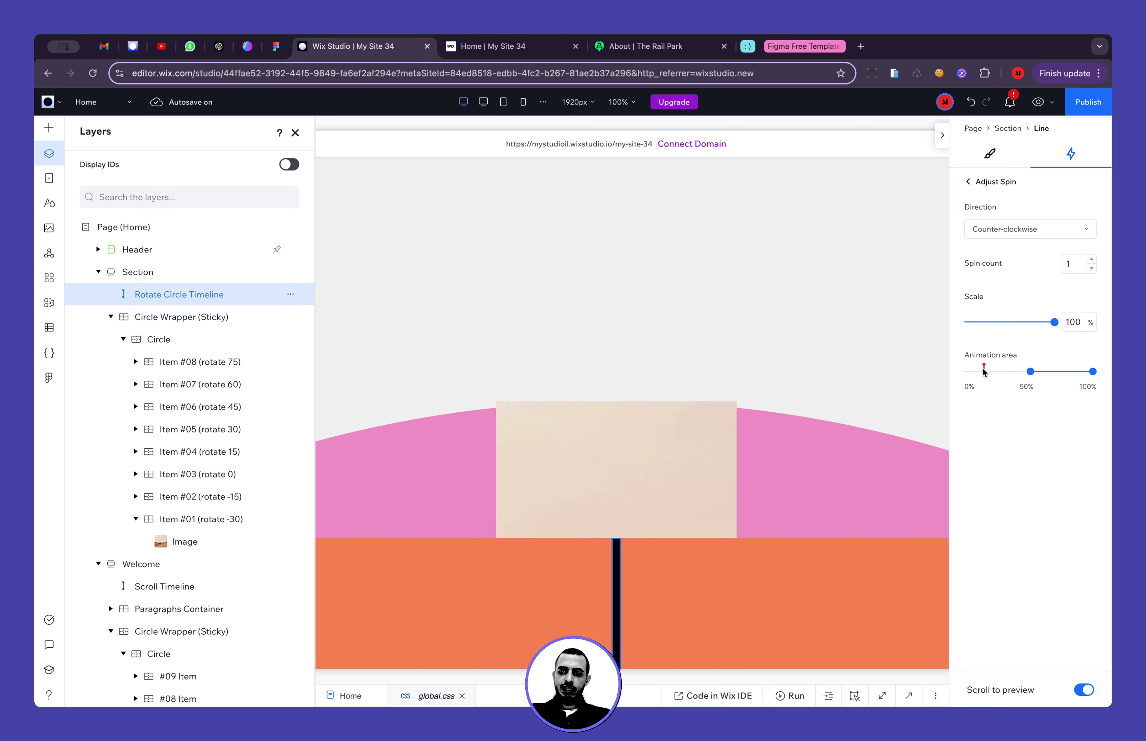
drag(1030, 372, 968, 373)
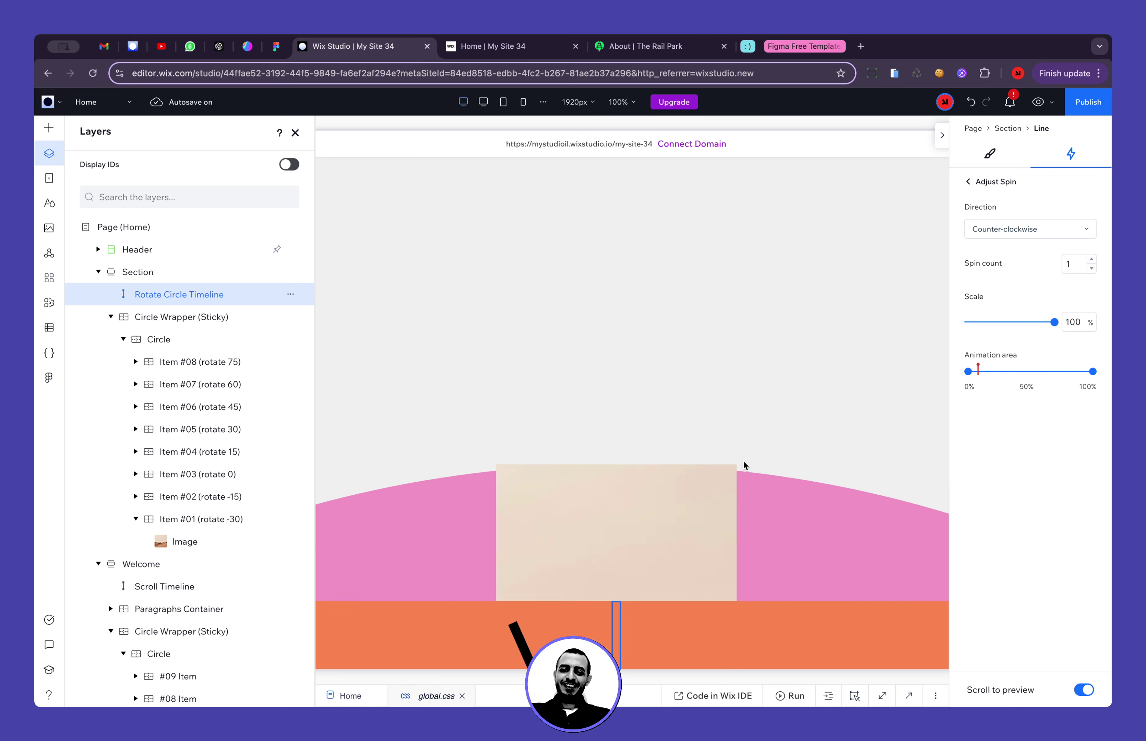
Change the scroll animation's animated element to the Circle inside the first section's Circle Wrapper (Sticky)
click(968, 186)
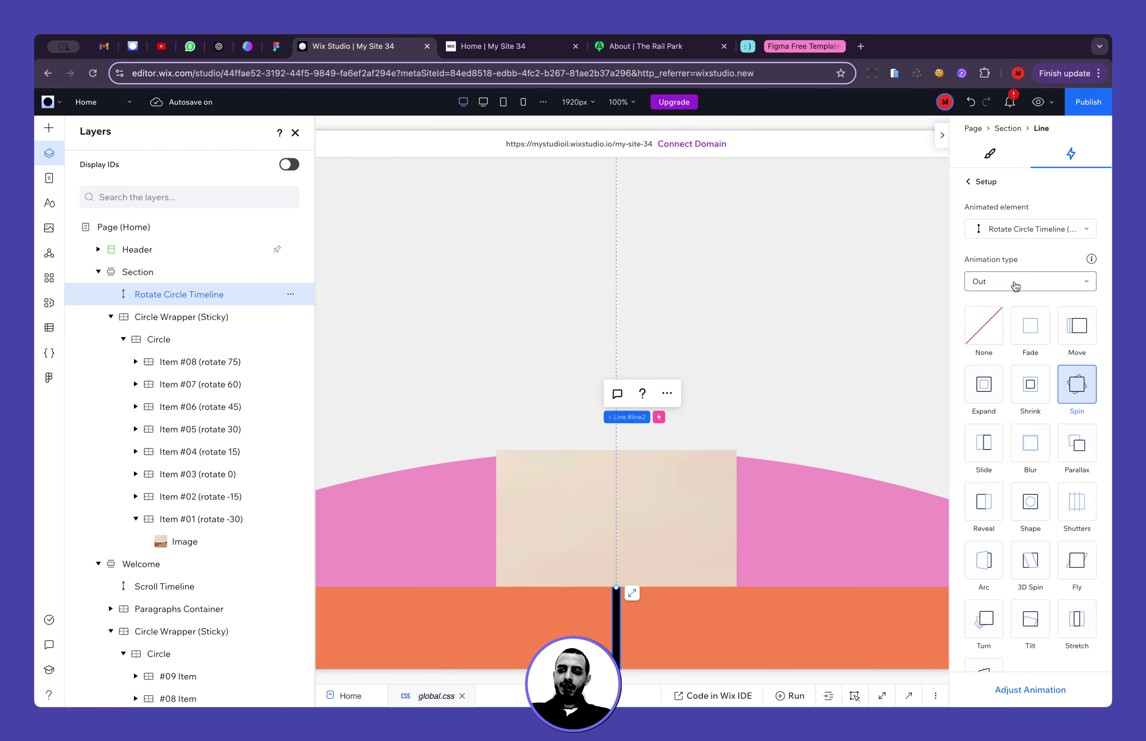
click(1017, 230)
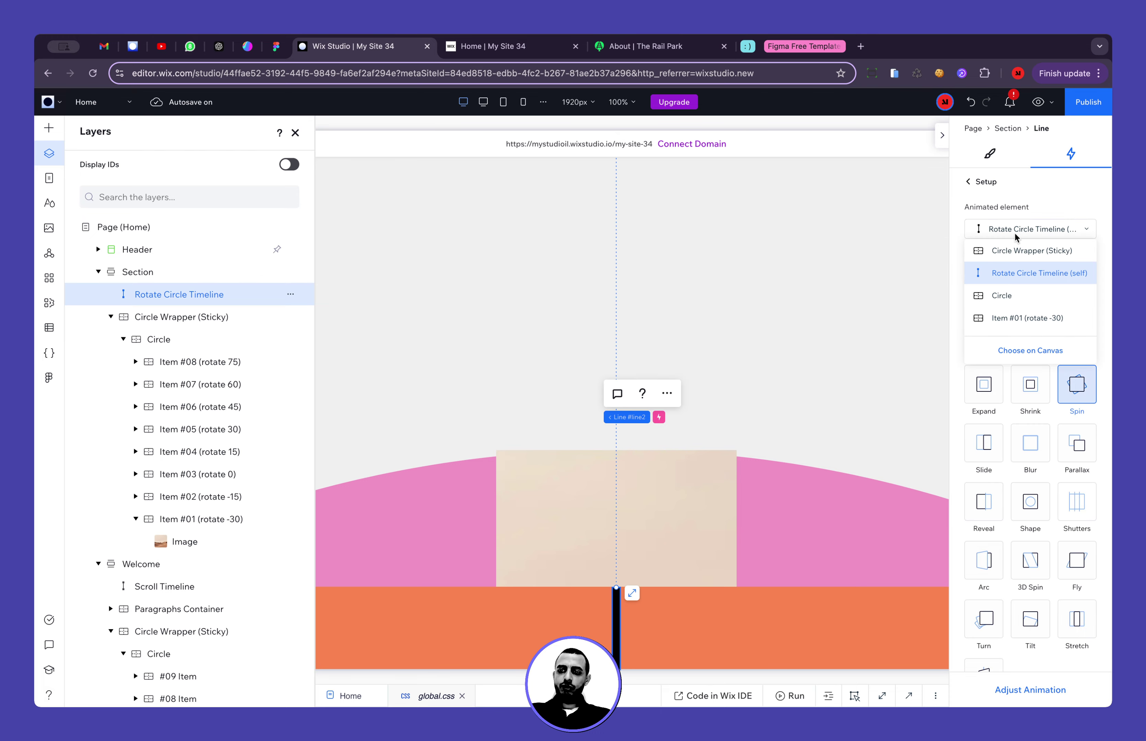
click(1020, 296)
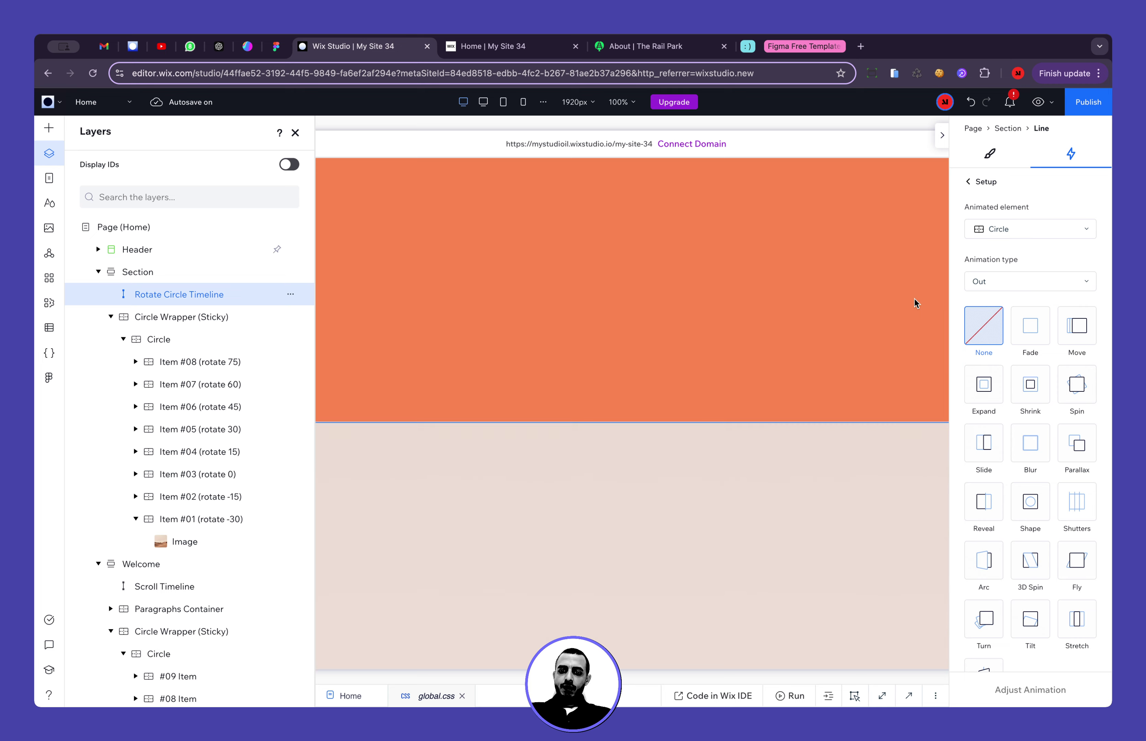
click(1009, 239)
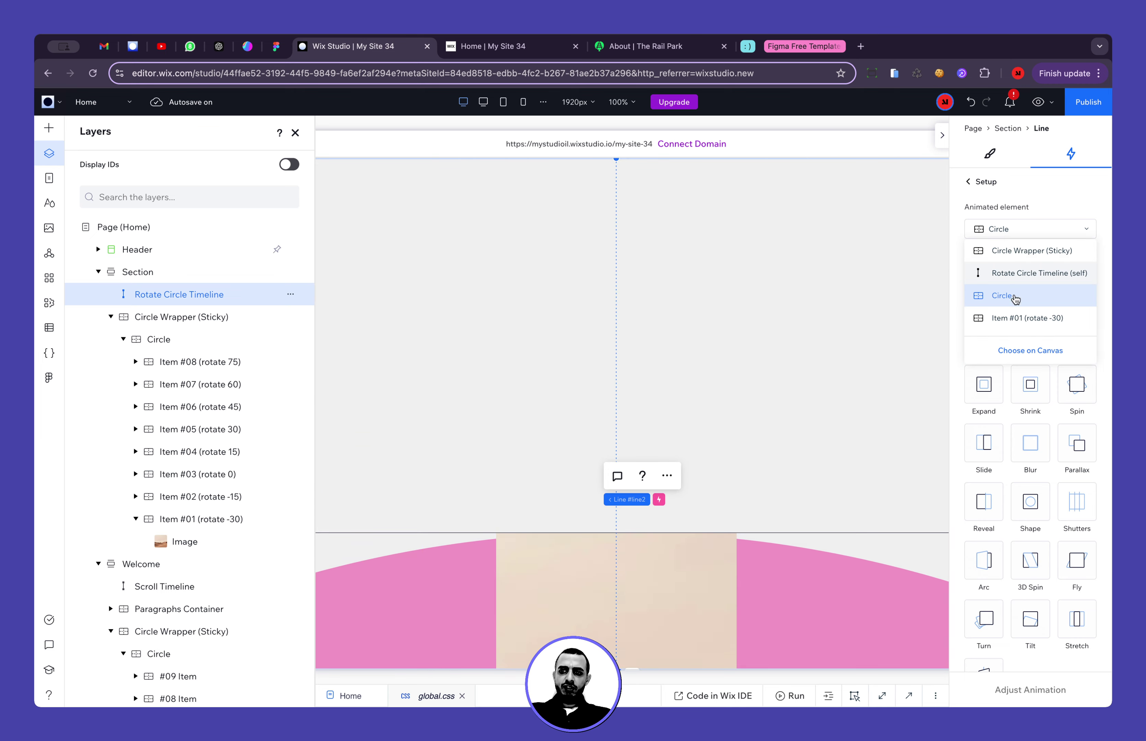
click(1030, 351)
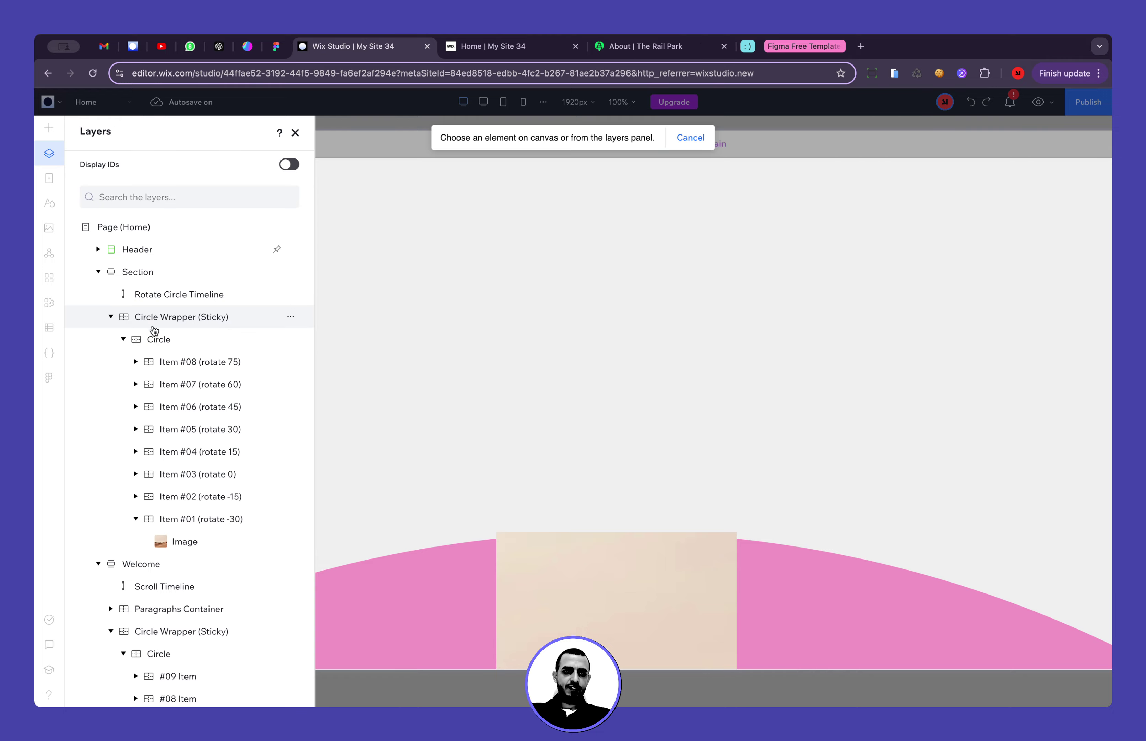
click(159, 340)
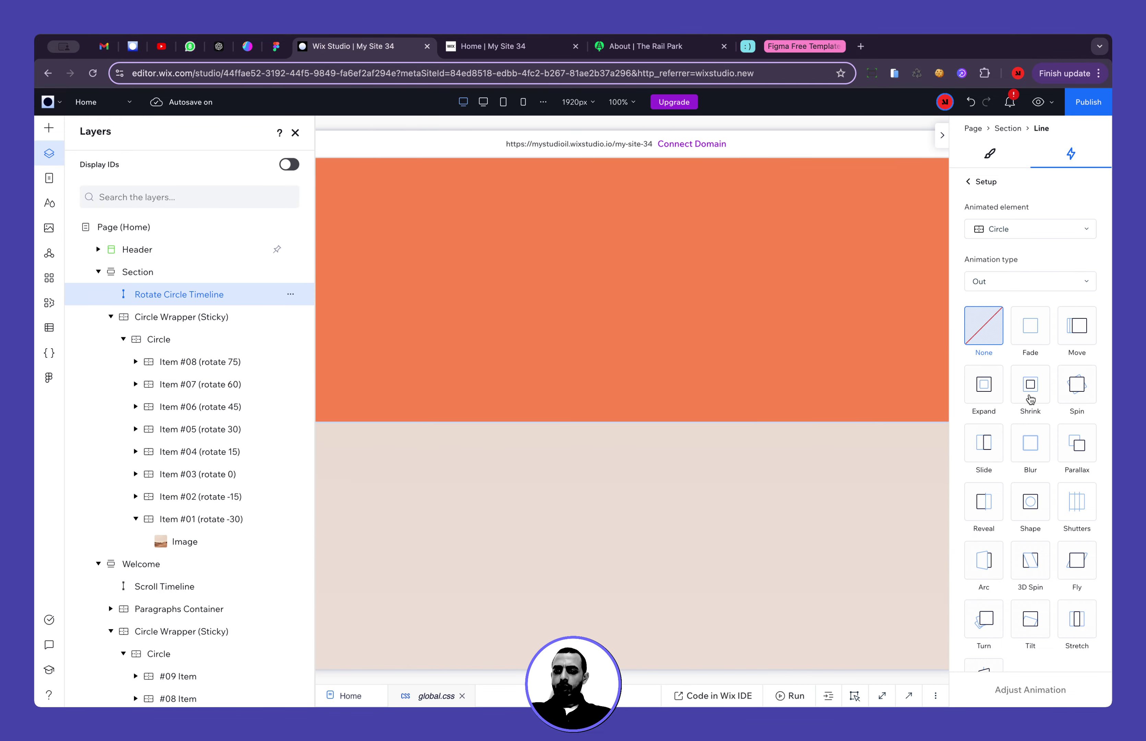
Apply a counter-clockwise Spin to the Circle, with 100% scale and an animation area from 0% to 100%
click(1078, 407)
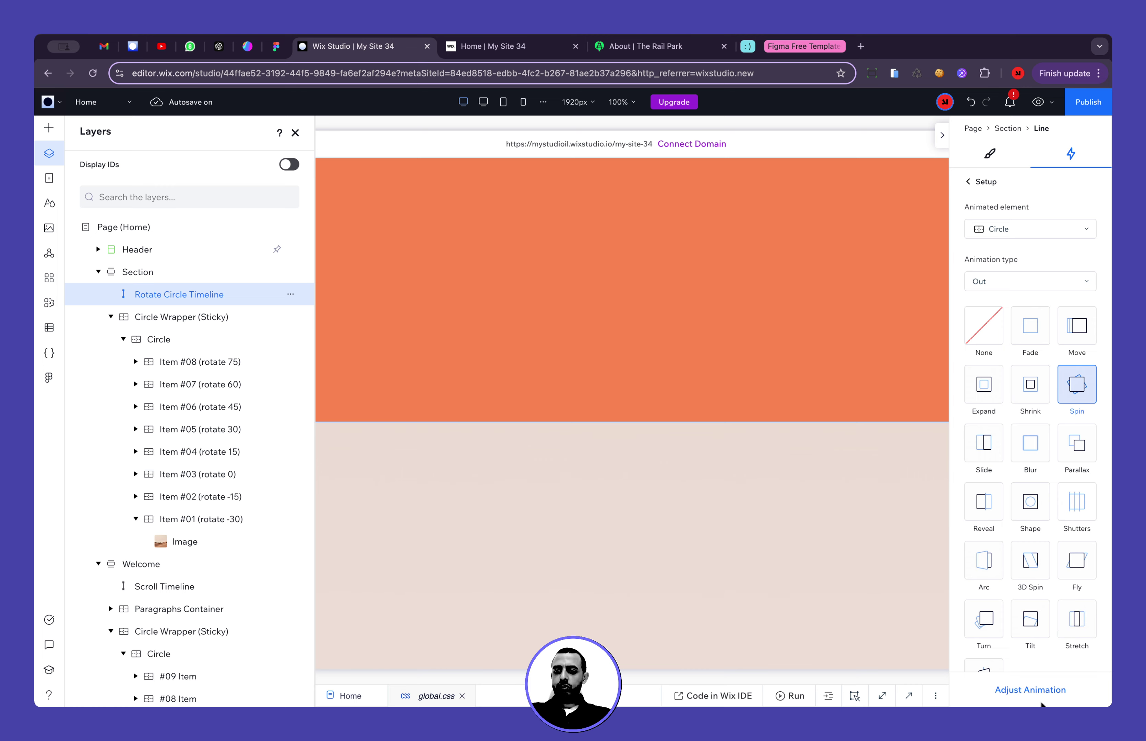
click(1035, 689)
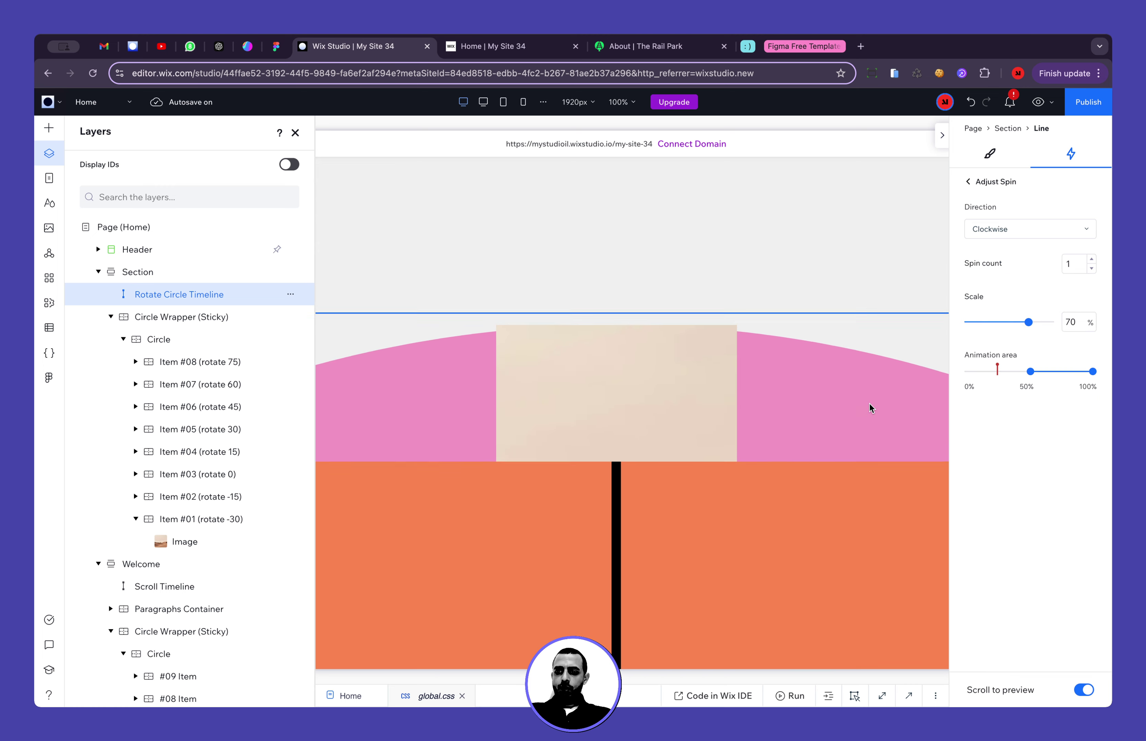
drag(1031, 372, 965, 372)
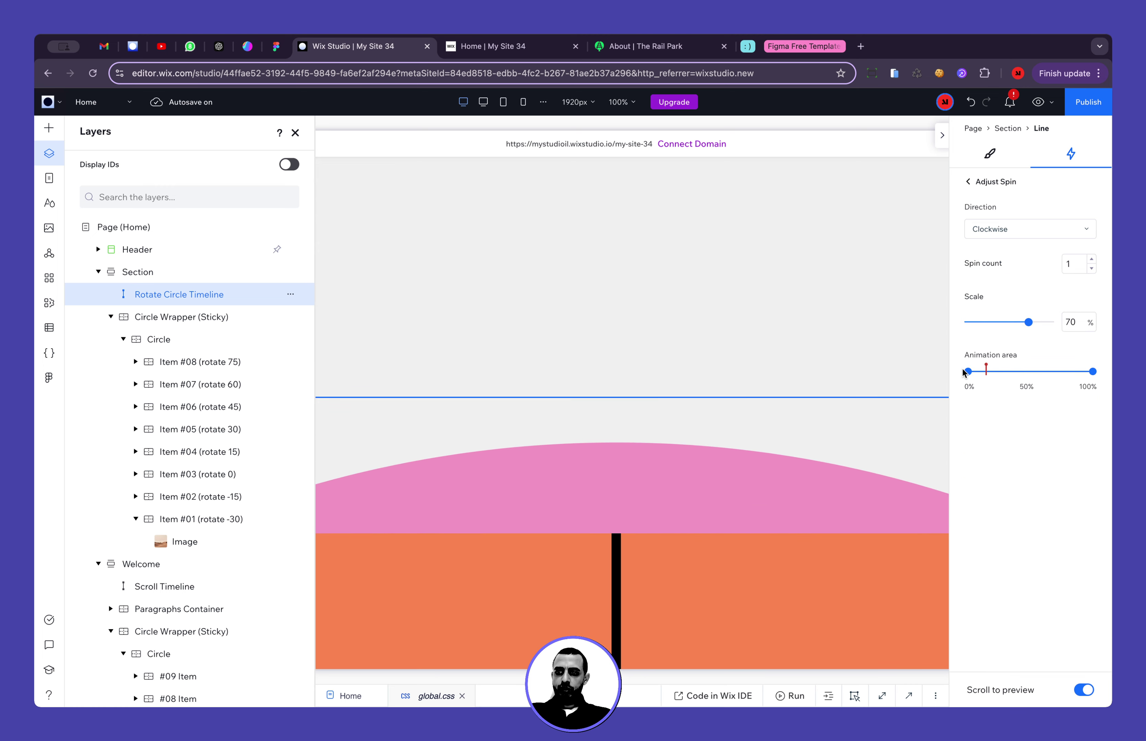
drag(1029, 322, 1055, 322)
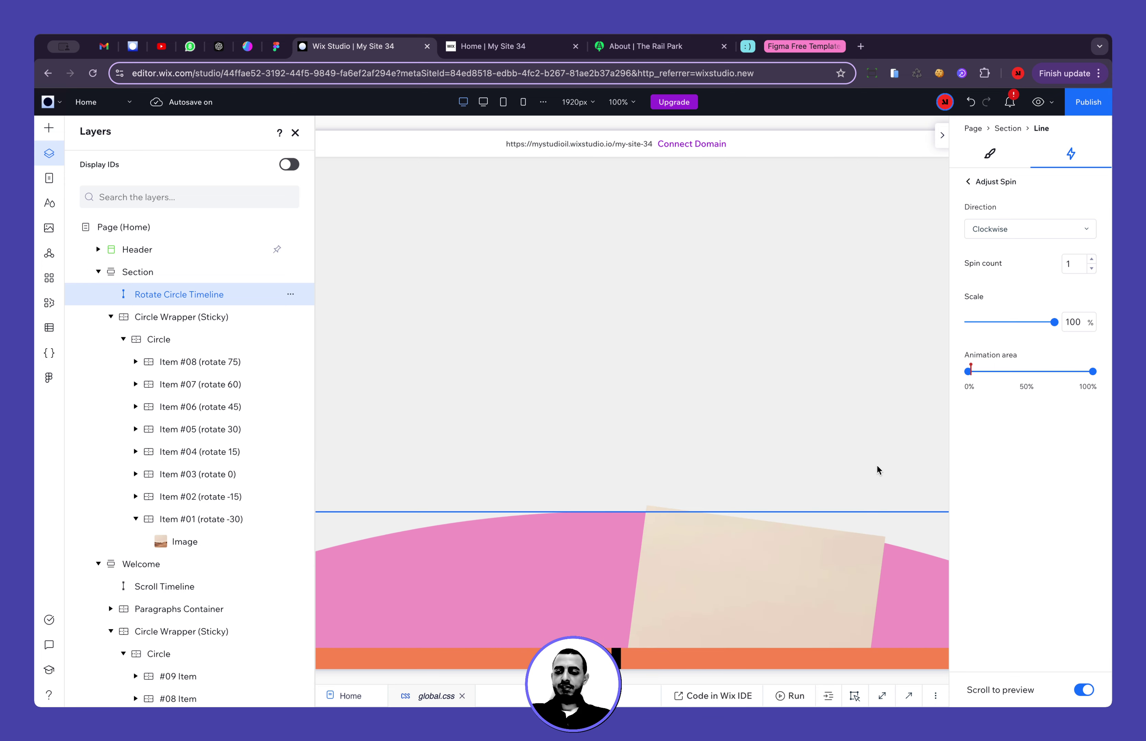
click(1007, 232)
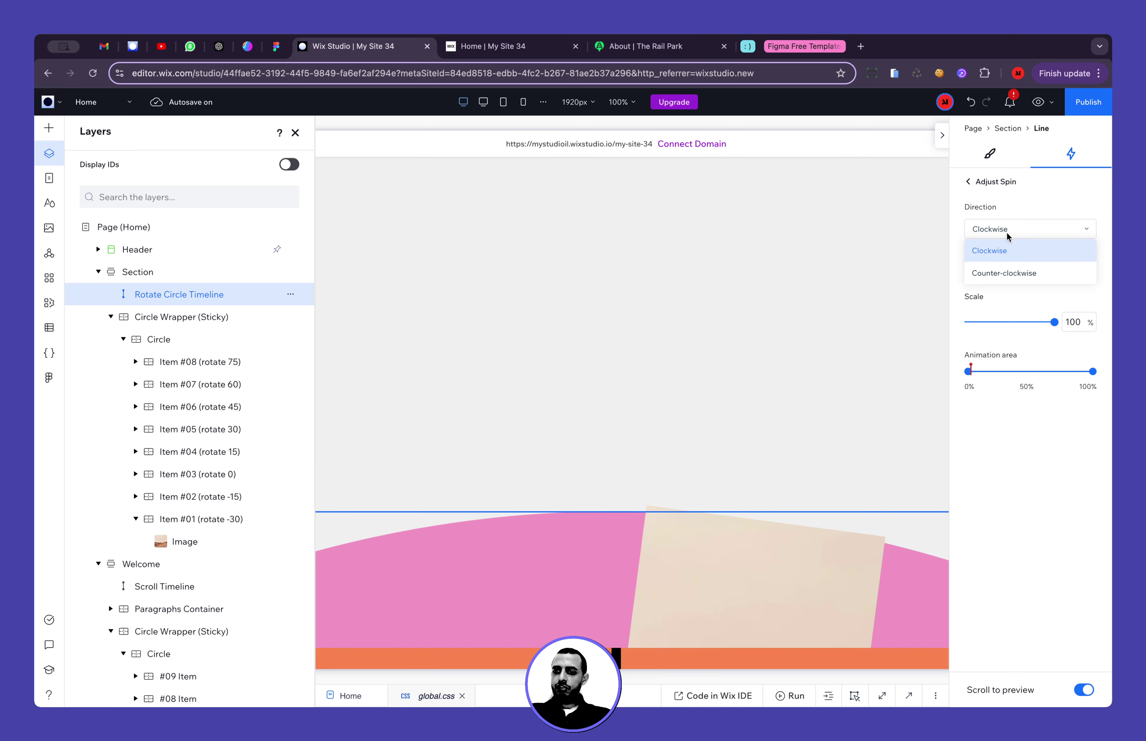
click(1014, 270)
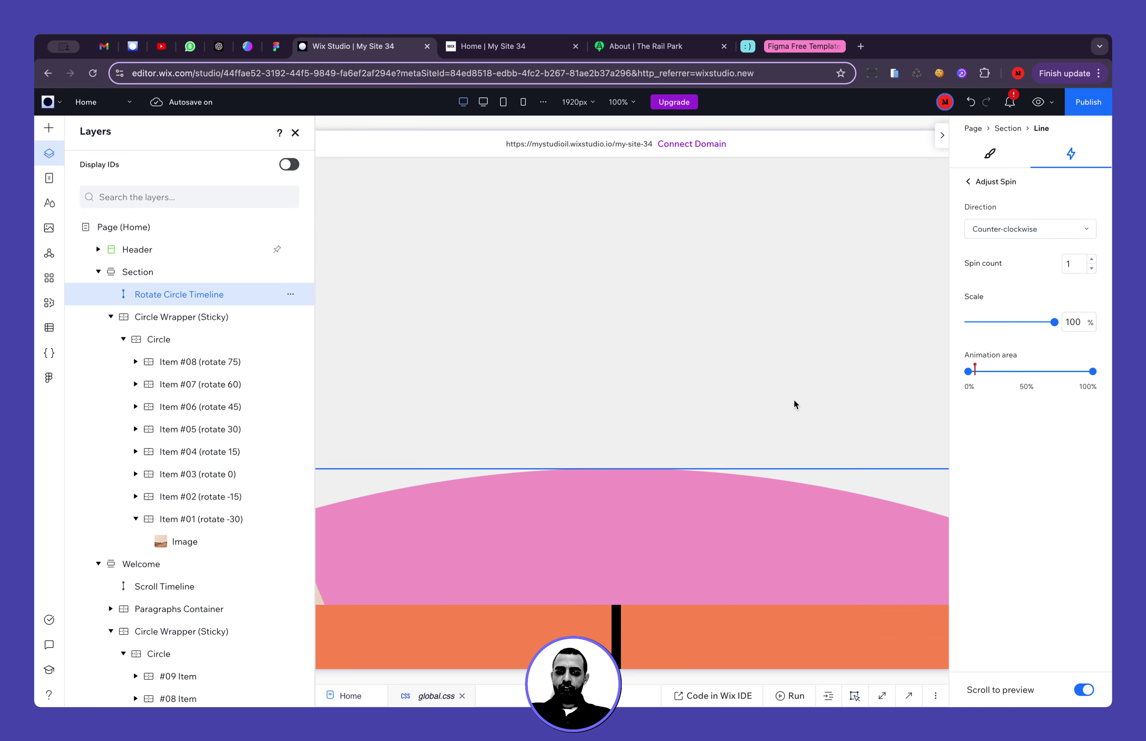
Preview the site and scroll through the first section to examine how the circle and its images rotate
click(1039, 105)
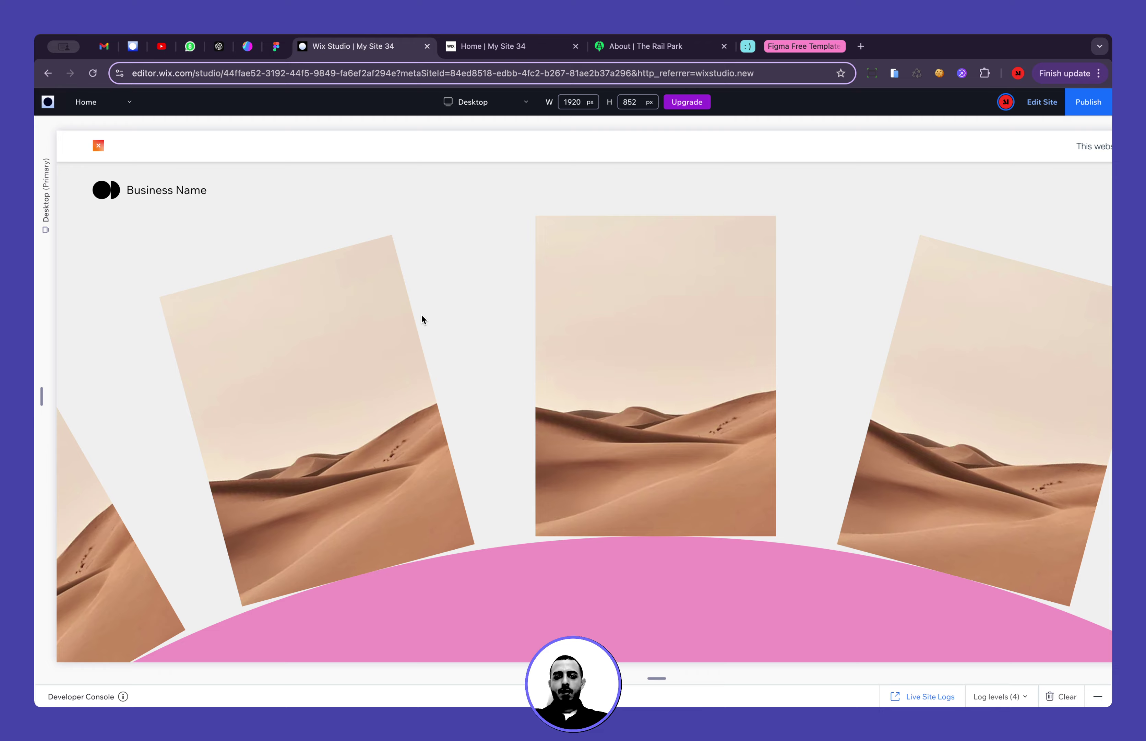
scroll(421, 316, right, 3)
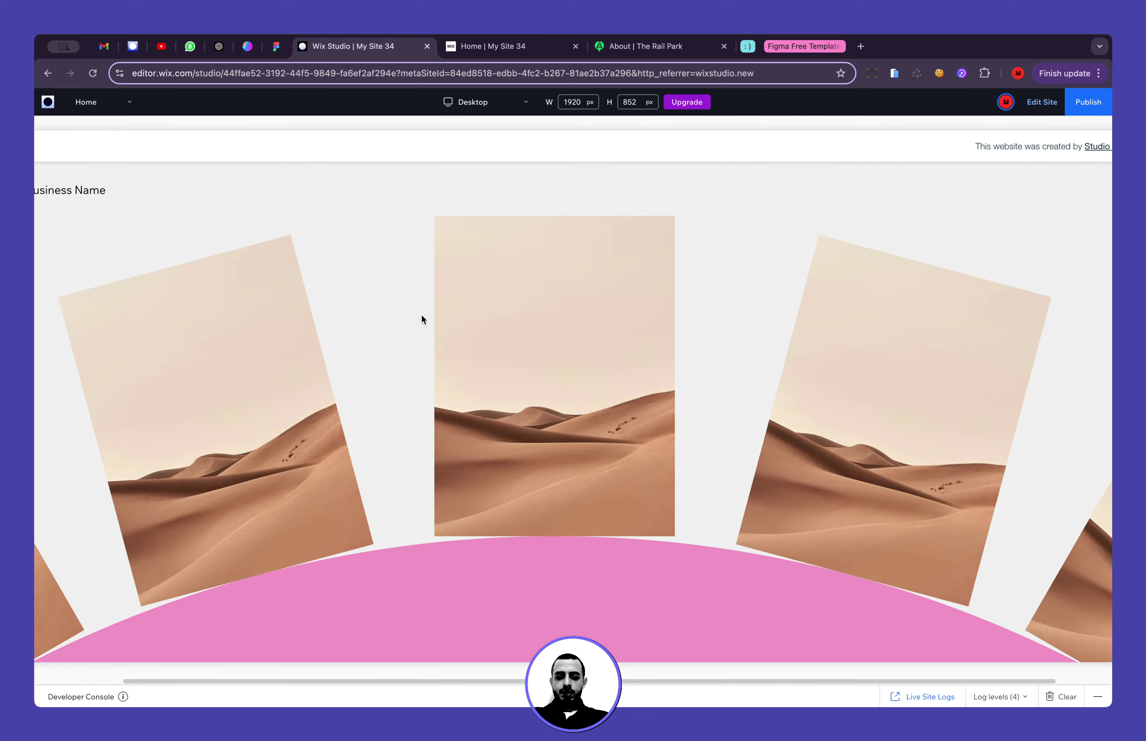
scroll(422, 316, down, 5)
scroll(422, 315, down, 1)
scroll(422, 315, up, 1)
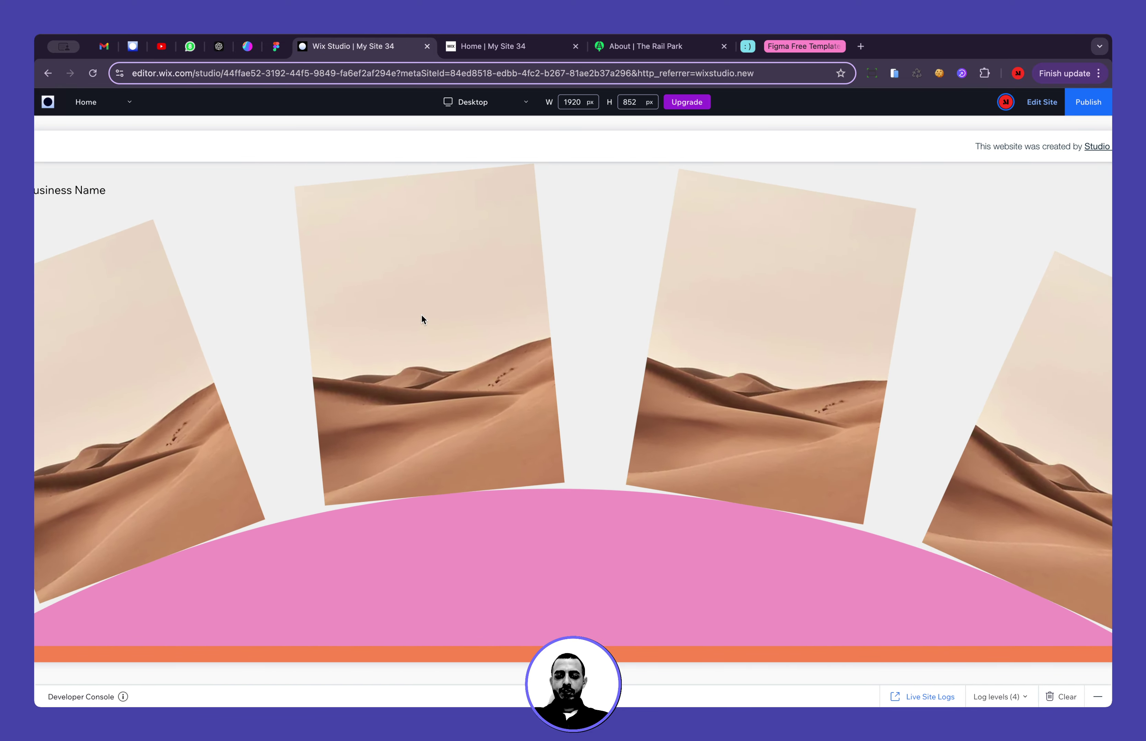
scroll(422, 316, down, 5)
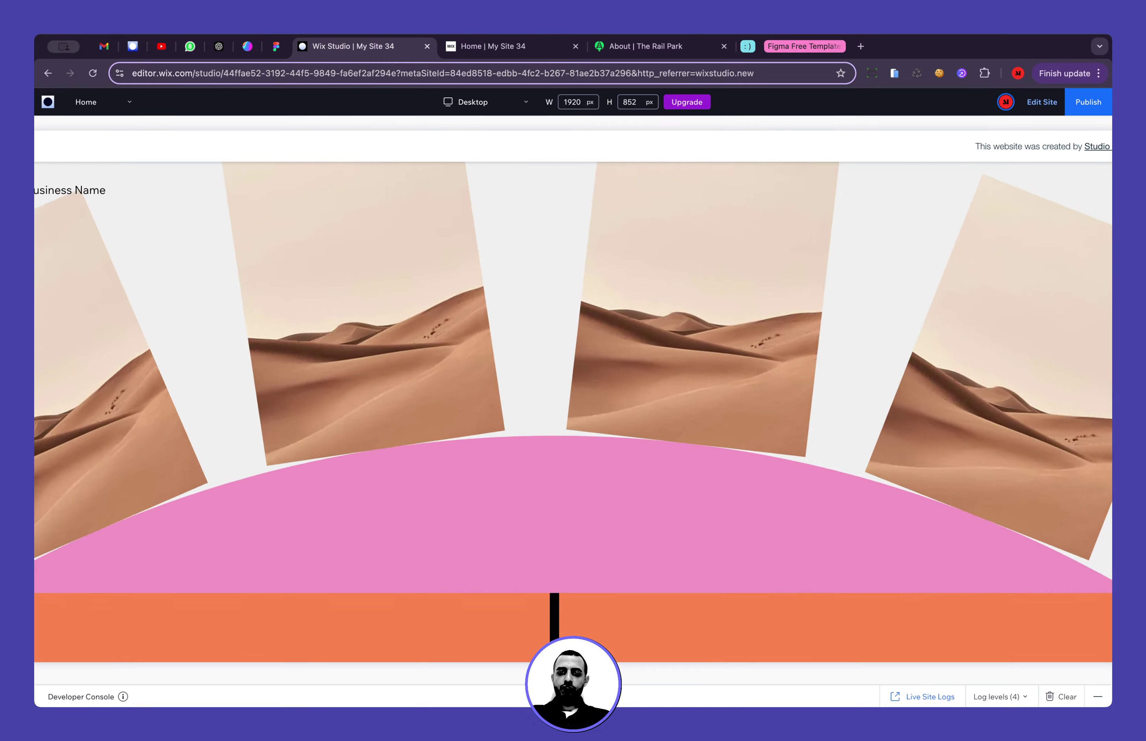
scroll(422, 315, up, 4)
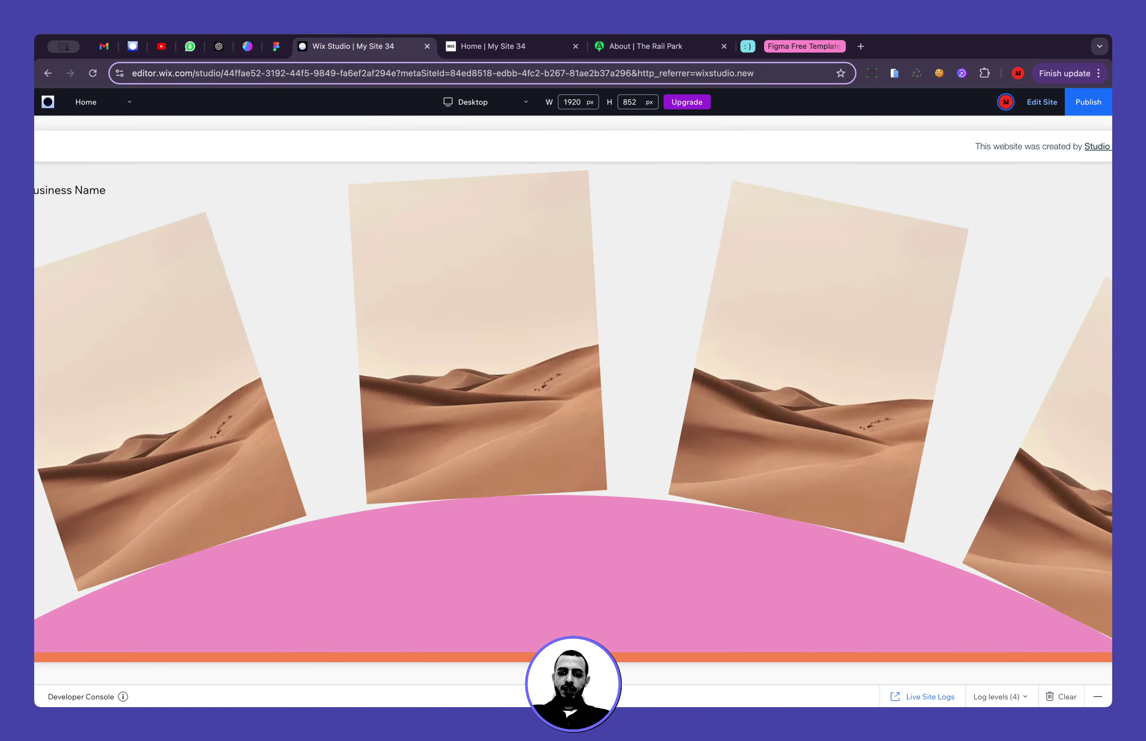
scroll(422, 315, down, 4)
scroll(422, 315, down, 5)
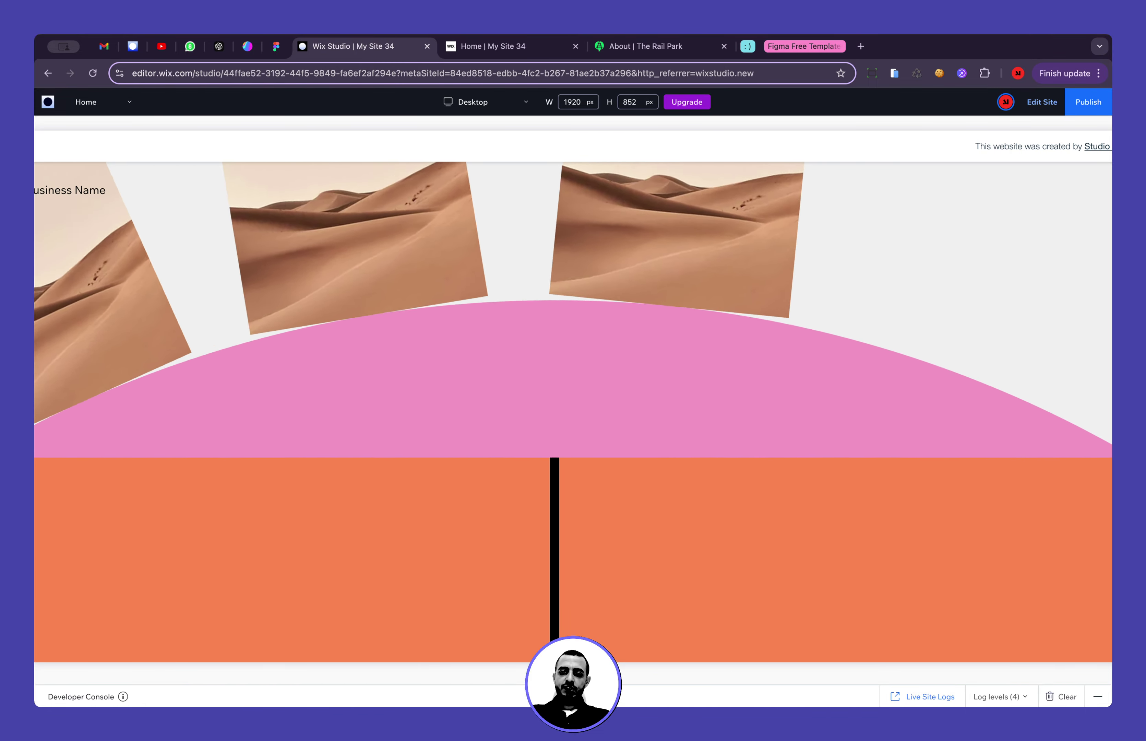
scroll(573, 341, up, 5)
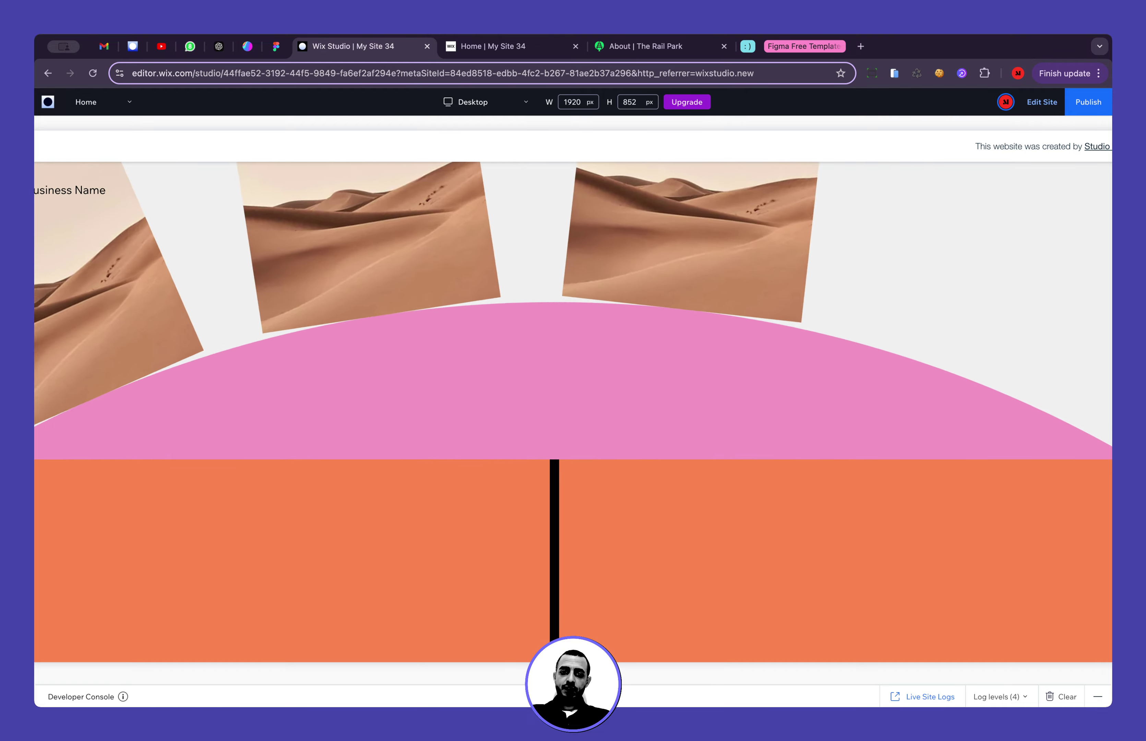
scroll(573, 349, down, 7)
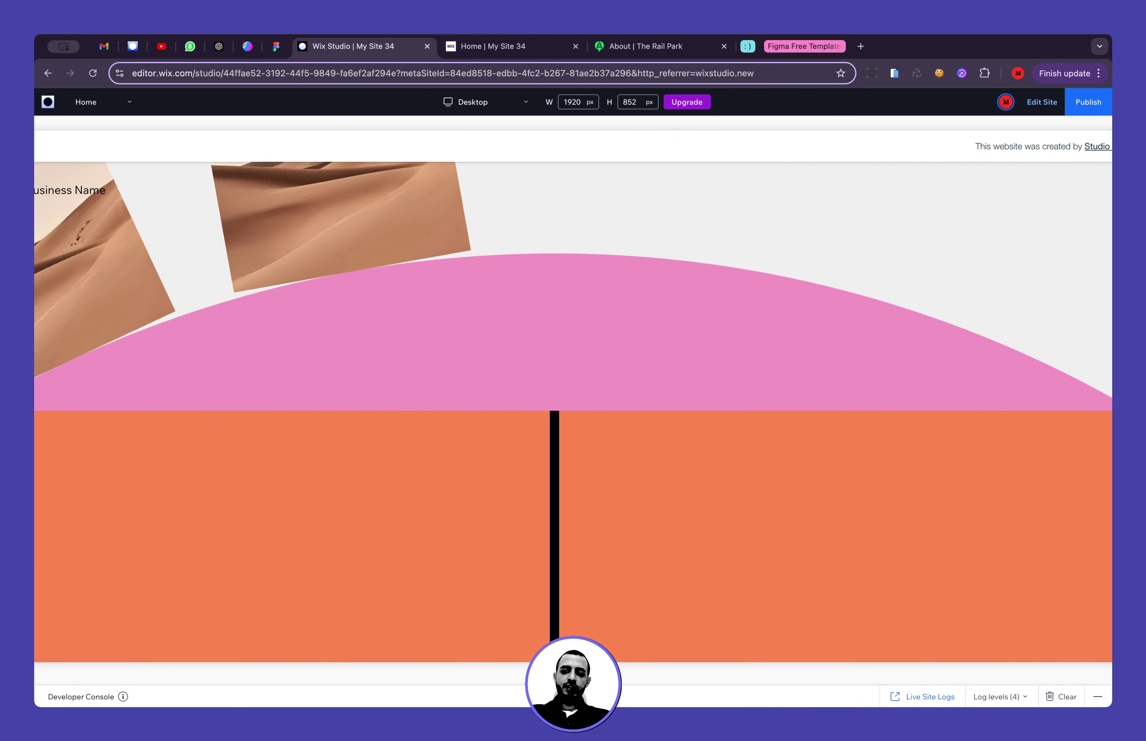
scroll(521, 517, up, 9)
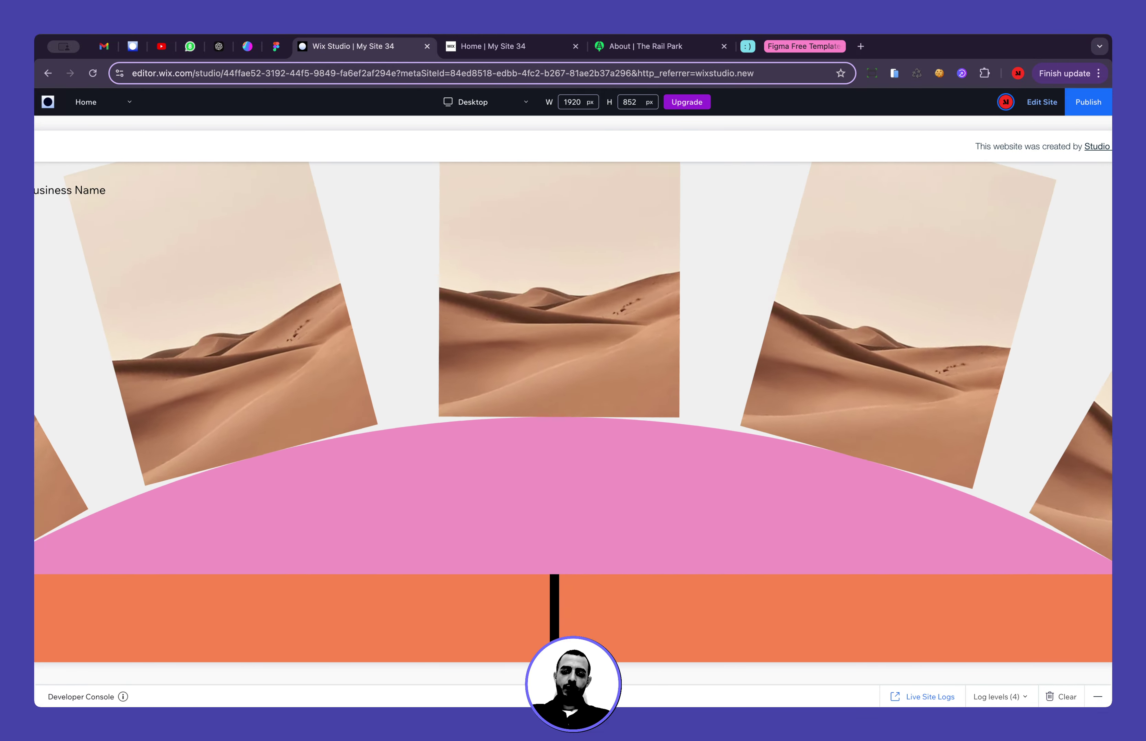
scroll(624, 540, up, 3)
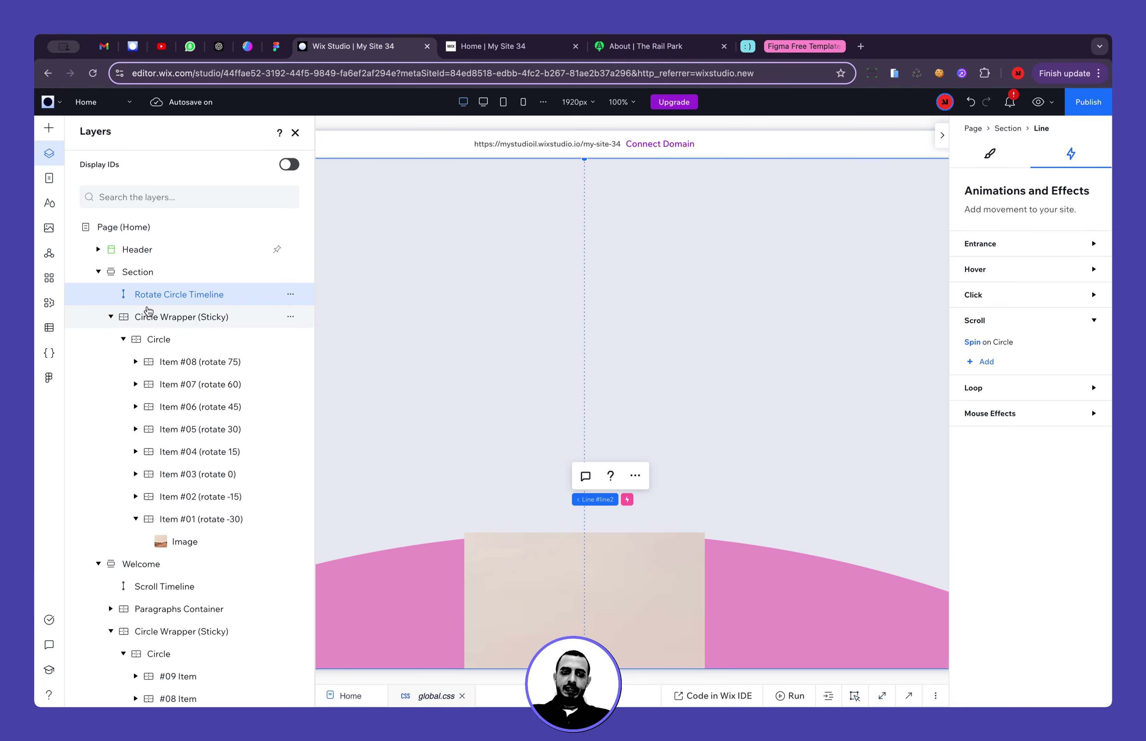
Set the position type of the first section's Circle Wrapper (Sticky) to Sticky
click(145, 319)
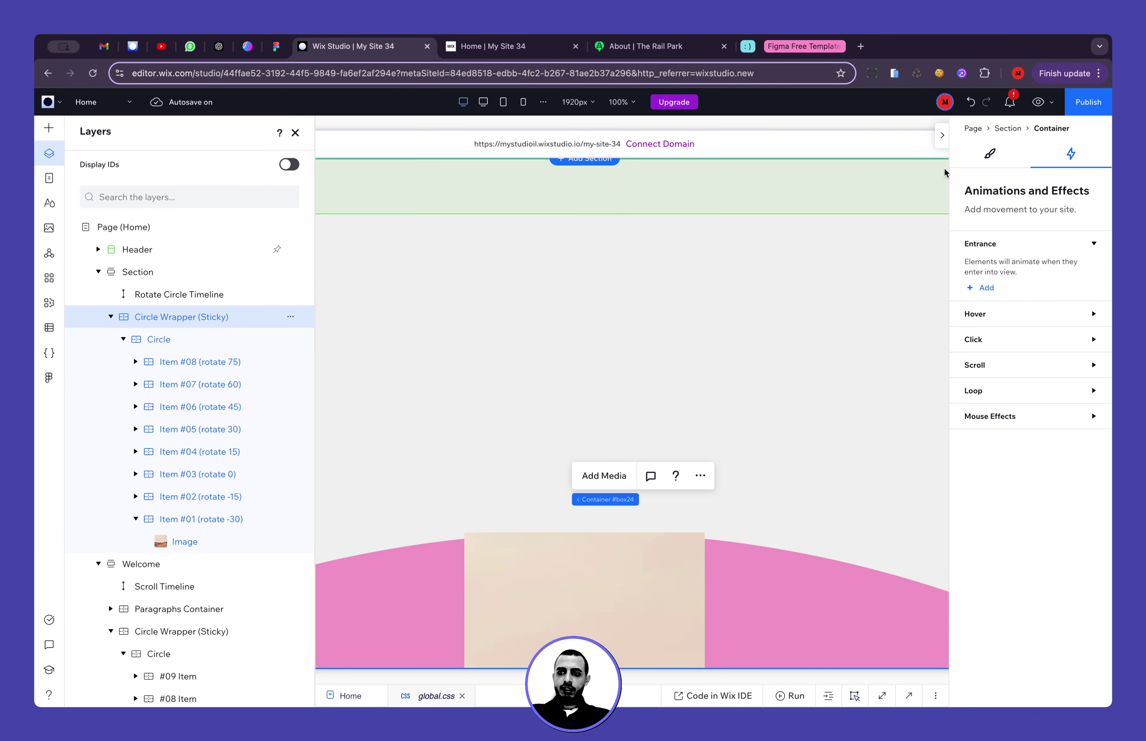
click(989, 153)
scroll(1014, 288, down, 5)
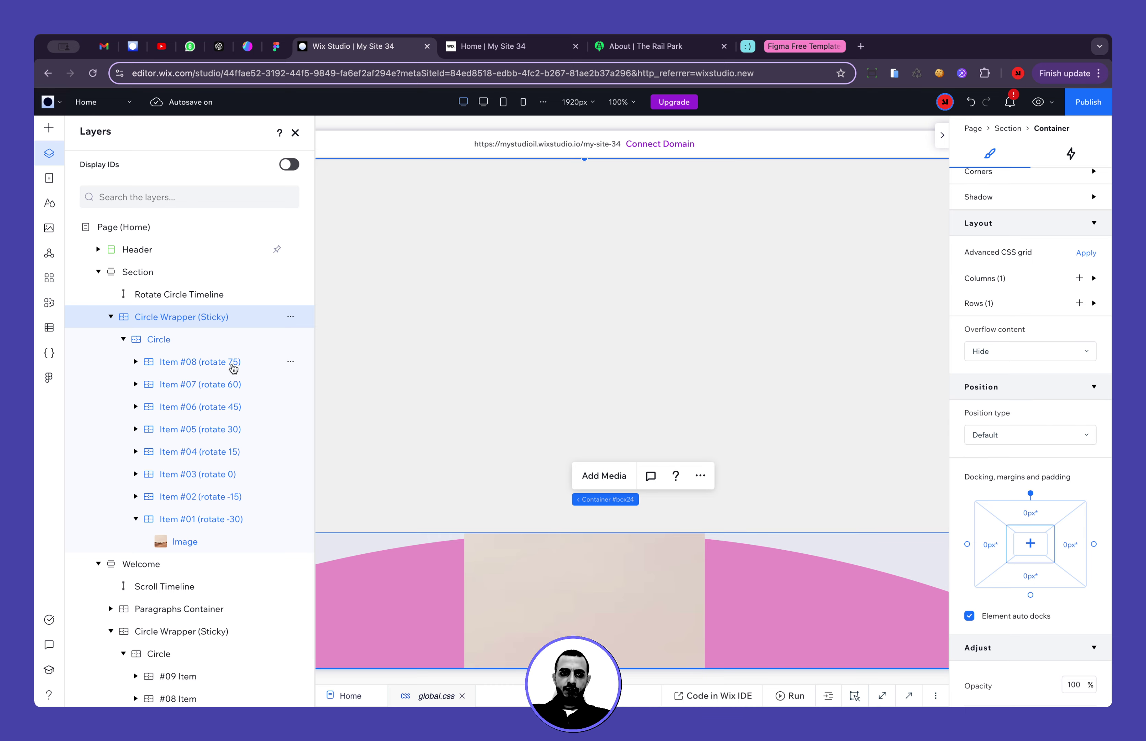
click(201, 340)
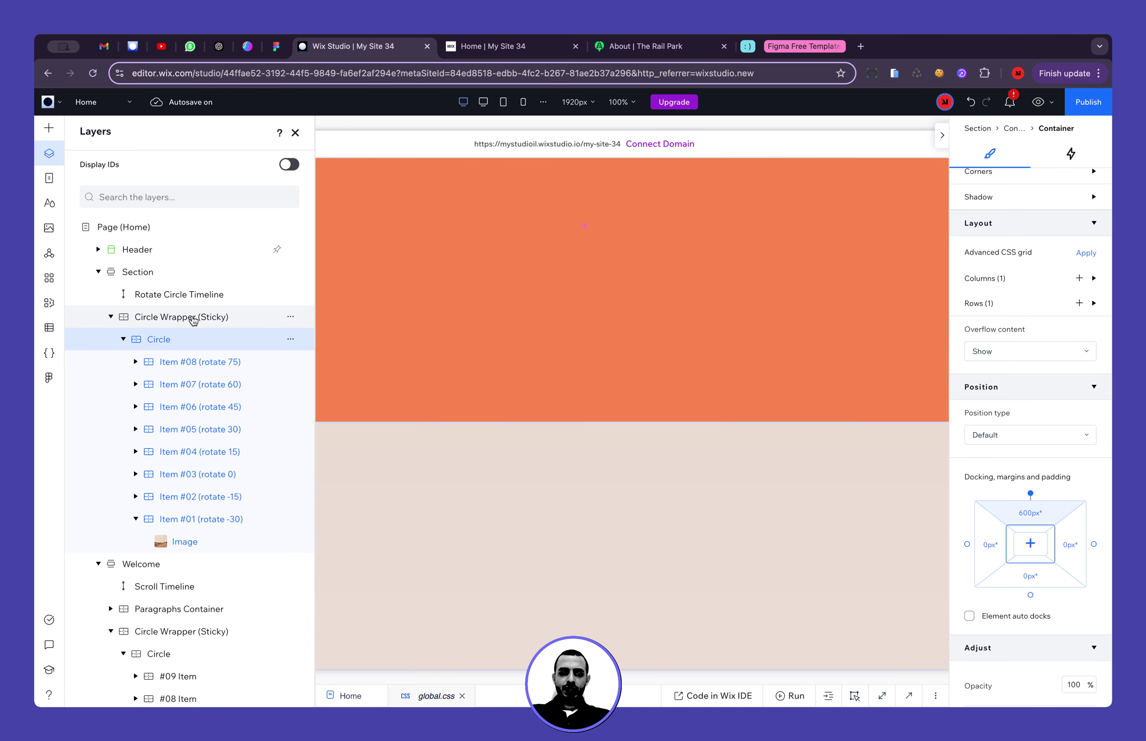
click(193, 318)
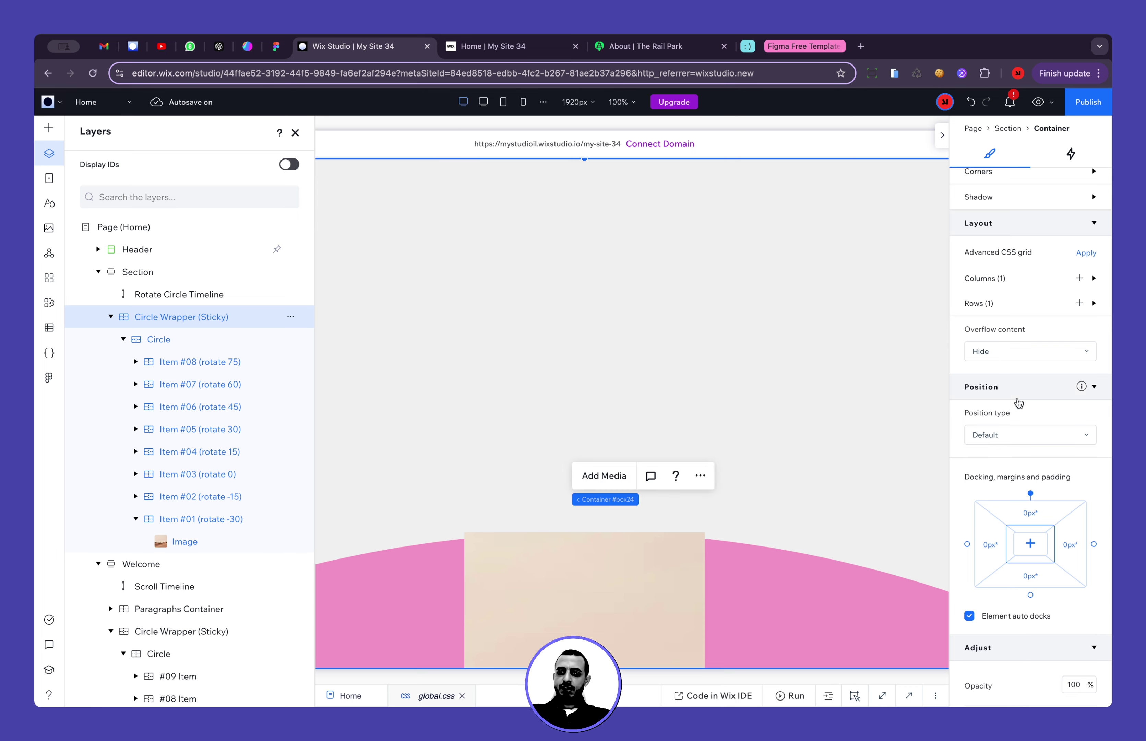
click(1017, 433)
click(1011, 460)
scroll(1027, 342, up, 8)
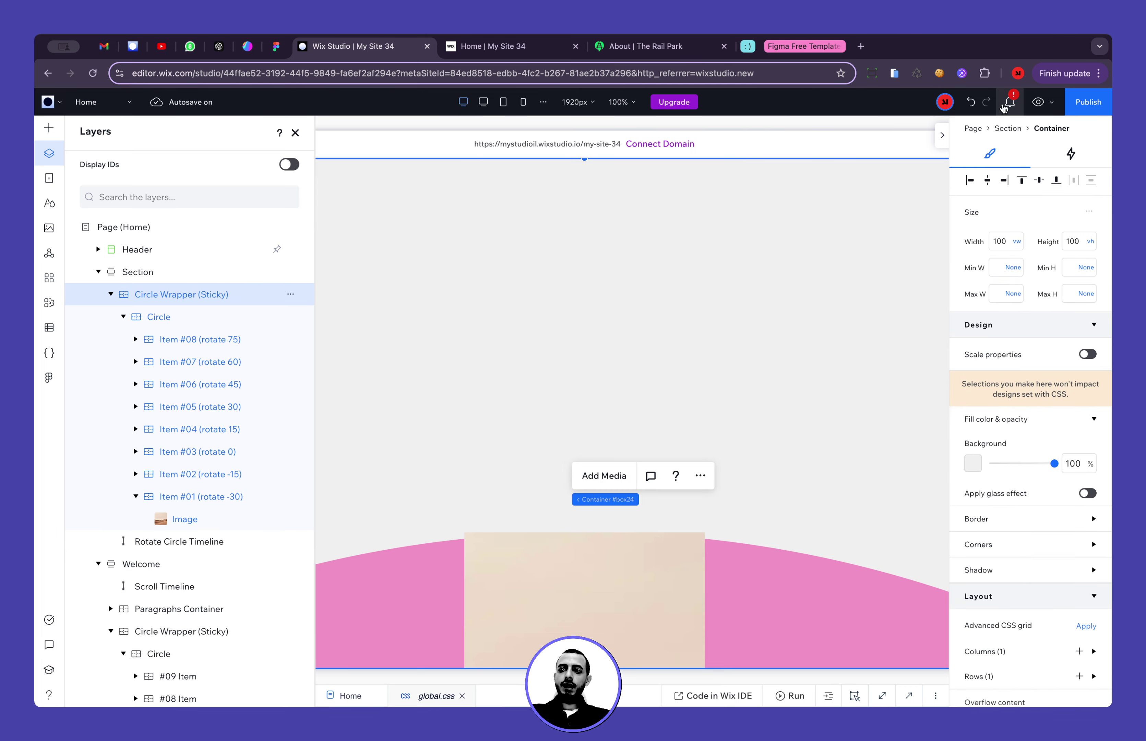
Preview the gallery with the sticky wrapper and return to editing the site
click(1036, 110)
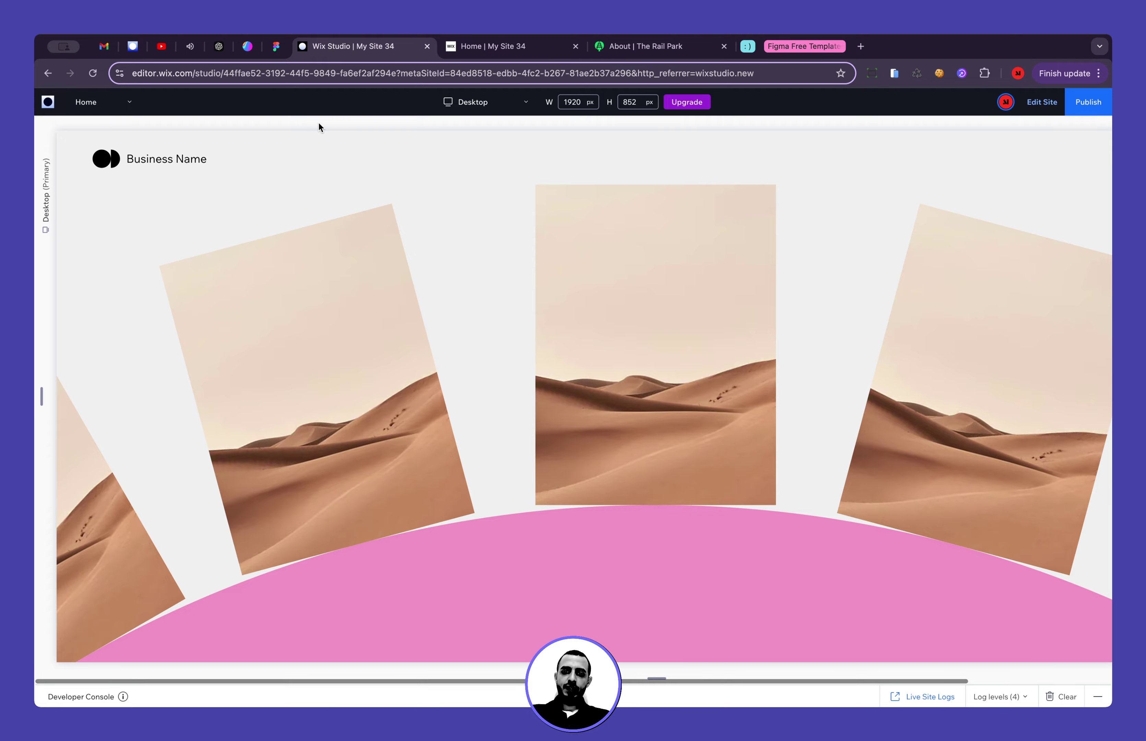
scroll(462, 321, right, 3)
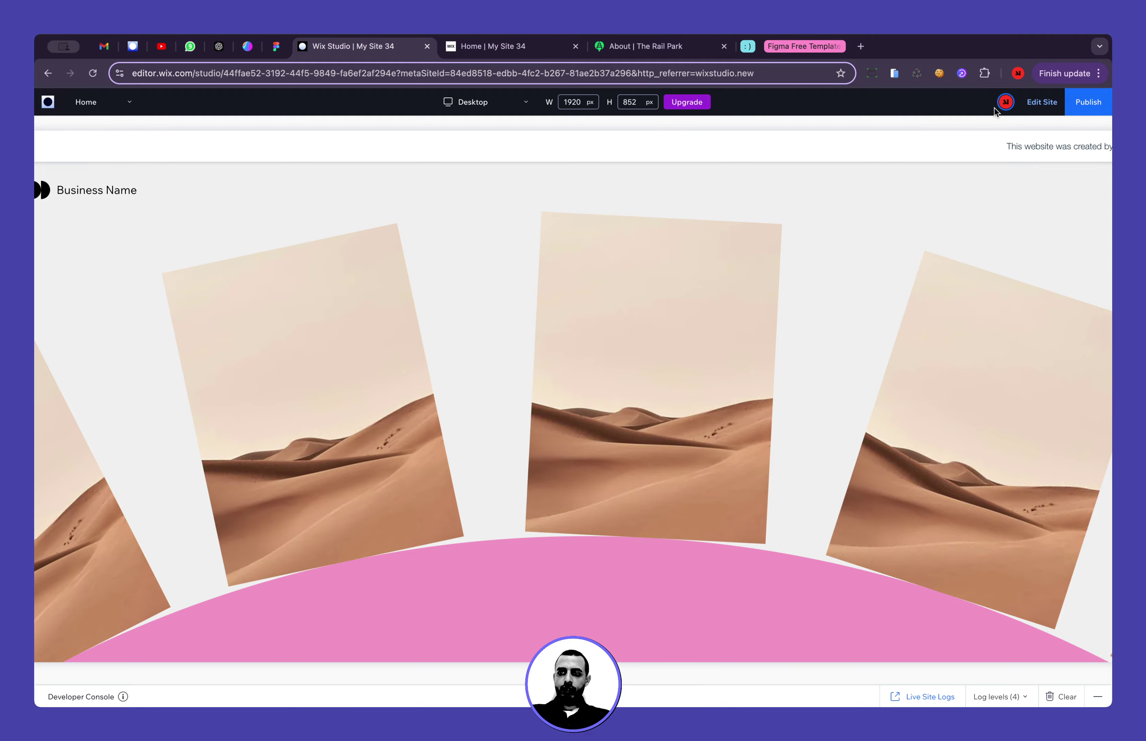
click(1040, 103)
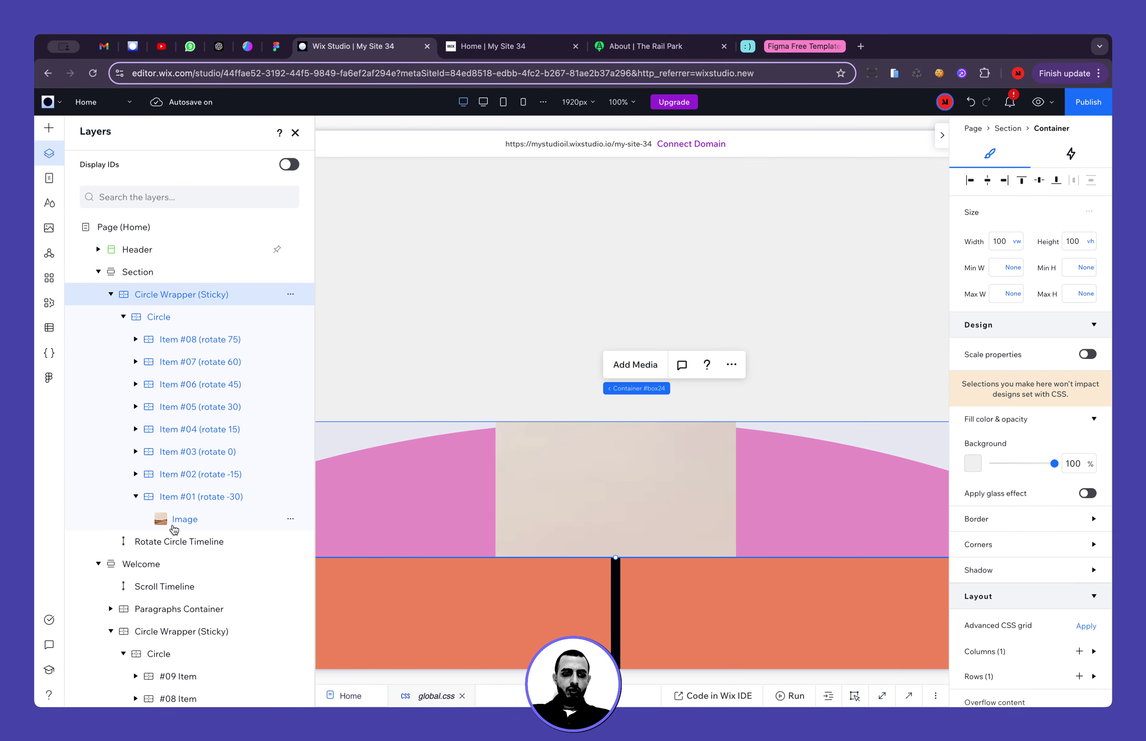
Move the Rotate Circle Timeline line above the Circle Wrapper (Sticky) in the first section and preview the scrolling
click(179, 540)
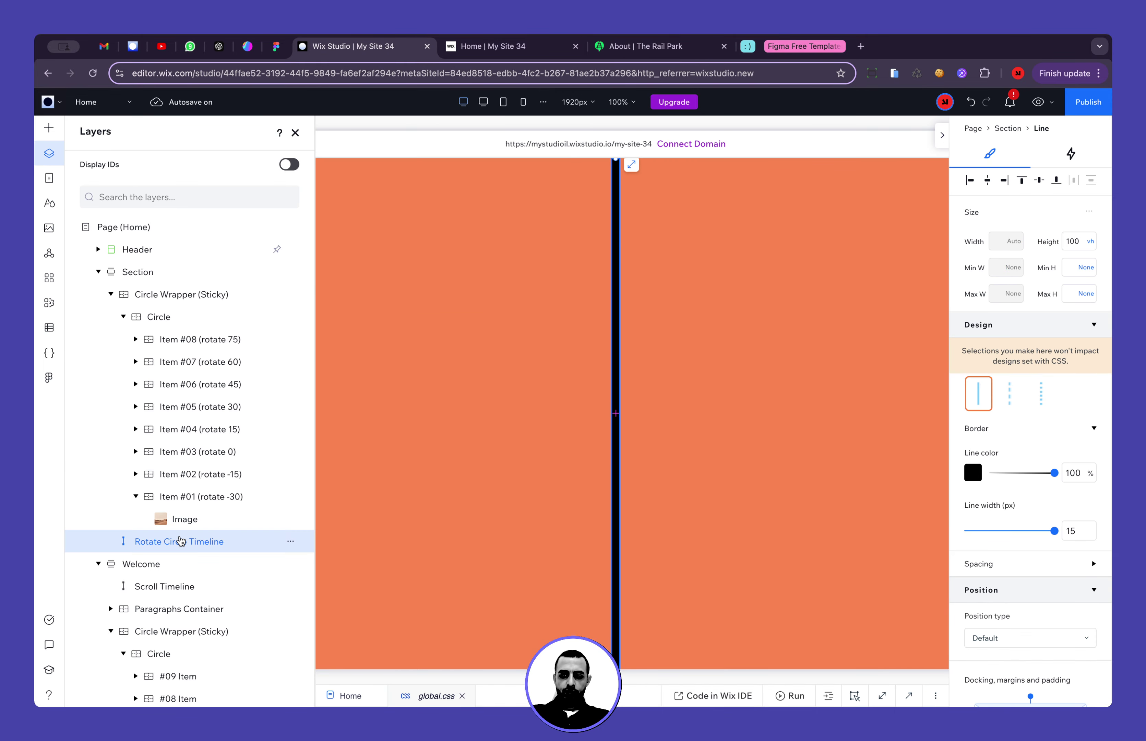
click(1039, 101)
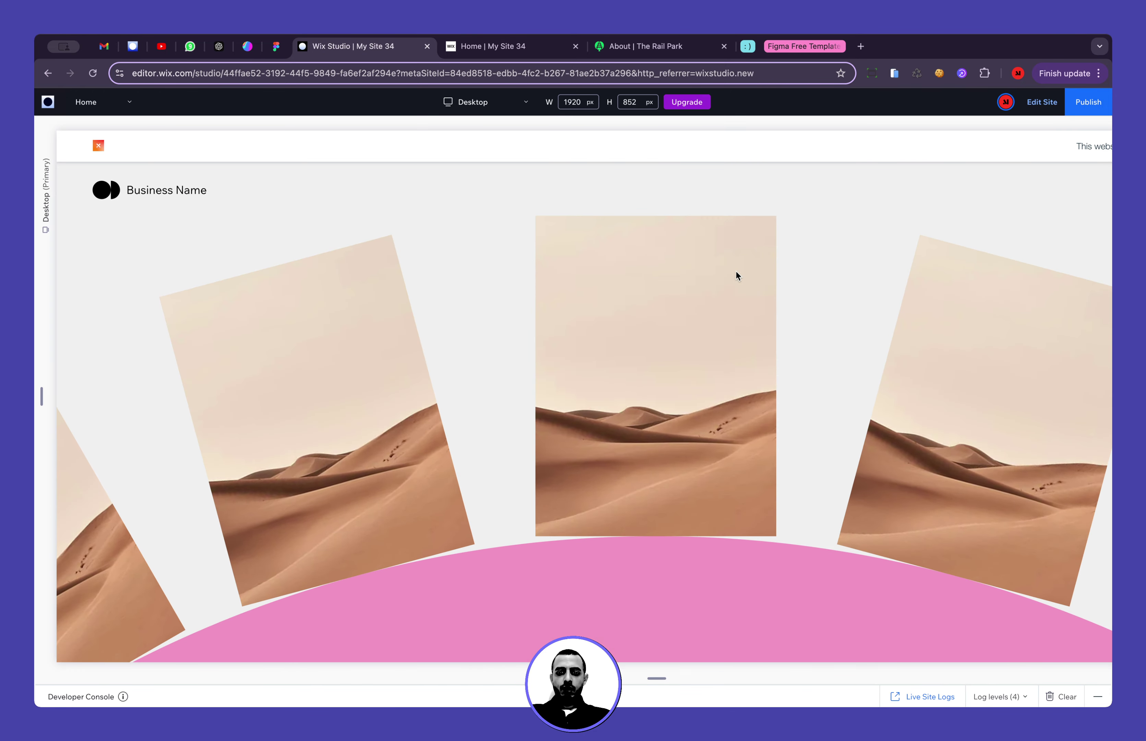
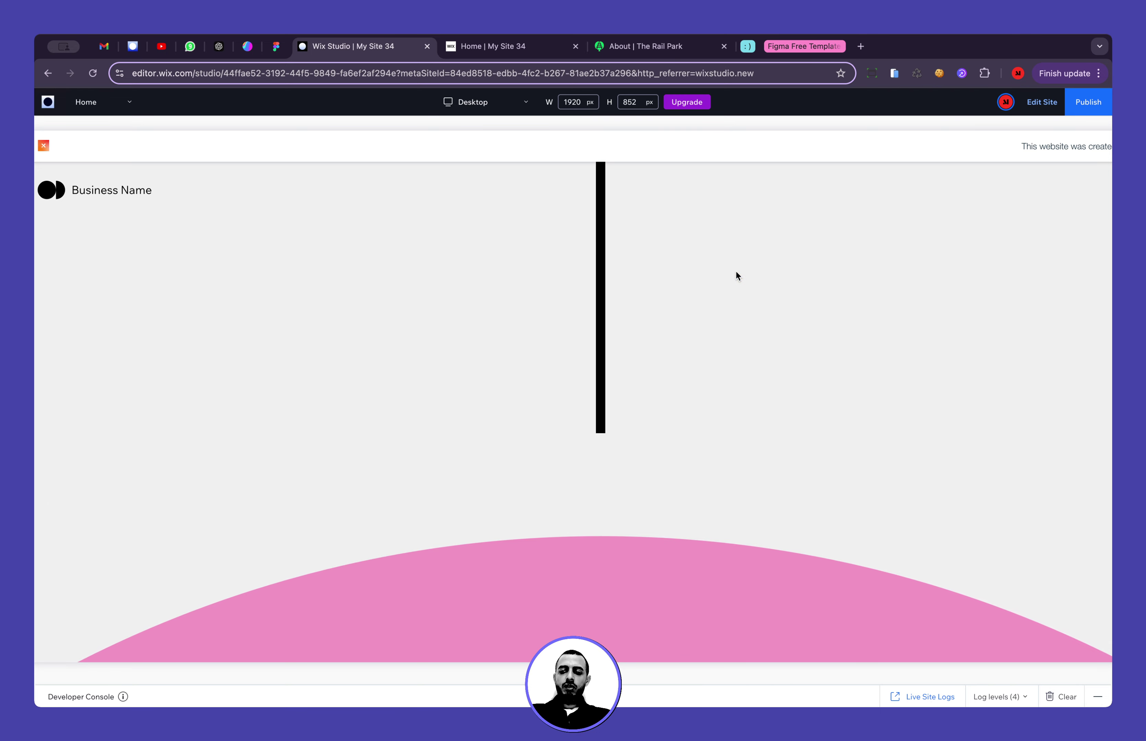
click(1044, 103)
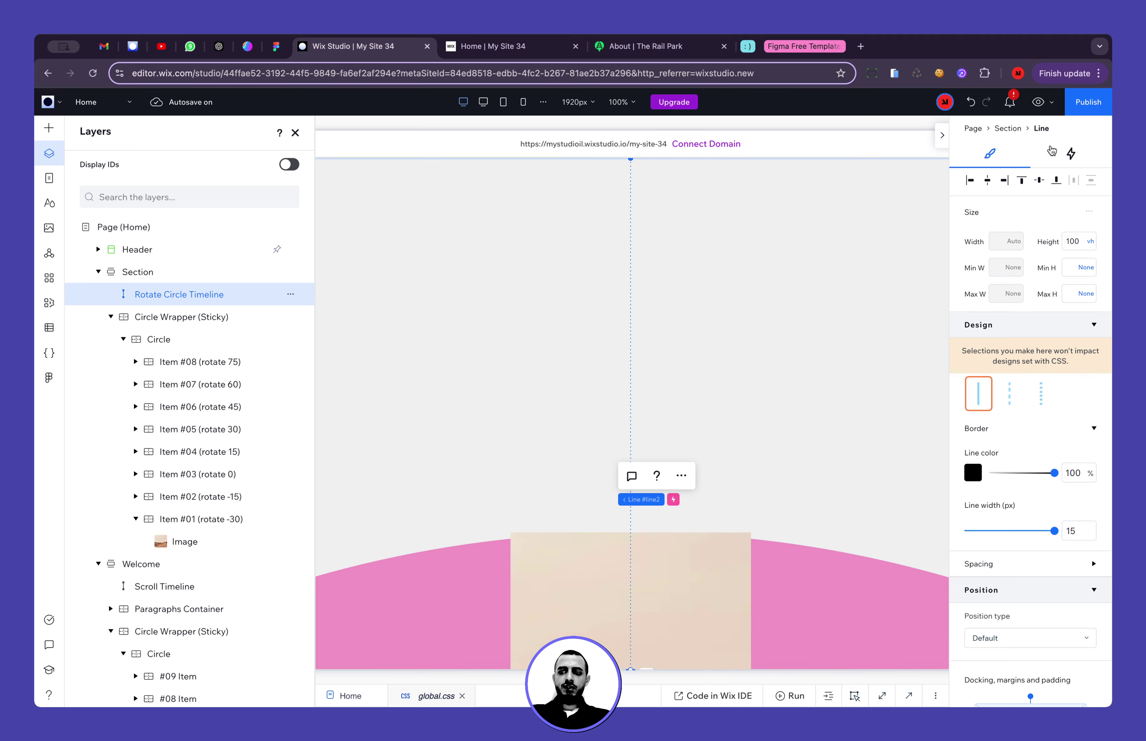
Open the adjustment settings of the timeline line's Spin scroll animation on the Circle
click(1073, 156)
click(976, 342)
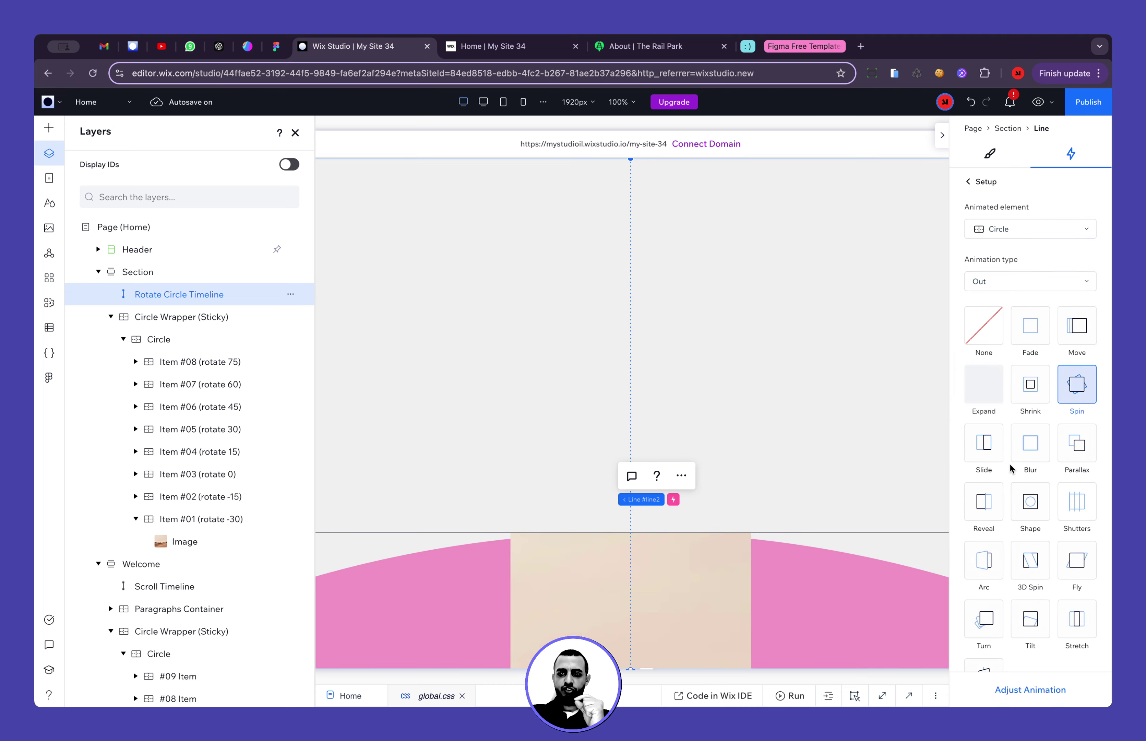
click(1039, 690)
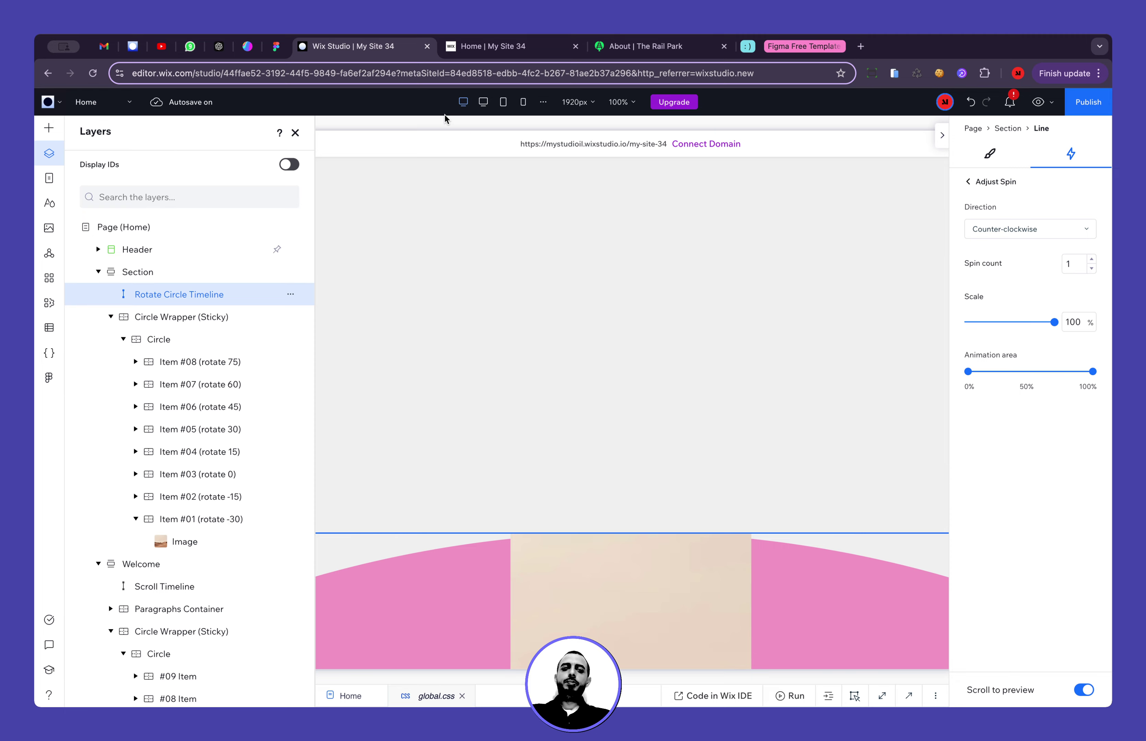
Switch to the Circle Gallery design in Figma and undo the earlier rotation of Frame 2
click(276, 45)
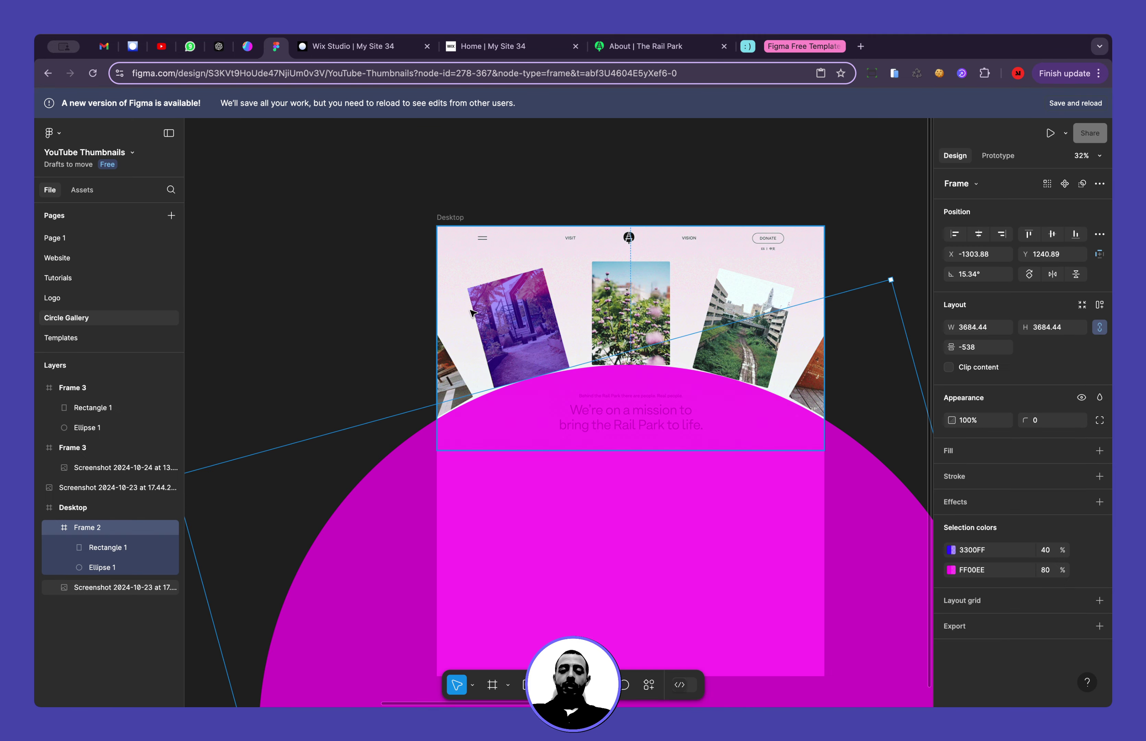
scroll(473, 313, up, 5)
key(super+z)
key(super+z)
key(super+z)
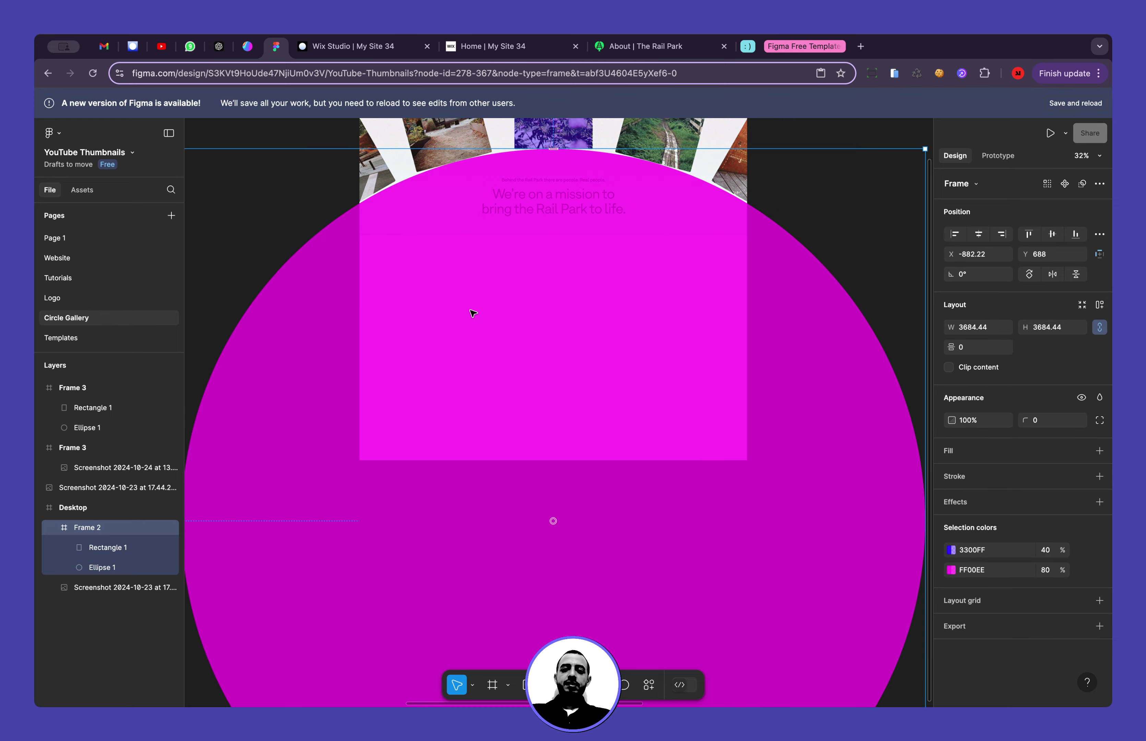
Try rotating Frame 2 counter-clockwise about the circle's centre, and undo the rotation
scroll(473, 313, down, 5)
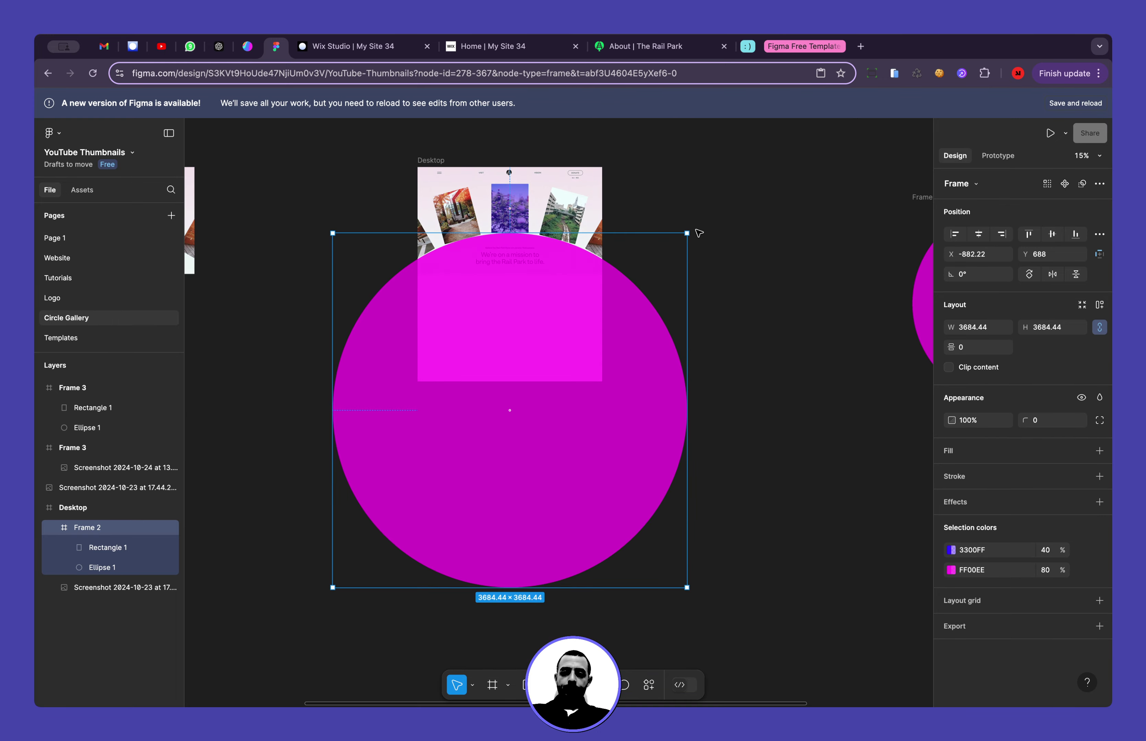
drag(695, 231, 655, 245)
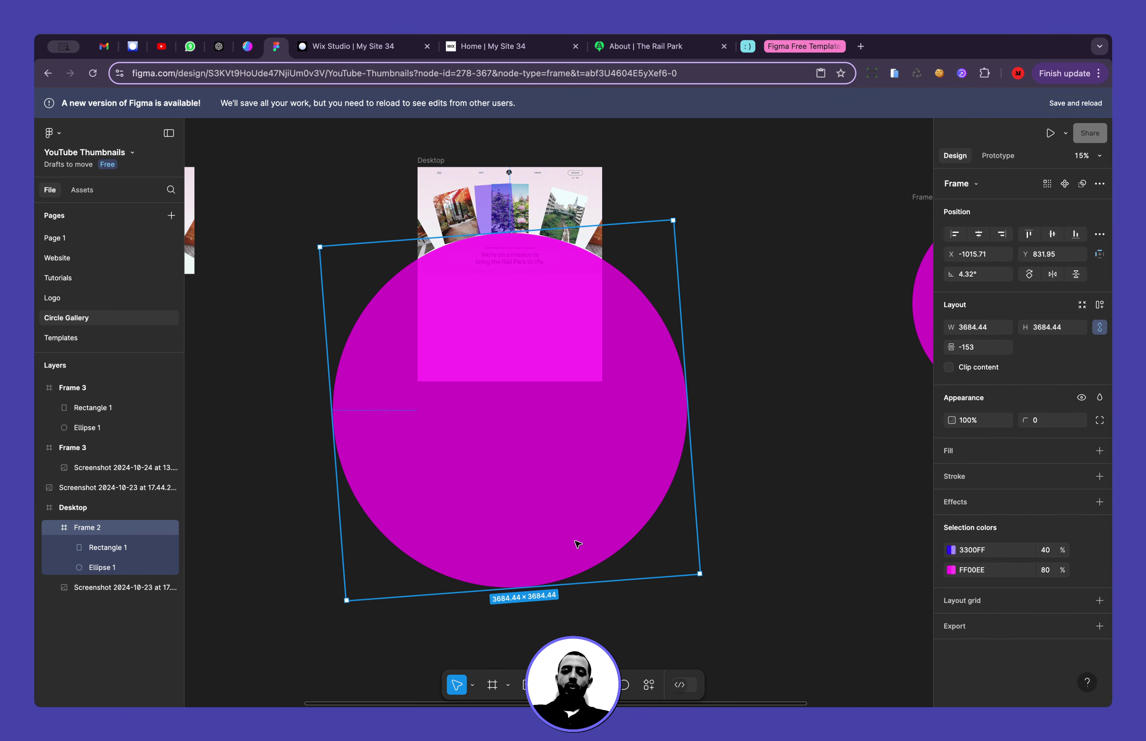
key(super+z)
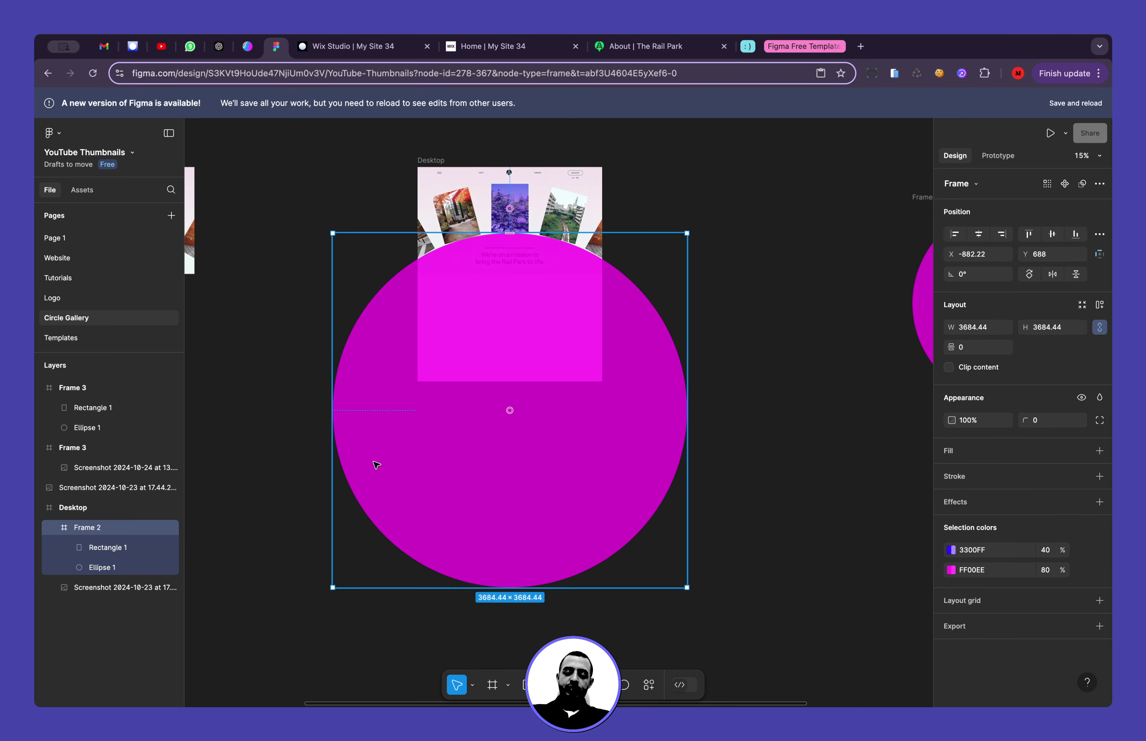
Switch back to Wix Studio, set the Circle's Spin count to 0.2 and preview the scroll rotation
click(343, 55)
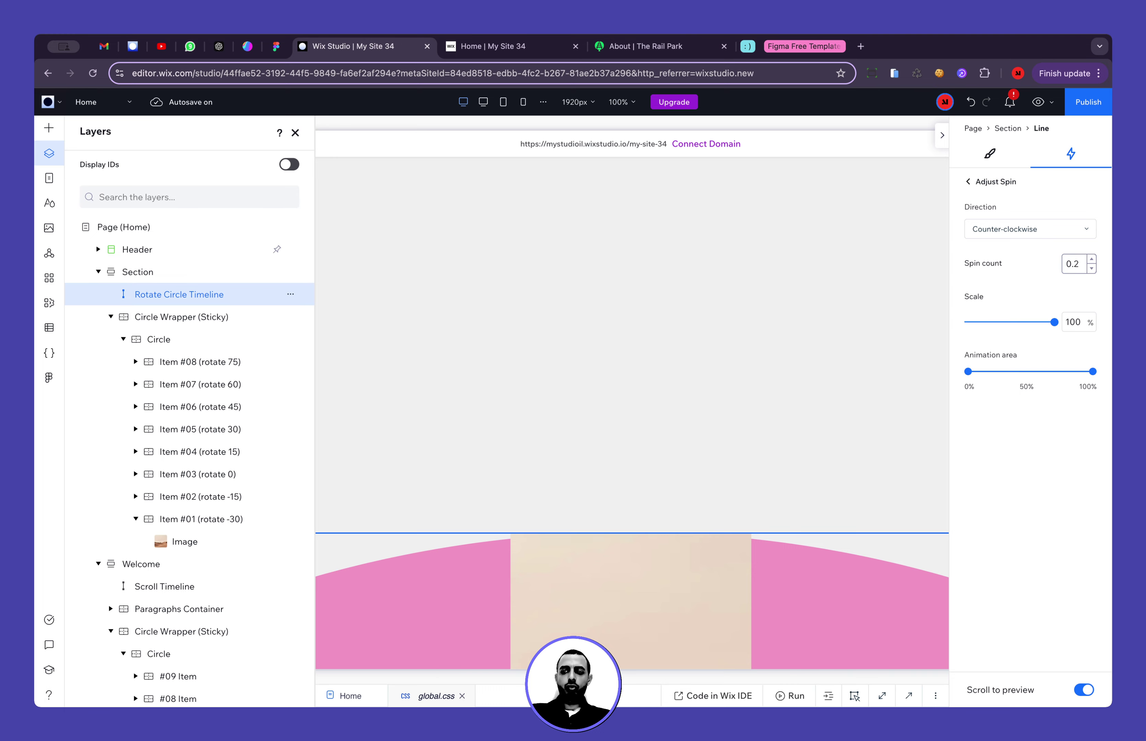
click(1037, 103)
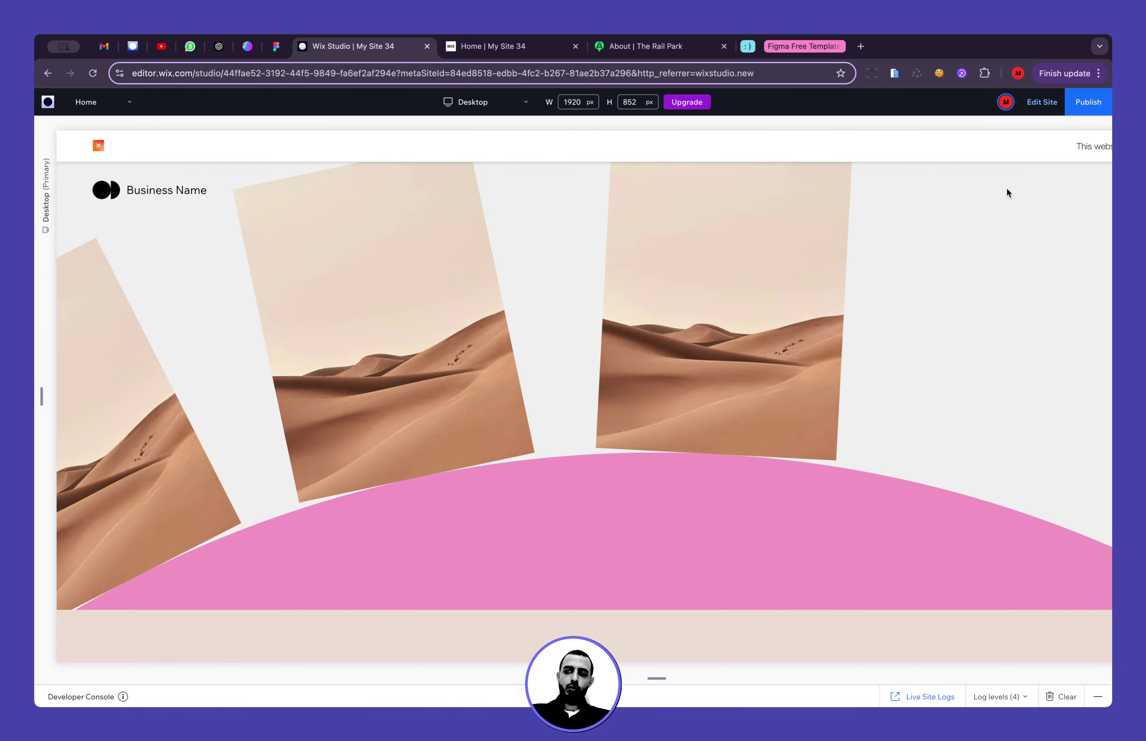
click(1041, 103)
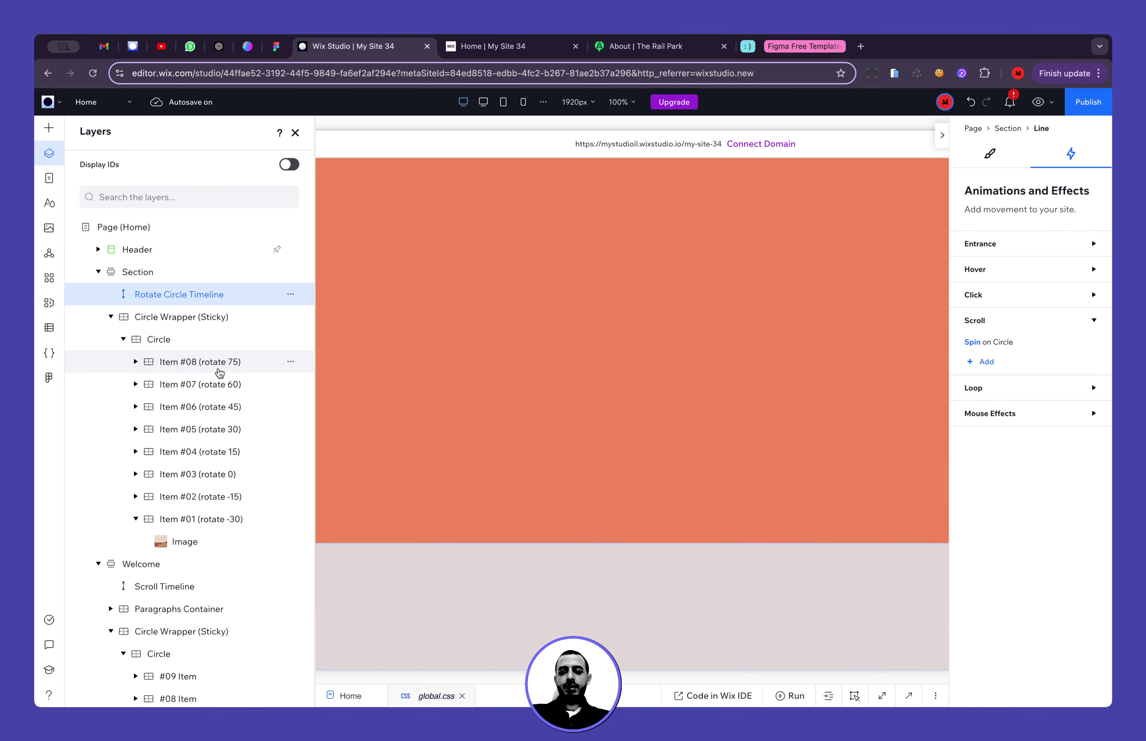
Set the Spin count of the Circle's scroll animation to 0.15 and preview the site
click(972, 342)
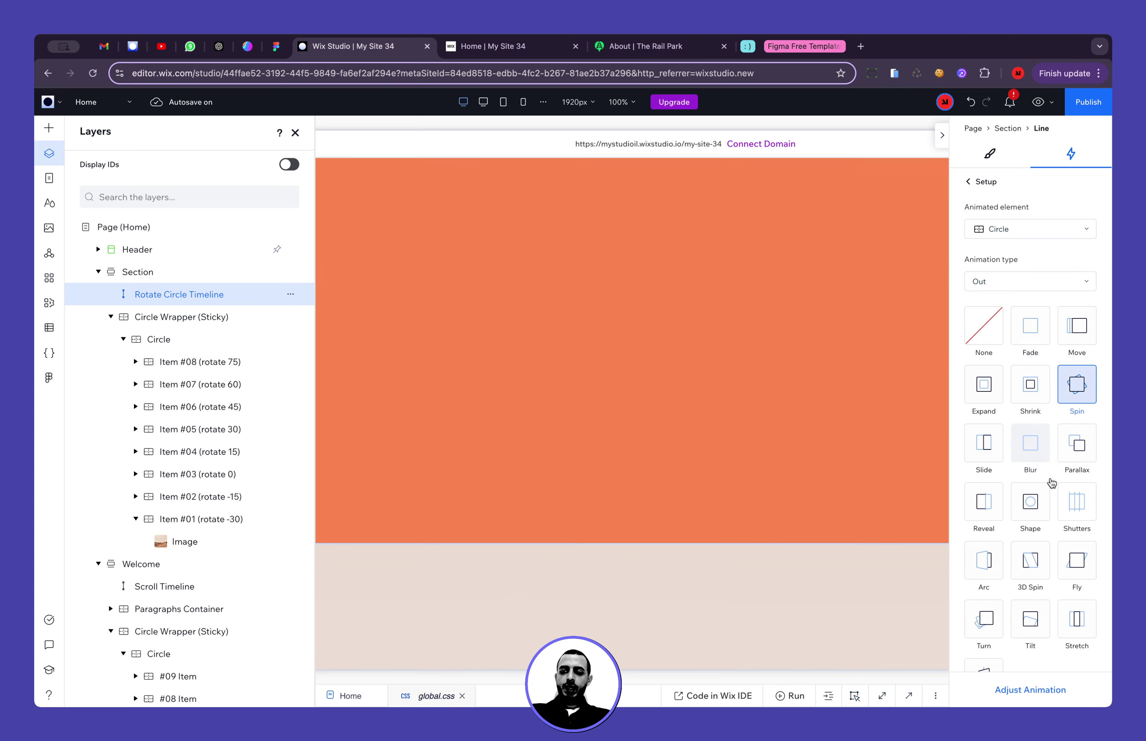
click(1037, 691)
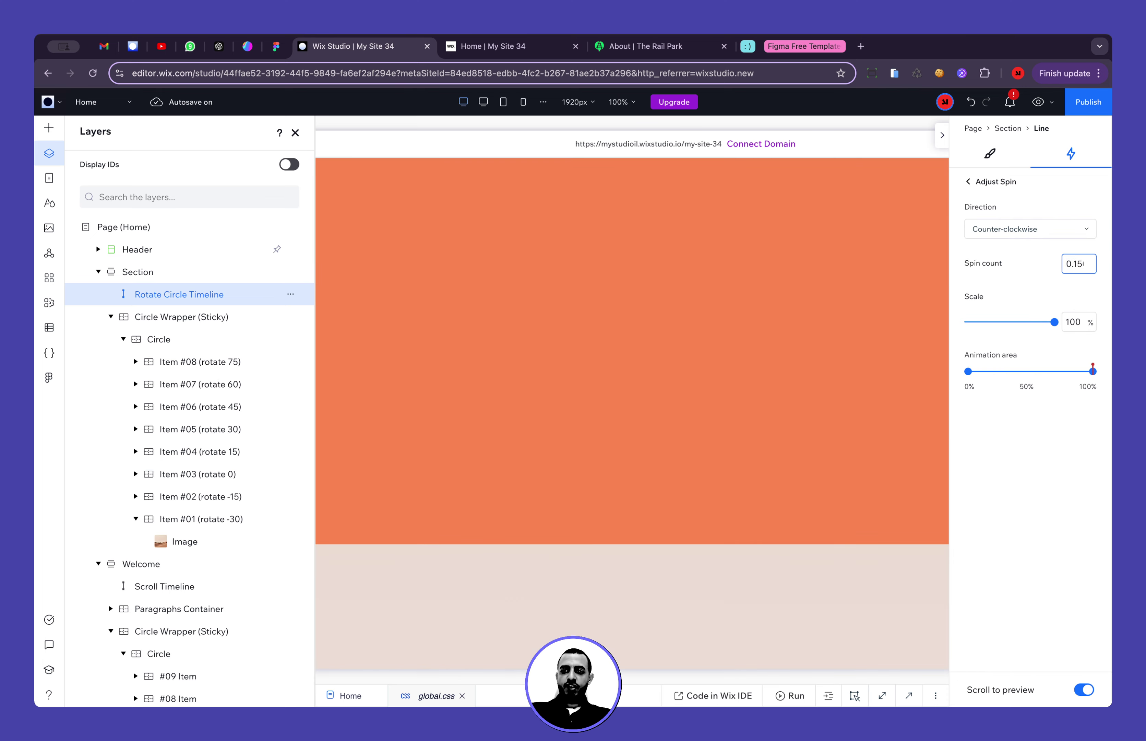
click(1038, 101)
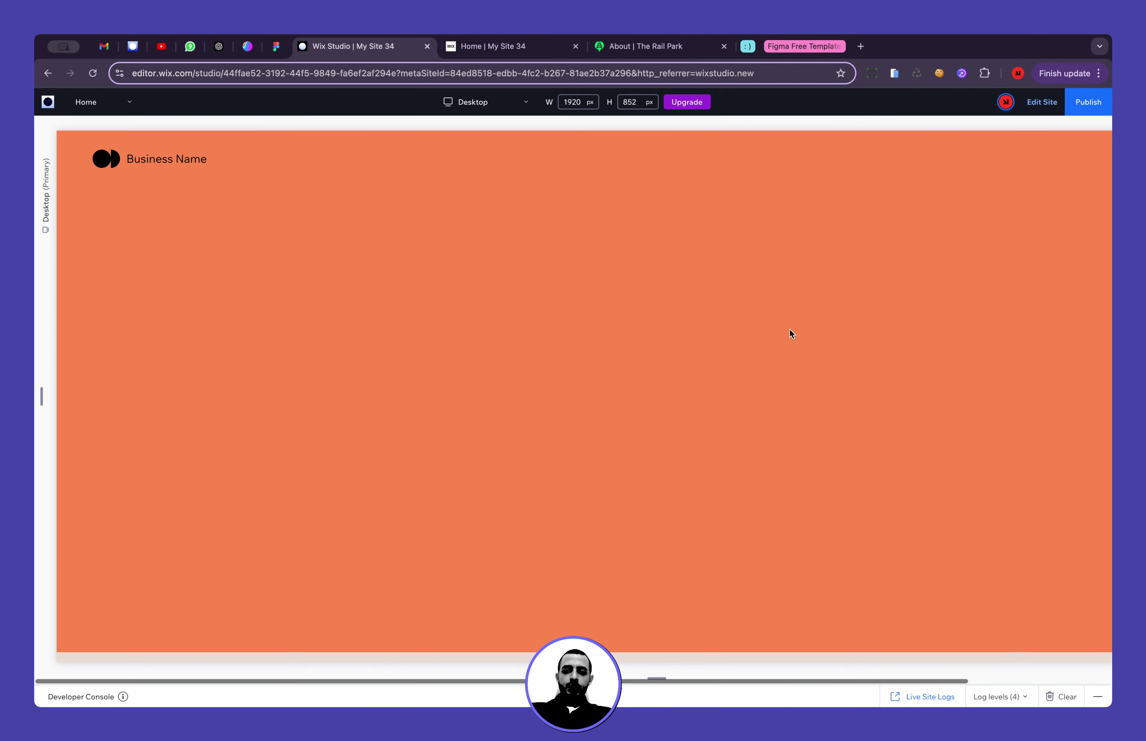
Check the circle's rotation in the preview while scrolling through the sticky section, and return to the editor
scroll(790, 330, down, 5)
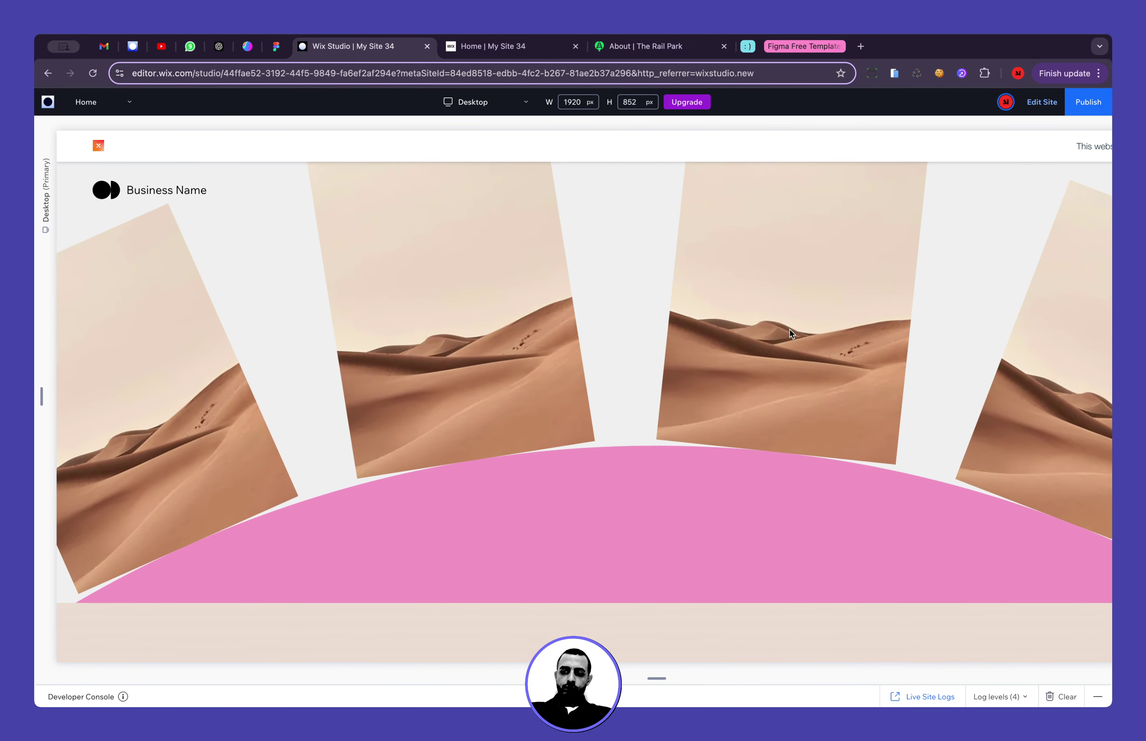
scroll(790, 329, up, 5)
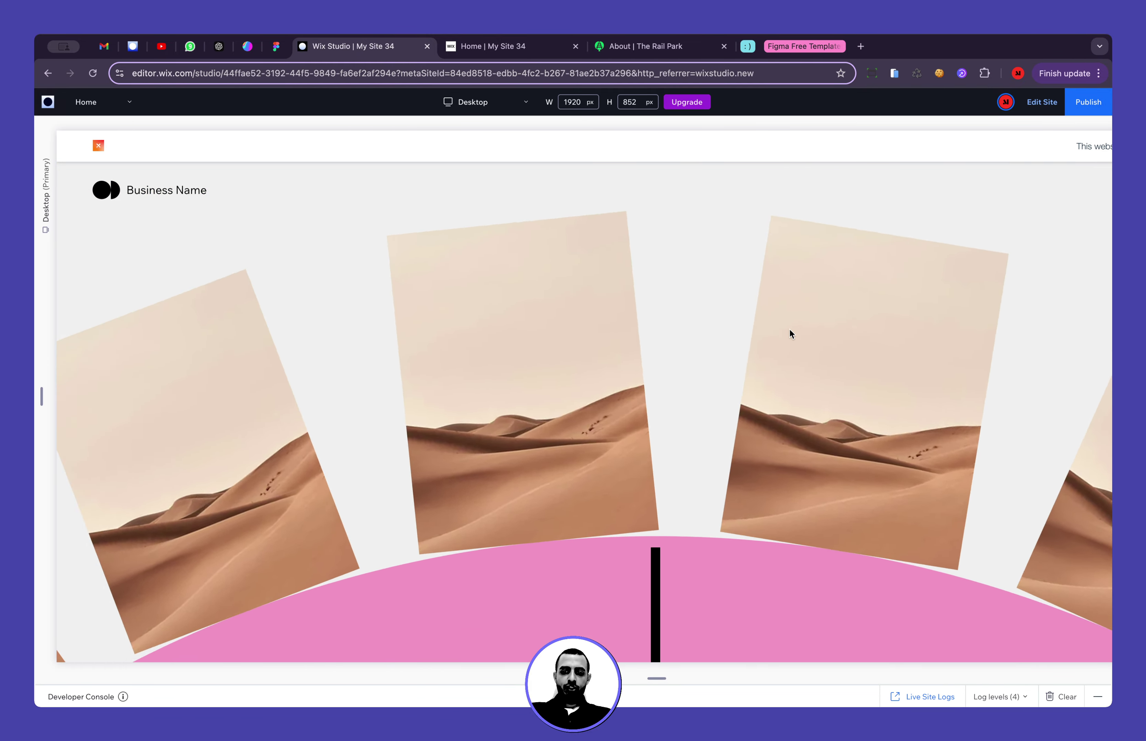
scroll(789, 329, down, 5)
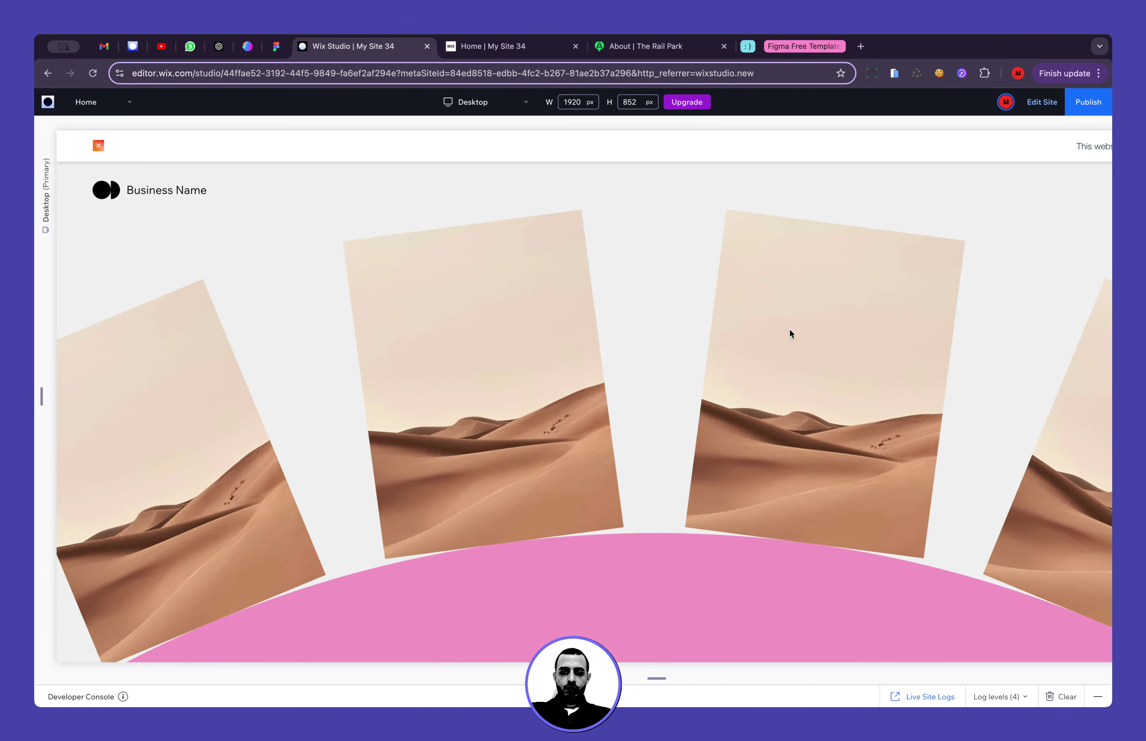
scroll(790, 329, down, 3)
scroll(790, 329, up, 5)
scroll(790, 329, down, 6)
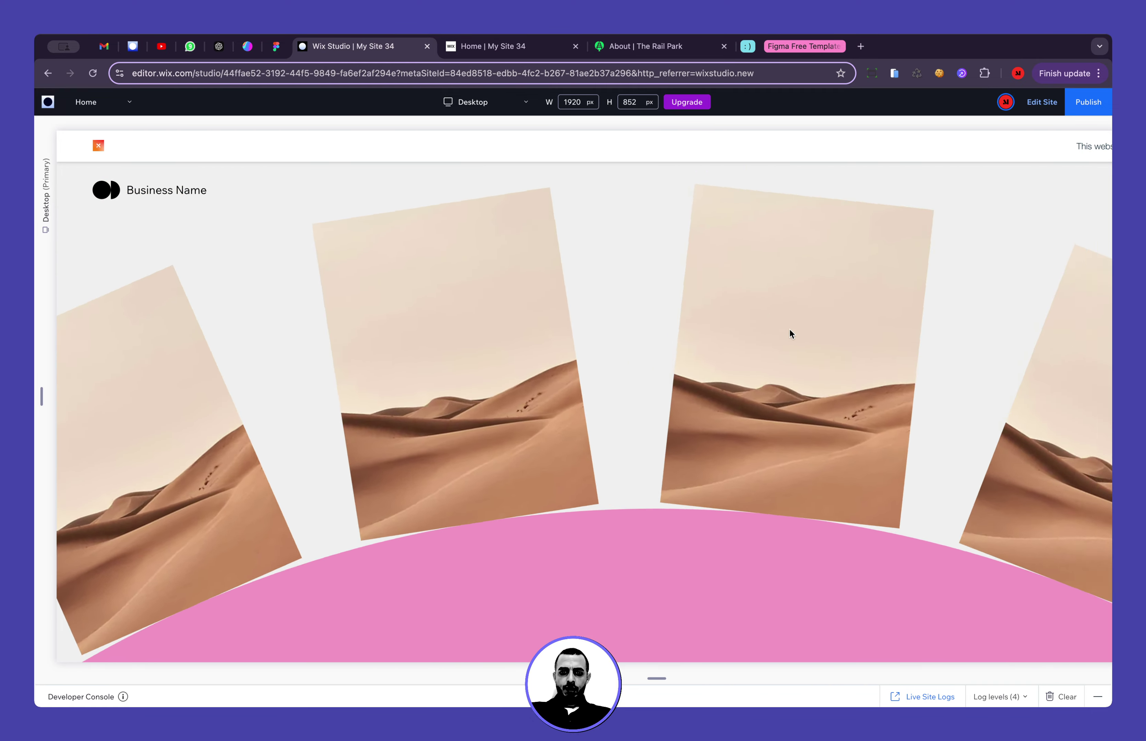
scroll(790, 329, up, 5)
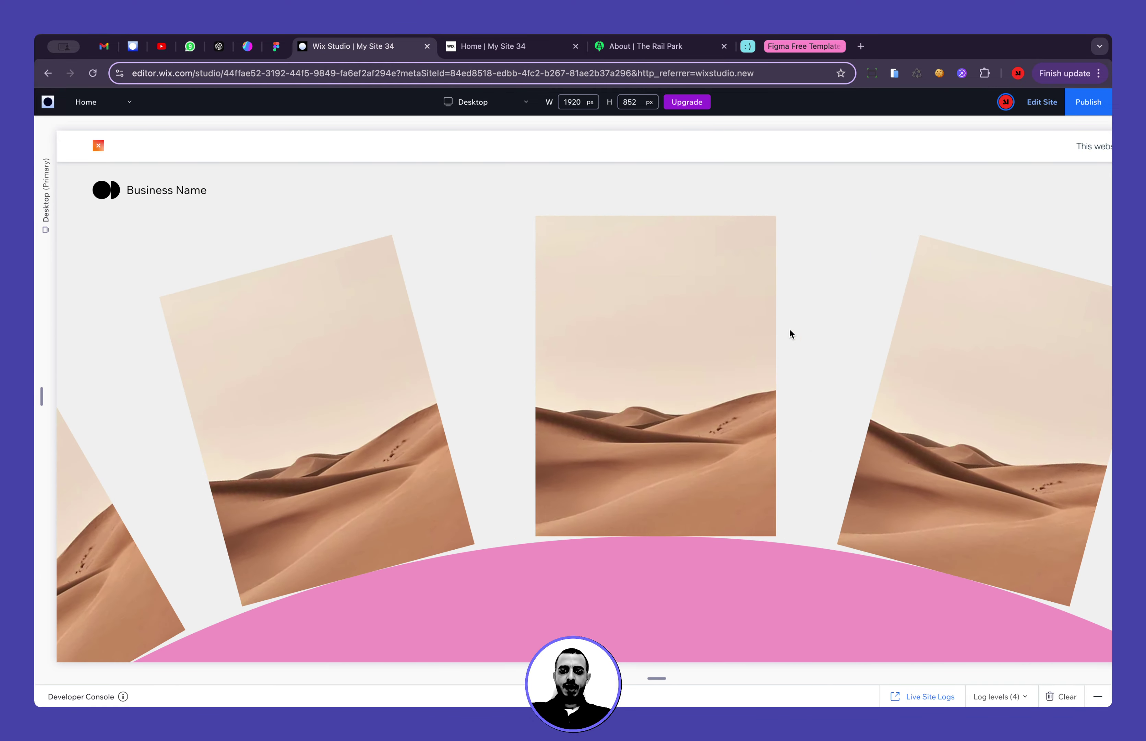
scroll(789, 328, down, 3)
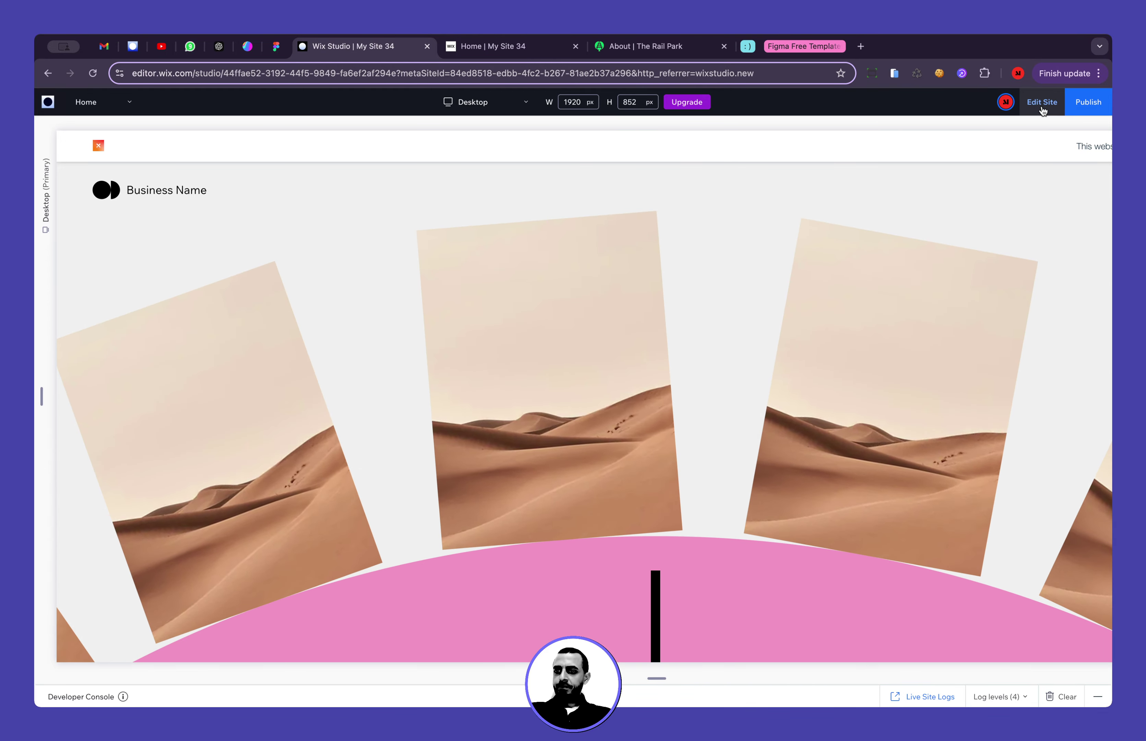
click(1043, 106)
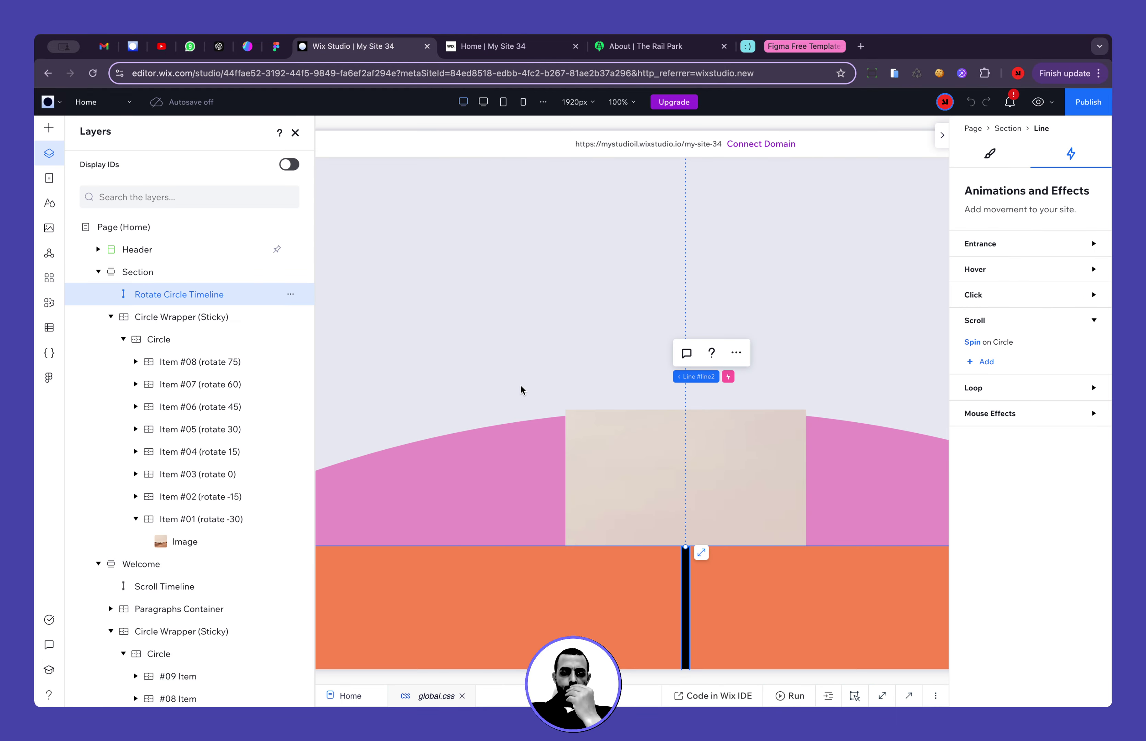
click(295, 132)
scroll(451, 286, down, 3)
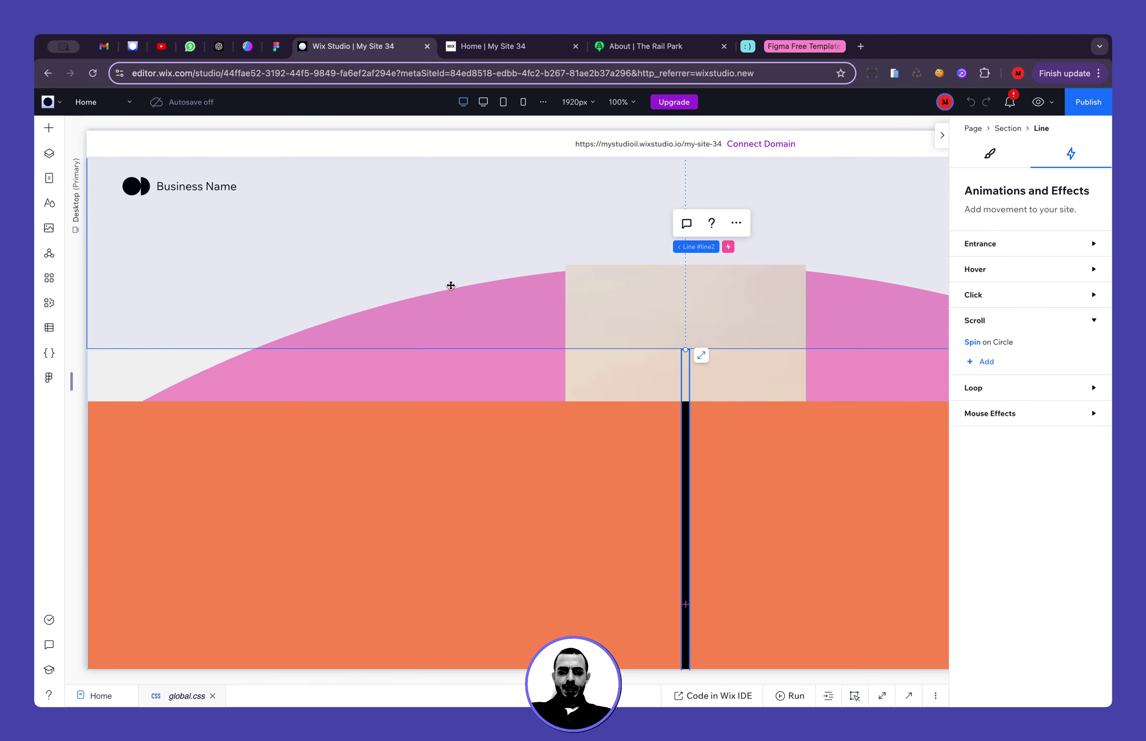
scroll(450, 285, up, 5)
scroll(558, 325, right, 2)
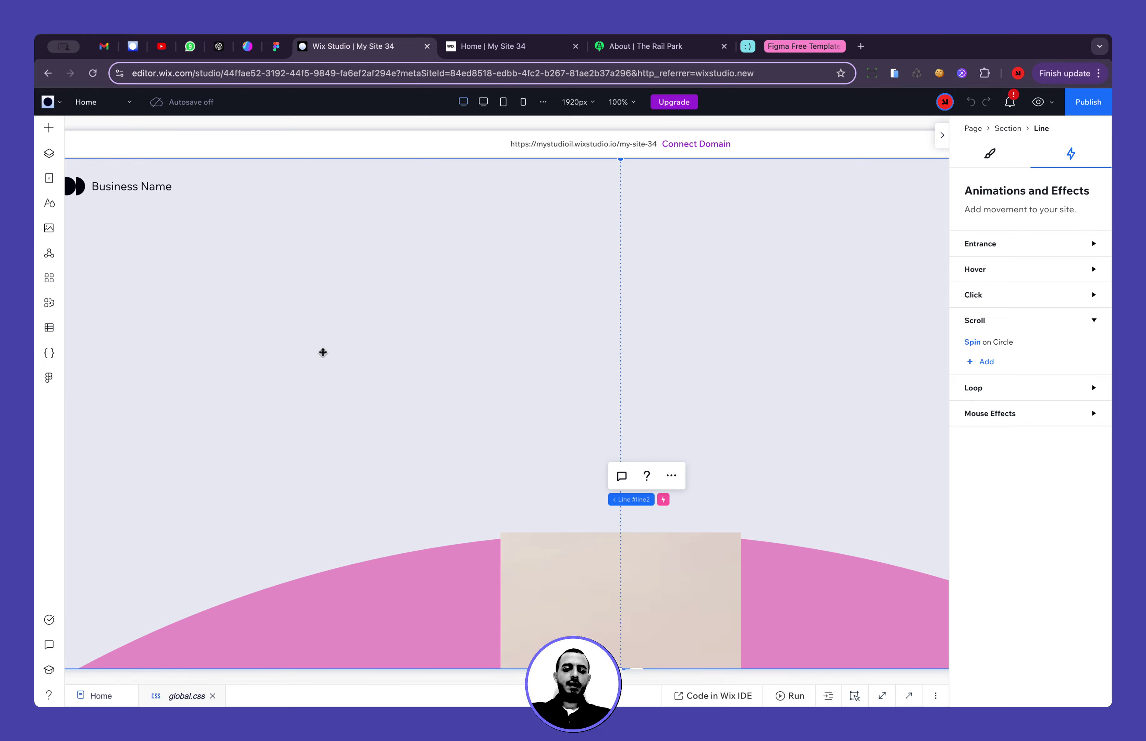
click(49, 154)
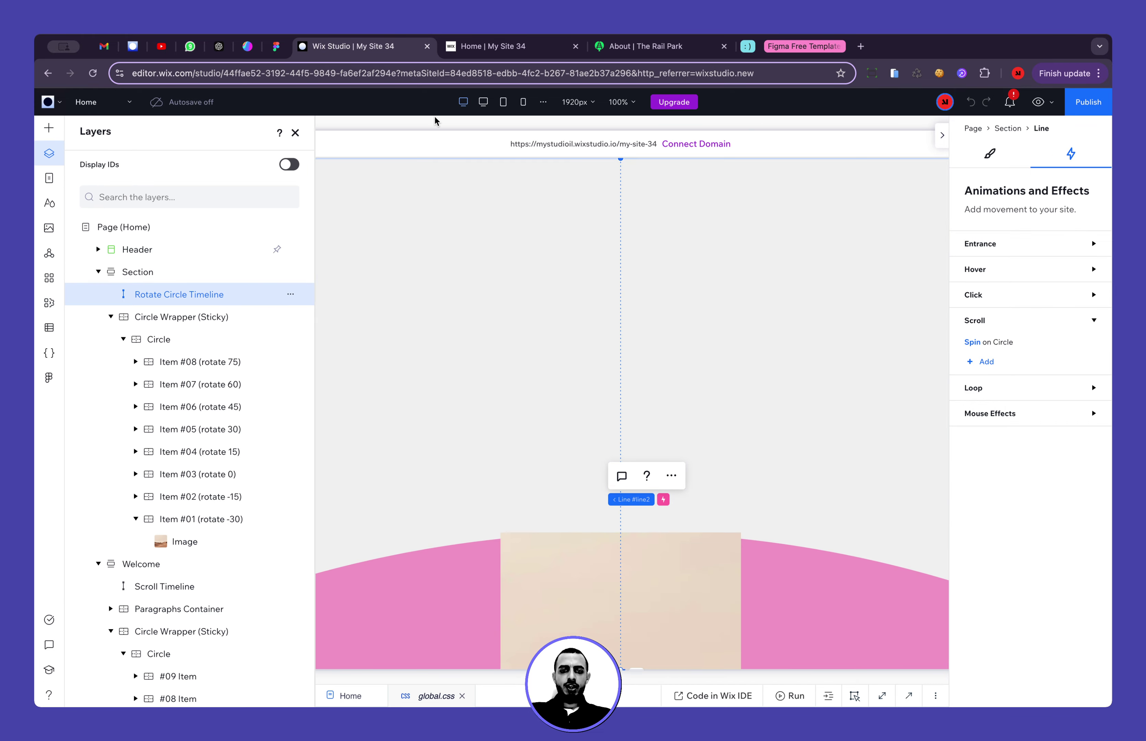
scroll(462, 345, down, 2)
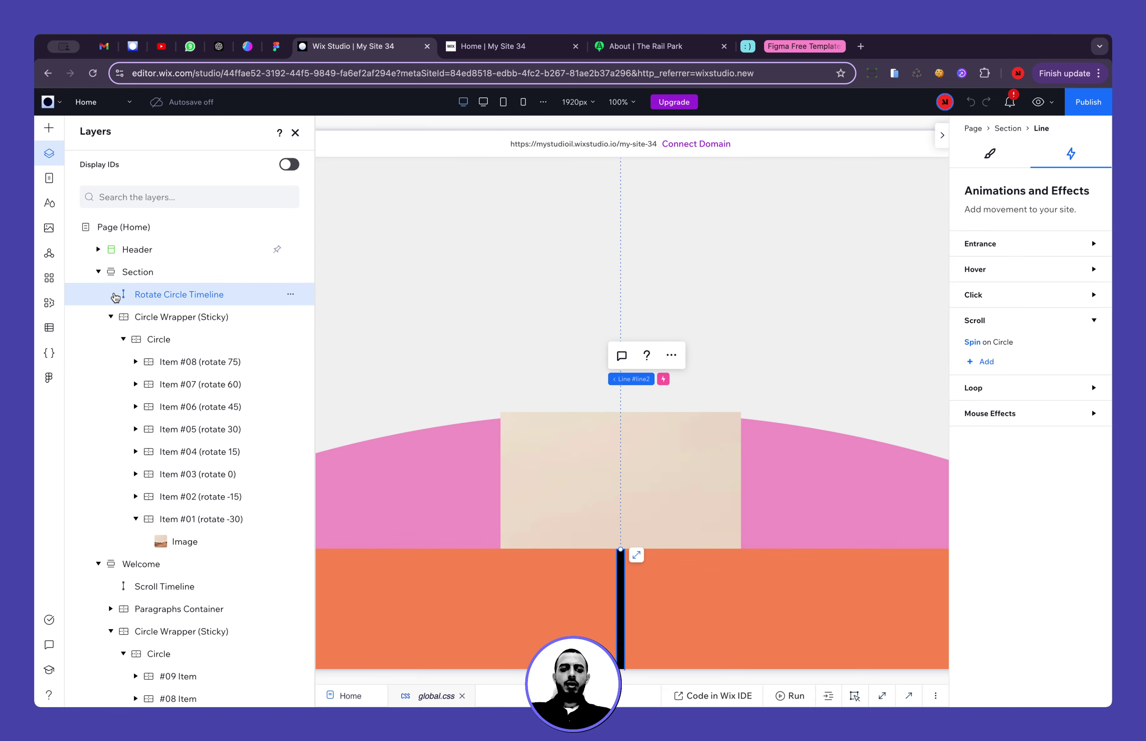
Examine the Circle container's position type, docking, margins and adjust settings inside Circle Wrapper (Sticky)
click(147, 319)
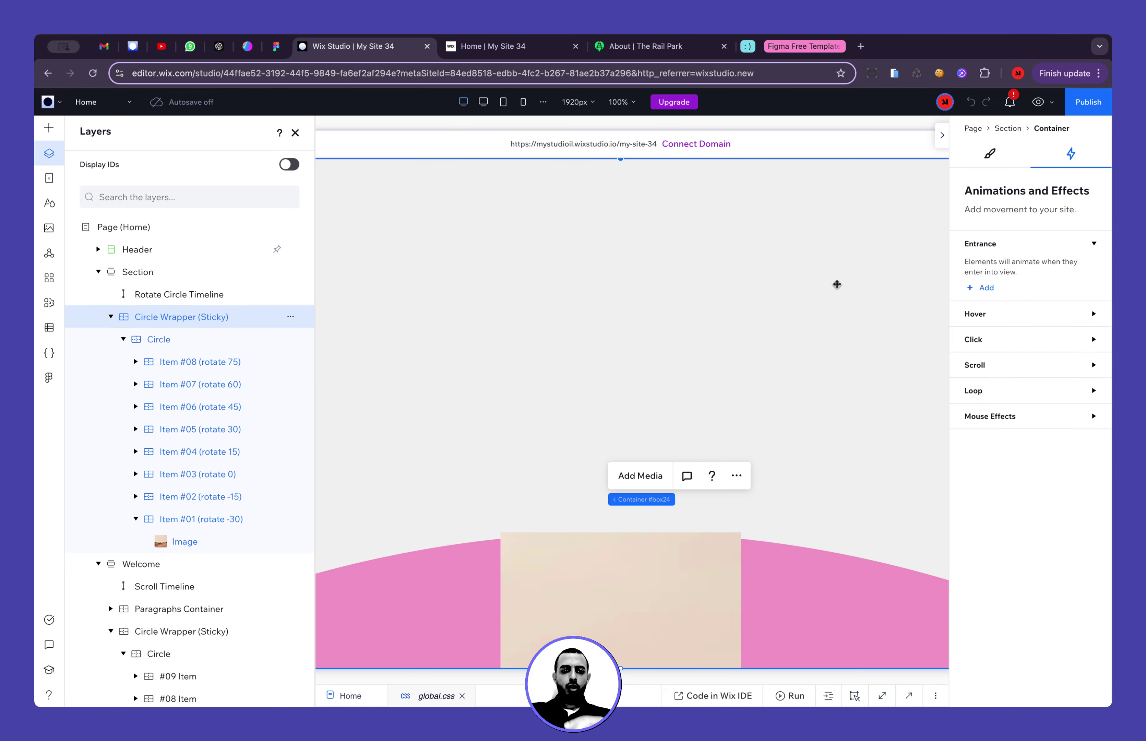
click(159, 339)
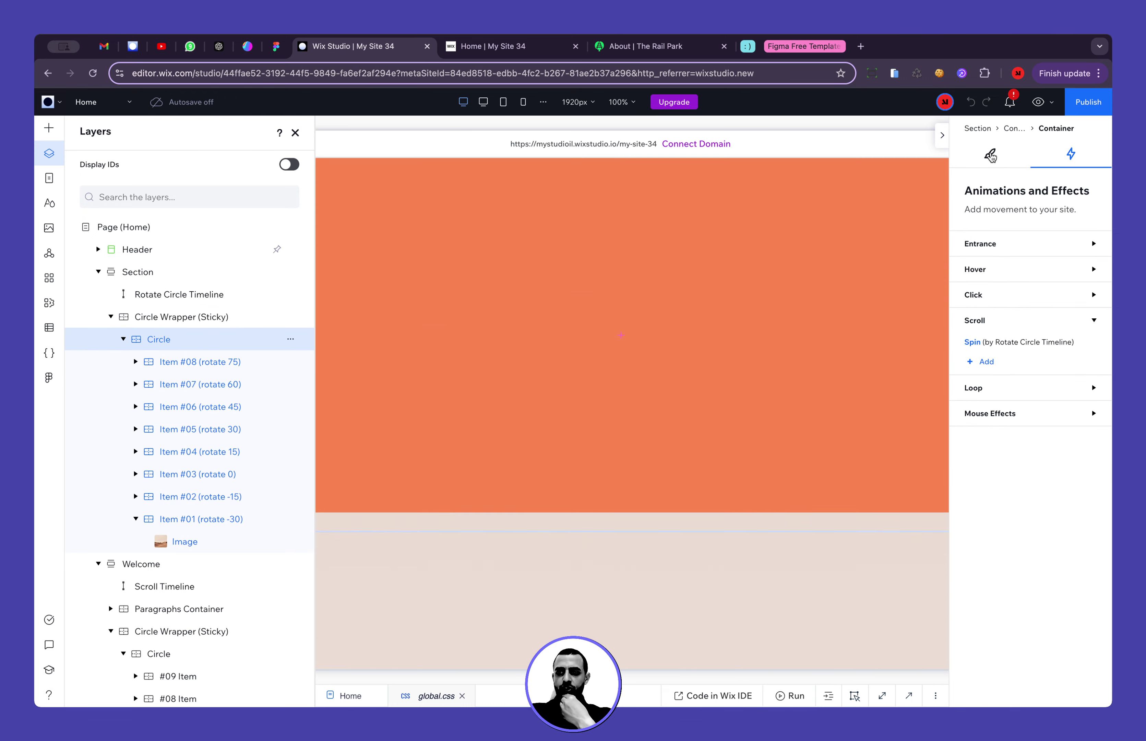
click(990, 153)
scroll(1029, 308, down, 10)
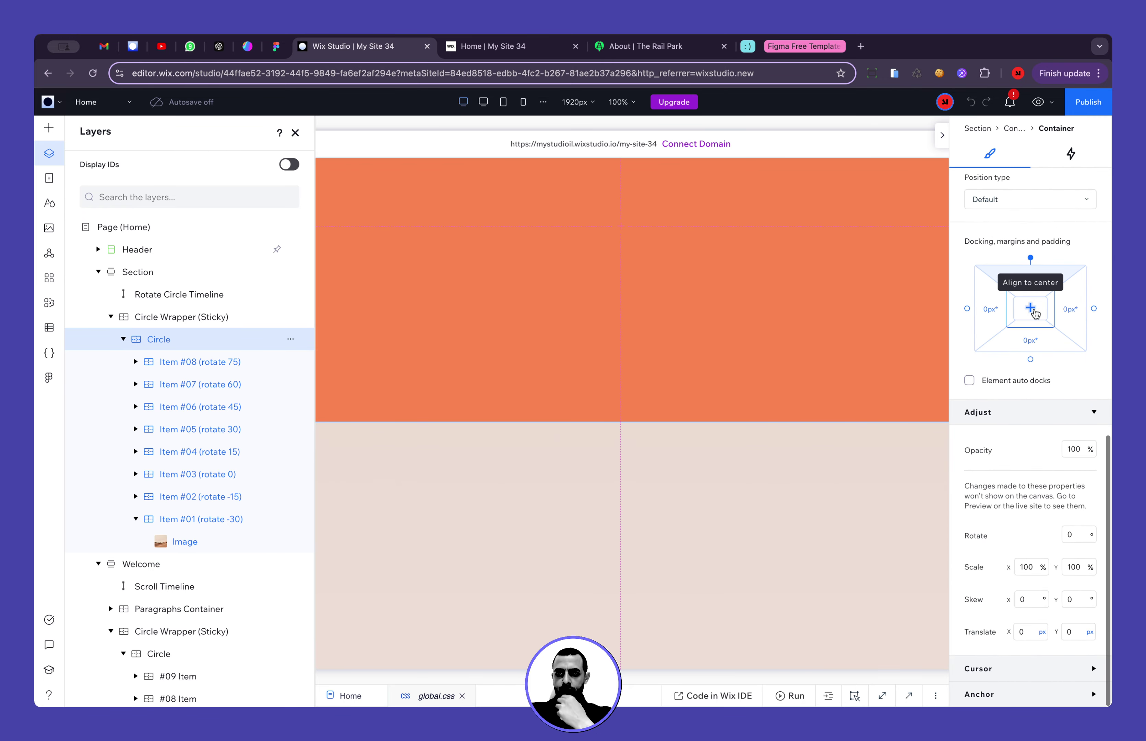
scroll(834, 298, up, 20)
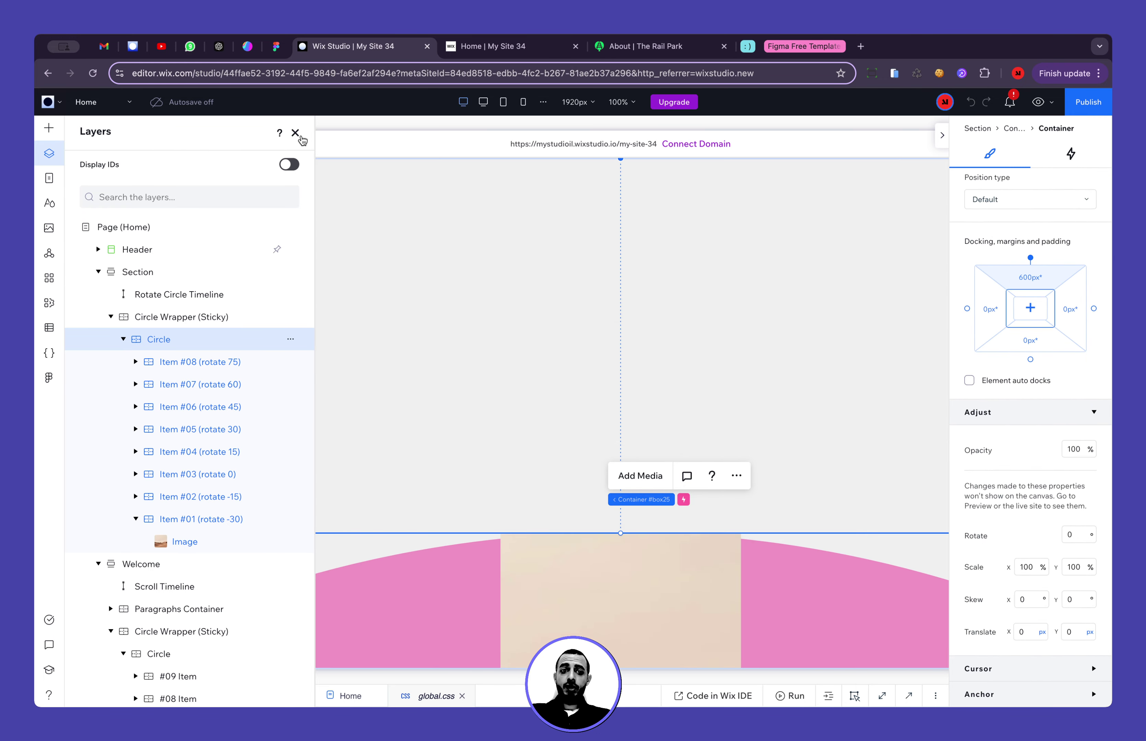
click(299, 136)
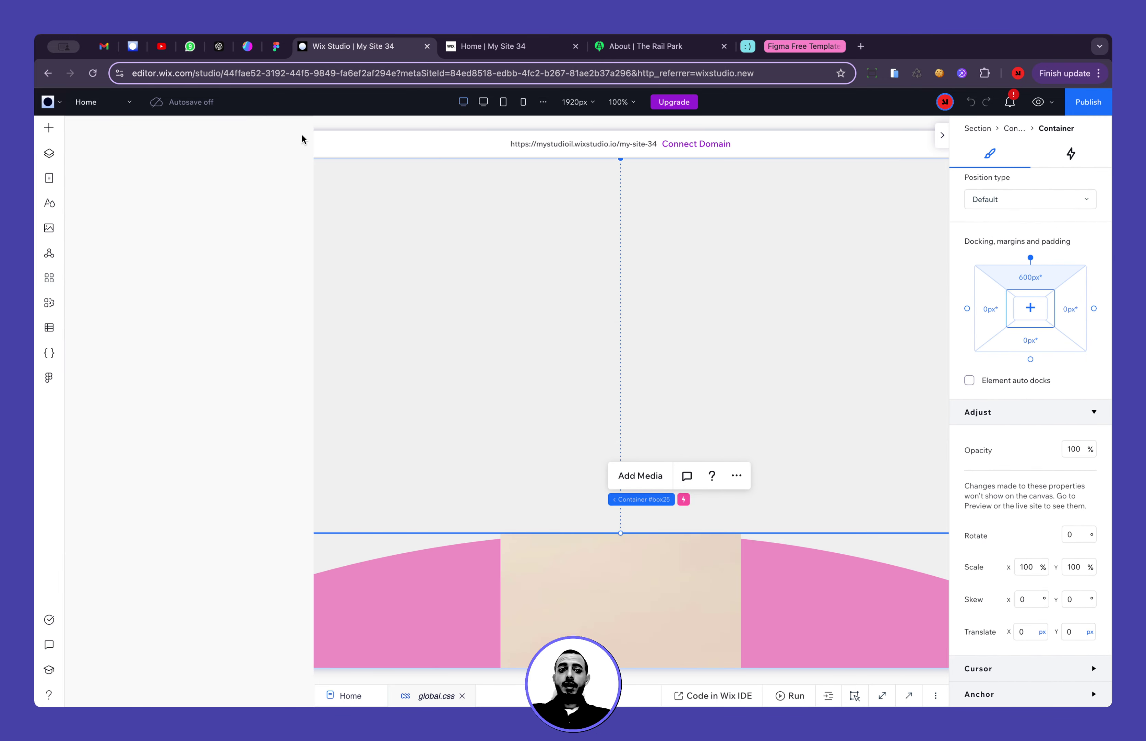
scroll(477, 276, down, 2)
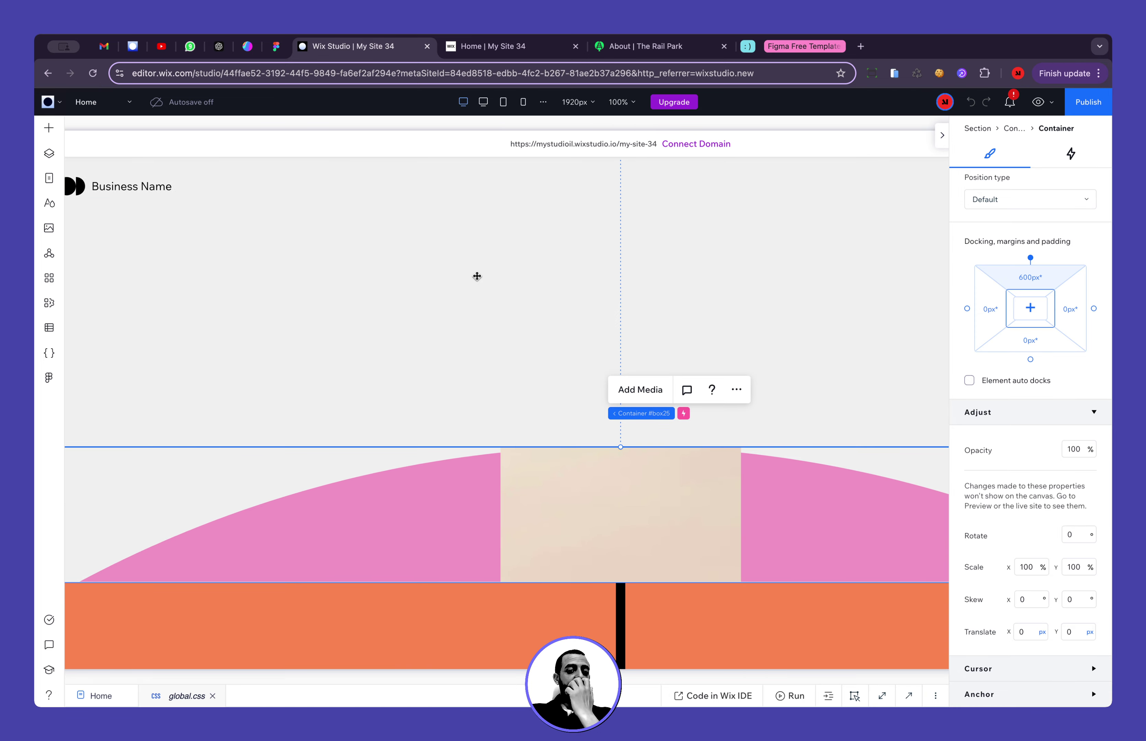
scroll(476, 276, up, 2)
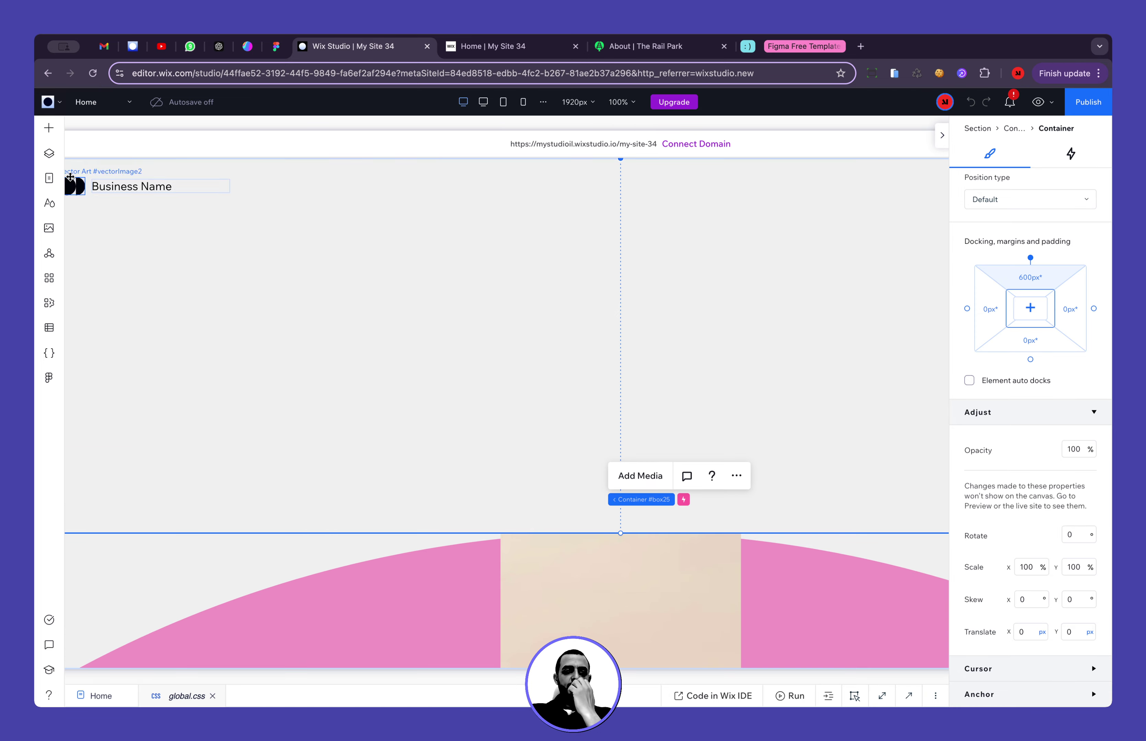
Select the image inside Item #08 (rotate 75) and view it on the canvas
click(49, 162)
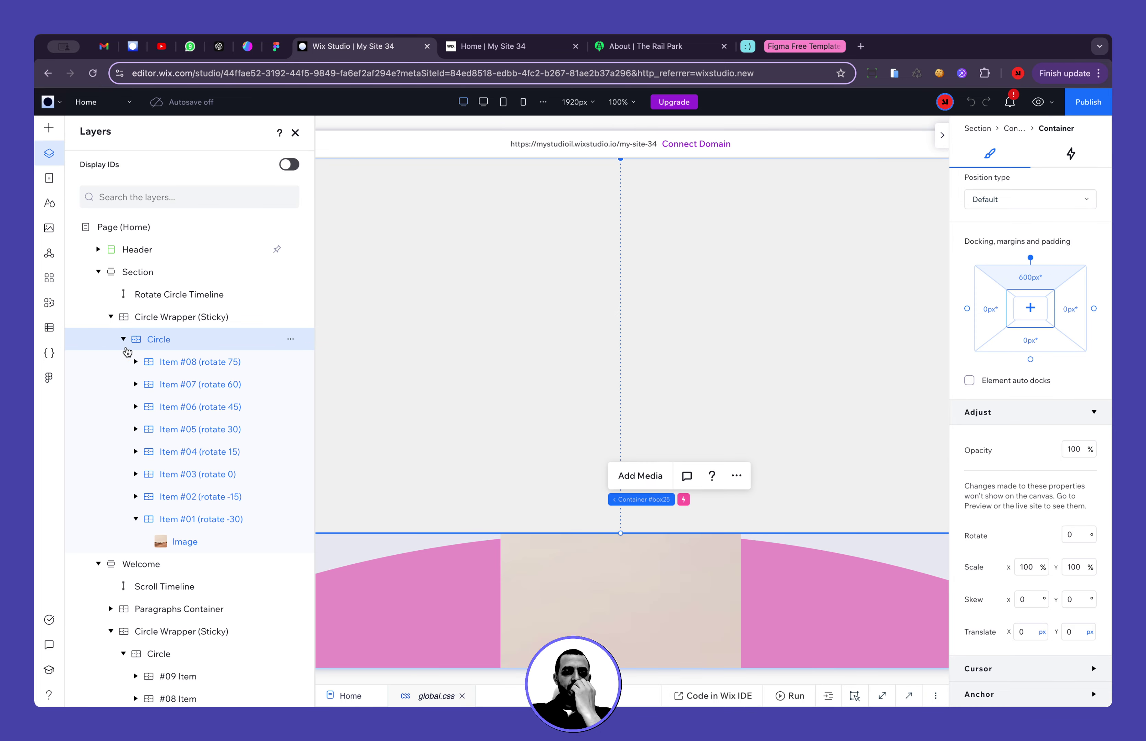
click(135, 361)
click(183, 388)
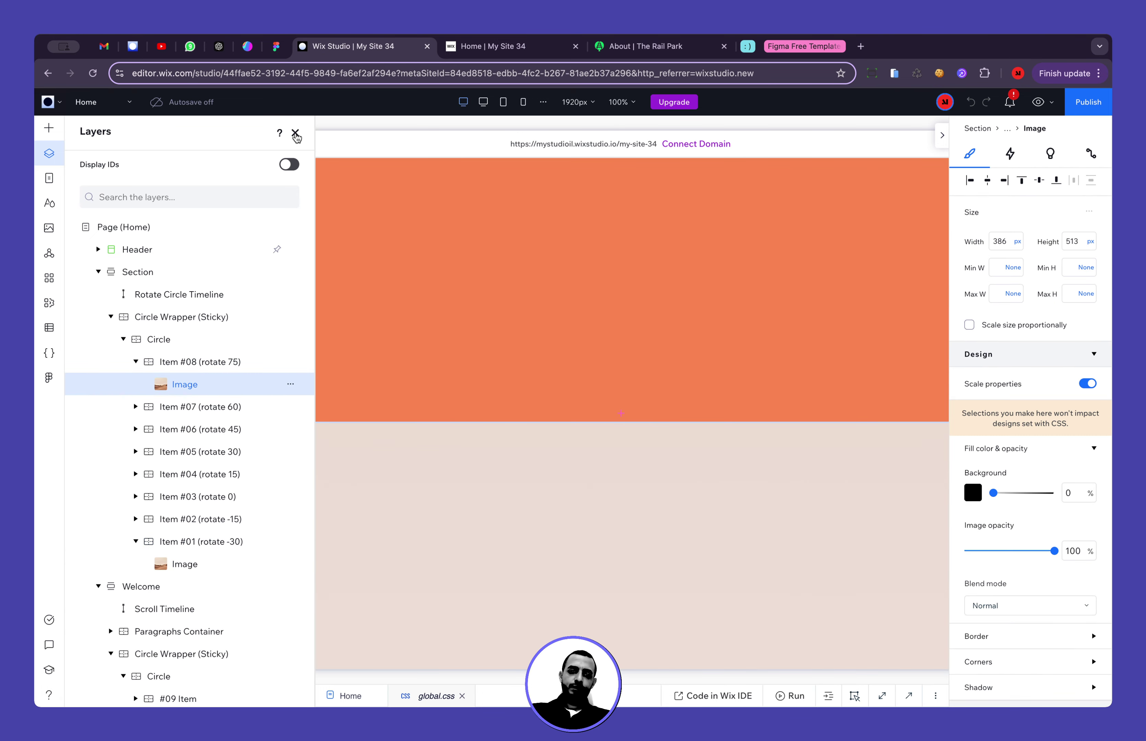
click(295, 134)
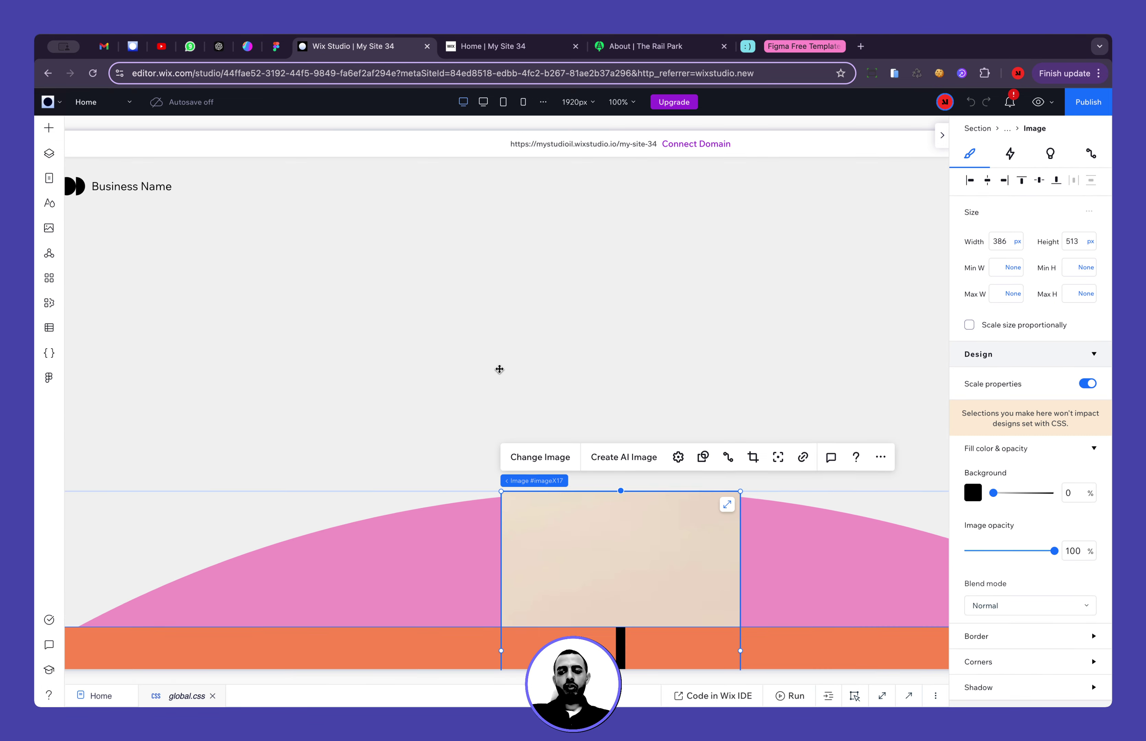
scroll(499, 369, down, 1)
scroll(499, 369, up, 2)
scroll(670, 370, right, 2)
scroll(671, 370, left, 2)
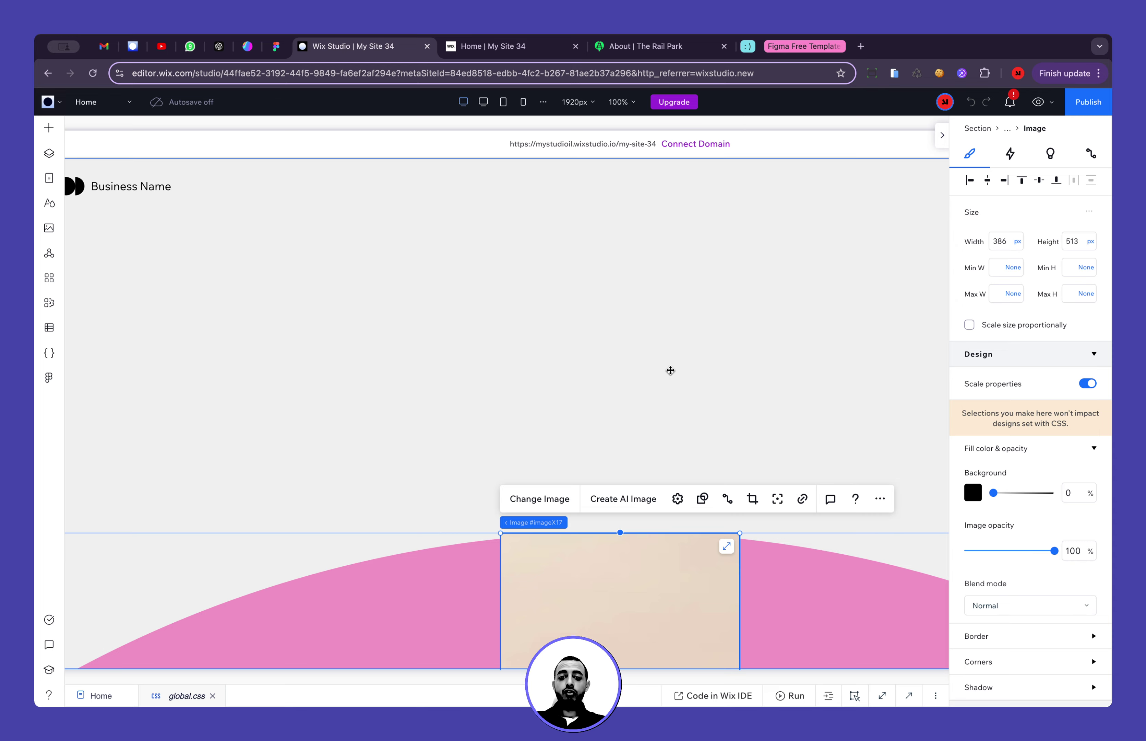
Preview the site, resize its viewport to 1898 px wide to check the images' responsiveness, and return to editing
click(1038, 102)
scroll(1097, 283, right, 3)
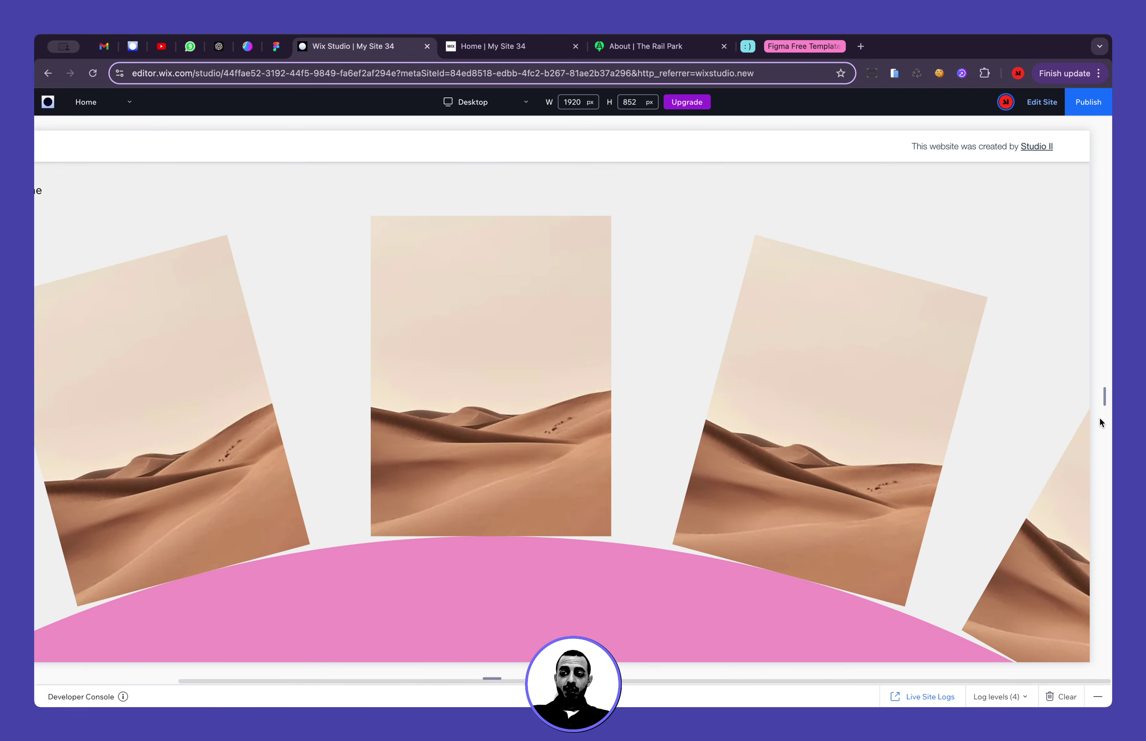
drag(1103, 402, 1017, 389)
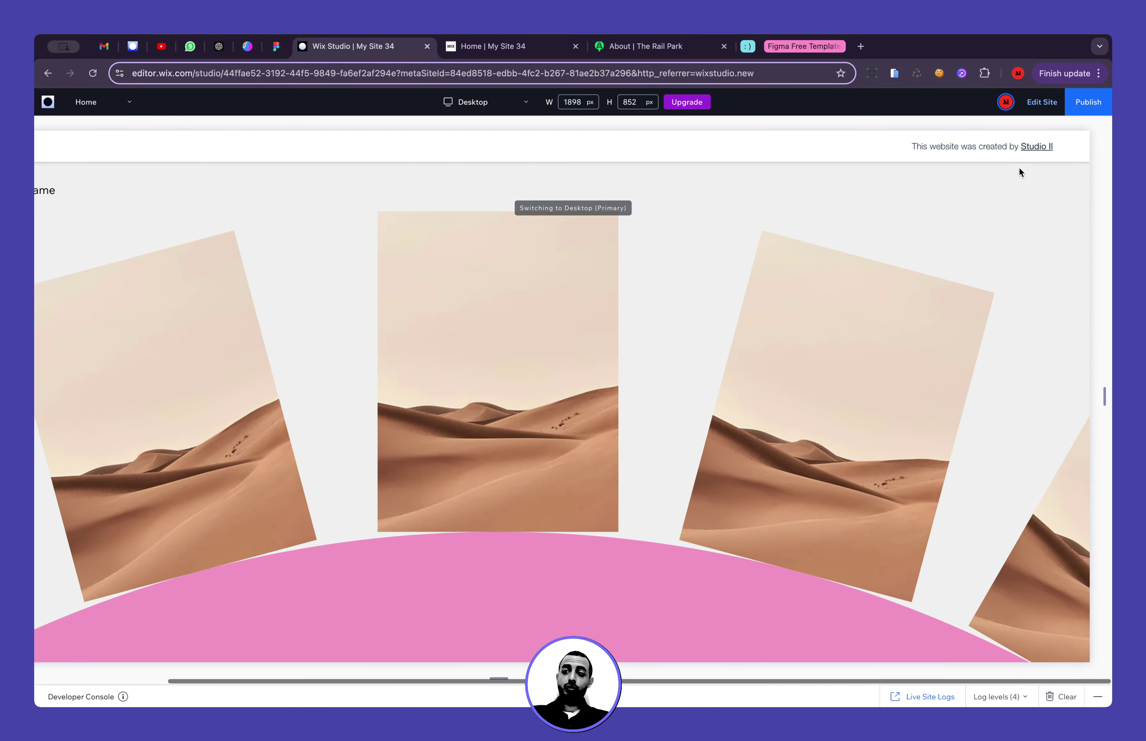
click(1042, 103)
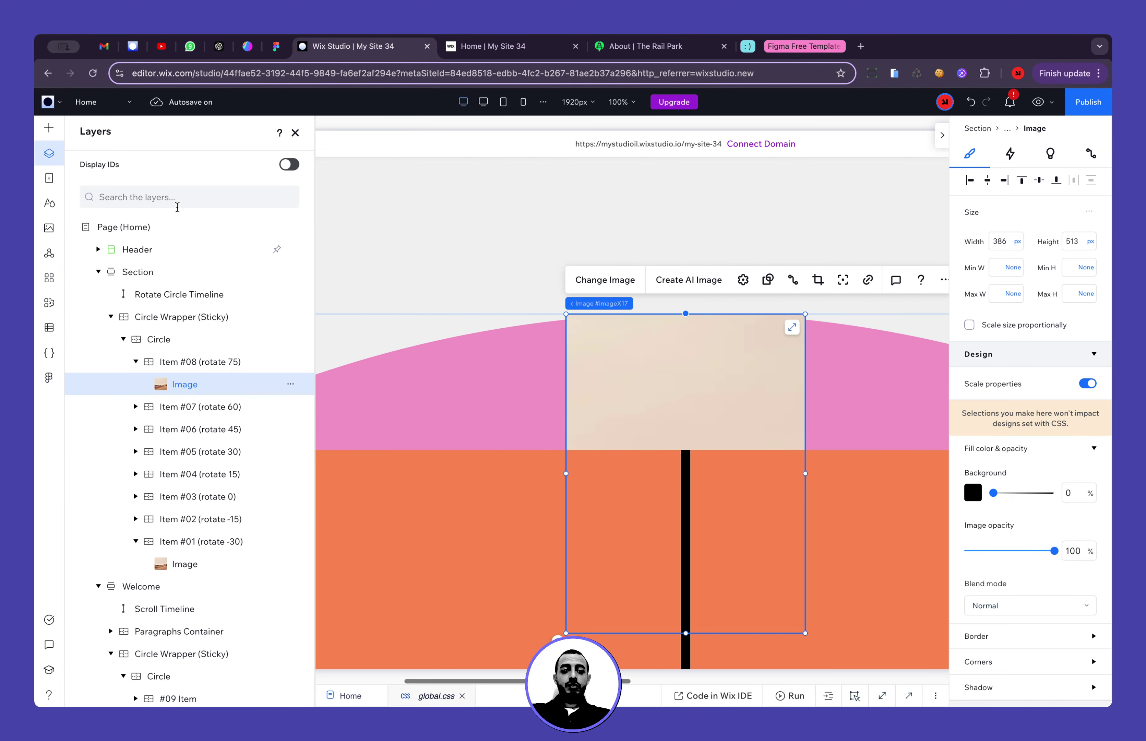
Turn on proportional size scaling for Item #08's image and expand Items #07 to #02 to reveal their images in the layer tree
click(970, 326)
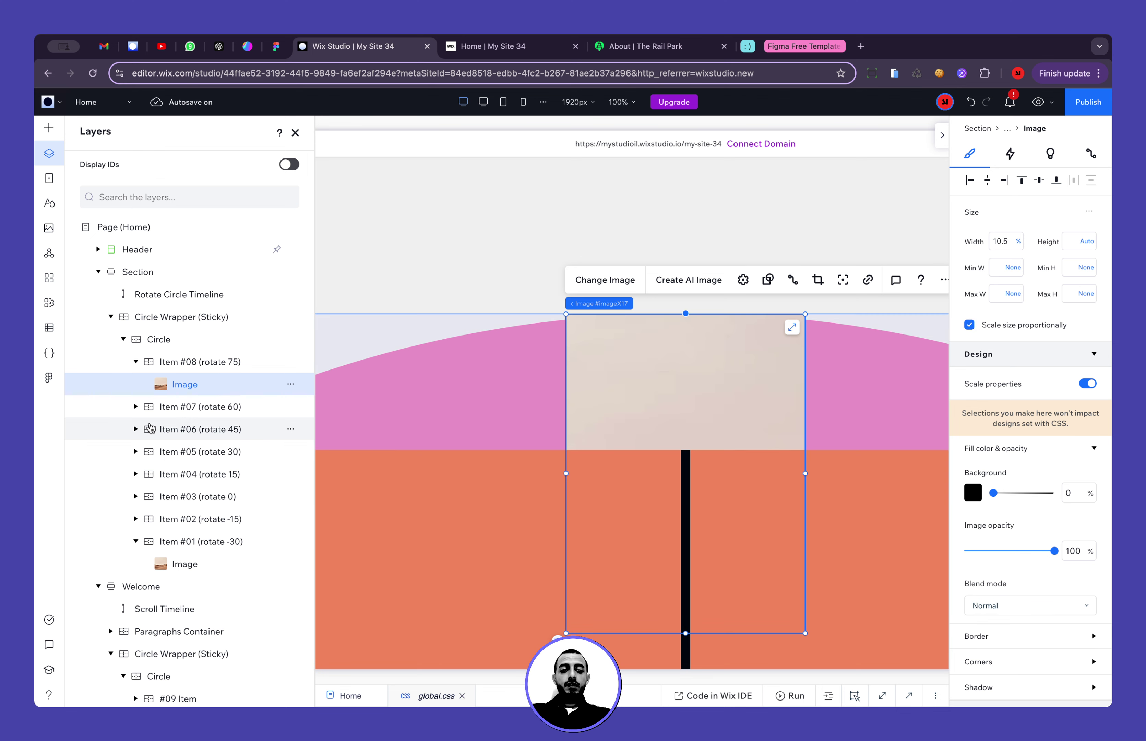
click(136, 406)
click(136, 452)
click(136, 497)
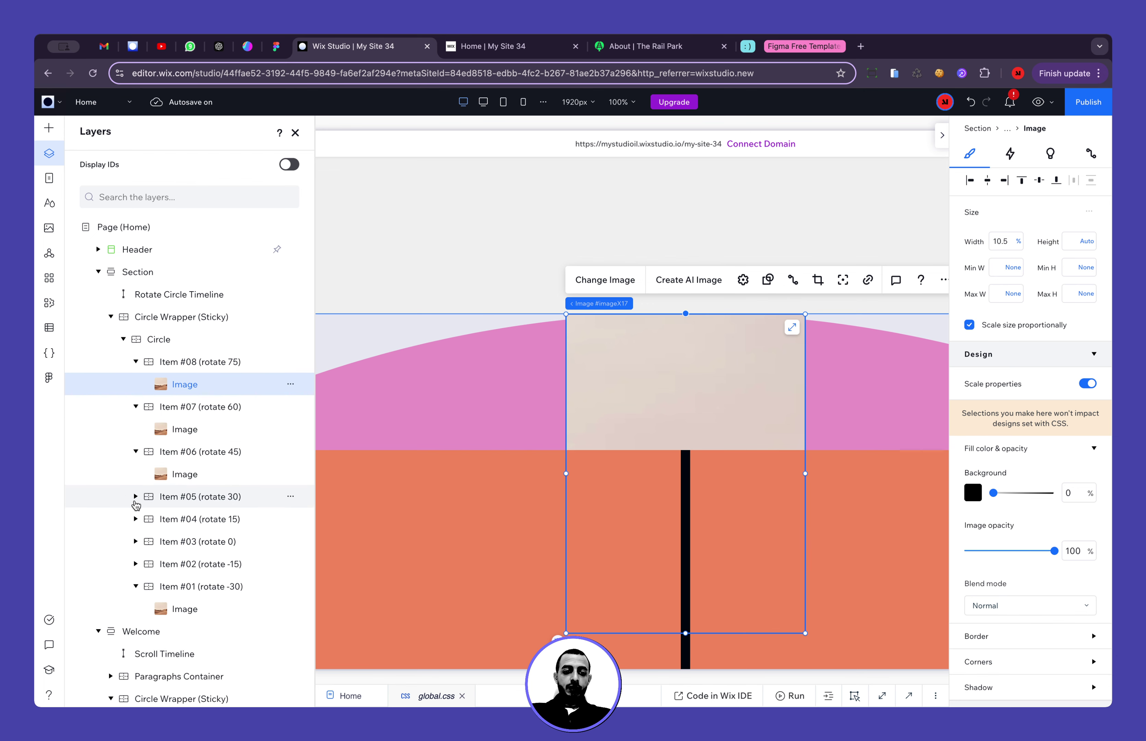
click(136, 542)
click(136, 586)
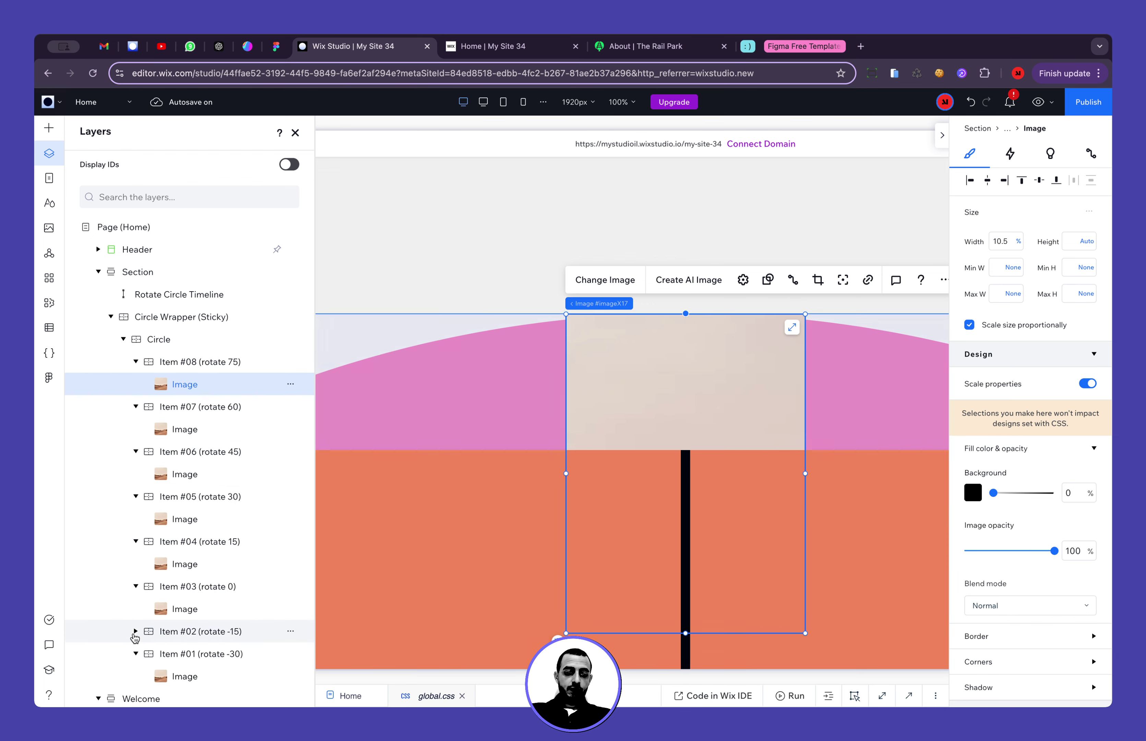
click(136, 631)
scroll(135, 636, down, 2)
Turn on proportional size scaling for the images in Items #01 through #07 and recheck Item #08's image
click(217, 614)
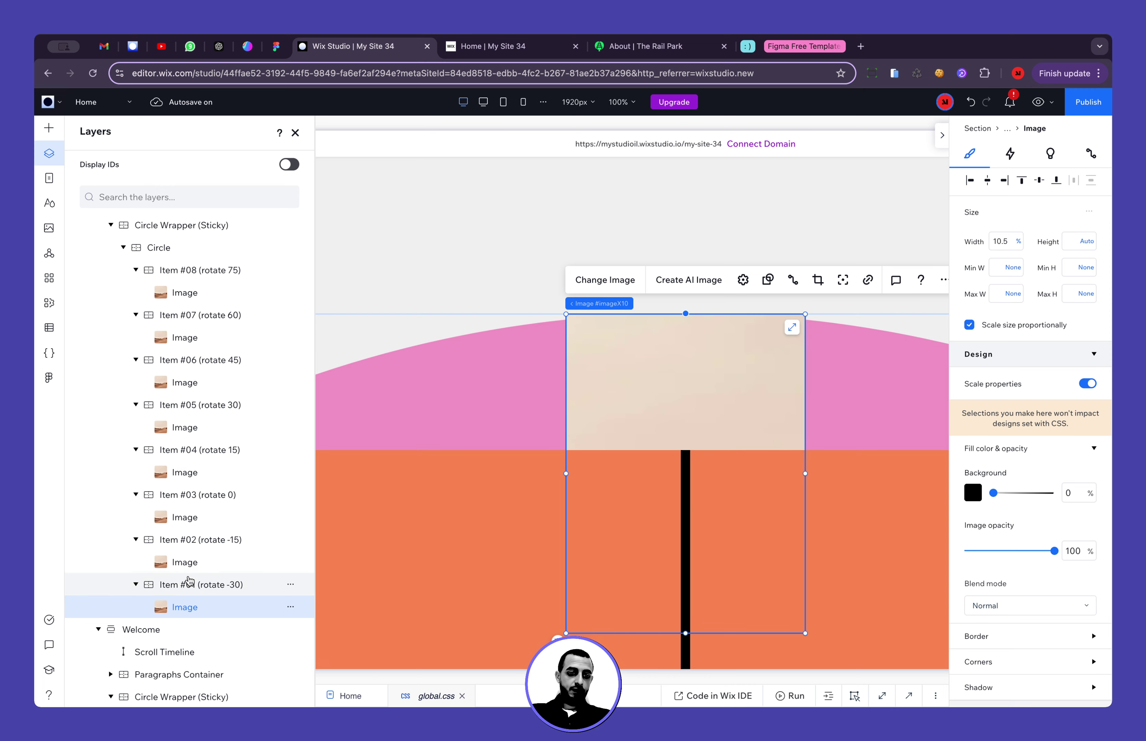
click(185, 562)
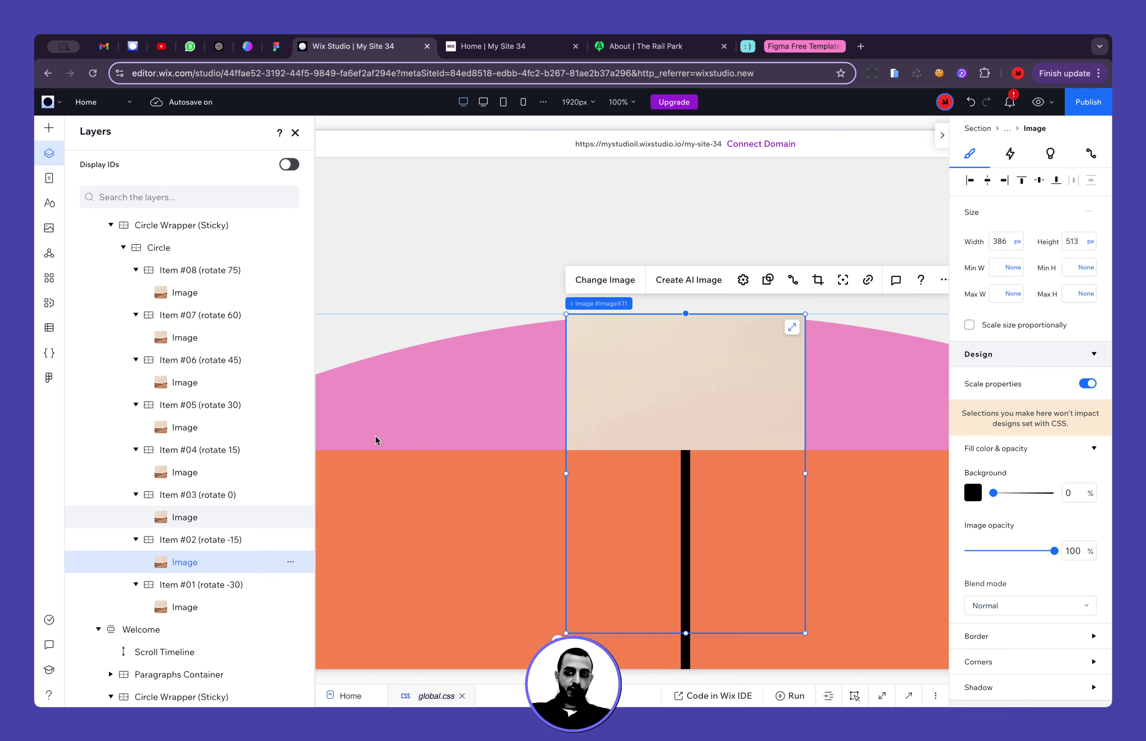
click(181, 520)
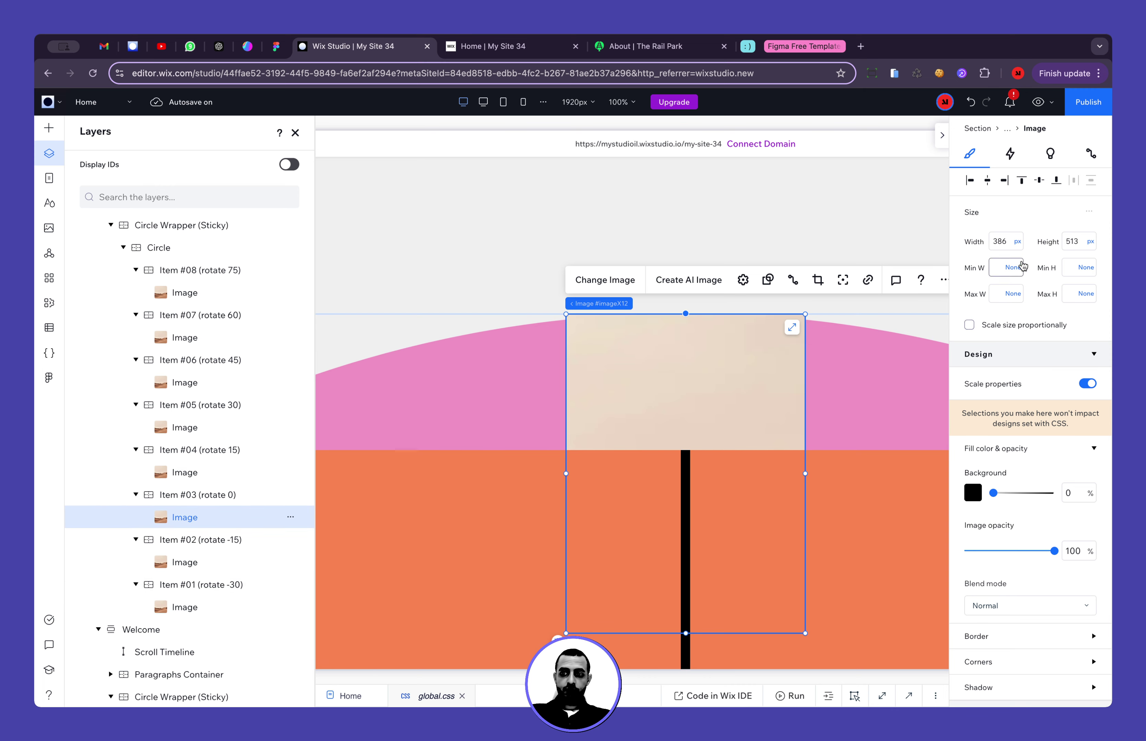
click(188, 472)
click(213, 426)
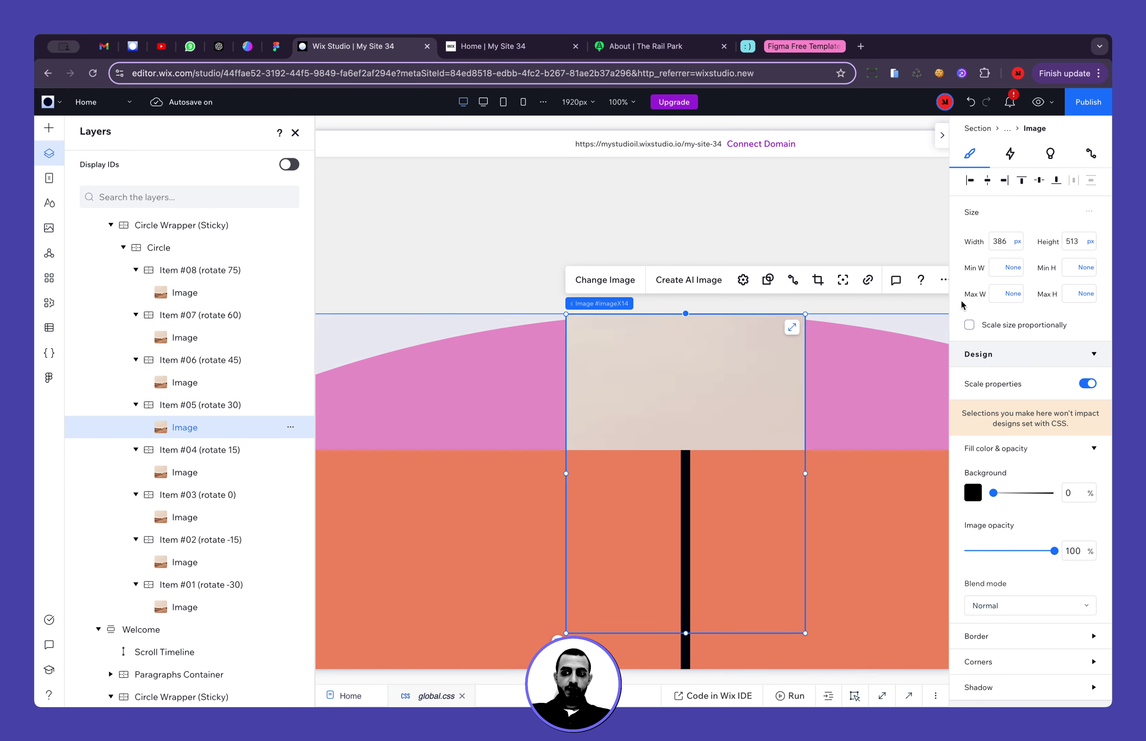
click(190, 382)
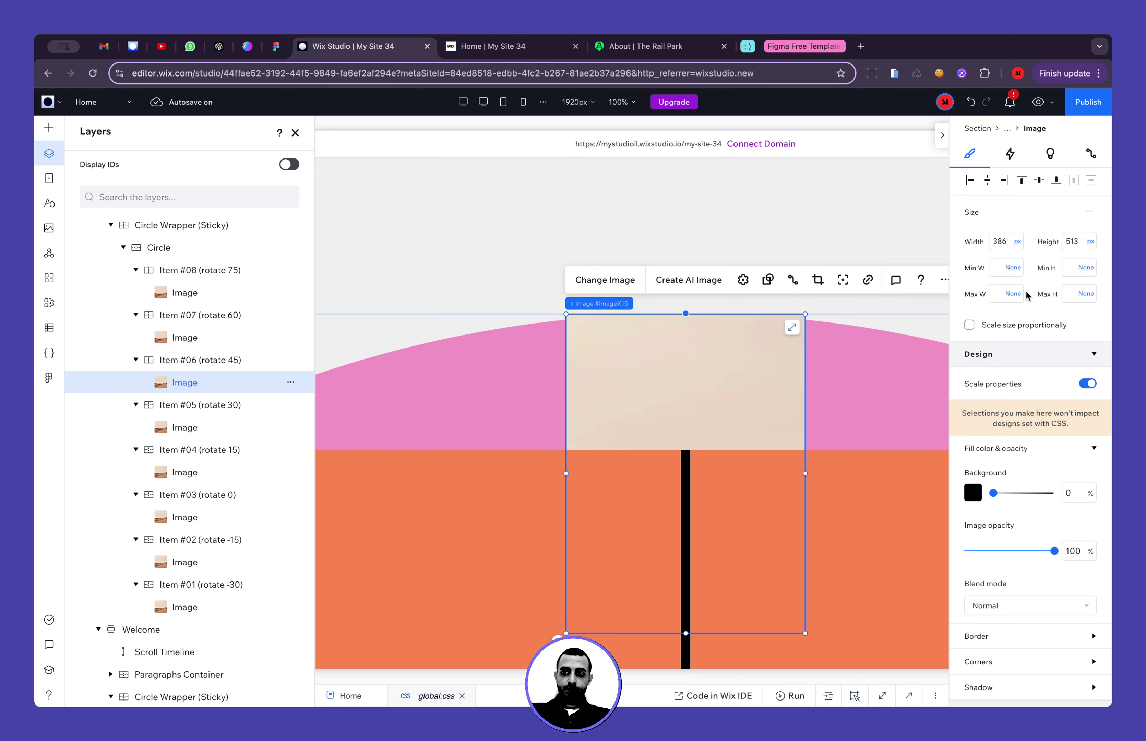
click(185, 337)
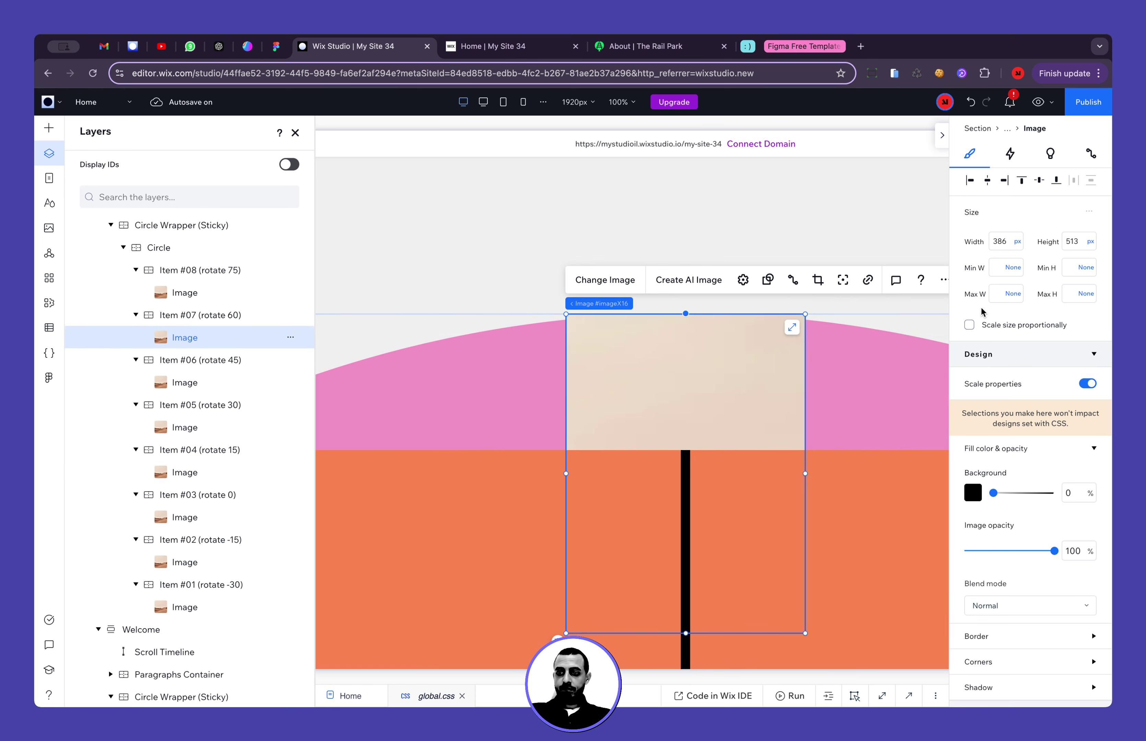
click(1006, 325)
click(190, 293)
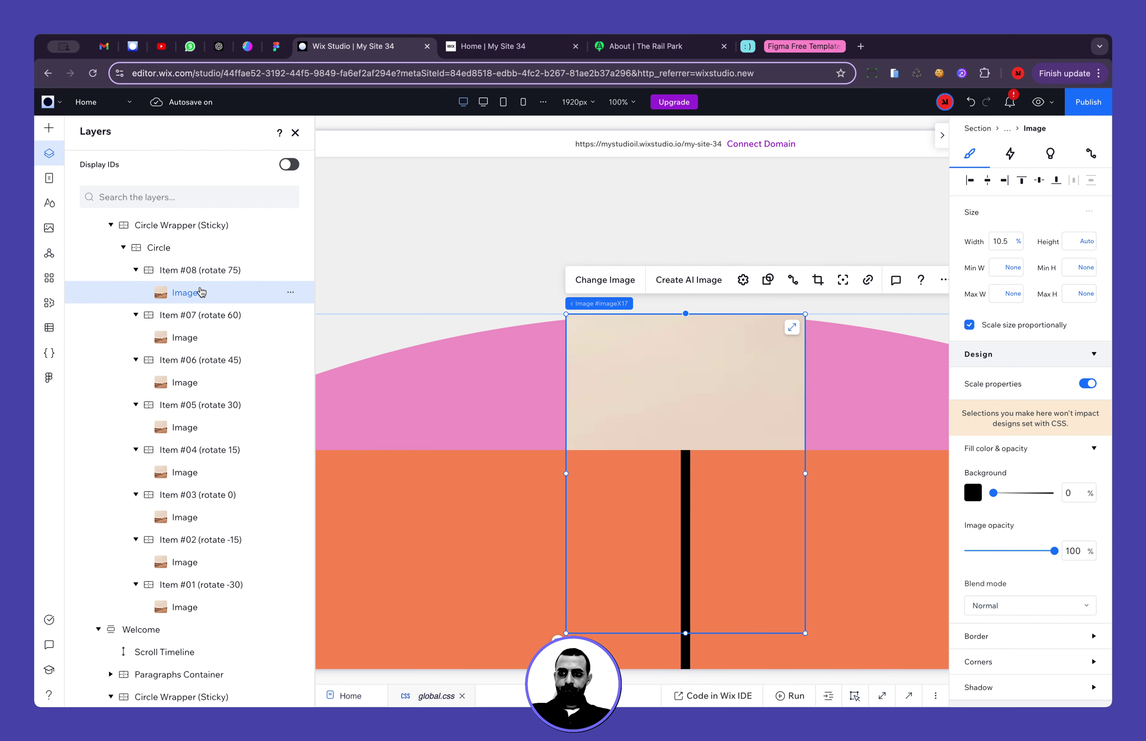
Review the size settings of Item #07's image and the grid row settings of its Item #07 (rotate 60) container
click(207, 338)
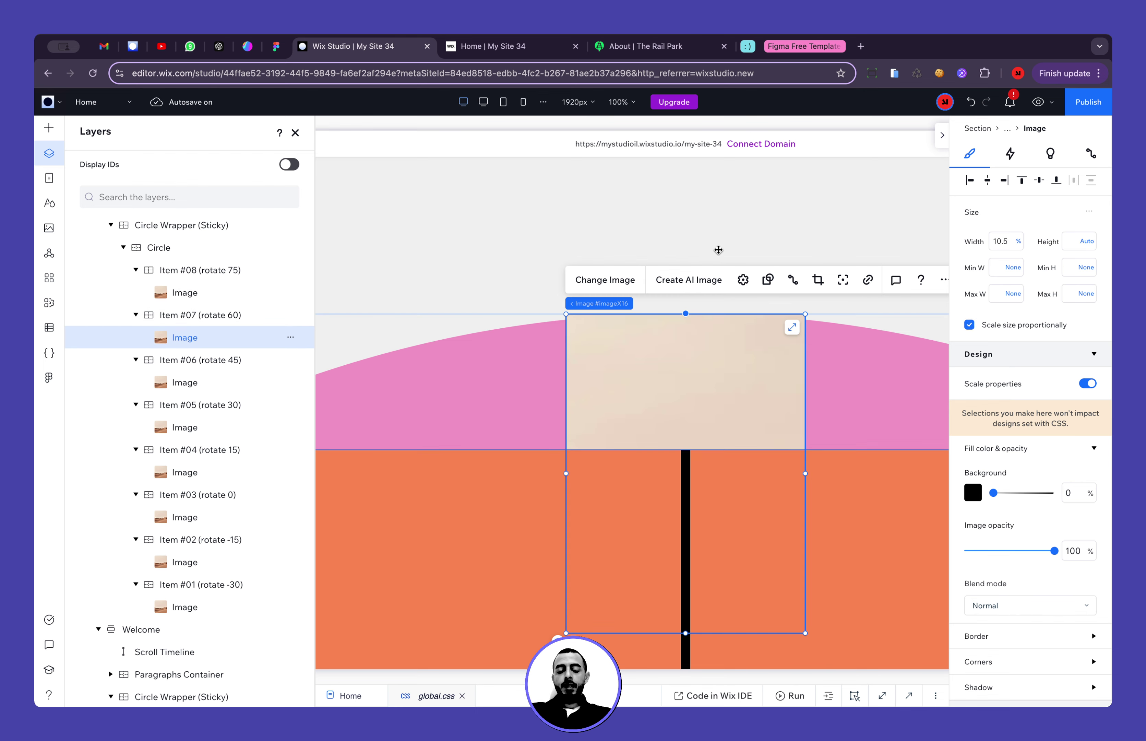
click(198, 315)
scroll(197, 324, up, 2)
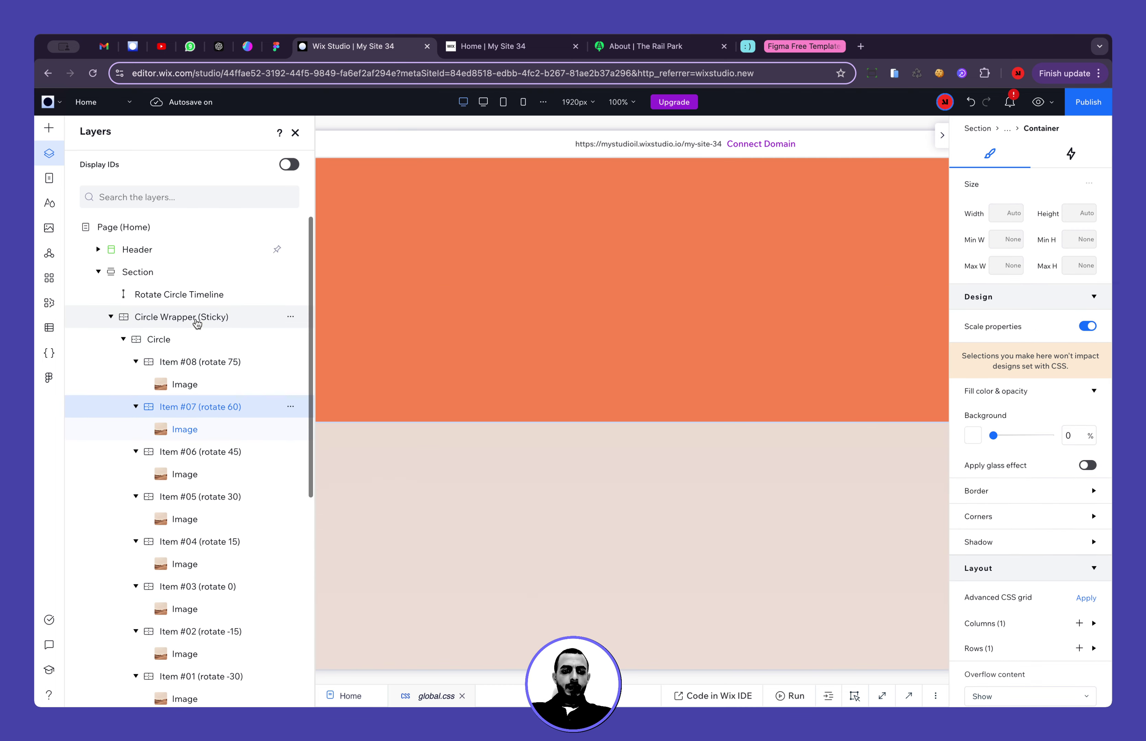
click(1020, 649)
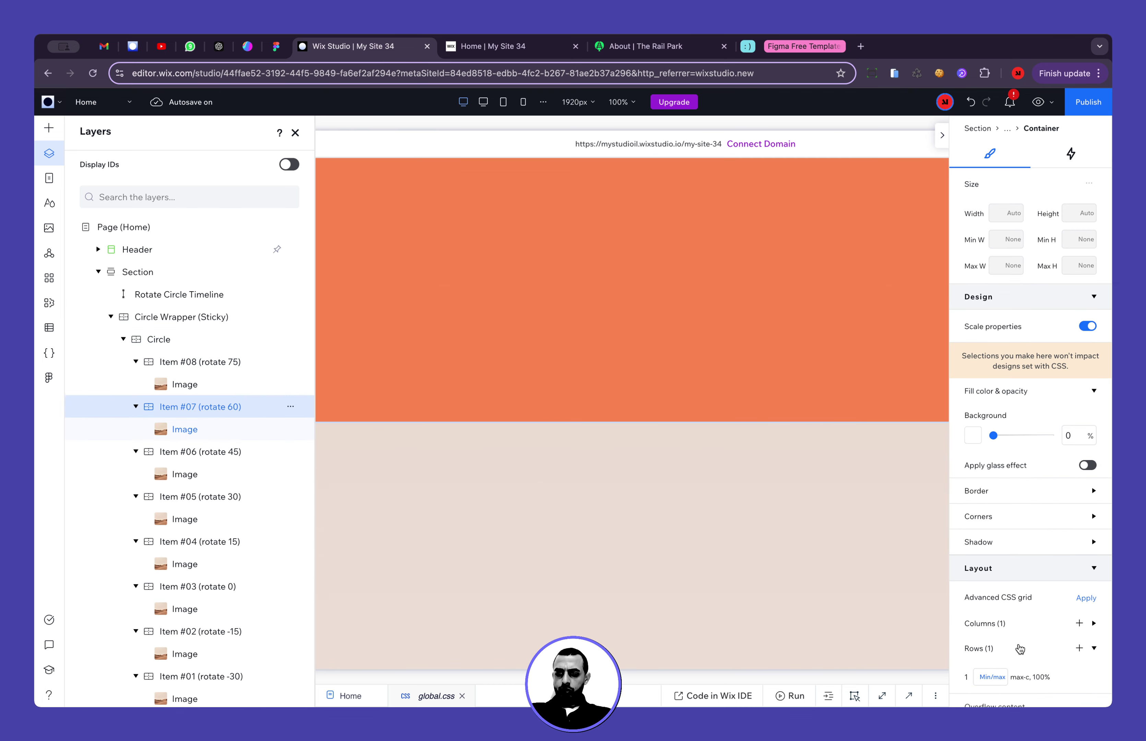
click(1020, 648)
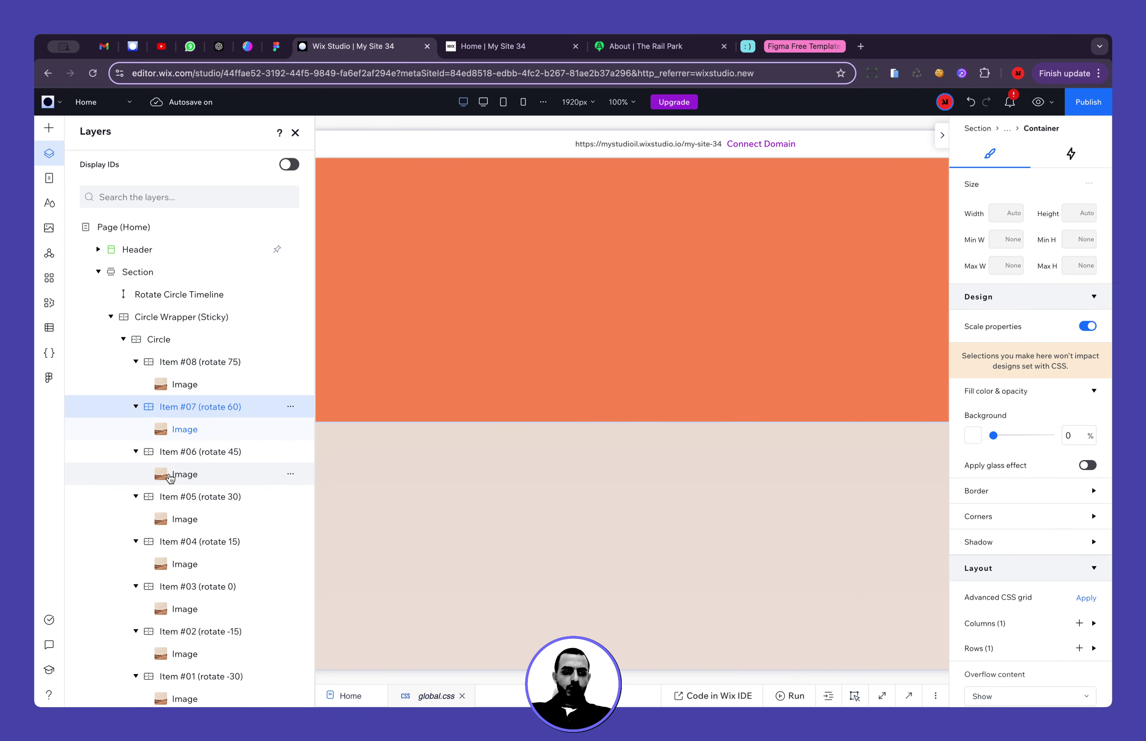
Convert the Circle container's width and height to viewport-width units at 191.9 vw each
click(218, 344)
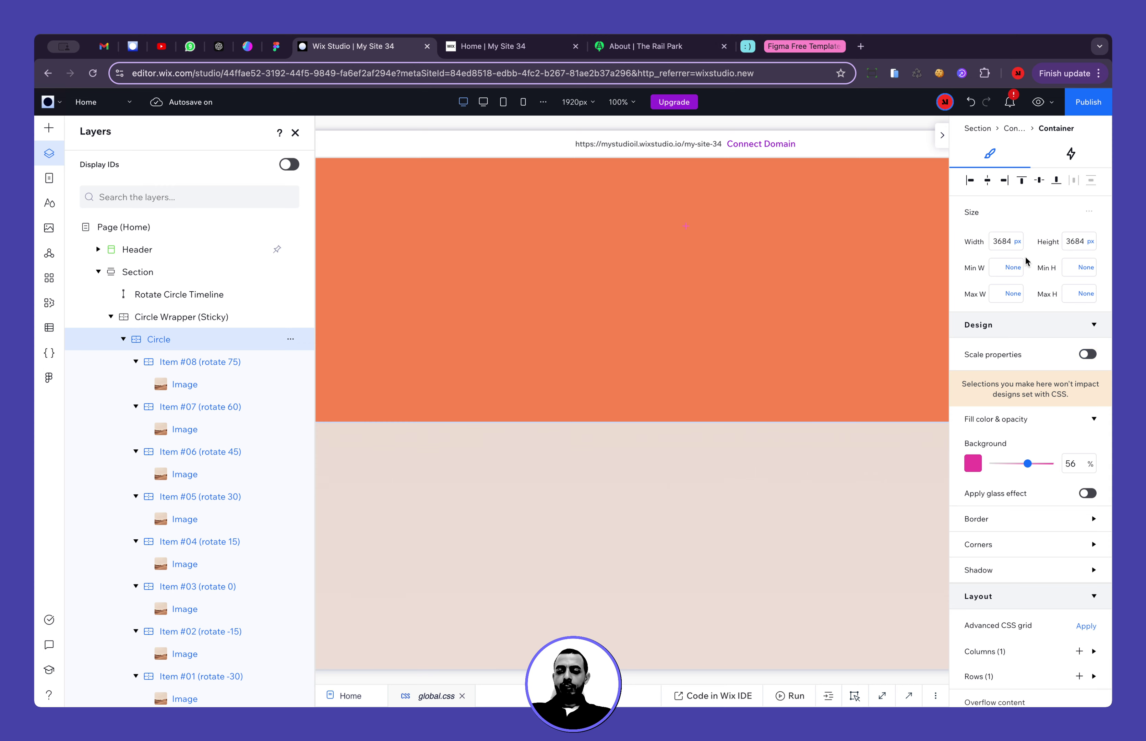
scroll(524, 331, down, 10)
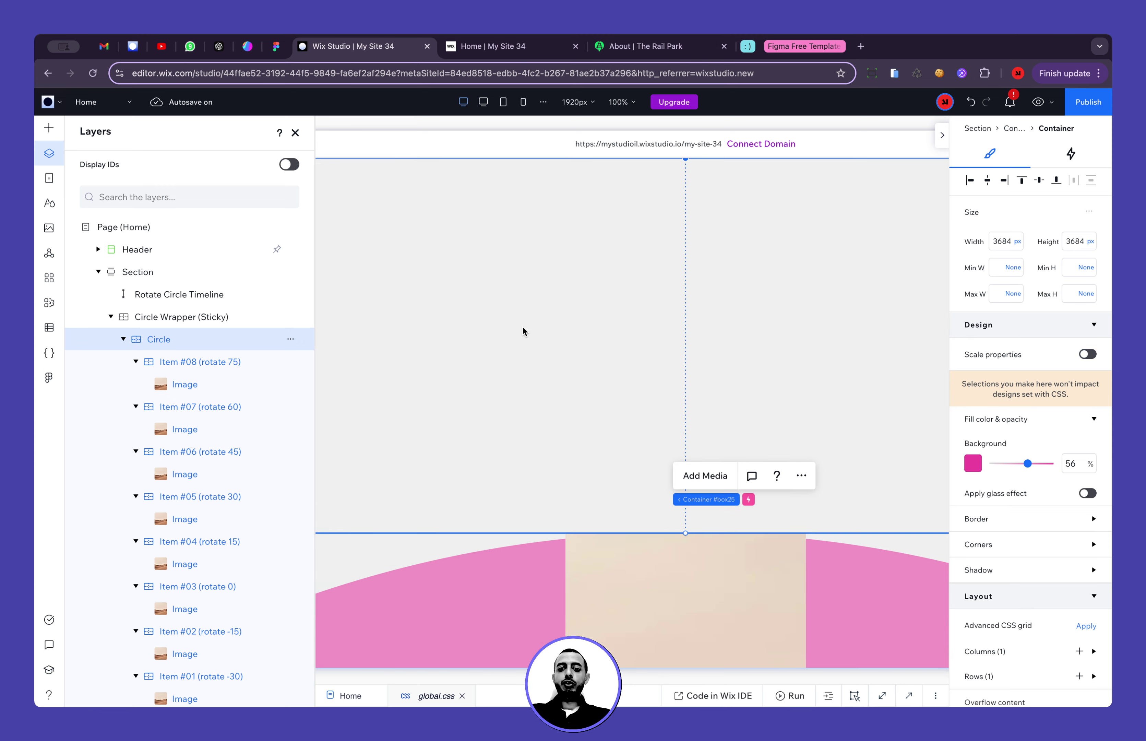
click(1018, 242)
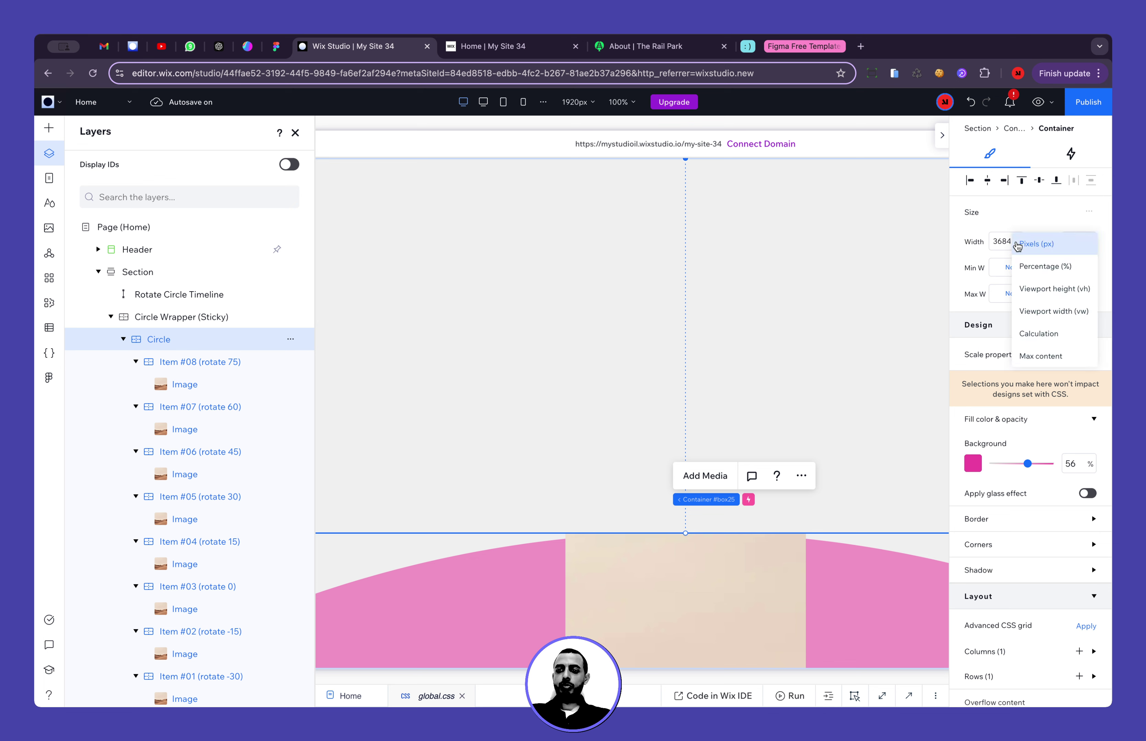
click(1039, 310)
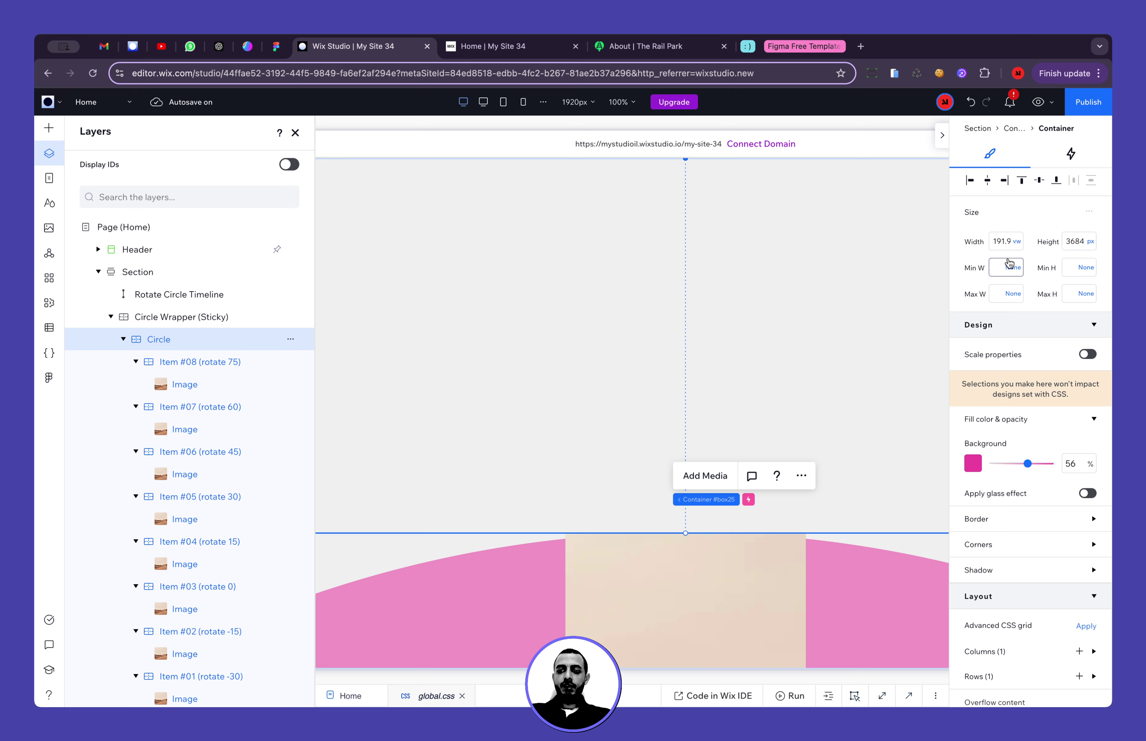
click(1000, 246)
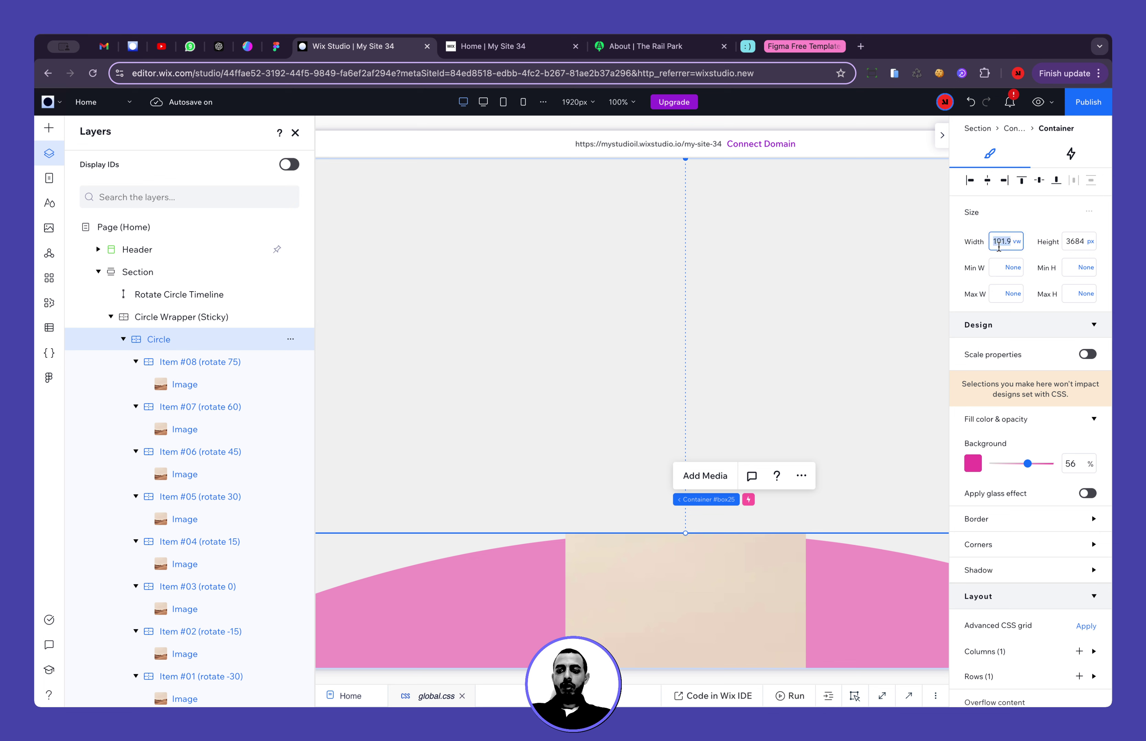
click(1090, 242)
click(1083, 318)
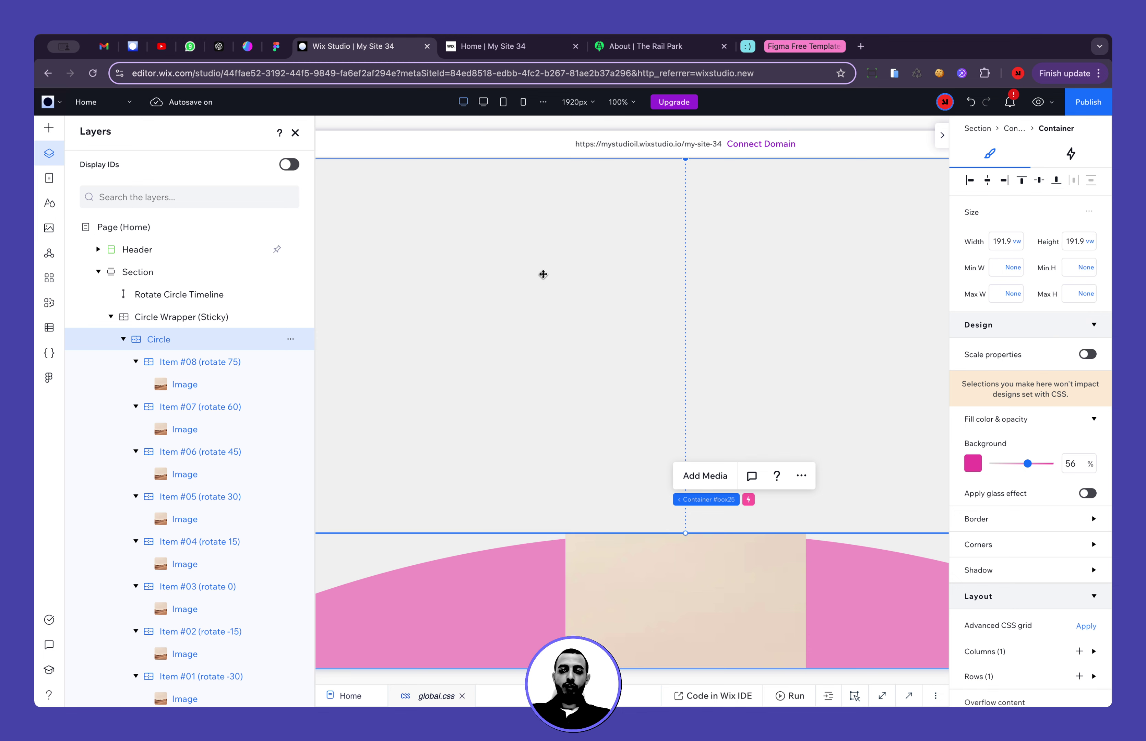
Preview the site, narrow the viewport to 438 px to check how the circle gallery scales, and return to editing at the desktop breakpoint
click(179, 318)
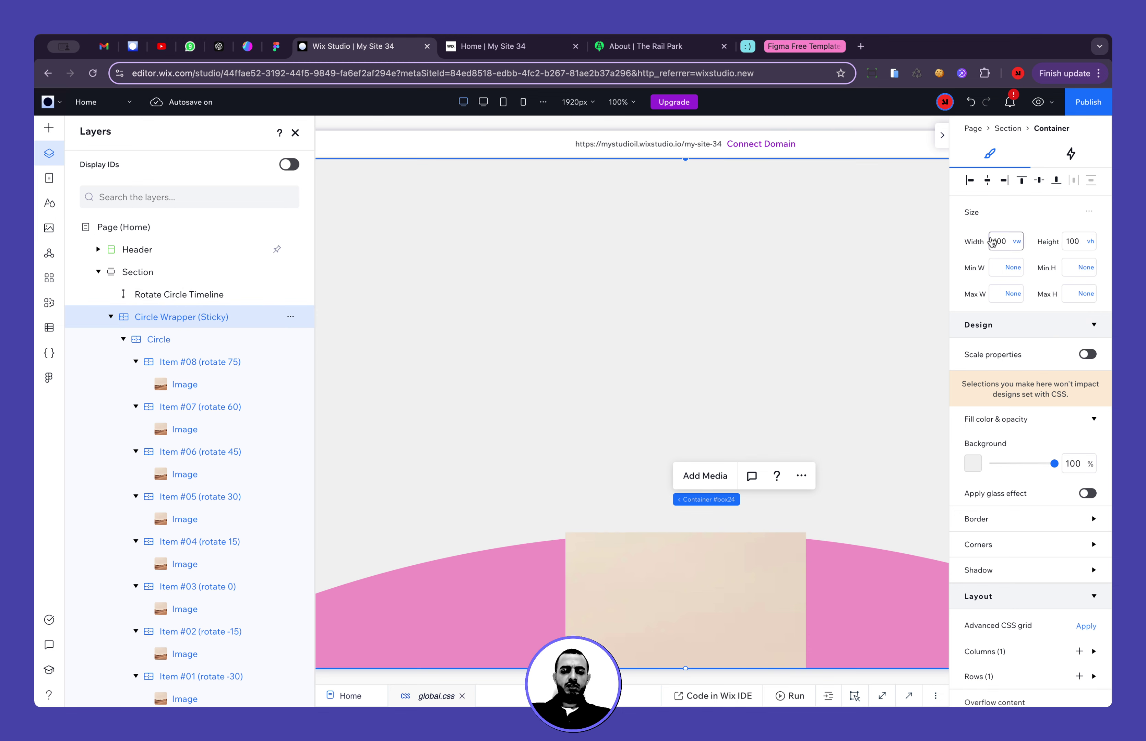
click(295, 134)
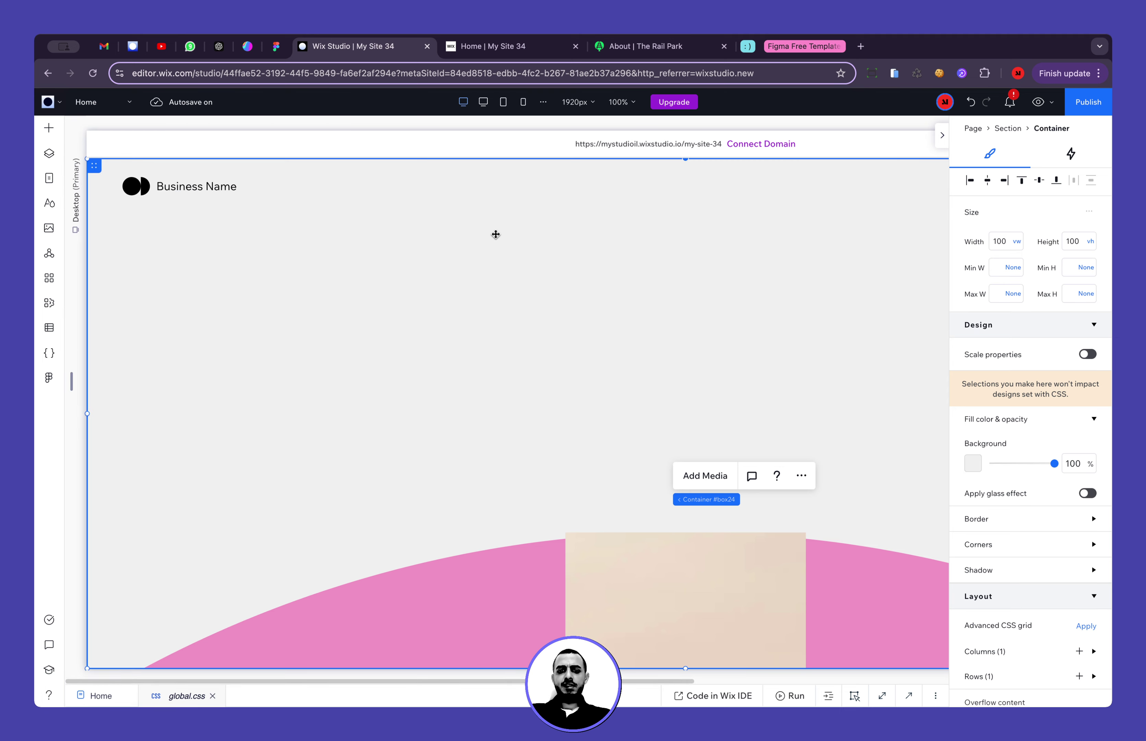
click(1038, 101)
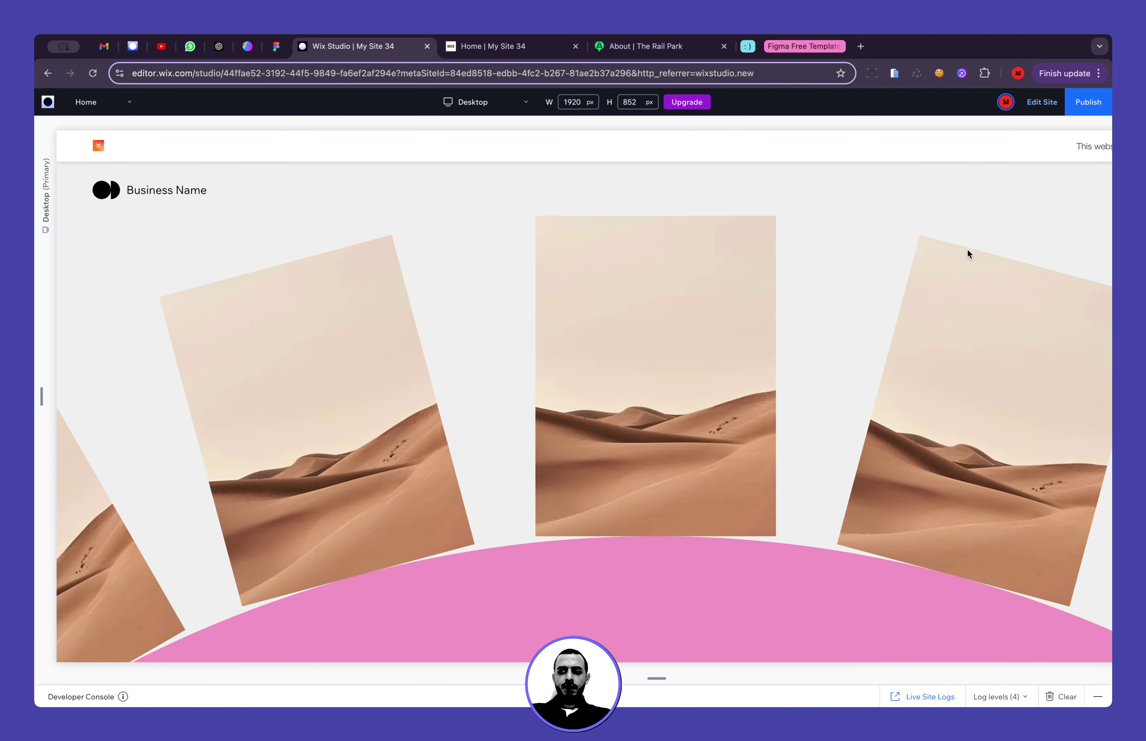
scroll(968, 249, right, 5)
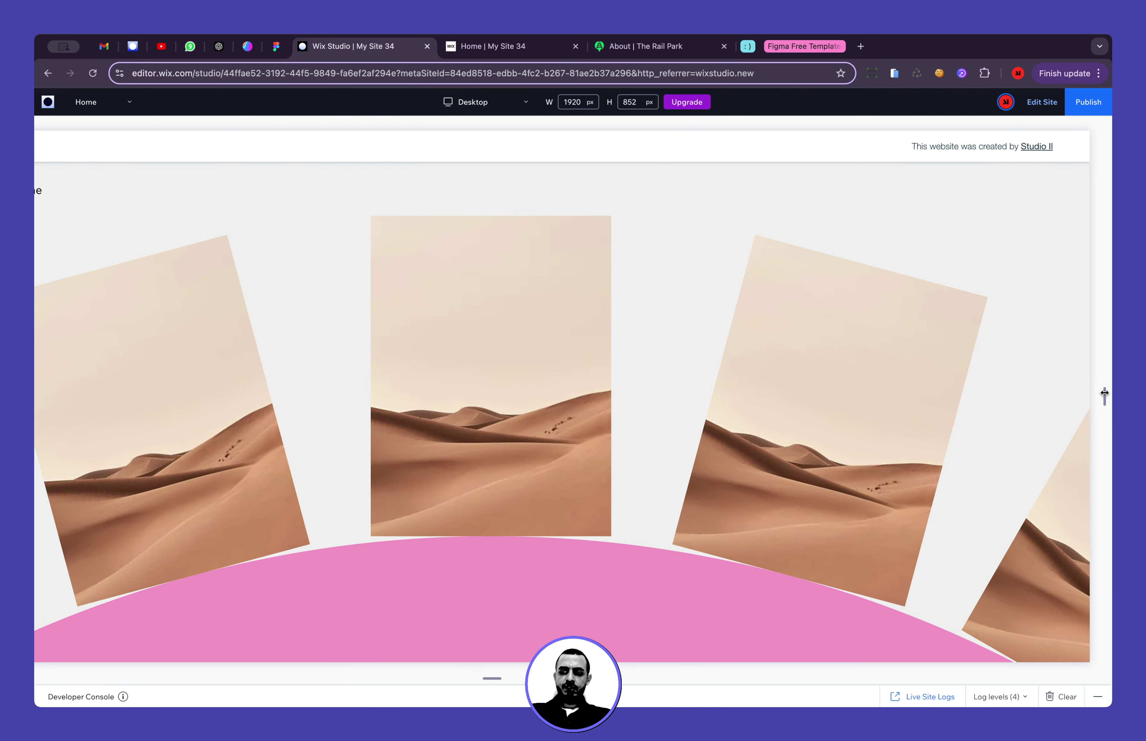
drag(1102, 389, 656, 413)
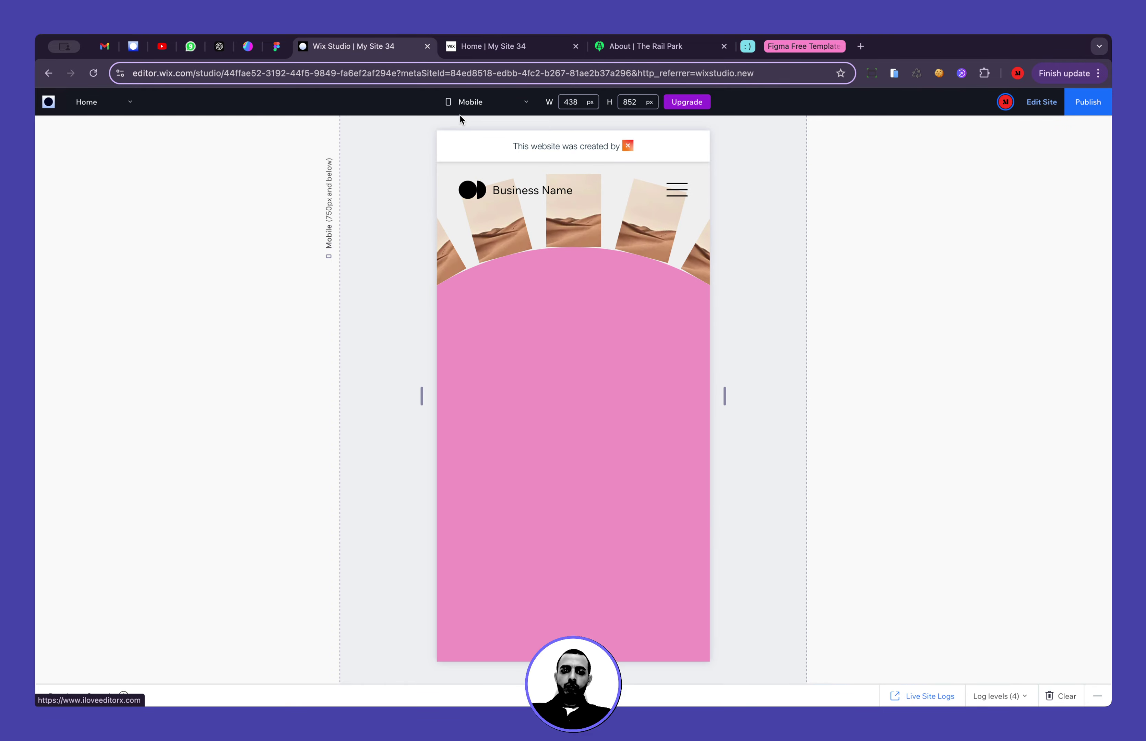
click(466, 102)
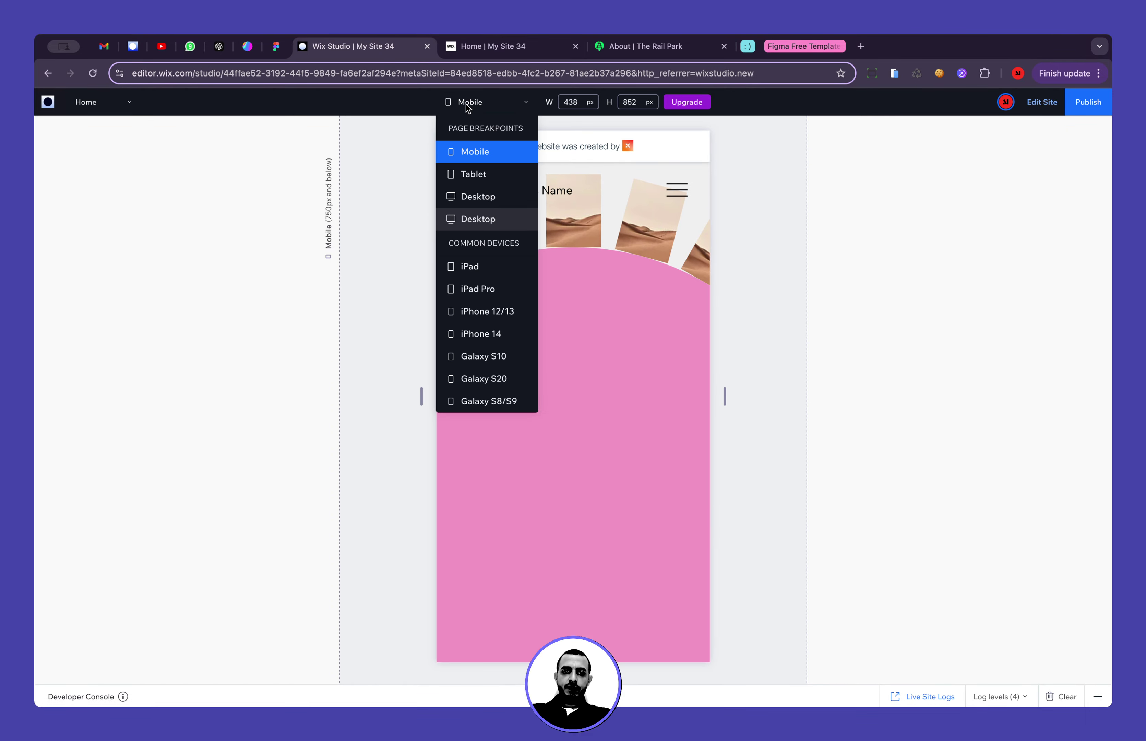
click(490, 219)
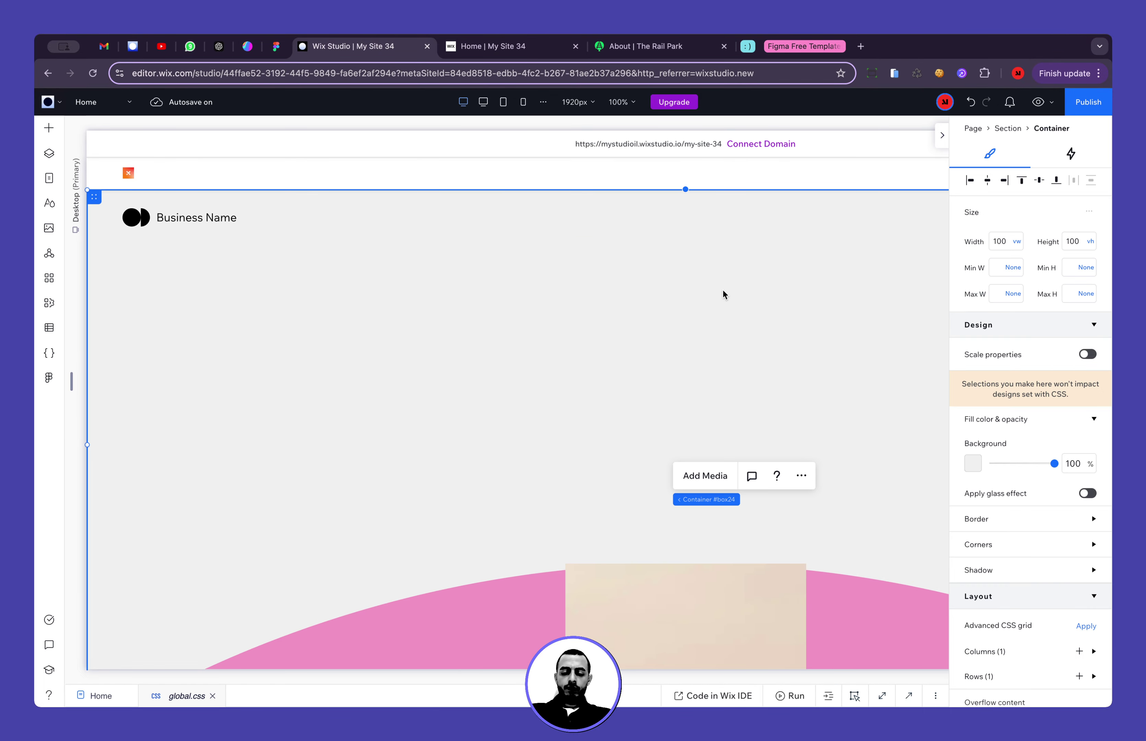
scroll(723, 292, down, 5)
scroll(723, 291, up, 3)
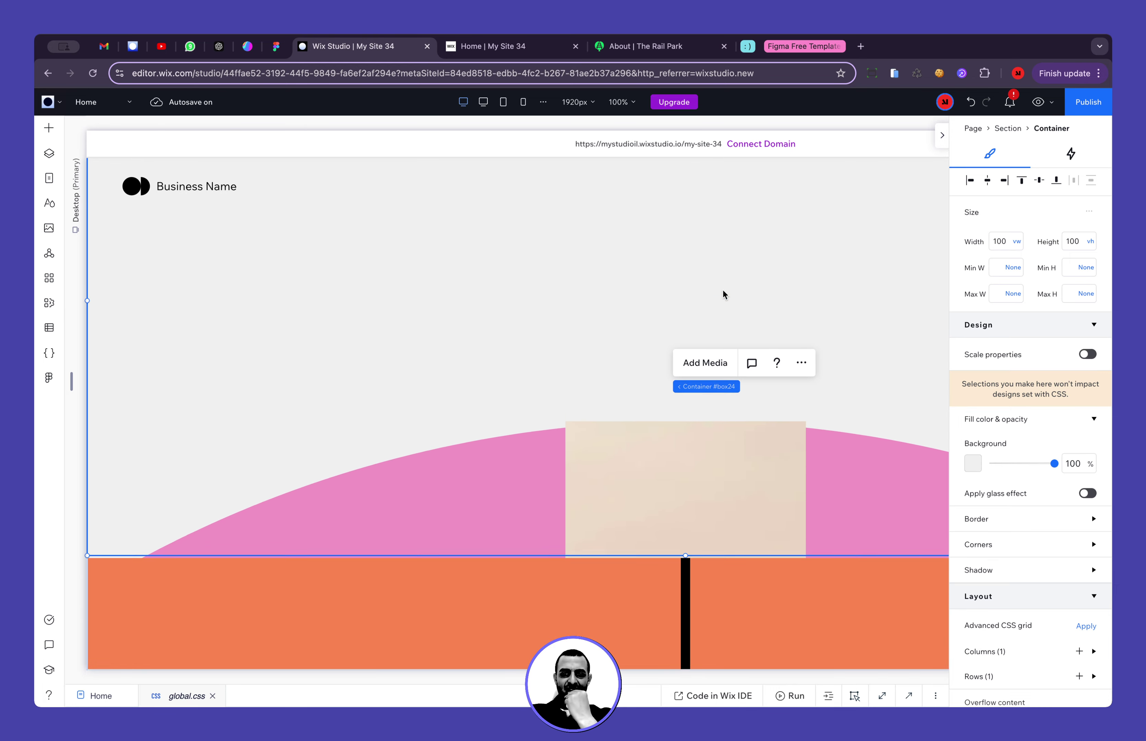
scroll(723, 291, down, 4)
scroll(723, 290, up, 5)
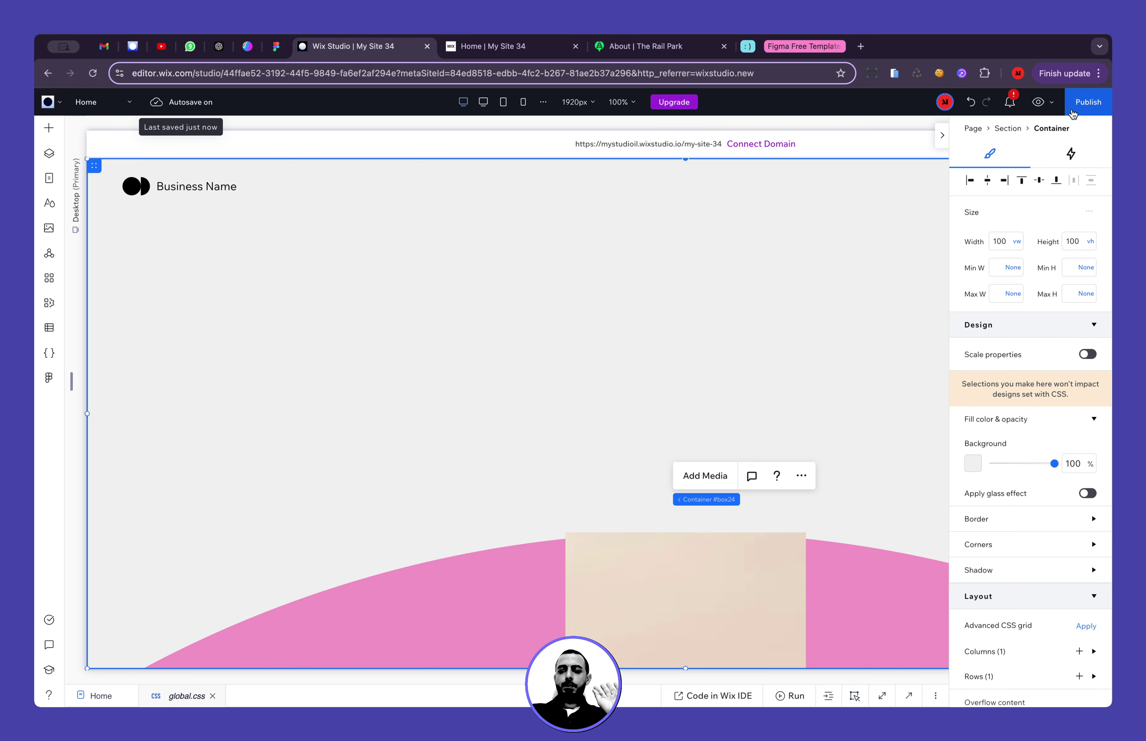
scroll(758, 332, down, 4)
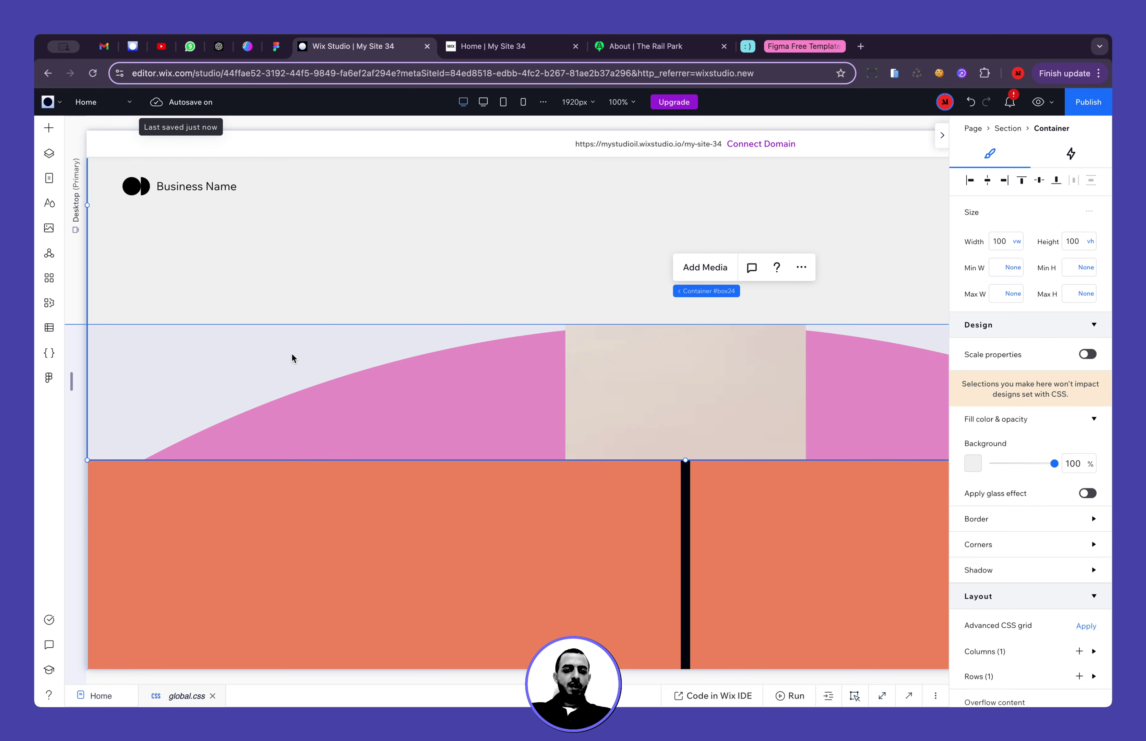
scroll(304, 309, up, 4)
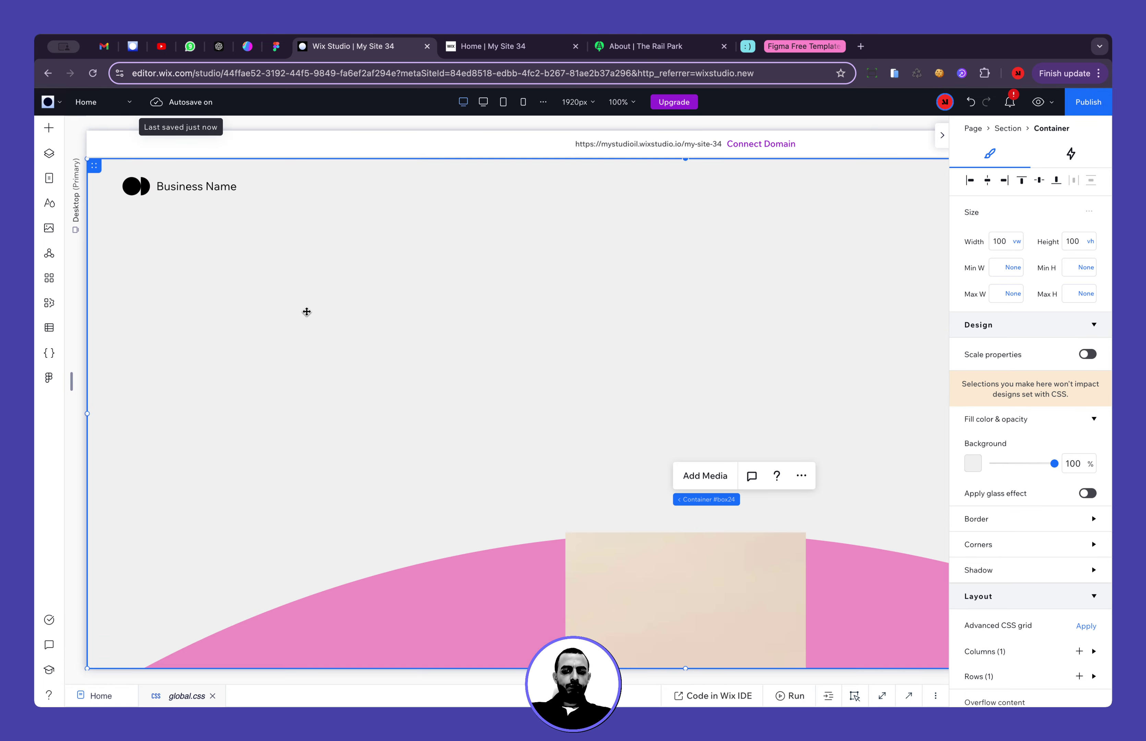
scroll(362, 327, down, 2)
scroll(368, 327, up, 2)
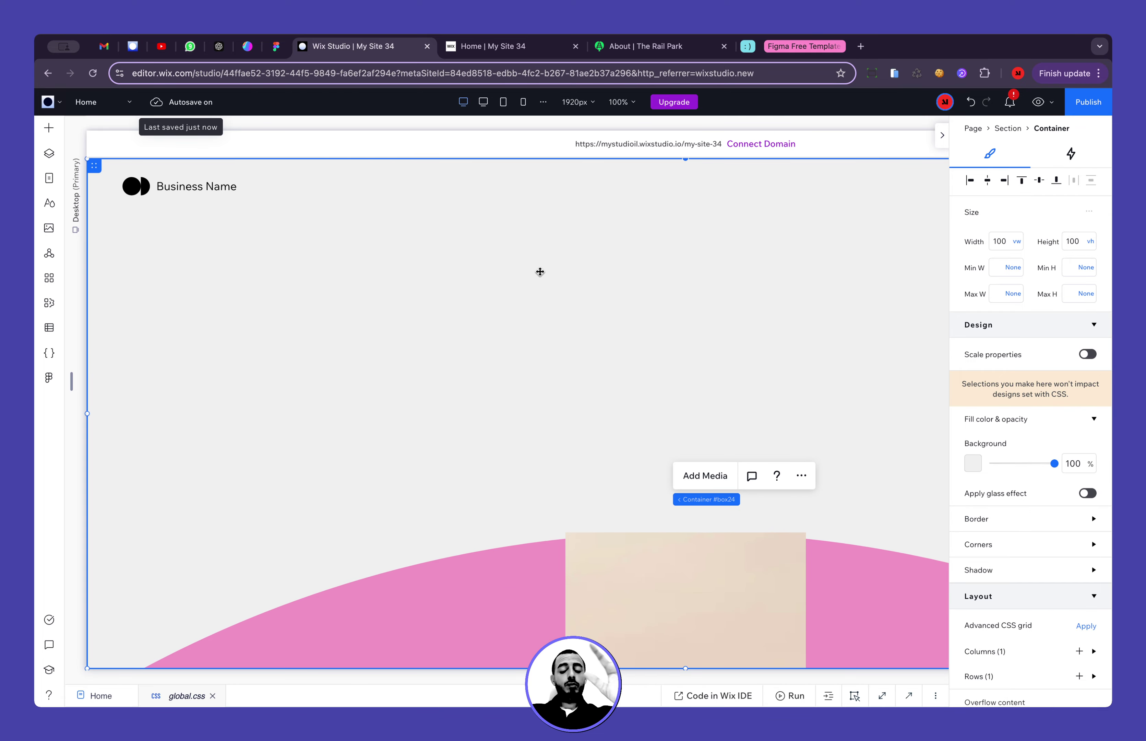
scroll(604, 486, down, 3)
scroll(604, 486, right, 2)
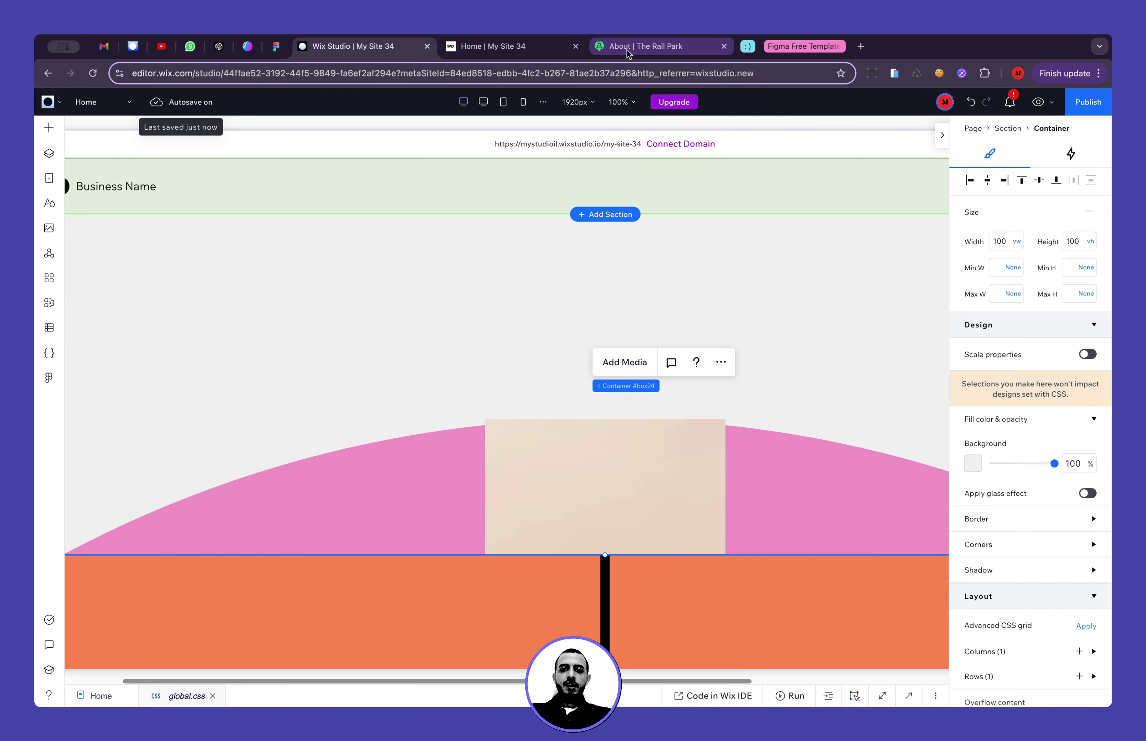
View the reference gallery on The Rail Park's About page, and return to Wix Studio to examine the Circle container's docking and top margin
click(646, 45)
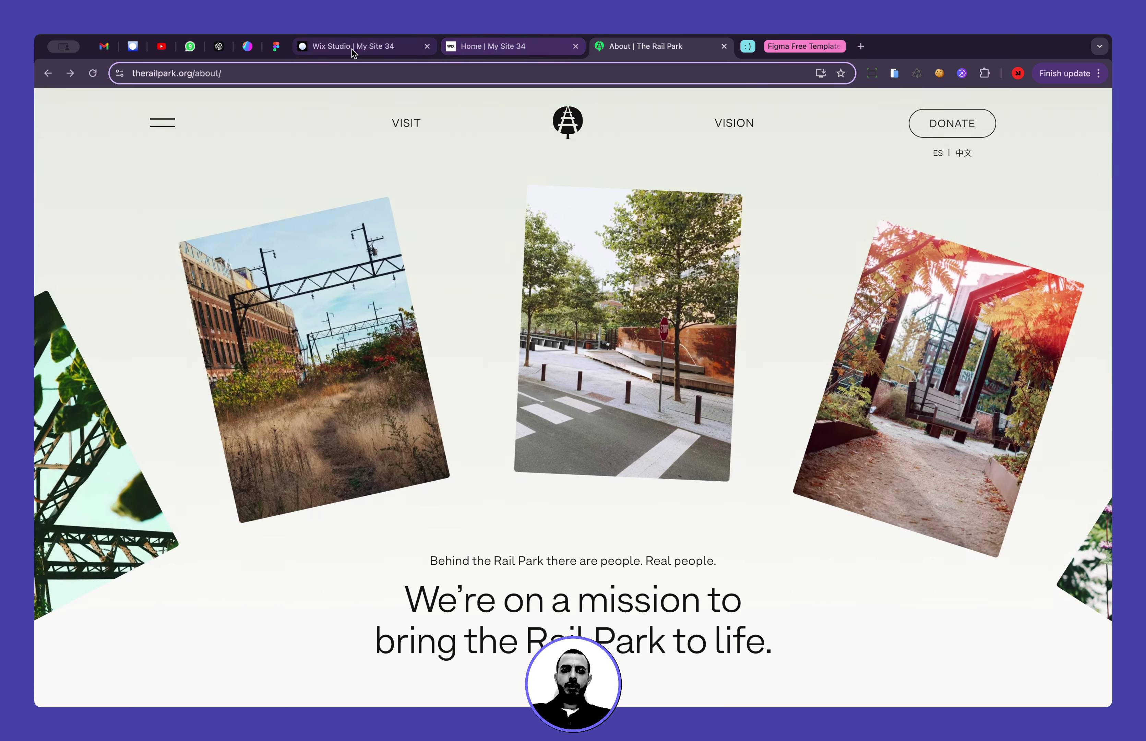
click(352, 48)
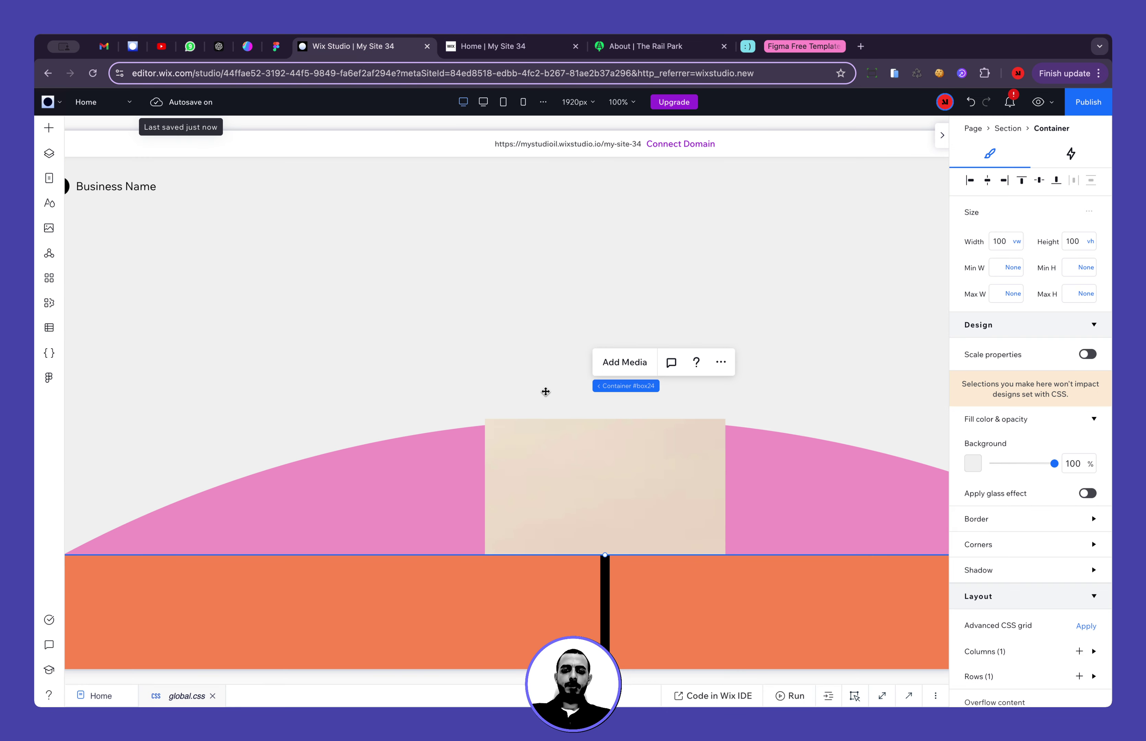
click(49, 153)
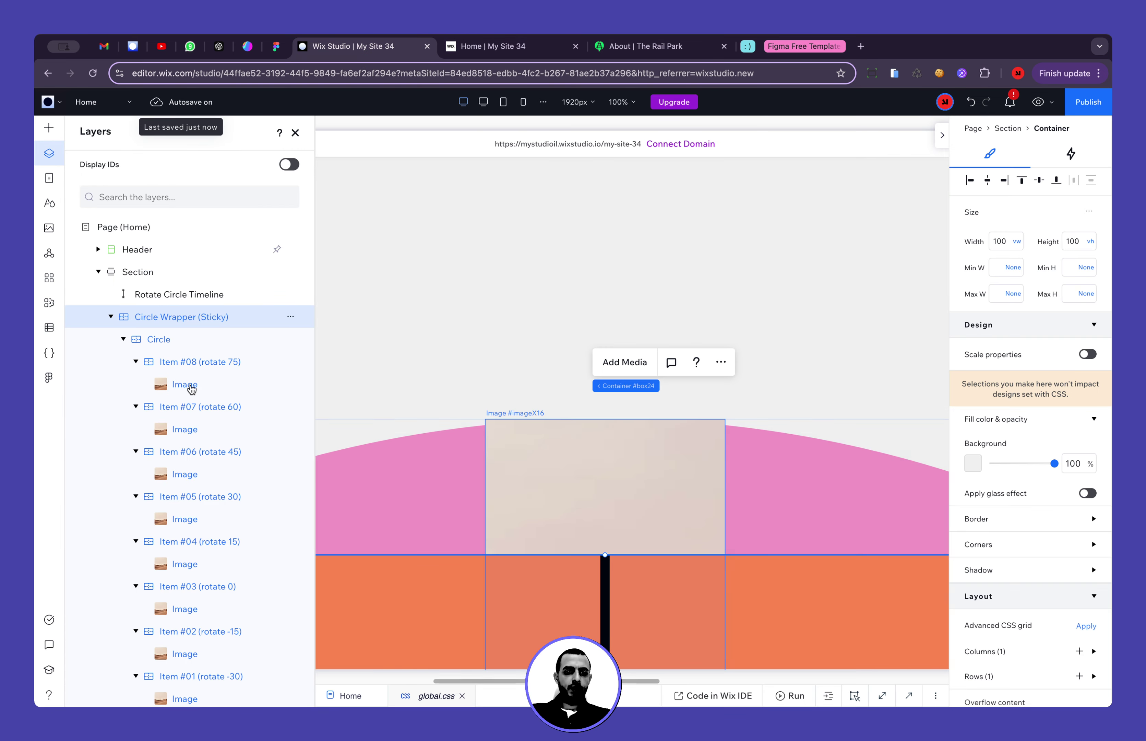
click(155, 339)
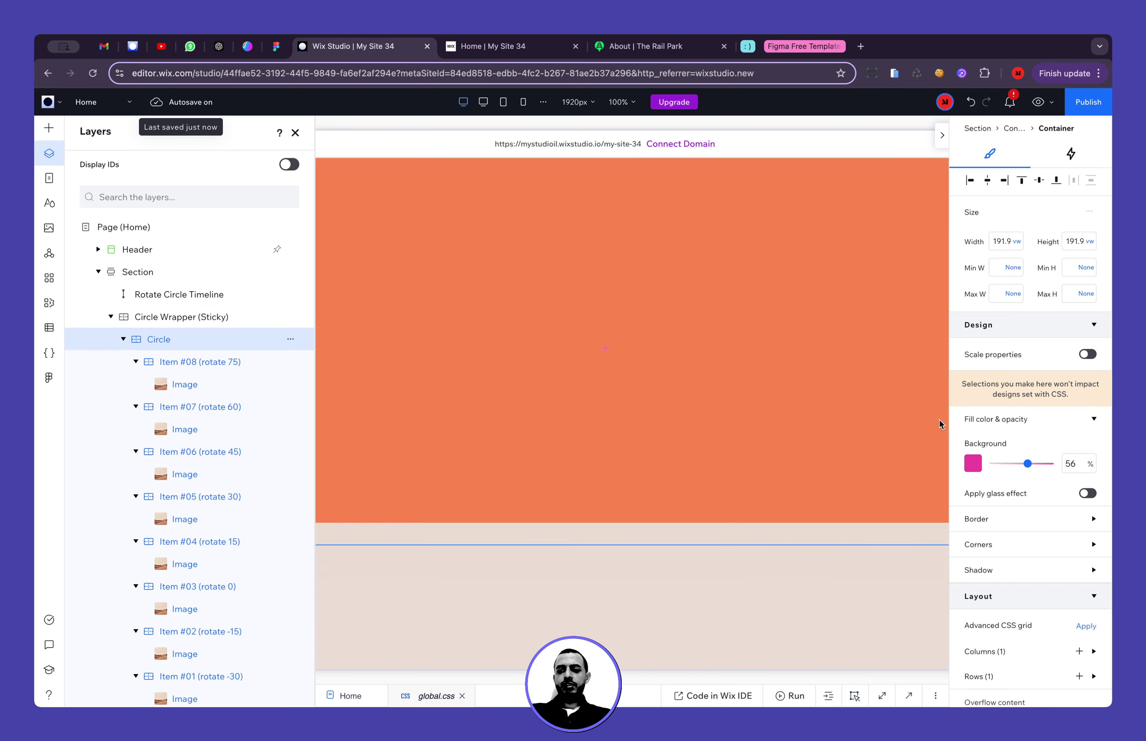
scroll(1082, 486, down, 10)
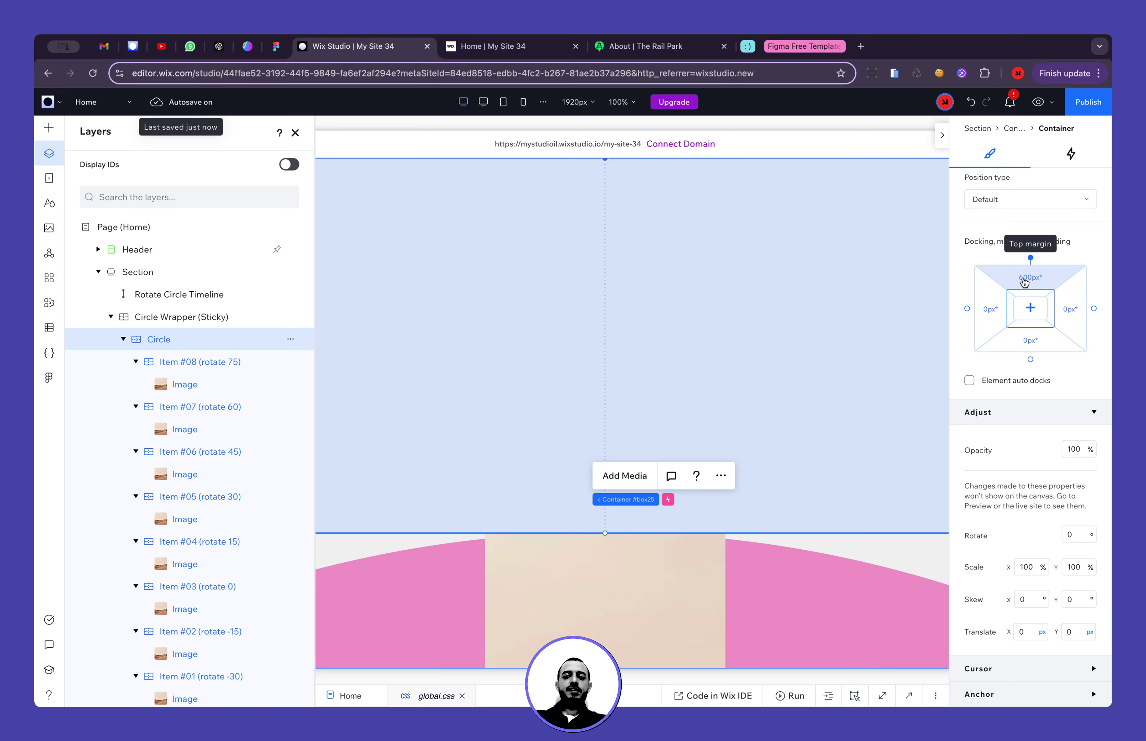
scroll(659, 366, down, 3)
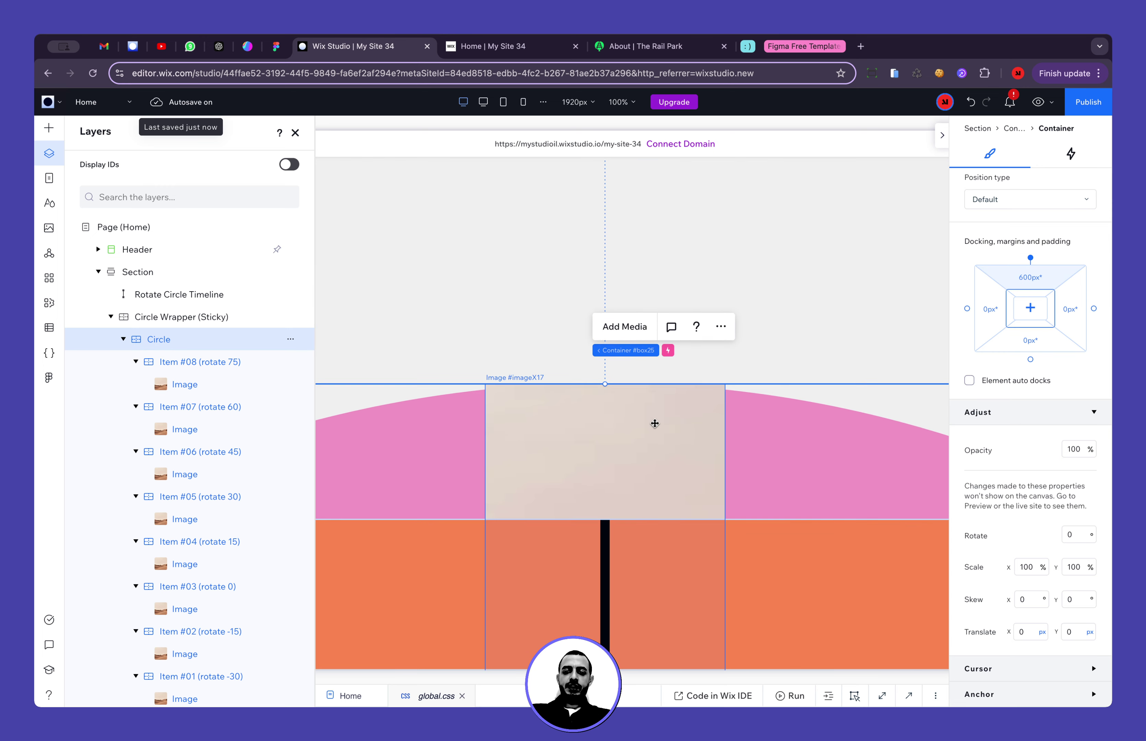
scroll(655, 423, up, 2)
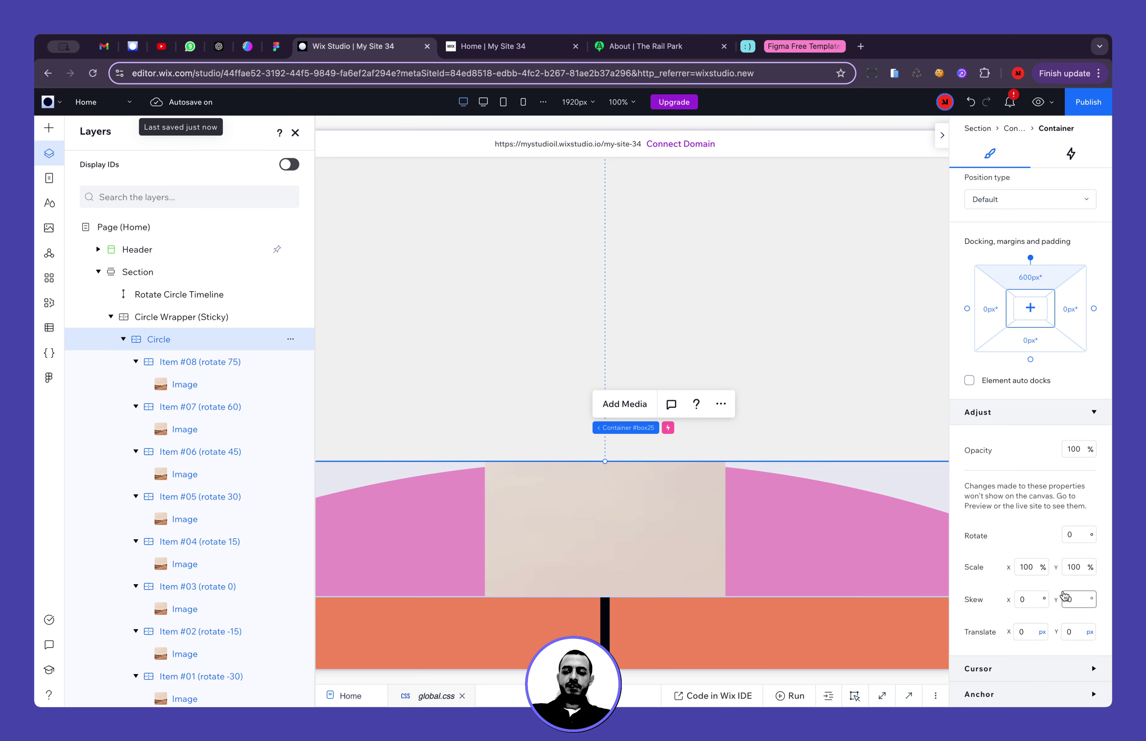
Switch the height of Item #08's image to pixels and set the image's top margin to -513 px
click(603, 538)
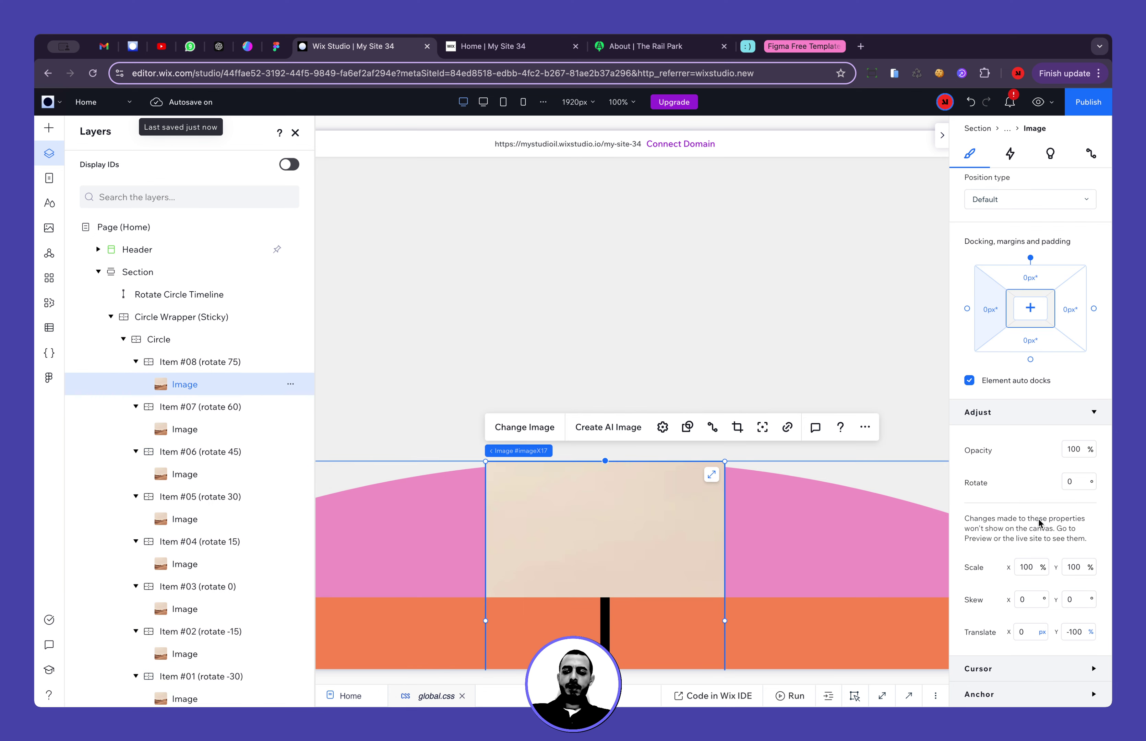
click(1075, 639)
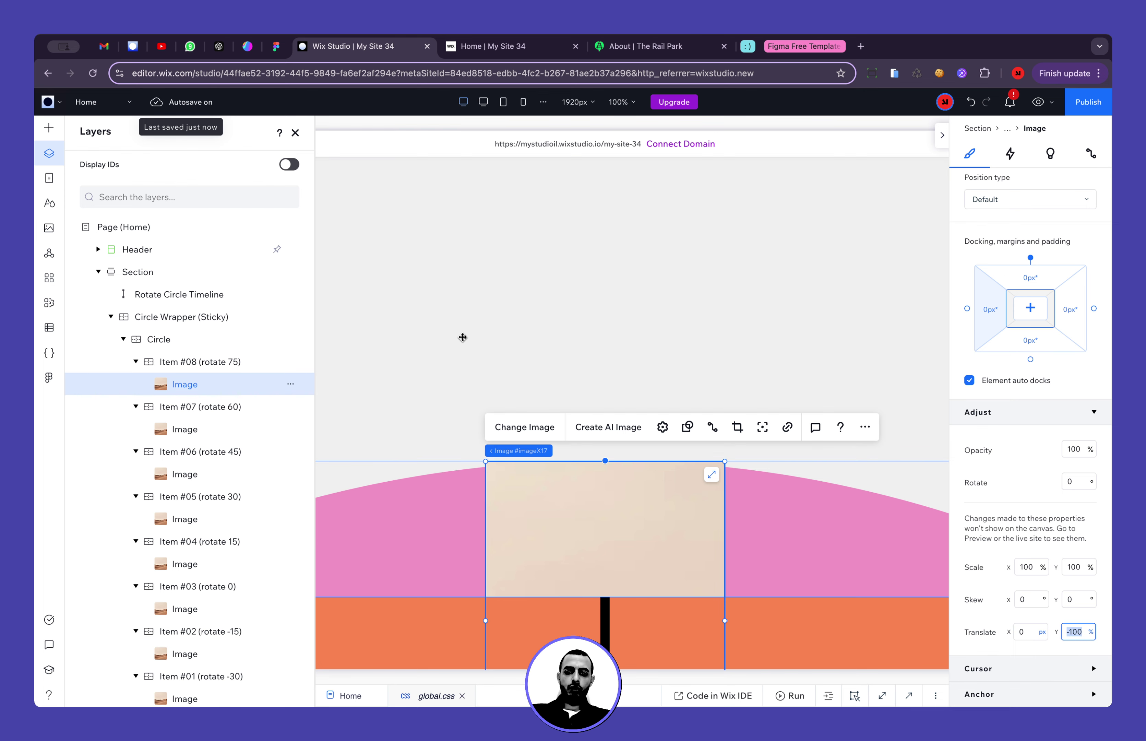
scroll(693, 381, up, 2)
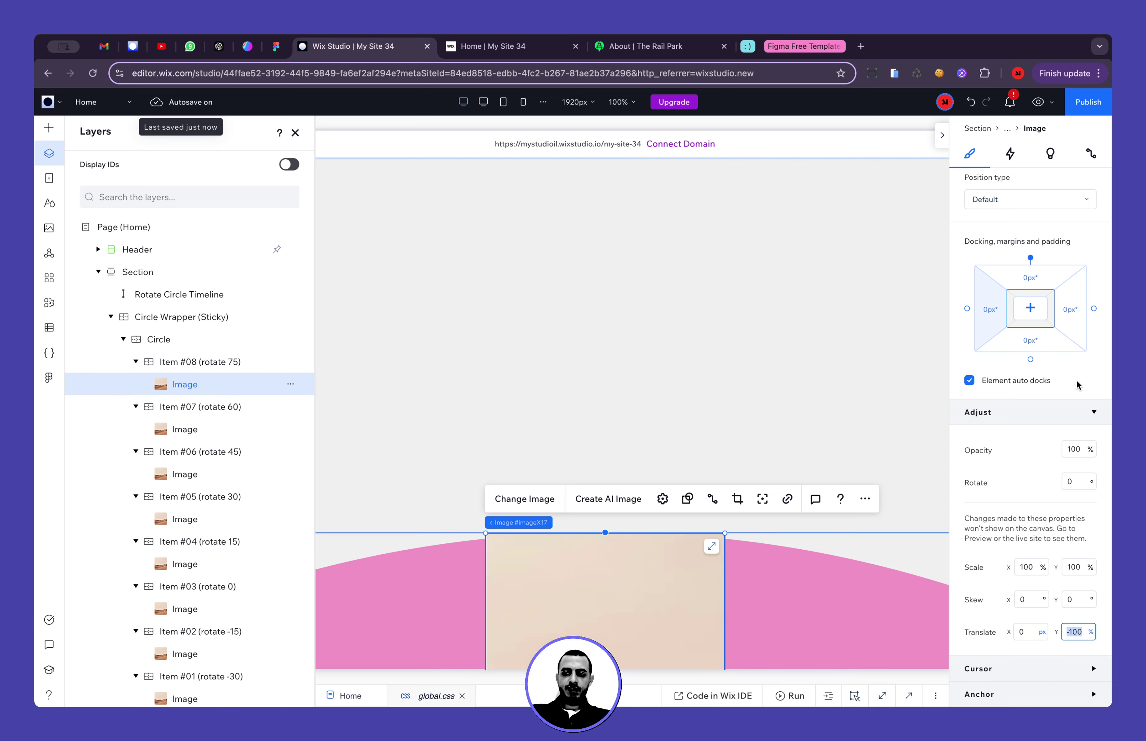
scroll(1021, 249, up, 5)
click(1087, 242)
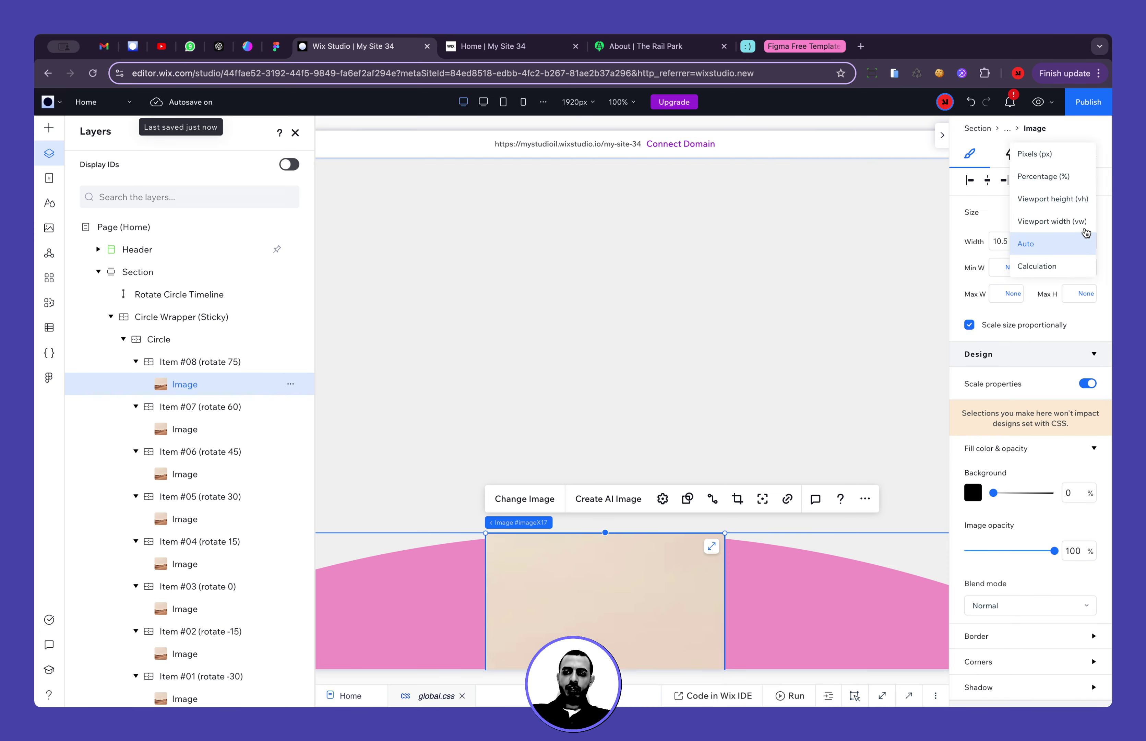
click(1035, 153)
double_click(1081, 240)
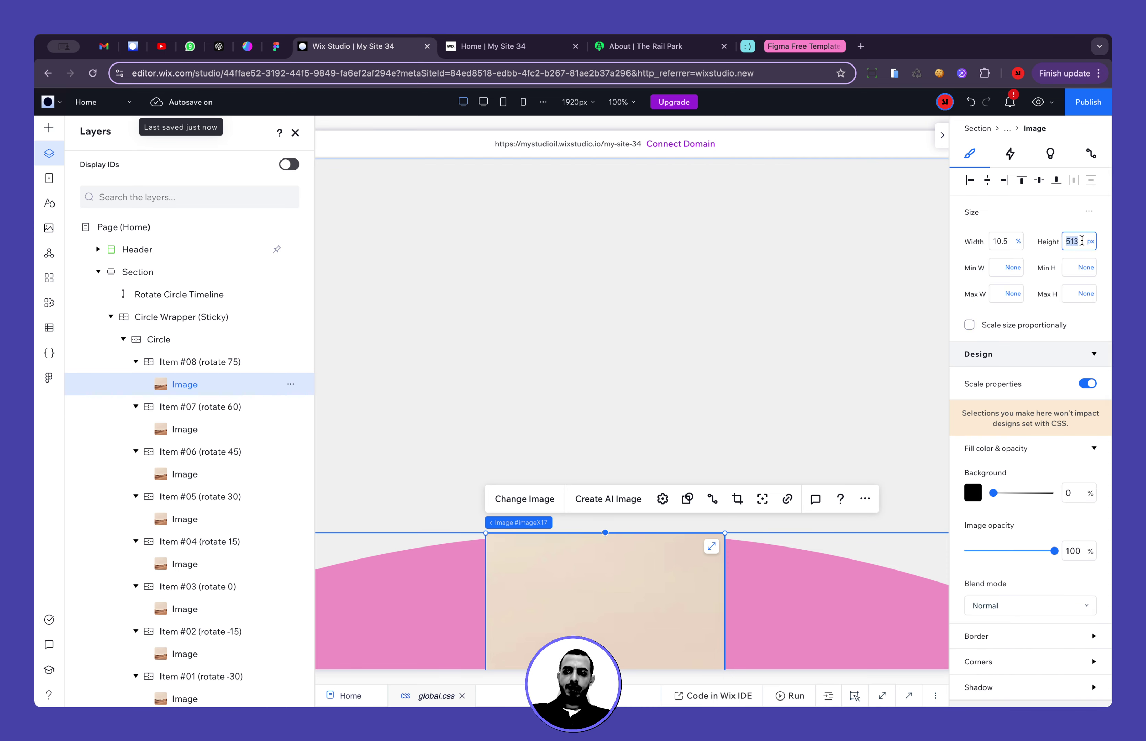
scroll(1044, 352, down, 6)
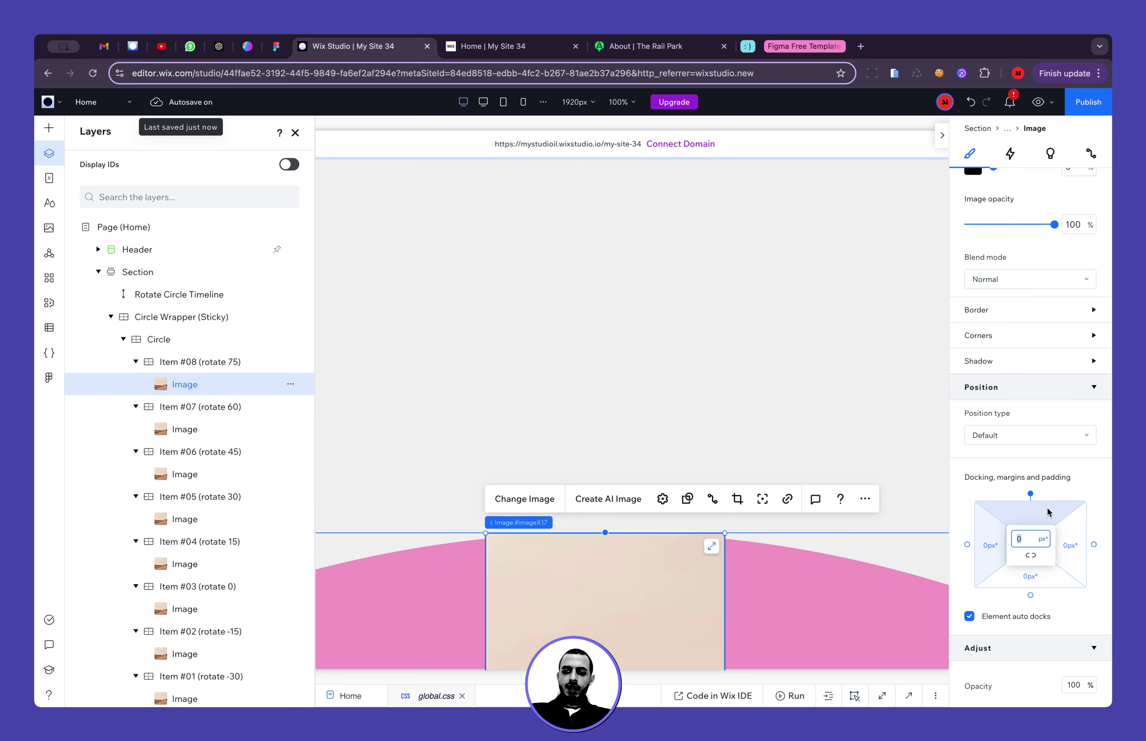
key(Return)
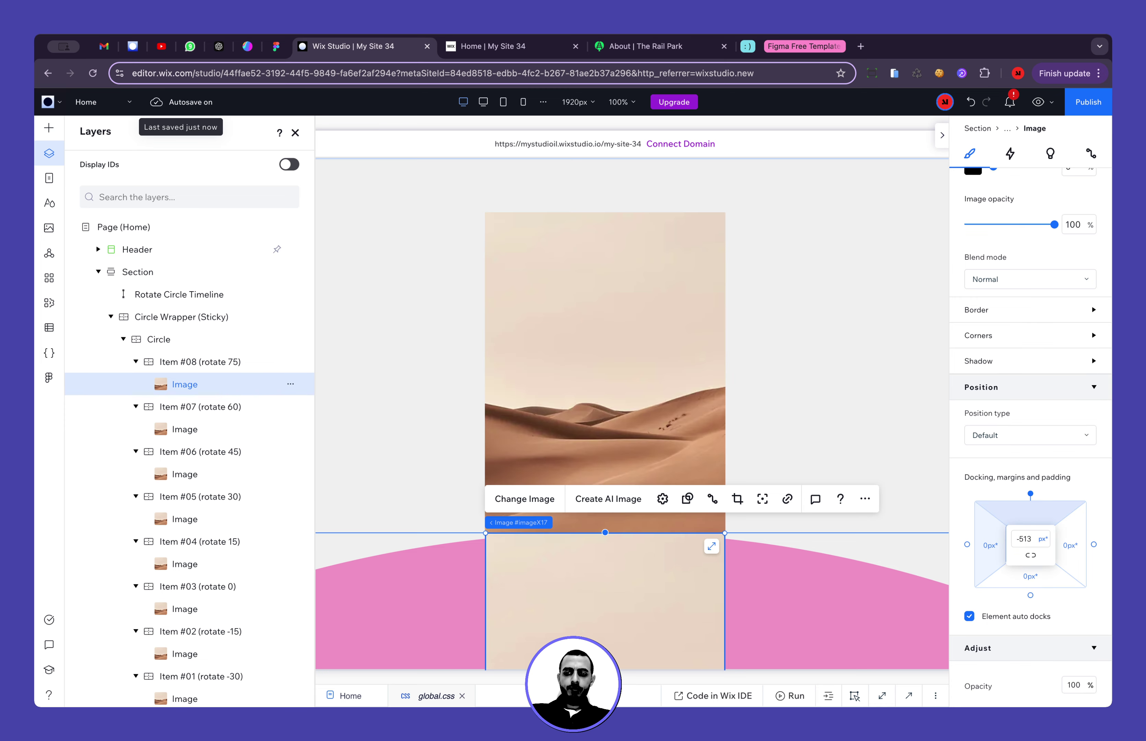
Set the Circle container's top margin to 0 px
click(294, 137)
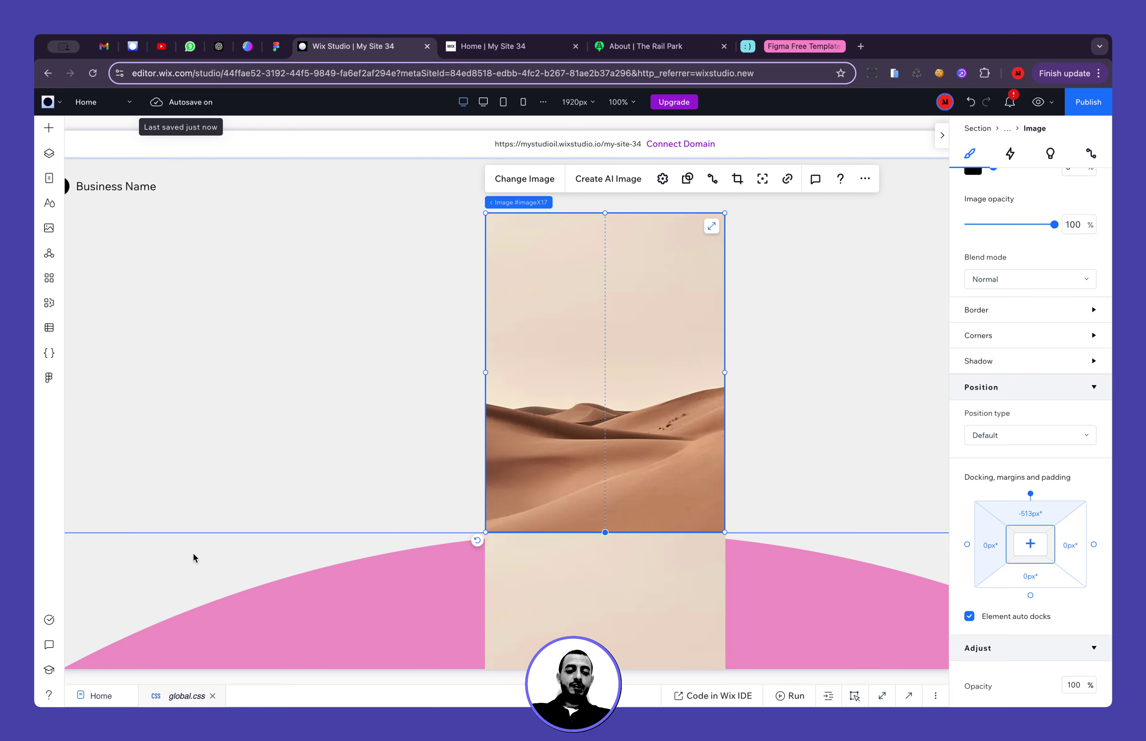
click(48, 154)
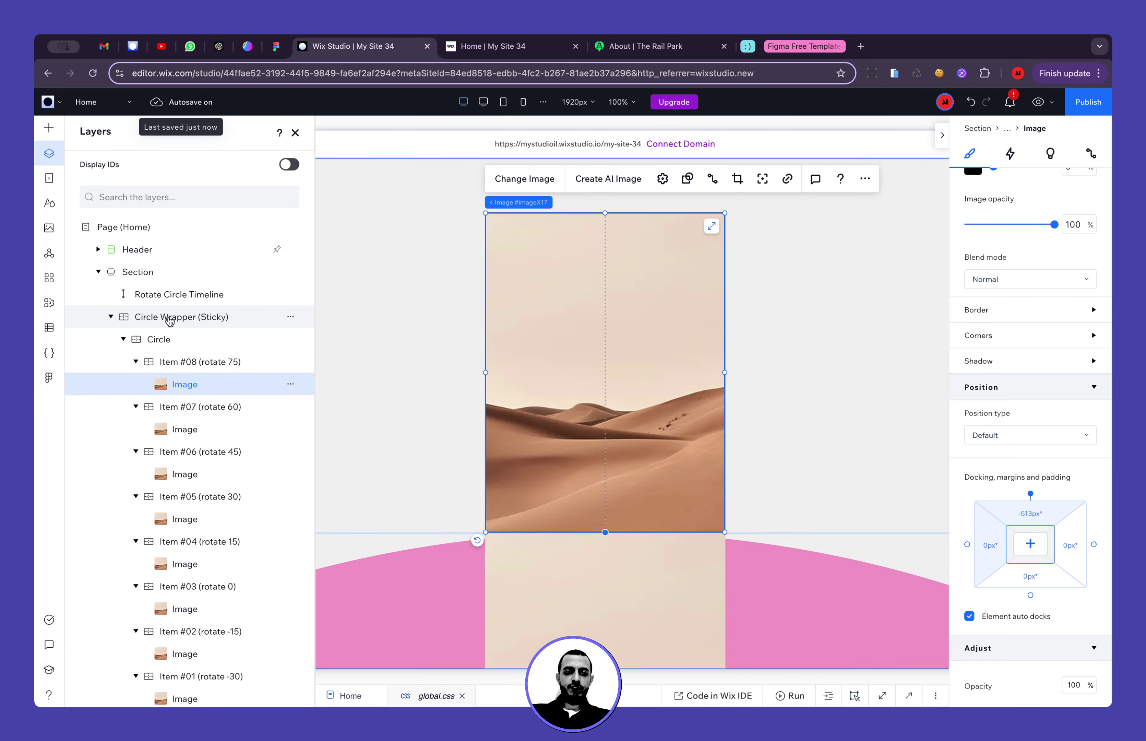
click(164, 340)
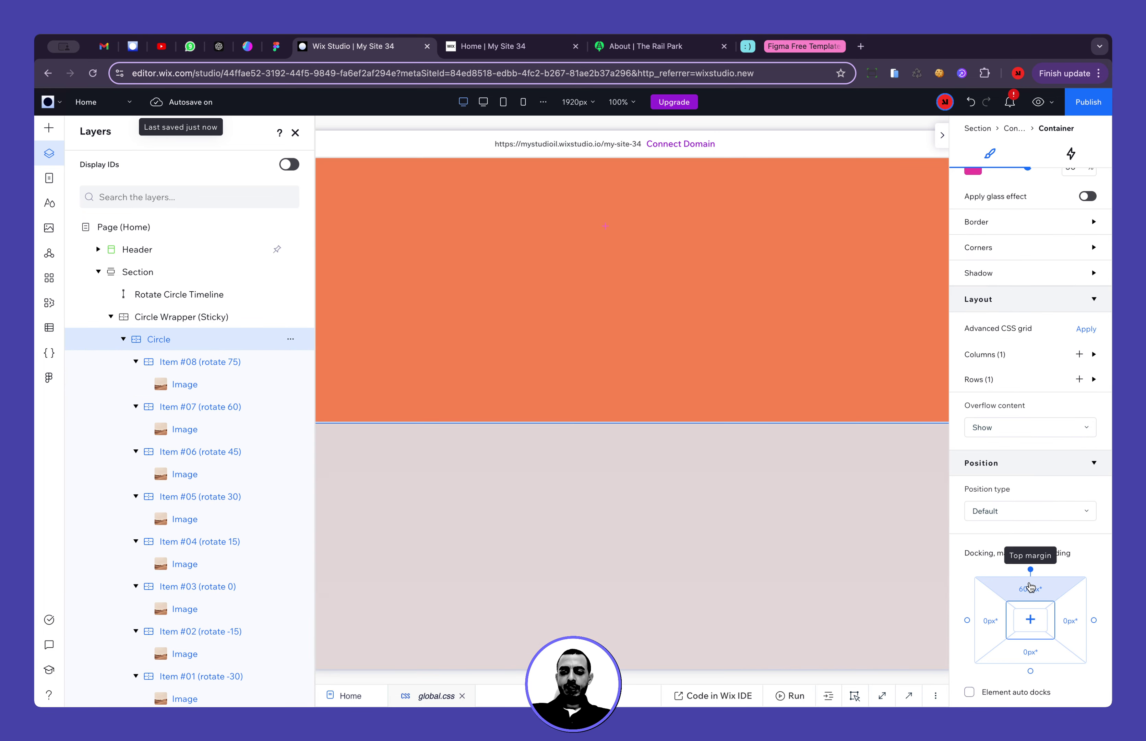
click(1029, 587)
scroll(666, 370, up, 10)
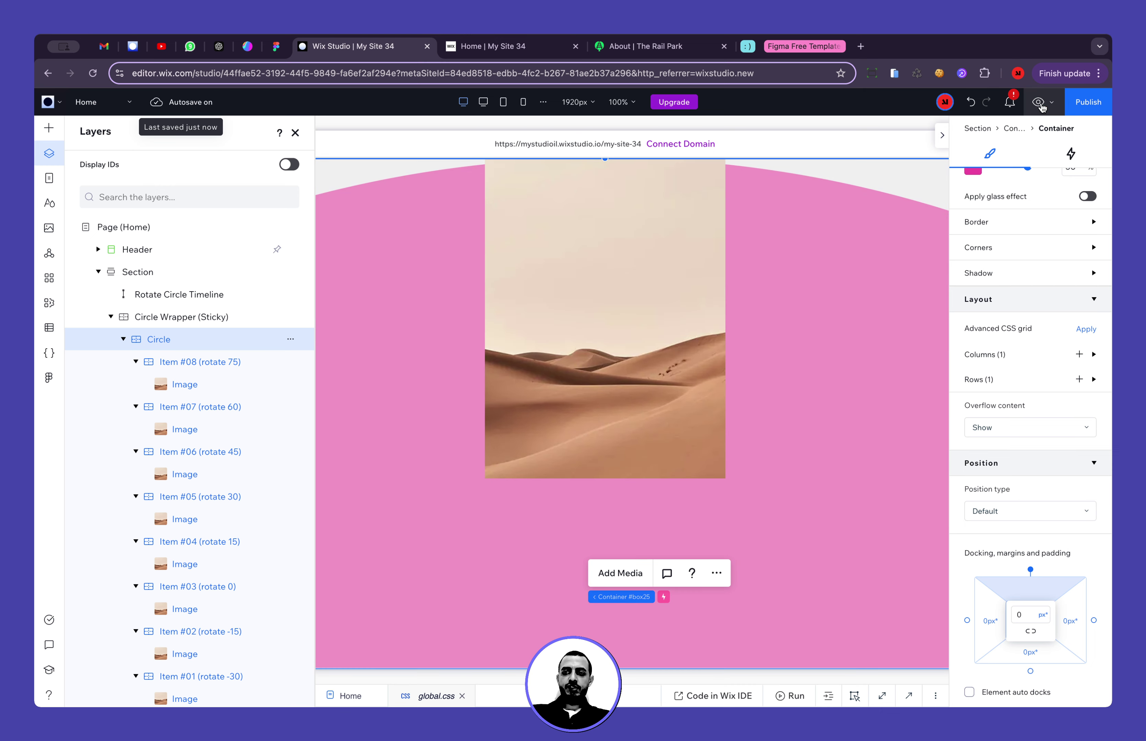
Preview the circle layout on the page and return to editing
click(1039, 101)
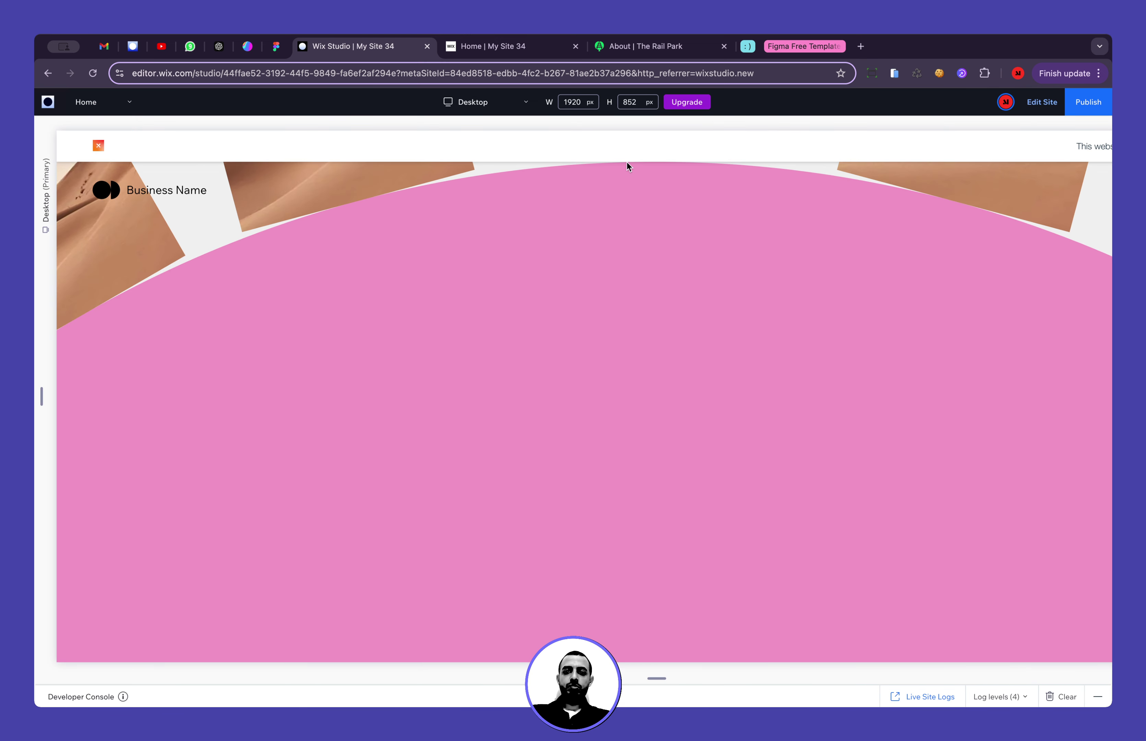
click(1043, 102)
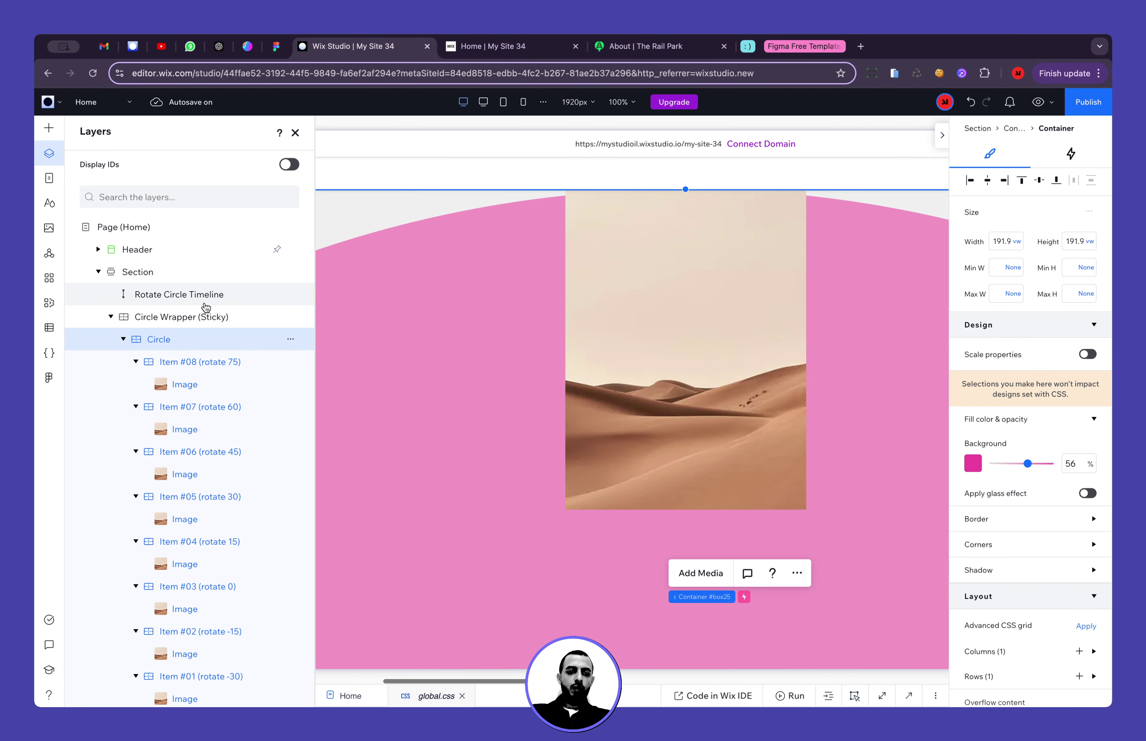
Set the top padding of the Circle Wrapper (Sticky) container to 513 px*
click(182, 318)
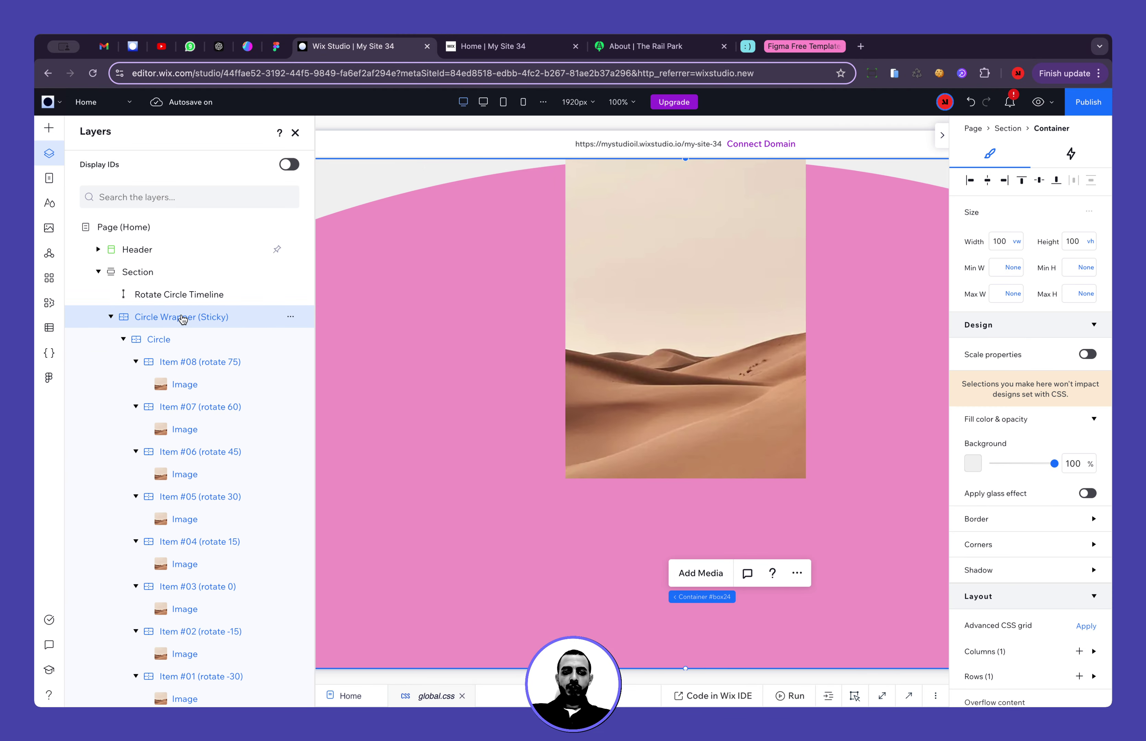
scroll(994, 382, down, 5)
scroll(994, 382, up, 5)
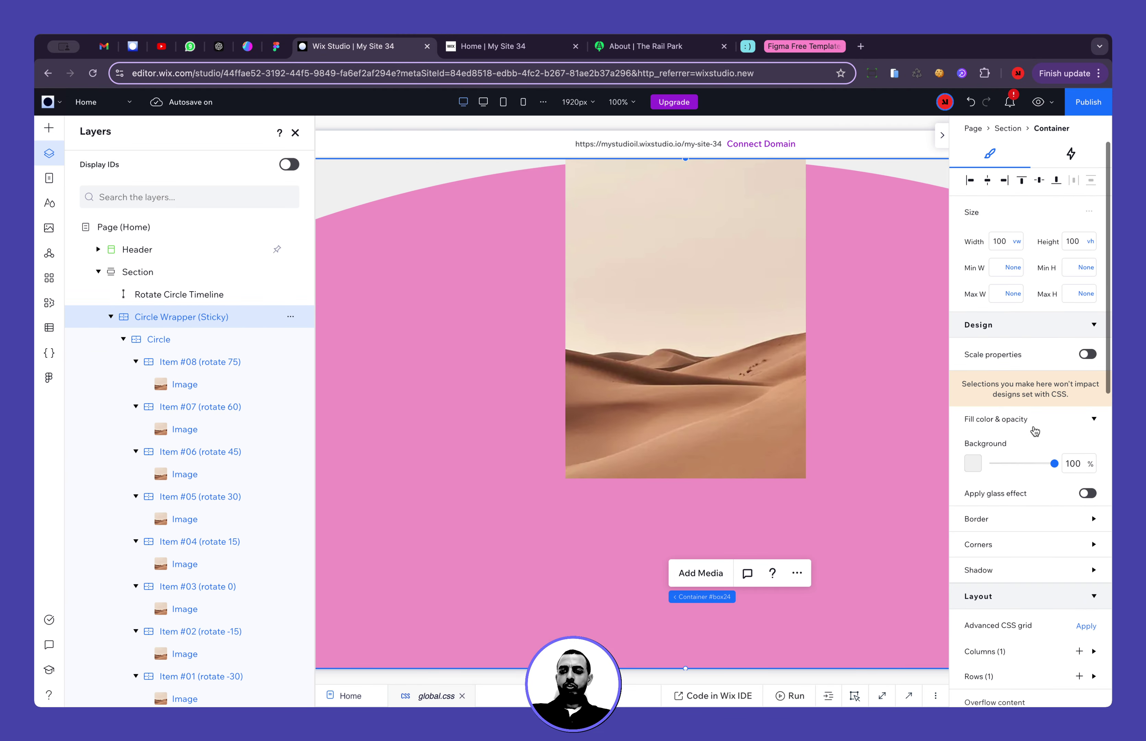
scroll(1055, 468, down, 5)
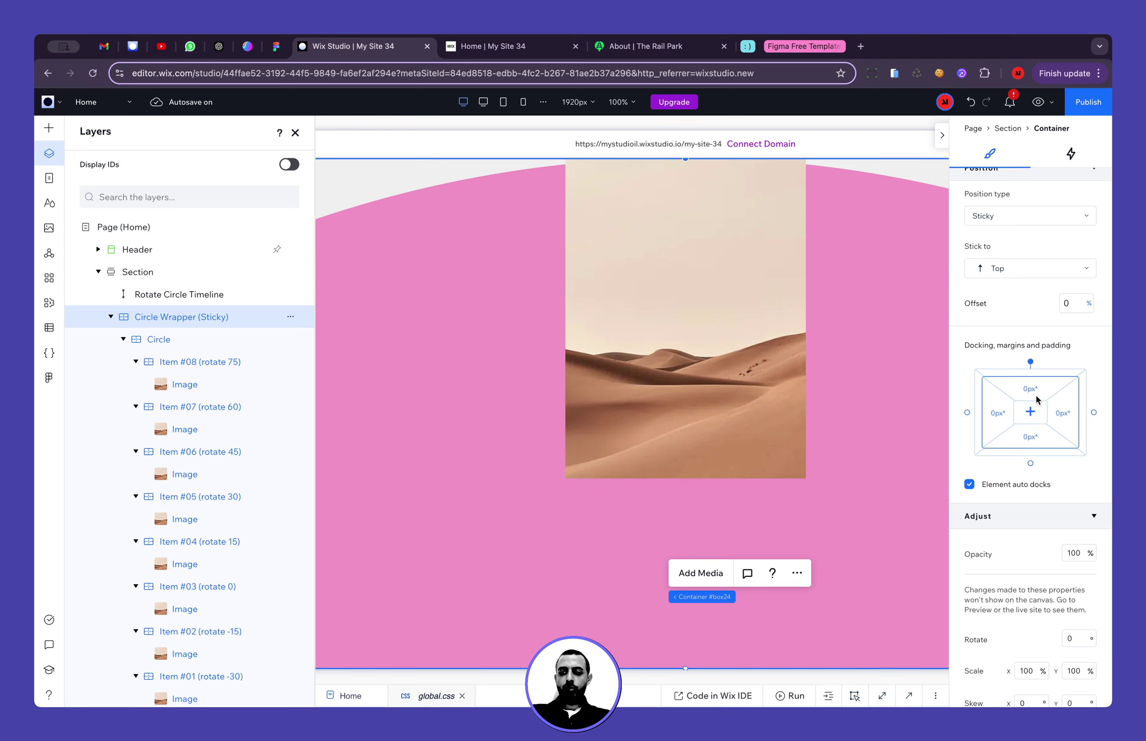
click(1038, 396)
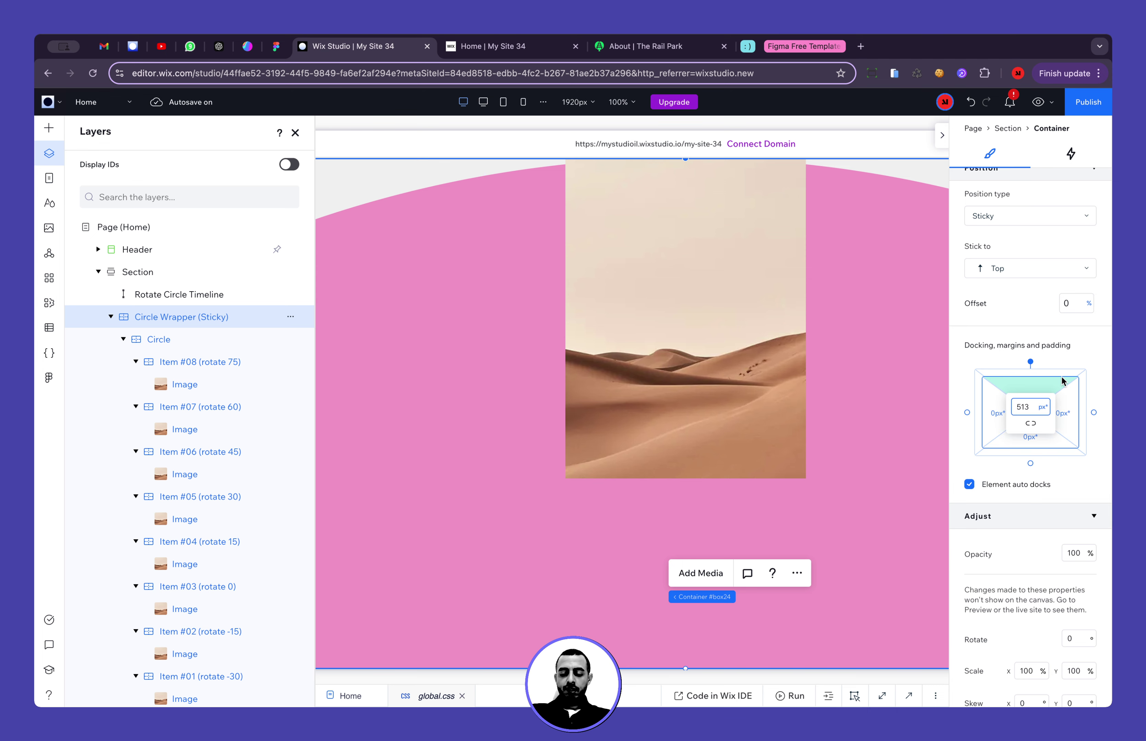
text(513)
key(Return)
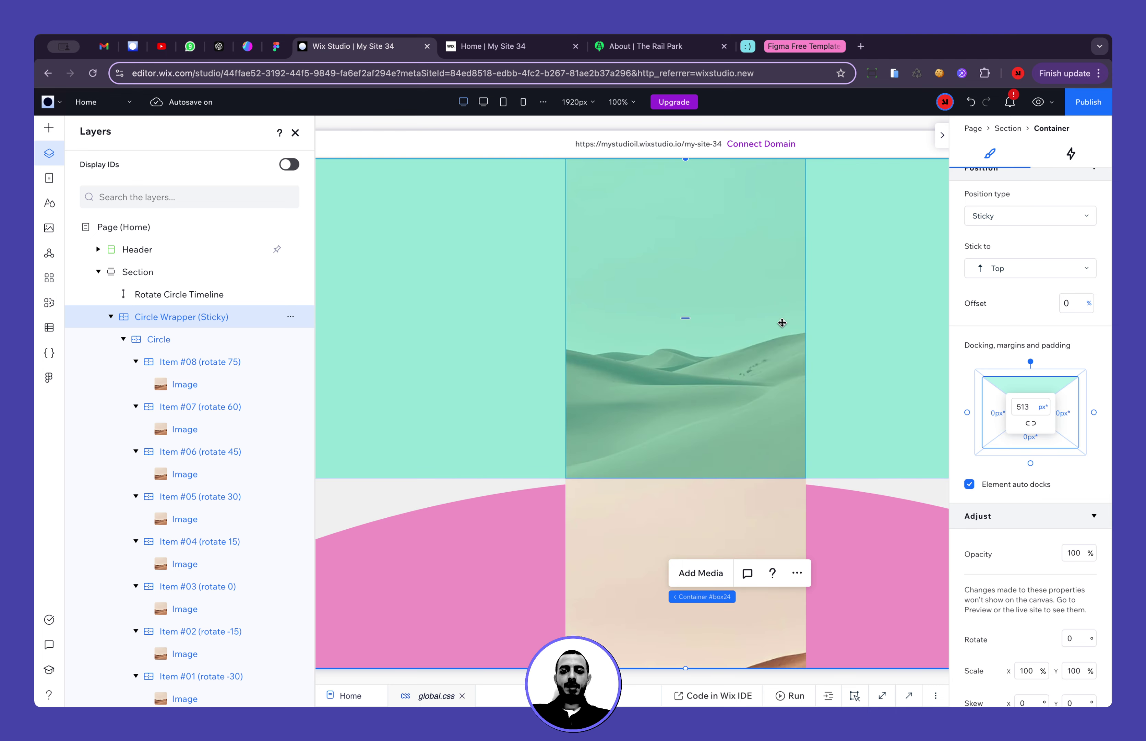
Try a top padding of 600 px* on the circle wrapper, switch its unit to viewport width and set it to 35 vw
scroll(712, 361, right, 3)
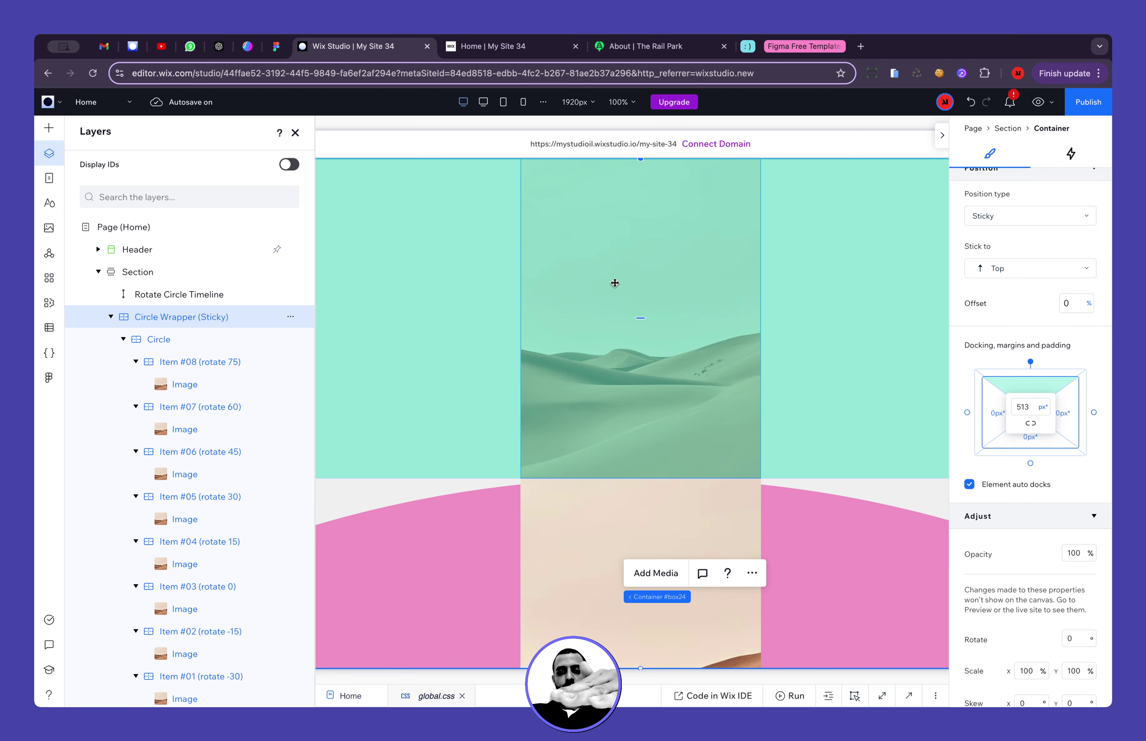
click(495, 46)
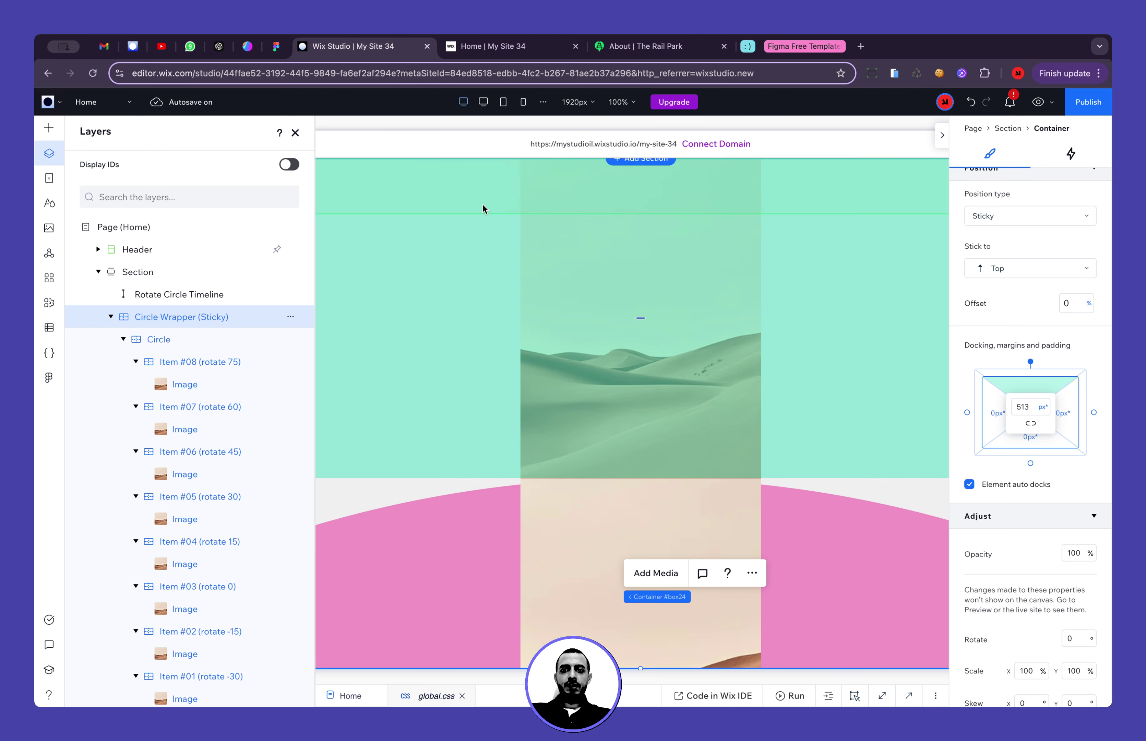
click(1021, 410)
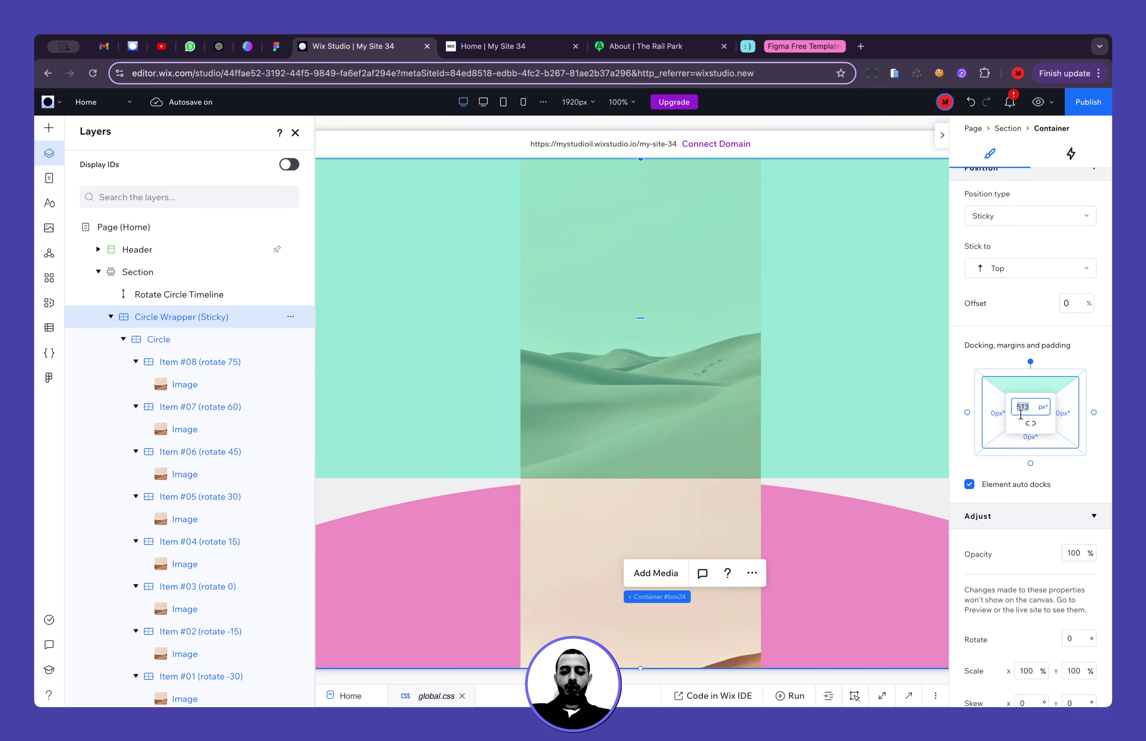
text(600)
key(Return)
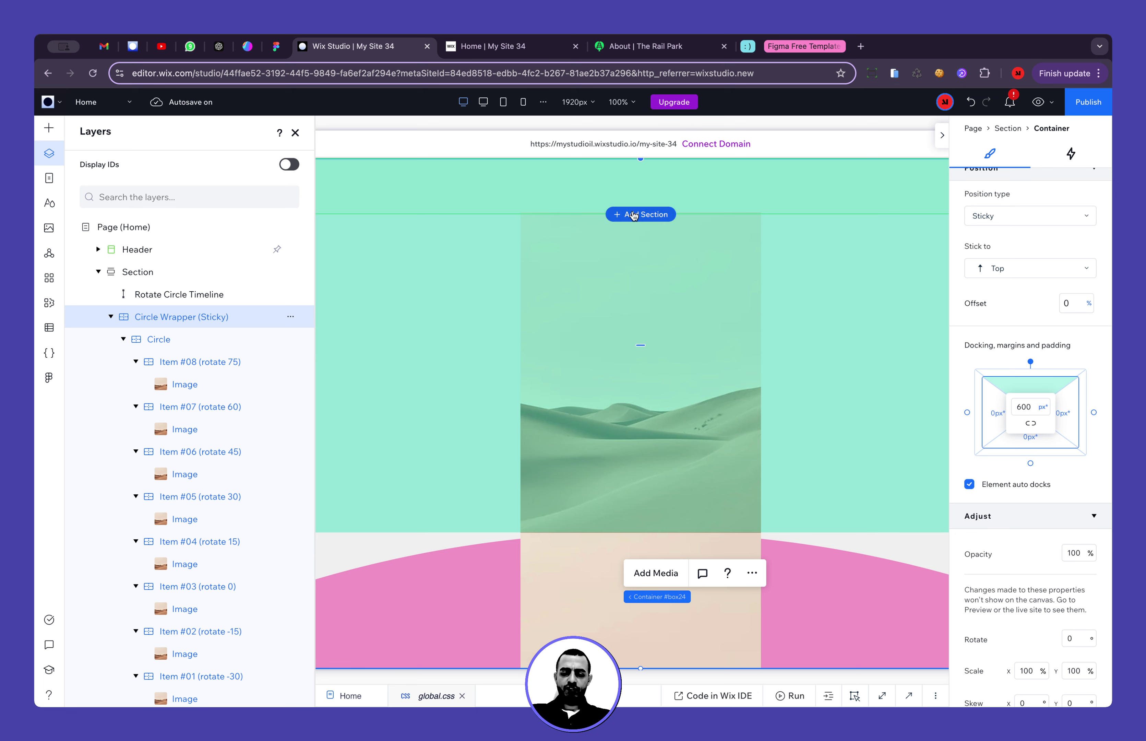
click(1044, 408)
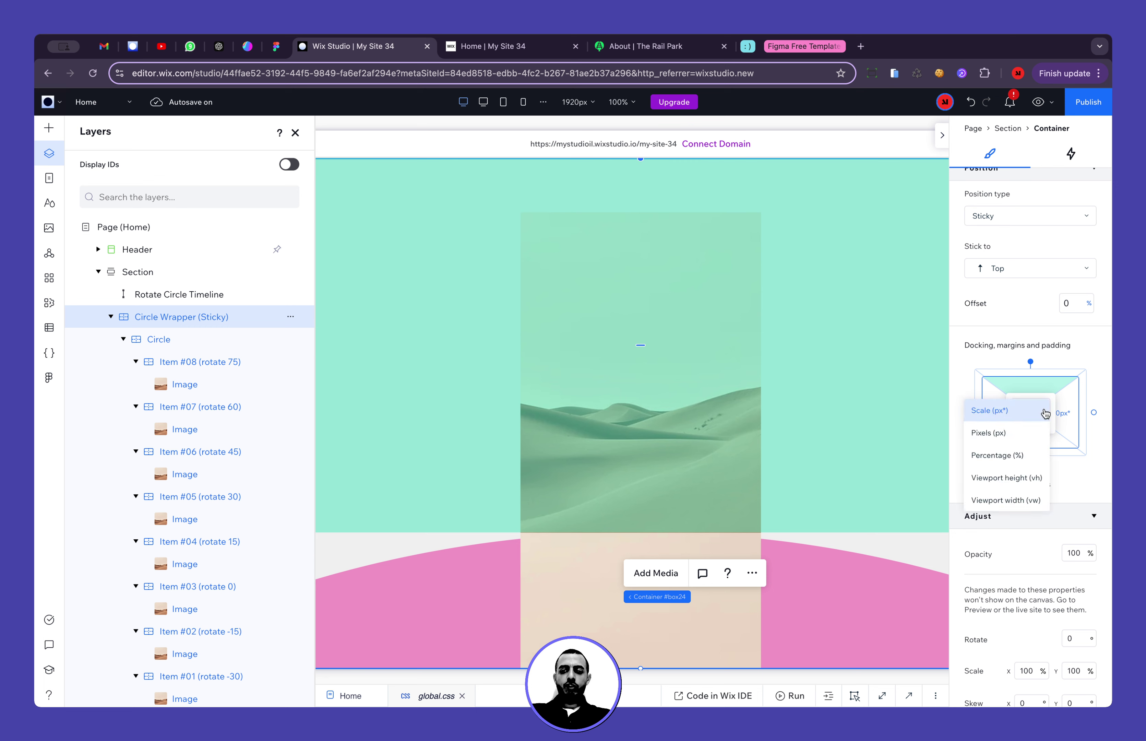
click(1040, 500)
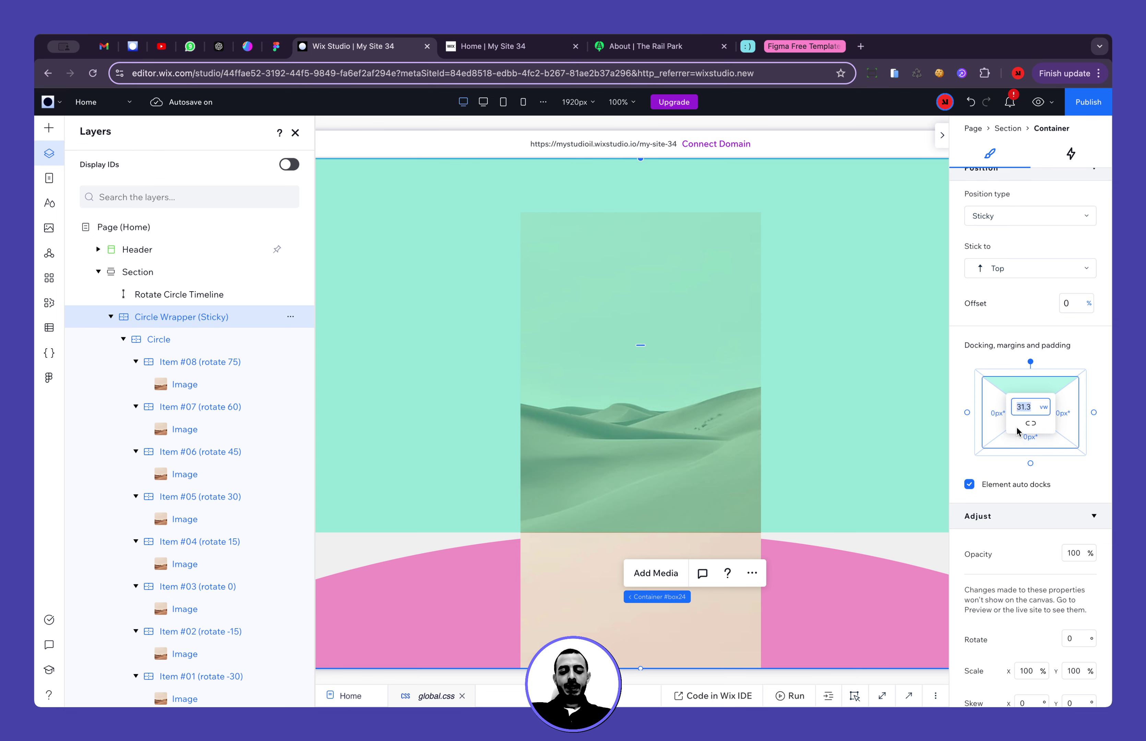
key(Return)
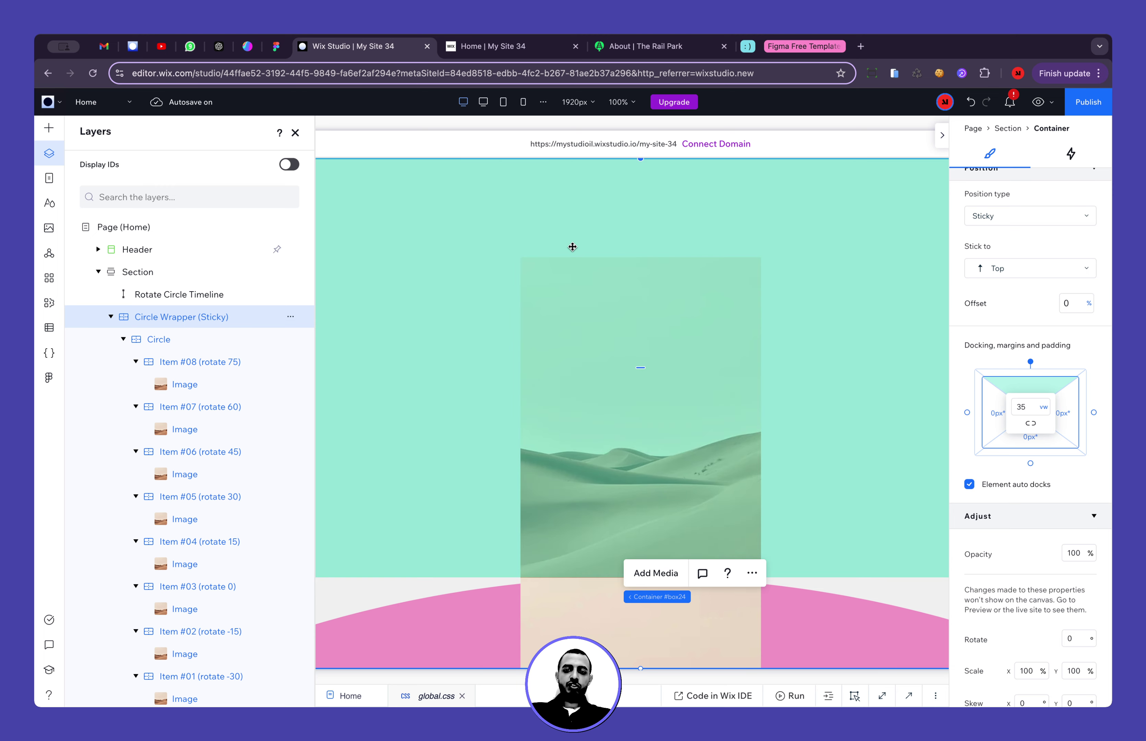
Set the top margin of the upright desert image at the circle's centre to 0 px*
click(295, 132)
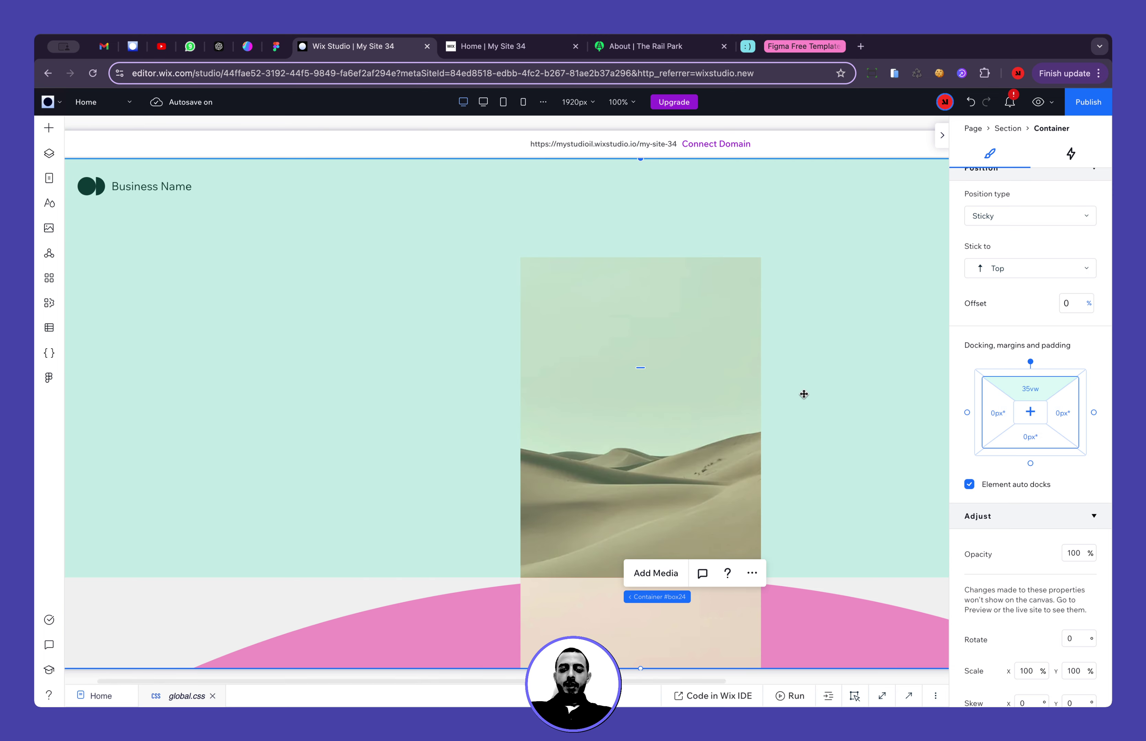
click(671, 381)
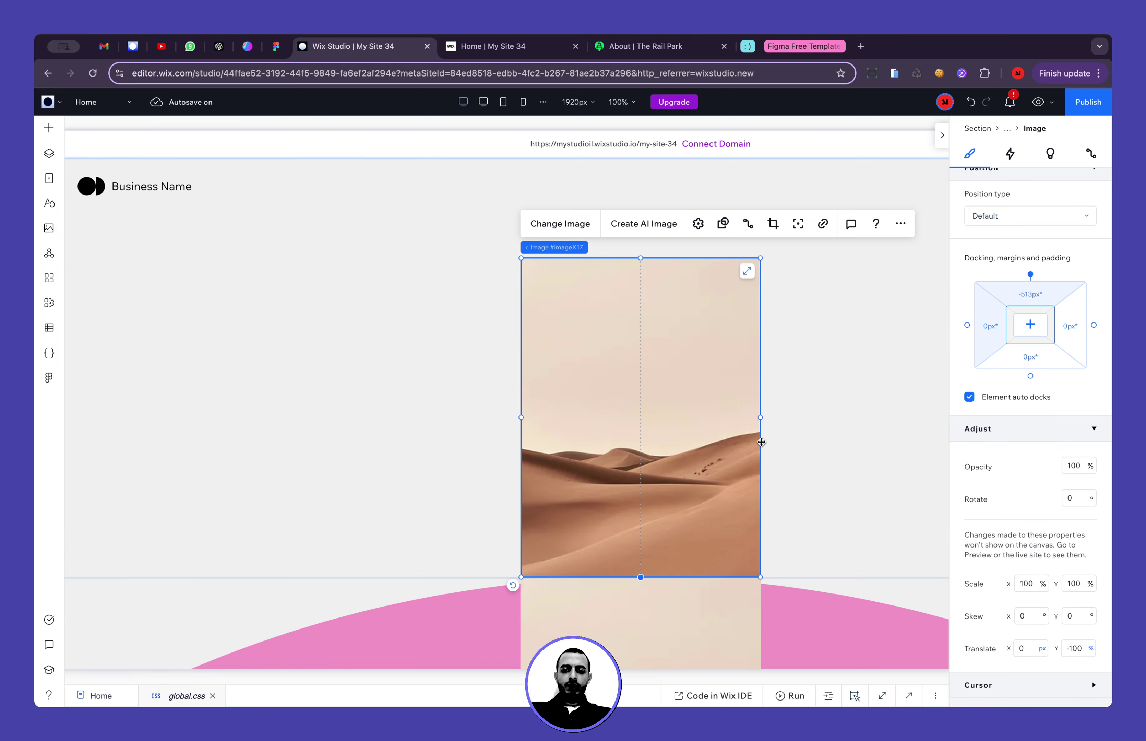
click(1024, 296)
text(0)
key(Return)
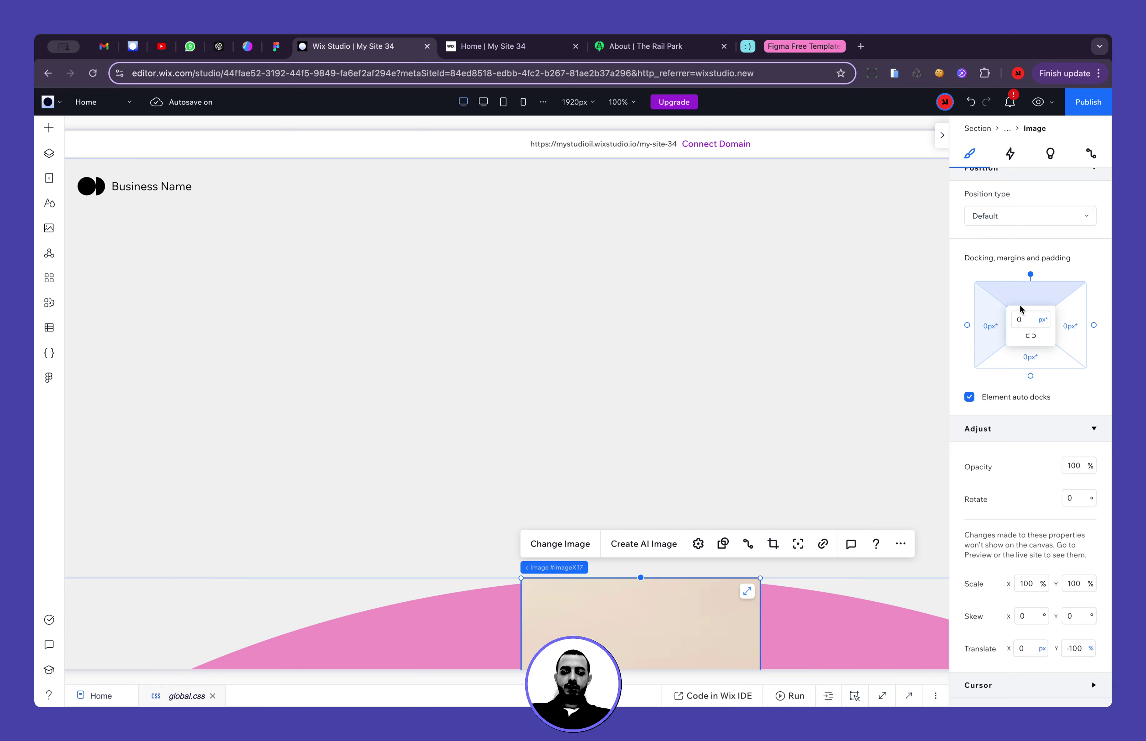
Lower the background colour opacity of the orange section to 0%
scroll(867, 343, down, 4)
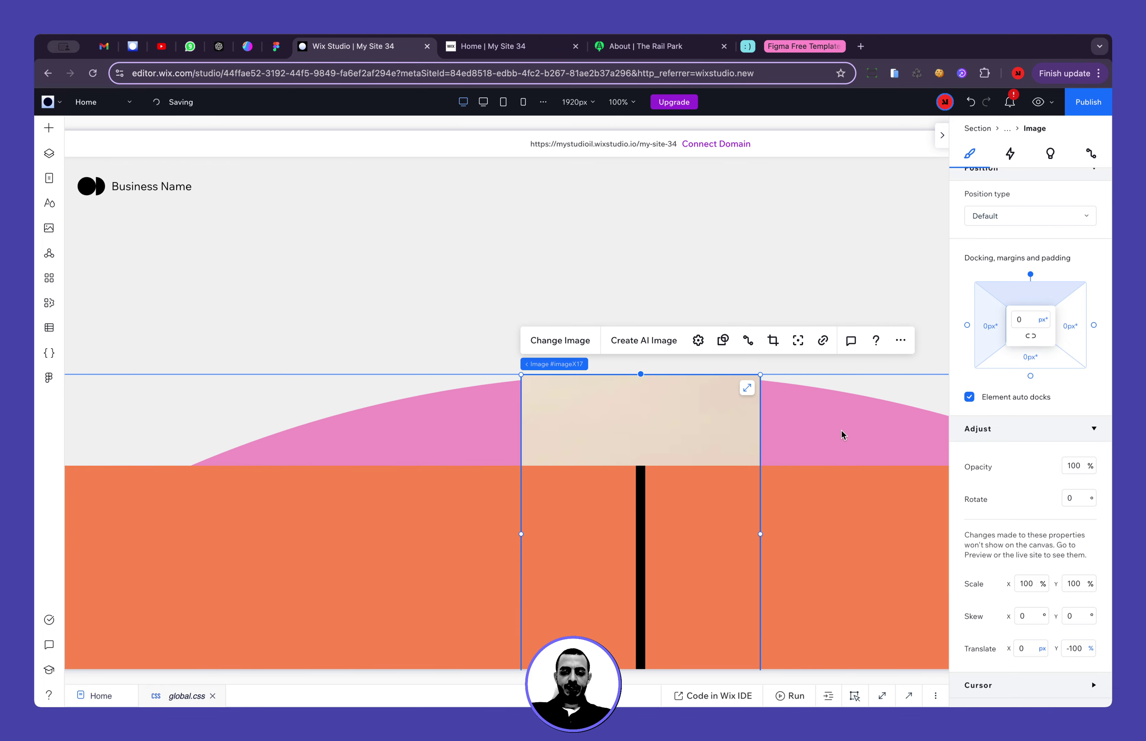
scroll(843, 434, down, 3)
scroll(340, 375, up, 2)
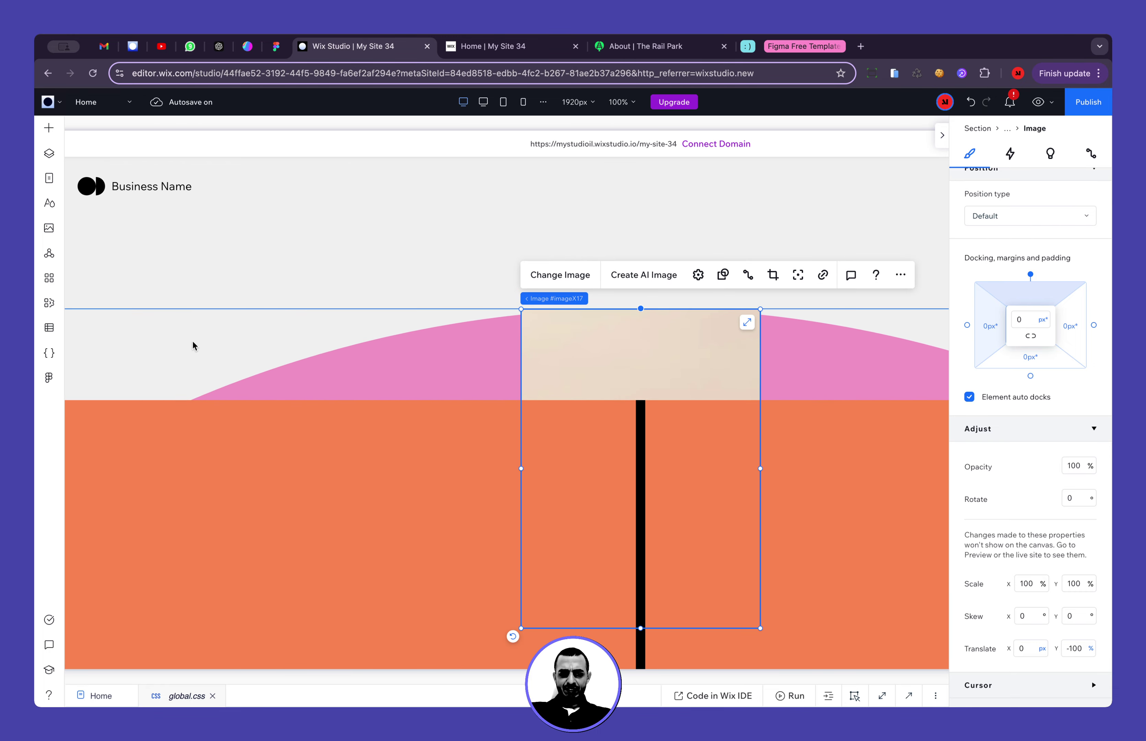
scroll(299, 424, down, 5)
scroll(299, 424, up, 2)
scroll(299, 422, up, 2)
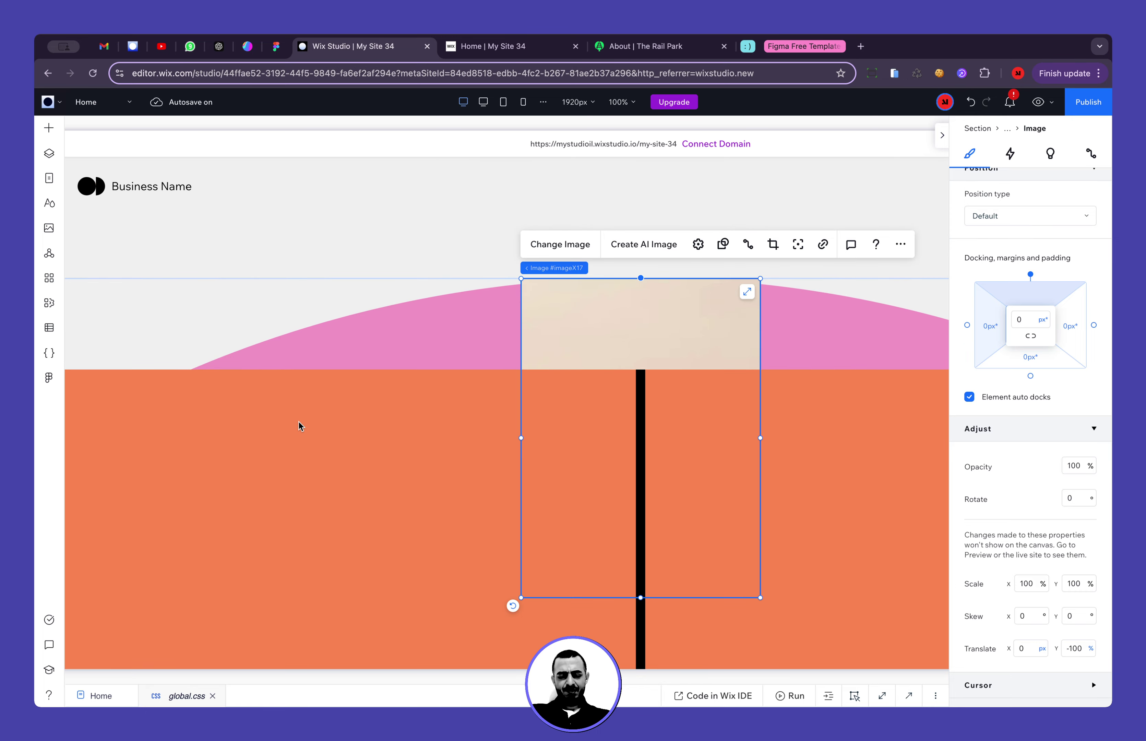
scroll(318, 422, down, 1)
click(240, 430)
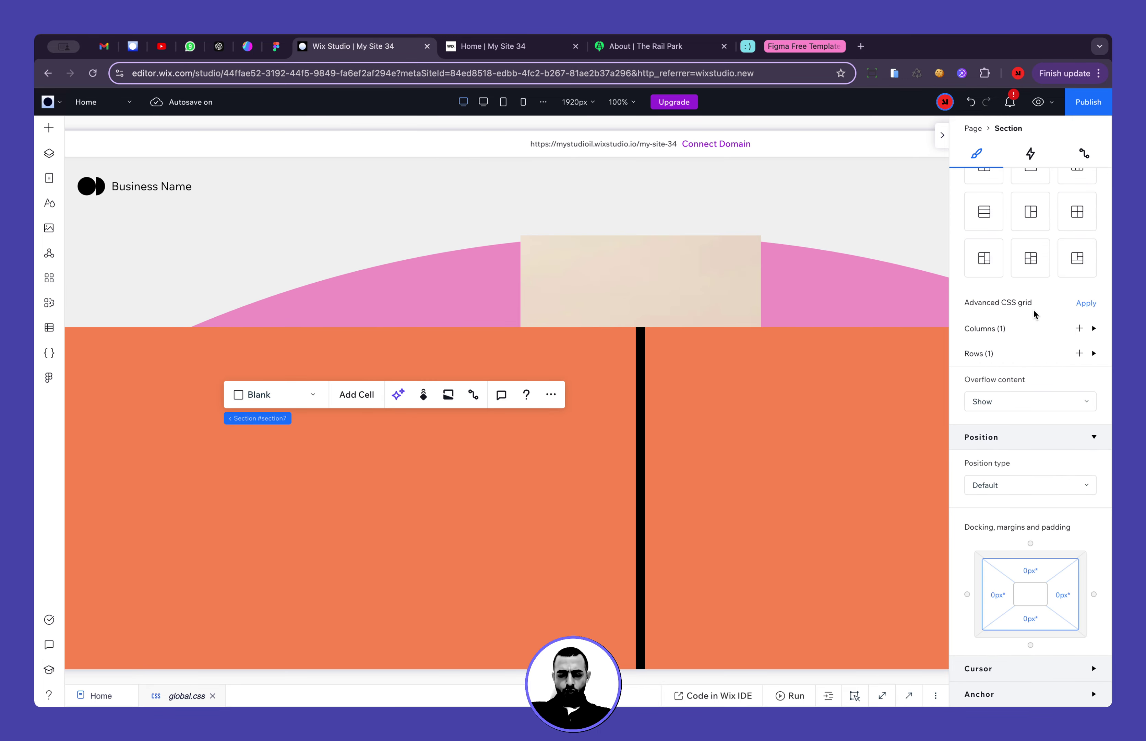
scroll(672, 474, down, 5)
scroll(674, 472, up, 5)
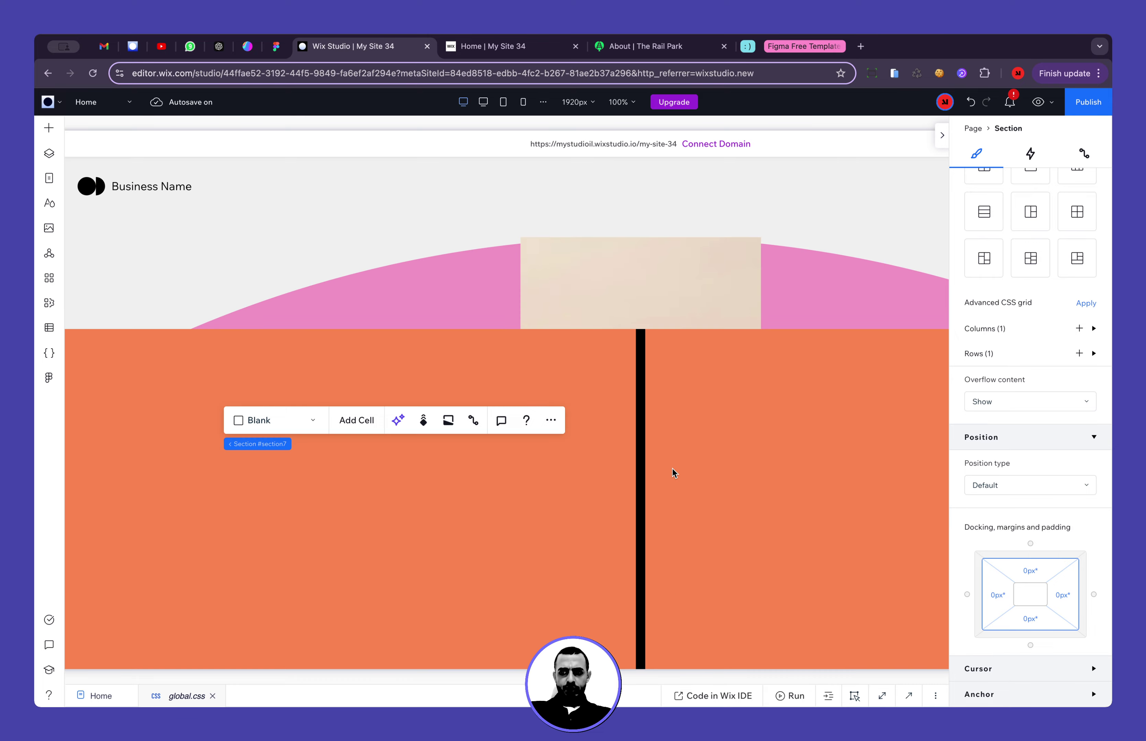
scroll(1093, 282, up, 10)
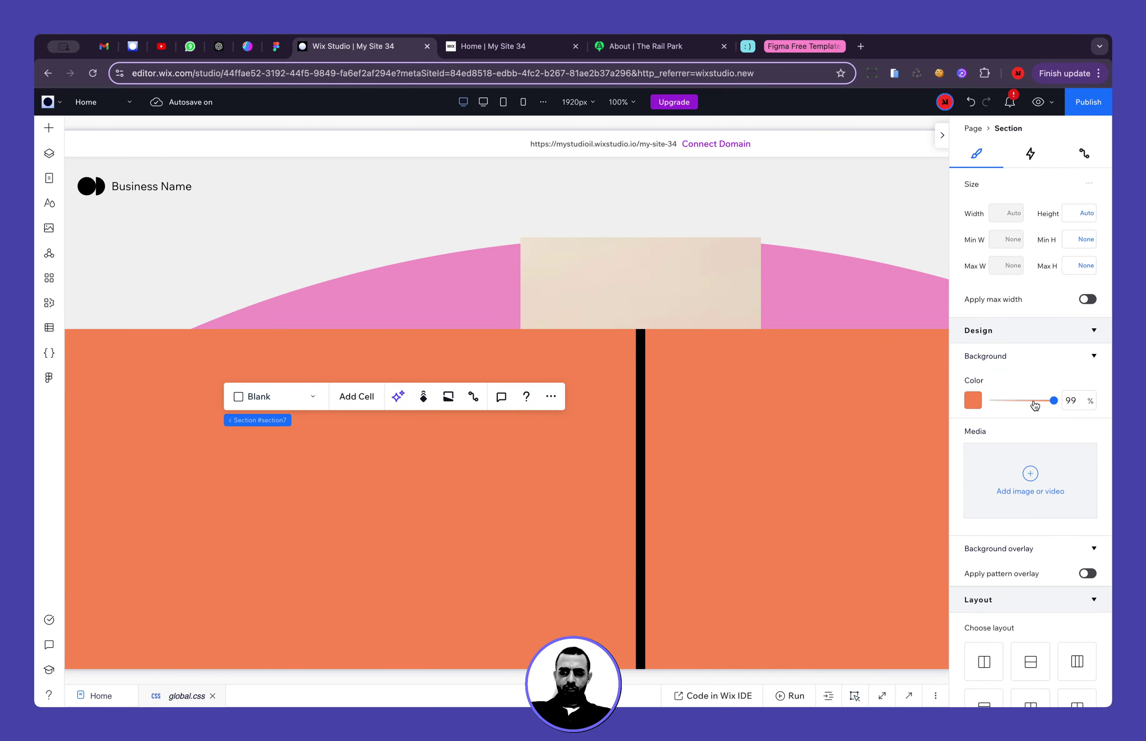
drag(1035, 403, 967, 400)
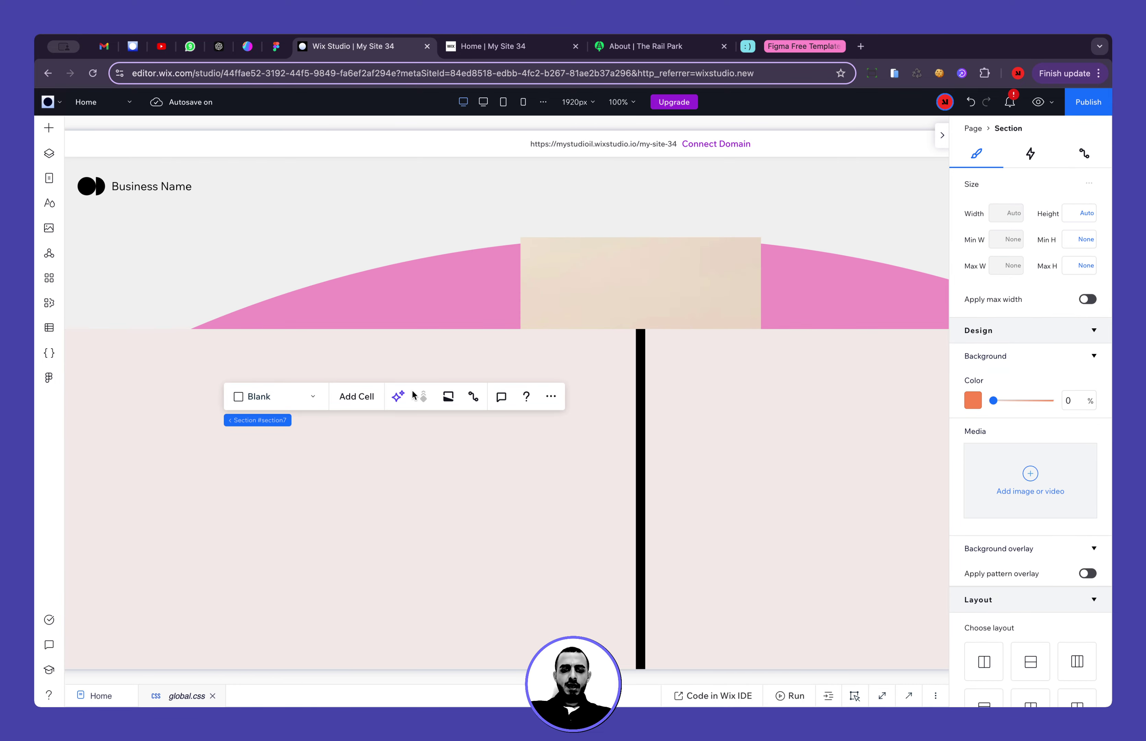
Publish the site and dismiss the publishing confirmation
click(426, 303)
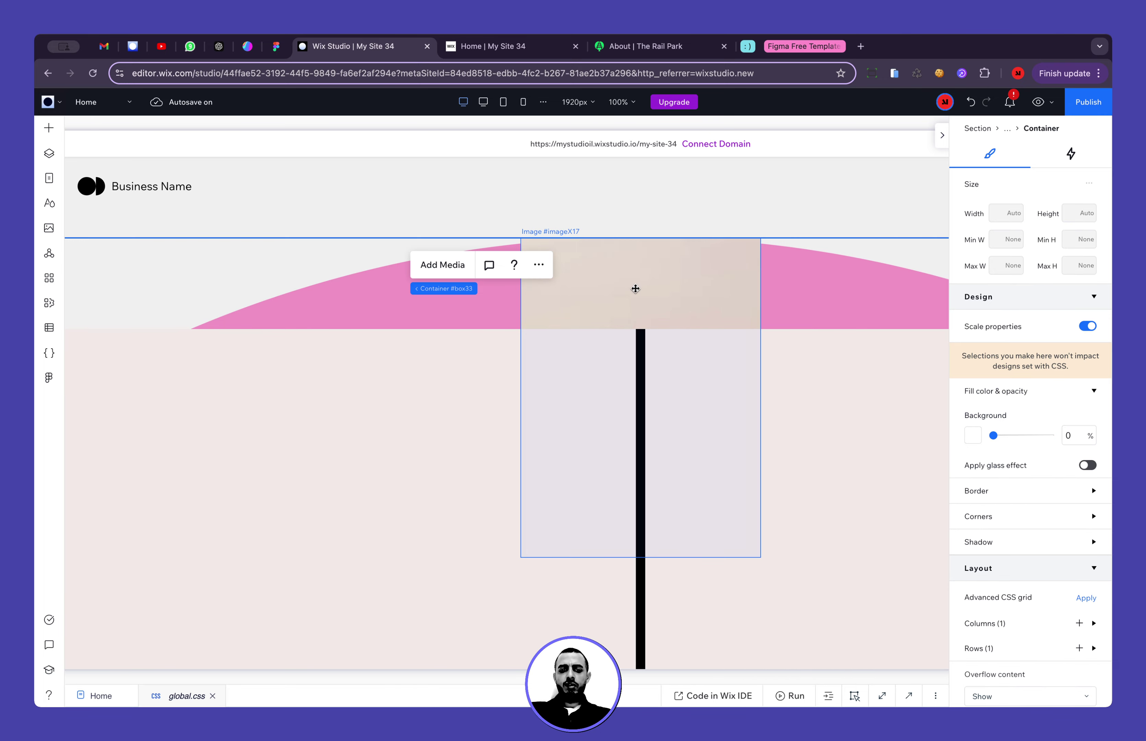
scroll(634, 289, up, 2)
click(1083, 112)
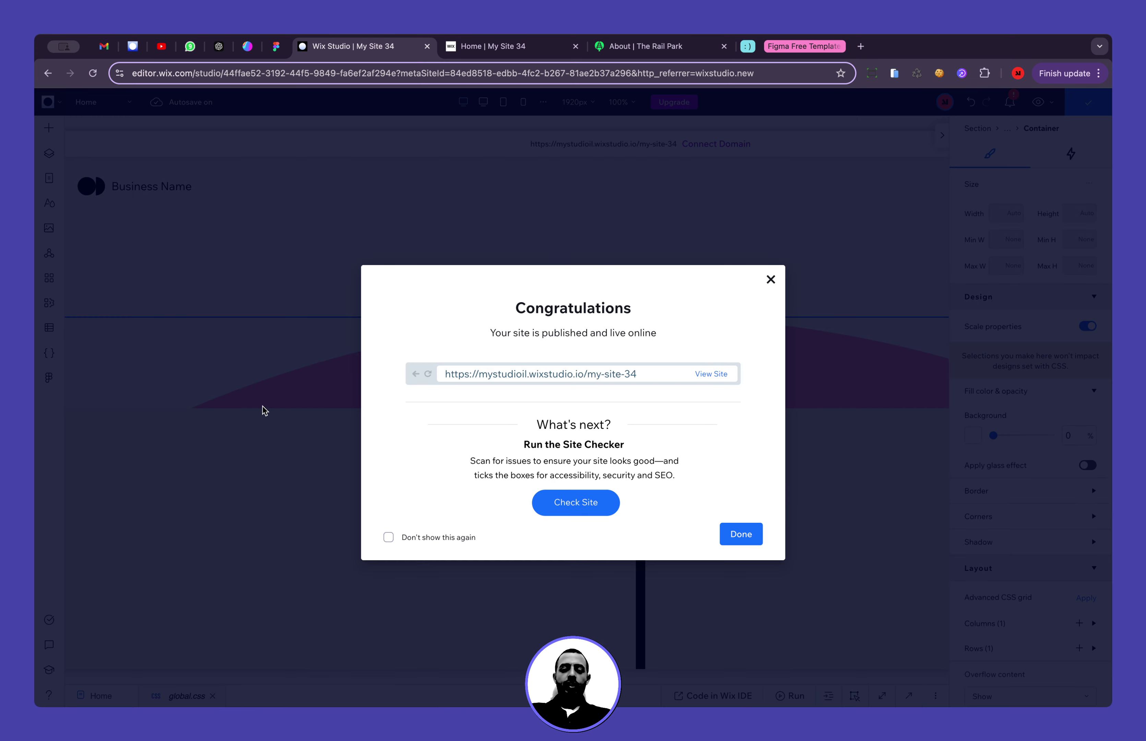
click(248, 383)
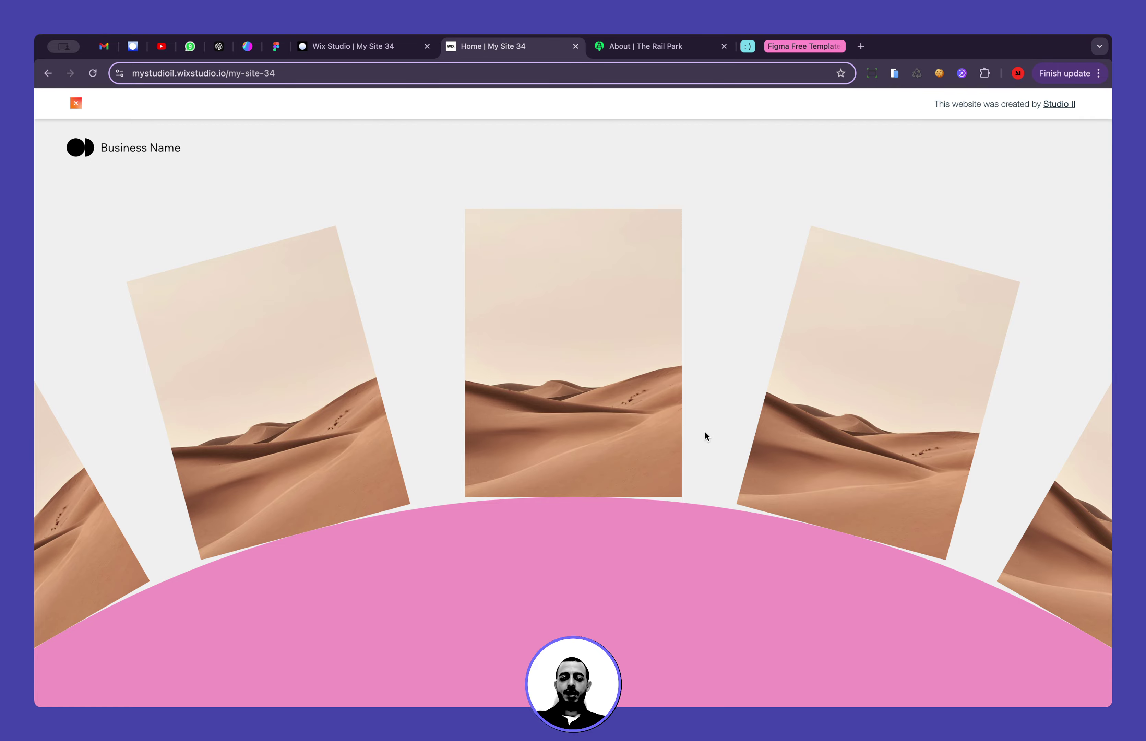
Scroll through the published page to examine the circle's rotation, its sticky position and the transition into the next section
drag(1109, 323, 1112, 367)
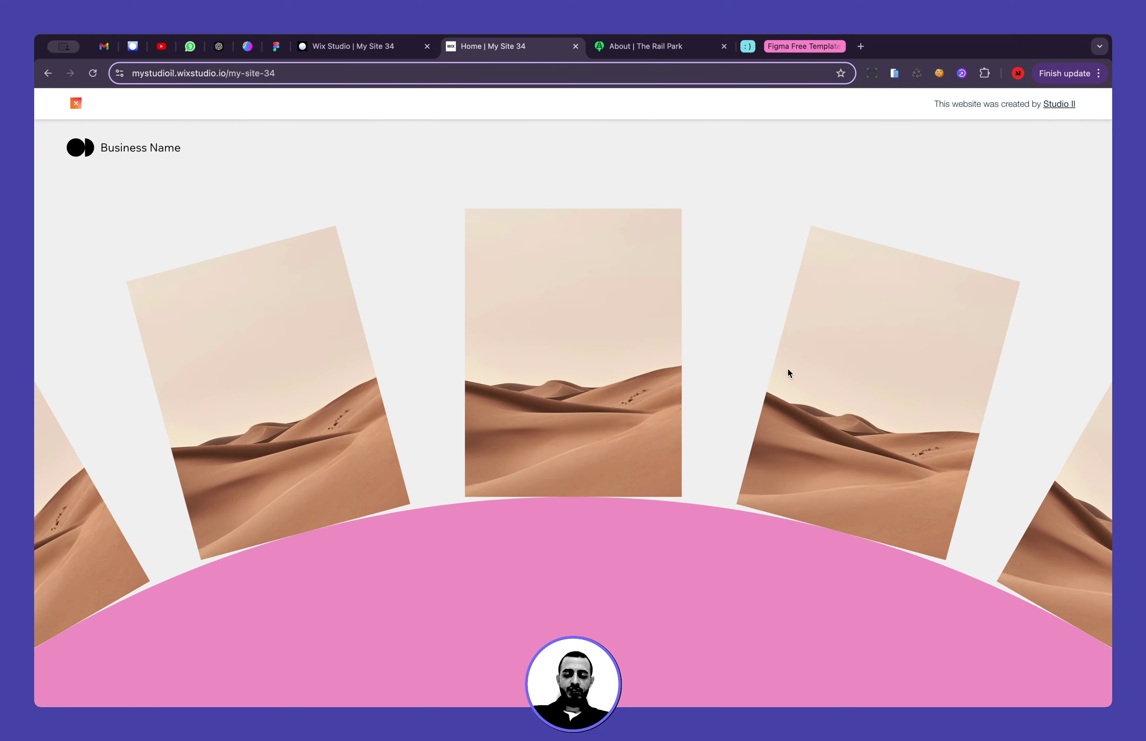
scroll(683, 462, down, 10)
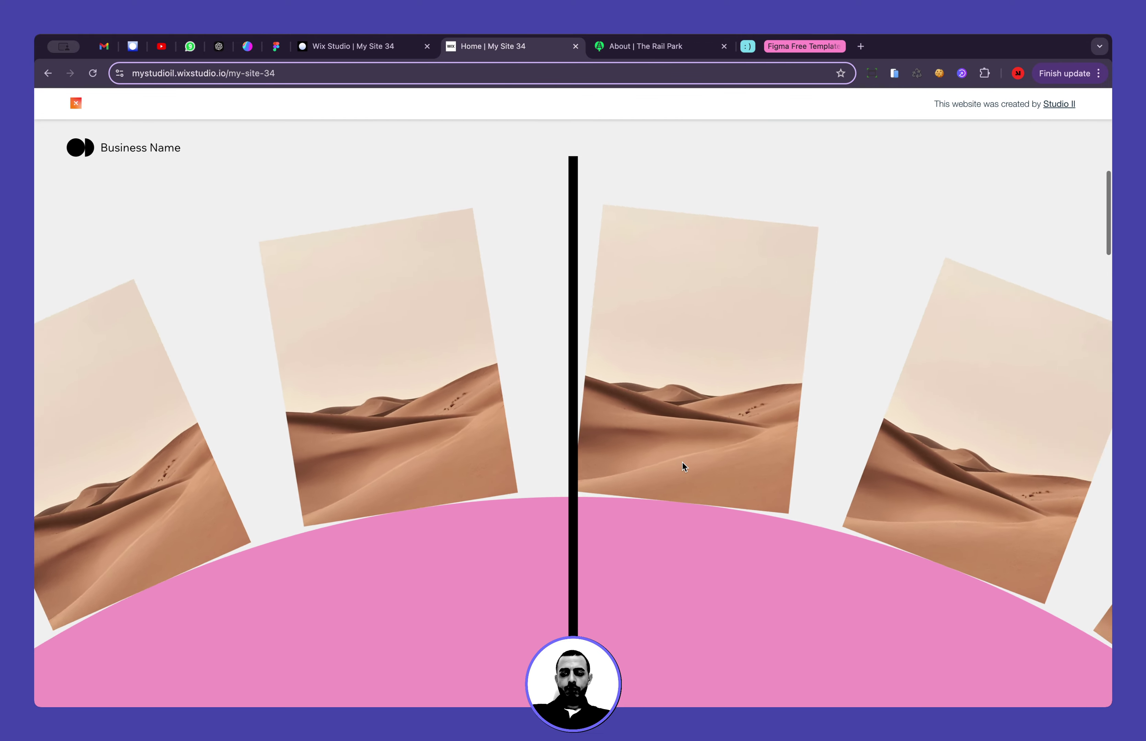
scroll(682, 462, down, 10)
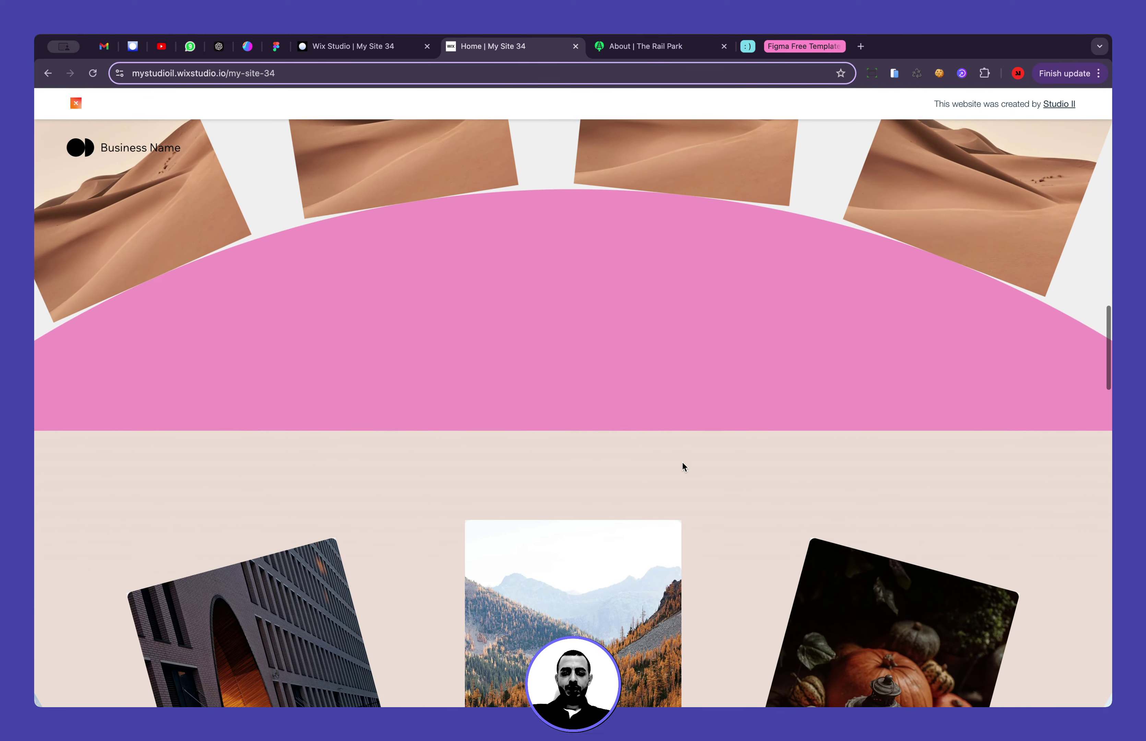
scroll(682, 462, up, 5)
scroll(682, 462, up, 5)
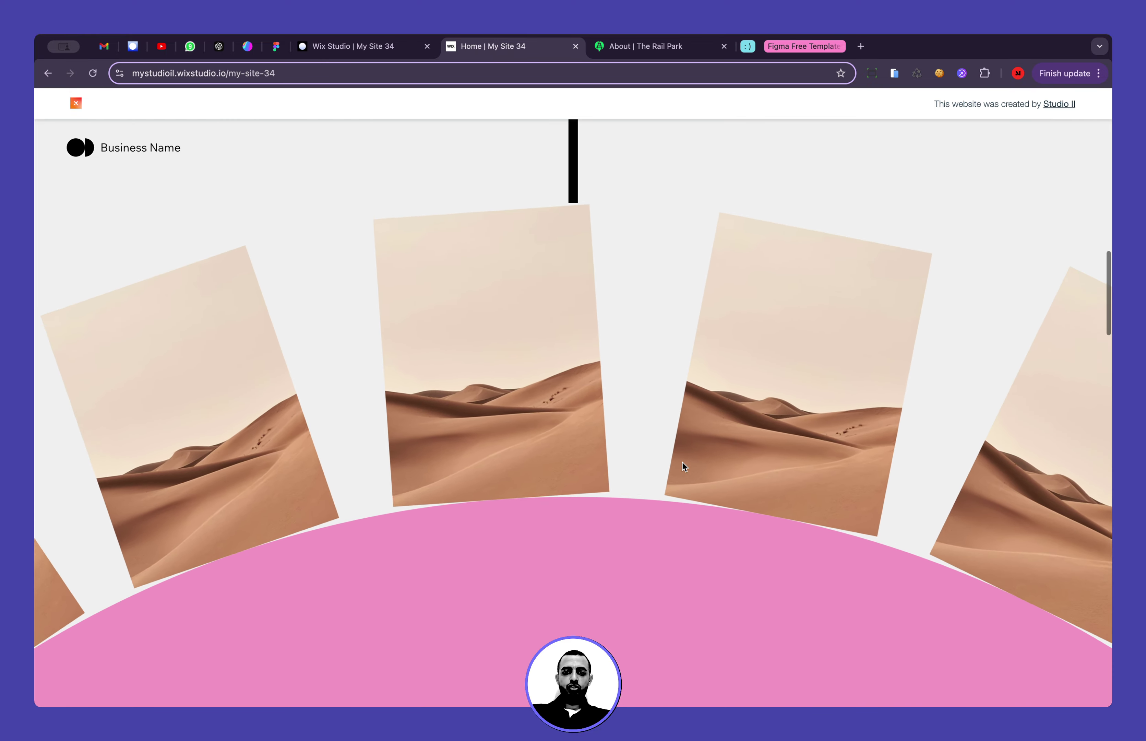
scroll(582, 230, up, 2)
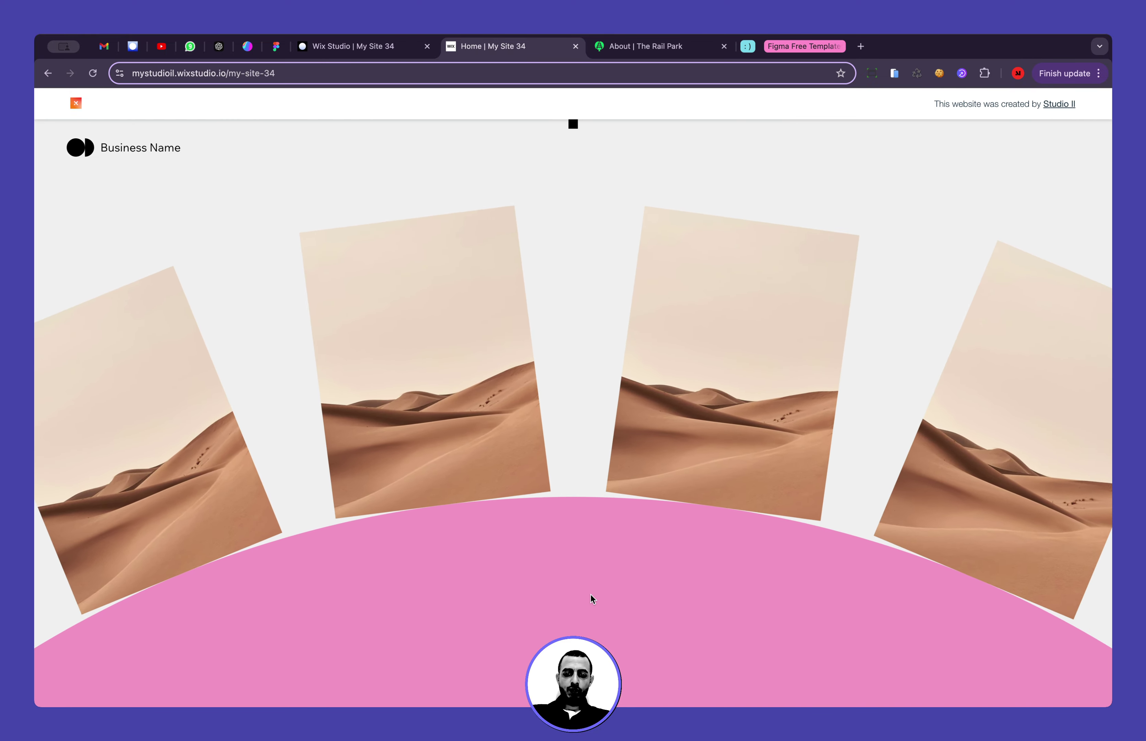
scroll(663, 594, down, 5)
scroll(663, 594, up, 3)
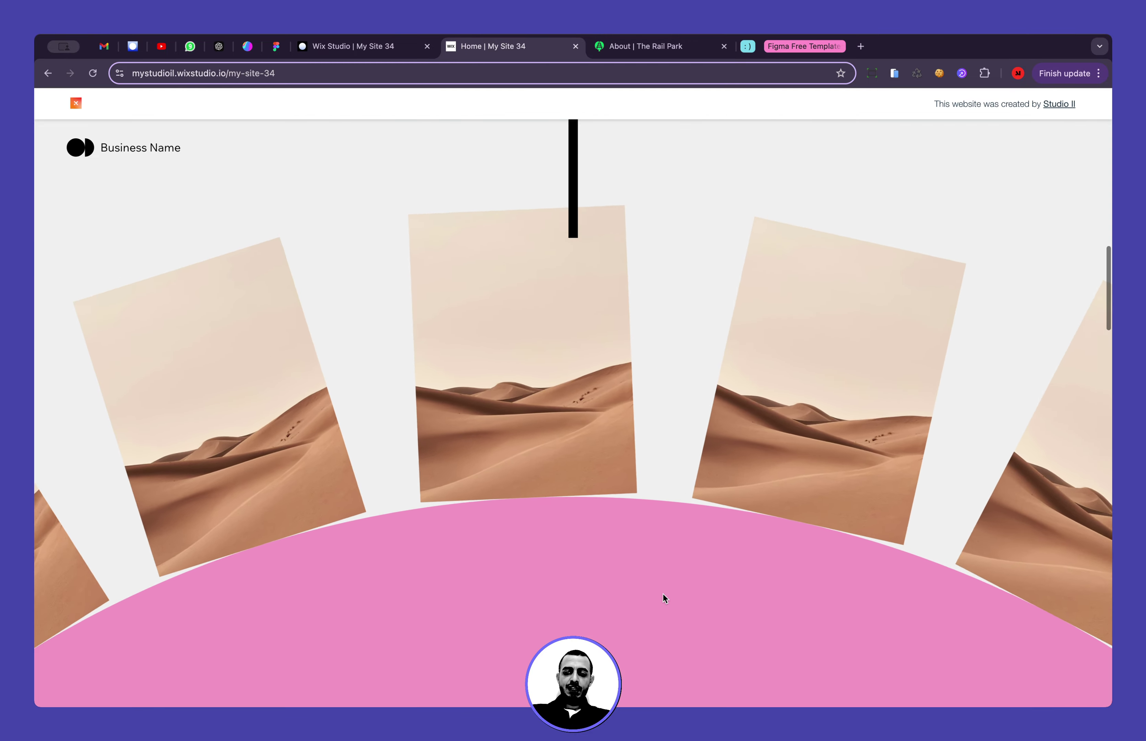
scroll(663, 594, down, 3)
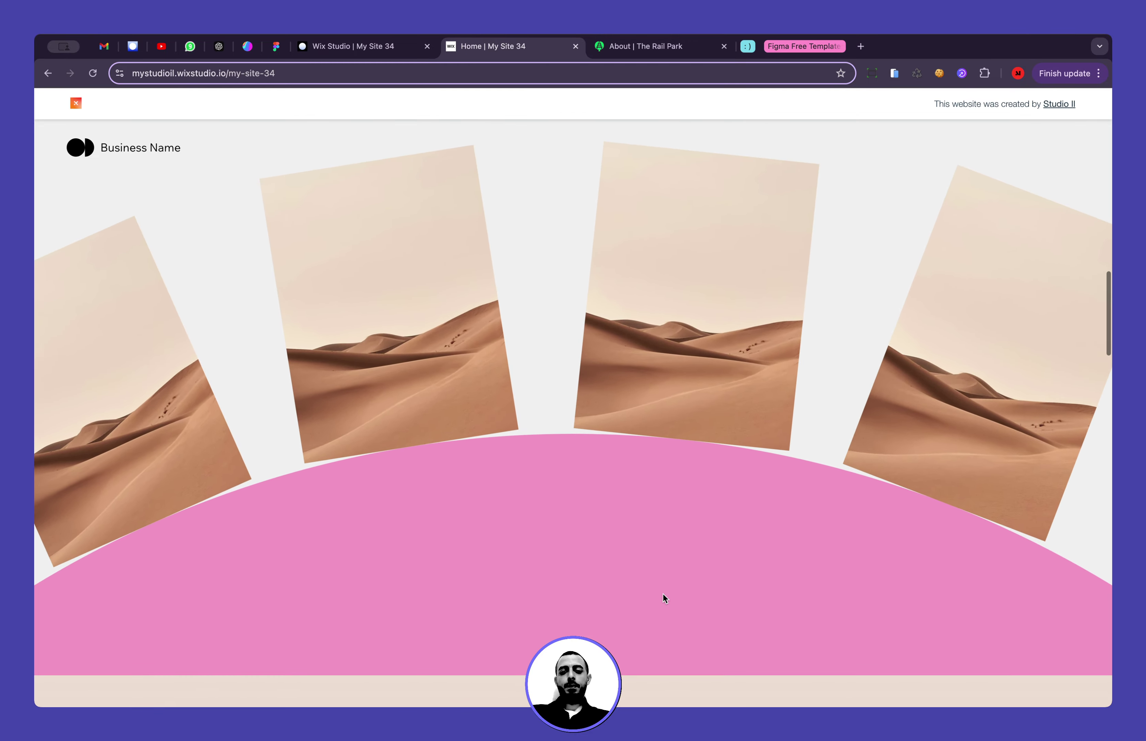
scroll(663, 594, down, 5)
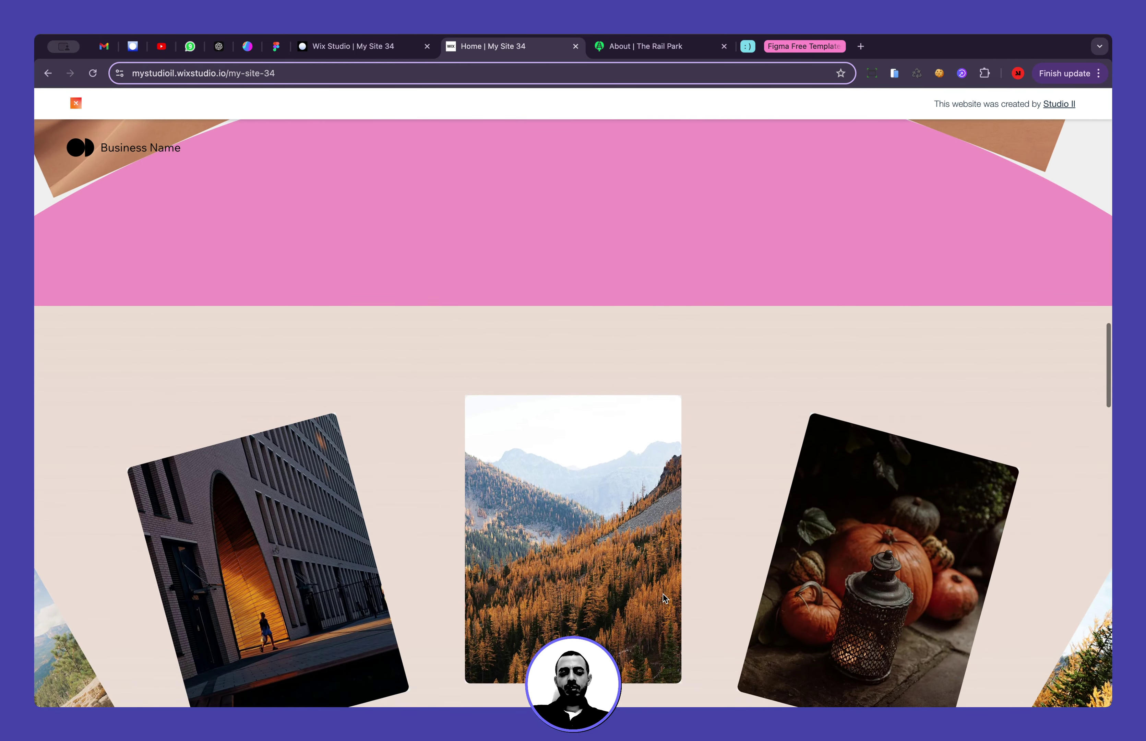
Scroll back and forth through the published page to examine the circle's rotation and its transition into the following section
scroll(662, 594, down, 3)
scroll(662, 594, up, 6)
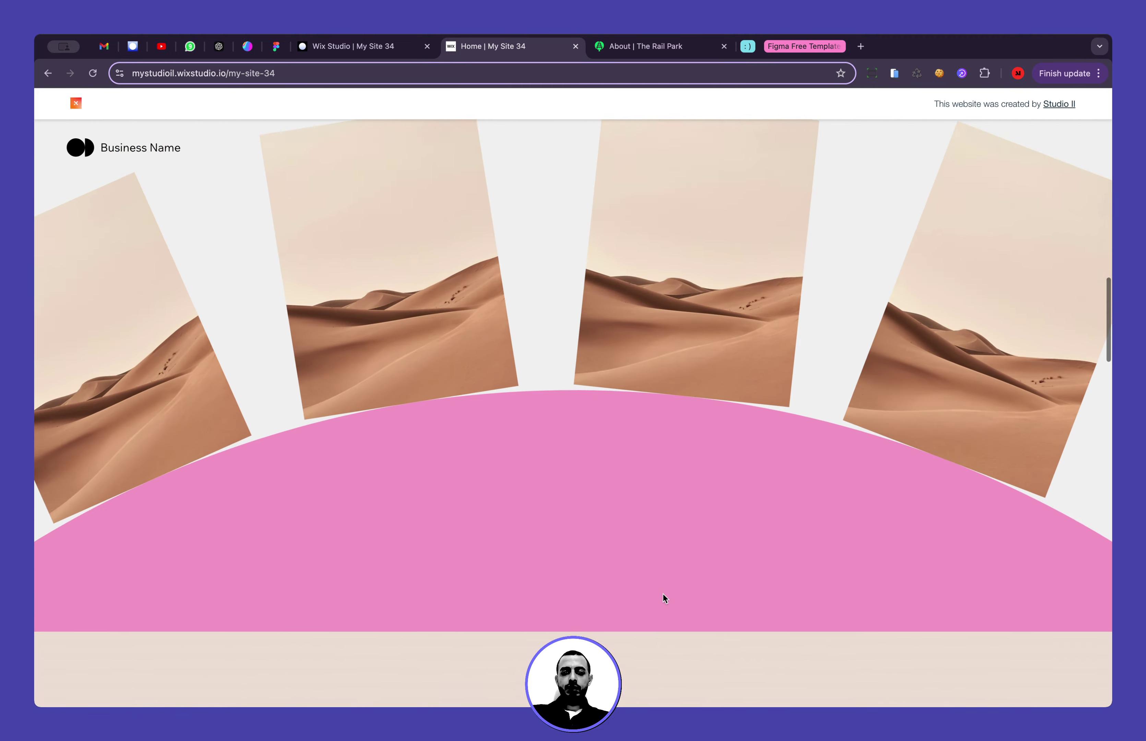
scroll(664, 597, down, 5)
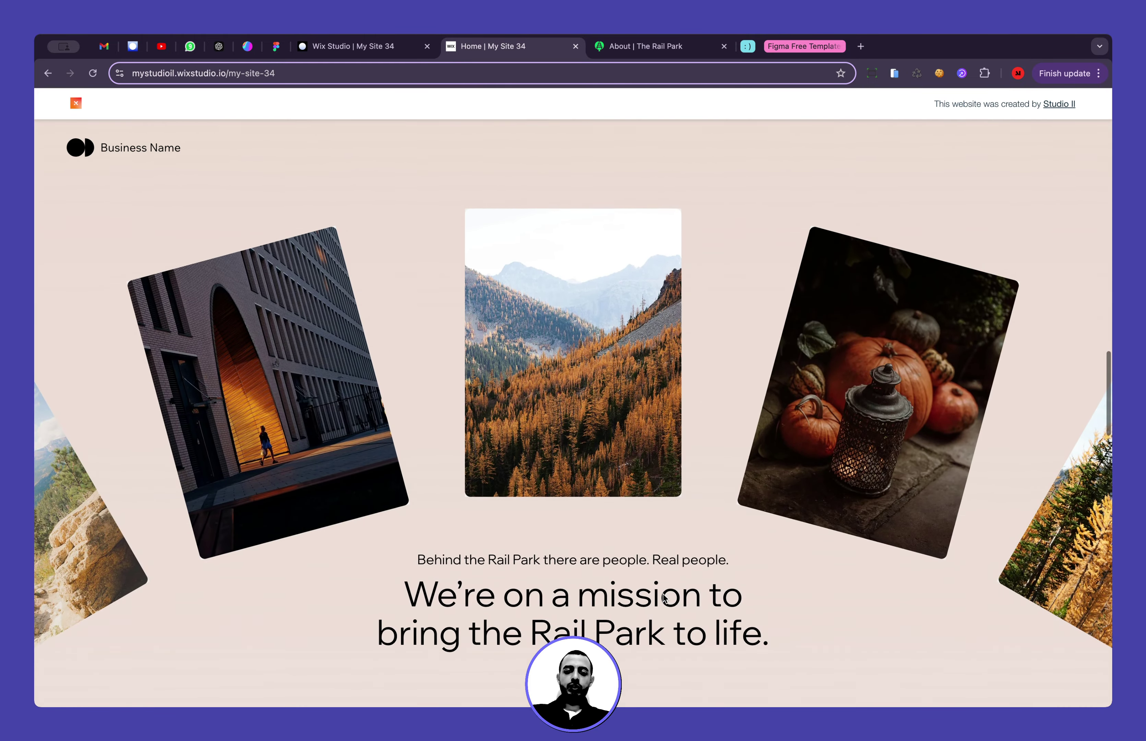
scroll(662, 597, up, 5)
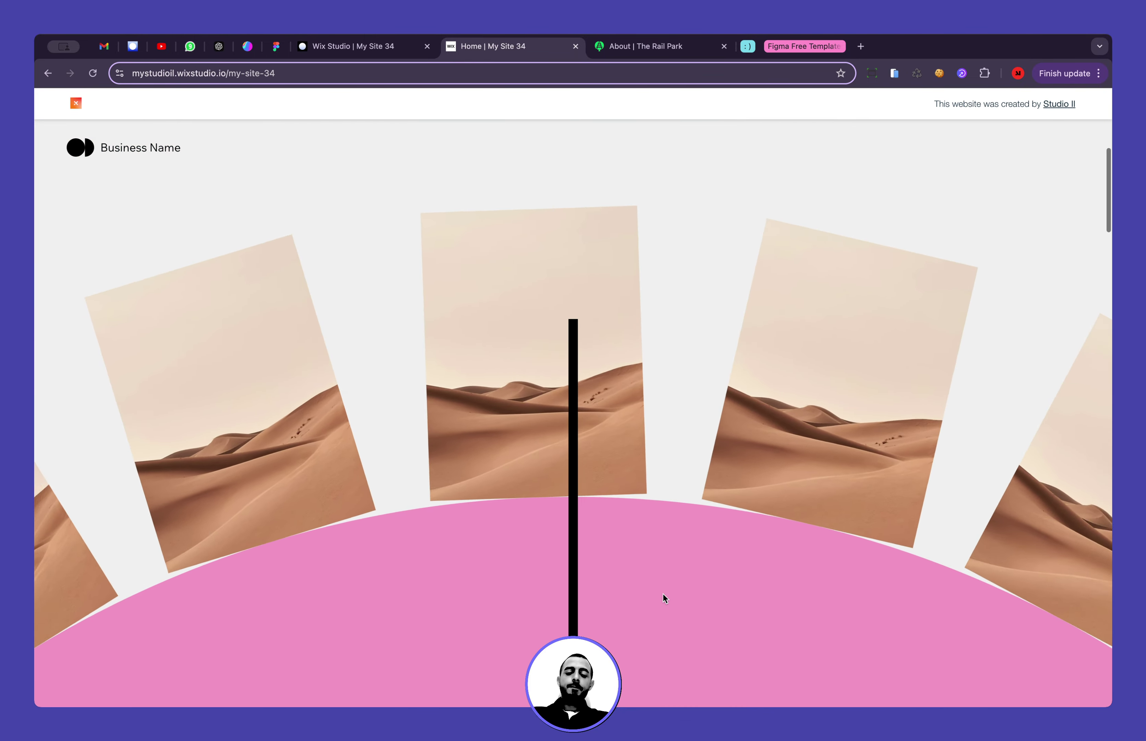
scroll(662, 594, up, 5)
scroll(758, 449, down, 3)
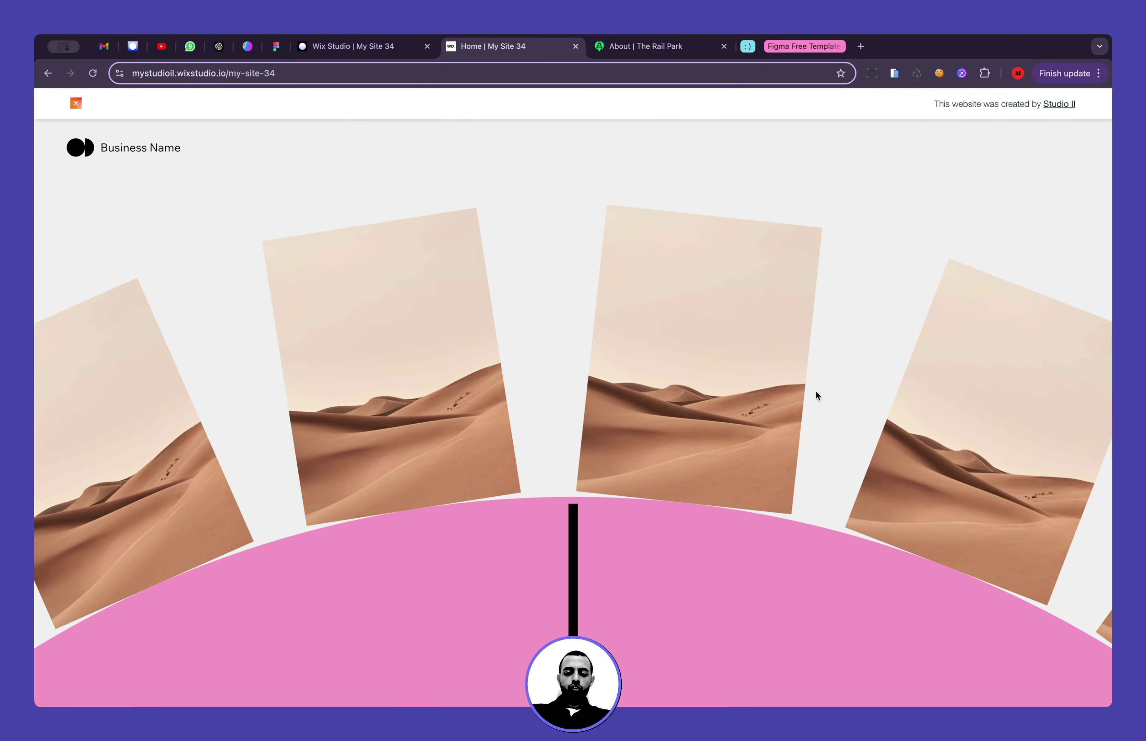
Narrow the published page's viewport with the developer console, scroll to check both circle sections, and close the console
key(super+alt+j)
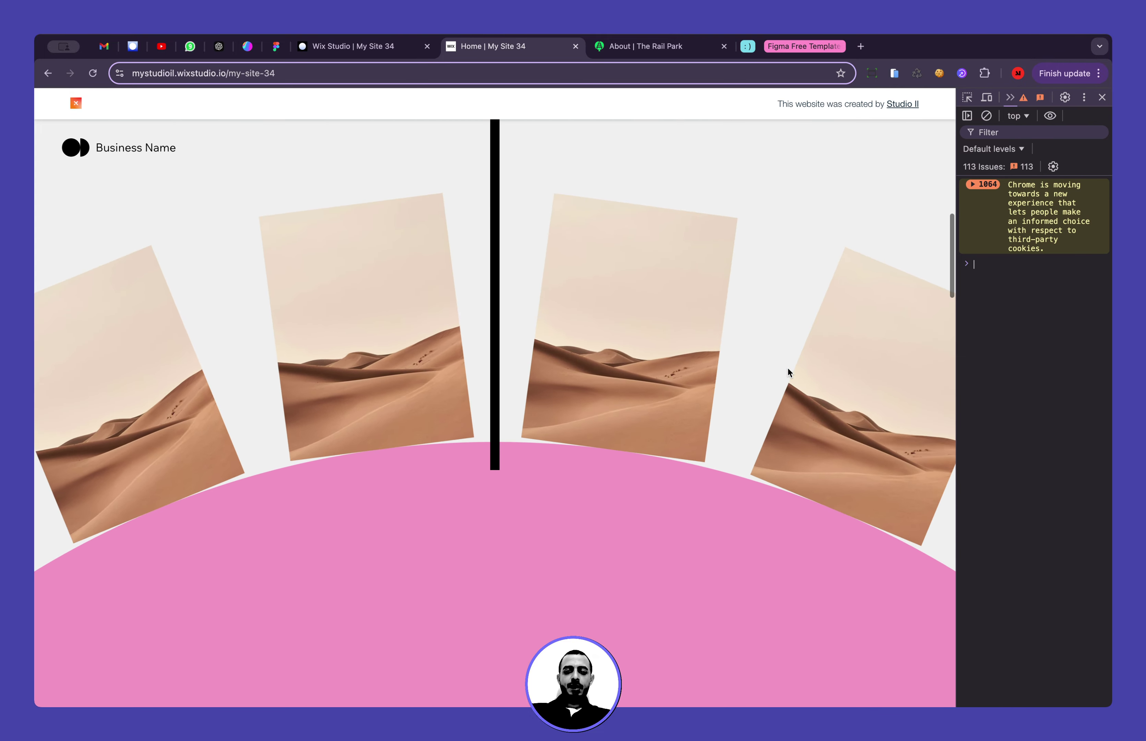
scroll(788, 368, down, 10)
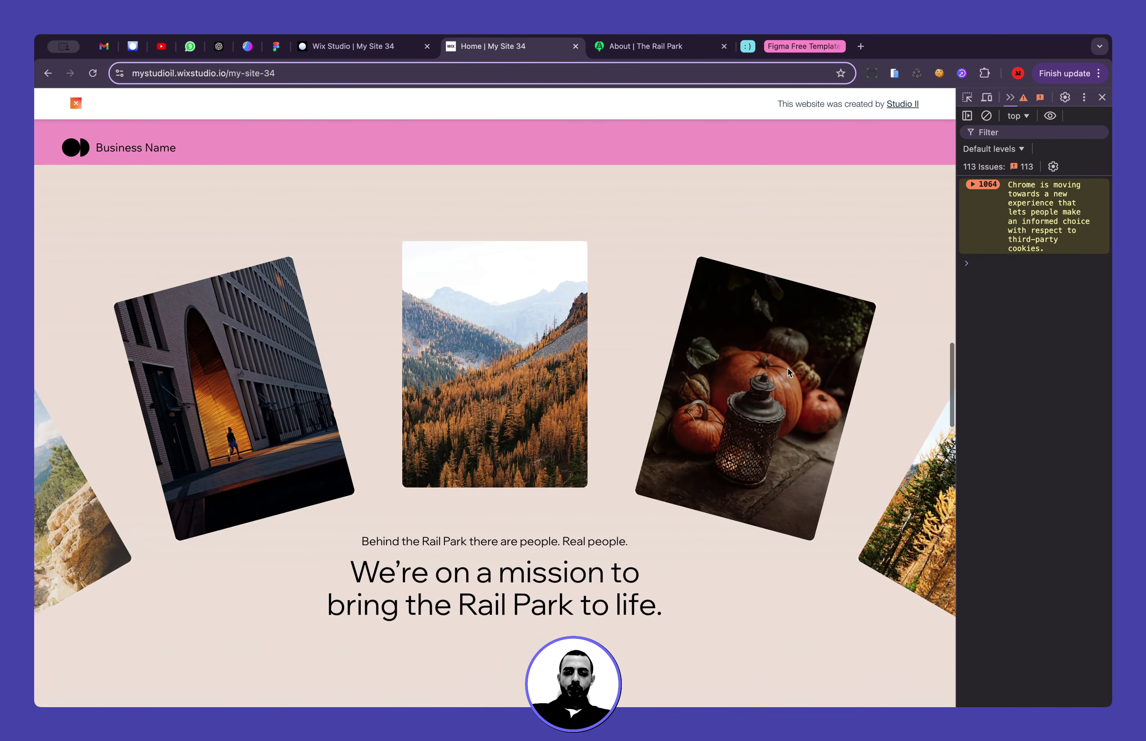
scroll(788, 368, down, 2)
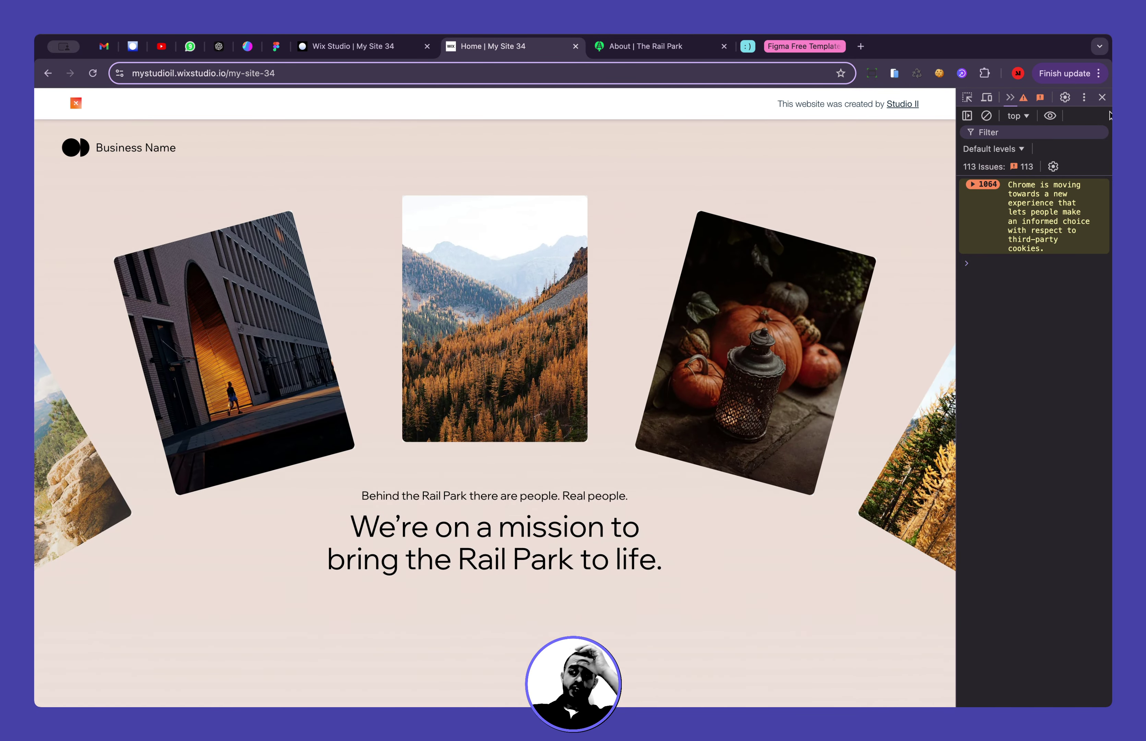
click(1102, 97)
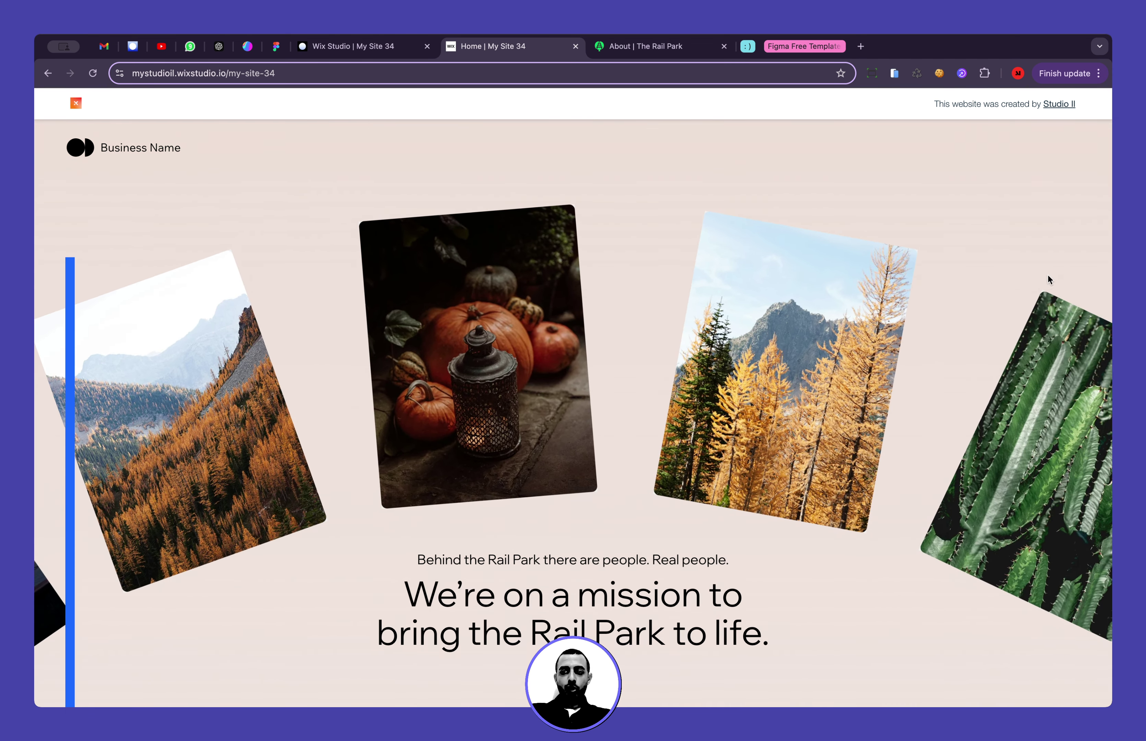
Check the published circle section with the browser window resized to 1280 × 720, and restore the window to full size
click(872, 73)
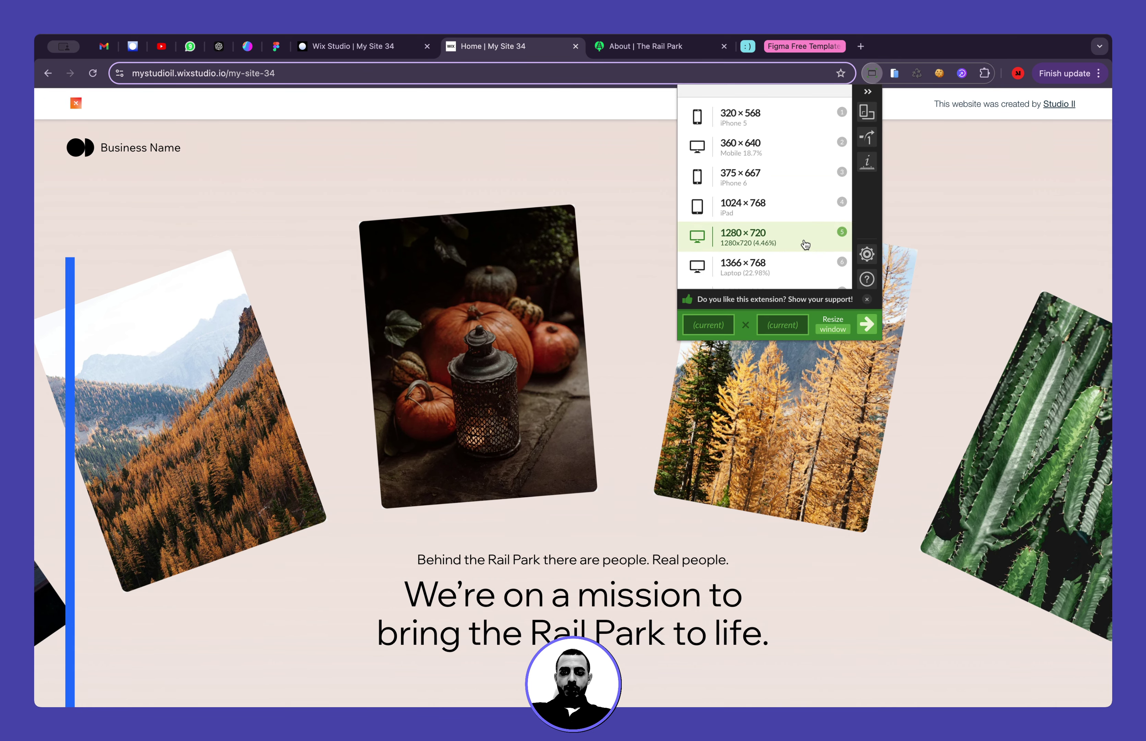
click(805, 244)
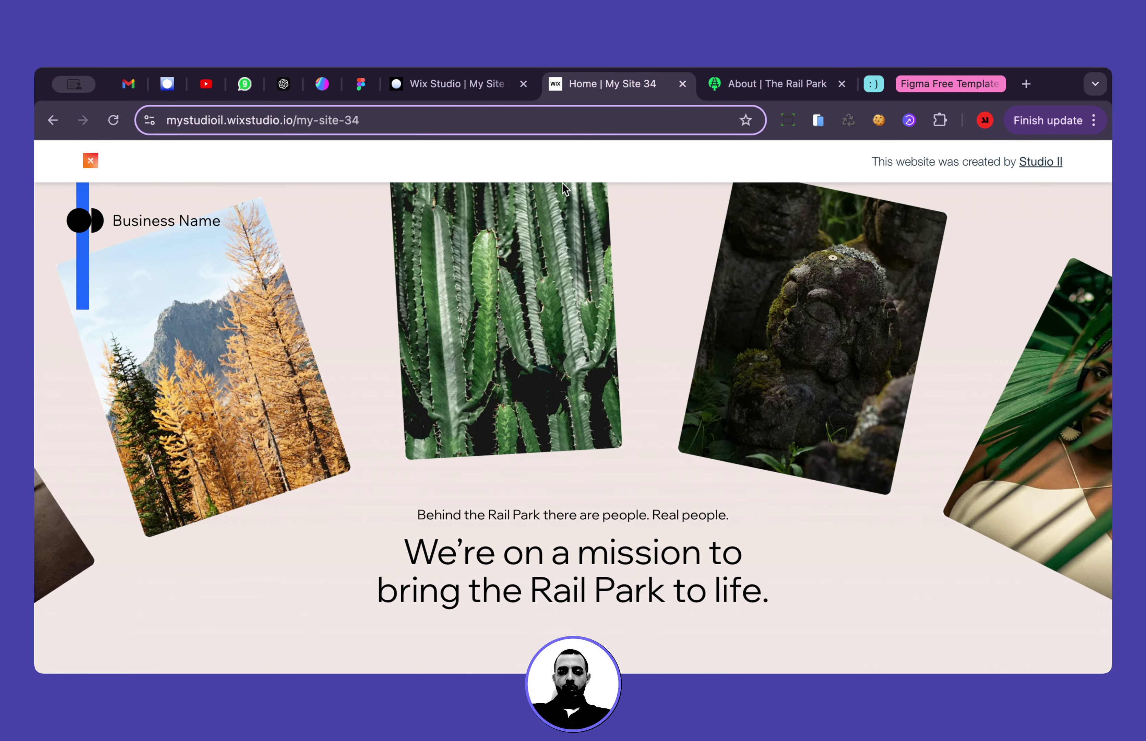
scroll(657, 381, down, 5)
scroll(657, 382, up, 5)
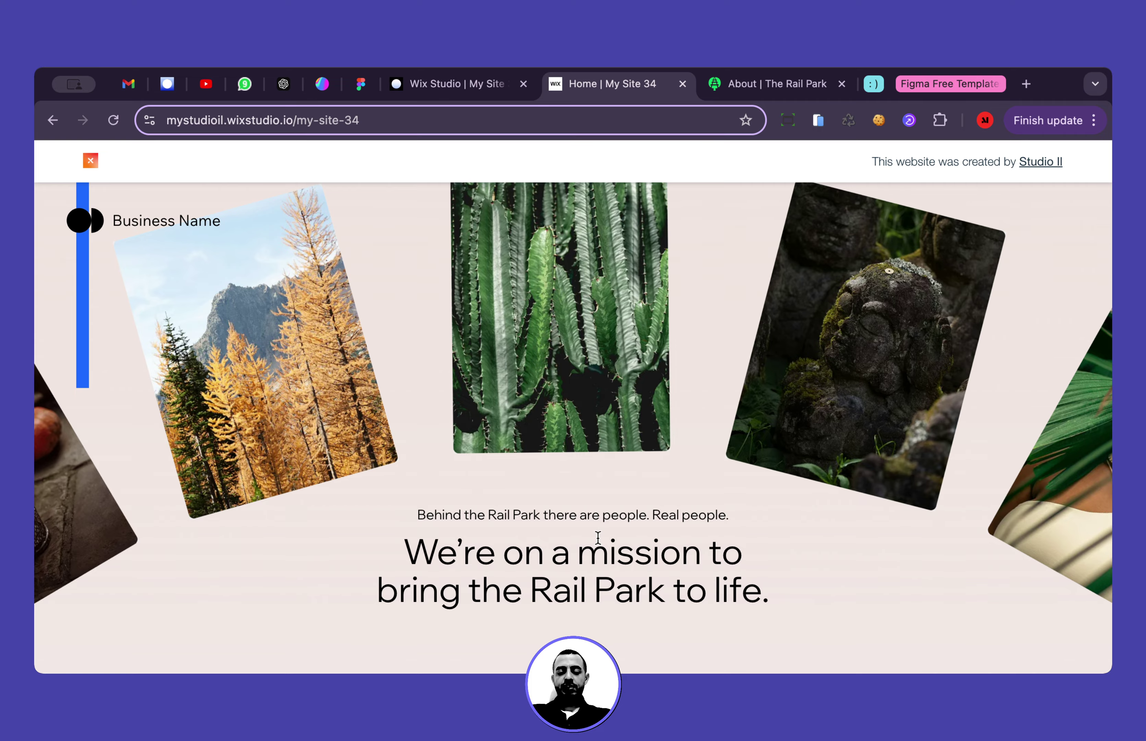
double_click(1056, 77)
Switch to the Wix Studio editor and quick-add a container to the first section, beside the circle wrapper
click(380, 49)
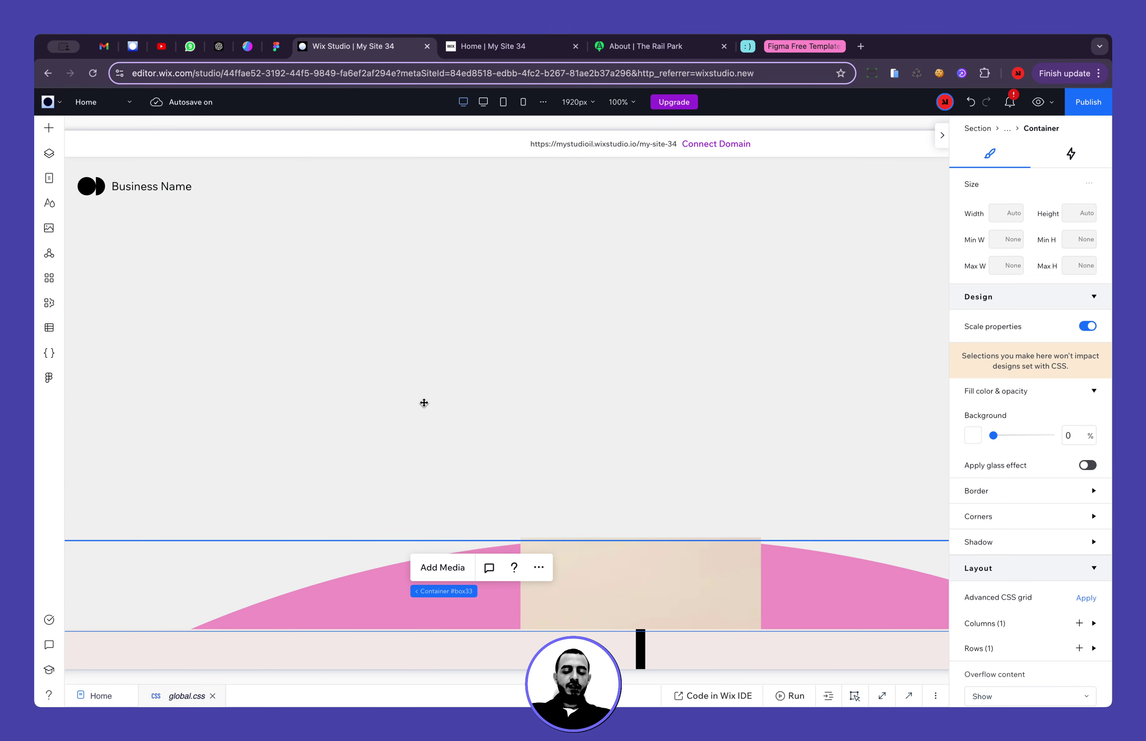
click(49, 153)
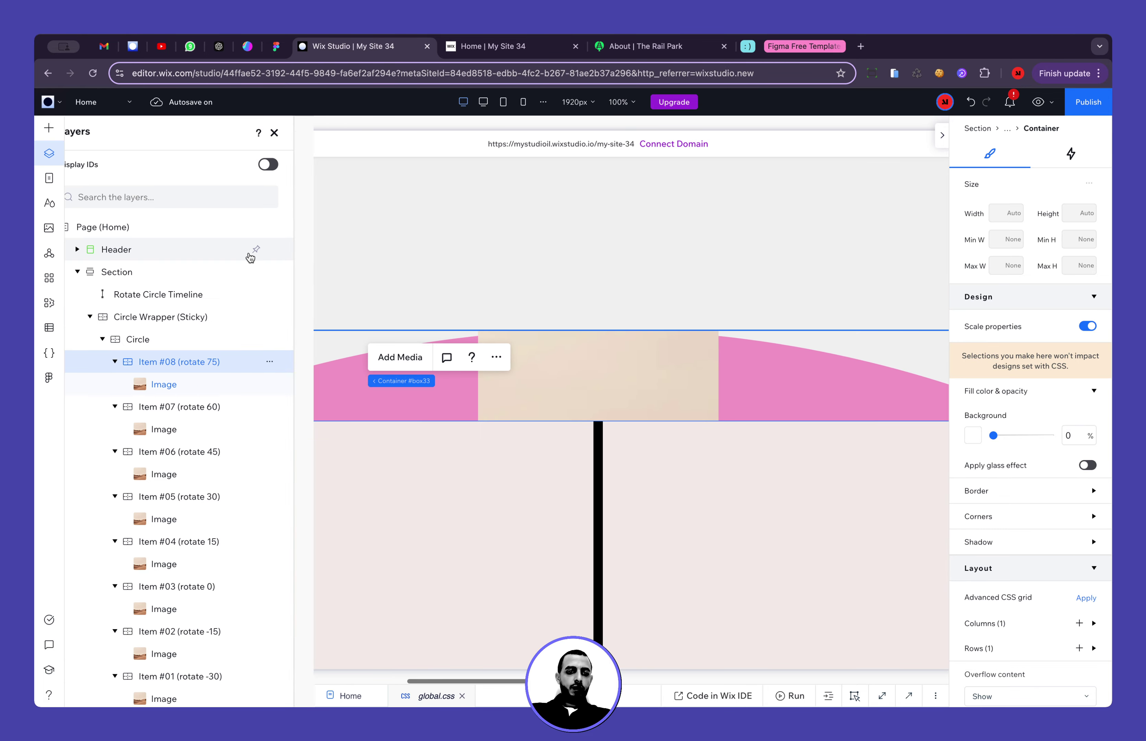
click(111, 318)
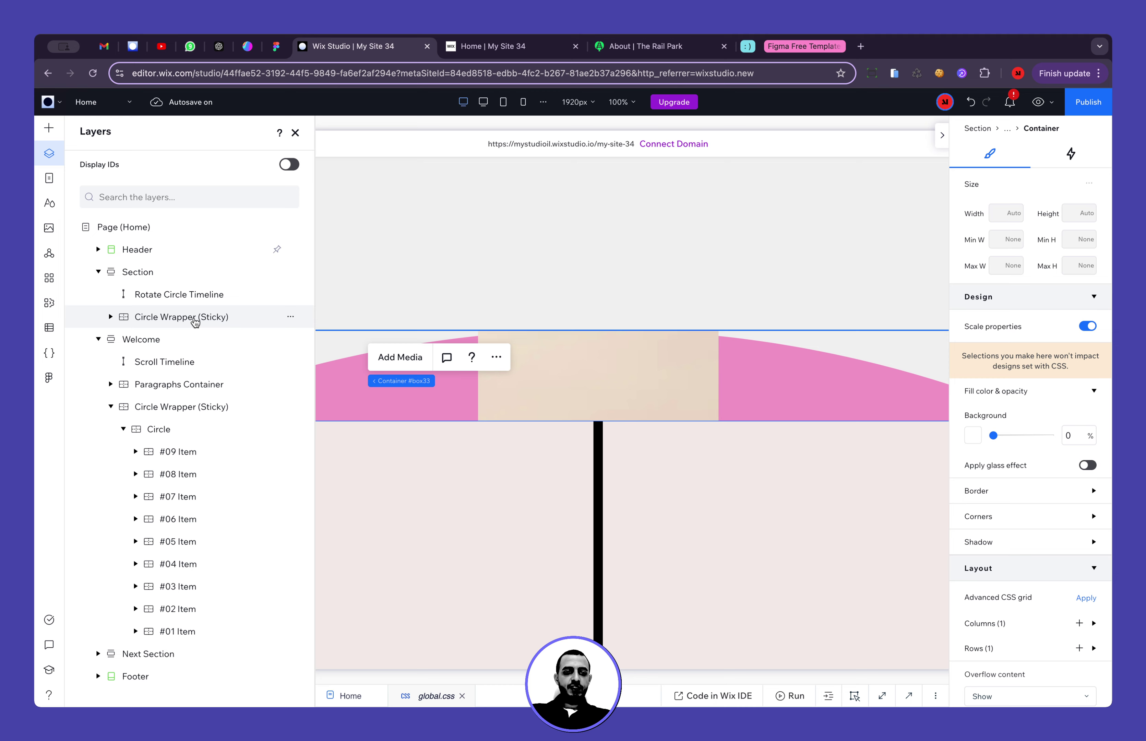
click(161, 273)
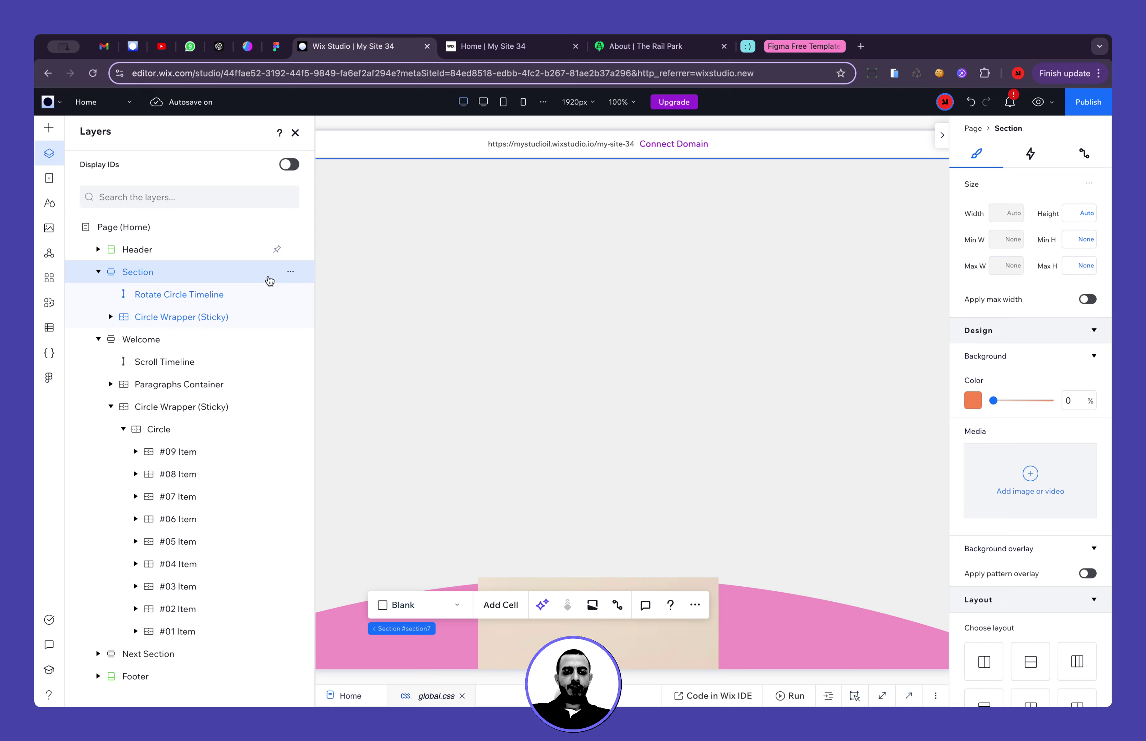
click(289, 273)
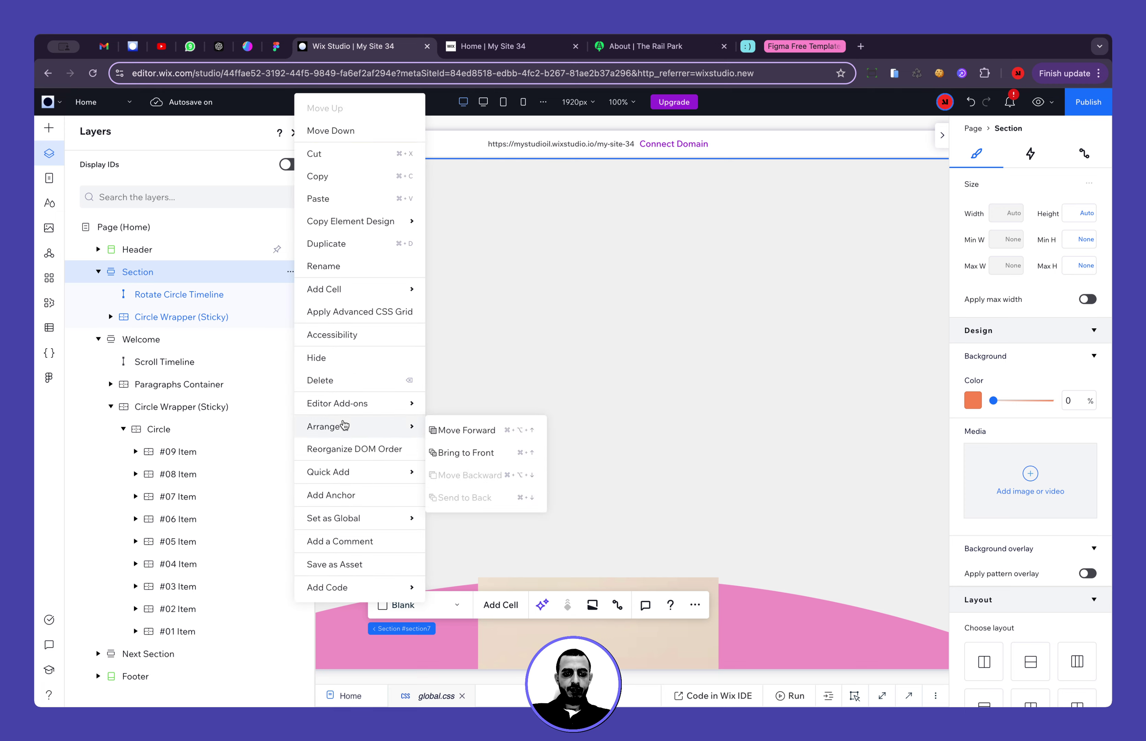
mouse_move(356, 479)
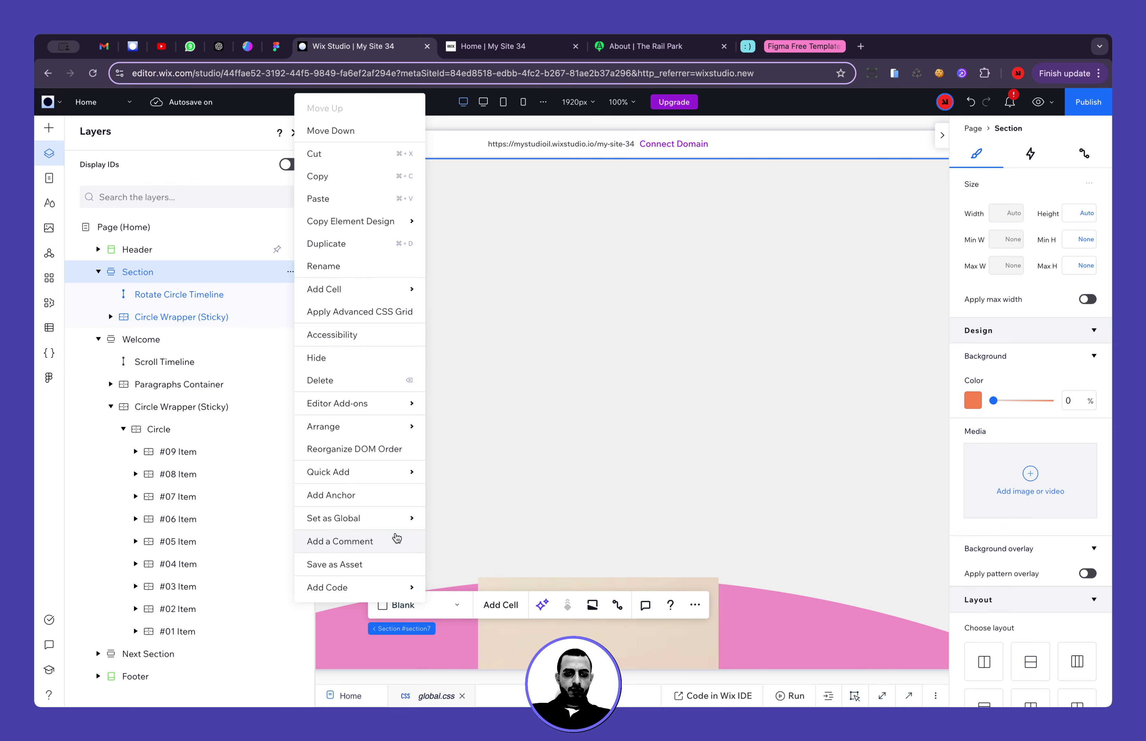
mouse_move(388, 530)
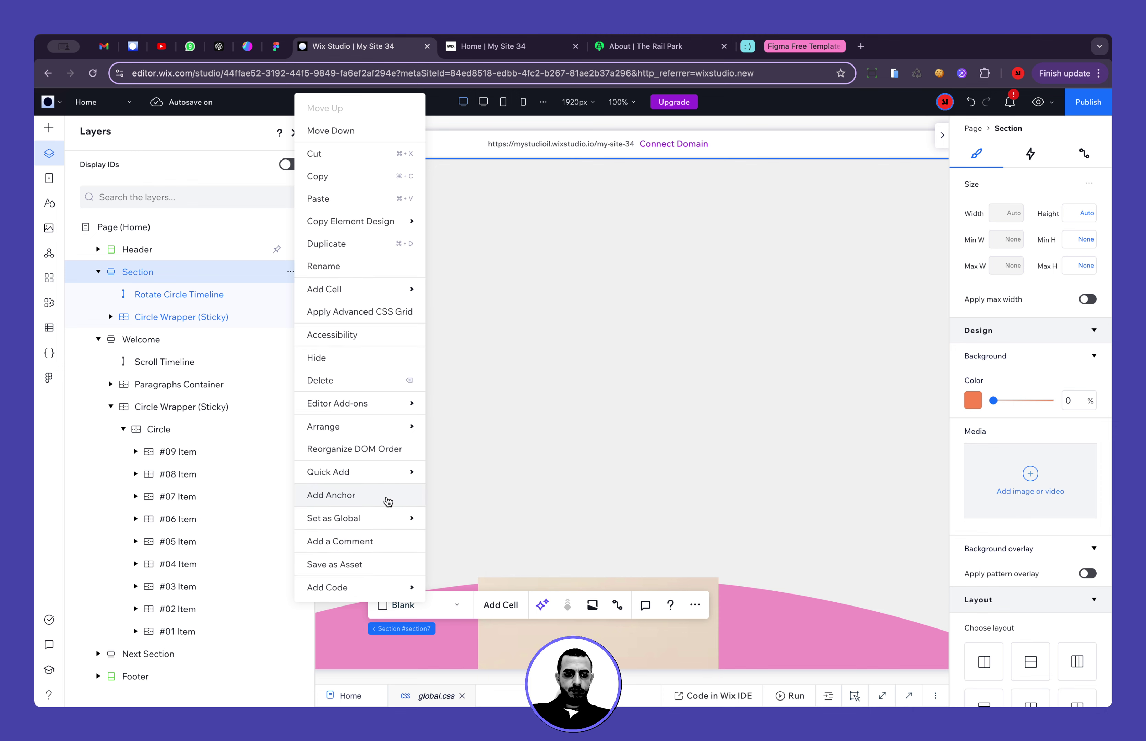
mouse_move(395, 472)
click(462, 558)
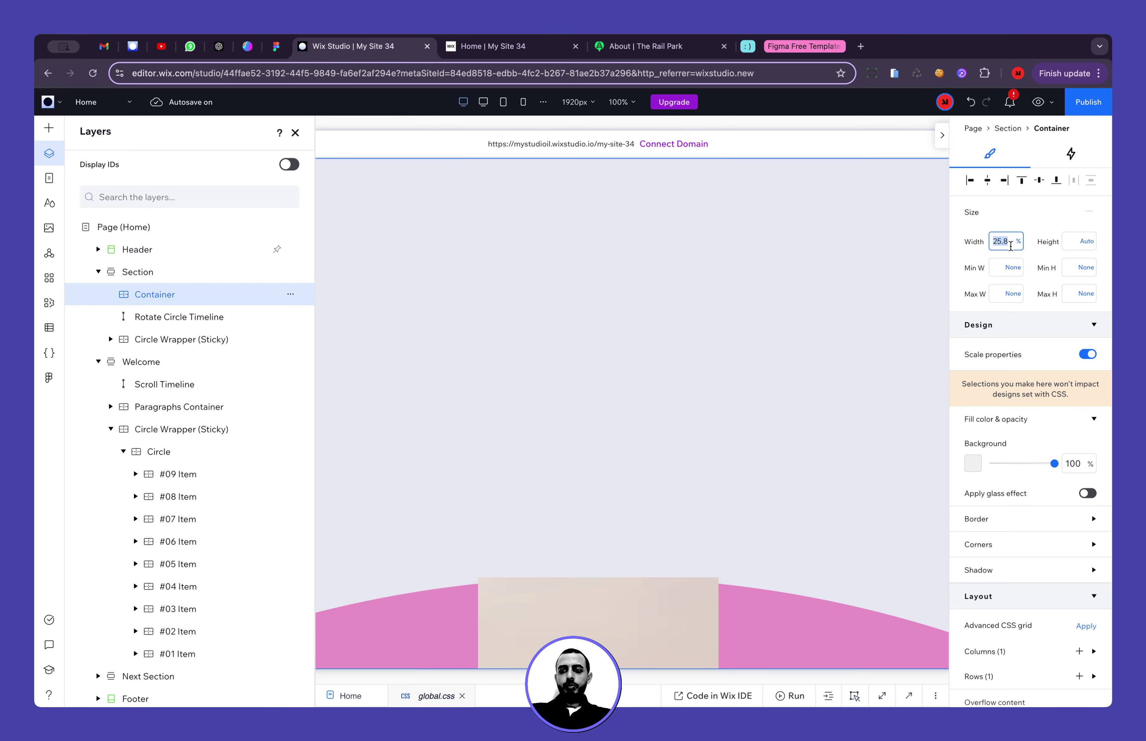
Set the new container's width to 100 vw and its height to 100 vh
click(1002, 242)
text(100vw)
key(Tab)
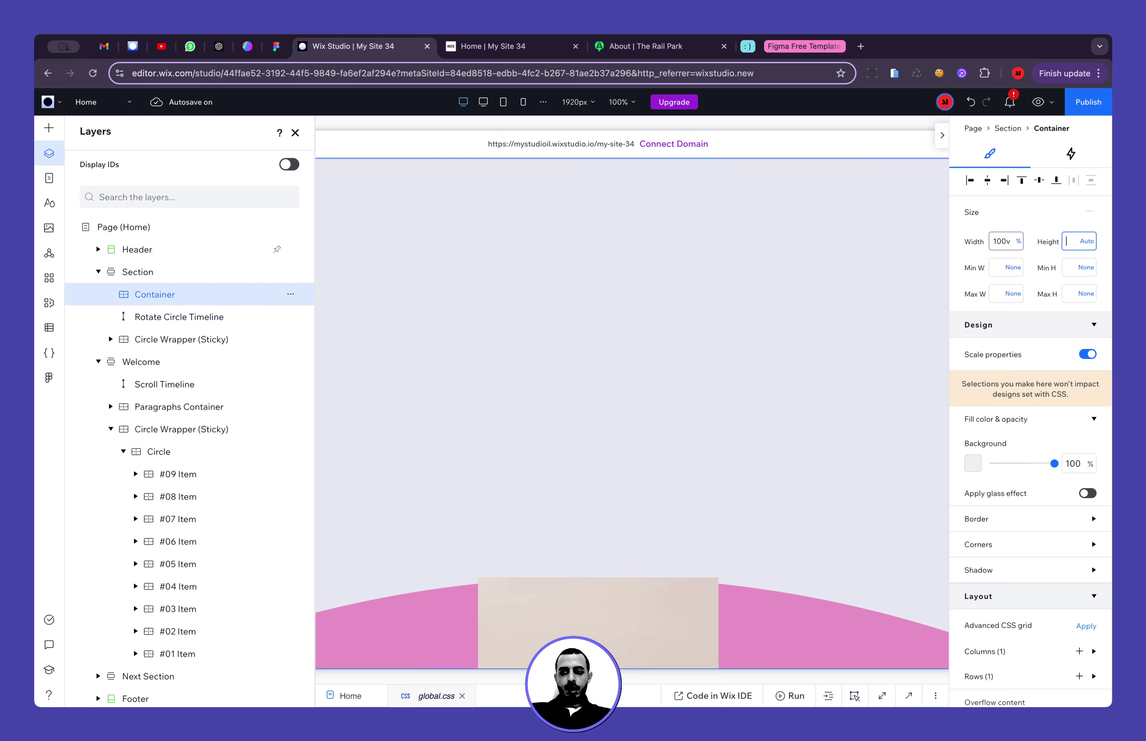
text(100vh)
key(Return)
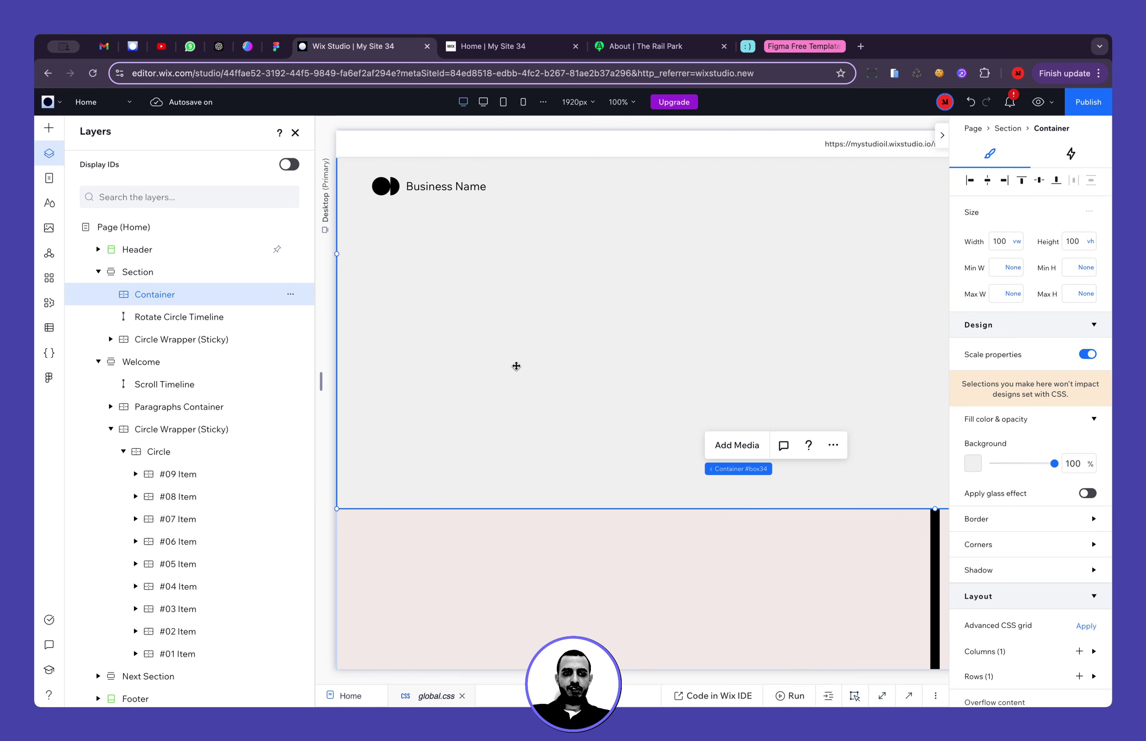
Fill the new container's background with the light blue theme colour #DCE8FF and close the layer list
scroll(516, 366, right, 5)
click(974, 463)
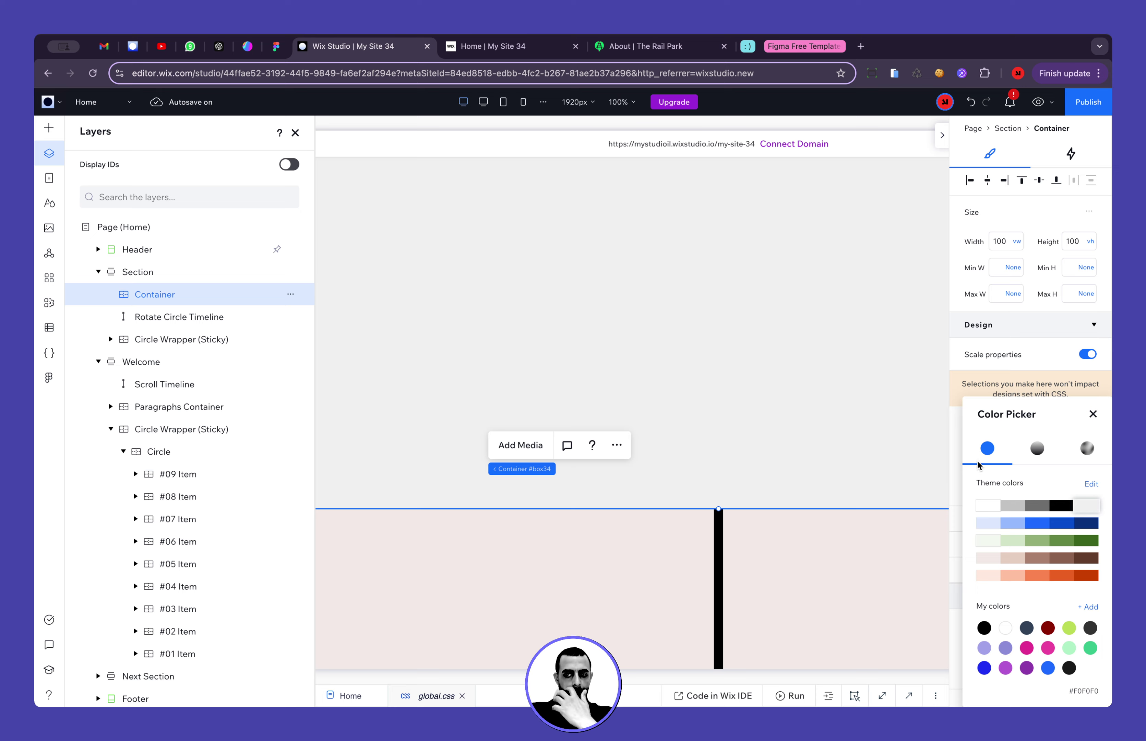
click(986, 529)
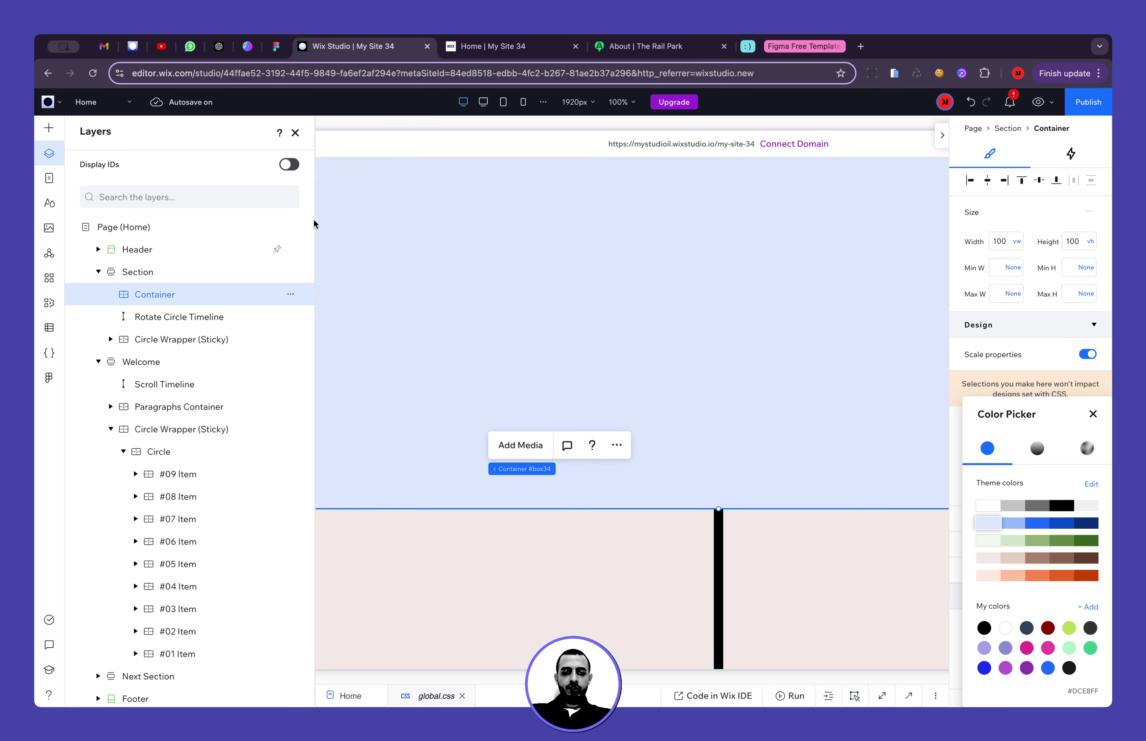
click(430, 269)
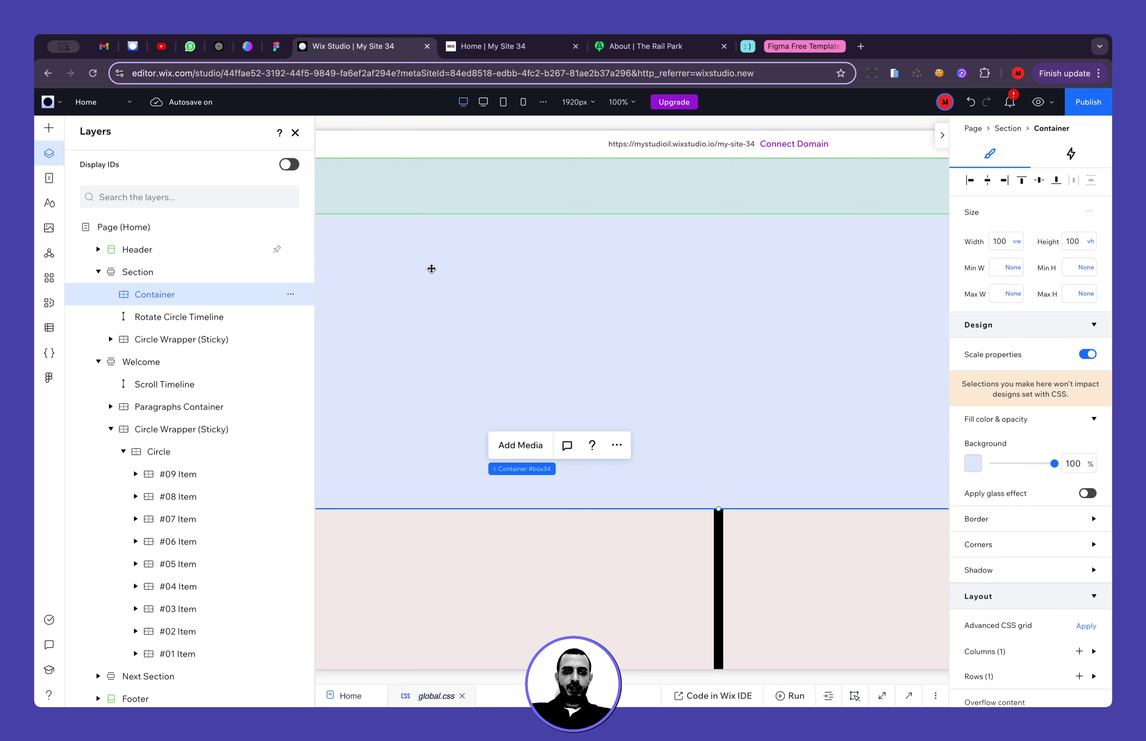
click(296, 132)
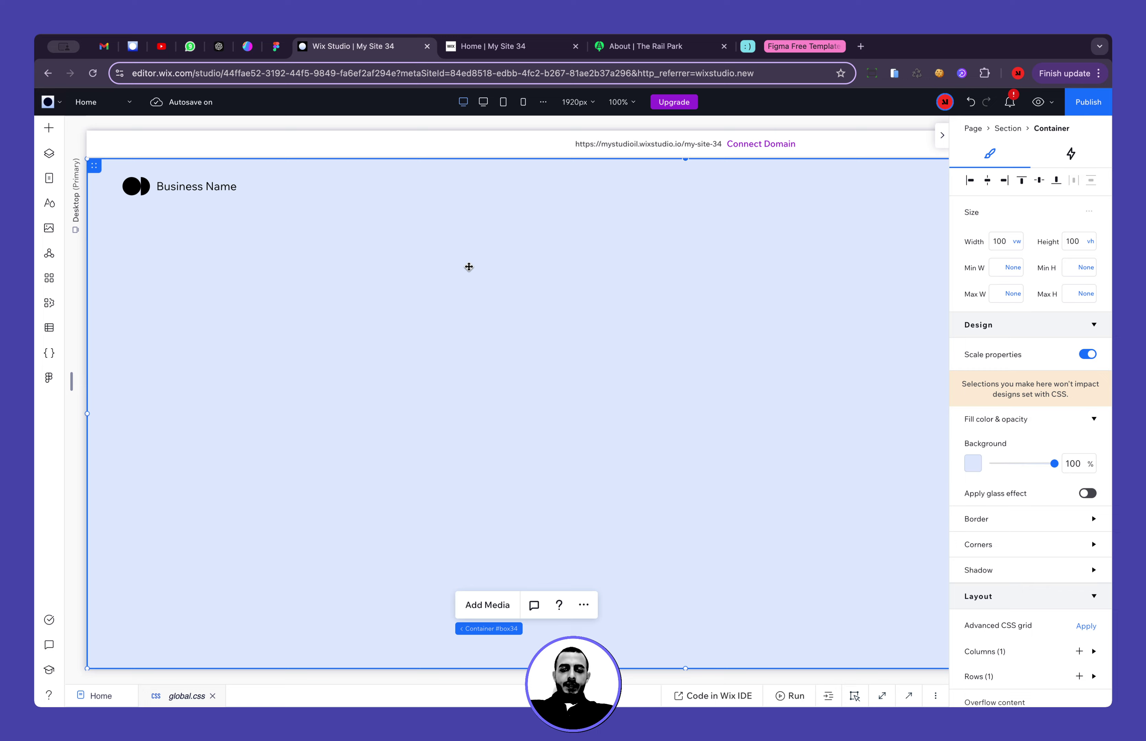
Add a title and a paragraph text element to the first section
click(49, 128)
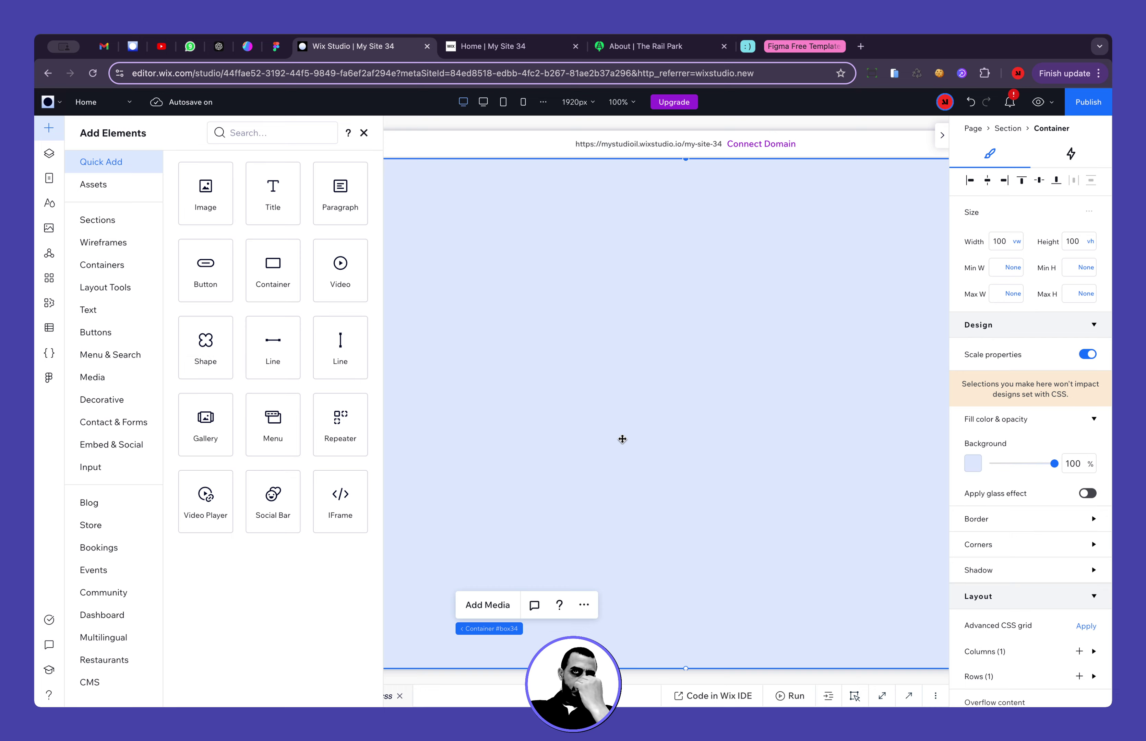
click(275, 194)
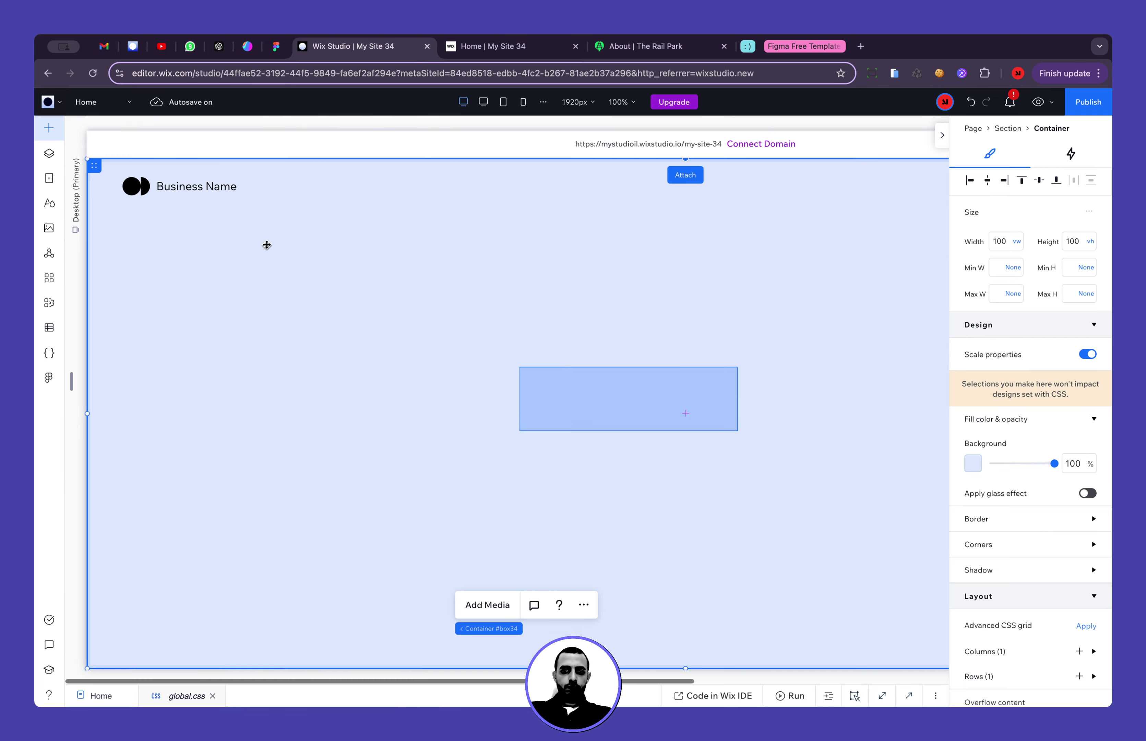
click(50, 130)
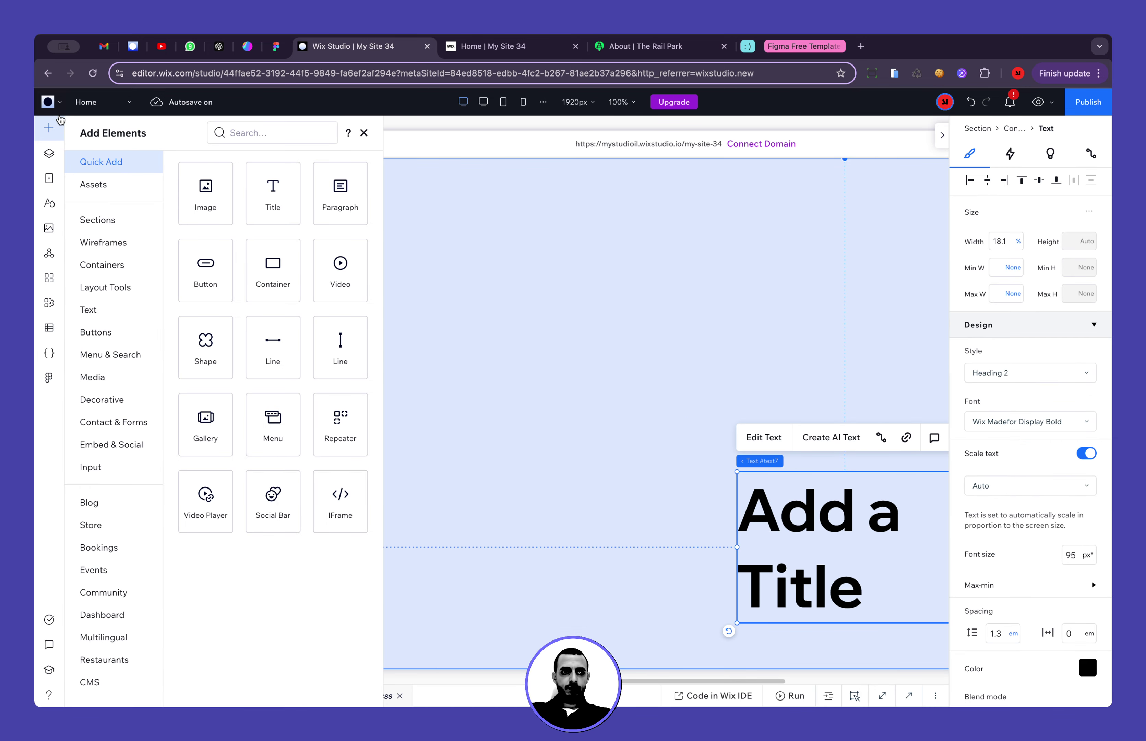
drag(347, 194, 590, 576)
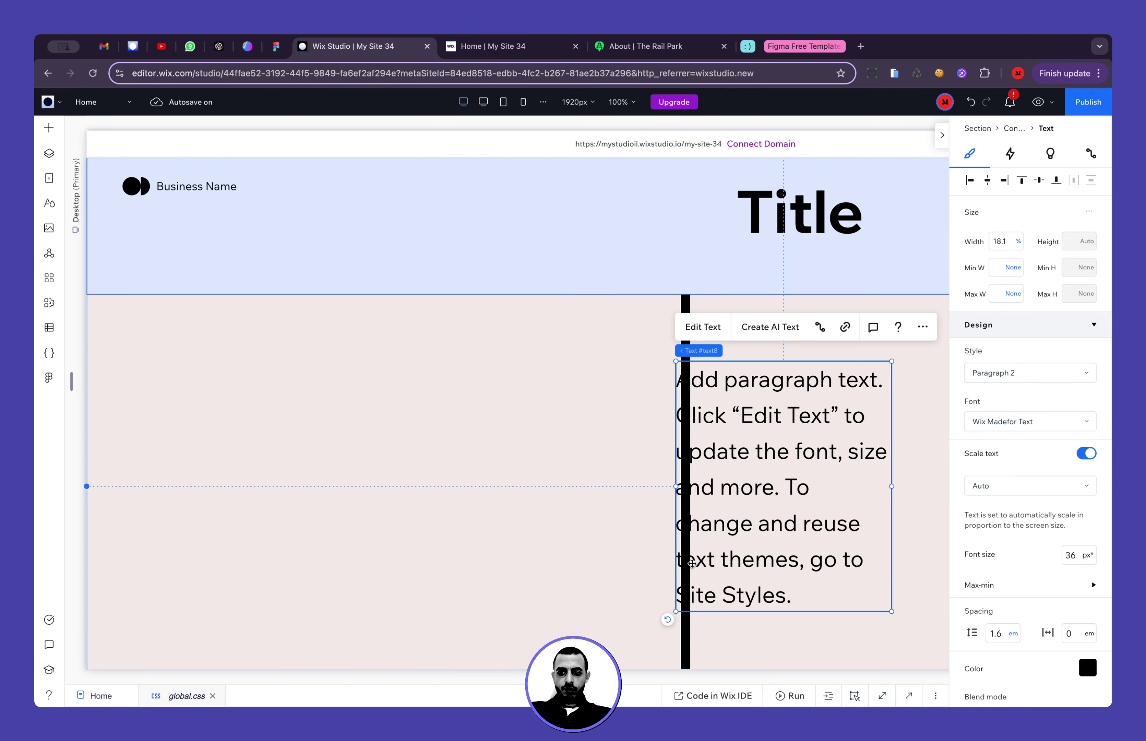
Align the paragraph to the top of the light blue container and widen it to about 468 px
click(1022, 180)
scroll(809, 351, up, 6)
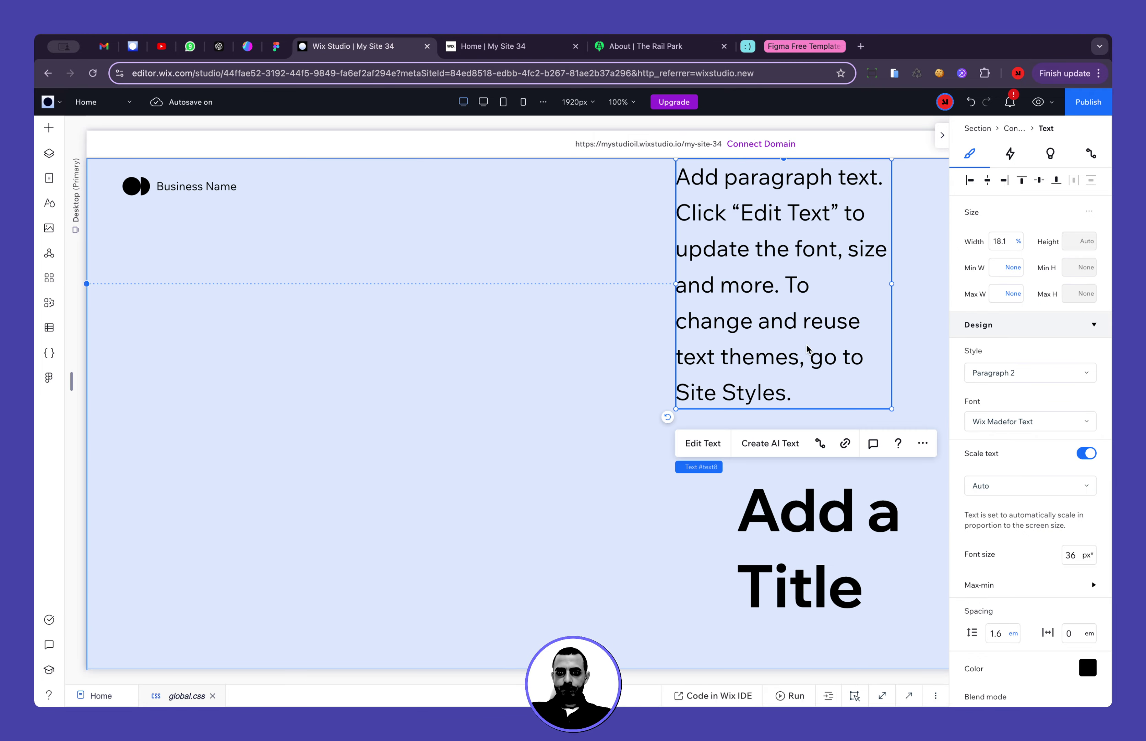
scroll(810, 355, right, 1)
drag(828, 284, 901, 284)
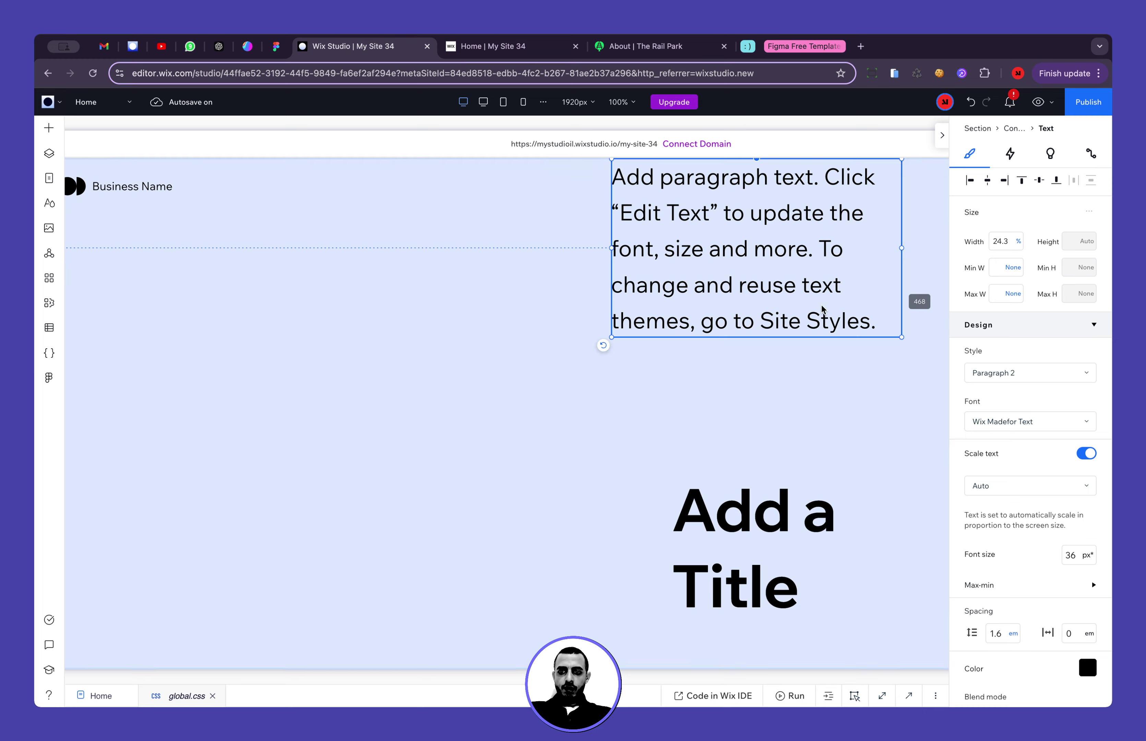
Replace the new title's placeholder with the heading “We’re on a mission to bring the Rail Park to life.” copied from the section below
scroll(676, 487, down, 5)
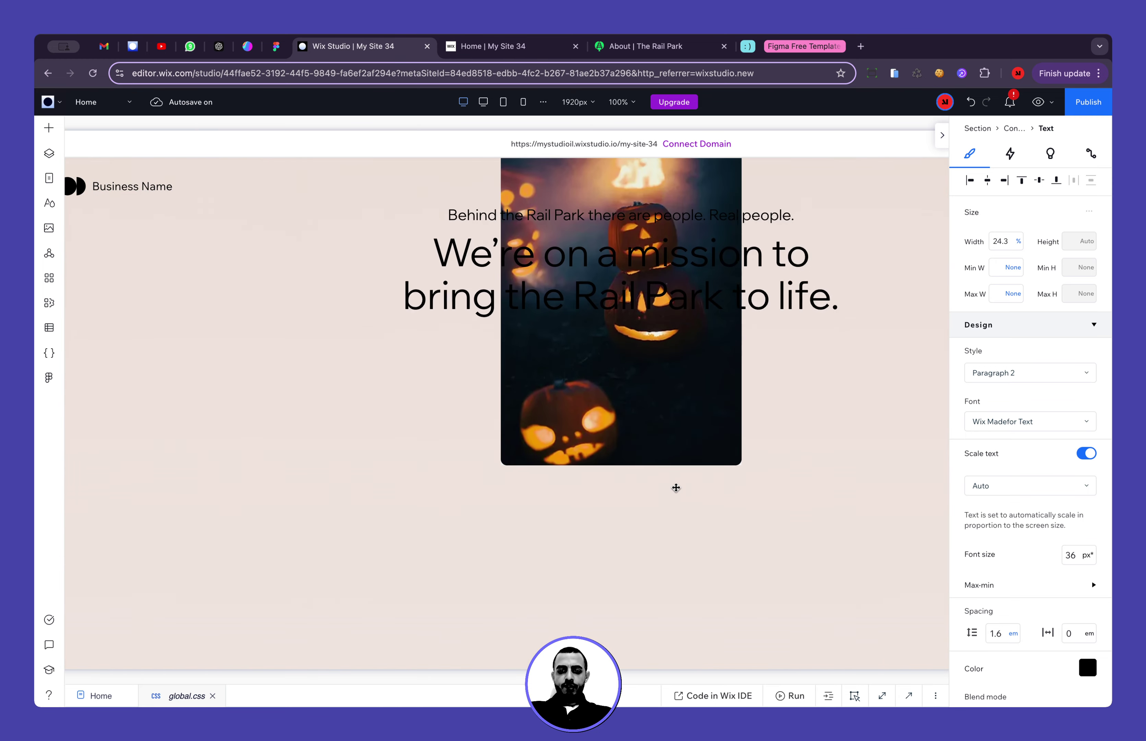
click(771, 290)
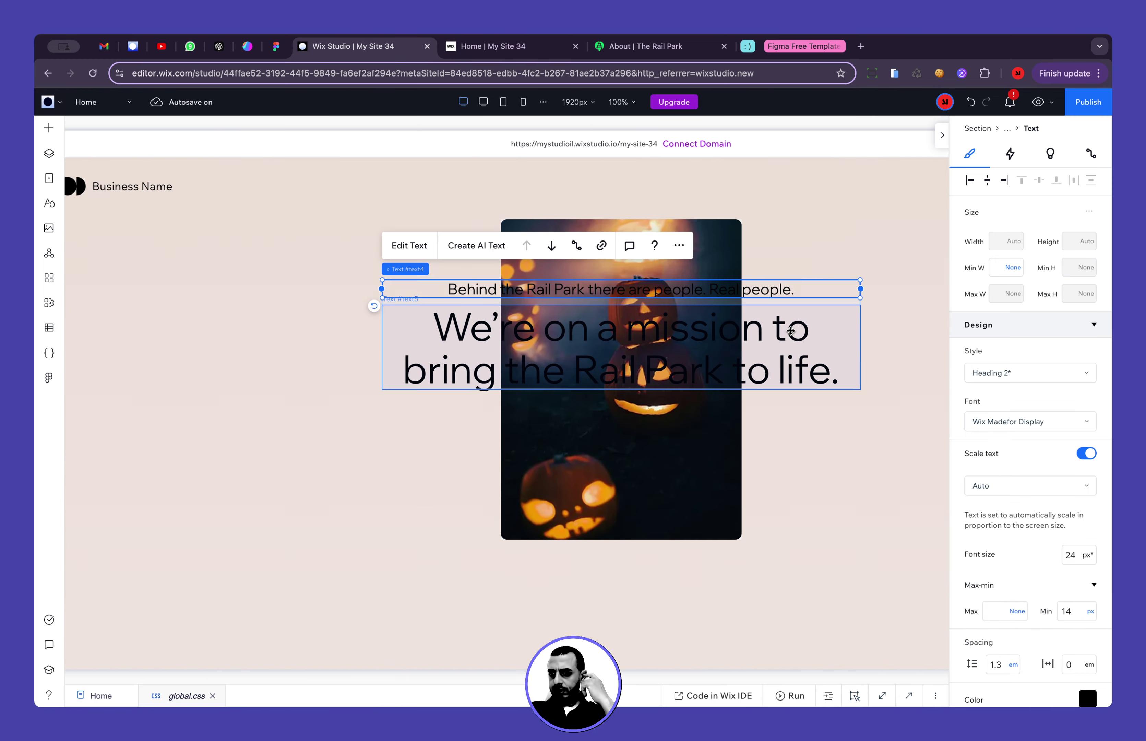
click(792, 330)
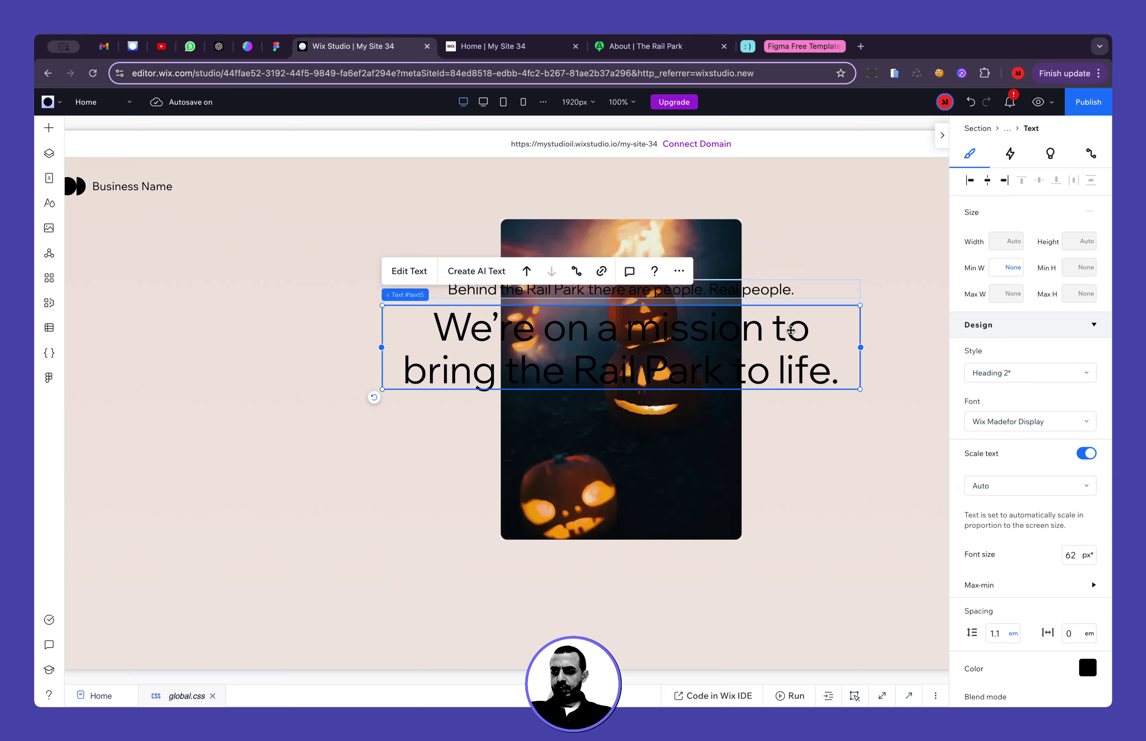
double_click(791, 332)
key(ctrl+c)
scroll(783, 206, down, 10)
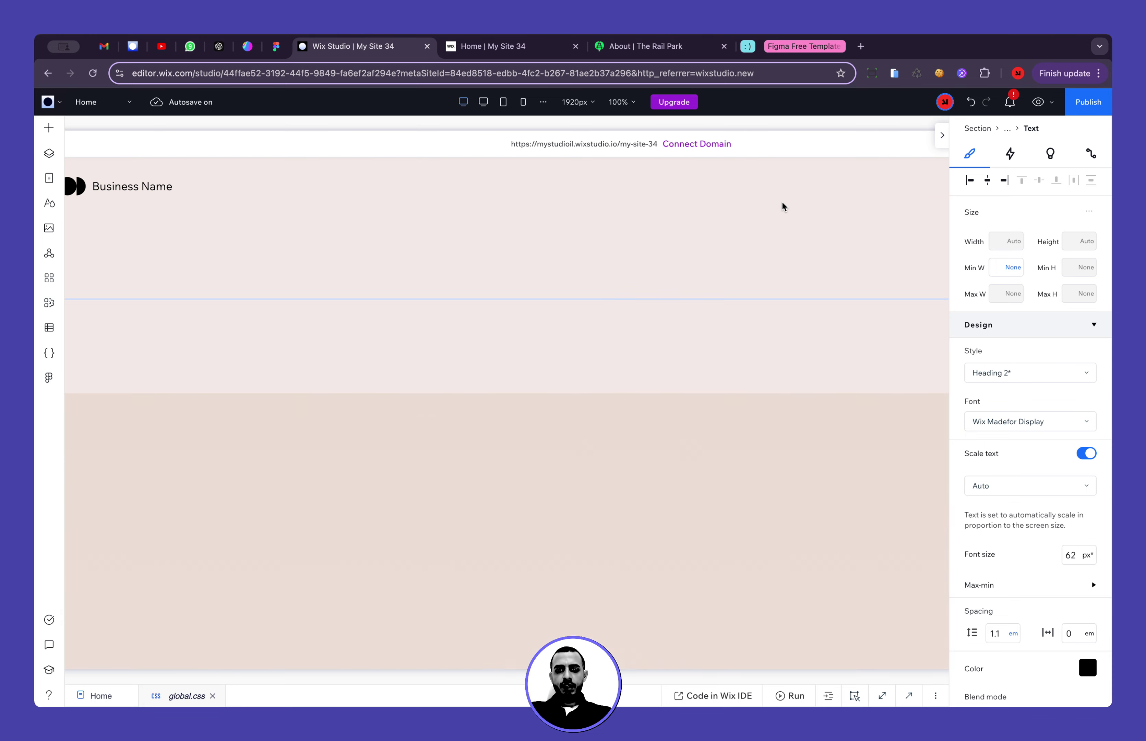
click(730, 467)
double_click(729, 466)
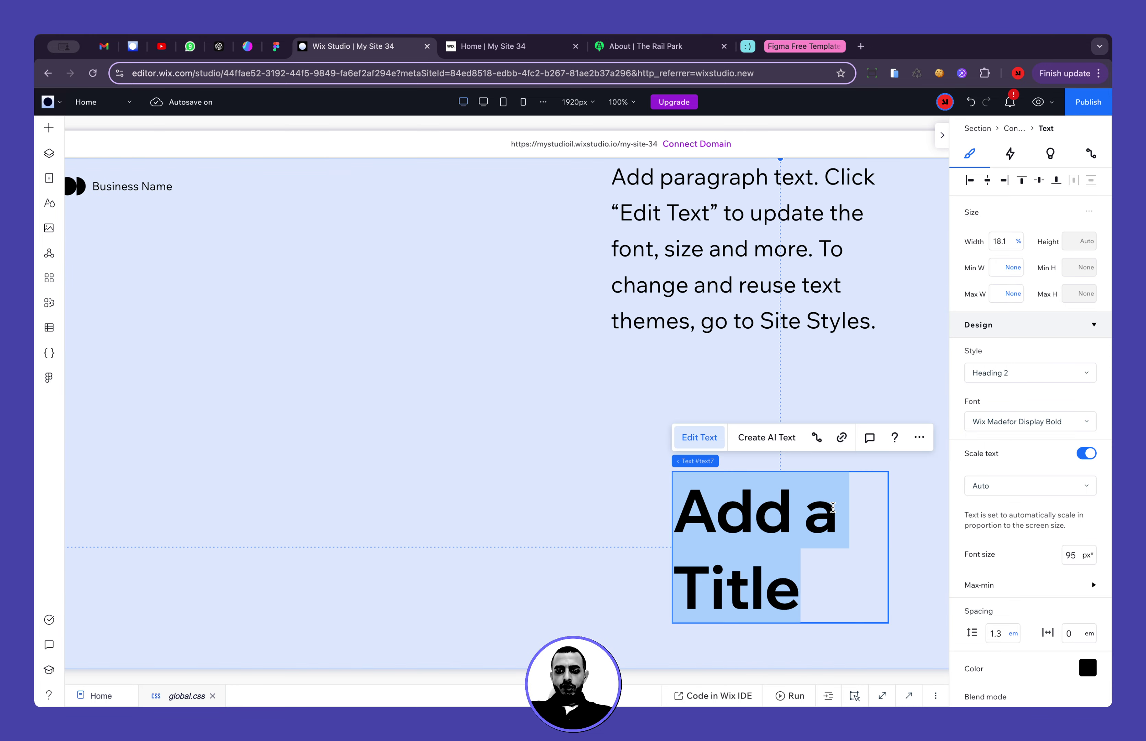
key(ctrl+v)
Set the whole title's font size to 62 px and center-align its text
key(ctrl+a)
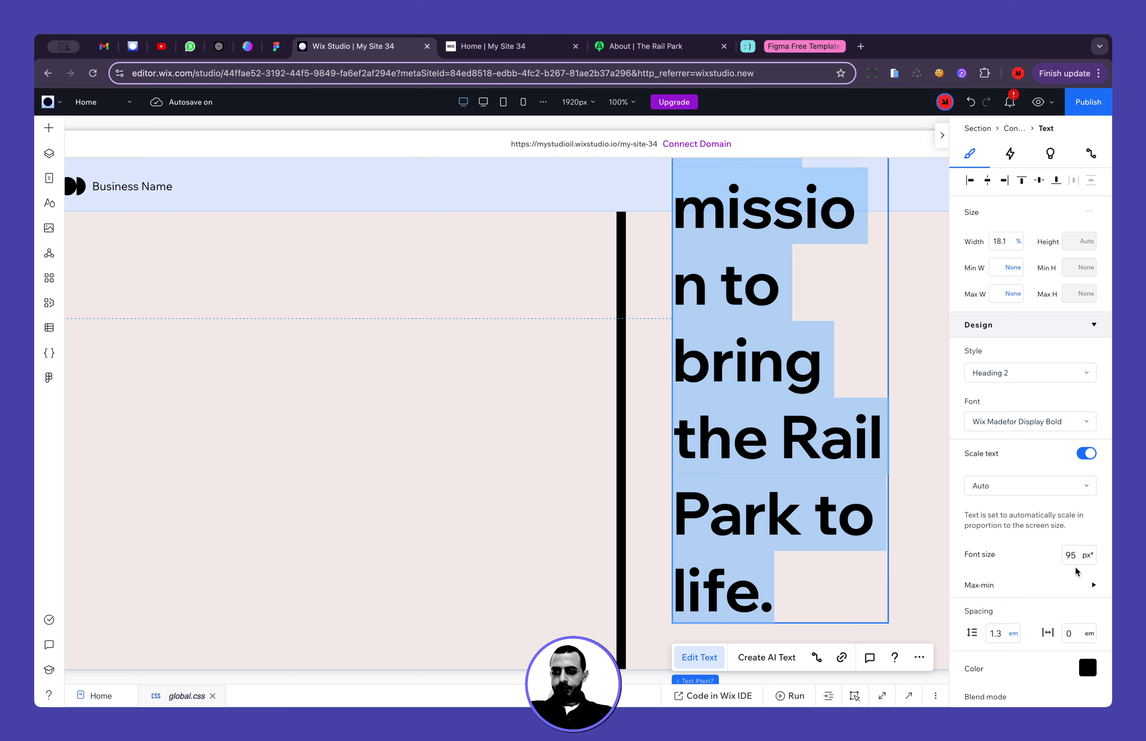
click(1076, 559)
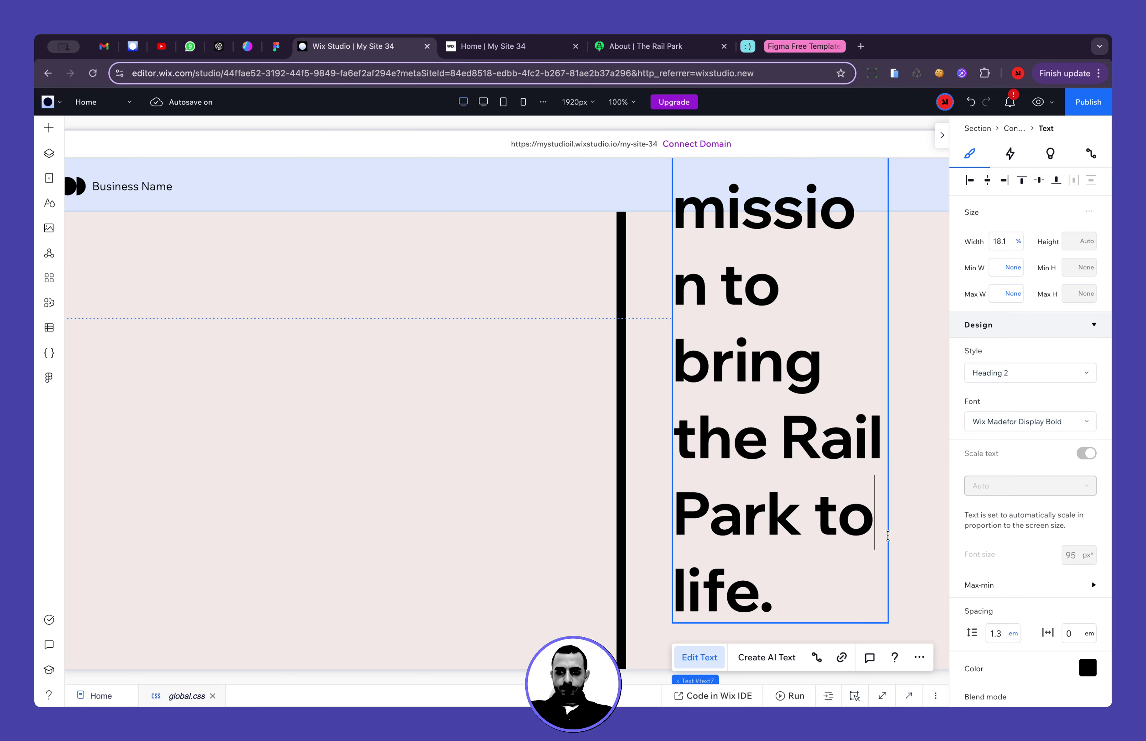
click(1074, 556)
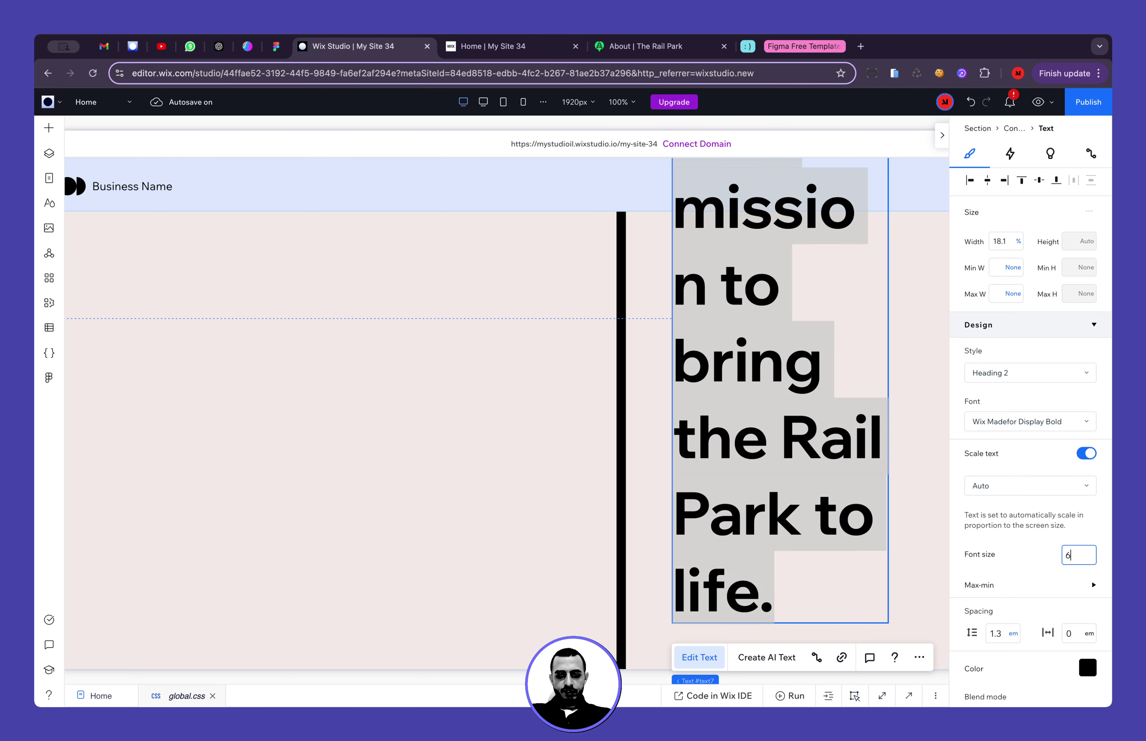
key(Return)
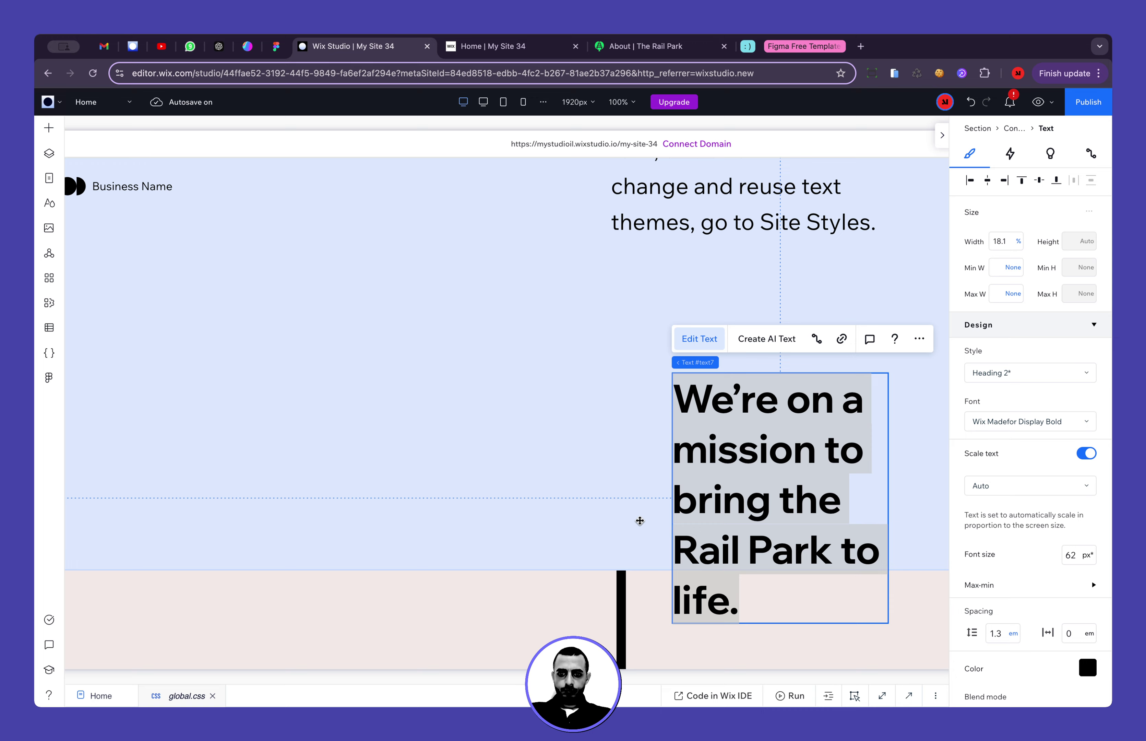
scroll(995, 544, down, 4)
click(996, 639)
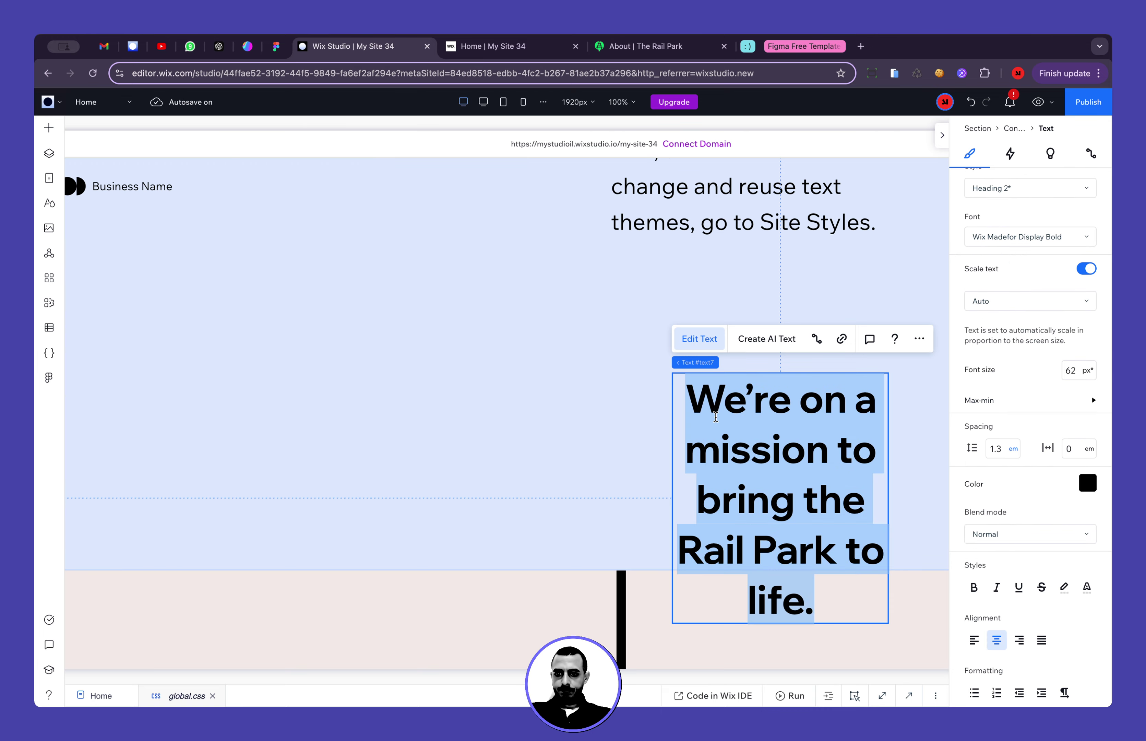
key(Escape)
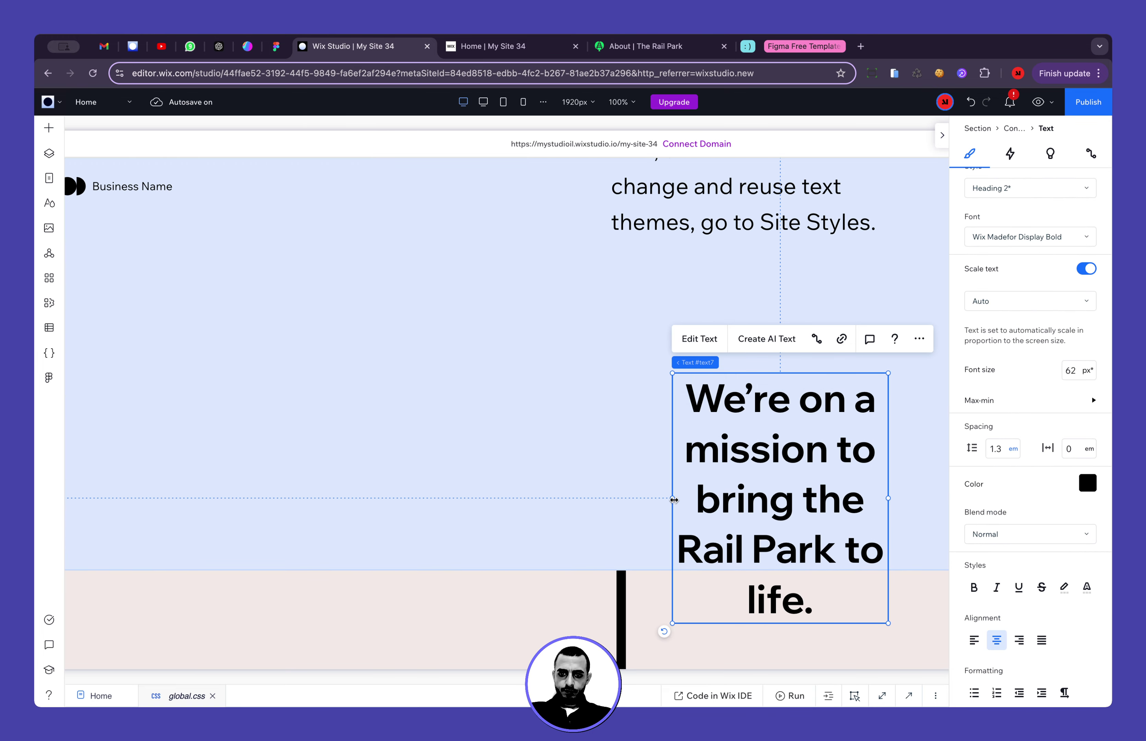
Widen the title until it fits on two lines and change its font to Wix Madefor Display
drag(674, 500, 345, 462)
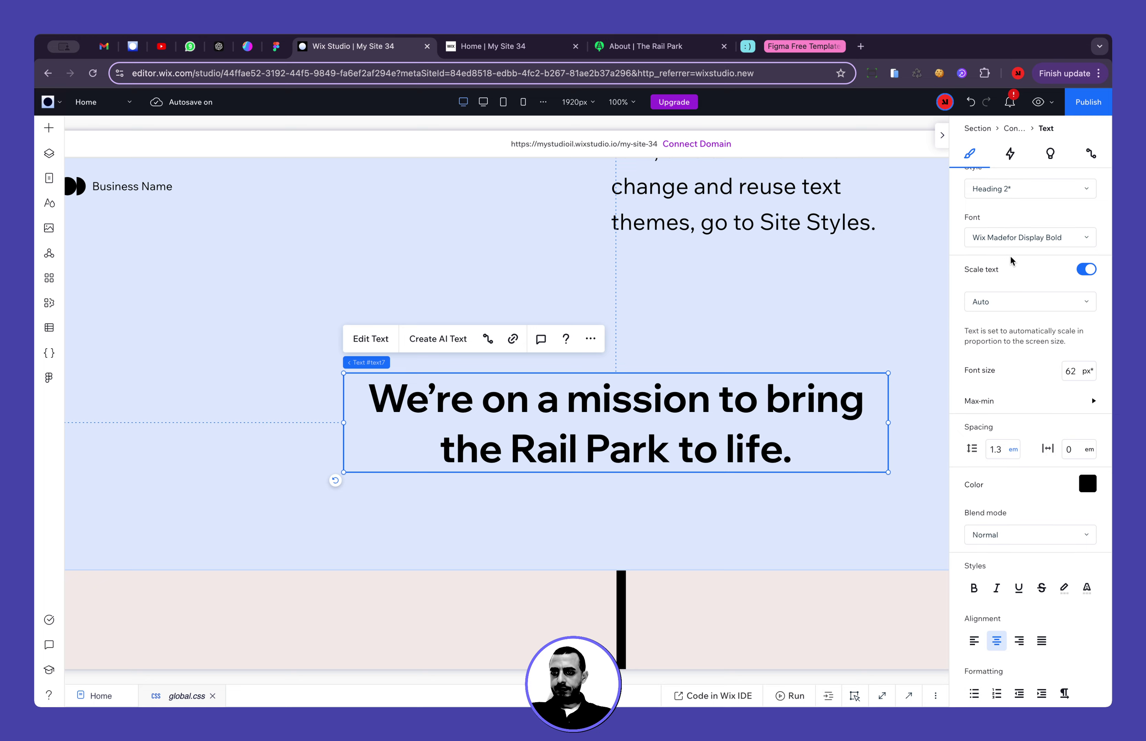
click(1029, 325)
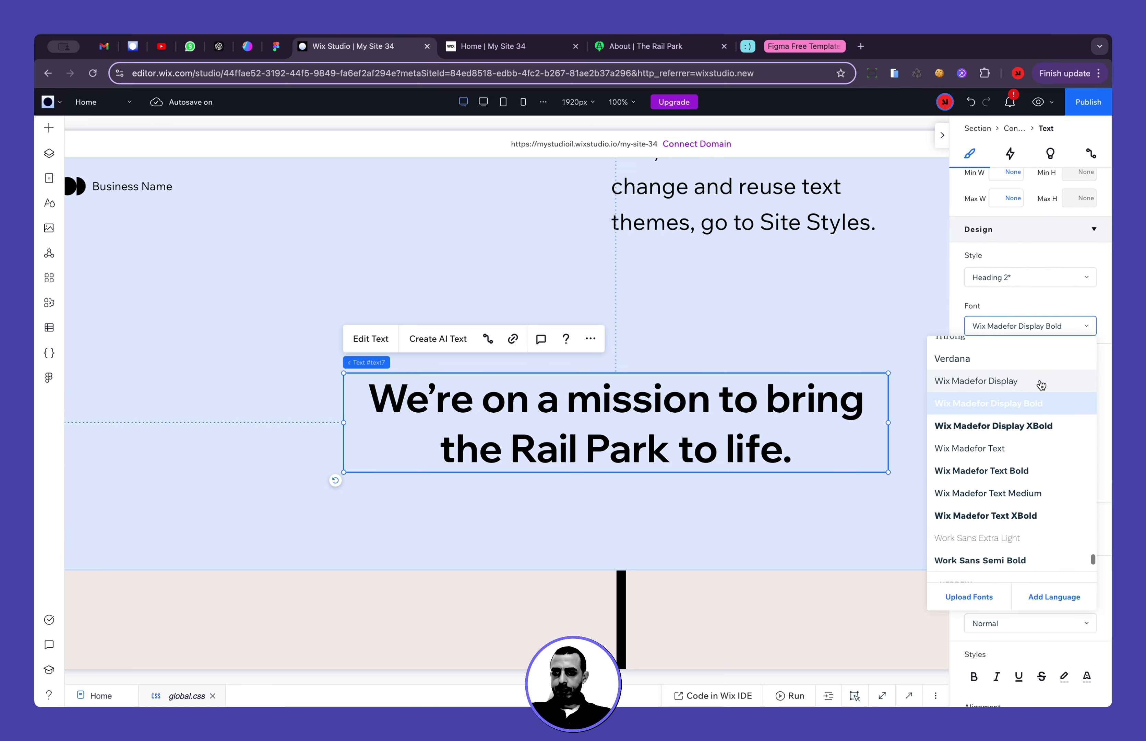
click(1040, 382)
Move the paragraph directly above the title and combine both texts into a vertical stack
drag(760, 214, 635, 331)
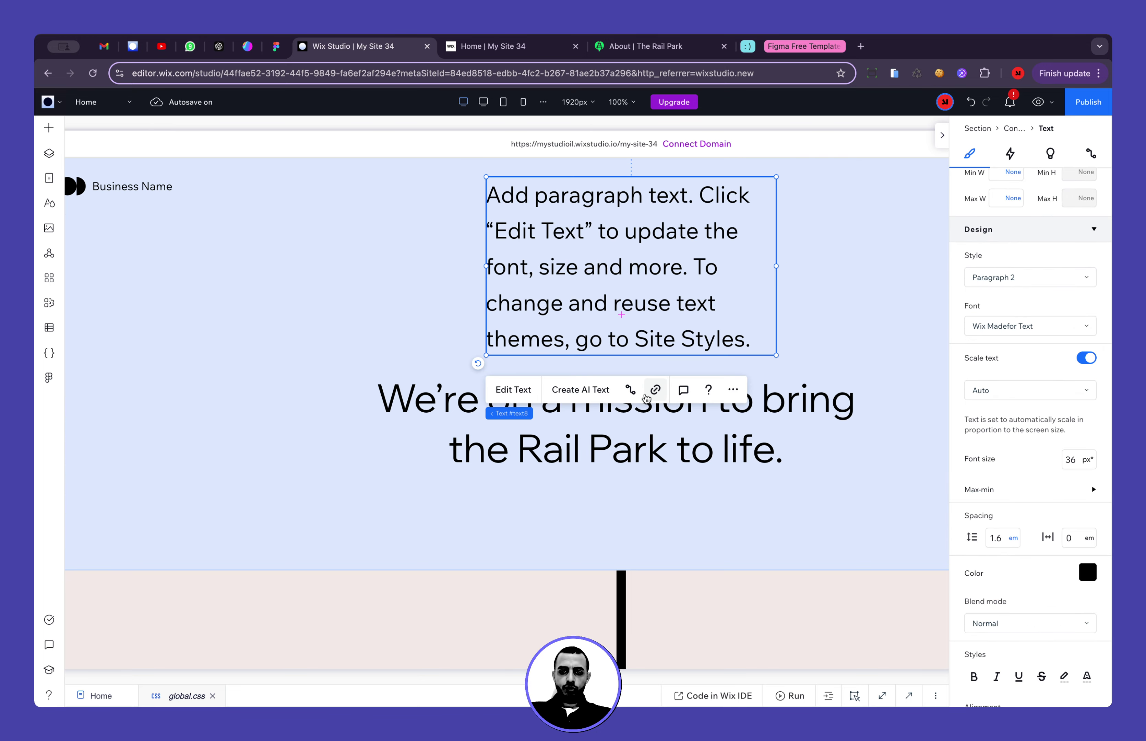
shift+click(667, 441)
scroll(671, 482, down, 8)
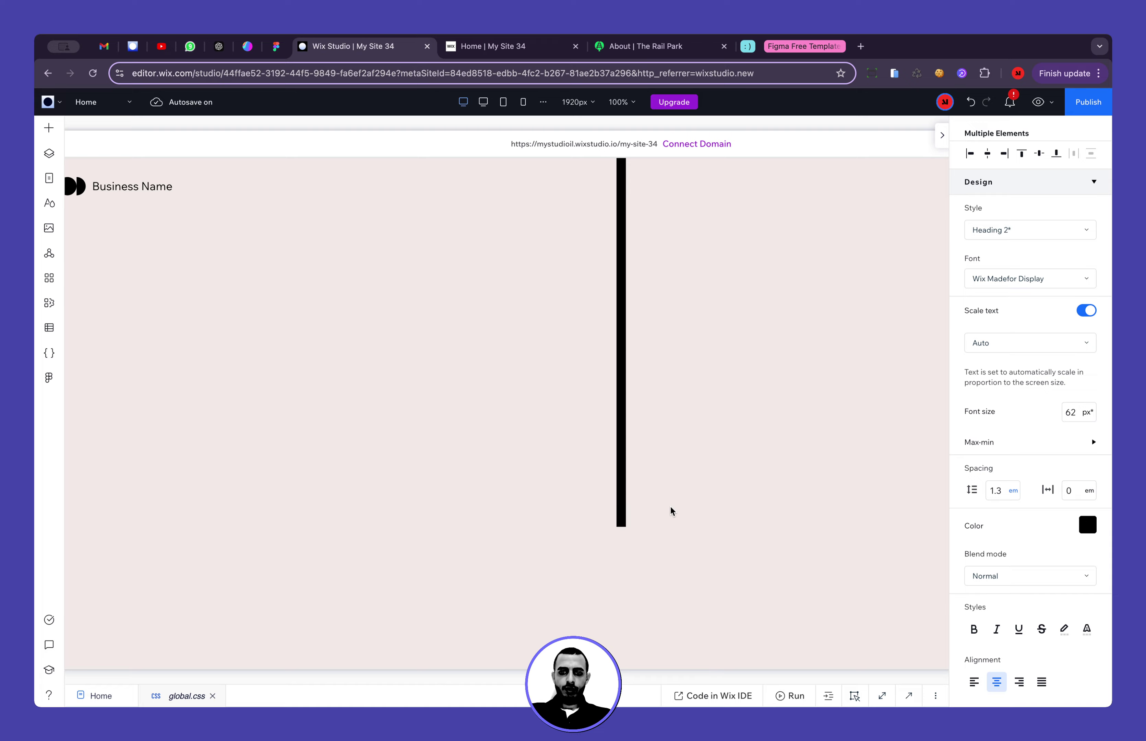
scroll(671, 510, up, 8)
click(361, 504)
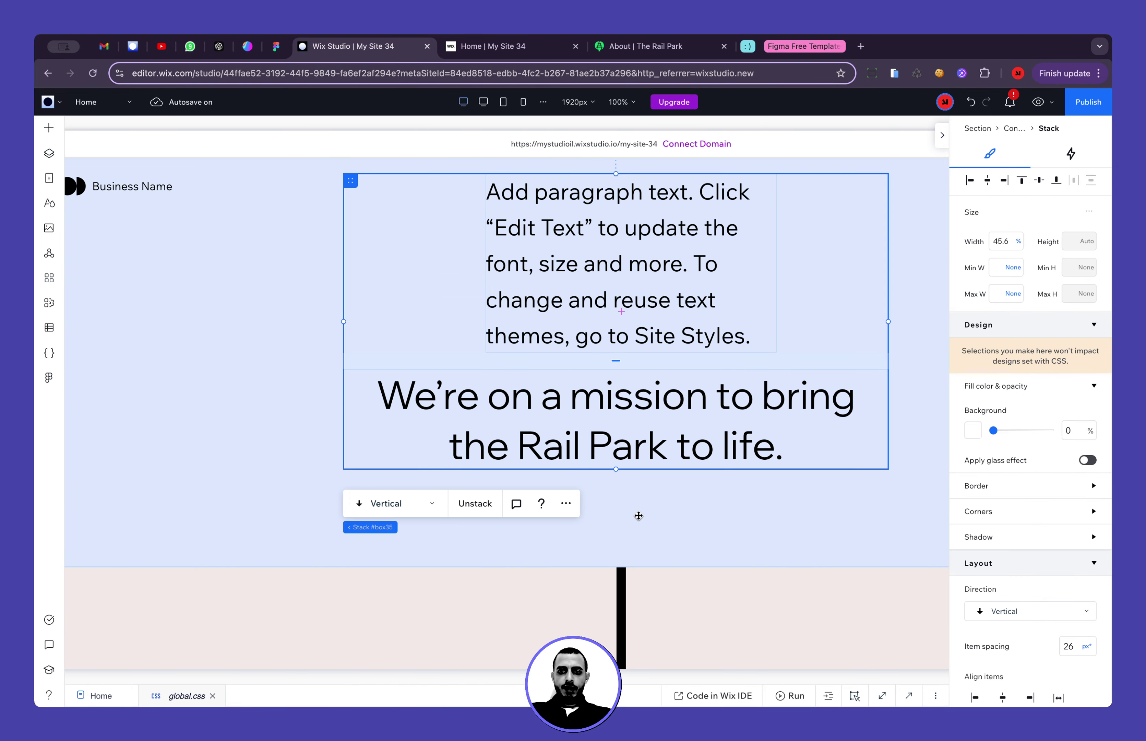
Replace the stacked paragraph with “Behind the Rail Park there are people. Real people.” copied from the section below, and center-align it
click(647, 535)
scroll(647, 535, down, 8)
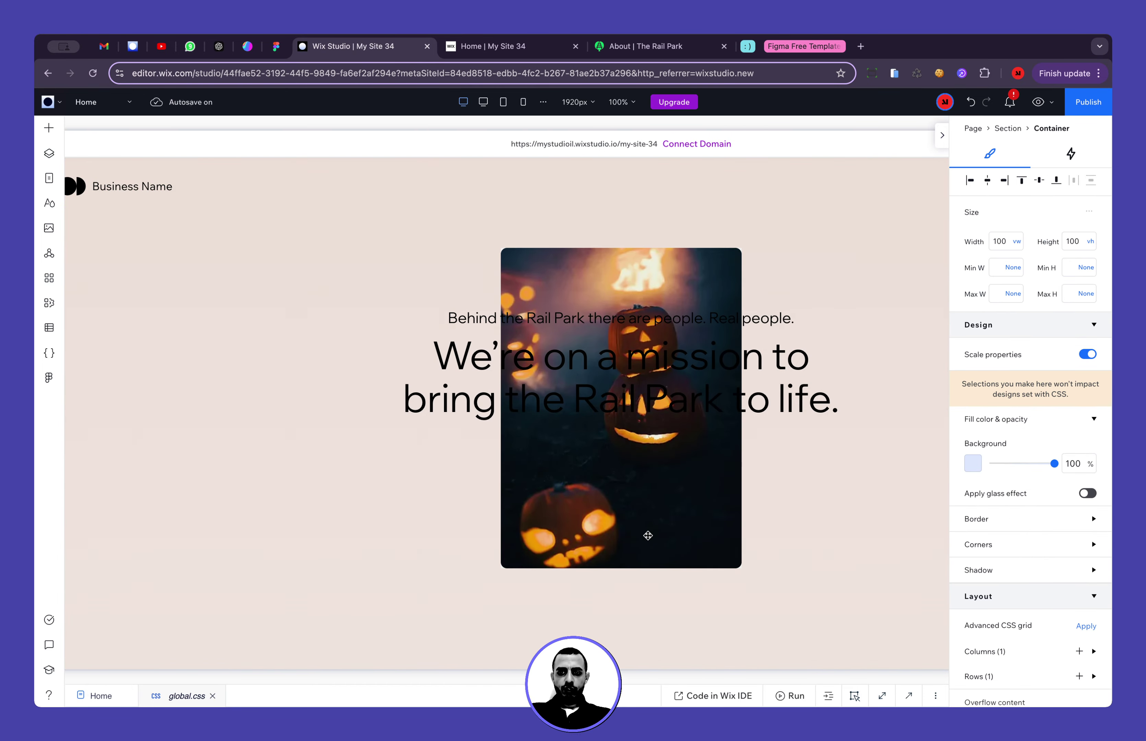
click(786, 316)
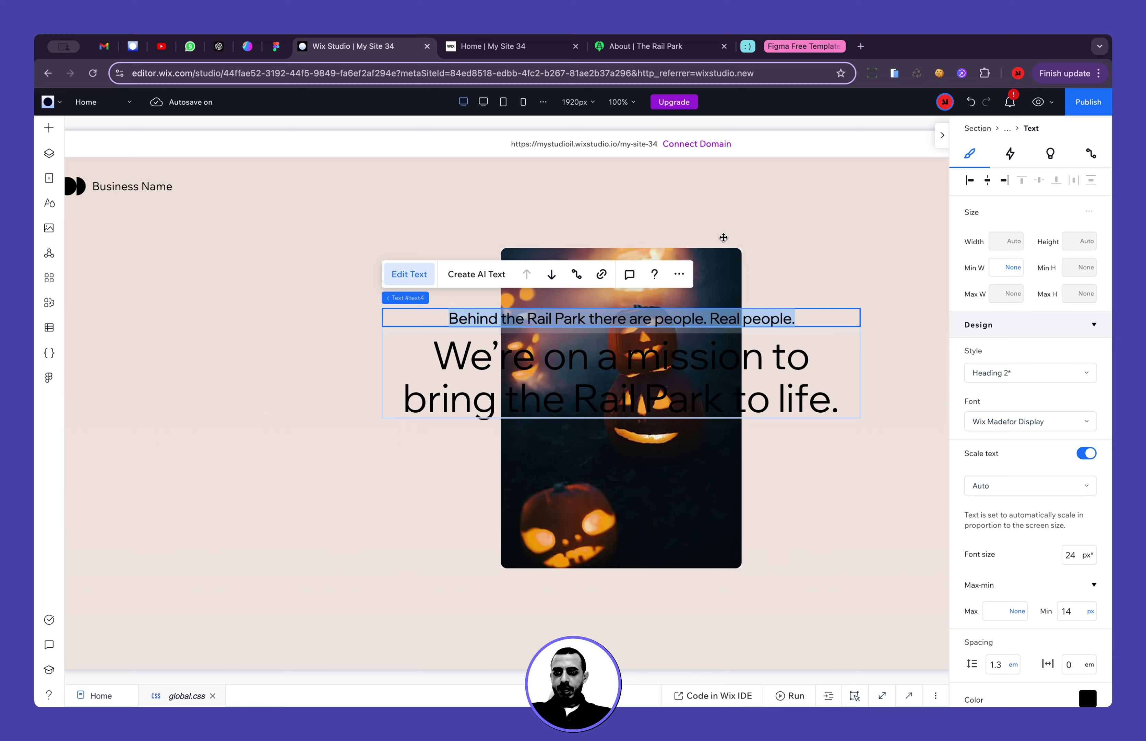
scroll(723, 237, up, 8)
click(671, 275)
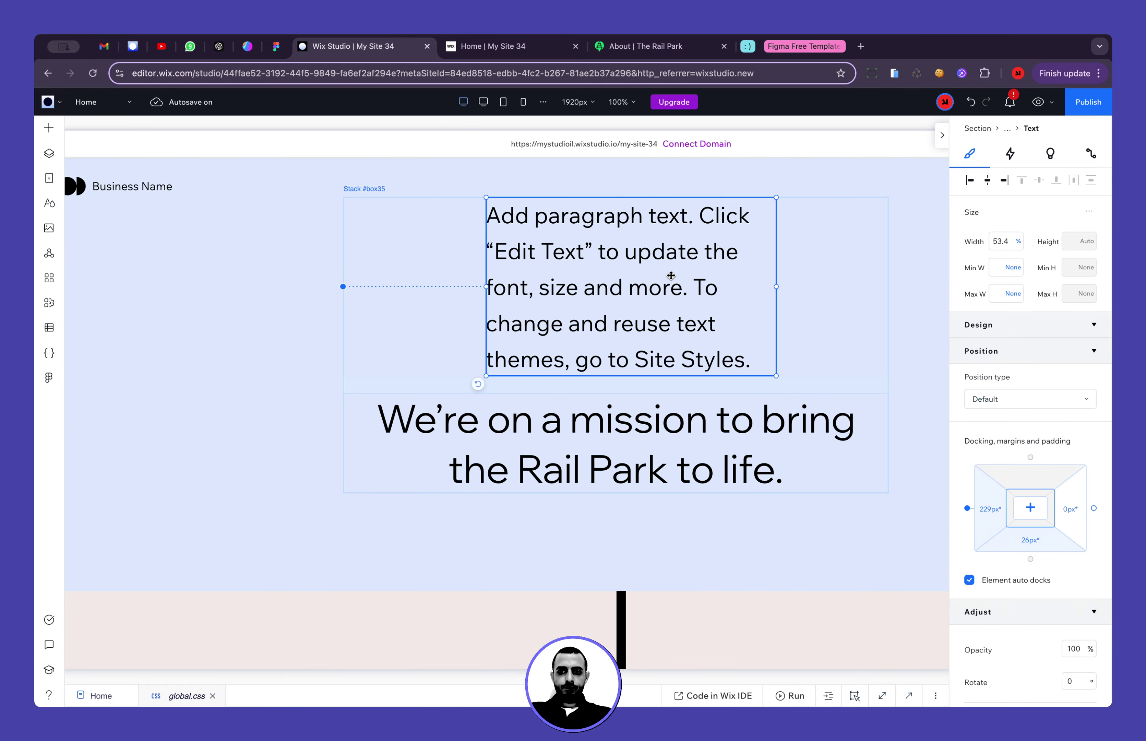
key(ctrl+v)
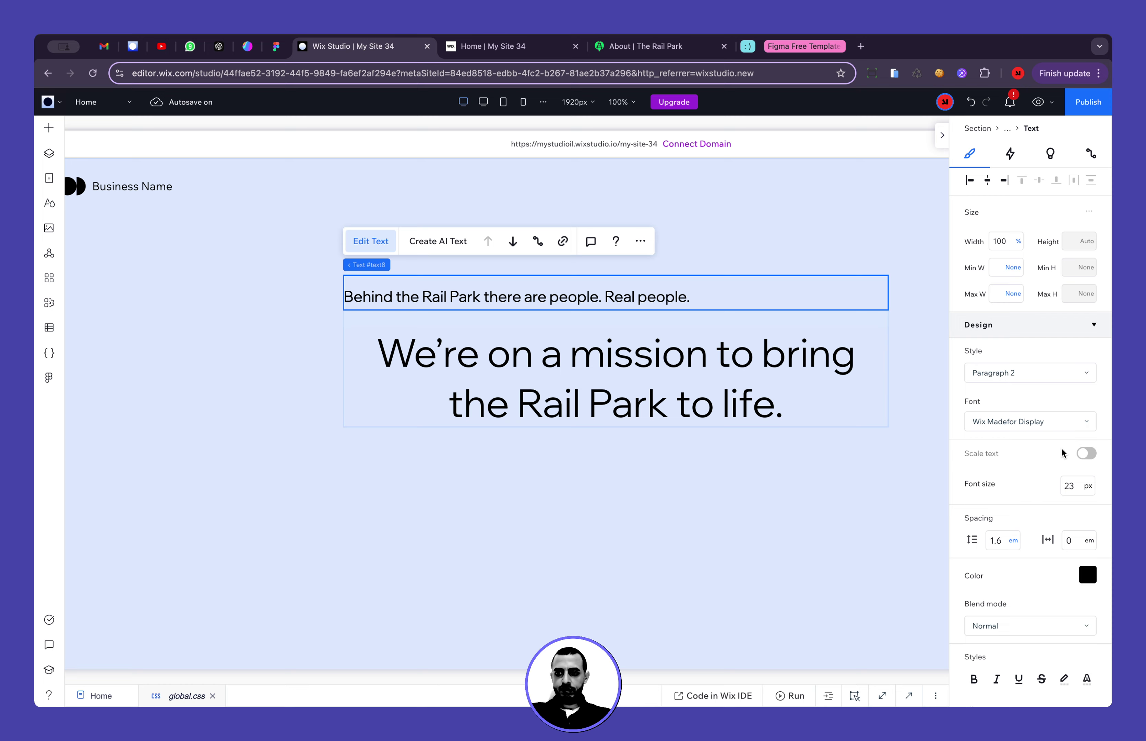
scroll(1064, 453, down, 5)
click(996, 488)
Set the stacked title's line spacing to 1.1 em
click(821, 391)
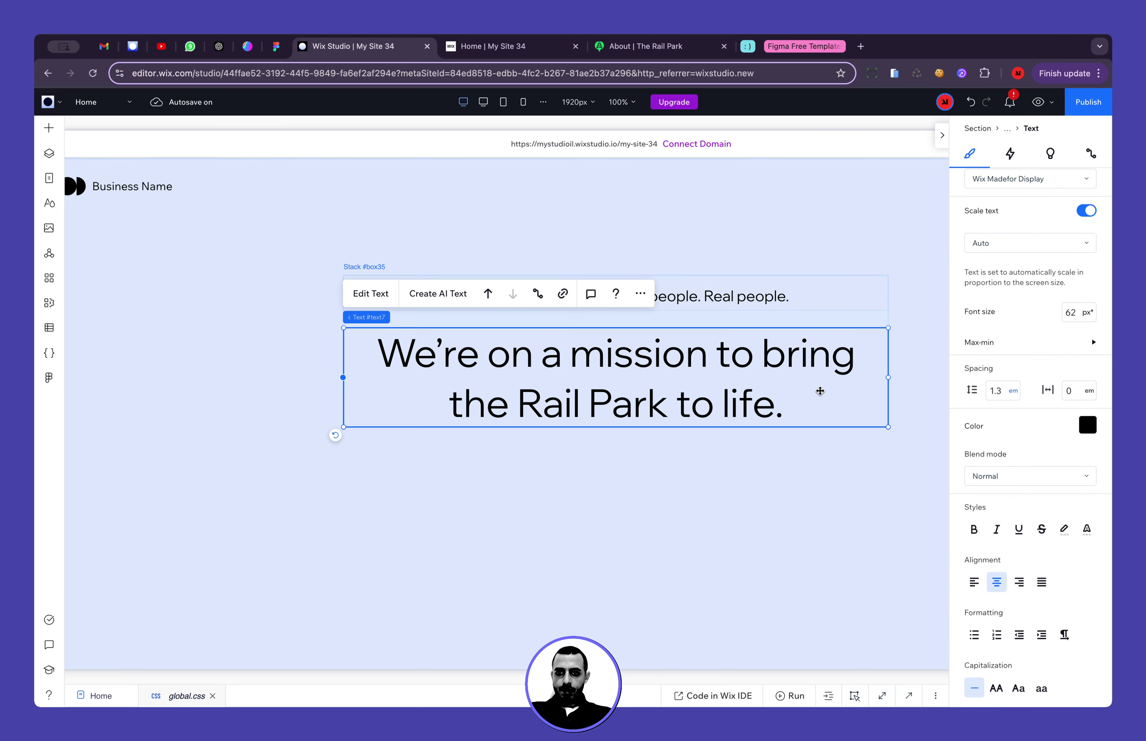
click(995, 391)
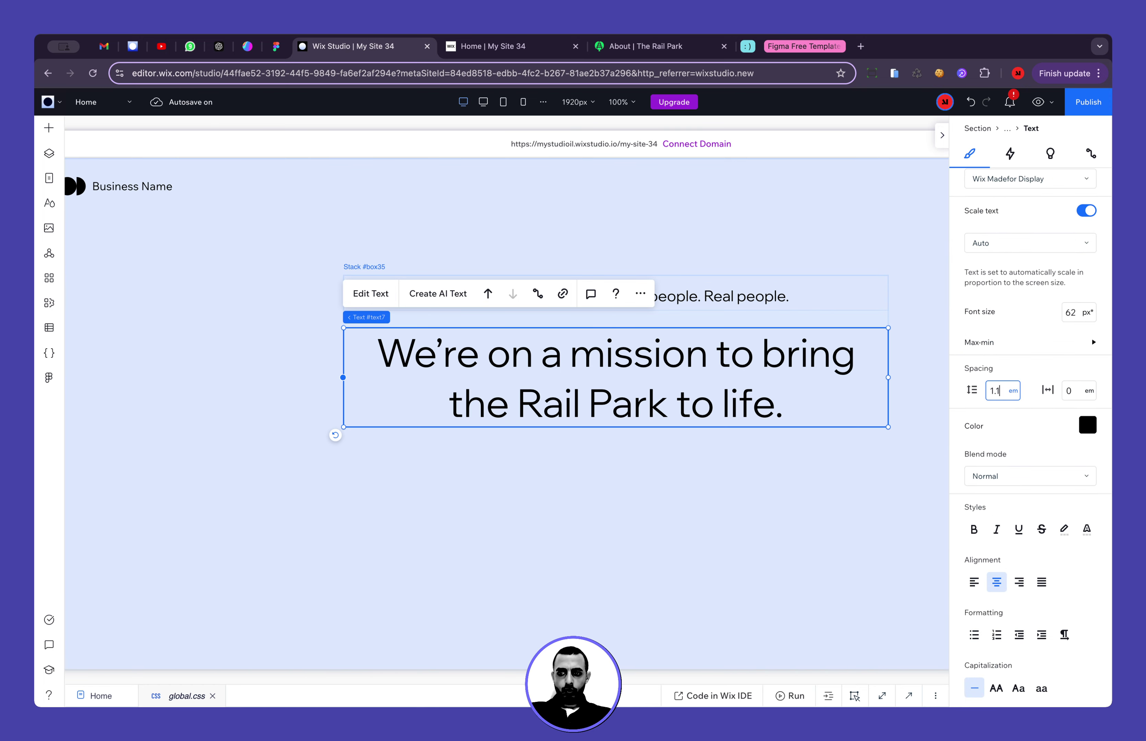
key(Return)
Set the item spacing between the paragraph and the title in the stack to 10 px
click(800, 318)
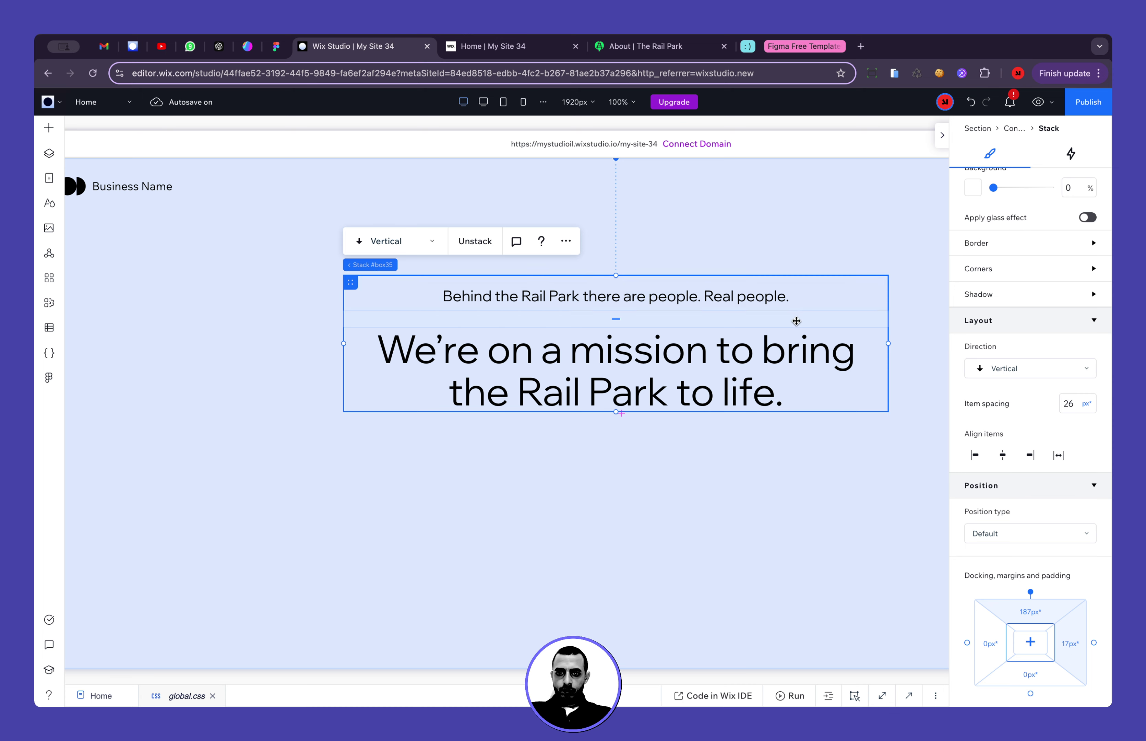
mouse_move(621, 321)
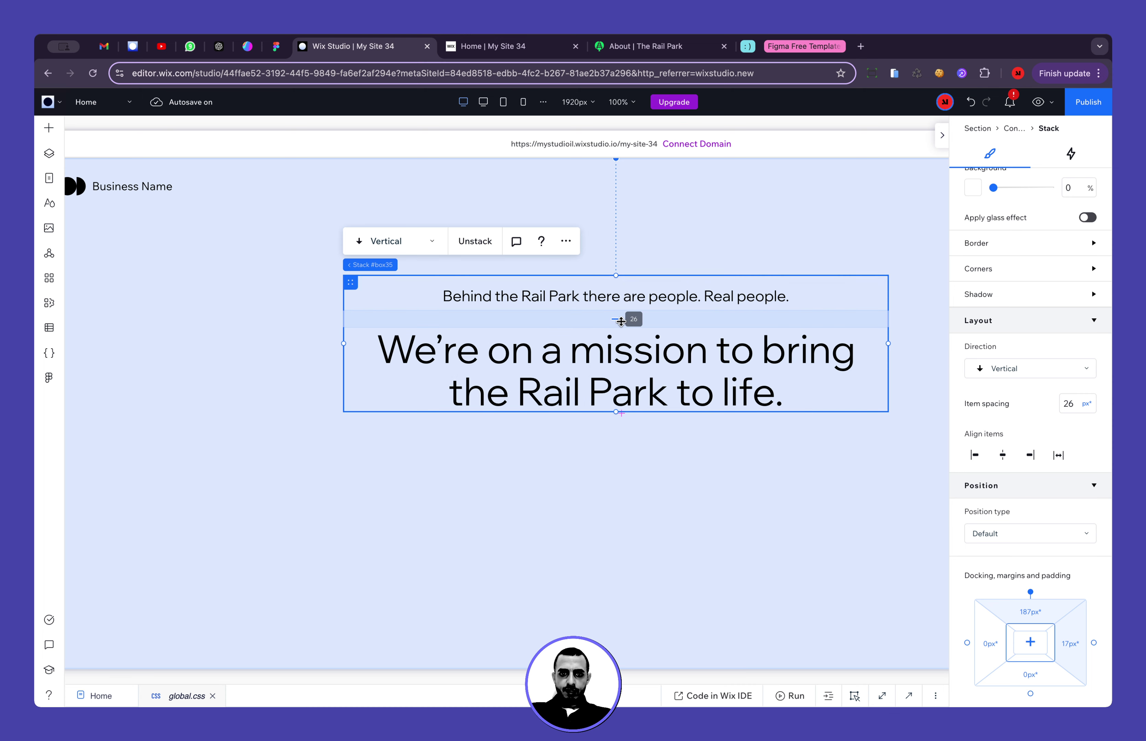
drag(622, 321, 622, 321)
click(634, 319)
text(10)
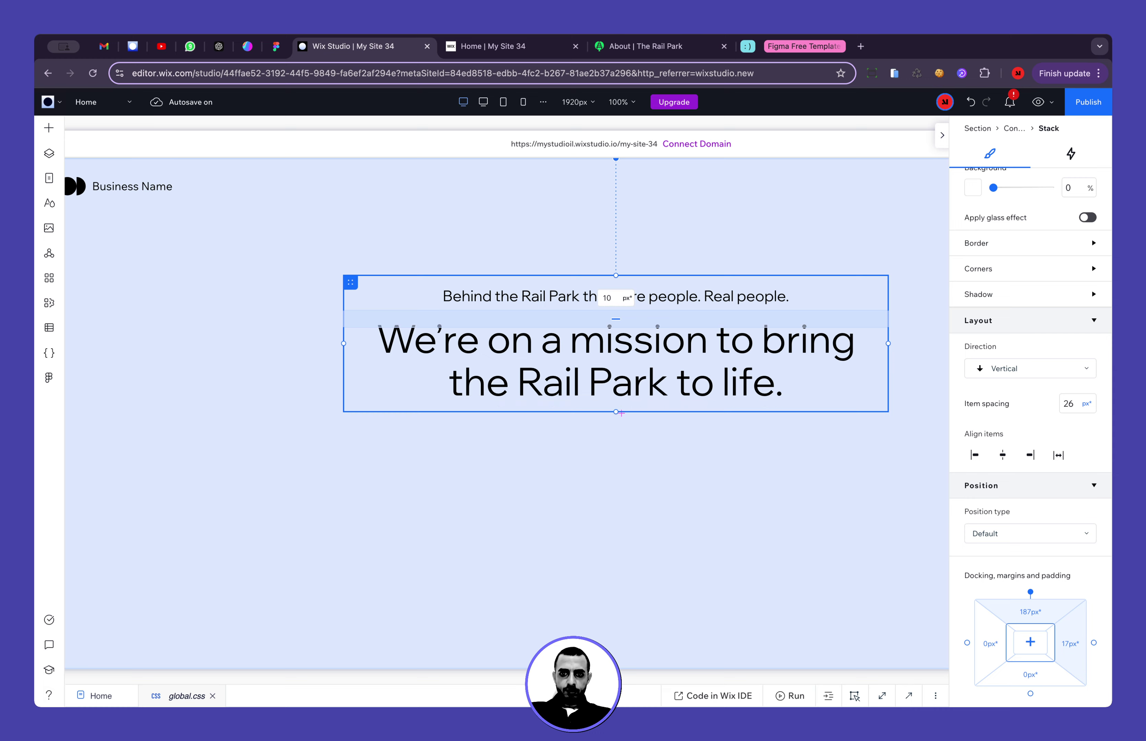
Lower the light blue container's background opacity to 22%
click(742, 433)
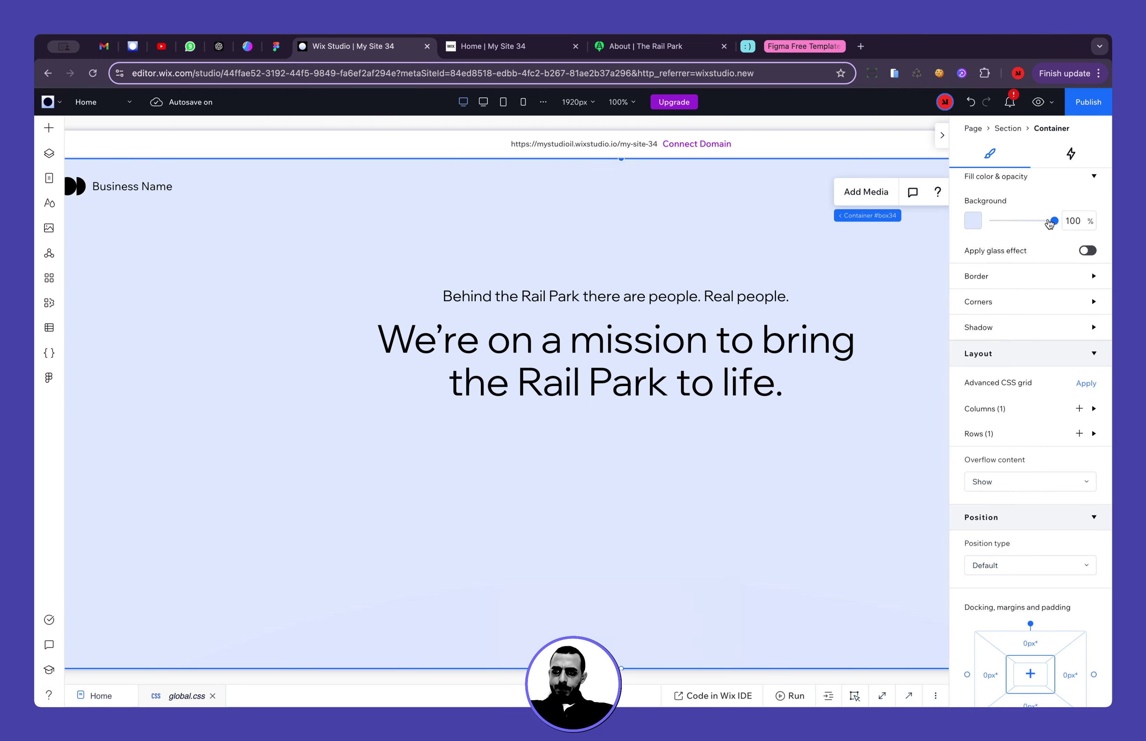
drag(1050, 223, 1004, 223)
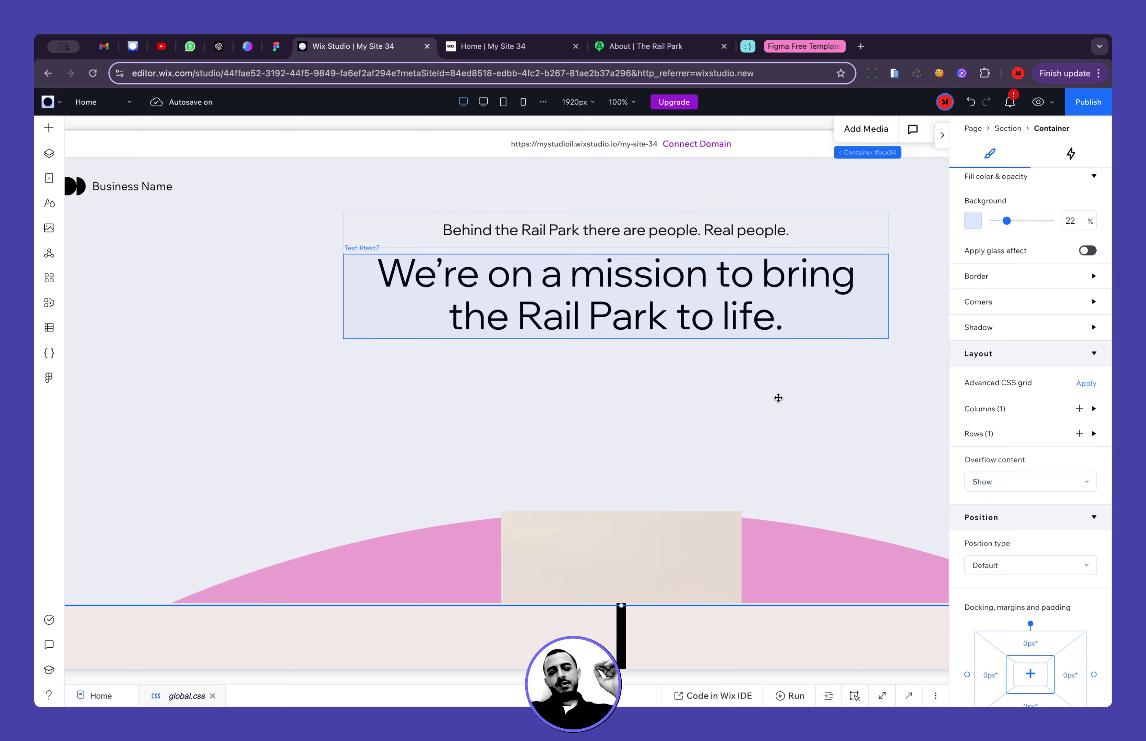
Align the text stack to the bottom of its container and compare its placement with the published page
click(754, 314)
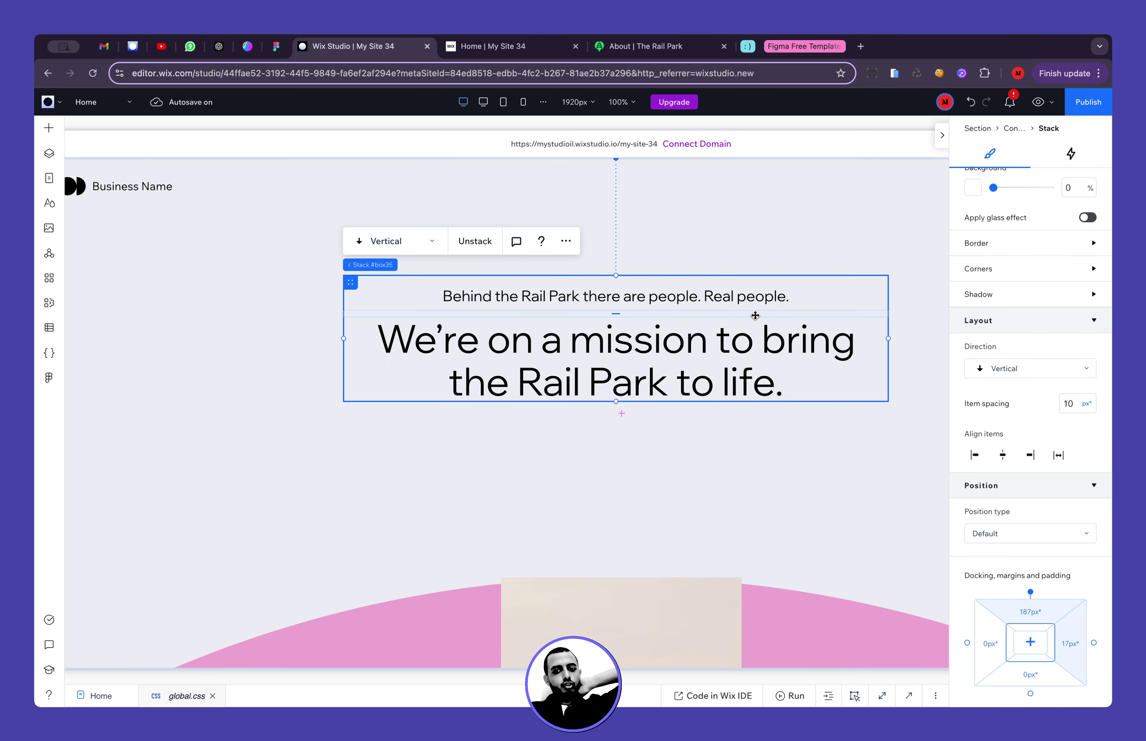
scroll(754, 316, right, 2)
click(520, 47)
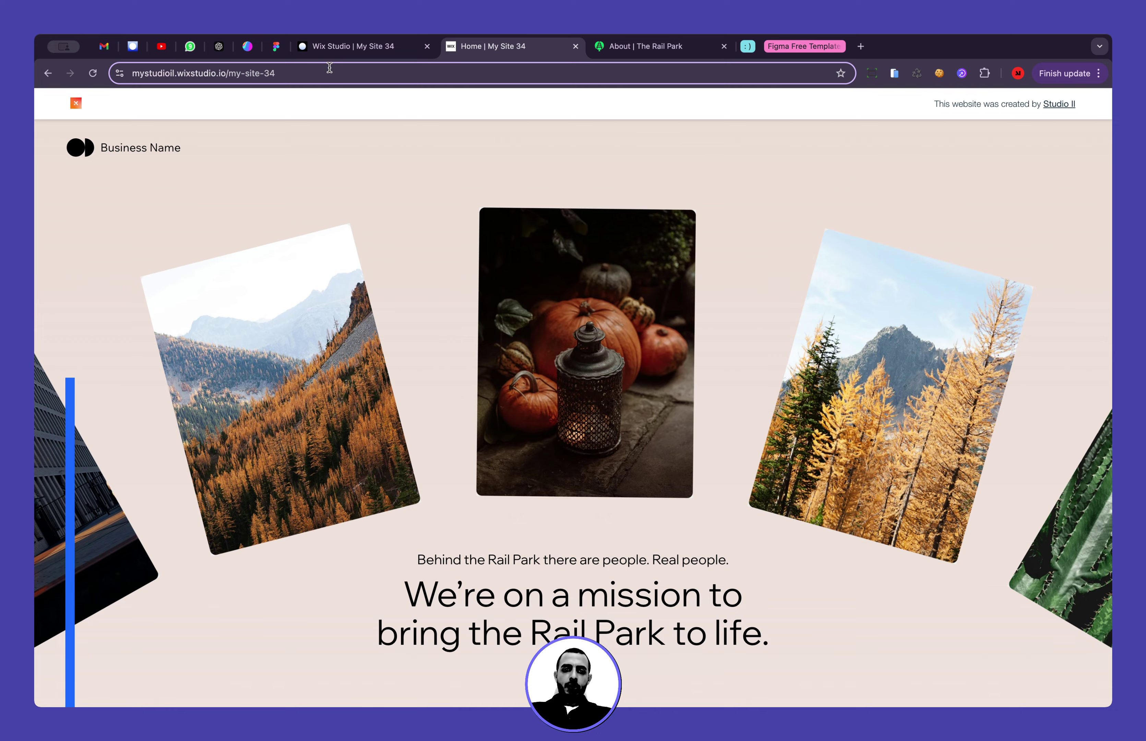
click(332, 47)
scroll(1036, 188, up, 5)
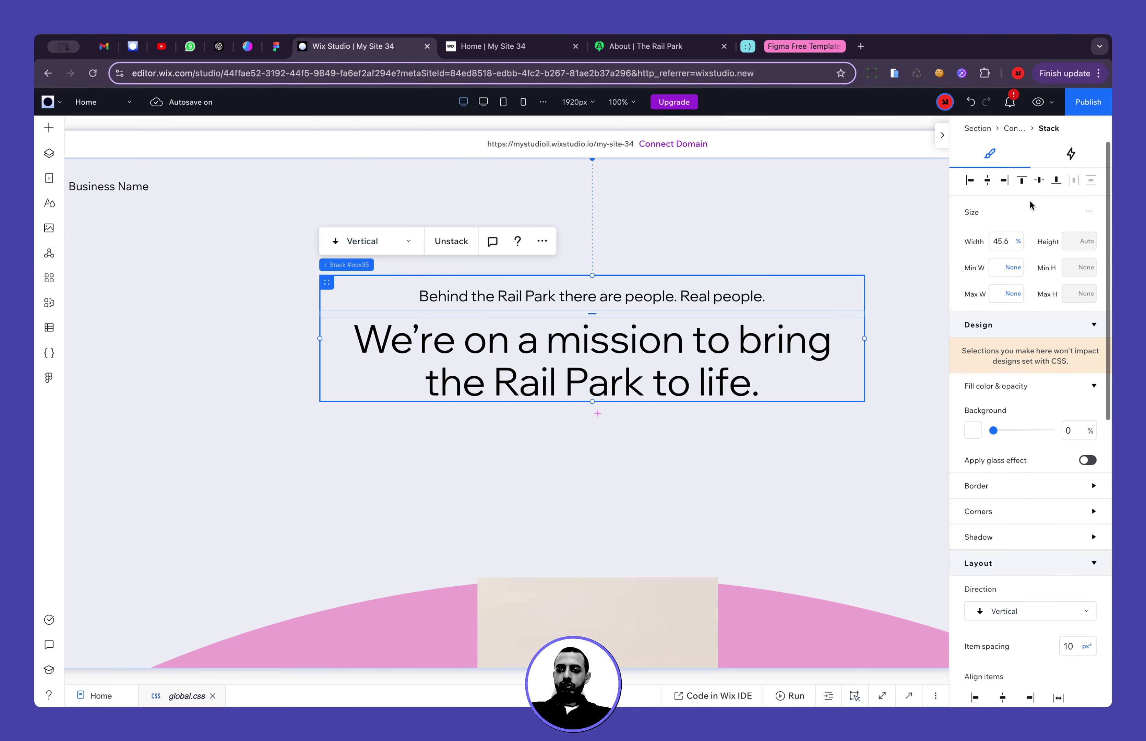
click(1056, 183)
scroll(818, 332, down, 3)
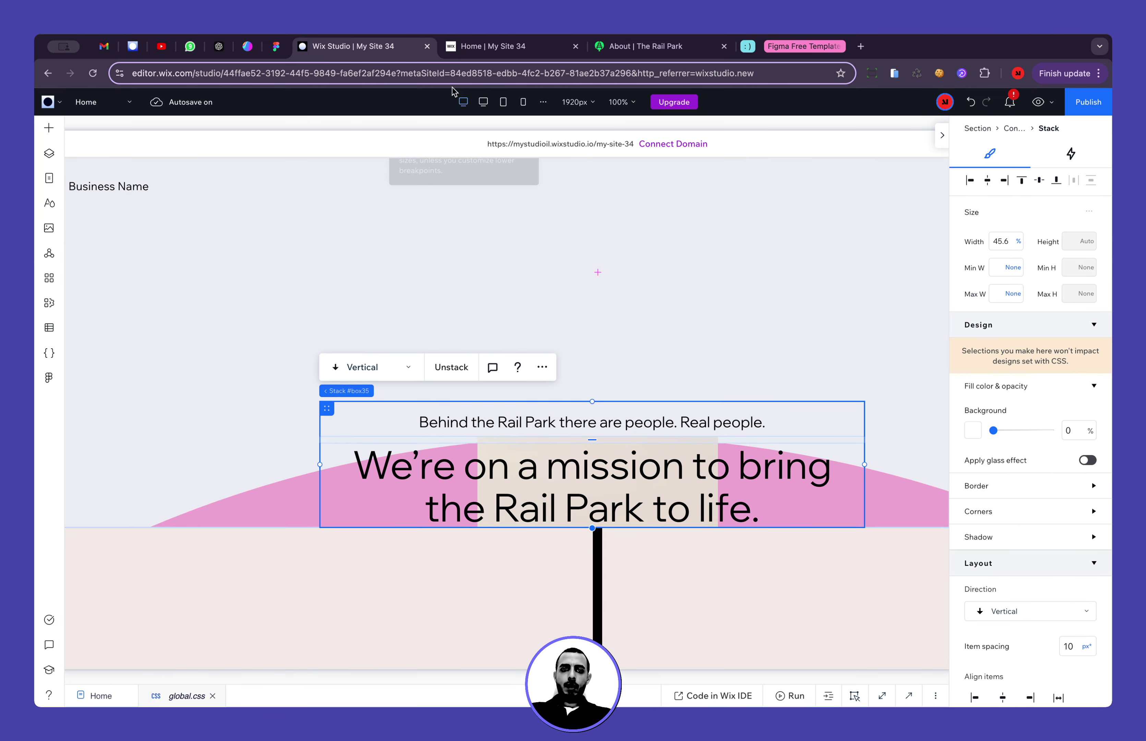
click(496, 46)
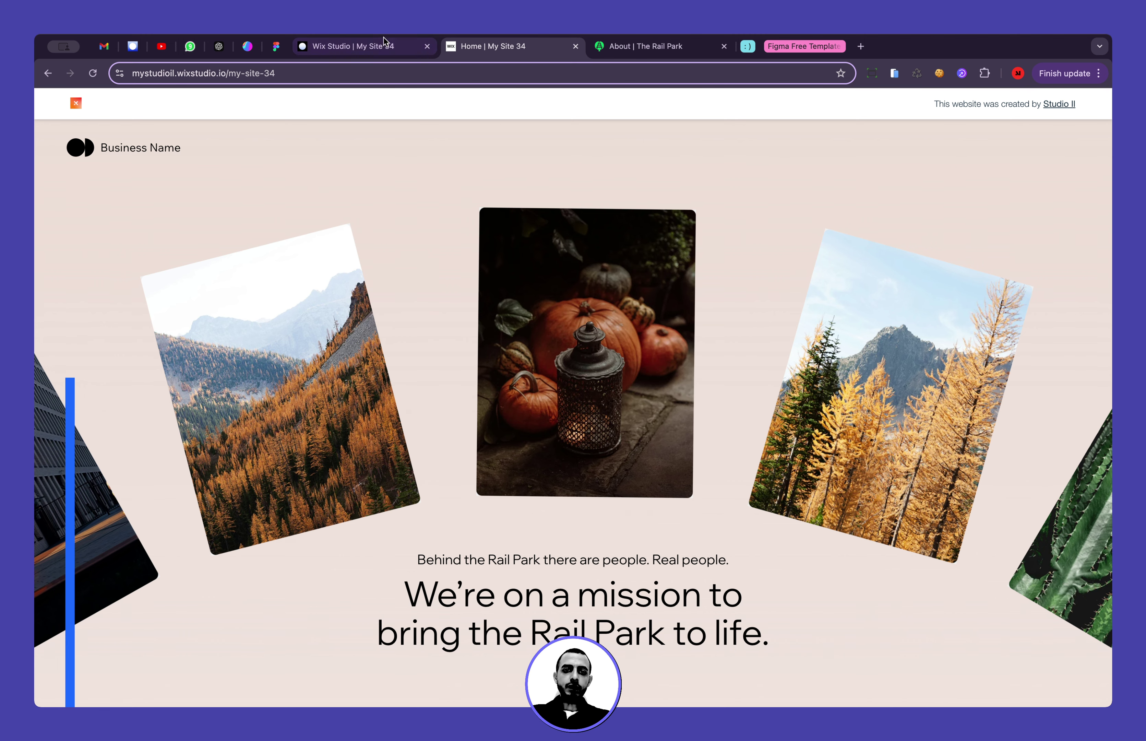
click(347, 46)
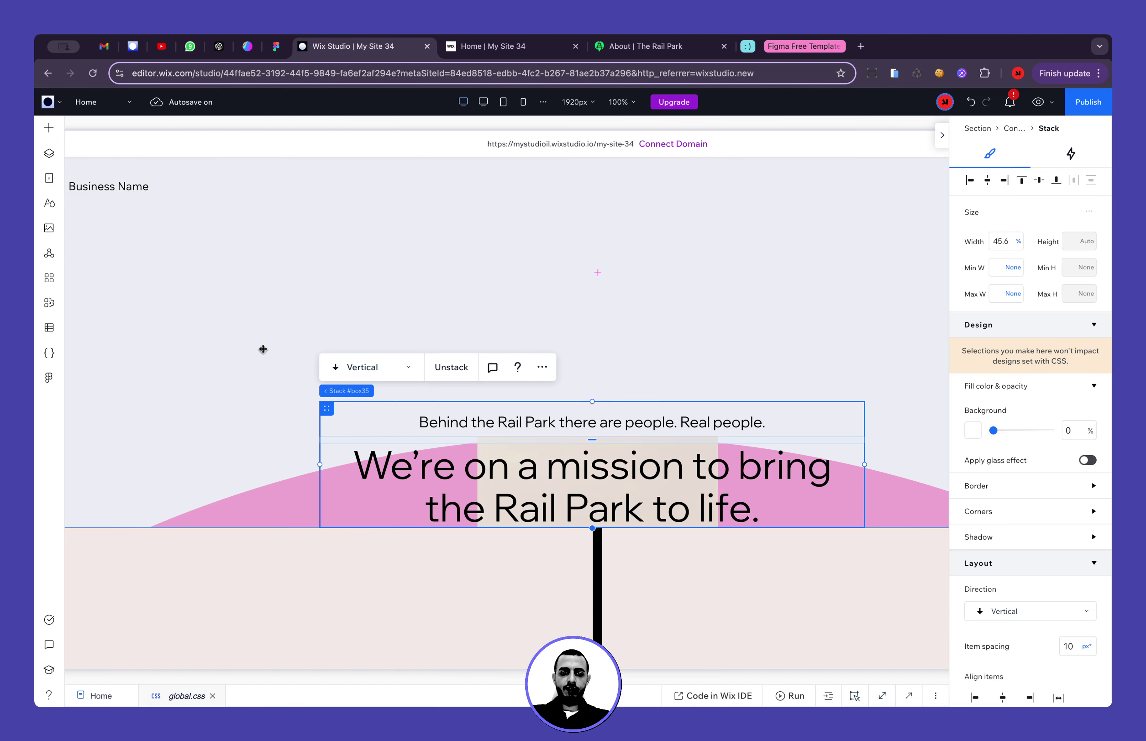
Check the top padding of the Circle Wrapper (Sticky) in the first section
scroll(263, 349, up, 3)
click(49, 153)
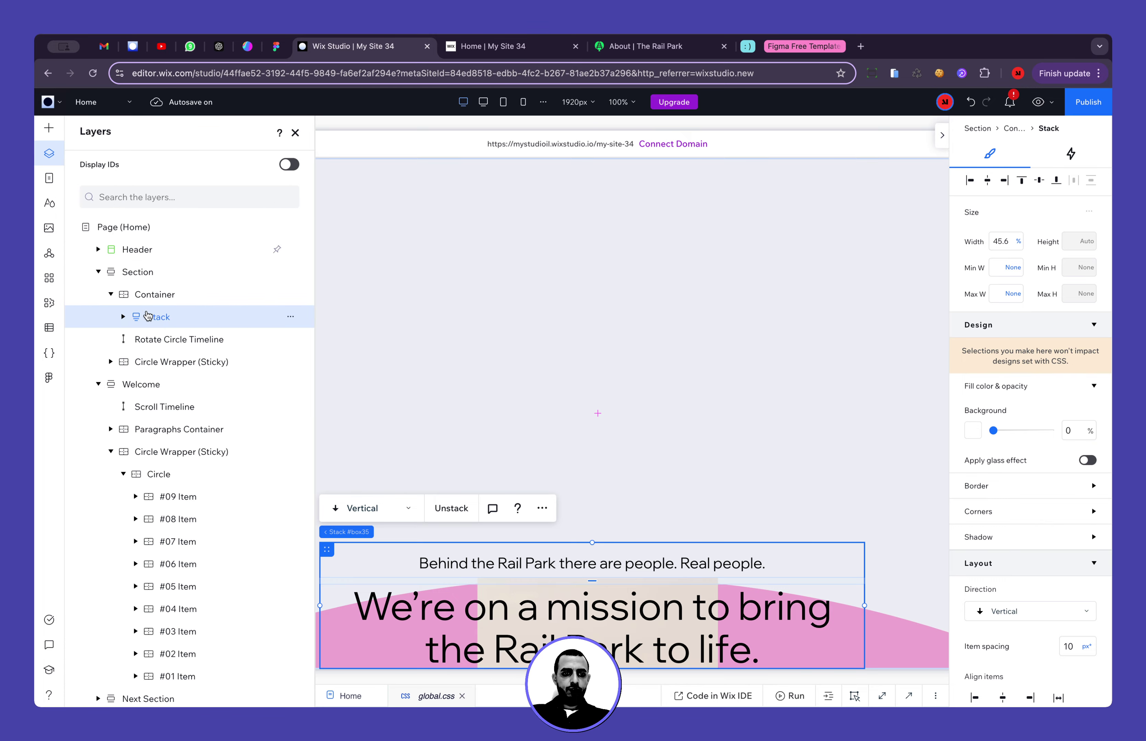
click(110, 294)
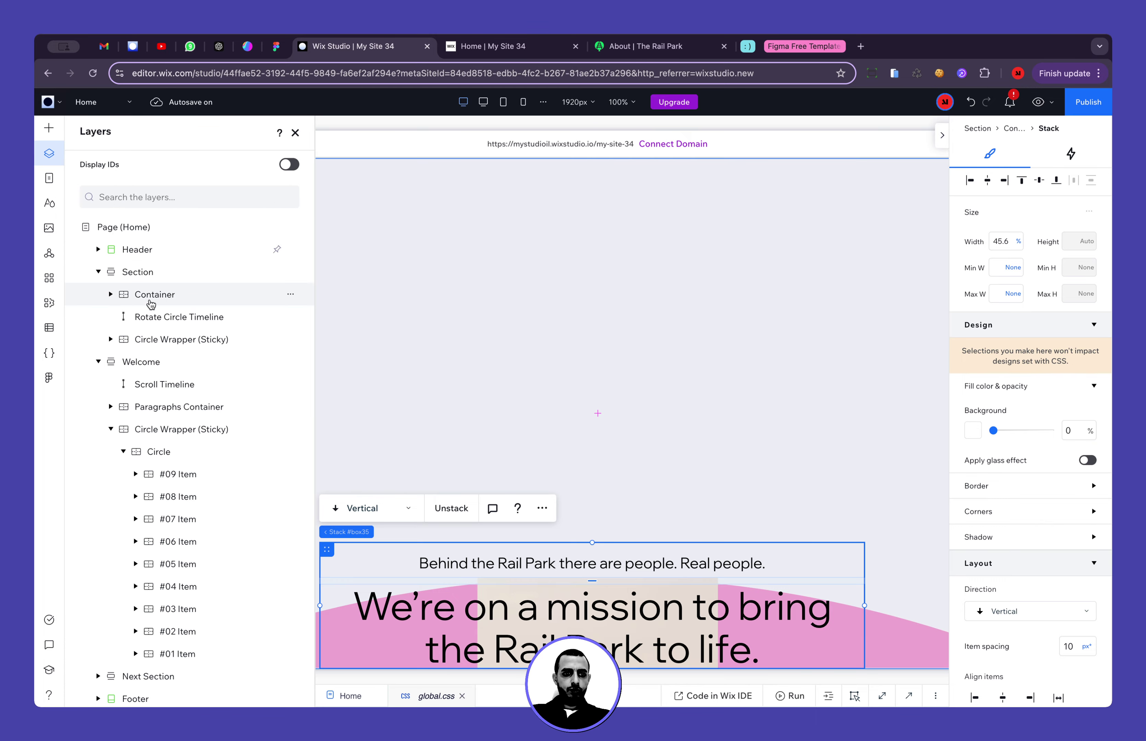
click(143, 345)
scroll(1026, 514, down, 10)
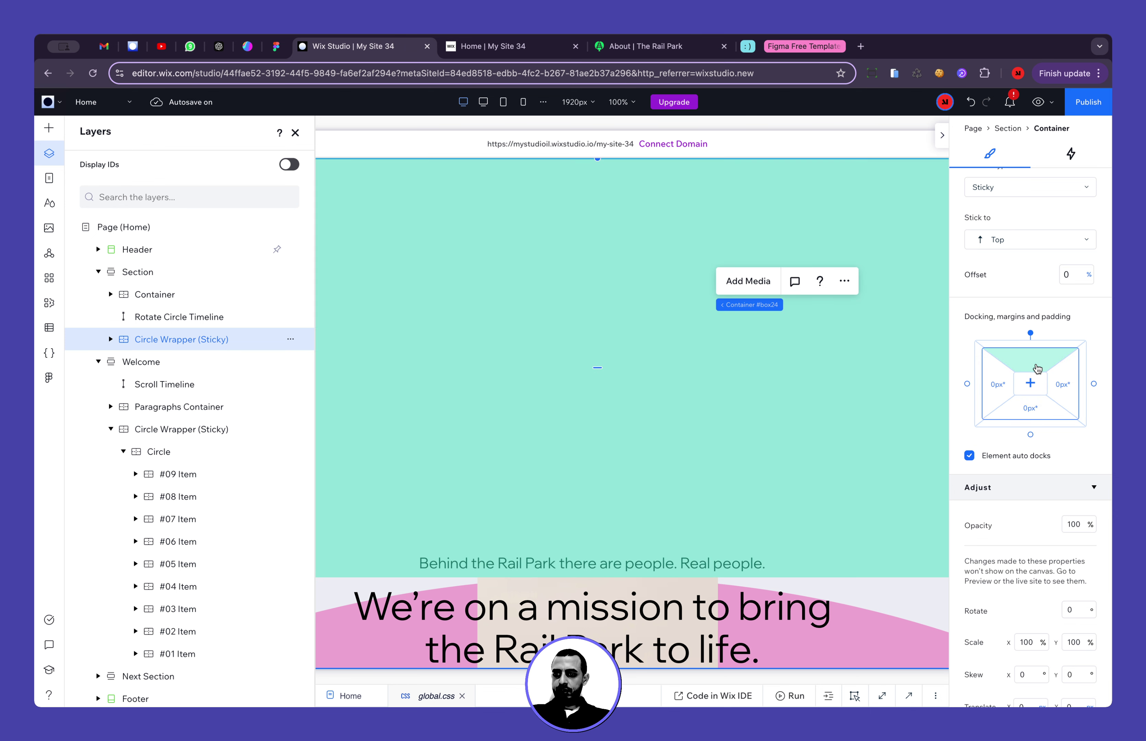
click(1038, 368)
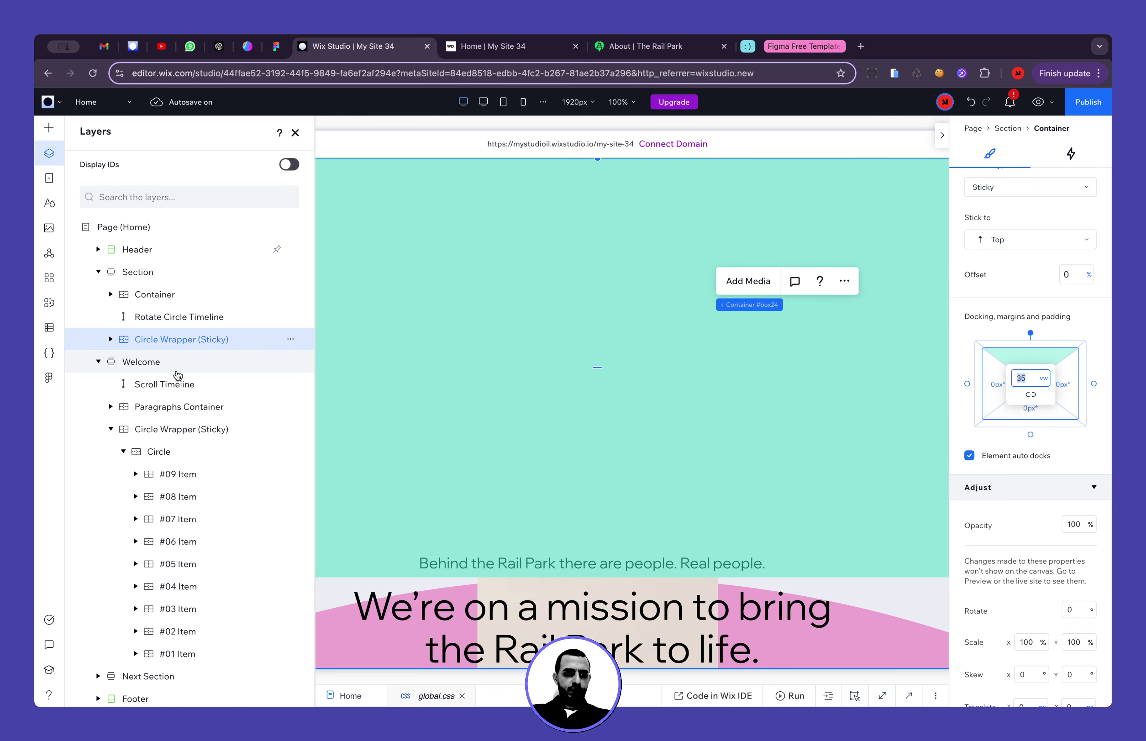
Rename the text stack's parent container in the first section as Content Container
click(166, 302)
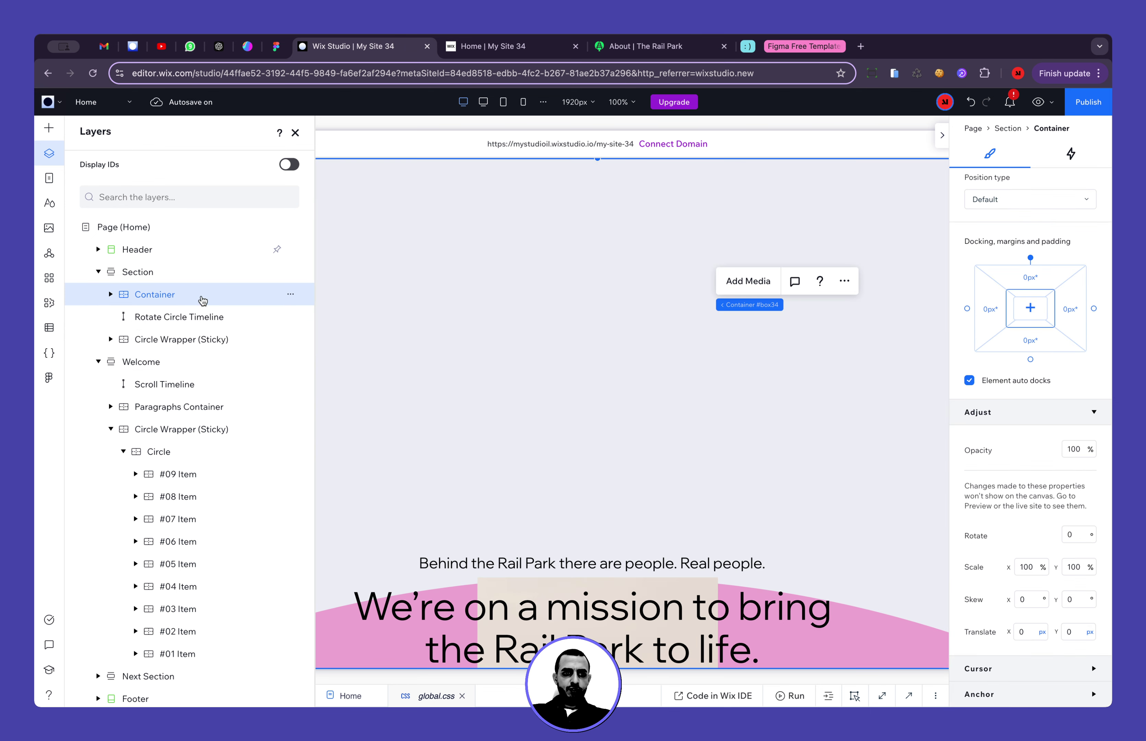
double_click(158, 299)
key(Left)
text(Conte)
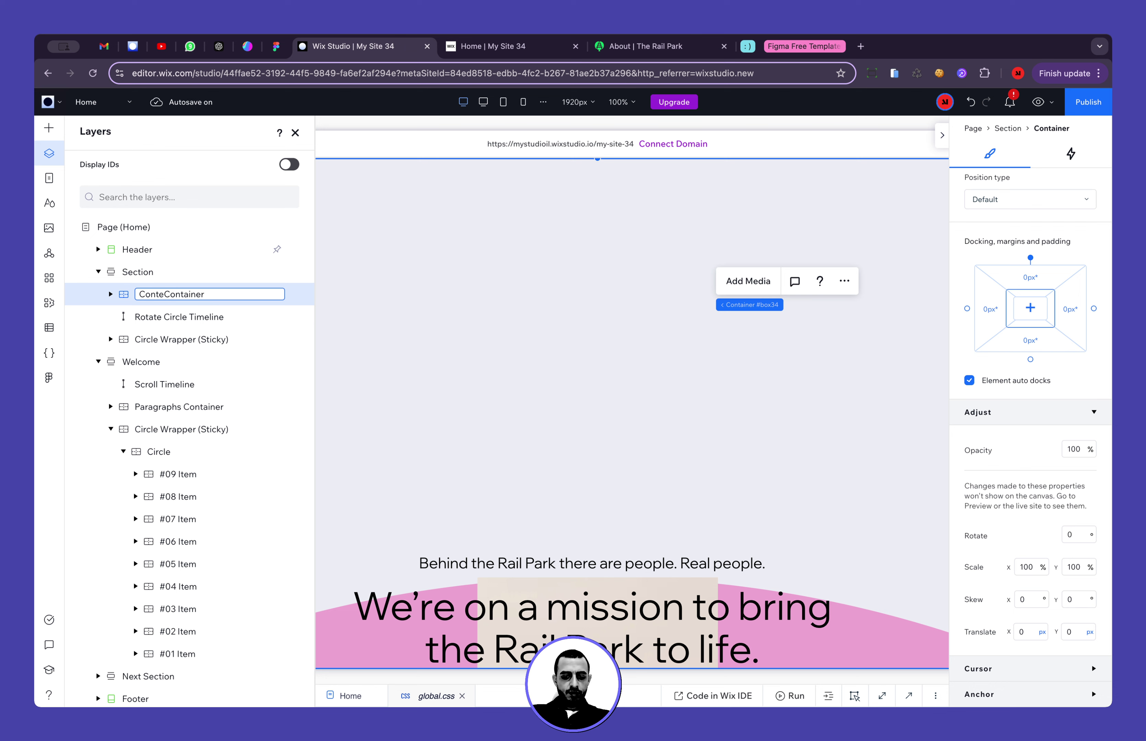
text(nt)
key(Return)
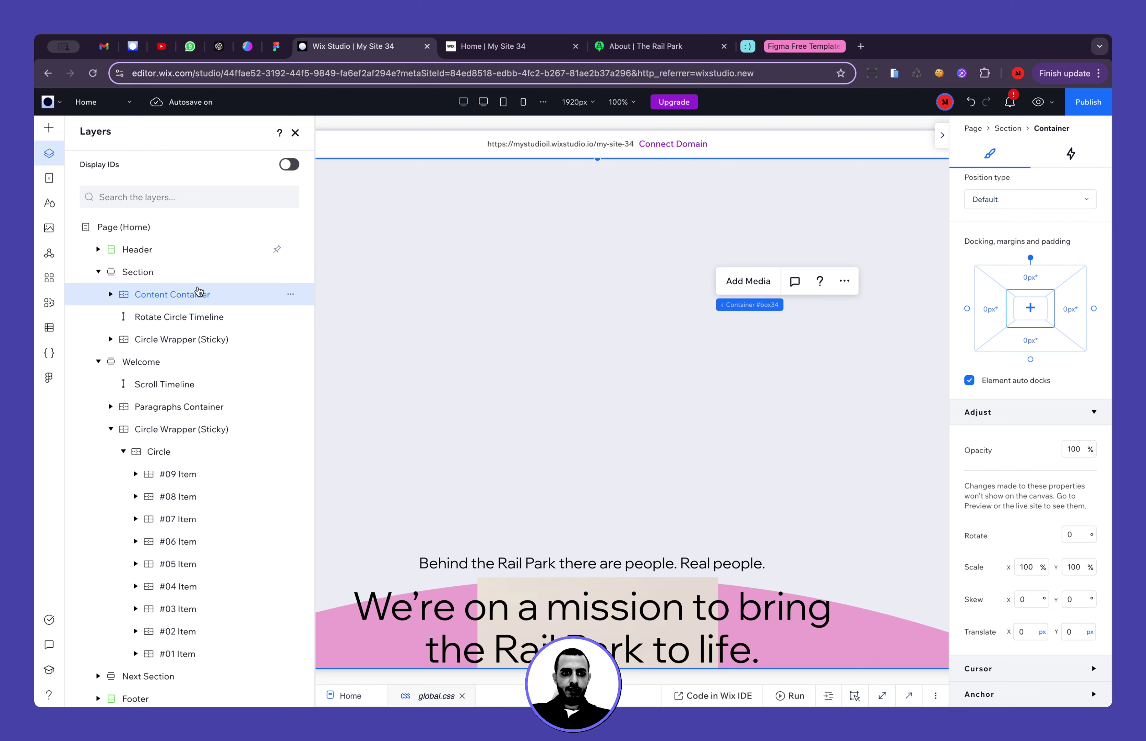
Set the Content Container's top padding to 35 vw
click(1032, 294)
text(35)
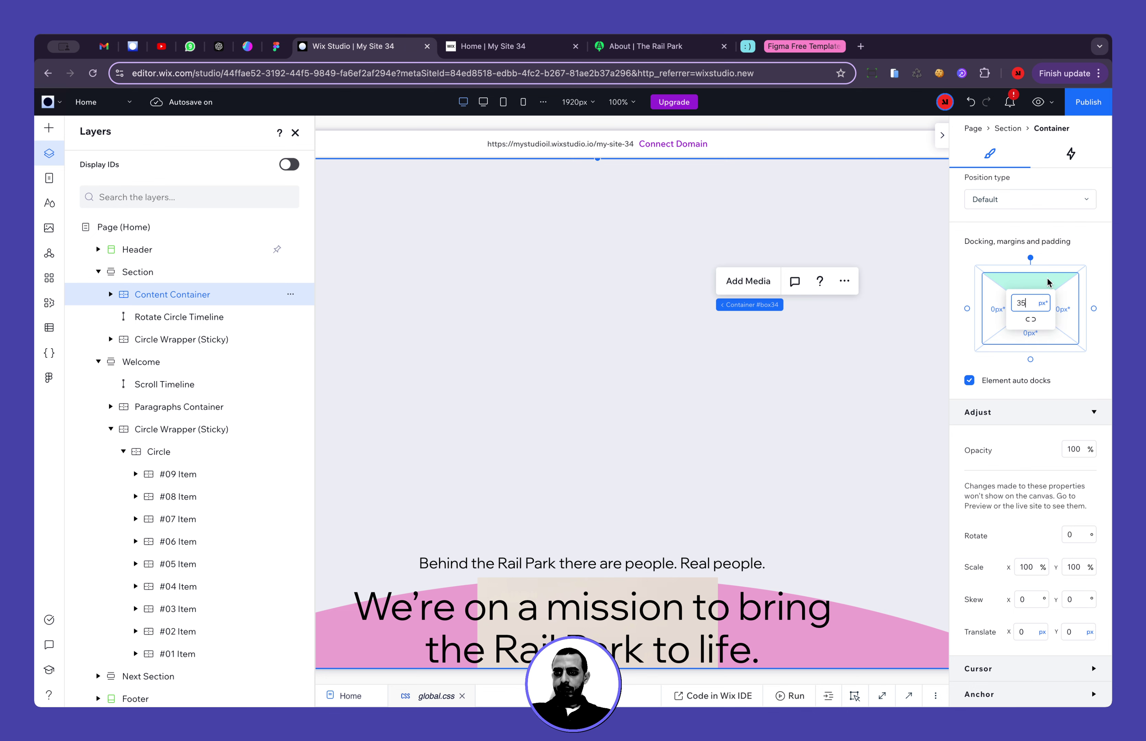
text(vw)
key(Return)
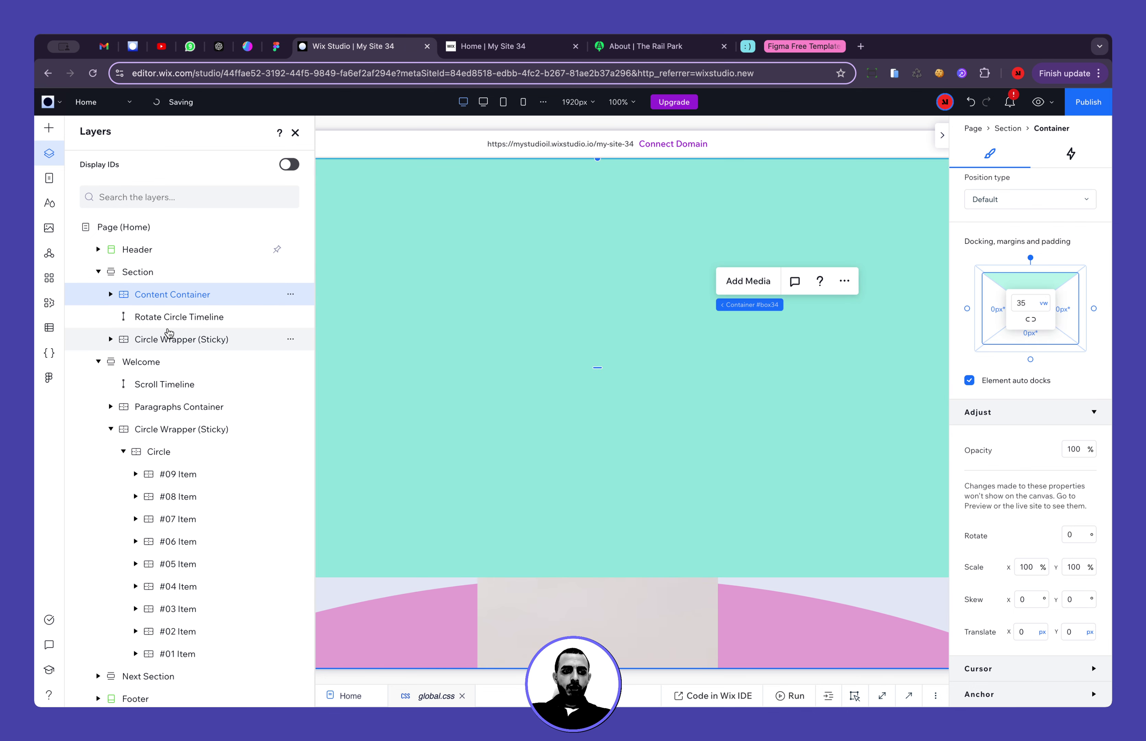
Move the Rotate Circle Timeline above the Content Container in the layer order and dock the text stack to the container's top
drag(168, 326, 168, 304)
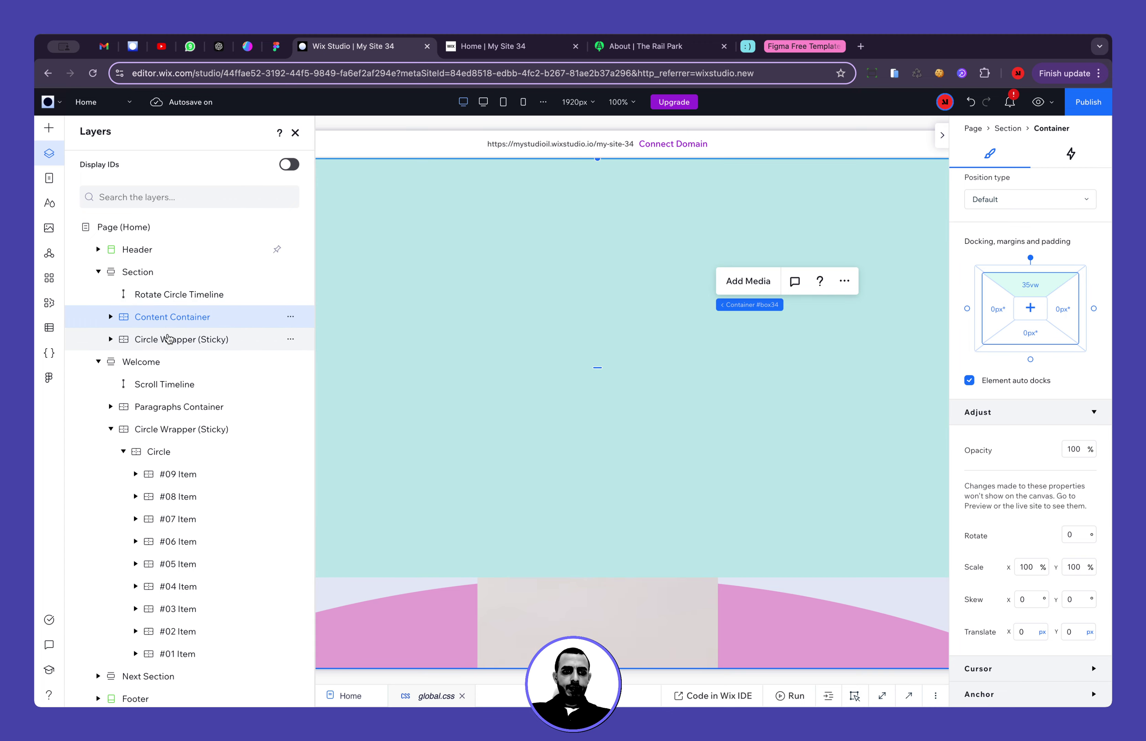
click(119, 320)
click(159, 339)
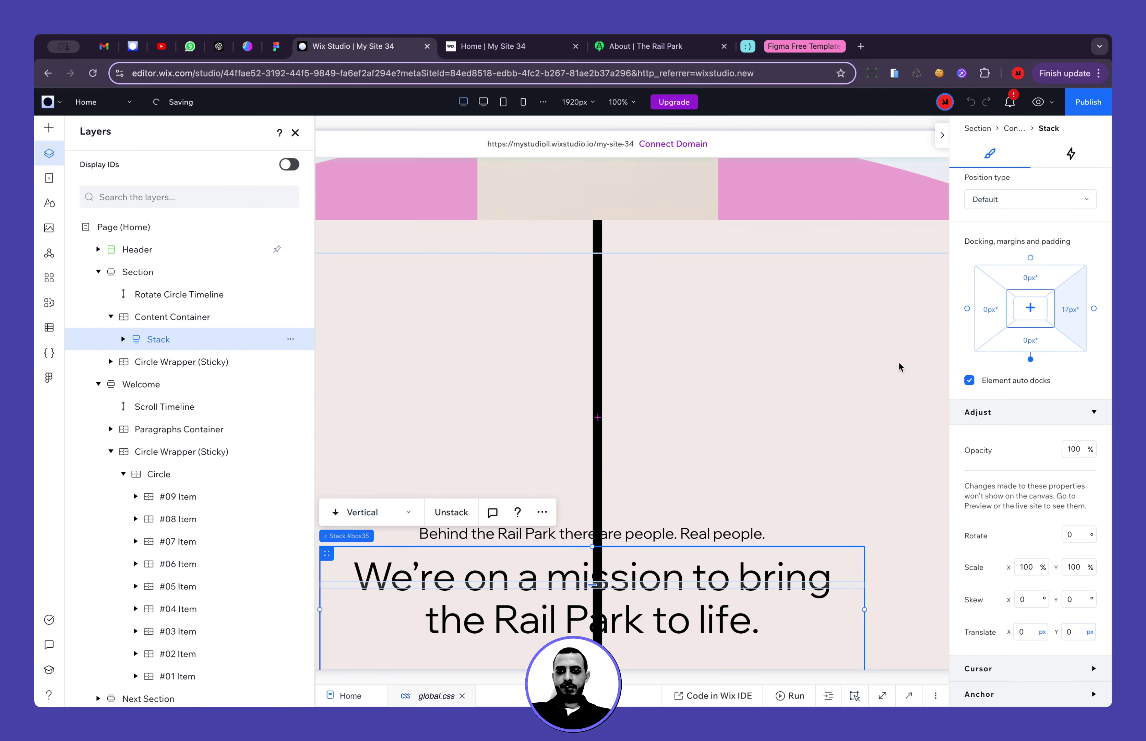
click(1031, 257)
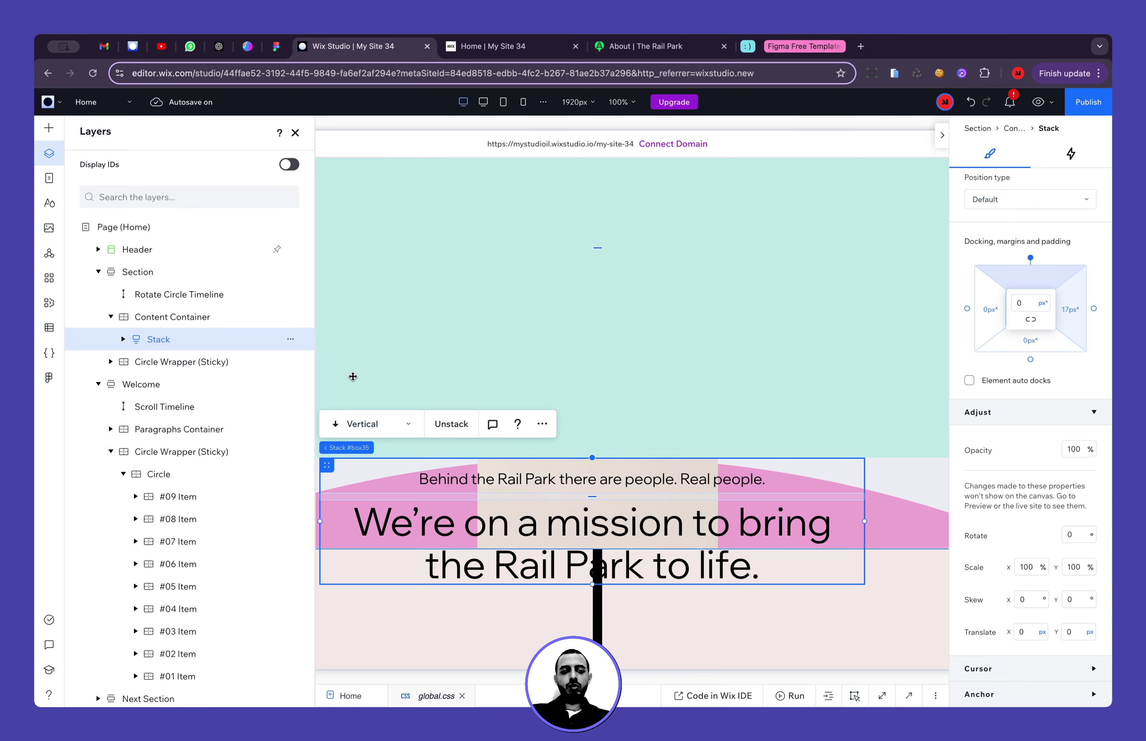
Set the Content Container's top padding to 40 vw
click(159, 318)
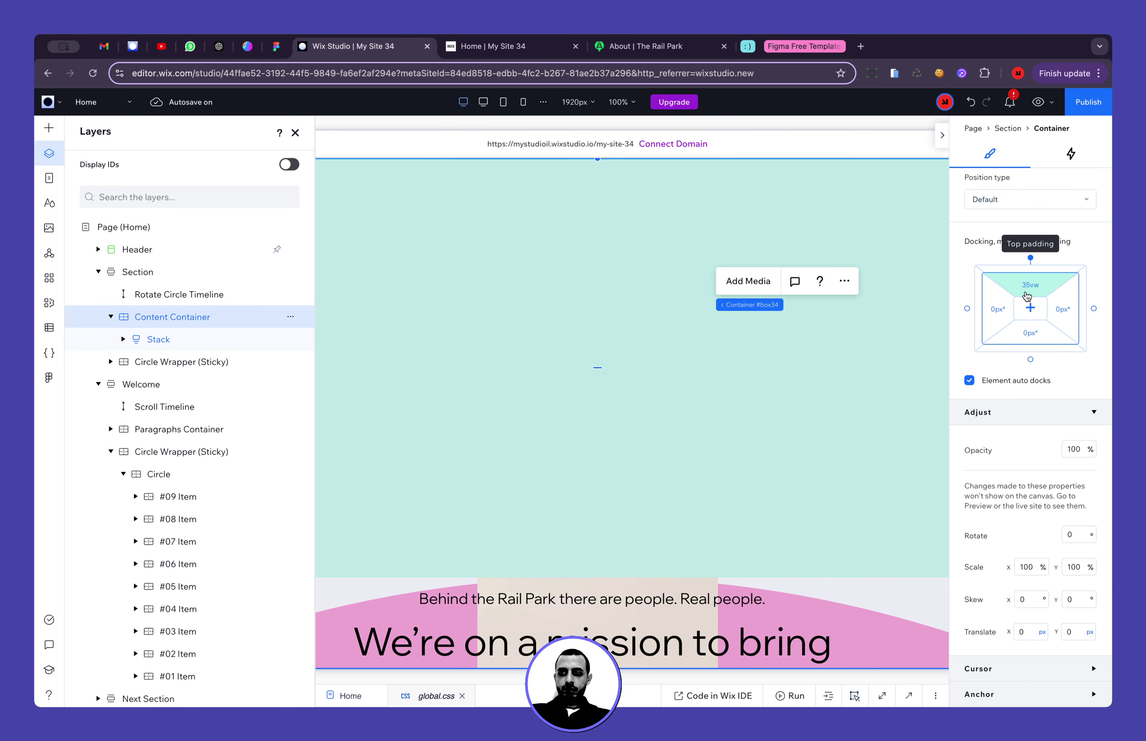
click(1027, 295)
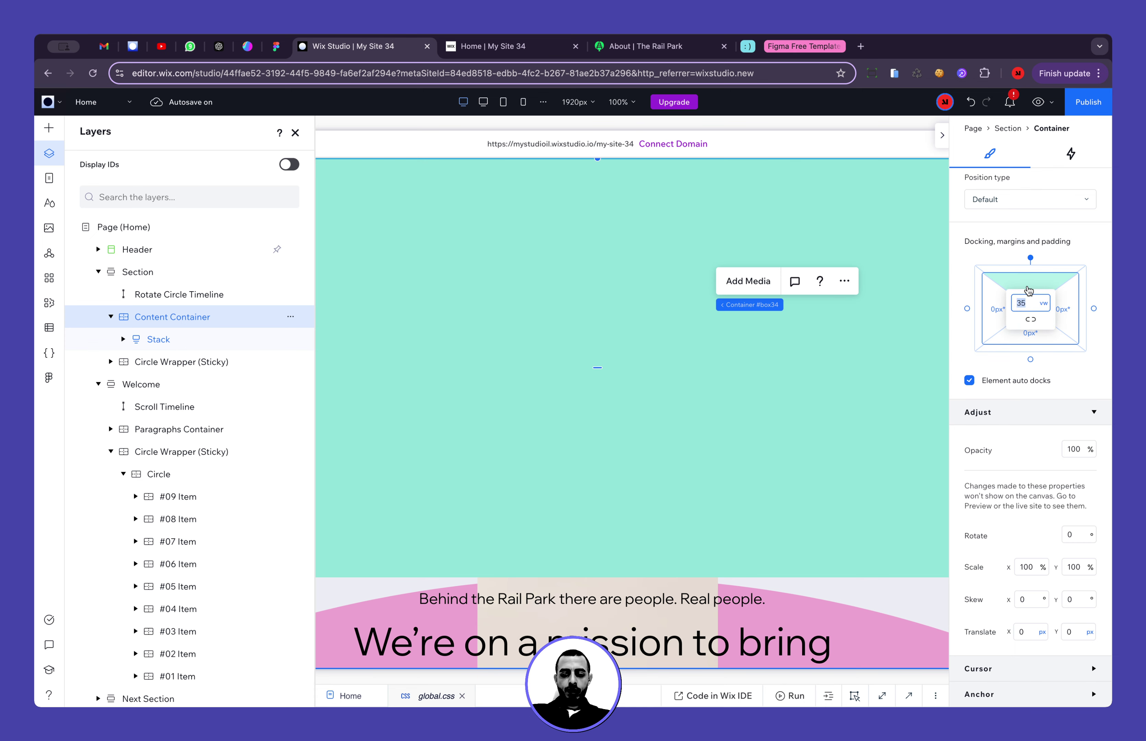
text(40)
key(Return)
scroll(711, 330, down, 4)
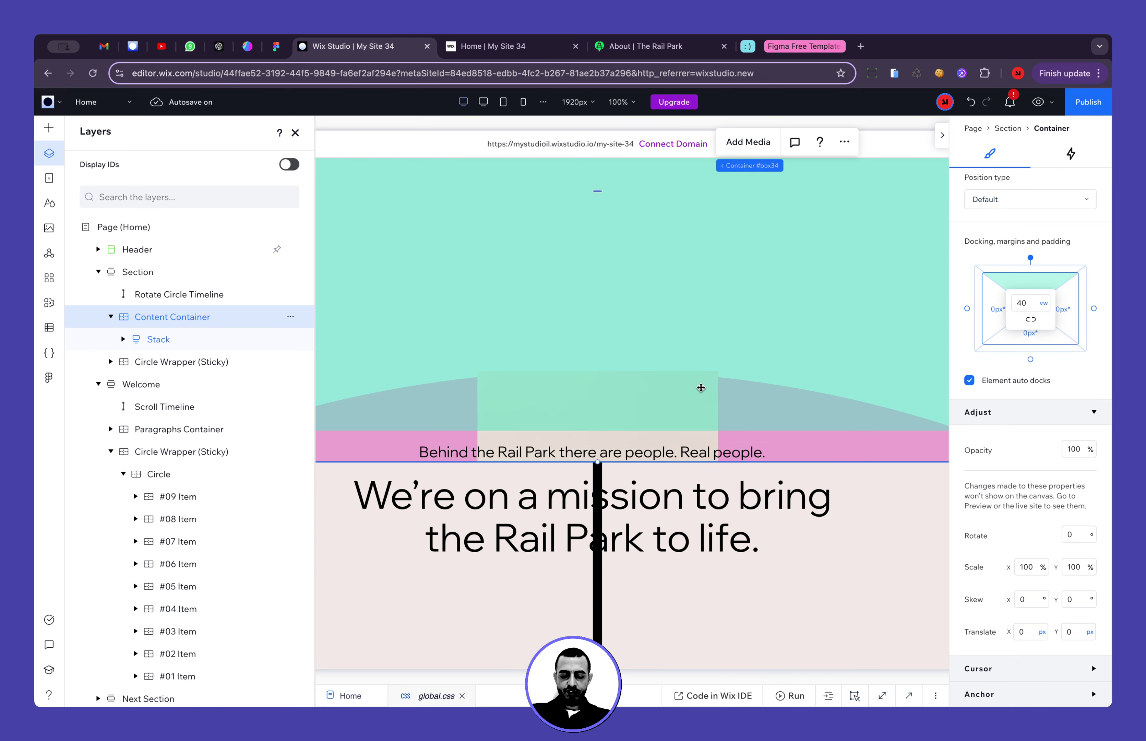
scroll(376, 443, left, 5)
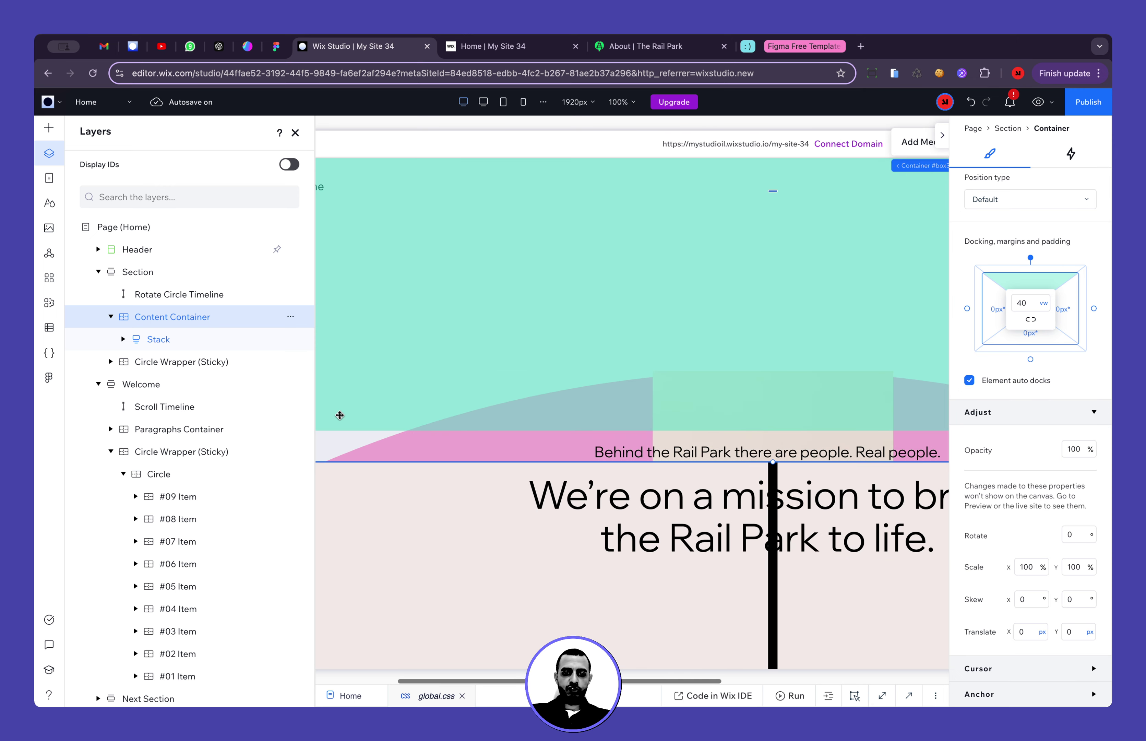
Set the Content Container's single row height to 1 fr
click(175, 277)
click(169, 317)
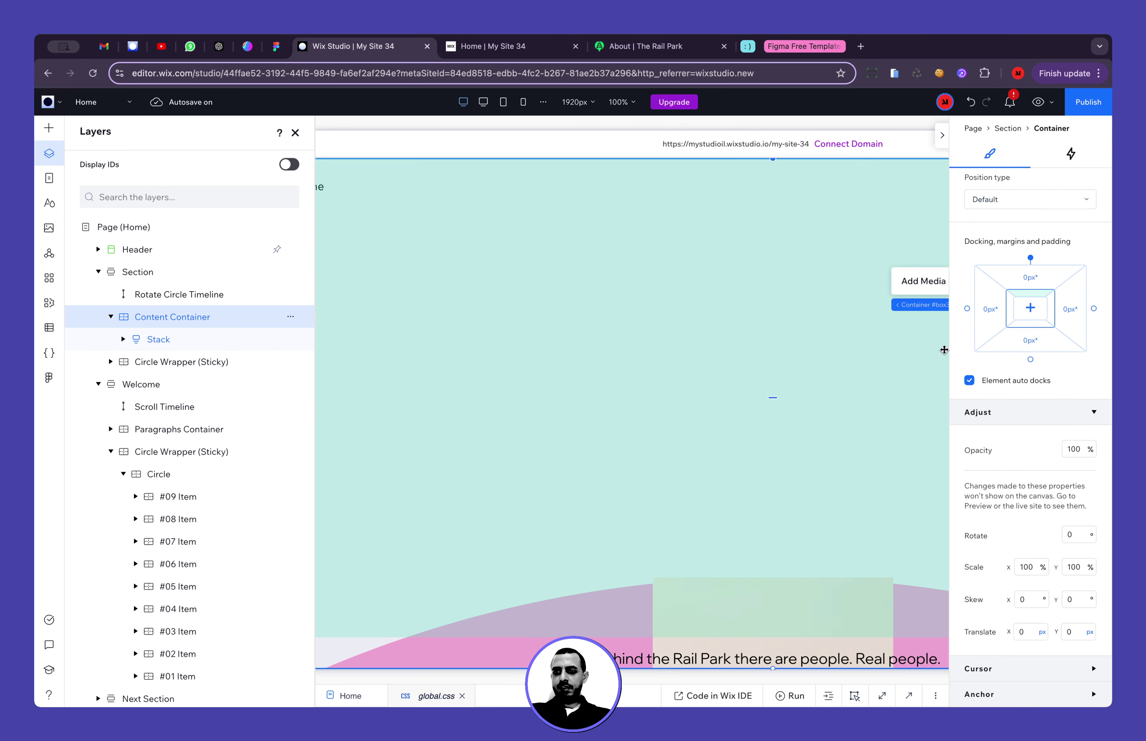
scroll(1037, 367, up, 3)
scroll(1036, 368, up, 5)
scroll(1041, 395, down, 5)
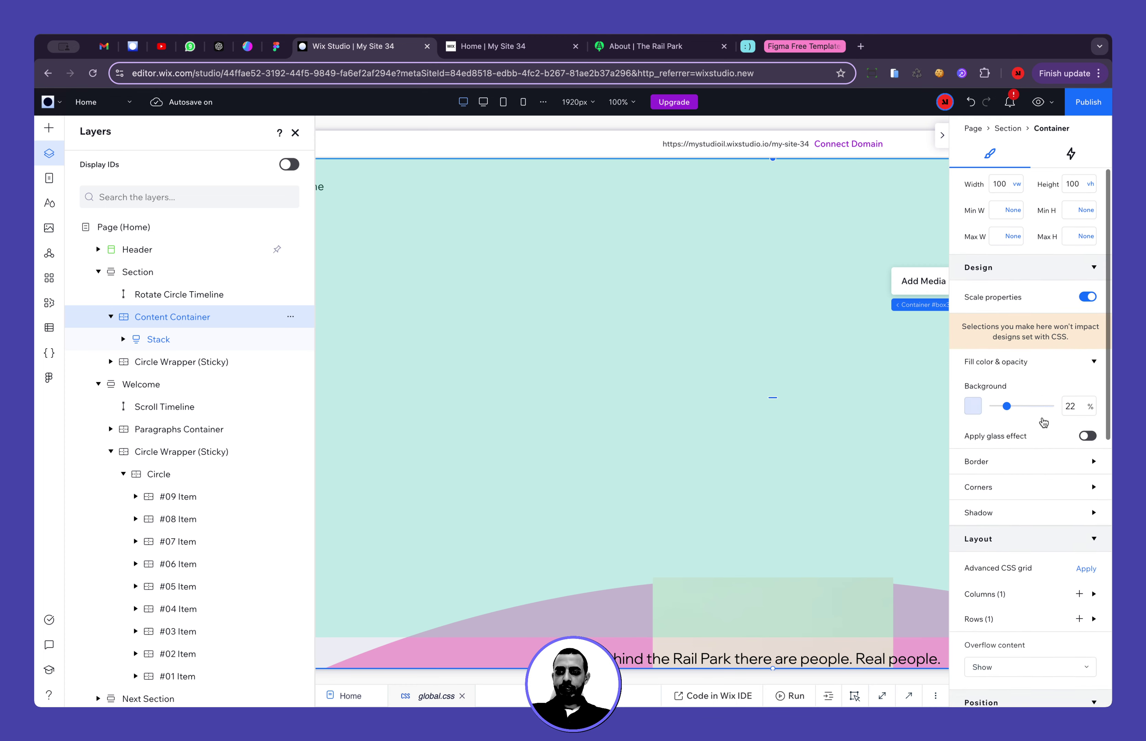
click(990, 355)
click(993, 381)
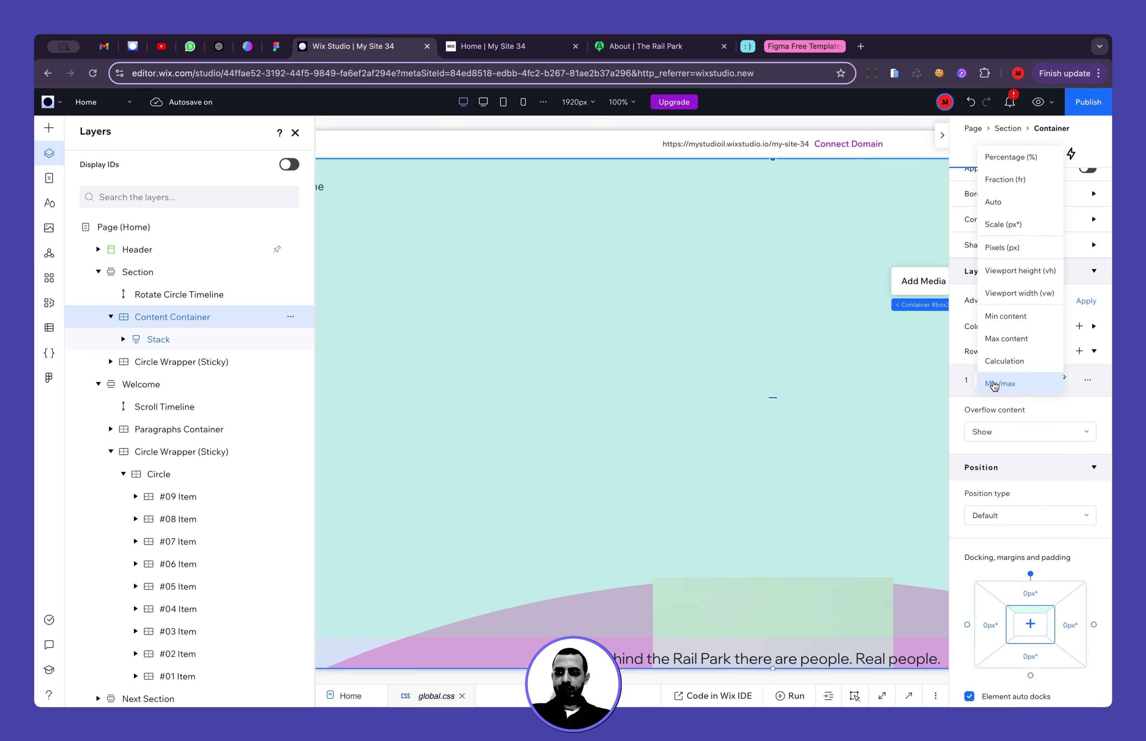
click(1020, 178)
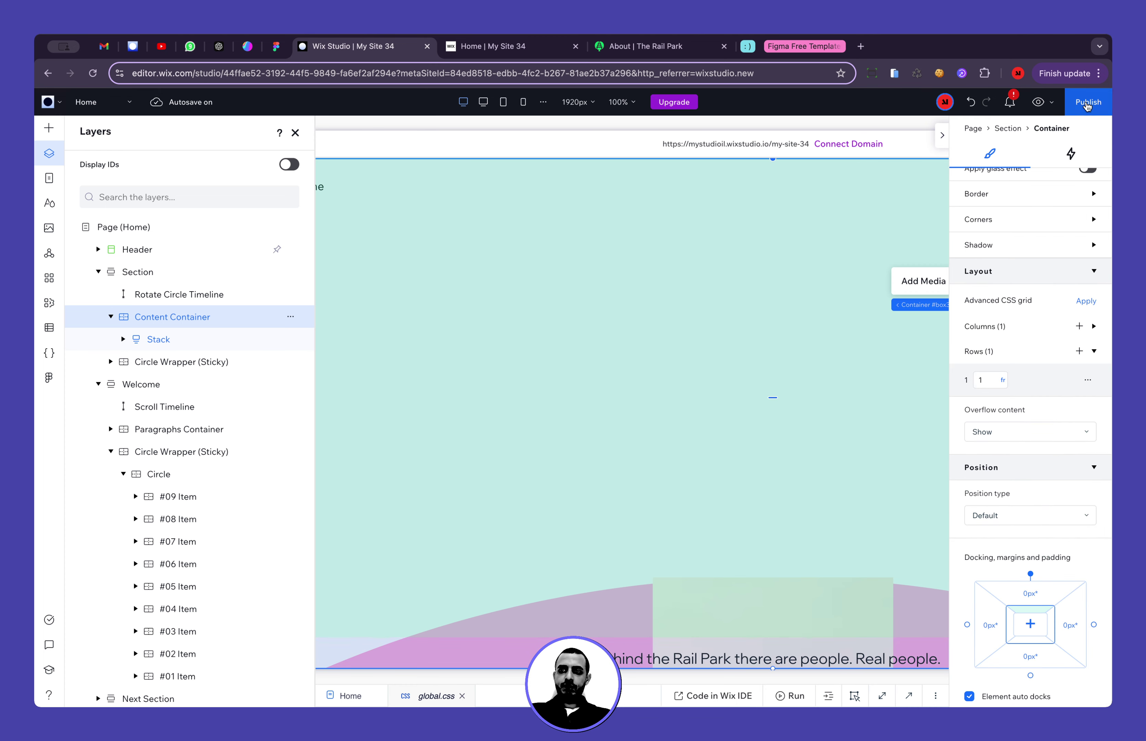
Preview the page to check where the heading text sits below the circle of images, and return to editing
click(1038, 103)
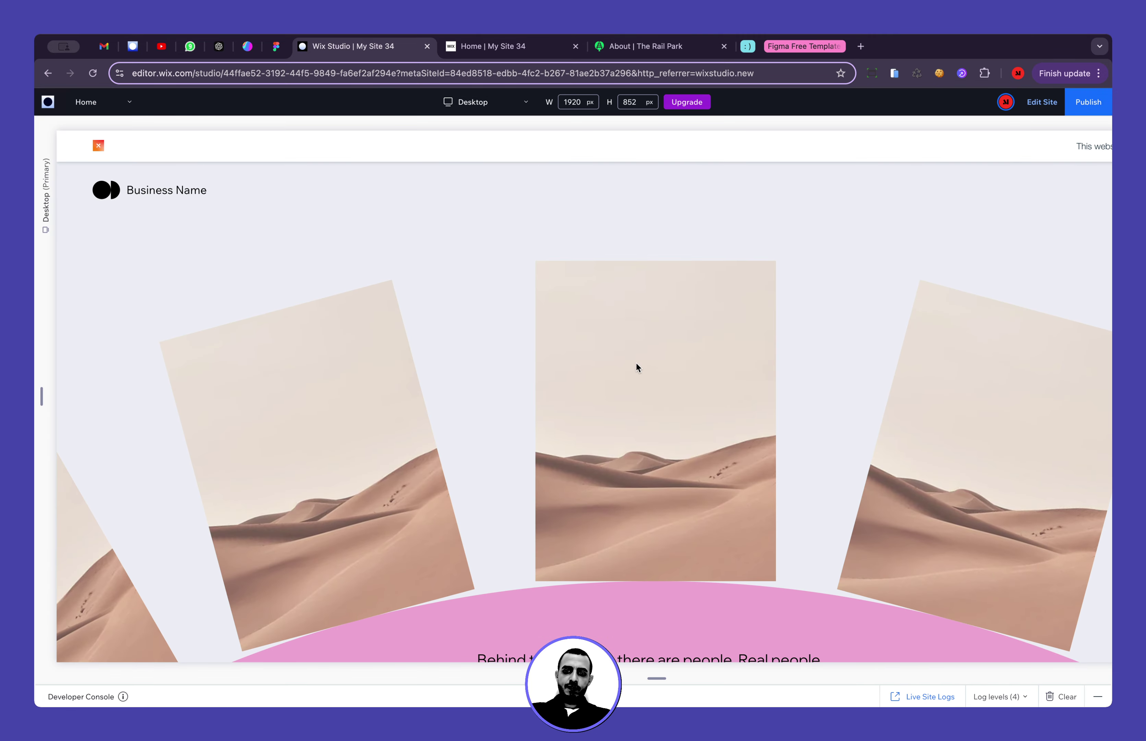
scroll(748, 366, right, 5)
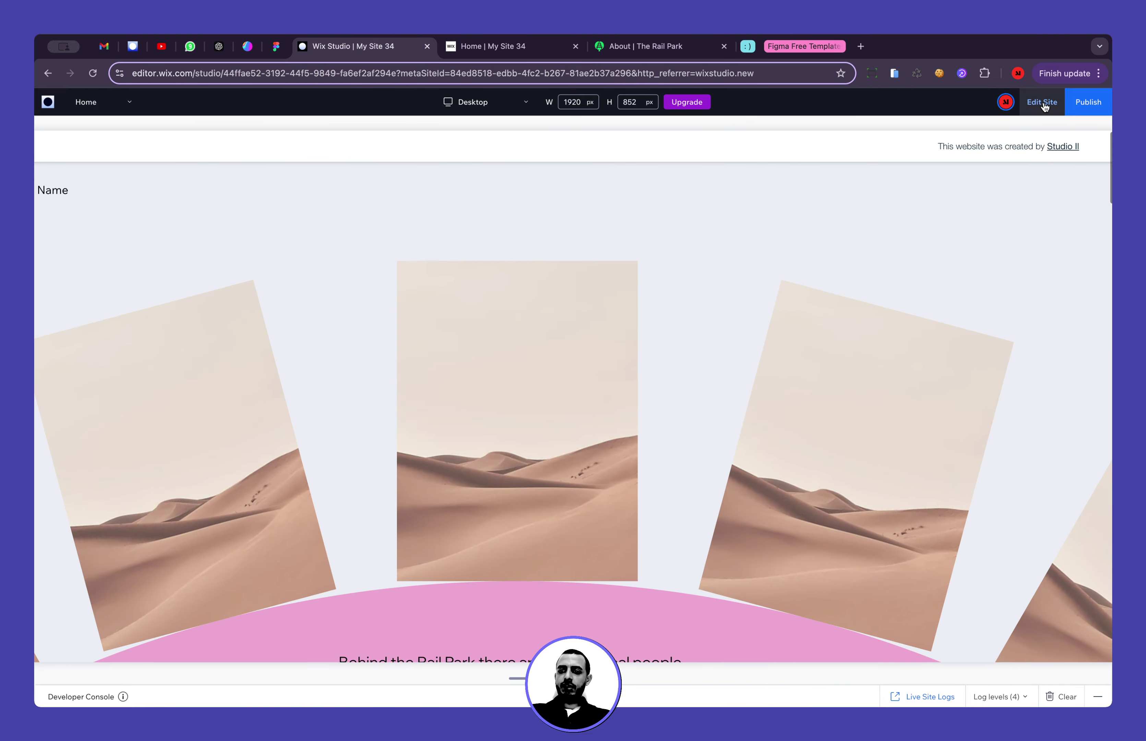
click(1043, 103)
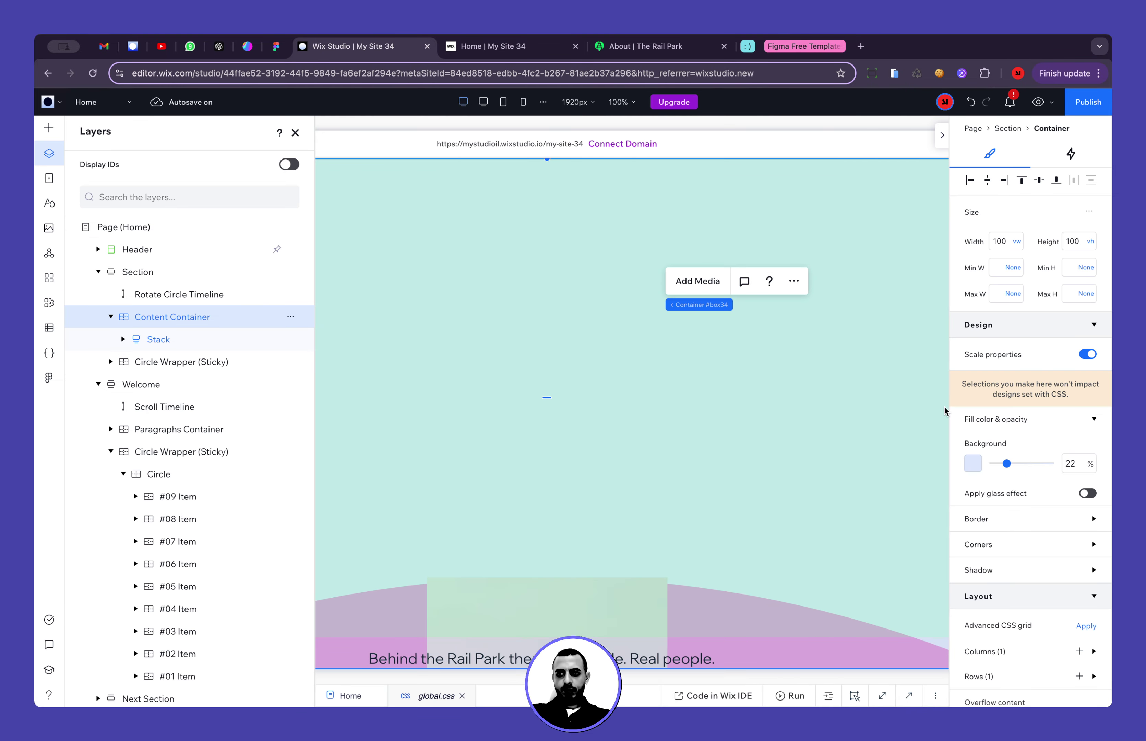
Set the Content Container's position type to Sticky and bring the Rotate Circle Timeline above it in the layer order
scroll(993, 474, down, 3)
scroll(1044, 532, down, 2)
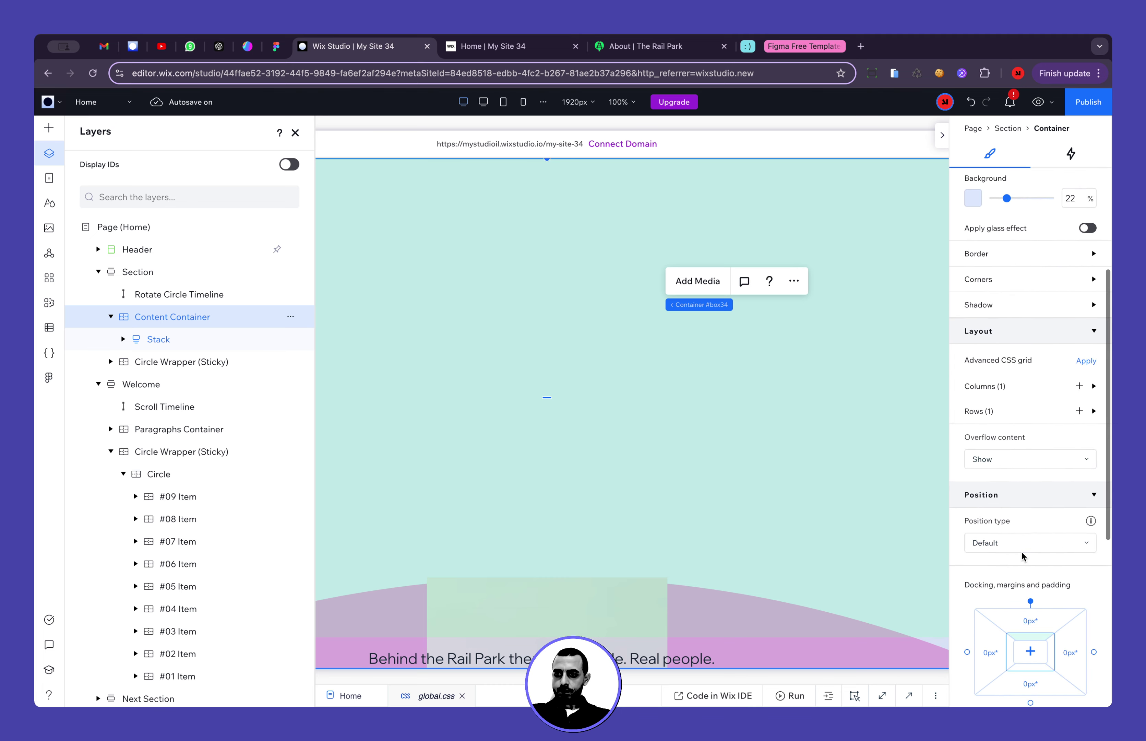
click(1019, 543)
click(1021, 567)
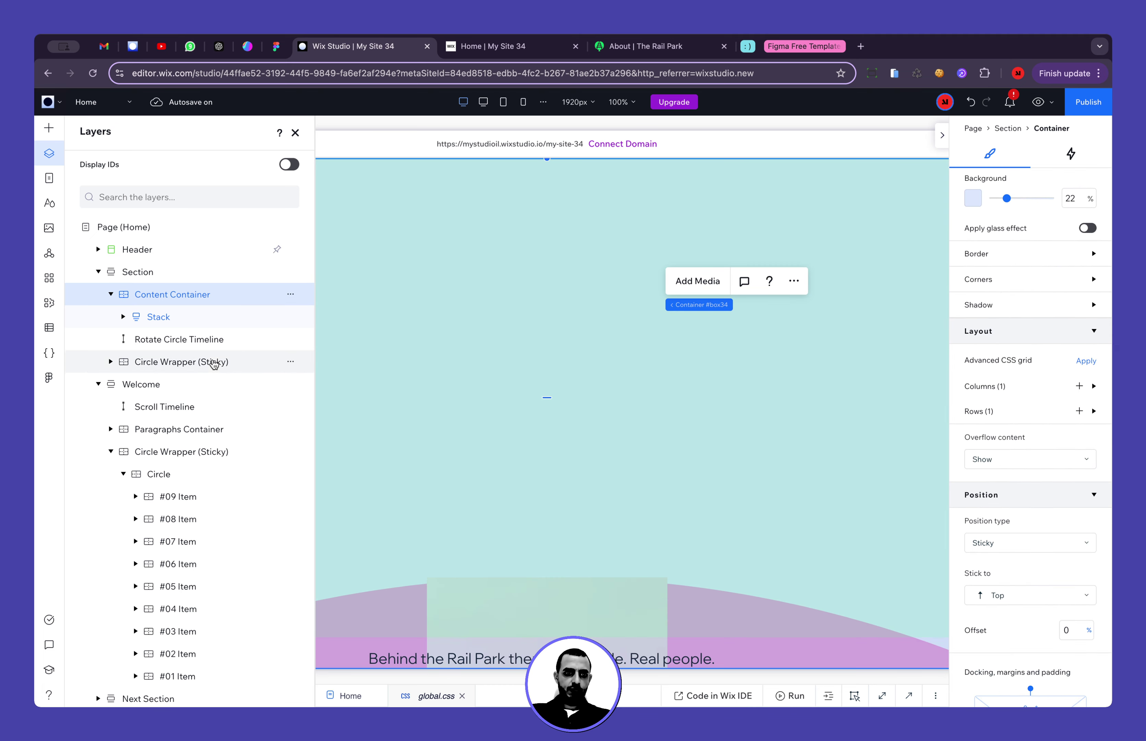
click(212, 343)
key(super+Up)
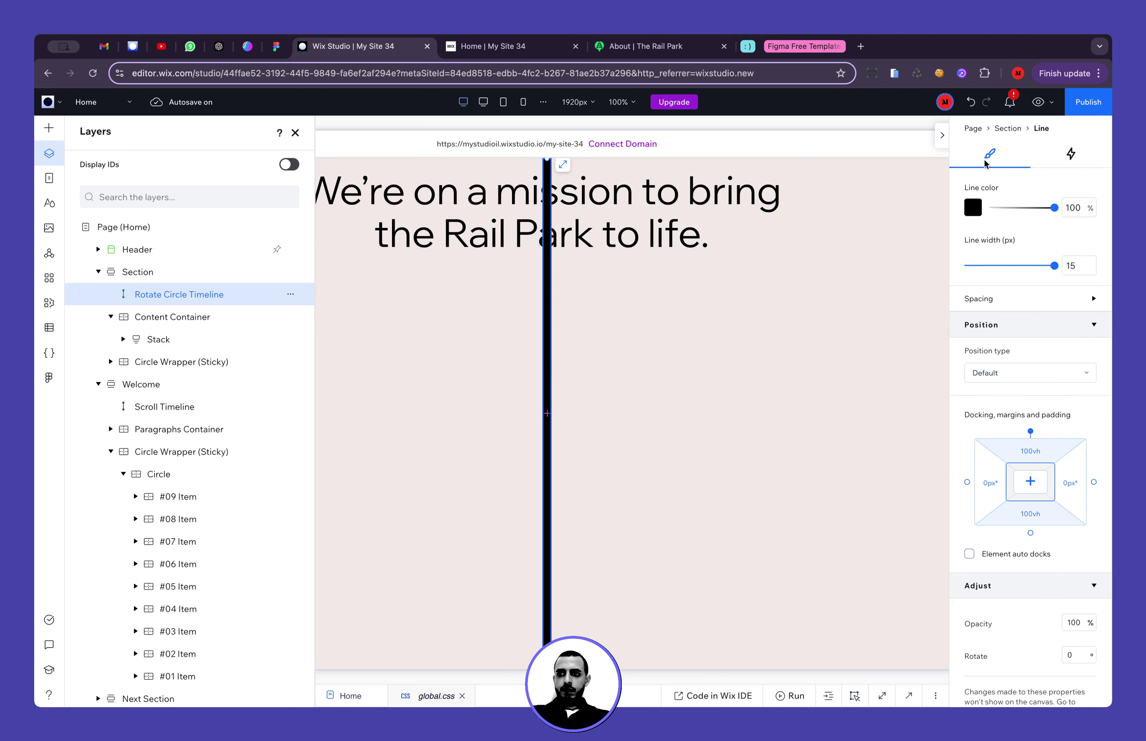
Publish the site and check the sticky heading and rotating circle while scrolling the live page
click(1100, 101)
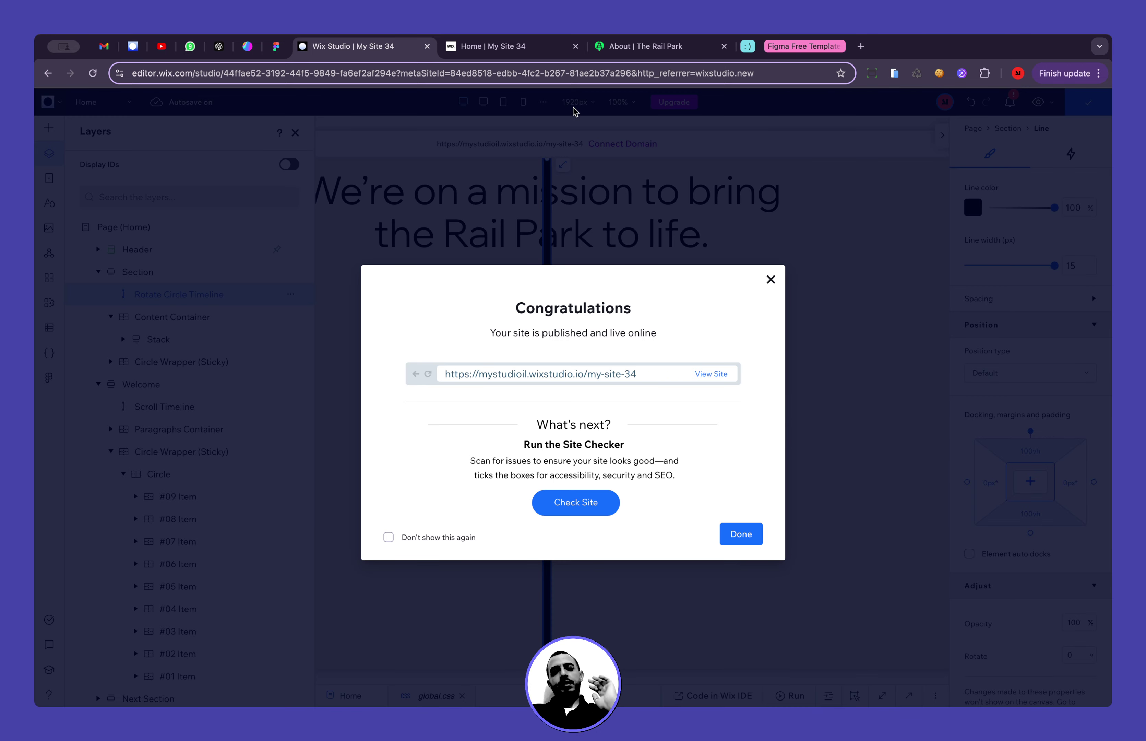
click(573, 108)
click(462, 51)
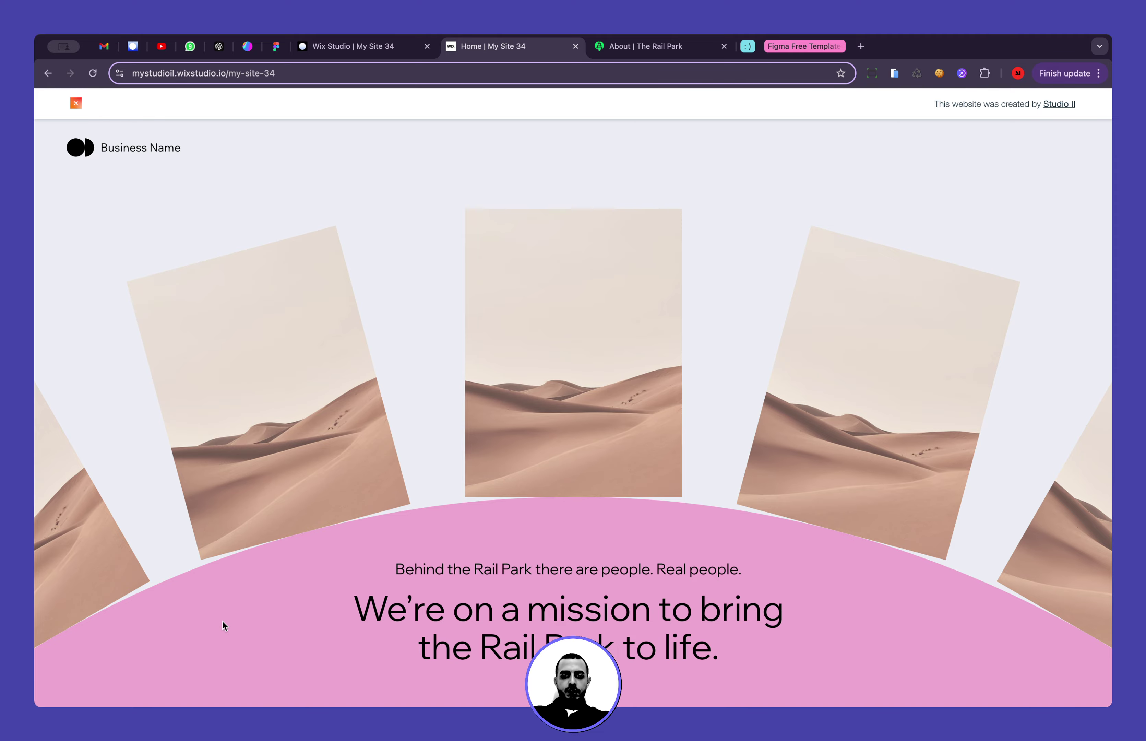
scroll(610, 483, down, 10)
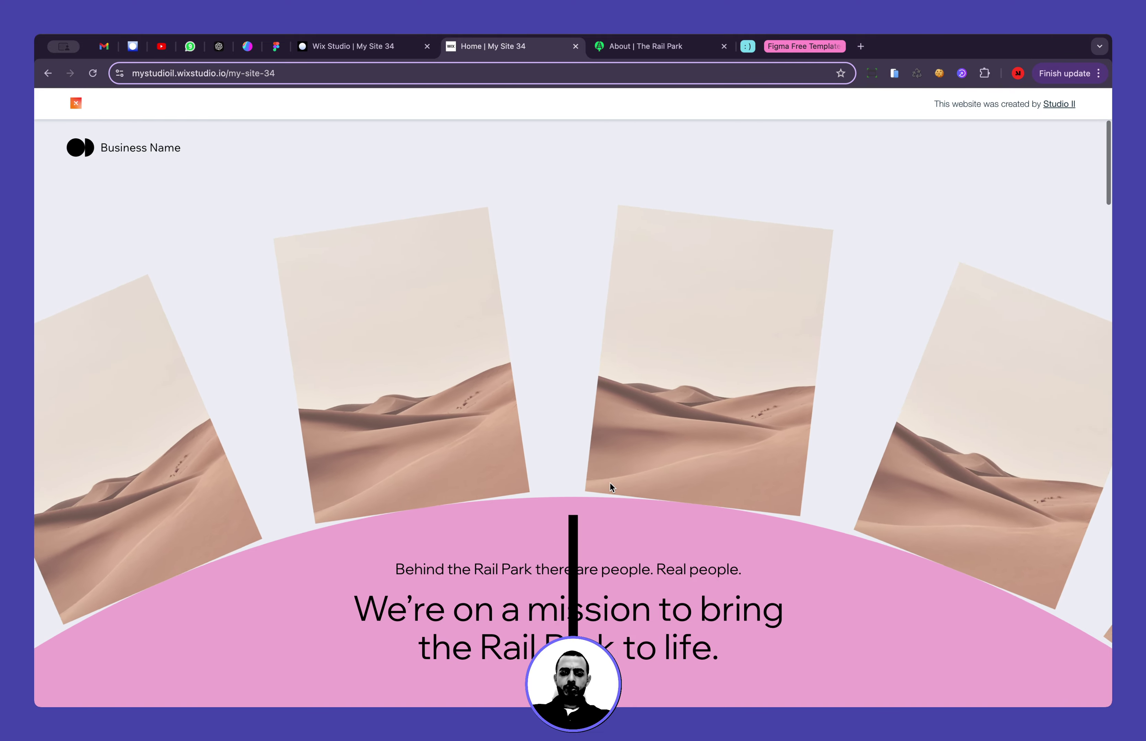
scroll(610, 482, down, 10)
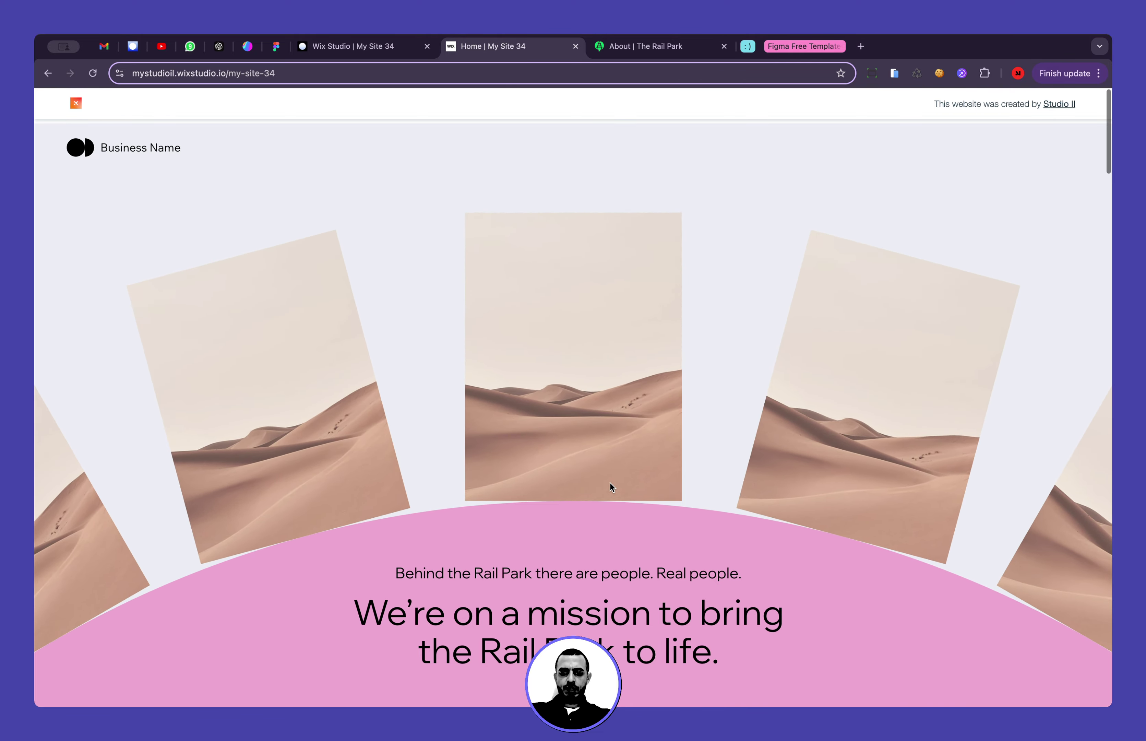
scroll(609, 483, down, 5)
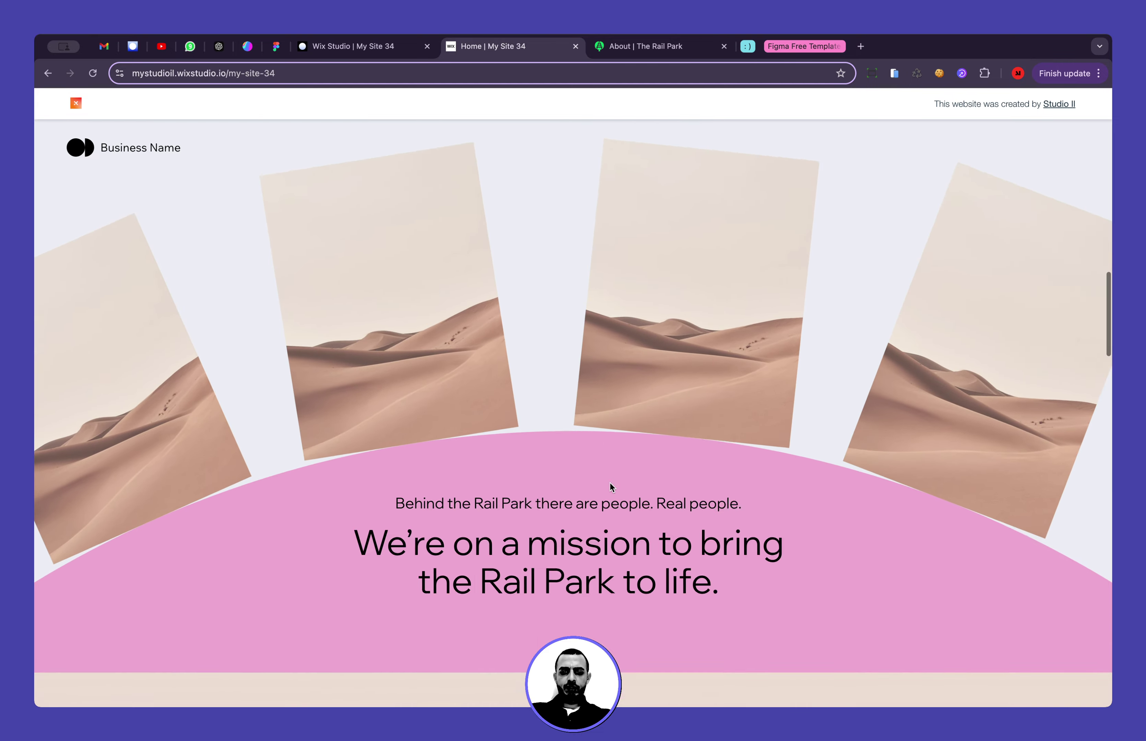
scroll(610, 483, up, 10)
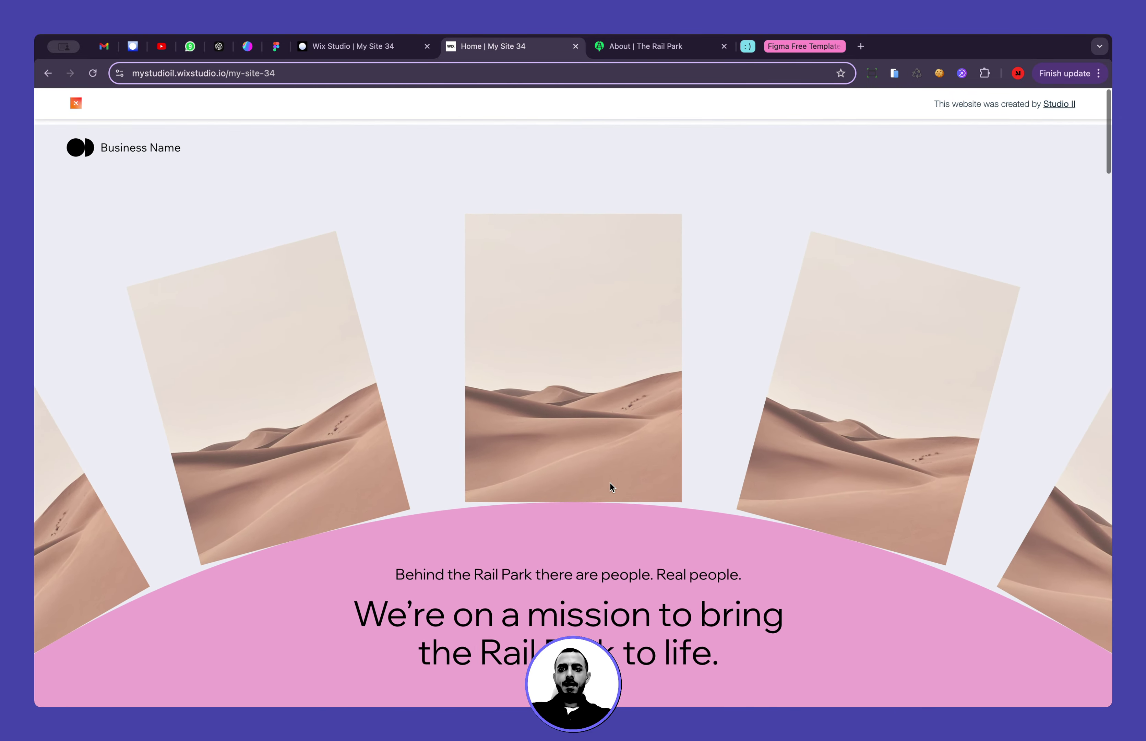
Resize the browser window to two preset screen sizes and check the circle and heading on the live page while scrolling
click(871, 75)
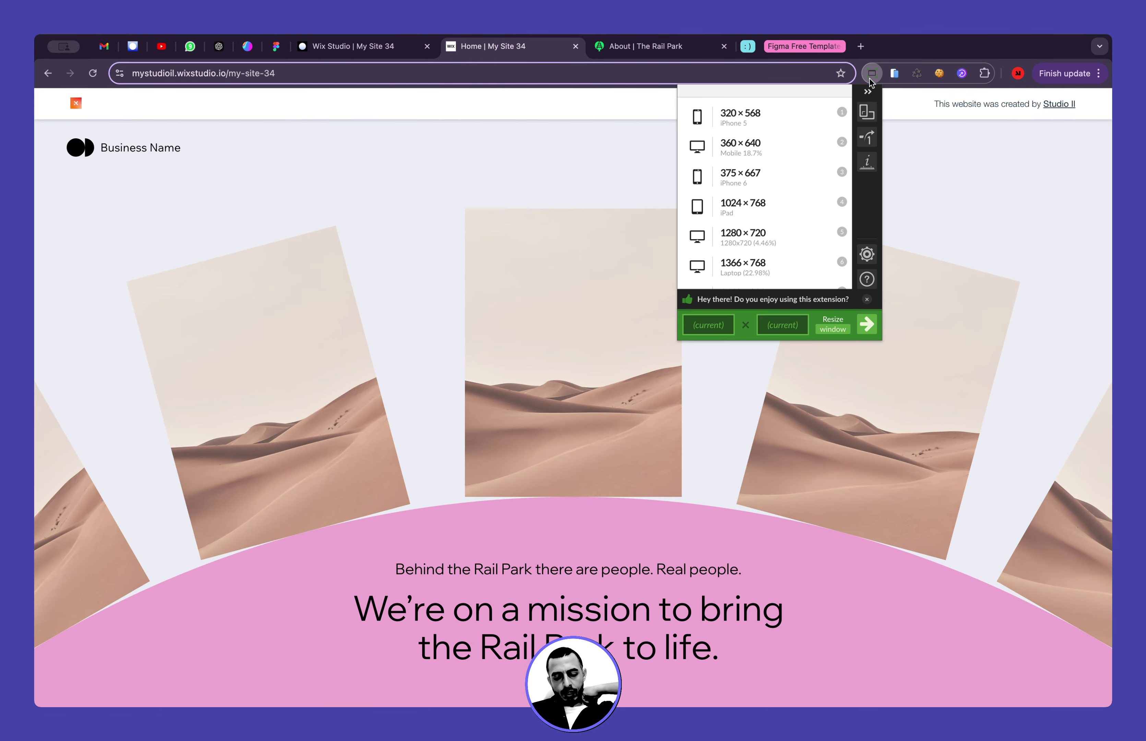
scroll(750, 248, down, 2)
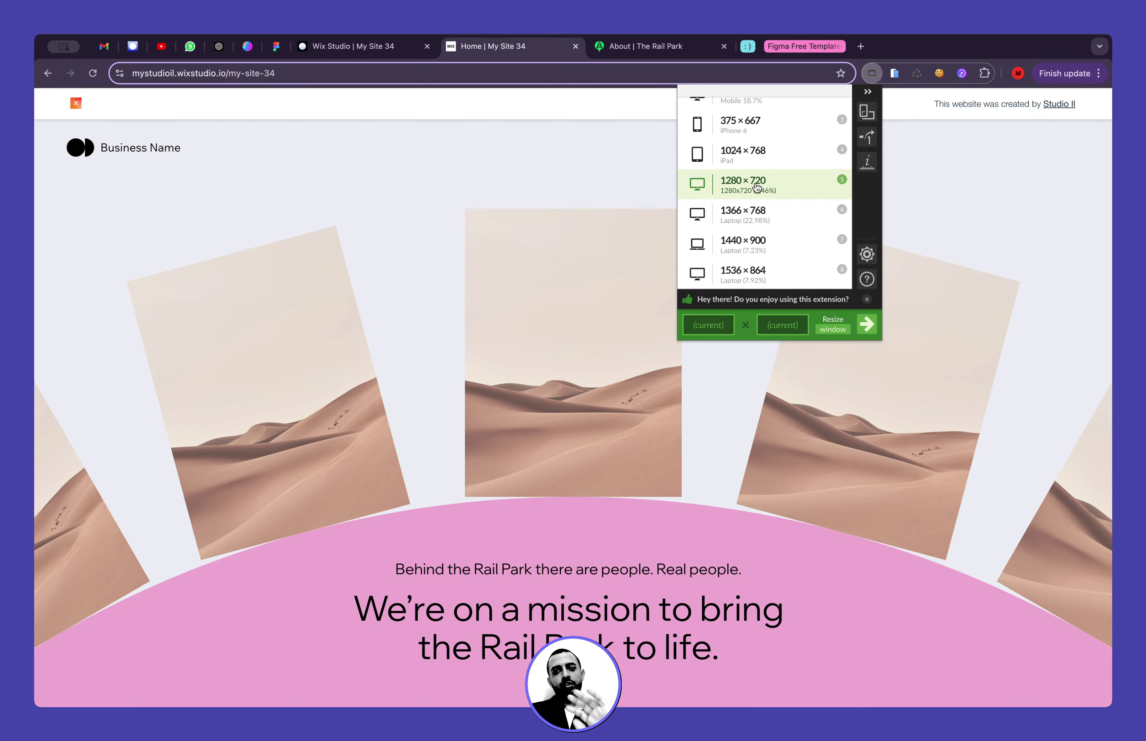
scroll(766, 255, down, 1)
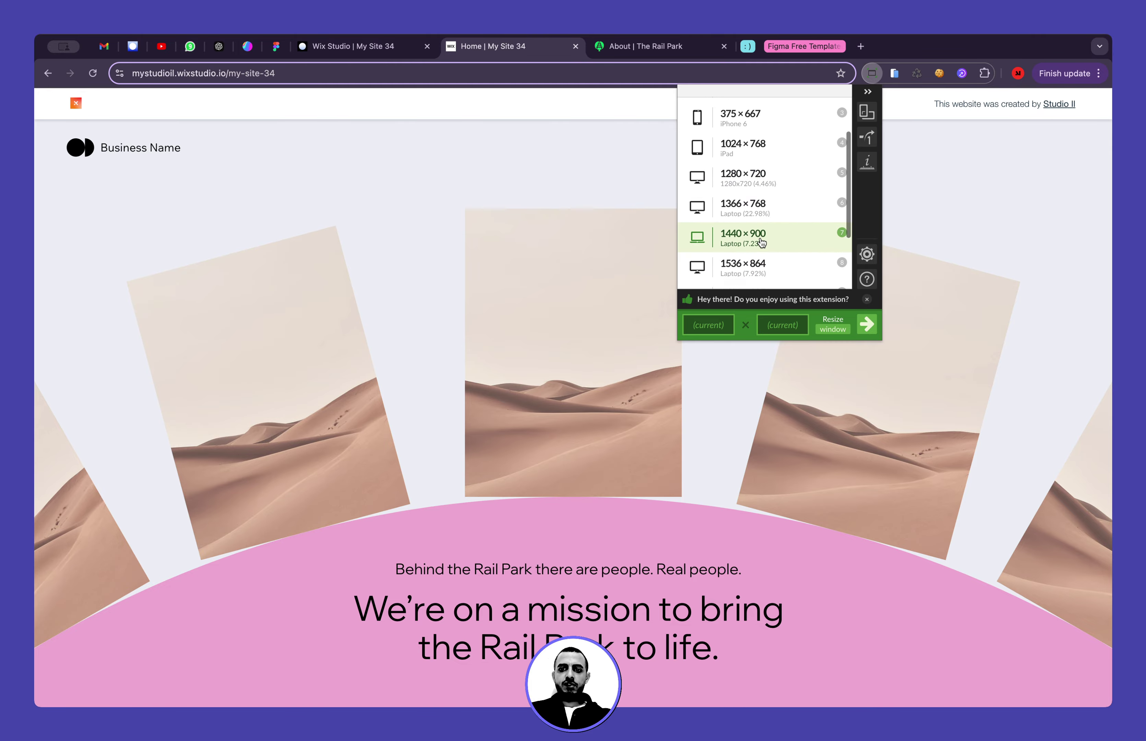
scroll(761, 243, up, 1)
click(744, 258)
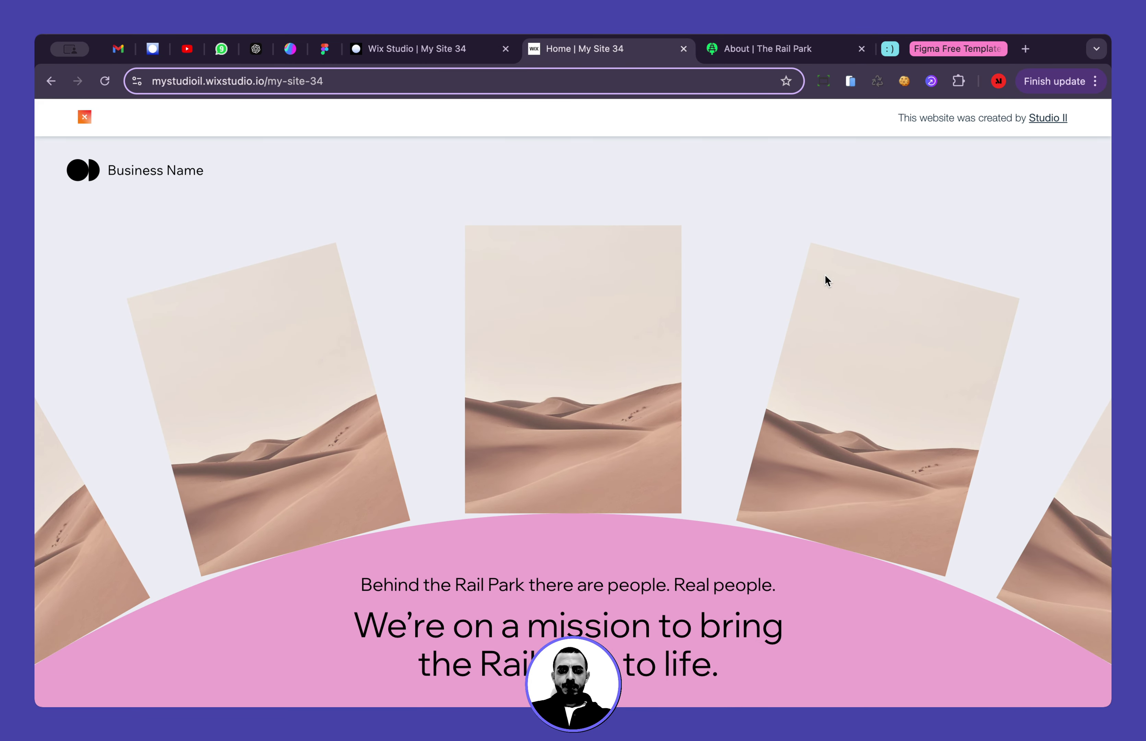
scroll(700, 452, down, 5)
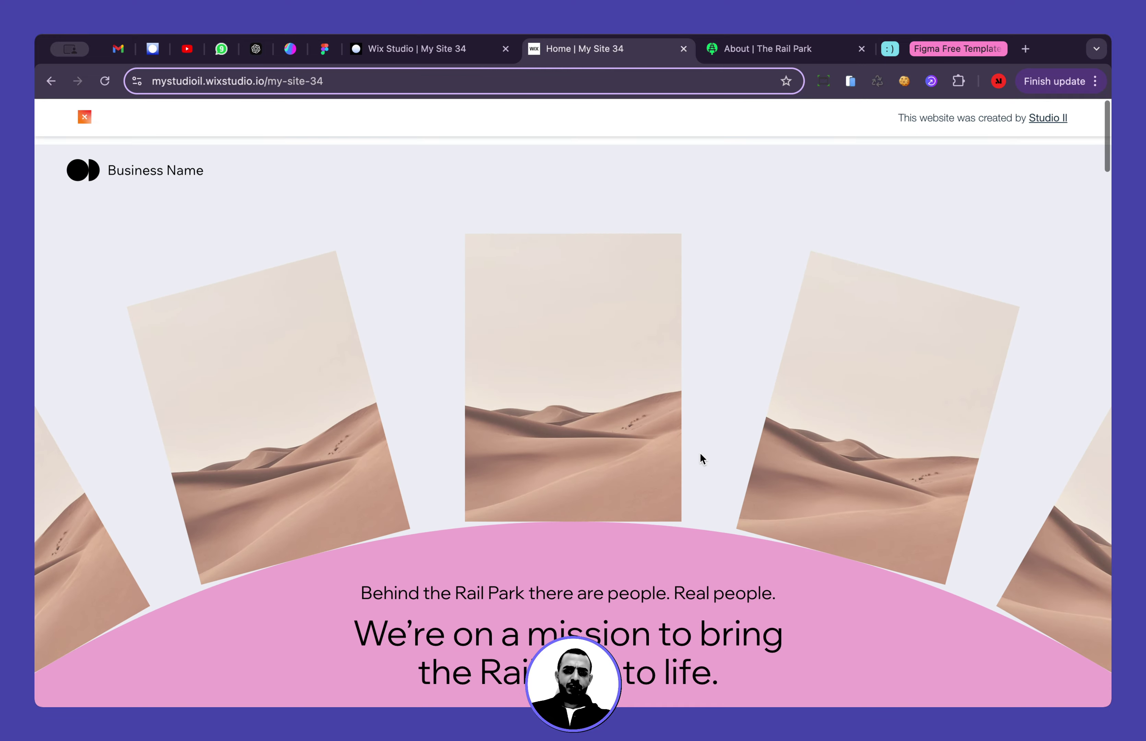
click(823, 81)
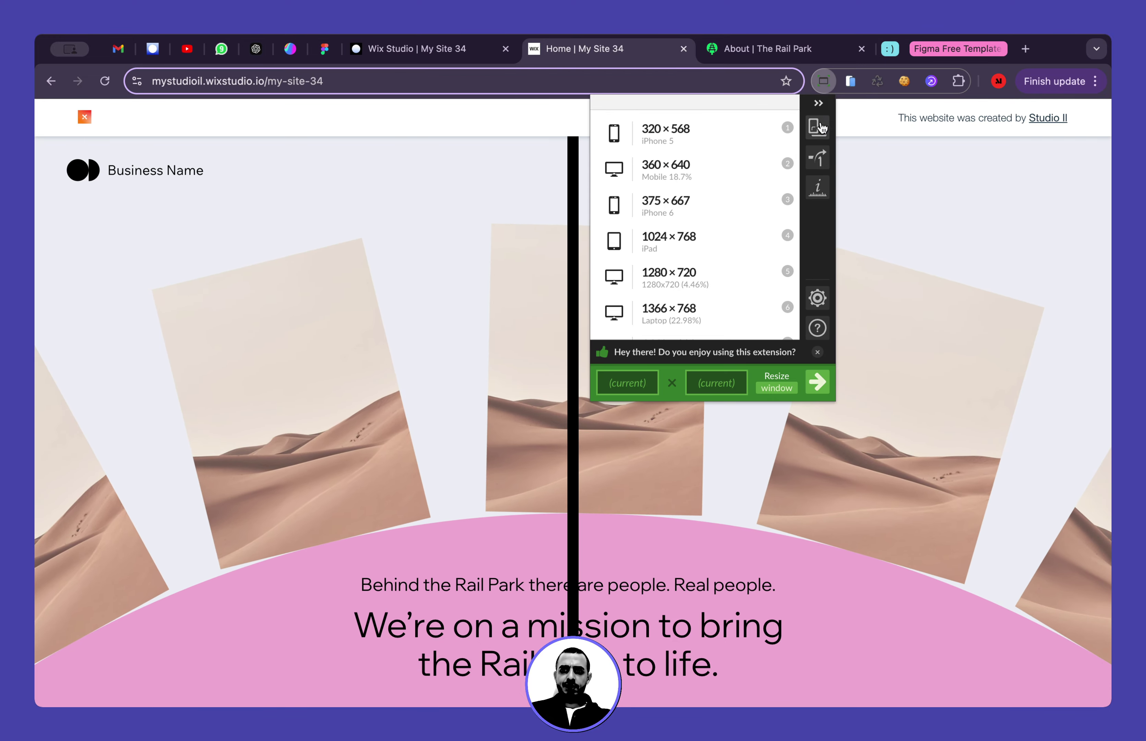
scroll(672, 302, down, 2)
click(689, 248)
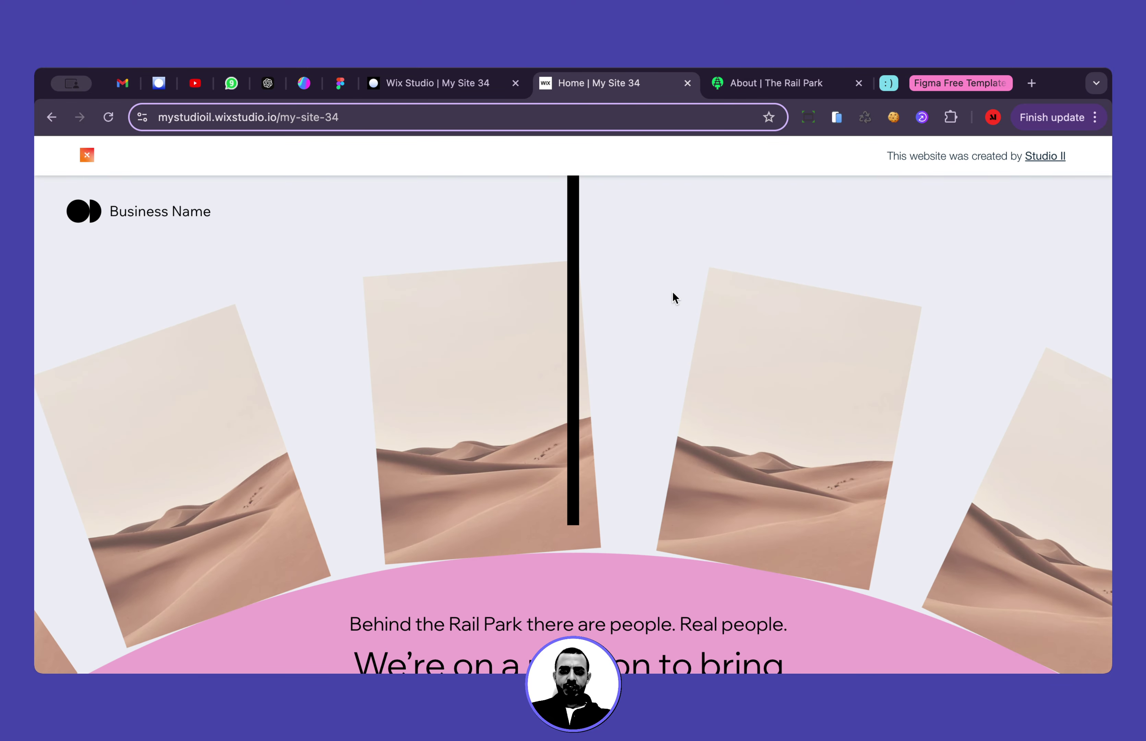
scroll(672, 474, down, 3)
scroll(632, 524, up, 3)
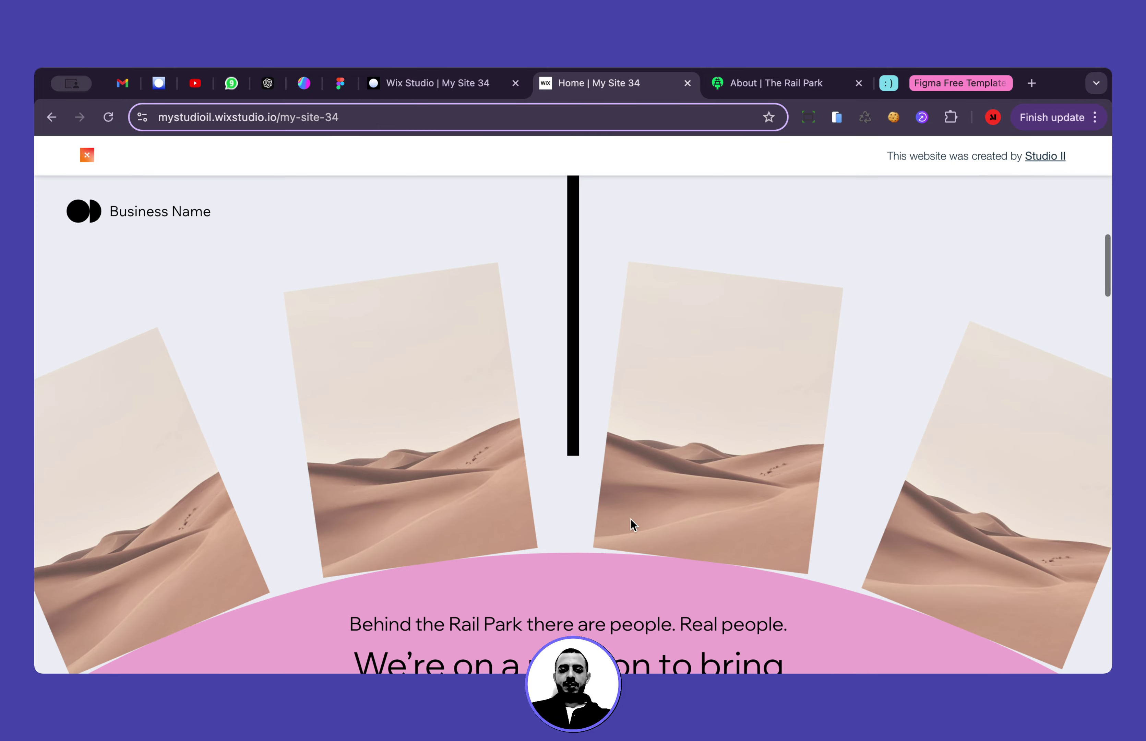
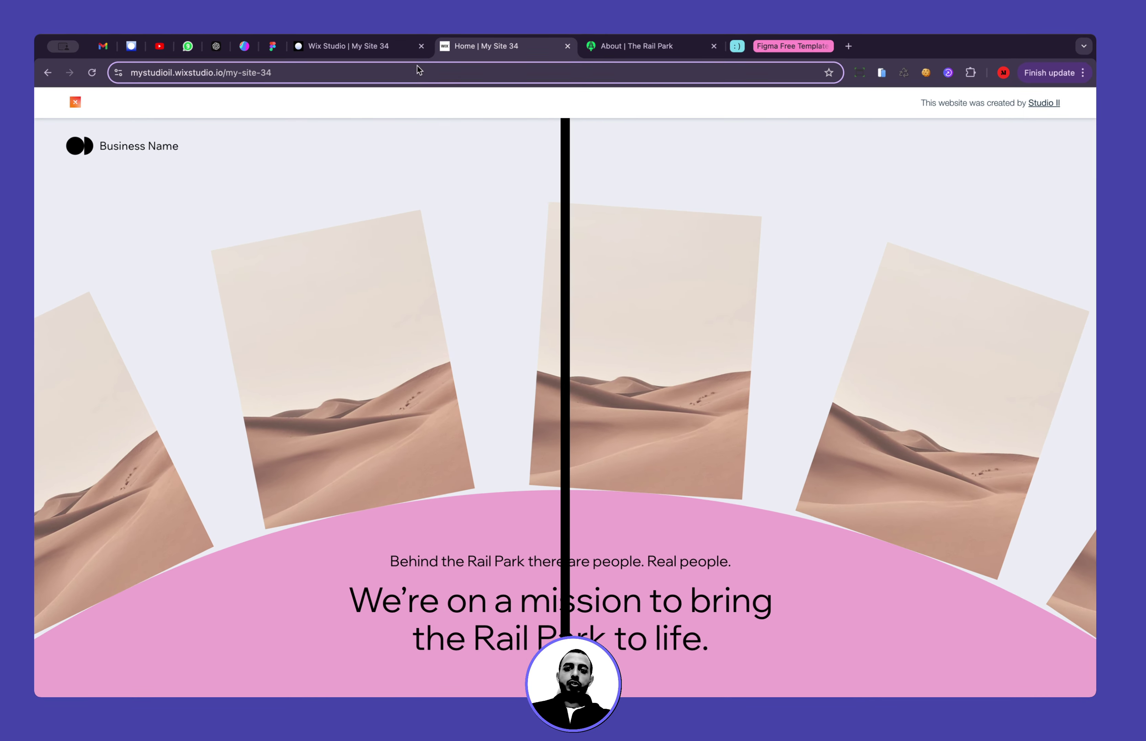
Return to the Wix Studio editor and switch the page to the desktop breakpoint for 1440px and below
click(424, 84)
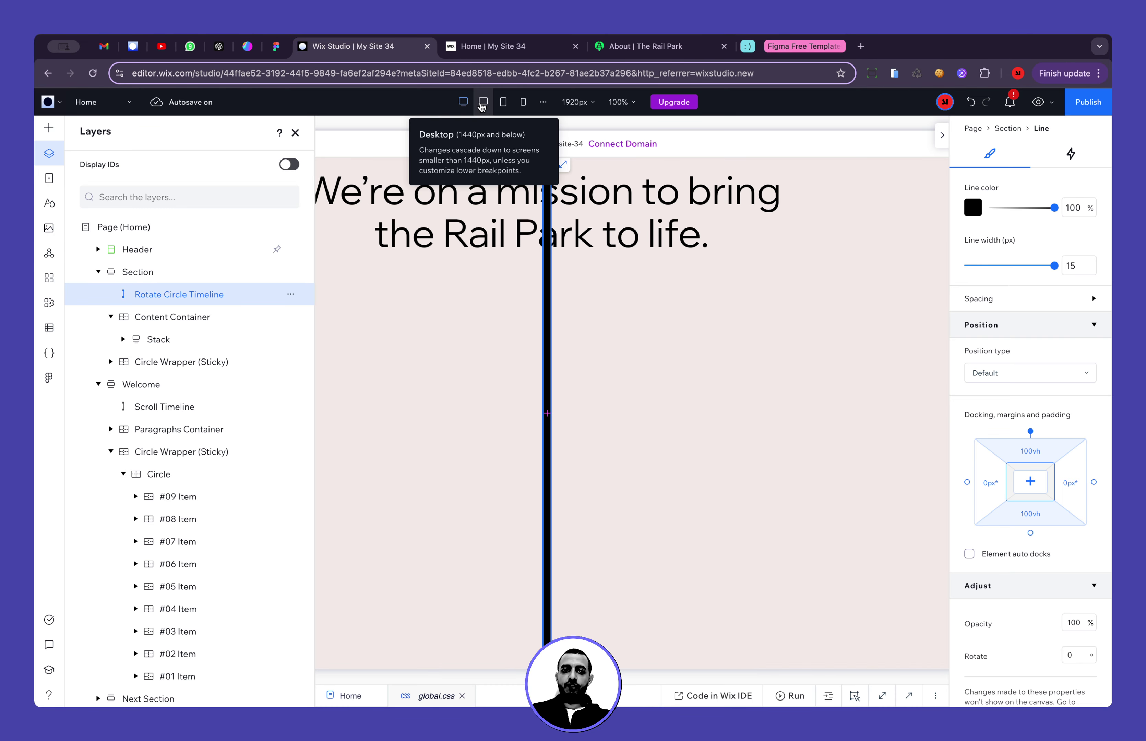
click(296, 134)
scroll(431, 181, up, 10)
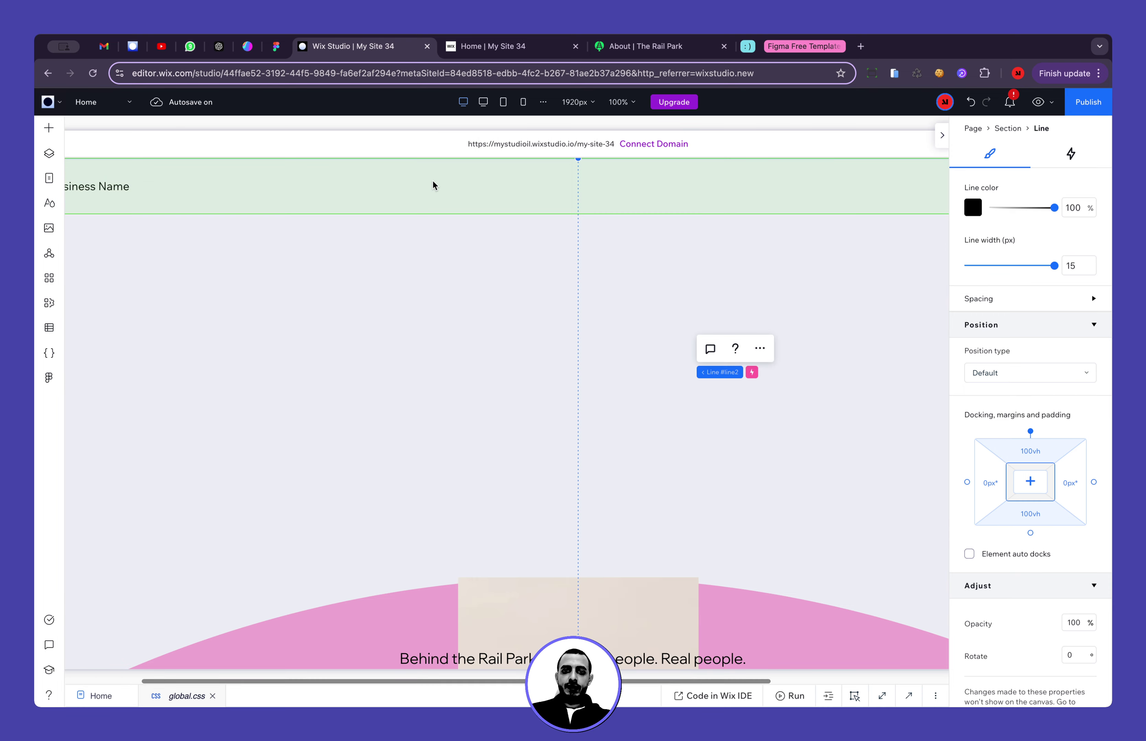
click(484, 102)
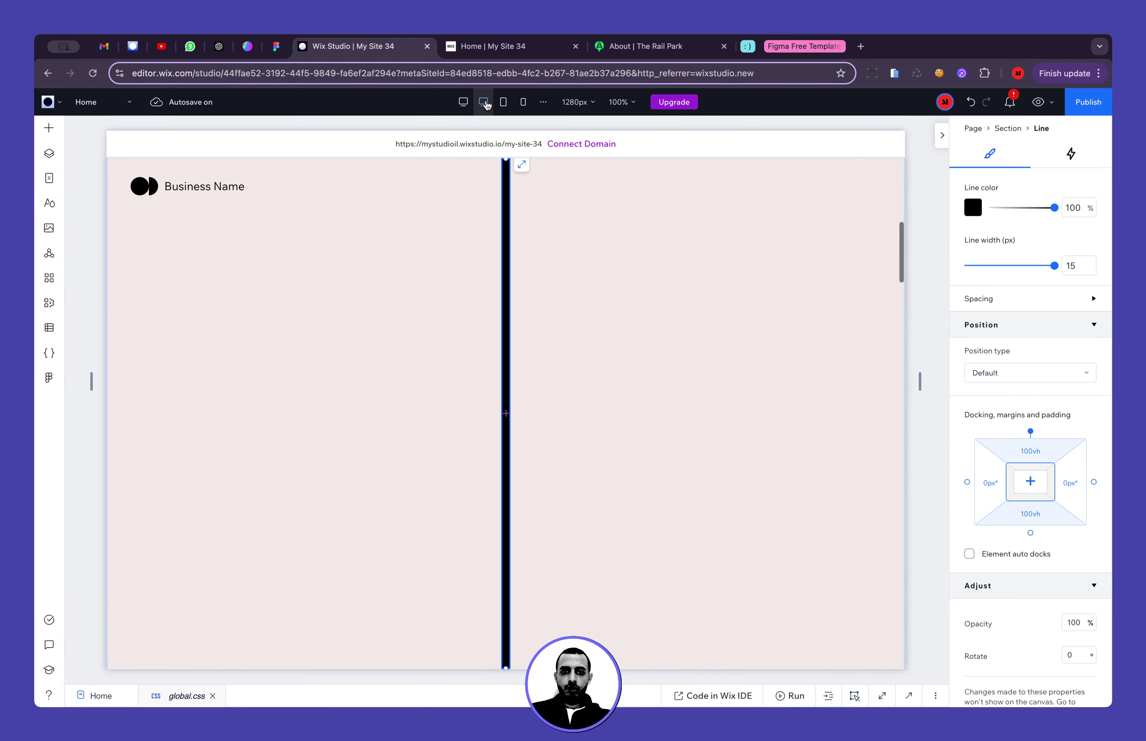
Match the example's Circle Wrapper (Sticky) by setting the top padding of the Section's own wrapper to 25 vw
click(49, 153)
click(158, 370)
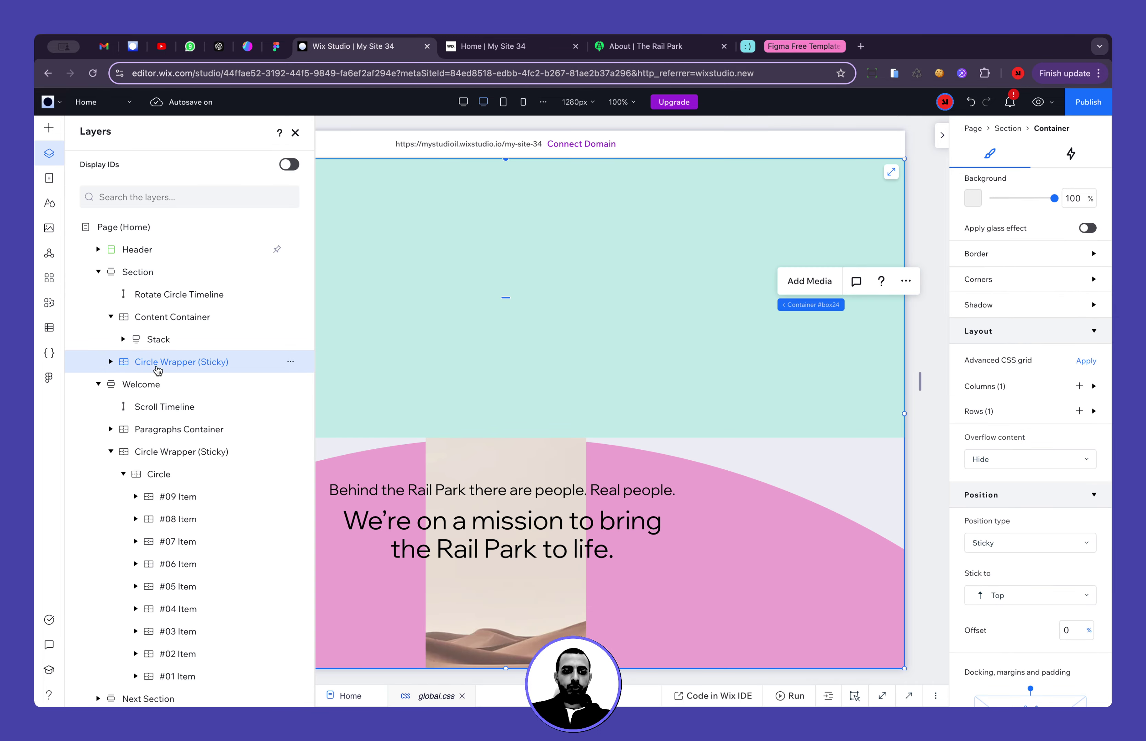
scroll(972, 467, down, 9)
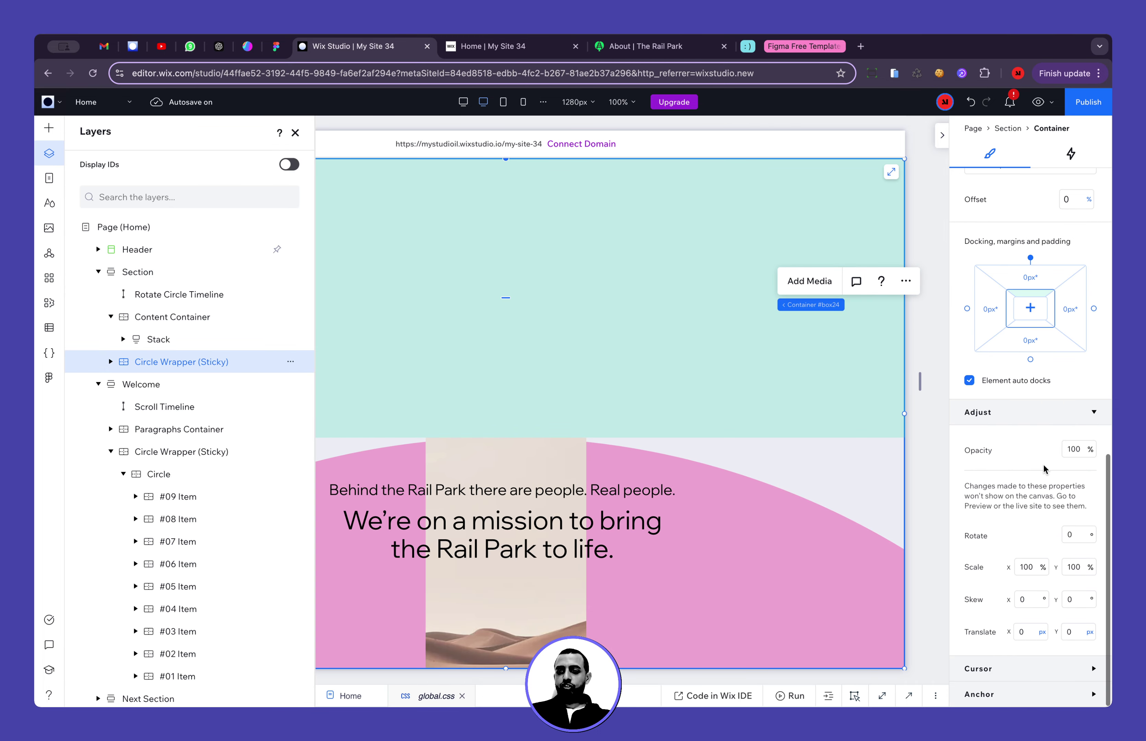
scroll(1029, 308, up, 3)
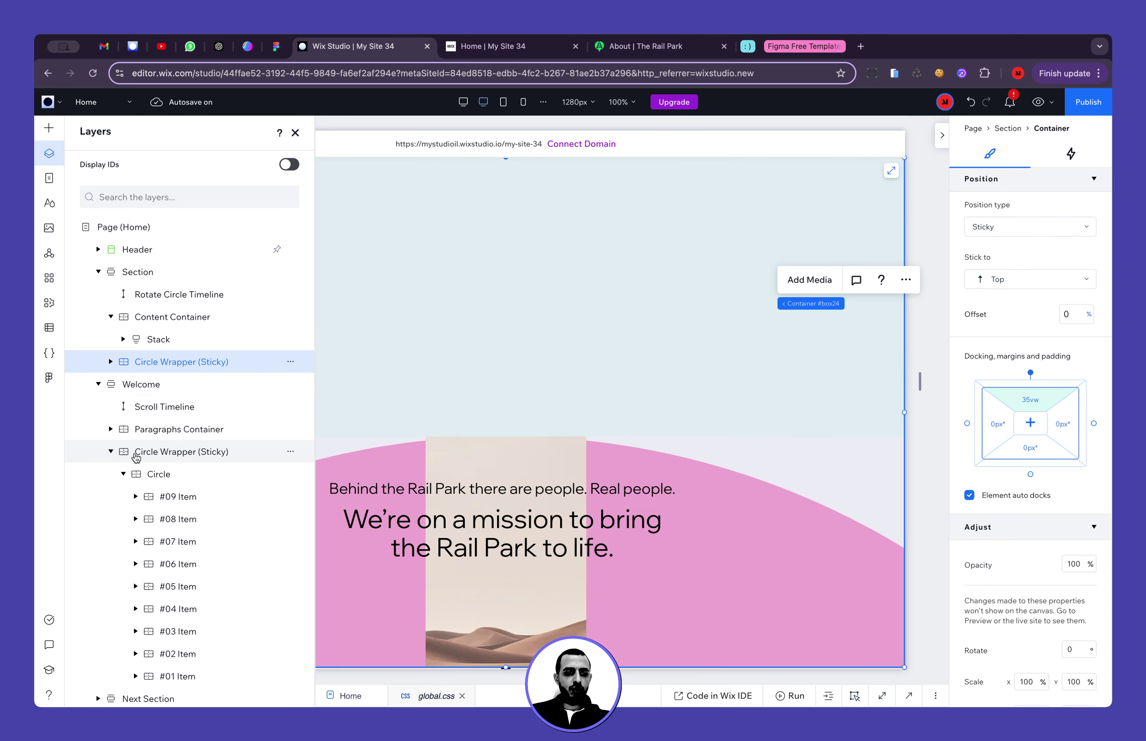
click(165, 455)
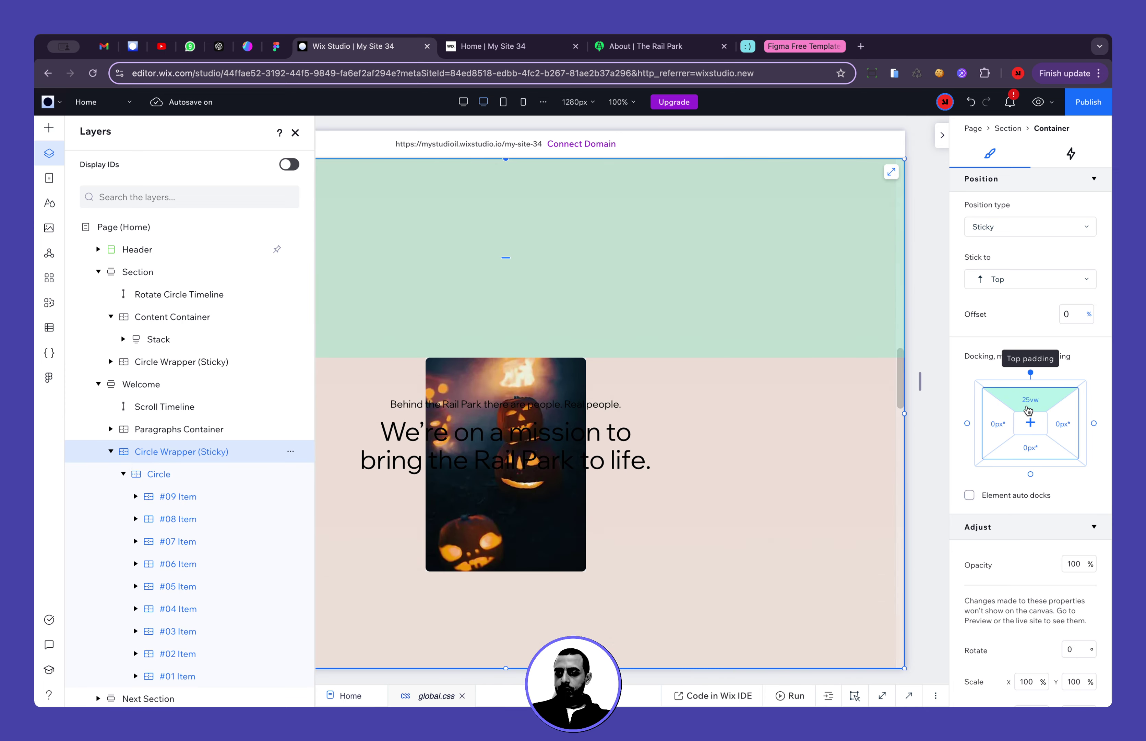
click(168, 361)
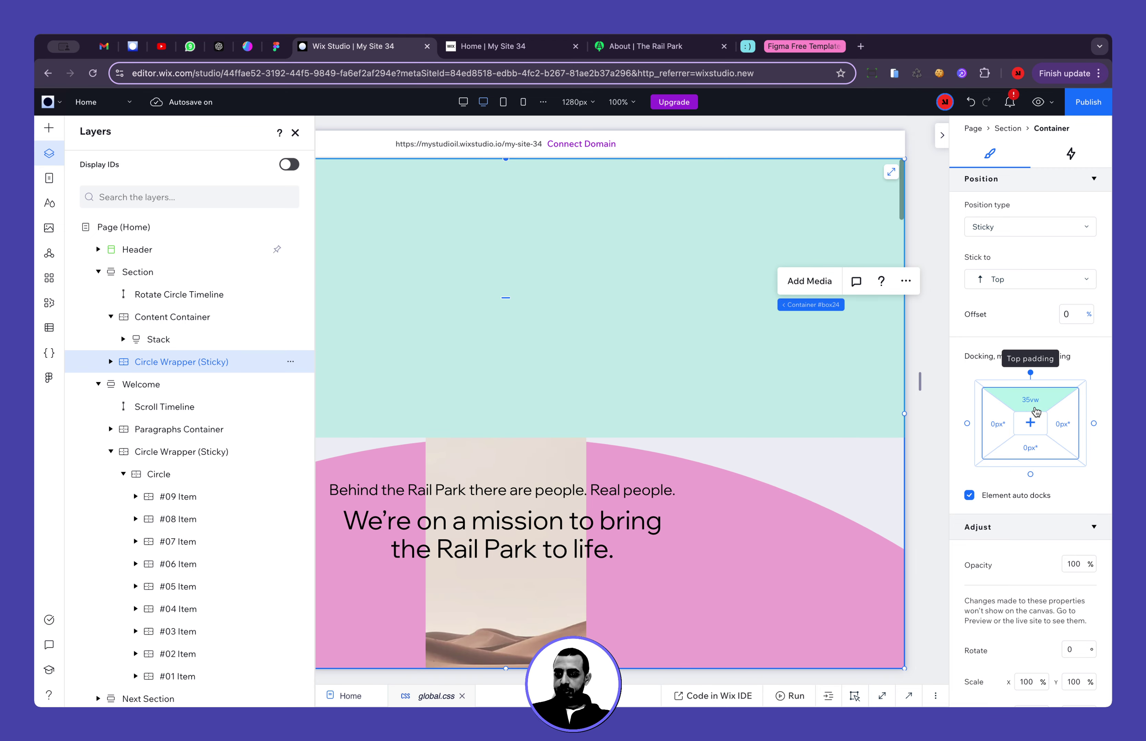
click(1036, 411)
key(Return)
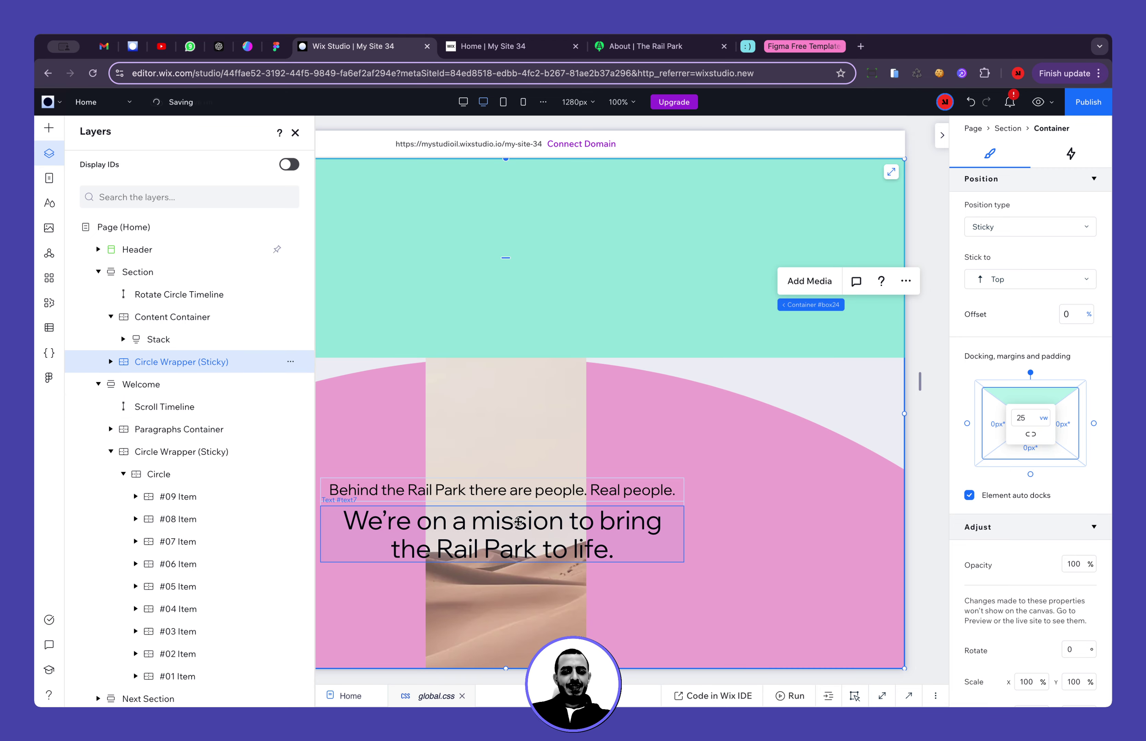
Check the top padding of the example's Paragraphs Container and set the Content Container's top padding to 30 vw
scroll(532, 505, left, 3)
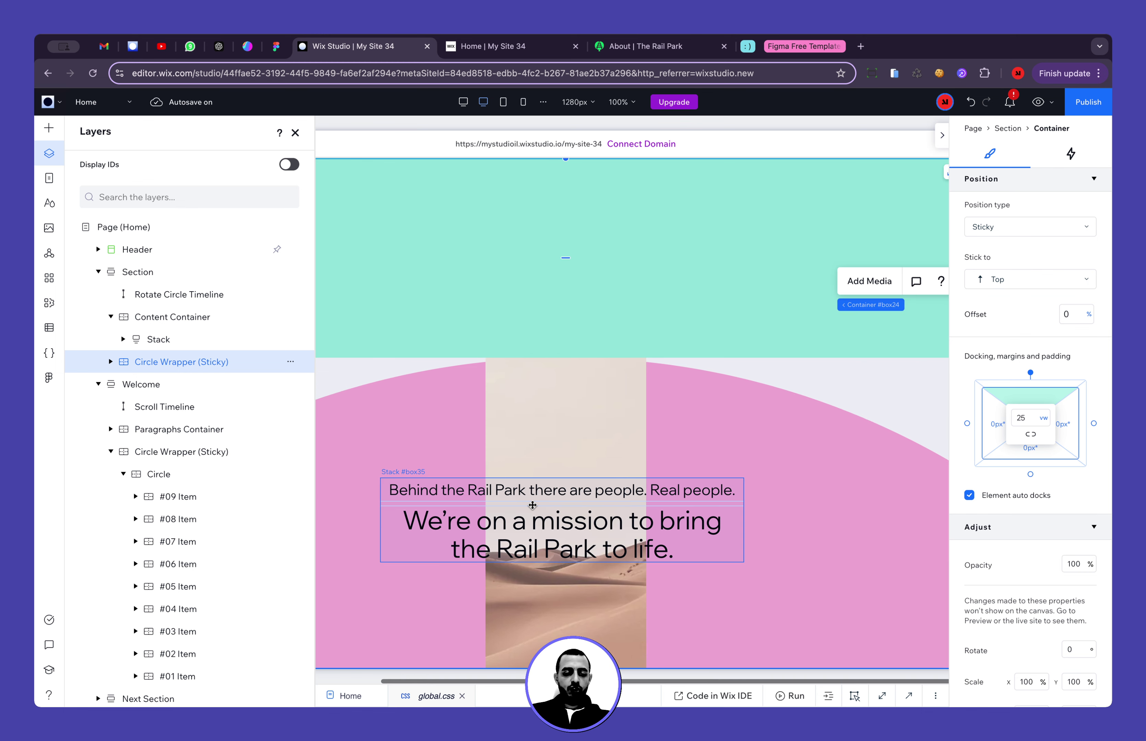
scroll(121, 433, down, 1)
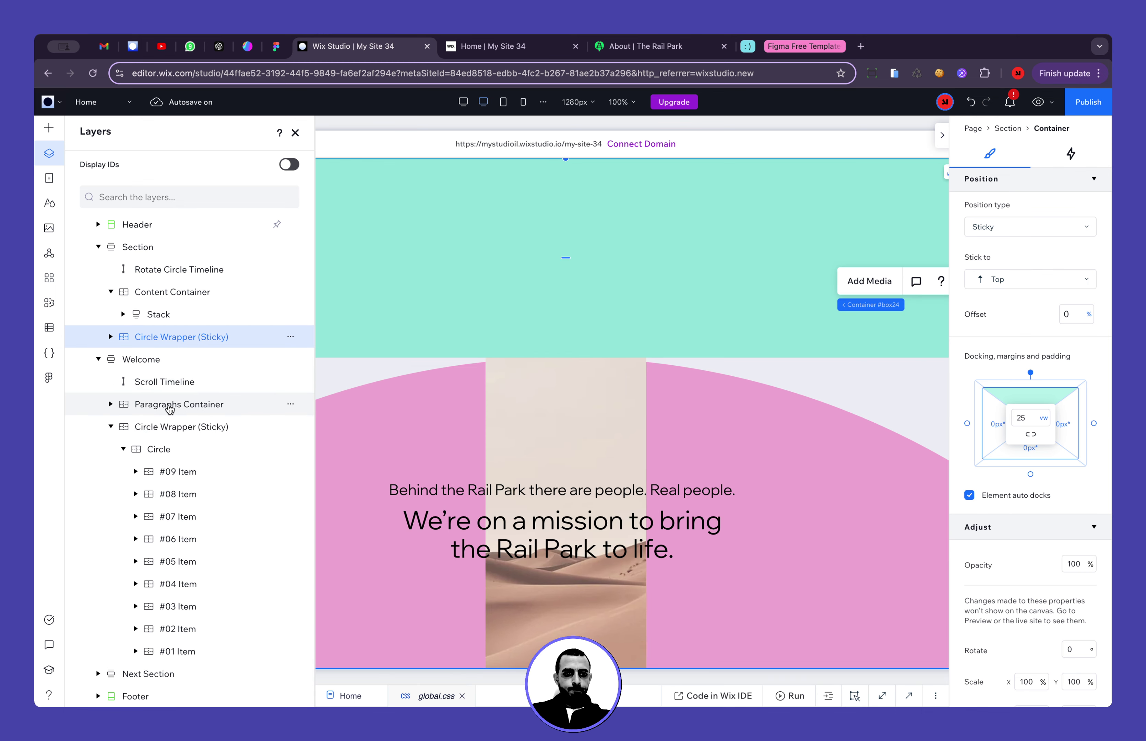
click(110, 405)
click(159, 404)
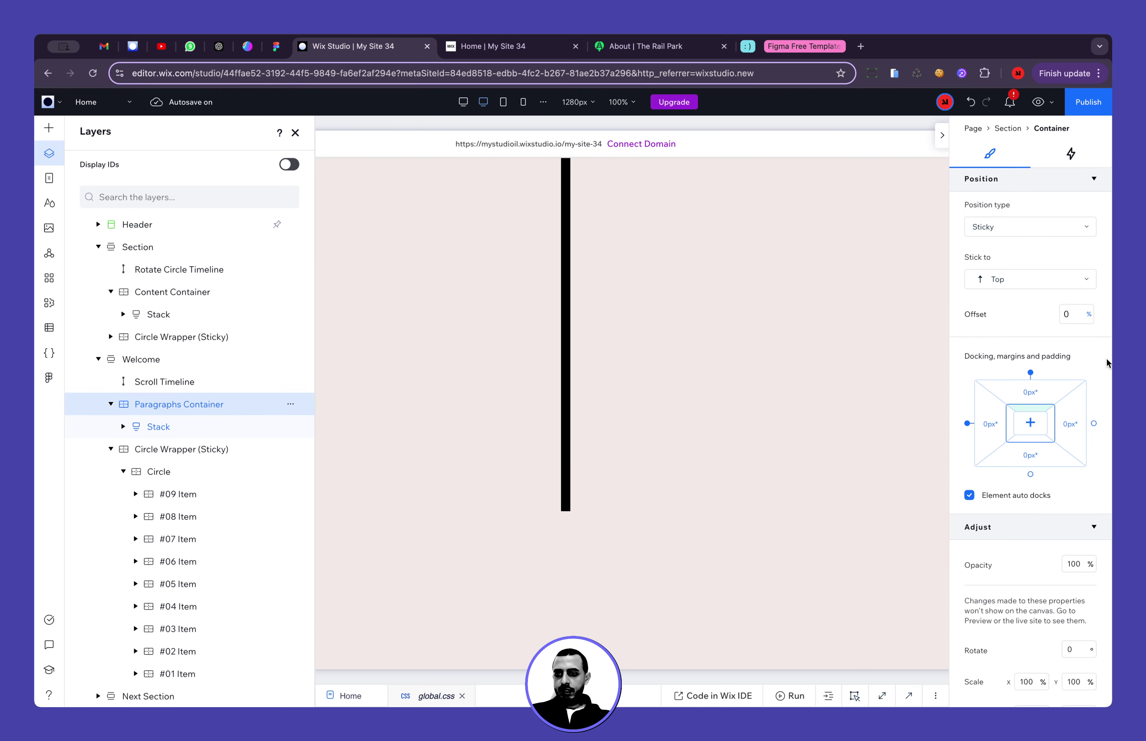
click(1036, 412)
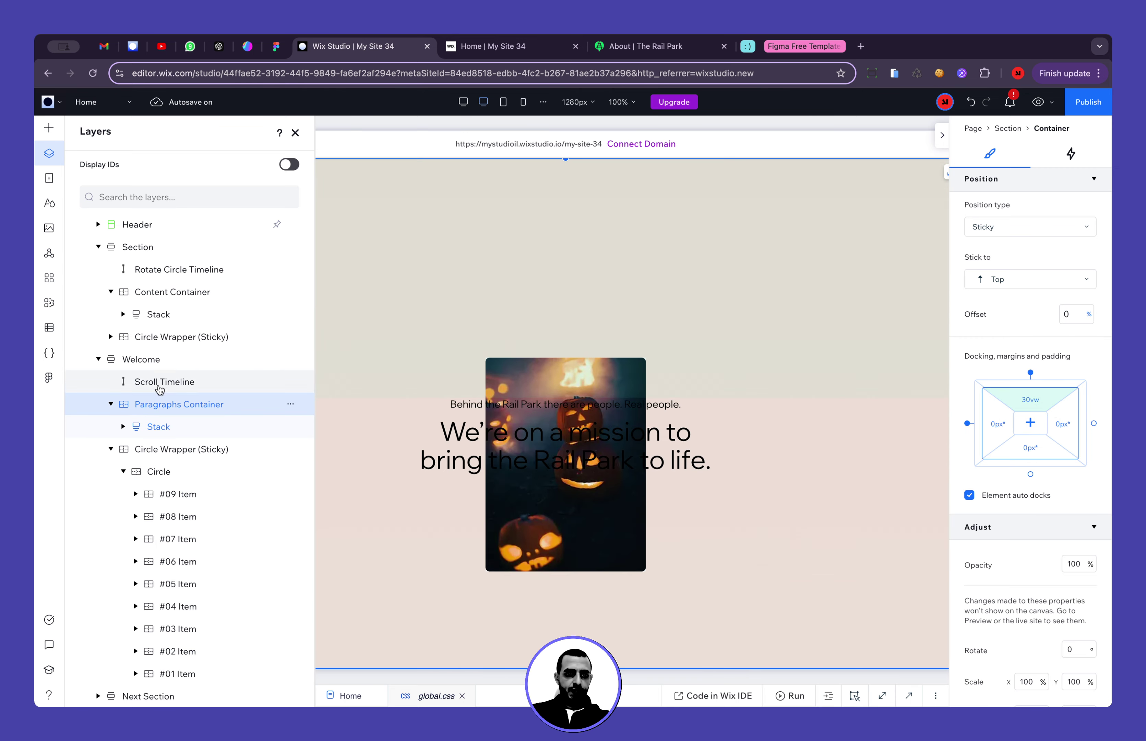
click(179, 292)
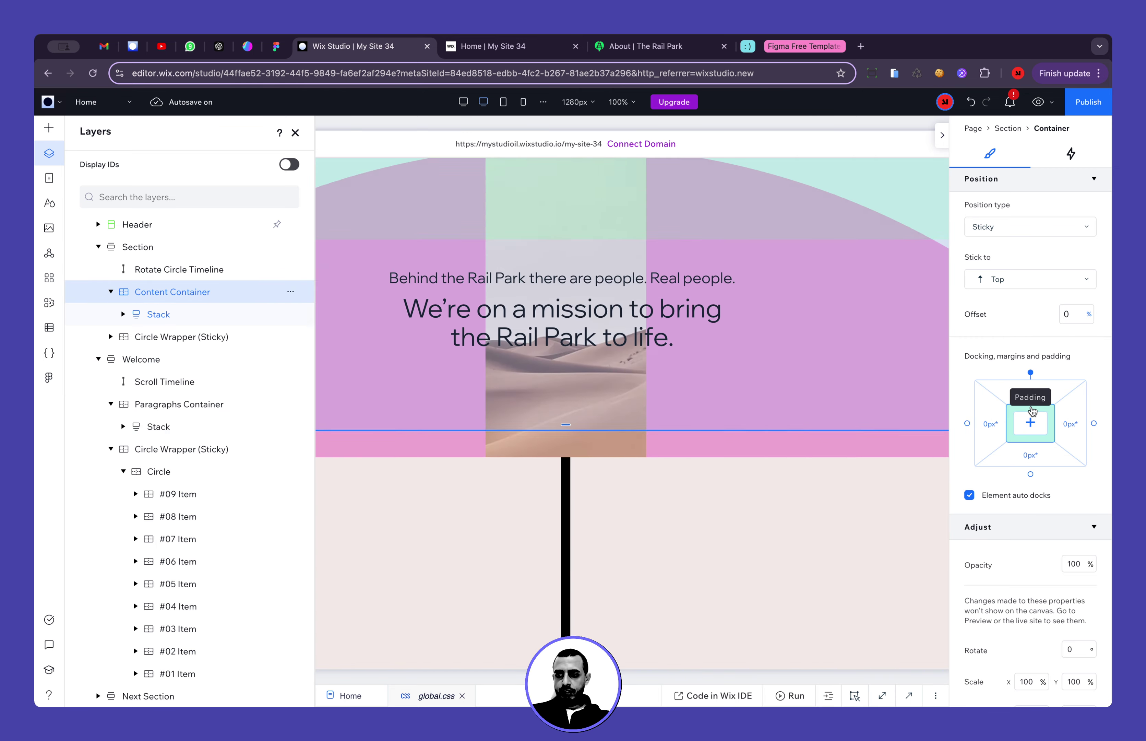
click(1030, 409)
text(30)
key(Return)
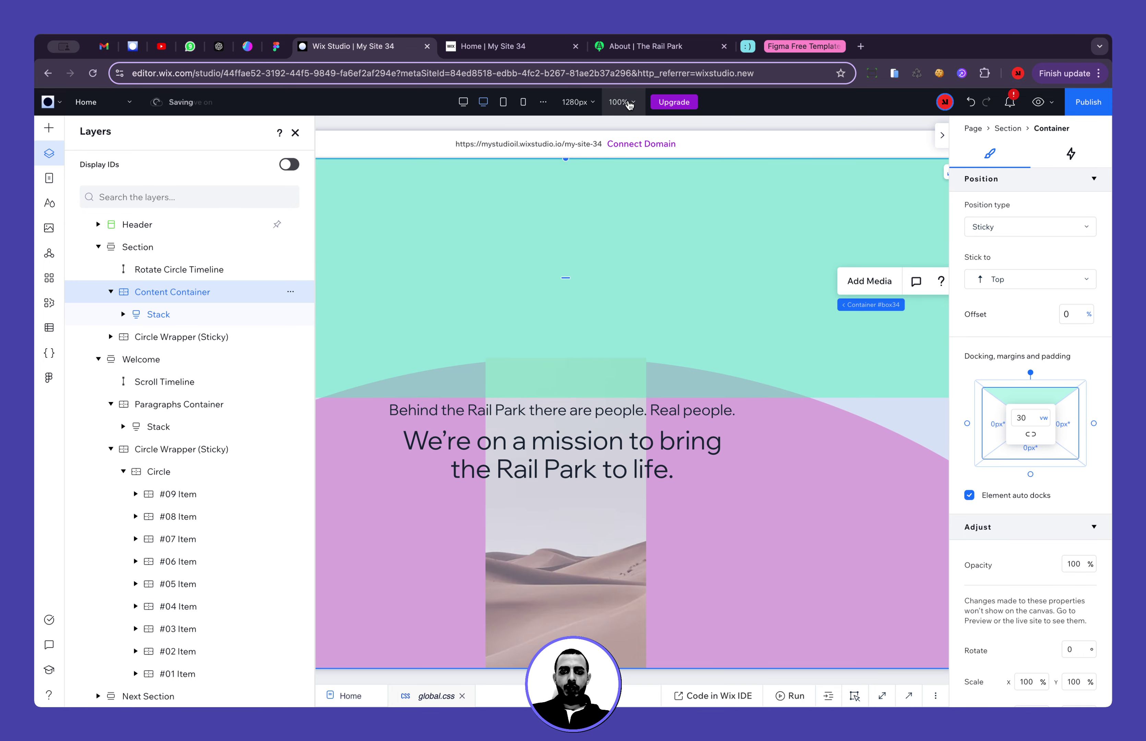
Examine the site's breakpoint ranges and close the breakpoint settings
click(544, 102)
scroll(542, 246, down, 1)
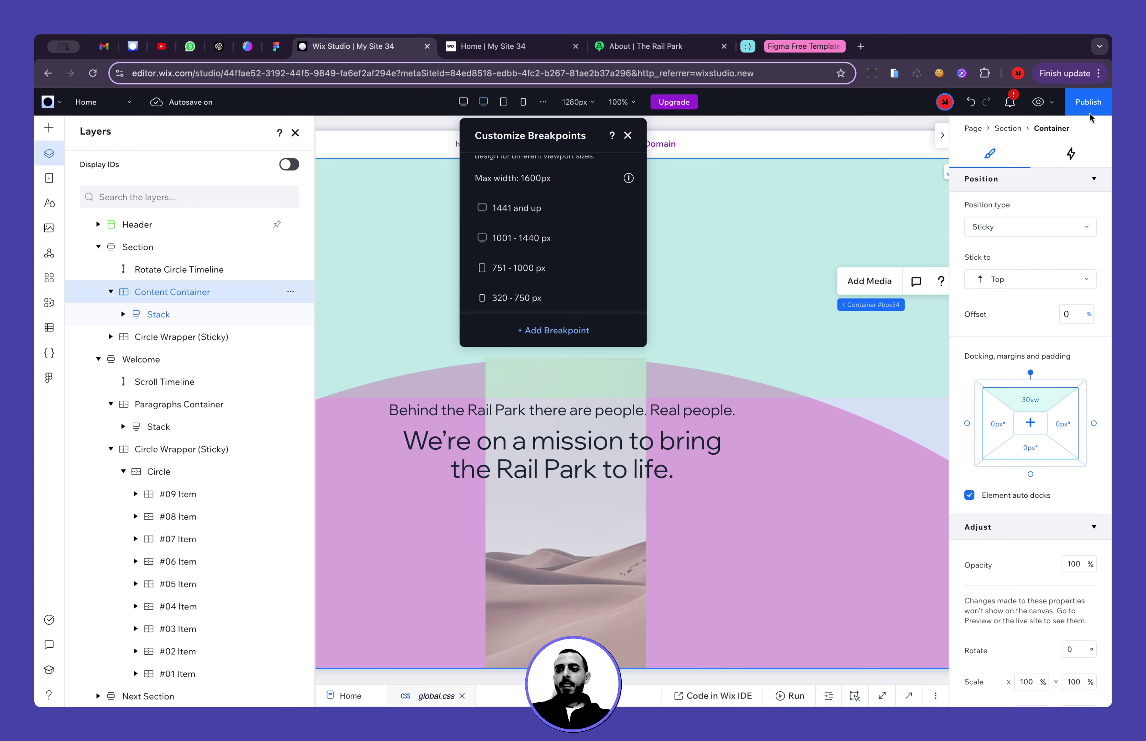
key(Escape)
Publish the site, dismiss the confirmation, look at the live page and return to the editor
click(356, 154)
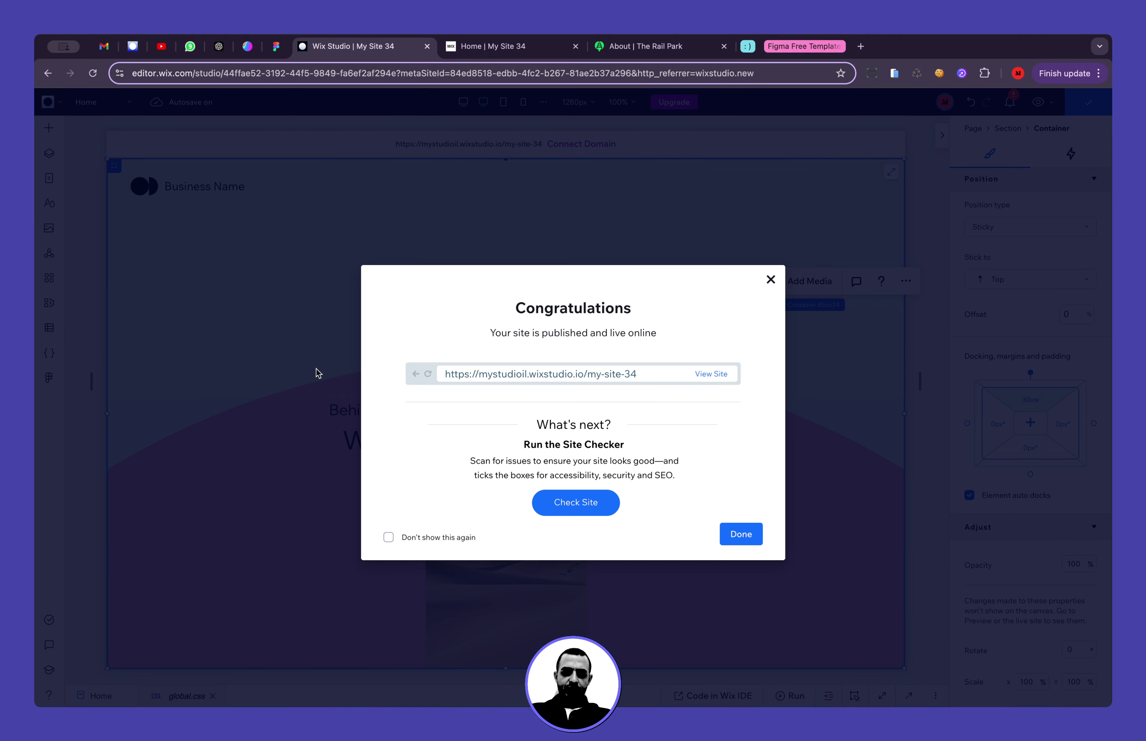
click(318, 373)
click(505, 46)
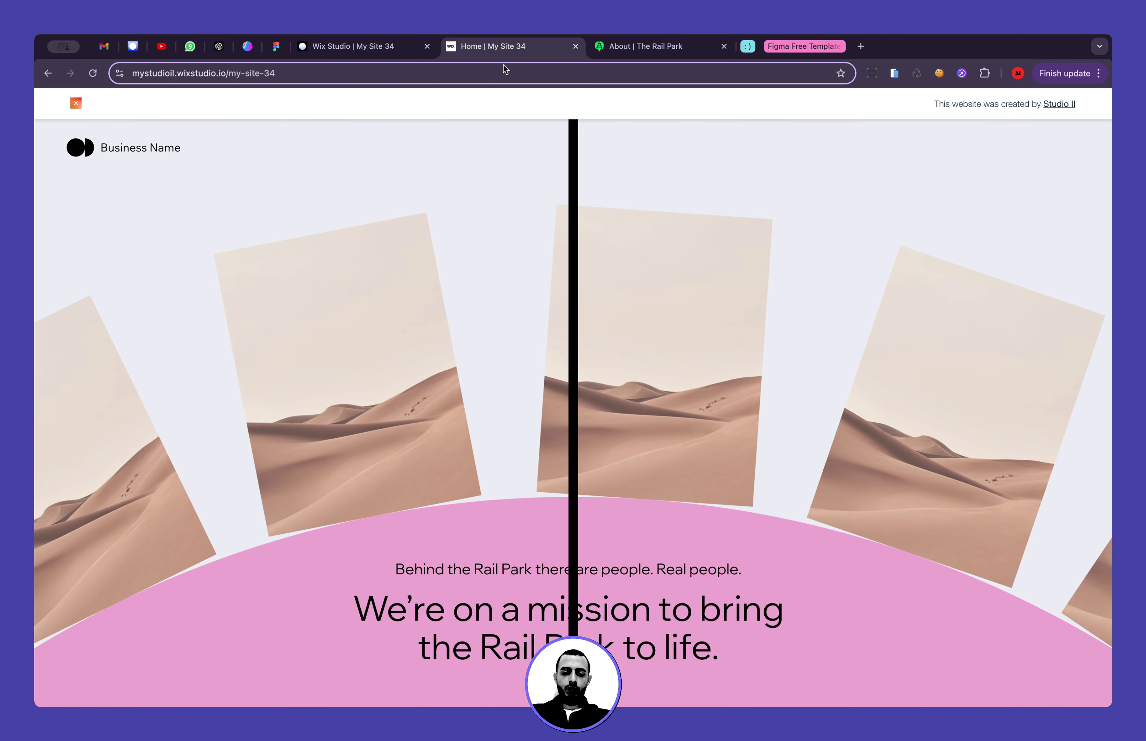
click(404, 46)
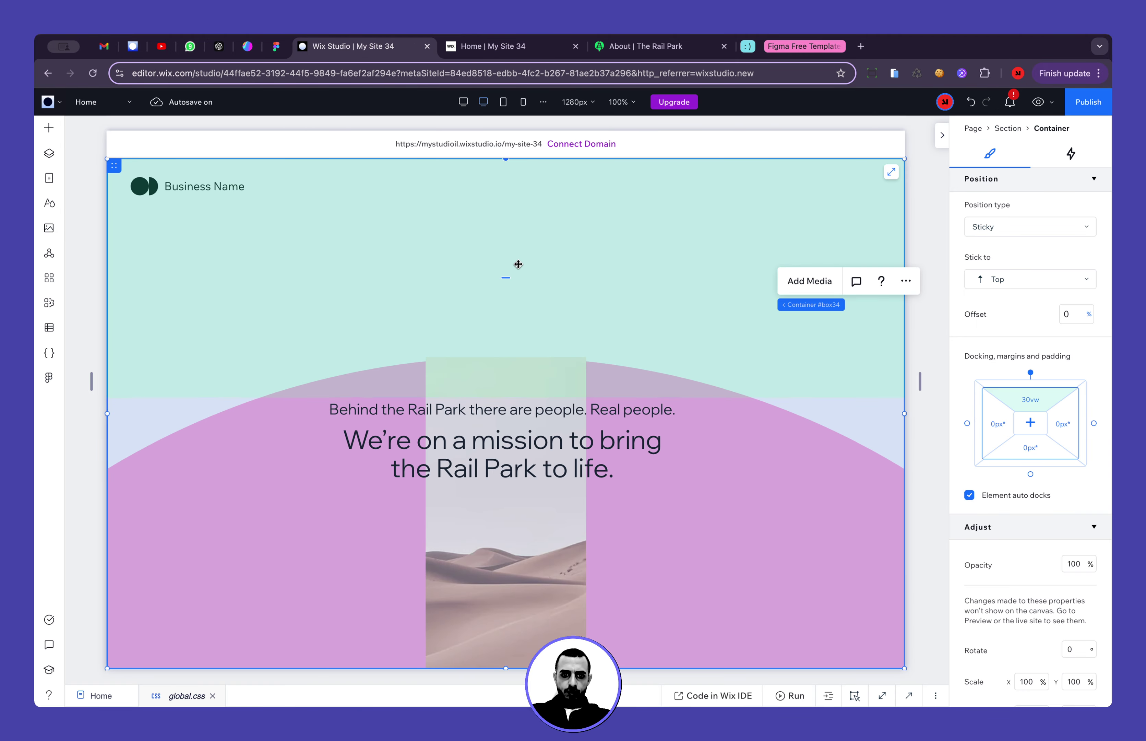
Set the height of the Item #08 (rotate 75) image to Auto on the primary desktop breakpoint and return to the 1440px-and-below breakpoint
scroll(518, 264, down, 3)
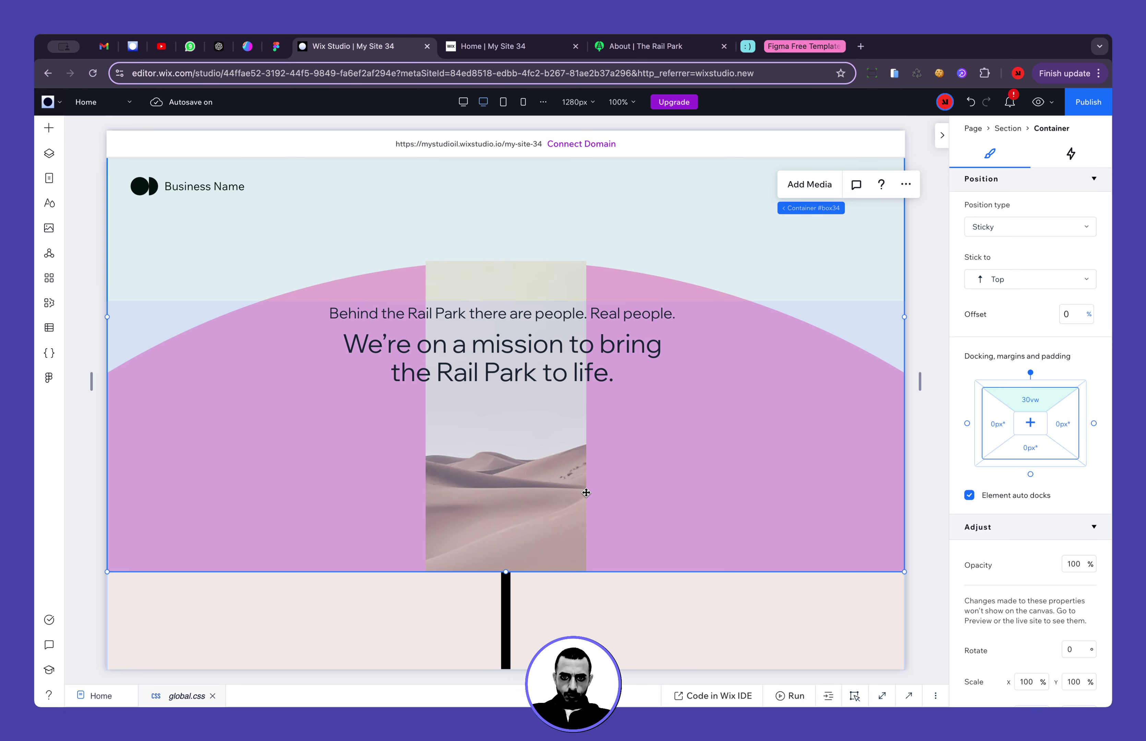
scroll(547, 484, up, 1)
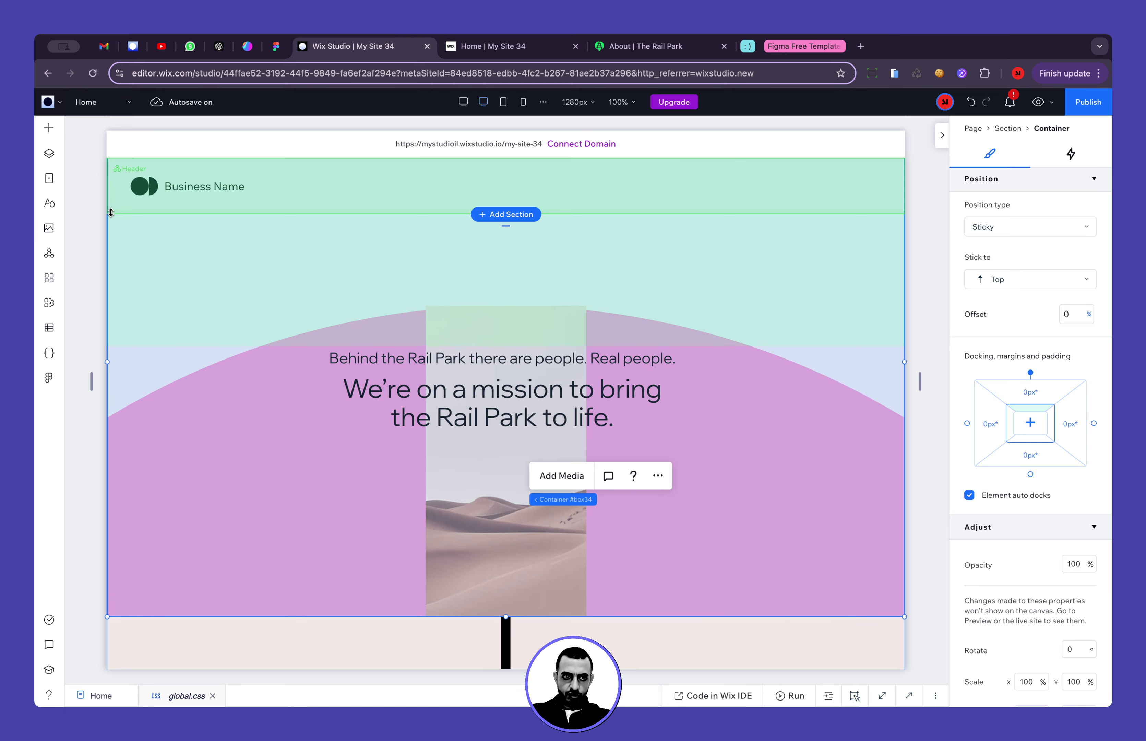
click(49, 153)
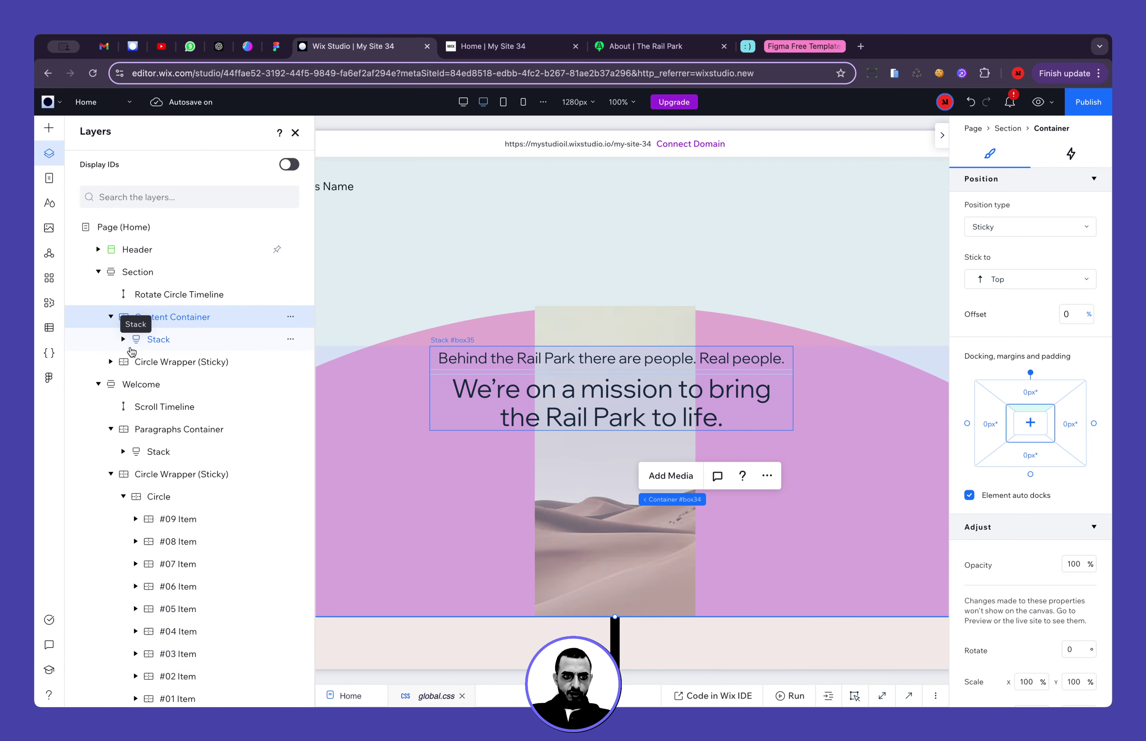
click(111, 362)
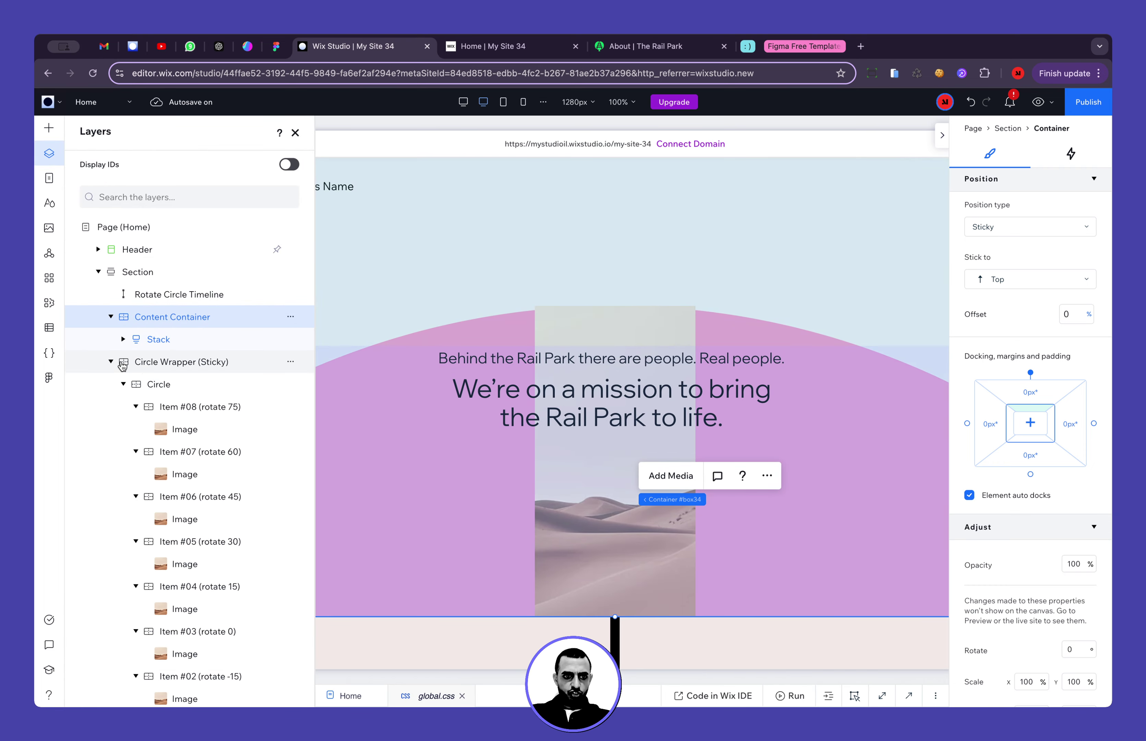
click(183, 430)
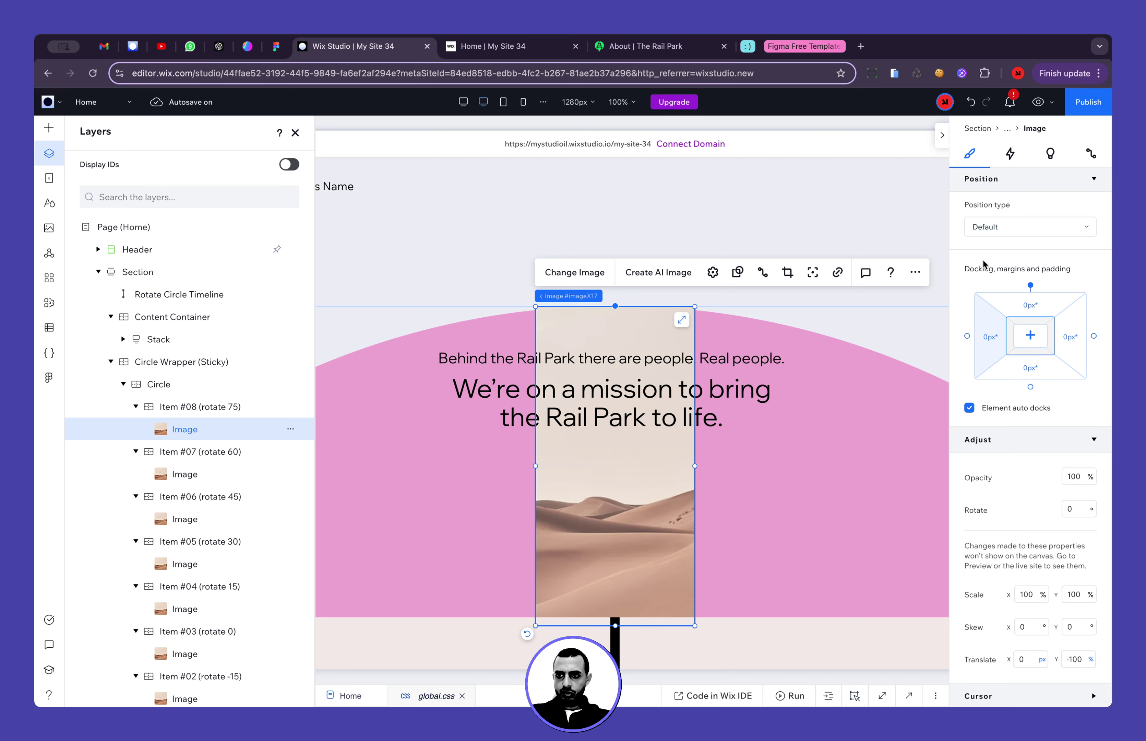
scroll(985, 264, up, 10)
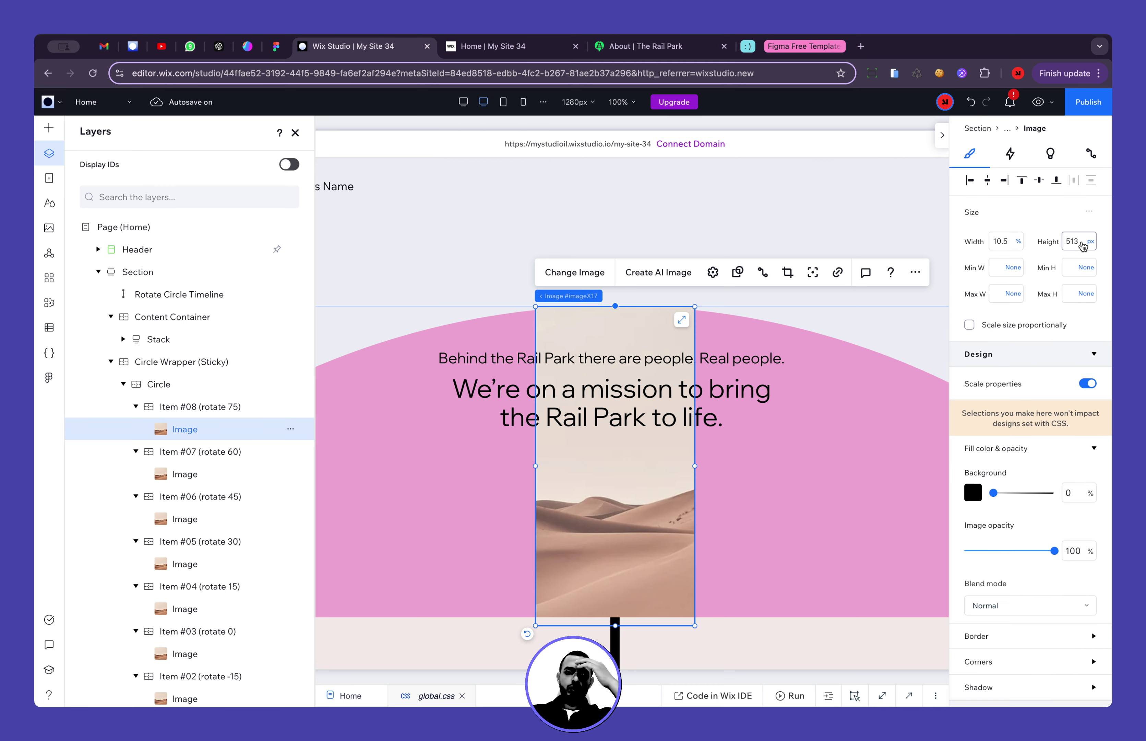
click(463, 101)
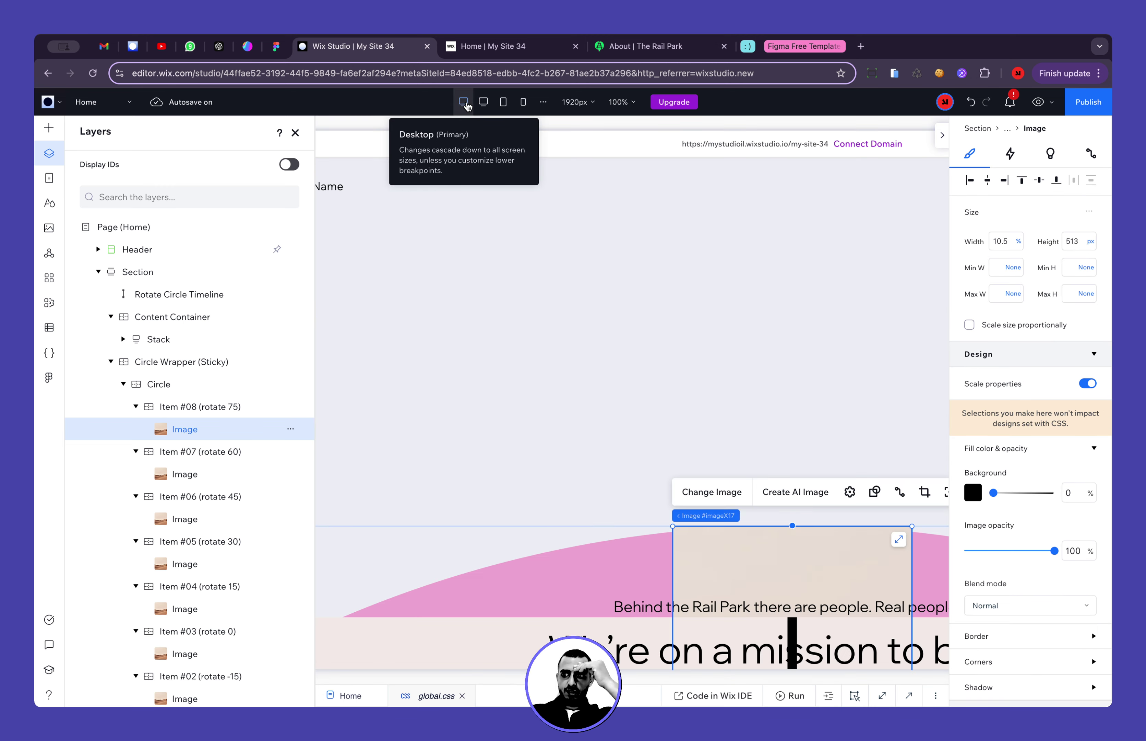
click(1092, 242)
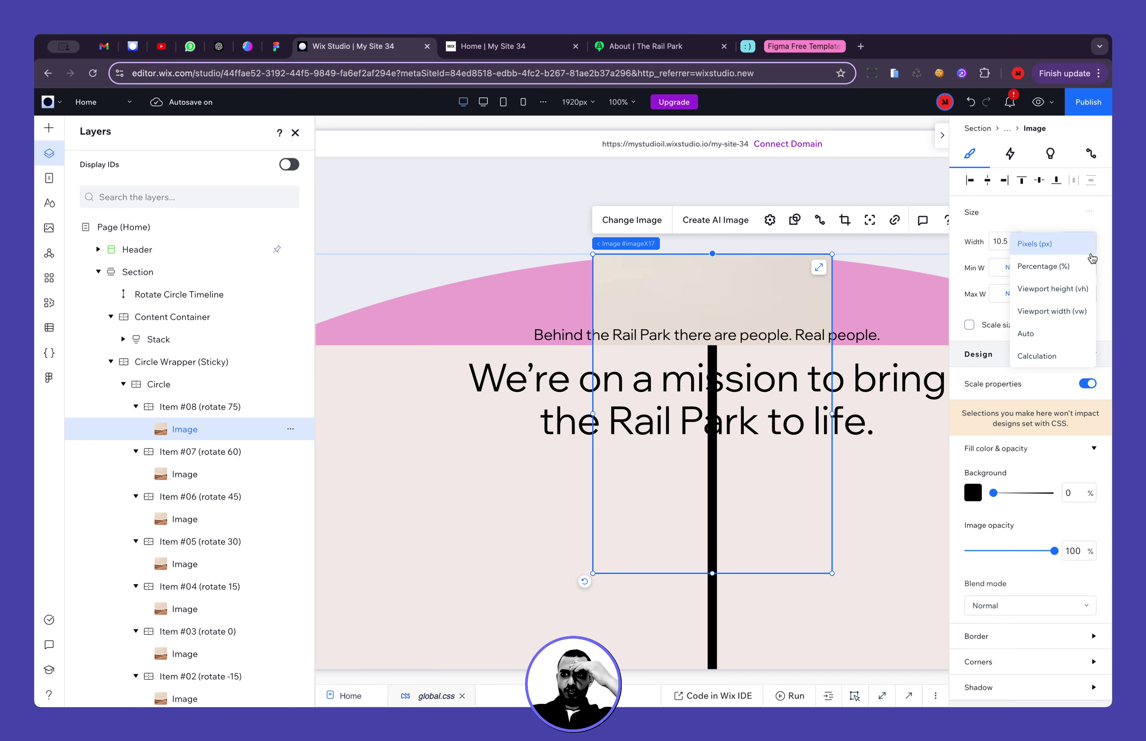
click(1079, 342)
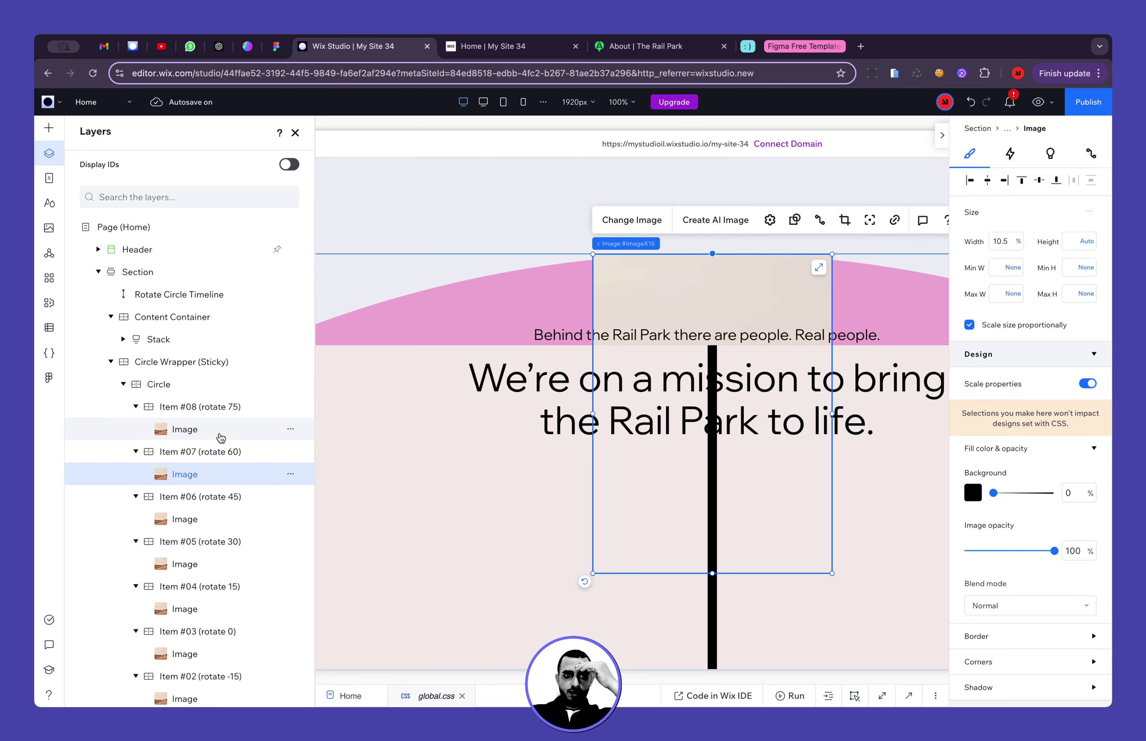
click(483, 101)
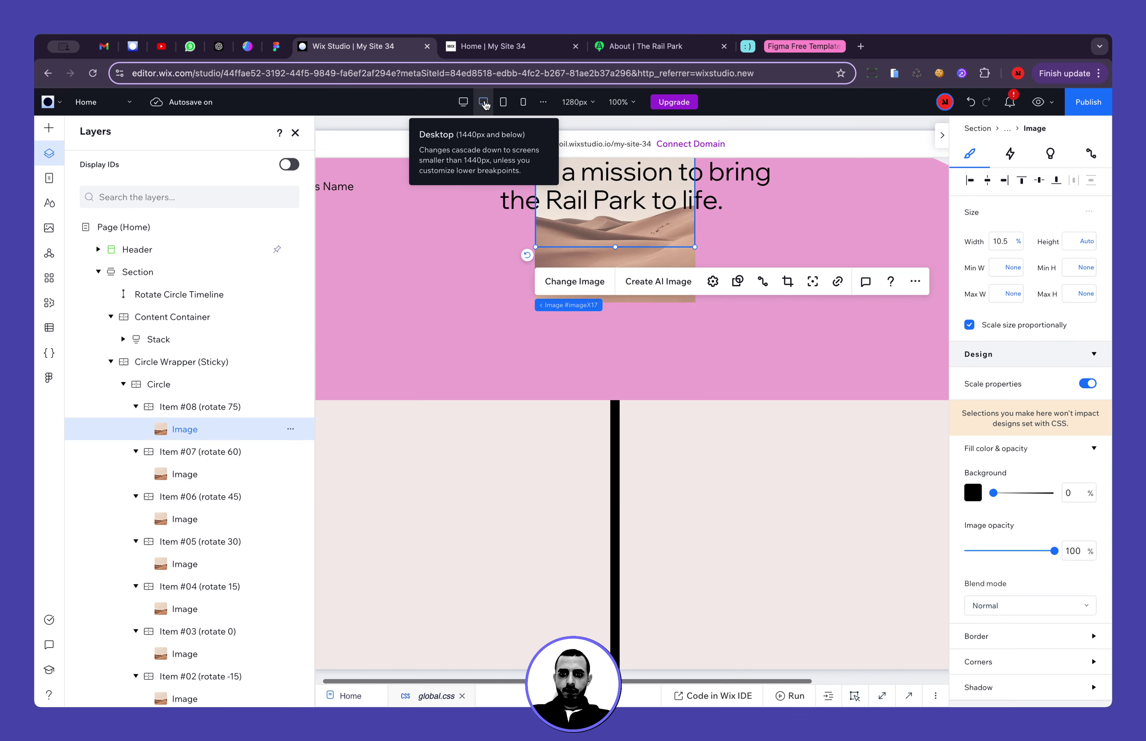
Publish the site, close the layers list and the publish confirmation, and reload the live page
click(1088, 102)
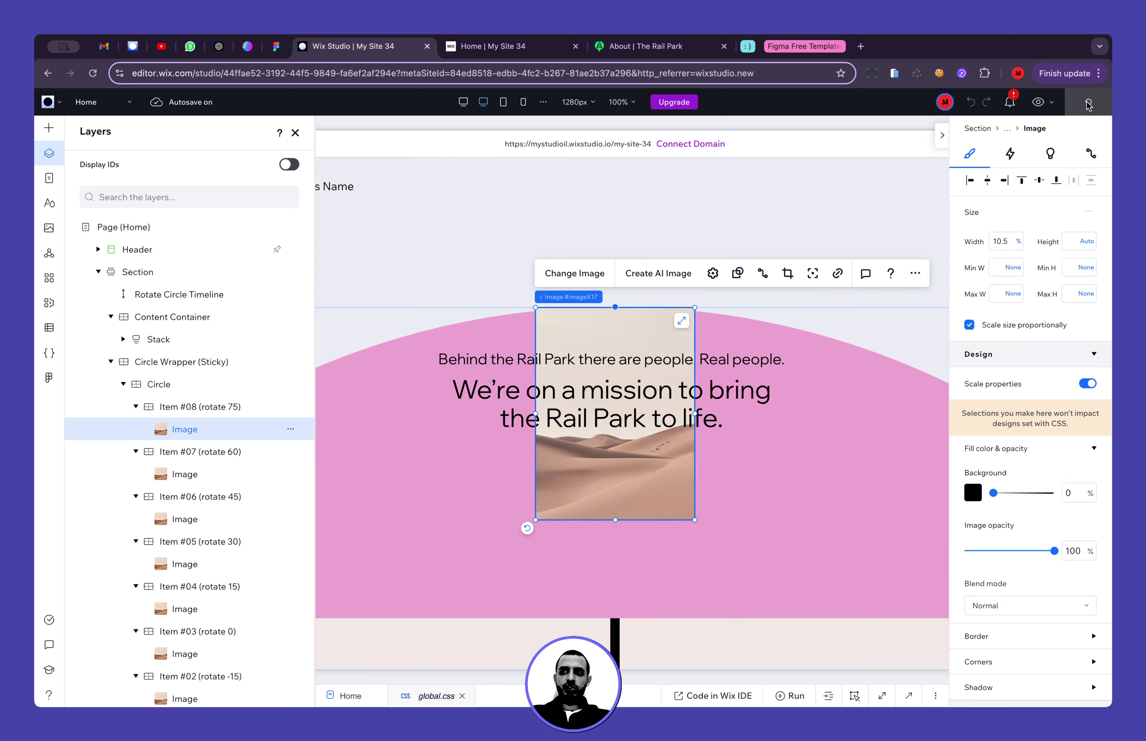
click(295, 133)
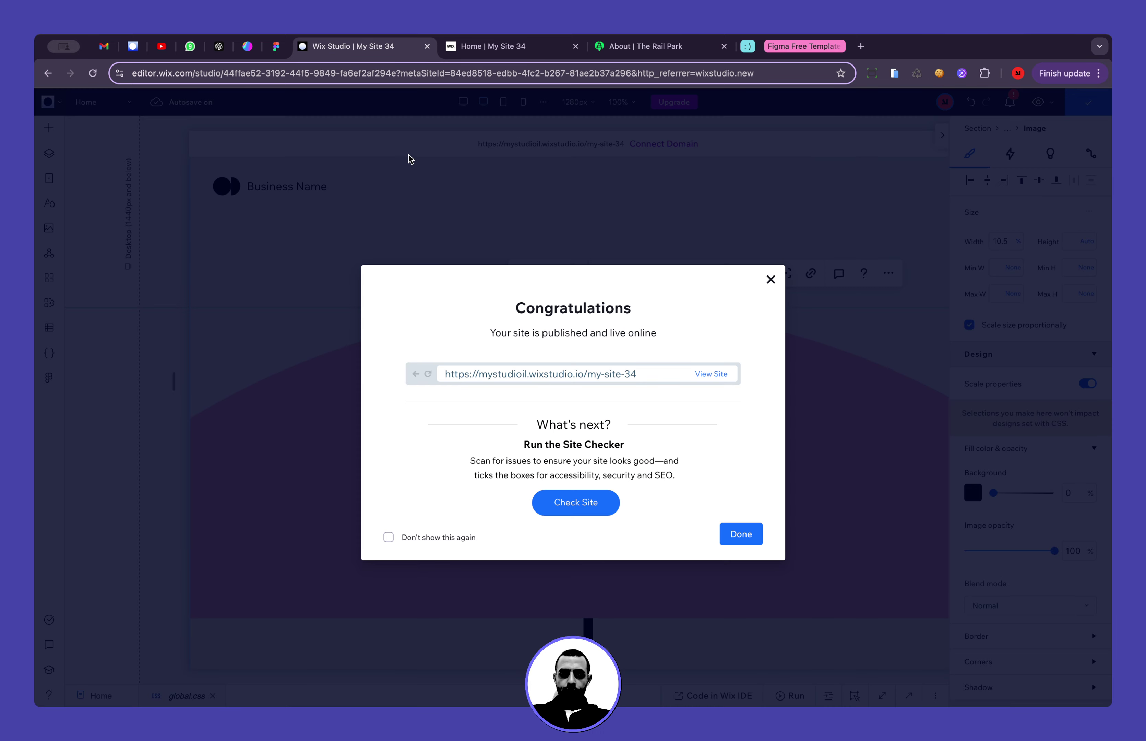
click(410, 154)
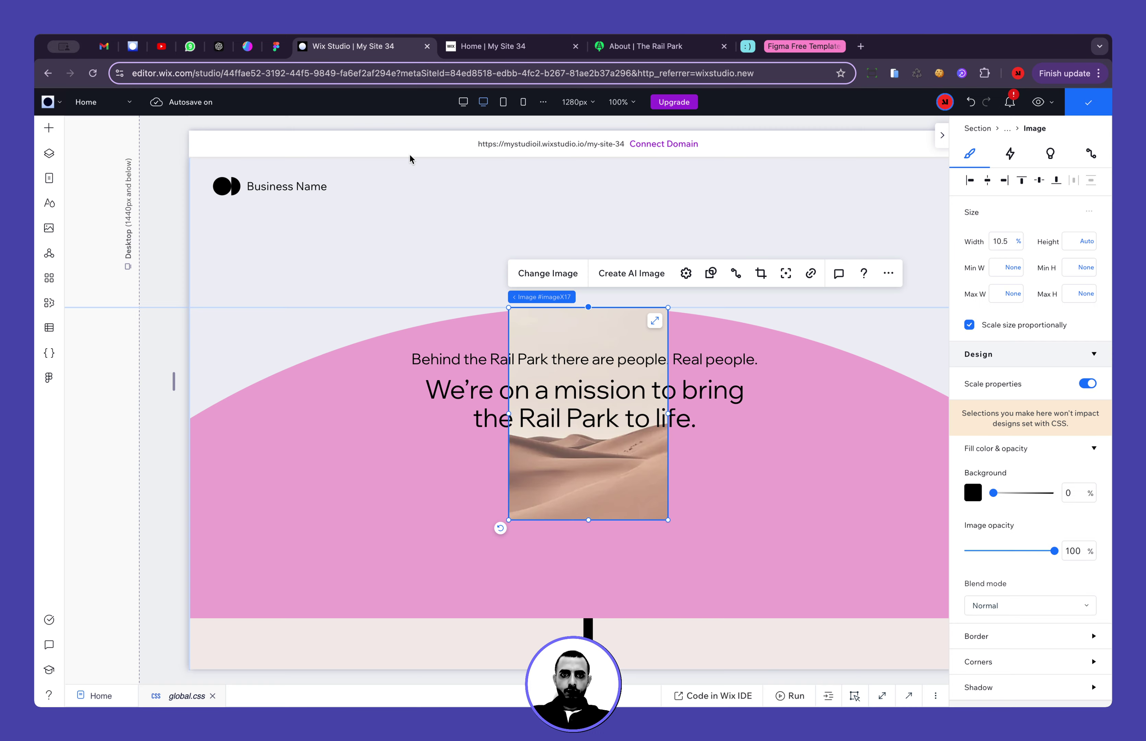
key(ctrl+Tab)
key(super+r)
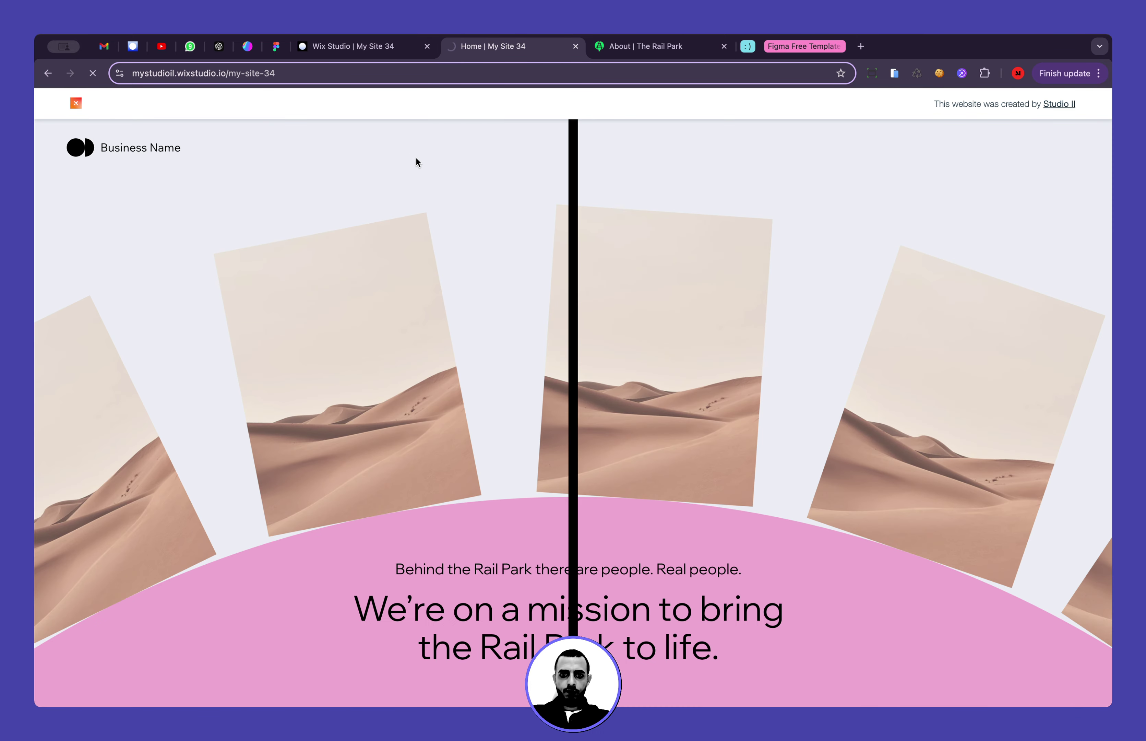
Resize the browser window to 1366 × 768, examine the rotating circle on the live page and restore the window size
click(872, 73)
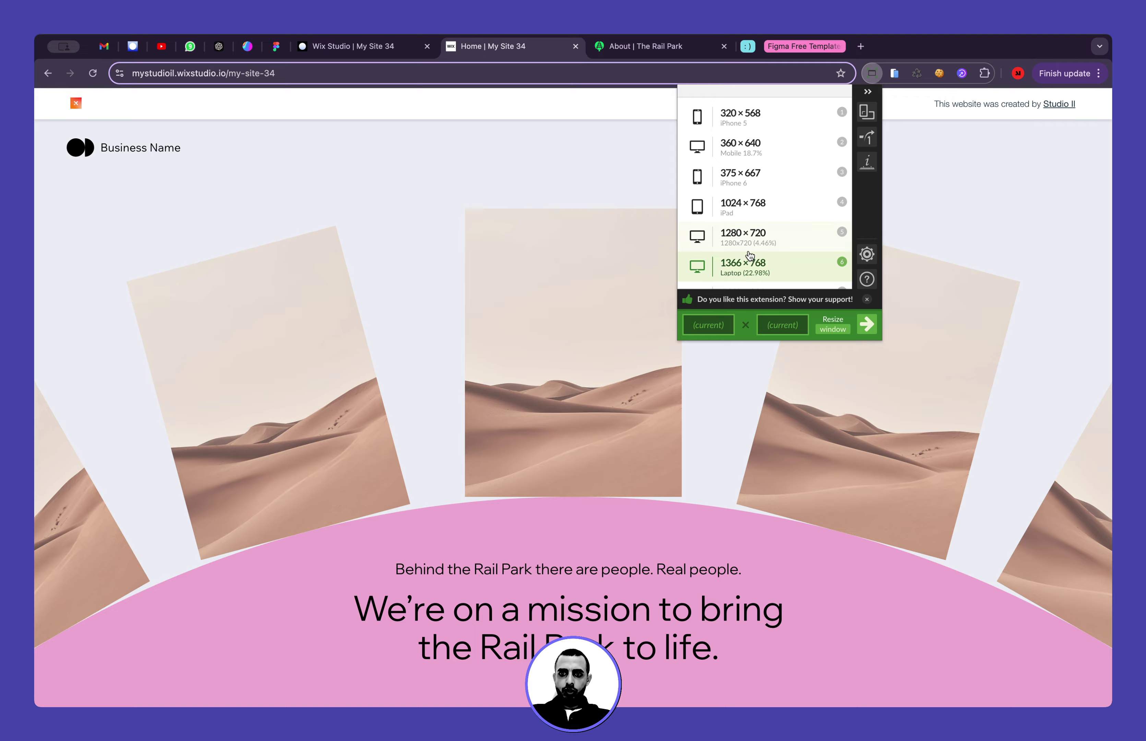
click(764, 262)
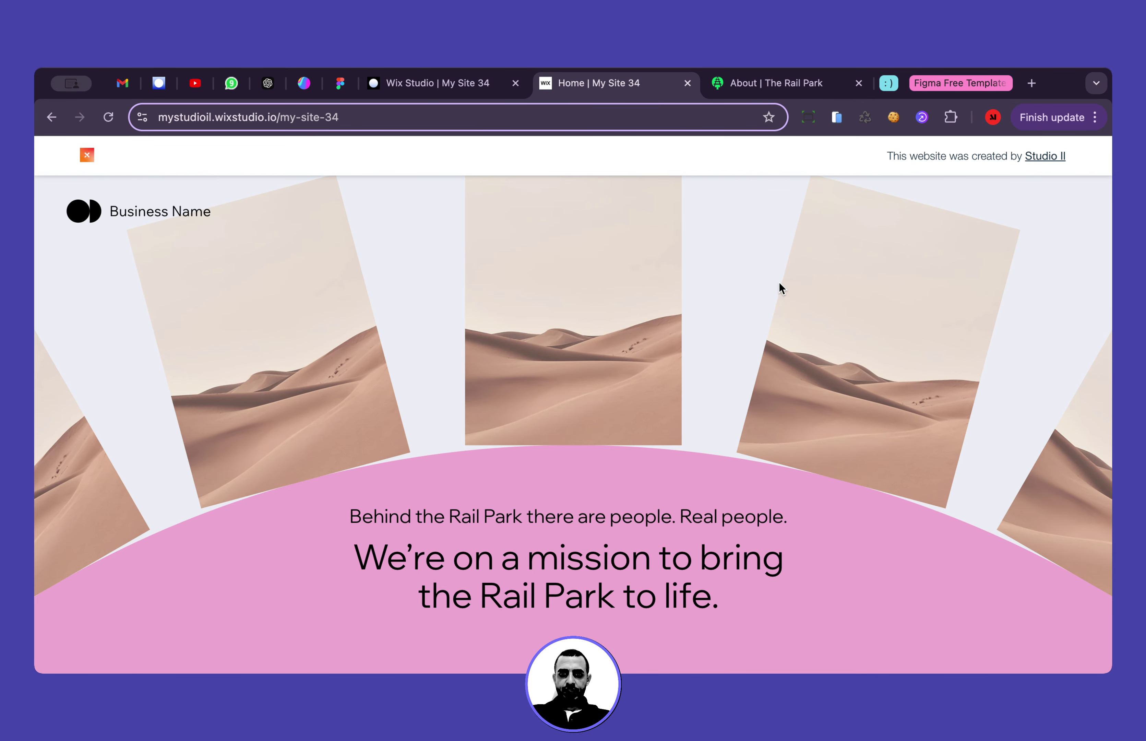
scroll(720, 610, down, 10)
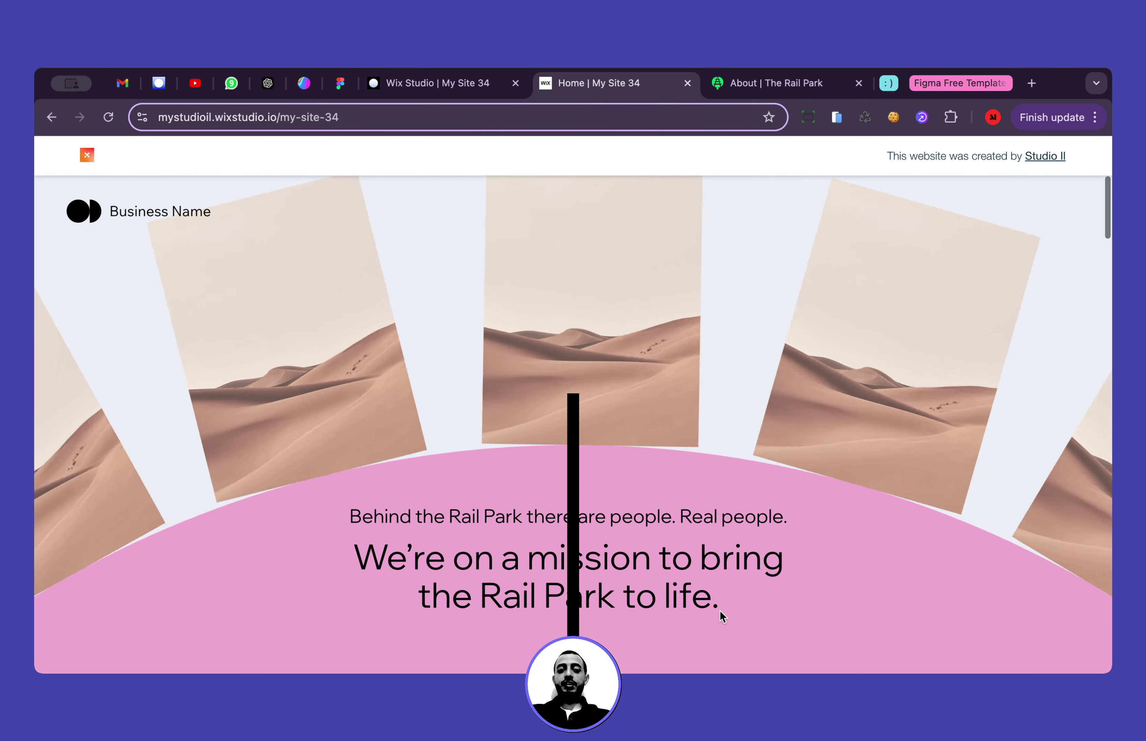
scroll(720, 610, up, 5)
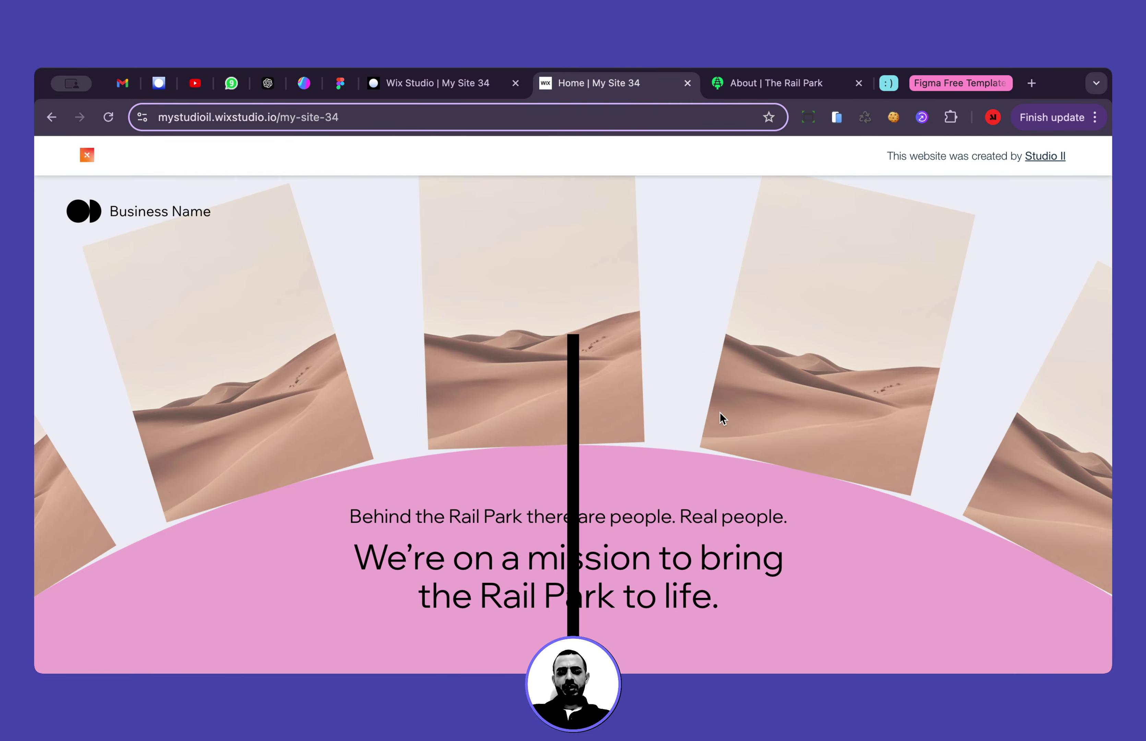
scroll(720, 413, down, 3)
scroll(721, 417, down, 5)
scroll(721, 417, up, 8)
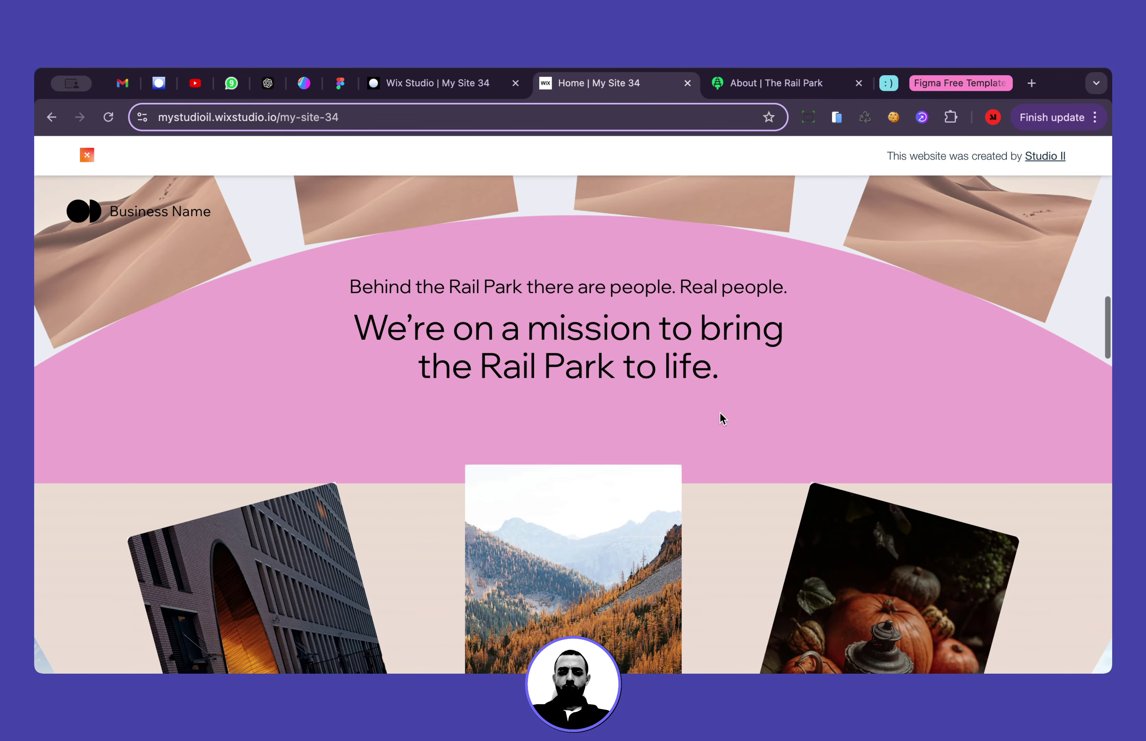
double_click(1070, 91)
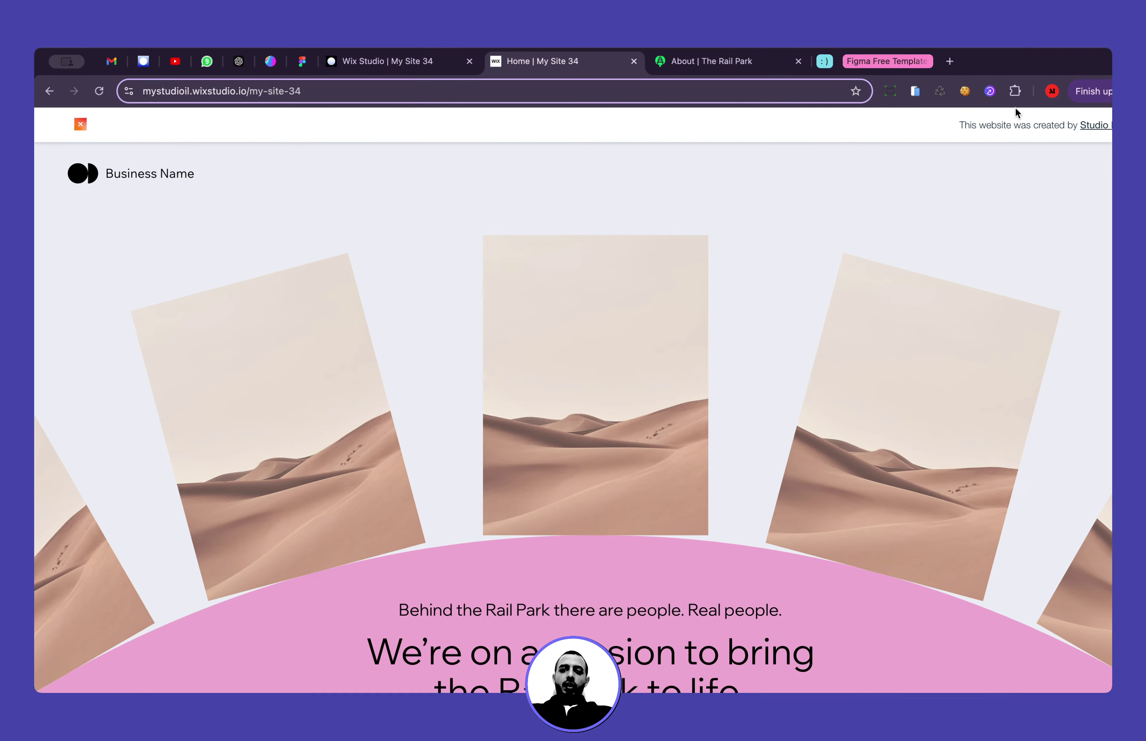
Return to the Wix Studio editor and inspect the section's layout on the tablet and mobile breakpoints
click(370, 54)
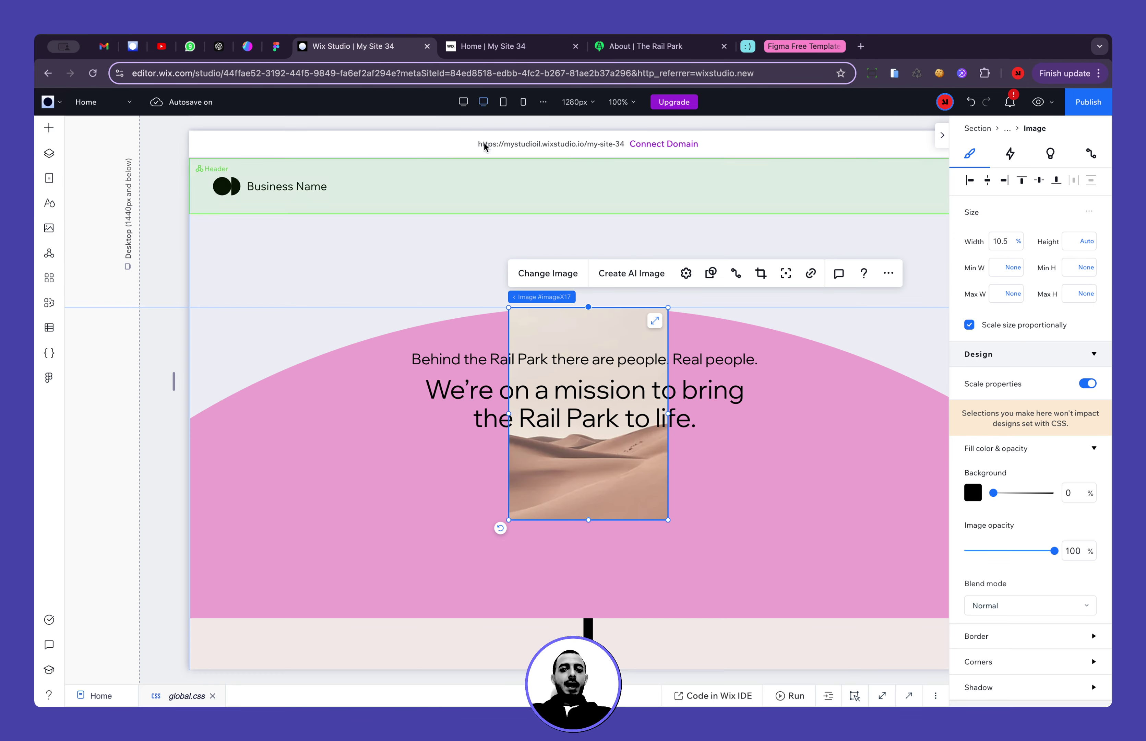
click(504, 103)
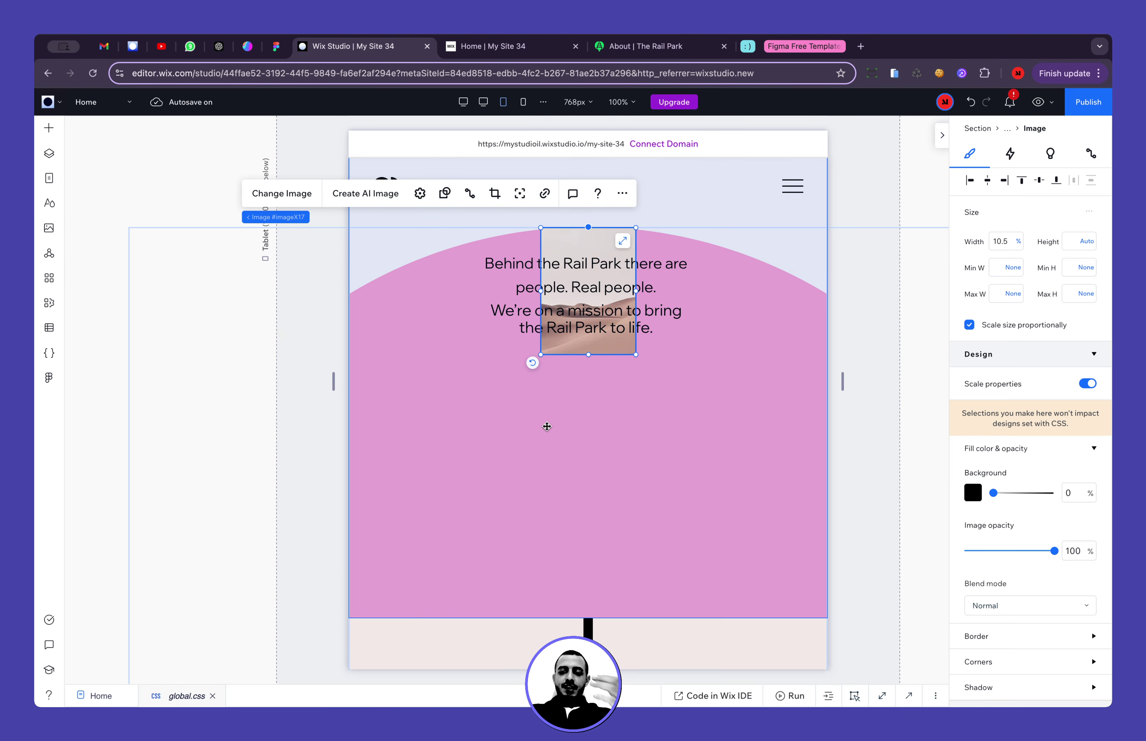
click(523, 101)
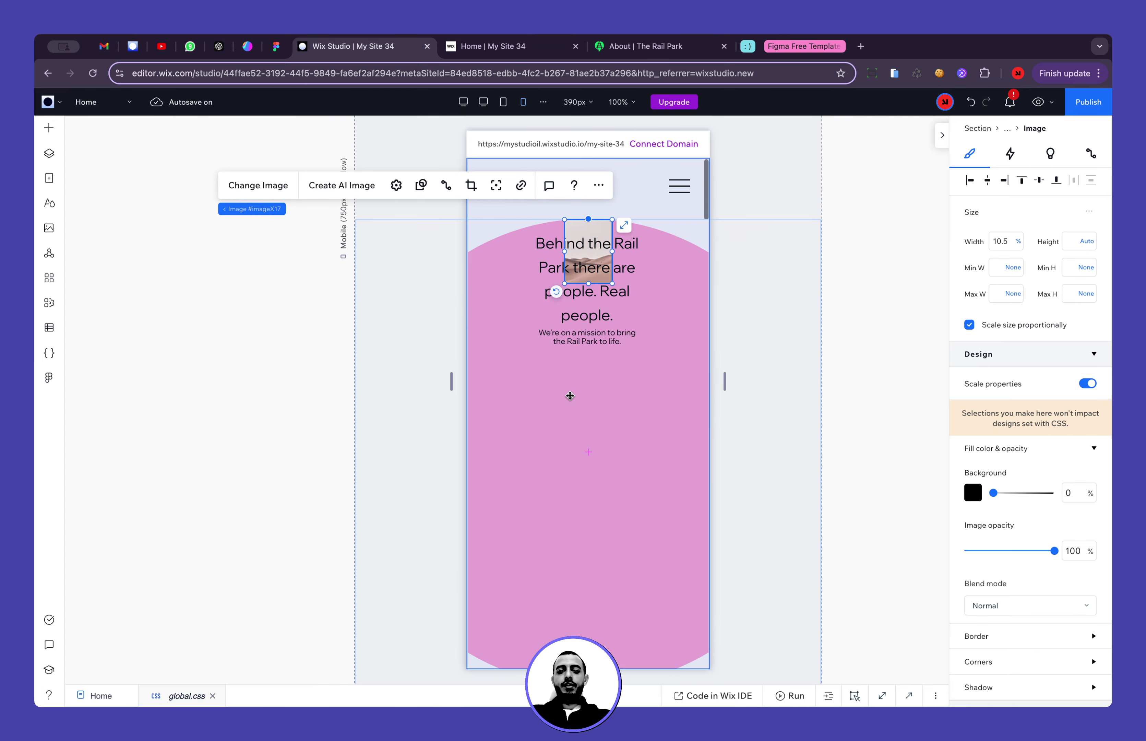
Open the live page in the phone simulator and compare the section's mobile layout with the example circle below it
click(584, 53)
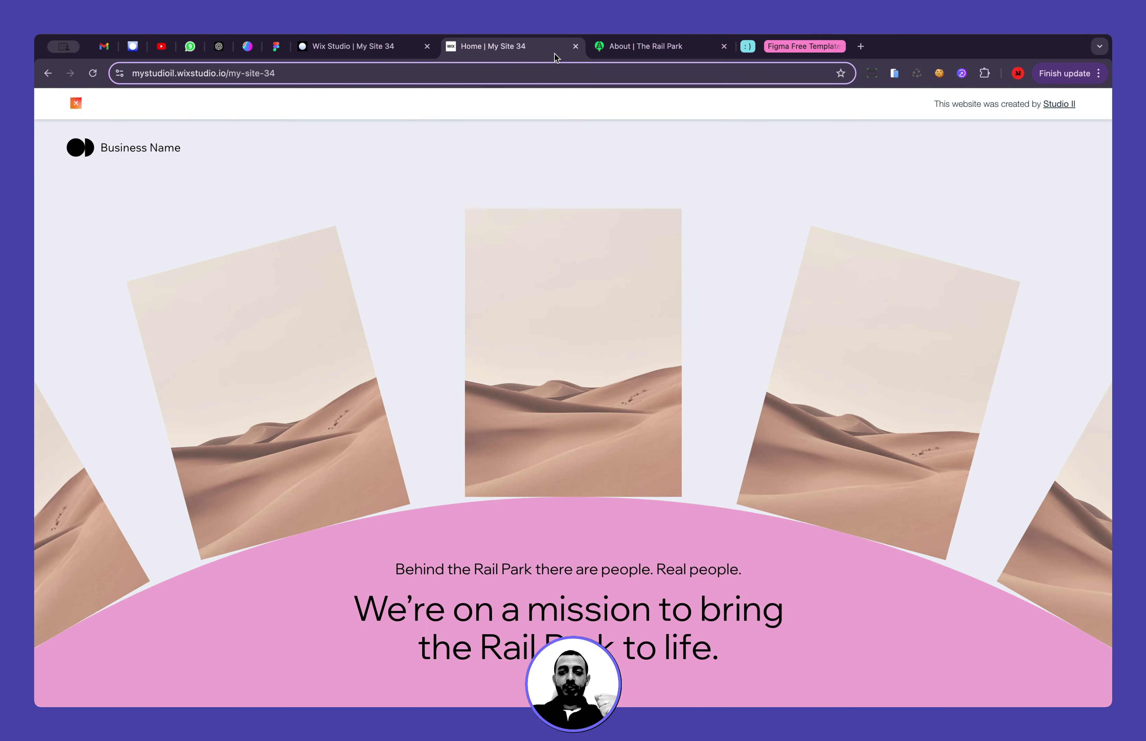
scroll(932, 231, down, 3)
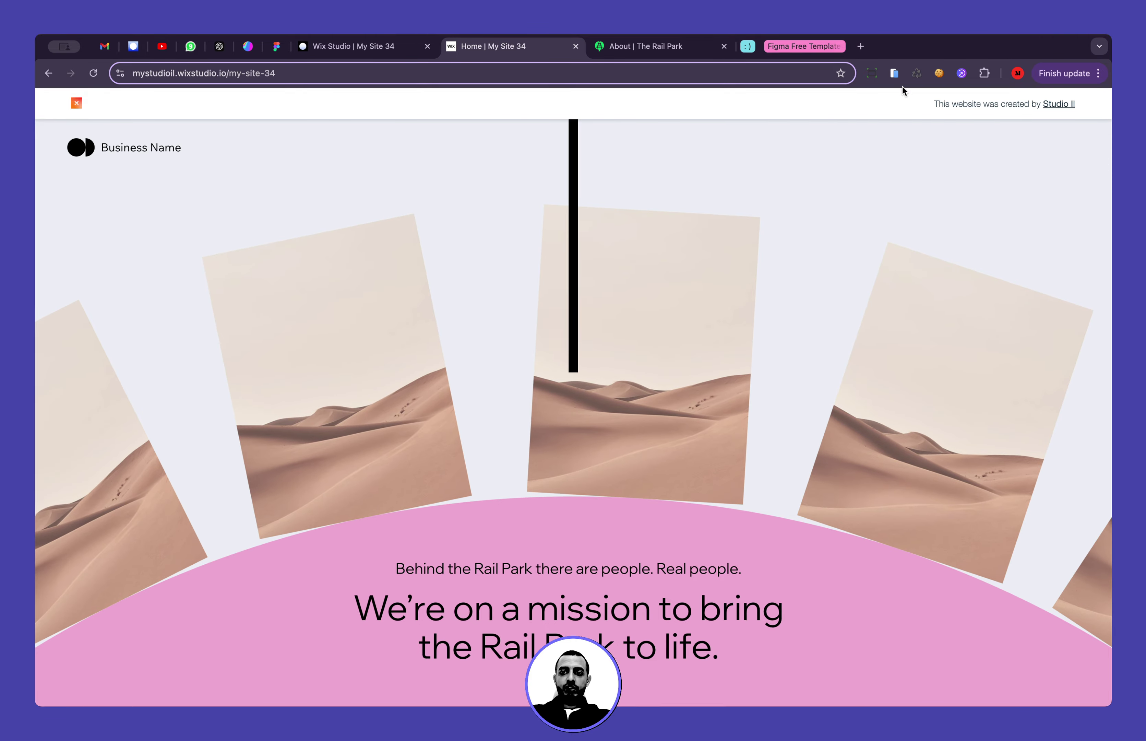
click(894, 73)
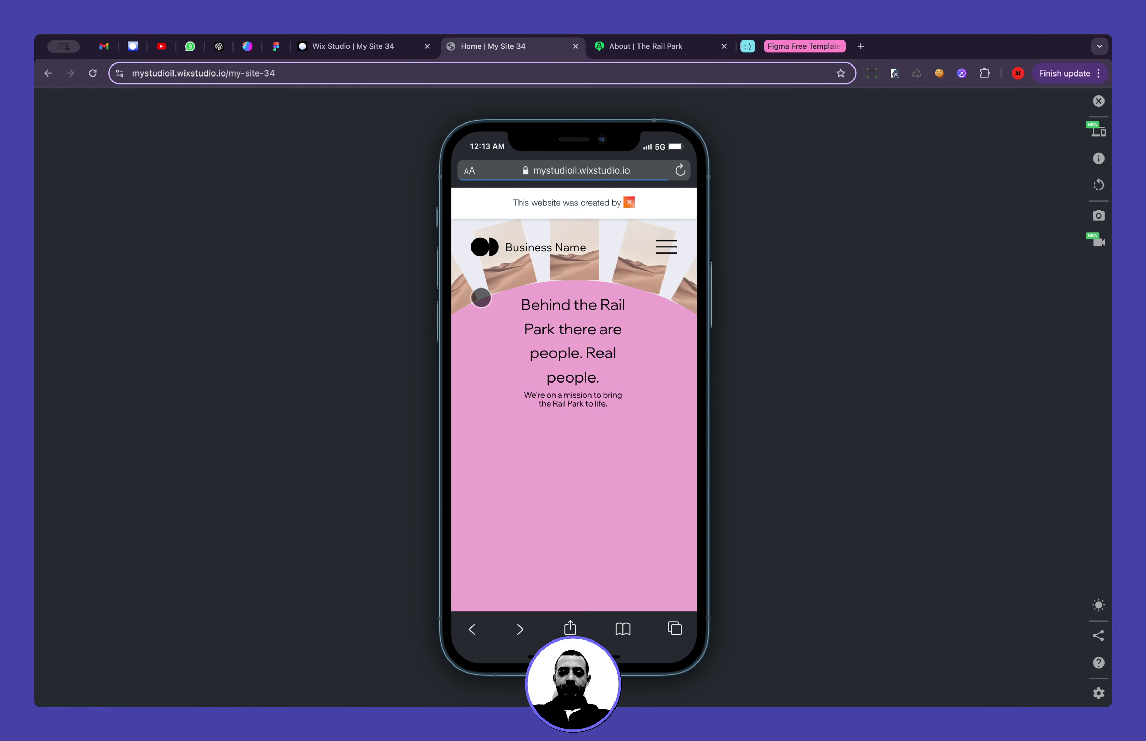
scroll(597, 470, down, 1)
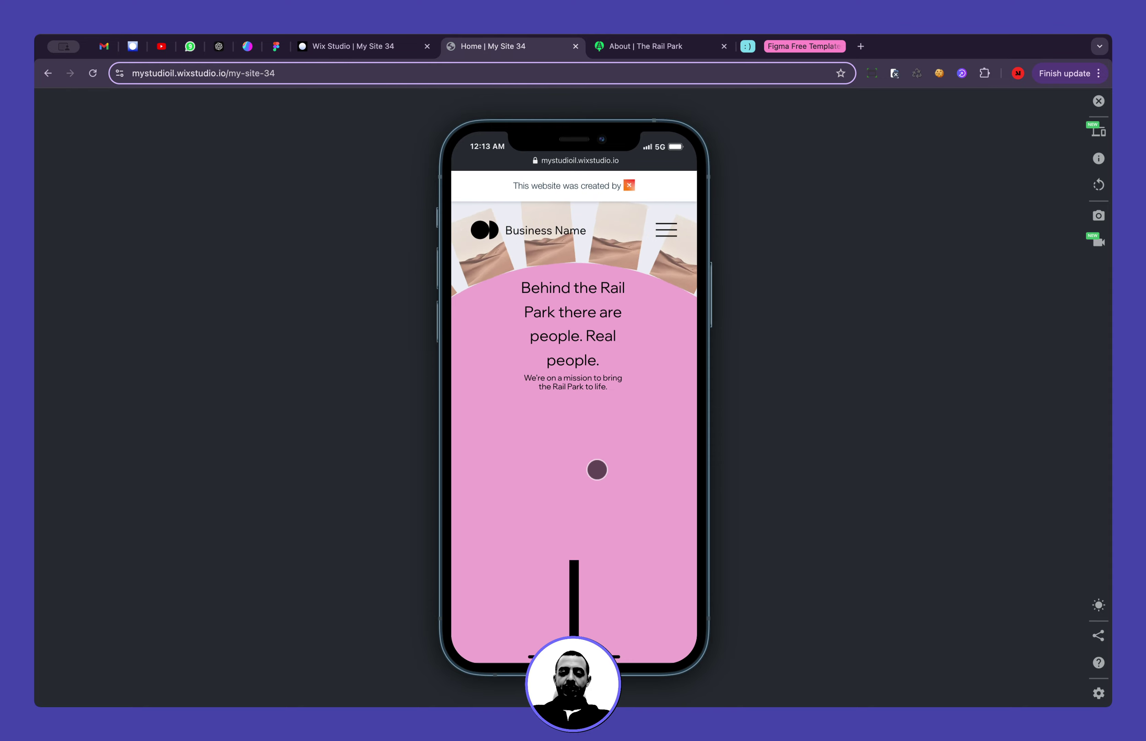
scroll(598, 470, down, 5)
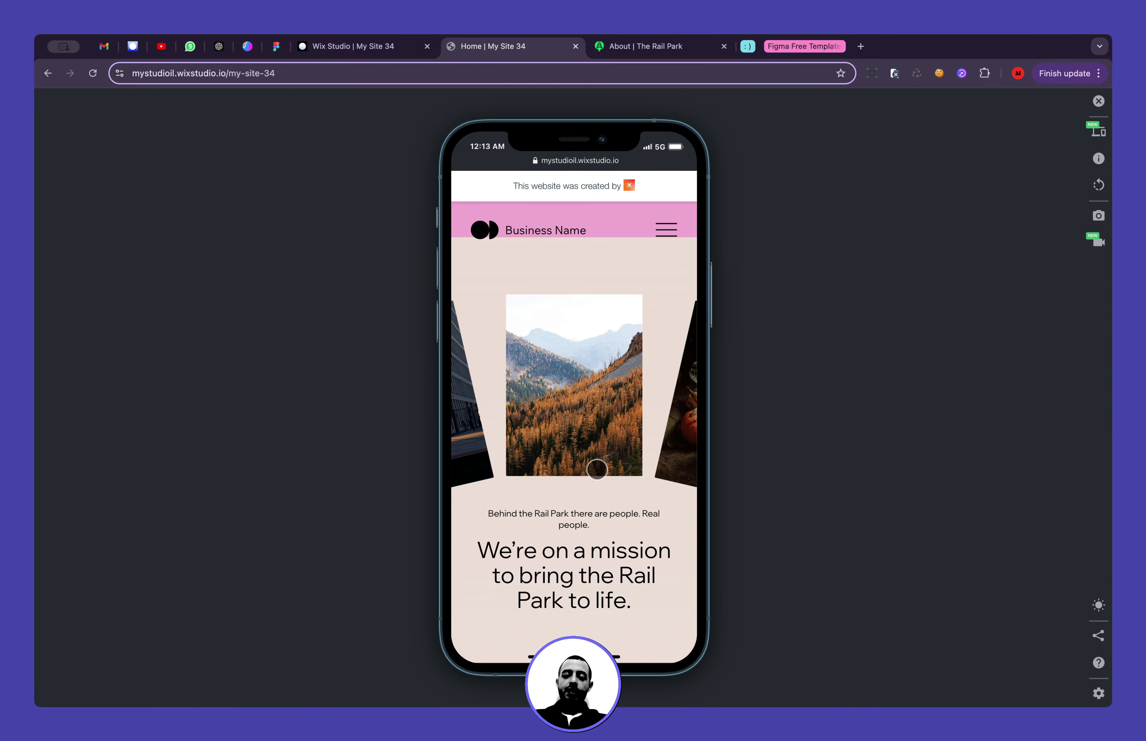
scroll(597, 470, down, 2)
scroll(597, 470, up, 5)
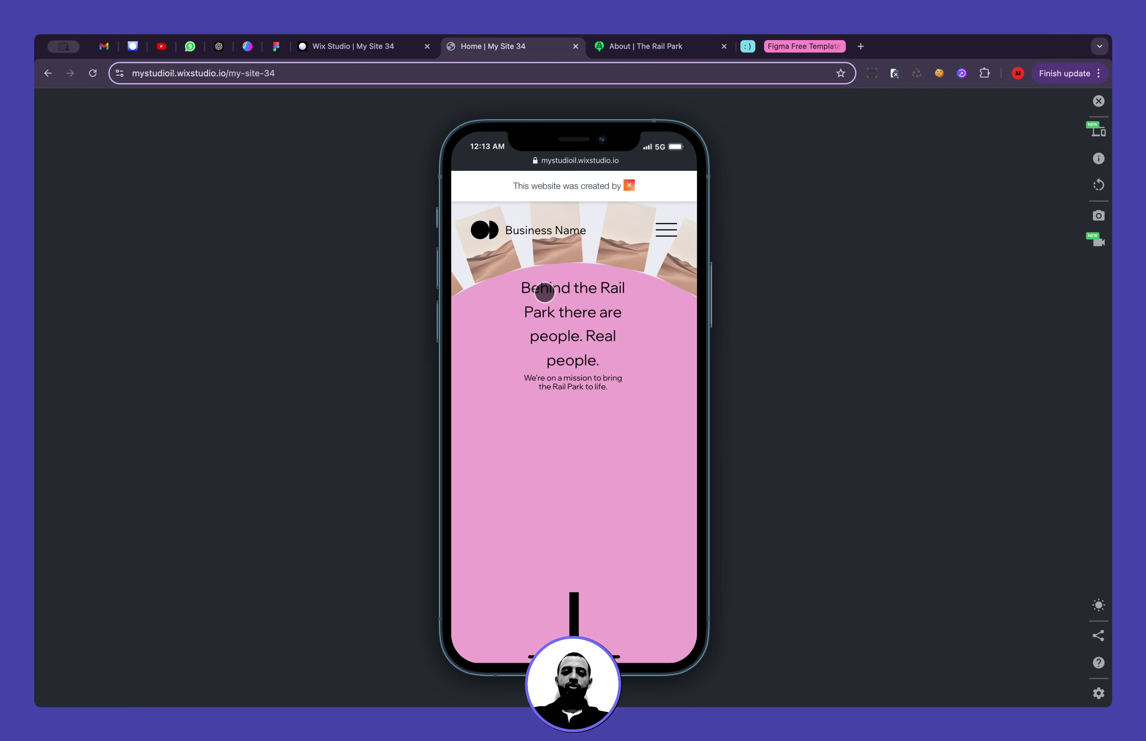
Switch to the Figma Circle Gallery page and examine the mobile frame's circle and image proportions against the desktop design
click(277, 45)
click(616, 207)
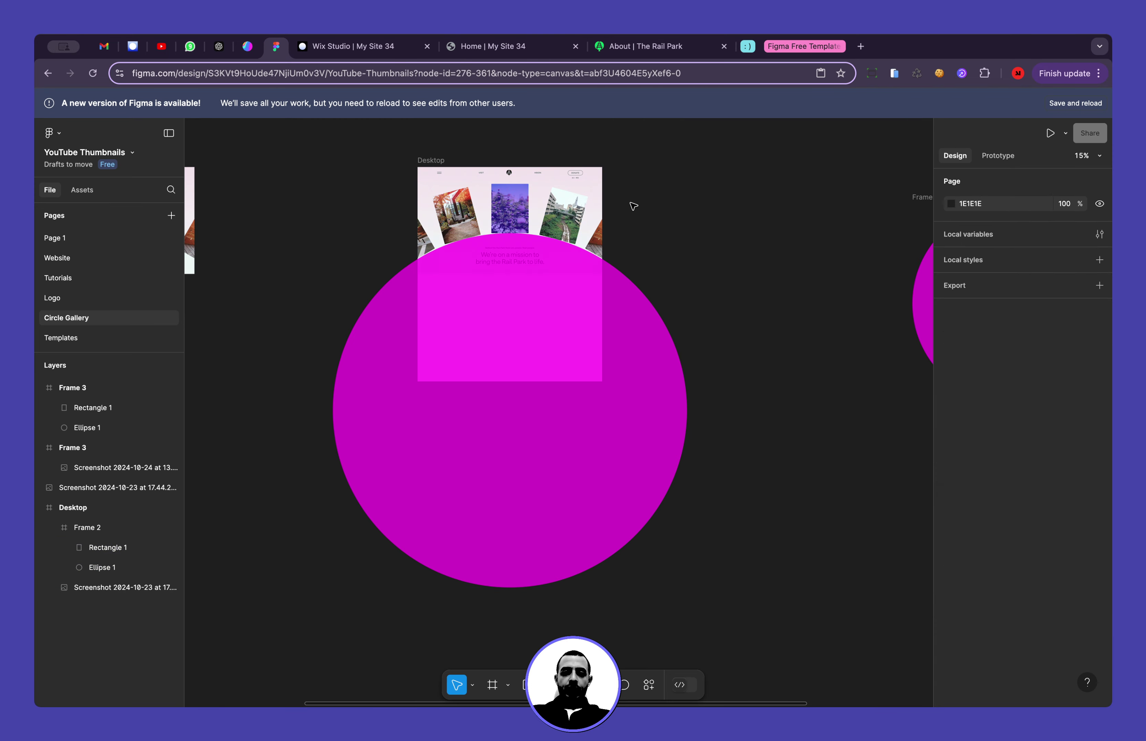
scroll(632, 205, right, 10)
scroll(695, 262, up, 10)
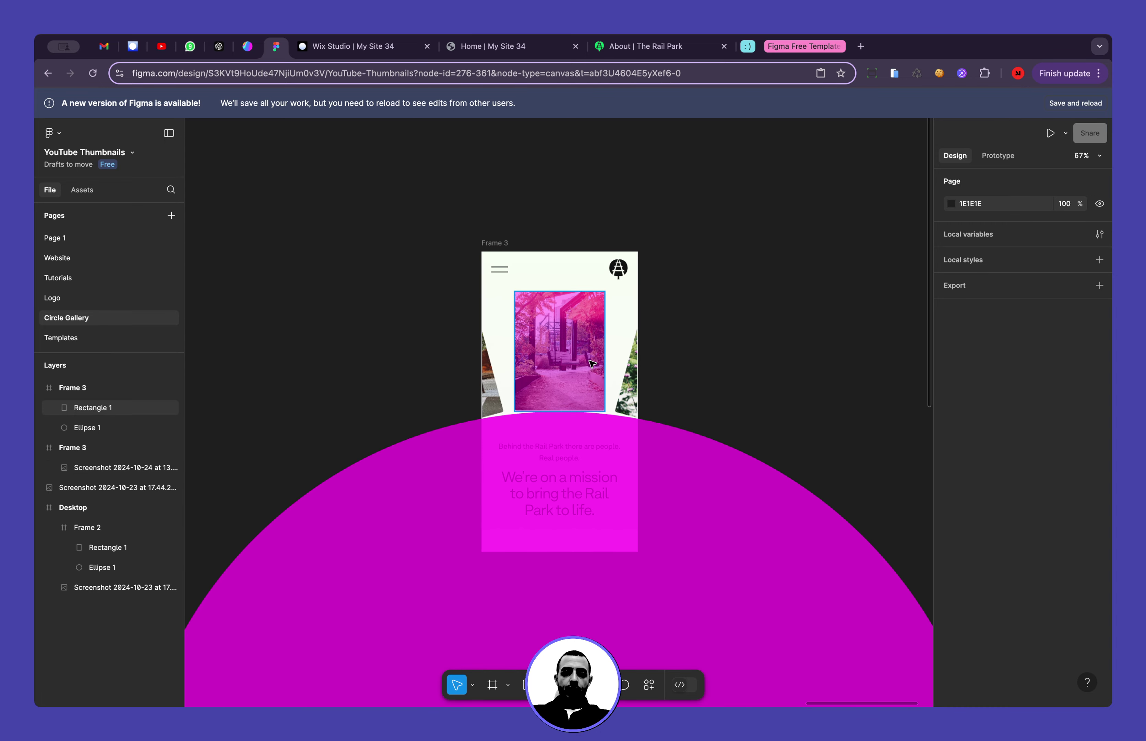
scroll(631, 383, down, 10)
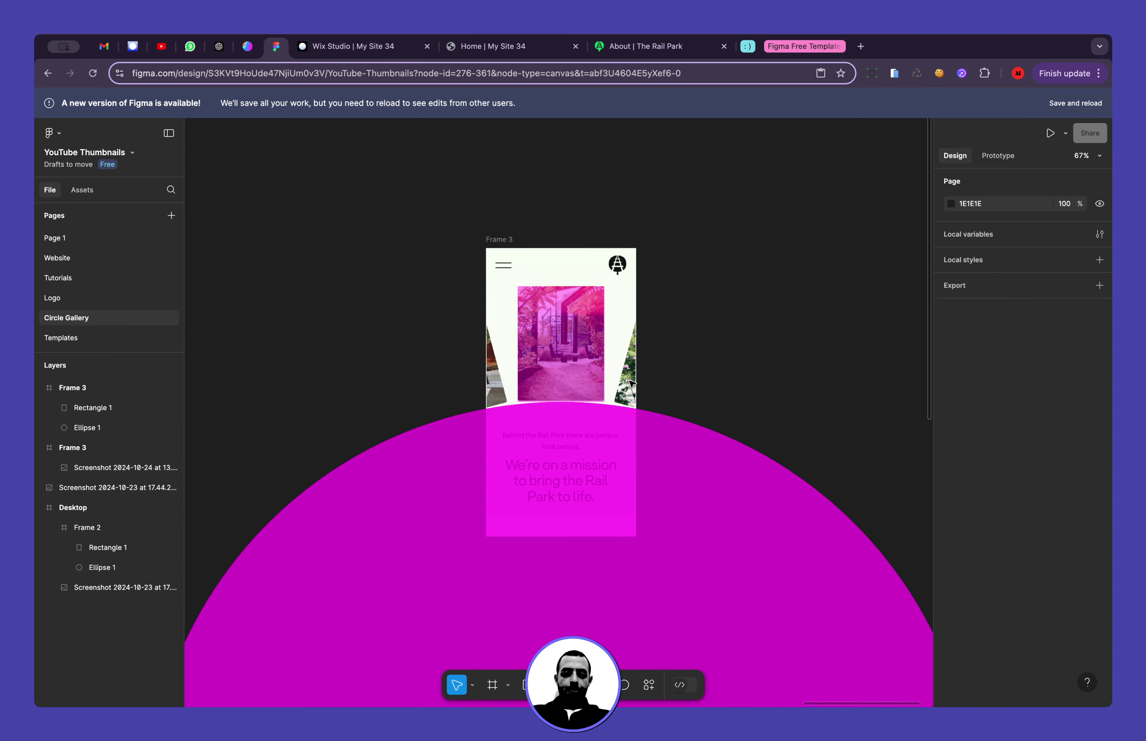
scroll(372, 413, left, 5)
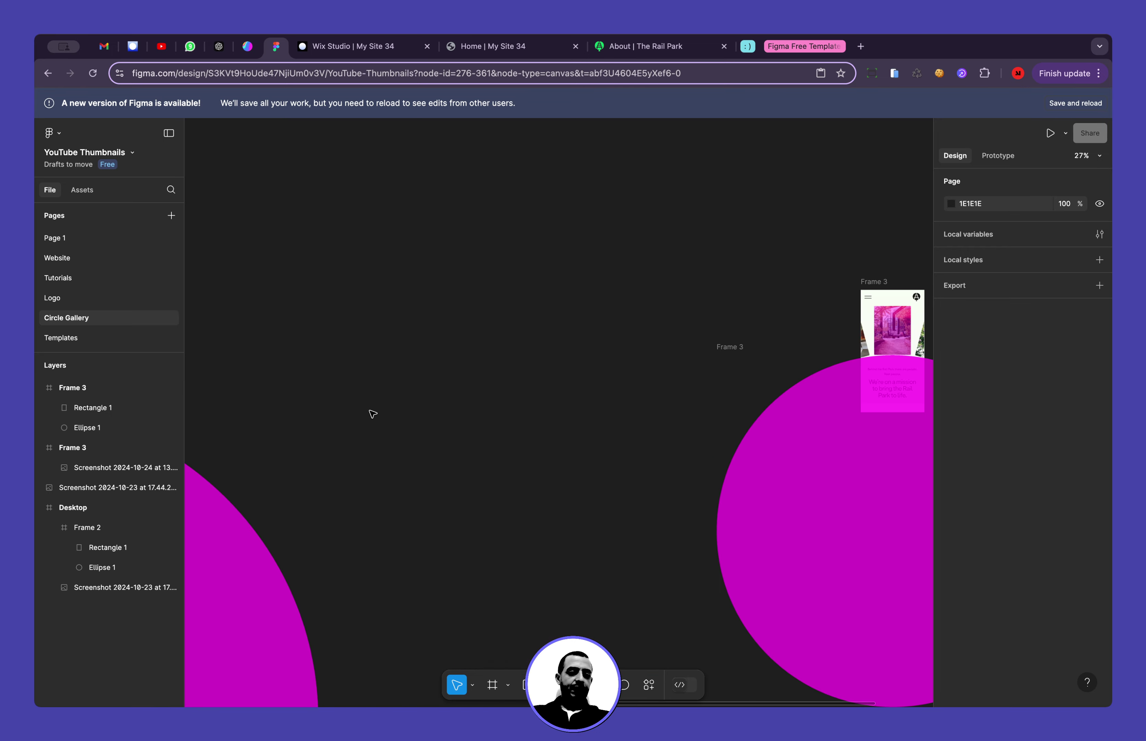
scroll(373, 413, down, 8)
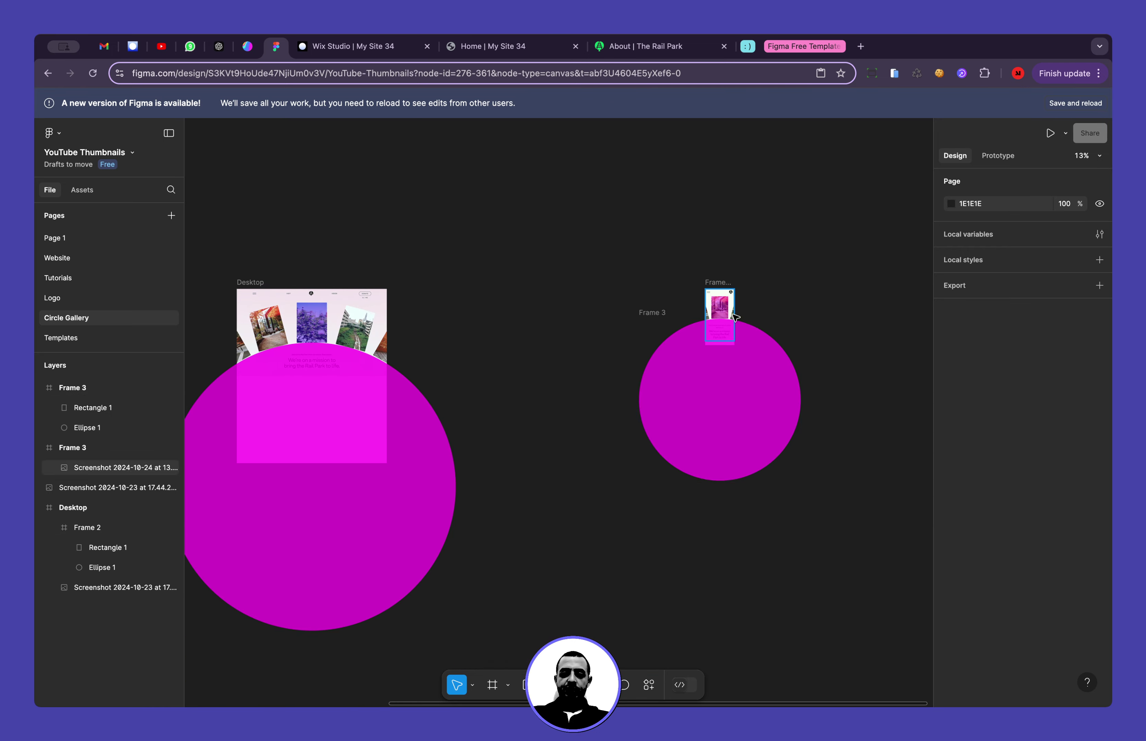
scroll(729, 316, up, 10)
scroll(730, 315, right, 3)
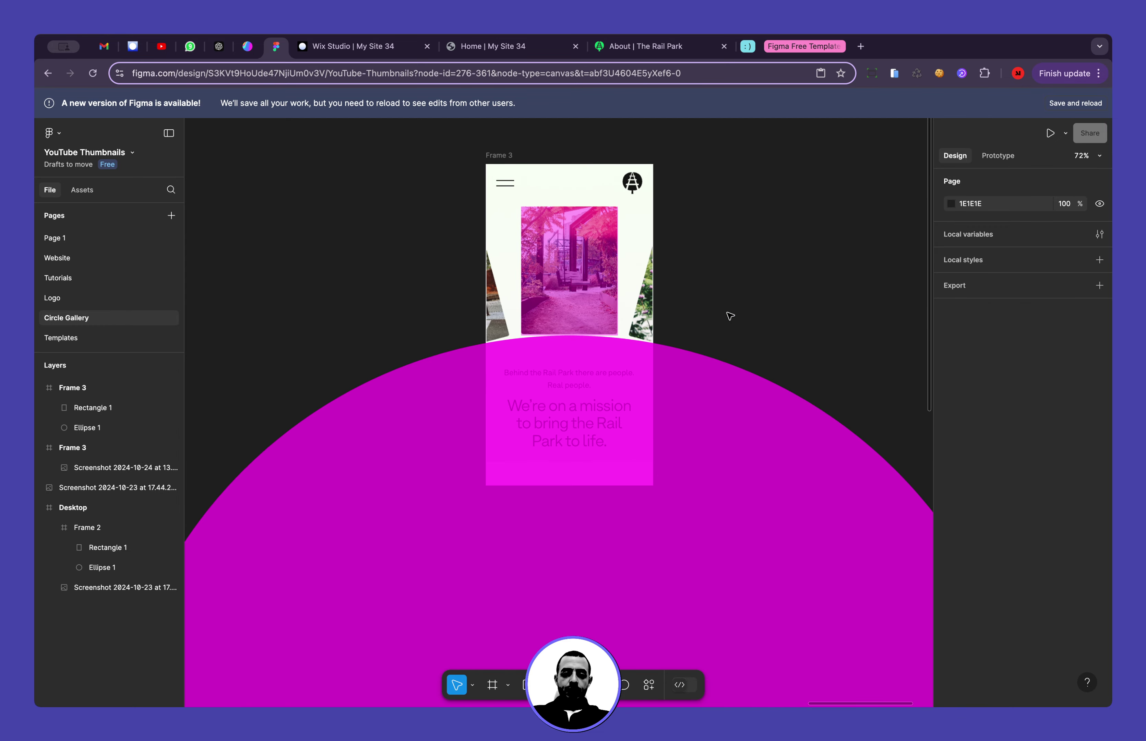
Copy the width of the mobile circle frame in Figma and return to the Wix Studio editor
scroll(729, 316, down, 5)
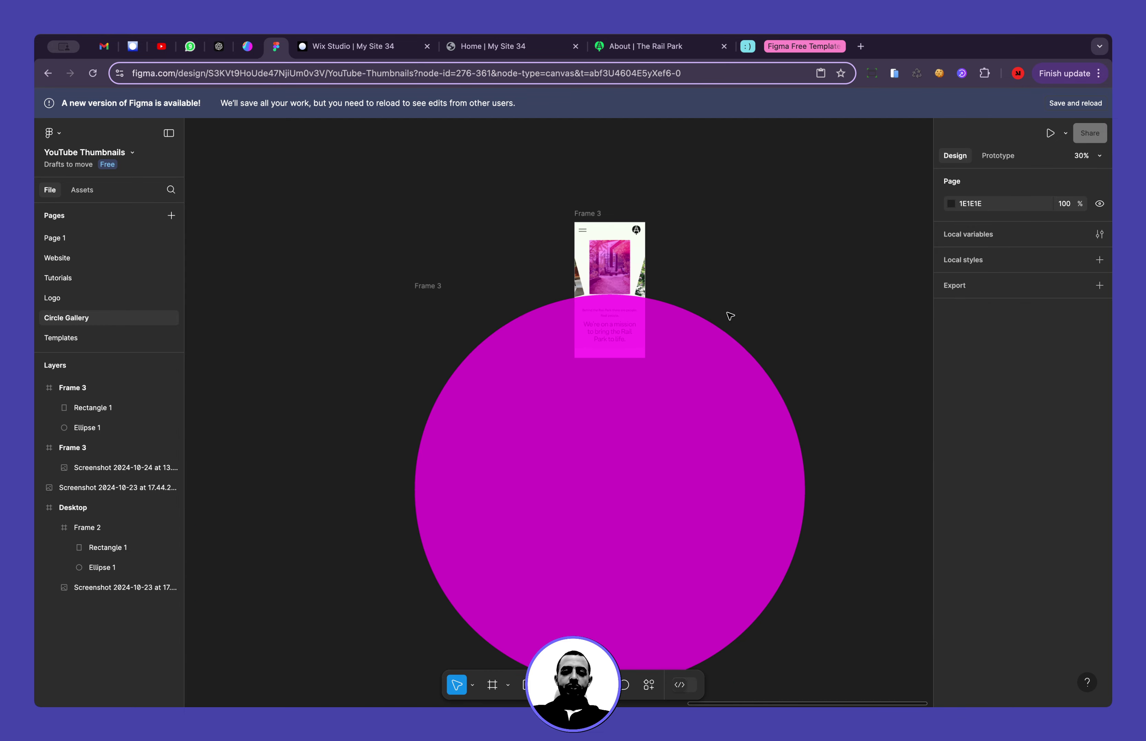
click(709, 424)
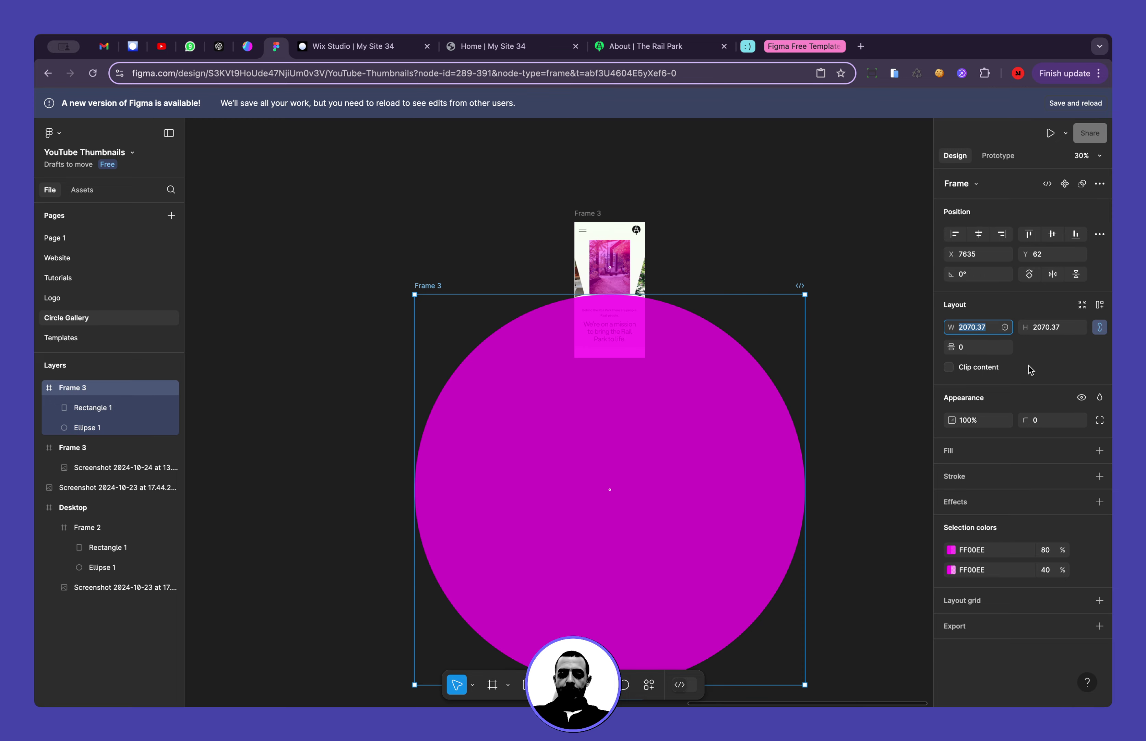
click(351, 46)
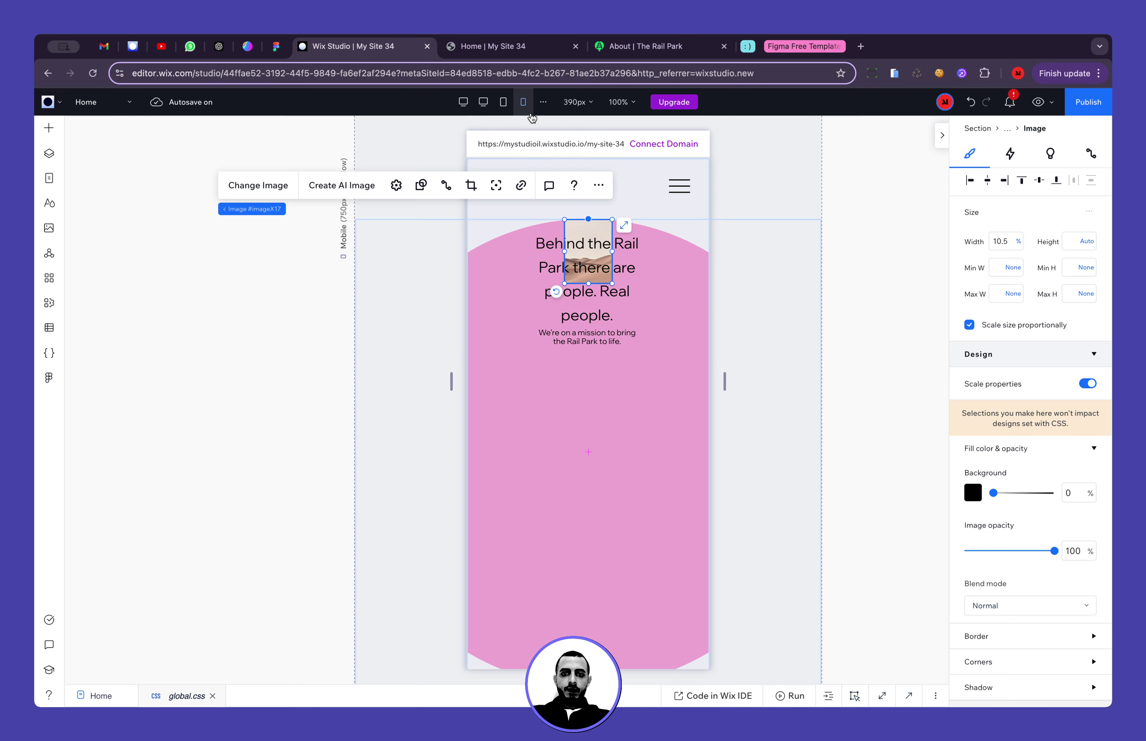
Set the width of the Circle container in the sticky Circle Wrapper to 2070 px and convert it to viewport width units
click(623, 476)
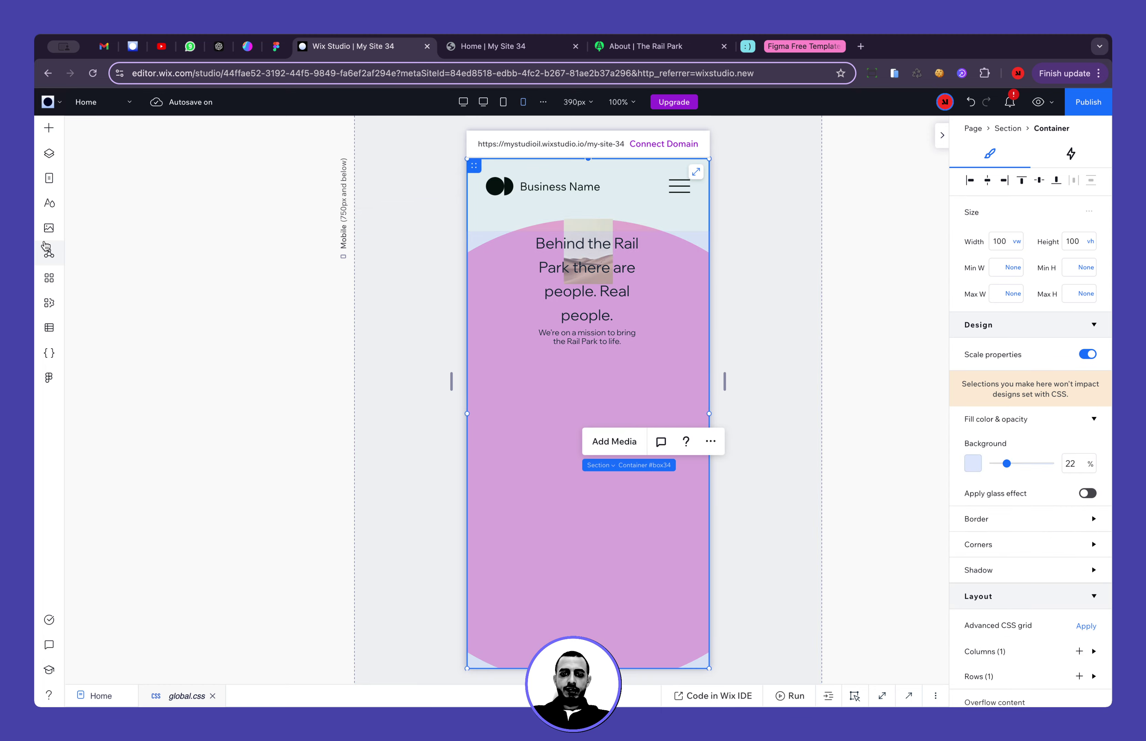
click(49, 153)
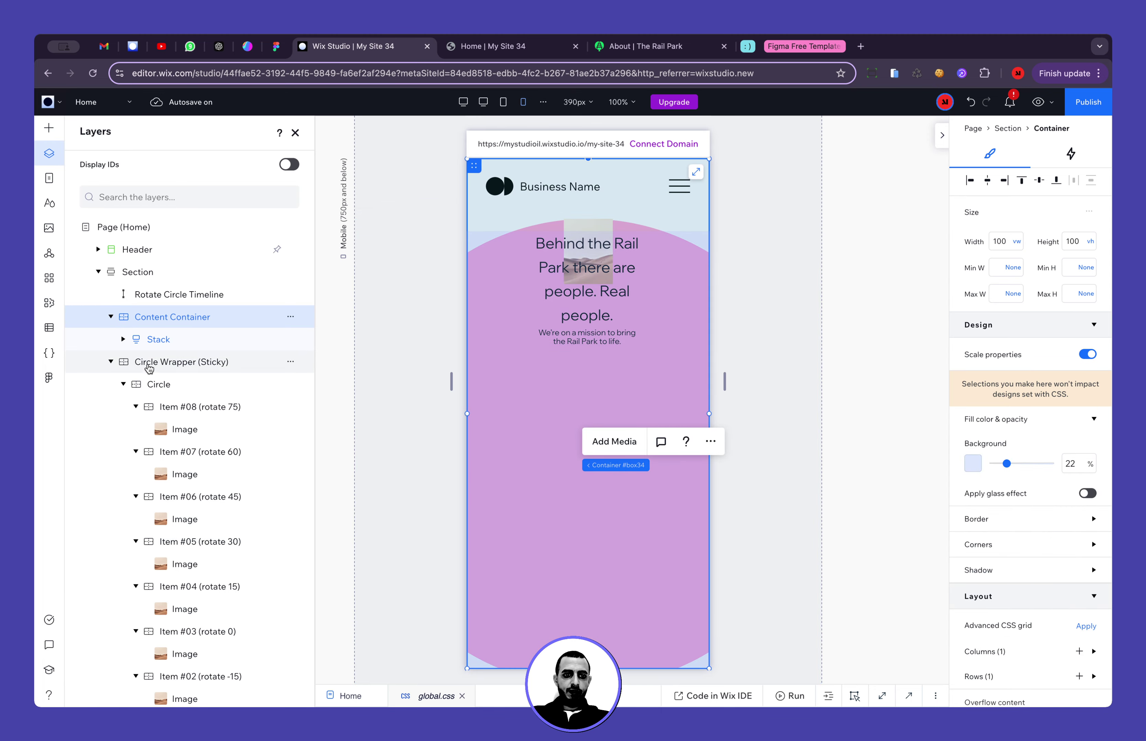
click(165, 370)
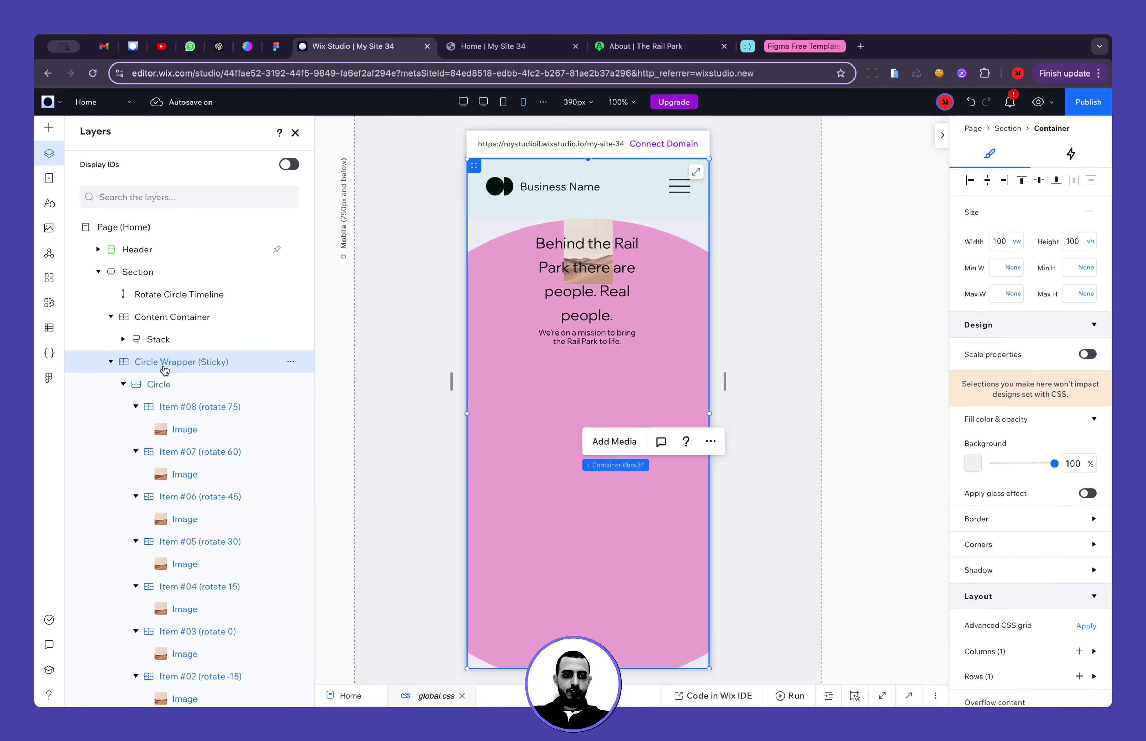
click(174, 387)
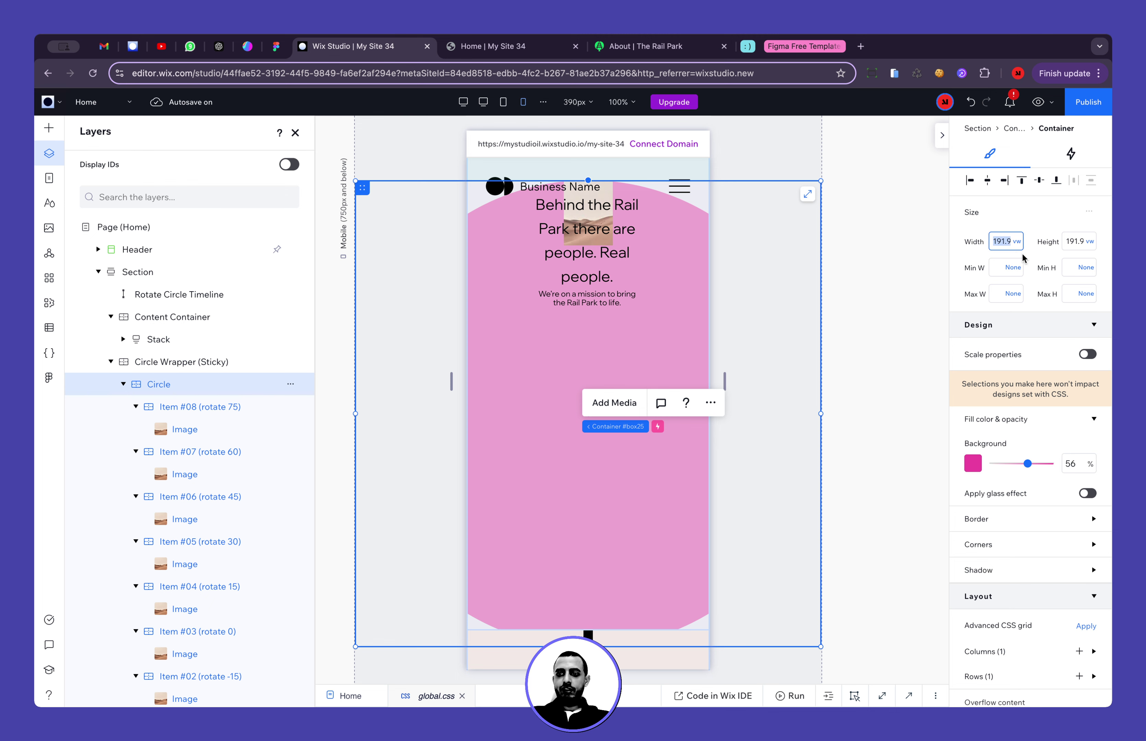
key(Return)
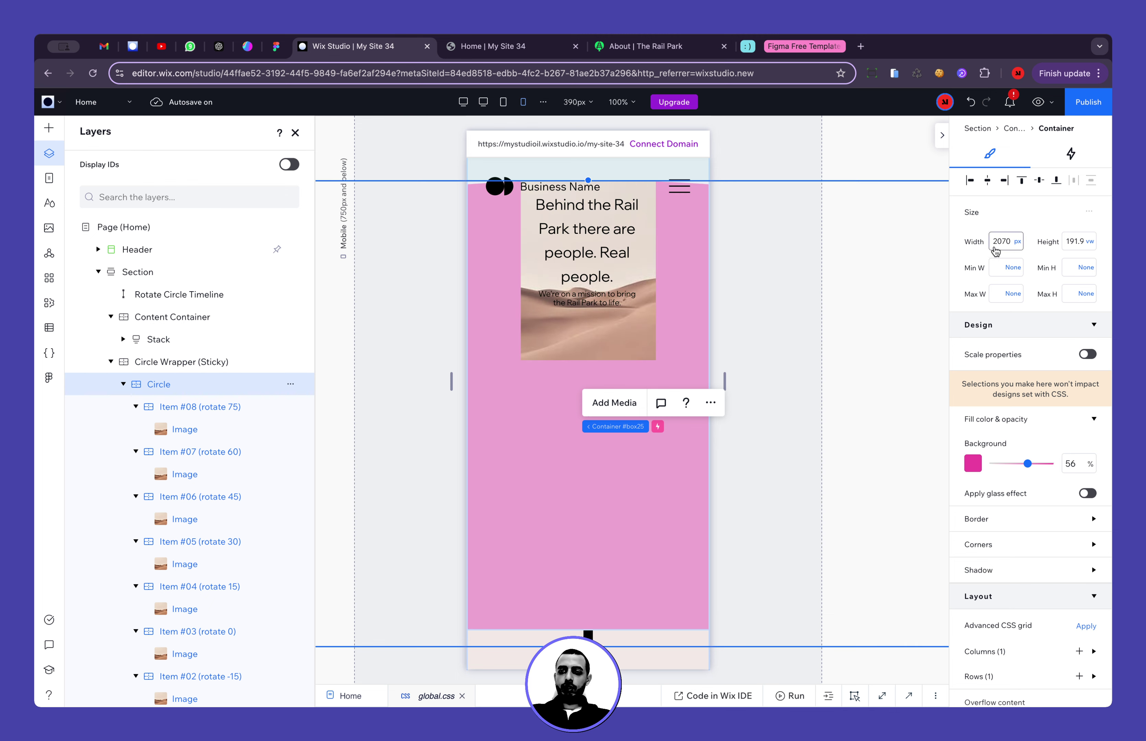
click(1016, 242)
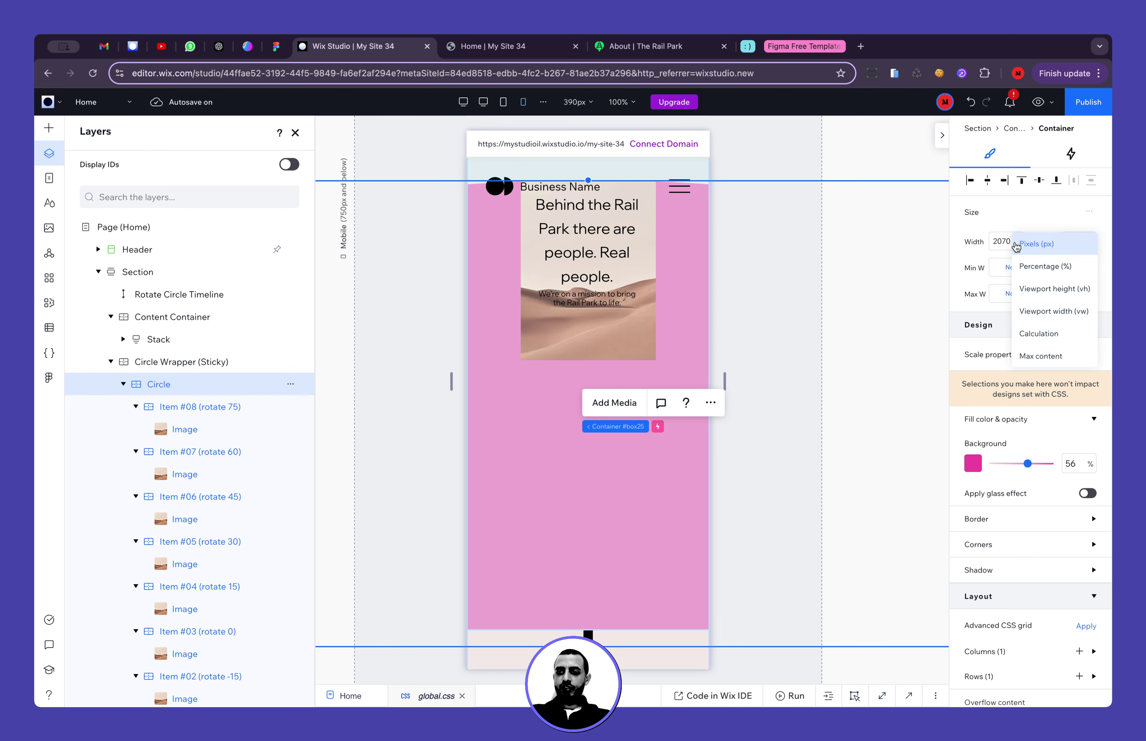
click(1037, 311)
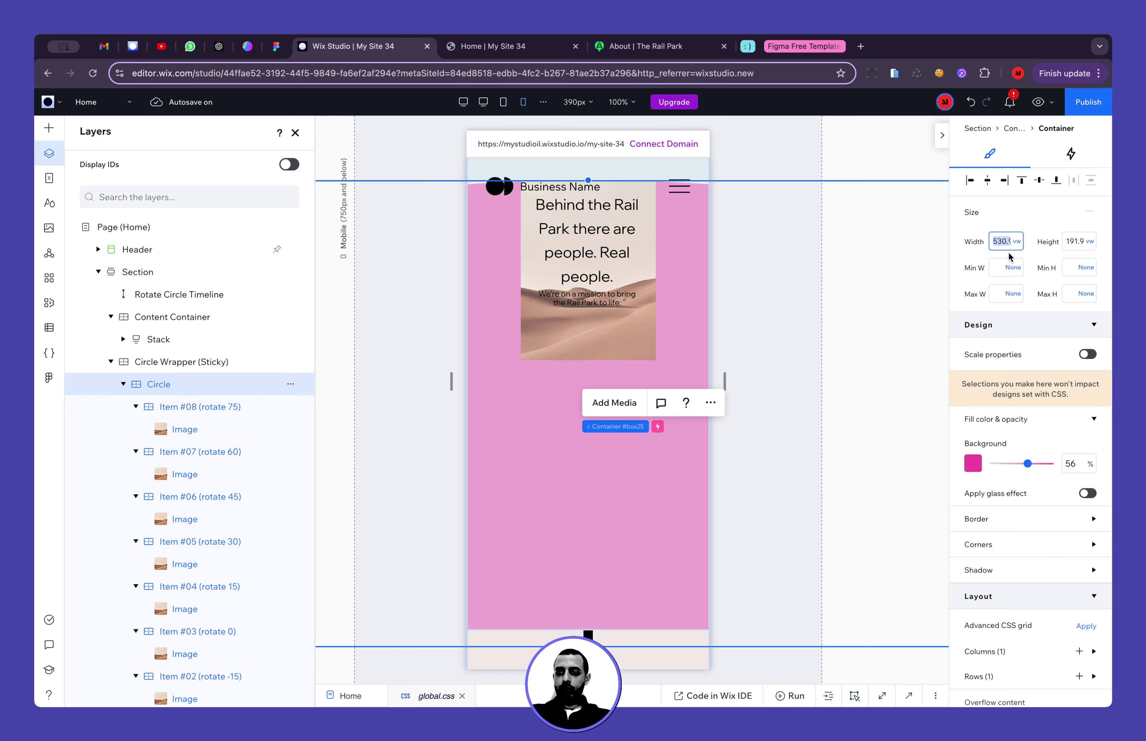
Set the Circle container's height to 530.9 vw
key(Tab)
text(530.9)
key(Tab)
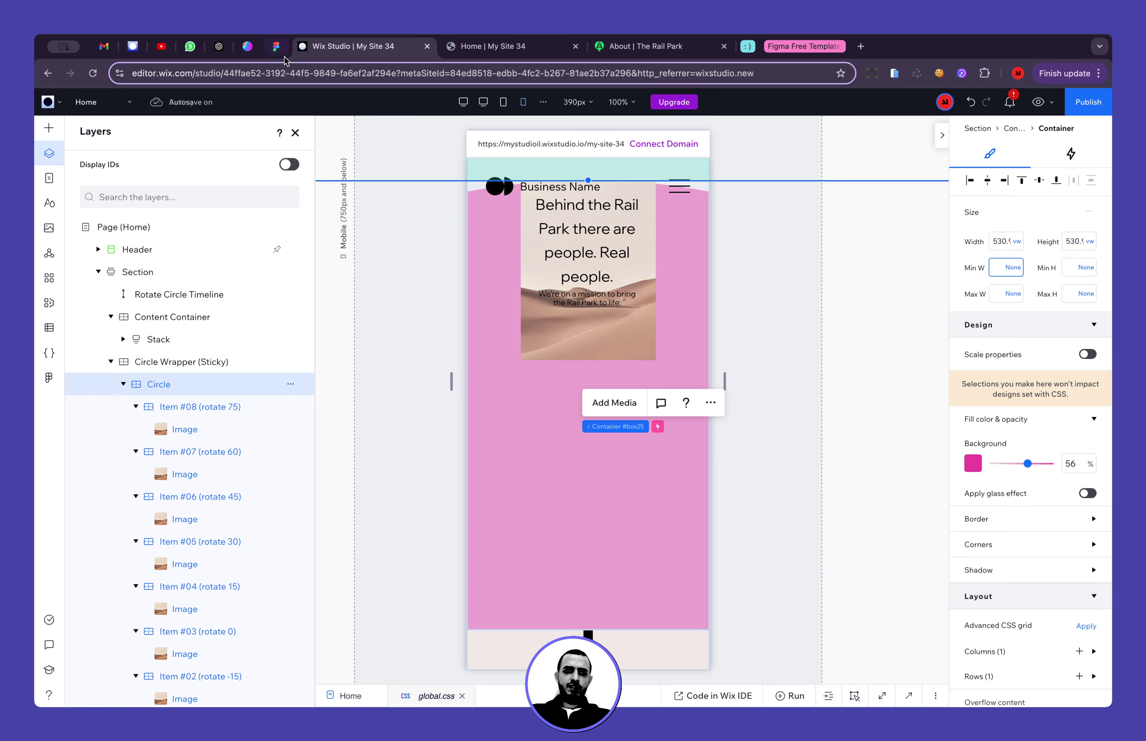
Check the circle frame's width in Figma against the Wix Circle container and look over the mobile canvas
key(ctrl+shift+Tab)
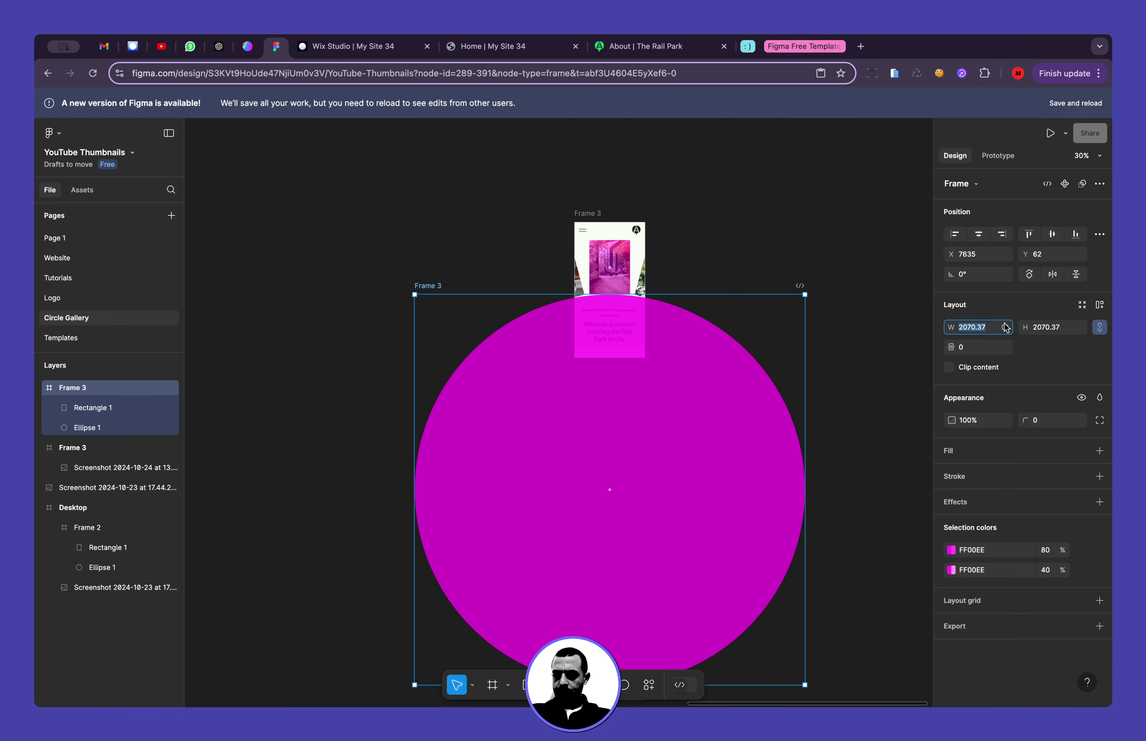
click(333, 48)
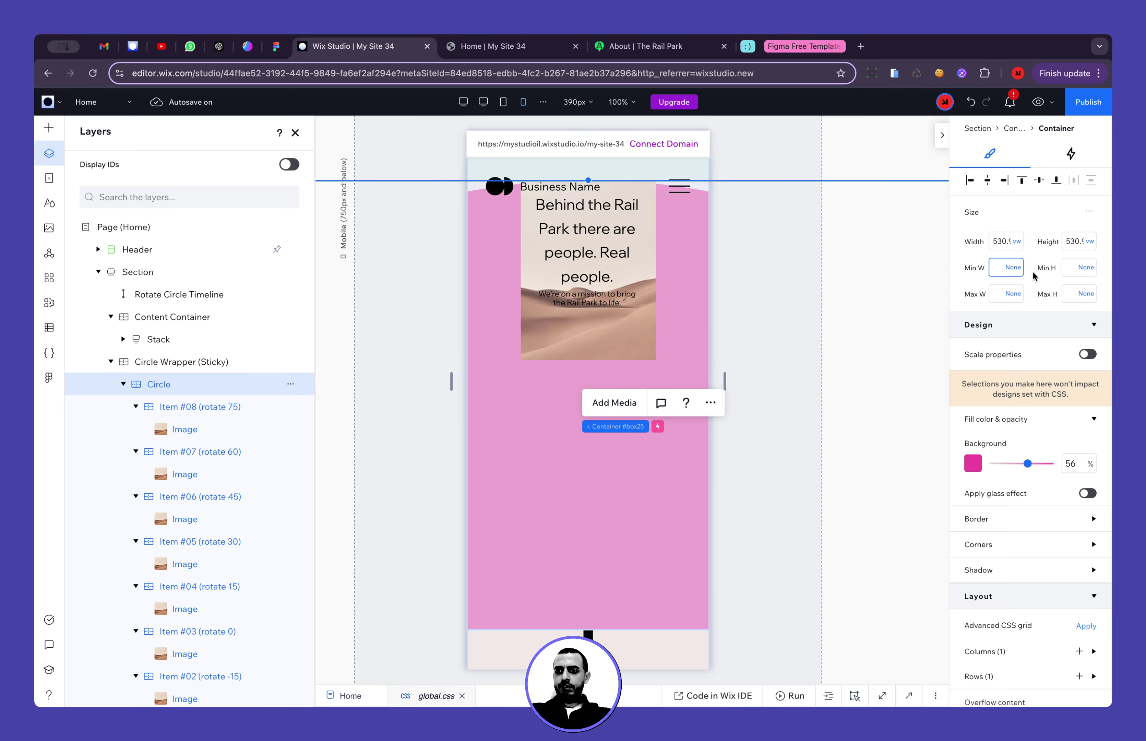
scroll(568, 453, down, 10)
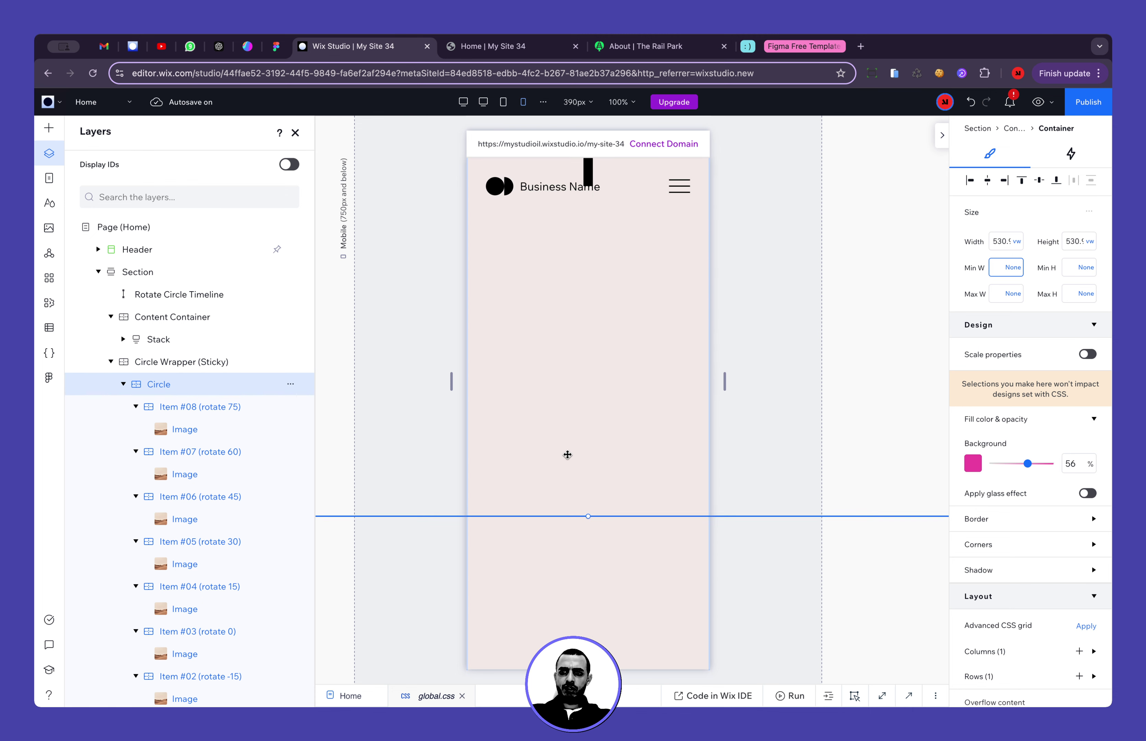
scroll(568, 454, up, 10)
Try to switch the Circle container's 530.9 width value to pixels
click(1006, 241)
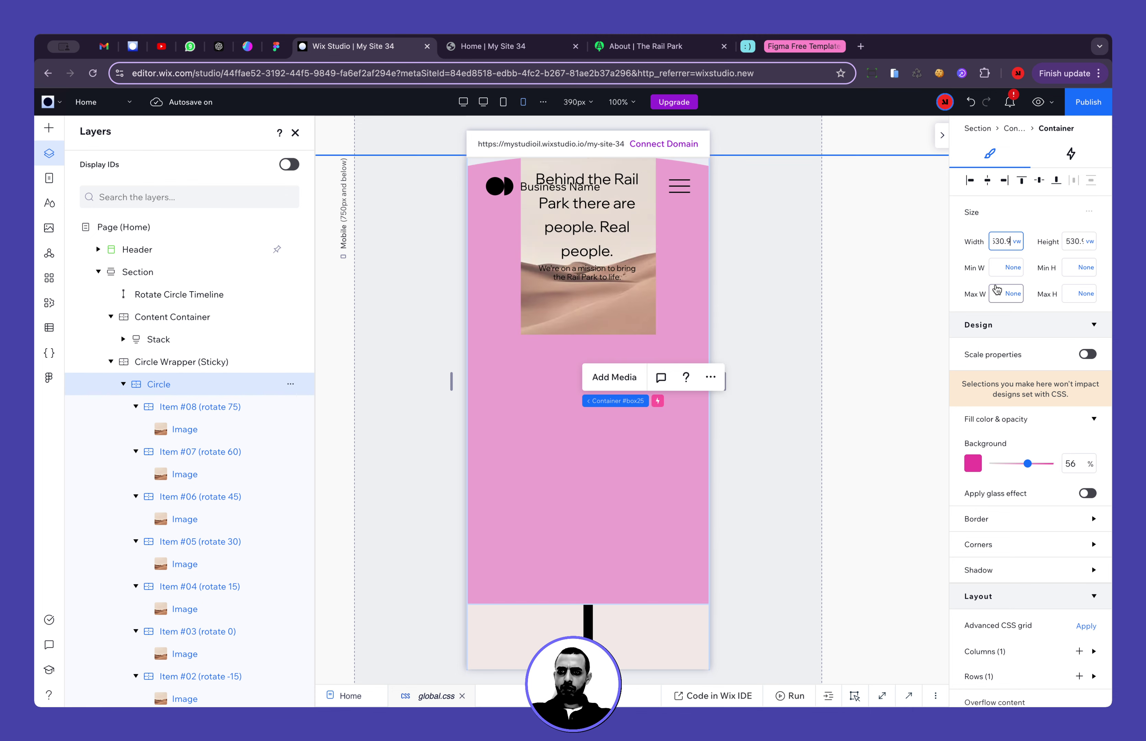
text(px)
key(Return)
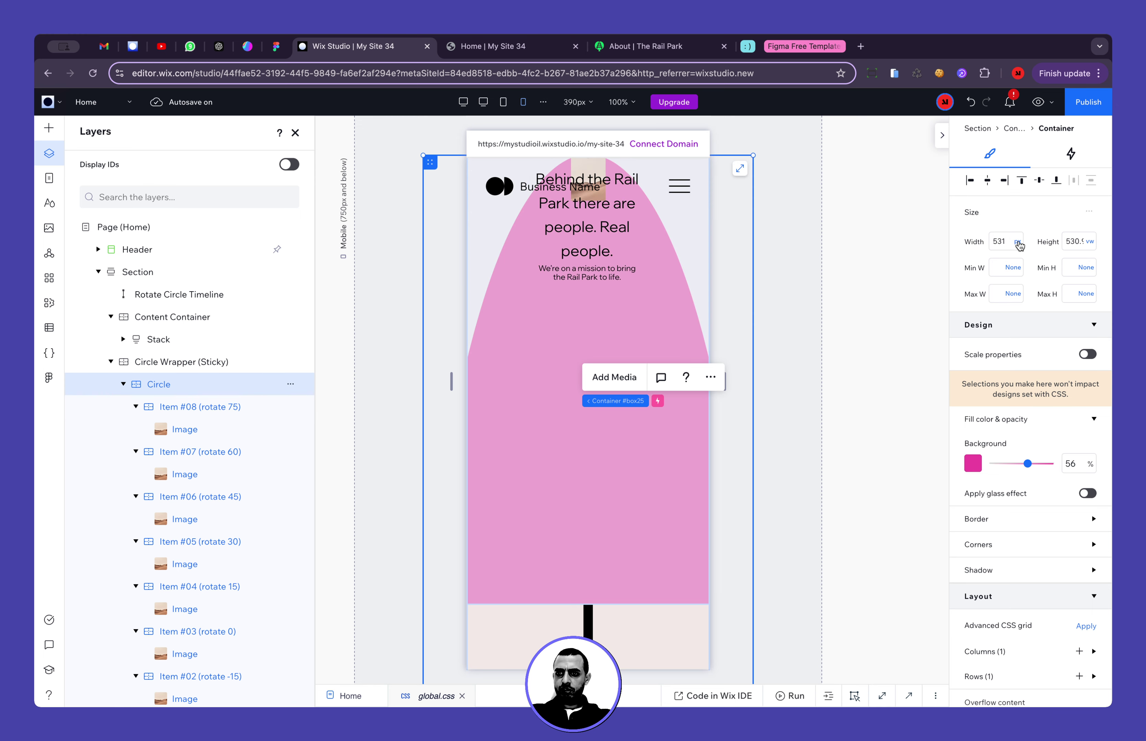
click(1019, 243)
click(1035, 244)
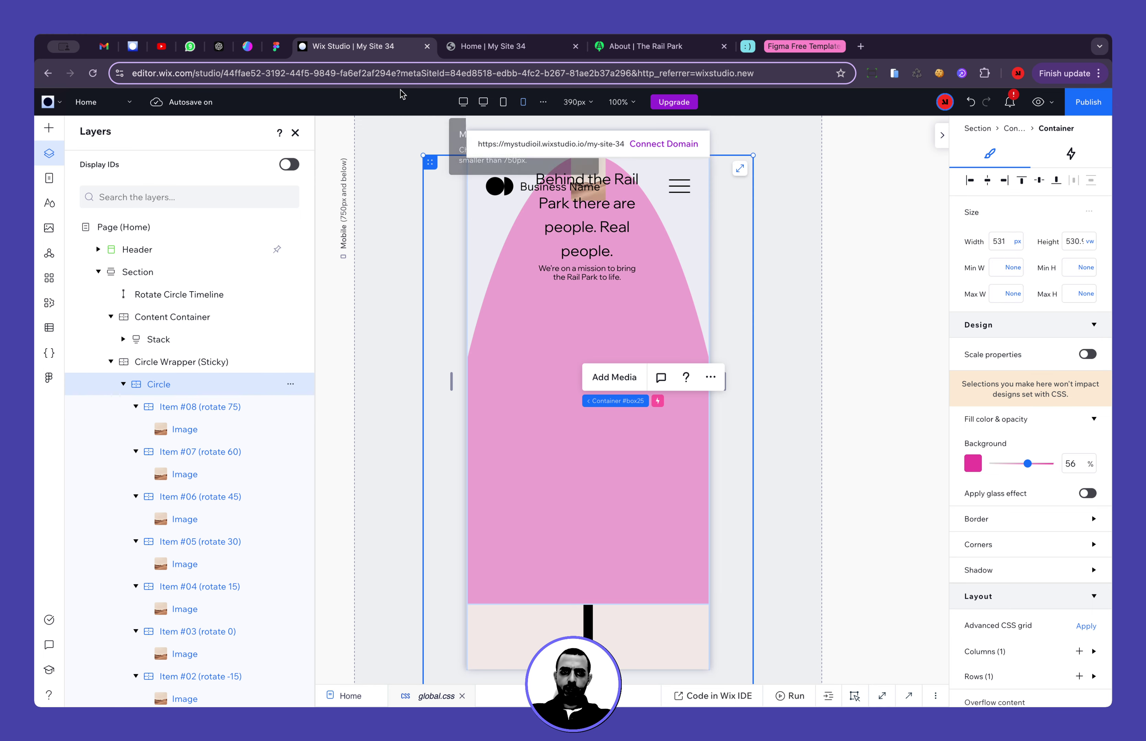
Copy the circle frame's width from Figma again, set the Circle container's width to 2070.37 px and convert it to viewport width units
click(276, 45)
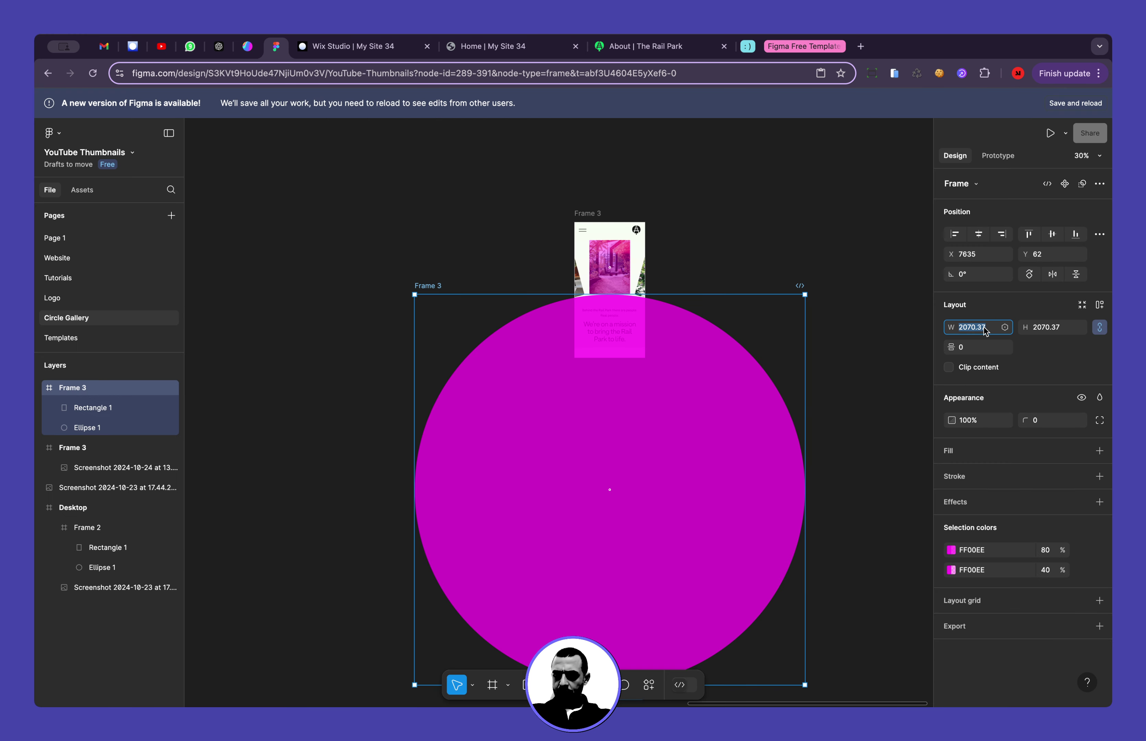
click(362, 47)
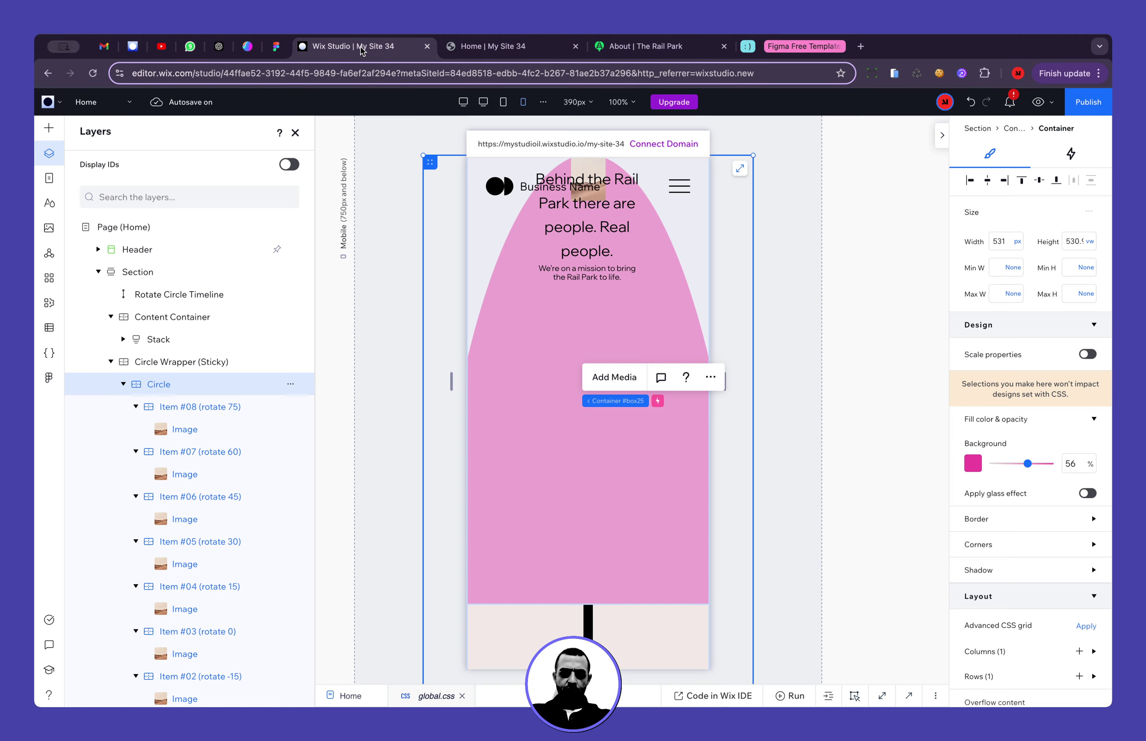
click(994, 242)
text(70.37)
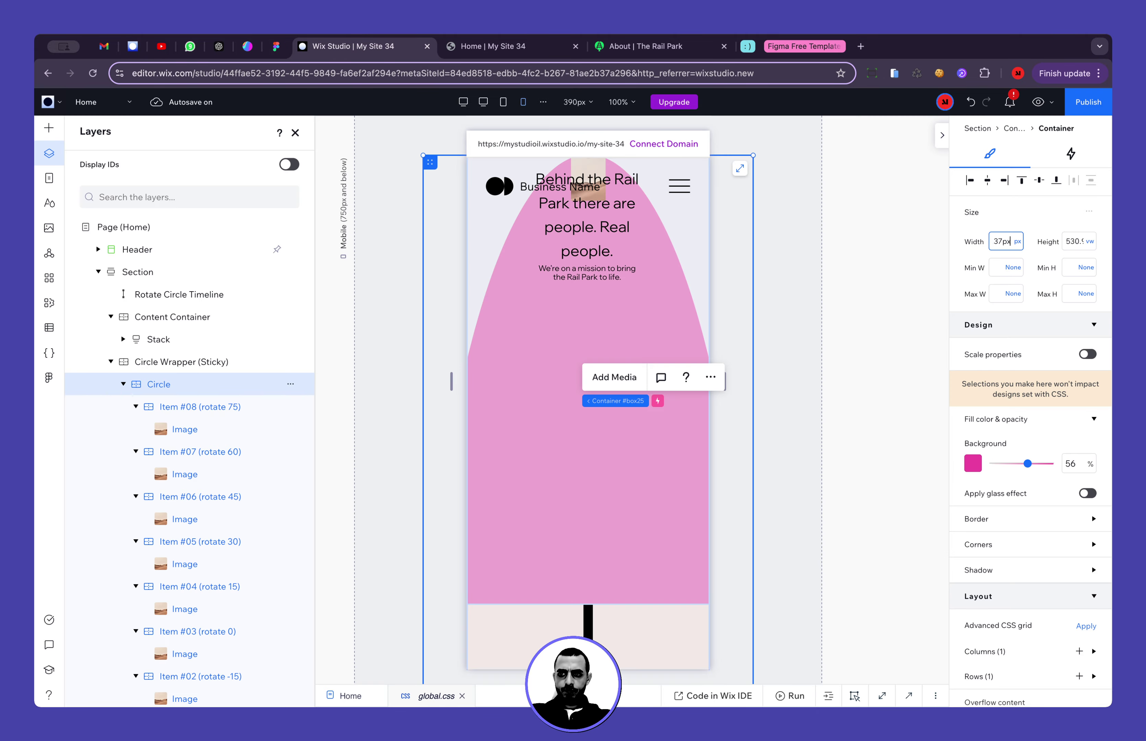
key(Return)
click(1016, 245)
click(1030, 311)
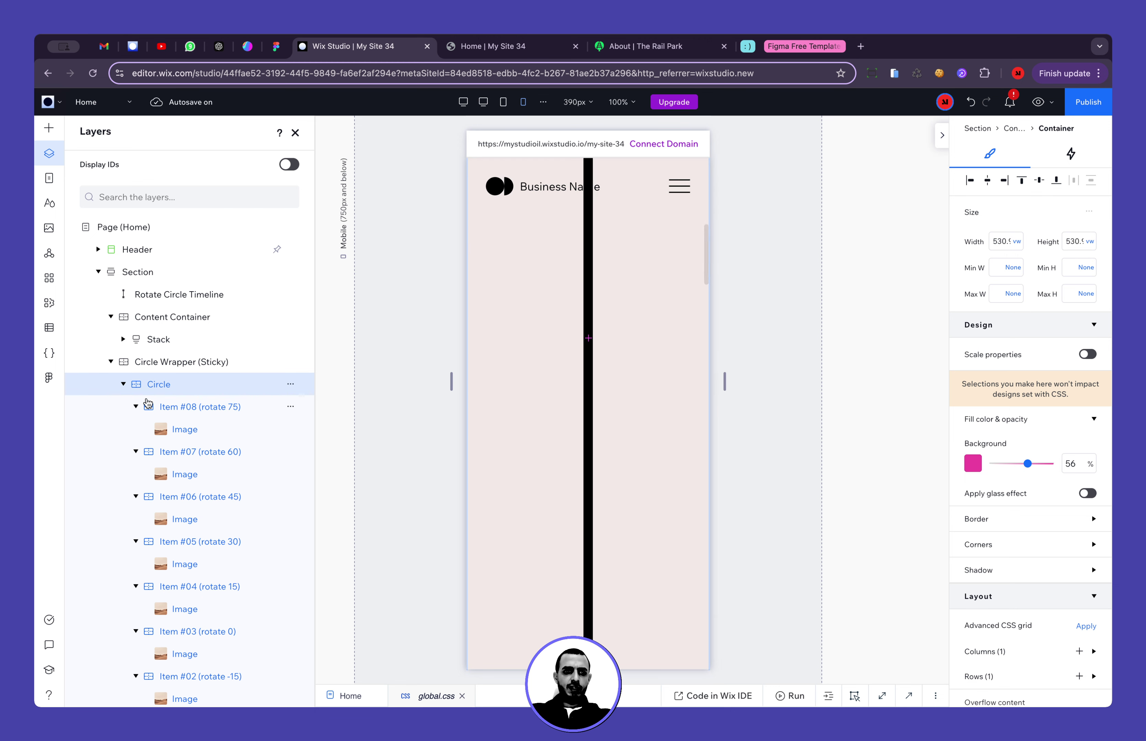
Inspect the size, docking and position settings of the Circle container in the Welcome section
click(123, 384)
scroll(159, 422, down, 2)
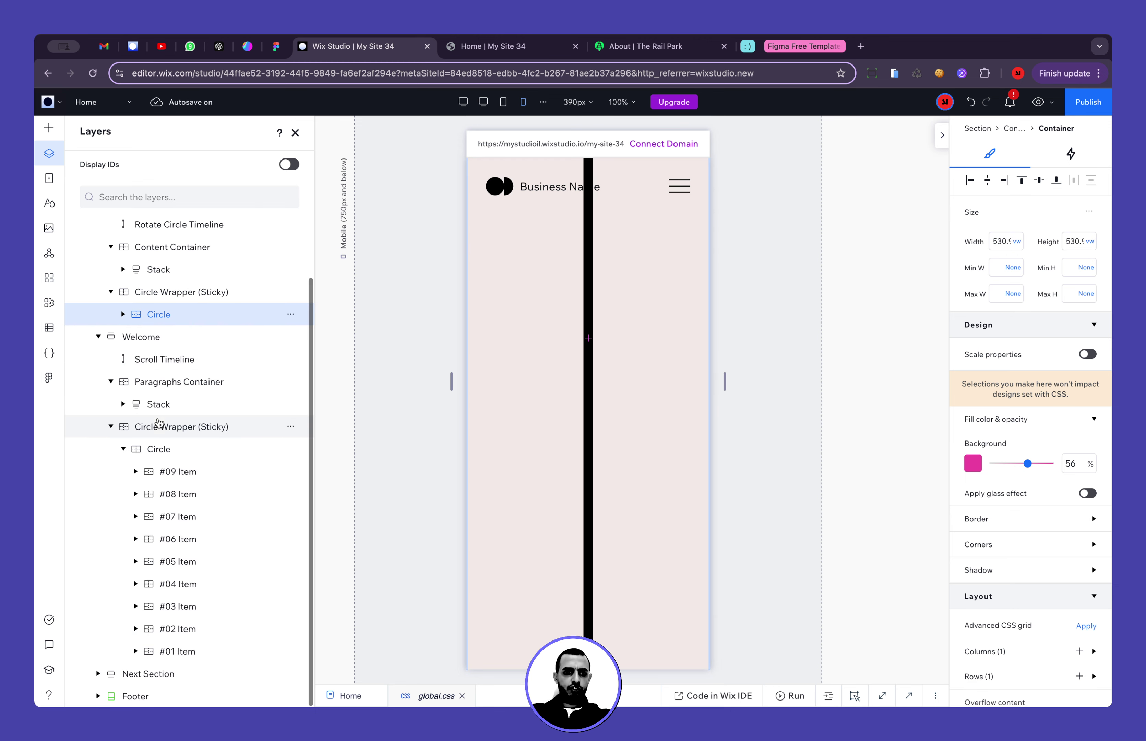
click(161, 449)
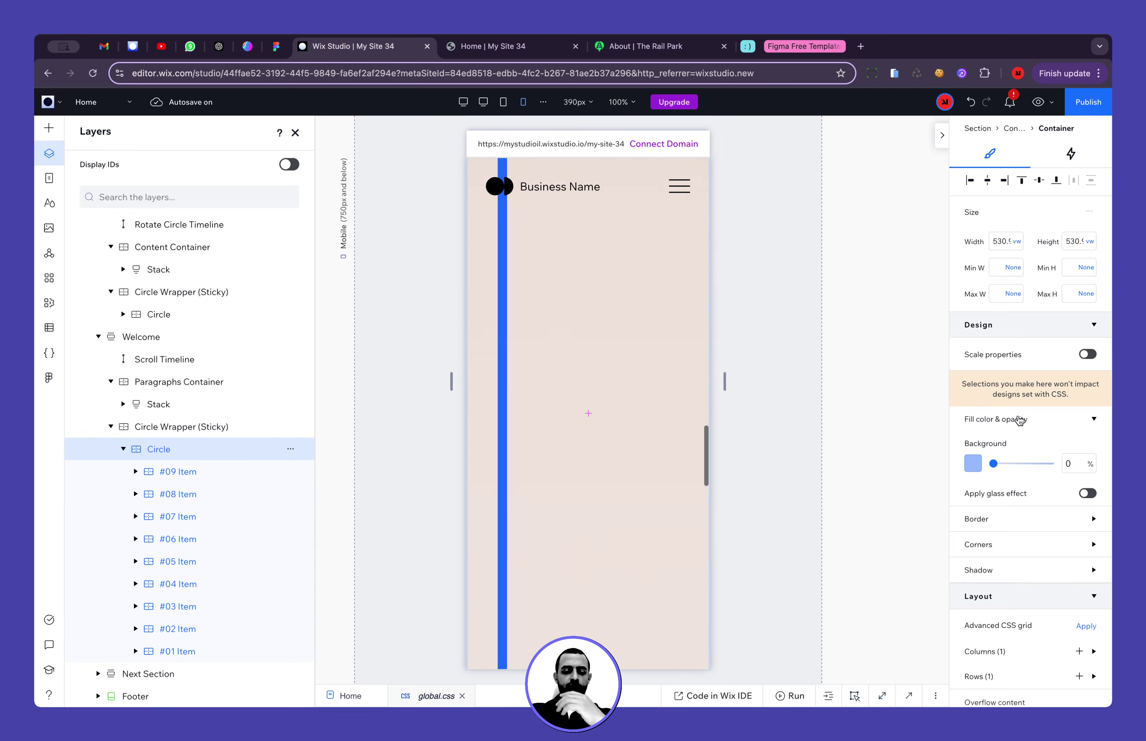
scroll(1016, 430, down, 5)
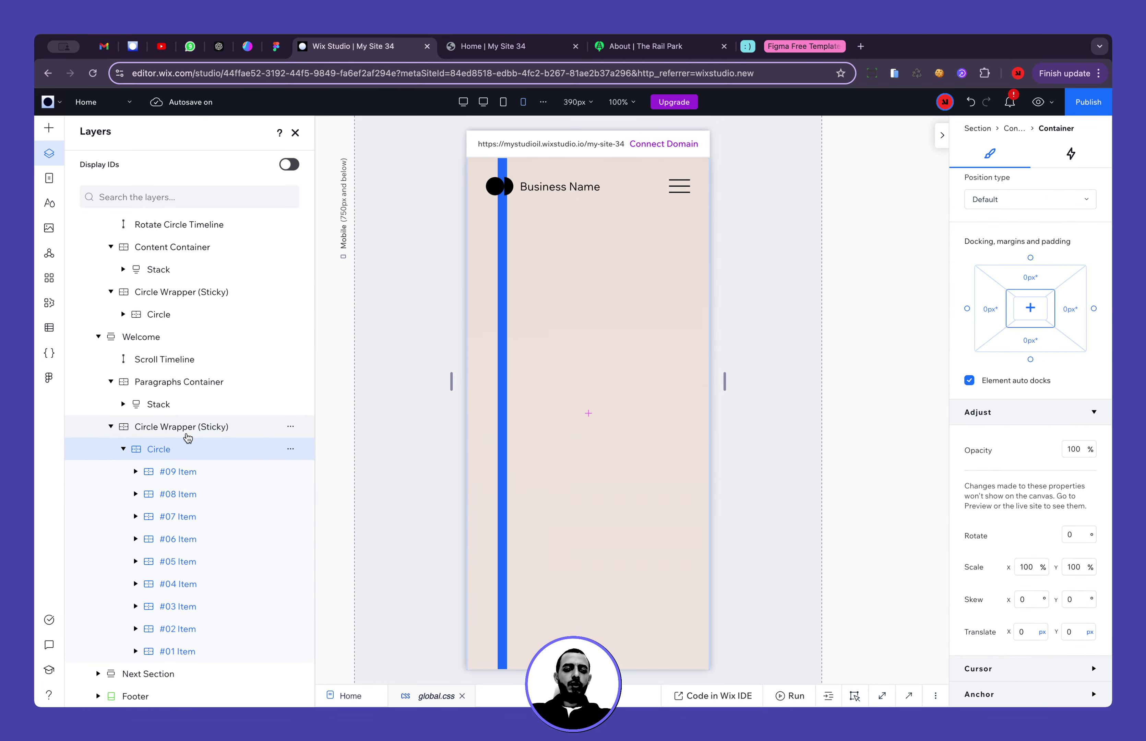
Inspect the top padding of the Welcome section's sticky Circle Wrapper and compare its layout with the new section's Content Container
click(172, 427)
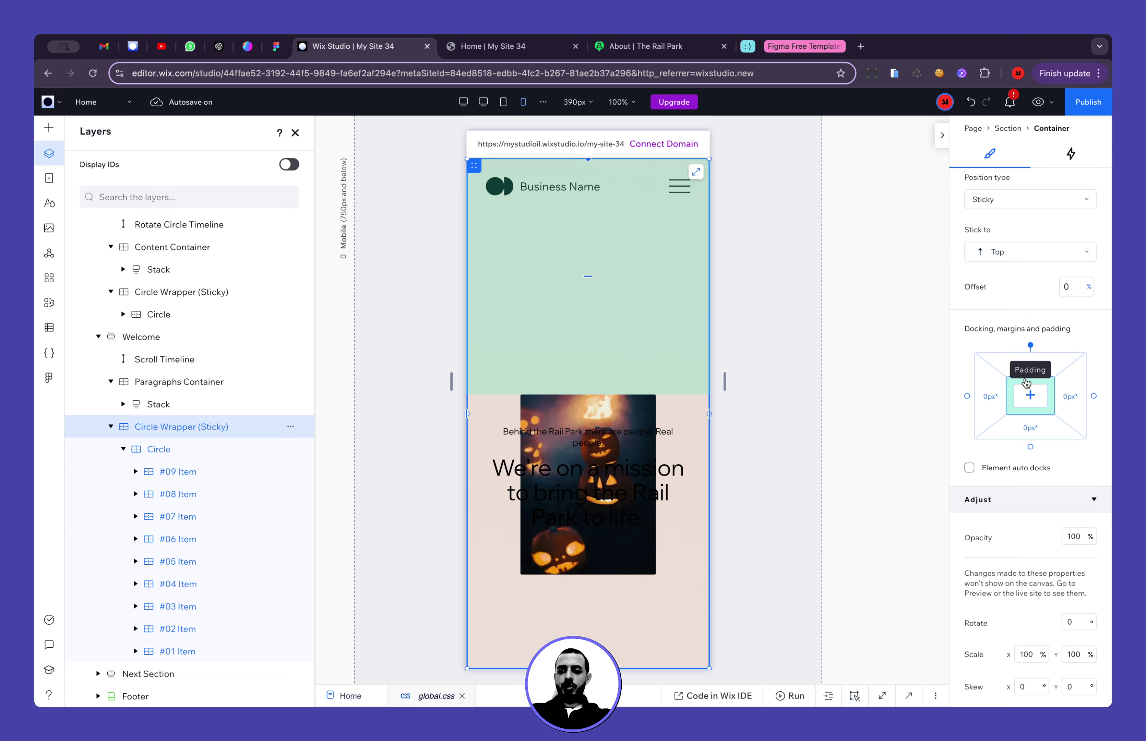
click(1036, 381)
scroll(543, 371, down, 10)
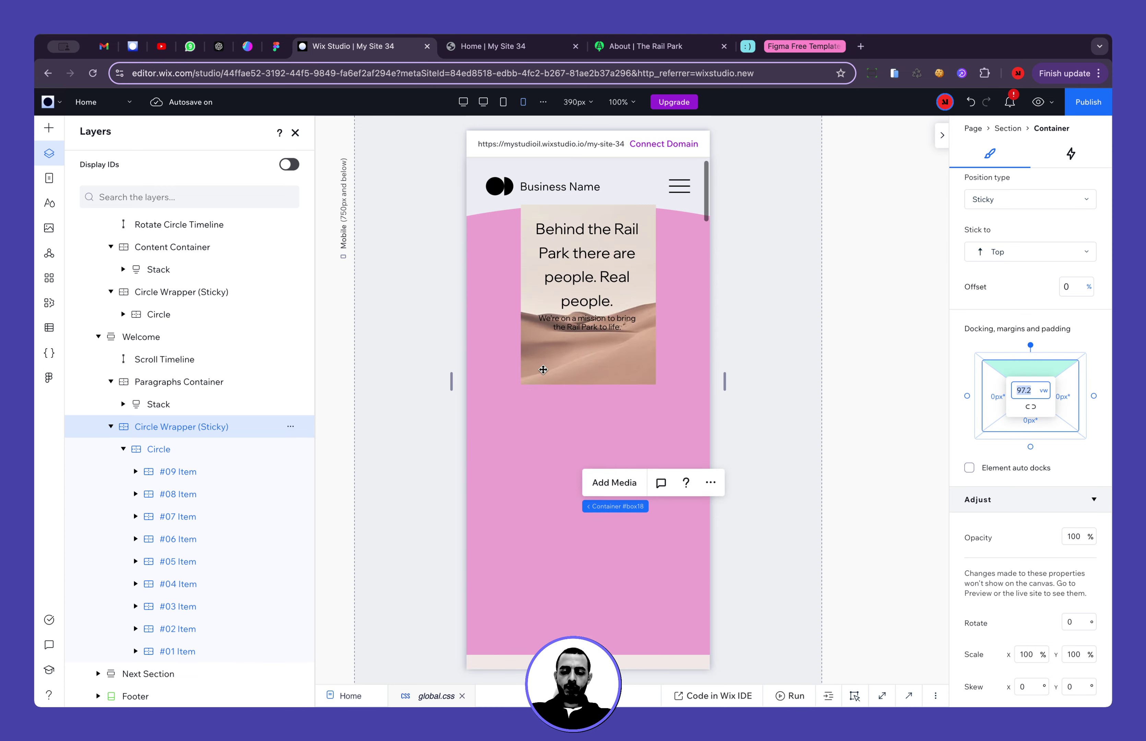
click(483, 240)
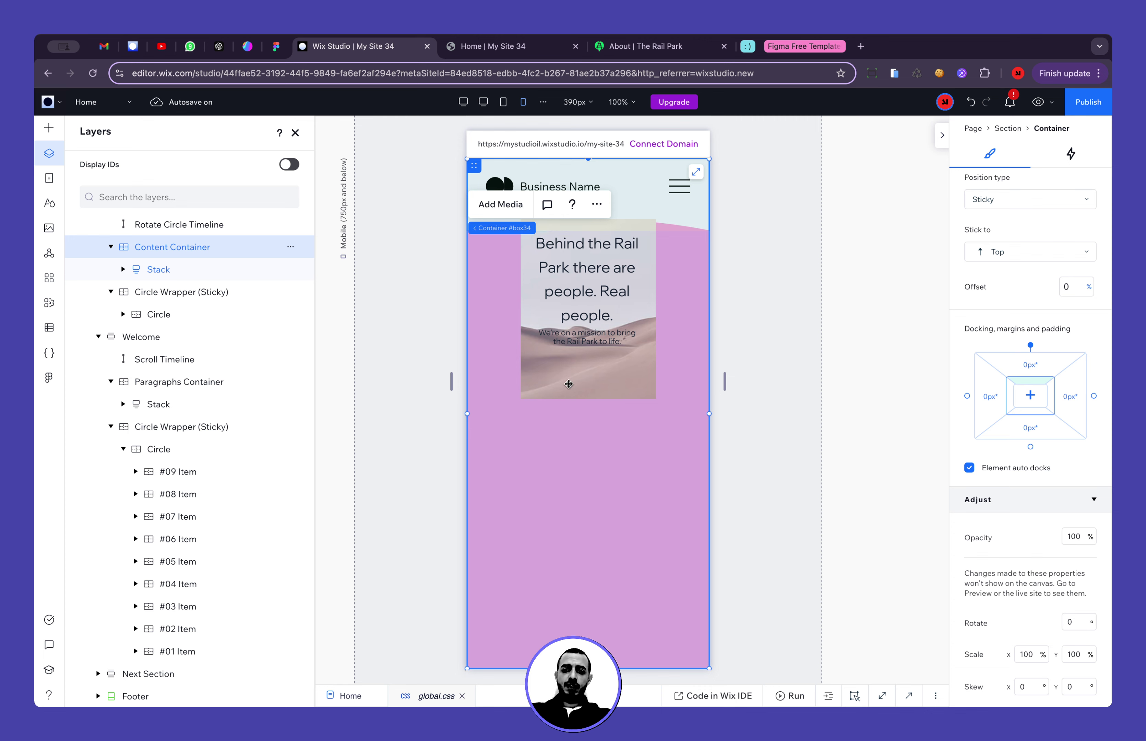
scroll(554, 422, down, 5)
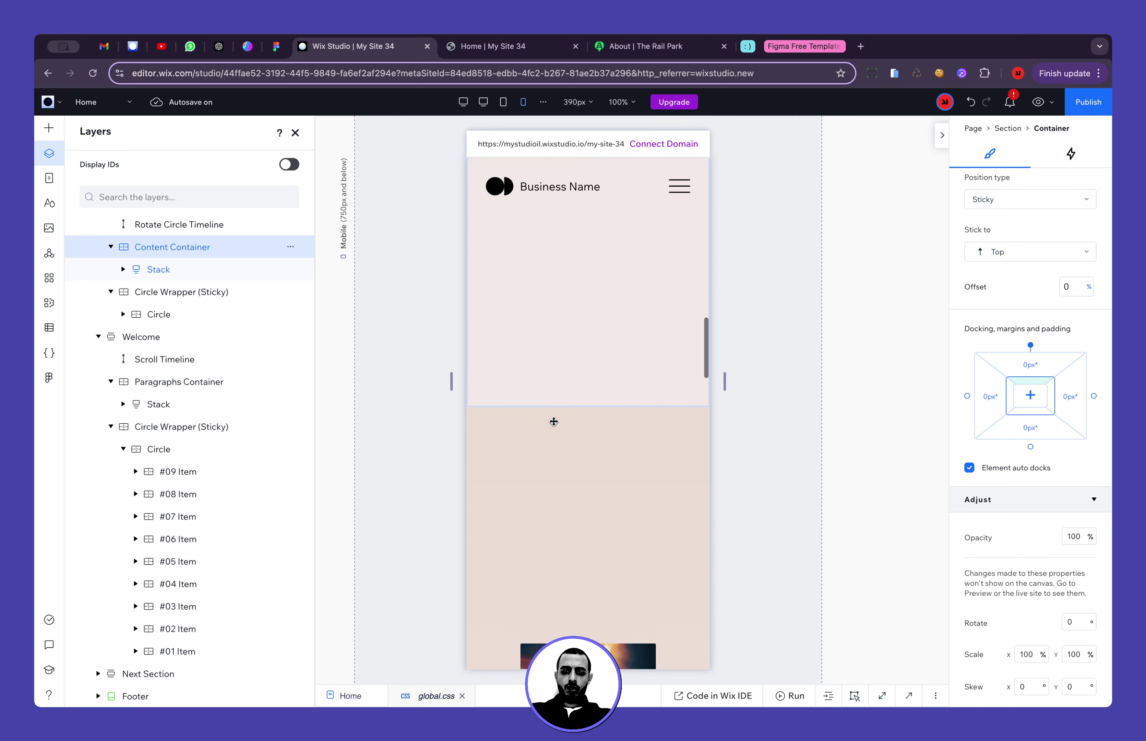
scroll(553, 421, up, 3)
Switch to Figma and get the width of the pink rectangle over the mobile frame's image
click(278, 47)
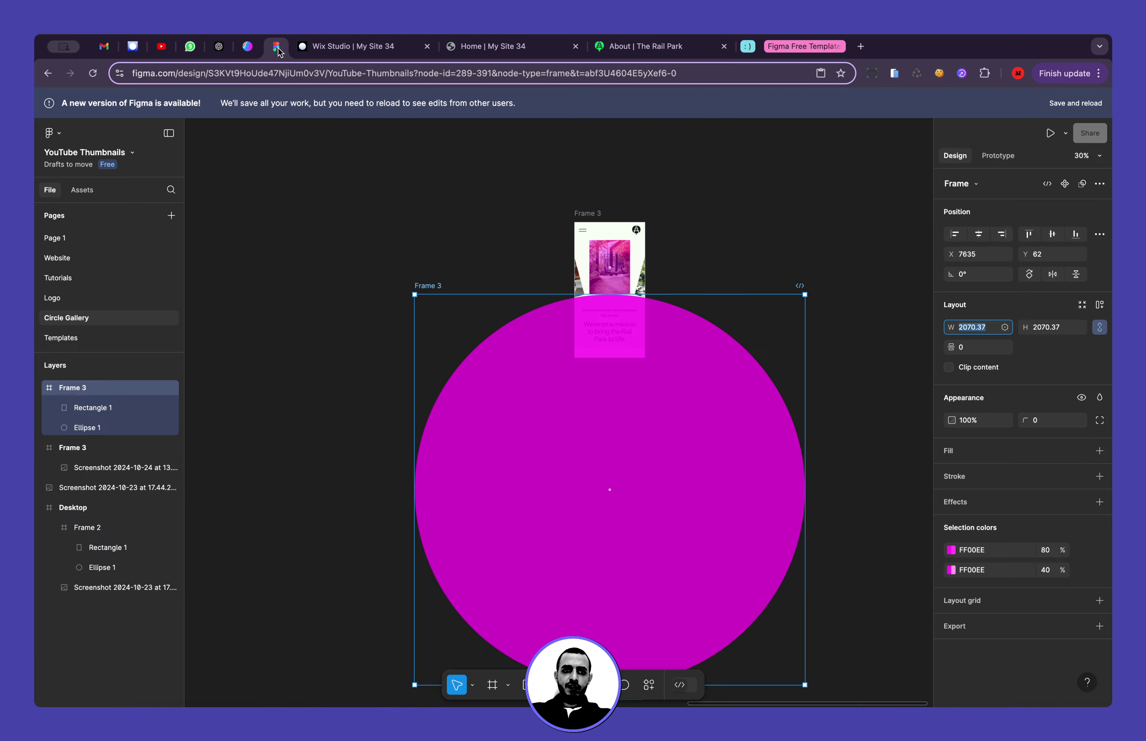
scroll(641, 269, up, 8)
click(569, 269)
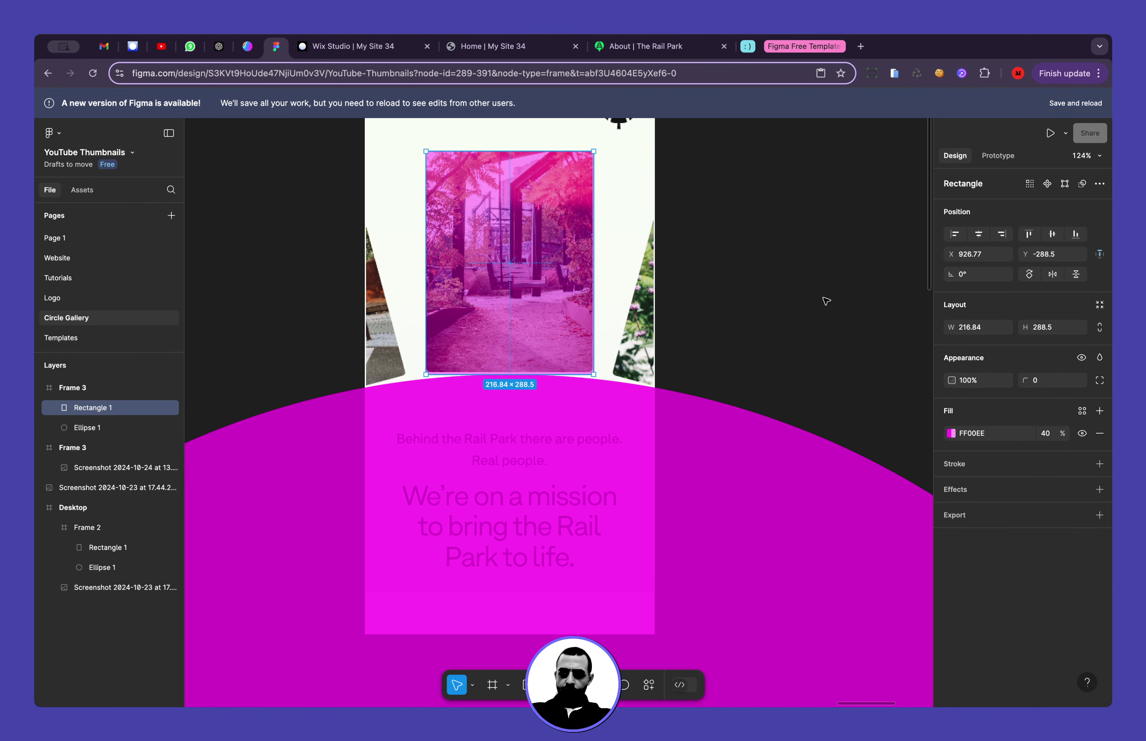
click(995, 334)
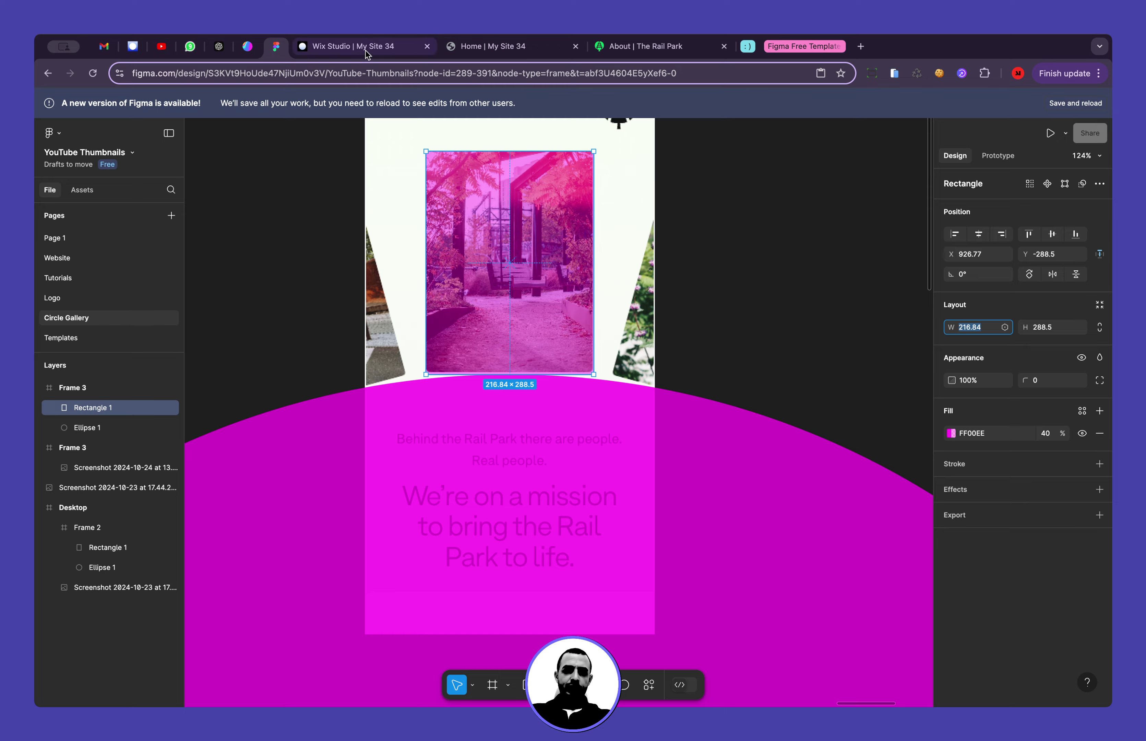
Switch to Wix Studio, check the Item #08 image's width in pixels against the Figma rectangle, and undo the unit change
click(347, 46)
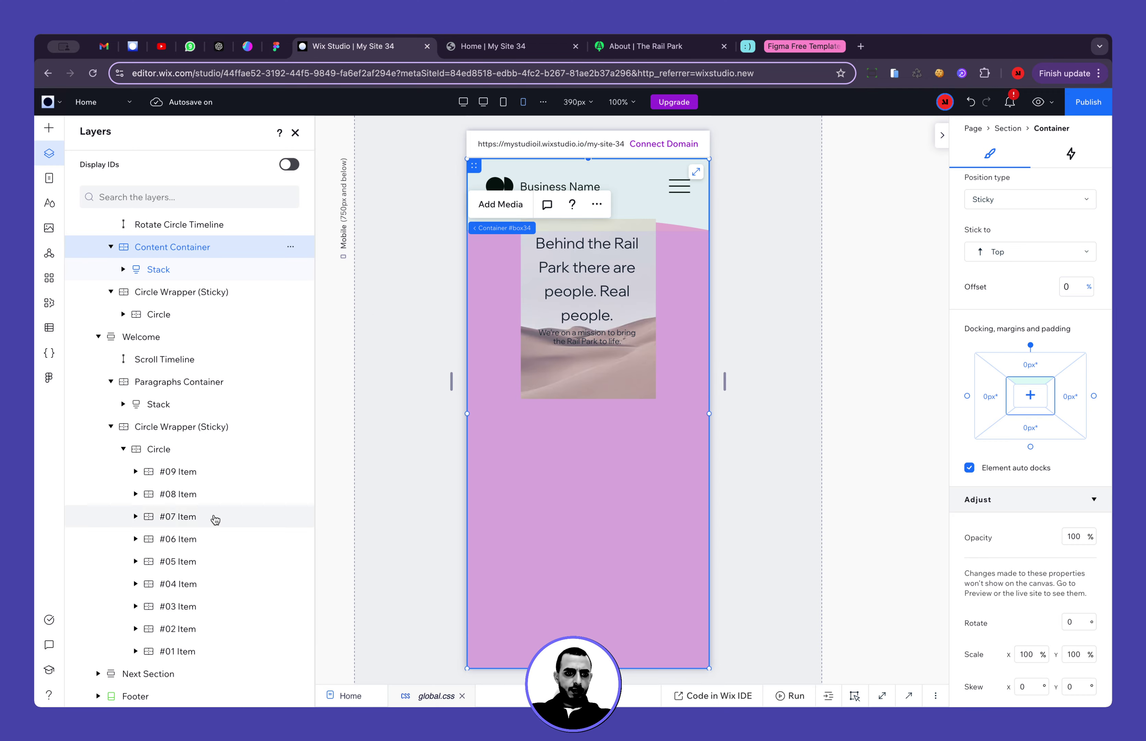
scroll(146, 309, up, 3)
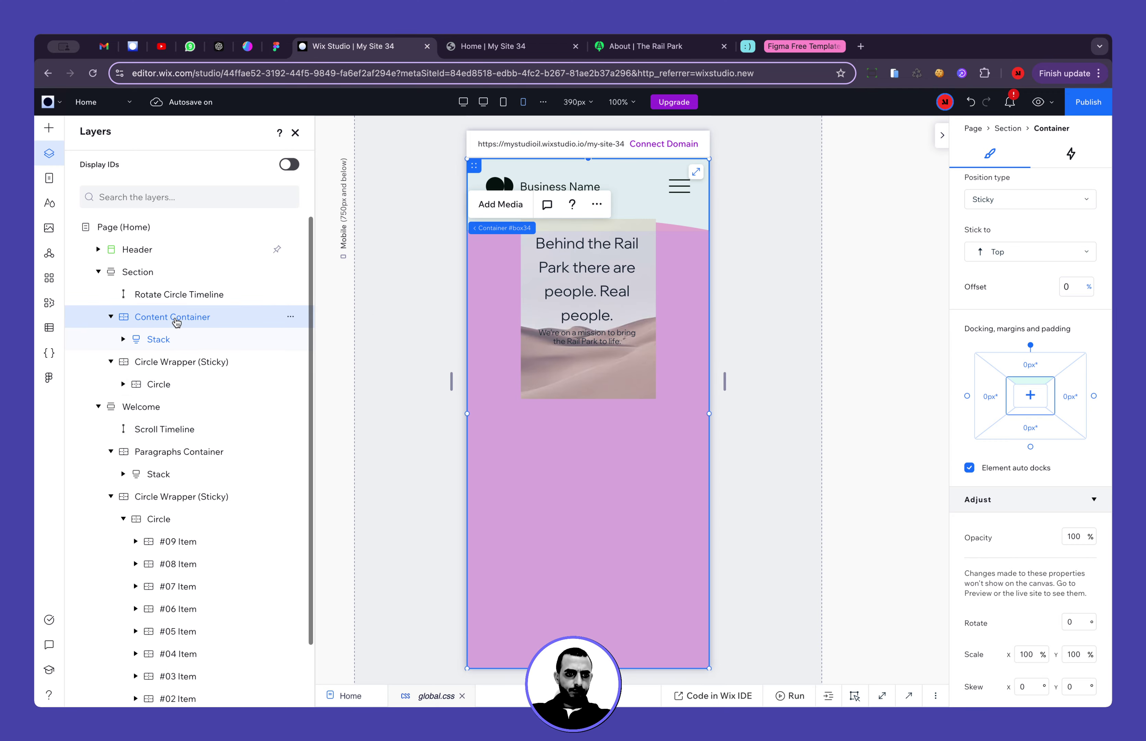
click(123, 384)
click(212, 430)
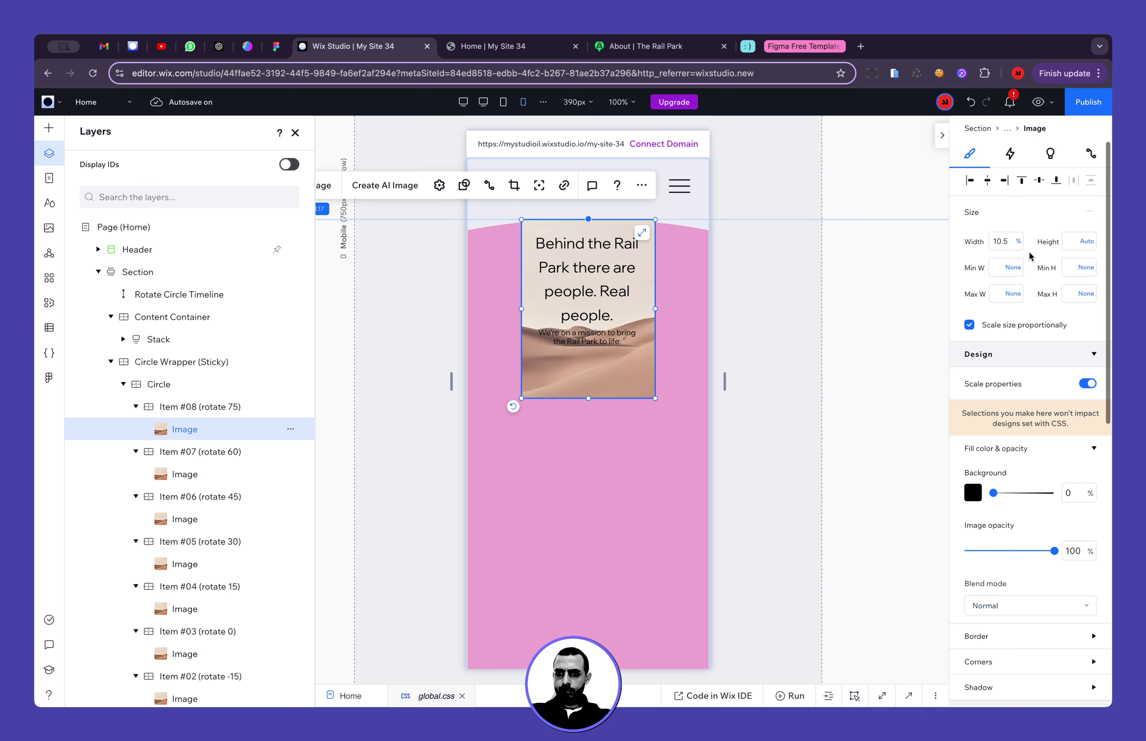
click(1018, 241)
click(1035, 224)
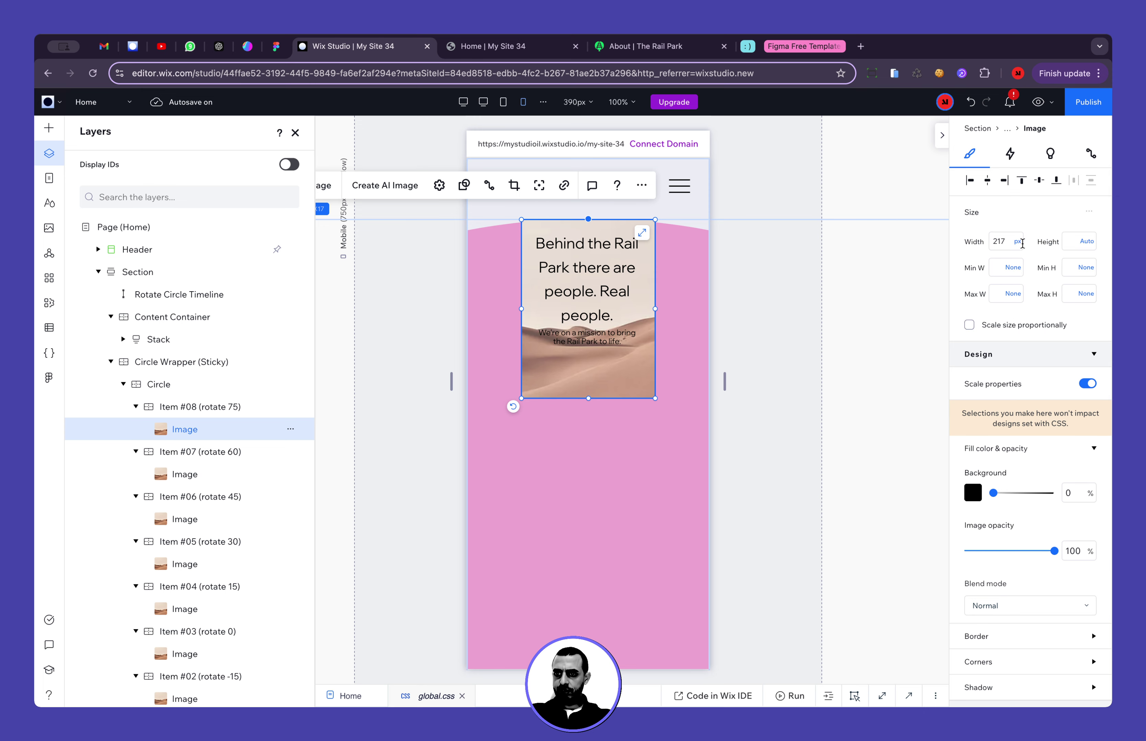
click(275, 46)
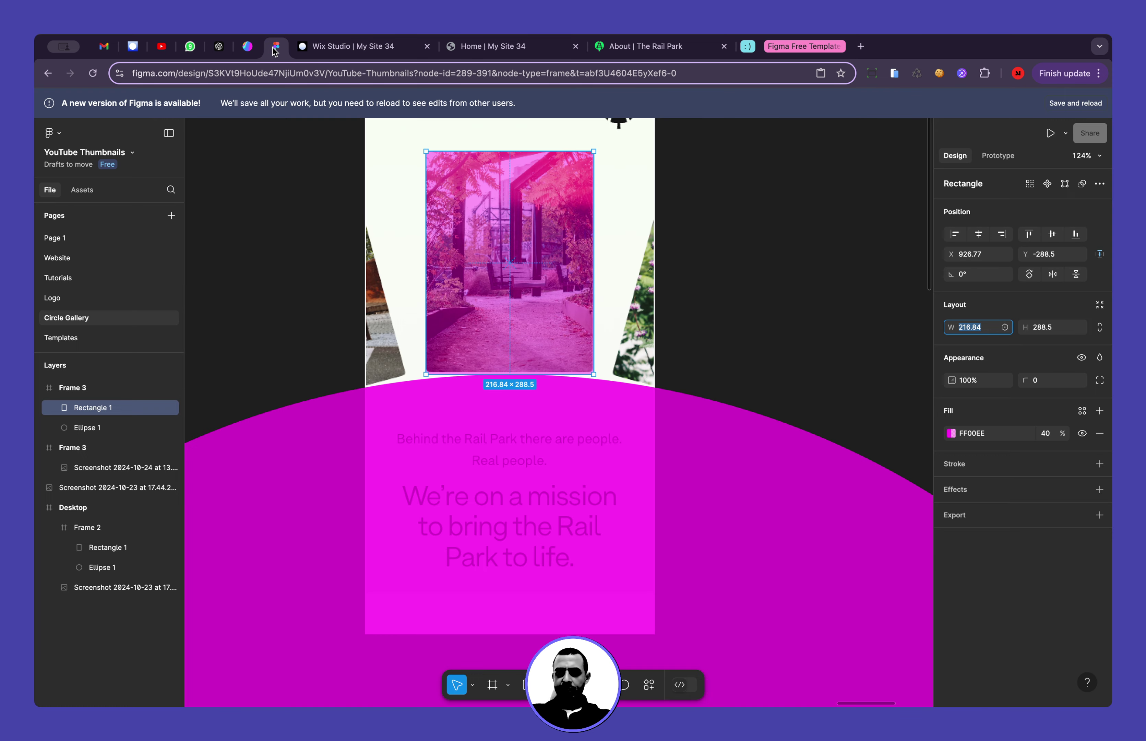
click(313, 46)
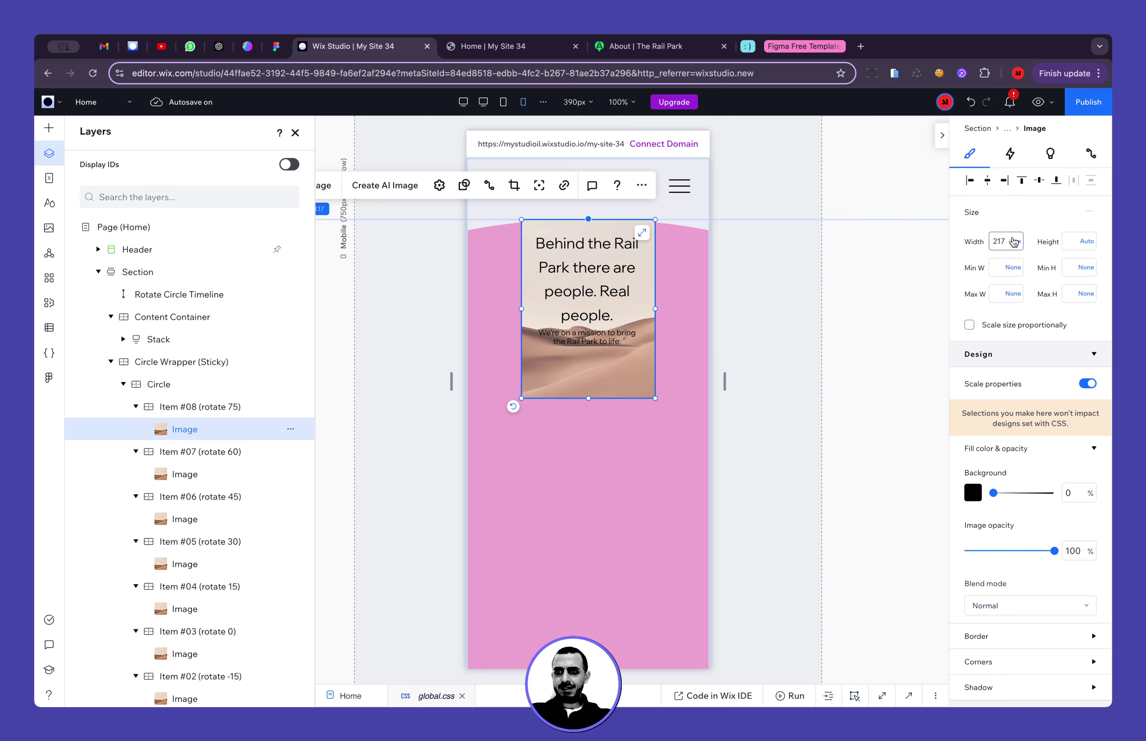
key(ctrl+z)
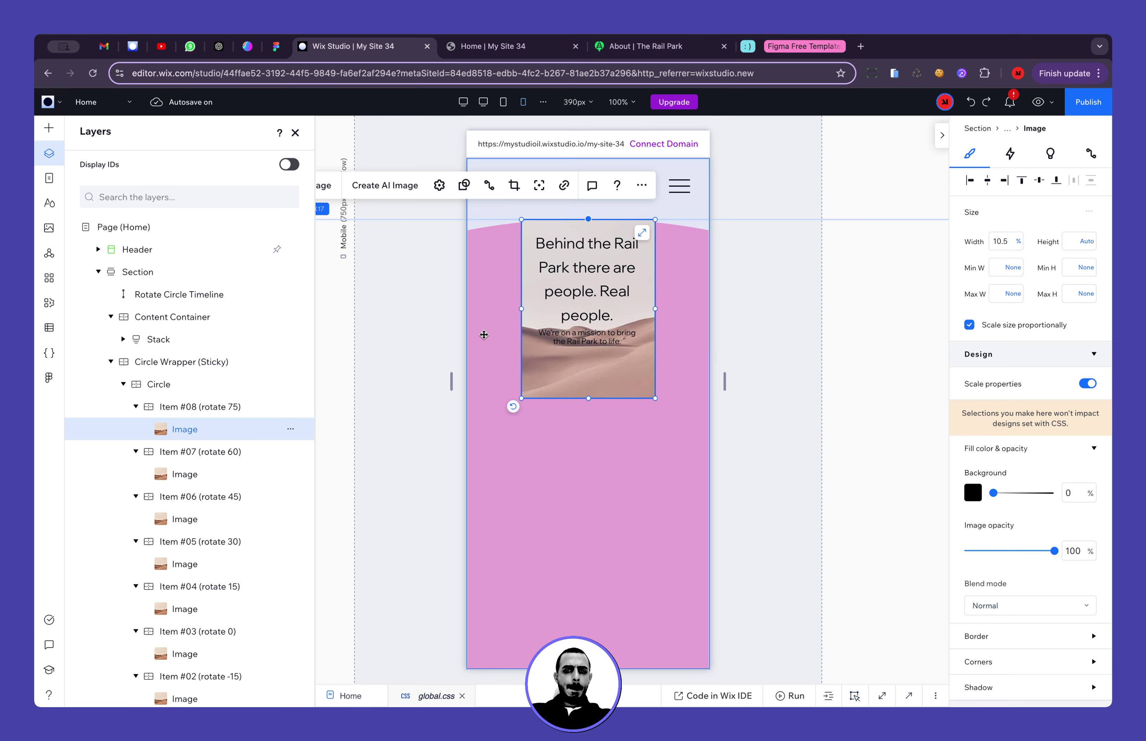
Copy the 97.2 vw top padding from the Welcome section's Circle Wrapper and apply it to the new section's Circle Wrapper
scroll(241, 453, down, 10)
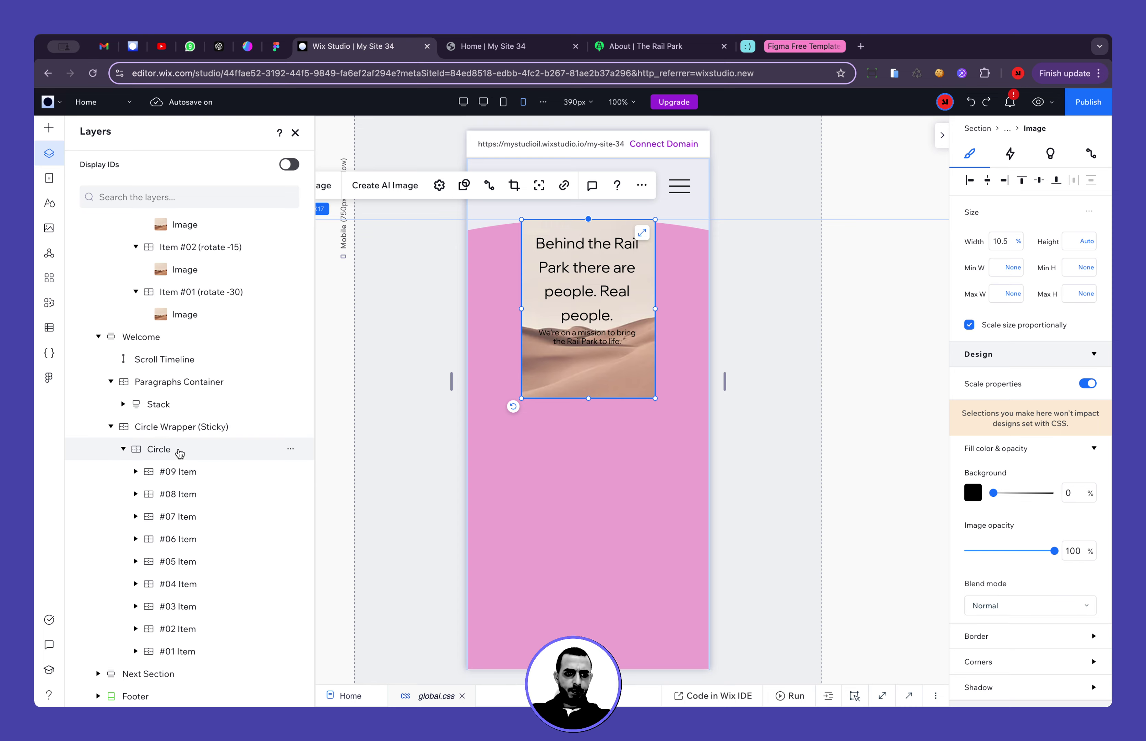
click(179, 427)
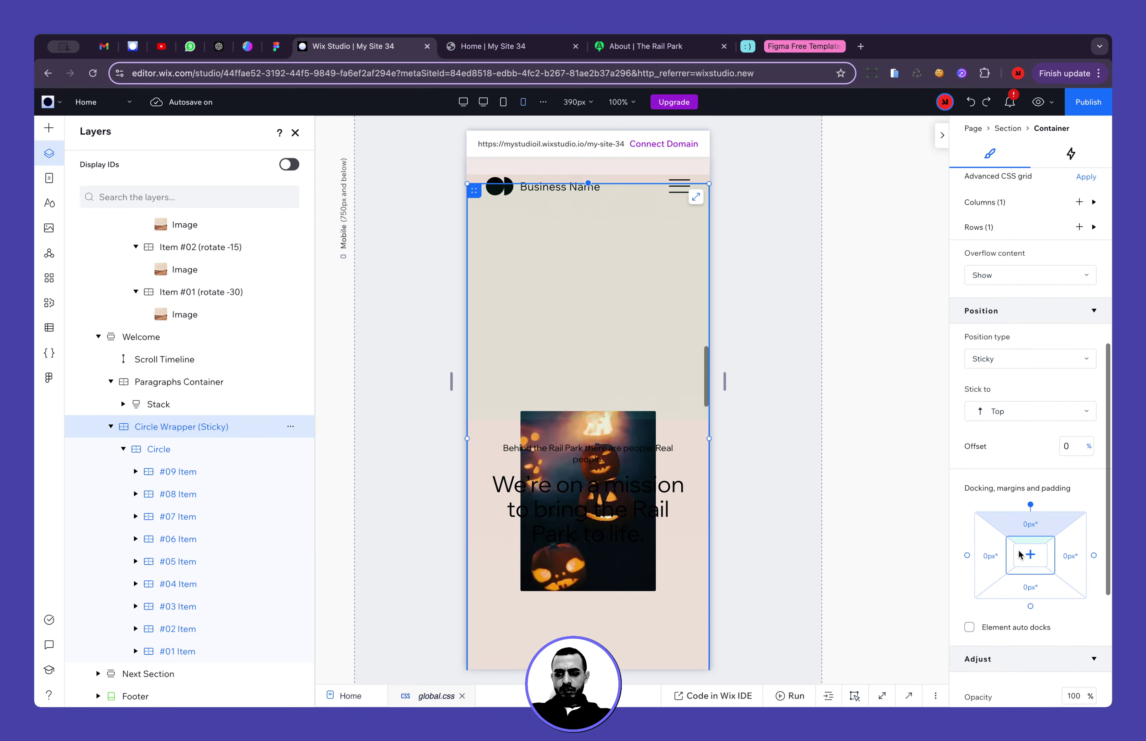
click(1030, 524)
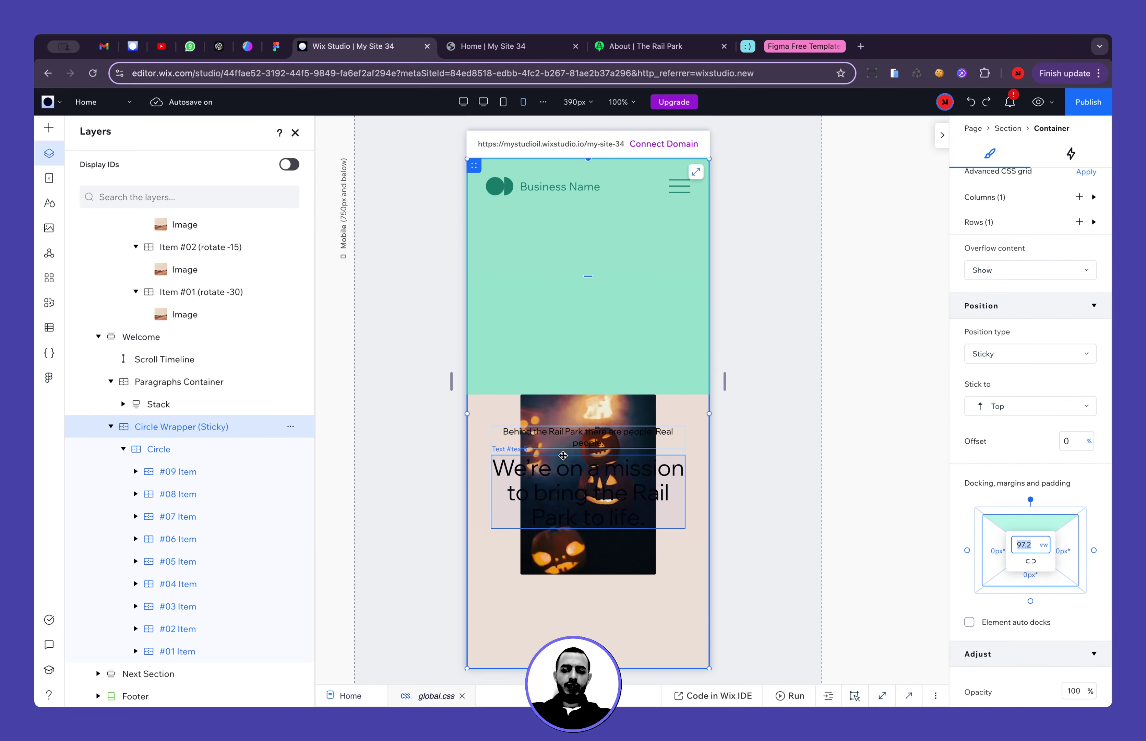
scroll(563, 456, up, 20)
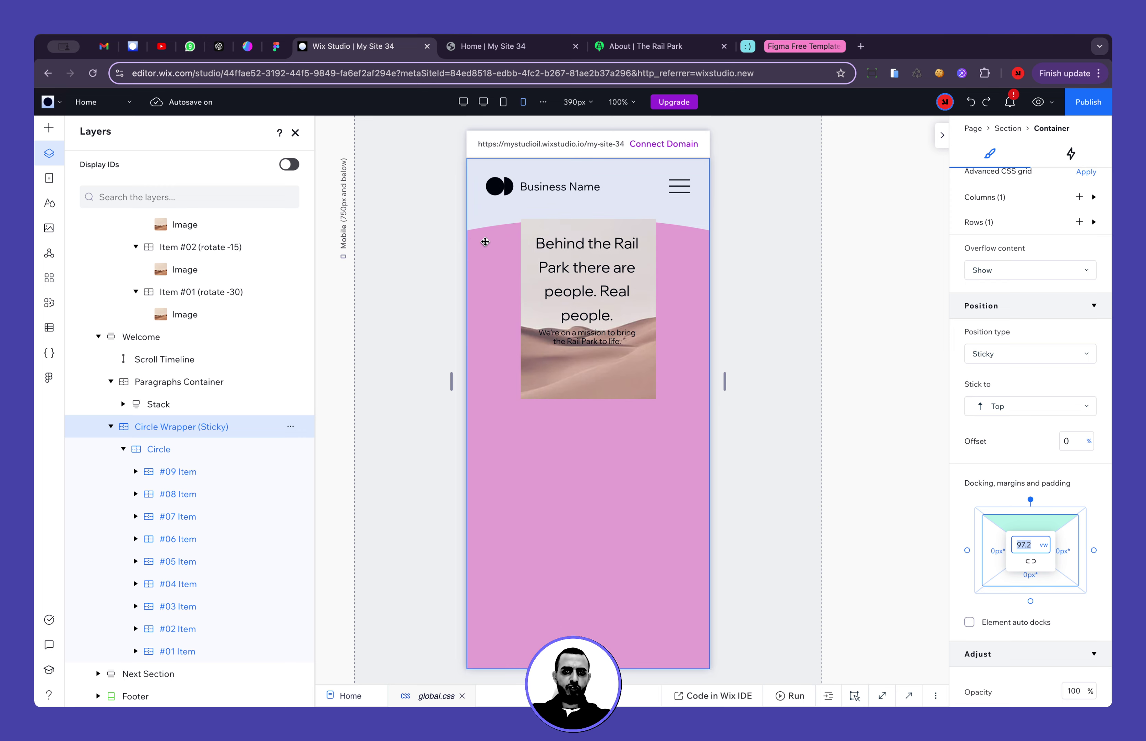
scroll(154, 357, up, 9)
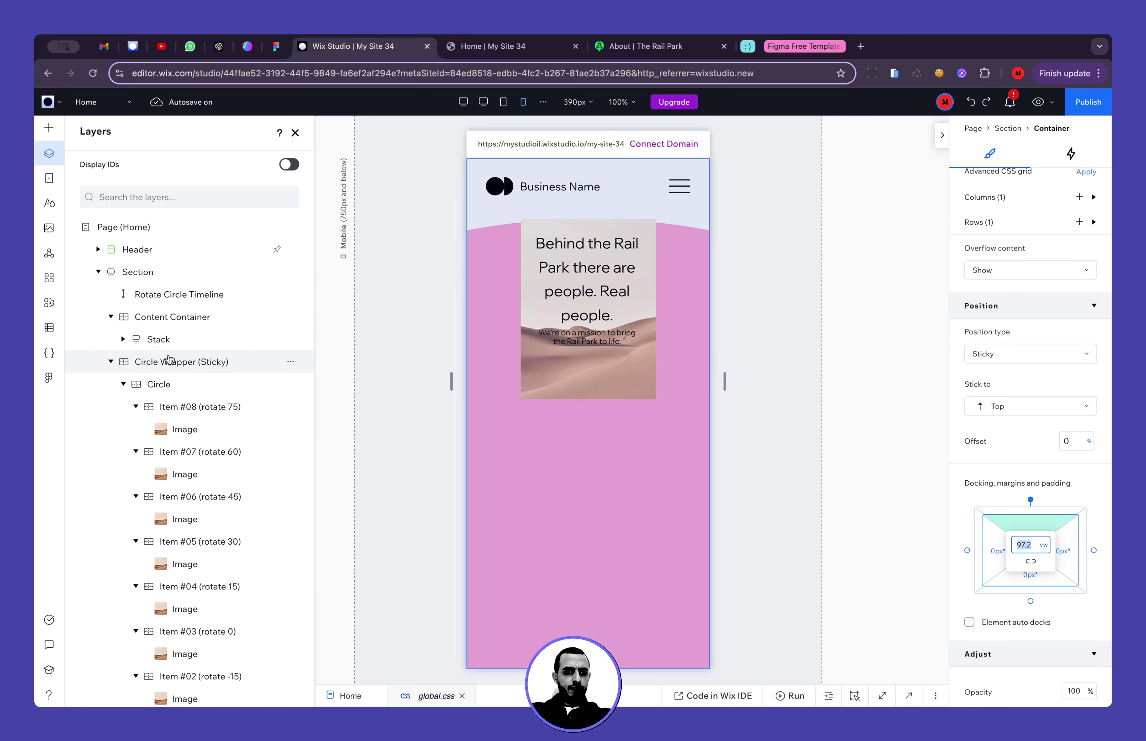
click(166, 365)
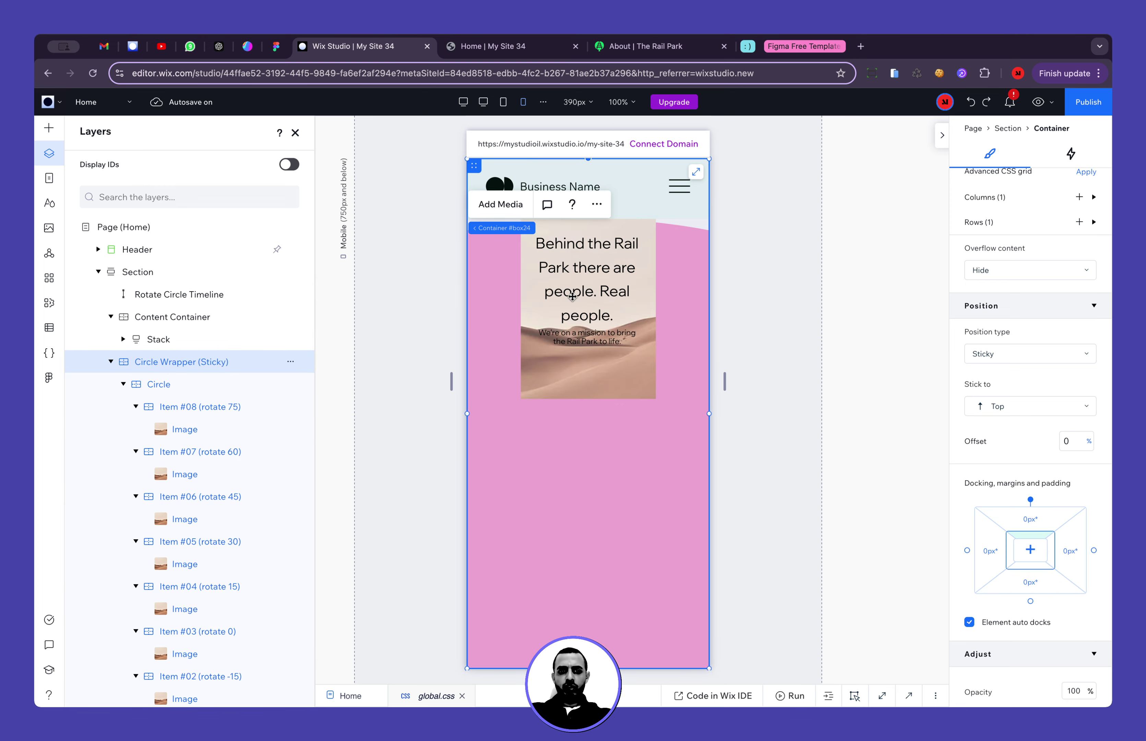
click(1026, 541)
click(1038, 532)
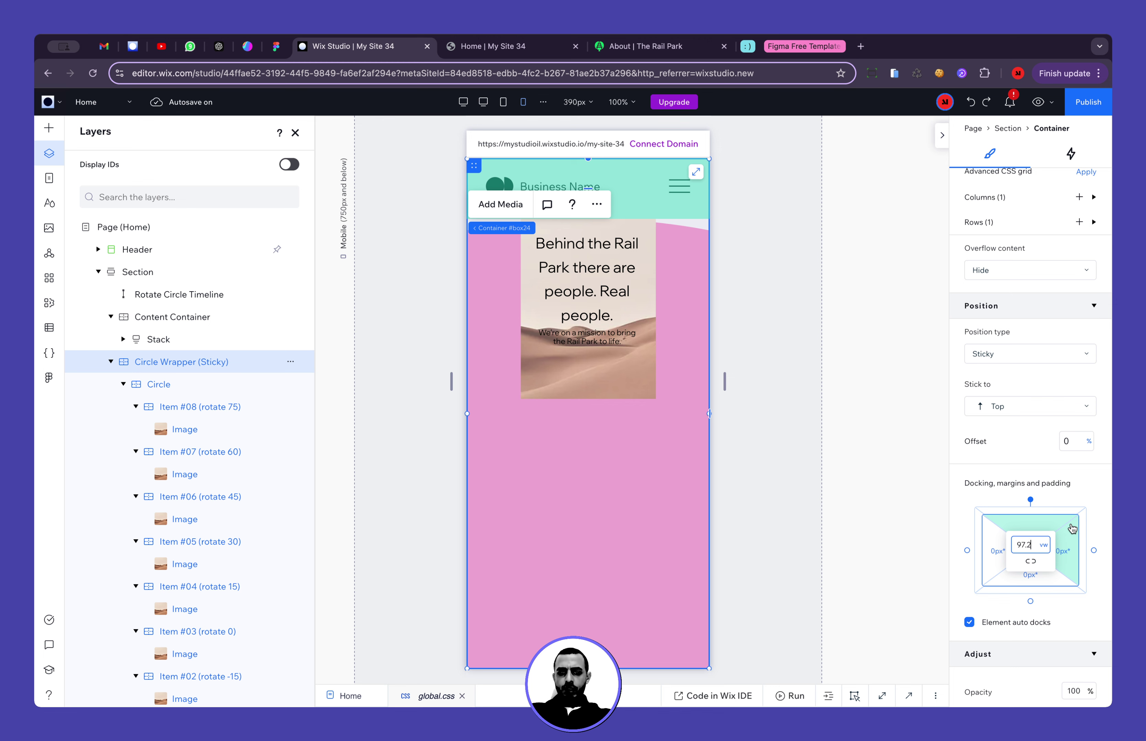
key(Return)
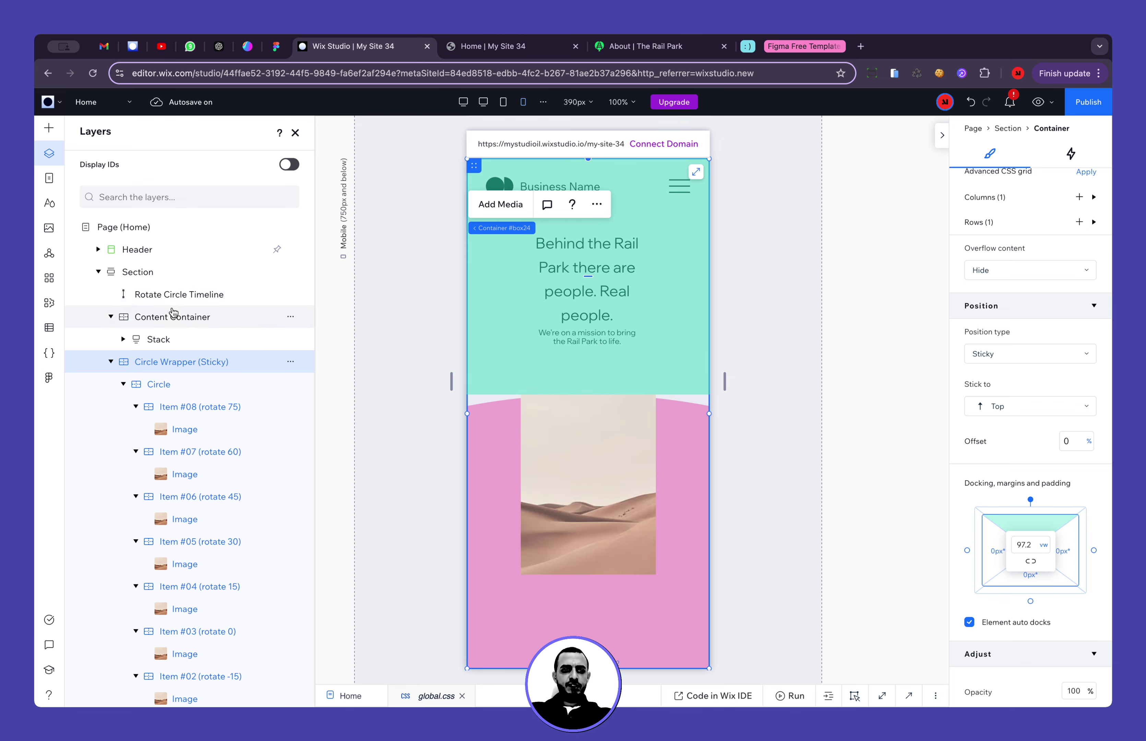
Give the new section's Content Container a top padding of 97.2 vw, increase it to 110 vw and settle on 115 vw
click(172, 320)
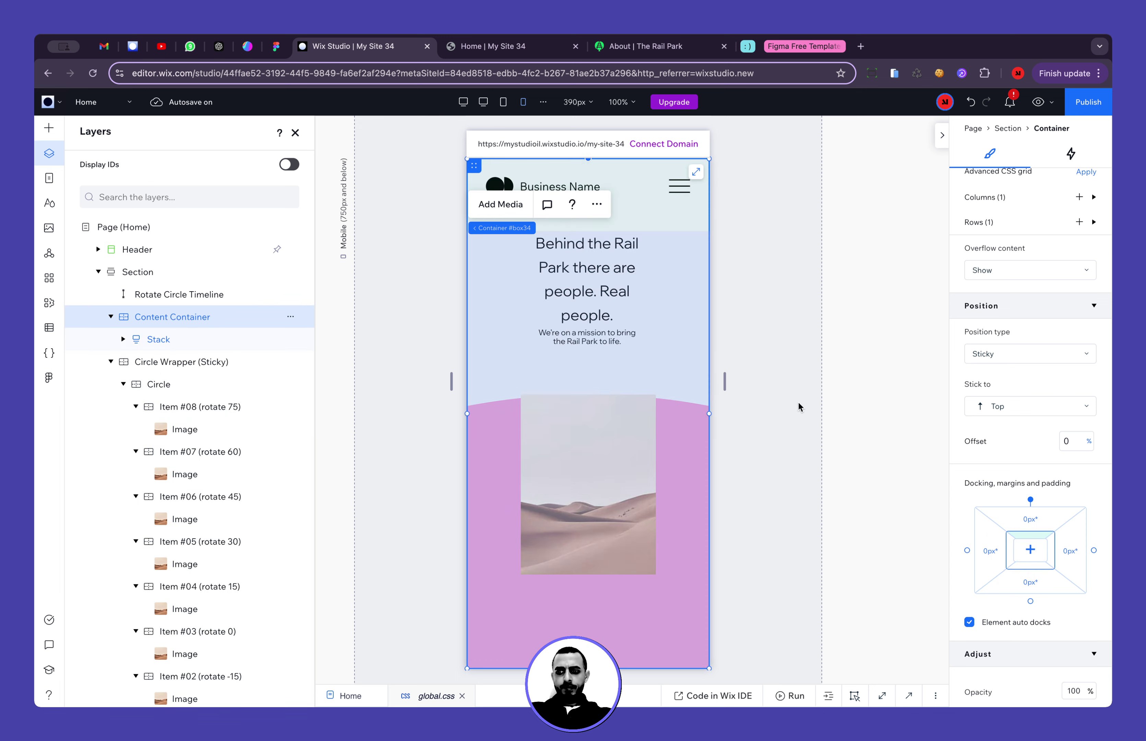
click(1039, 530)
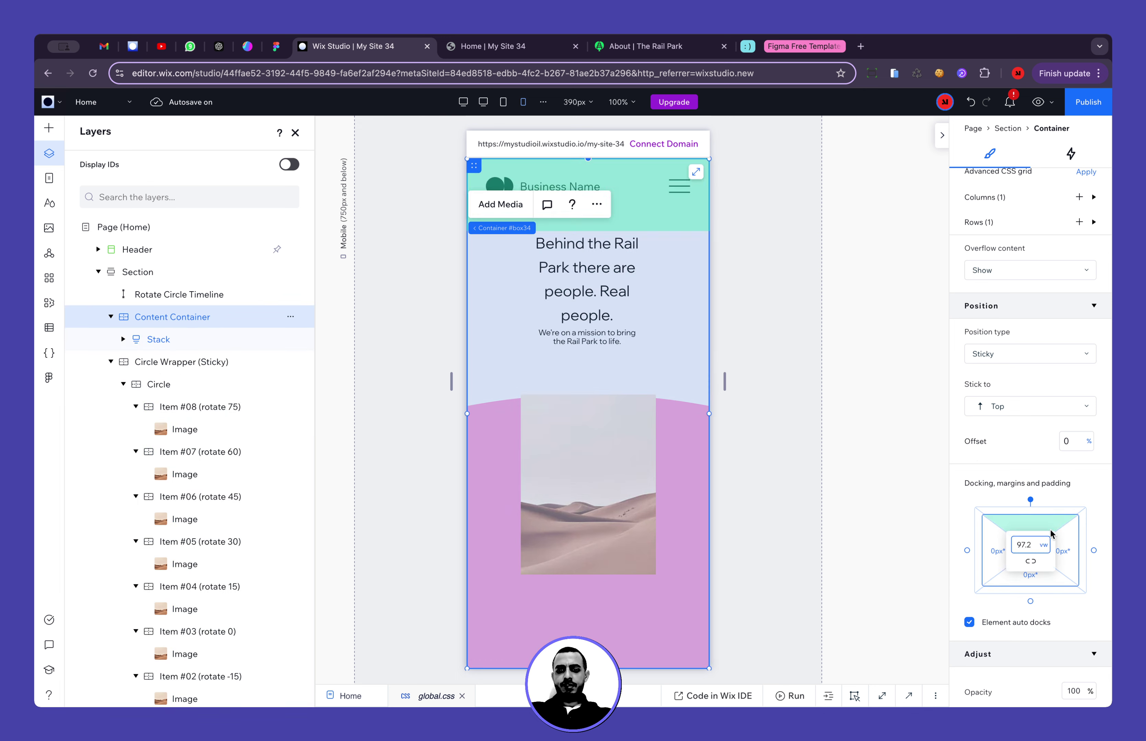
double_click(1025, 544)
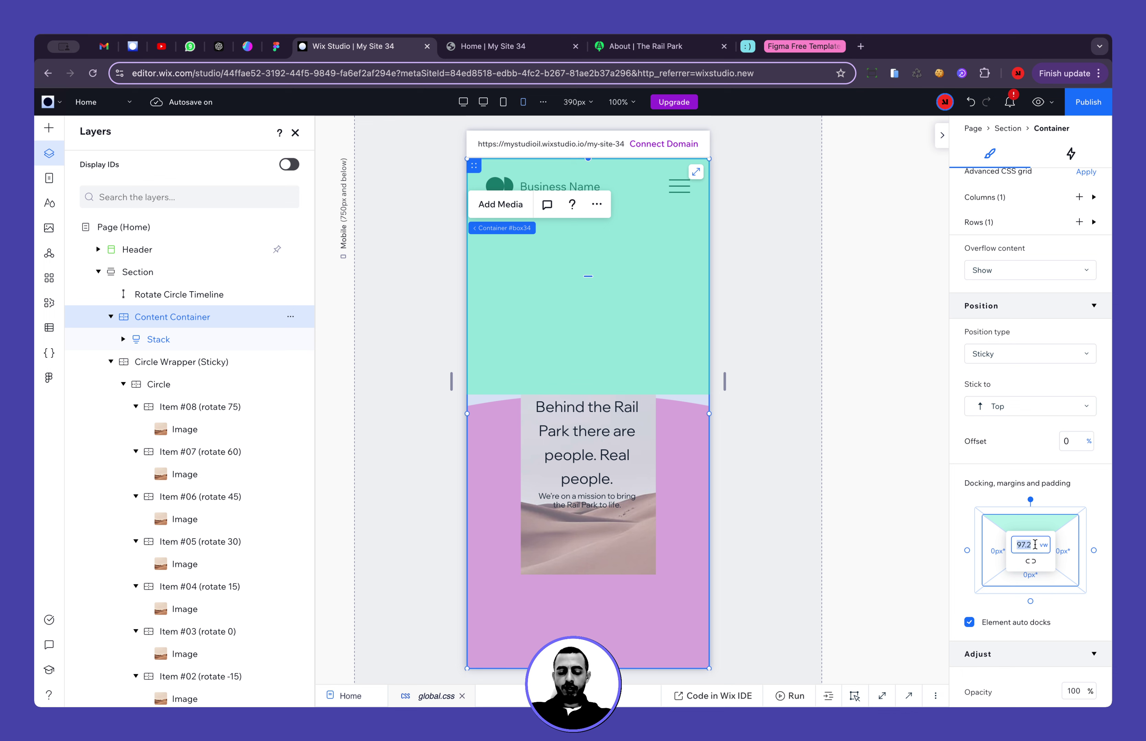
text(110)
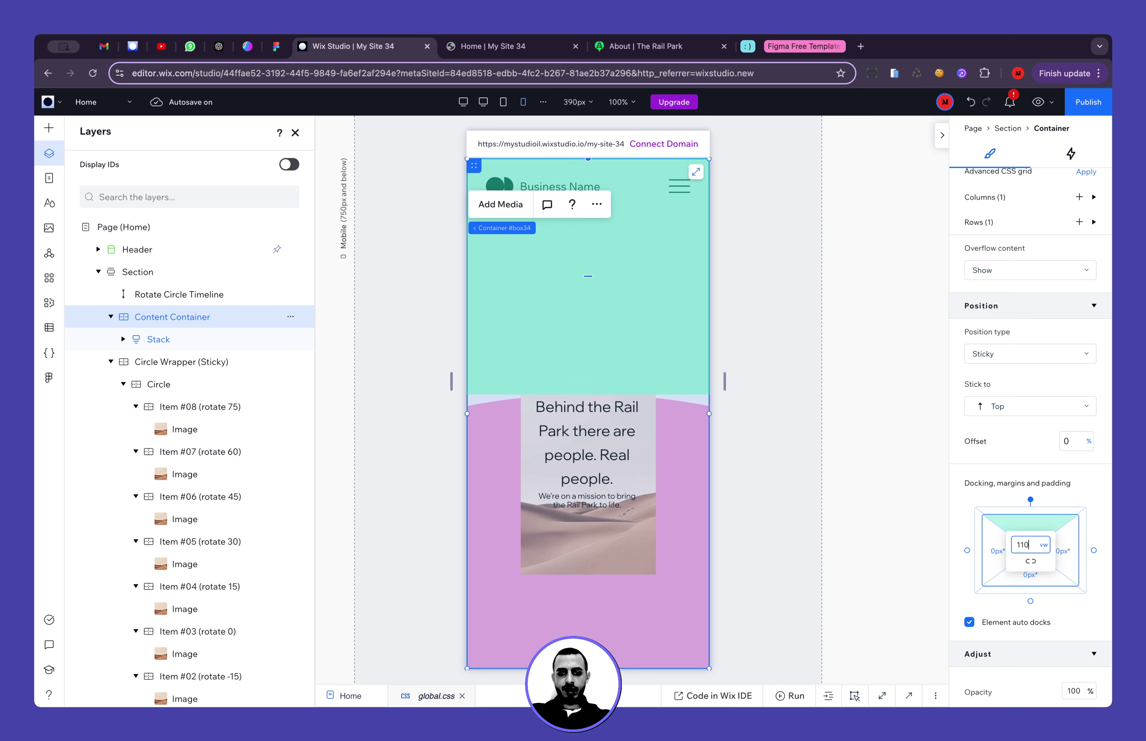
double_click(1032, 546)
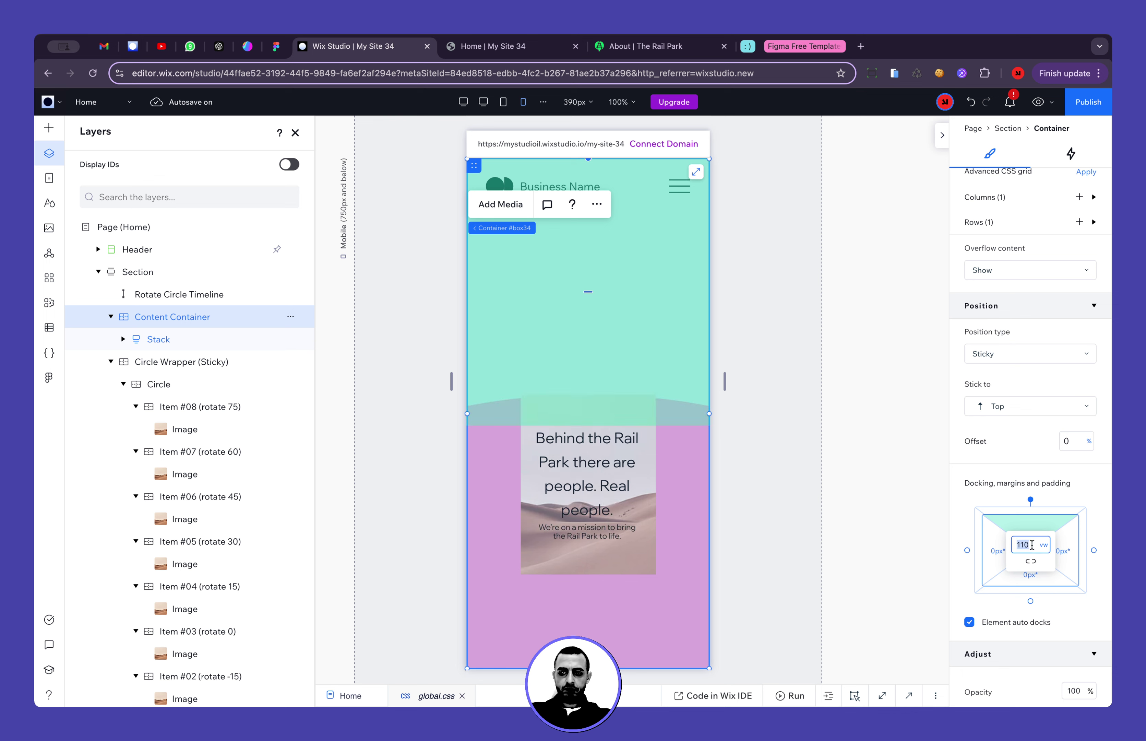
text(1)
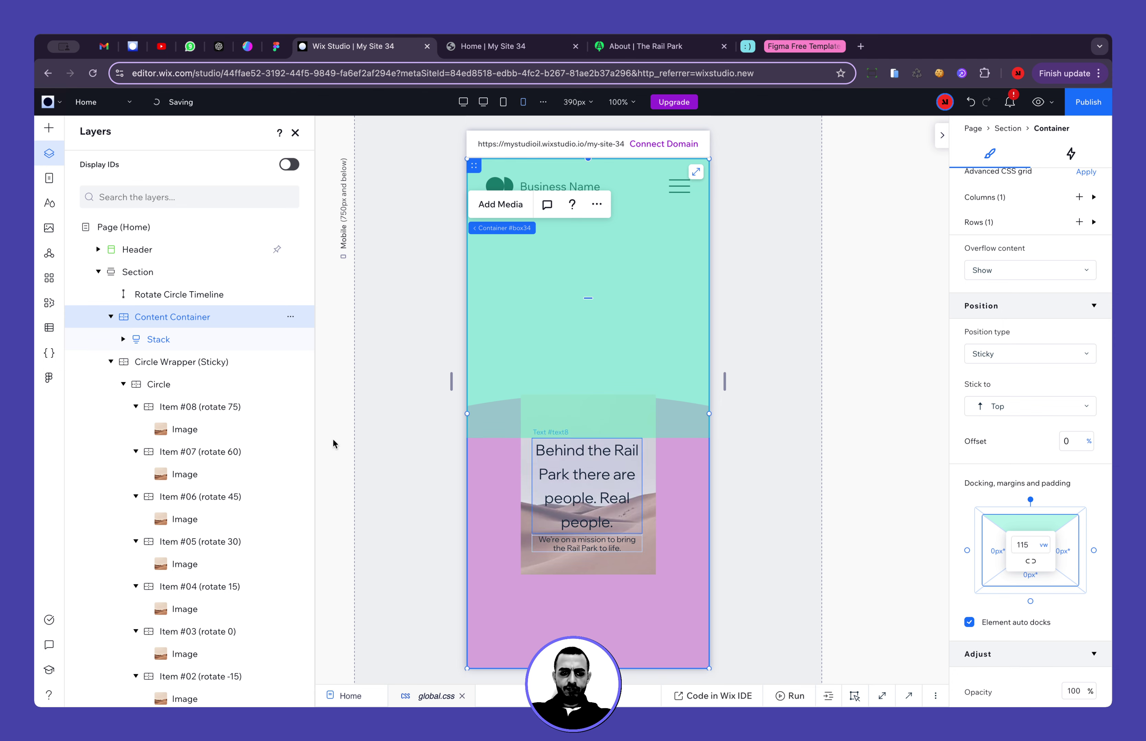
Set the width of the text Stack in the Content Container to 80%
click(161, 341)
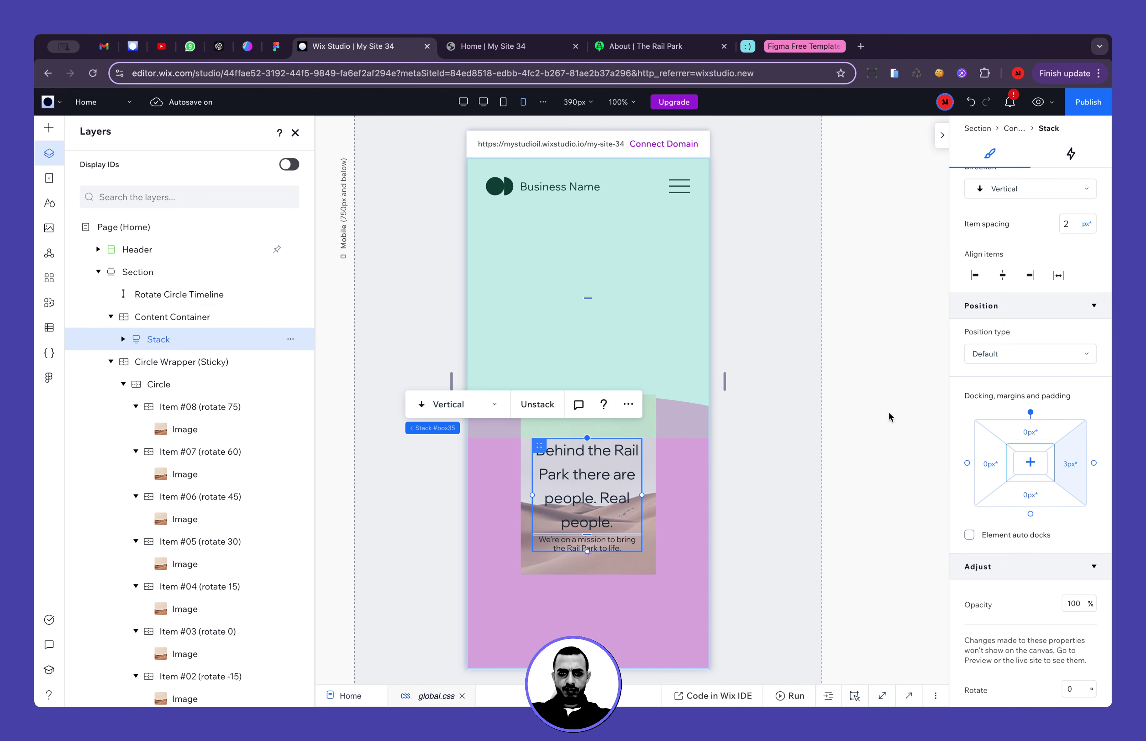
scroll(1011, 299, up, 8)
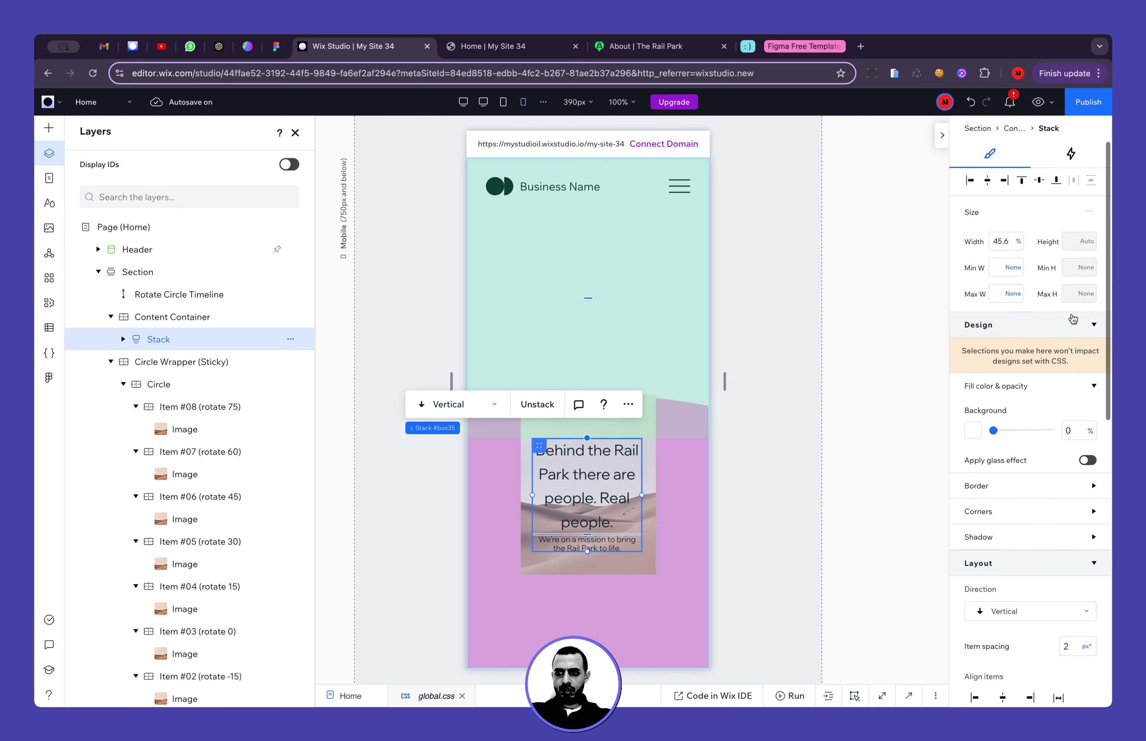
click(1006, 240)
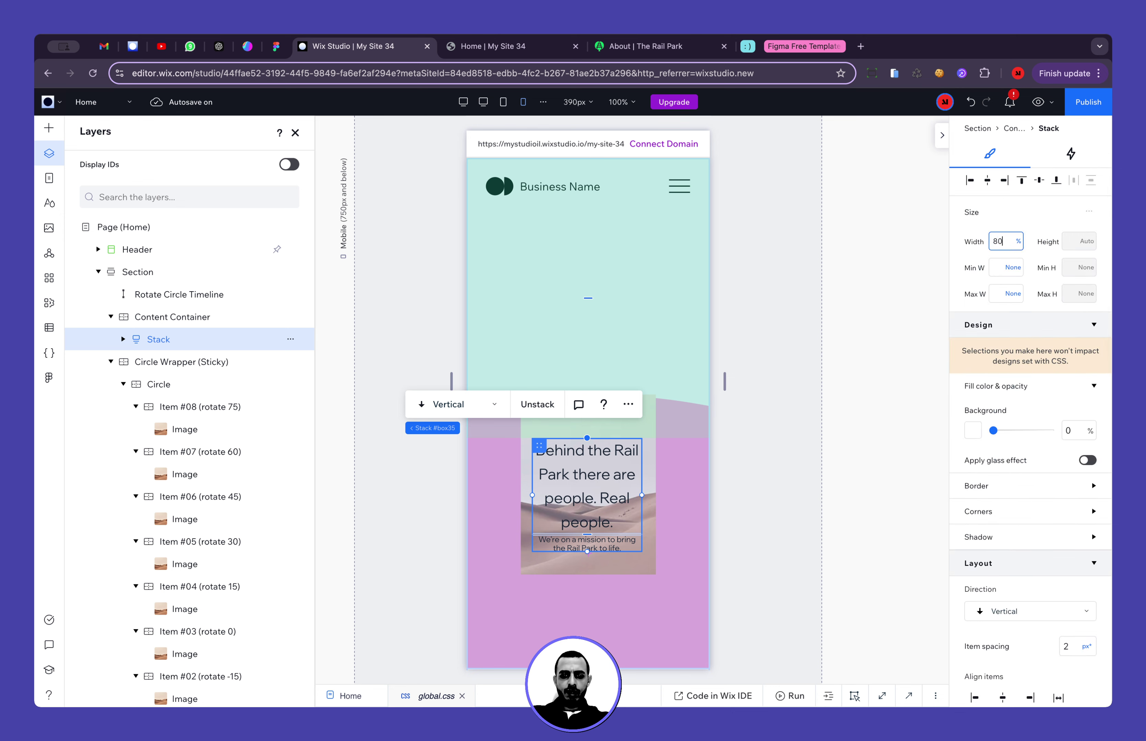
text(80)
key(Return)
Set the font size of the "Behind the Rail Park there are people" paragraph to 16 px
click(624, 451)
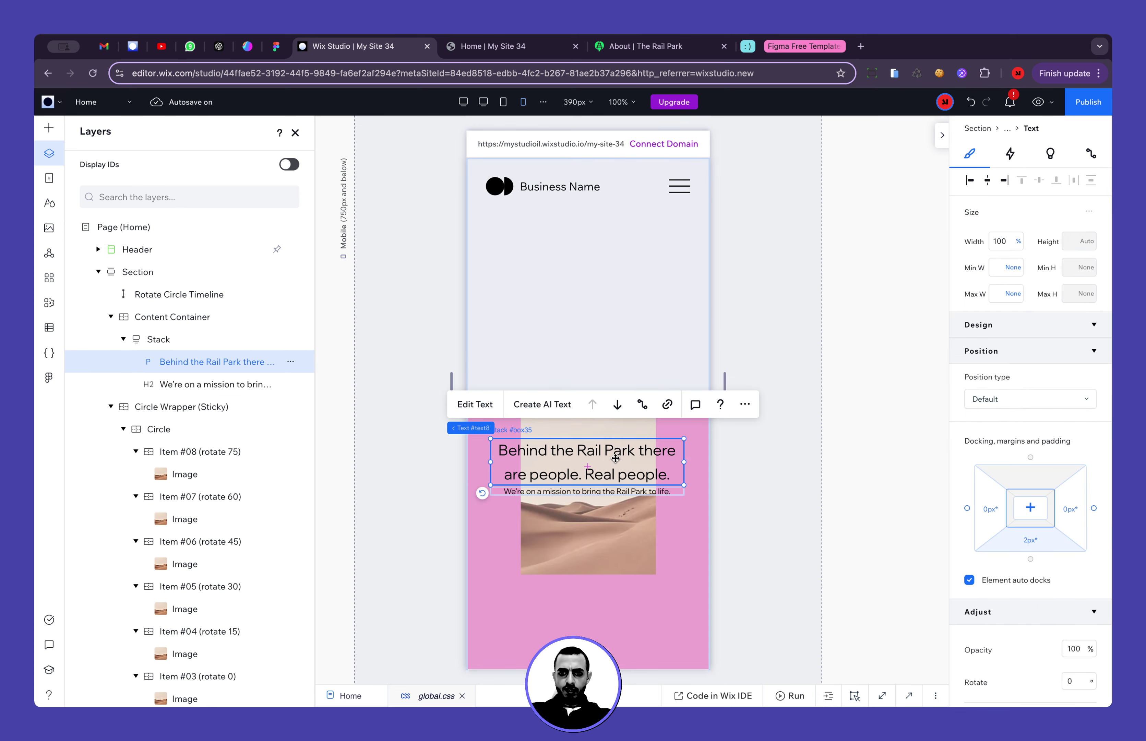
click(1078, 487)
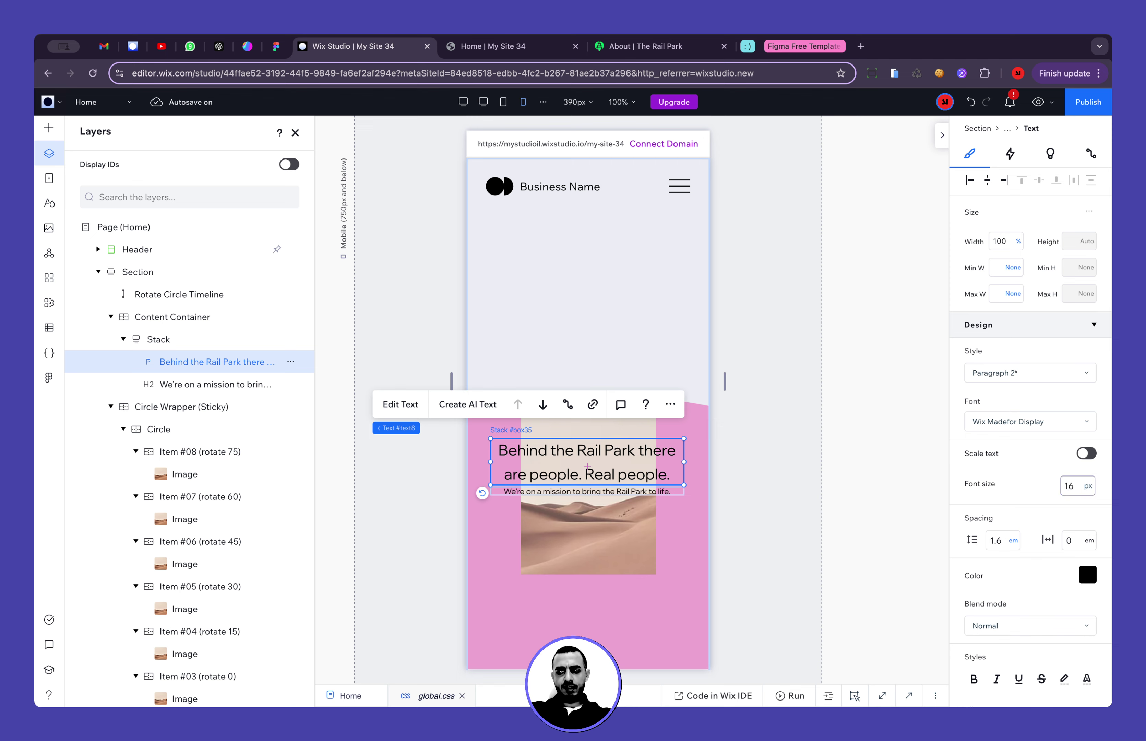
key(Return)
Set the font size of the "We're on a mission to bring the Rail Park to life" heading to 36
click(636, 477)
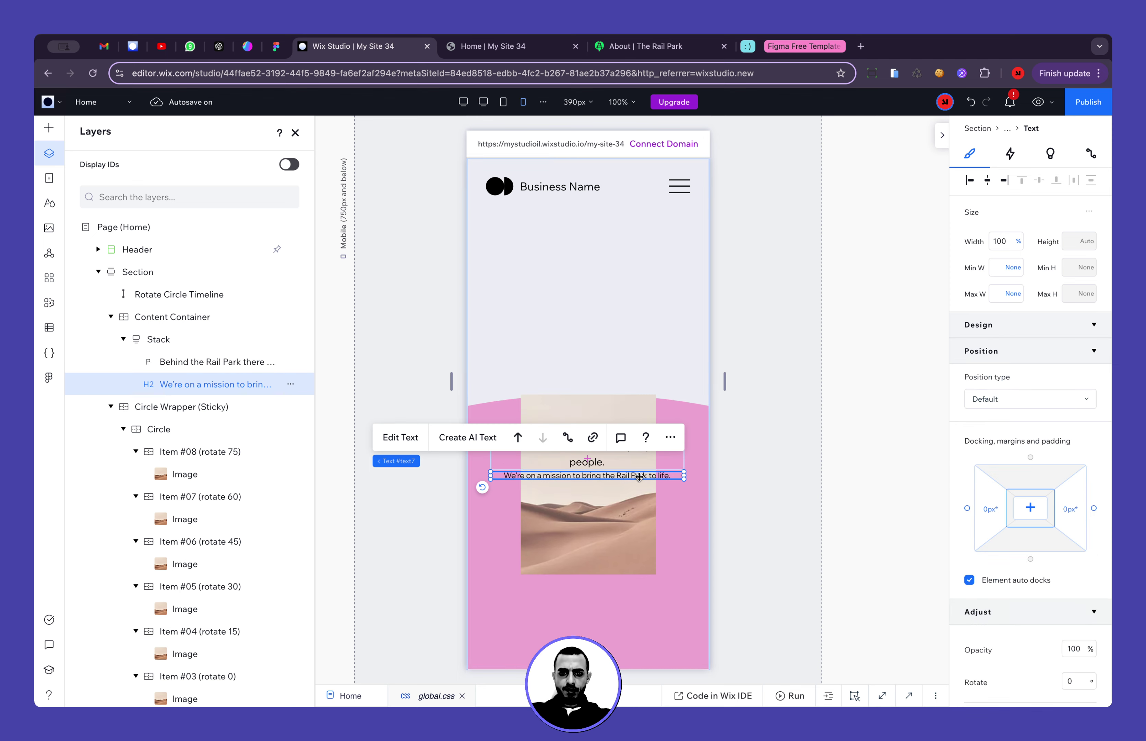
click(1077, 556)
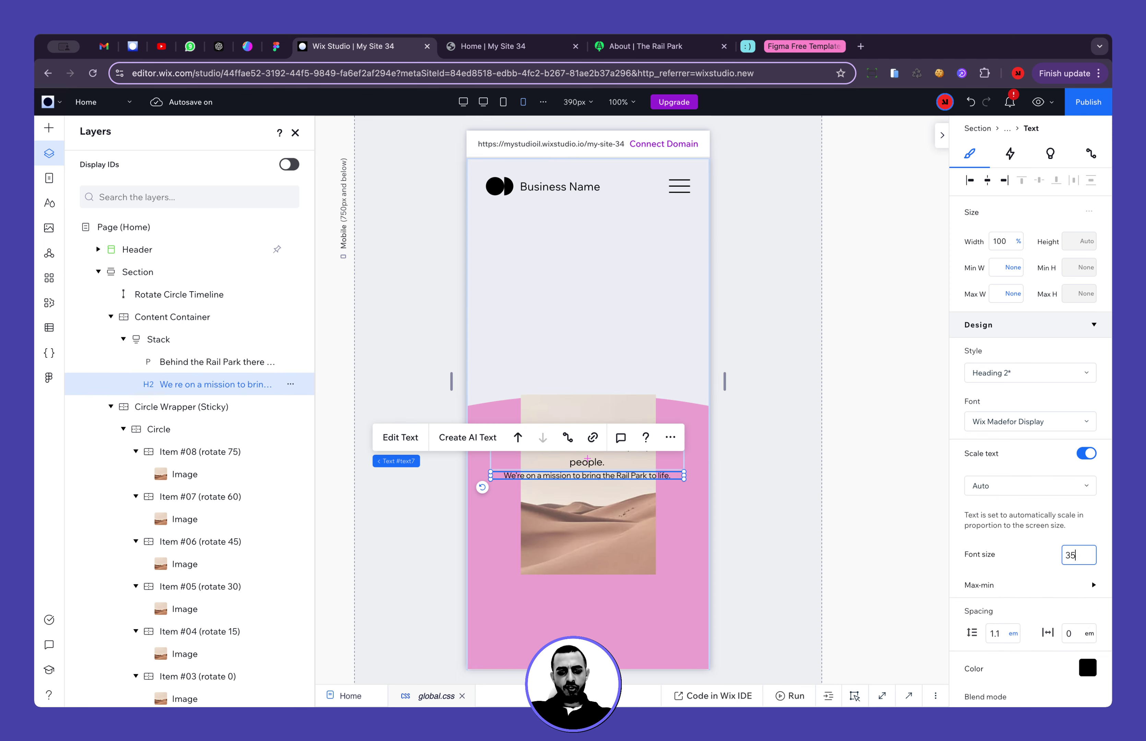
text(36)
key(Return)
Widen the text Stack on the canvas to about 85% of its container
click(822, 584)
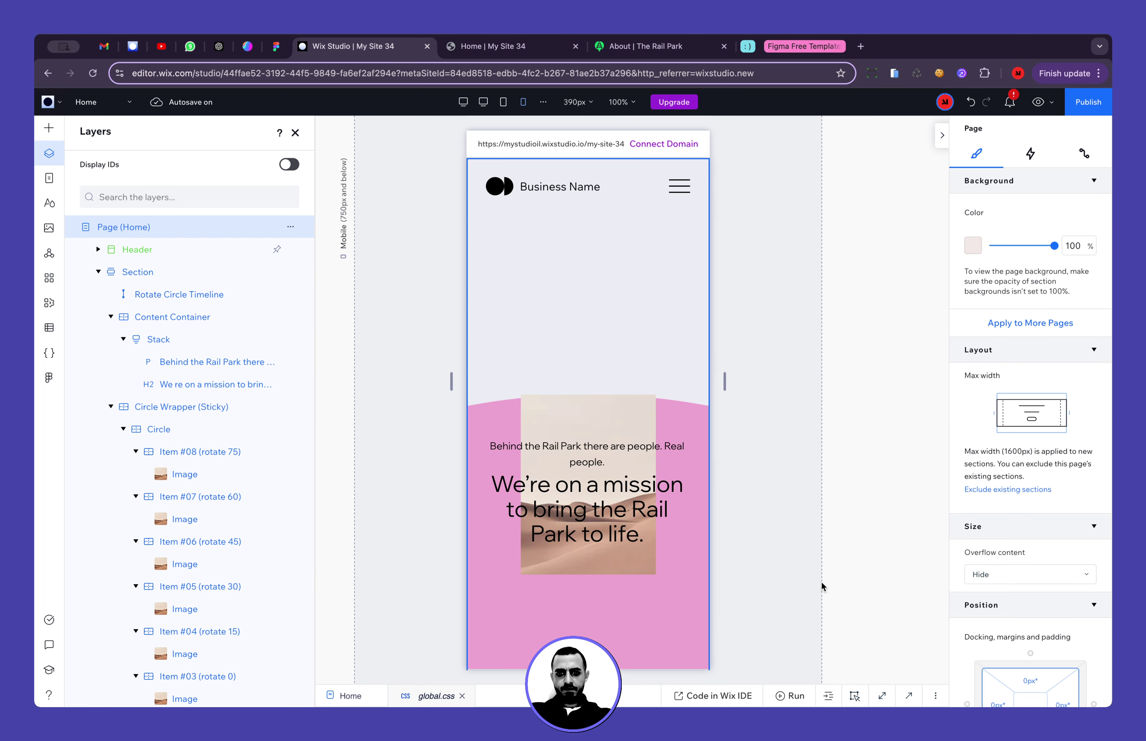
click(653, 472)
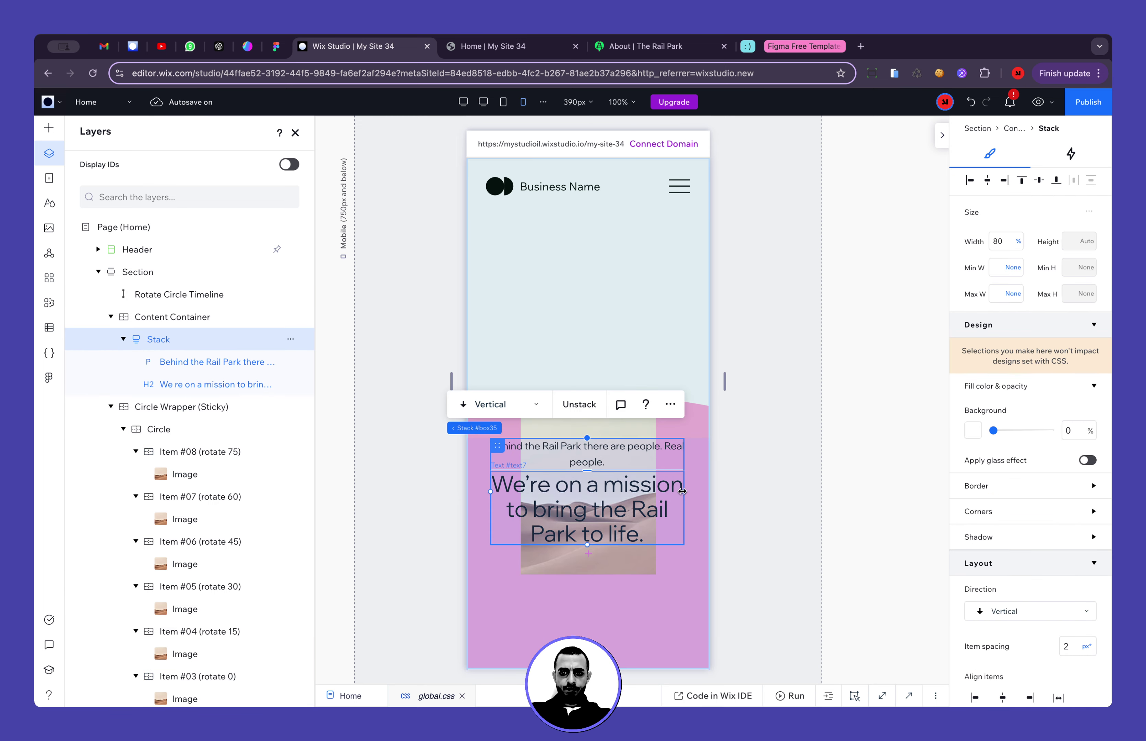
drag(683, 491, 690, 491)
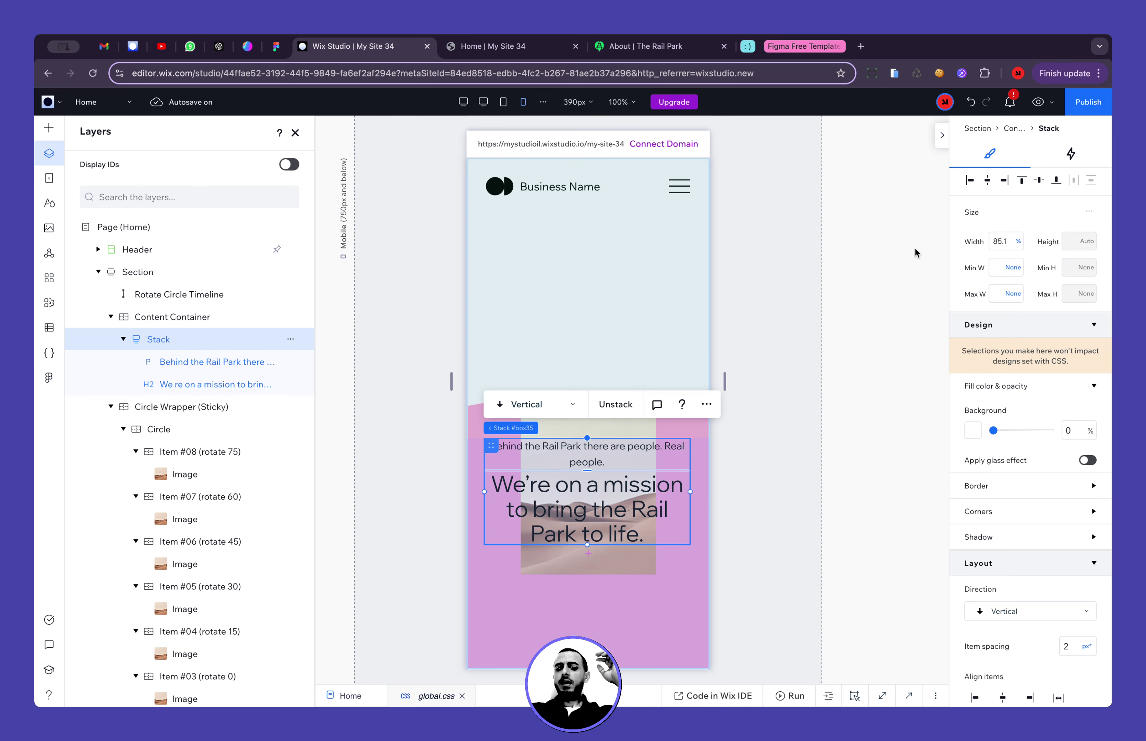
Preview the mobile page and compare the new section's circle, images and text with the Welcome section while scrolling
click(1038, 101)
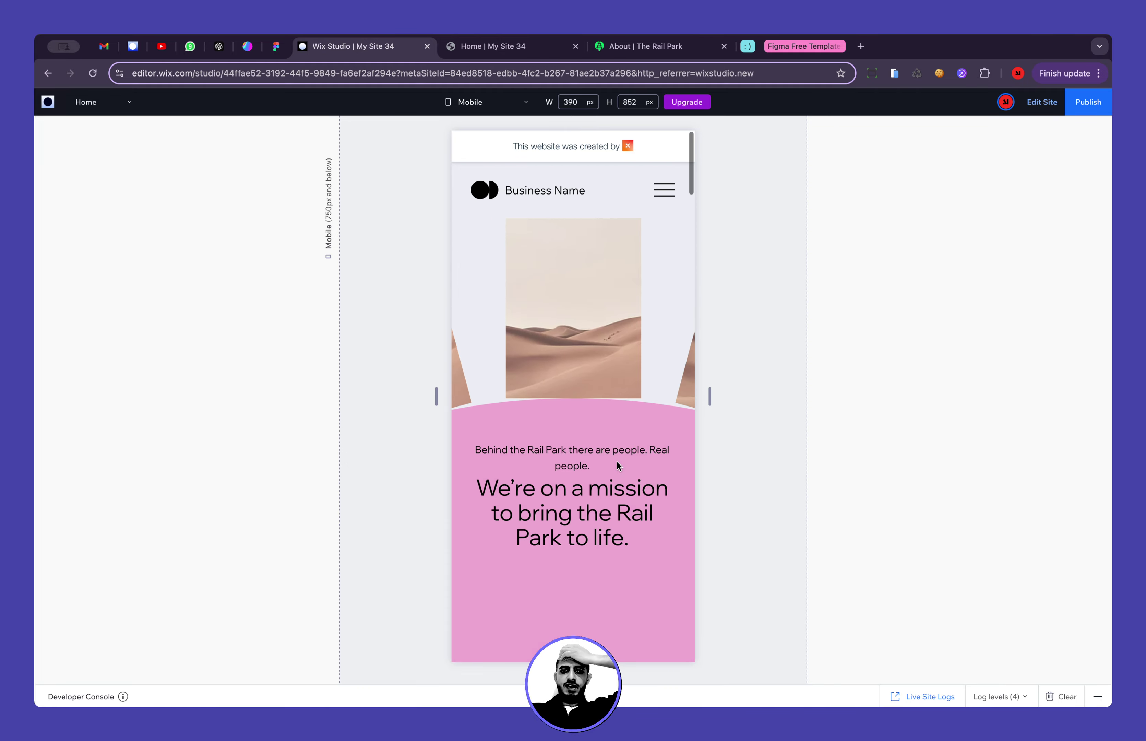
scroll(617, 461, down, 10)
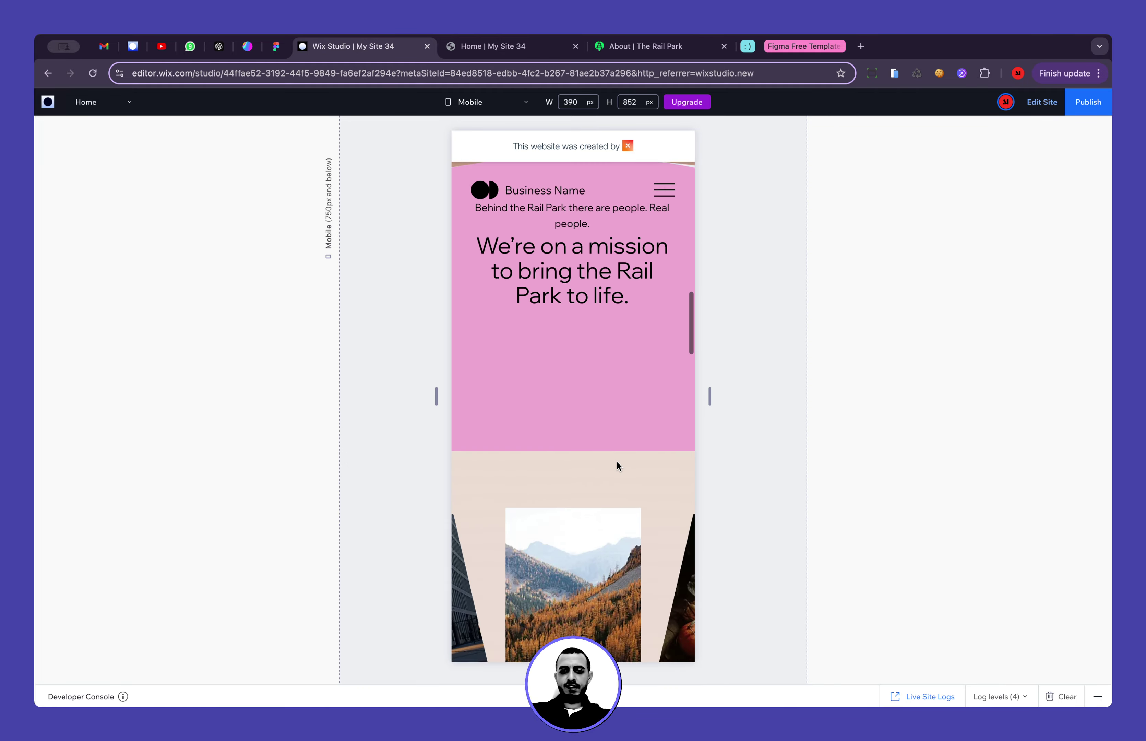
scroll(617, 461, down, 5)
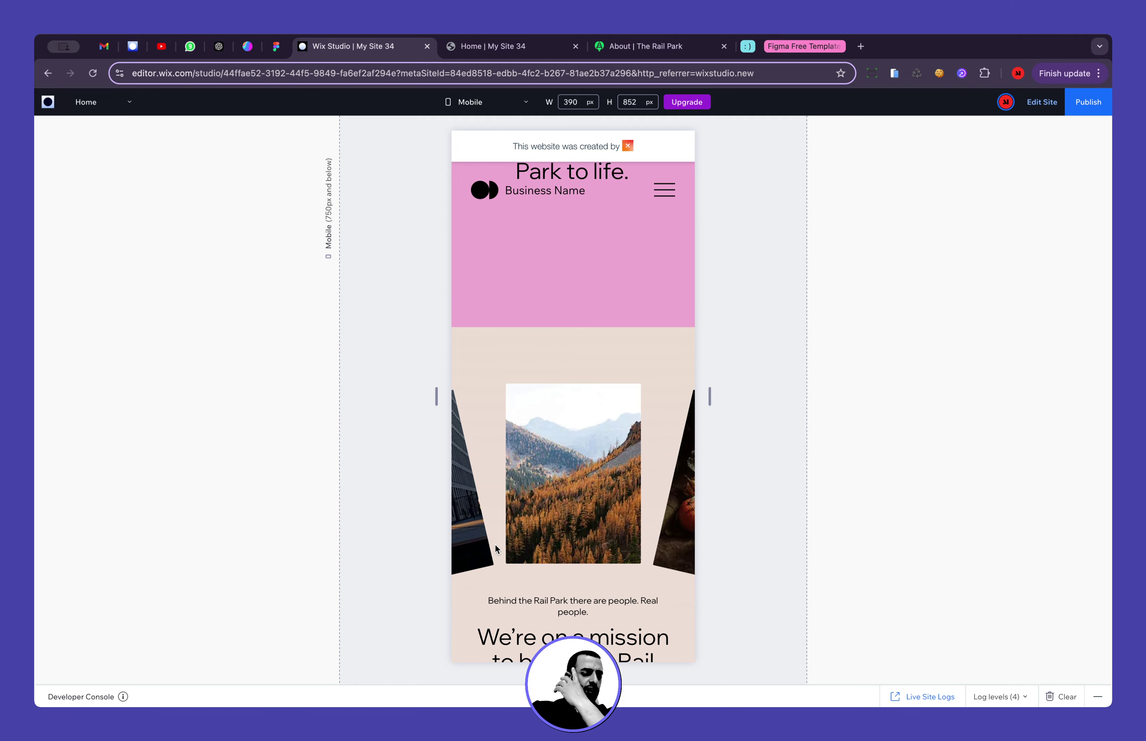
scroll(492, 539, up, 12)
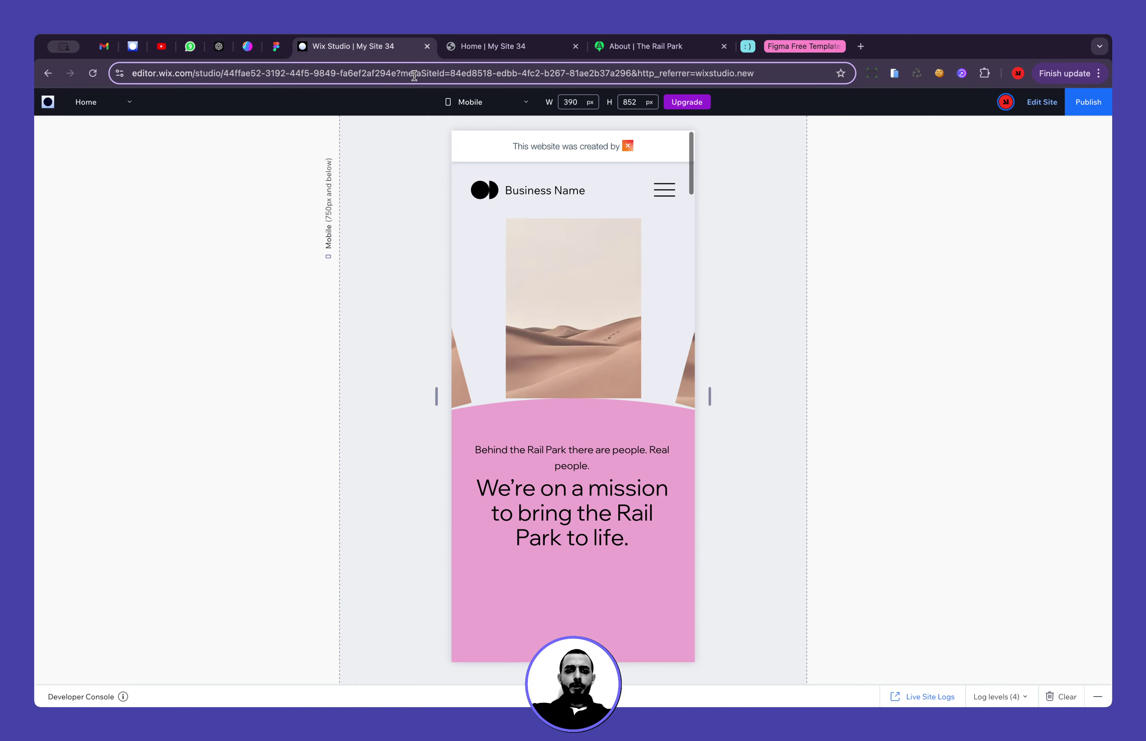
Switch to Figma and rotate the frame holding the large circle and image rectangle to about -13.24° over the mobile design
click(276, 45)
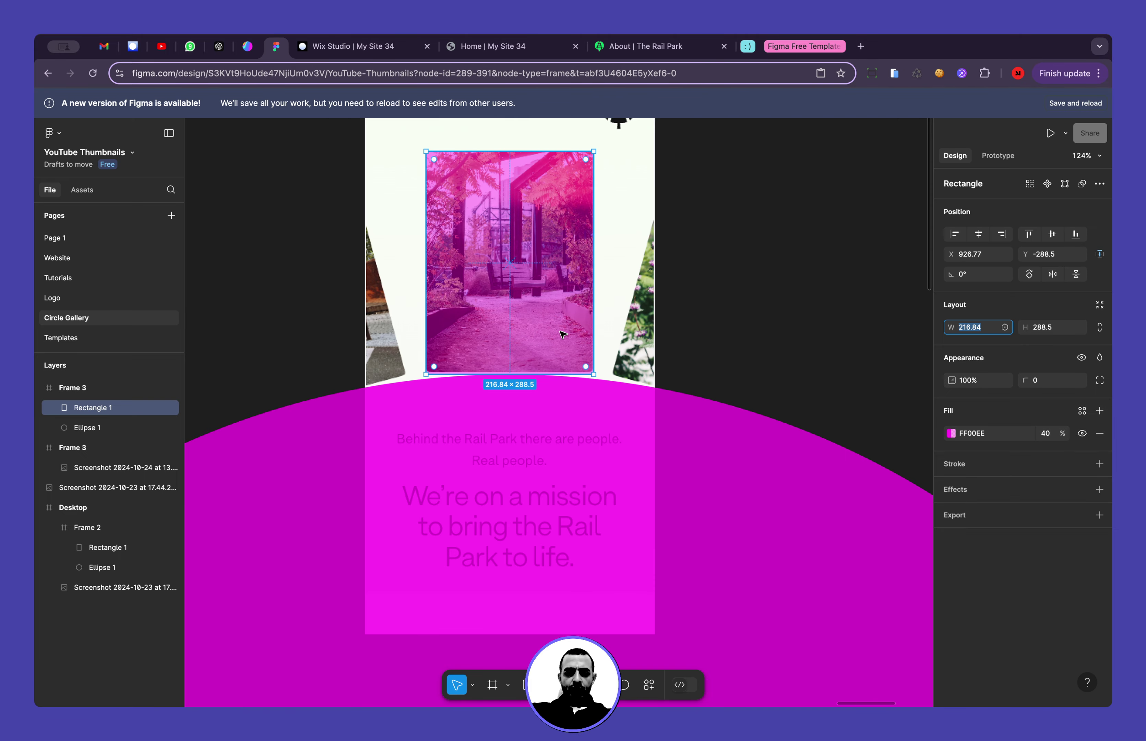
scroll(562, 335, down, 5)
scroll(596, 340, up, 3)
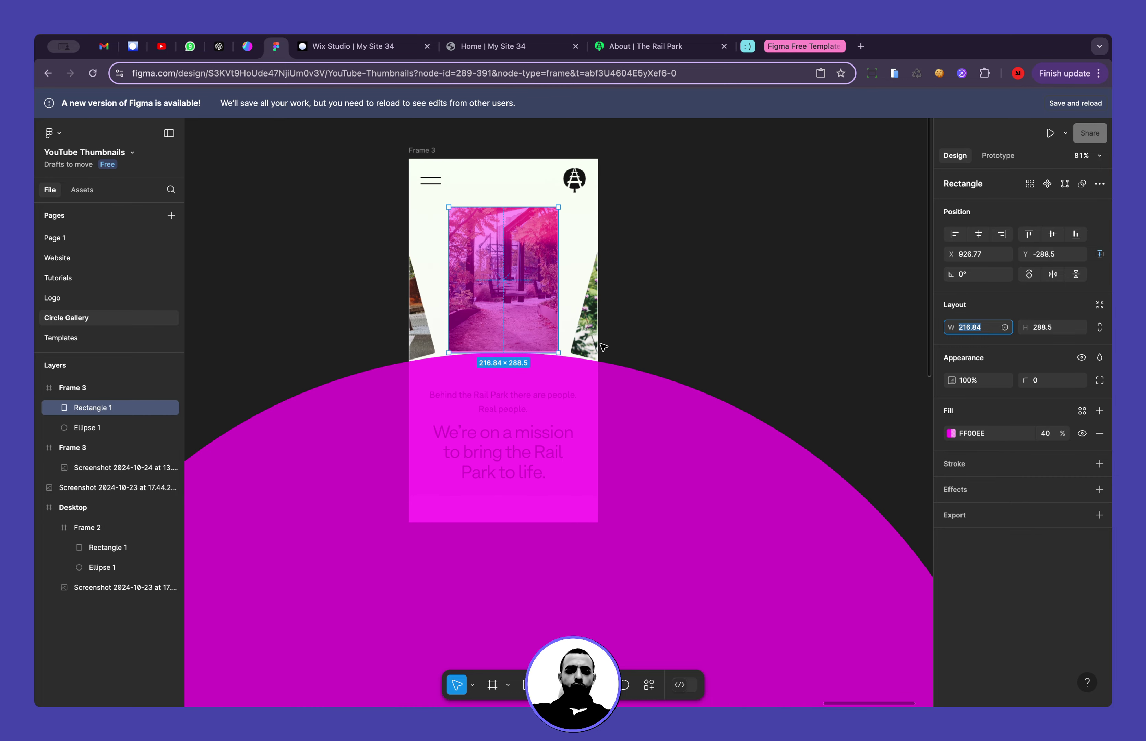
click(578, 388)
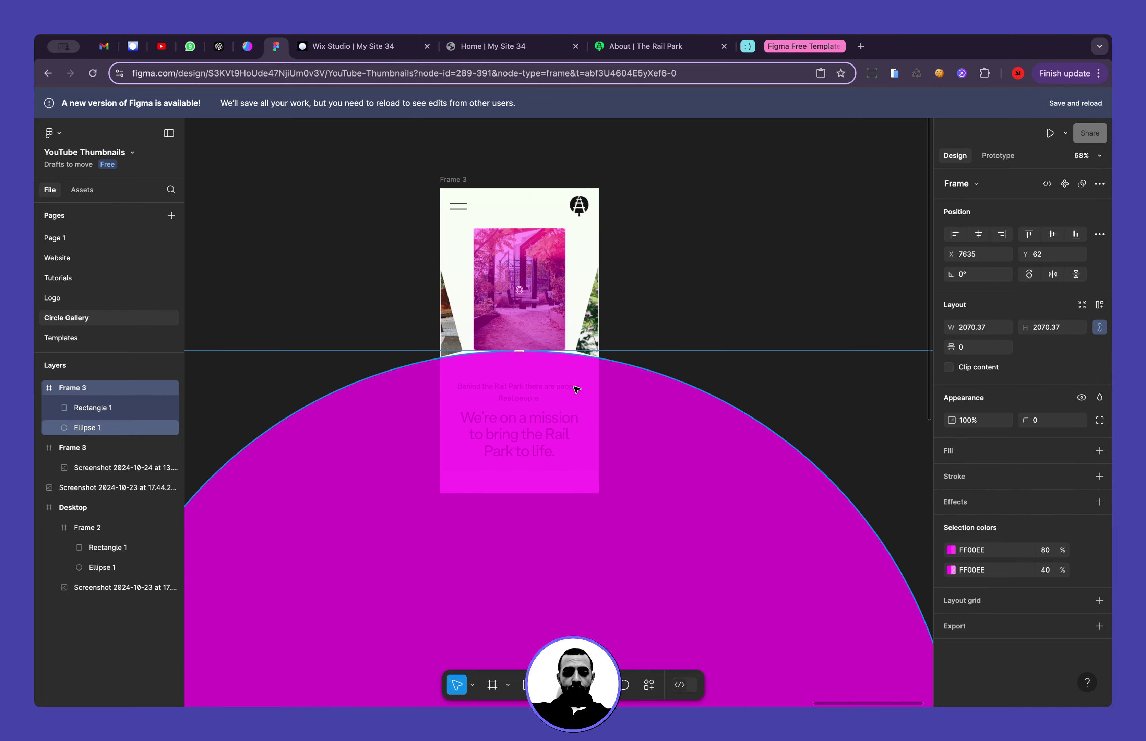
scroll(577, 388, down, 3)
click(392, 326)
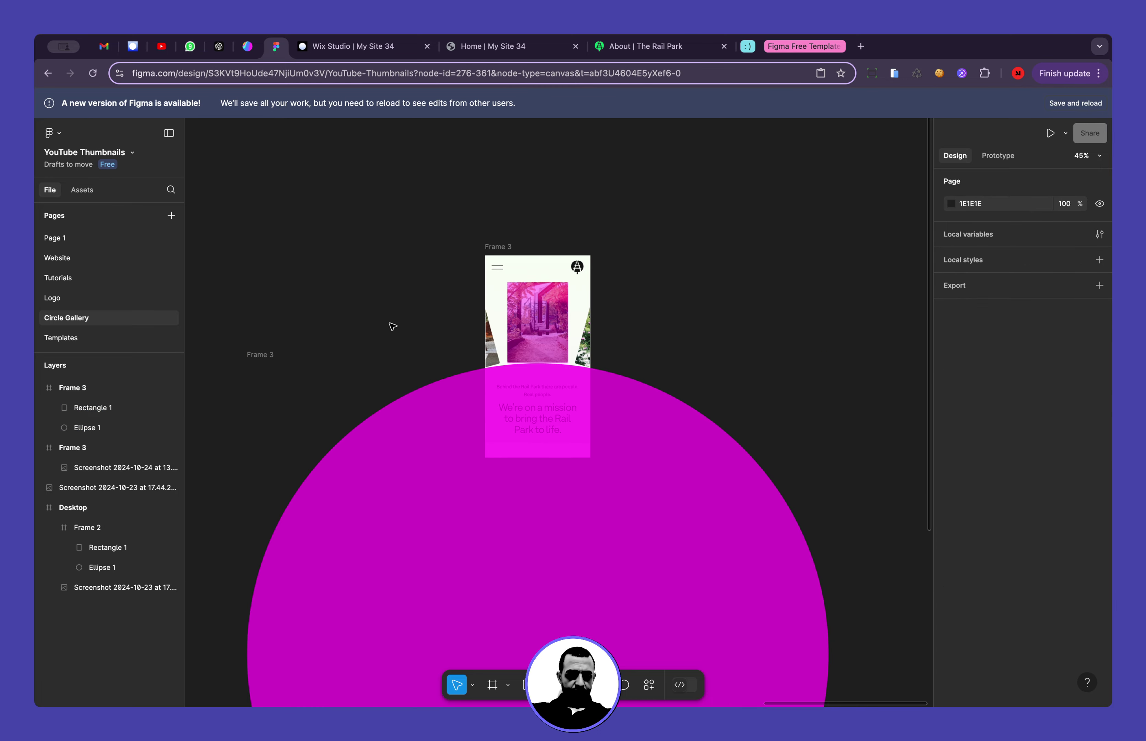
click(465, 398)
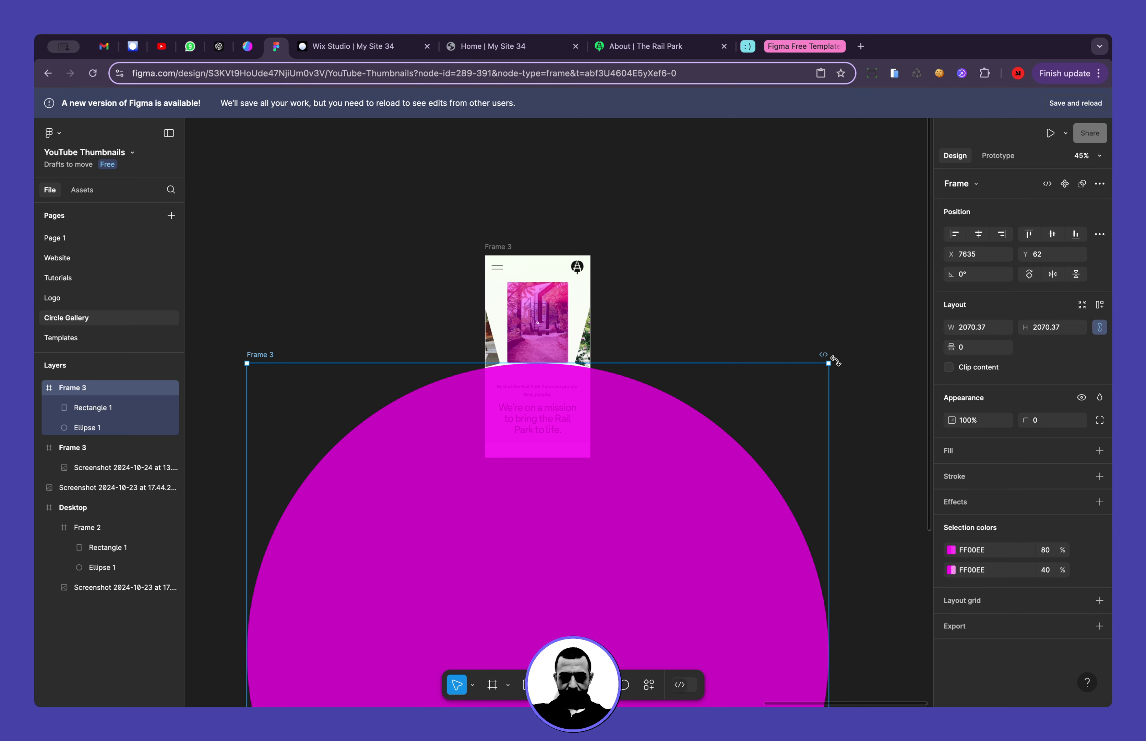
drag(836, 360, 901, 432)
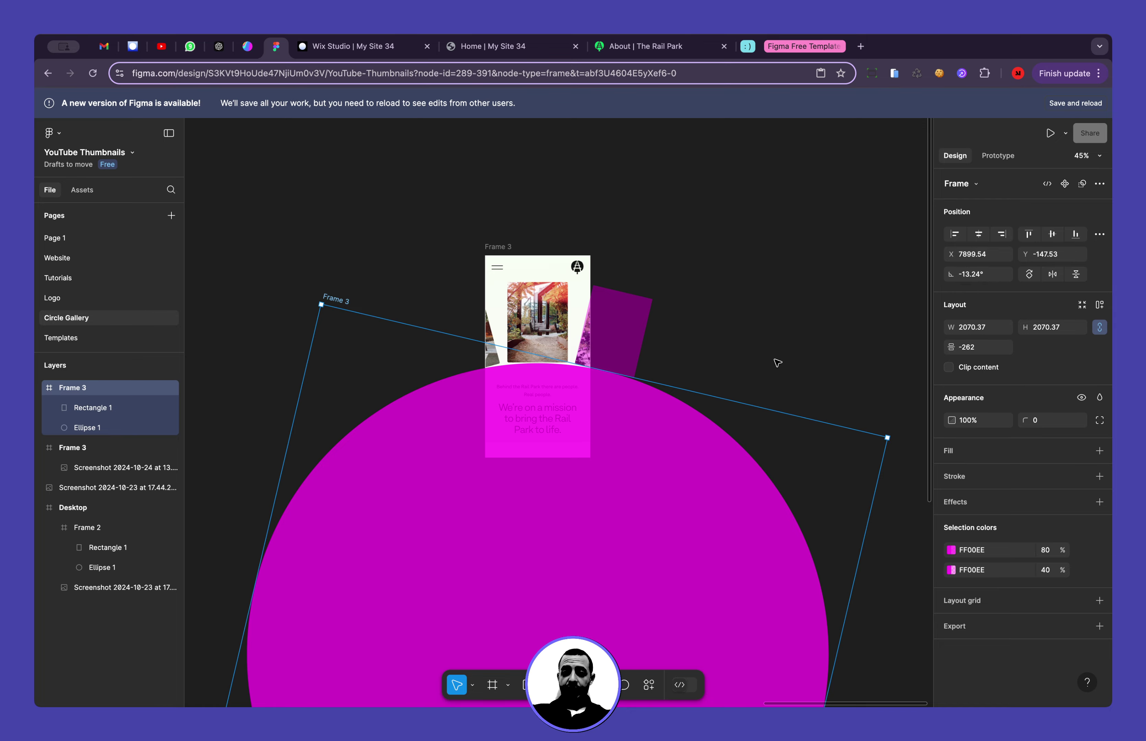
Return to the Wix Studio editor, exit the preview and inspect the rotation values of Item #01 and Item #02
click(314, 54)
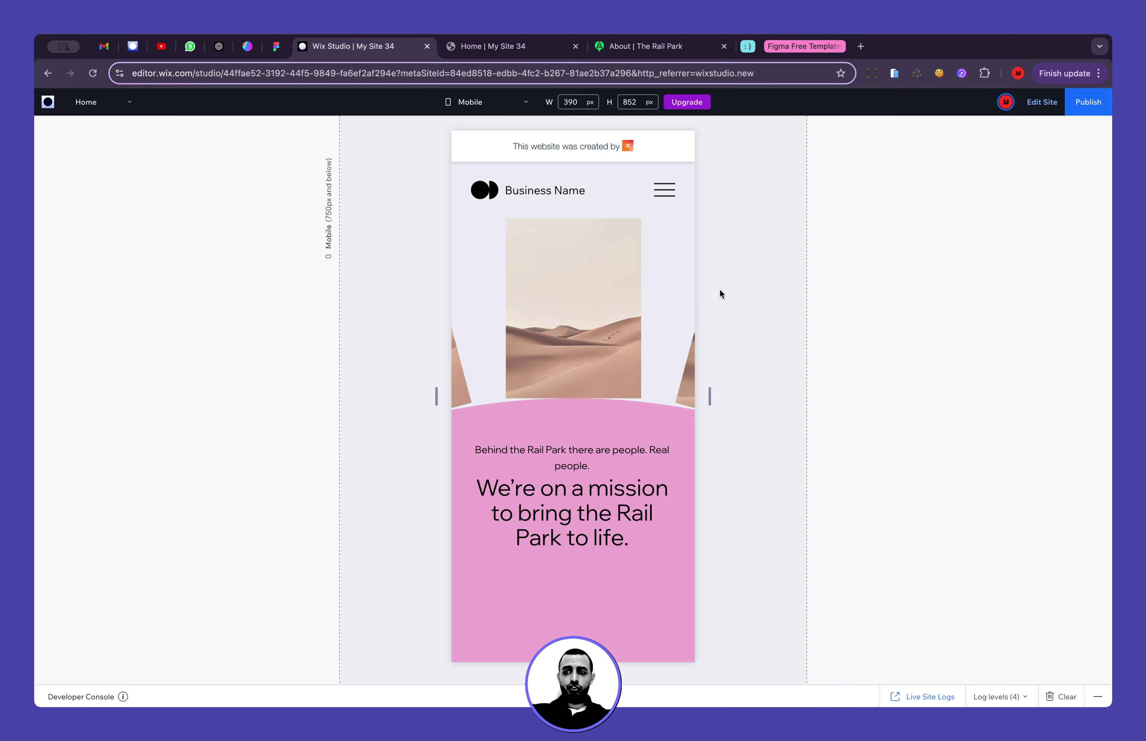
click(1040, 103)
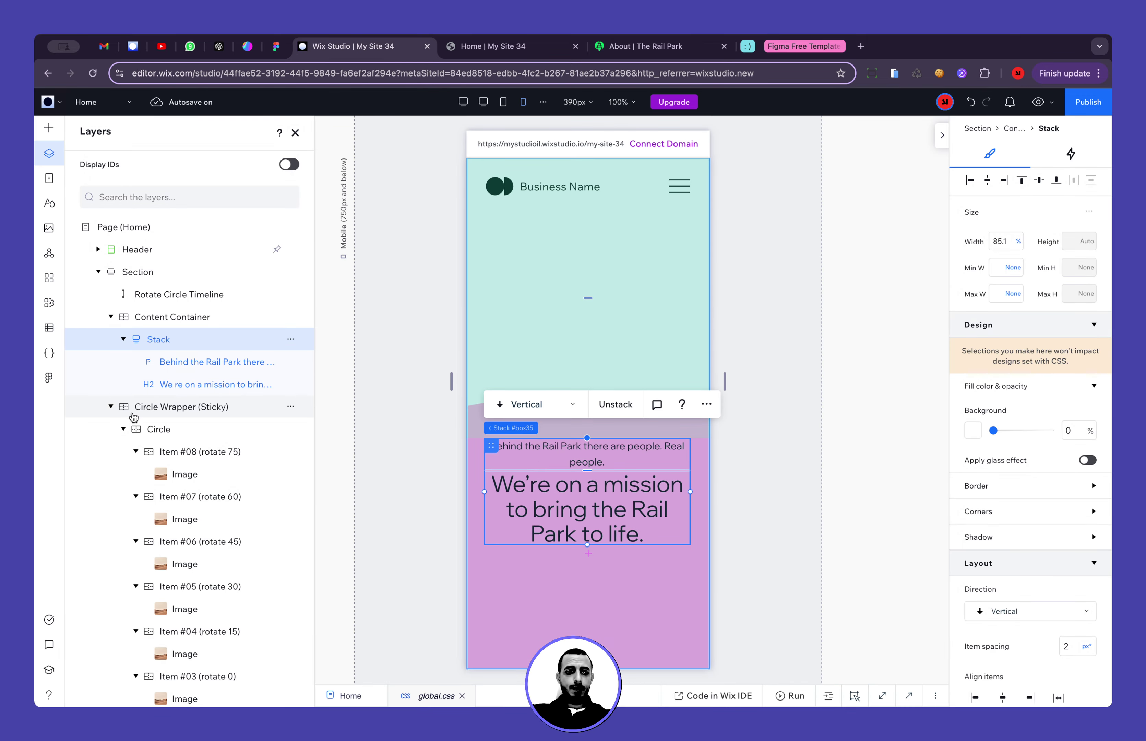
scroll(145, 434, down, 6)
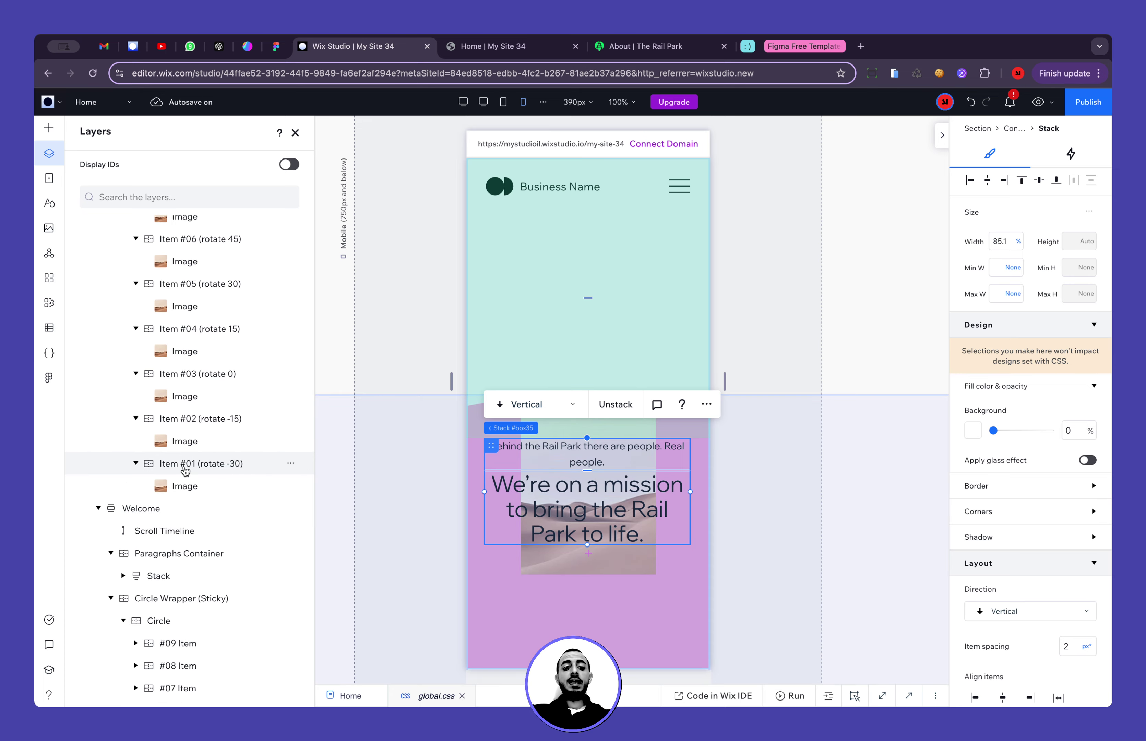
click(185, 465)
scroll(1031, 564, down, 7)
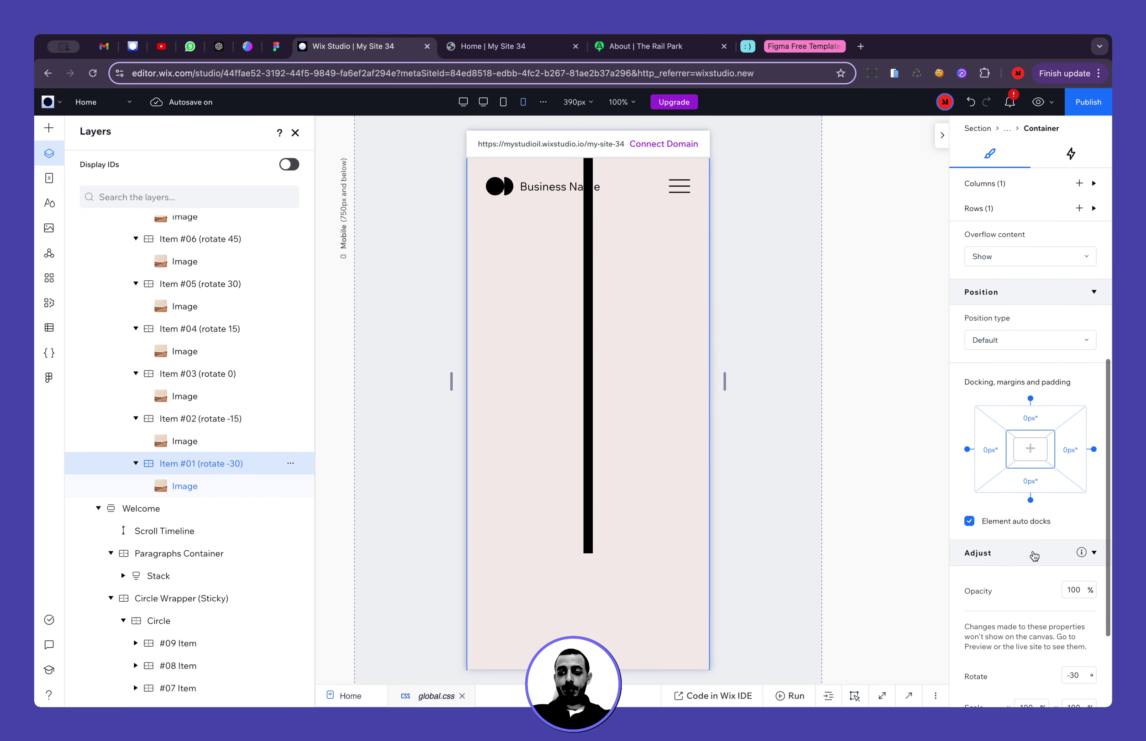
scroll(1034, 556, down, 3)
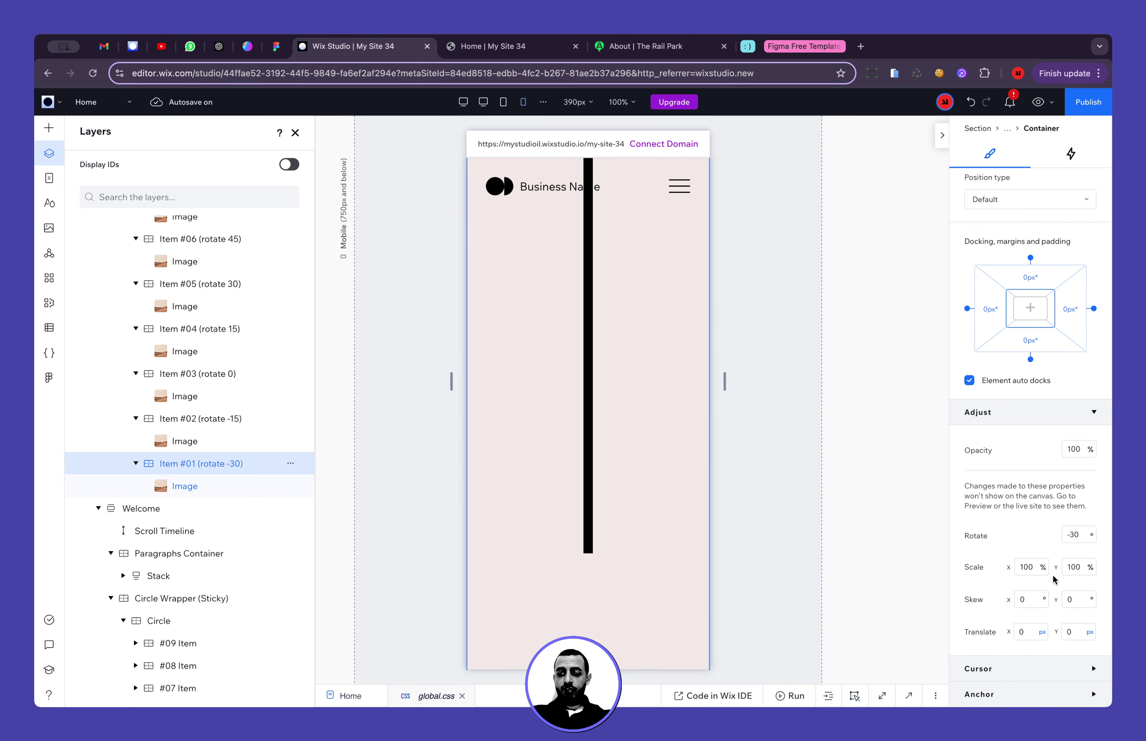
click(1073, 536)
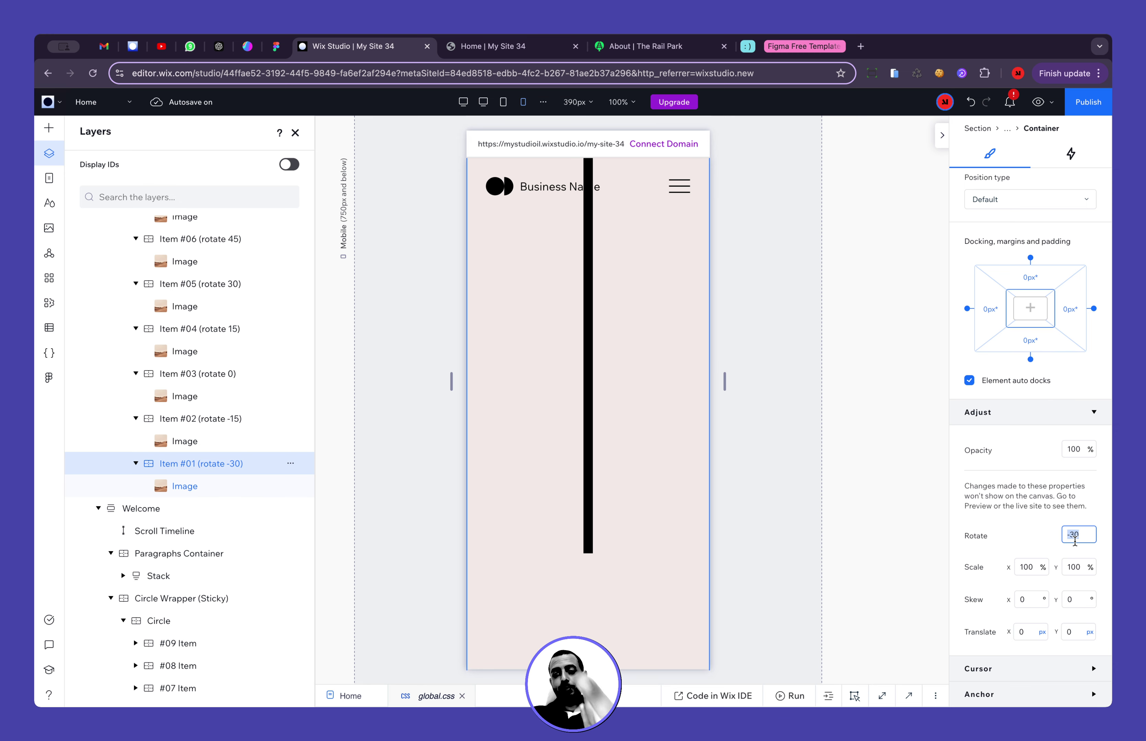
click(223, 417)
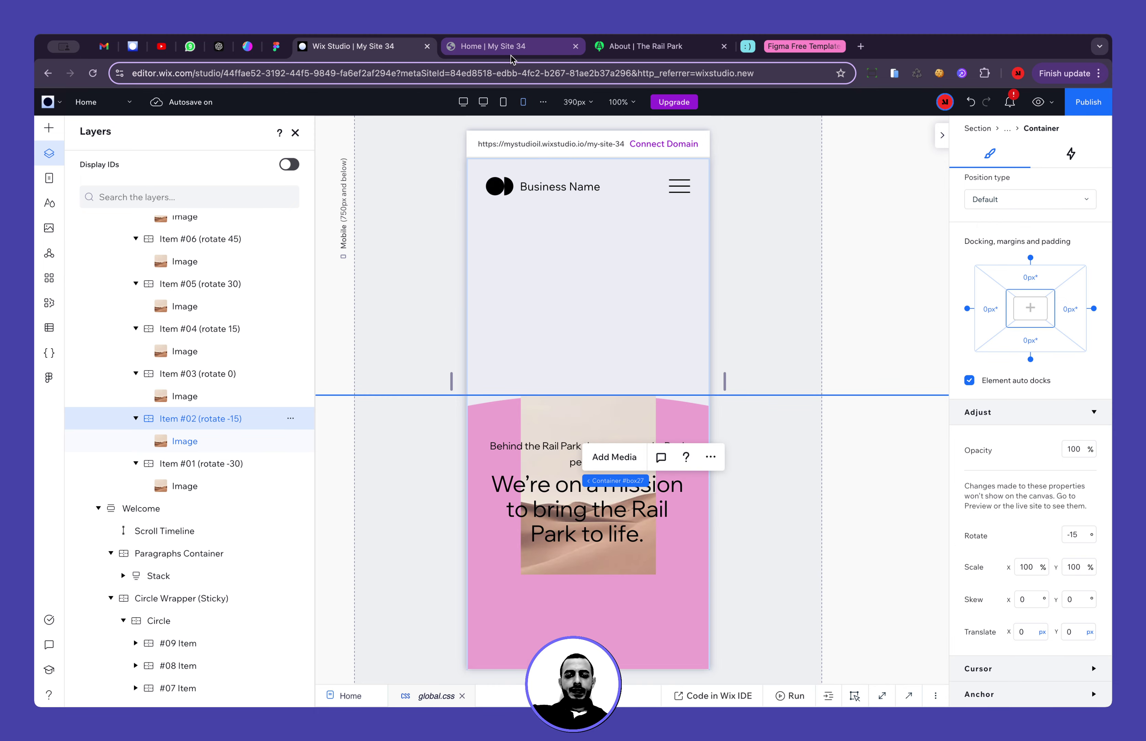
Switch the editor to the desktop breakpoint and check the published page in its phone simulator
click(463, 102)
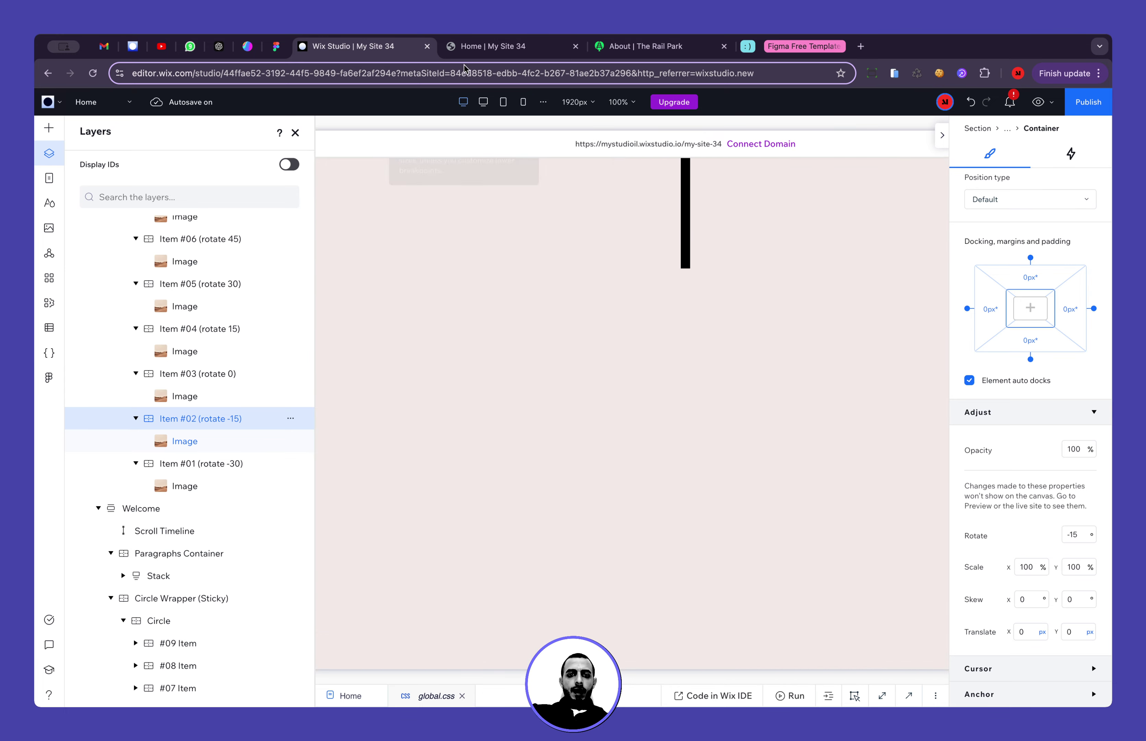
click(492, 48)
scroll(523, 331, up, 1)
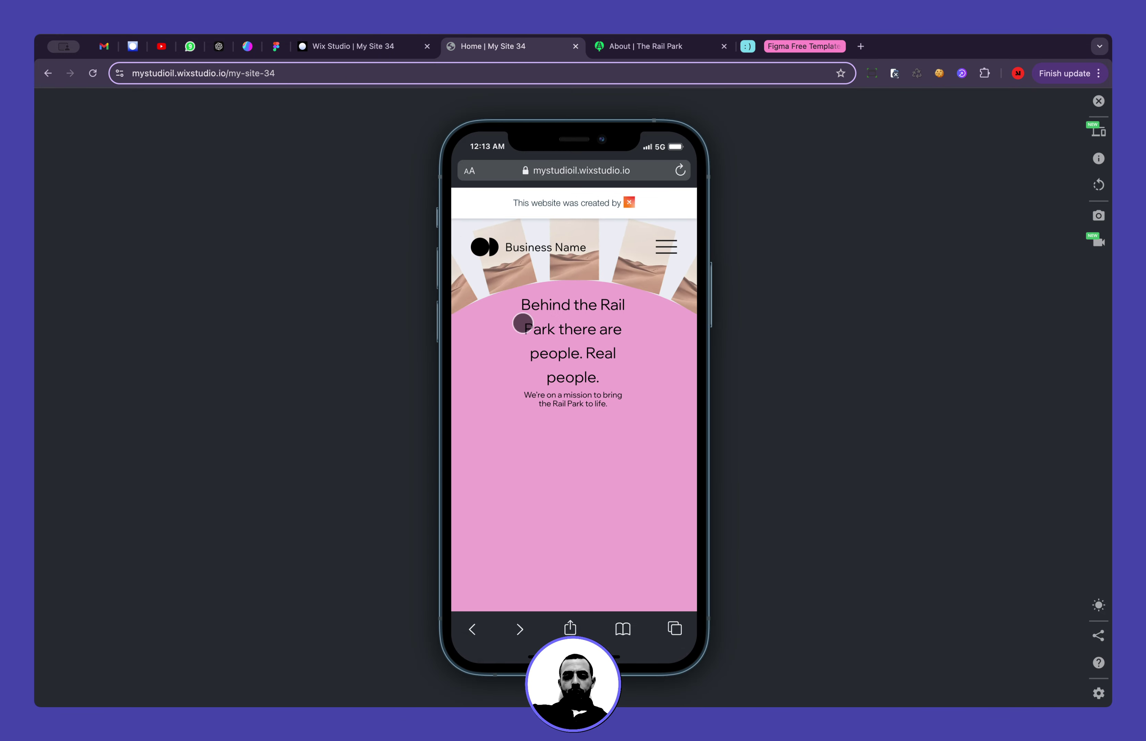
click(375, 51)
click(320, 151)
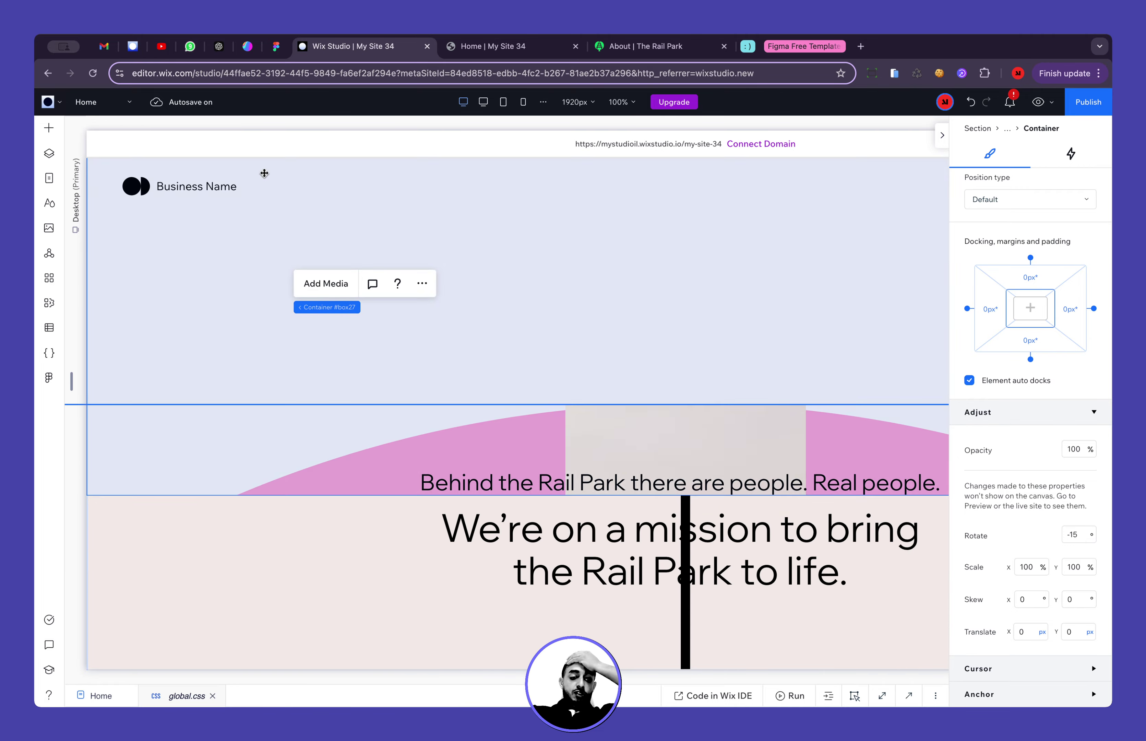
Set the background opacity to 44% for the new section's Circle Wrapper (Sticky) and to 0% for its Circle
click(48, 153)
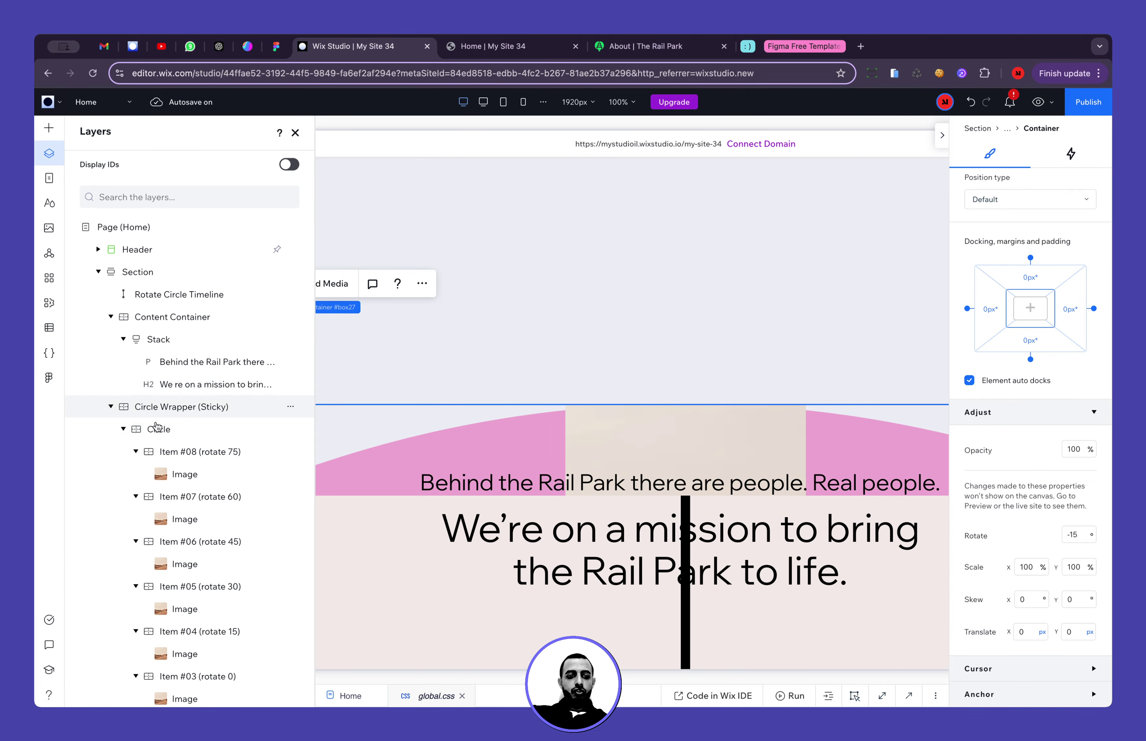
click(183, 407)
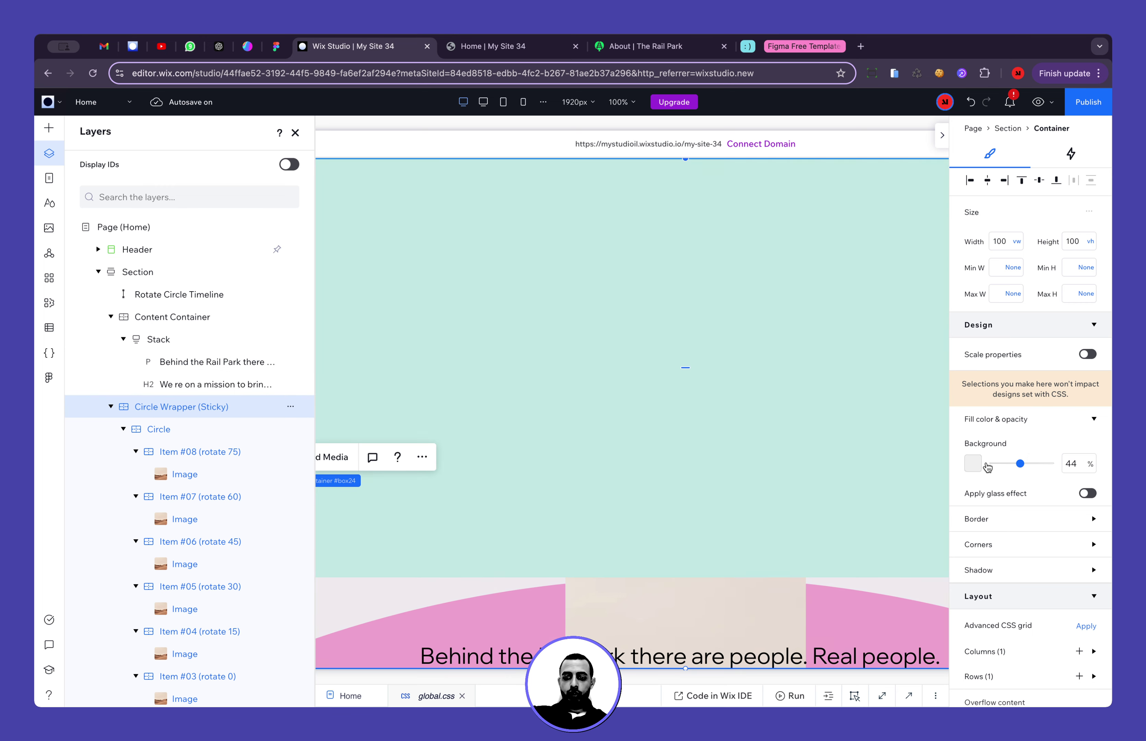
click(164, 429)
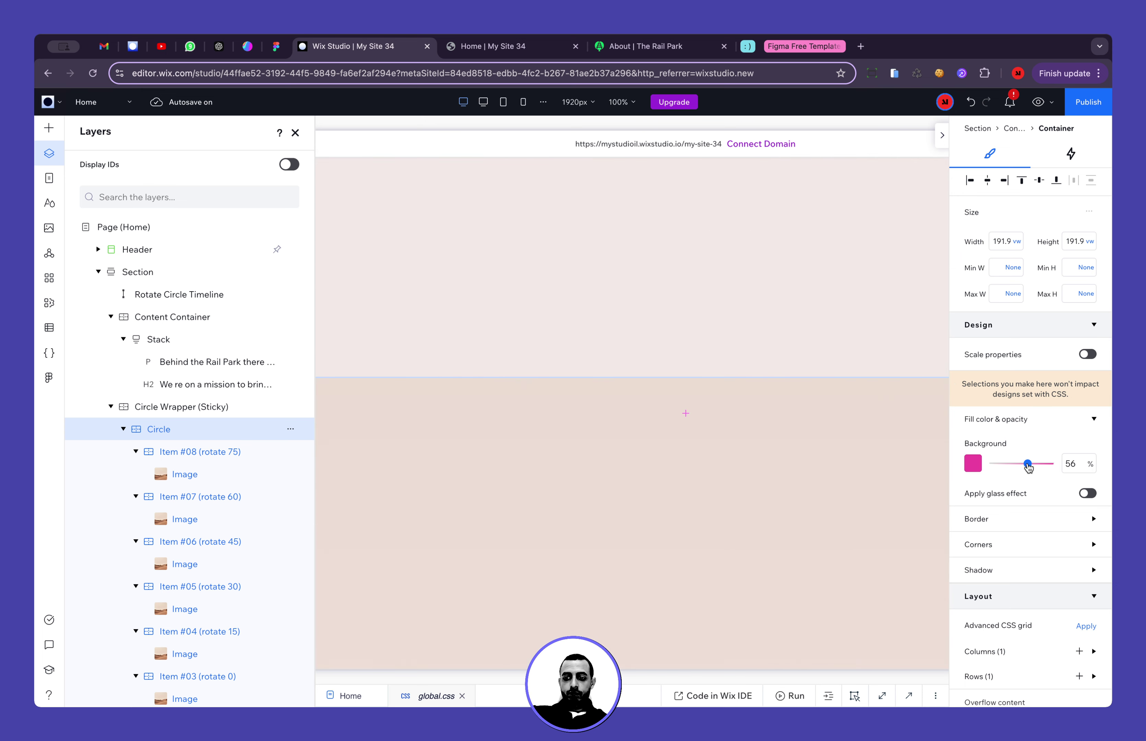
scroll(860, 479, up, 5)
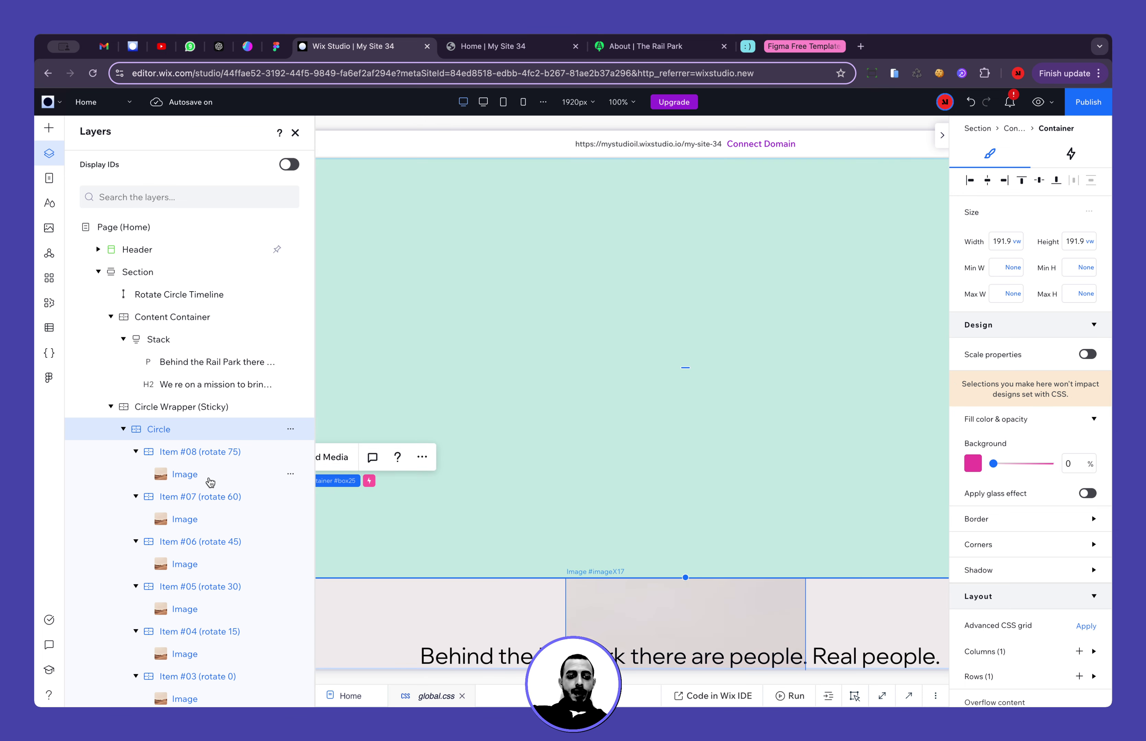
click(123, 429)
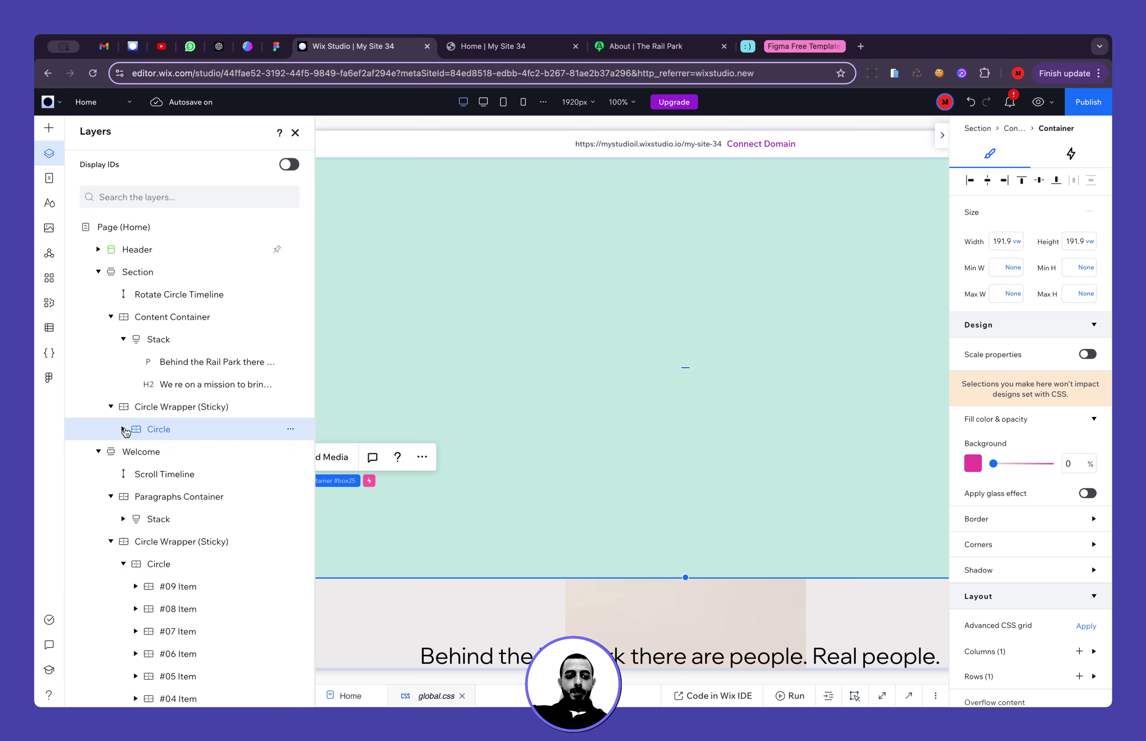
Set the line color opacity of the Rotate Circle Timeline to 0%
click(168, 295)
click(105, 450)
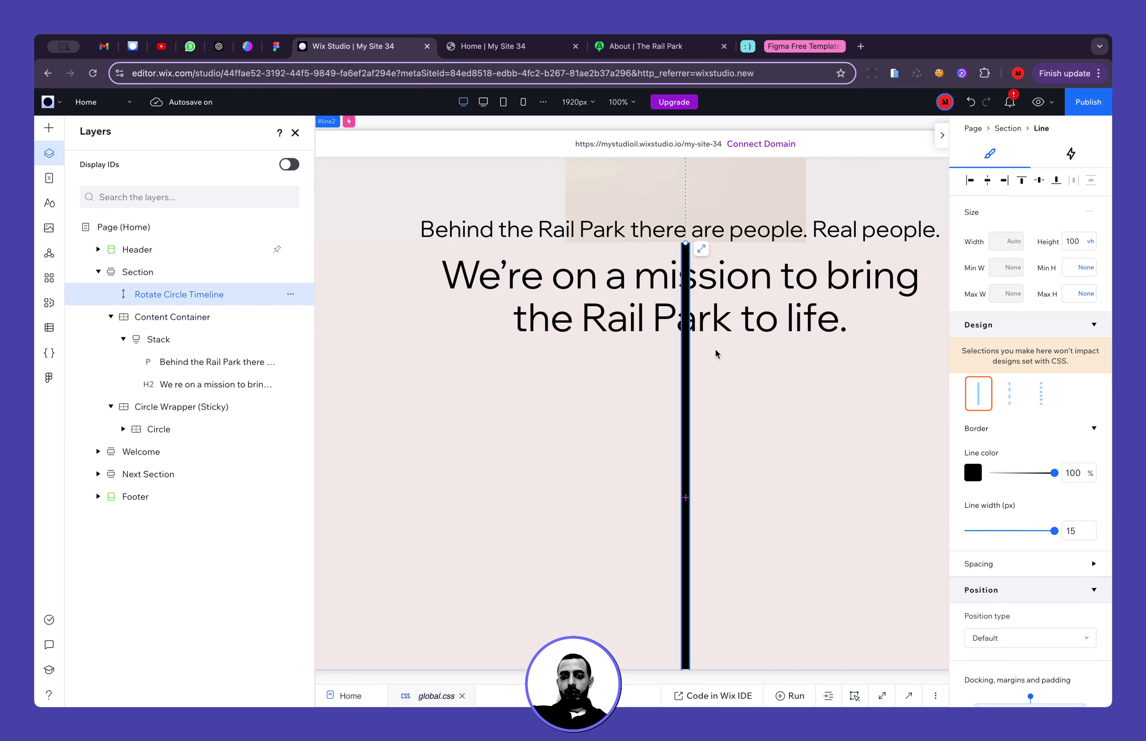
drag(1054, 473, 1009, 473)
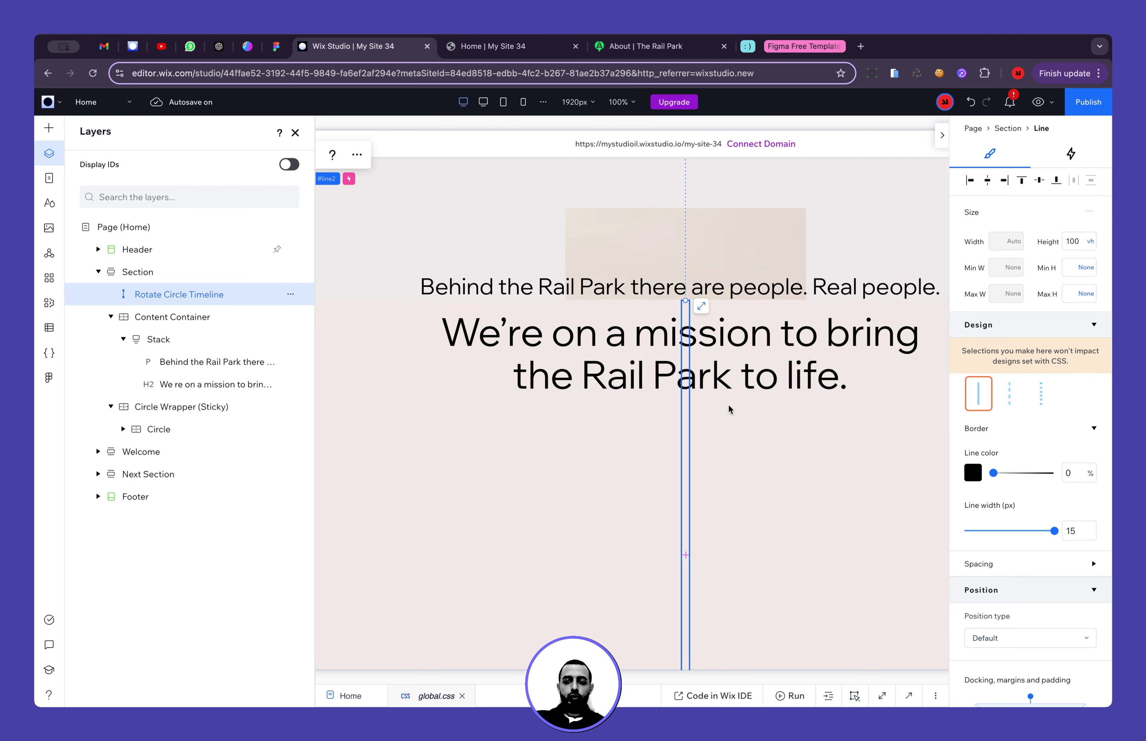
Move the Rotate Circle Timeline layer between the Content Container and the Circle Wrapper (Sticky)
click(114, 318)
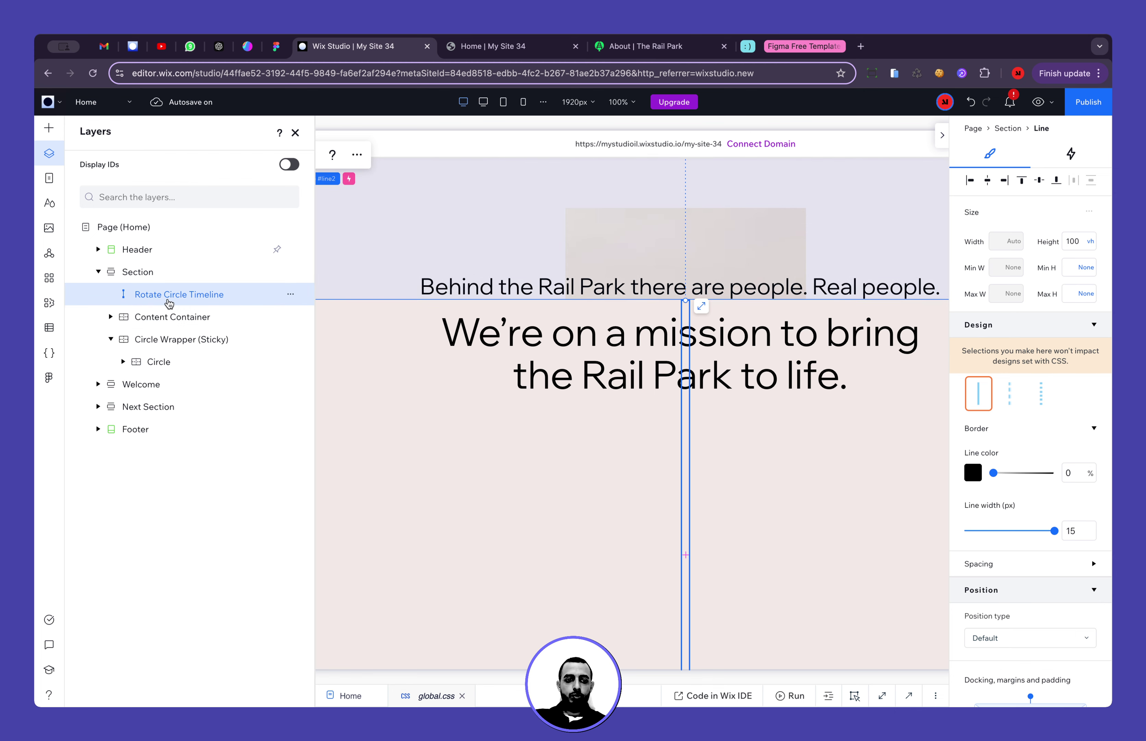
drag(168, 299, 147, 337)
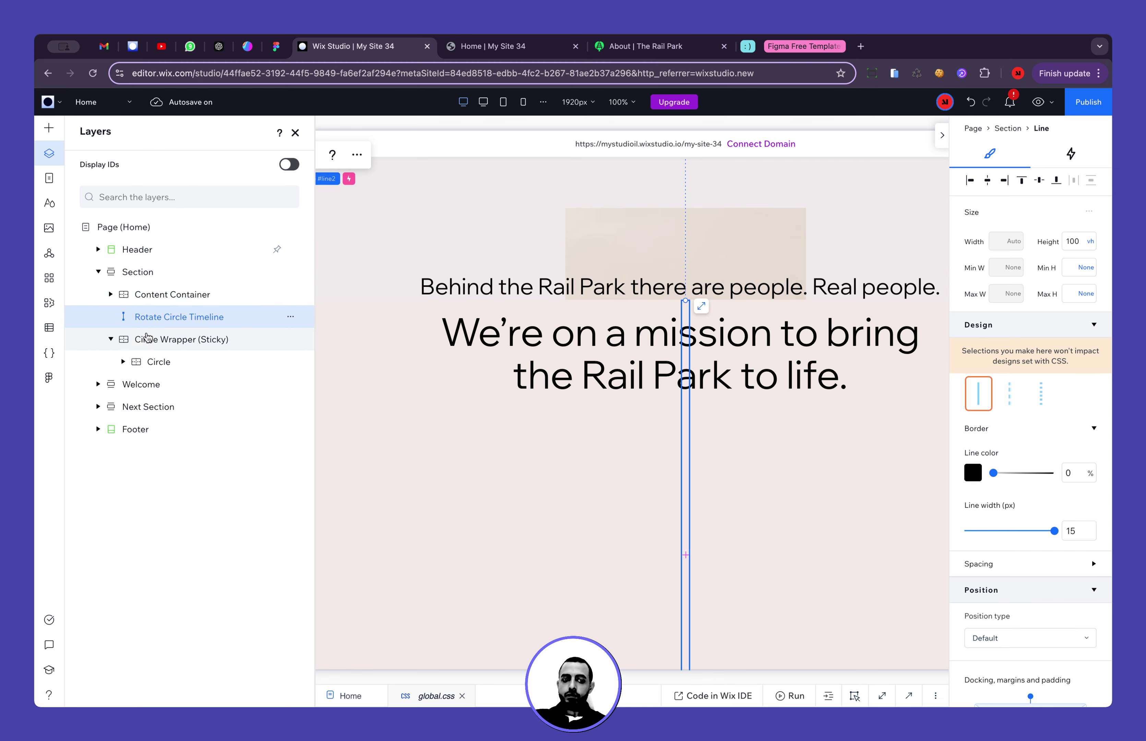
click(111, 339)
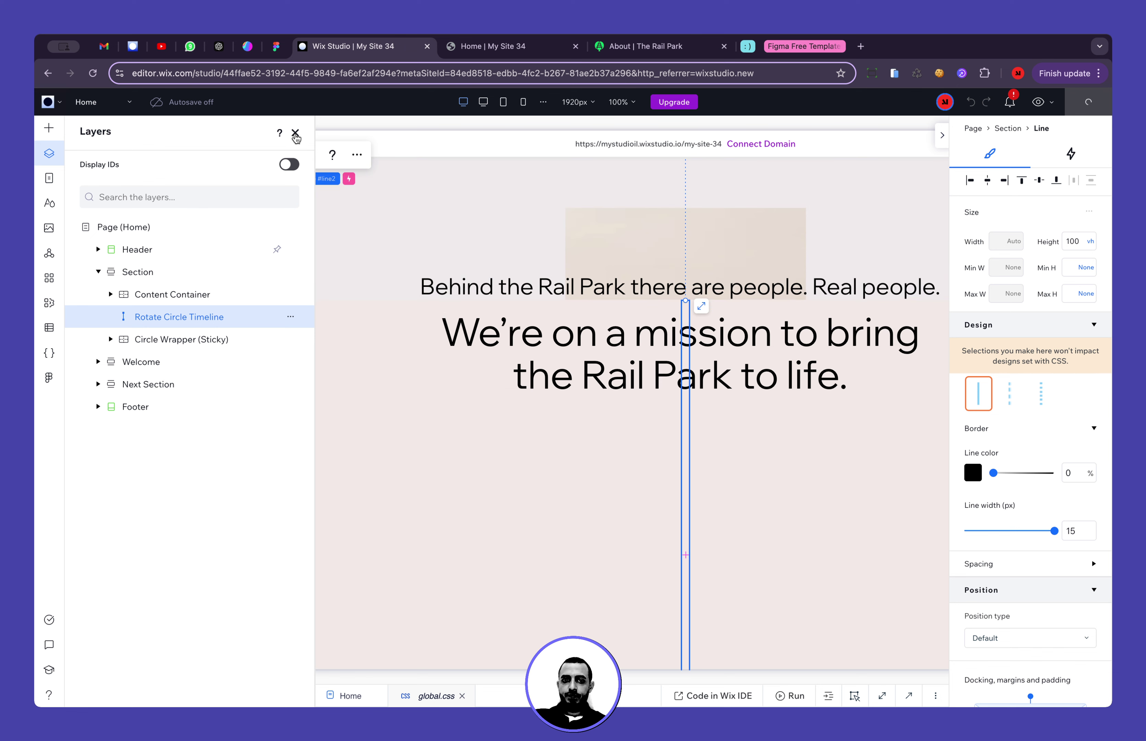
Publish the site and review the rotating image circles on the live desktop page while scrolling, with the phone simulator closed
key(ctrl+Tab)
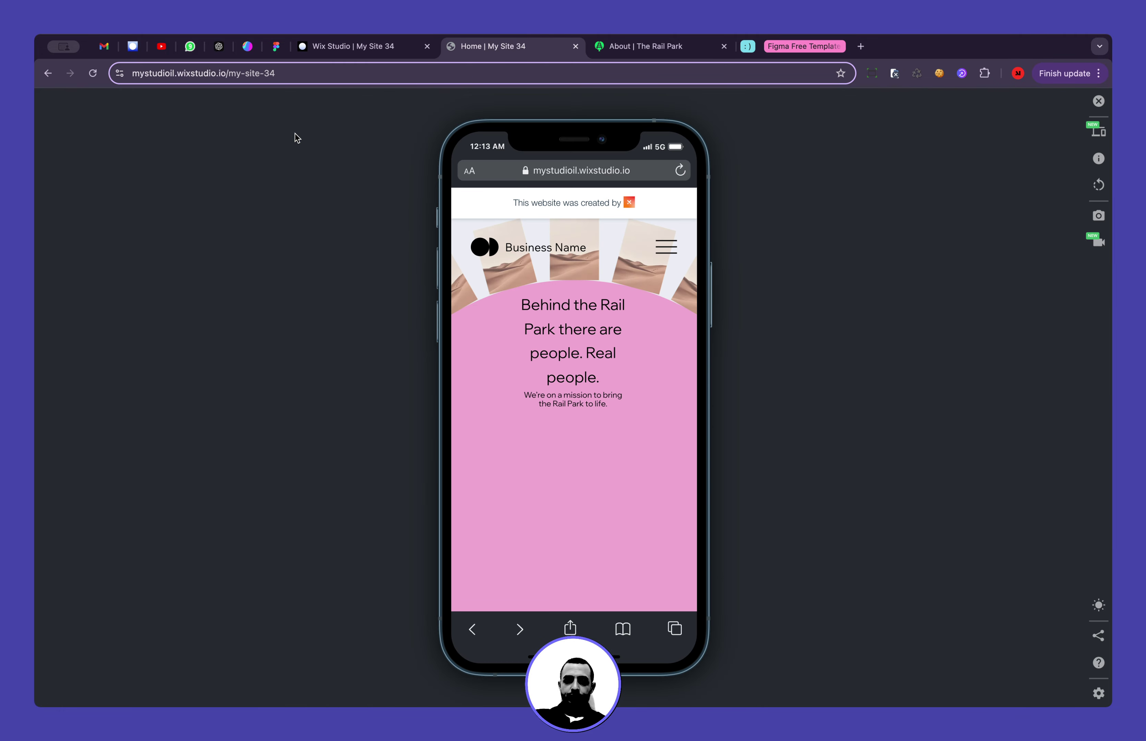
click(1099, 101)
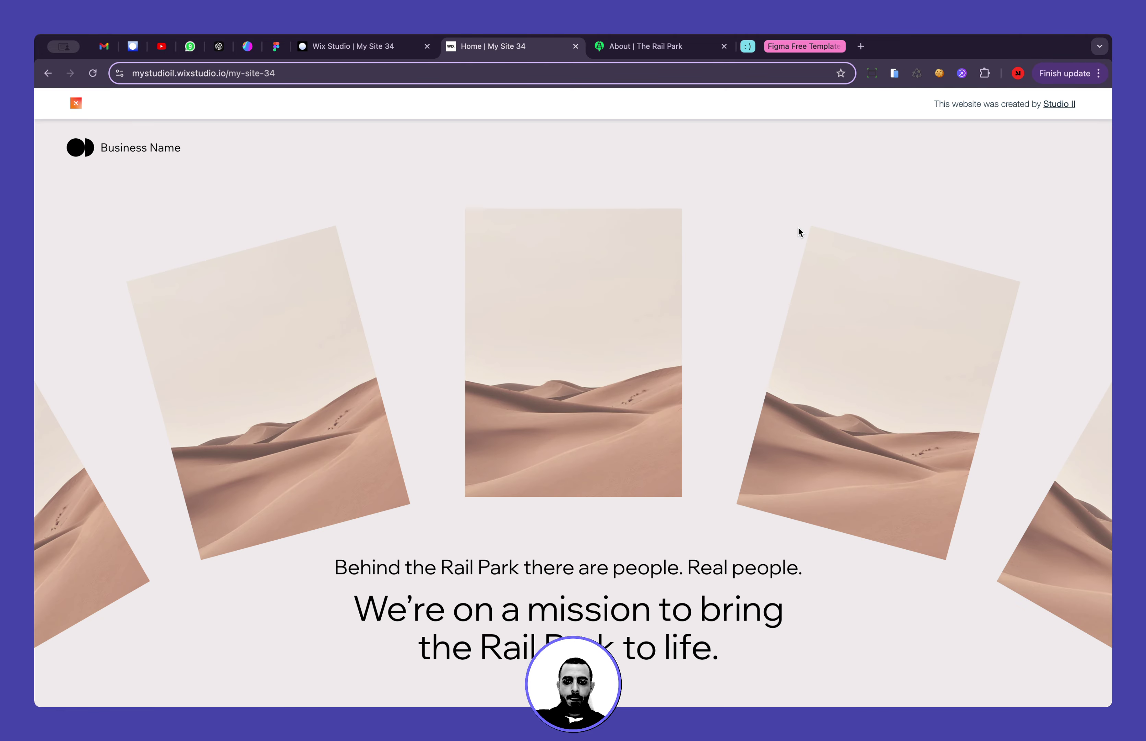
scroll(799, 230, down, 5)
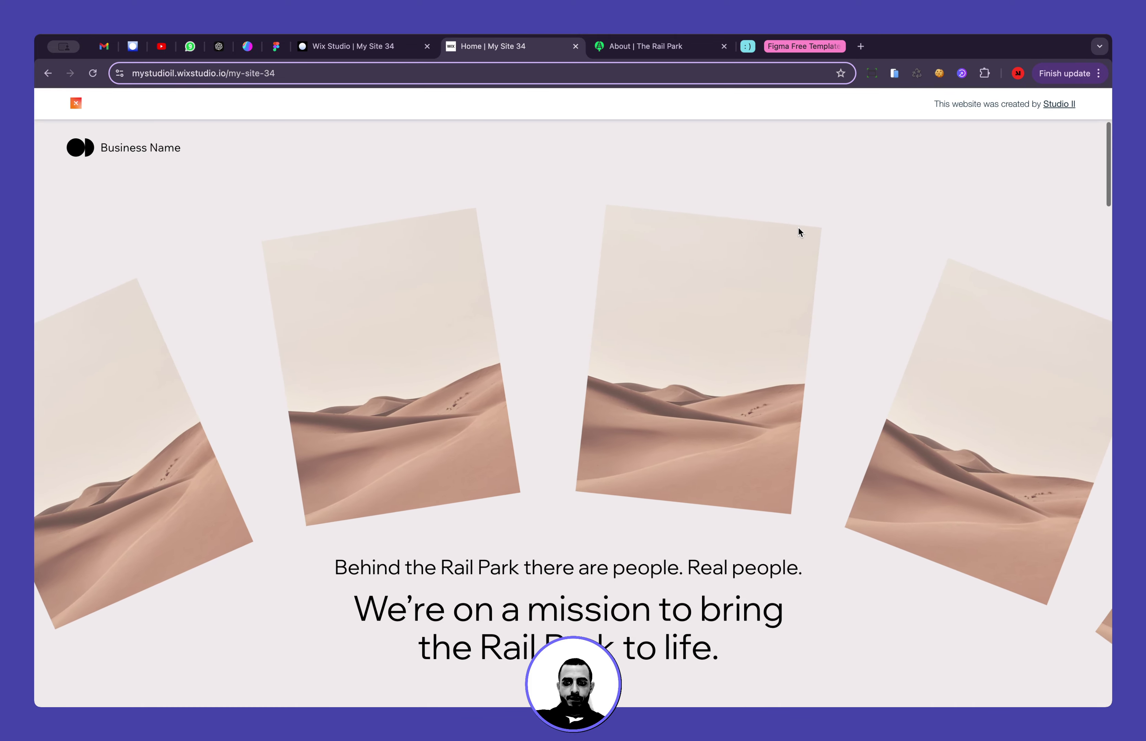
scroll(799, 233, down, 2)
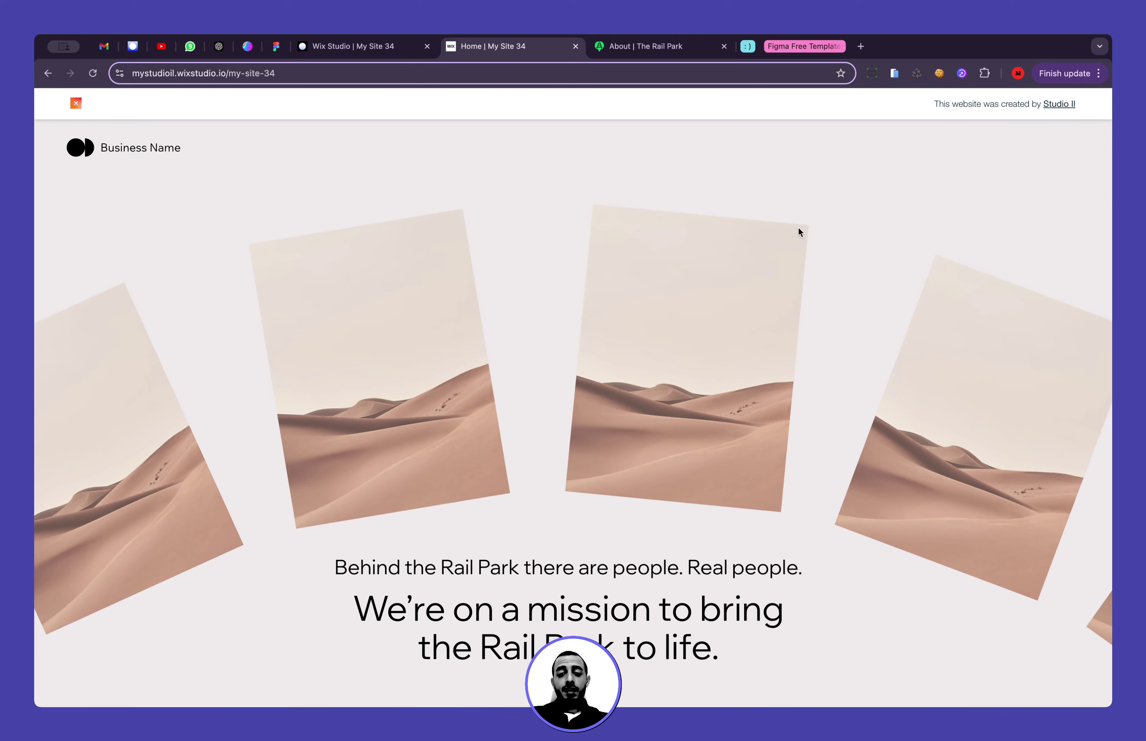
scroll(799, 233, down, 8)
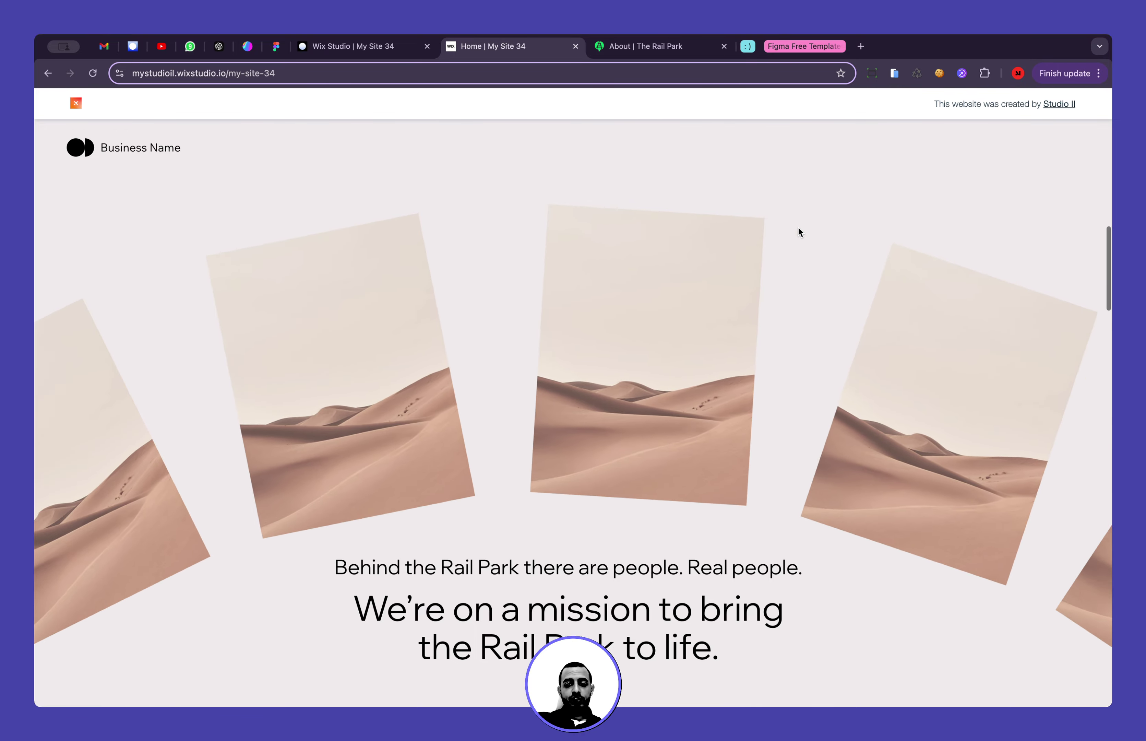
scroll(799, 232, up, 10)
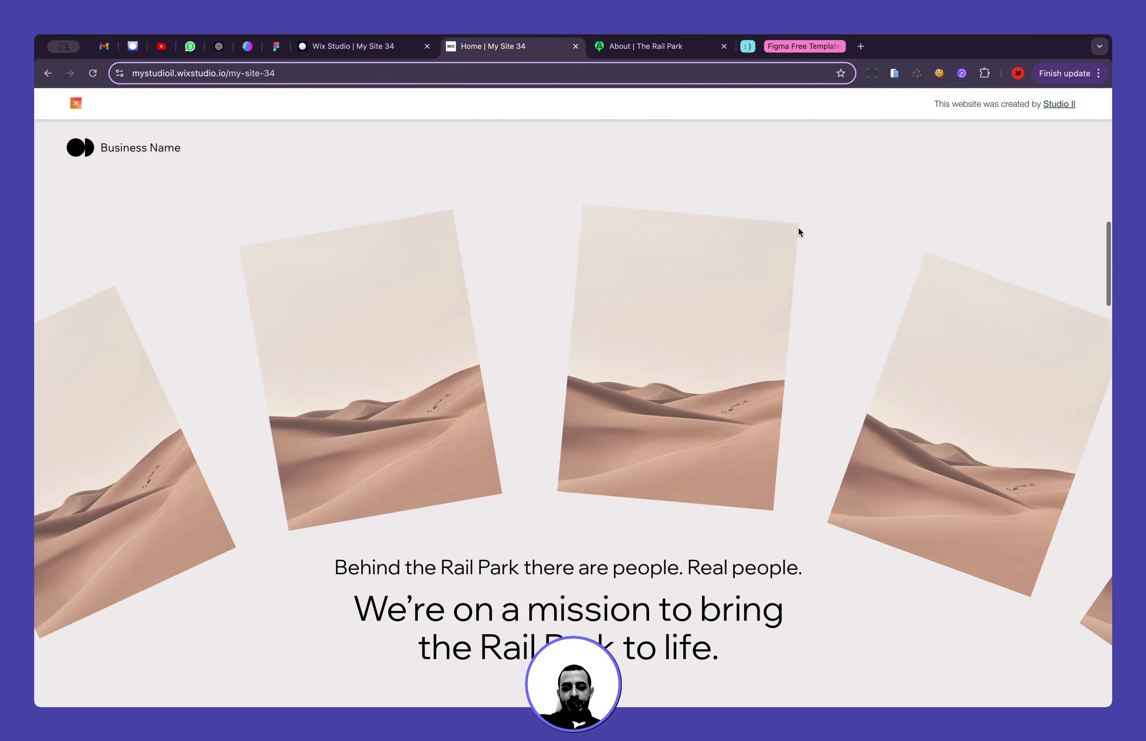
scroll(799, 232, down, 4)
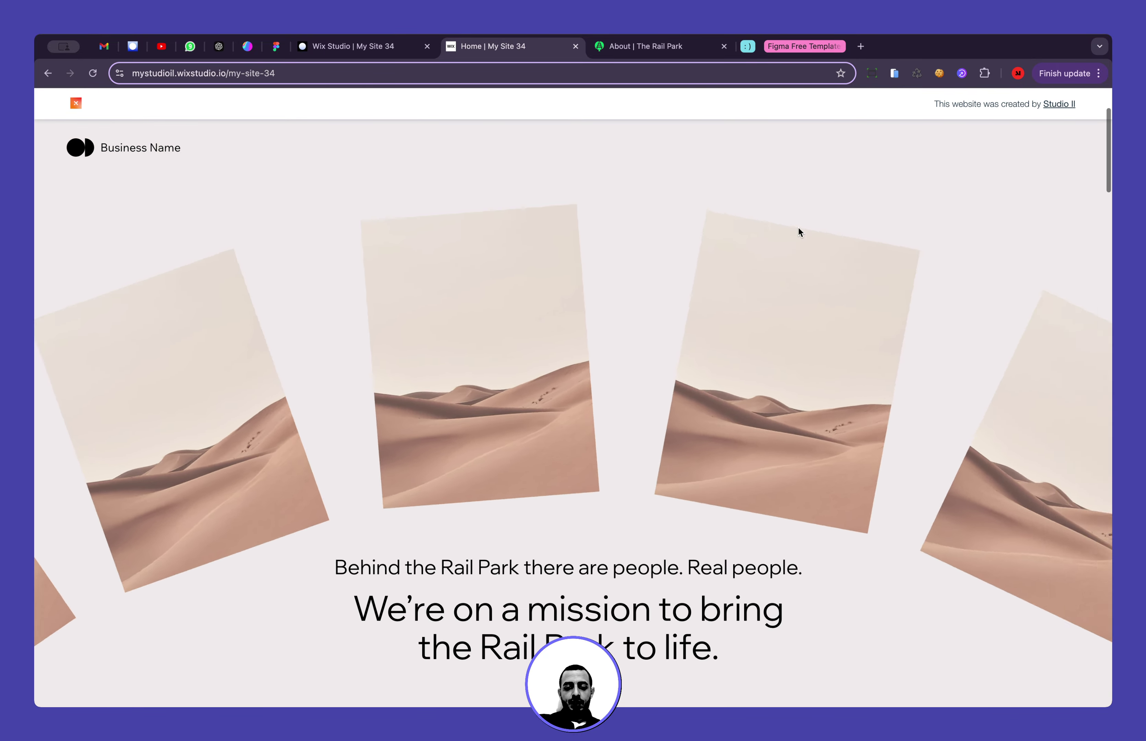
scroll(799, 232, down, 2)
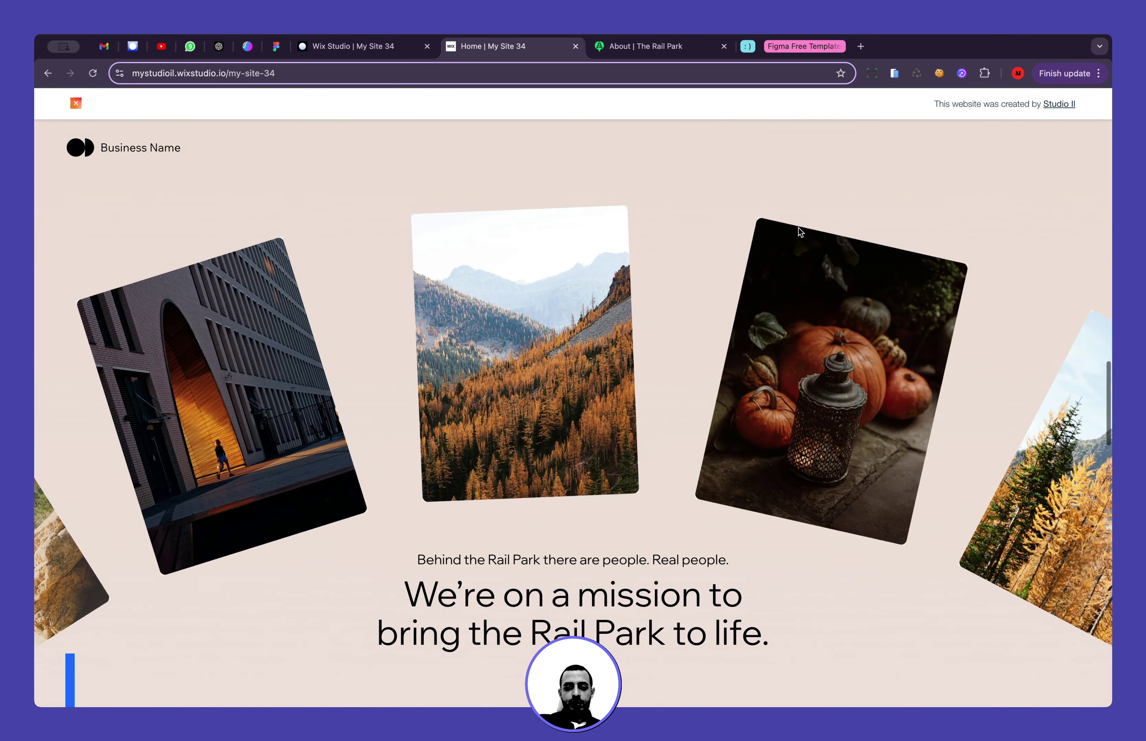
scroll(798, 228, up, 2)
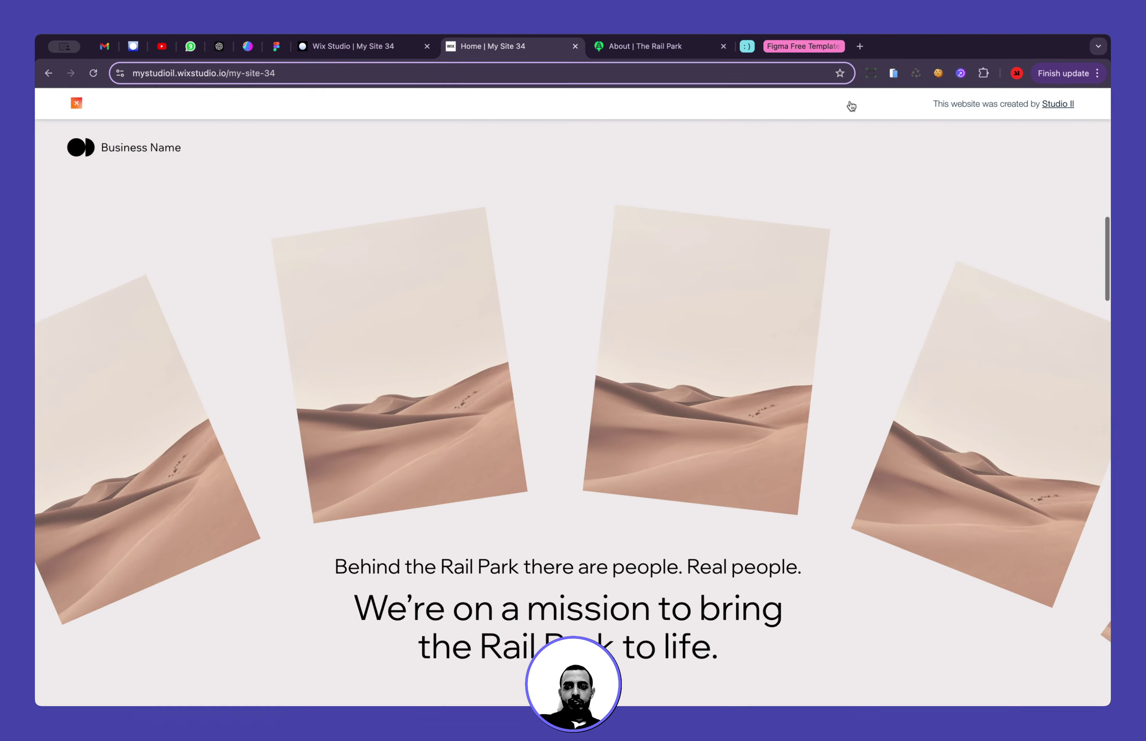
Review the rotating image circle on the live page in a 1280 × 720 window, then at full window size and in the phone simulator
click(872, 73)
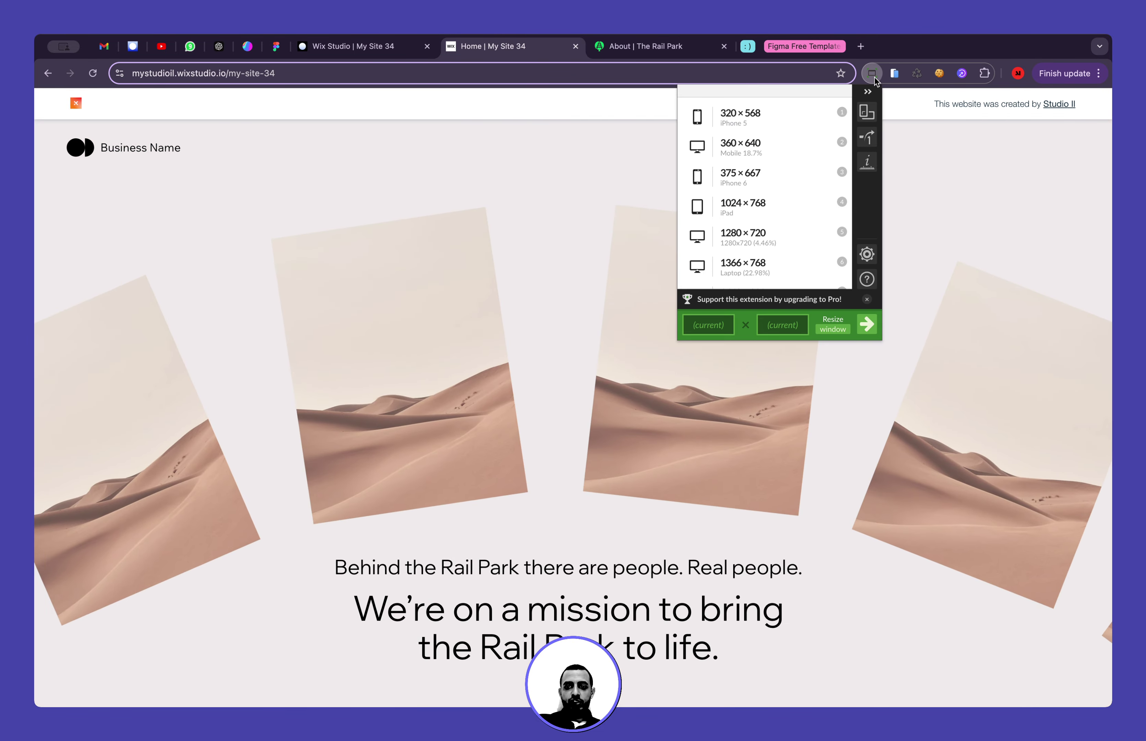
click(805, 241)
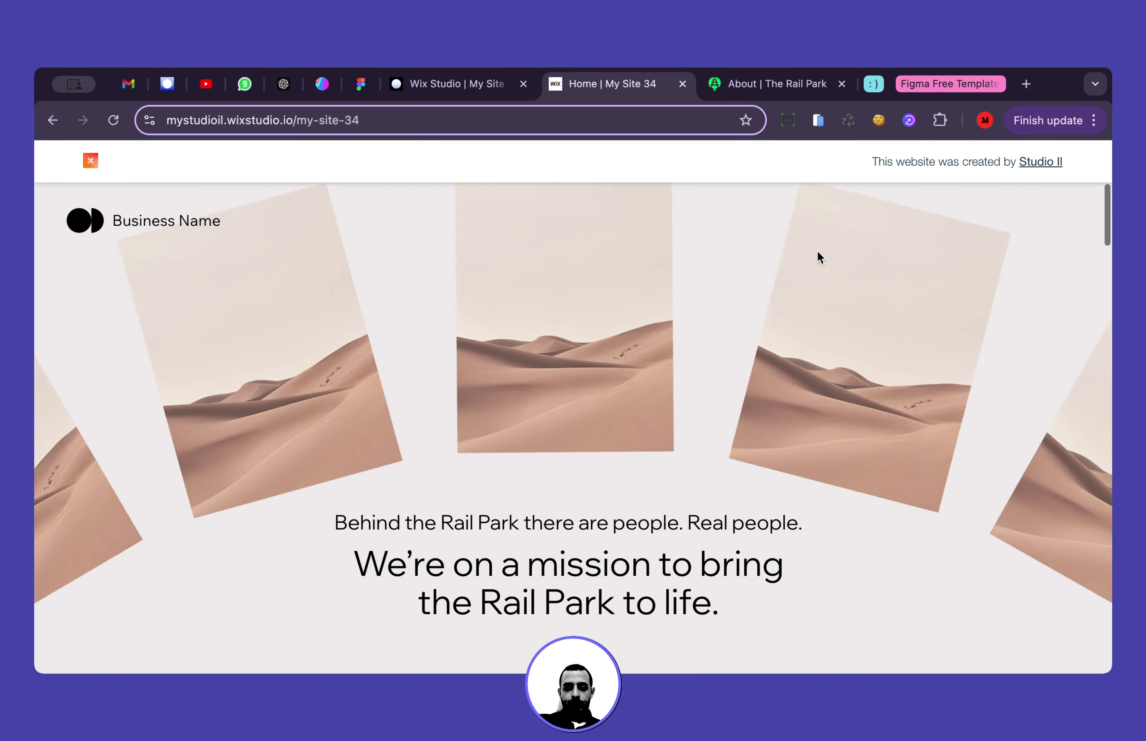
scroll(819, 253, down, 10)
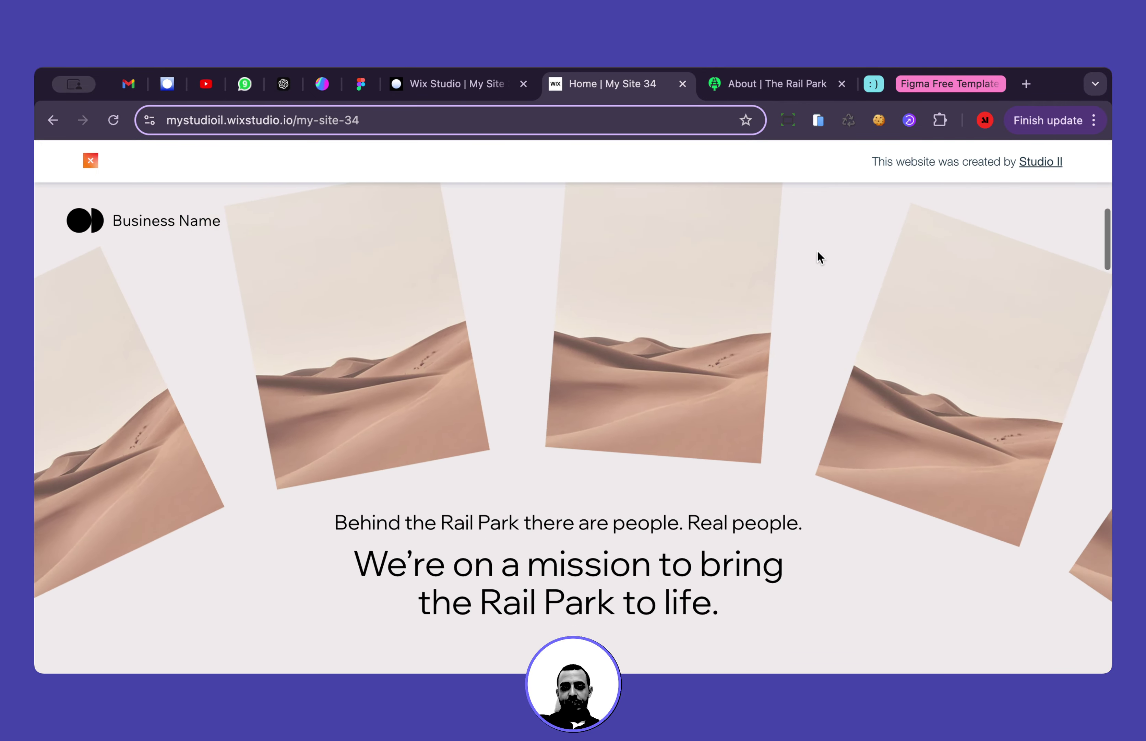
scroll(817, 252, up, 10)
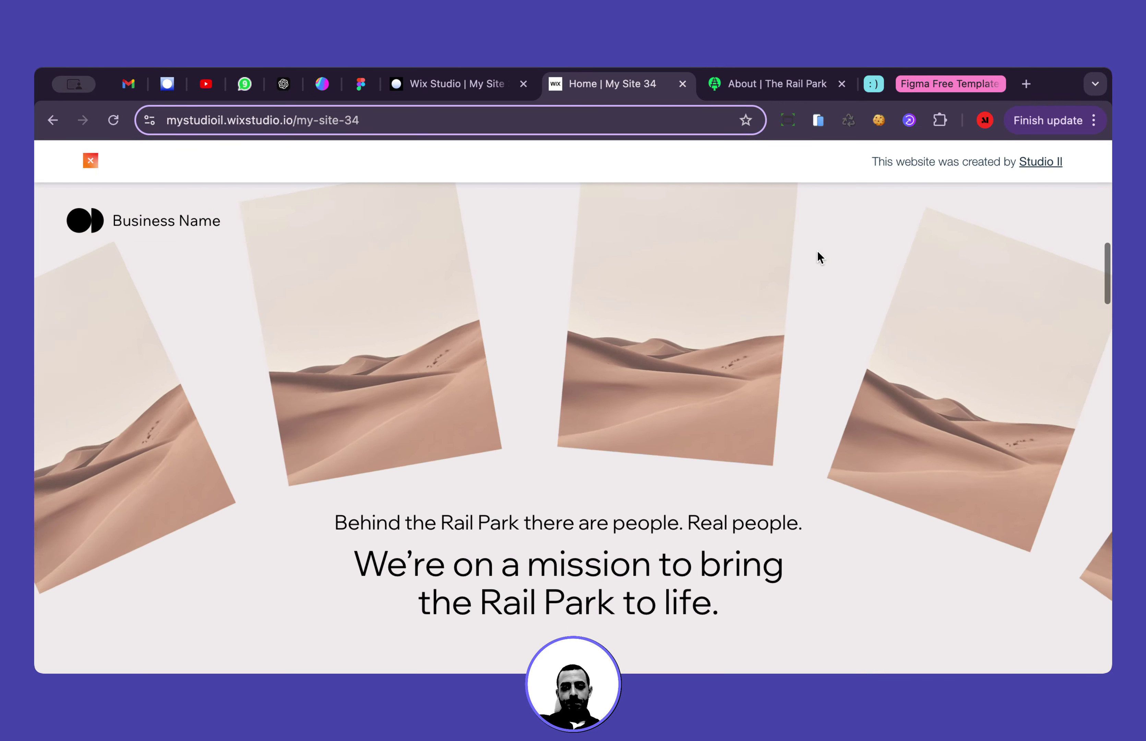
double_click(1054, 76)
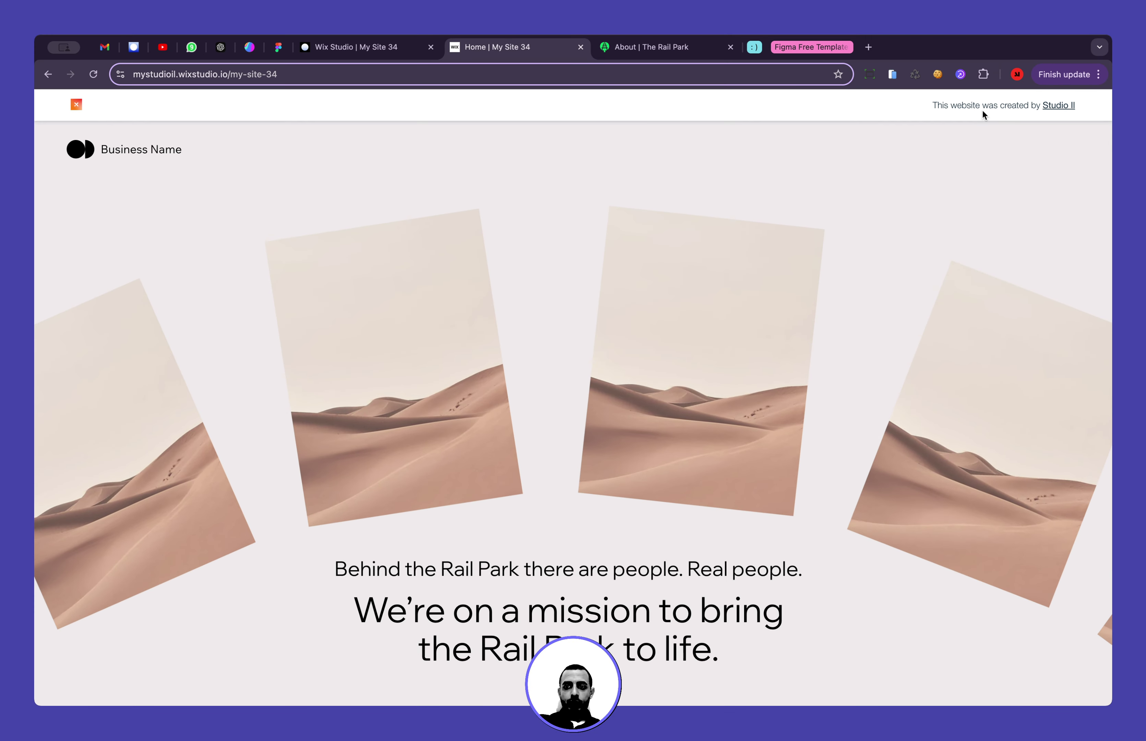
click(895, 73)
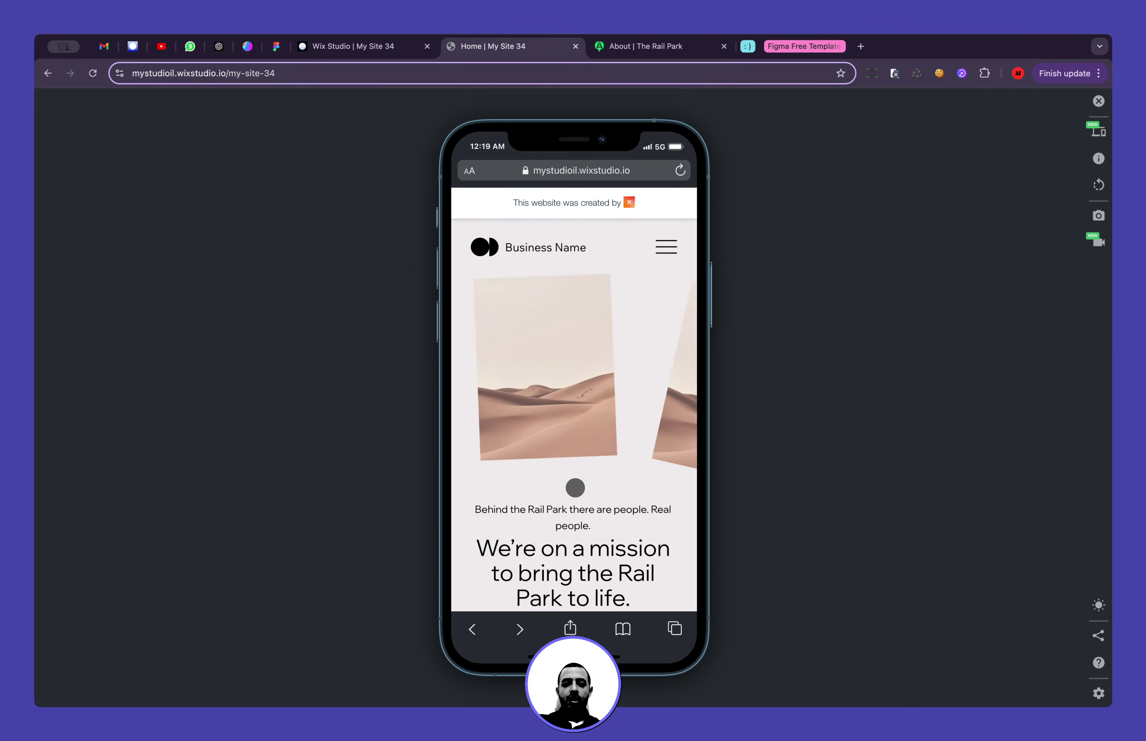
Switch to the Wix Studio editor and inspect the Item #01 and Item #08 images nested inside the first section's Circle
click(370, 56)
click(385, 248)
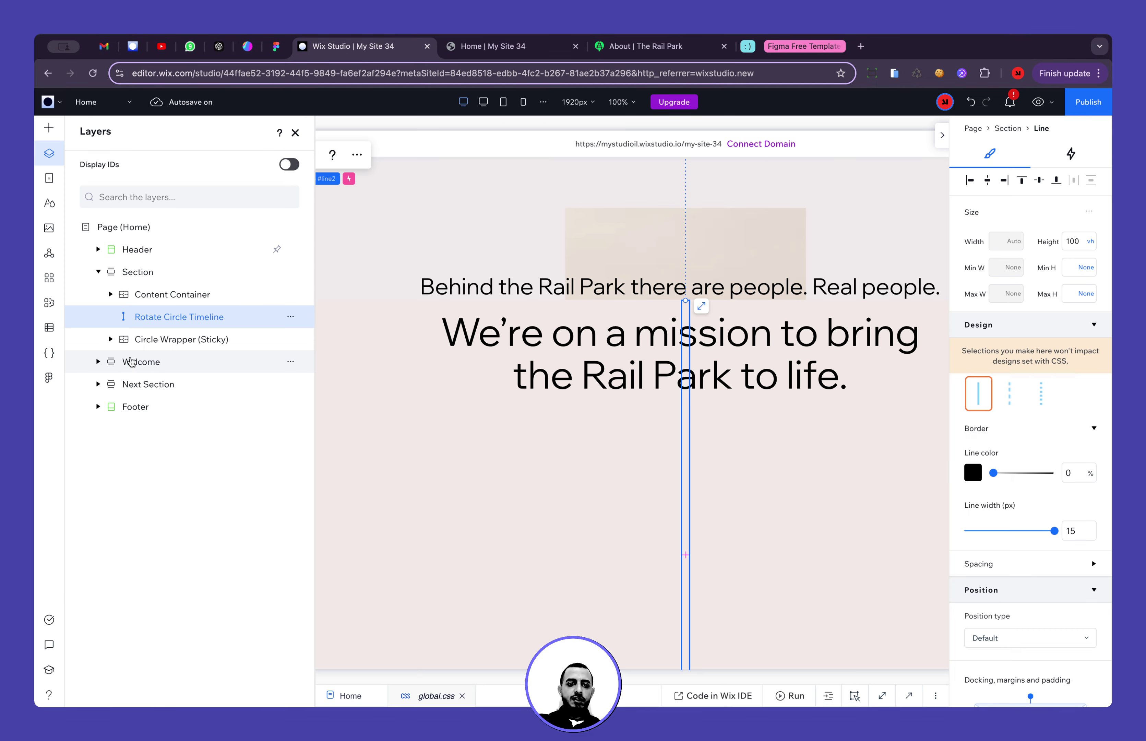
scroll(530, 349, up, 5)
click(580, 388)
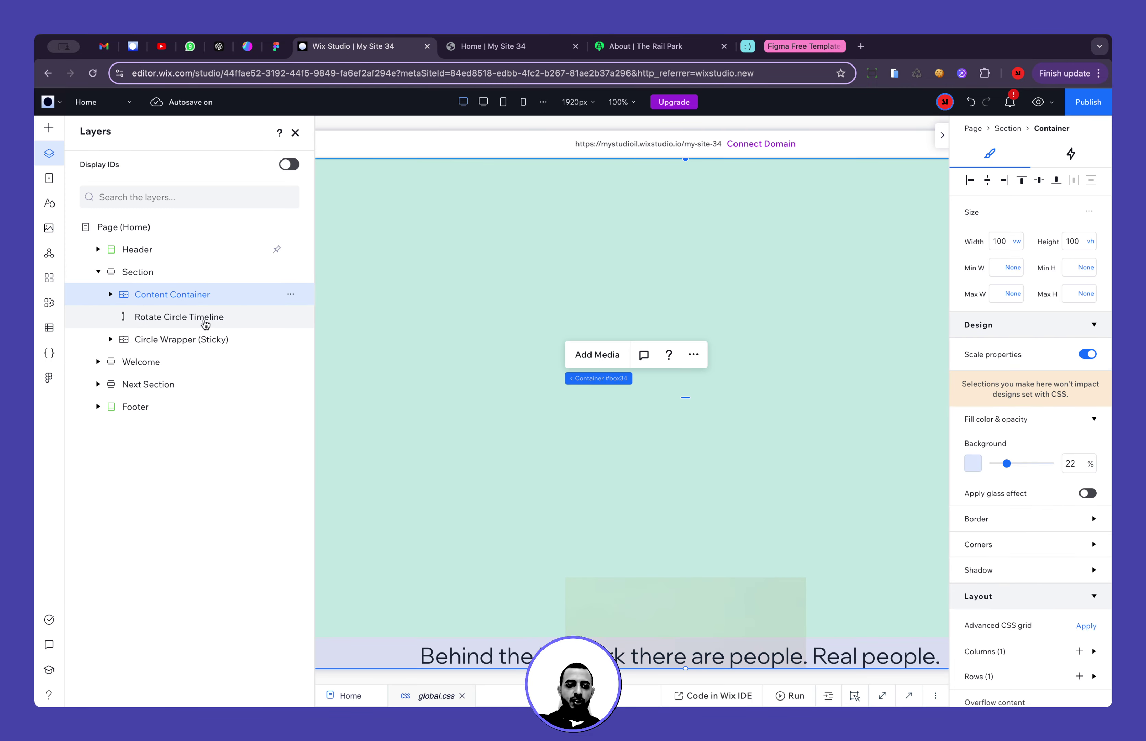
click(110, 339)
click(122, 361)
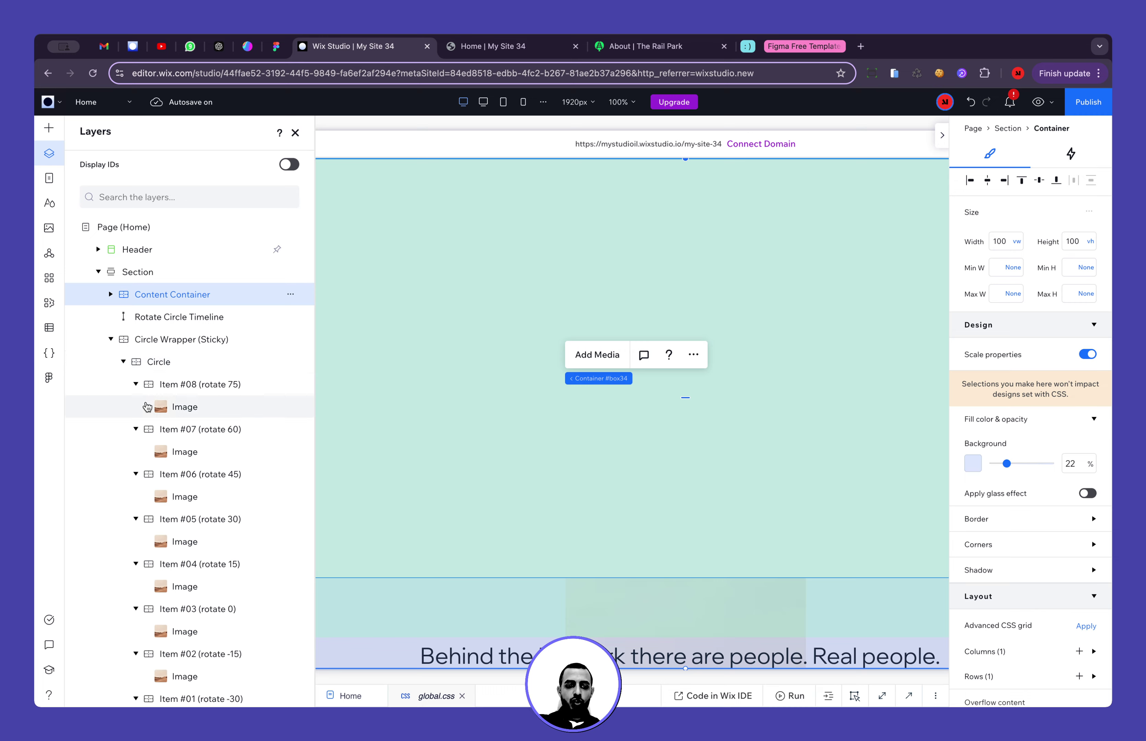
scroll(170, 463, down, 2)
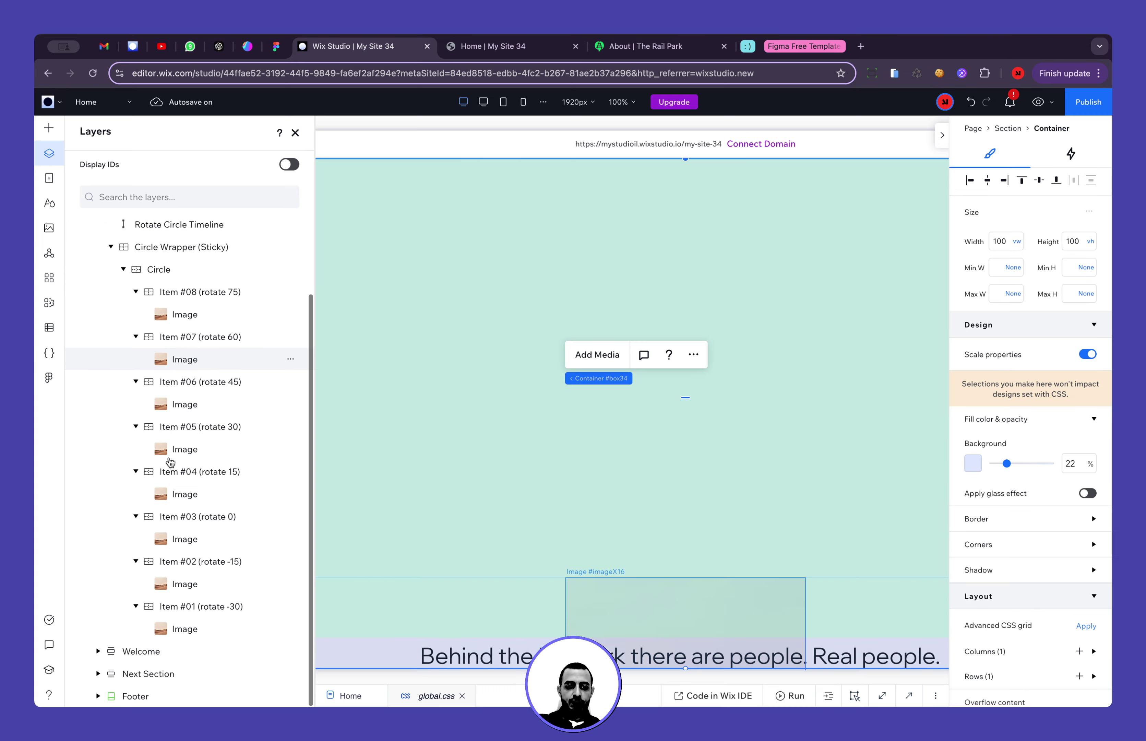
click(184, 628)
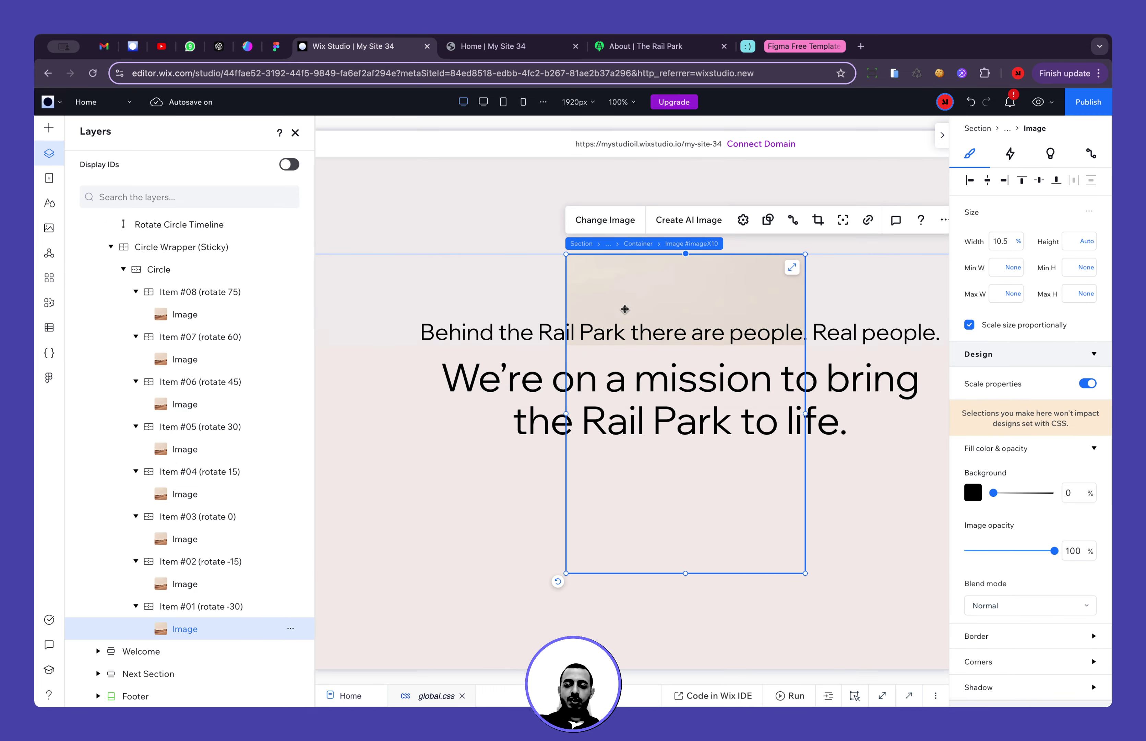
click(240, 314)
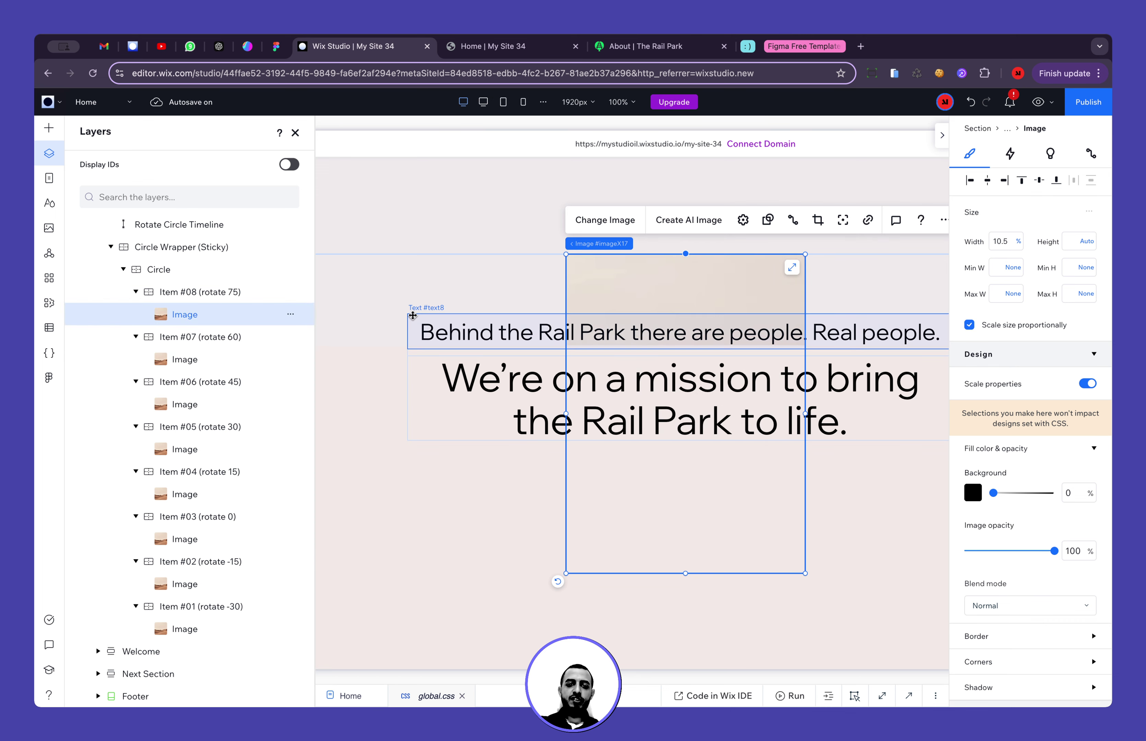
click(295, 132)
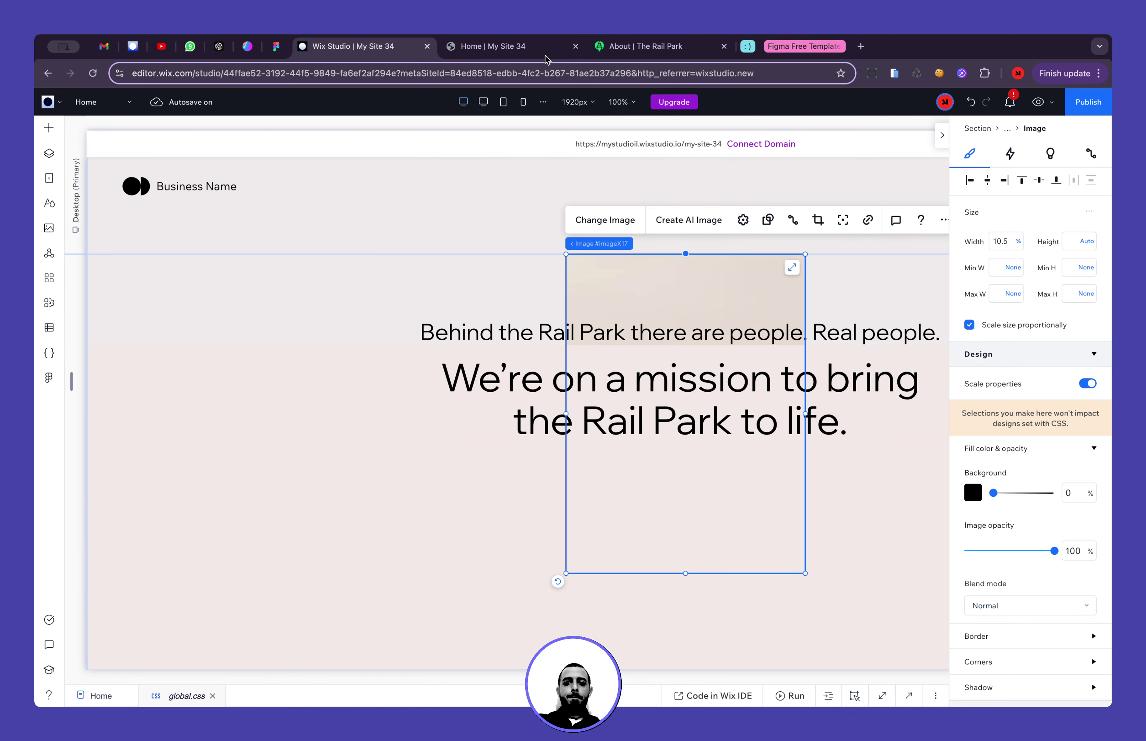
Return to the live site, exit the phone simulator, and review both rotating image sections on the desktop page down to the next section
click(514, 47)
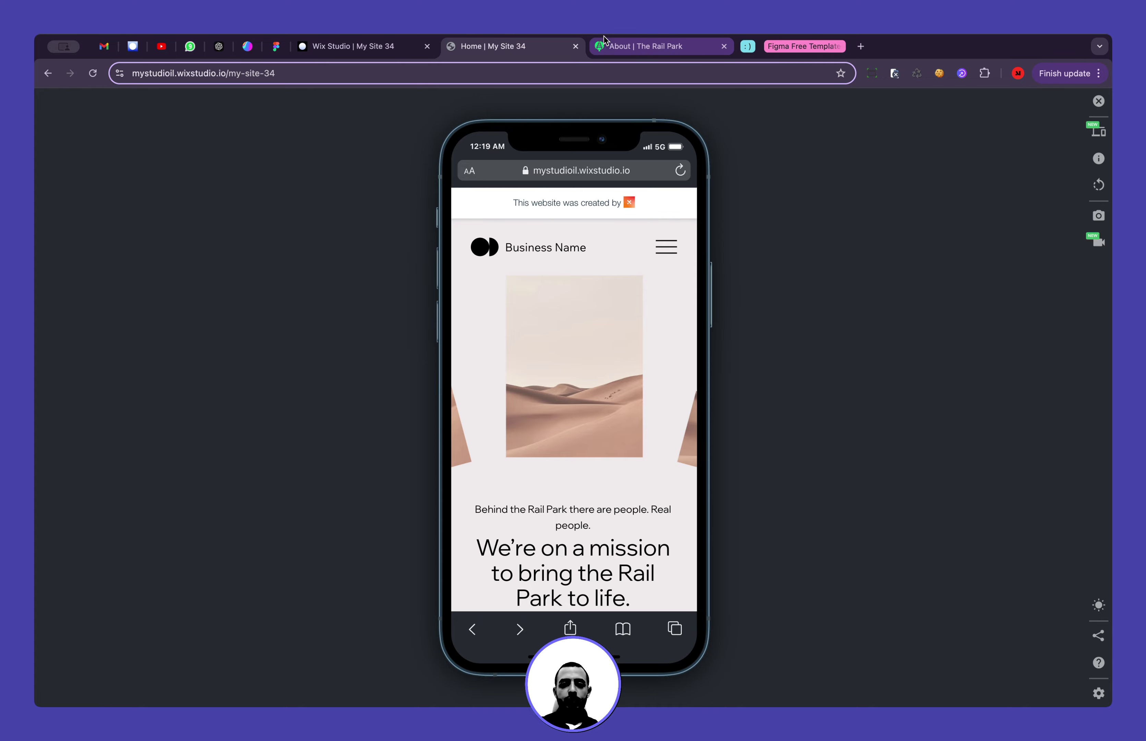
click(1099, 101)
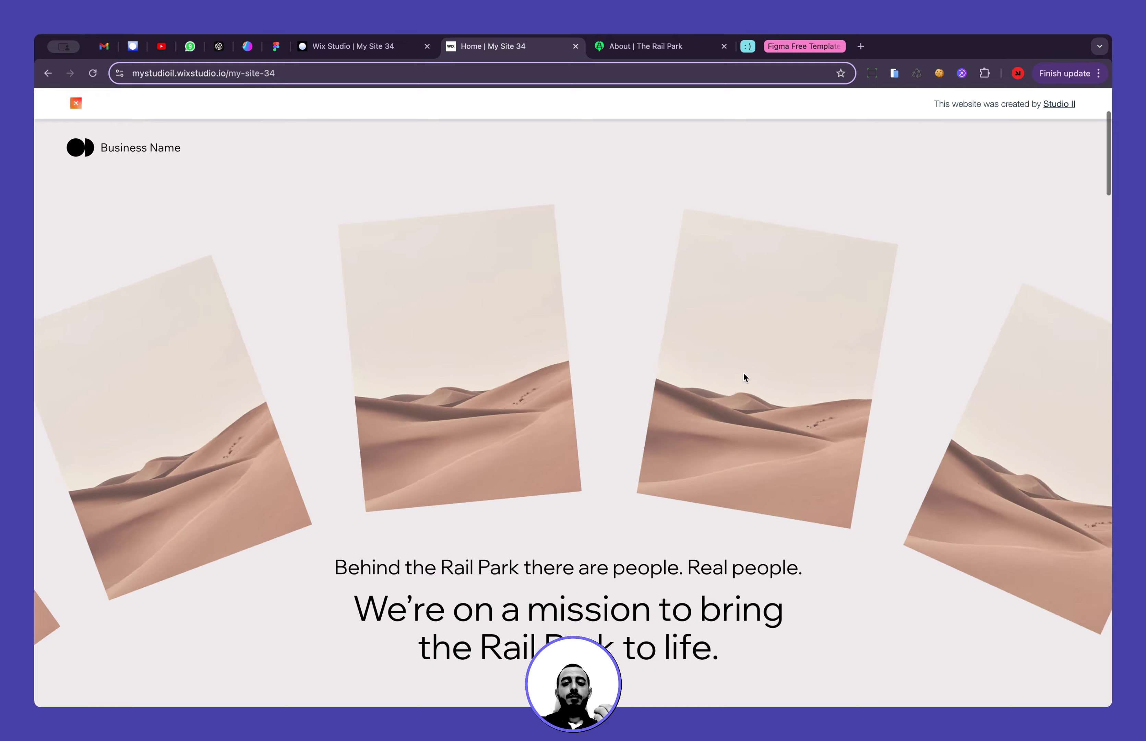
scroll(743, 373, down, 10)
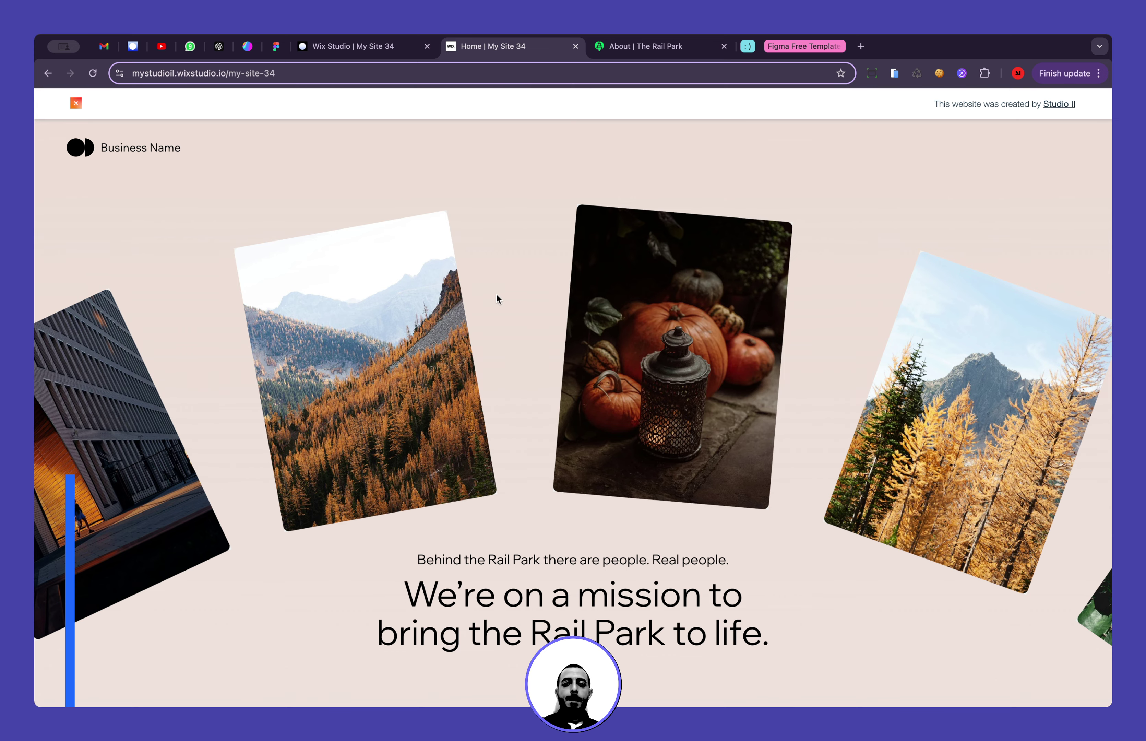
scroll(496, 293, down, 5)
scroll(496, 294, down, 5)
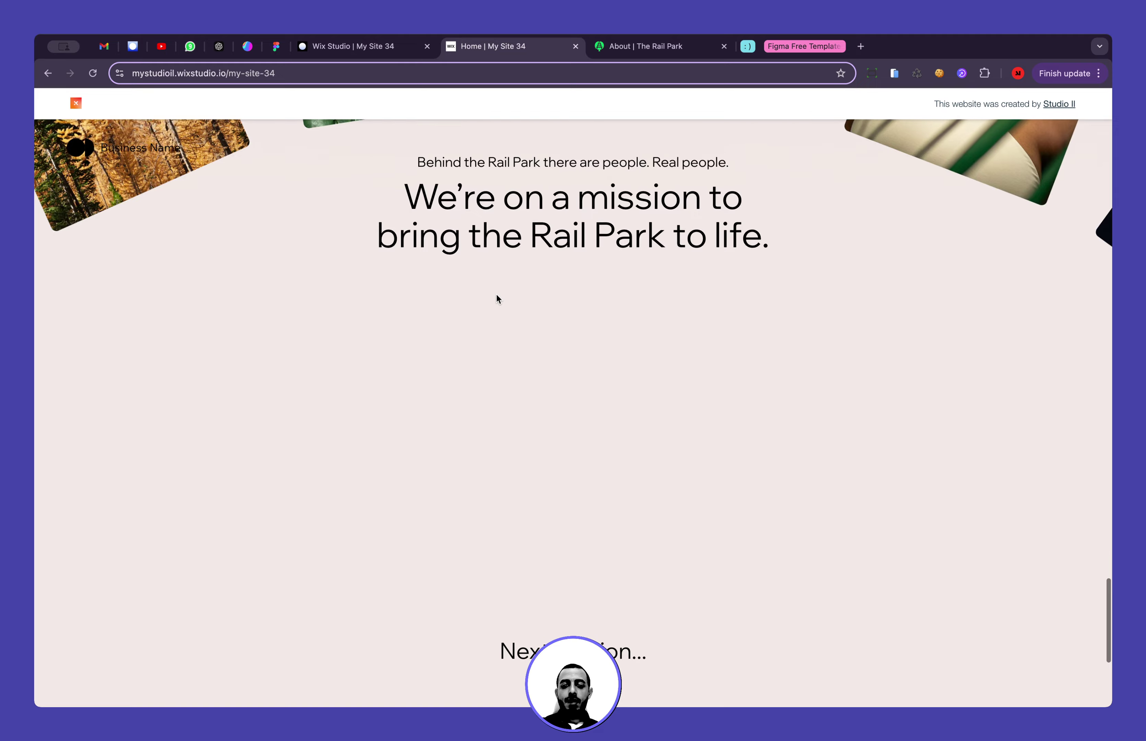
scroll(496, 294, up, 10)
scroll(498, 299, up, 10)
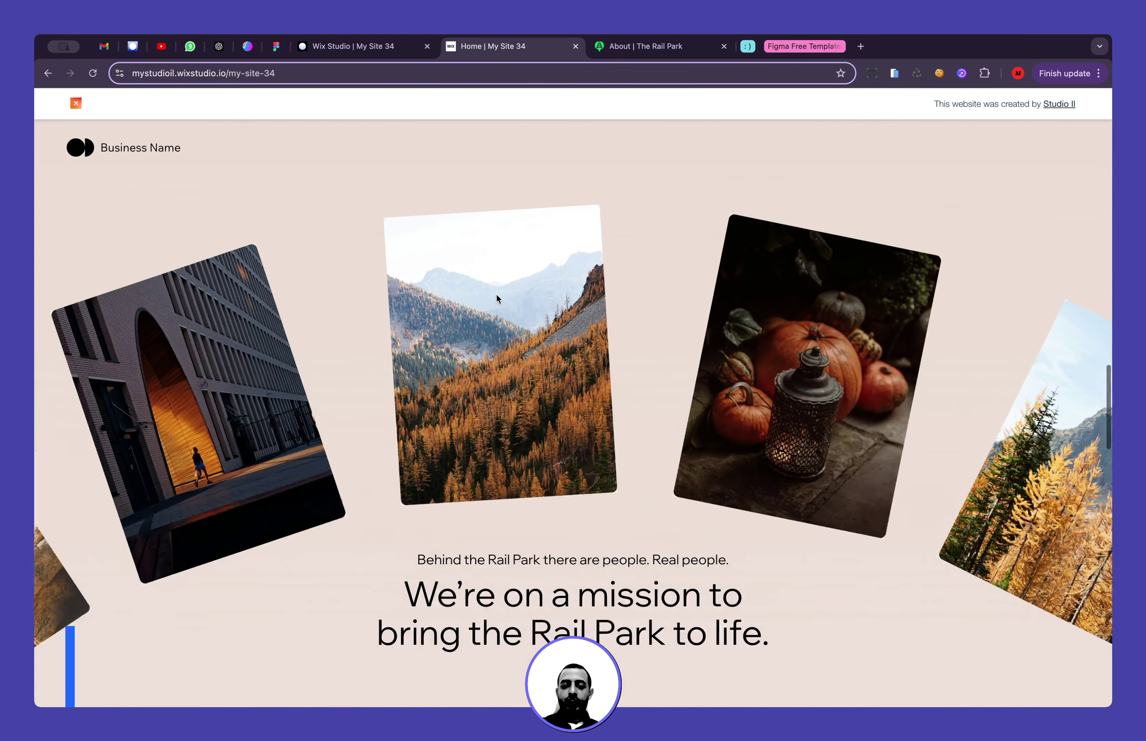
scroll(496, 294, up, 6)
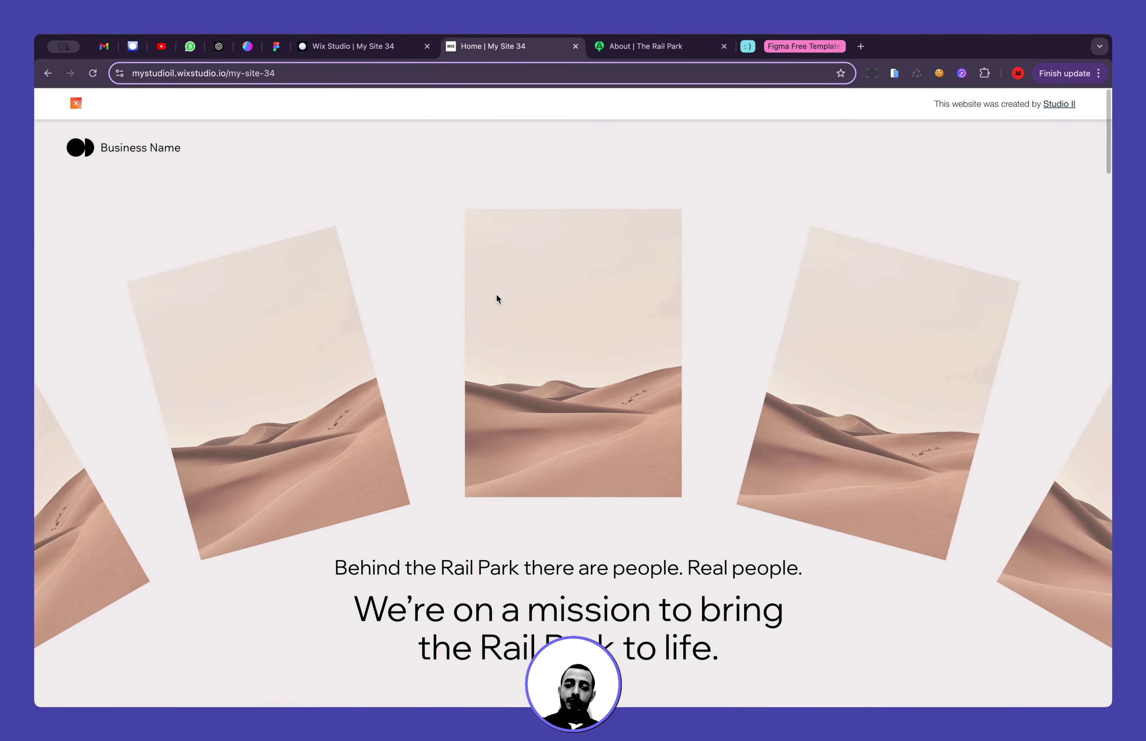